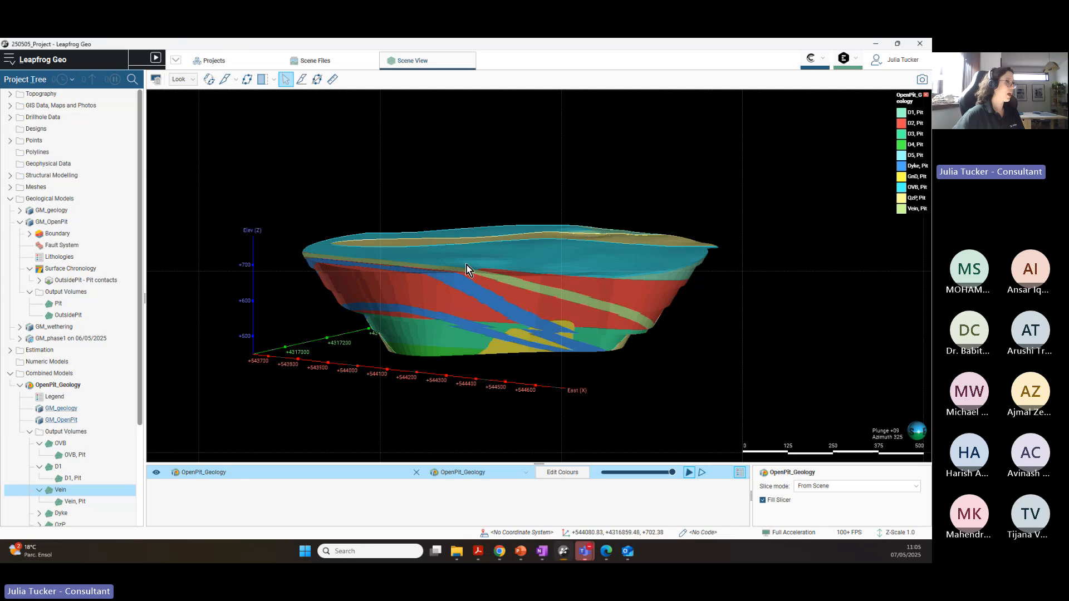
# Step: Collapse the Combined Models folder and the GM_OpenPit model in the project tree
pyautogui.moveTo(468, 269); pyautogui.dragTo(650, 282)
pyautogui.moveTo(470, 312); pyautogui.dragTo(499, 304)
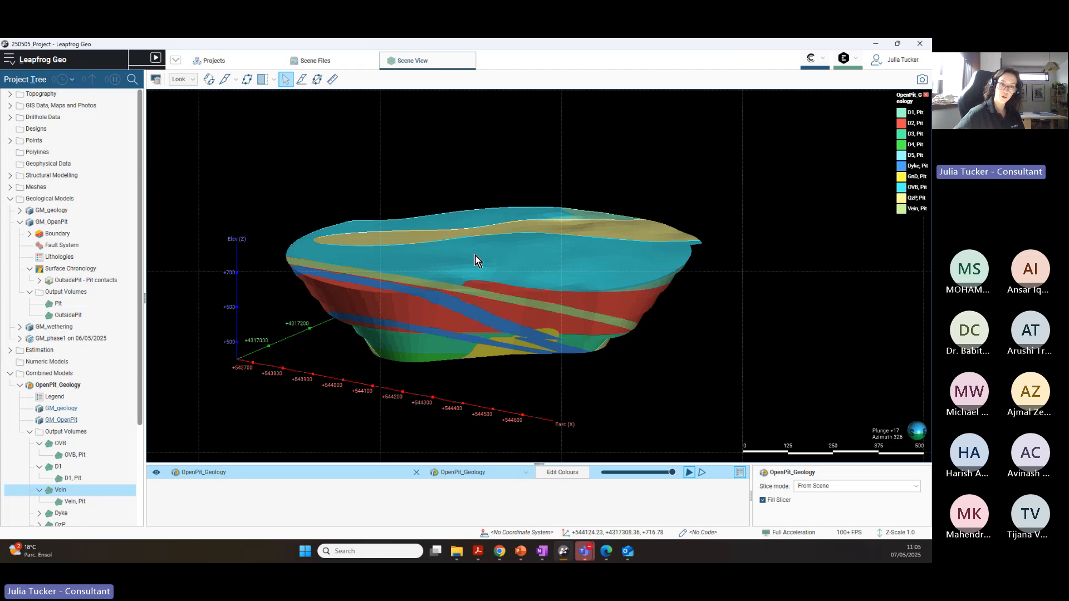
pyautogui.moveTo(476, 260); pyautogui.dragTo(484, 289)
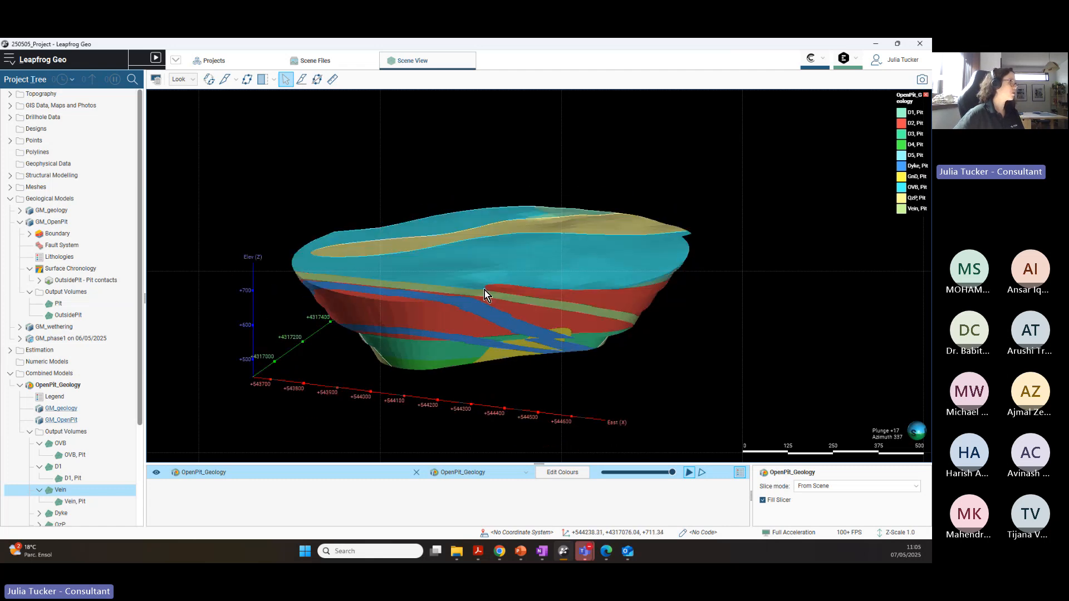
pyautogui.click(10, 373)
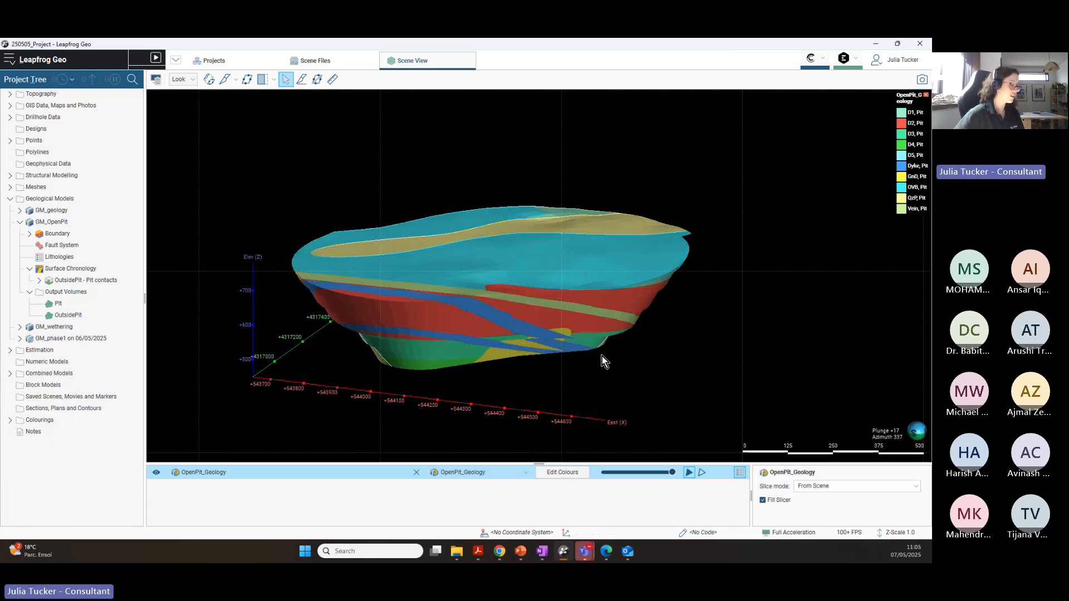
pyautogui.moveTo(602, 356); pyautogui.dragTo(522, 326)
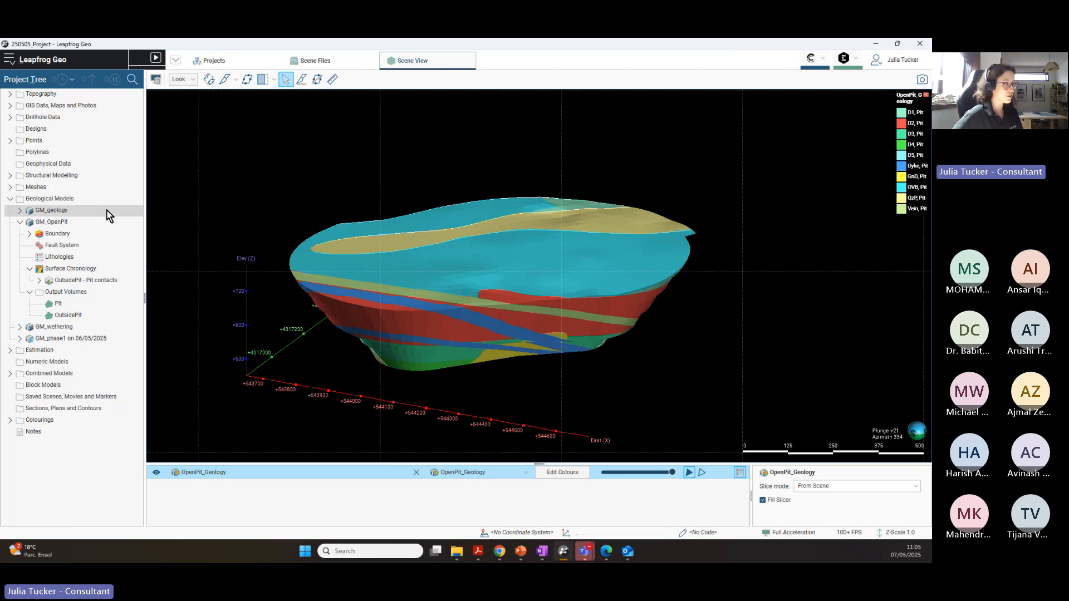
pyautogui.click(20, 222)
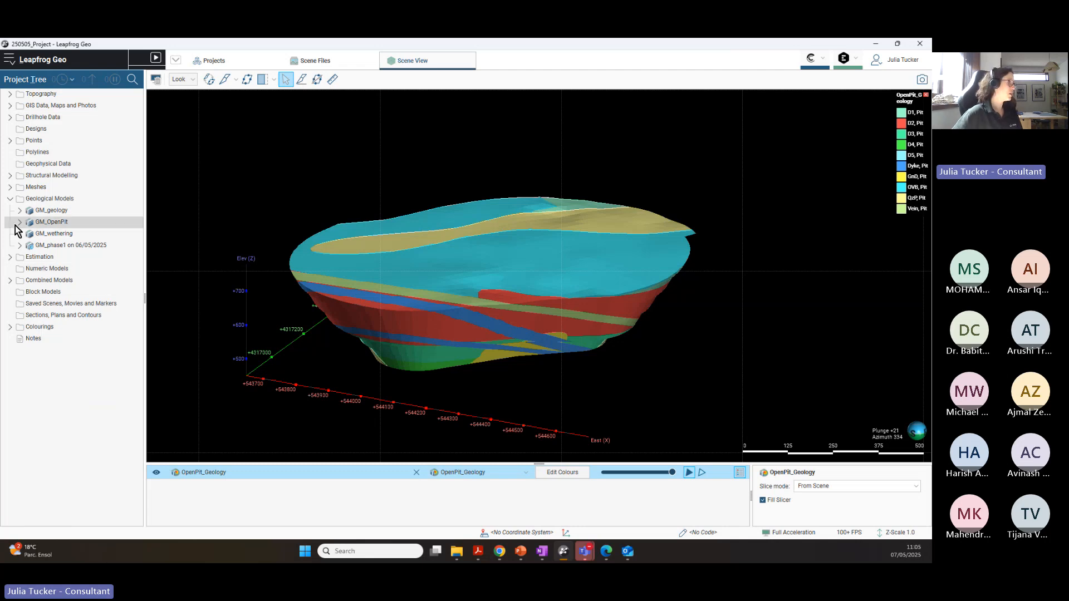
pyautogui.moveTo(475, 329); pyautogui.dragTo(436, 363)
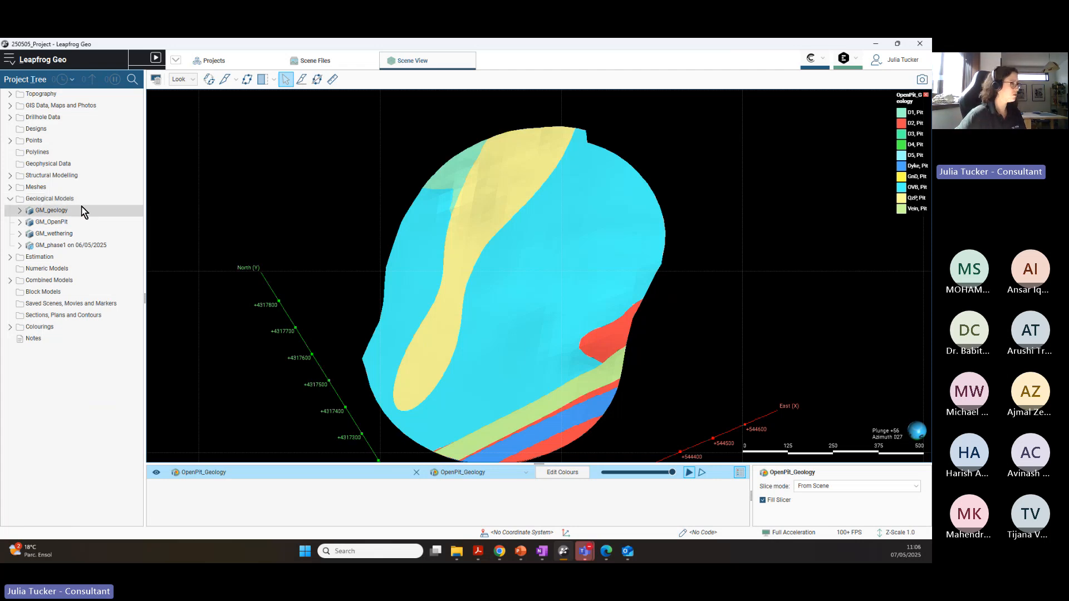
# Step: Open the settings for a new refined model of GM_geology and review the lithologies available to refine
pyautogui.rightClick(67, 199)
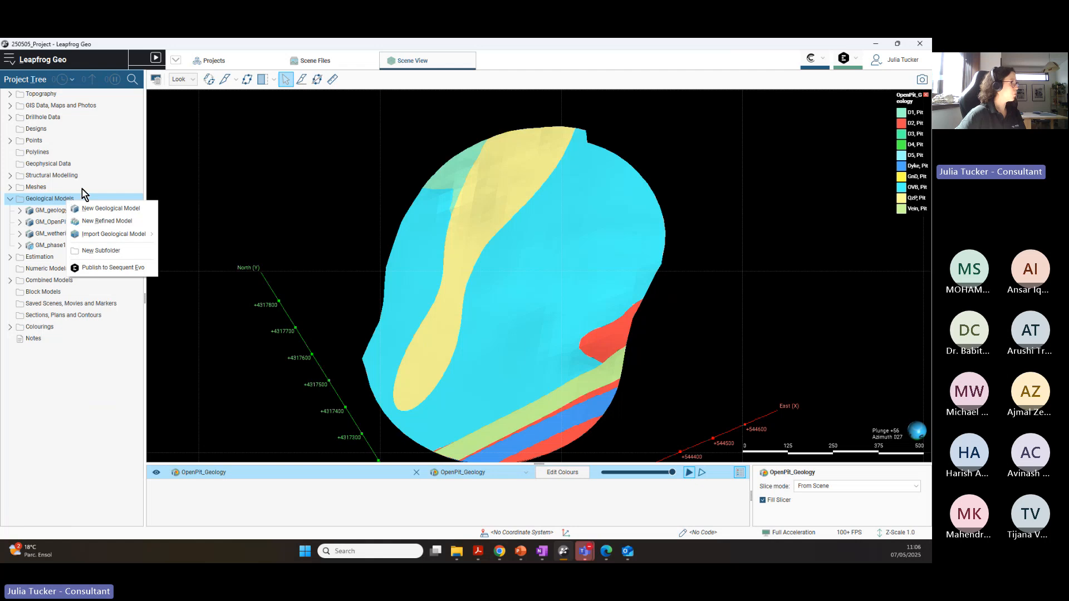
pyautogui.click(119, 223)
pyautogui.moveTo(485, 208); pyautogui.dragTo(217, 153)
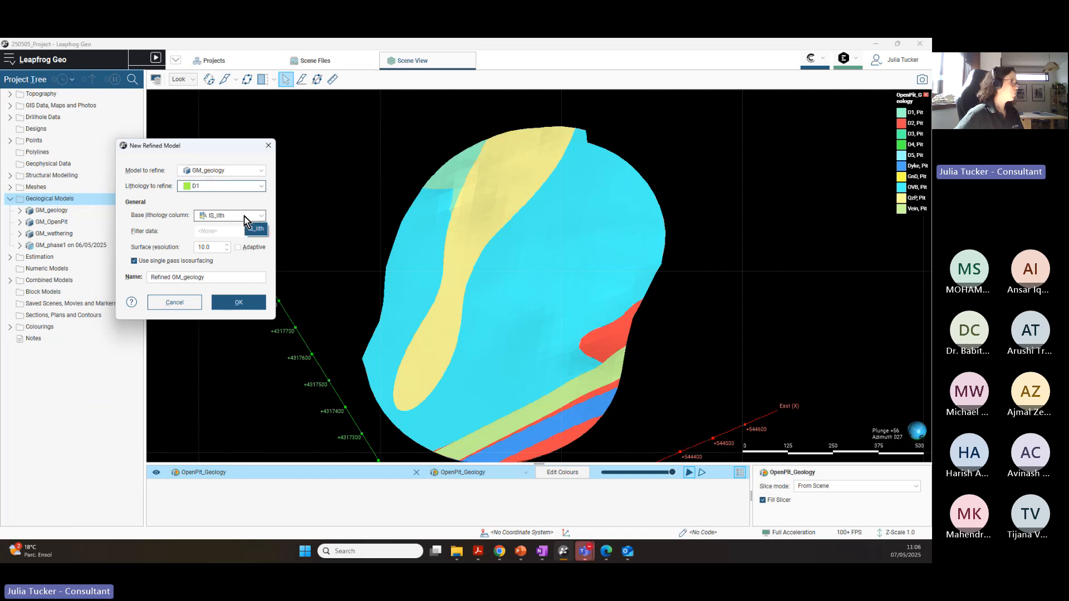
pyautogui.click(210, 186)
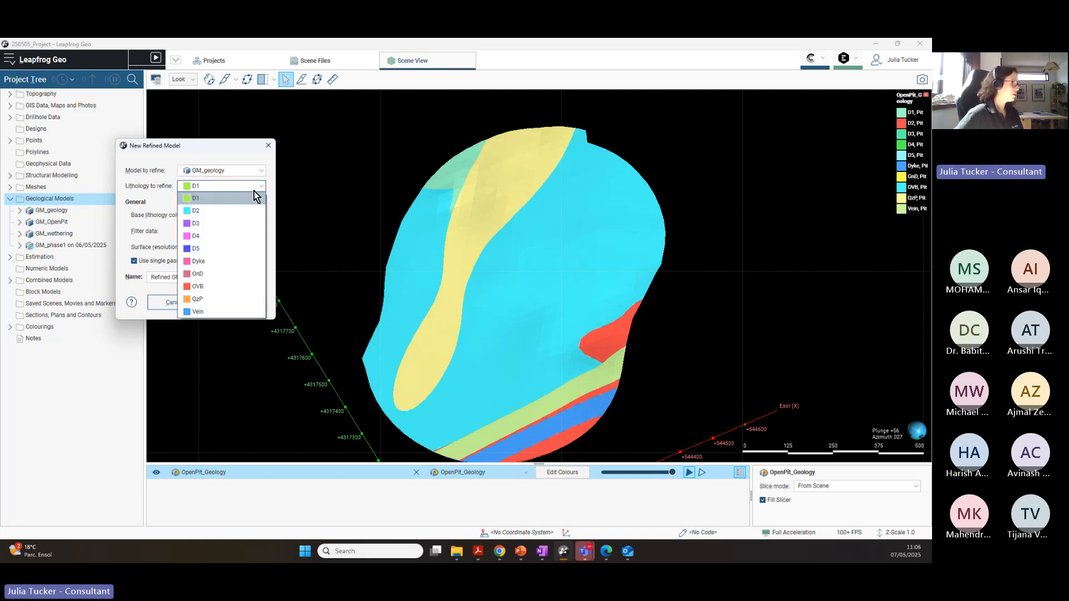
pyautogui.click(157, 198)
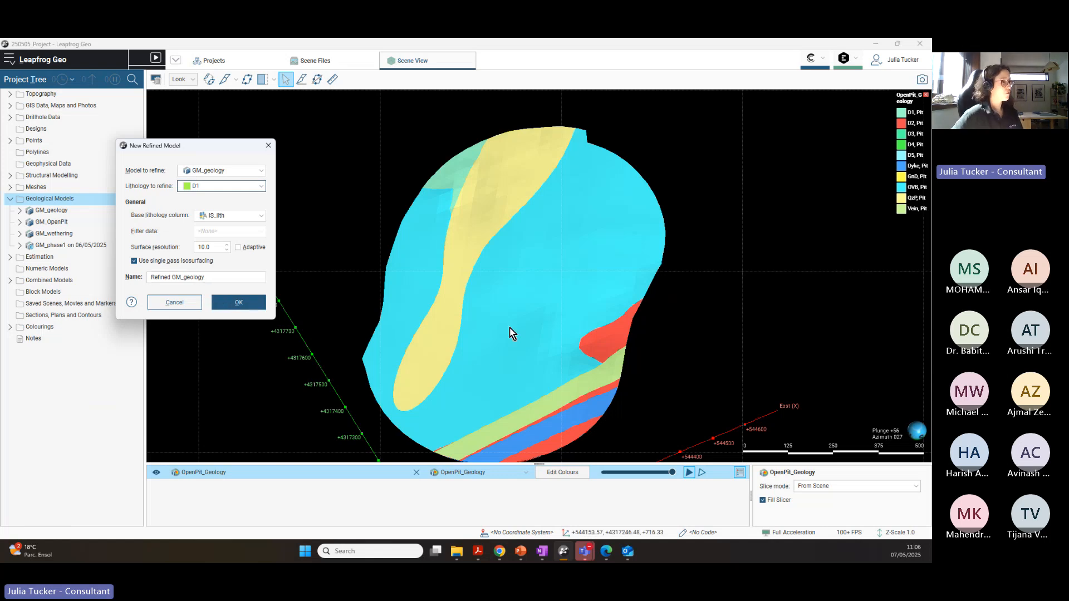
# Step: Isolate the GnD, Pit volume of OpenPit_Geology, examine its shape, and discard the legend changes and the new refined model
pyautogui.moveTo(489, 348); pyautogui.dragTo(588, 356)
pyautogui.moveTo(517, 296)
pyautogui.mouseDown()
pyautogui.moveTo(550, 328)
pyautogui.moveTo(443, 345)
pyautogui.moveTo(483, 289)
pyautogui.moveTo(578, 247)
pyautogui.moveTo(642, 248)
pyautogui.moveTo(504, 283)
pyautogui.moveTo(514, 316)
pyautogui.moveTo(636, 324)
pyautogui.moveTo(536, 293)
pyautogui.mouseUp()
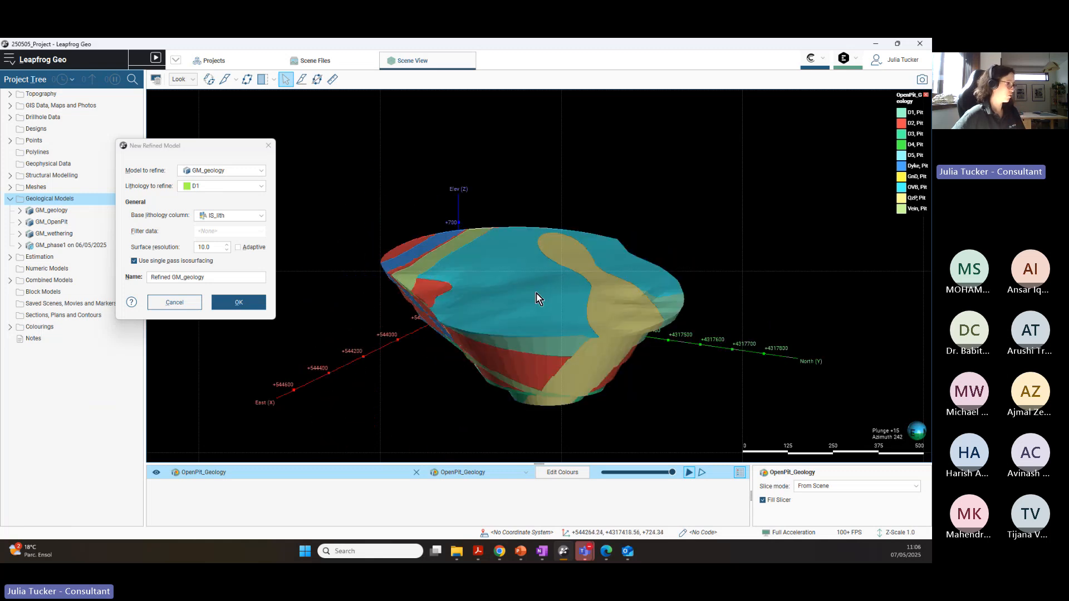
pyautogui.click(567, 474)
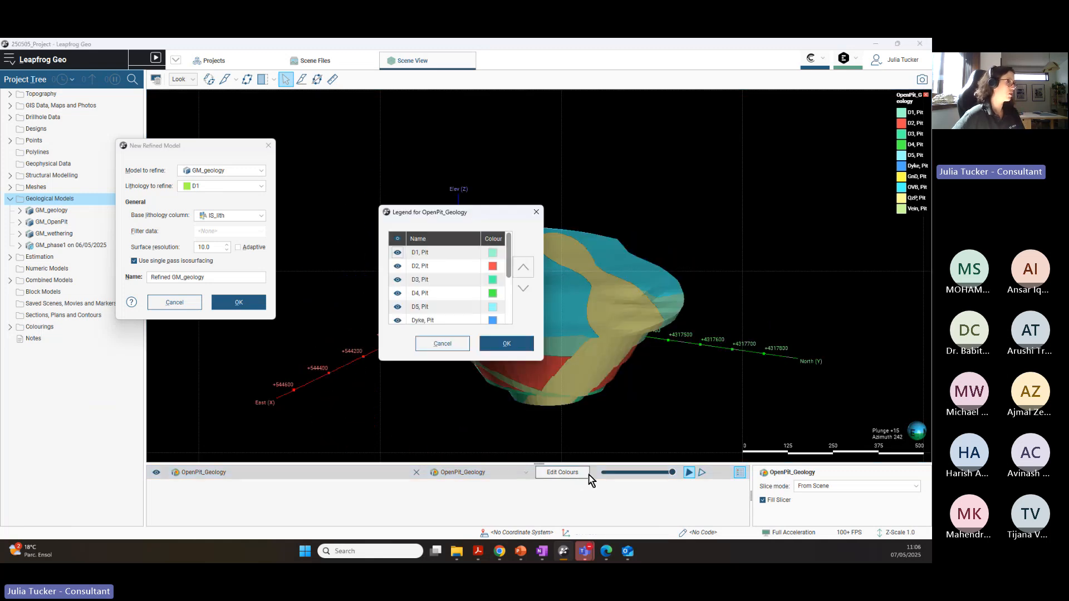
pyautogui.moveTo(486, 216); pyautogui.dragTo(337, 193)
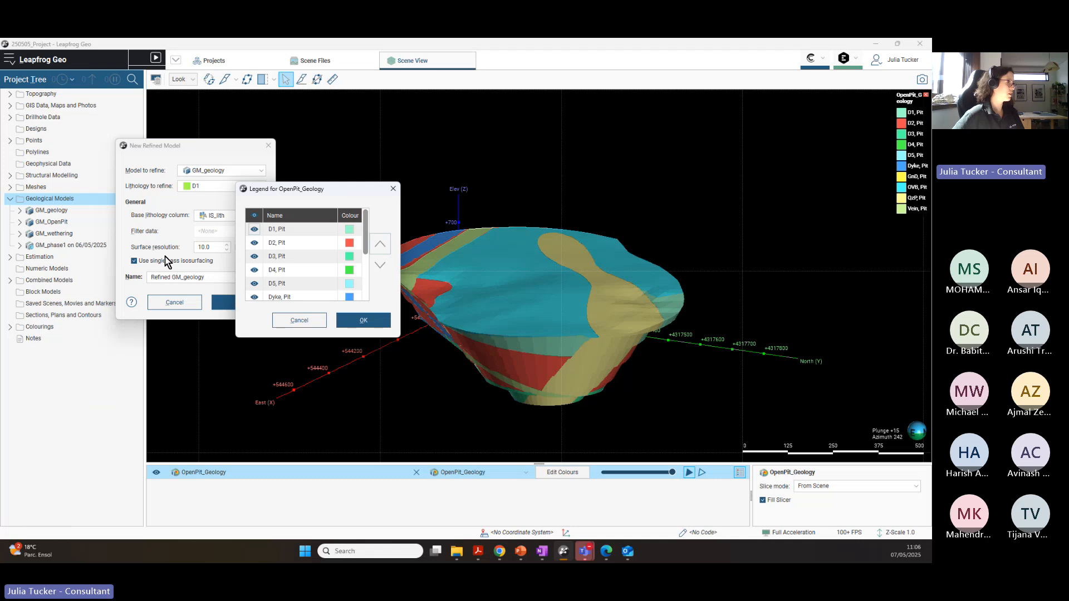
pyautogui.click(255, 216)
pyautogui.scroll(-2, 293, 252)
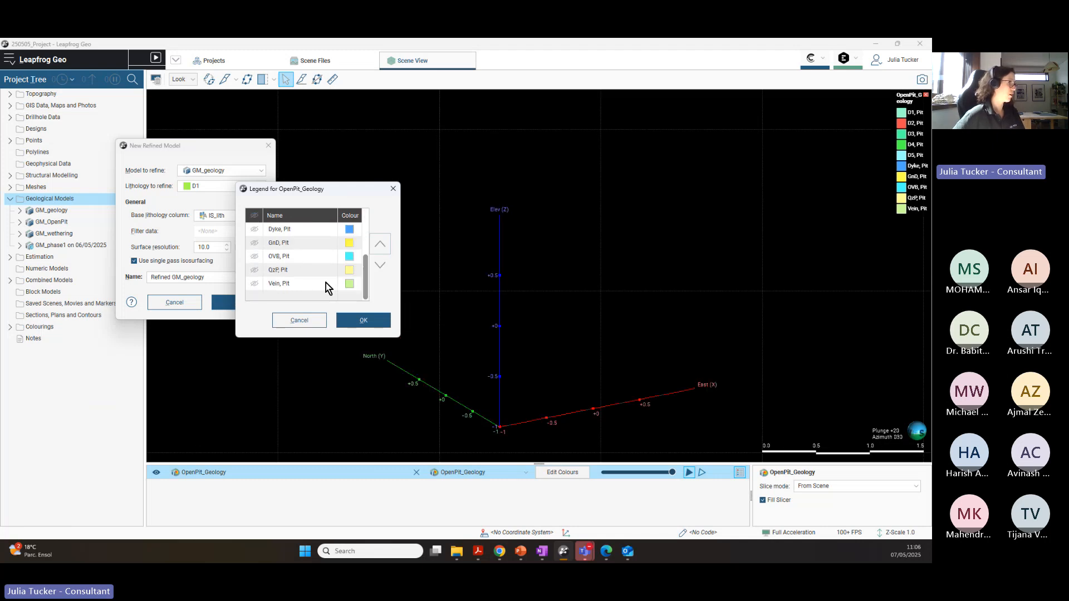
pyautogui.click(255, 243)
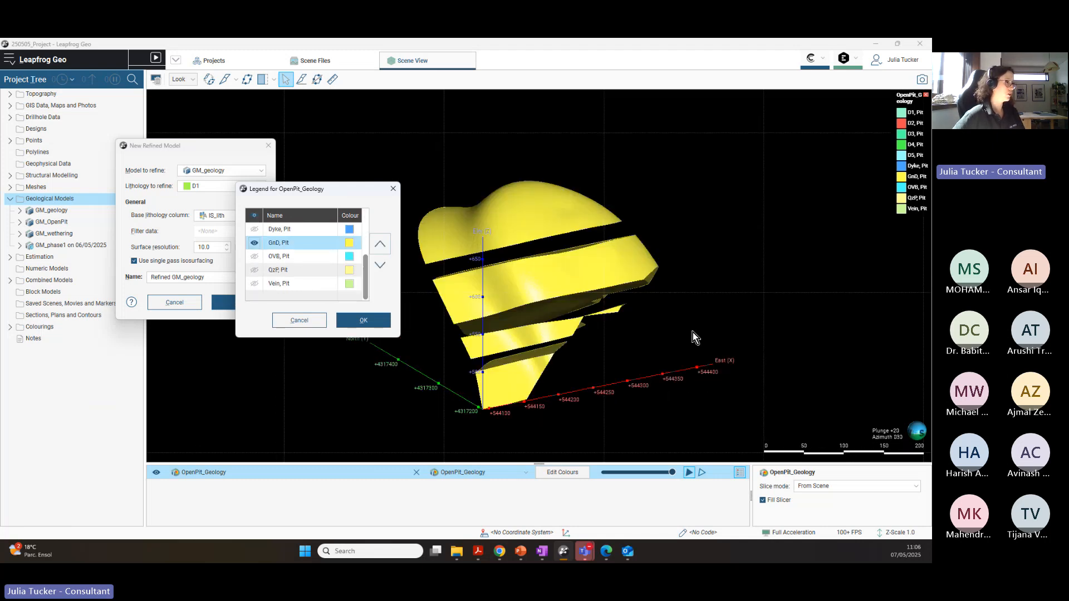
pyautogui.moveTo(660, 295); pyautogui.dragTo(563, 319)
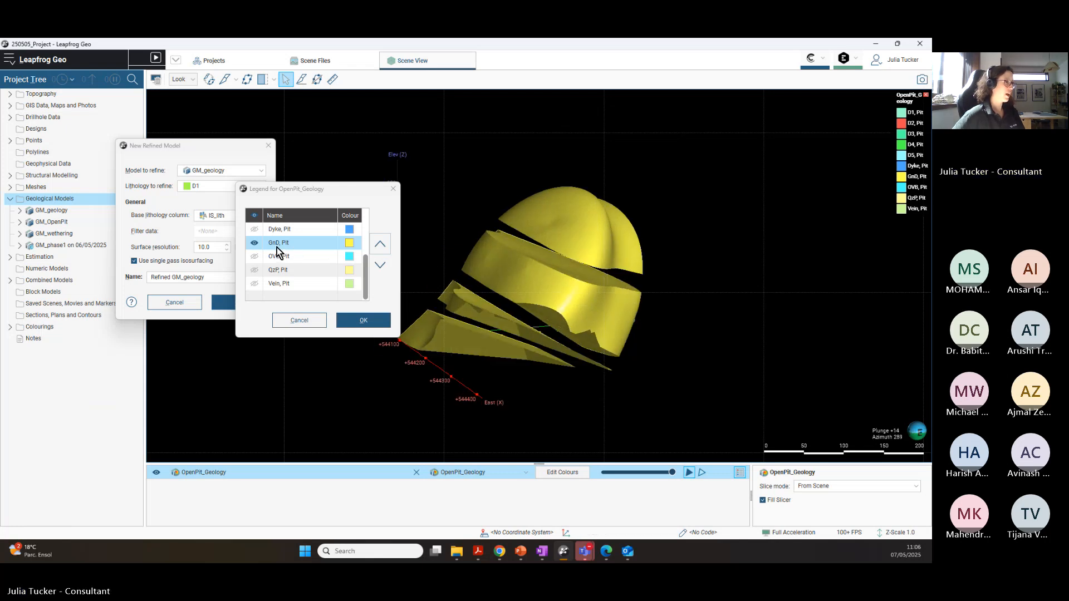
pyautogui.moveTo(342, 191); pyautogui.dragTo(416, 121)
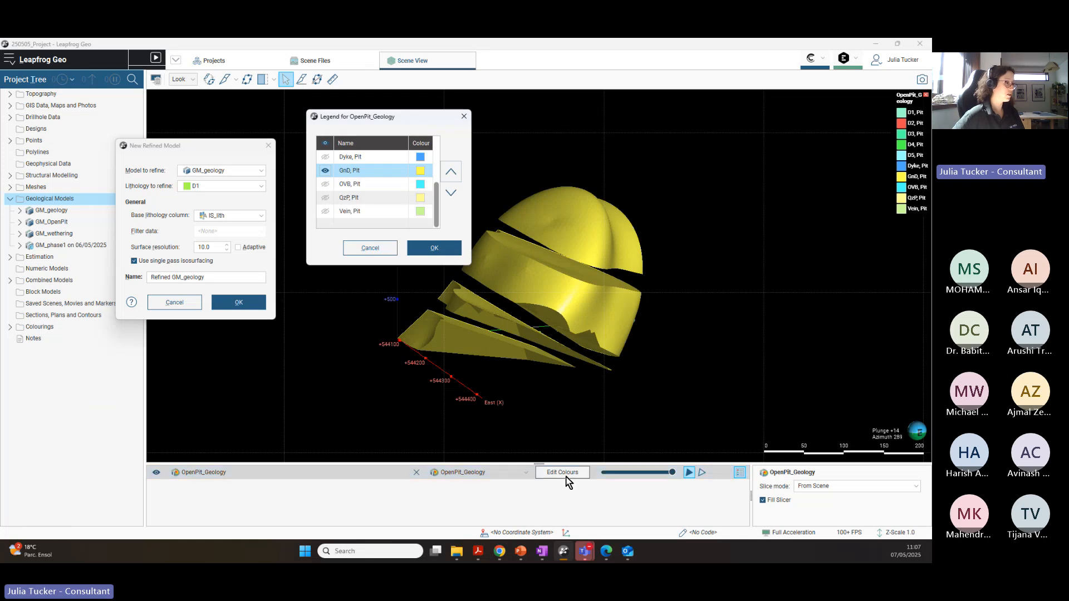
pyautogui.moveTo(640, 306); pyautogui.dragTo(583, 216)
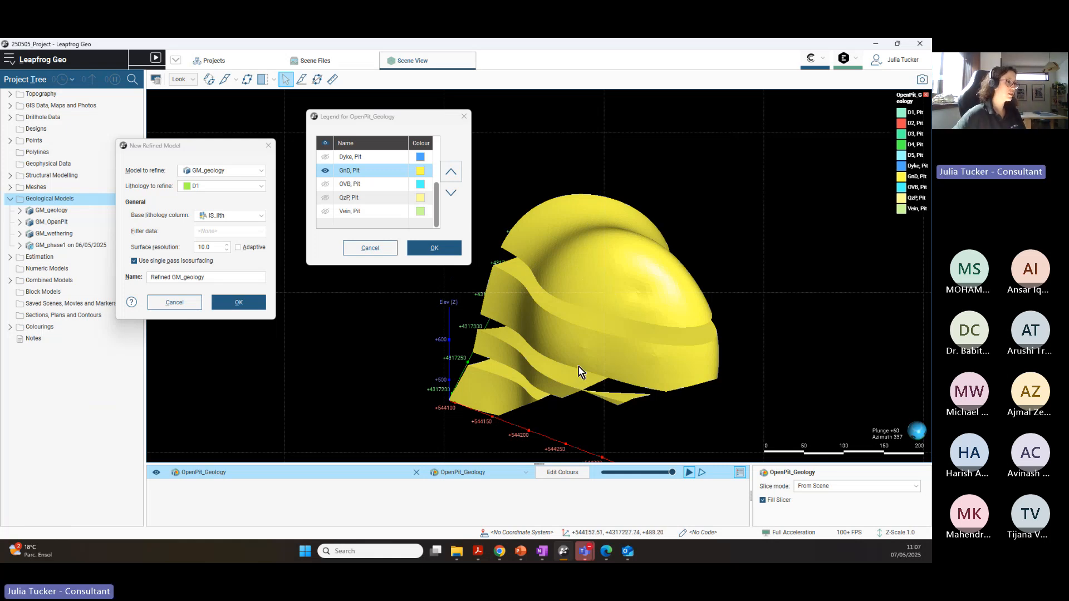
pyautogui.moveTo(601, 317); pyautogui.dragTo(628, 374)
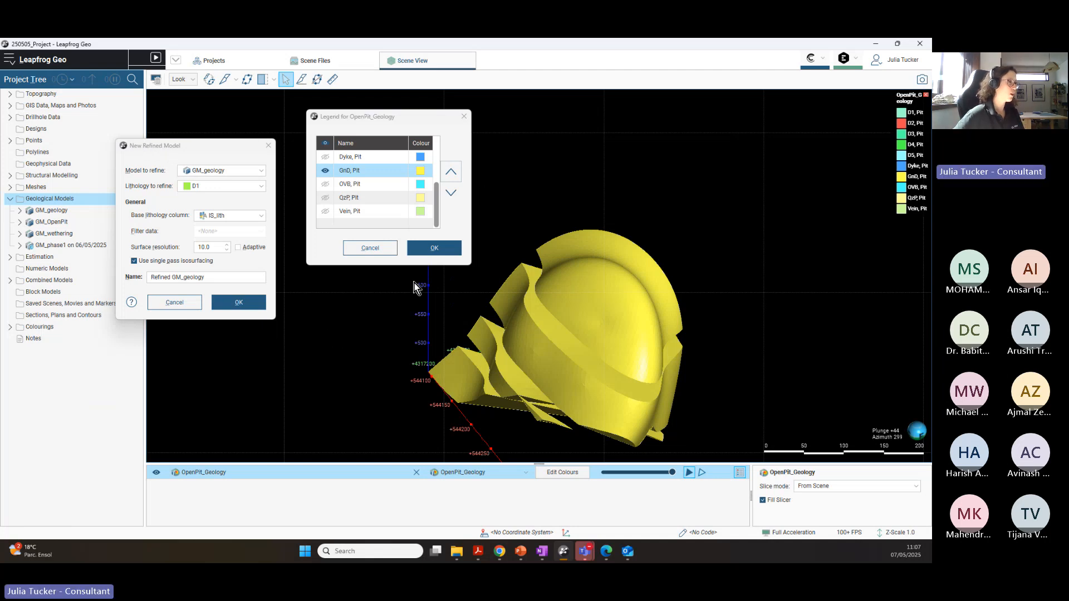
pyautogui.moveTo(556, 351); pyautogui.dragTo(616, 340)
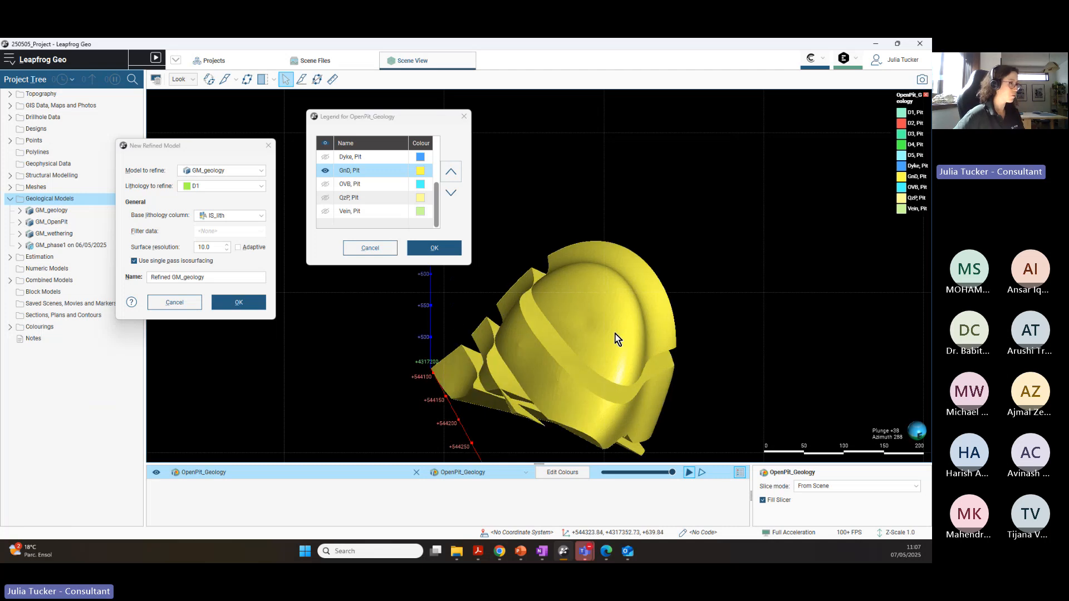
pyautogui.click(468, 118)
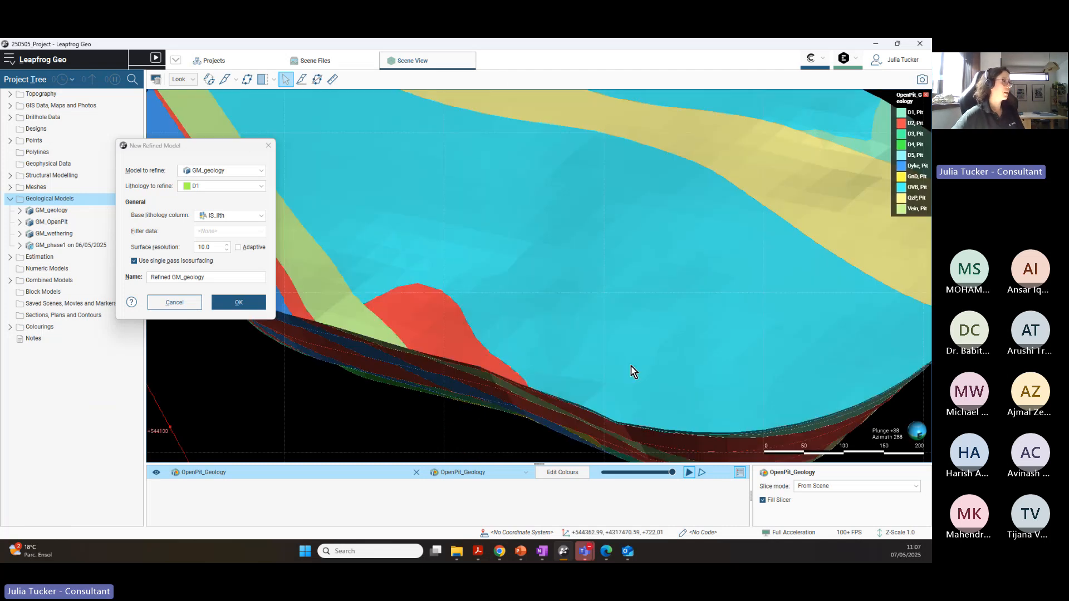
pyautogui.click(272, 146)
# Step: Collapse all rows of the project tree and clear the OpenPit_Geology model from the scene
pyautogui.scroll(-5, 685, 268)
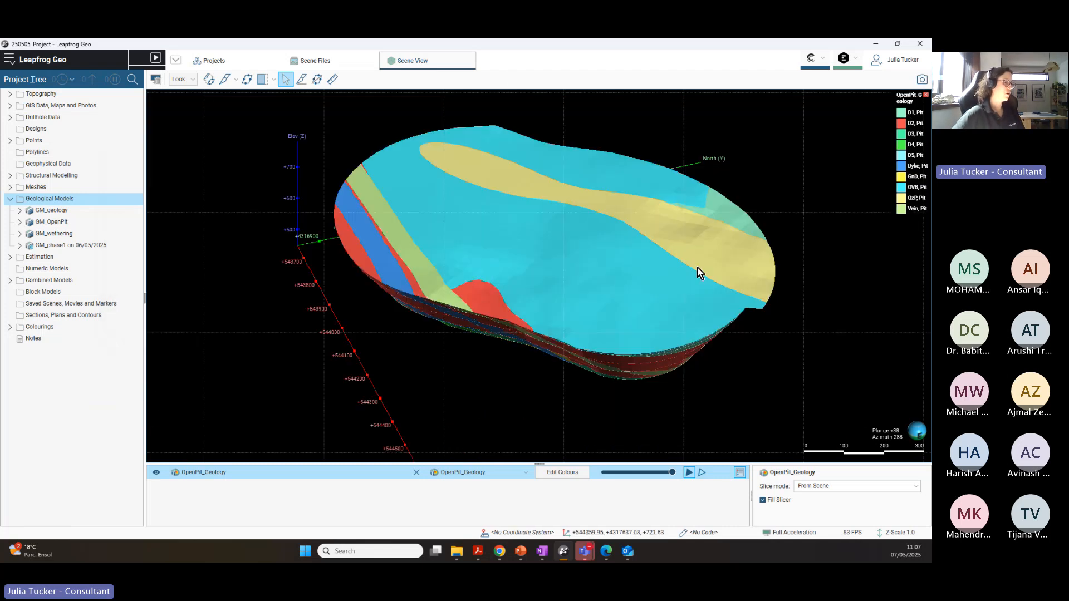
pyautogui.moveTo(699, 269); pyautogui.dragTo(609, 308)
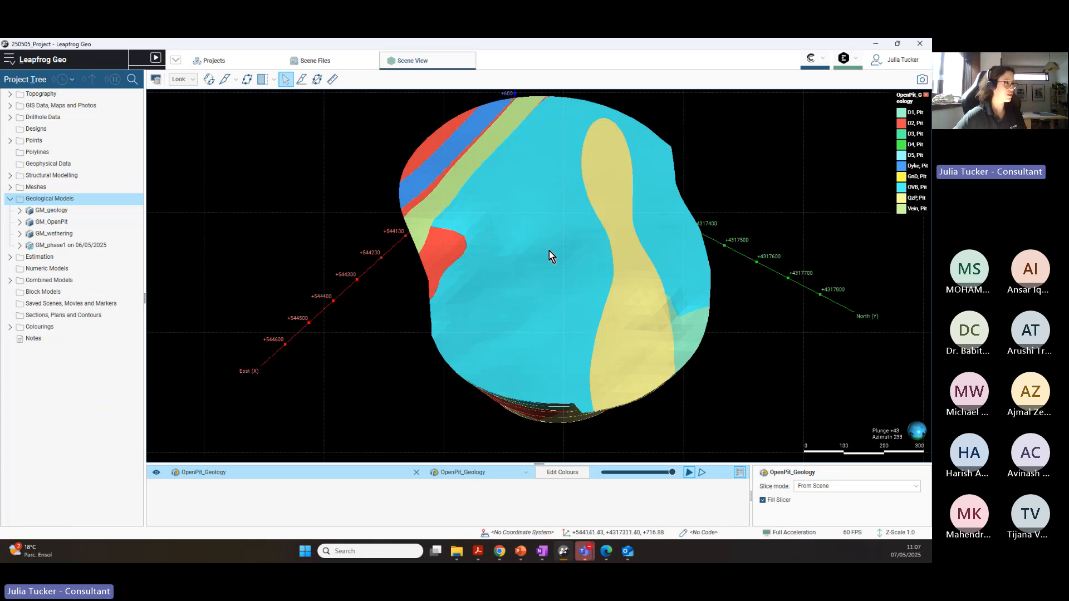
pyautogui.moveTo(549, 251); pyautogui.dragTo(400, 320)
pyautogui.moveTo(540, 303); pyautogui.dragTo(707, 349)
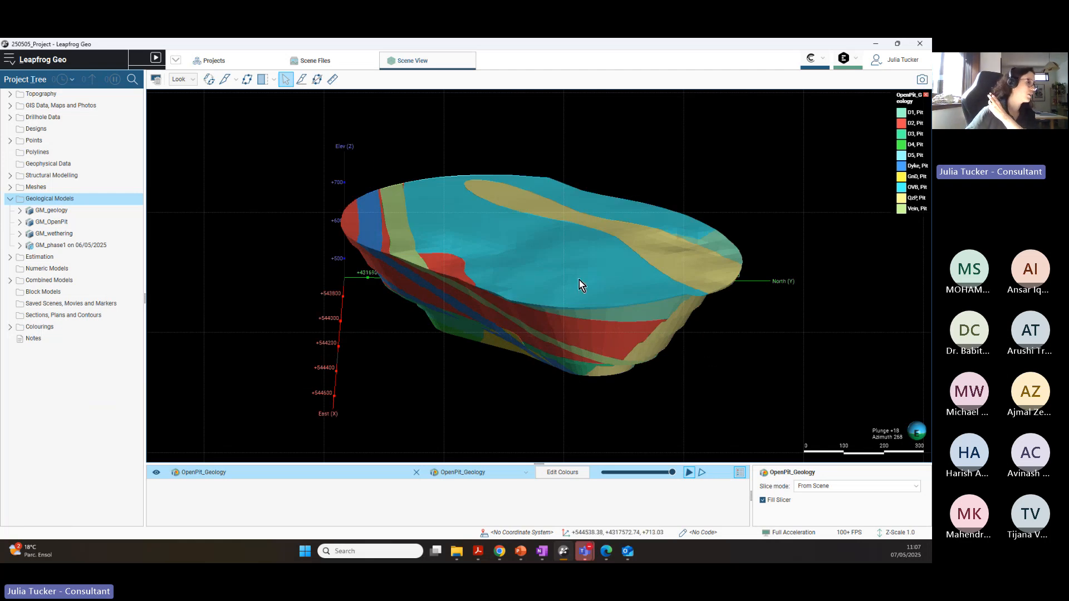
pyautogui.moveTo(580, 284); pyautogui.dragTo(645, 315)
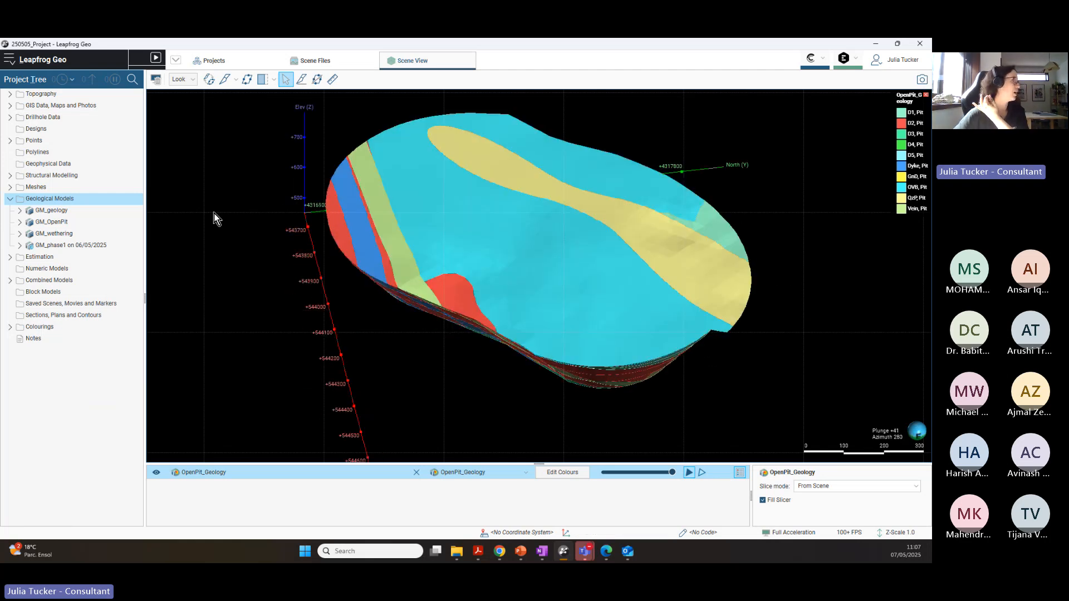
pyautogui.rightClick(19, 83)
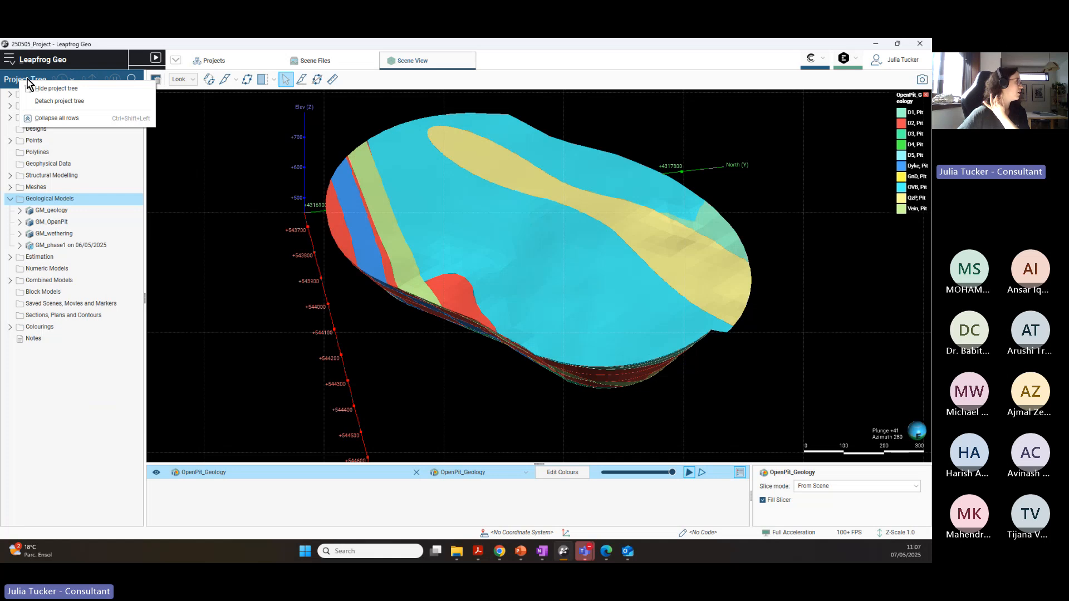
pyautogui.click(60, 117)
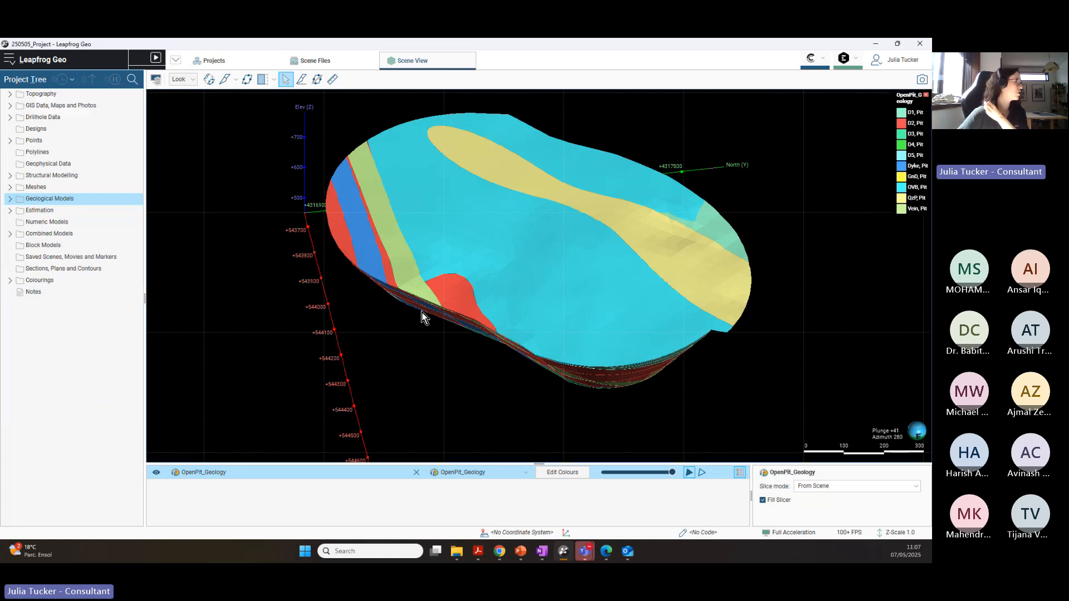
pyautogui.click(155, 80)
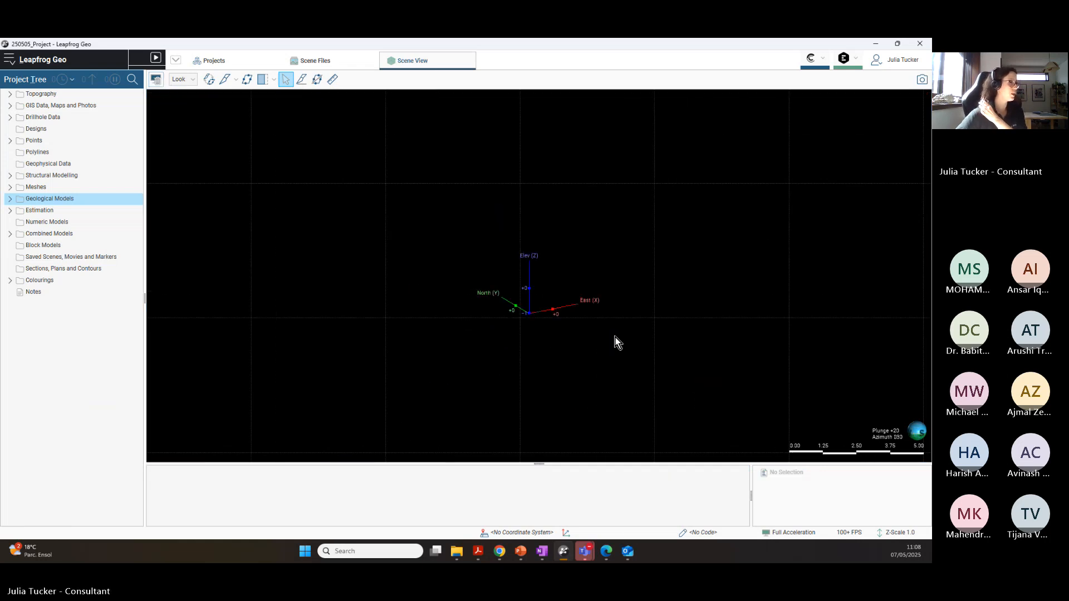
pyautogui.moveTo(539, 464); pyautogui.dragTo(537, 473)
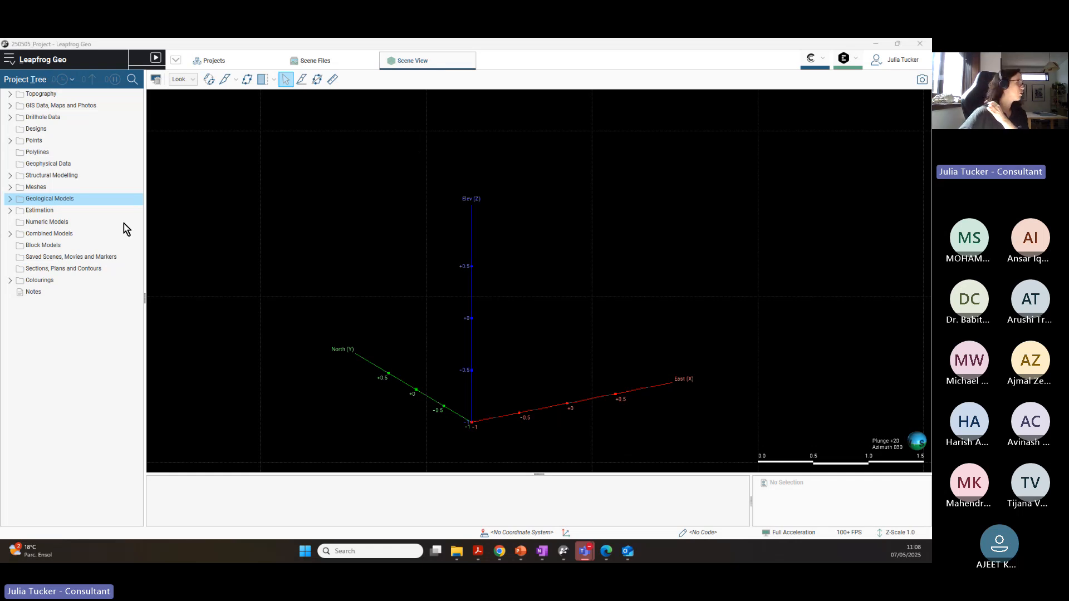
pyautogui.moveTo(436, 342); pyautogui.dragTo(455, 324, button='middle')
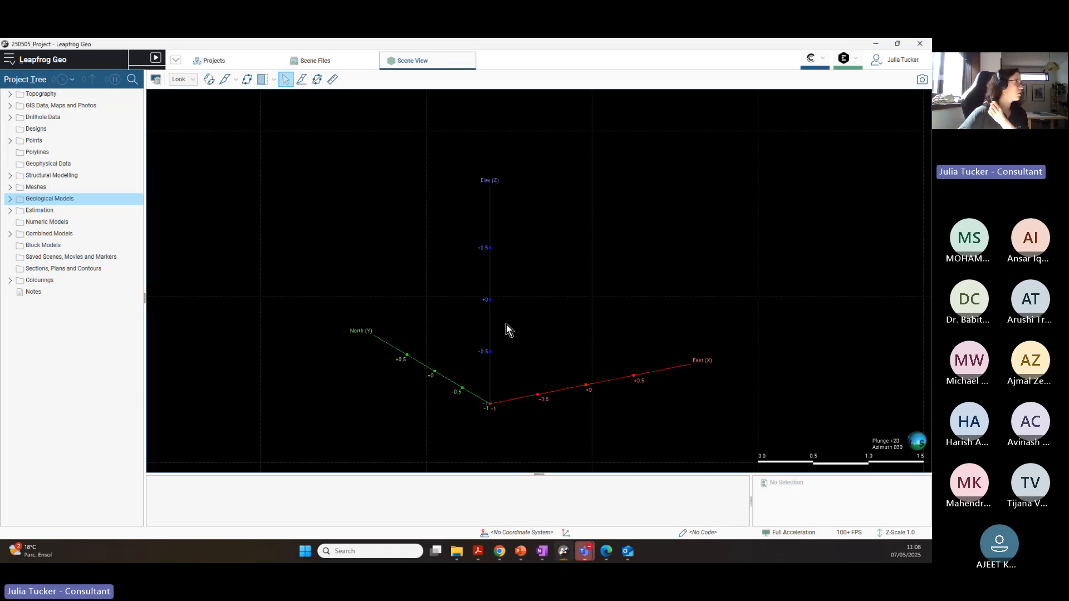
# Step: Expand the drillholes' OL_assay_p1 table in the project tree and open its data errors for fixing
pyautogui.click(10, 118)
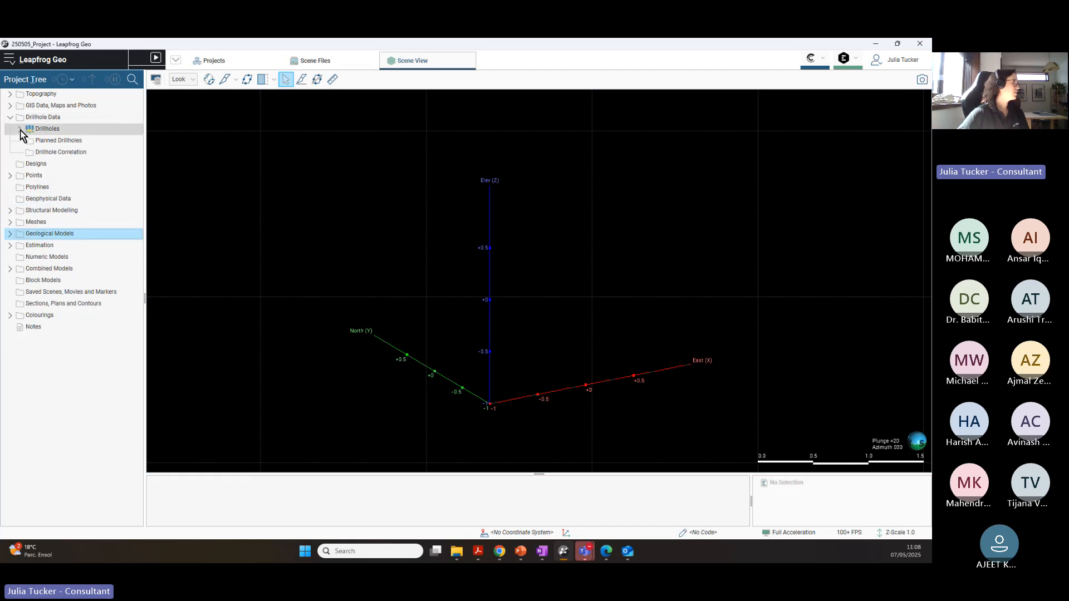
pyautogui.click(20, 130)
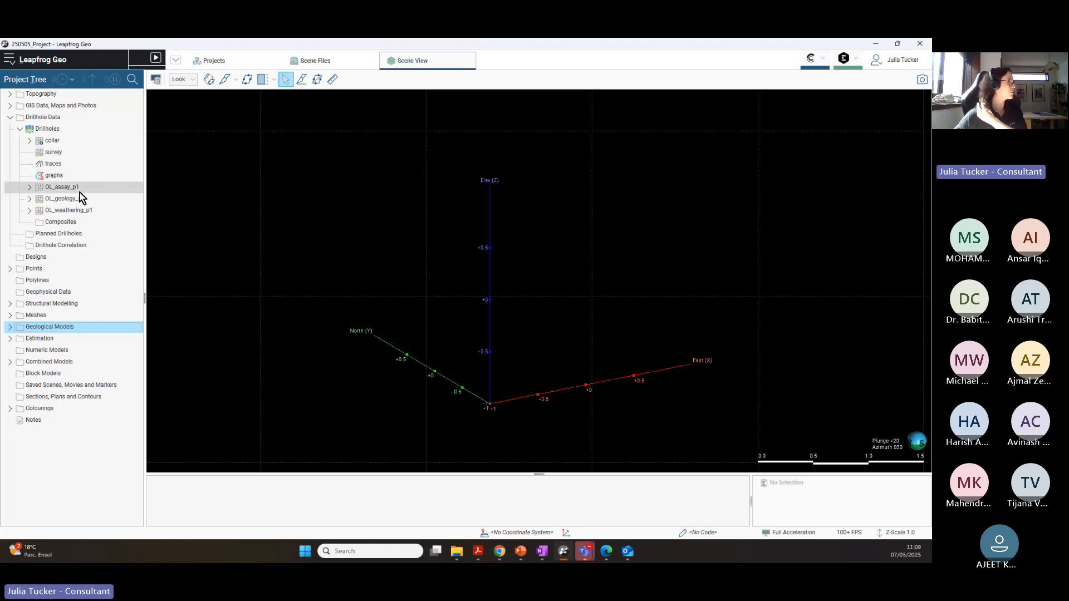
pyautogui.click(30, 188)
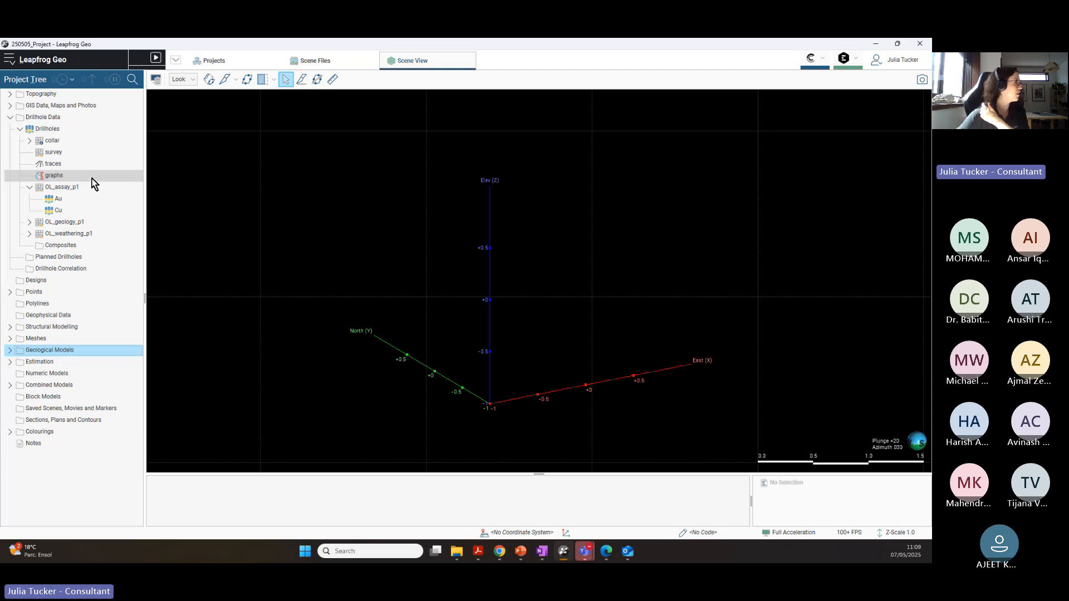
pyautogui.rightClick(60, 189)
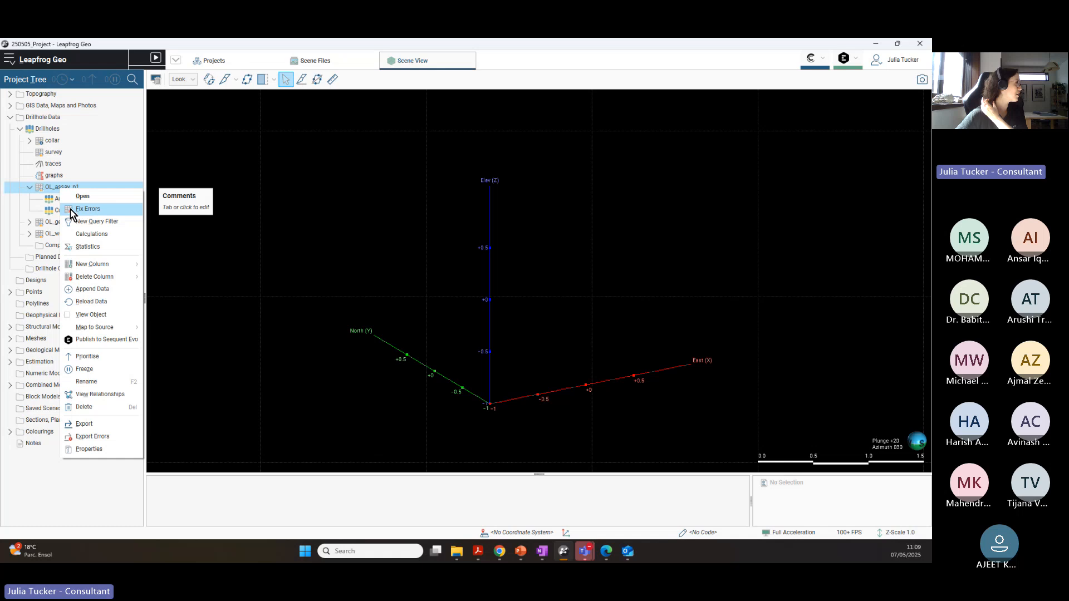
pyautogui.click(103, 210)
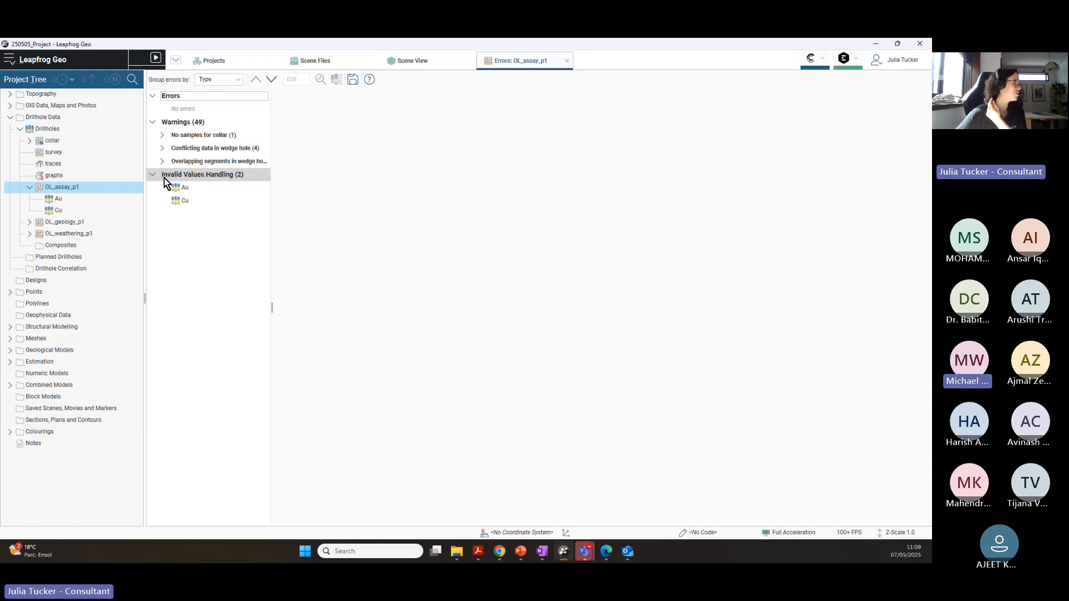
# Step: Review the invalid value handling rules for Au and Cu in the OL_assay_p1 errors, and close the errors view
pyautogui.click(192, 186)
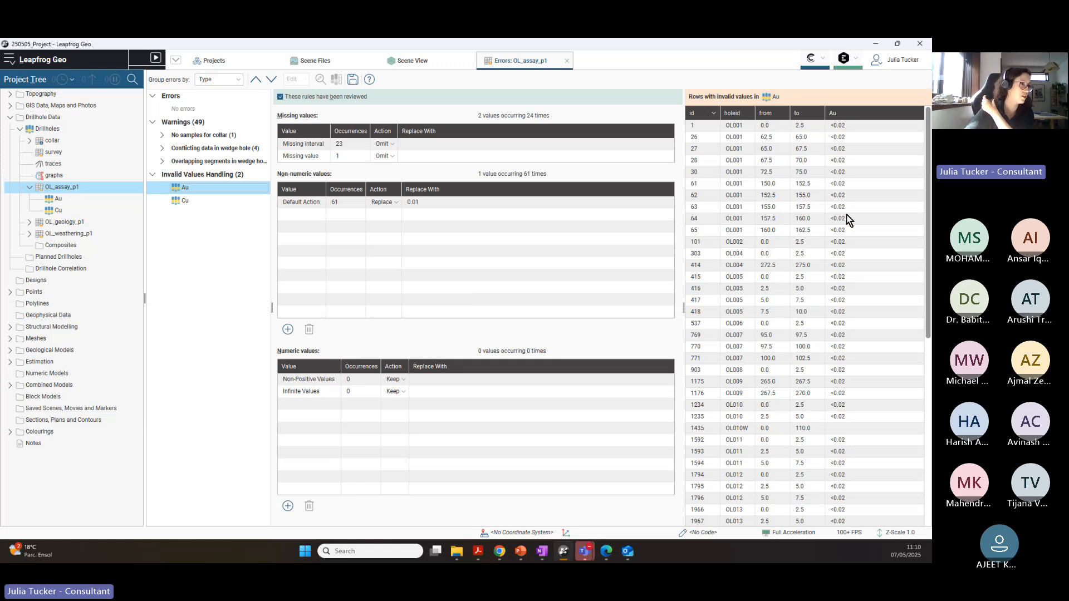
pyautogui.click(181, 205)
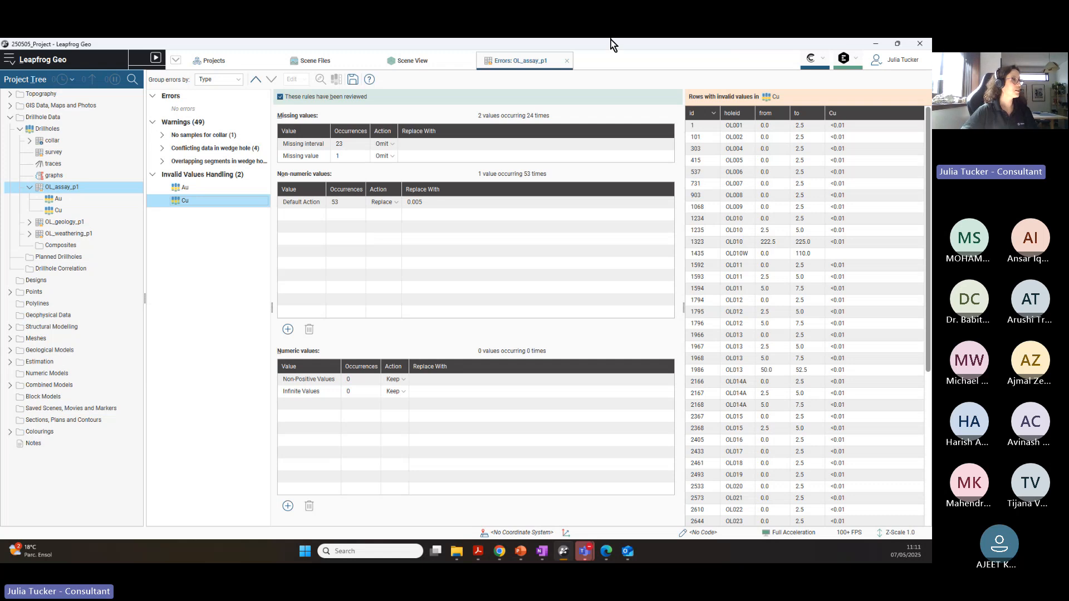
pyautogui.click(567, 60)
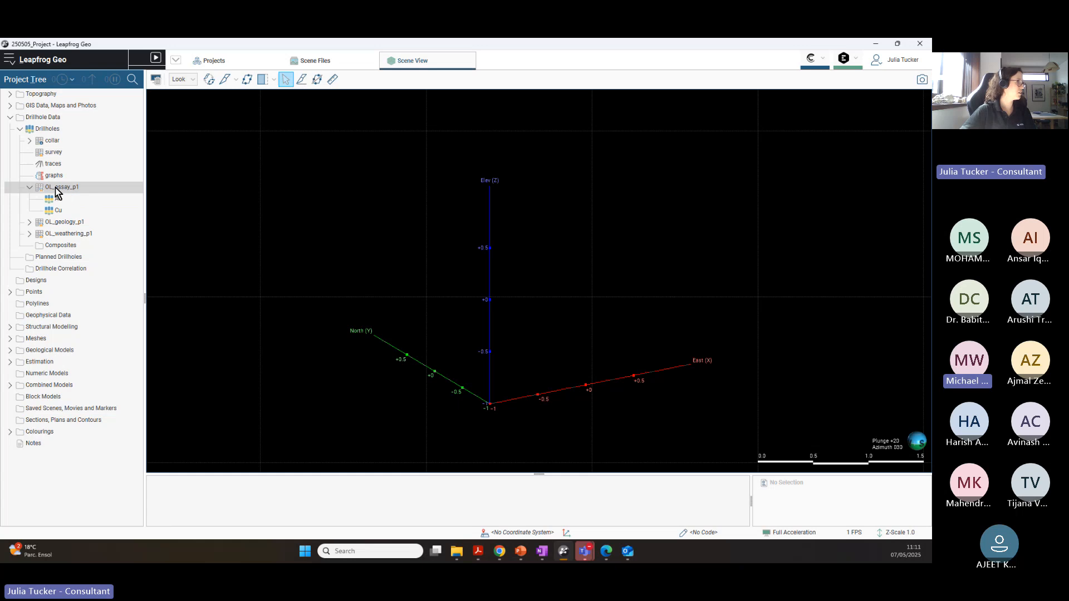
# Step: Add the OL_assay_p1 assay table to the scene and examine the drillholes from several angles
pyautogui.moveTo(59, 193); pyautogui.dragTo(544, 268)
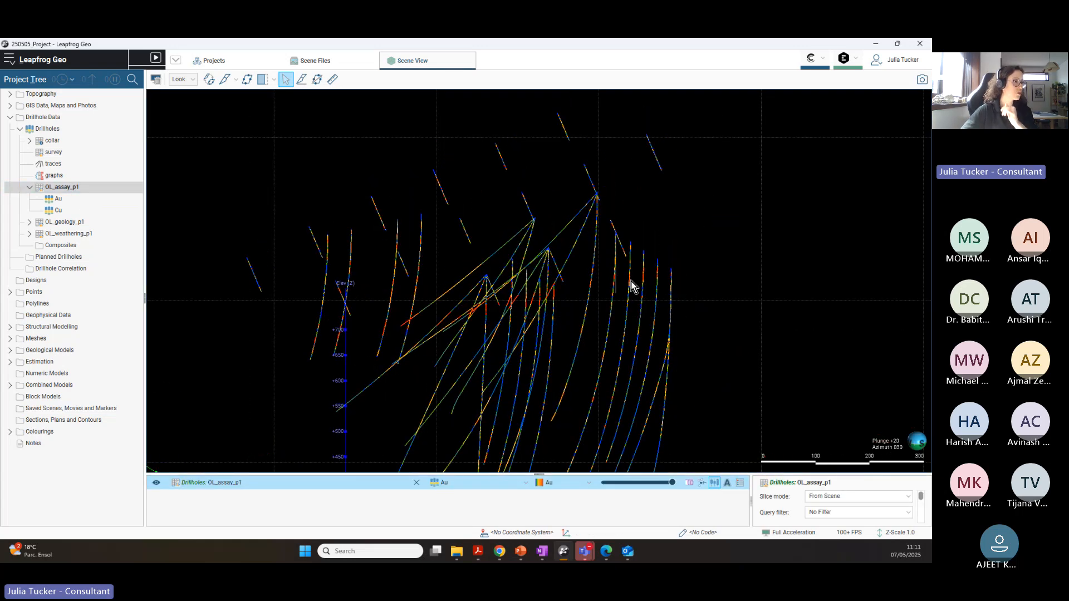
pyautogui.scroll(-5, 634, 263)
pyautogui.moveTo(708, 314); pyautogui.dragTo(417, 292)
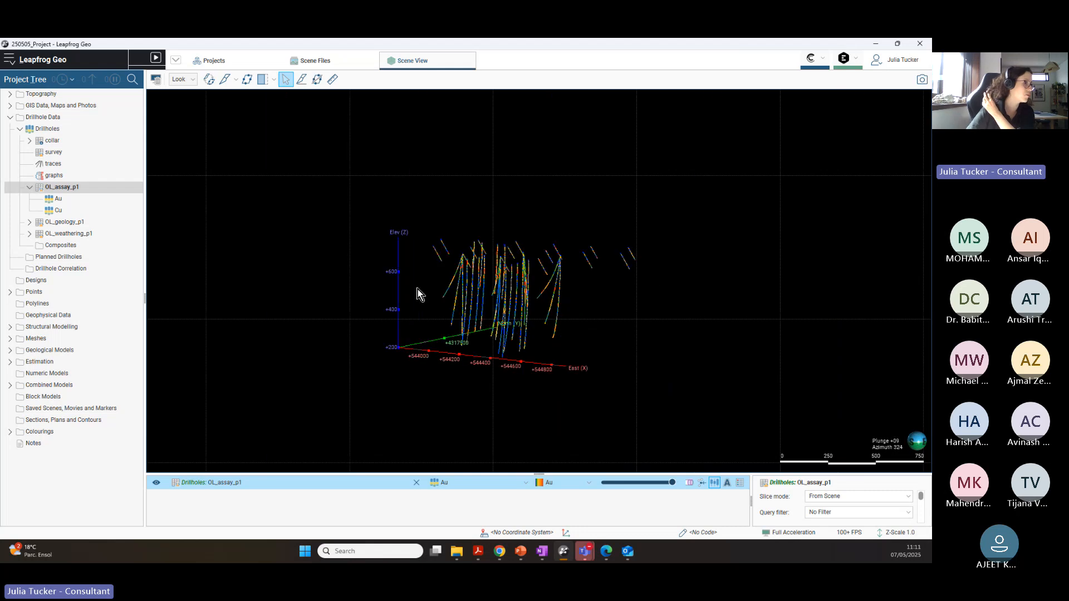
pyautogui.moveTo(656, 296); pyautogui.dragTo(560, 345)
pyautogui.scroll(5, 623, 322)
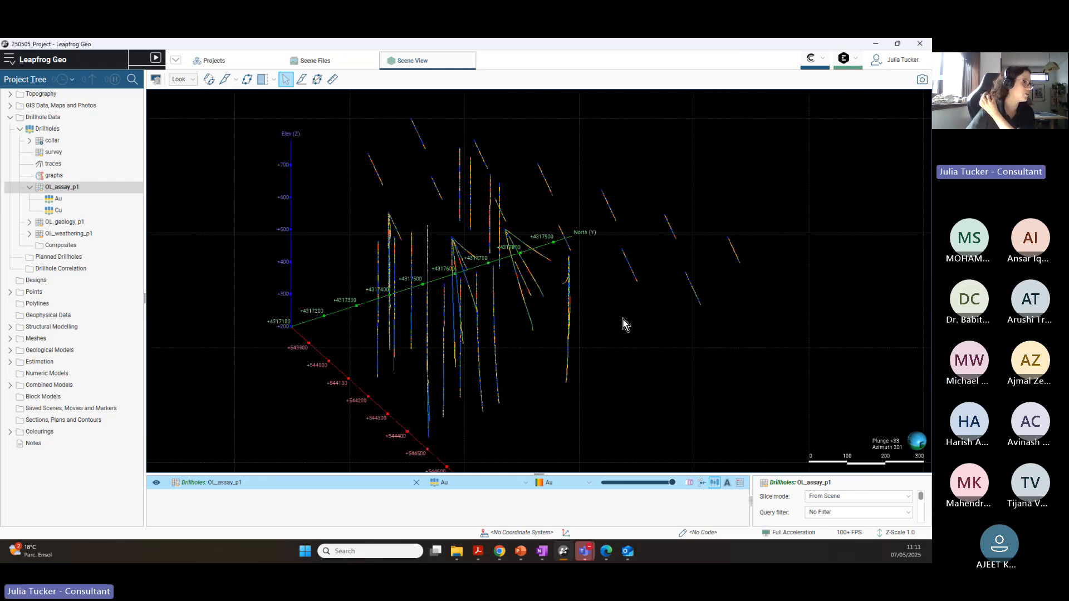
pyautogui.moveTo(452, 354); pyautogui.dragTo(623, 337)
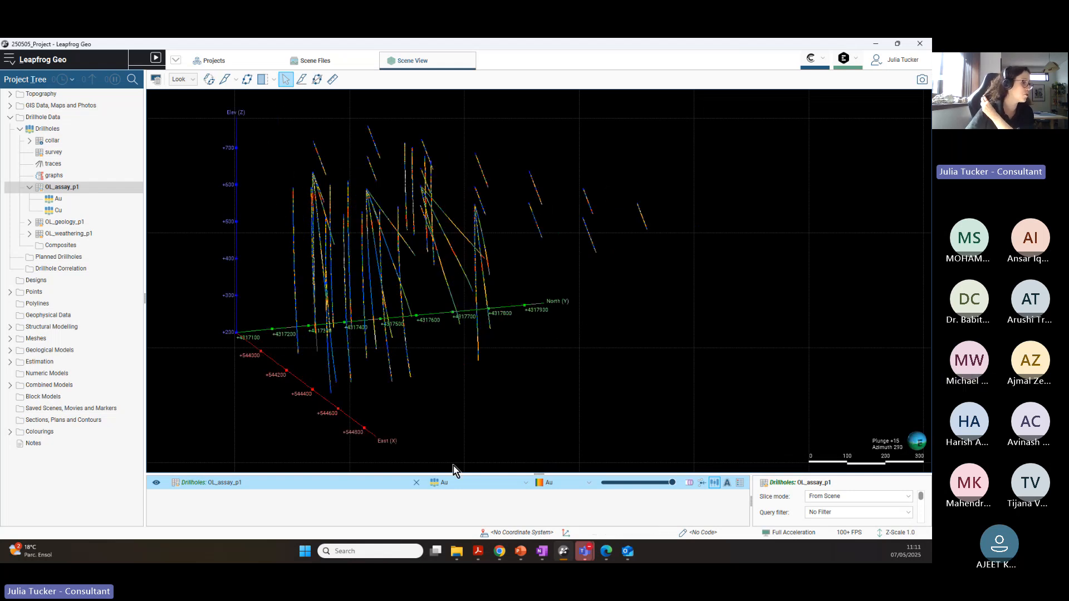
# Step: Enlarge the shape list area and colour the OL_assay_p1 drillholes by Cu
pyautogui.click(581, 483)
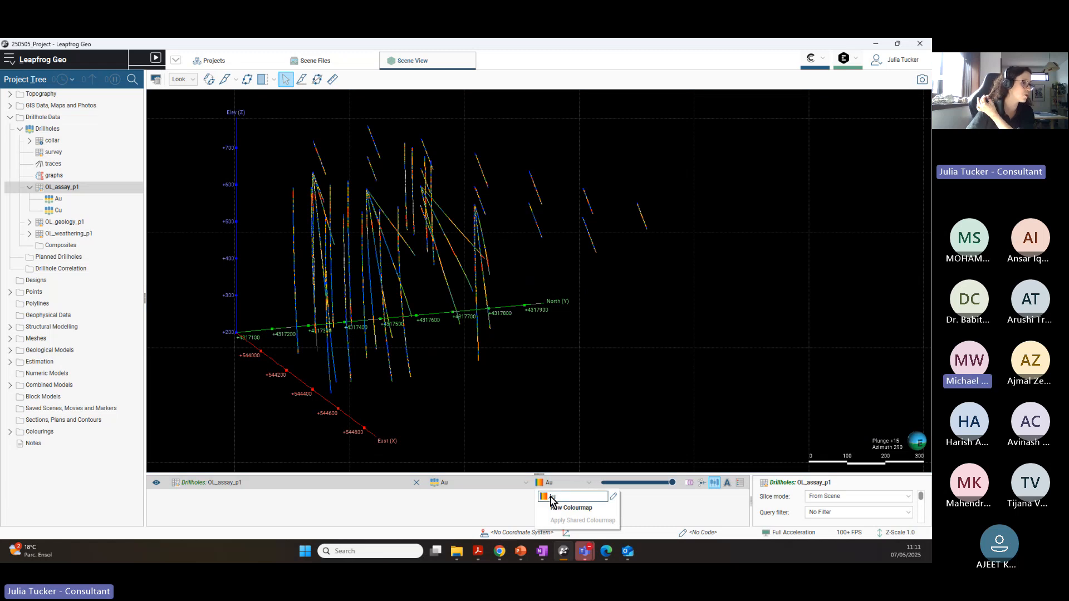
pyautogui.click(714, 482)
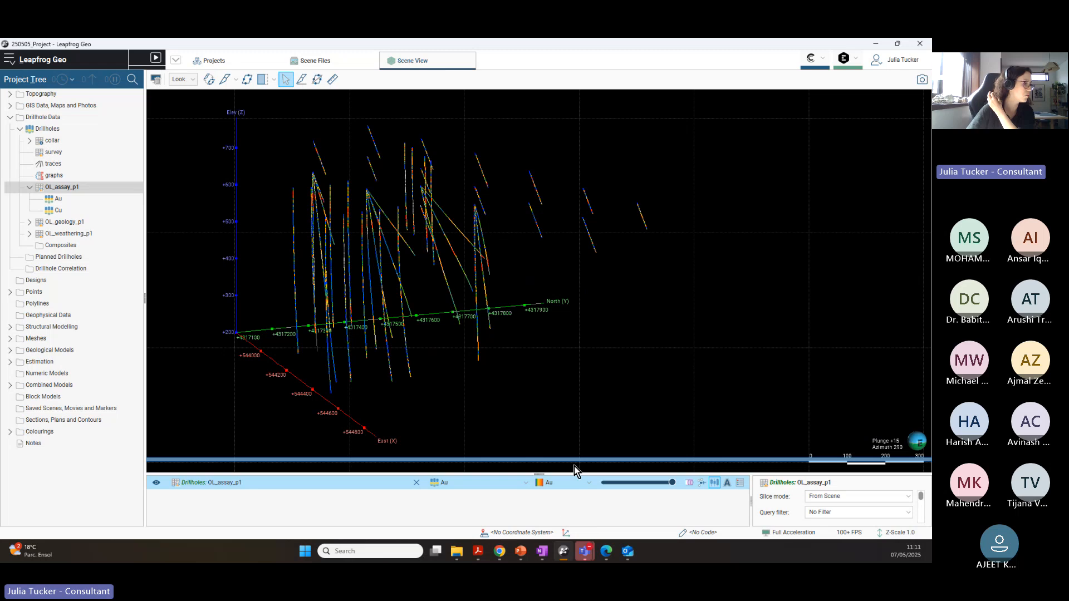
pyautogui.moveTo(582, 467); pyautogui.dragTo(556, 375)
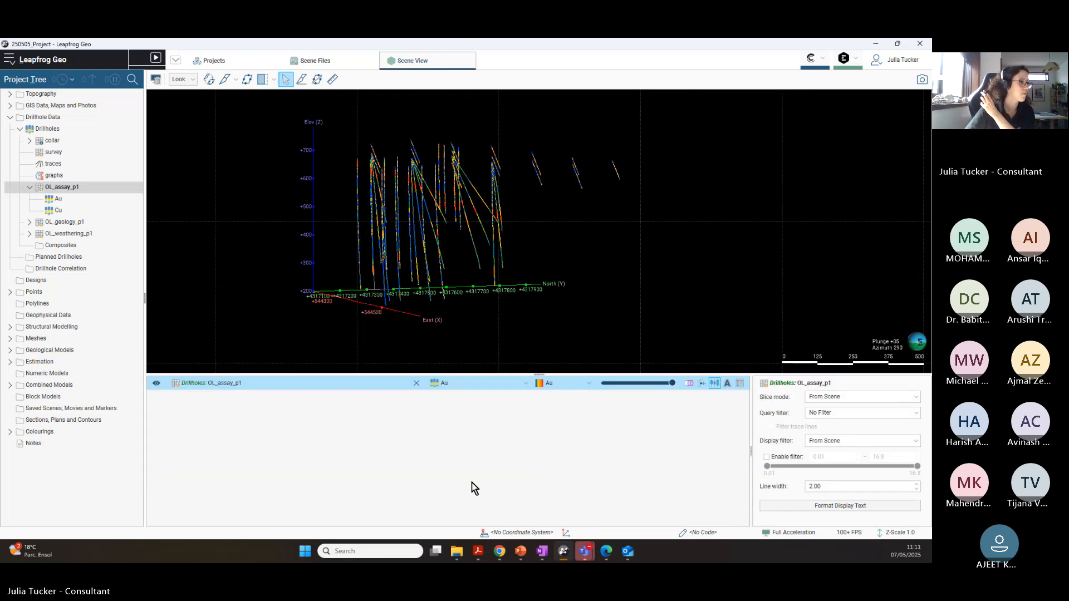
pyautogui.click(555, 385)
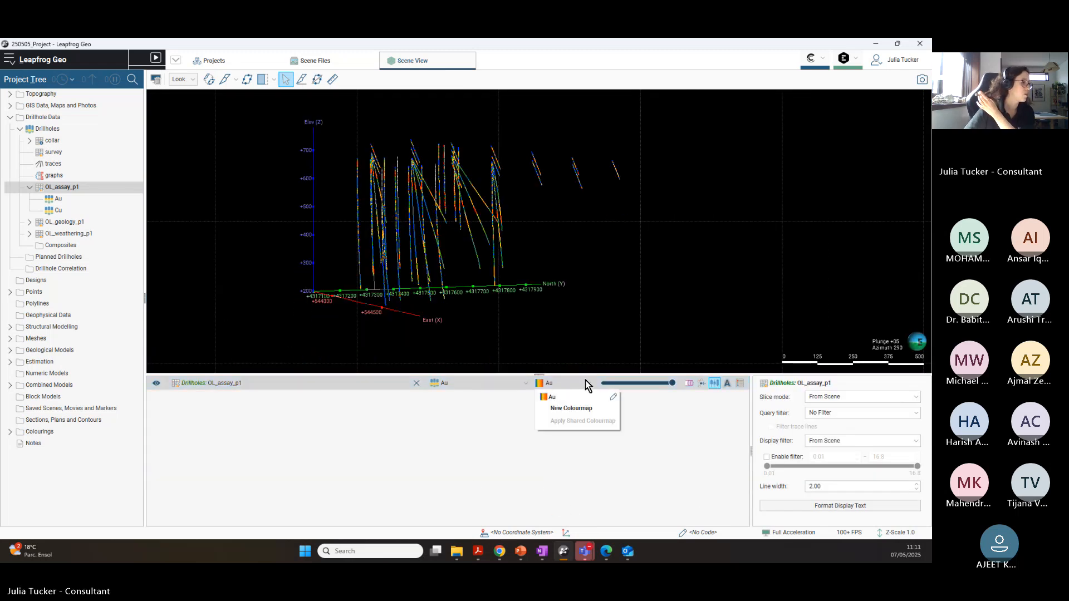
pyautogui.click(479, 383)
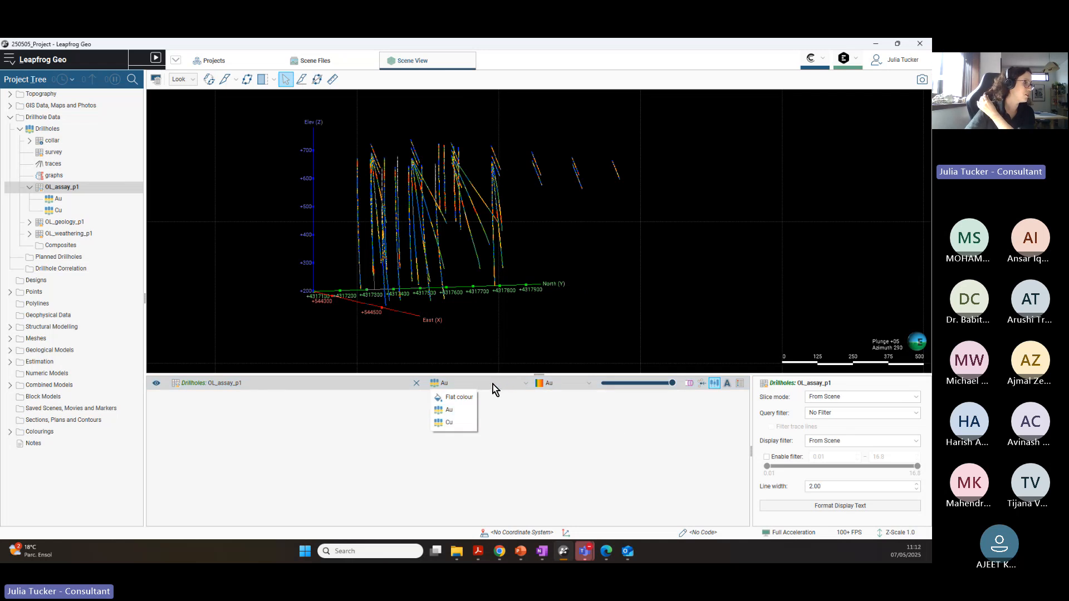
pyautogui.click(448, 422)
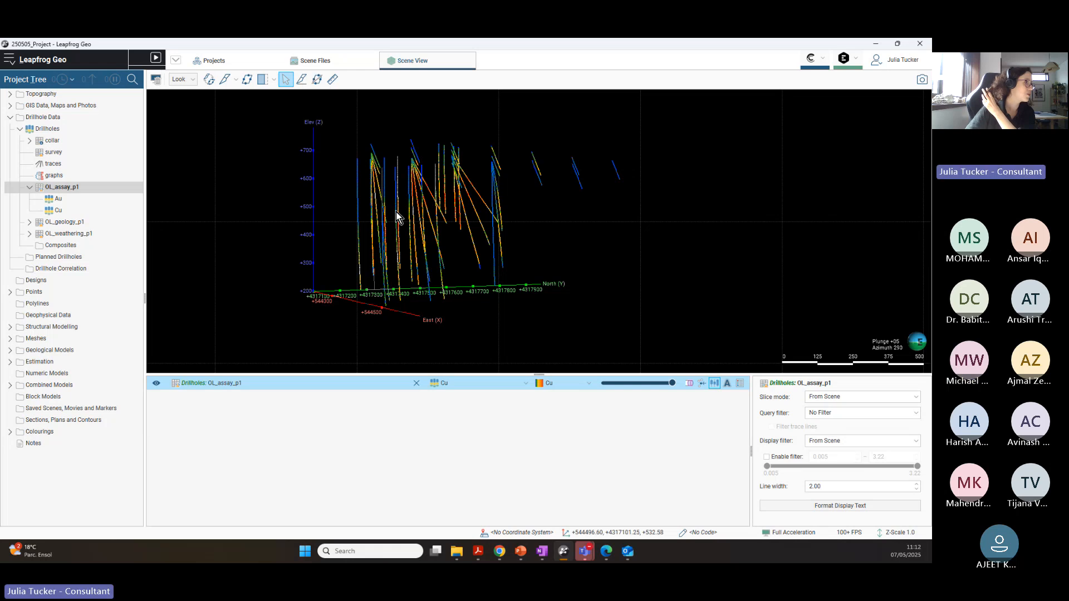
pyautogui.moveTo(507, 168); pyautogui.dragTo(468, 226)
pyautogui.moveTo(429, 165); pyautogui.dragTo(516, 246)
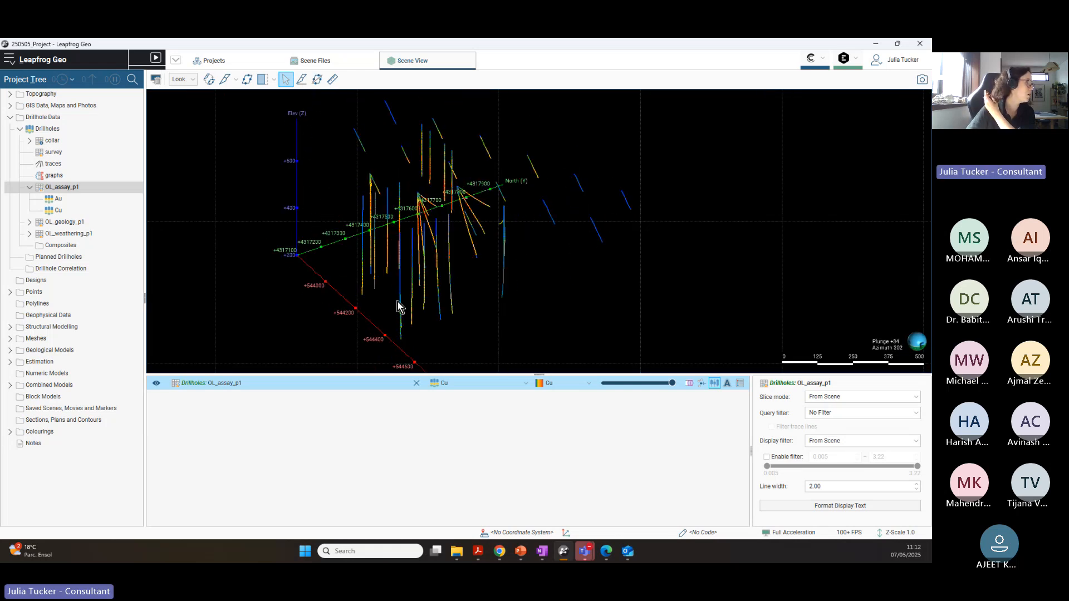
pyautogui.rightClick(86, 189)
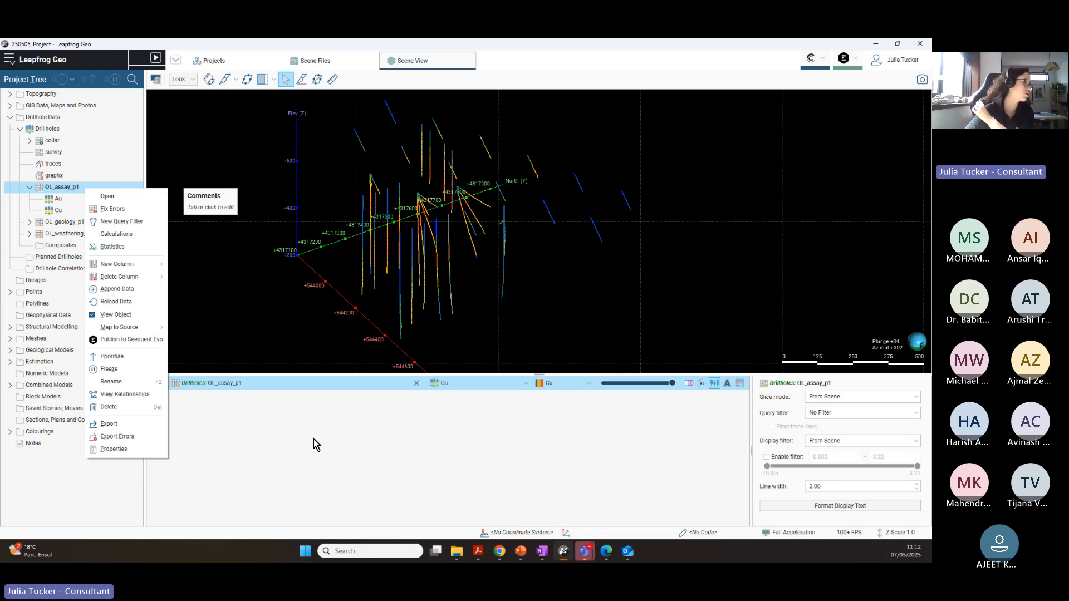
pyautogui.moveTo(127, 265)
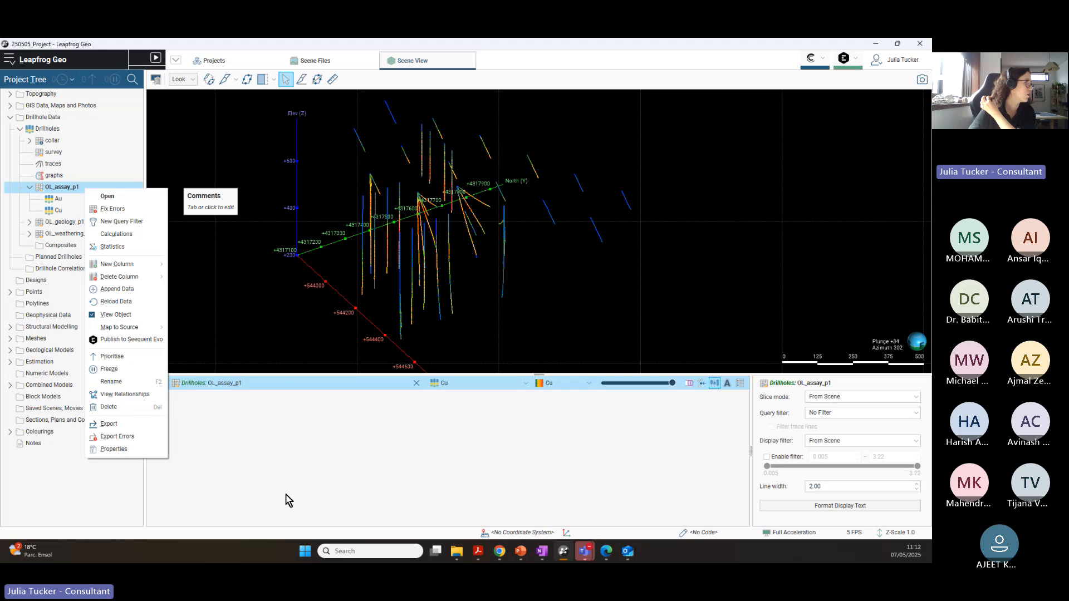
pyautogui.click(326, 473)
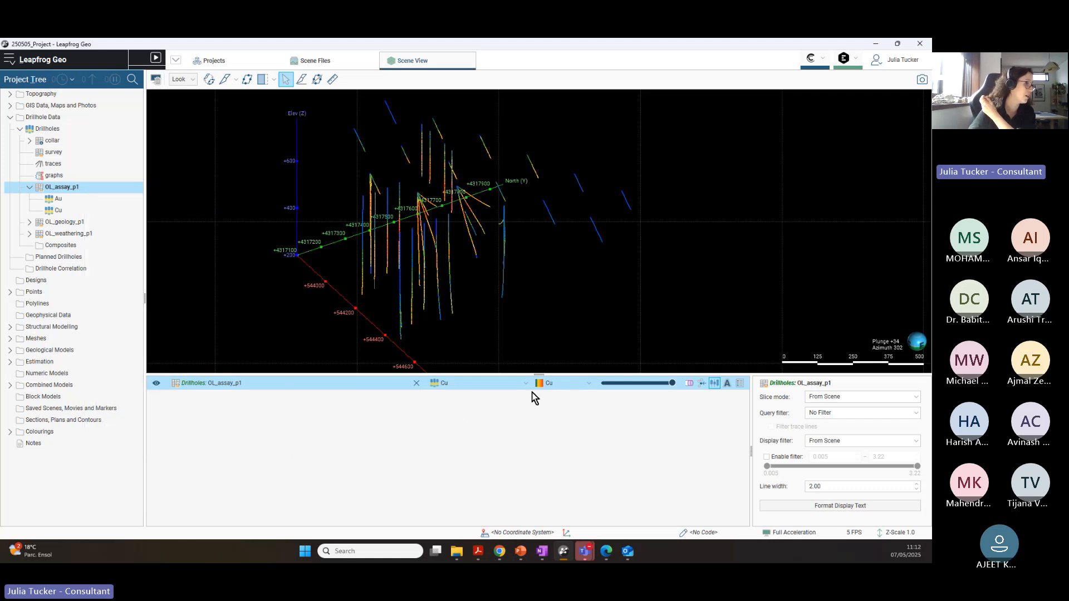
# Step: Resize the area below the scene so that all display properties of the OL_assay_p1 drillholes are shown
pyautogui.moveTo(545, 374); pyautogui.dragTo(540, 409)
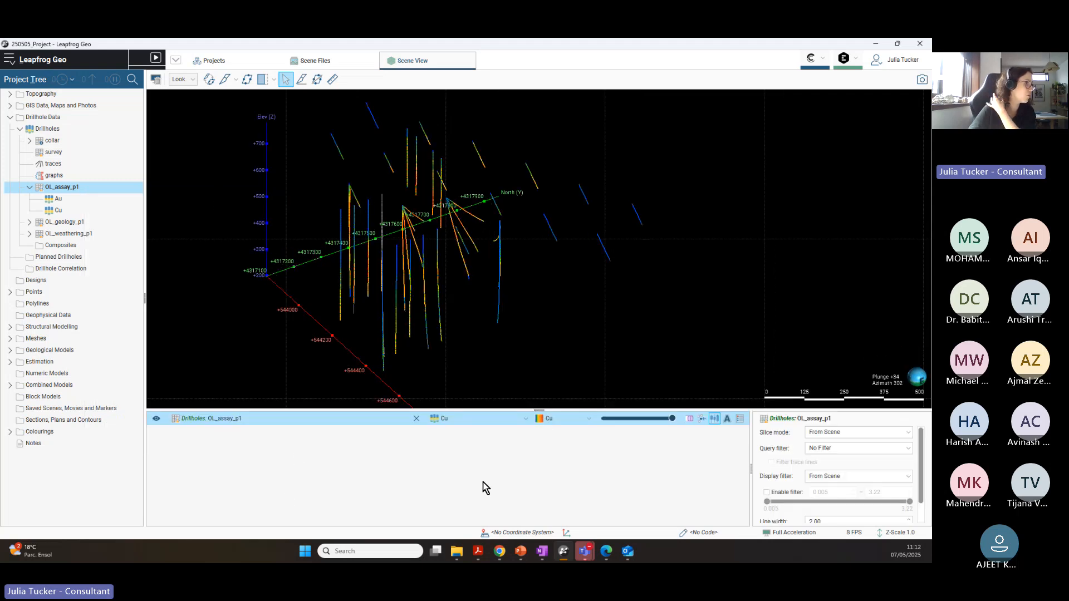
pyautogui.moveTo(456, 230); pyautogui.dragTo(554, 256)
pyautogui.moveTo(554, 256); pyautogui.dragTo(543, 260, button='right')
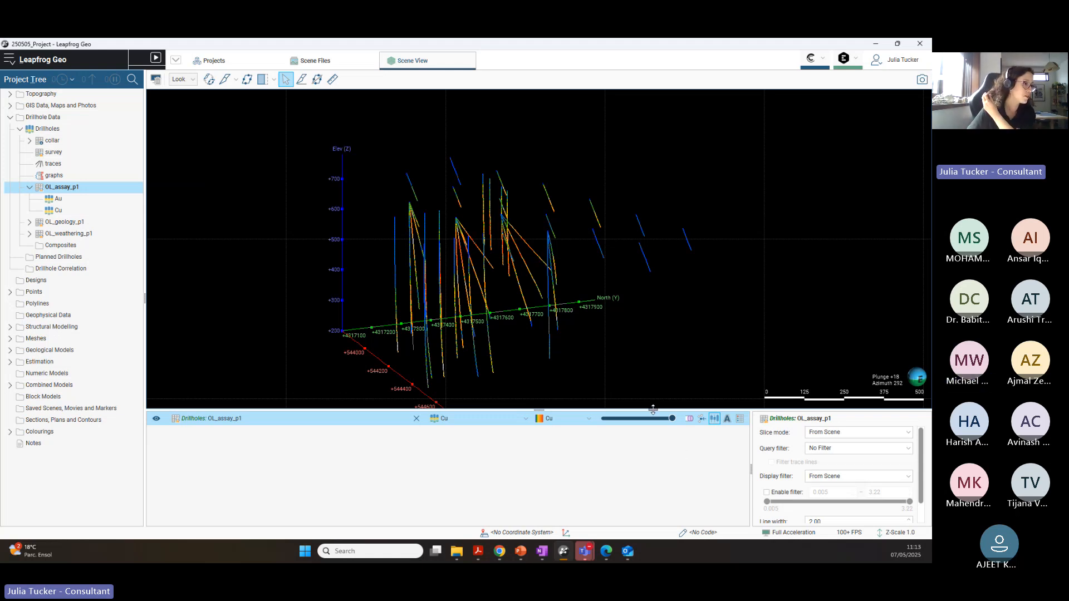
pyautogui.moveTo(654, 410); pyautogui.dragTo(657, 361)
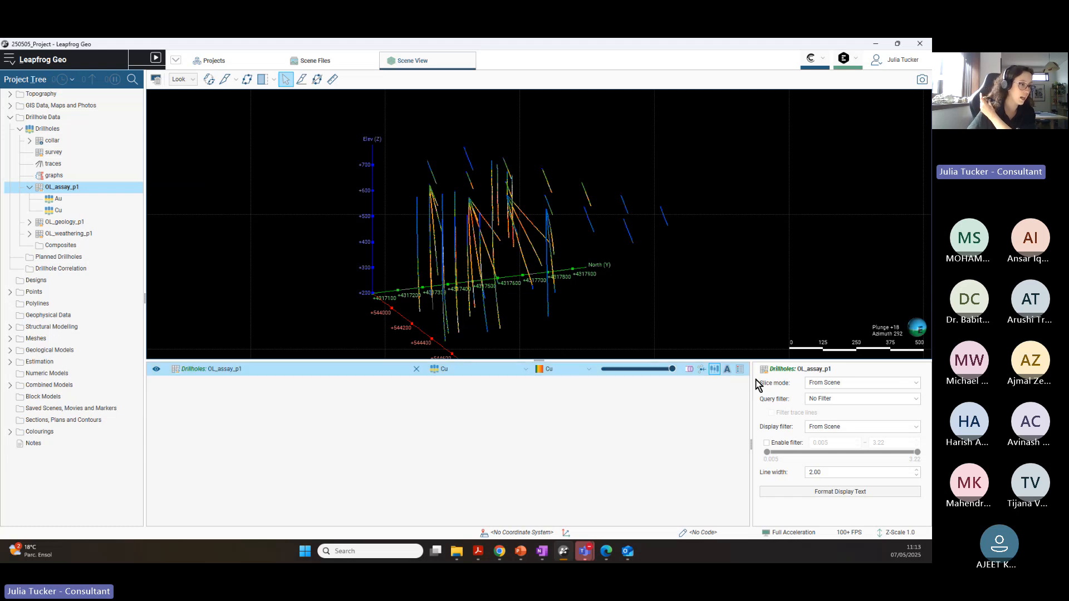
pyautogui.moveTo(728, 361); pyautogui.dragTo(751, 326)
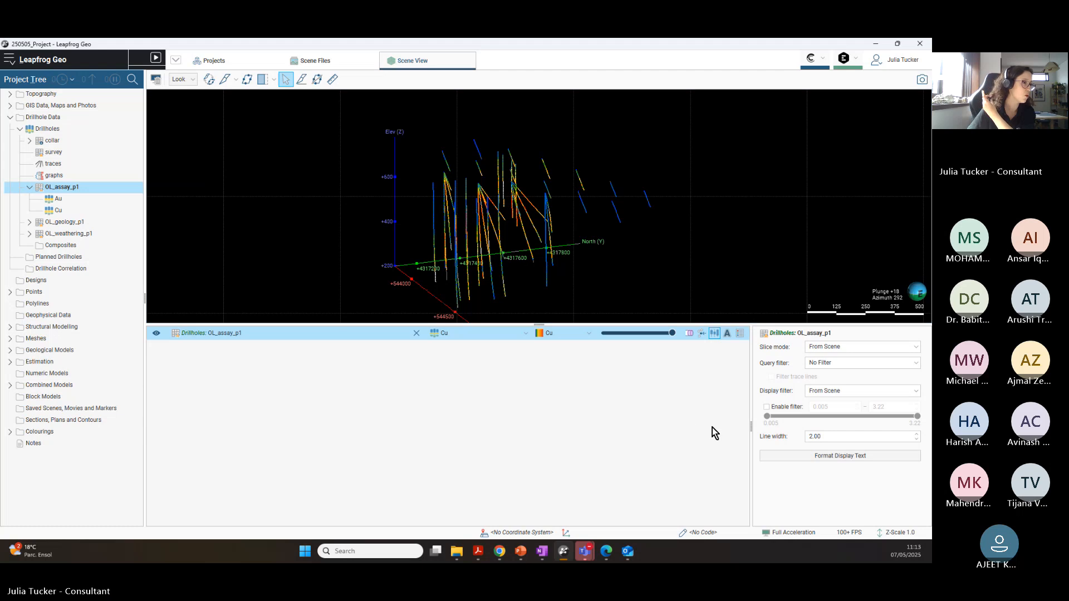
# Step: Make the OL_assay_p1 drillhole lines solid and examine the Cu grades along them up close
pyautogui.click(689, 334)
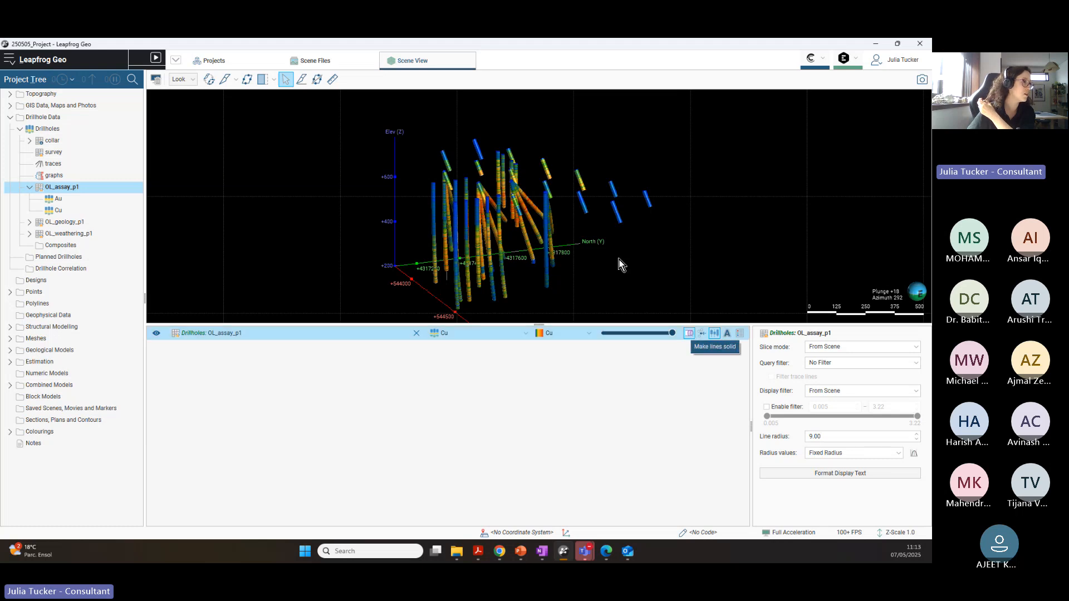
pyautogui.scroll(5, 490, 236)
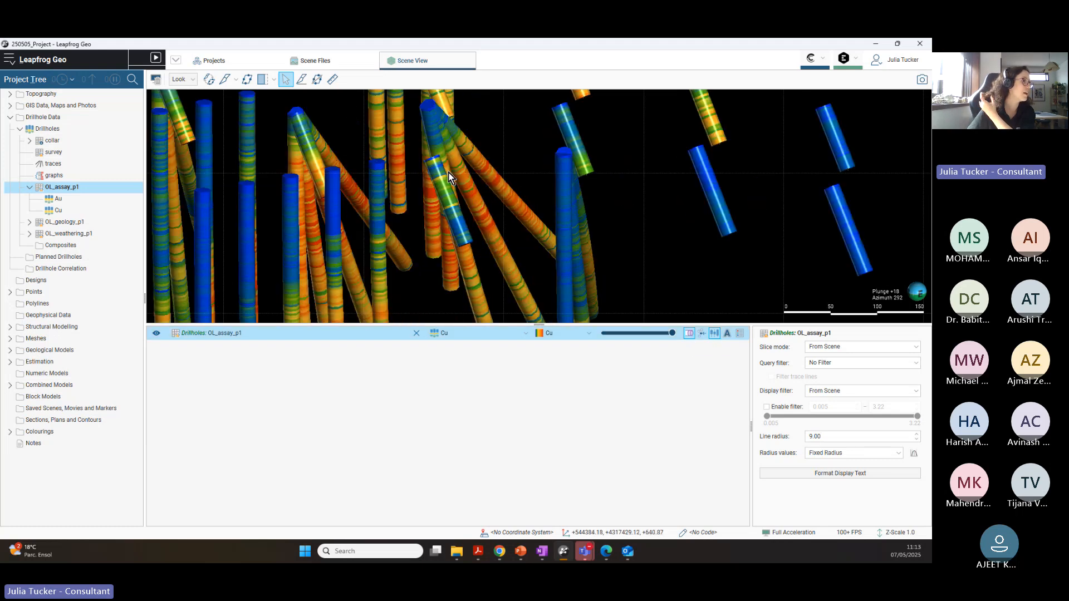
pyautogui.scroll(2, 449, 172)
pyautogui.moveTo(706, 192); pyautogui.dragTo(503, 218)
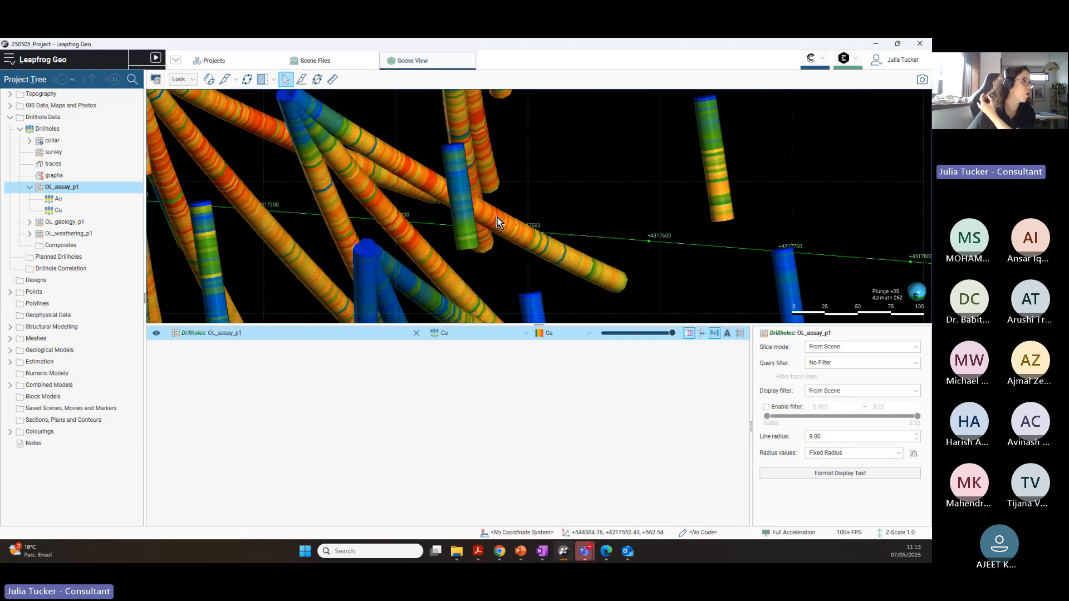
pyautogui.moveTo(501, 222); pyautogui.dragTo(707, 182, button='right')
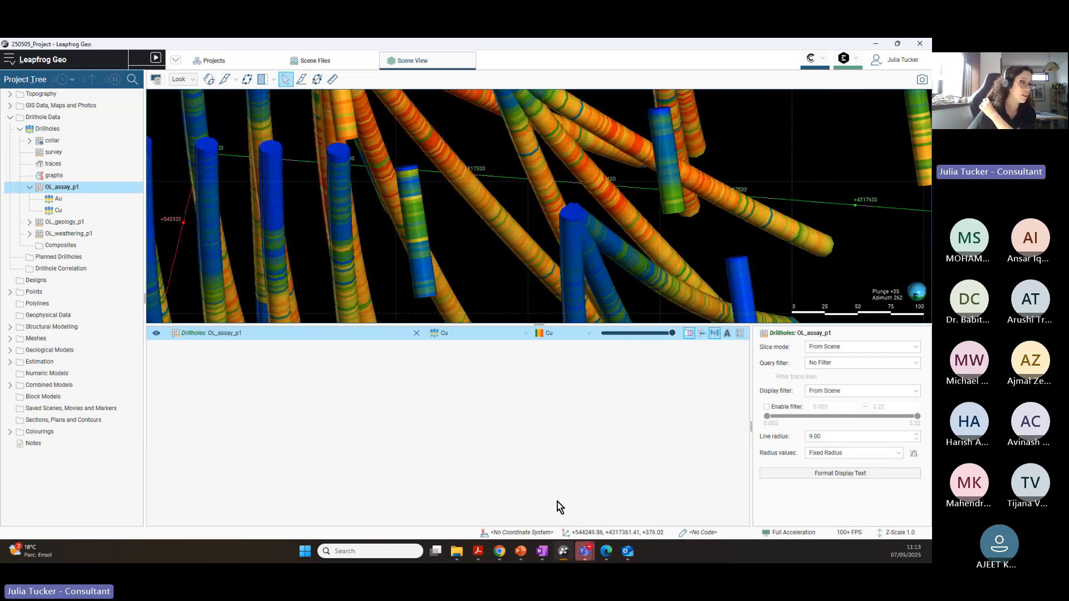
# Step: Set the line radius of the solid OL_assay_p1 drillholes to 10
pyautogui.click(810, 437)
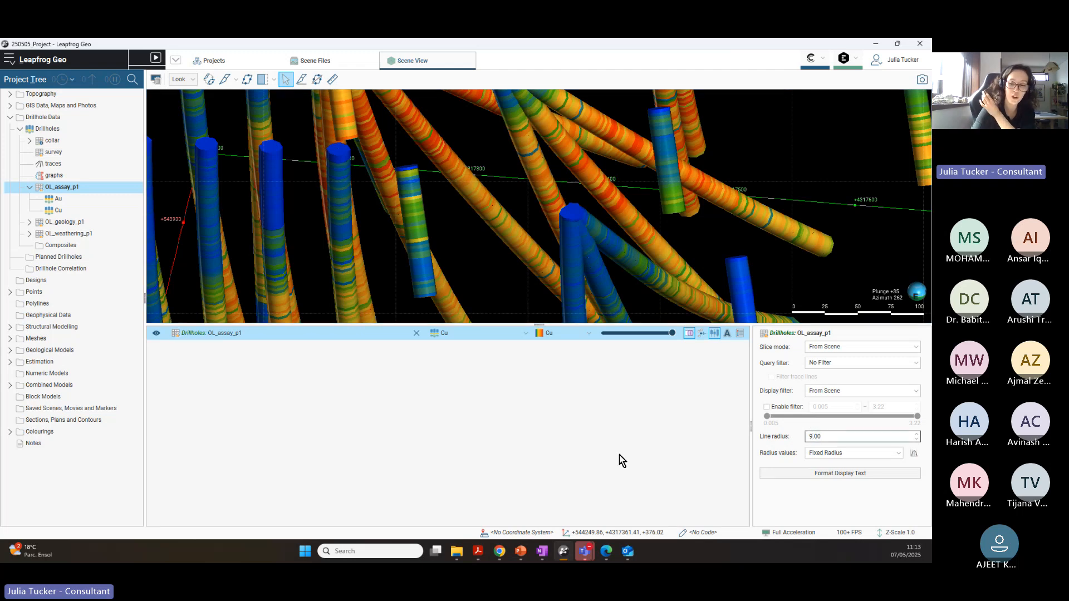
pyautogui.press('BackSpace')
pyautogui.write('10')
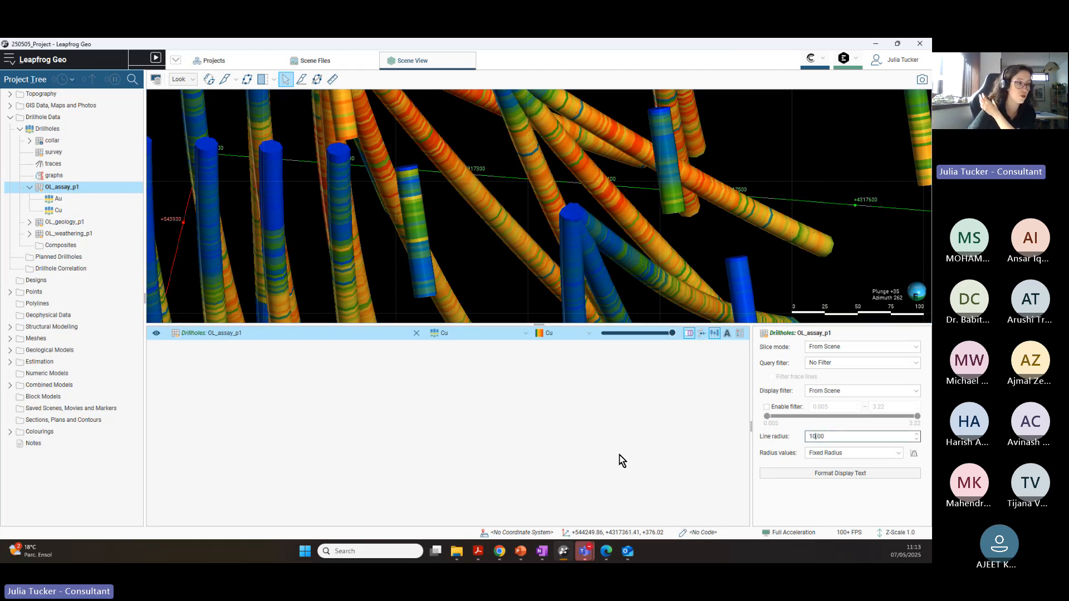
pyautogui.press('Return')
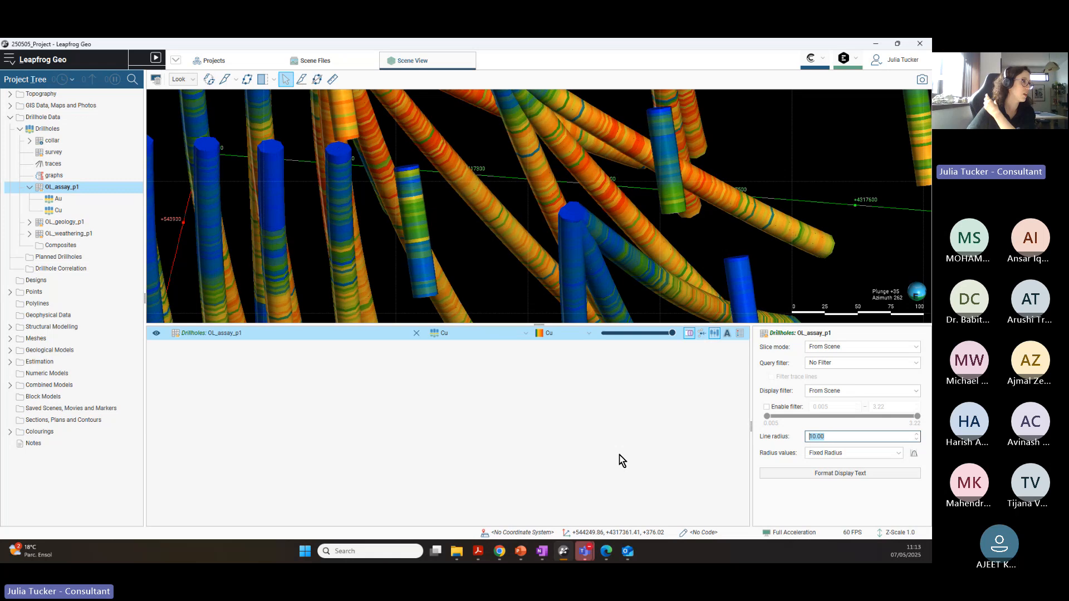
pyautogui.scroll(-3, 306, 132)
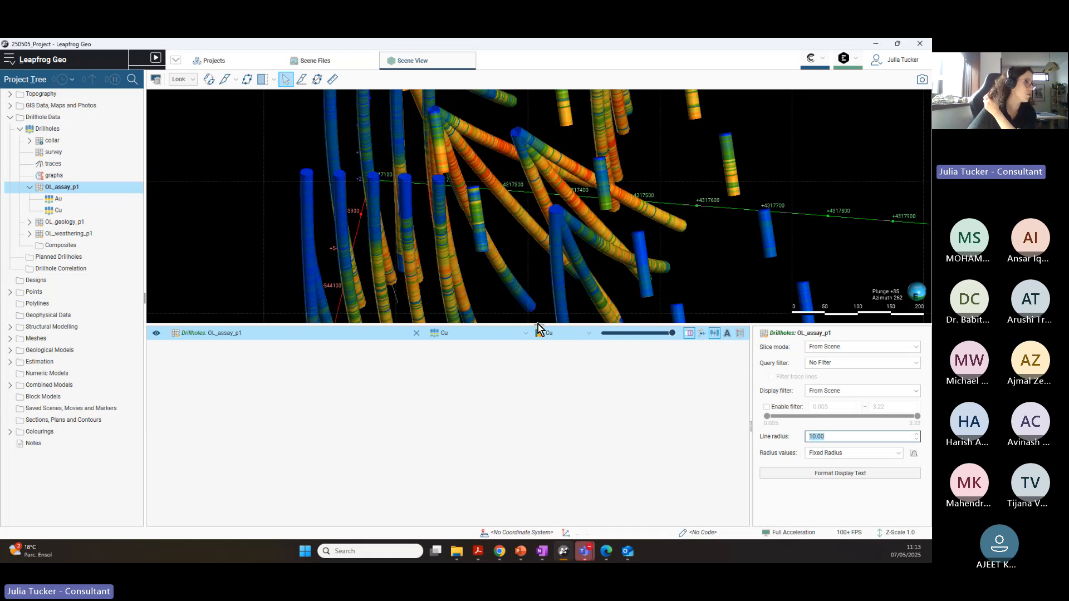
# Step: Show the Cu legend in the scene and base the drillhole radius on the Au values
pyautogui.moveTo(538, 324); pyautogui.dragTo(540, 359)
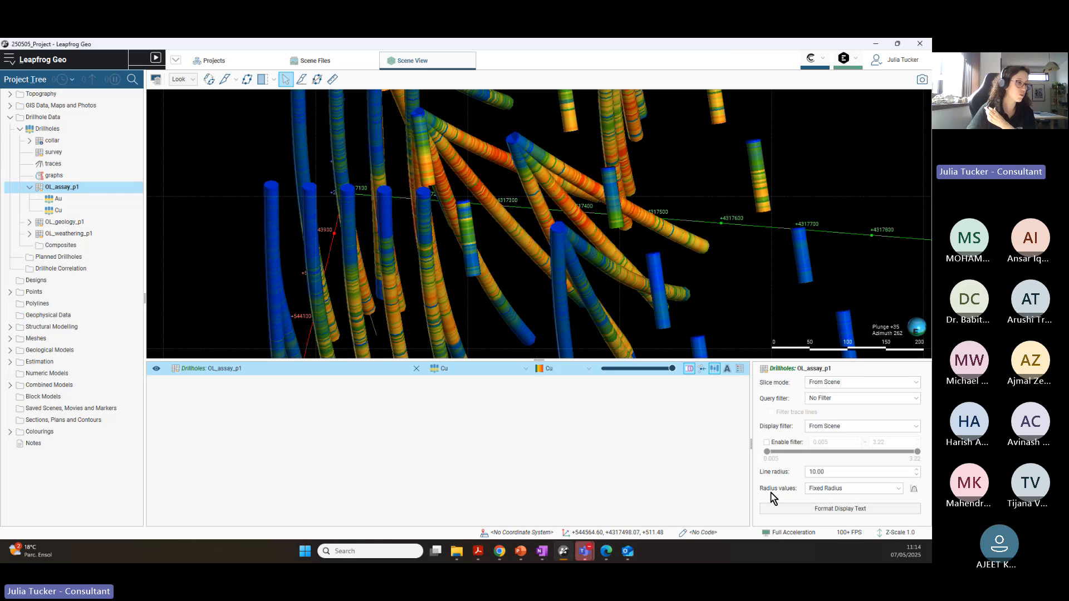
pyautogui.click(843, 490)
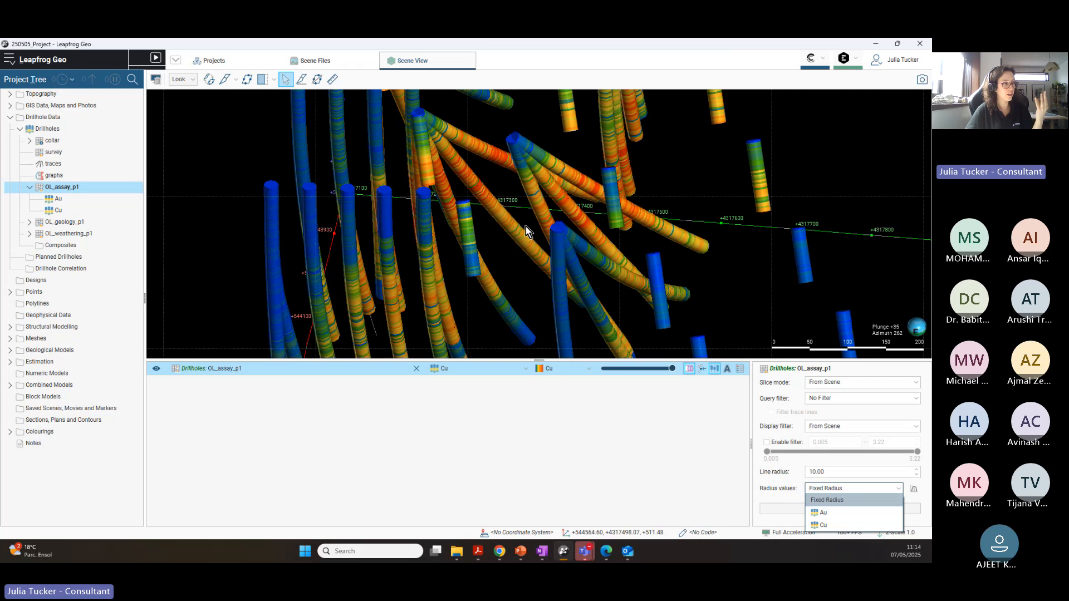
pyautogui.click(740, 371)
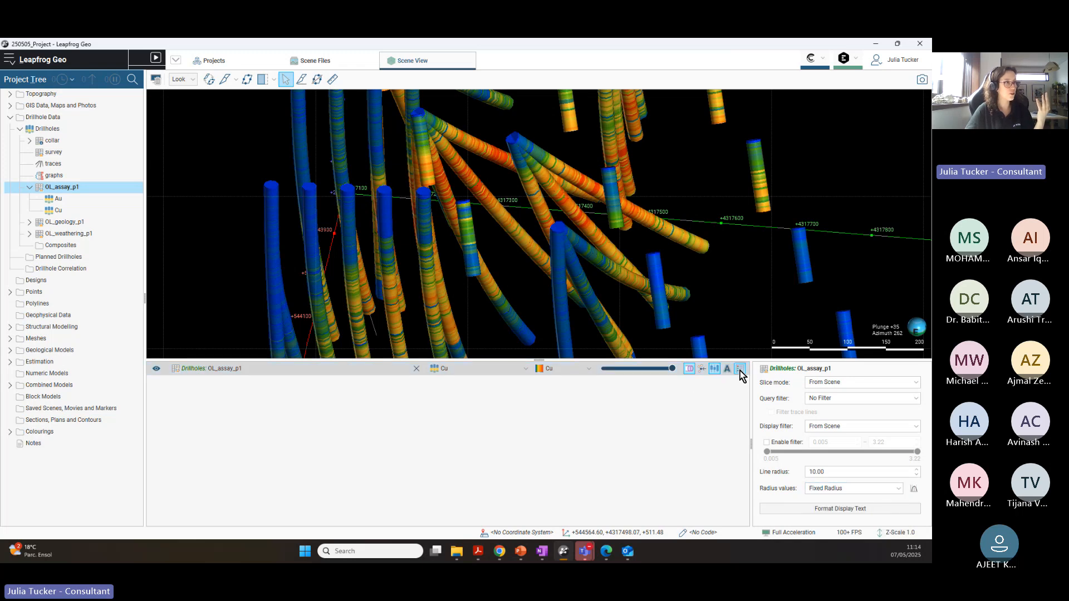
pyautogui.click(740, 371)
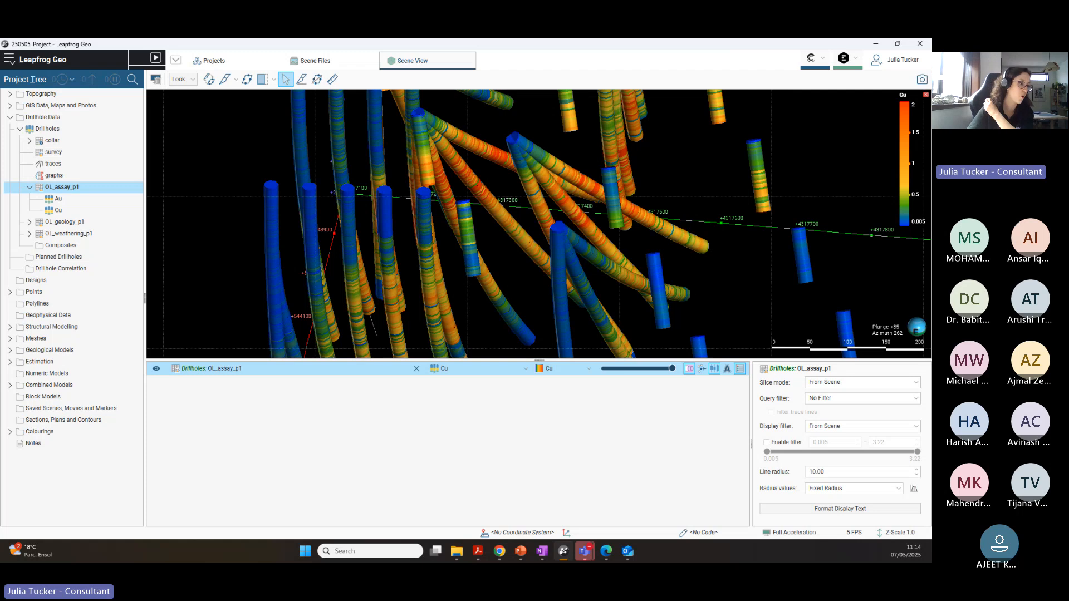
pyautogui.click(868, 490)
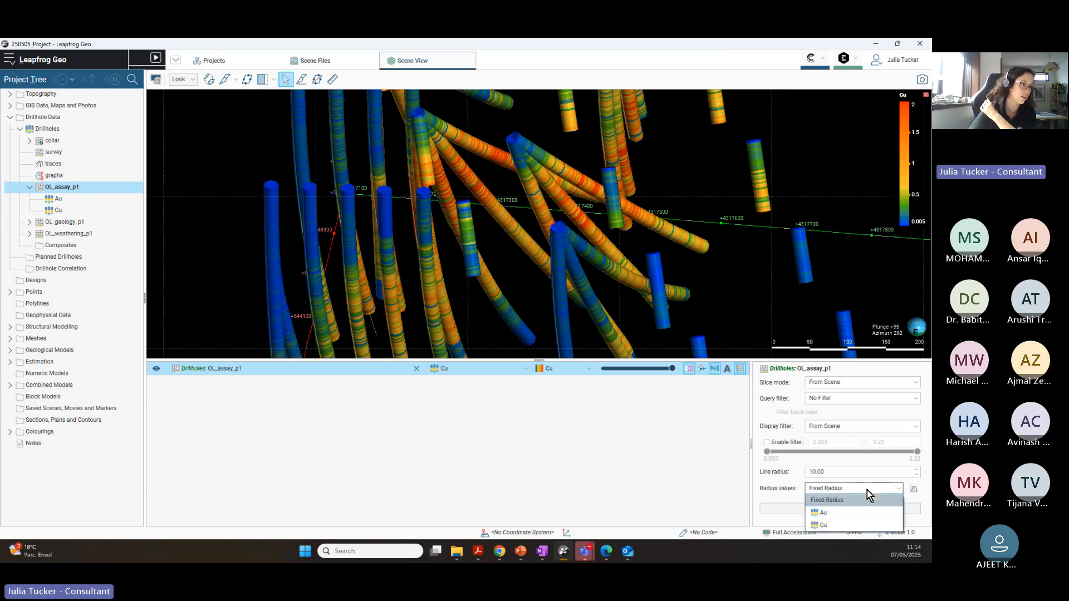
pyautogui.click(825, 513)
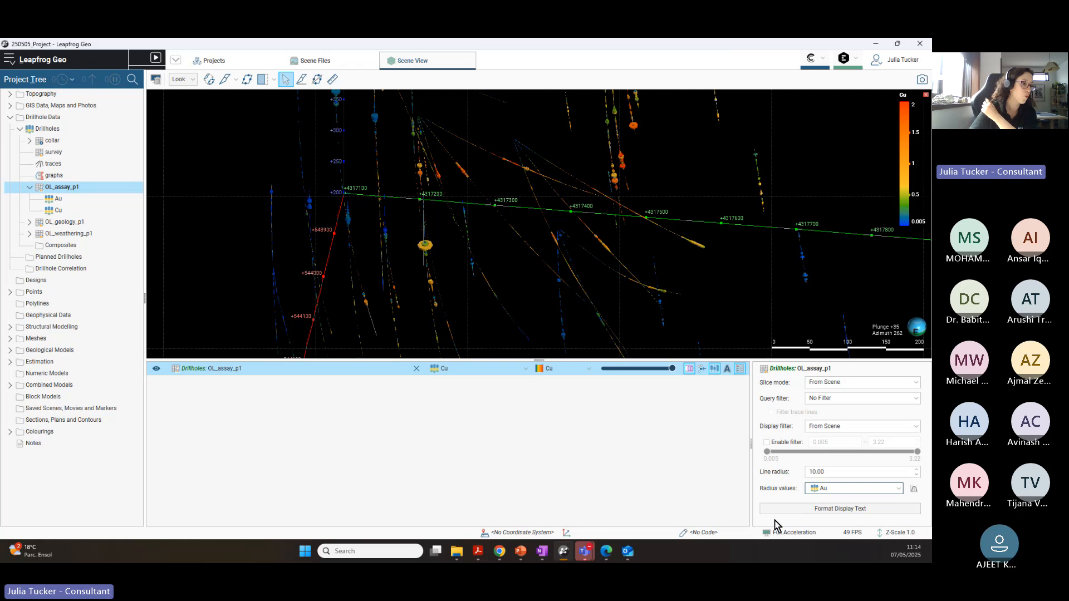
# Step: Turn on the radius scaling option for the Au-based radius of the OL_assay_p1 drillholes and examine the thickened holes
pyautogui.click(914, 489)
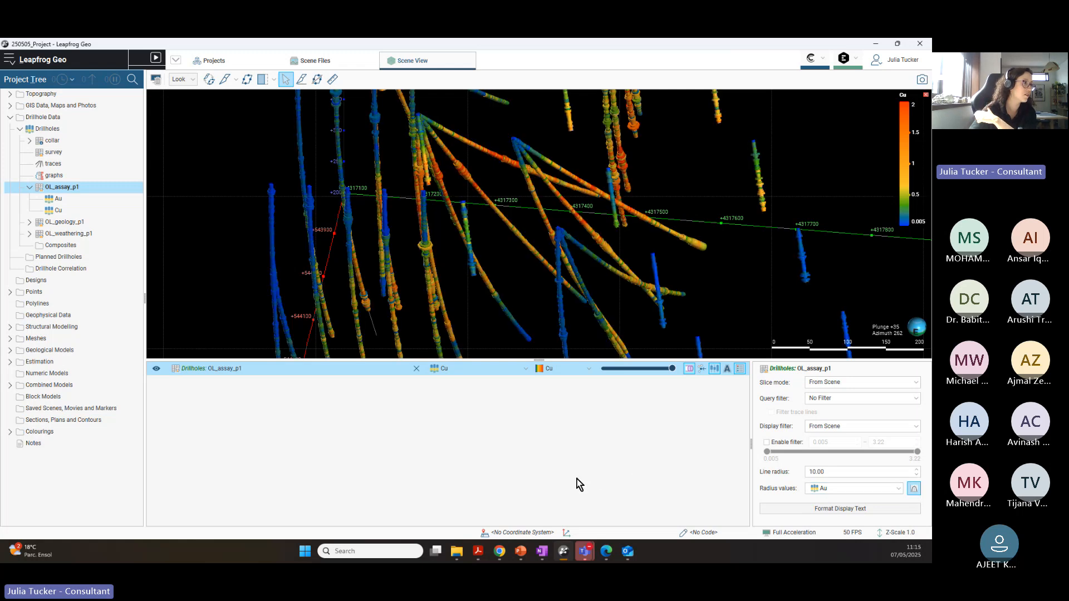
pyautogui.scroll(-2, 461, 248)
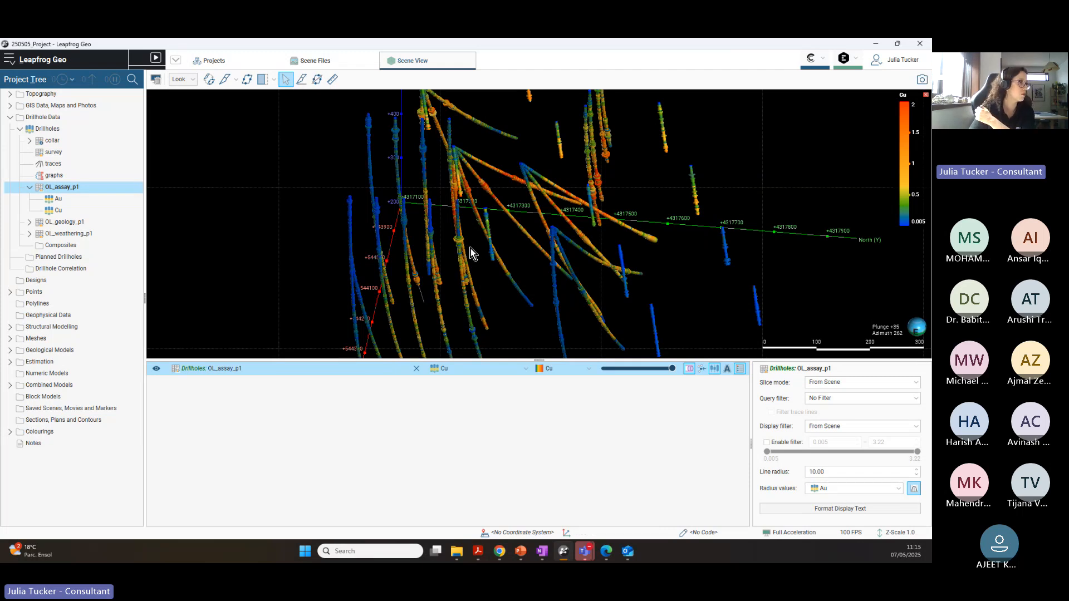
pyautogui.scroll(5, 396, 246)
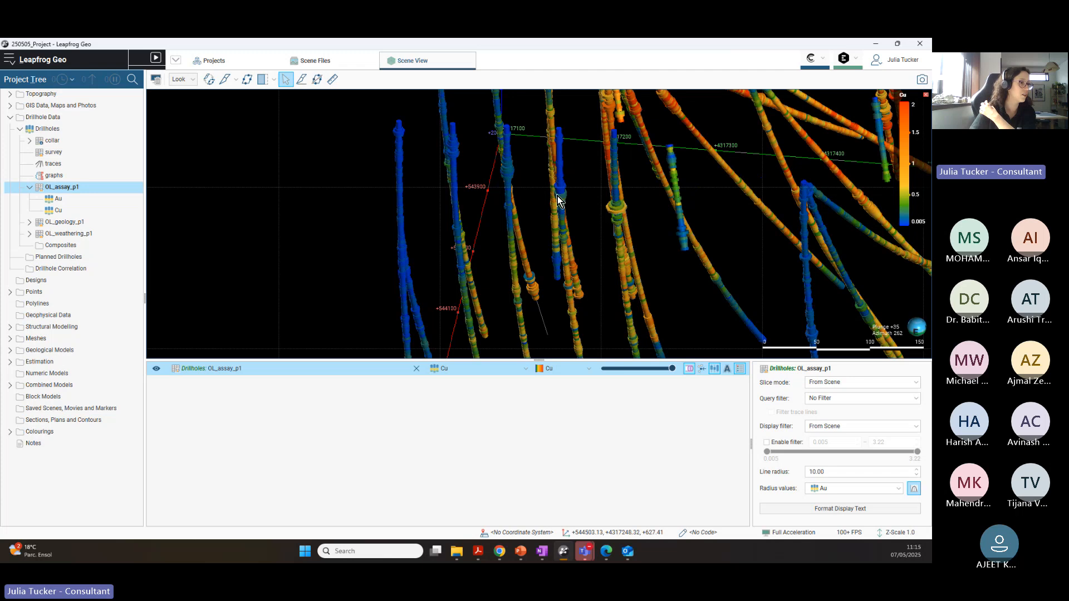
pyautogui.moveTo(834, 206); pyautogui.dragTo(657, 218, button='middle')
pyautogui.scroll(-3, 650, 194)
pyautogui.scroll(-3, 650, 195)
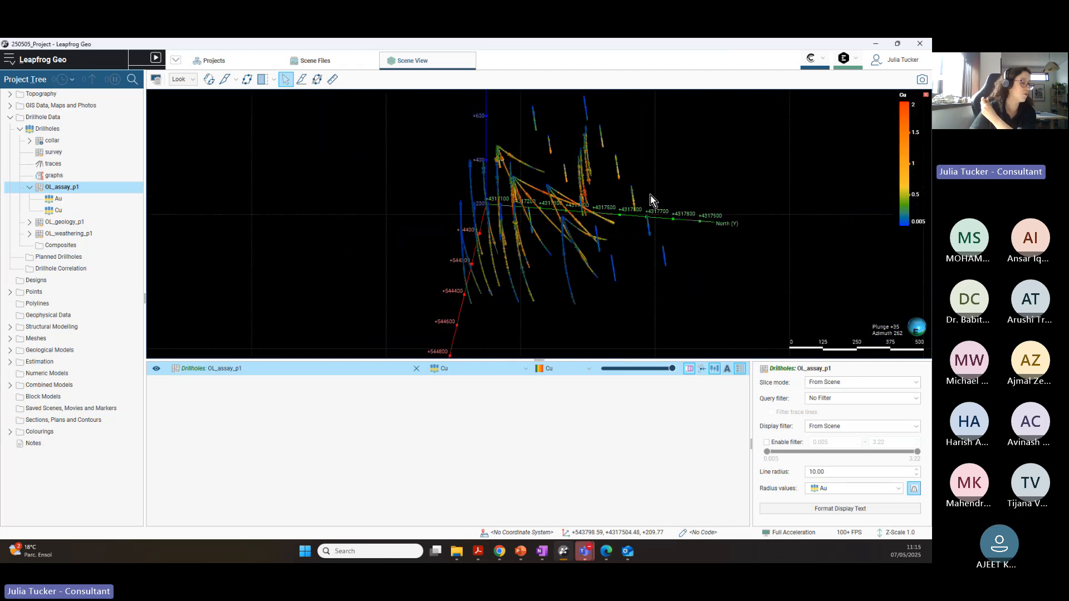
pyautogui.scroll(-2, 617, 179)
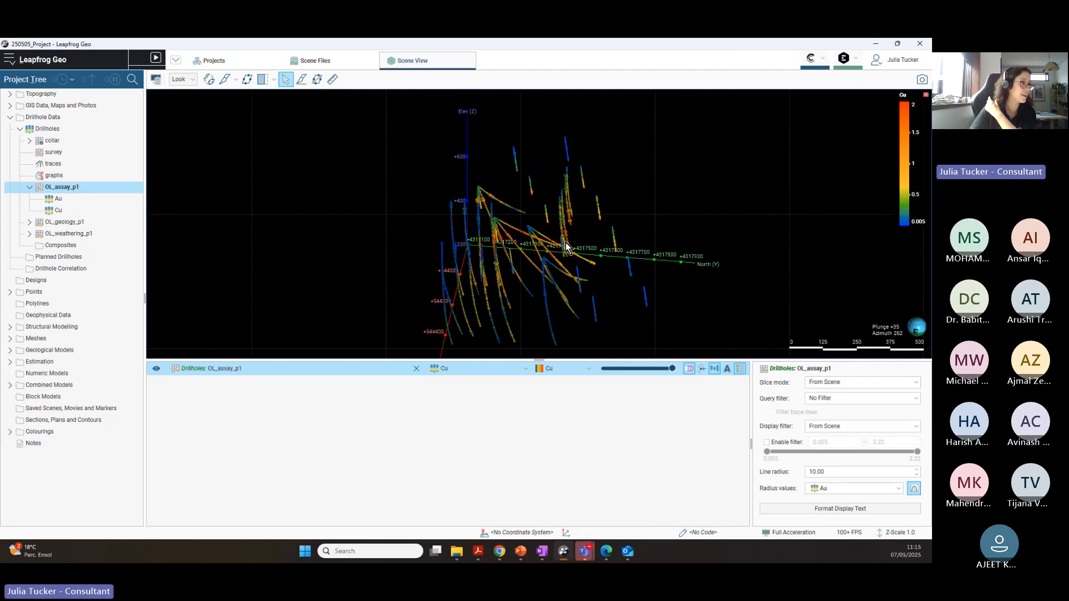
# Step: Enable the value filter on the OL_assay_p1 drillholes with a minimum Cu of 2 and examine the remaining high-grade intervals
pyautogui.click(767, 443)
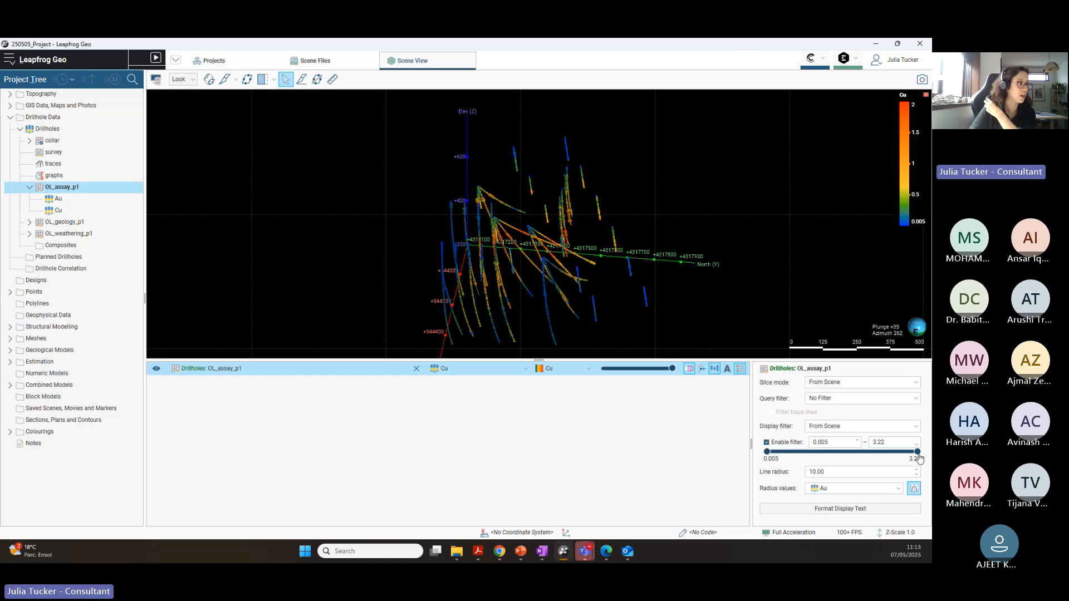
pyautogui.moveTo(917, 452)
pyautogui.mouseDown()
pyautogui.moveTo(800, 459)
pyautogui.moveTo(917, 452)
pyautogui.mouseUp()
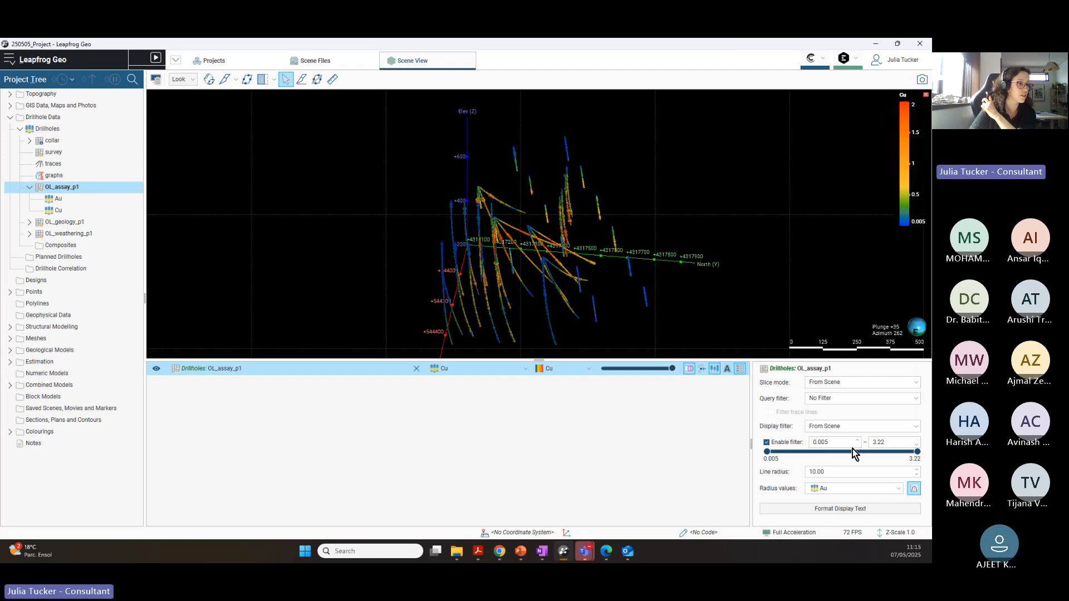
pyautogui.moveTo(767, 452); pyautogui.dragTo(797, 445)
pyautogui.write('2')
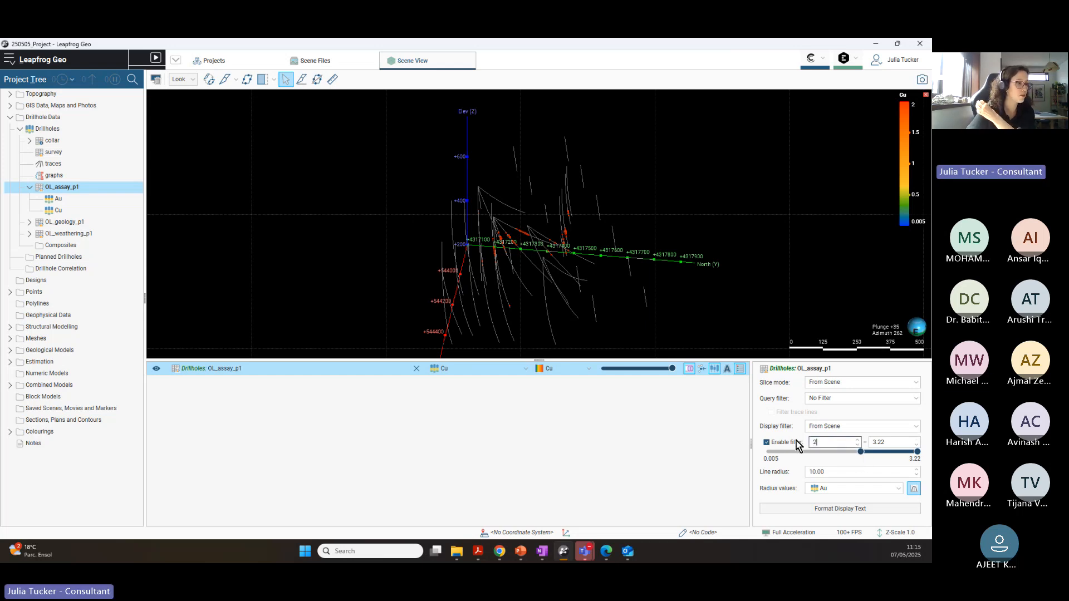
pyautogui.scroll(6, 527, 262)
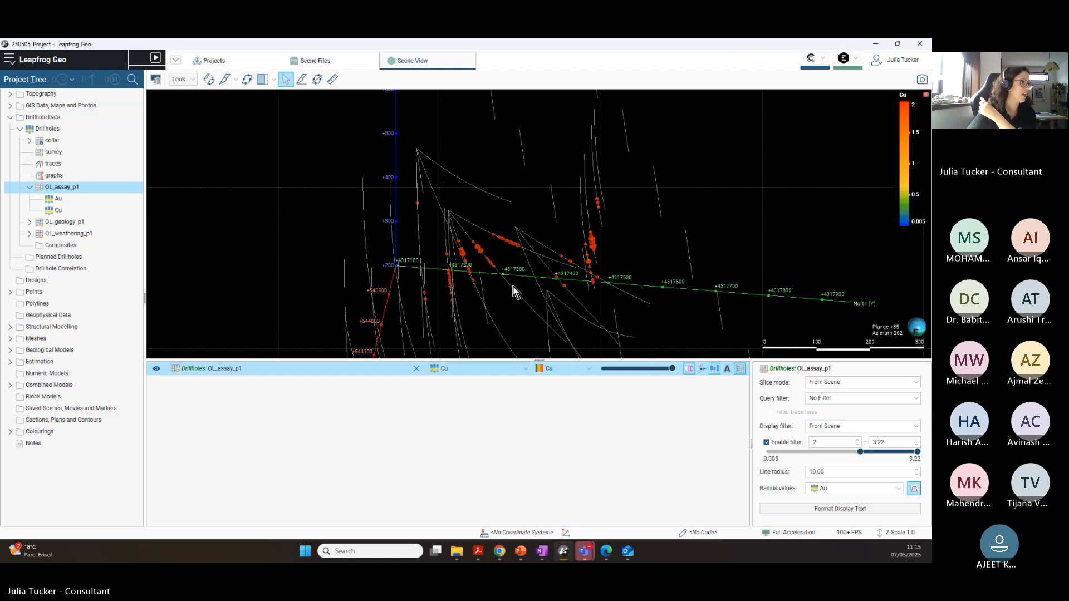
pyautogui.moveTo(527, 262); pyautogui.dragTo(574, 196, button='right')
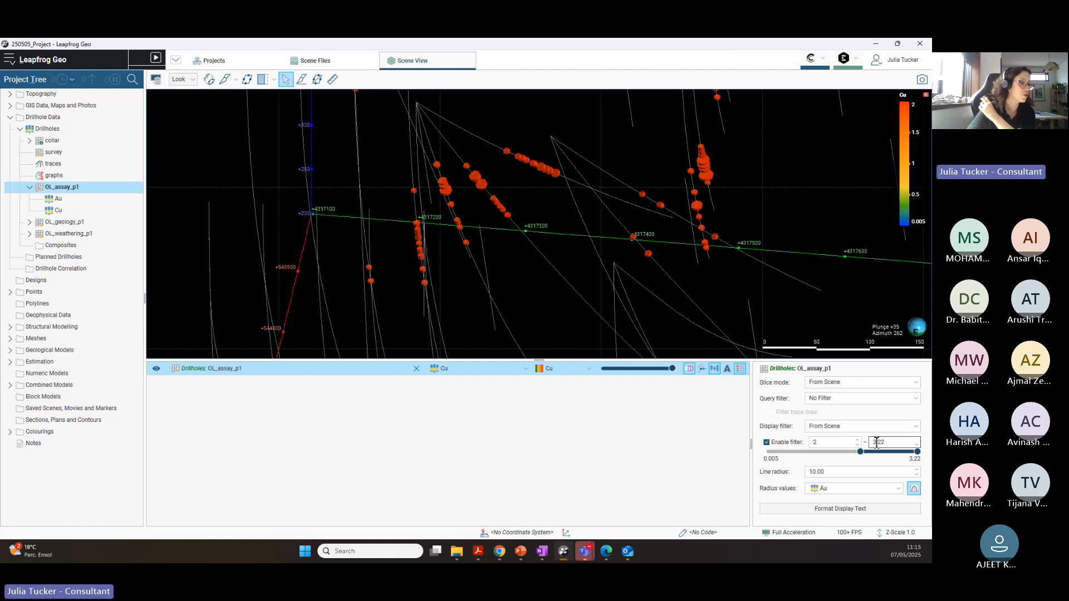
pyautogui.scroll(-3, 677, 292)
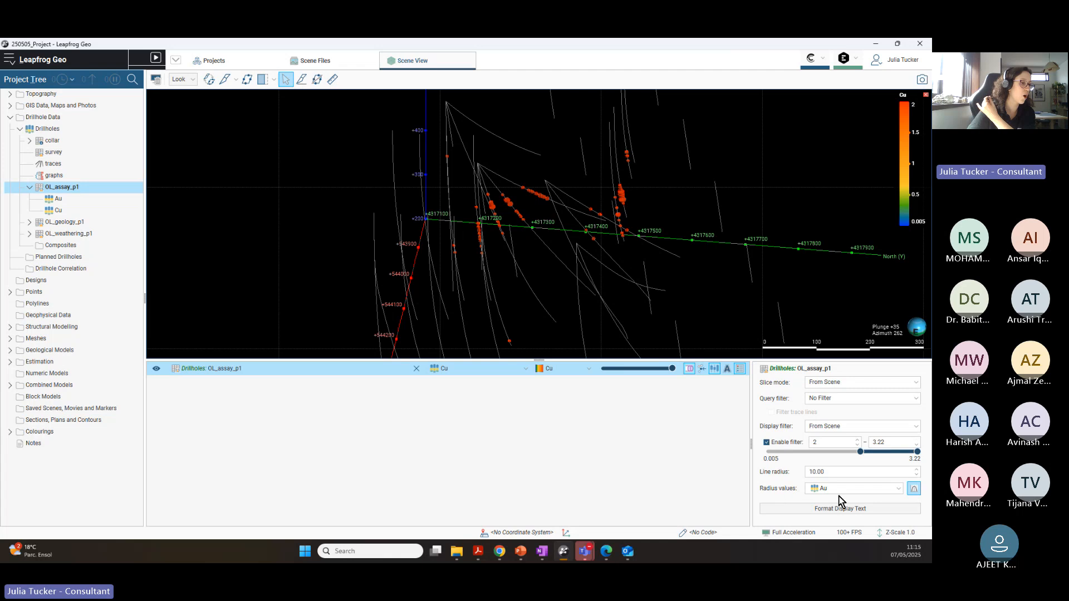
pyautogui.scroll(-2, 521, 270)
pyautogui.scroll(4, 520, 270)
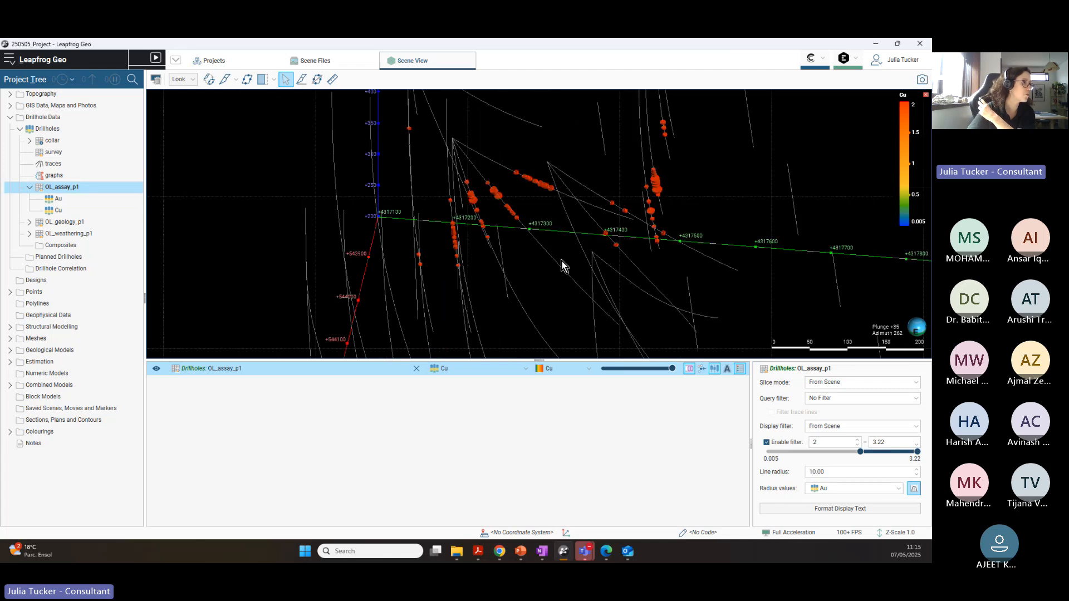
# Step: Enlarge the scene area and base the display filter of the OL_assay_p1 drillholes on Au
pyautogui.moveTo(543, 359); pyautogui.dragTo(540, 409)
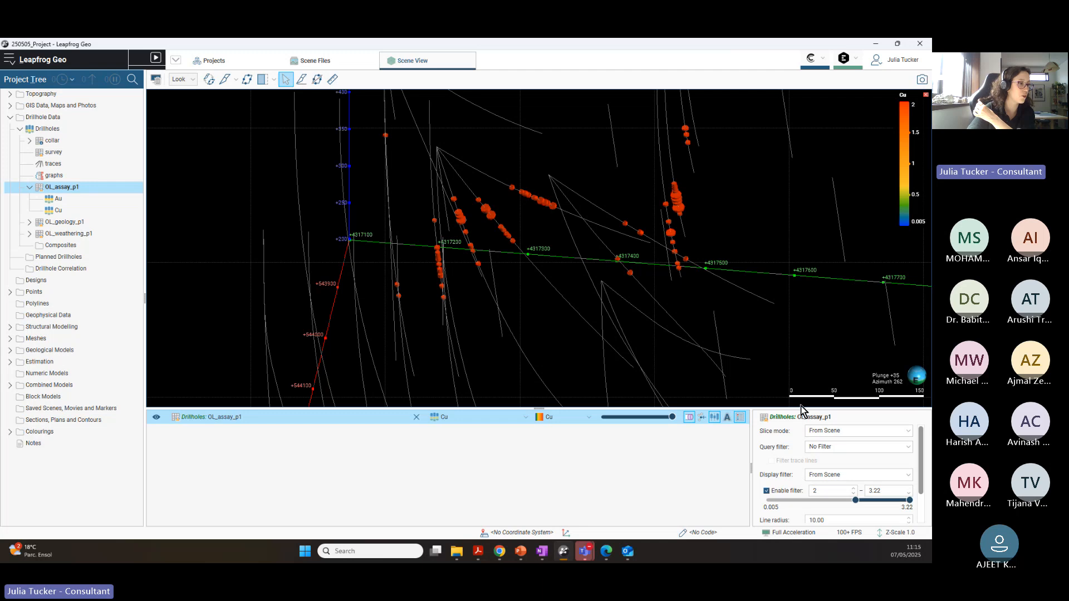
pyautogui.moveTo(802, 412); pyautogui.dragTo(793, 393)
pyautogui.scroll(-3, 817, 443)
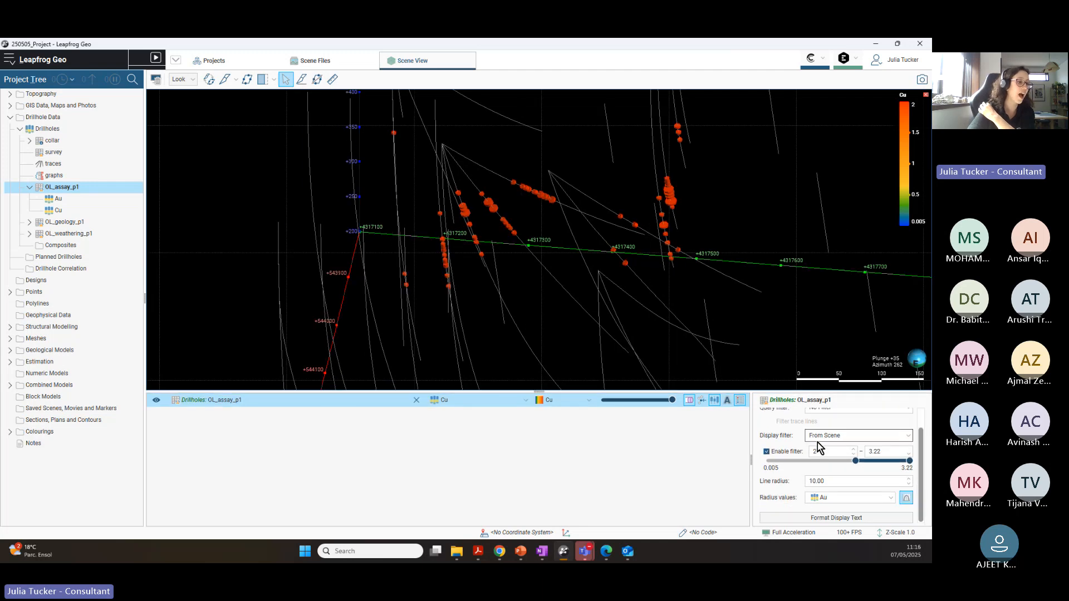
pyautogui.scroll(-5, 694, 285)
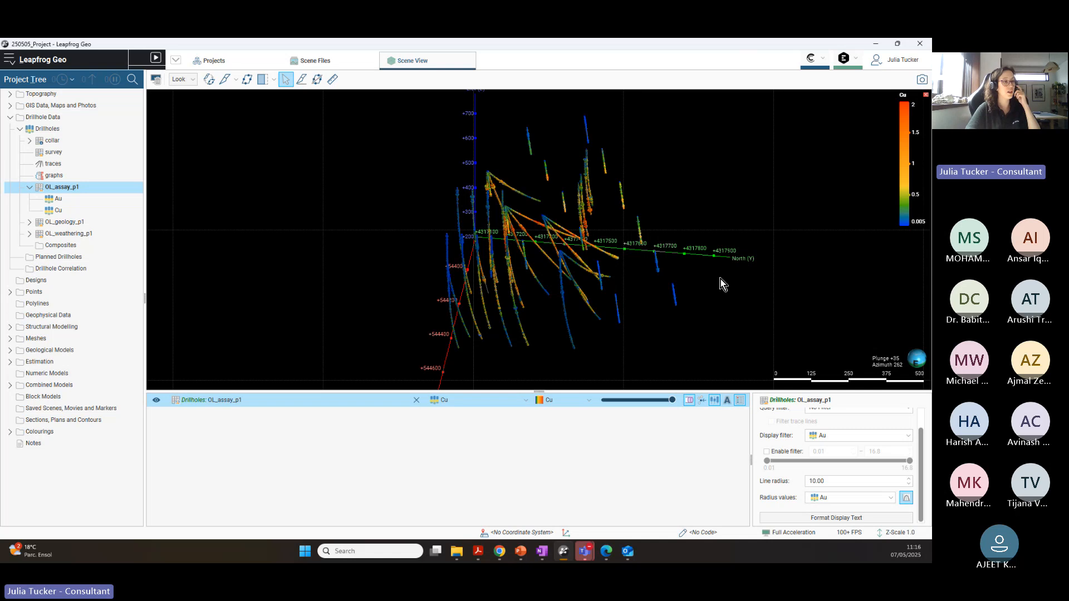
pyautogui.moveTo(721, 279); pyautogui.dragTo(679, 279, button='right')
pyautogui.moveTo(659, 294); pyautogui.dragTo(585, 270)
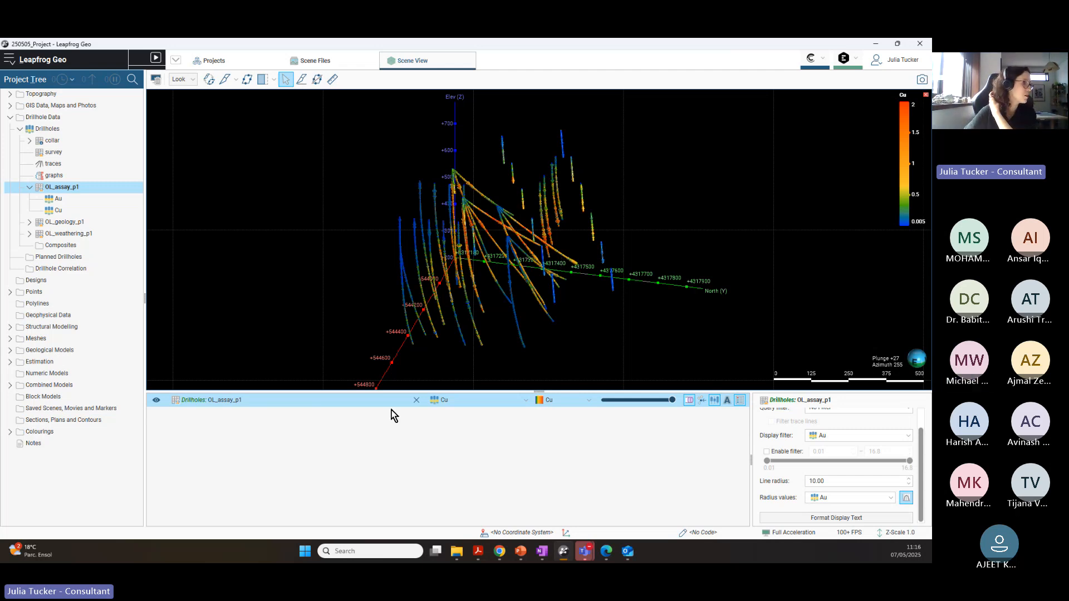
# Step: Colour the OL_assay_p1 drillholes by Au and base their line radius on the Cu values
pyautogui.click(526, 401)
pyautogui.click(453, 428)
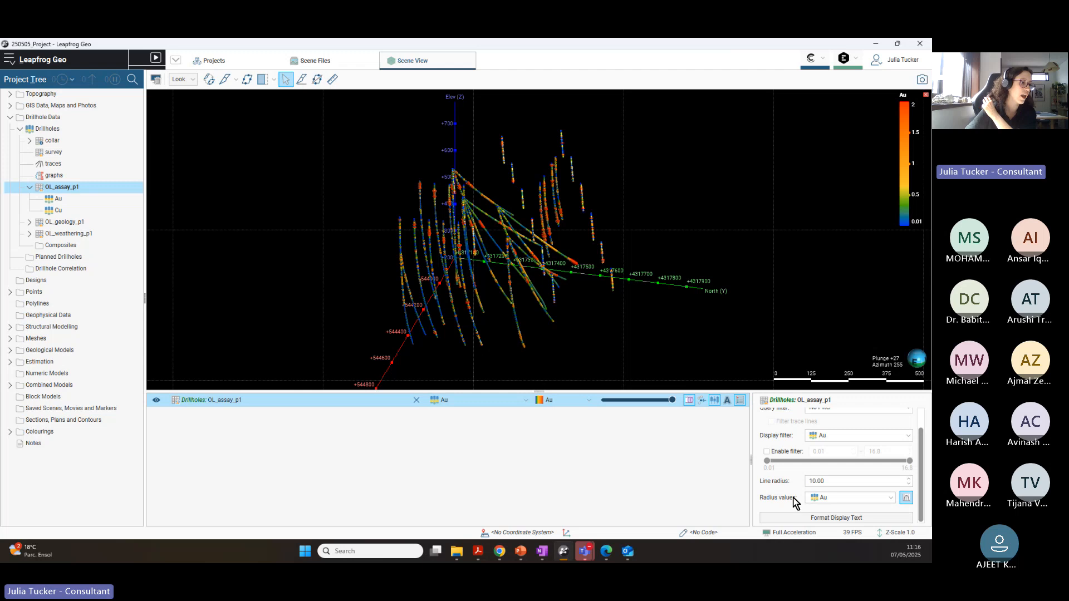
pyautogui.click(887, 499)
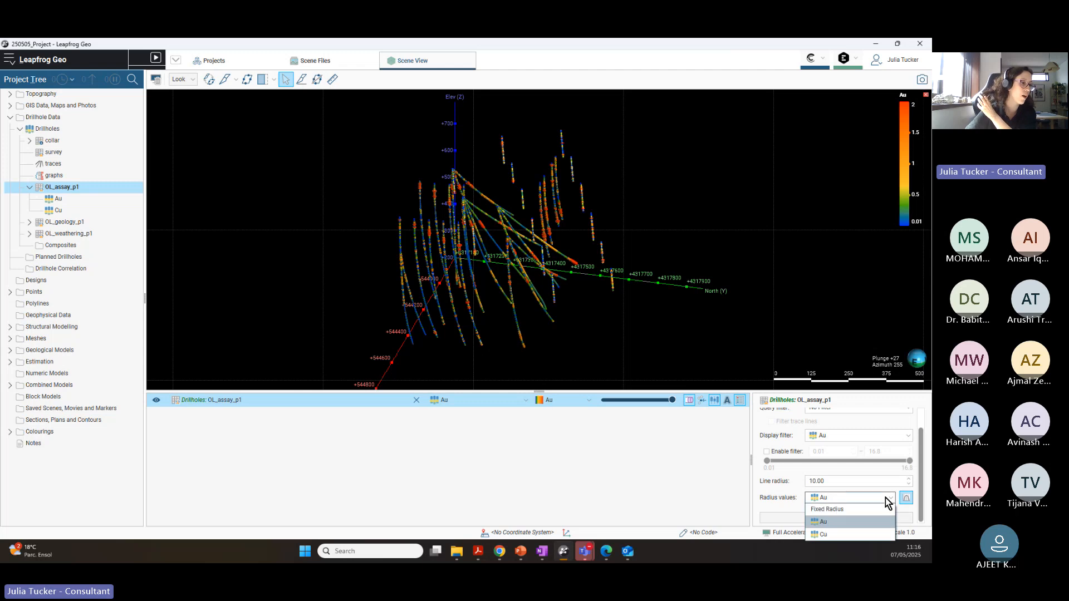
pyautogui.click(833, 534)
pyautogui.scroll(10, 500, 302)
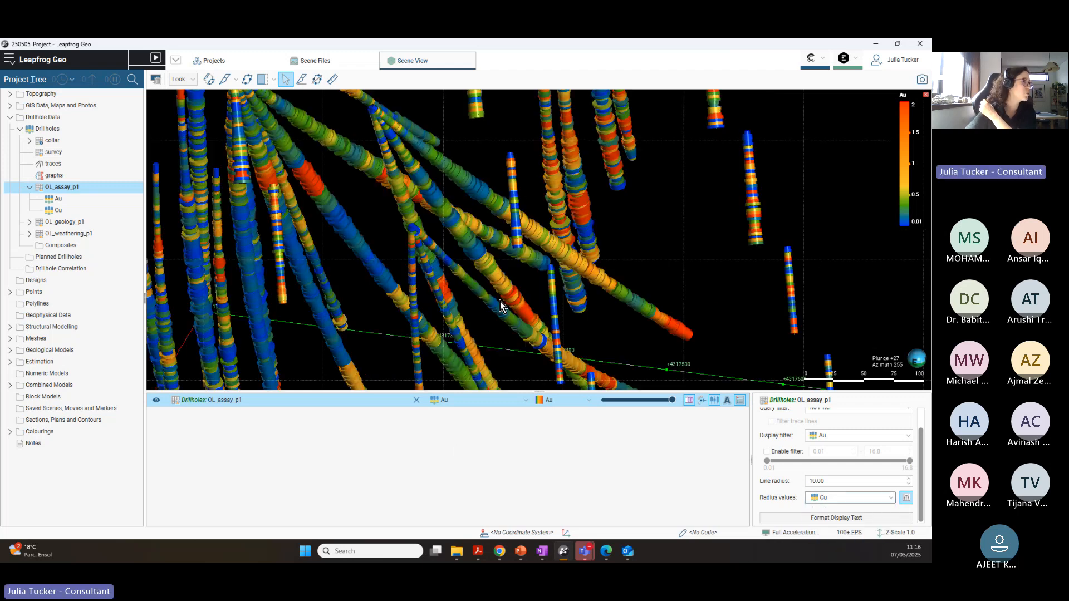
# Step: Examine the Au colours and the Cu-based thickness along the drillholes from several directions and distances
pyautogui.moveTo(547, 278); pyautogui.dragTo(430, 196, button='middle')
pyautogui.scroll(-5, 430, 196)
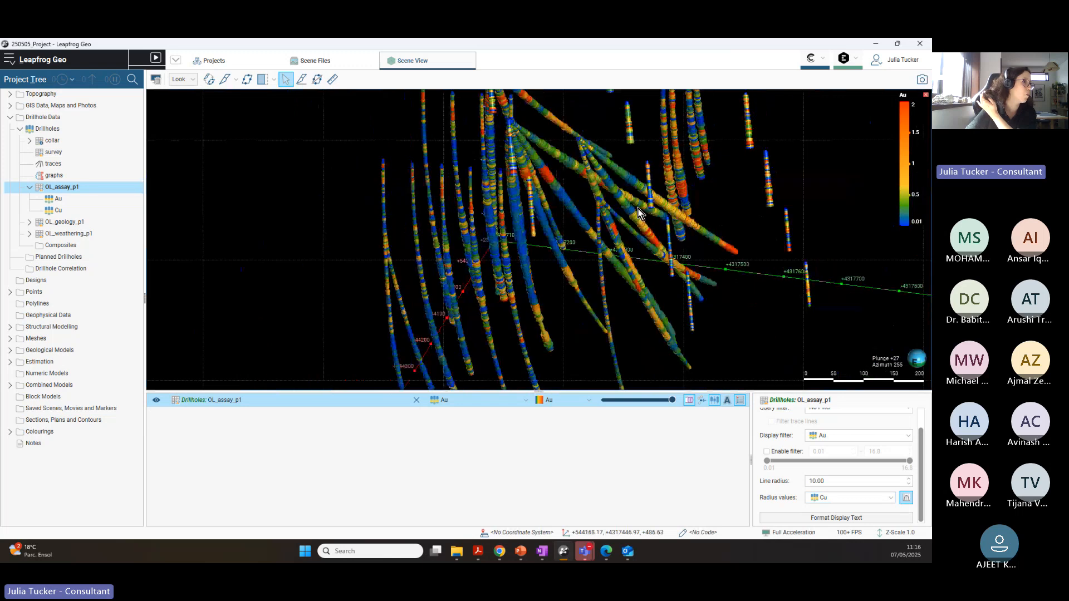
pyautogui.moveTo(528, 244); pyautogui.dragTo(756, 232)
pyautogui.moveTo(756, 232); pyautogui.dragTo(647, 258, button='right')
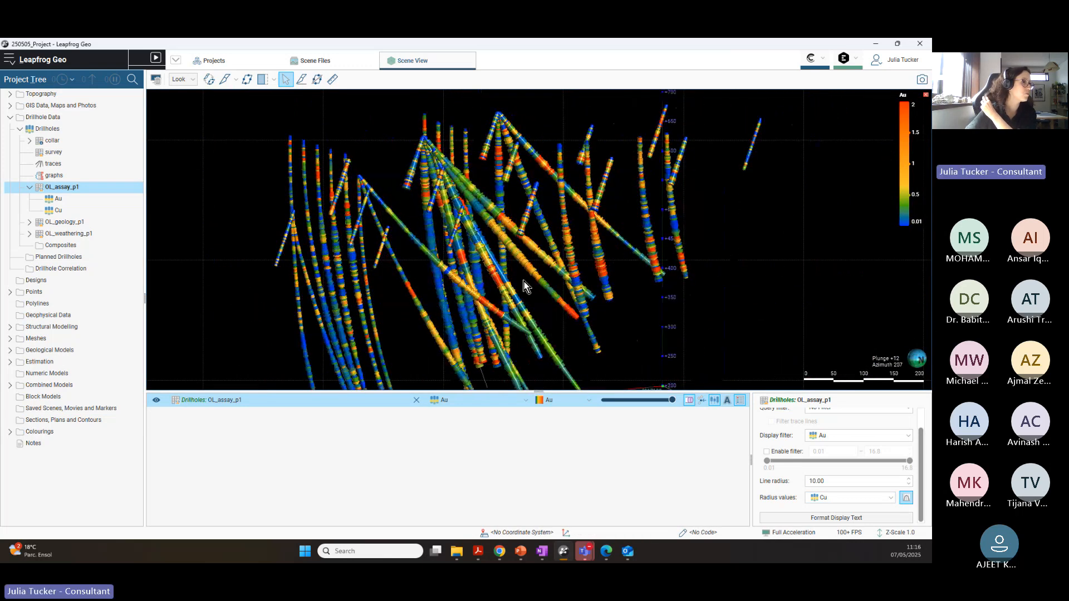
pyautogui.scroll(-5, 501, 264)
pyautogui.moveTo(501, 264); pyautogui.dragTo(669, 251)
pyautogui.scroll(3, 668, 251)
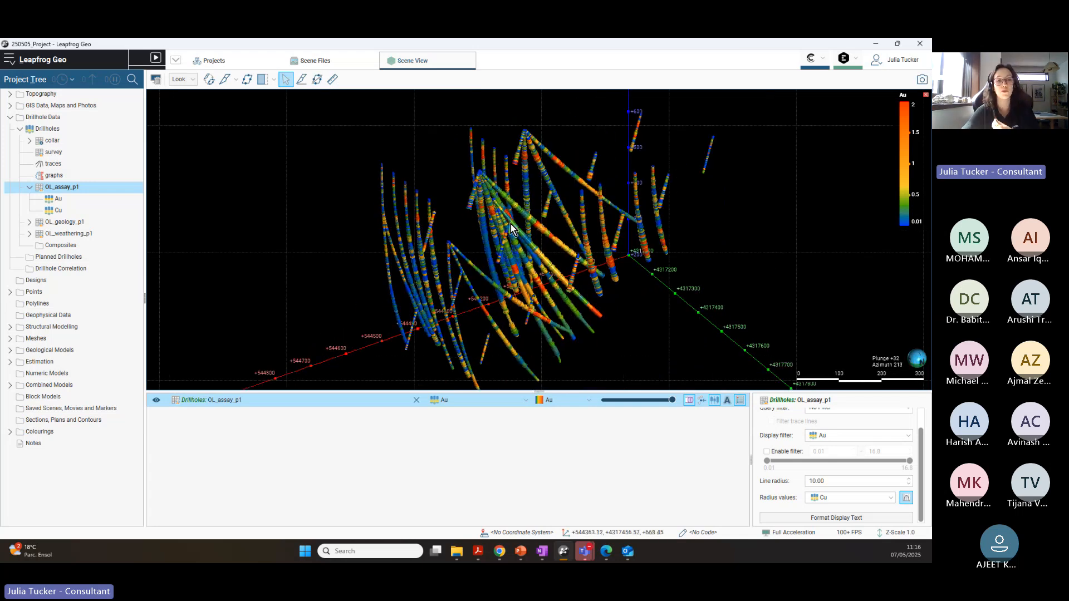
pyautogui.moveTo(603, 187); pyautogui.dragTo(579, 201, button='middle')
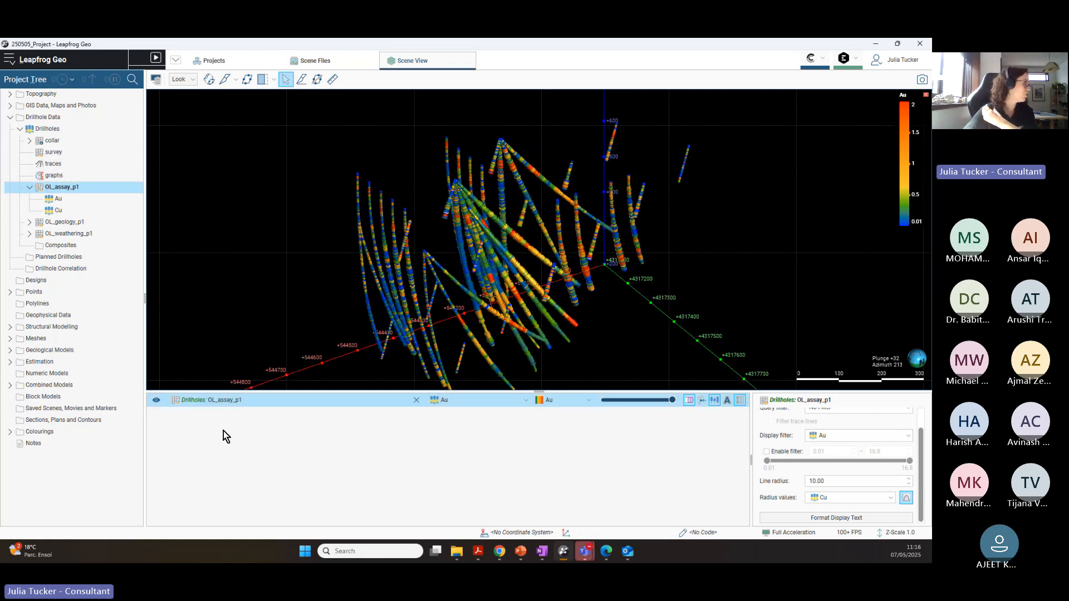
# Step: Hide the OL_assay_p1 drillholes and show the drillhole traces and graphs in the scene with the graph style manager open
pyautogui.click(157, 400)
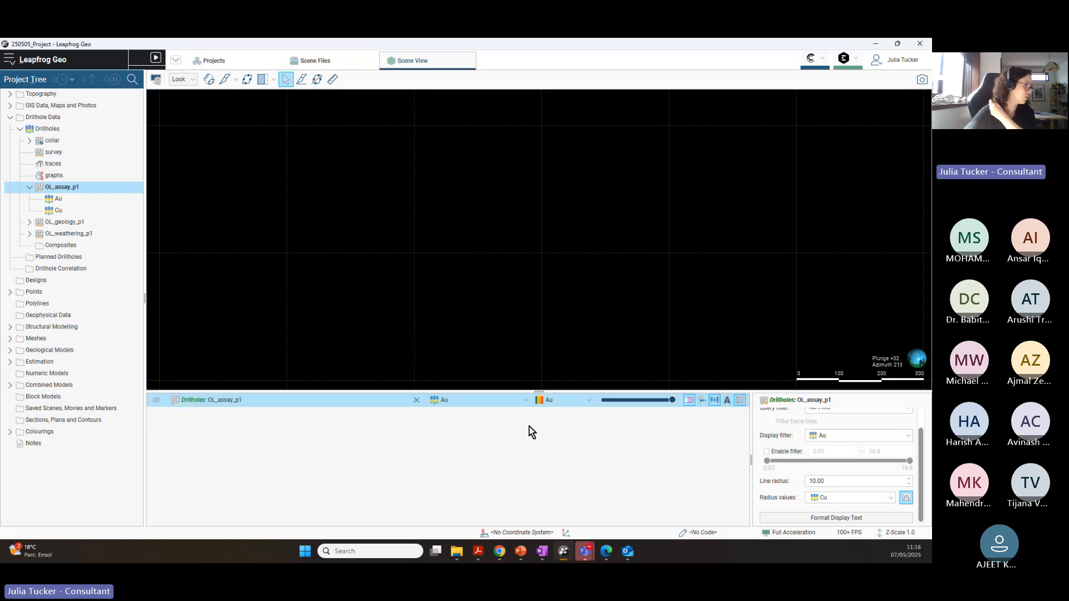
pyautogui.click(454, 401)
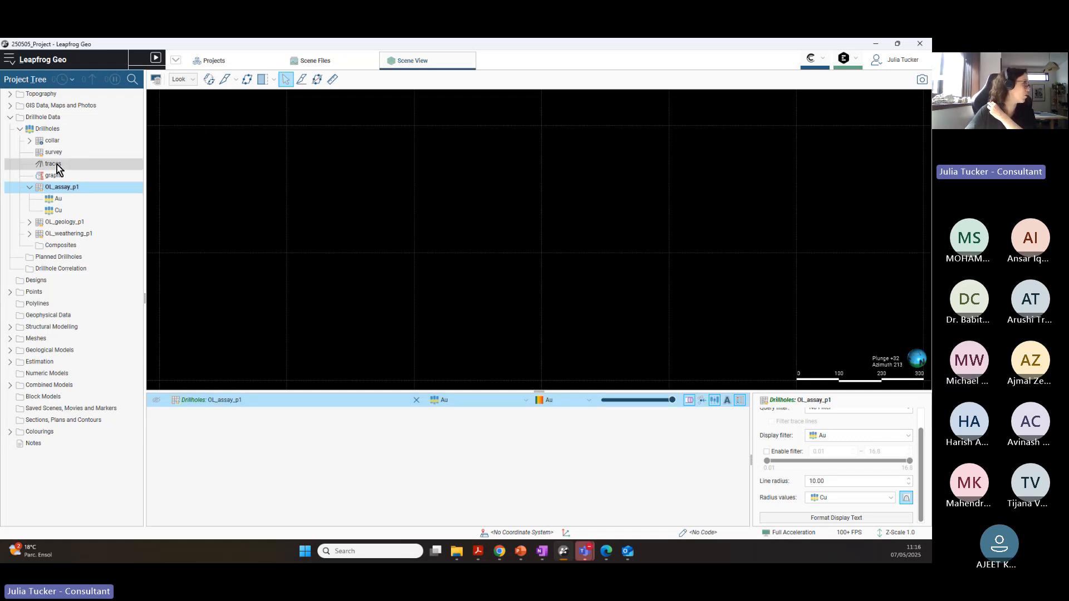
pyautogui.moveTo(55, 166); pyautogui.dragTo(490, 212)
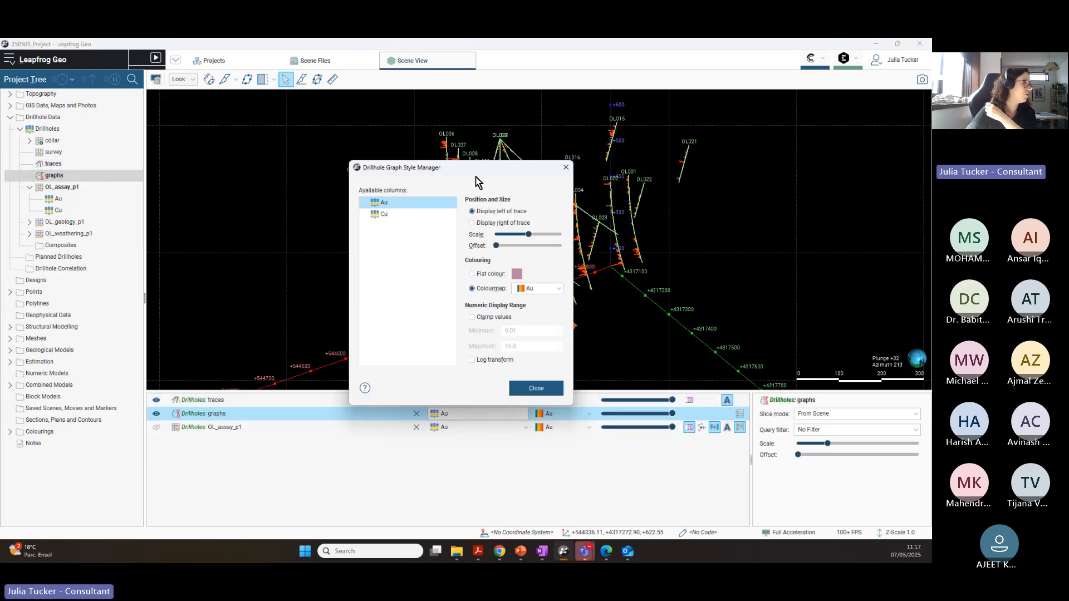
# Step: Move the Drillhole Graph Style Manager aside and examine the Au graphs along the drillhole traces
pyautogui.moveTo(480, 169); pyautogui.dragTo(156, 151)
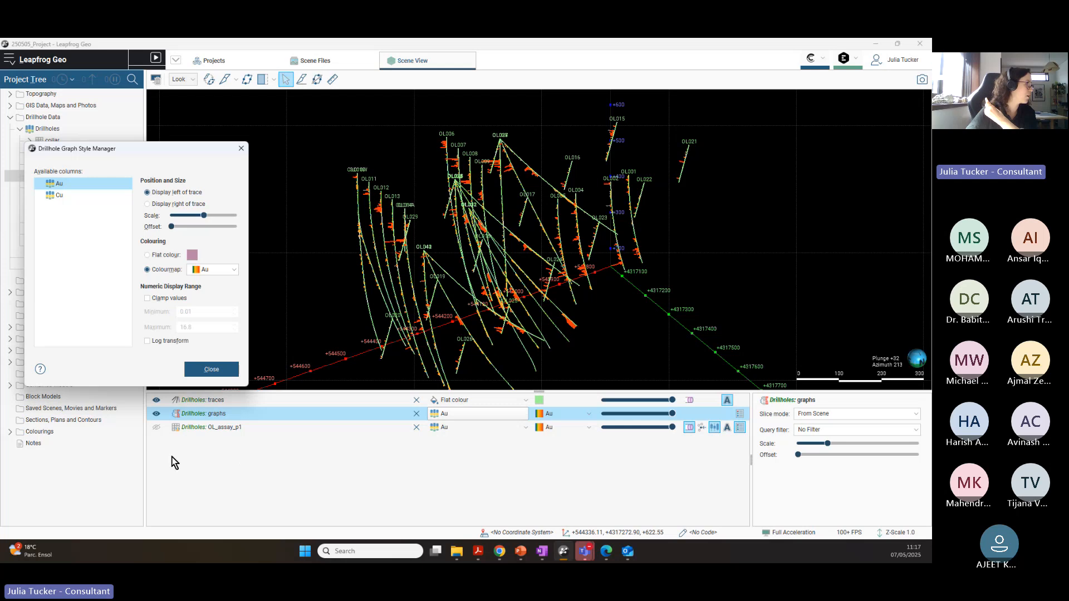
pyautogui.scroll(-2, 342, 234)
pyautogui.scroll(4, 382, 247)
pyautogui.scroll(3, 372, 260)
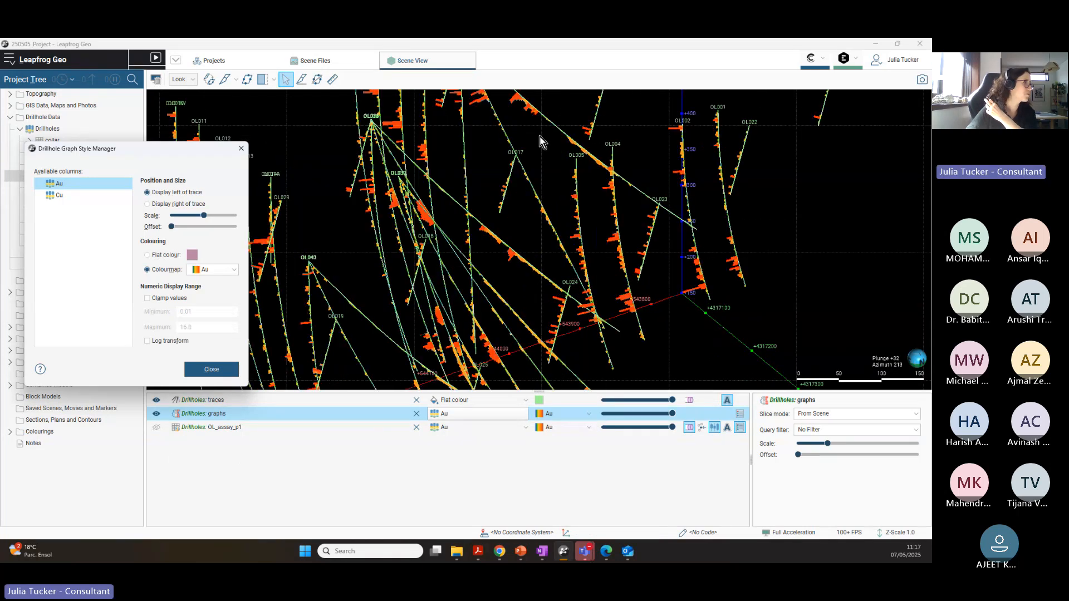
pyautogui.moveTo(540, 139); pyautogui.dragTo(549, 281, button='middle')
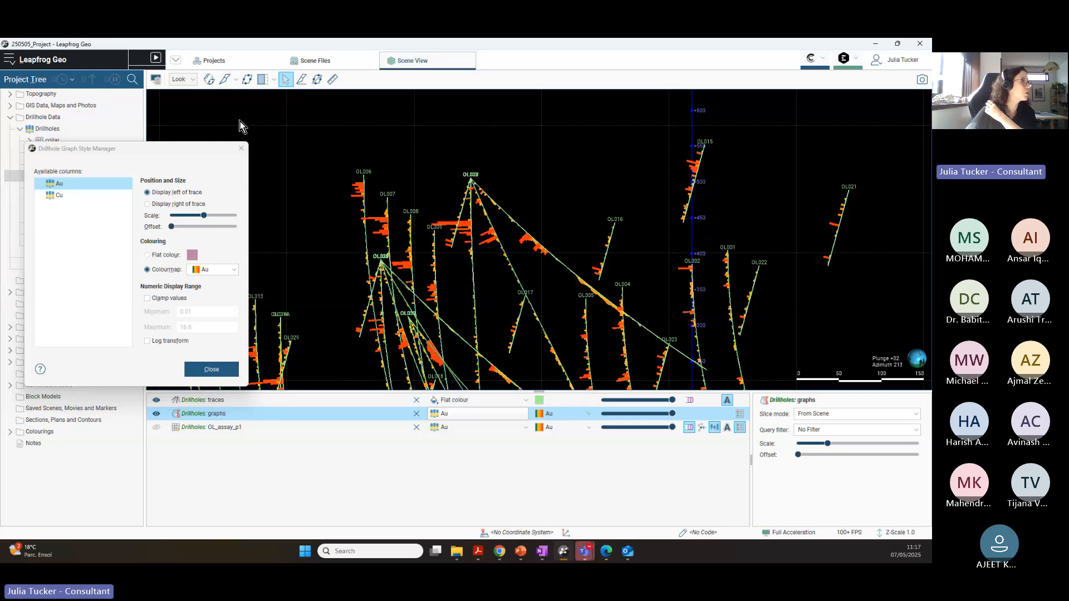
pyautogui.moveTo(154, 151); pyautogui.dragTo(178, 111)
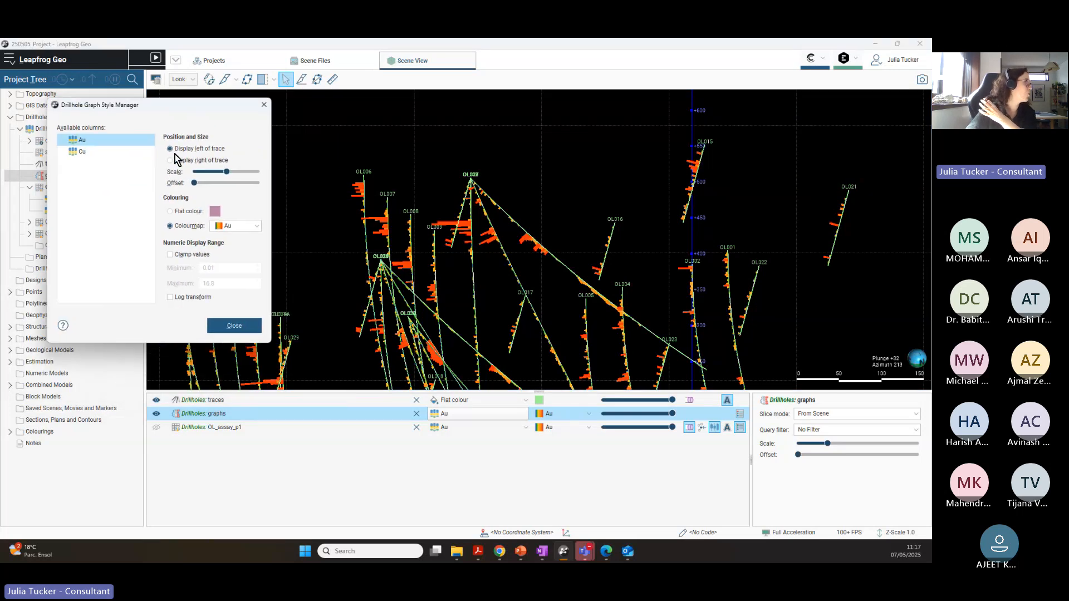
# Step: Offset the Au graphs from the drillhole traces by about a third of the offset range, checking the gap up close
pyautogui.moveTo(194, 183); pyautogui.dragTo(219, 185)
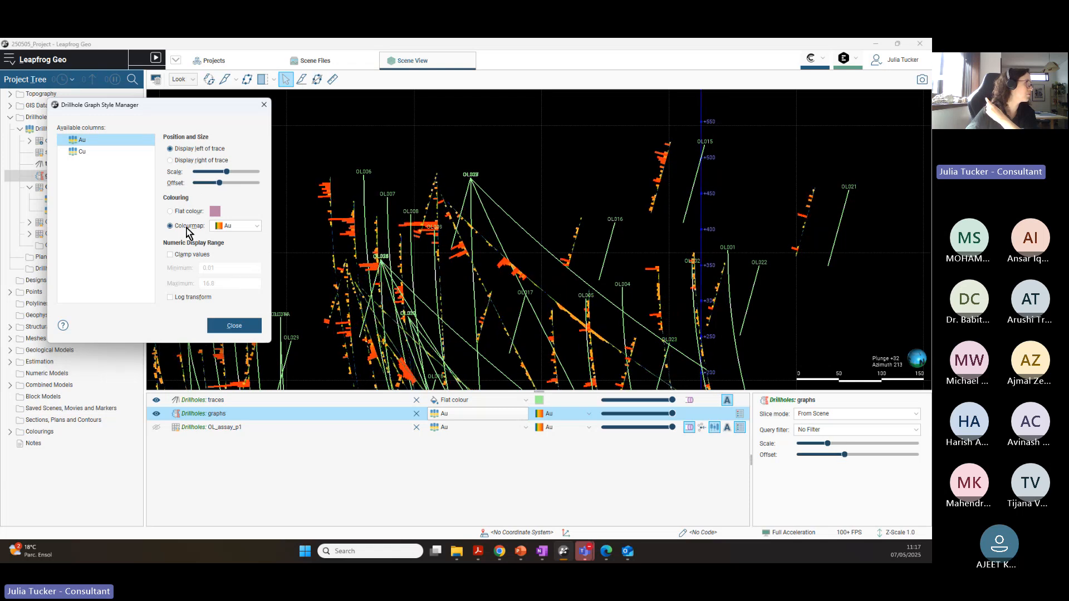
pyautogui.moveTo(218, 109); pyautogui.dragTo(203, 160)
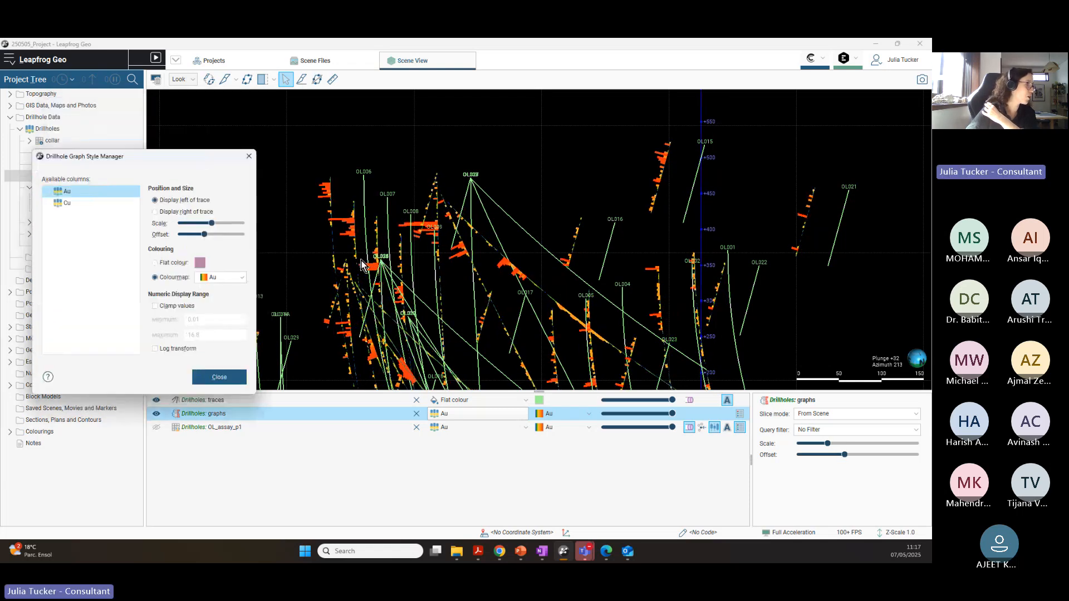
pyautogui.scroll(5, 360, 250)
pyautogui.moveTo(442, 156); pyautogui.dragTo(889, 274, button='middle')
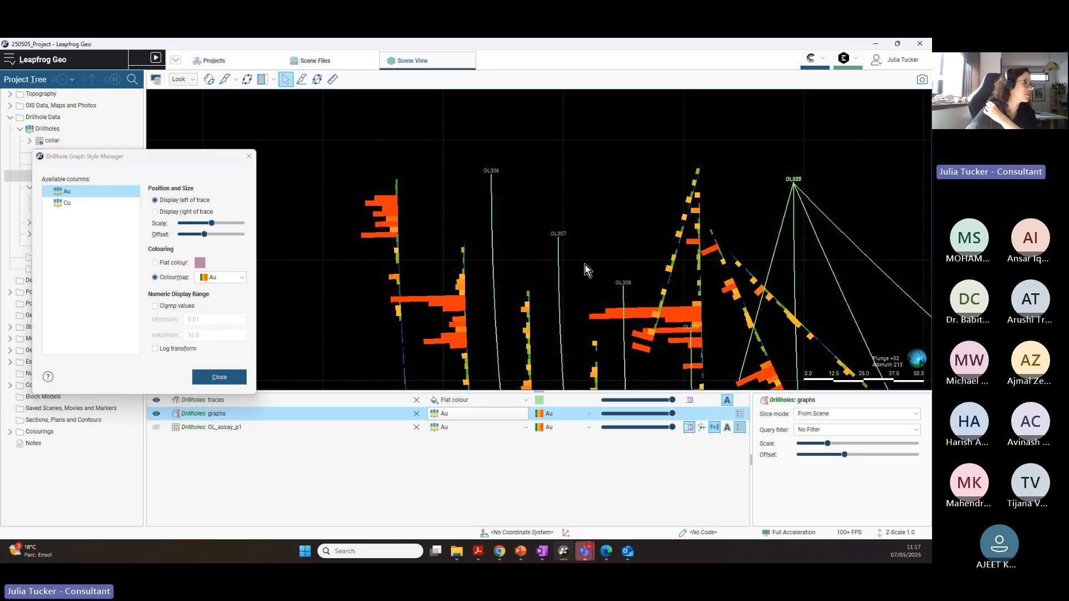
pyautogui.moveTo(584, 263); pyautogui.dragTo(585, 211, button='middle')
pyautogui.scroll(3, 495, 213)
pyautogui.moveTo(496, 213); pyautogui.dragTo(464, 154, button='middle')
pyautogui.moveTo(576, 228); pyautogui.dragTo(578, 235, button='middle')
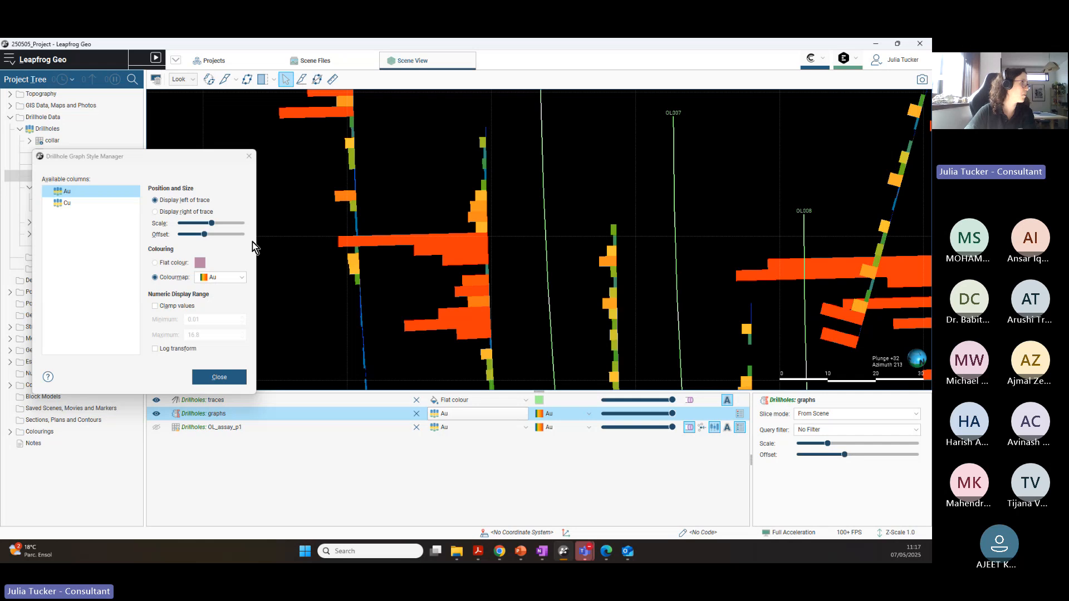
pyautogui.moveTo(205, 234); pyautogui.dragTo(196, 235)
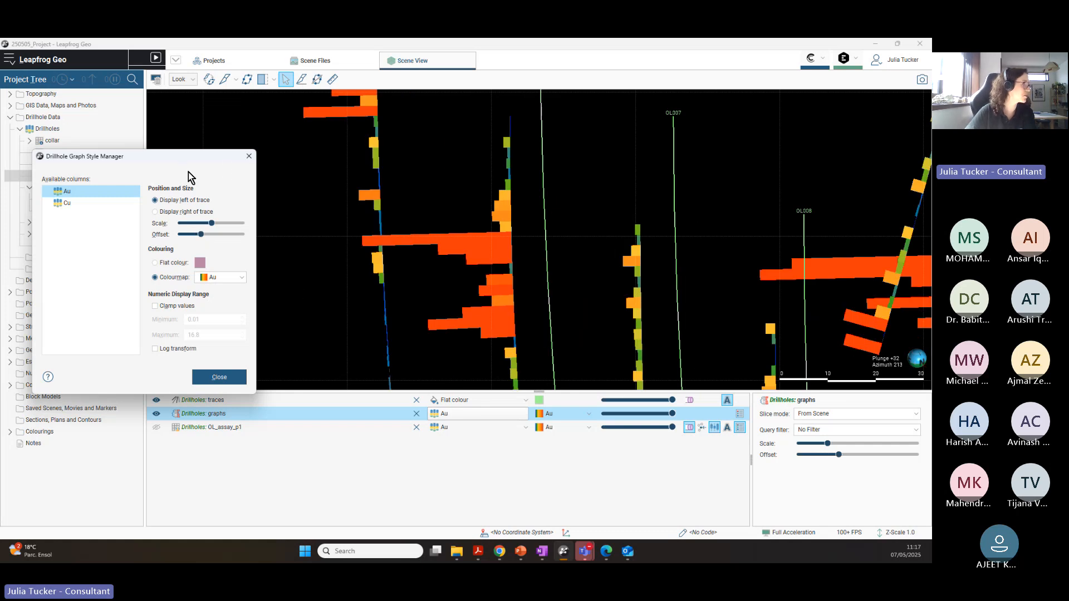
# Step: Examine the Au graph beside drillhole OL015 up close, moving the Drillhole Graph Style Manager clear of the view
pyautogui.moveTo(189, 160); pyautogui.dragTo(271, 217)
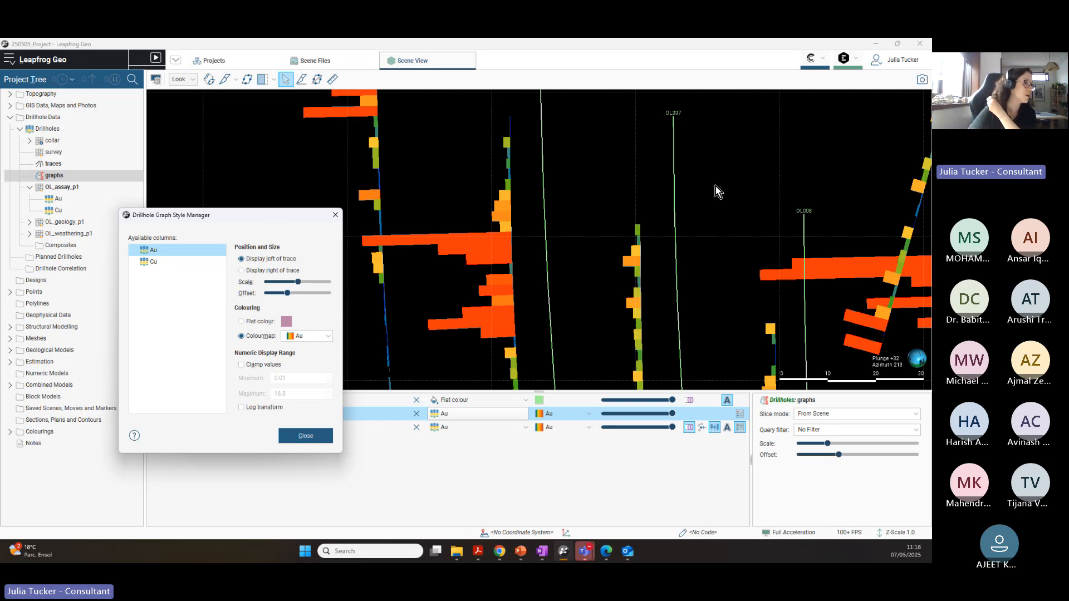
pyautogui.scroll(-10, 716, 186)
pyautogui.scroll(6, 666, 259)
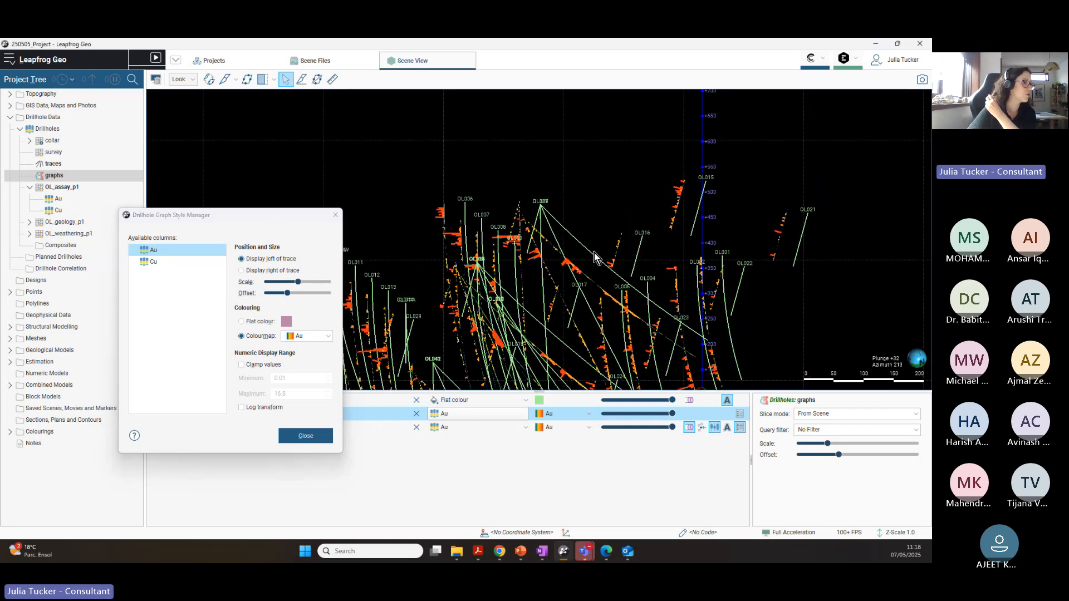
pyautogui.scroll(1, 517, 234)
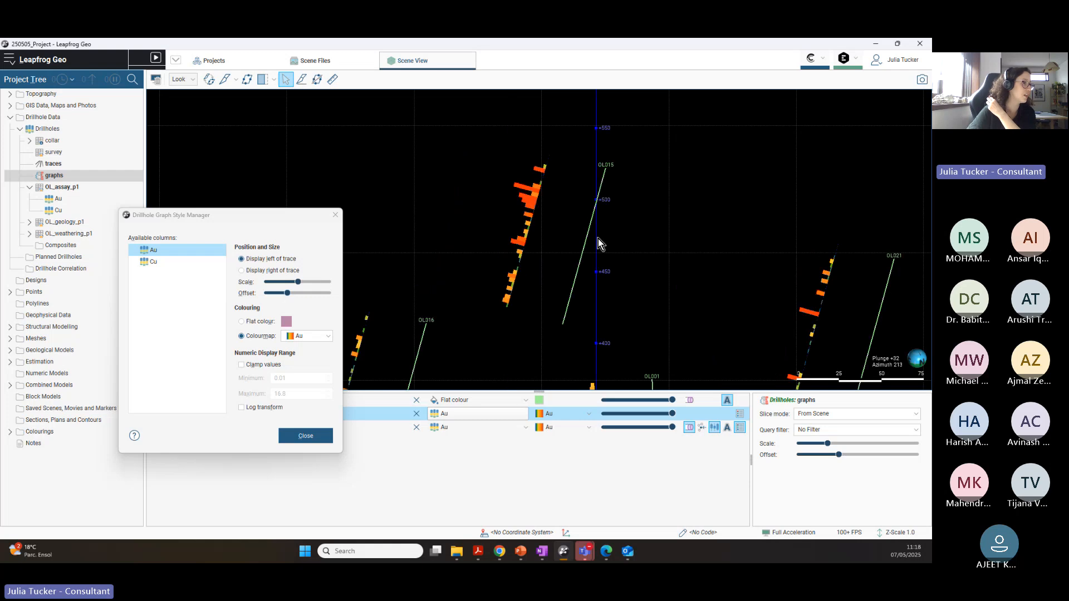
pyautogui.scroll(1, 490, 201)
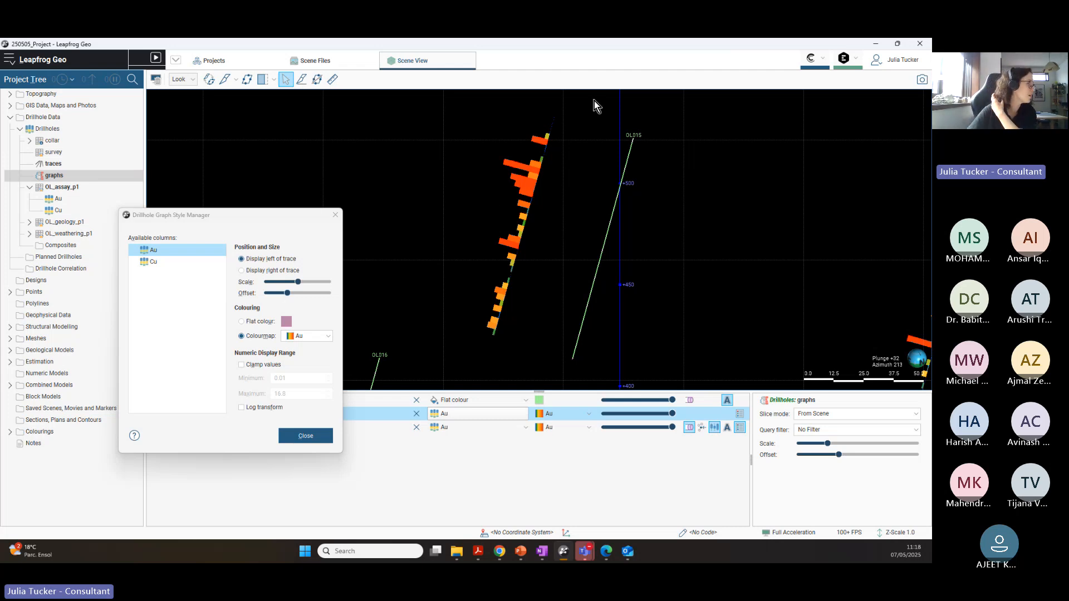
pyautogui.moveTo(244, 220); pyautogui.dragTo(301, 132)
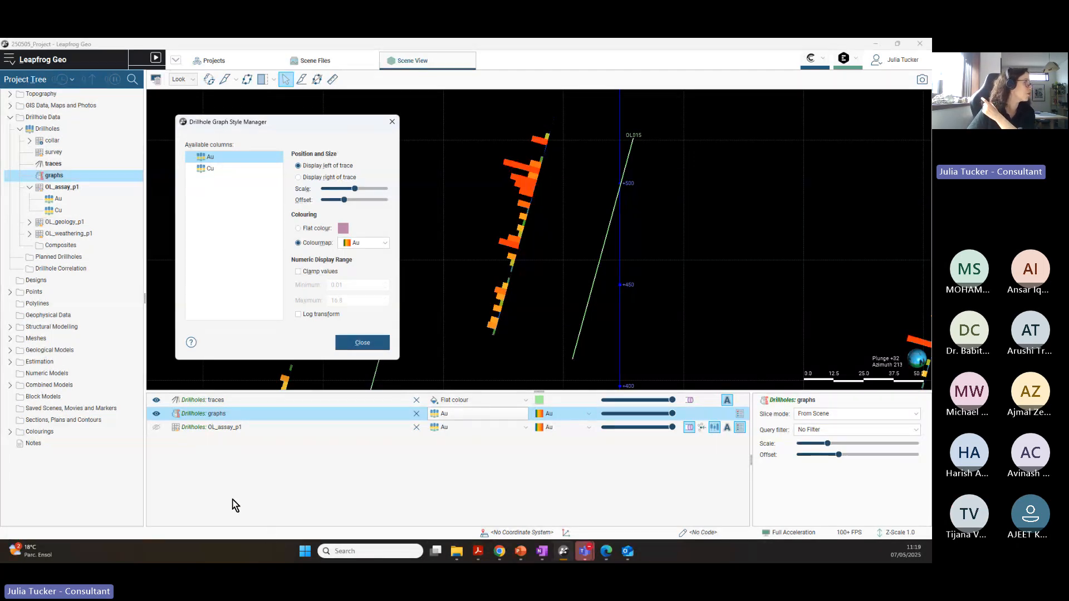
# Step: Hide the drillhole traces and add the IS_lith column of OL_geology_p1 to the scene
pyautogui.click(157, 400)
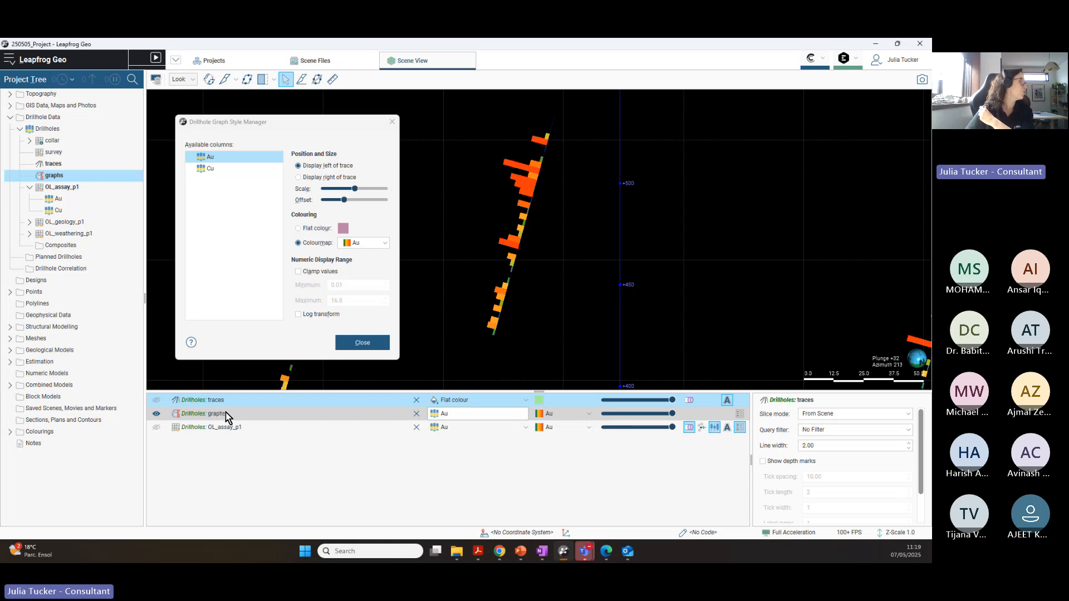
pyautogui.click(29, 222)
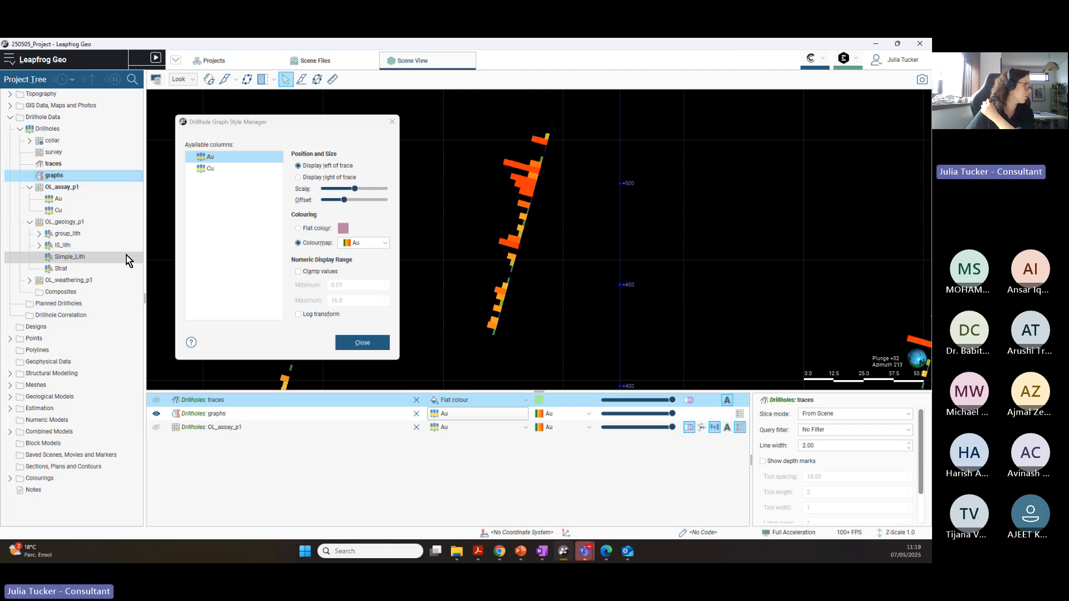
pyautogui.click(65, 248)
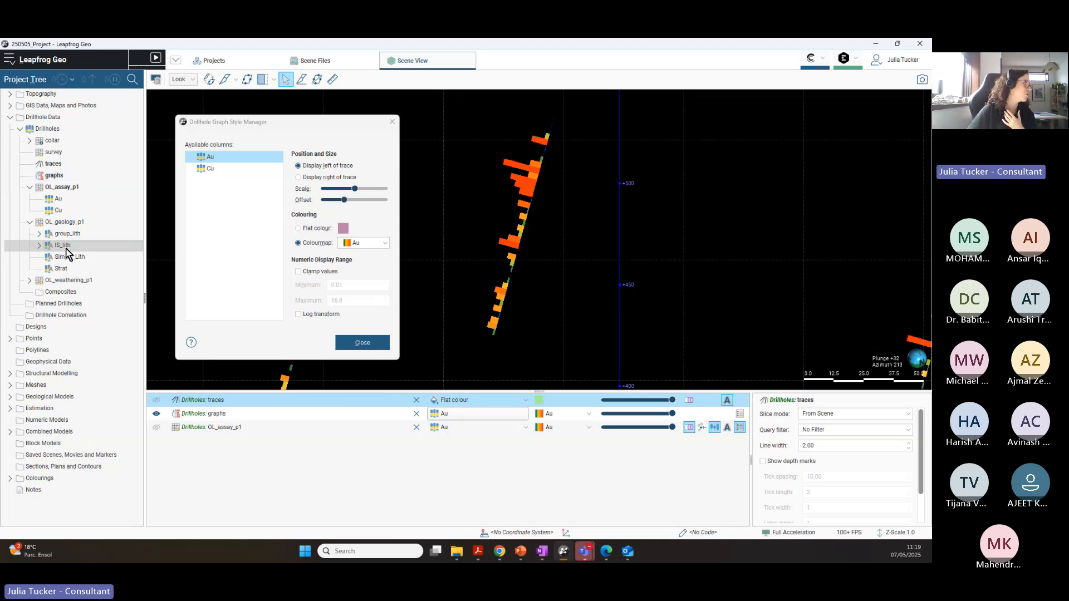
pyautogui.moveTo(66, 251)
pyautogui.mouseDown()
pyautogui.moveTo(400, 382)
pyautogui.moveTo(419, 462)
pyautogui.mouseUp()
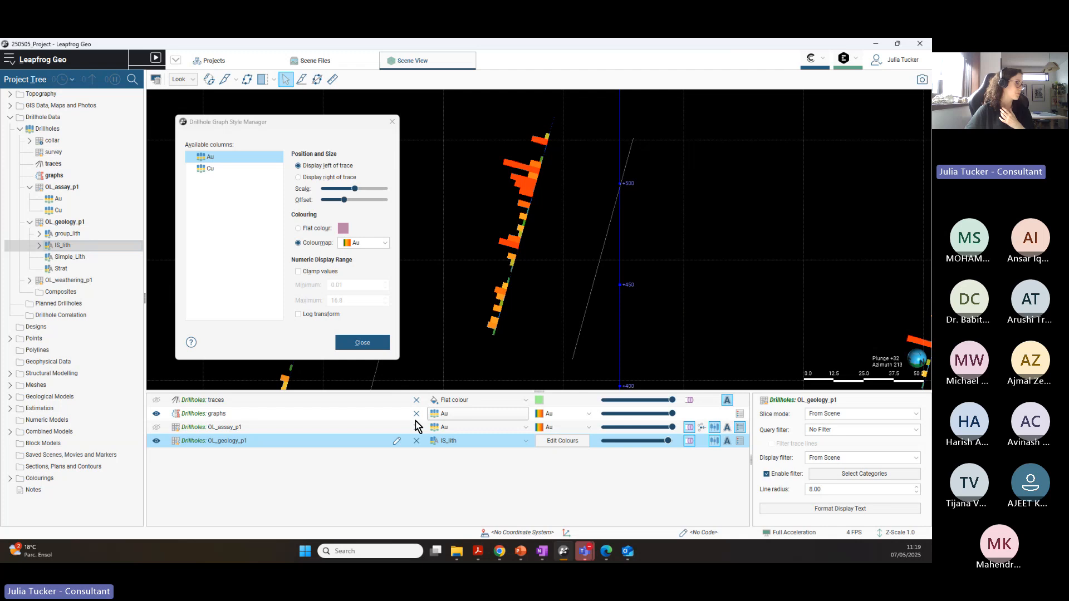
# Step: Make all IS_lith lithology codes visible on the OL_geology_p1 drillholes
pyautogui.scroll(-10, 677, 237)
pyautogui.scroll(7, 613, 262)
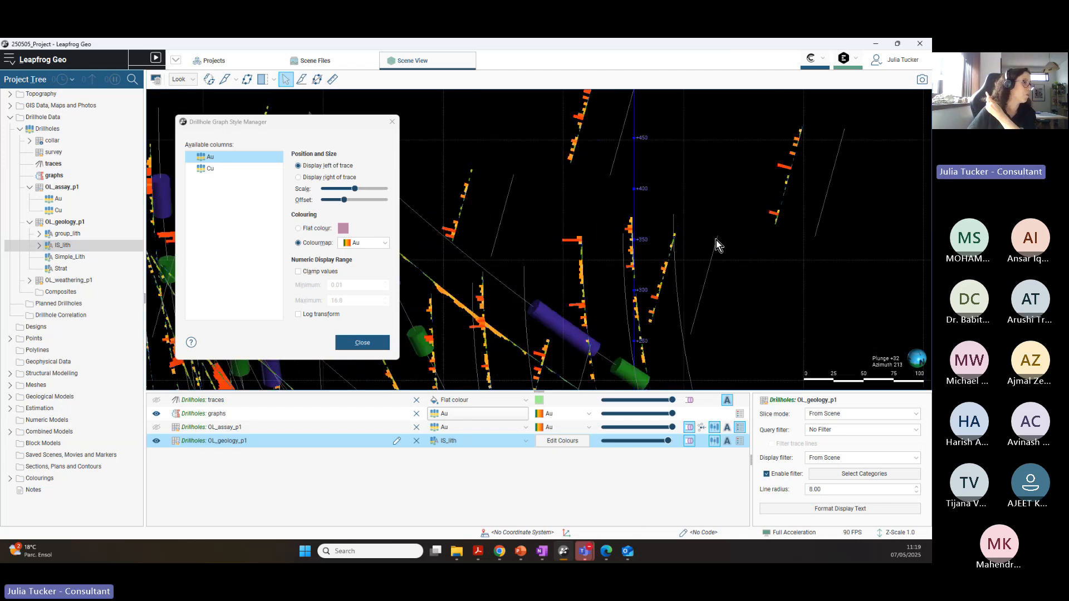
pyautogui.moveTo(716, 240); pyautogui.dragTo(587, 330, button='middle')
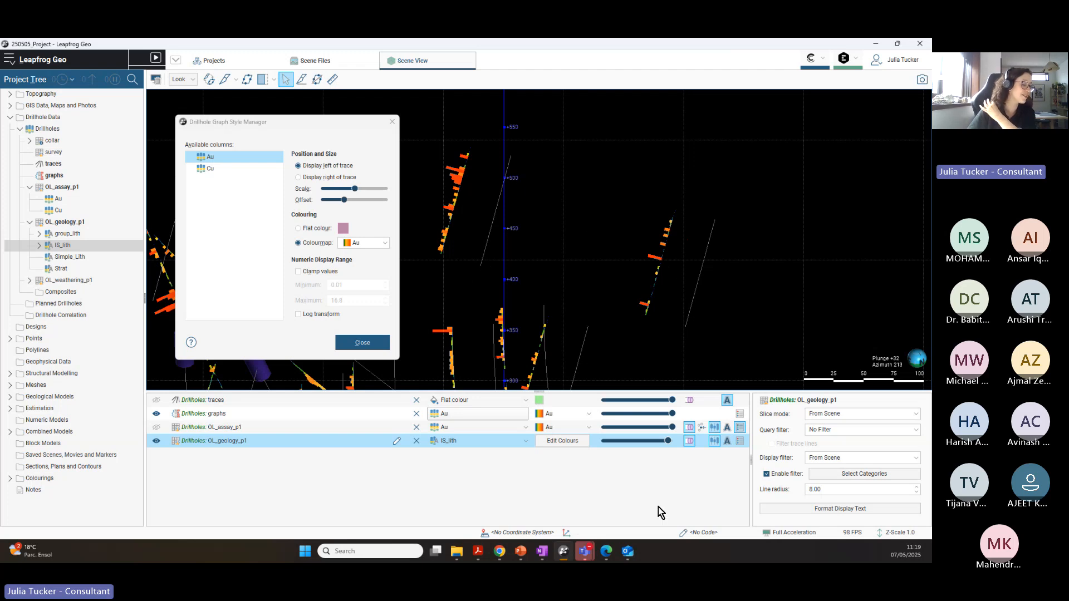
pyautogui.click(563, 441)
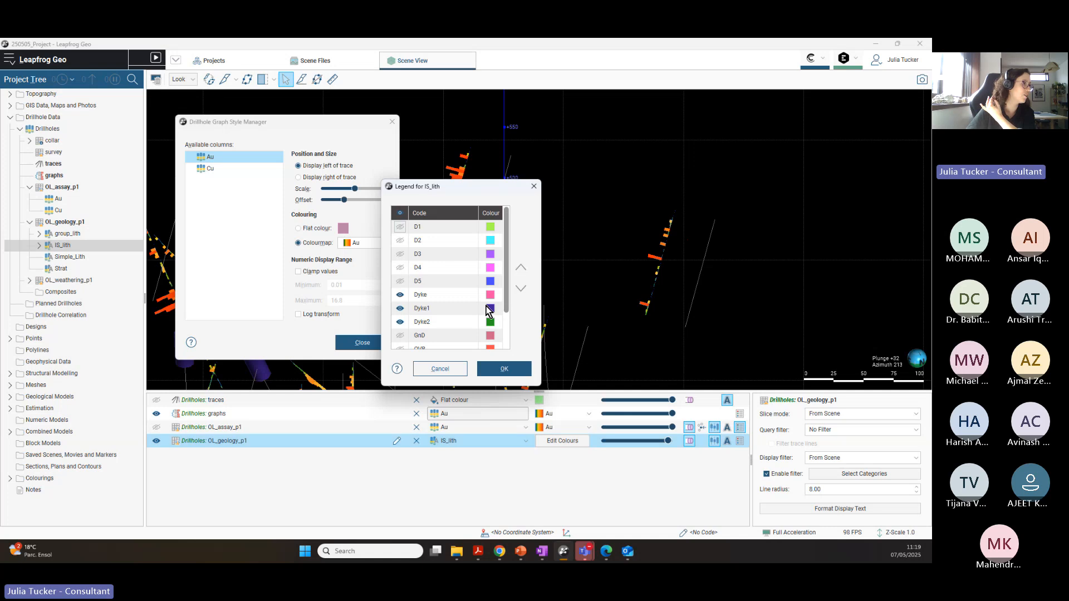
pyautogui.click(400, 215)
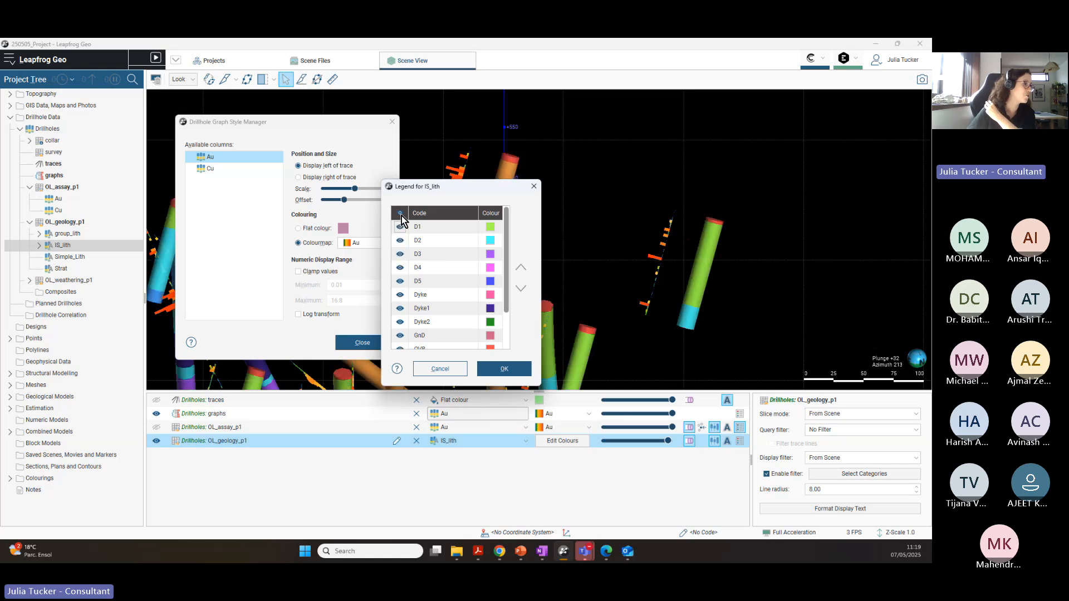
pyautogui.click(505, 369)
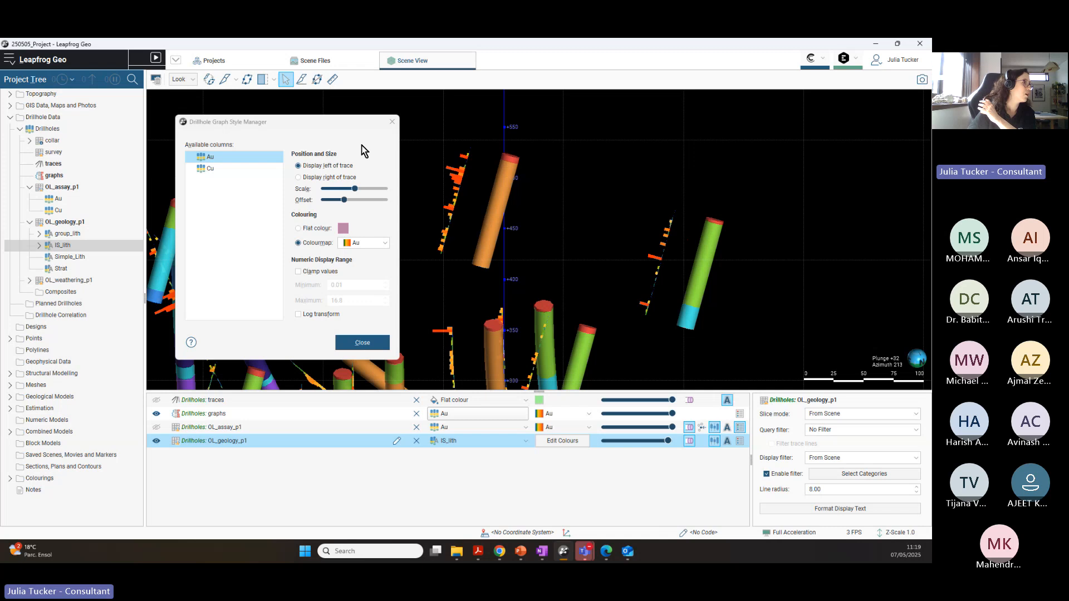
# Step: Turn on value clamping for the Au graphs and move the graph style manager away from the drillholes
pyautogui.moveTo(339, 122); pyautogui.dragTo(364, 157)
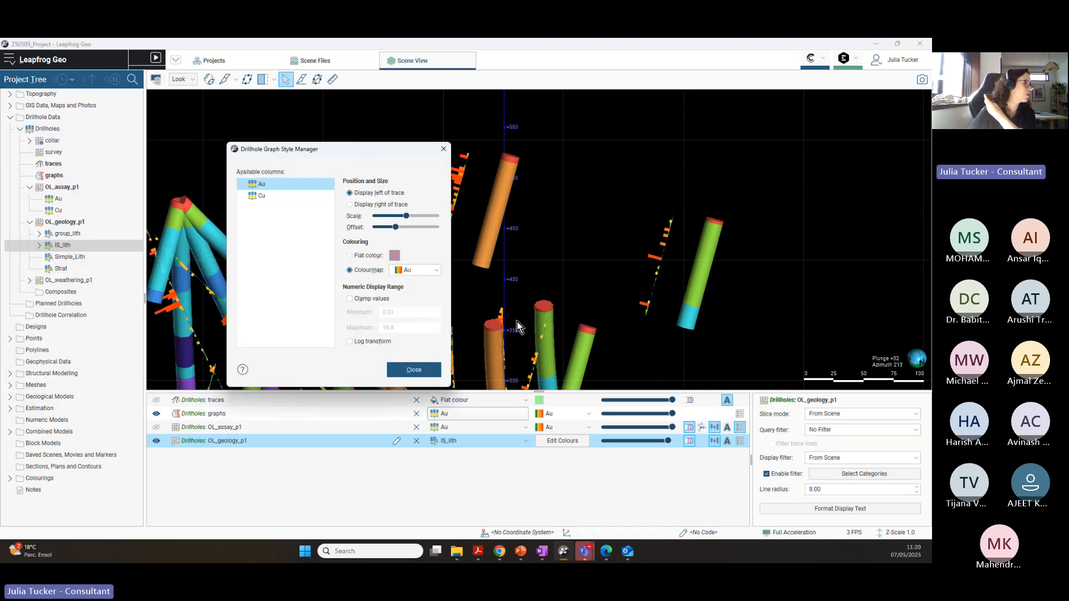
pyautogui.click(350, 298)
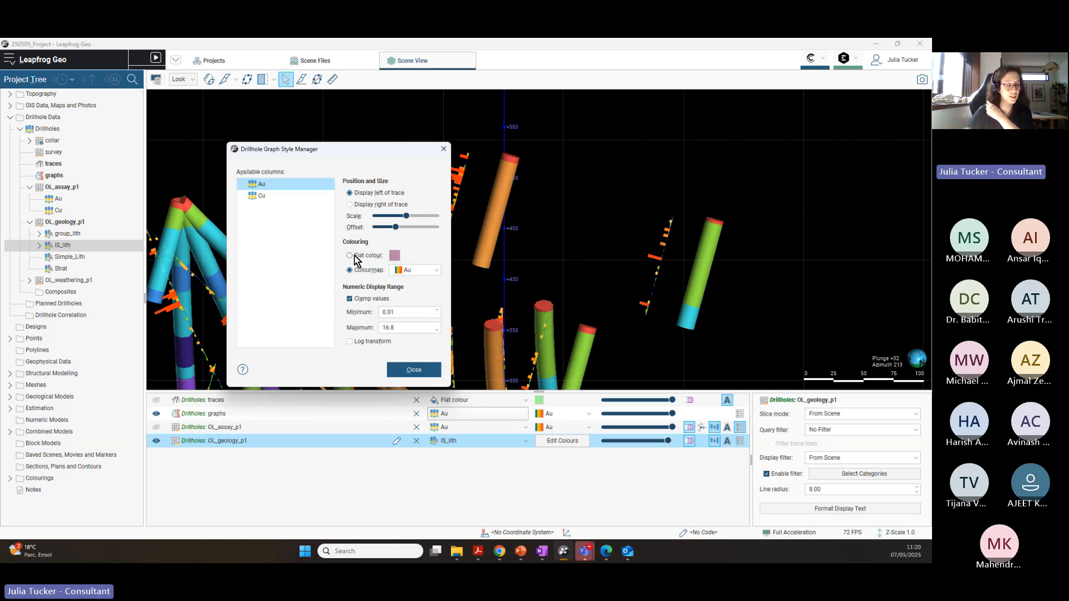
pyautogui.moveTo(390, 152); pyautogui.dragTo(267, 139)
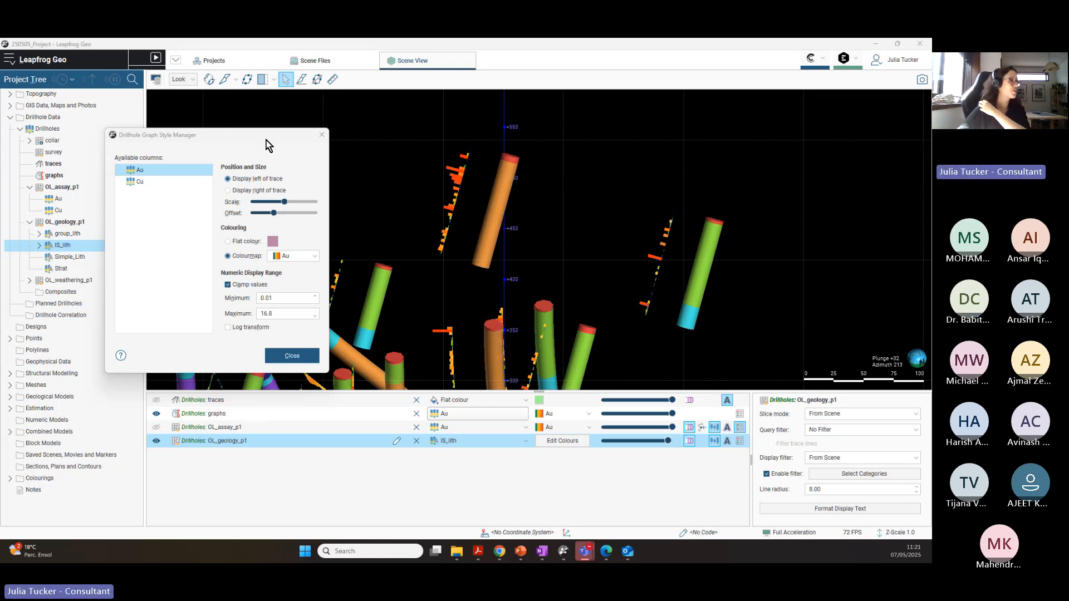
pyautogui.moveTo(267, 143); pyautogui.dragTo(280, 143)
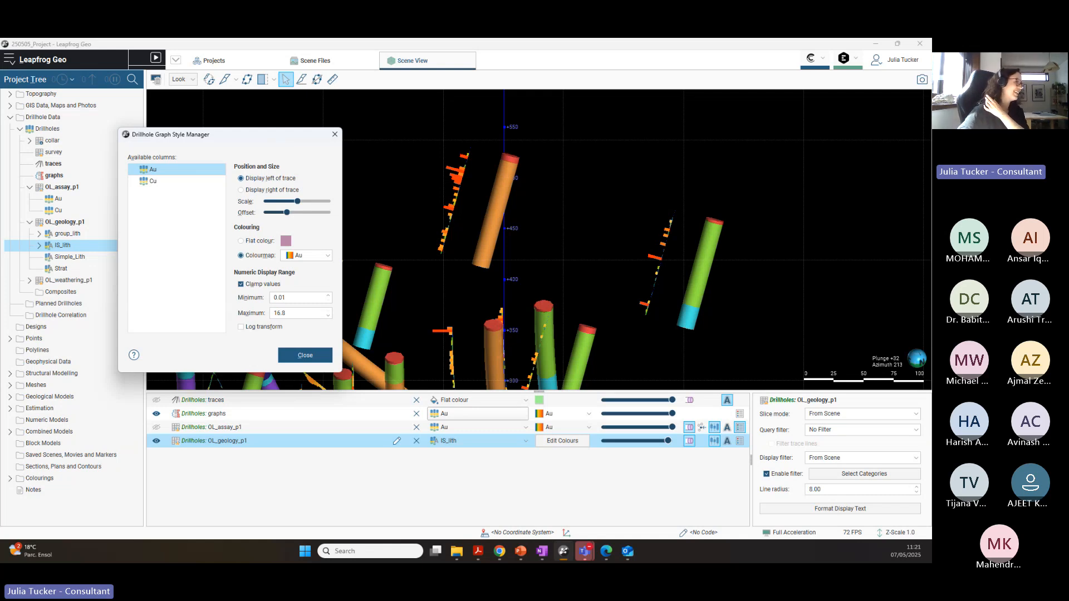
pyautogui.moveTo(278, 139); pyautogui.dragTo(254, 133)
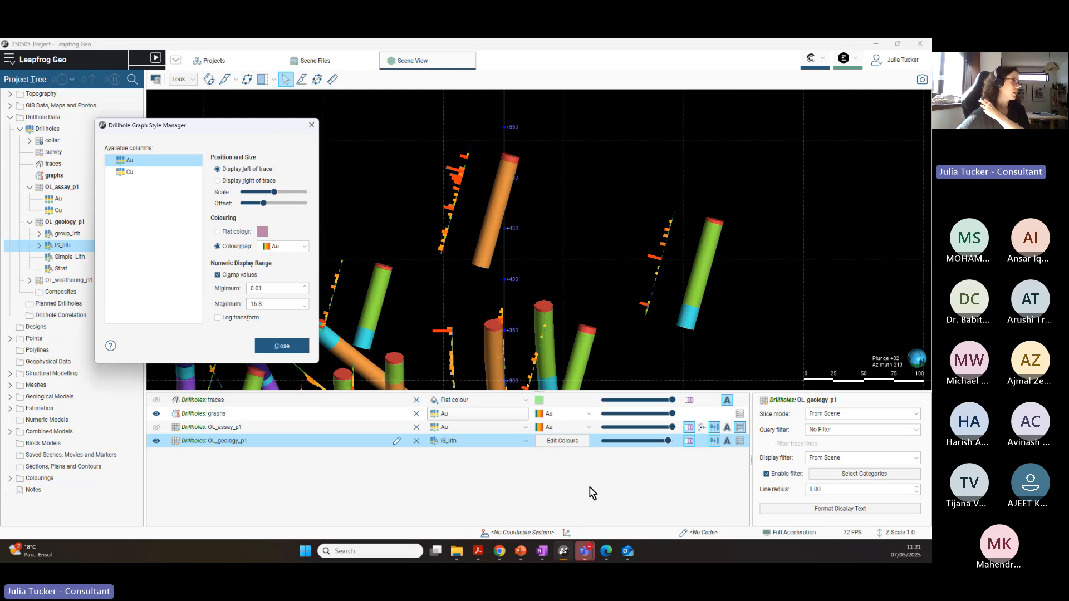
# Step: Bring the whole drillhole set into view and display the IS_lith legend in the scene
pyautogui.scroll(-6, 508, 330)
pyautogui.moveTo(508, 330); pyautogui.dragTo(629, 277, button='right')
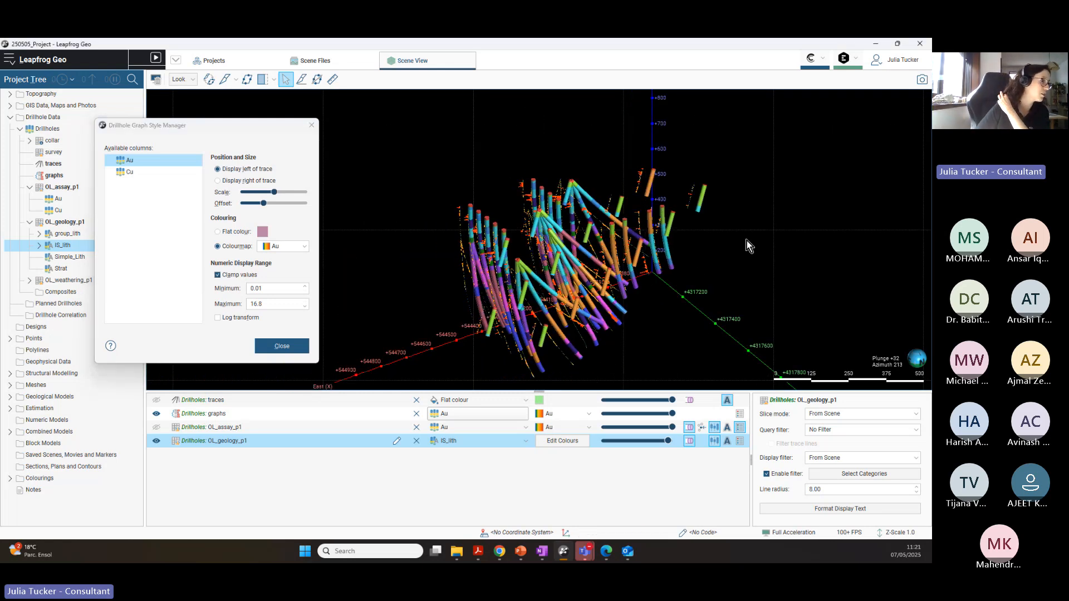
pyautogui.moveTo(752, 232); pyautogui.dragTo(533, 364, button='right')
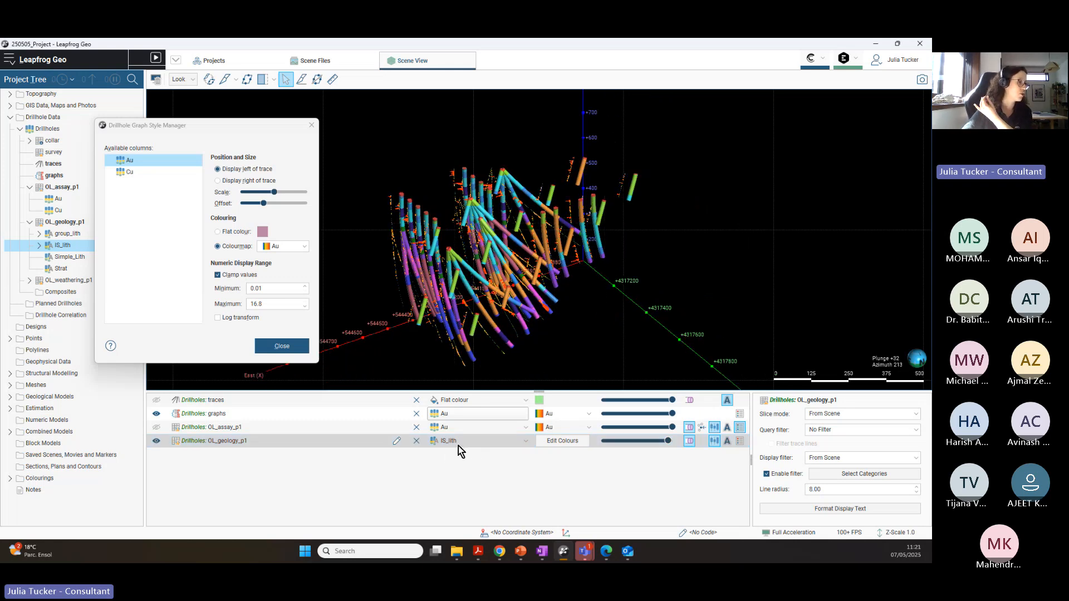
pyautogui.click(740, 442)
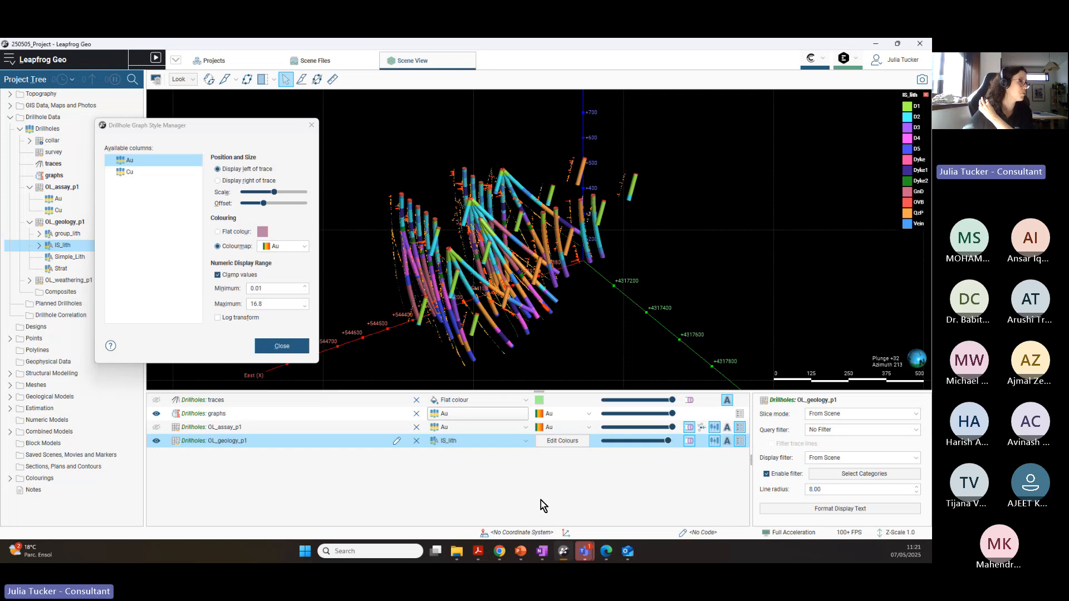
# Step: Examine the Au graphs against the IS_lith lithology along the drillholes from several angles and distances
pyautogui.scroll(3, 490, 276)
pyautogui.moveTo(489, 272); pyautogui.dragTo(584, 261, button='middle')
pyautogui.moveTo(750, 242); pyautogui.dragTo(685, 238, button='middle')
pyautogui.moveTo(601, 253); pyautogui.dragTo(629, 256, button='middle')
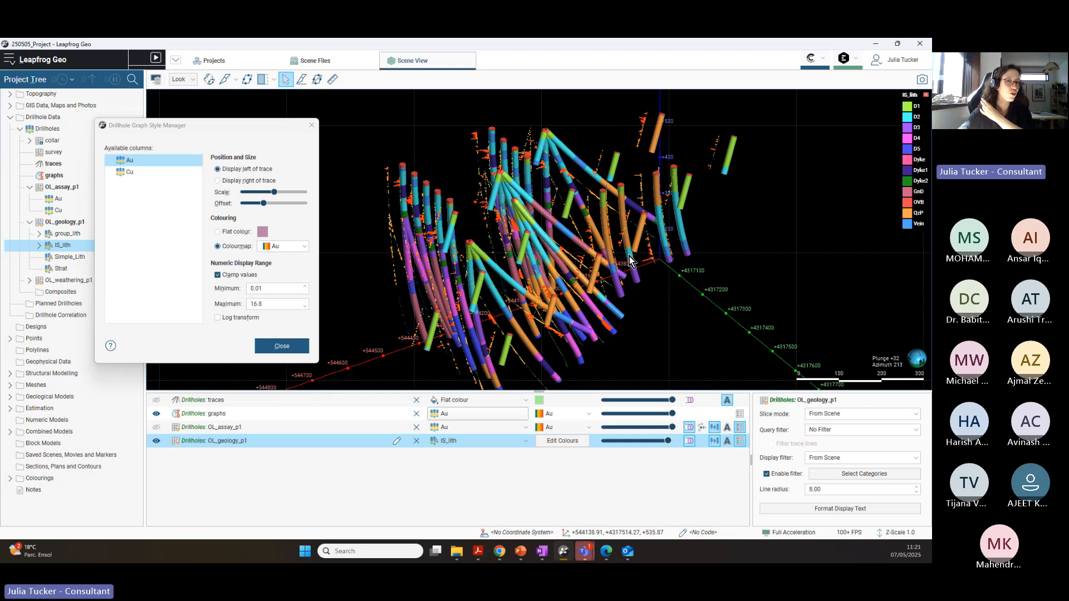
pyautogui.scroll(-3, 618, 273)
pyautogui.moveTo(608, 287); pyautogui.dragTo(560, 259)
pyautogui.moveTo(591, 280); pyautogui.dragTo(598, 281)
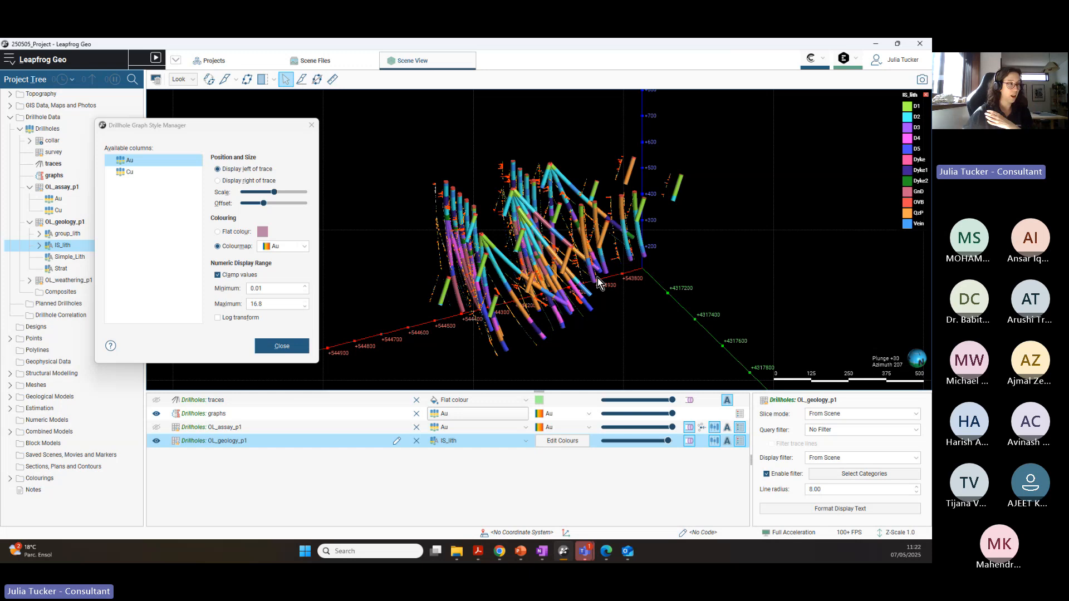
pyautogui.moveTo(636, 237); pyautogui.dragTo(622, 236, button='middle')
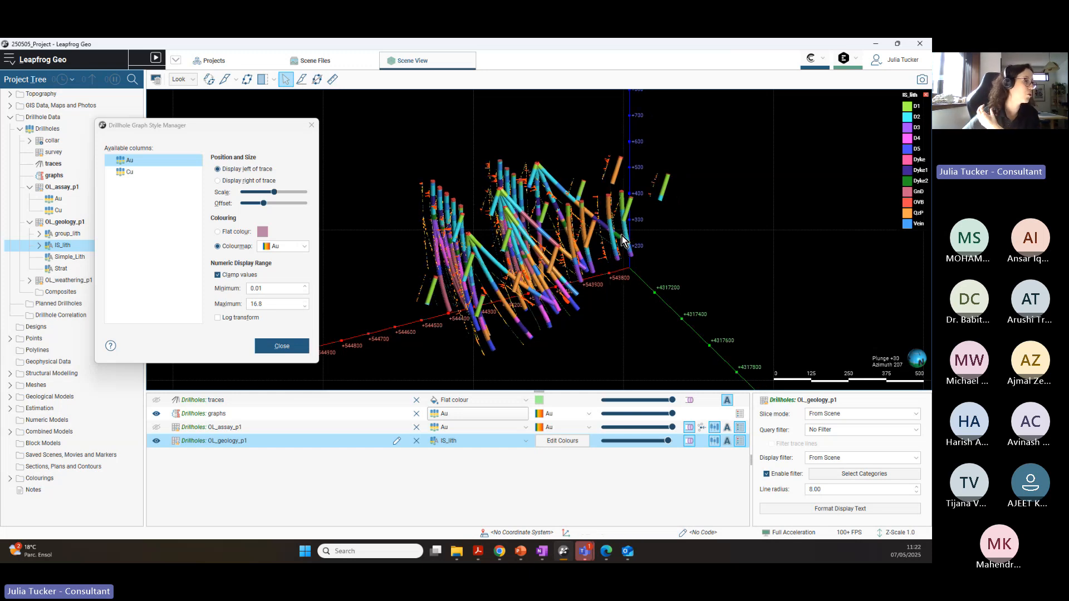
pyautogui.moveTo(622, 236); pyautogui.dragTo(592, 277)
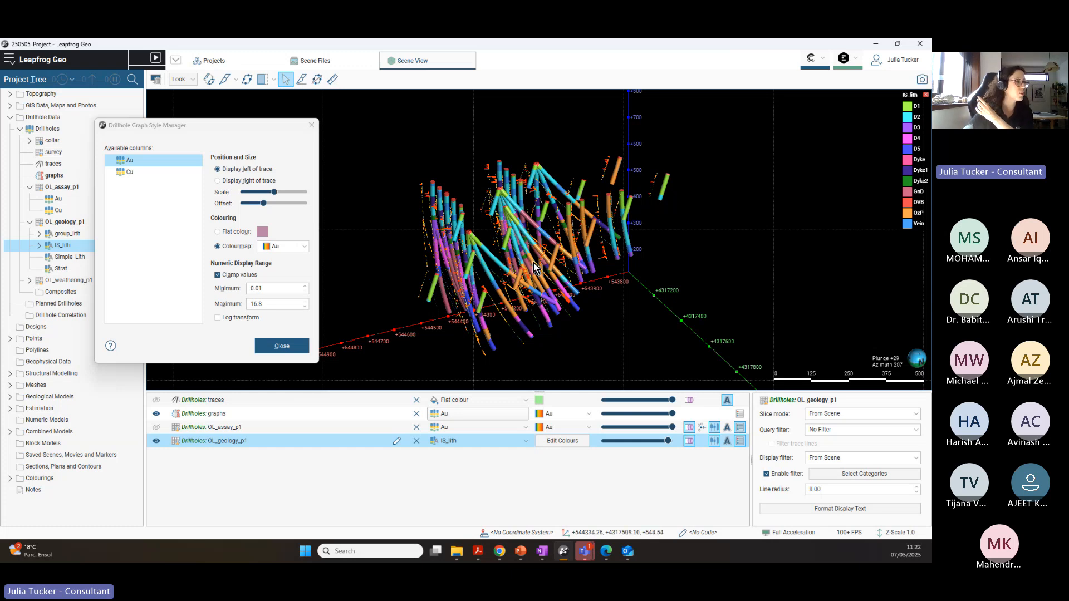
pyautogui.scroll(5, 518, 270)
pyautogui.scroll(-6, 517, 270)
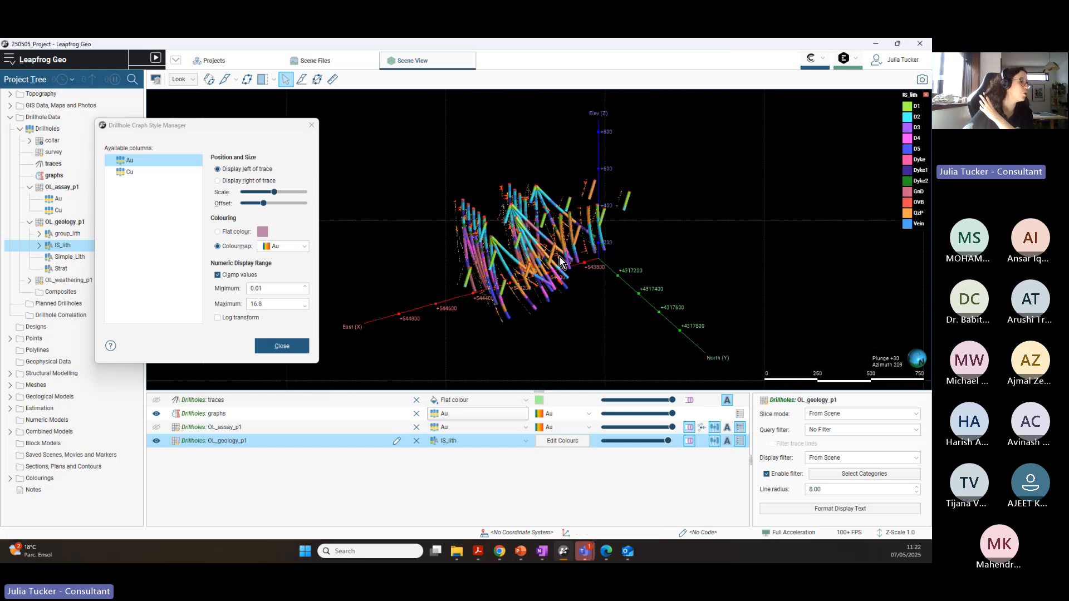
pyautogui.moveTo(535, 268); pyautogui.dragTo(556, 283)
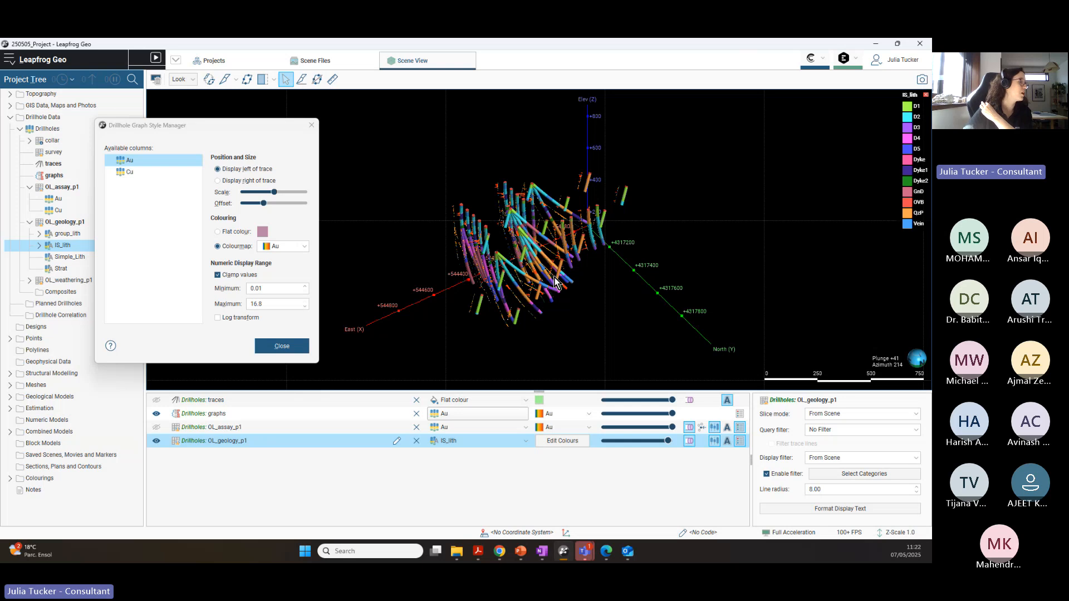
# Step: Set the minimum of the clamped Au graph range to 2 and check the graphs along the drillholes up close
pyautogui.moveTo(241, 126); pyautogui.dragTo(209, 125)
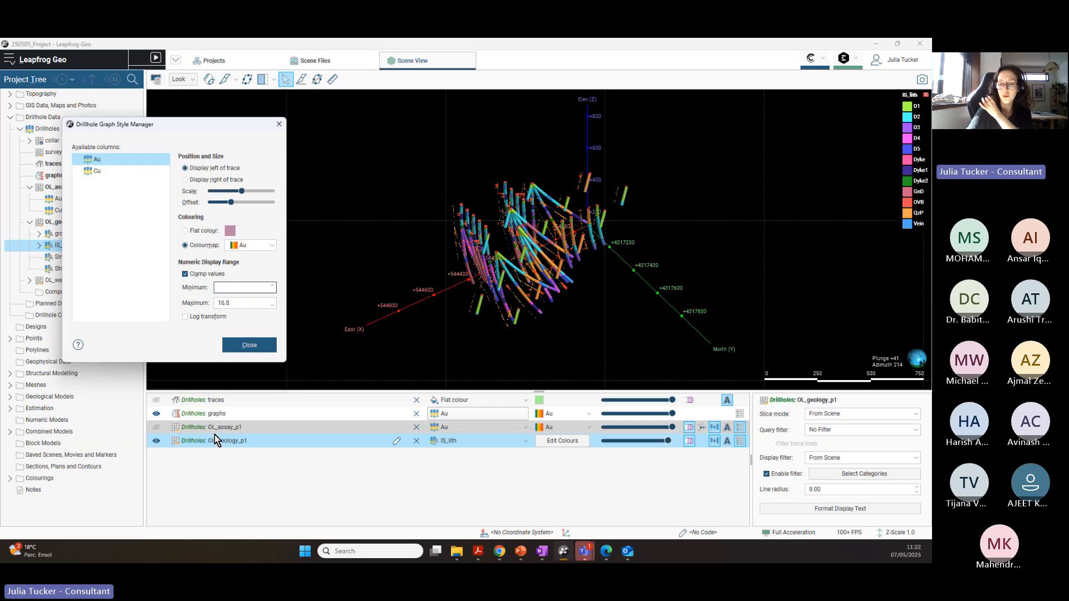
pyautogui.click(253, 319)
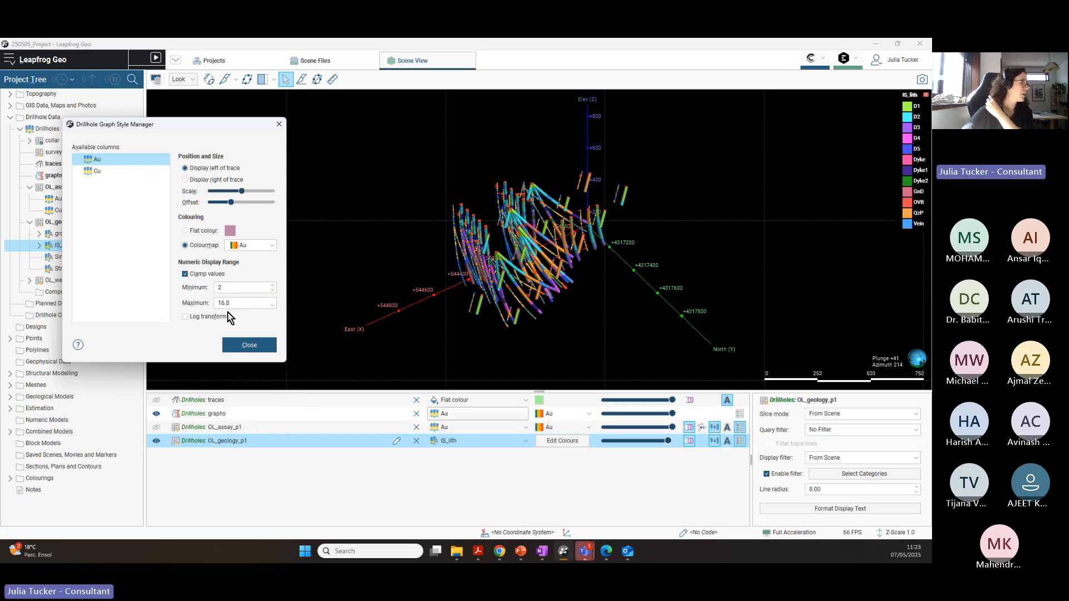
pyautogui.scroll(5, 576, 265)
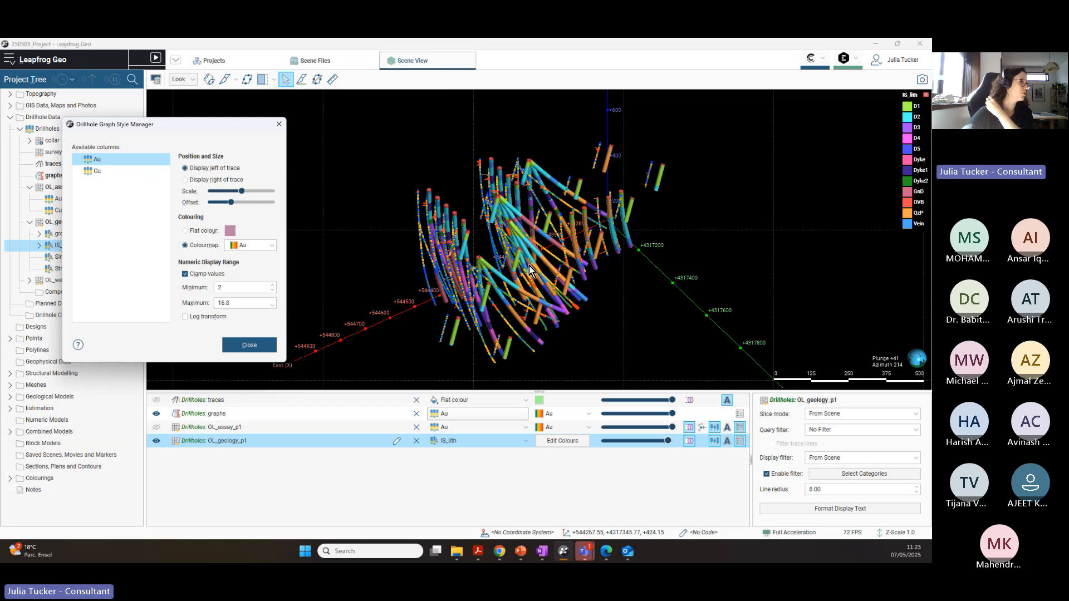
pyautogui.moveTo(577, 265); pyautogui.dragTo(546, 284, button='middle')
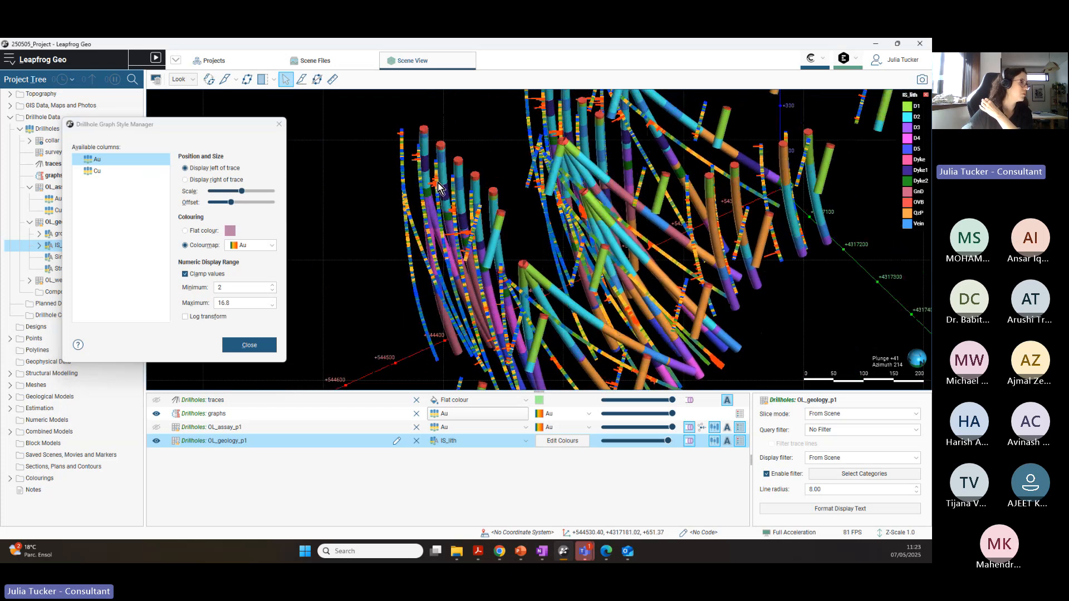
pyautogui.moveTo(490, 215); pyautogui.dragTo(525, 203, button='middle')
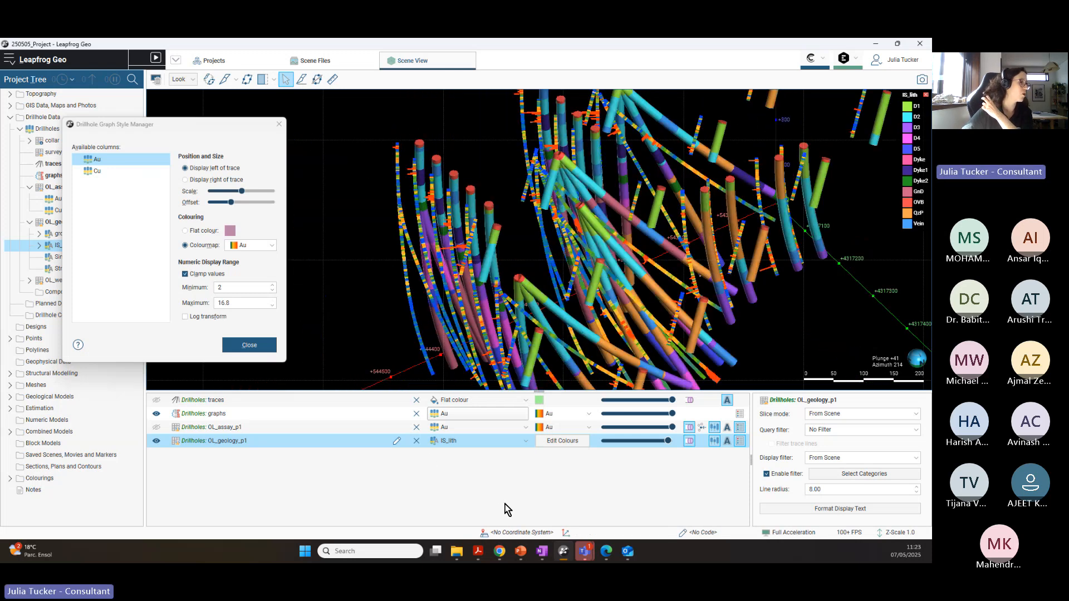
# Step: Open the IS_lith legend for editing, move it clear of the drillholes and hide all lithology codes
pyautogui.click(563, 443)
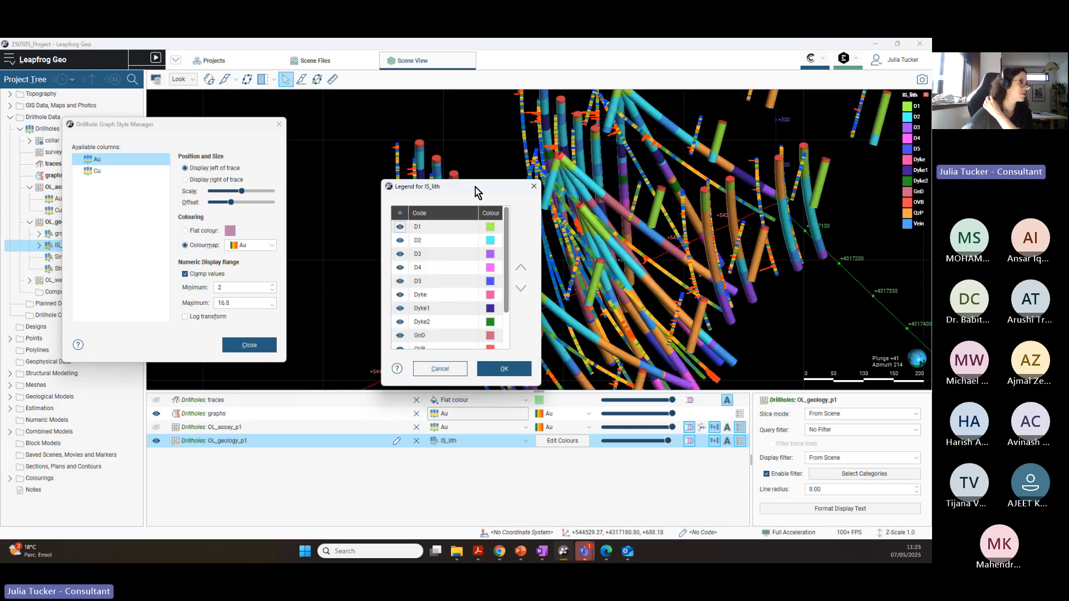
pyautogui.moveTo(475, 187); pyautogui.dragTo(163, 165)
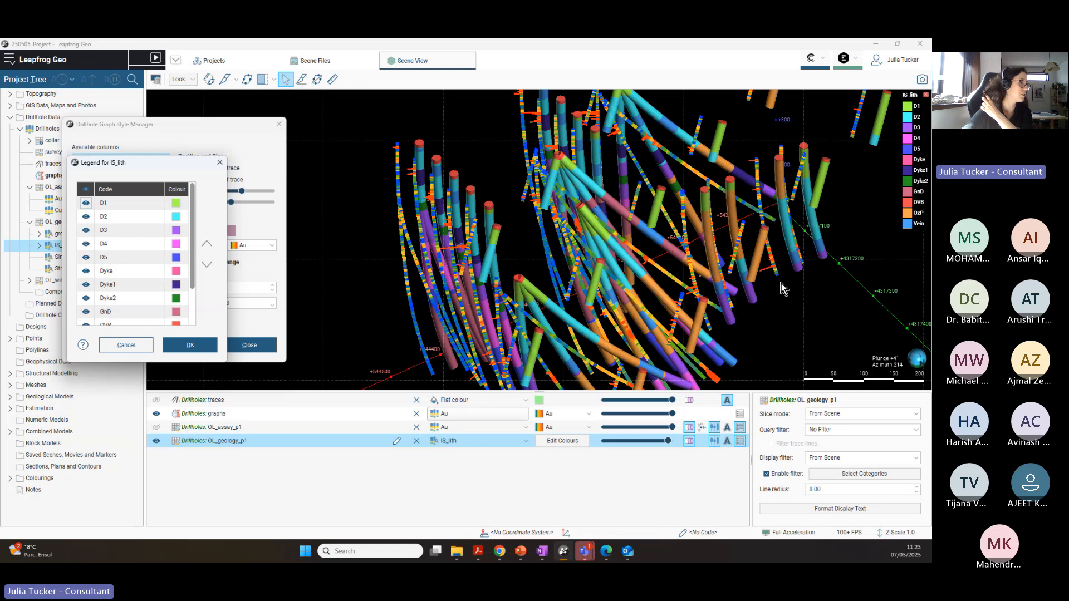
pyautogui.scroll(-5, 782, 285)
pyautogui.moveTo(757, 286); pyautogui.dragTo(577, 272)
pyautogui.click(87, 191)
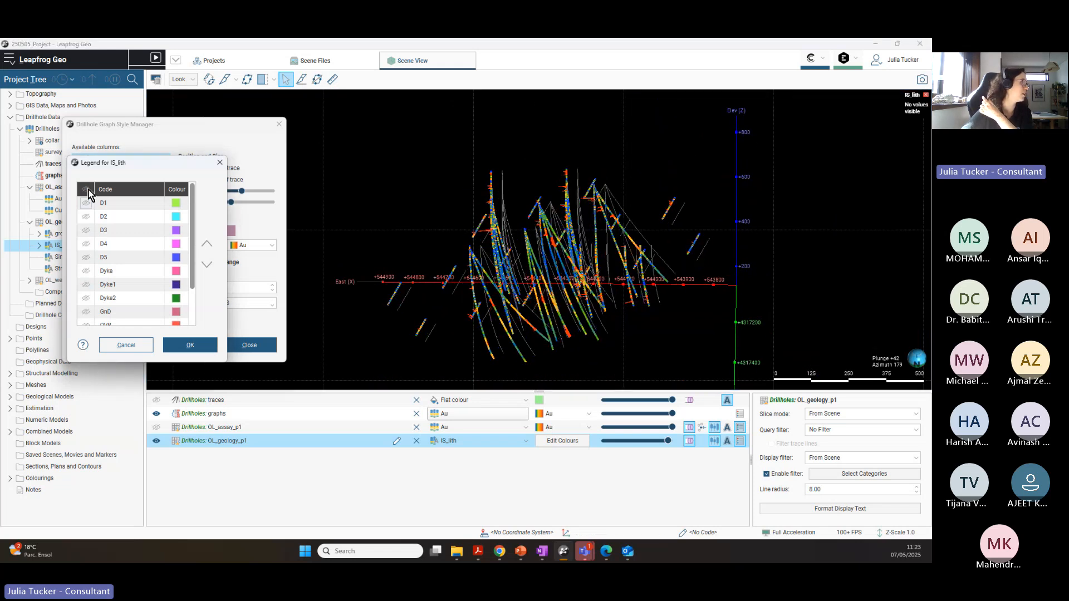
# Step: Examine the clamped Au graphs up close along several drillholes with the lithology hidden
pyautogui.scroll(10, 603, 328)
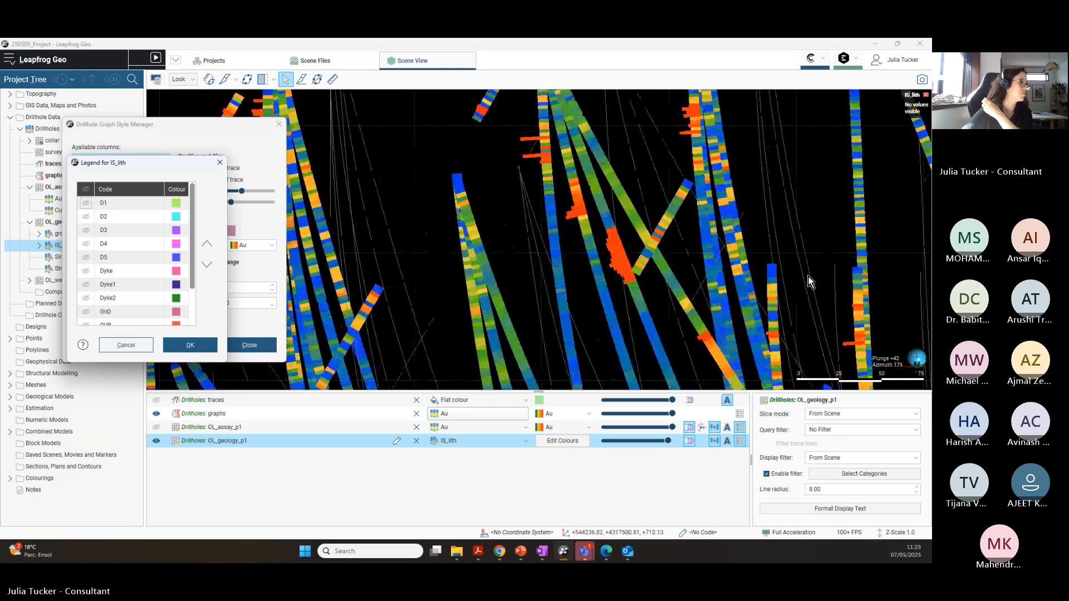
pyautogui.moveTo(822, 243); pyautogui.dragTo(682, 338, button='middle')
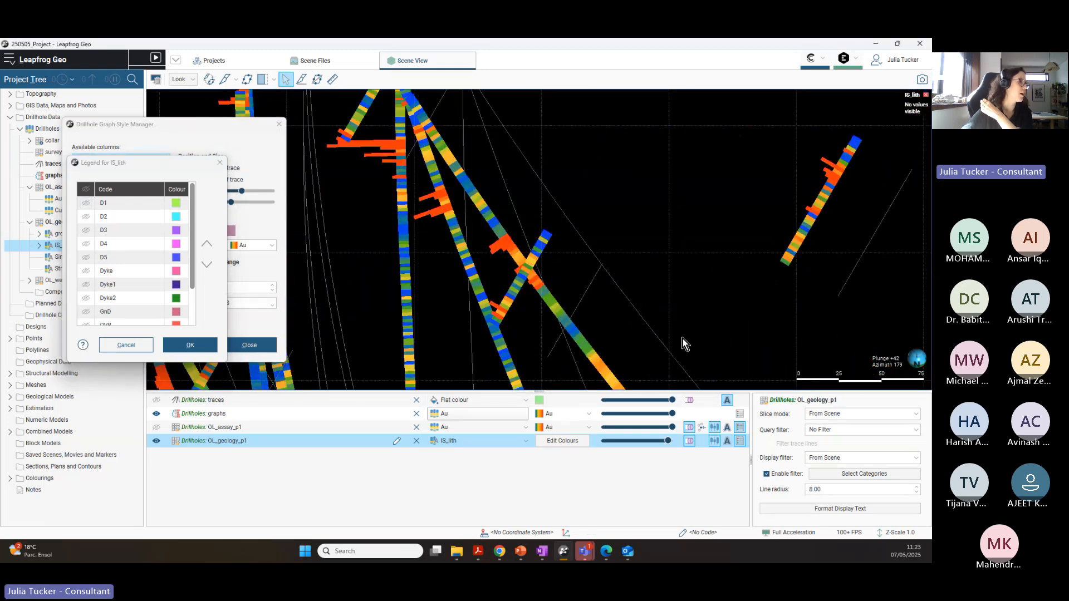
pyautogui.moveTo(648, 198); pyautogui.dragTo(643, 269, button='middle')
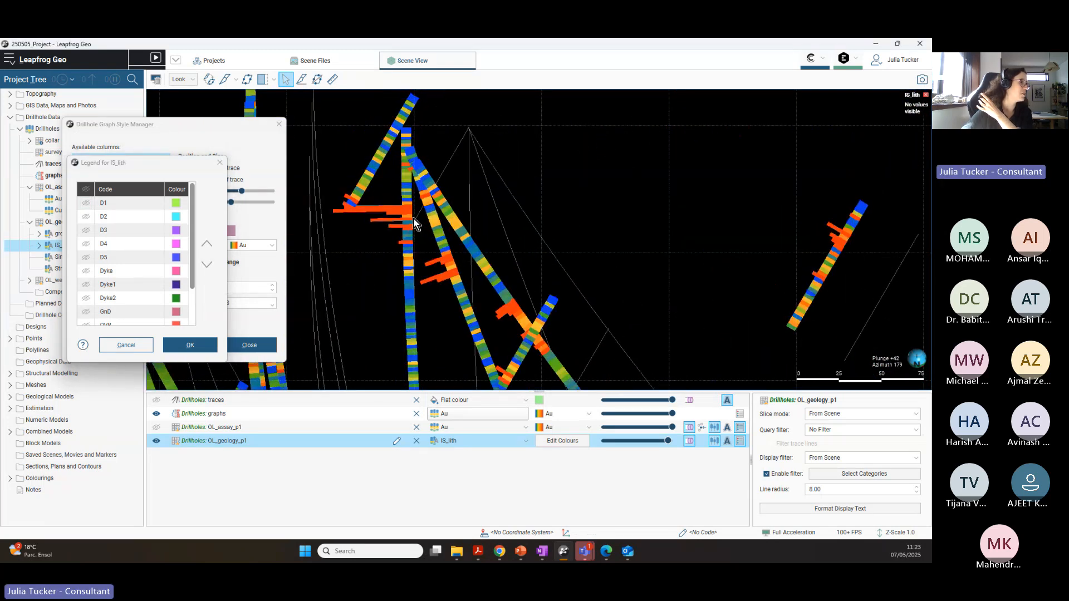
pyautogui.moveTo(431, 254); pyautogui.dragTo(623, 239, button='middle')
pyautogui.moveTo(299, 335); pyautogui.dragTo(556, 242, button='middle')
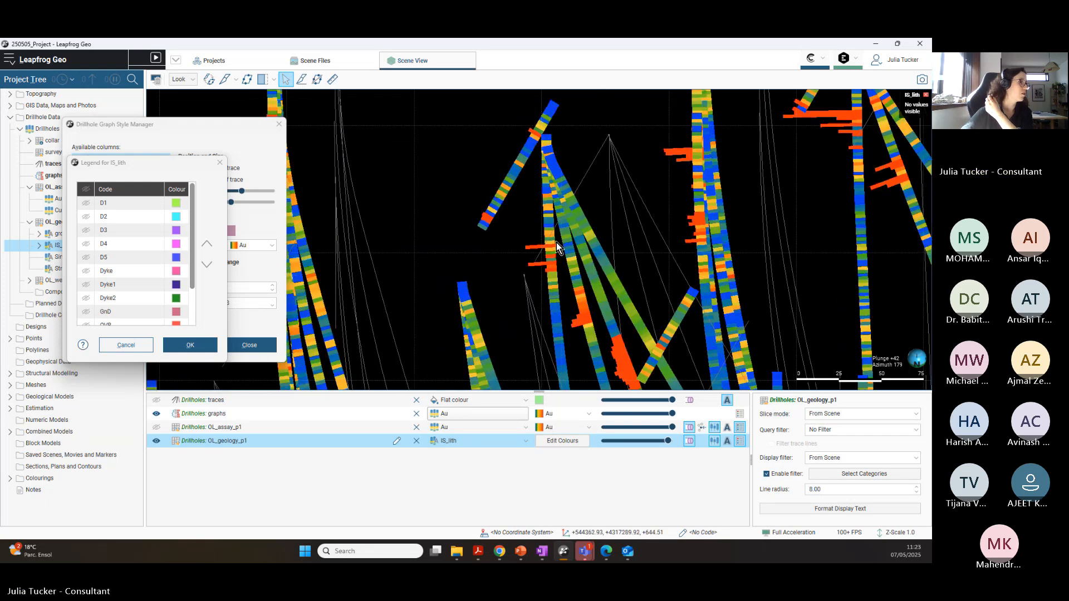
pyautogui.moveTo(660, 294); pyautogui.dragTo(644, 259, button='middle')
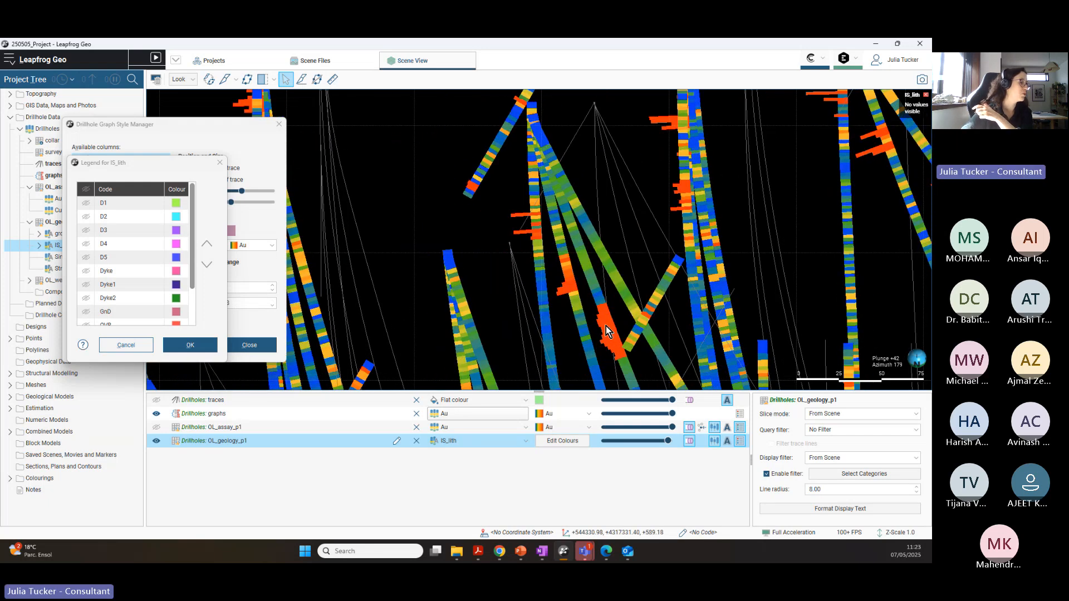
pyautogui.moveTo(621, 334); pyautogui.dragTo(548, 249, button='middle')
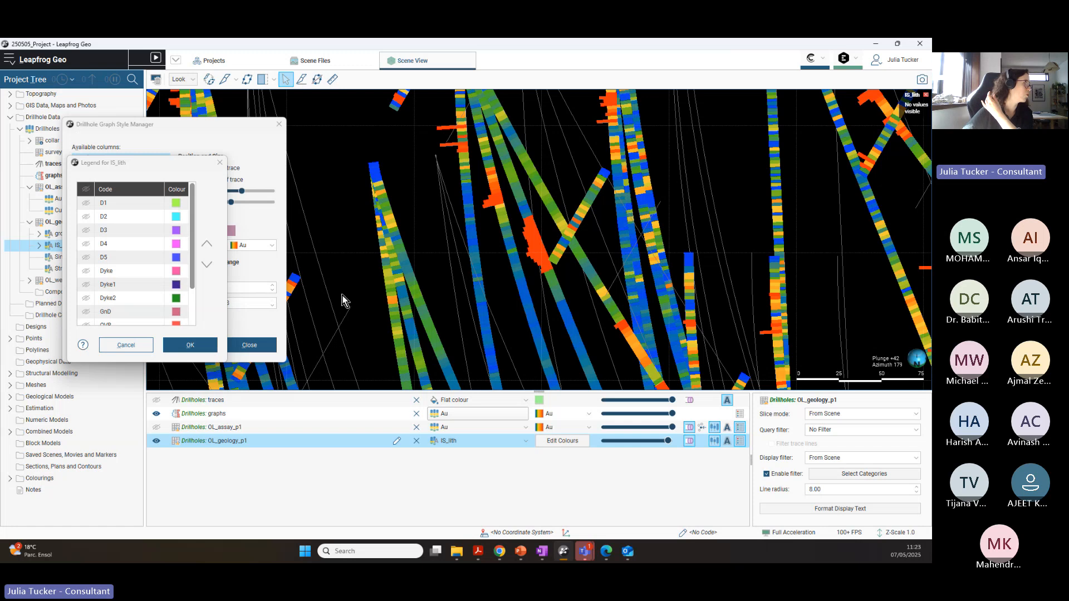
# Step: Show only the Vein code of IS_lith and compare the vein intervals with the Au graphs from several angles
pyautogui.scroll(-2, 124, 252)
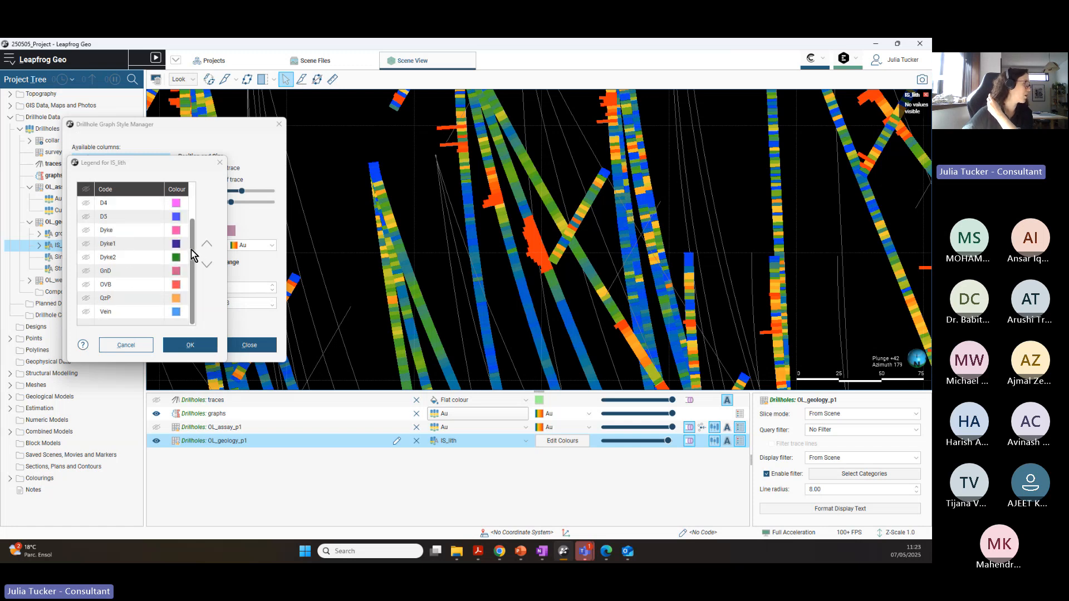
pyautogui.click(87, 312)
pyautogui.scroll(-5, 697, 239)
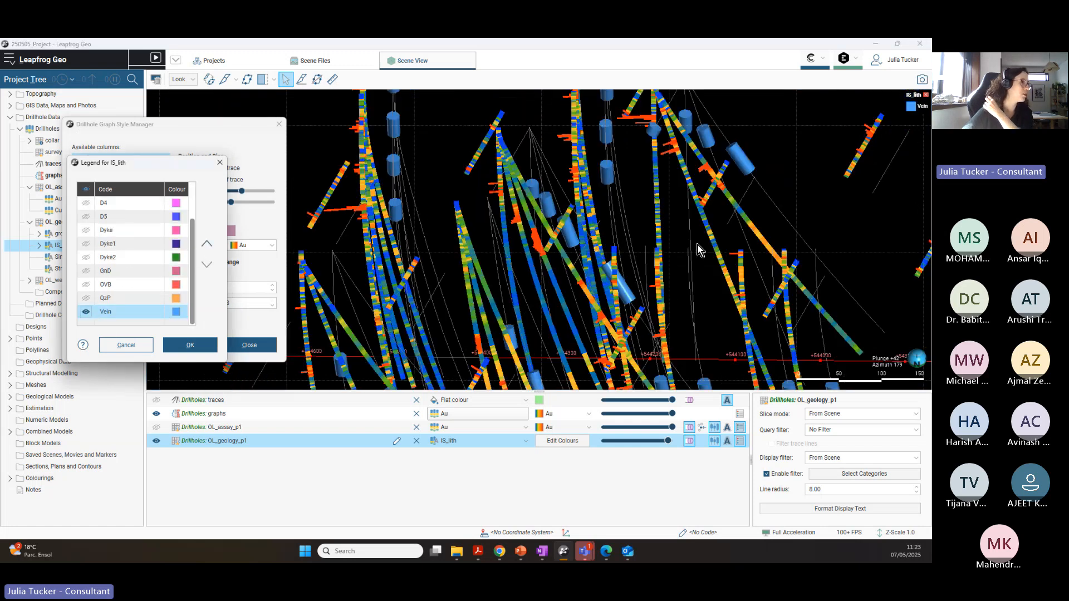
pyautogui.moveTo(697, 245); pyautogui.dragTo(416, 248)
pyautogui.scroll(4, 484, 297)
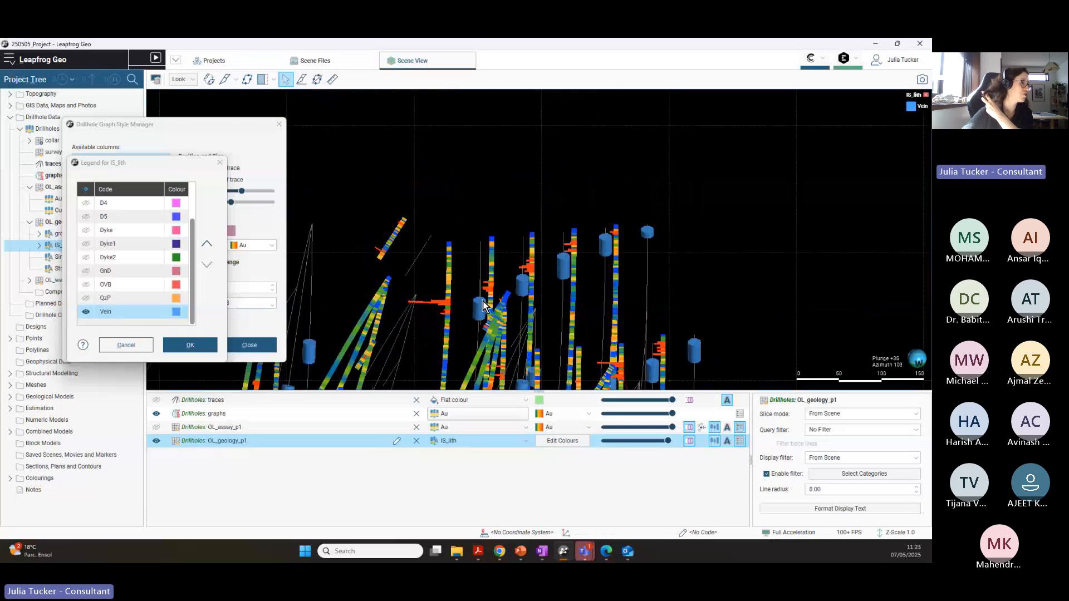
pyautogui.moveTo(588, 329)
pyautogui.mouseDown()
pyautogui.moveTo(441, 299)
pyautogui.moveTo(734, 329)
pyautogui.moveTo(530, 273)
pyautogui.moveTo(641, 276)
pyautogui.moveTo(495, 302)
pyautogui.moveTo(646, 266)
pyautogui.moveTo(641, 308)
pyautogui.mouseUp()
pyautogui.scroll(-6, 646, 261)
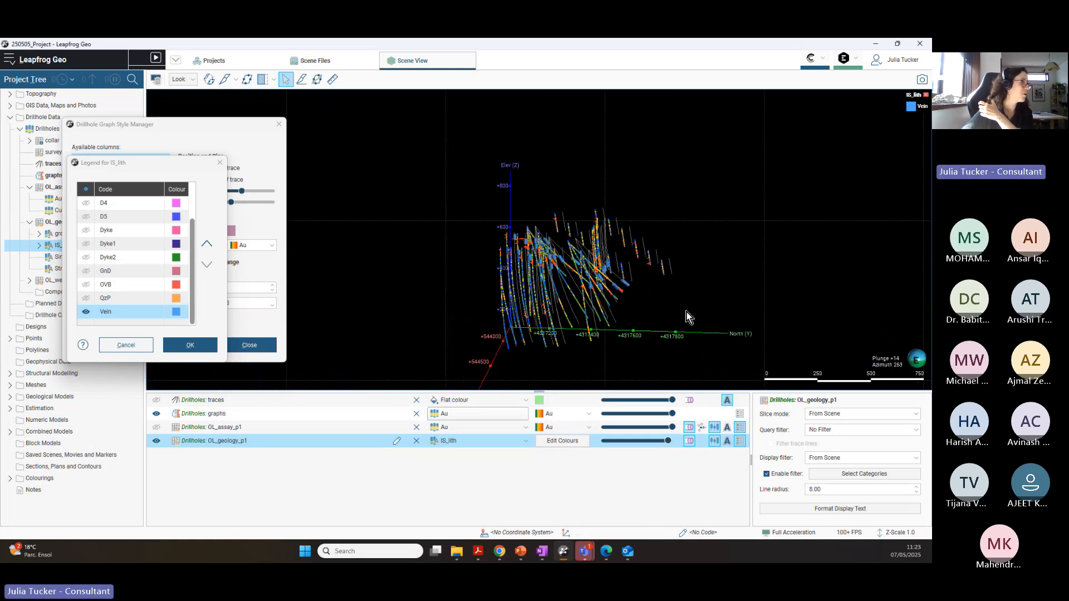
# Step: Look straight down on the drillholes and draw a northwest-southeast slicer line across them
pyautogui.click(212, 76)
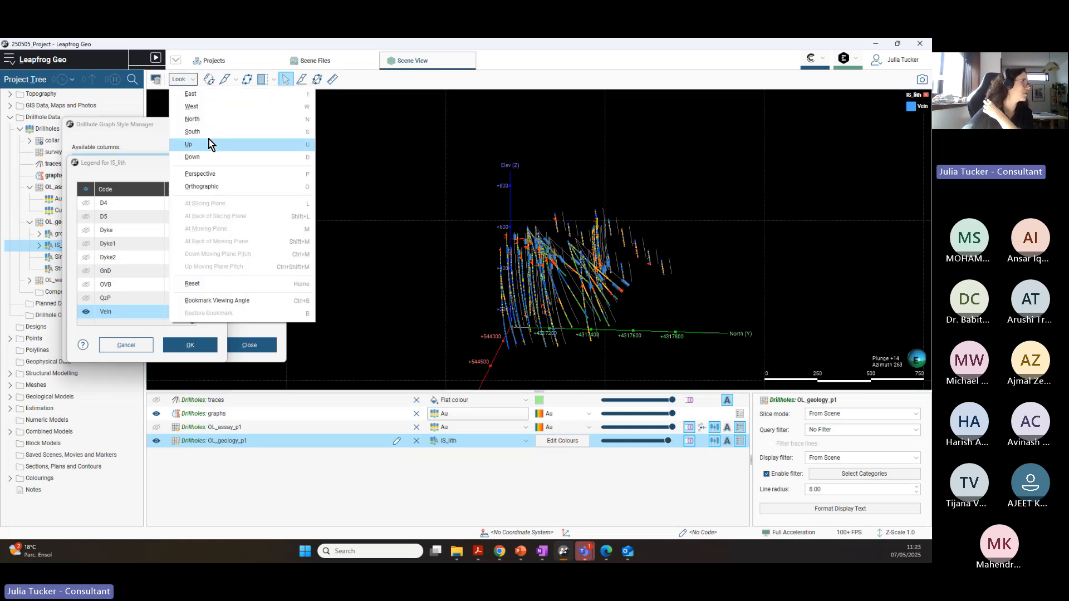
pyautogui.click(232, 158)
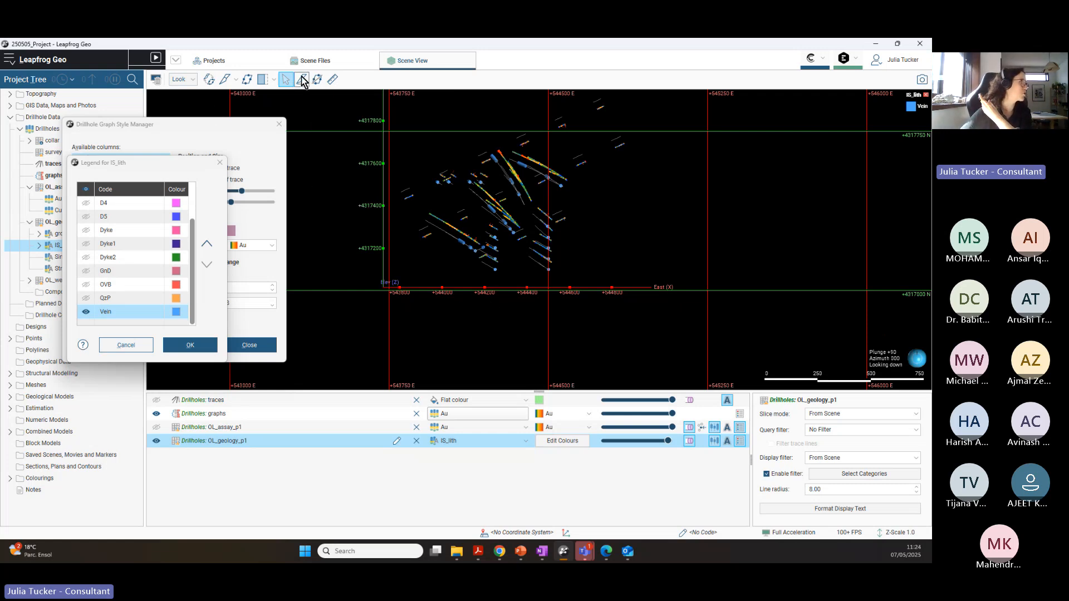
pyautogui.click(192, 79)
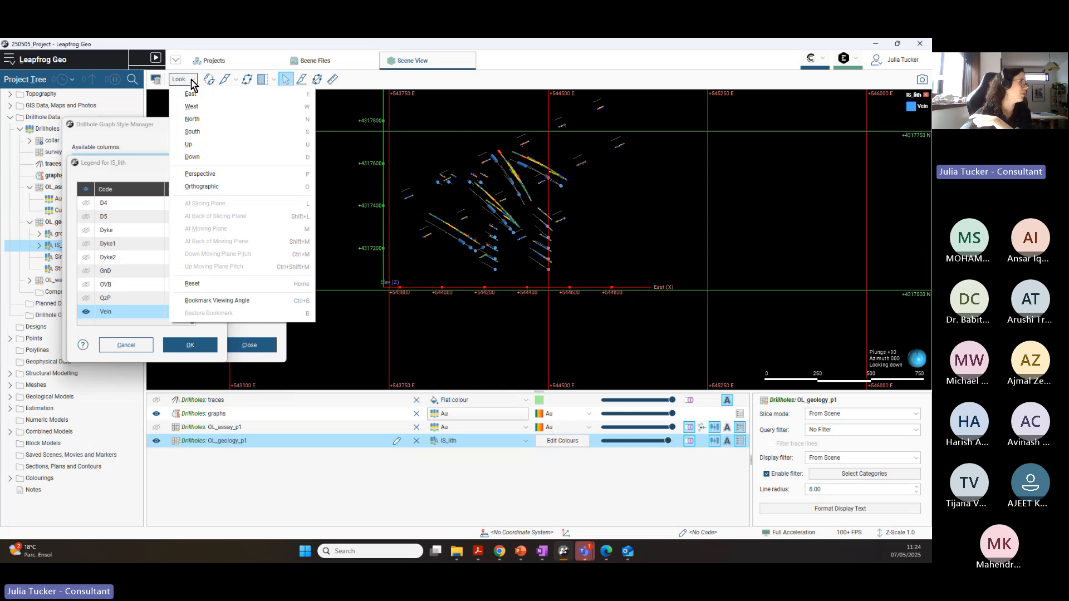
pyautogui.click(205, 158)
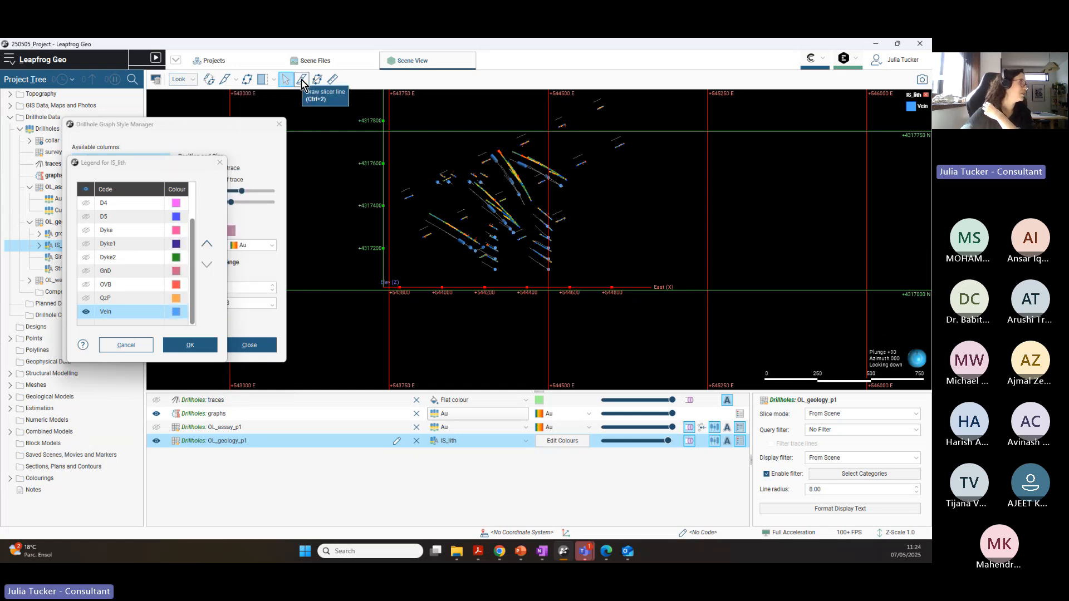
pyautogui.click(302, 81)
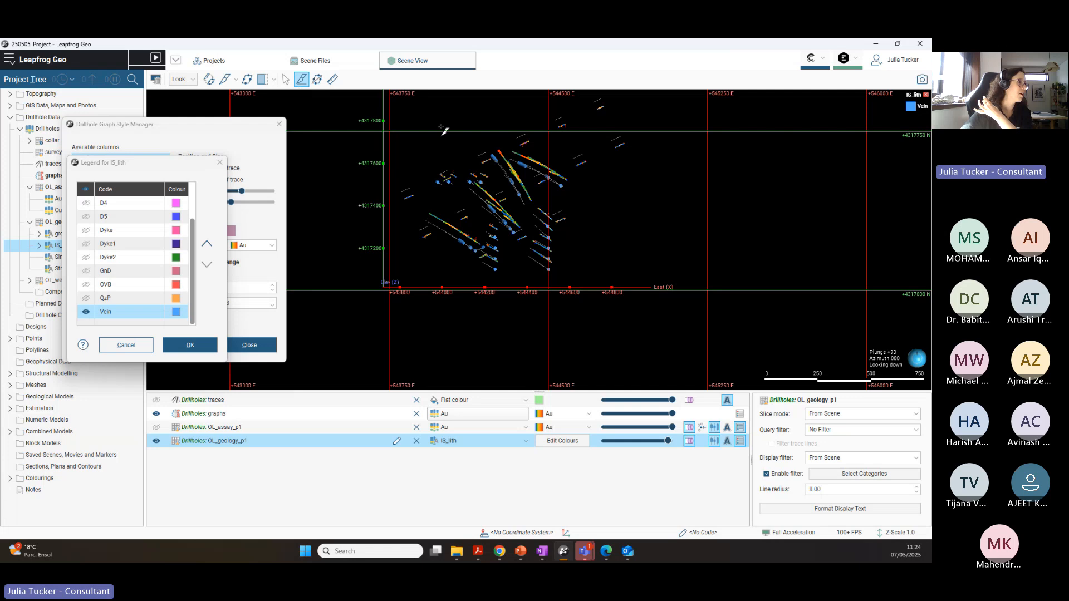
pyautogui.moveTo(411, 98)
pyautogui.mouseDown()
pyautogui.moveTo(599, 280)
pyautogui.moveTo(539, 240)
pyautogui.moveTo(719, 185)
pyautogui.moveTo(745, 190)
pyautogui.mouseUp()
# Step: Examine the sliced section, comparing the Vein intervals with the high Au graph peaks
pyautogui.moveTo(597, 311); pyautogui.dragTo(549, 256)
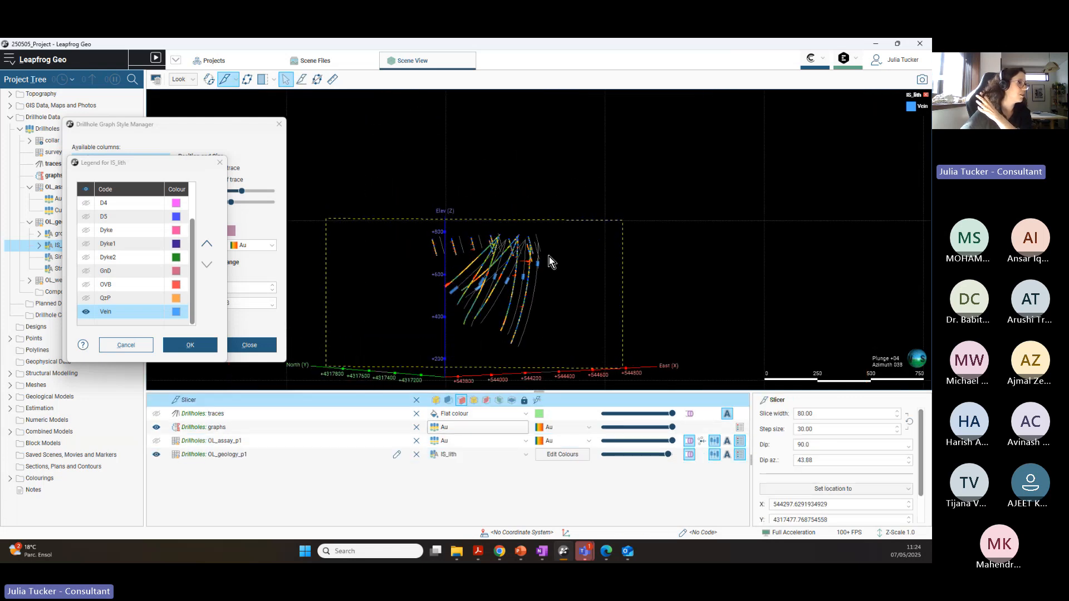
pyautogui.scroll(8, 512, 294)
pyautogui.moveTo(532, 344); pyautogui.dragTo(667, 225, button='middle')
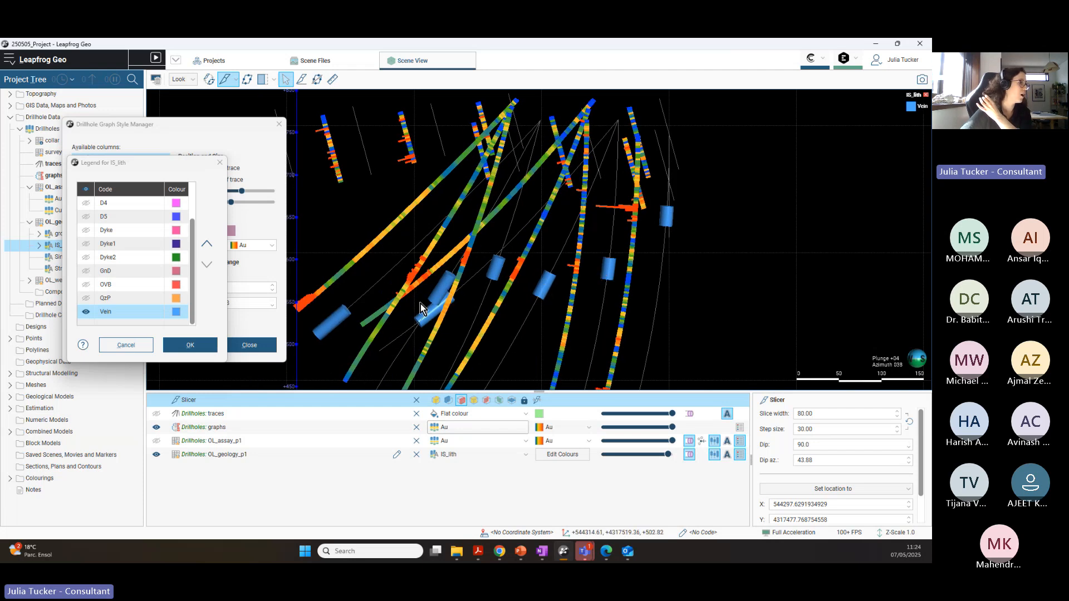
pyautogui.scroll(-4, 478, 279)
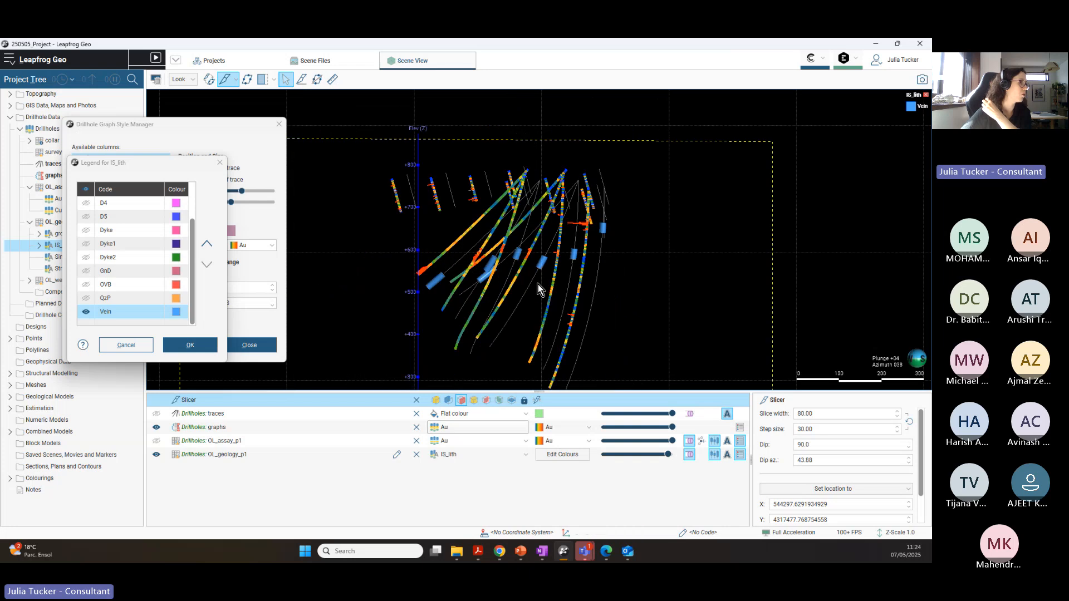
pyautogui.moveTo(667, 298); pyautogui.dragTo(597, 320)
pyautogui.moveTo(648, 281); pyautogui.dragTo(710, 236)
pyautogui.moveTo(652, 315); pyautogui.dragTo(595, 236)
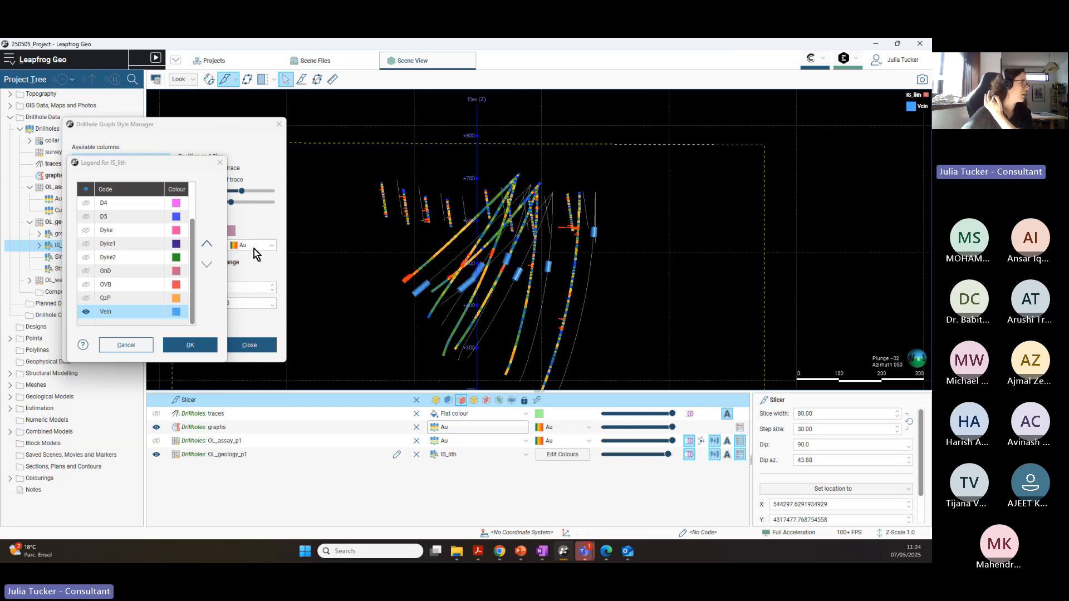
# Step: Discard the IS_lith legend changes, close the graph style manager and remove the slicer from the scene
pyautogui.click(221, 163)
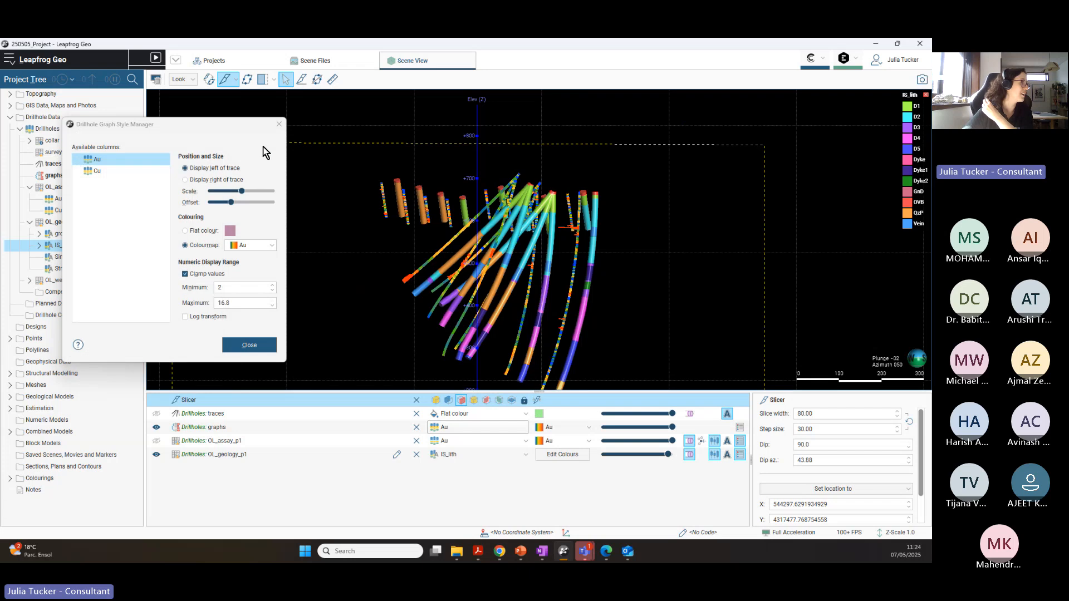
pyautogui.moveTo(191, 131); pyautogui.dragTo(266, 144)
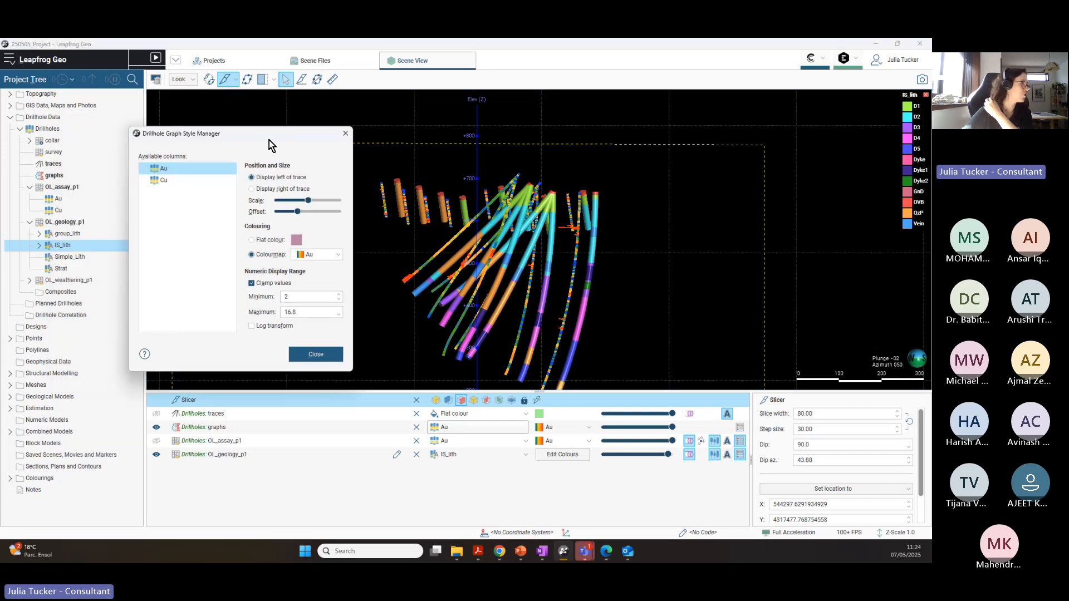
pyautogui.click(346, 134)
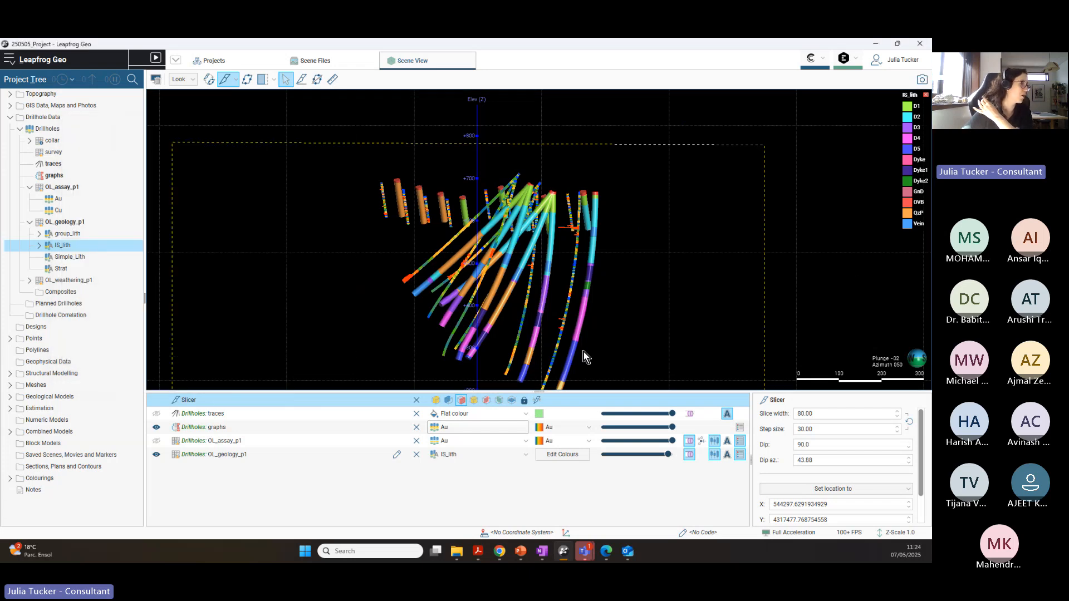
pyautogui.click(417, 400)
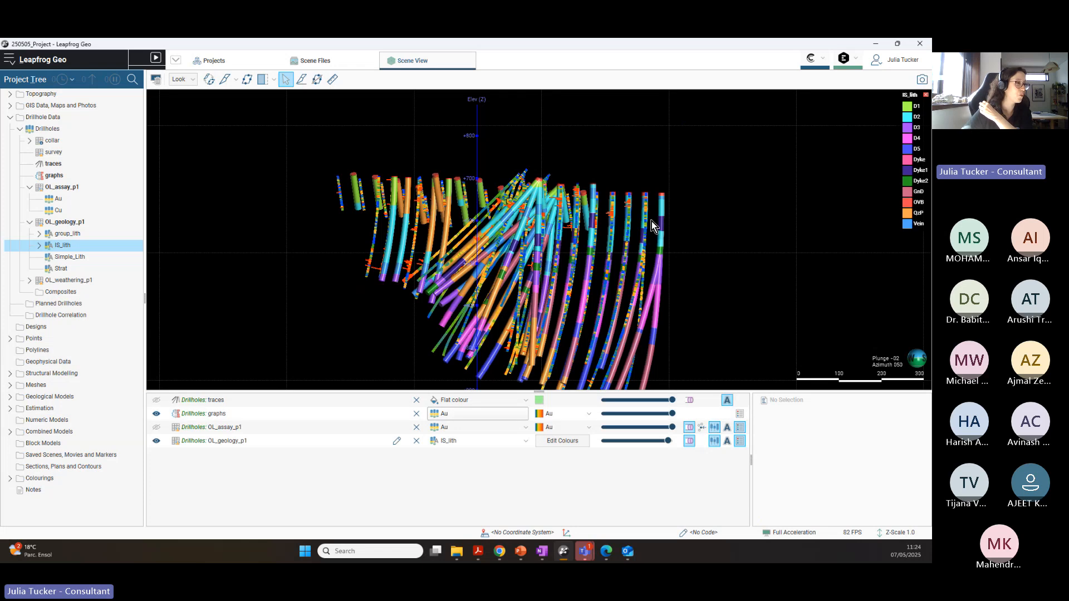
# Step: Show OL_assay_p1 coloured by Au, hide the graphs and OL_geology_p1, and enlarge the scene area to view the drillholes
pyautogui.moveTo(653, 225); pyautogui.dragTo(631, 274)
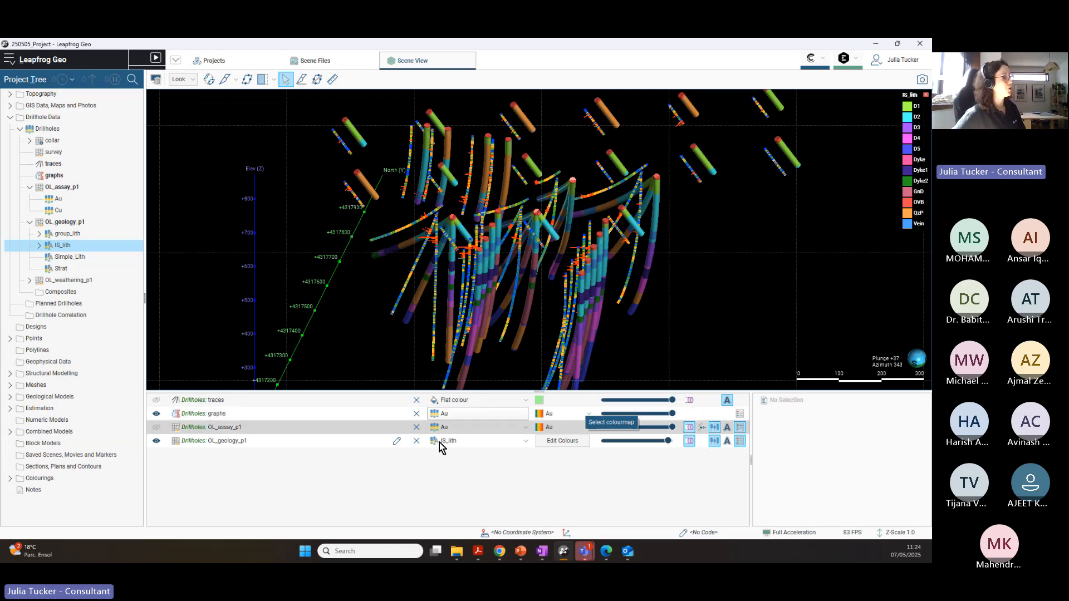
pyautogui.click(157, 428)
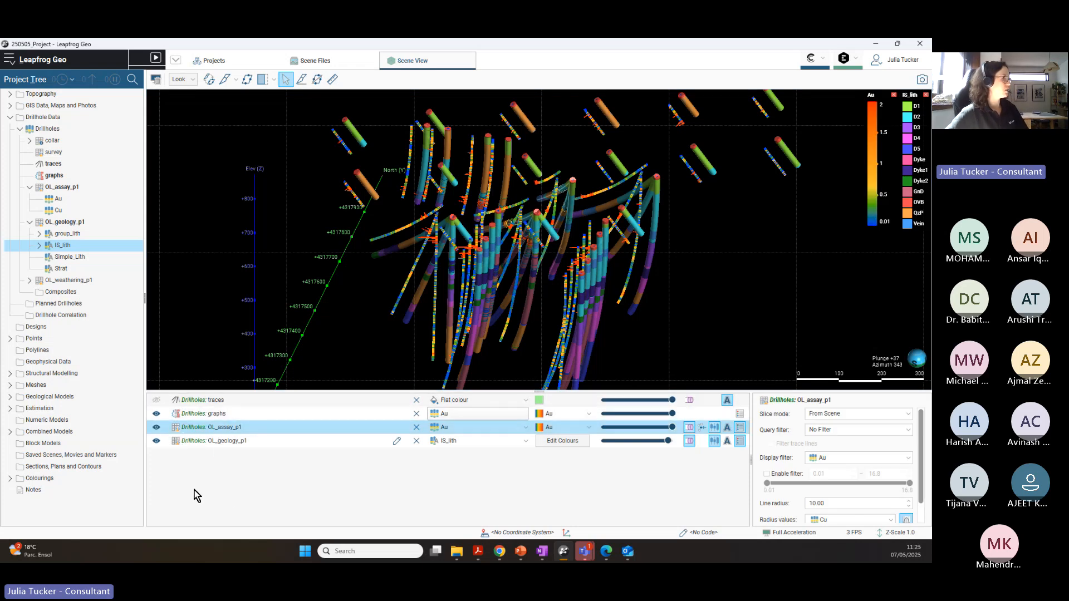
pyautogui.click(156, 413)
pyautogui.click(152, 444)
pyautogui.click(158, 441)
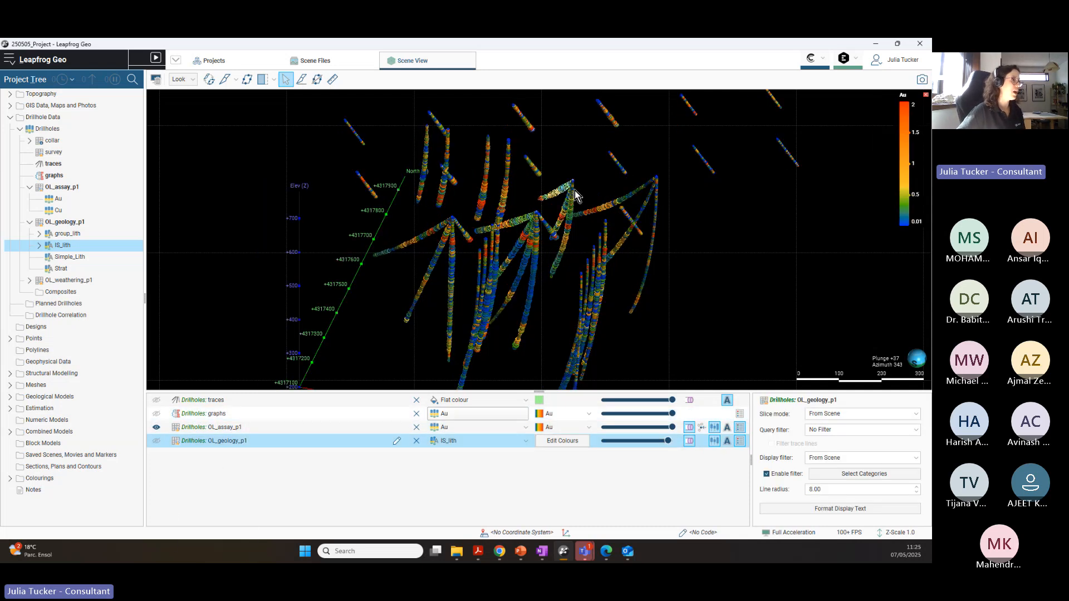
pyautogui.moveTo(574, 190); pyautogui.dragTo(451, 273)
pyautogui.moveTo(456, 234); pyautogui.dragTo(572, 240)
pyautogui.moveTo(545, 391); pyautogui.dragTo(546, 402)
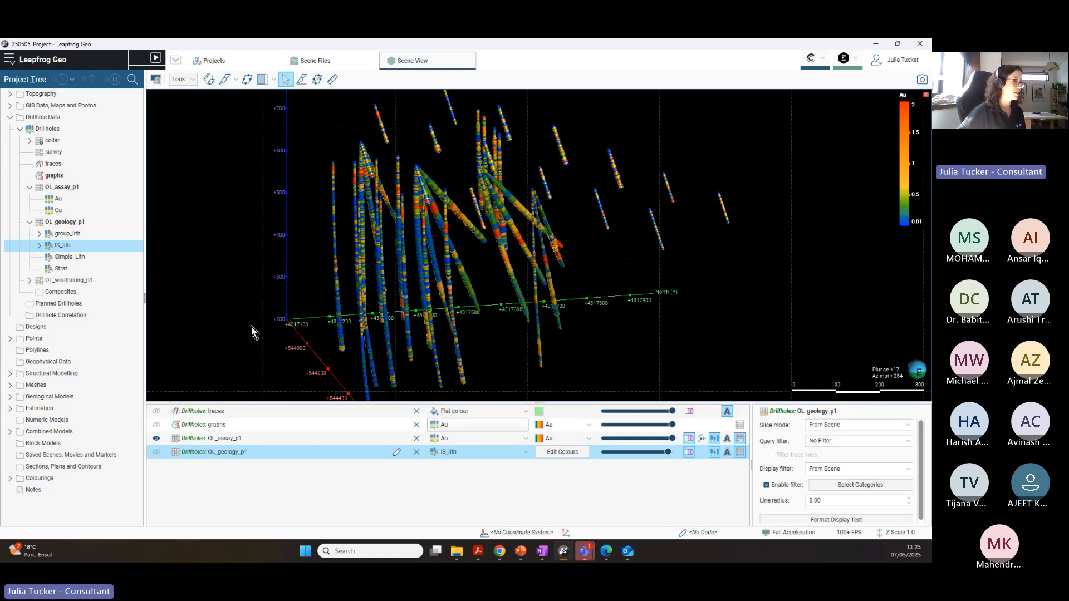
# Step: Open the OL_assay_p1 Au colourmap for editing and review its histogram and curve alongside the drillholes
pyautogui.click(587, 439)
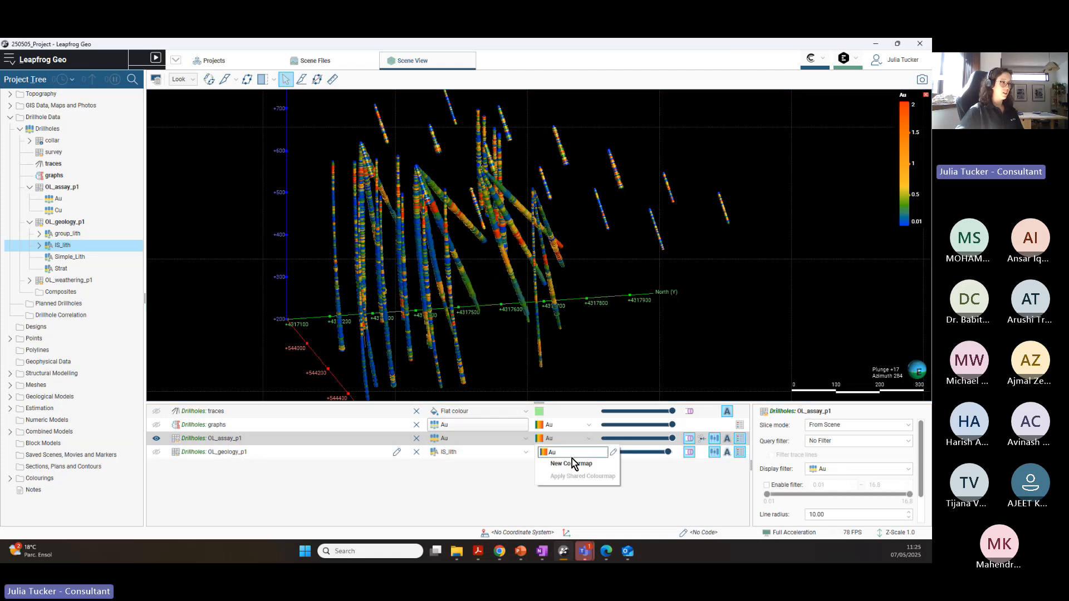
pyautogui.click(614, 454)
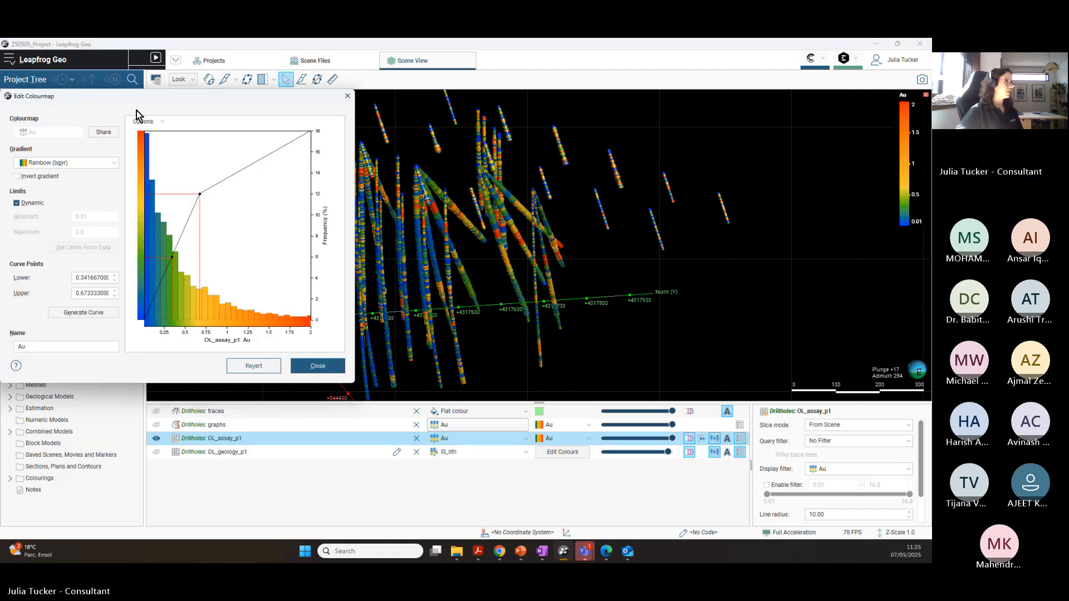
pyautogui.moveTo(170, 102); pyautogui.dragTo(241, 126)
pyautogui.moveTo(502, 204); pyautogui.dragTo(505, 208)
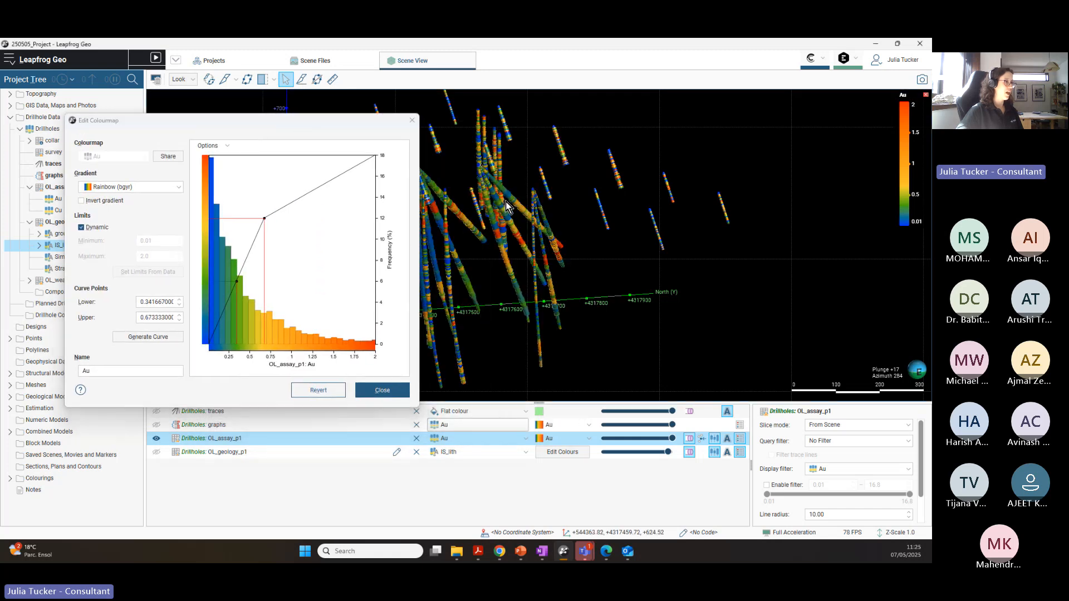
pyautogui.moveTo(505, 208); pyautogui.dragTo(703, 278, button='middle')
pyautogui.moveTo(703, 278); pyautogui.dragTo(724, 282)
pyautogui.scroll(-5, 725, 276)
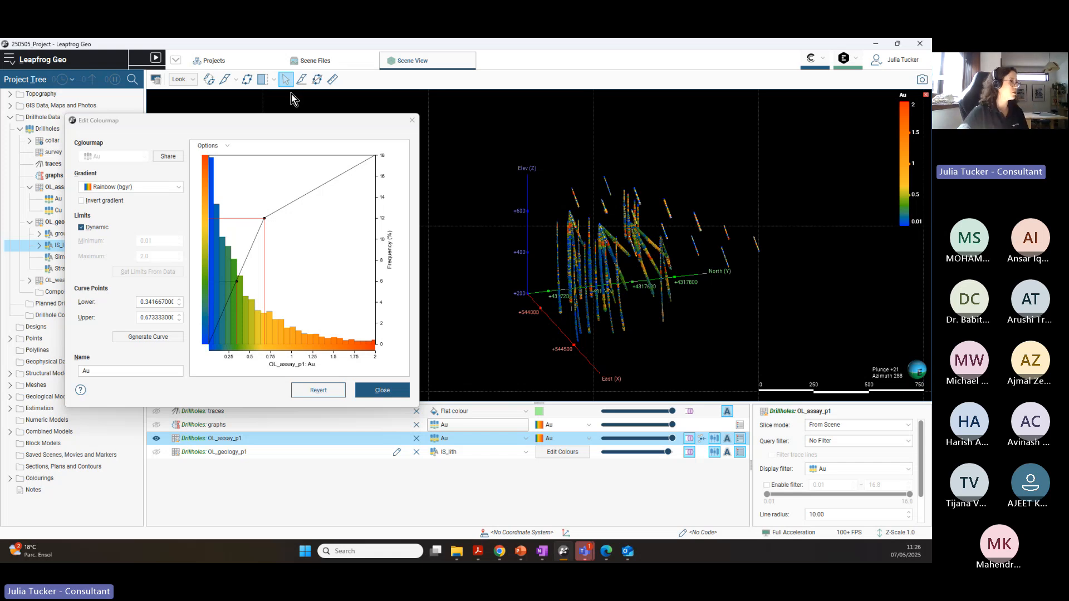
pyautogui.moveTo(259, 121); pyautogui.dragTo(434, 121)
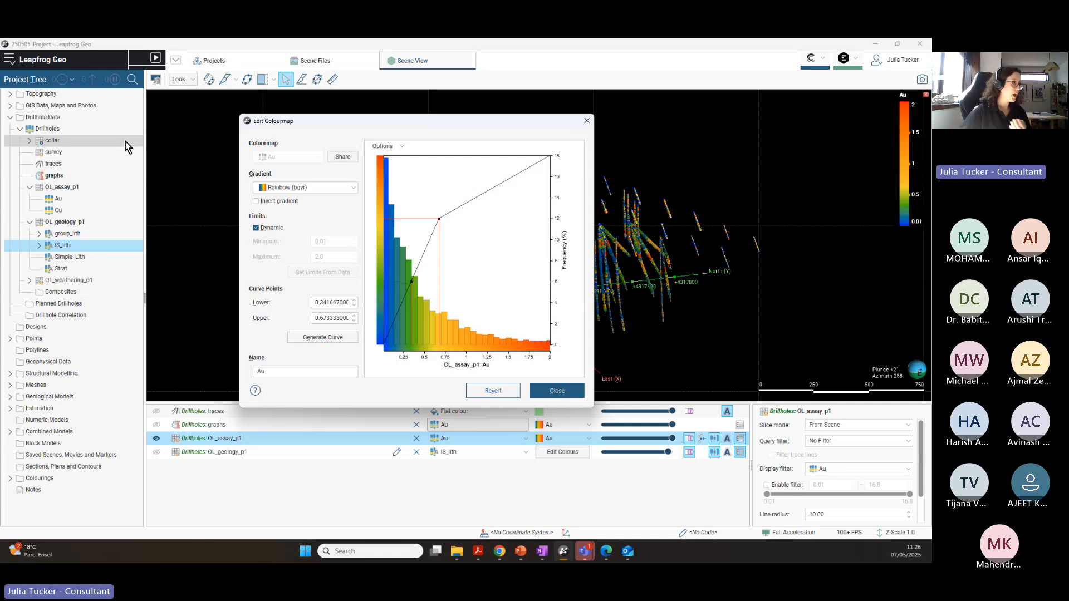
# Step: Open the OL_assay_p1 table's error review, examine the invalid value handling rules for Au, and return to the scene
pyautogui.moveTo(428, 125); pyautogui.dragTo(298, 132)
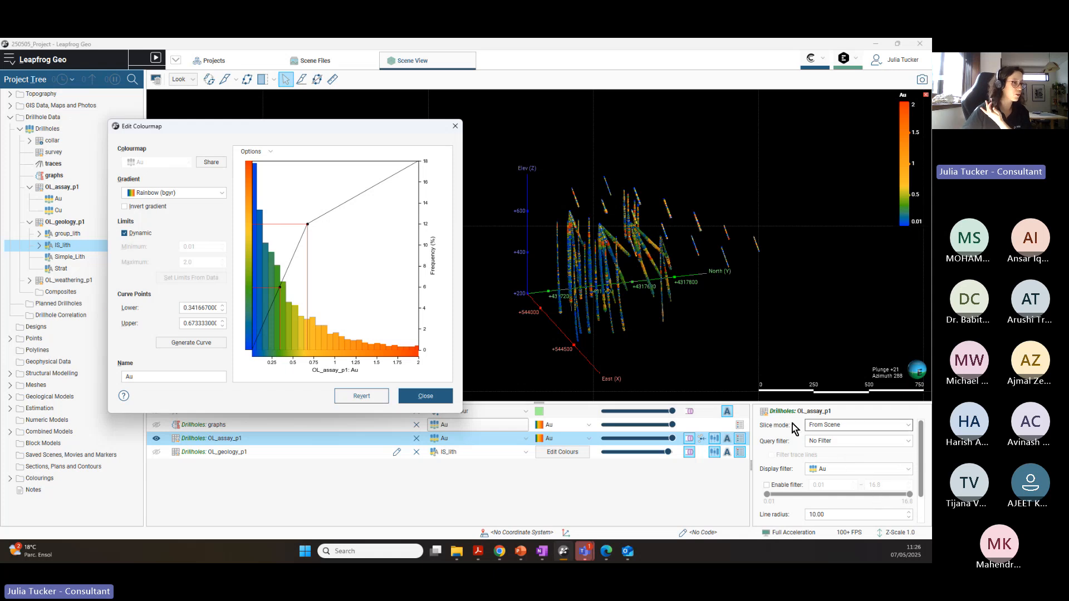
pyautogui.moveTo(796, 404); pyautogui.dragTo(802, 289)
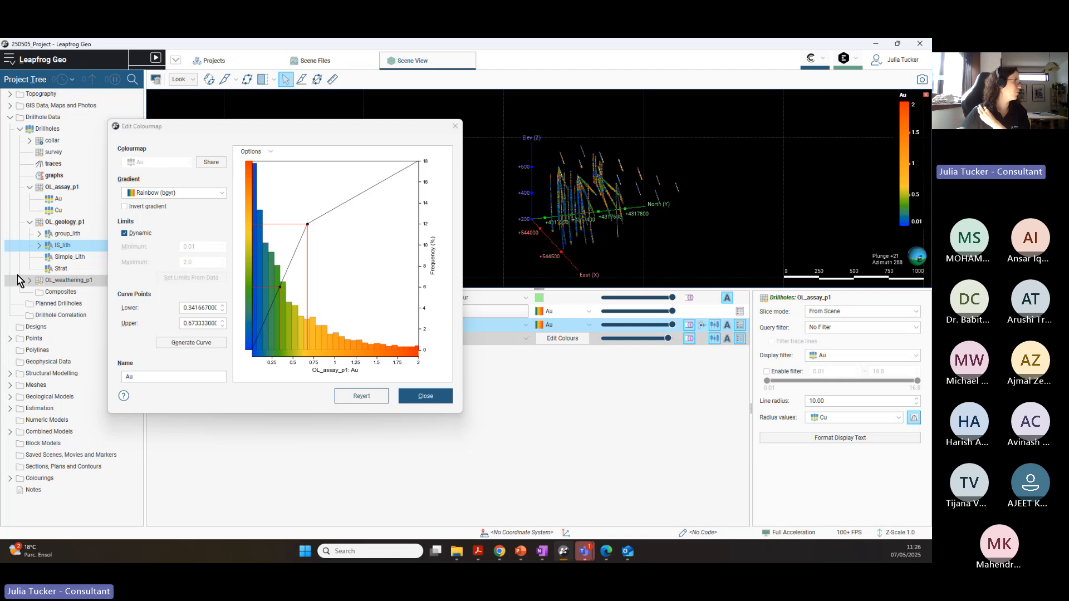
pyautogui.rightClick(61, 202)
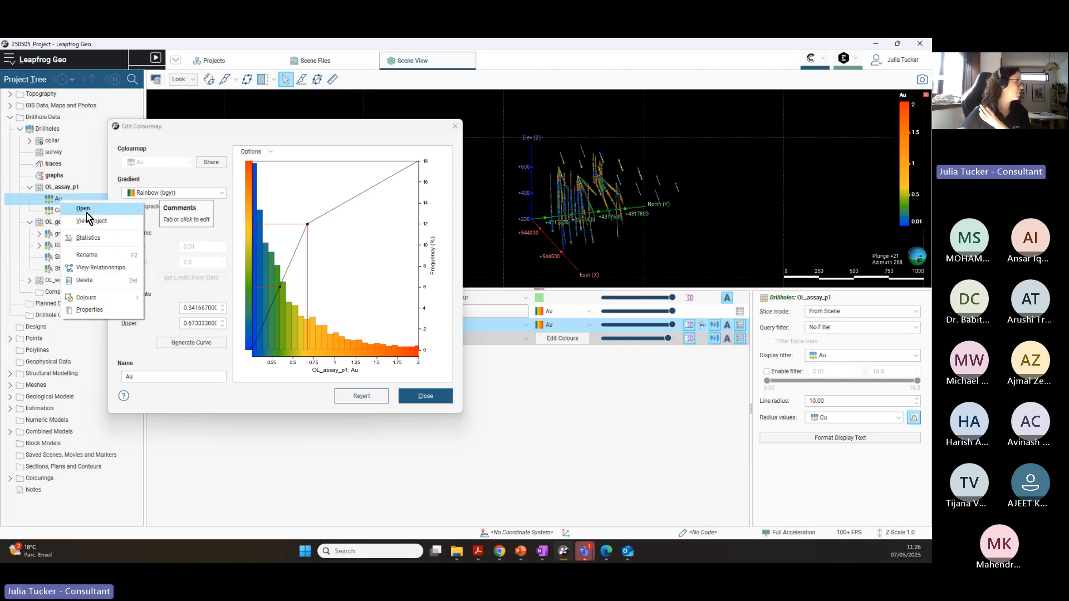
pyautogui.click(56, 206)
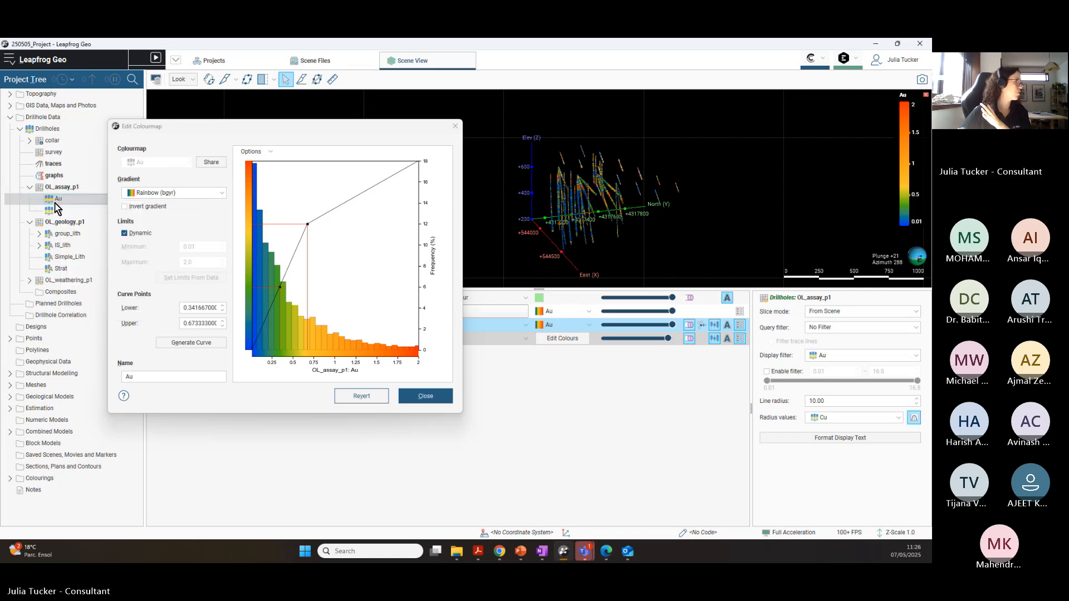
pyautogui.rightClick(67, 189)
pyautogui.click(96, 207)
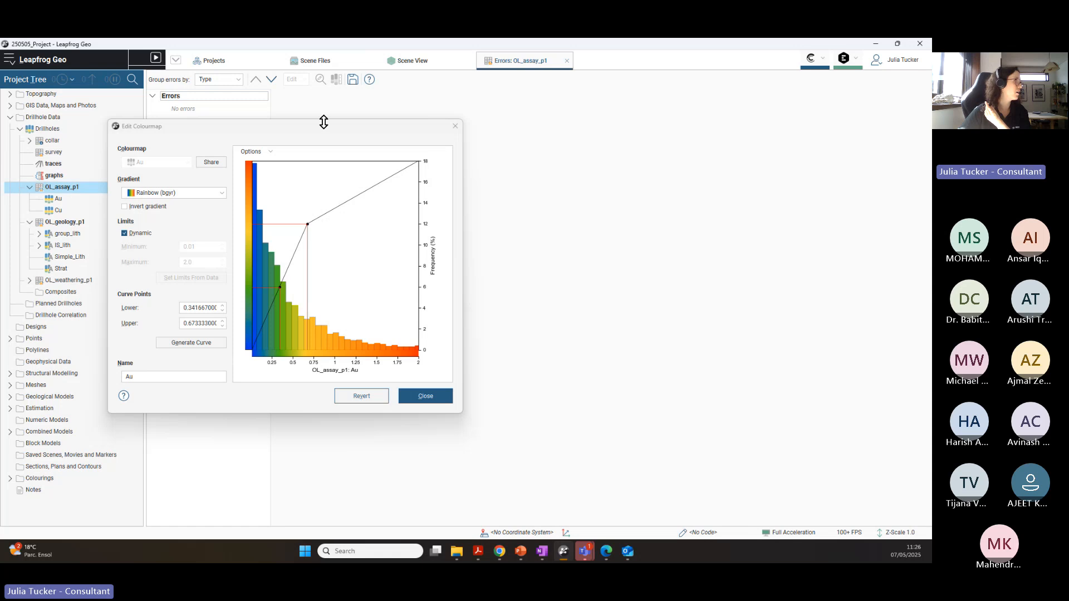
pyautogui.moveTo(324, 124); pyautogui.dragTo(385, 343)
pyautogui.click(186, 188)
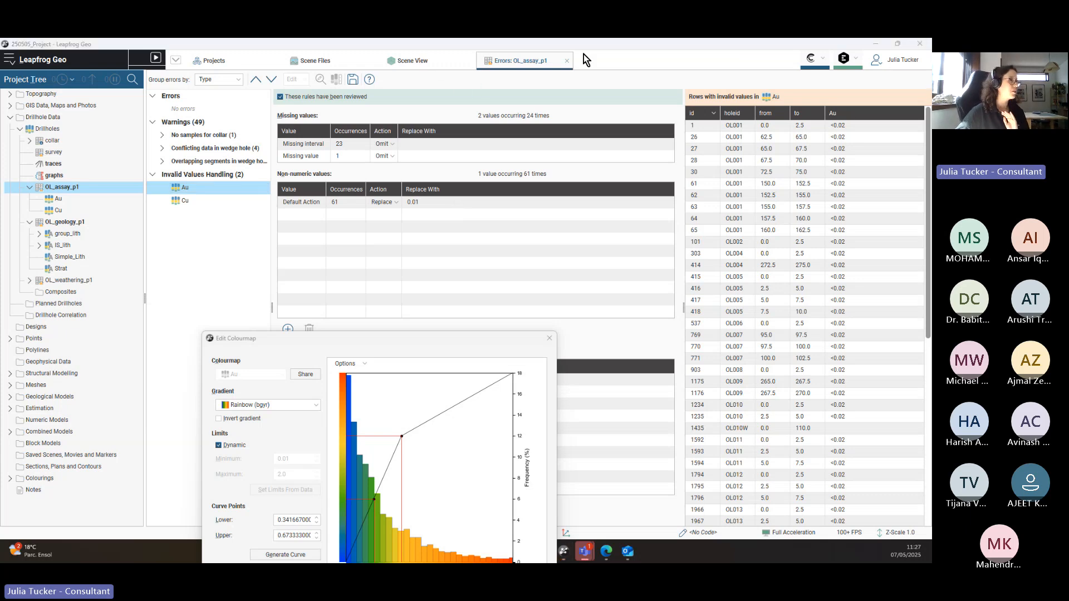
pyautogui.click(568, 63)
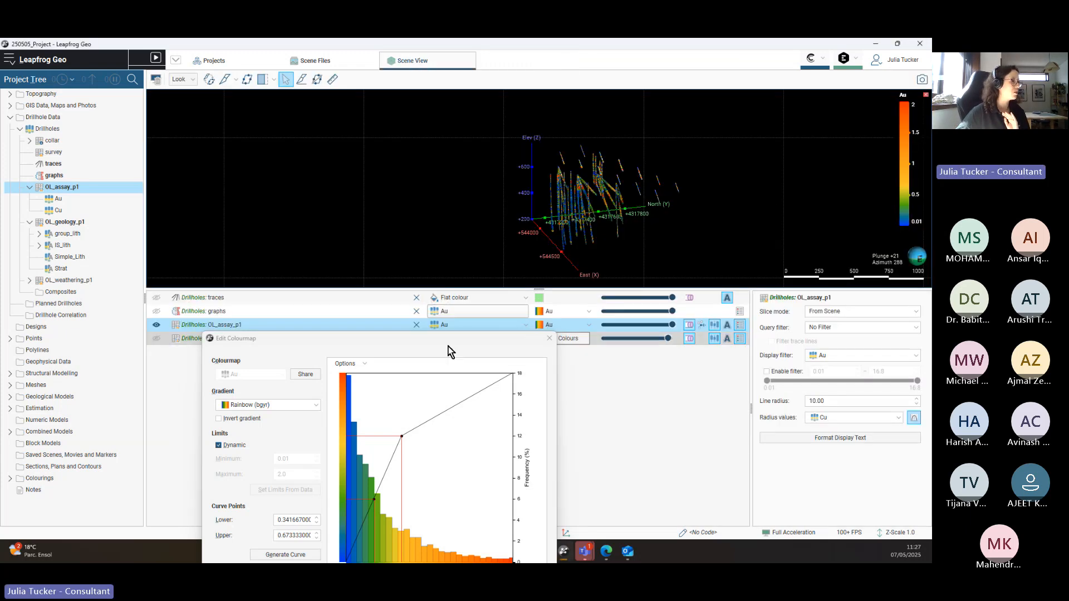
# Step: Turn off dynamic limits for the Au colourmap and set its limits from the data, 0.01 to 16.8
pyautogui.moveTo(441, 344); pyautogui.dragTo(306, 97)
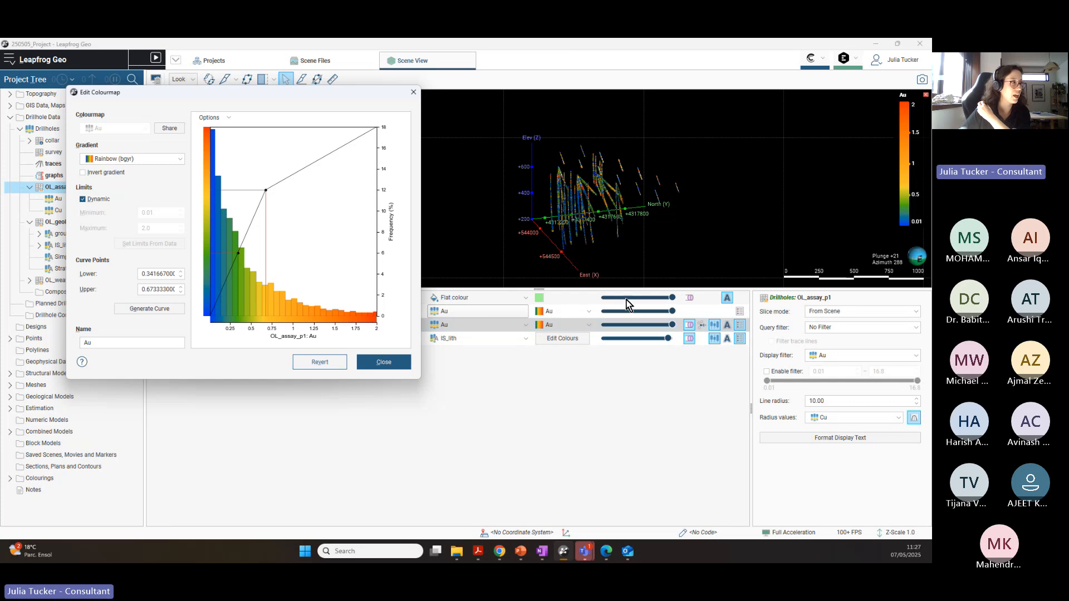
pyautogui.moveTo(276, 102); pyautogui.dragTo(290, 122)
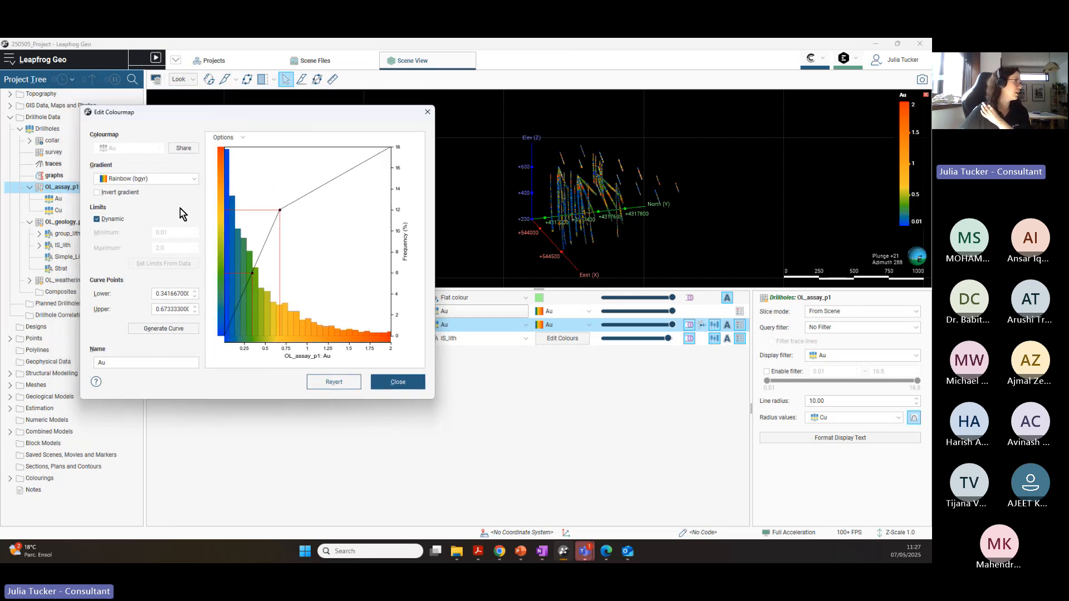
pyautogui.moveTo(322, 119); pyautogui.dragTo(311, 121)
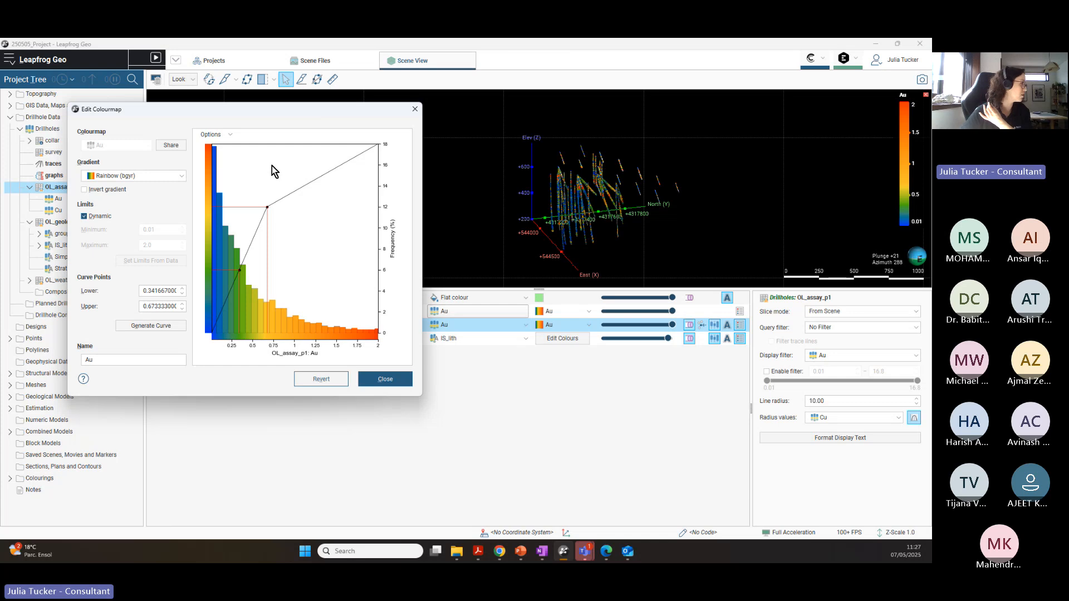
pyautogui.click(84, 217)
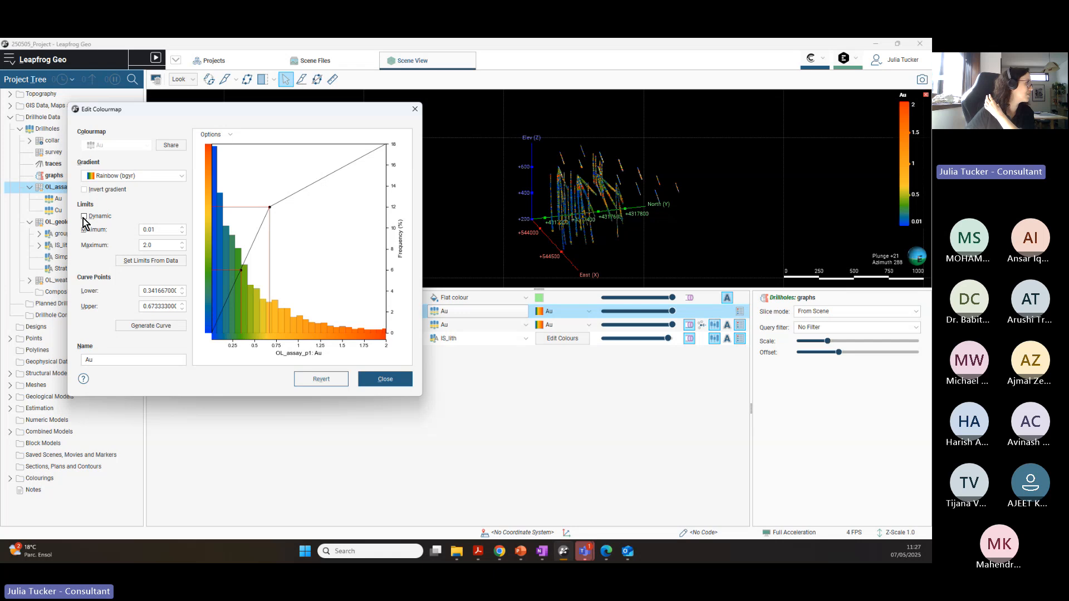
pyautogui.click(156, 262)
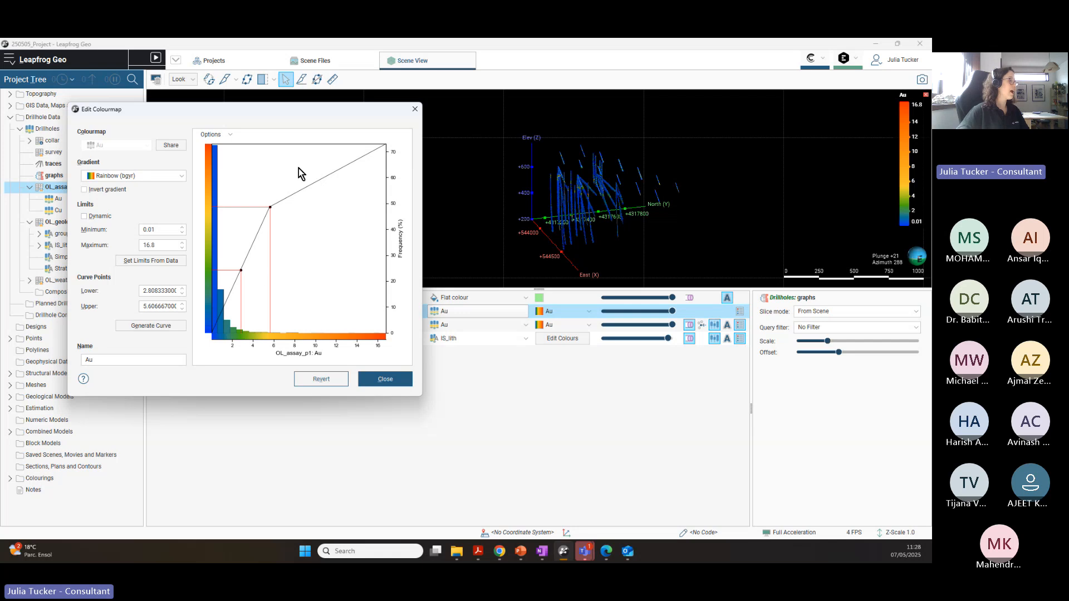
# Step: Preview the Au histogram as a histogram of the log and as a cumulative curve, and restore the plain histogram
pyautogui.click(228, 135)
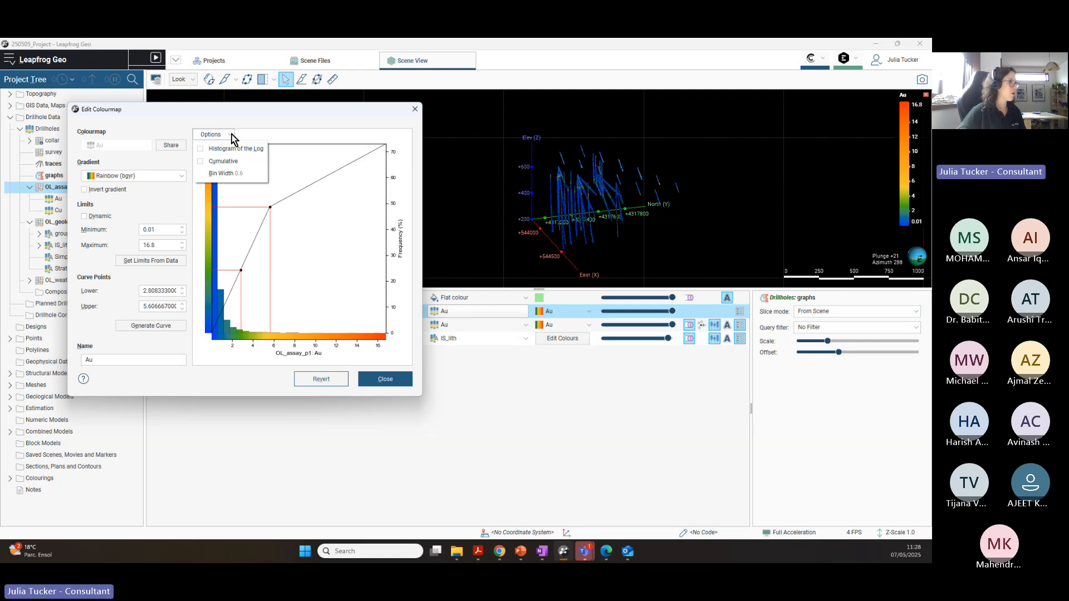
pyautogui.click(200, 150)
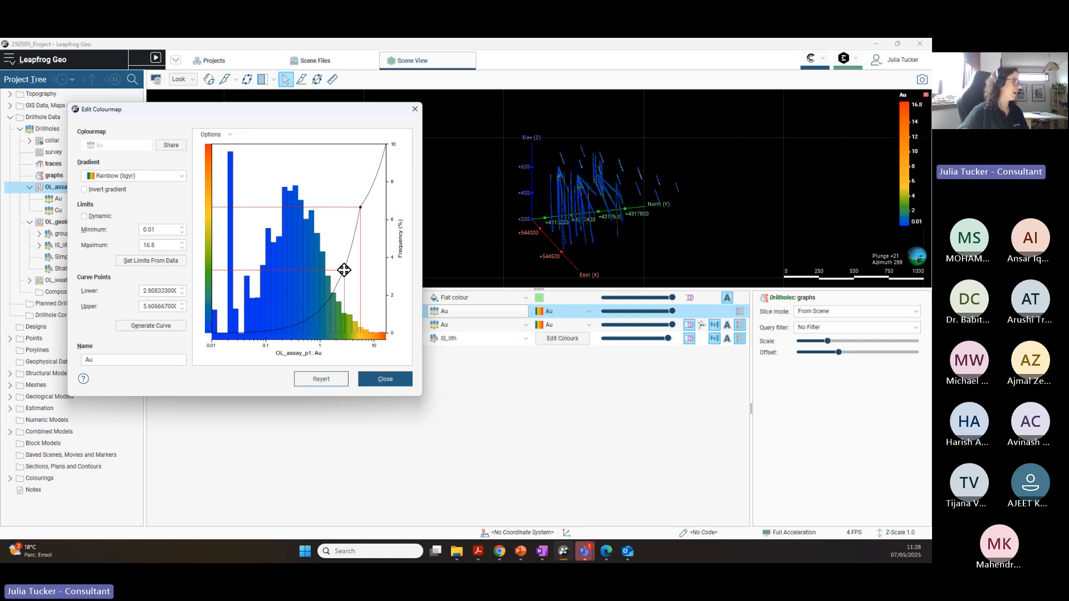
pyautogui.click(230, 135)
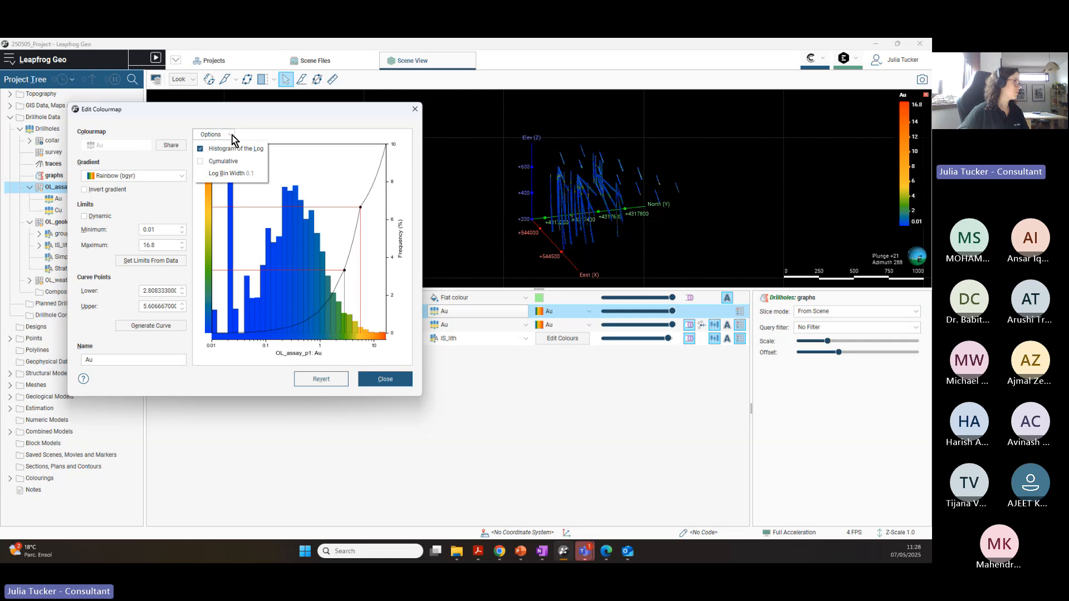
pyautogui.click(207, 162)
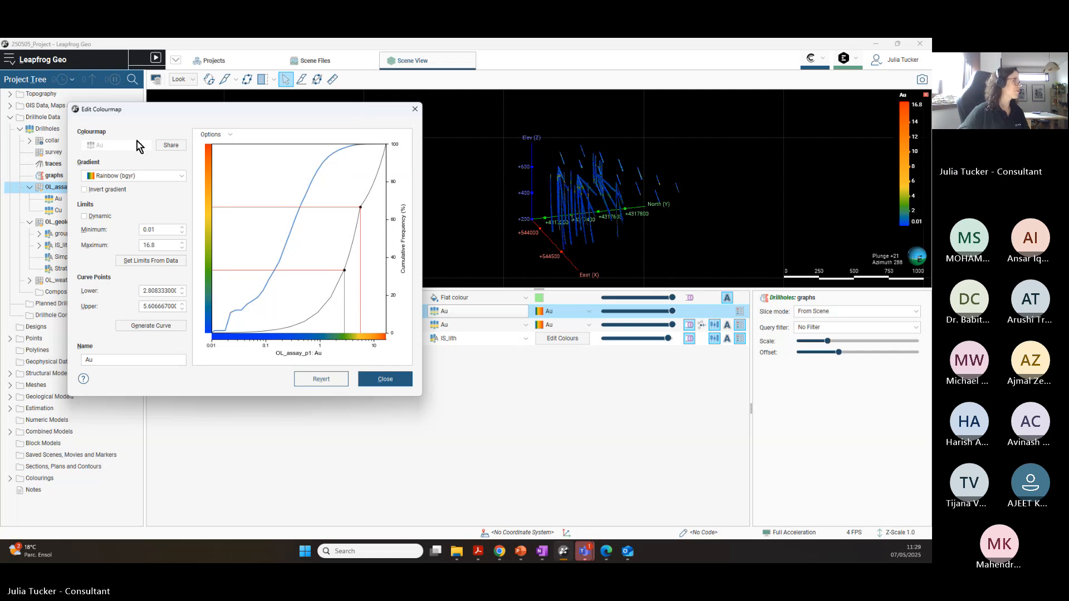
pyautogui.click(227, 136)
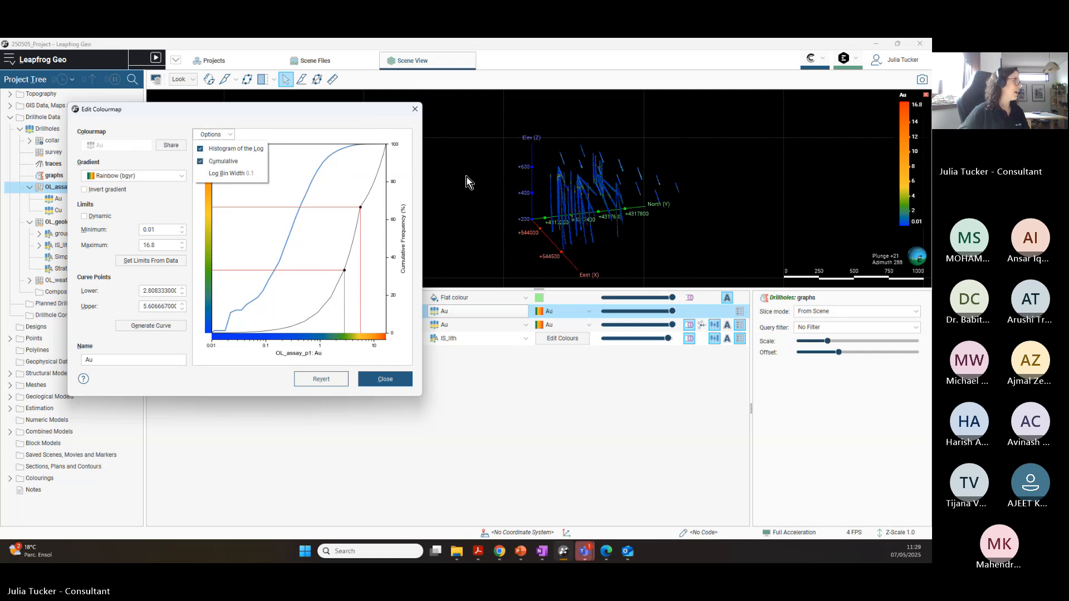
pyautogui.click(209, 161)
pyautogui.click(215, 137)
pyautogui.click(201, 148)
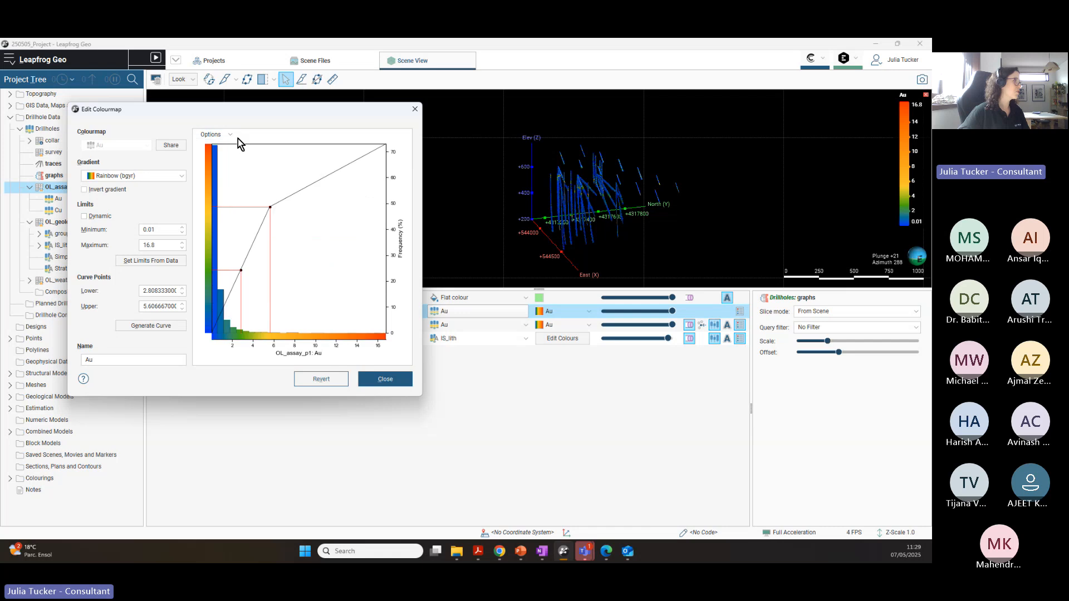
# Step: Check the histogram's bin width setting, switching it to manual and back to Automatic
pyautogui.click(223, 135)
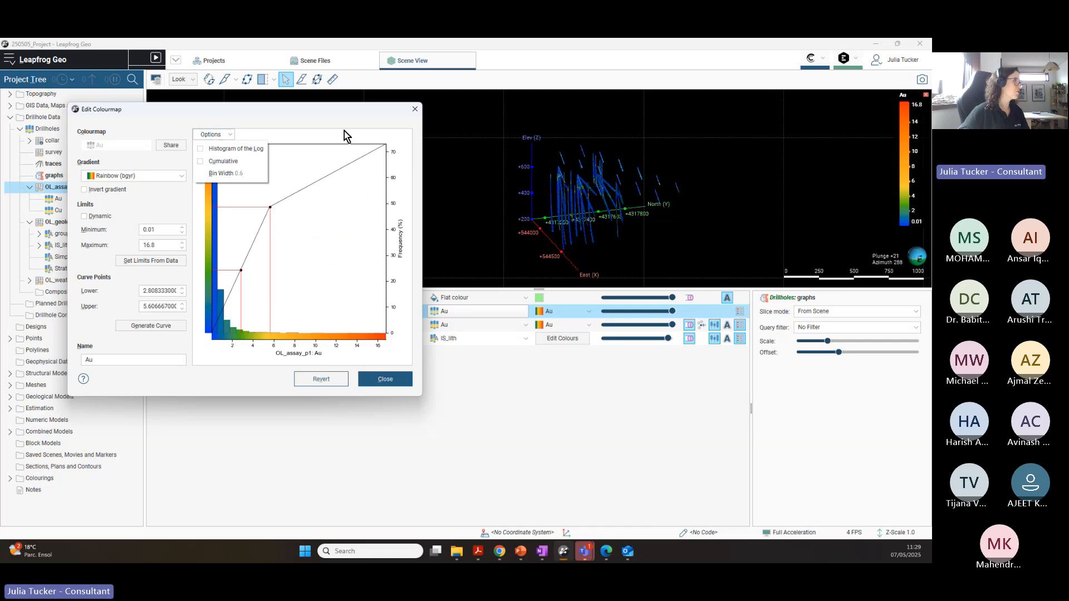
pyautogui.click(223, 176)
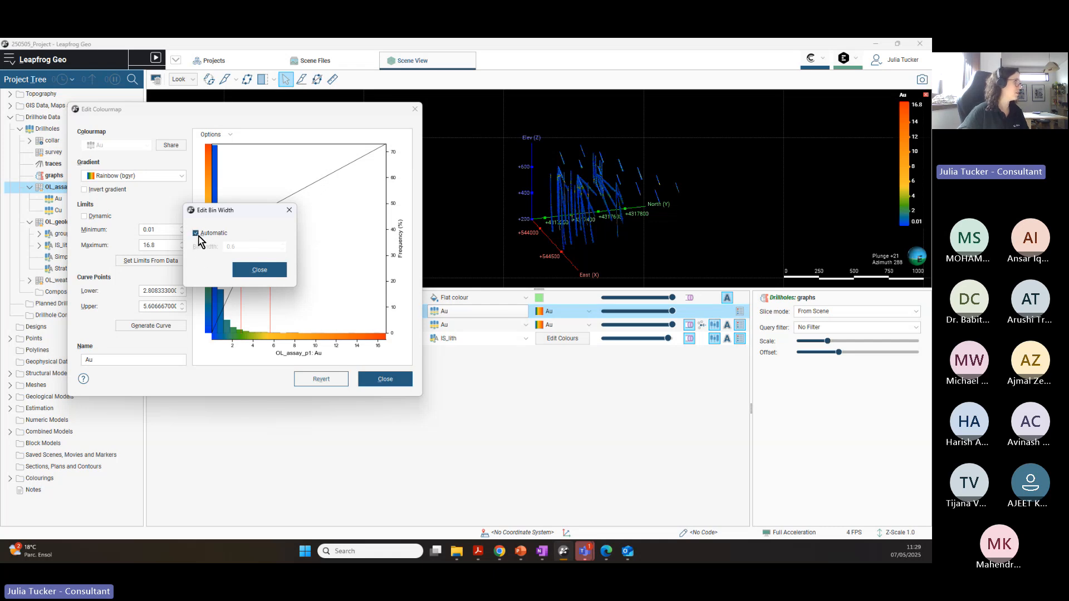
pyautogui.click(196, 233)
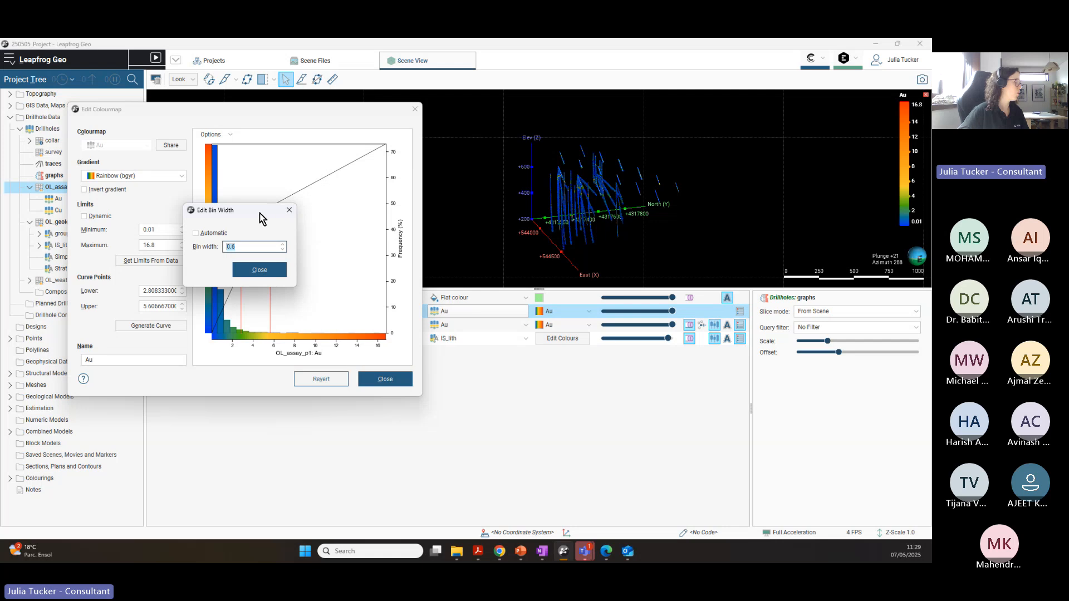
pyautogui.click(195, 233)
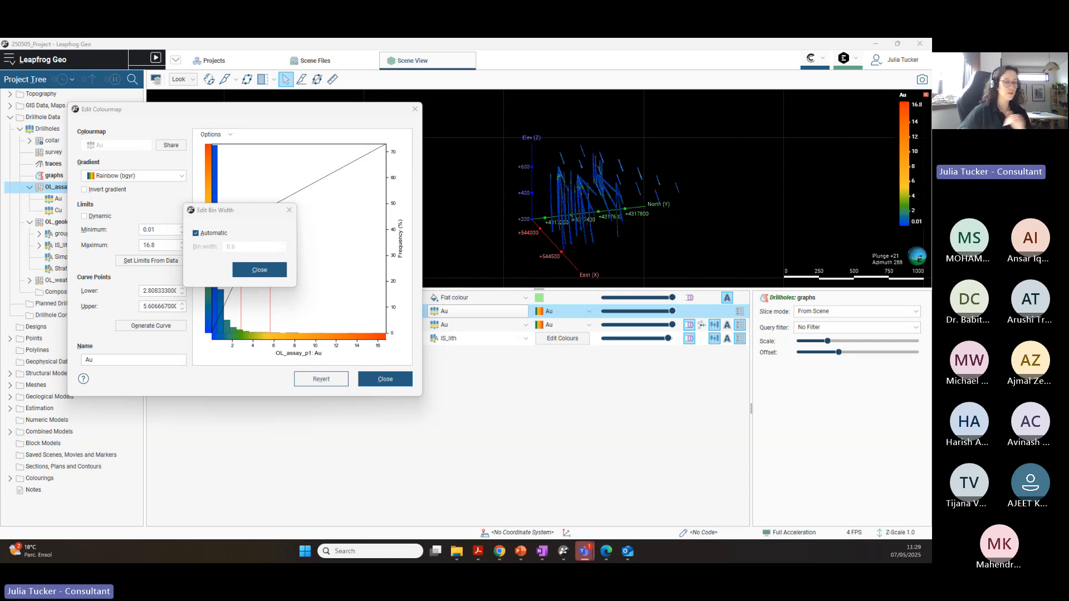
pyautogui.click(260, 270)
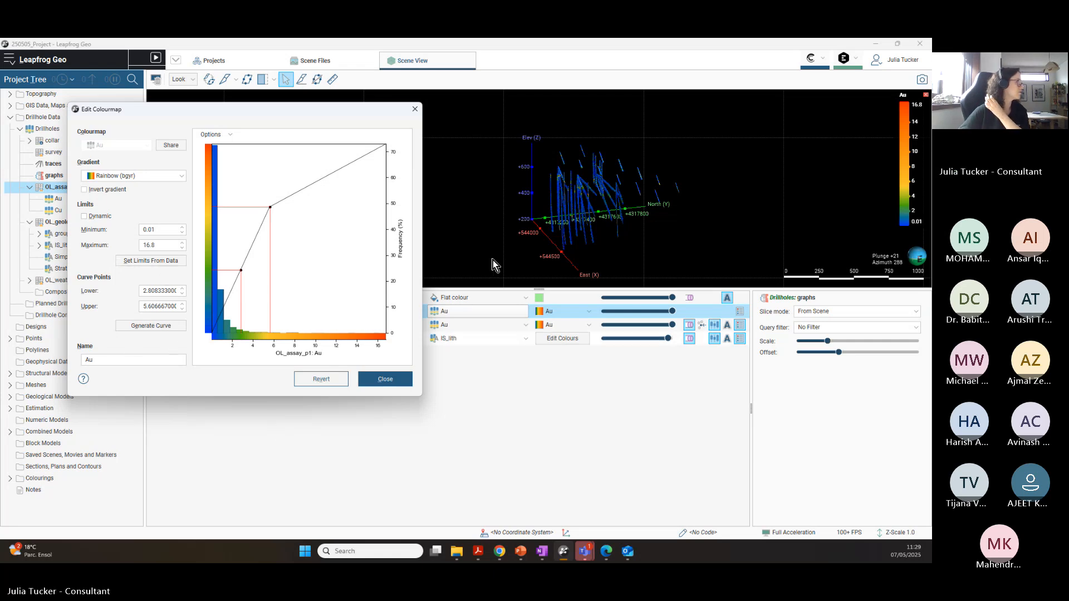
# Step: Revert the changes to the Au colourmap and close the colourmap editor
pyautogui.moveTo(273, 109); pyautogui.dragTo(333, 122)
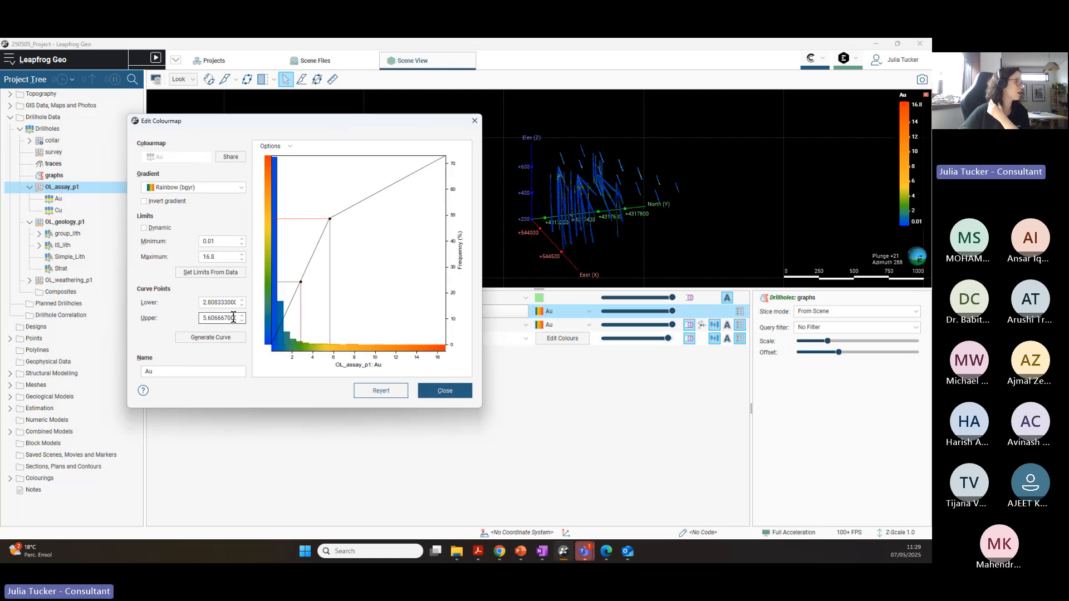
pyautogui.click(381, 391)
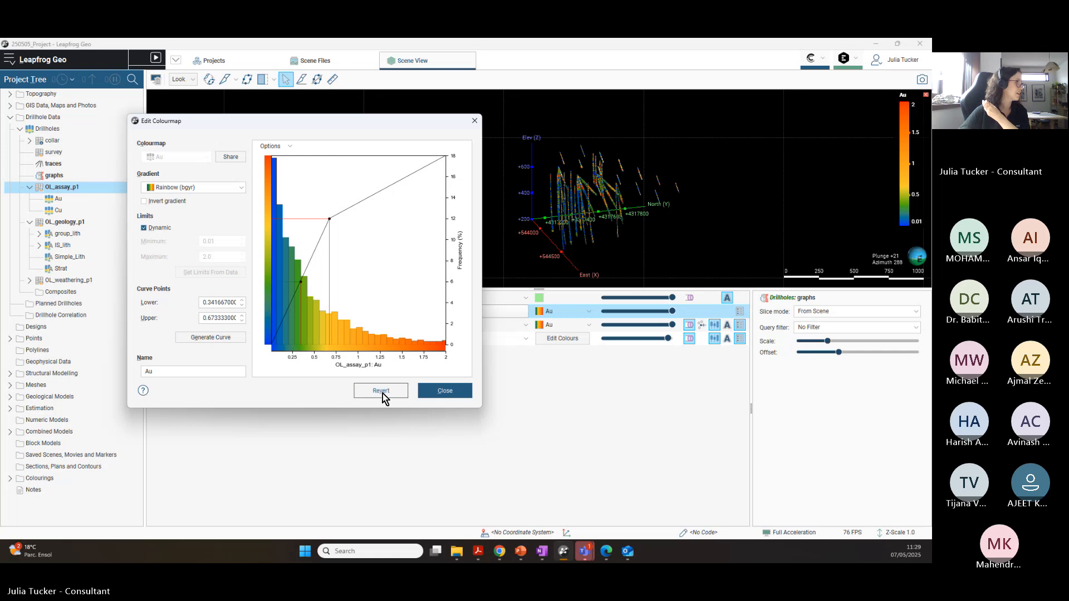
pyautogui.click(441, 391)
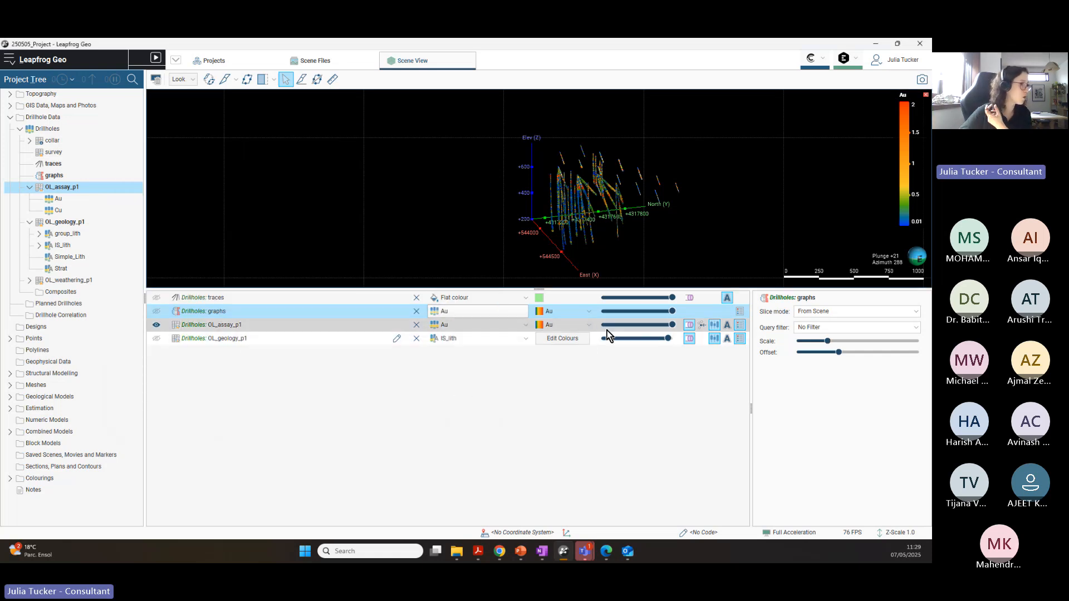
# Step: Create a new discrete colourmap for the Au values of OL_assay_p1
pyautogui.click(589, 326)
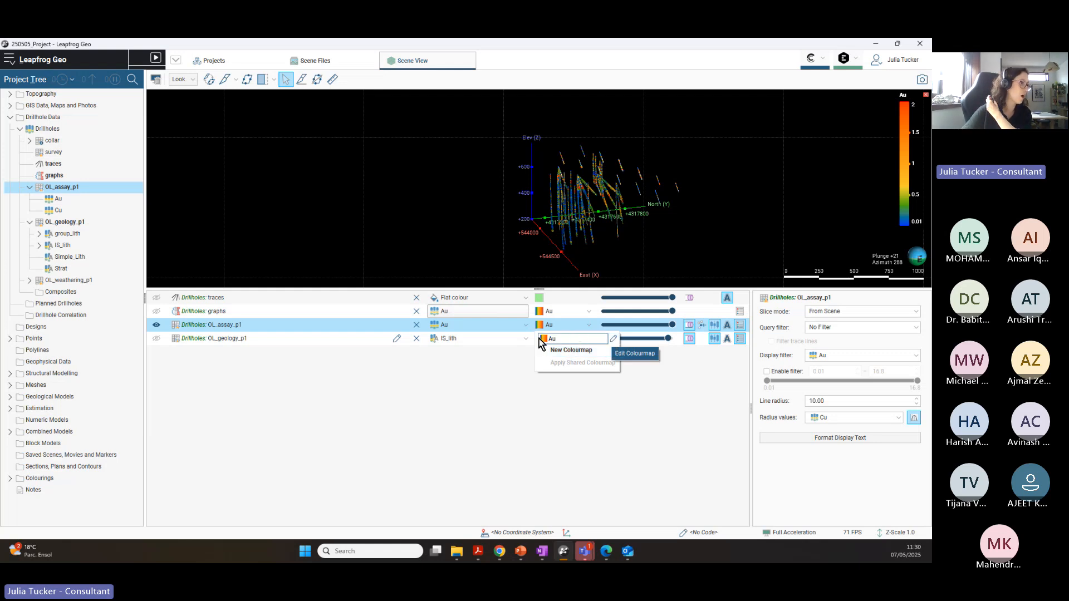
pyautogui.click(574, 352)
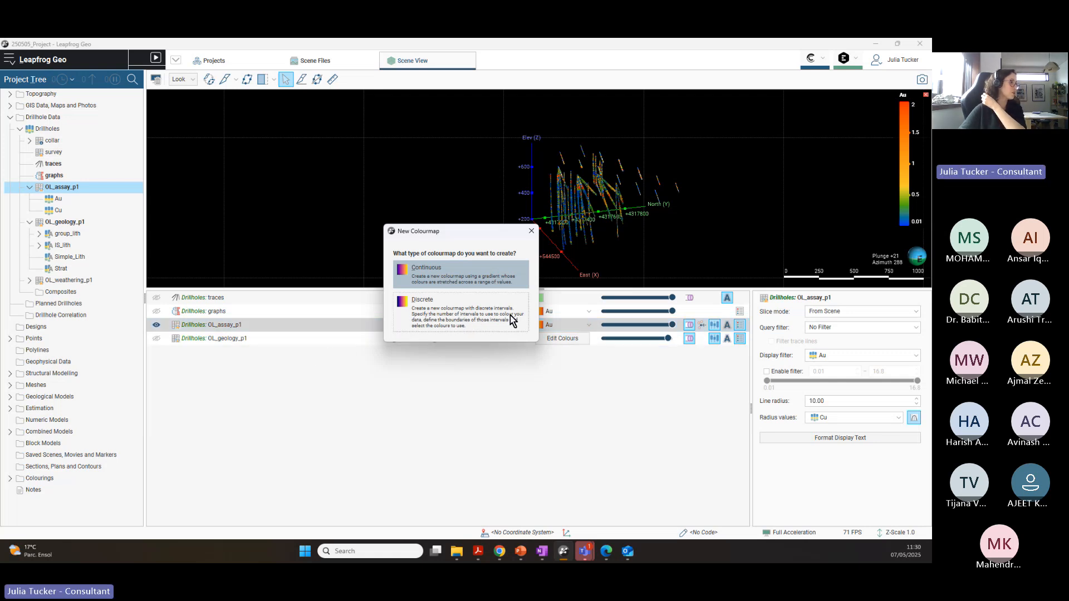
pyautogui.click(463, 312)
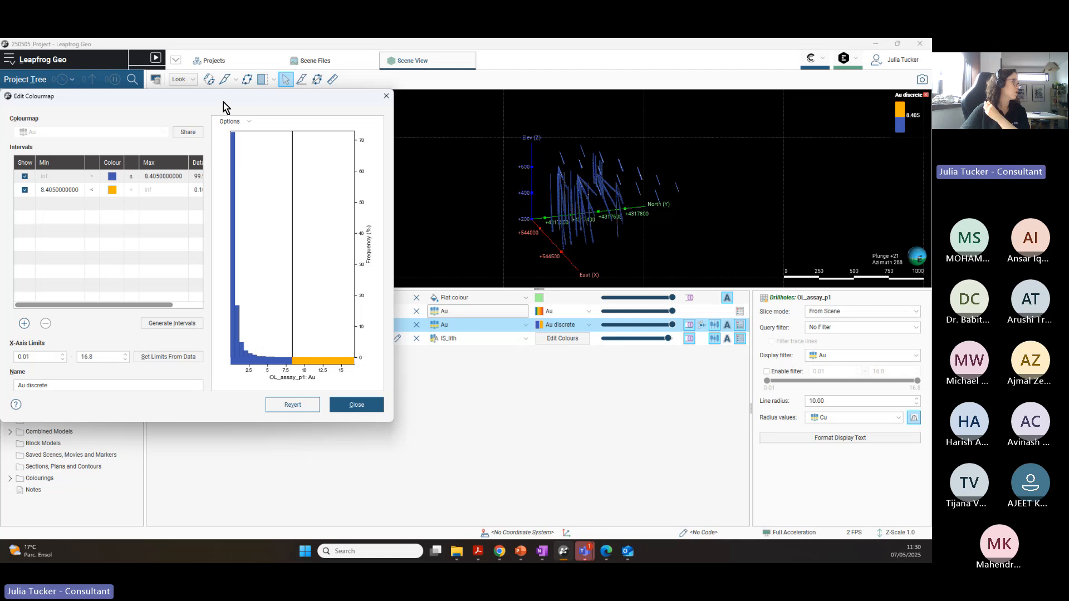
pyautogui.moveTo(223, 102); pyautogui.dragTo(424, 124)
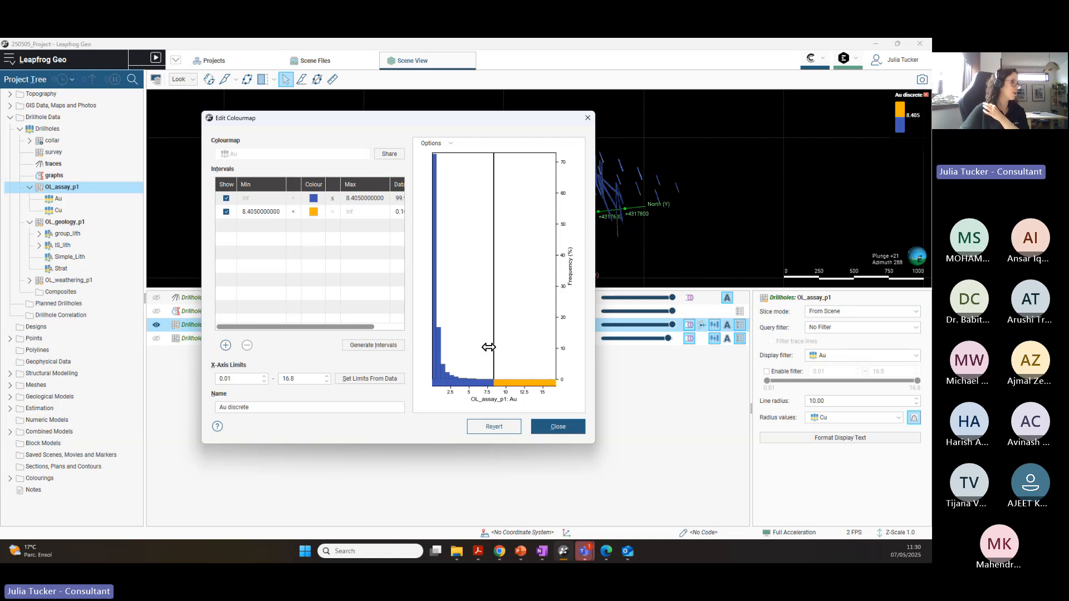
# Step: Move the boundary between the two discrete Au intervals to about 1.94 and enlarge the scene area to inspect the drillholes
pyautogui.moveTo(489, 347); pyautogui.dragTo(444, 349)
pyautogui.moveTo(448, 122); pyautogui.dragTo(302, 103)
pyautogui.scroll(5, 573, 175)
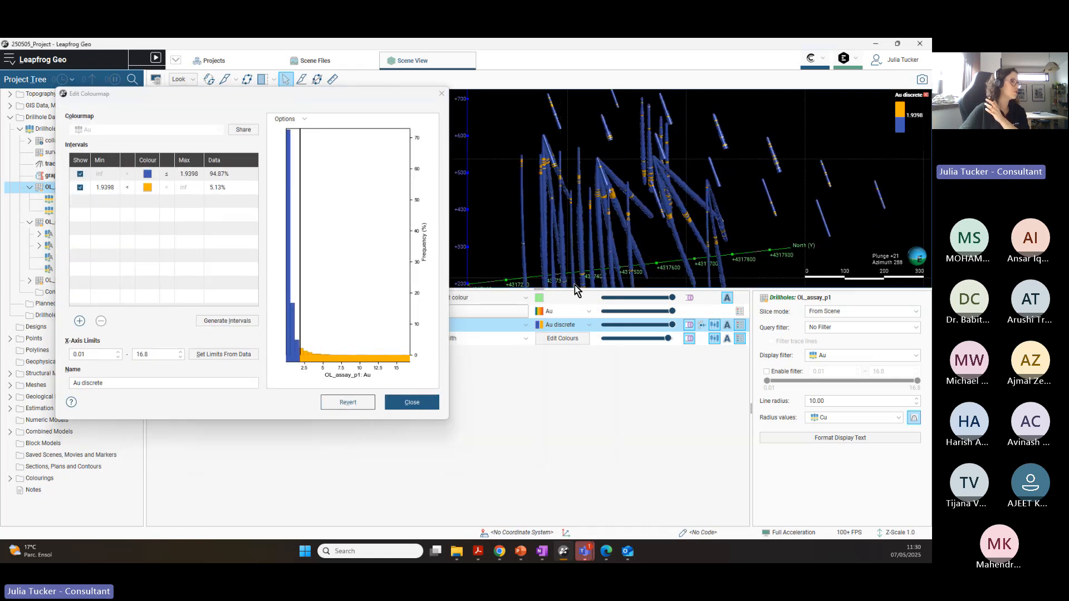
pyautogui.moveTo(539, 290); pyautogui.dragTo(541, 446)
pyautogui.scroll(2, 562, 293)
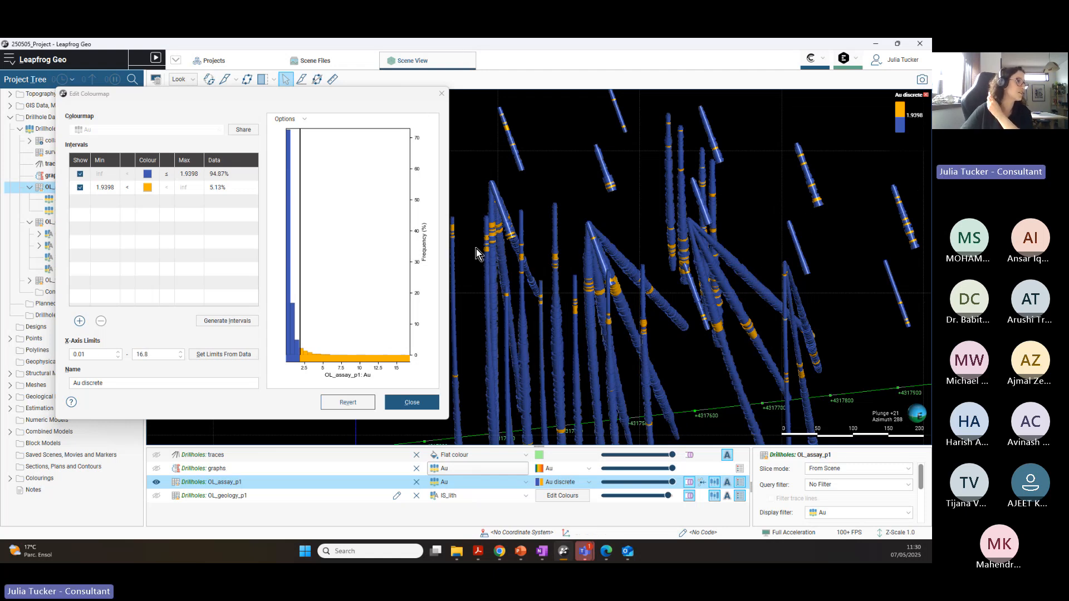
# Step: Lower the boundary between the two discrete Au intervals to about 0.69
pyautogui.scroll(-5, 477, 249)
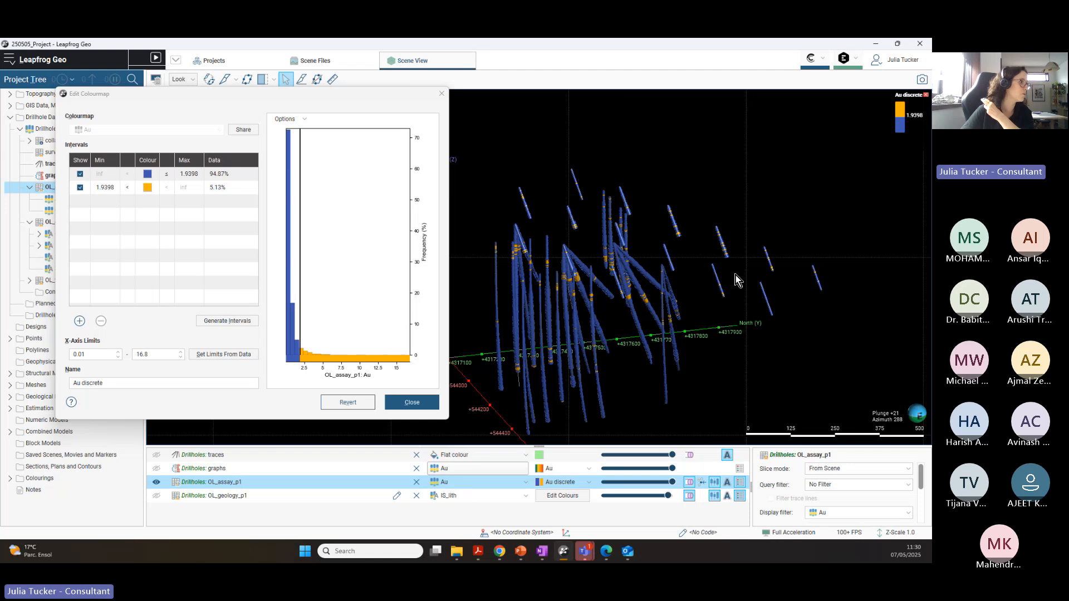
pyautogui.click(301, 244)
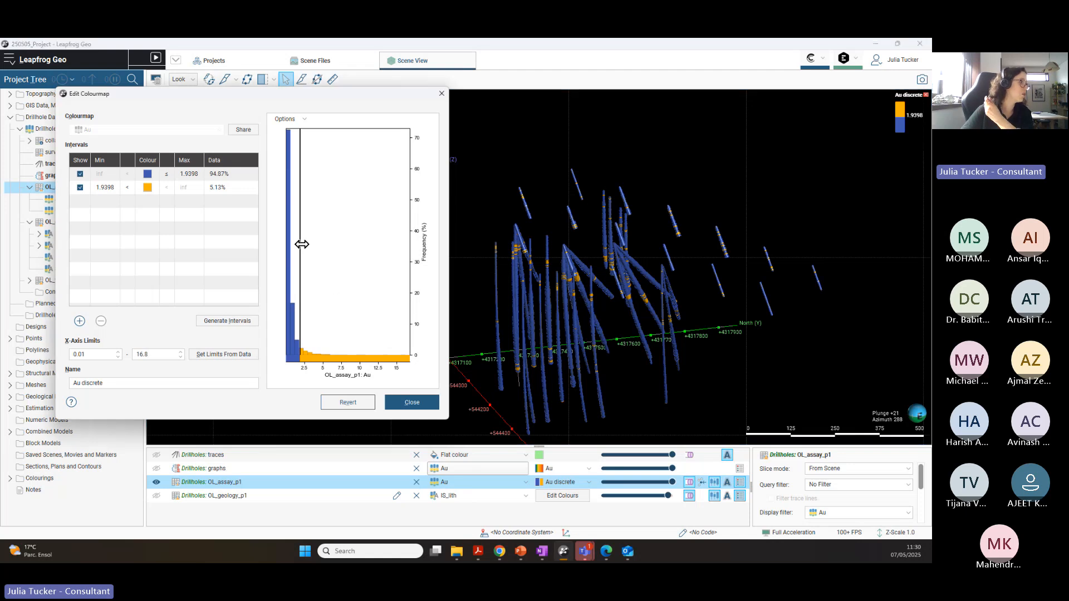
pyautogui.moveTo(301, 243)
pyautogui.mouseDown()
pyautogui.moveTo(281, 241)
pyautogui.moveTo(291, 242)
pyautogui.mouseUp()
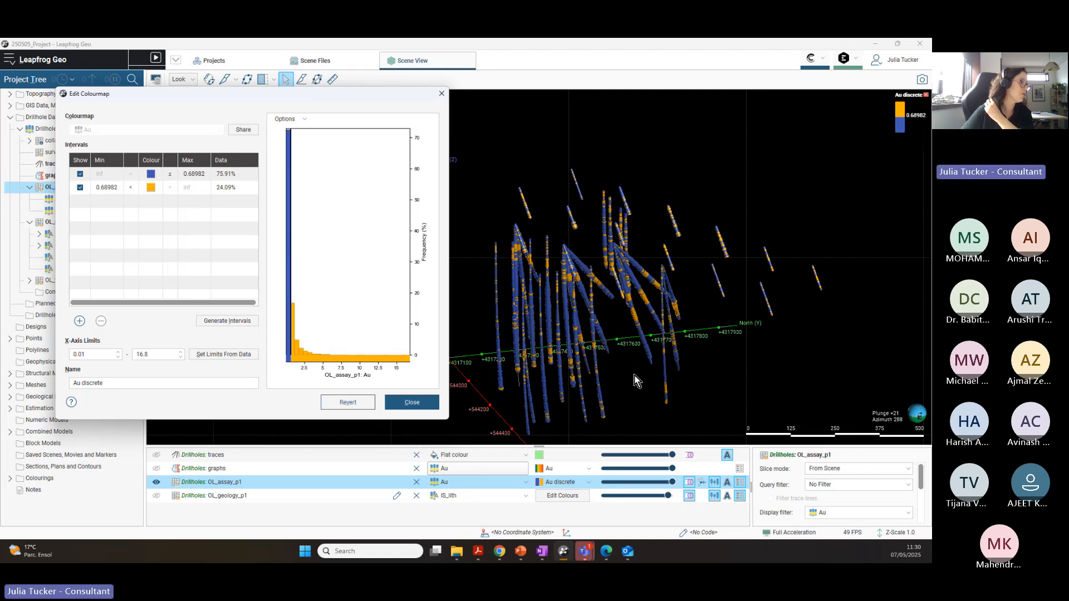
# Step: Try raising the boundary between the two discrete Au intervals to about 5.16, 7.66 and 9.97 while inspecting the drillholes
pyautogui.moveTo(293, 248); pyautogui.dragTo(324, 290)
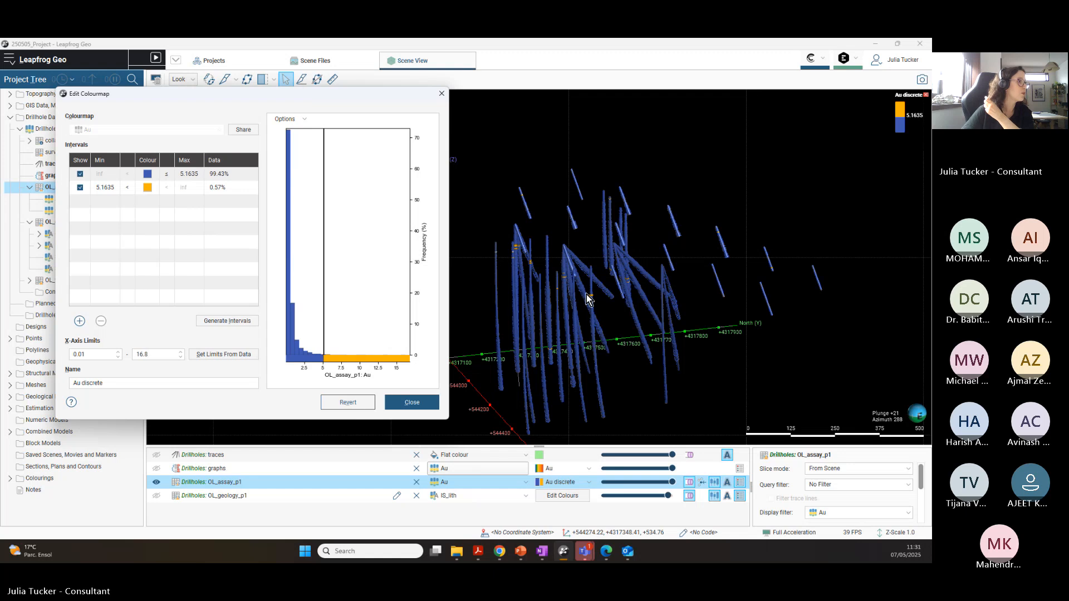
pyautogui.scroll(8, 593, 301)
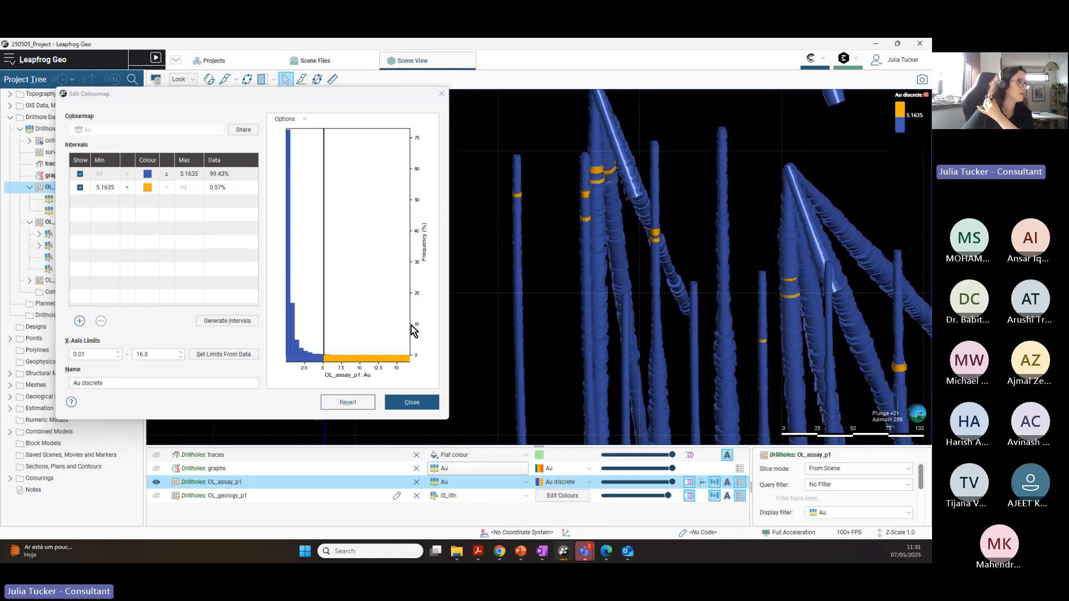
pyautogui.moveTo(324, 301); pyautogui.dragTo(342, 301)
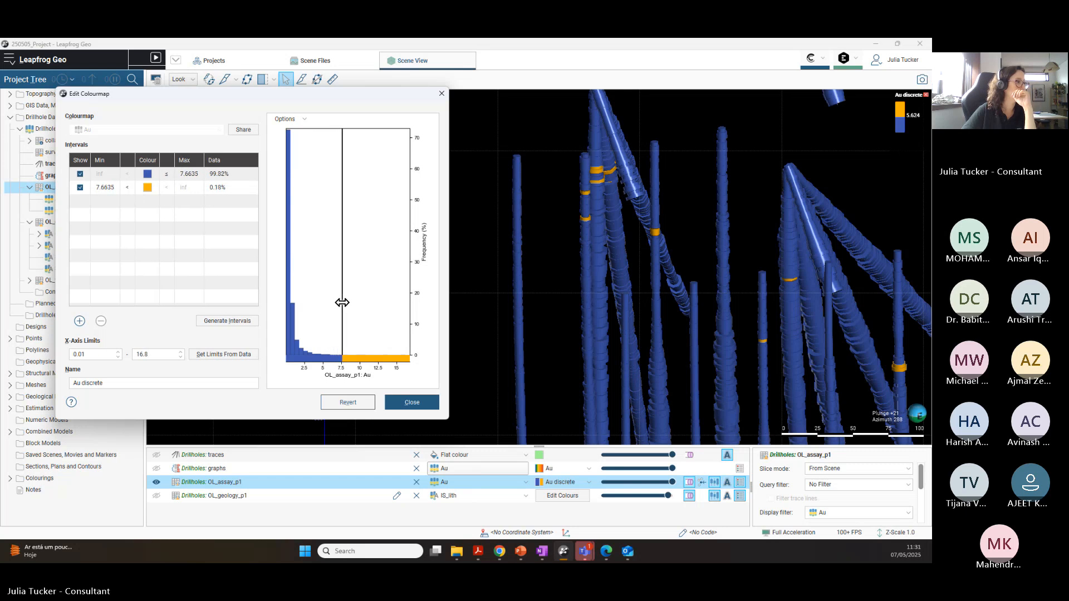
pyautogui.scroll(-5, 647, 282)
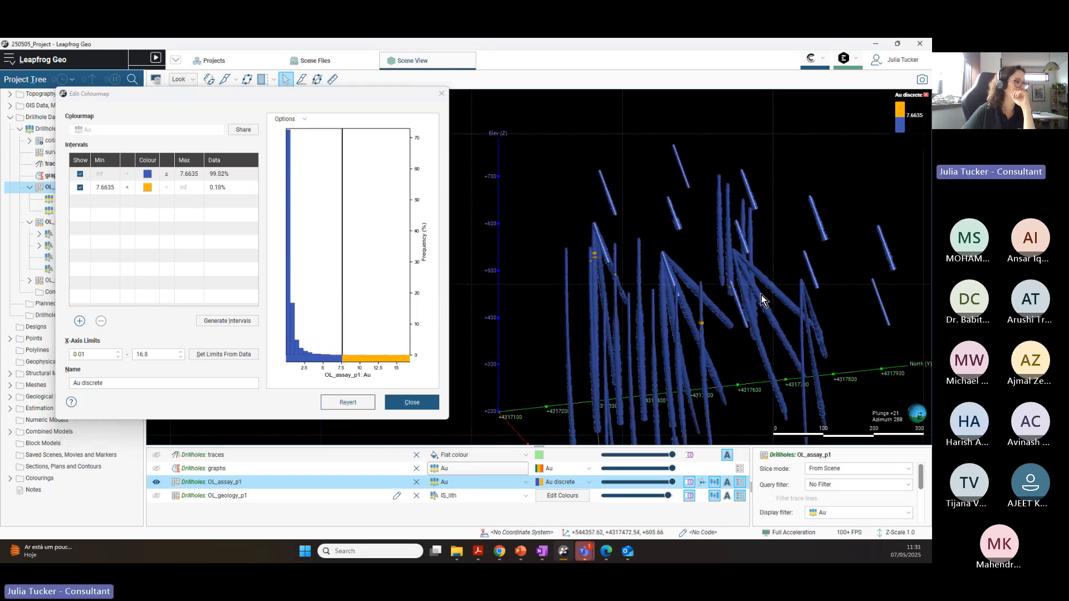
pyautogui.moveTo(734, 312); pyautogui.dragTo(630, 294)
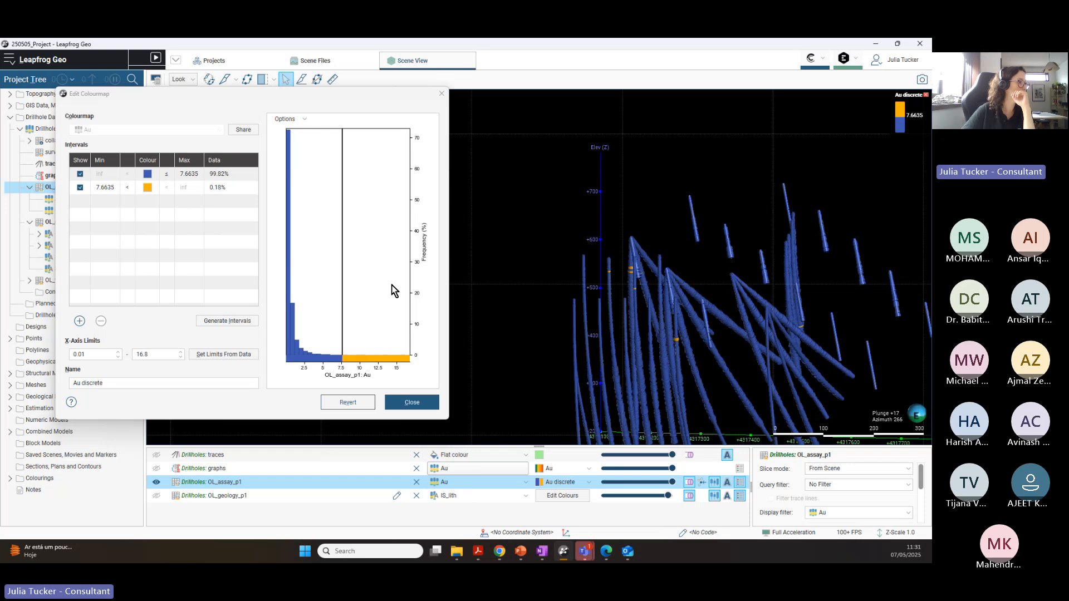
pyautogui.moveTo(343, 293); pyautogui.dragTo(359, 292)
pyautogui.scroll(2, 651, 312)
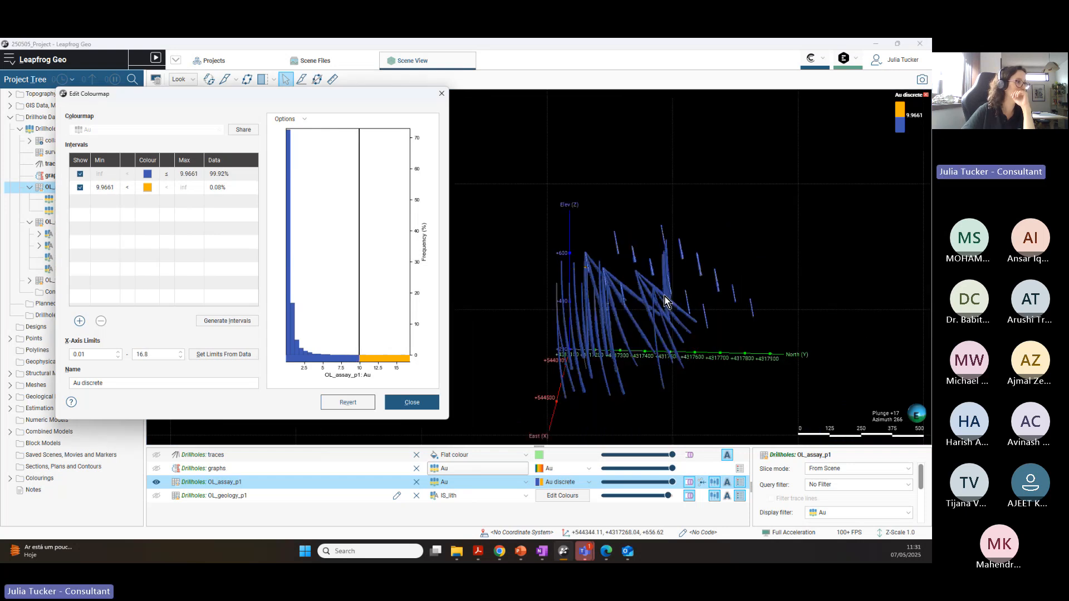
pyautogui.moveTo(608, 255); pyautogui.dragTo(566, 289)
# Step: Raise the boundary between the two discrete Au intervals to about 16.68 and inspect the highest-grade drillhole interval
pyautogui.moveTo(359, 275); pyautogui.dragTo(409, 273)
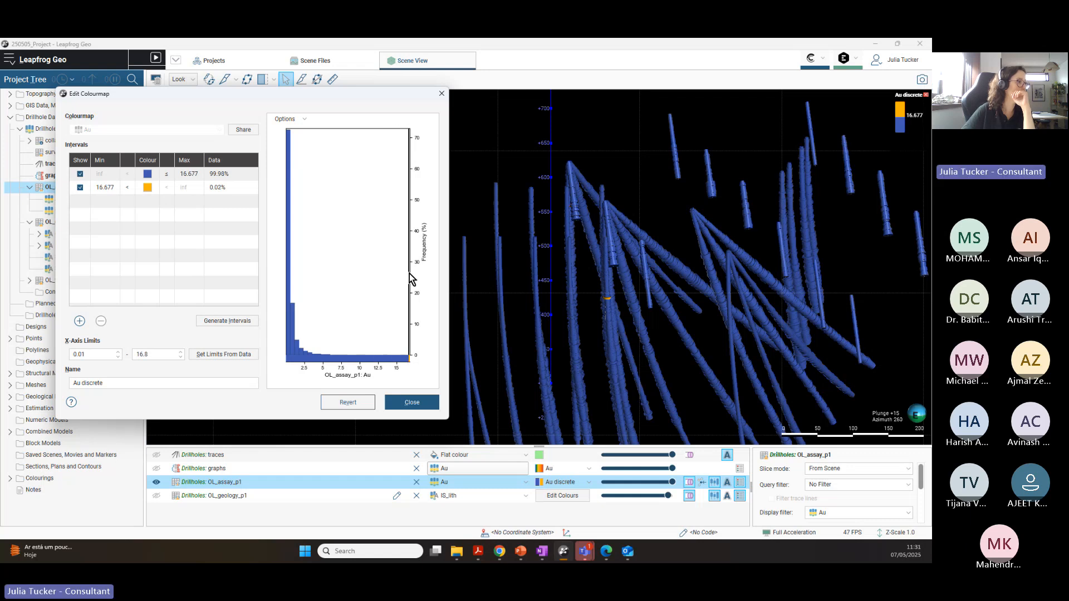
pyautogui.scroll(-2, 647, 309)
pyautogui.scroll(5, 606, 331)
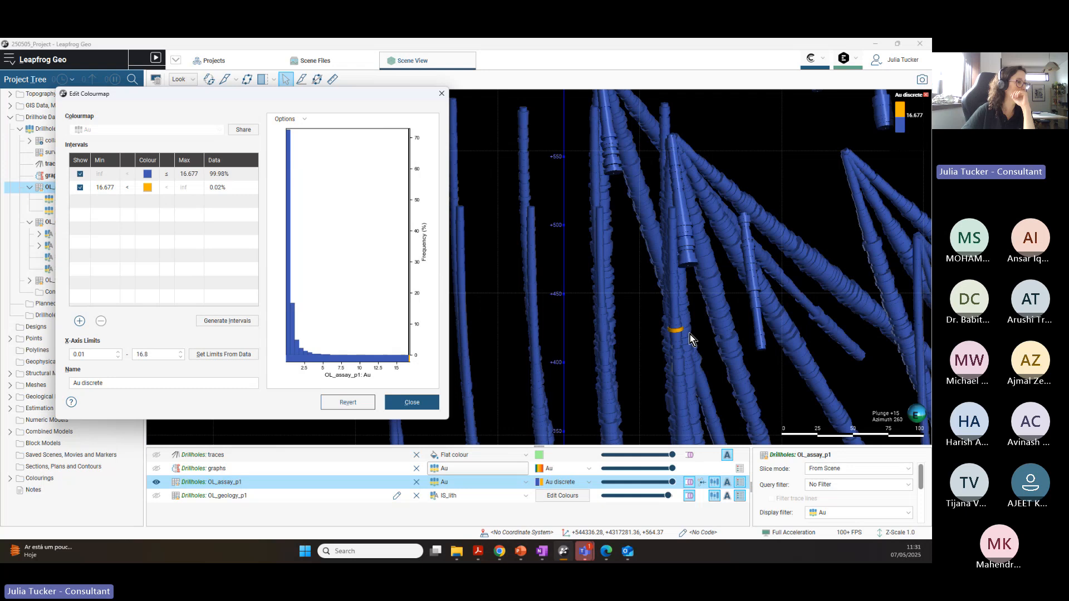
pyautogui.moveTo(690, 334); pyautogui.dragTo(850, 308)
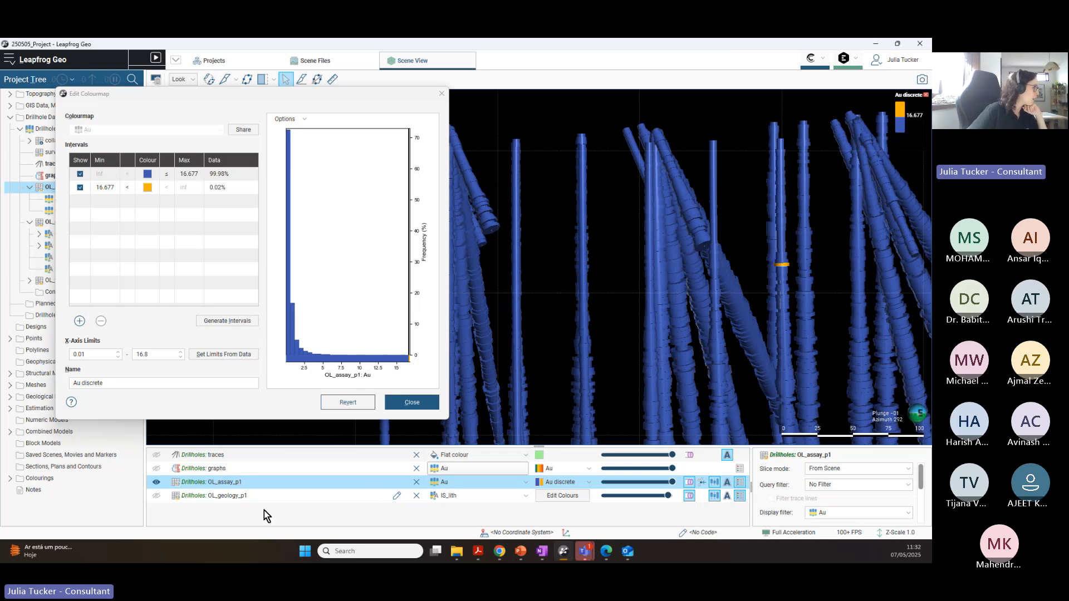
# Step: View the project's Notes page, closing the colourmap editor to see it fully, and close the notes when done
pyautogui.rightClick(42, 493)
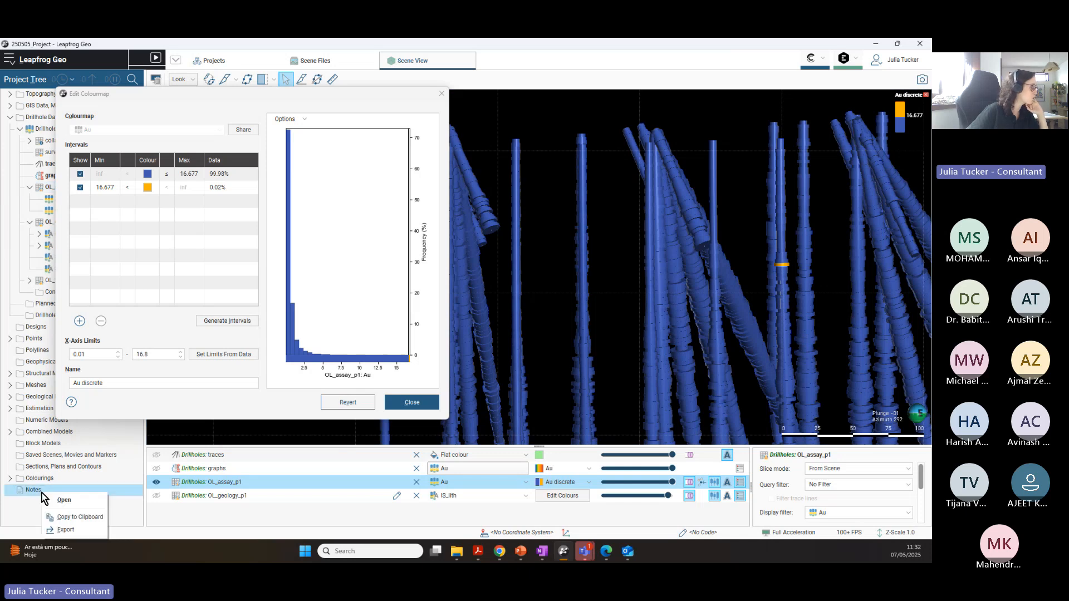
pyautogui.click(75, 505)
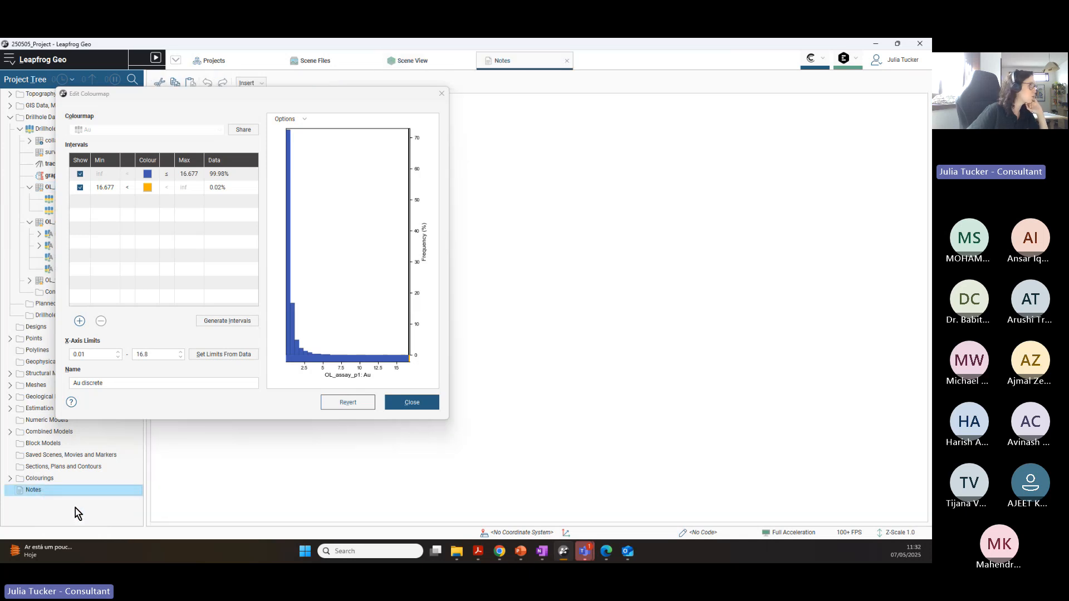
pyautogui.click(443, 93)
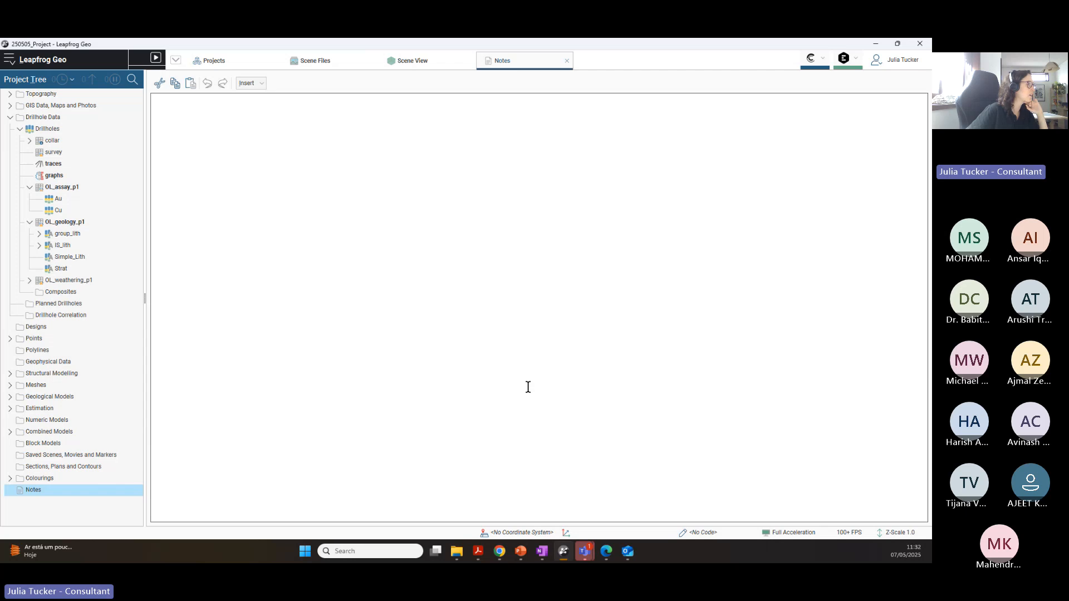
pyautogui.click(151, 505)
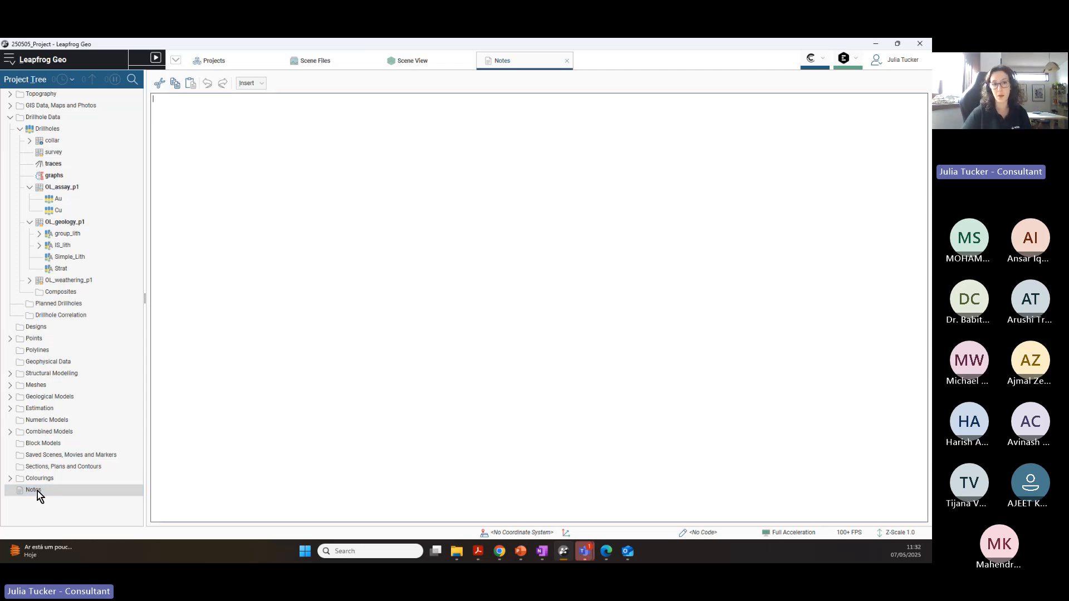
pyautogui.click(39, 491)
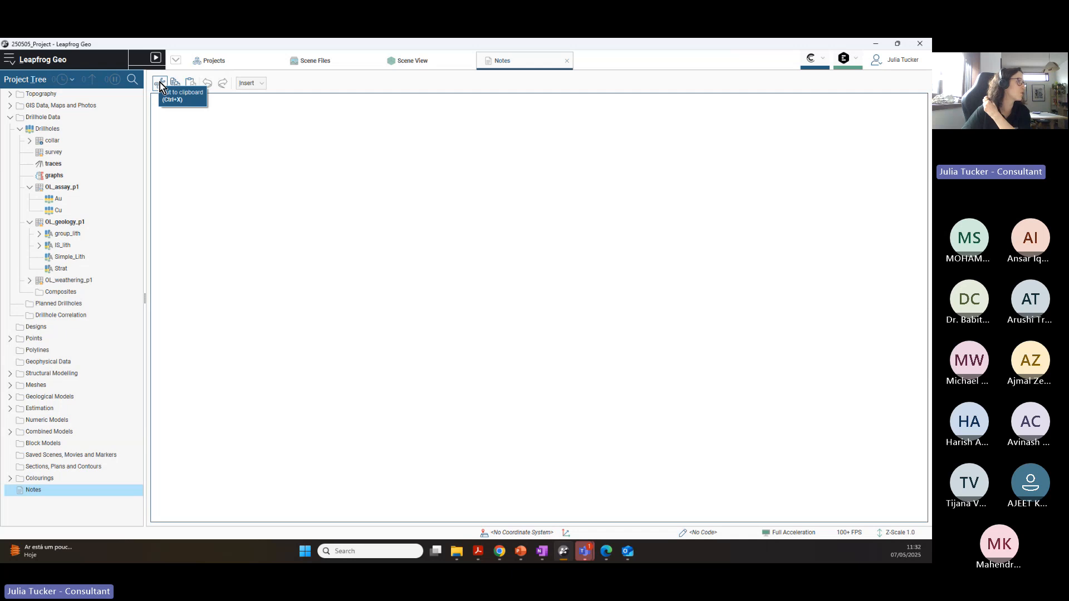
pyautogui.click(567, 60)
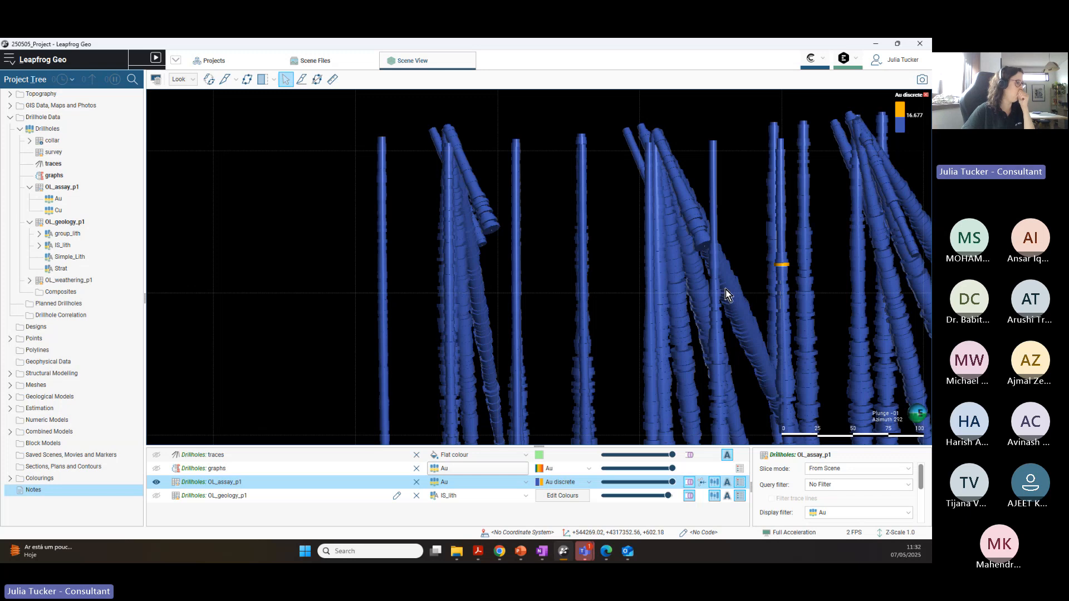
# Step: Compare the Au and Au discrete colourmaps on OL_assay_p1 with all drillholes in view, leaving the continuous Au colourmap applied
pyautogui.scroll(-8, 721, 259)
pyautogui.moveTo(758, 280); pyautogui.dragTo(760, 315)
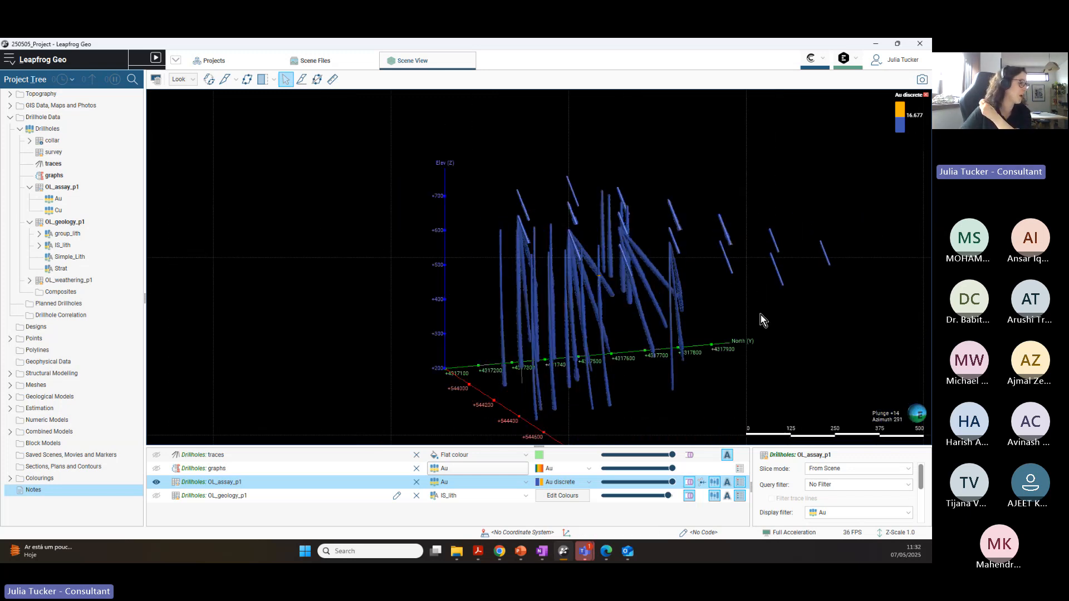
pyautogui.click(581, 482)
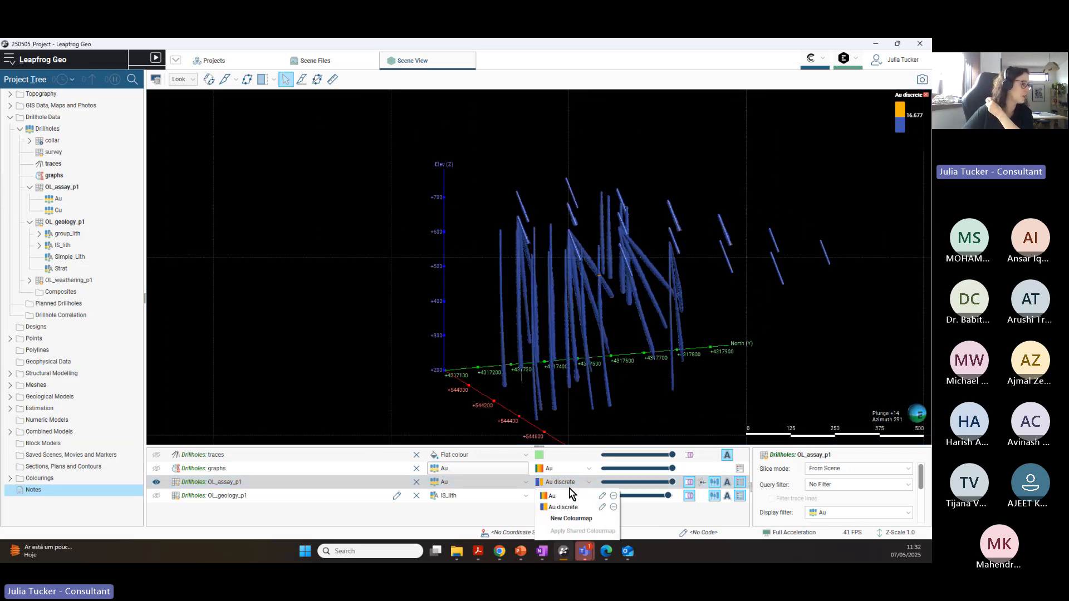
pyautogui.click(570, 495)
pyautogui.click(580, 483)
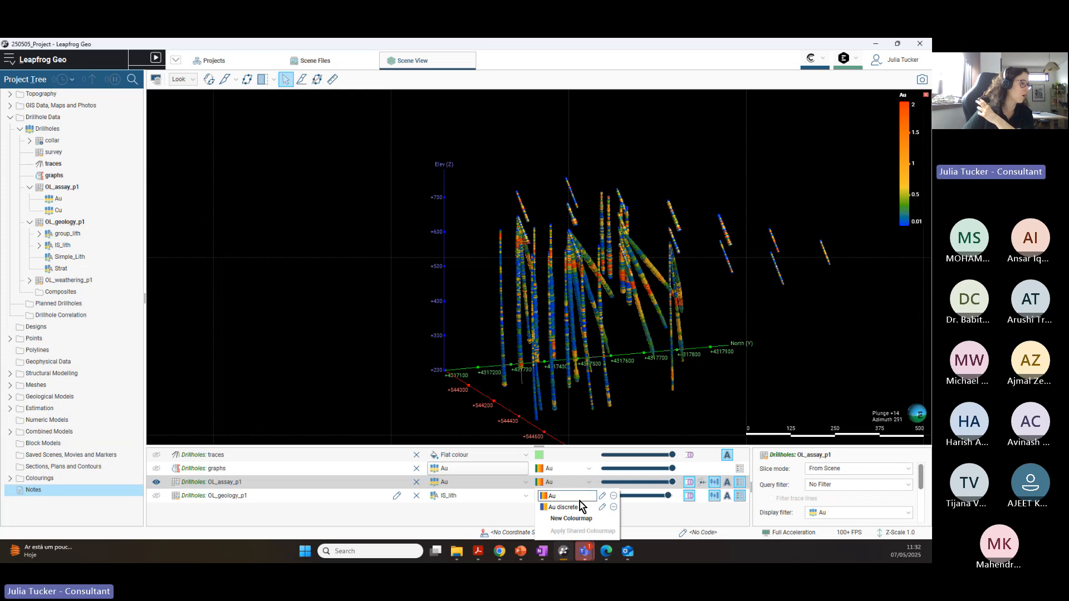
pyautogui.click(563, 506)
pyautogui.click(584, 483)
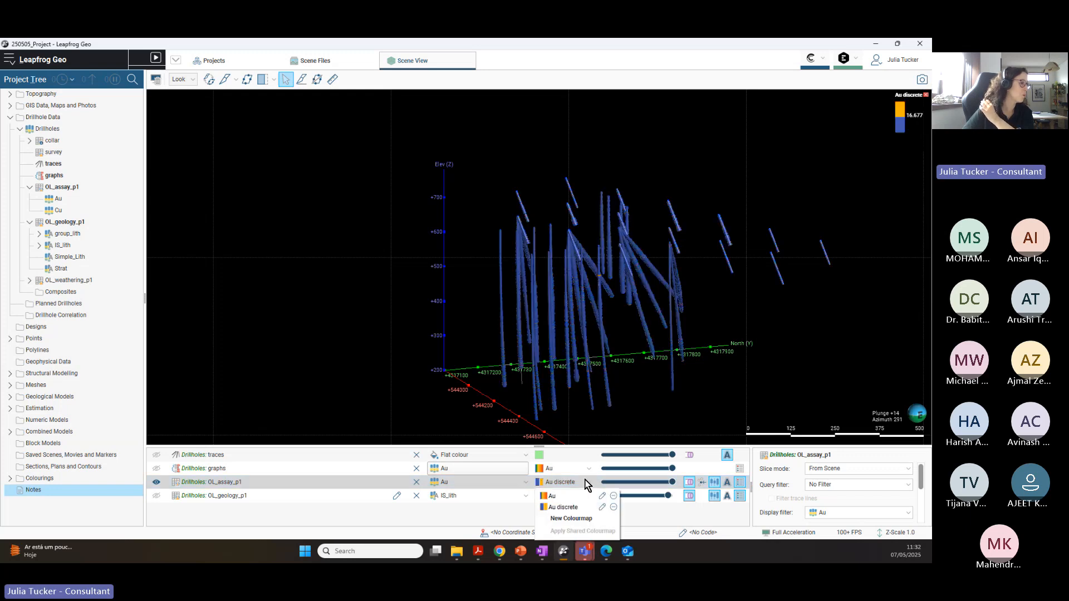
pyautogui.click(557, 497)
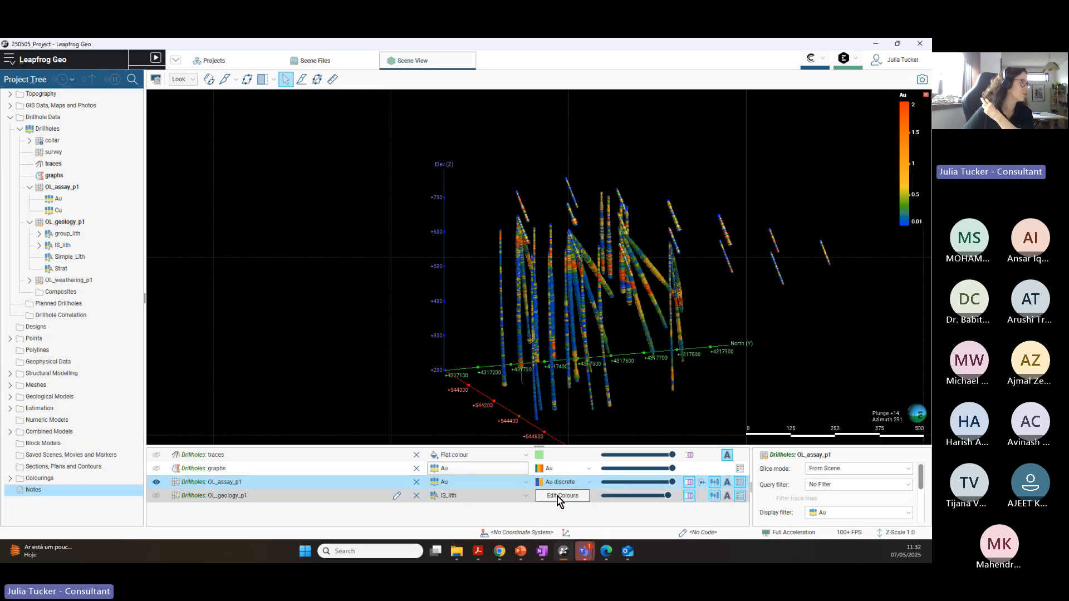
pyautogui.moveTo(708, 311); pyautogui.dragTo(601, 269, button='right')
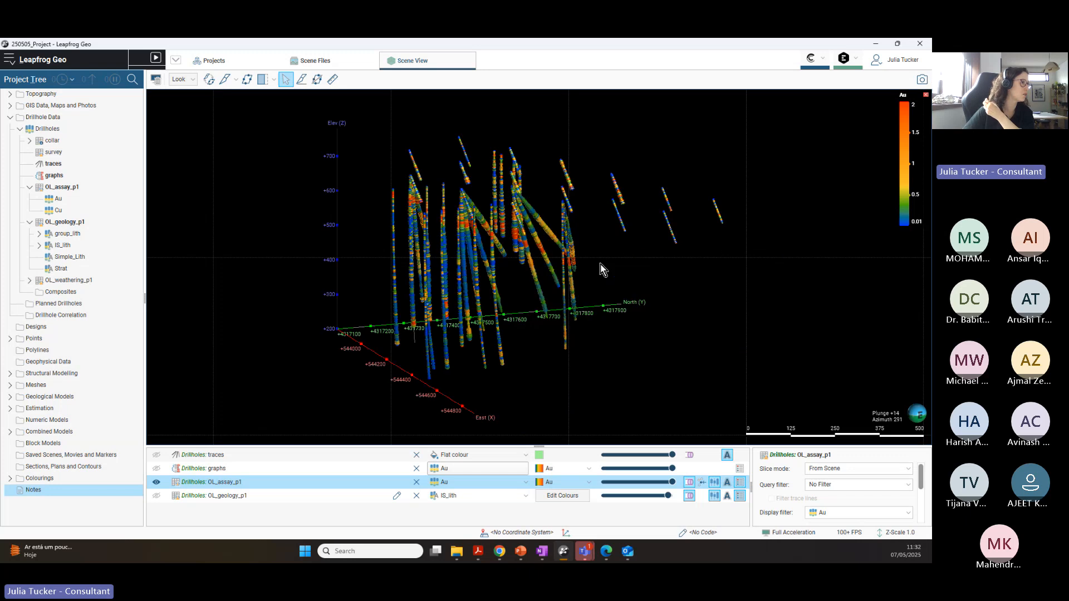
pyautogui.moveTo(602, 270); pyautogui.dragTo(534, 348)
# Step: Open the Au discrete colourmap for editing and bring up its interval generation settings beside the editor
pyautogui.click(588, 483)
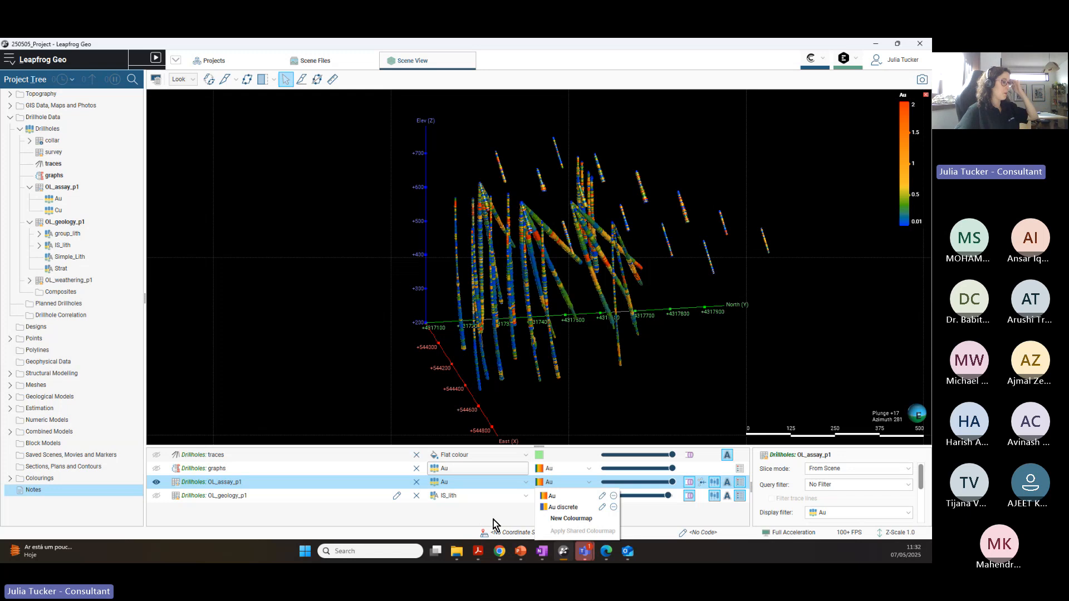
pyautogui.click(602, 507)
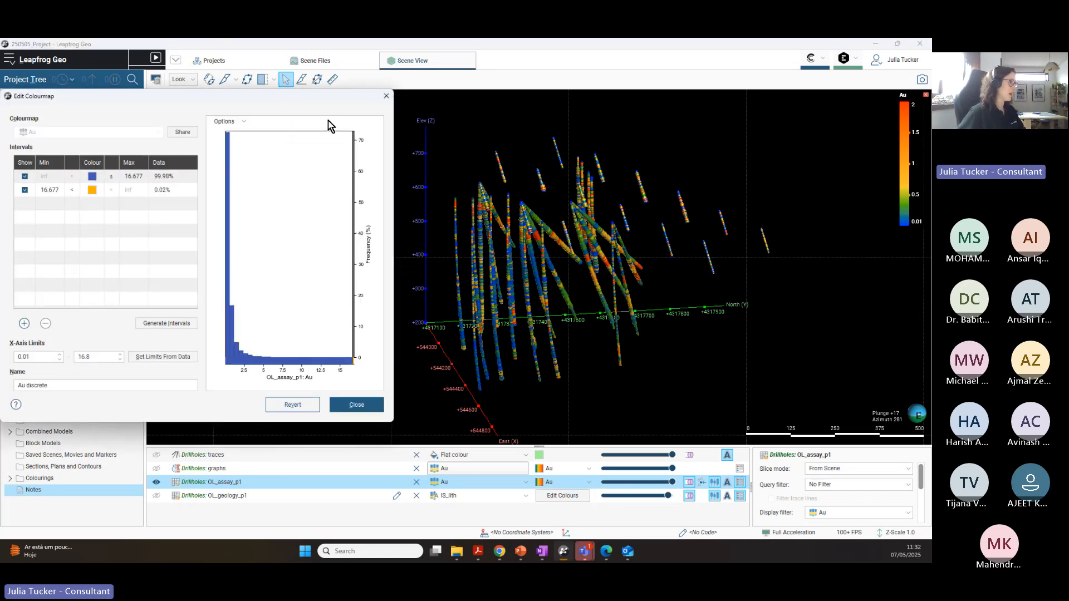
pyautogui.moveTo(253, 96); pyautogui.dragTo(352, 117)
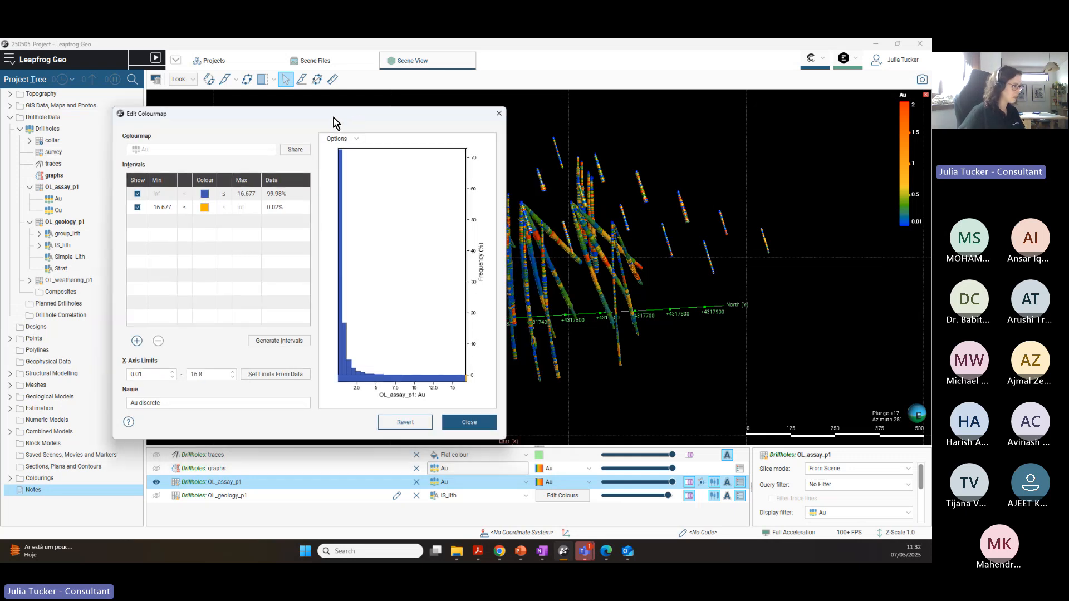
pyautogui.click(289, 344)
pyautogui.moveTo(312, 201); pyautogui.dragTo(599, 201)
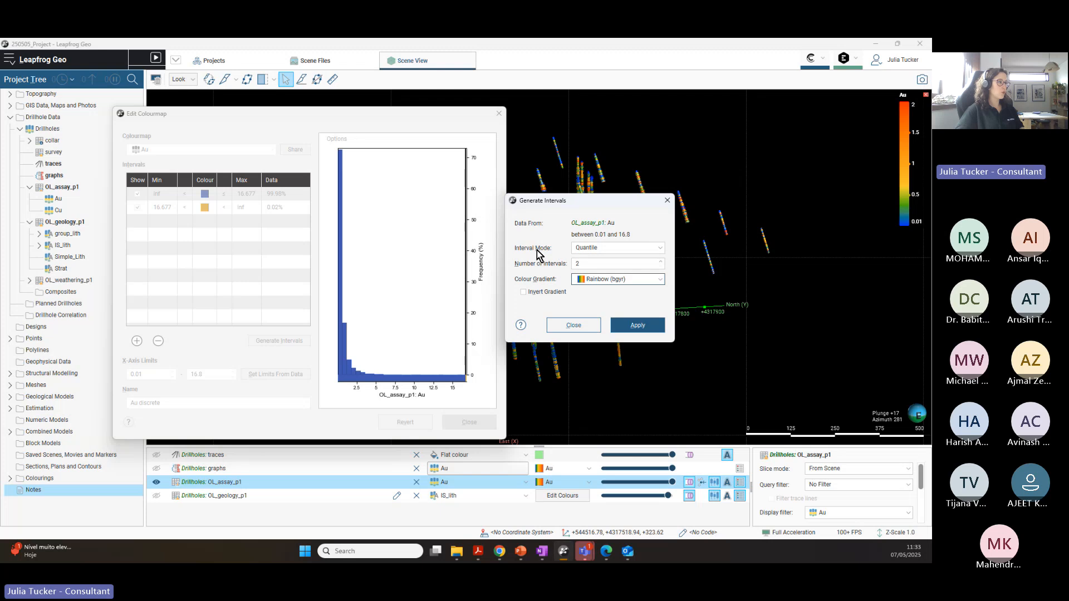
# Step: Review the available interval modes for generating Au intervals and close the generator and colourmap editor without applying anything
pyautogui.click(623, 251)
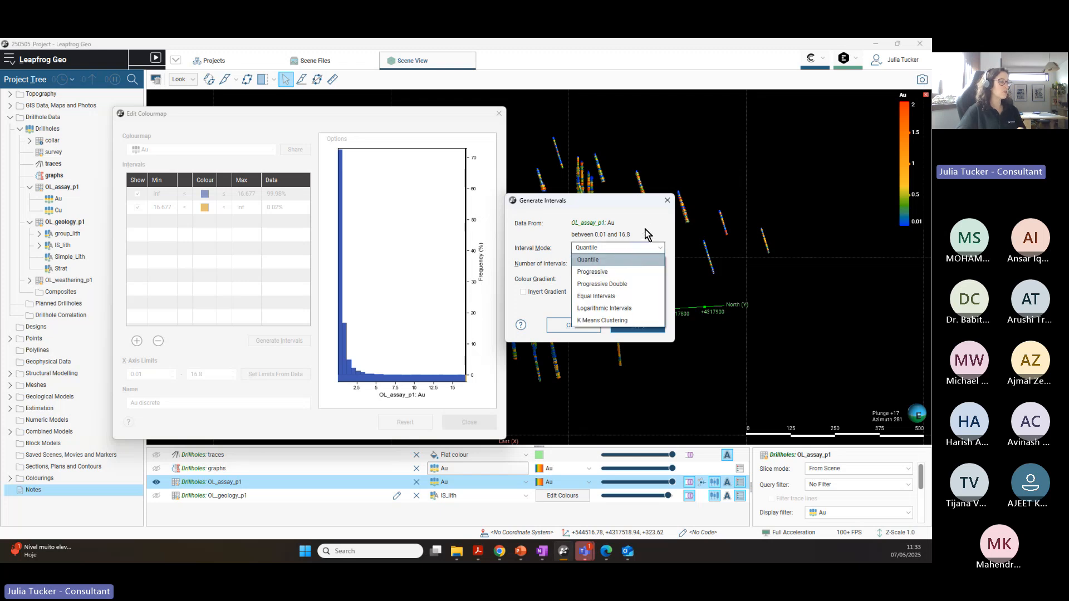
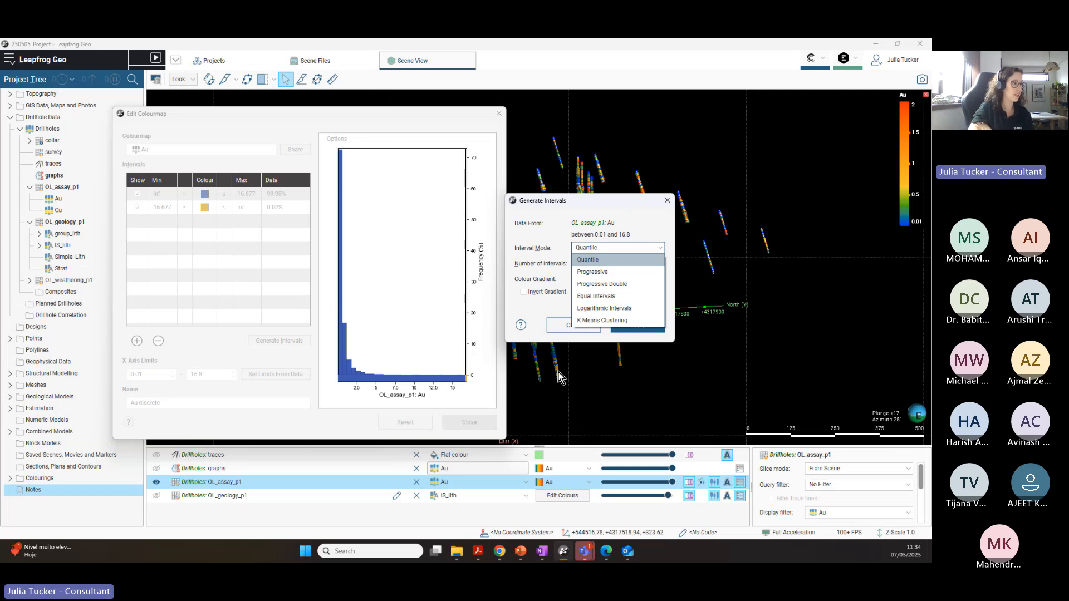
pyautogui.click(620, 215)
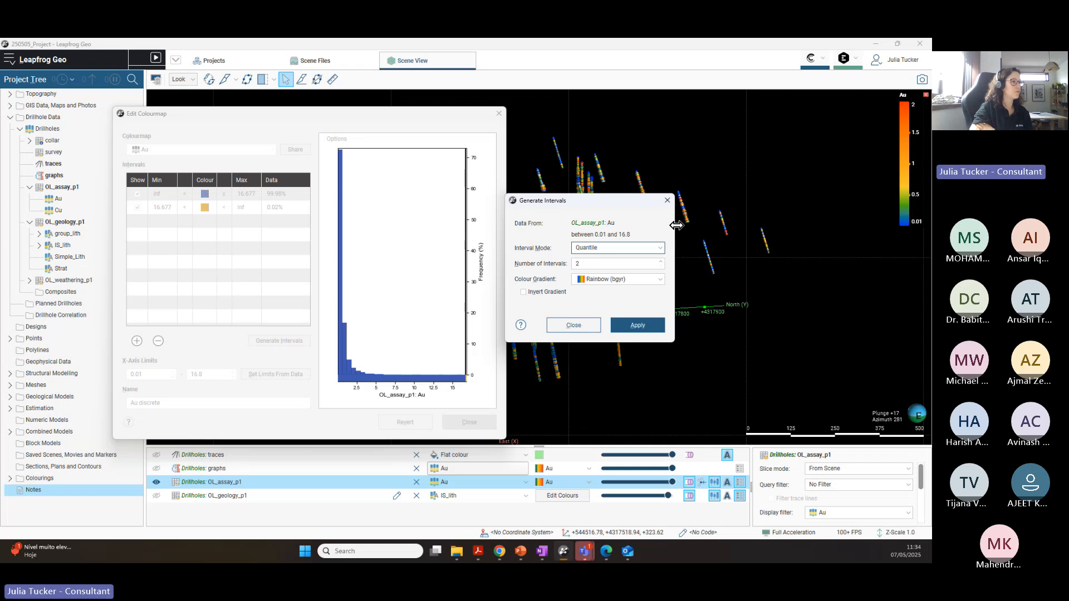
pyautogui.click(659, 246)
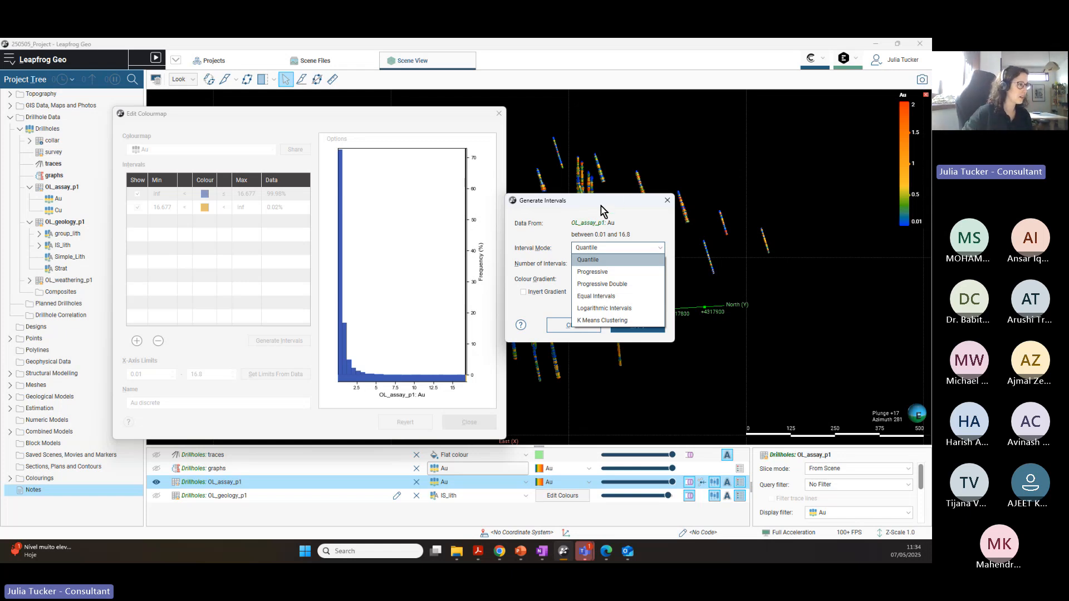
pyautogui.click(606, 210)
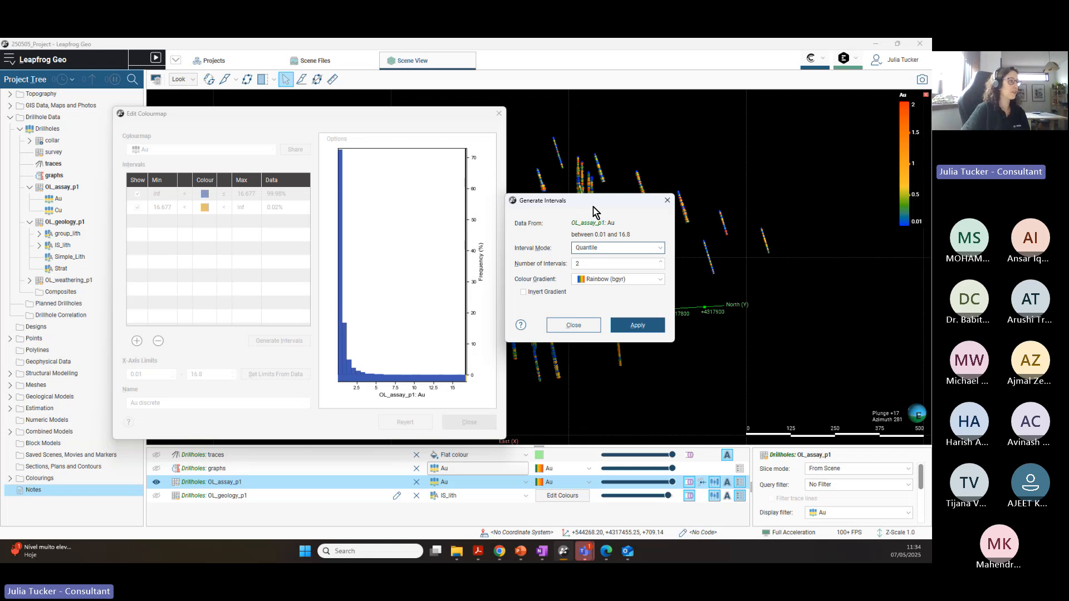
pyautogui.click(667, 200)
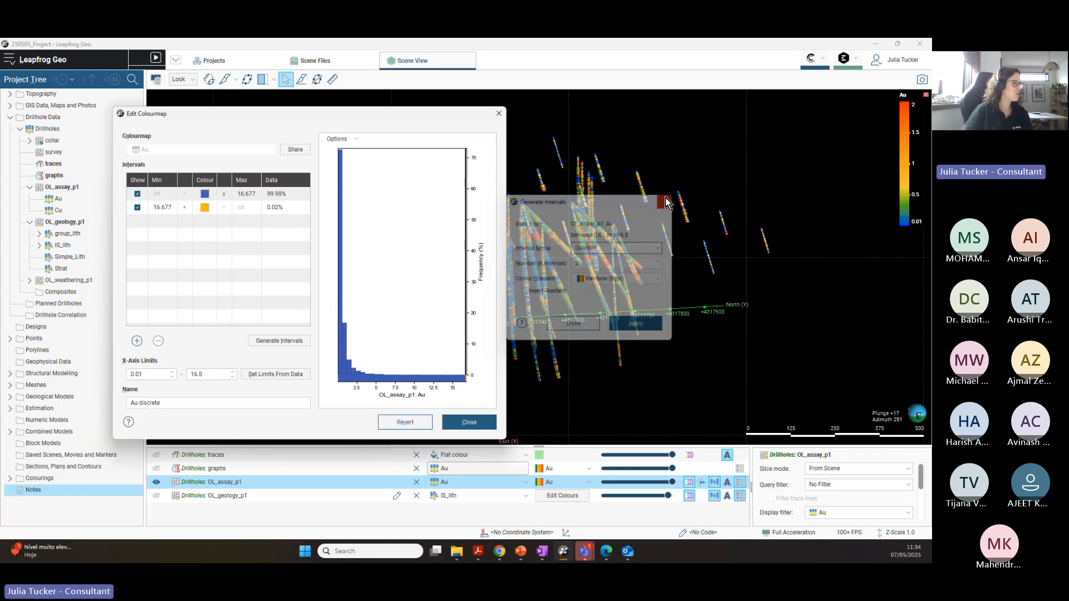
pyautogui.click(499, 113)
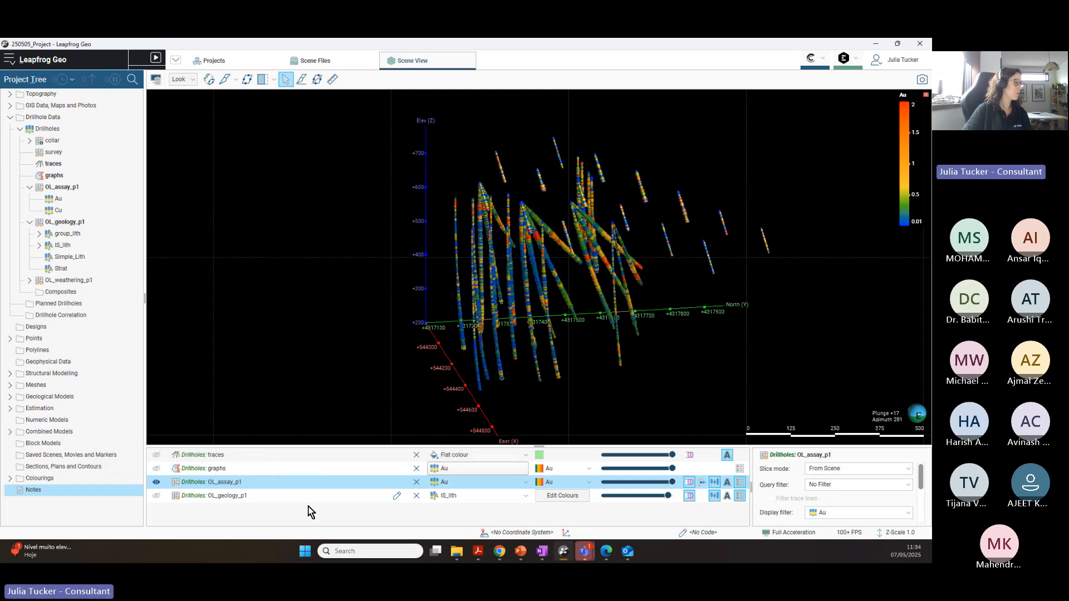
# Step: Expand the Topography folder, its topography object and the Combined Models folder in the project tree to review their contents
pyautogui.click(10, 94)
pyautogui.click(21, 106)
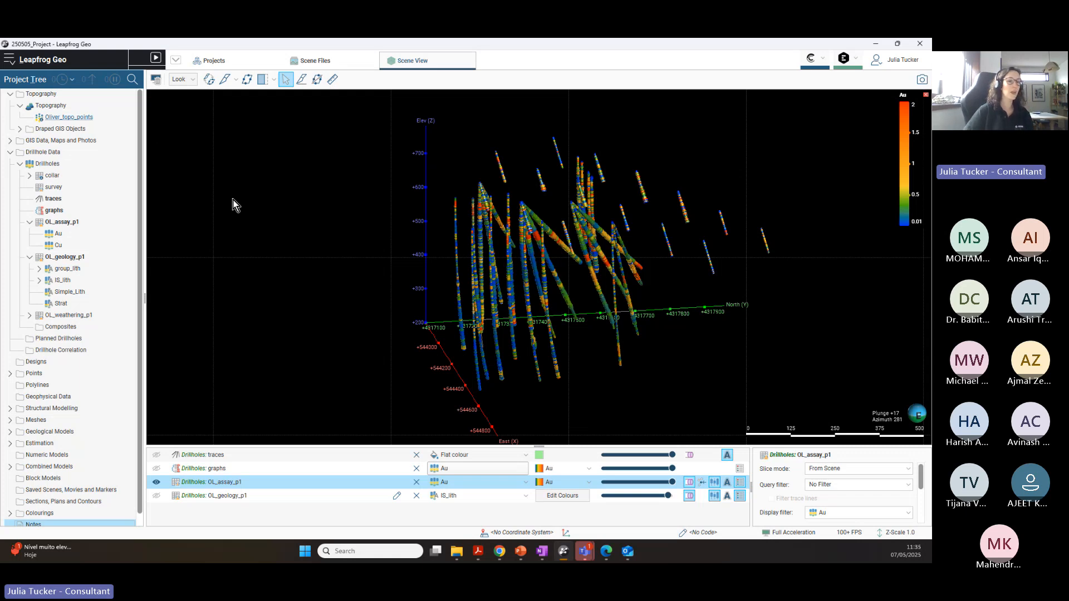
pyautogui.scroll(-1, 105, 309)
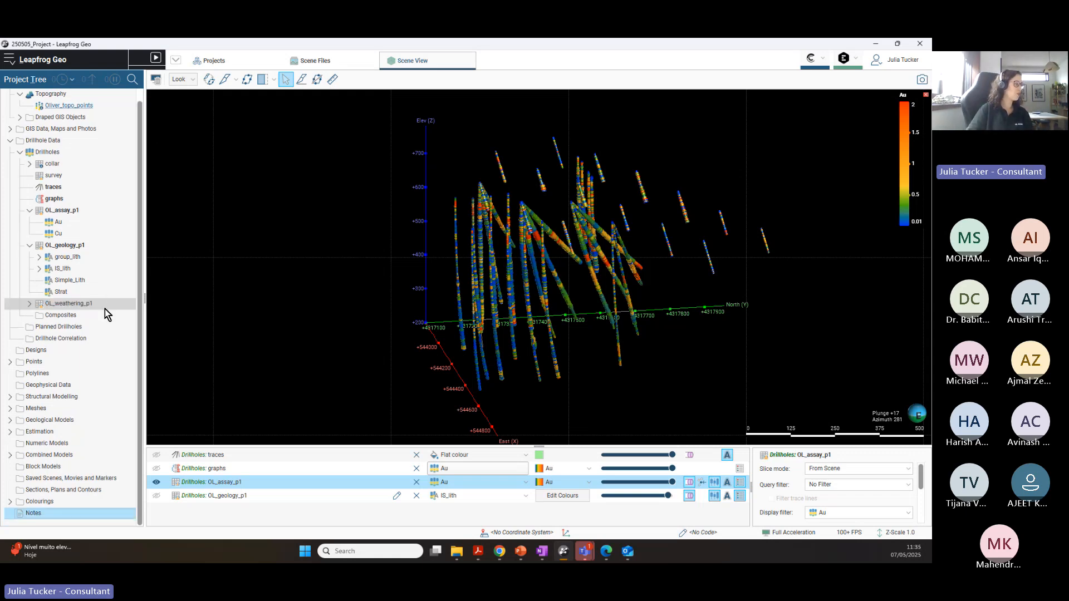
pyautogui.click(9, 455)
pyautogui.scroll(-1, 95, 422)
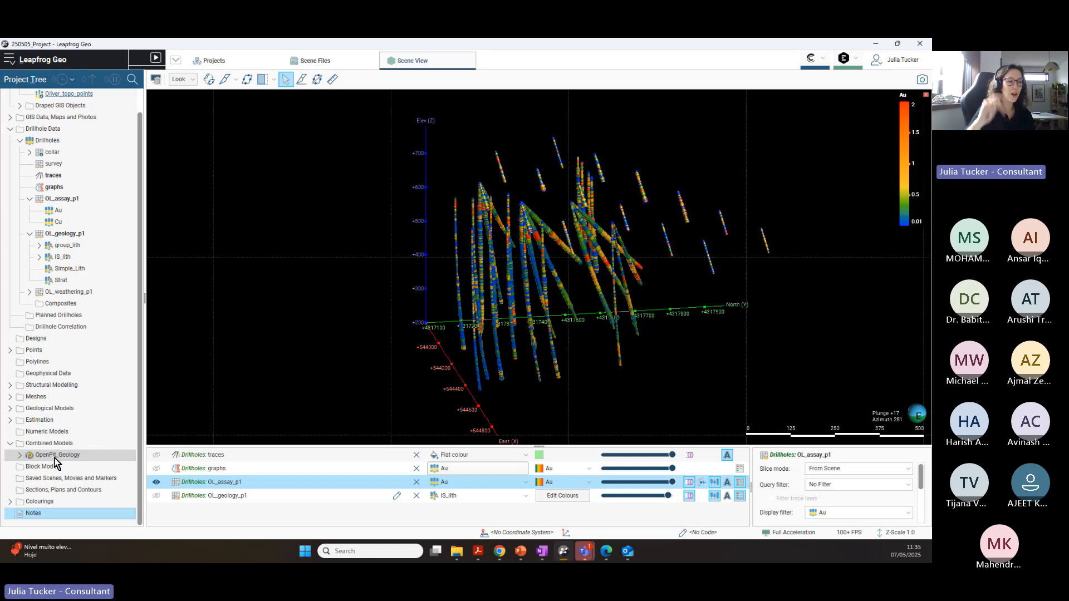
# Step: Add the Topography object to the scene and examine its elevation colouring and draped aerial photo from several angles
pyautogui.scroll(2, 72, 236)
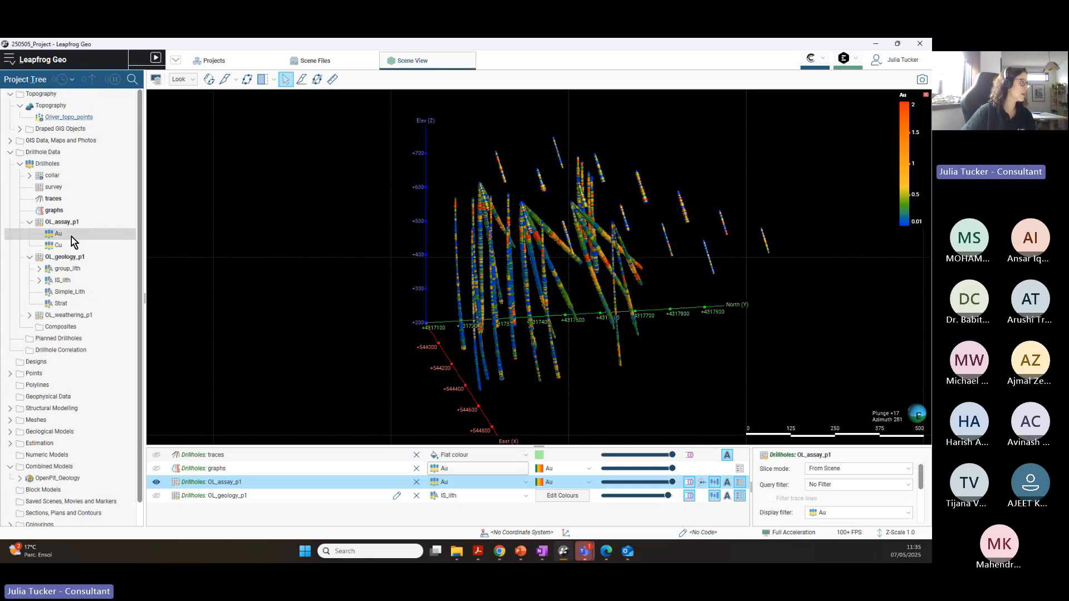
pyautogui.rightClick(49, 107)
pyautogui.moveTo(32, 105); pyautogui.dragTo(284, 382)
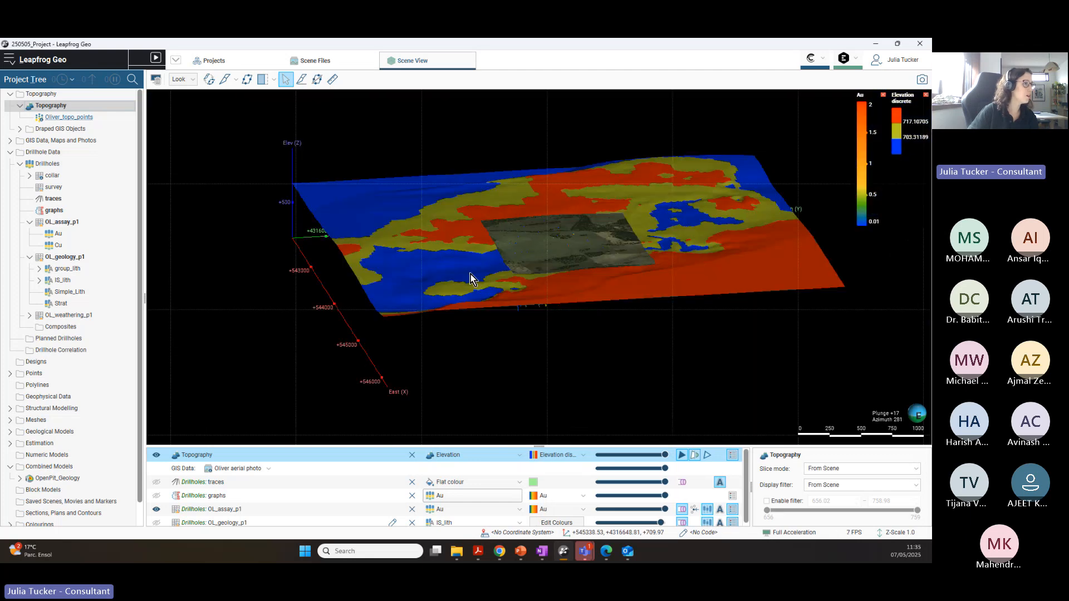
pyautogui.moveTo(470, 274); pyautogui.dragTo(456, 328)
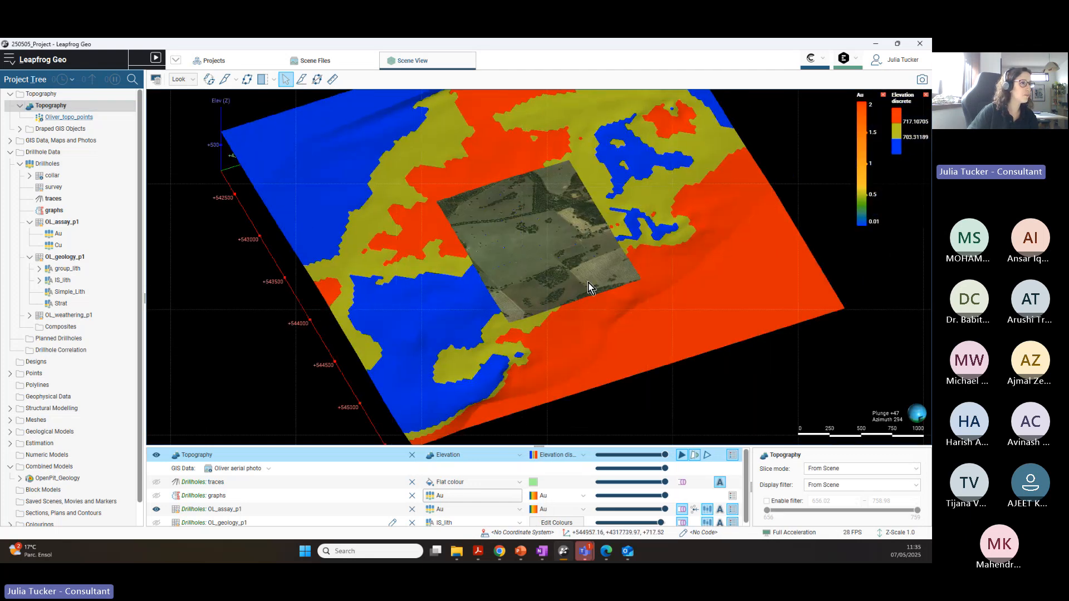
pyautogui.moveTo(590, 286); pyautogui.dragTo(528, 296, button='middle')
pyautogui.moveTo(387, 327); pyautogui.dragTo(734, 190)
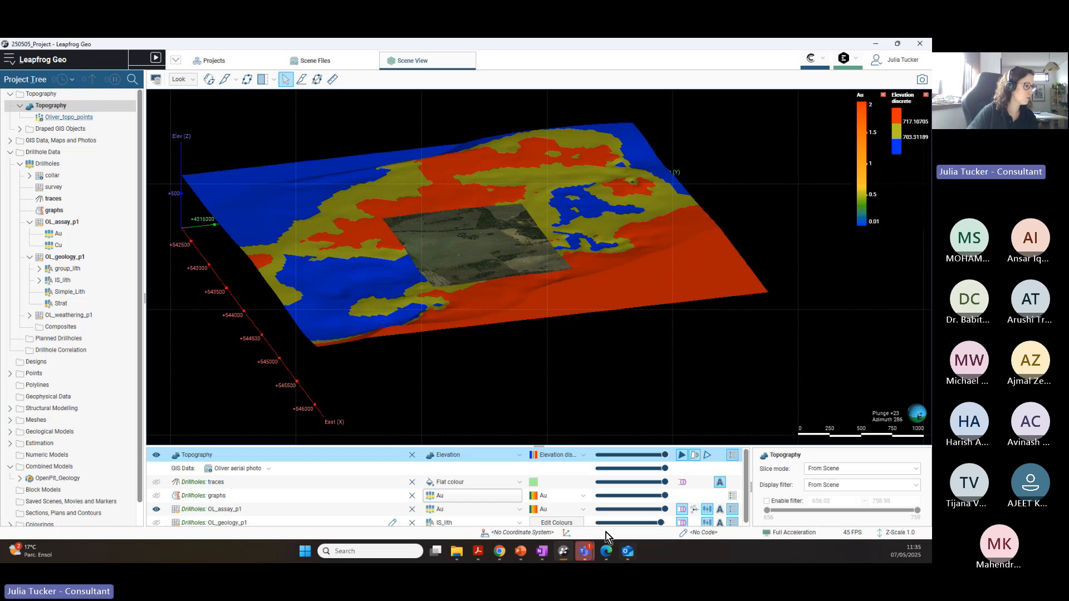
# Step: Open the topography's Elevation discrete colourmap for review, compare its intervals with the surface, and close it without changes
pyautogui.click(582, 455)
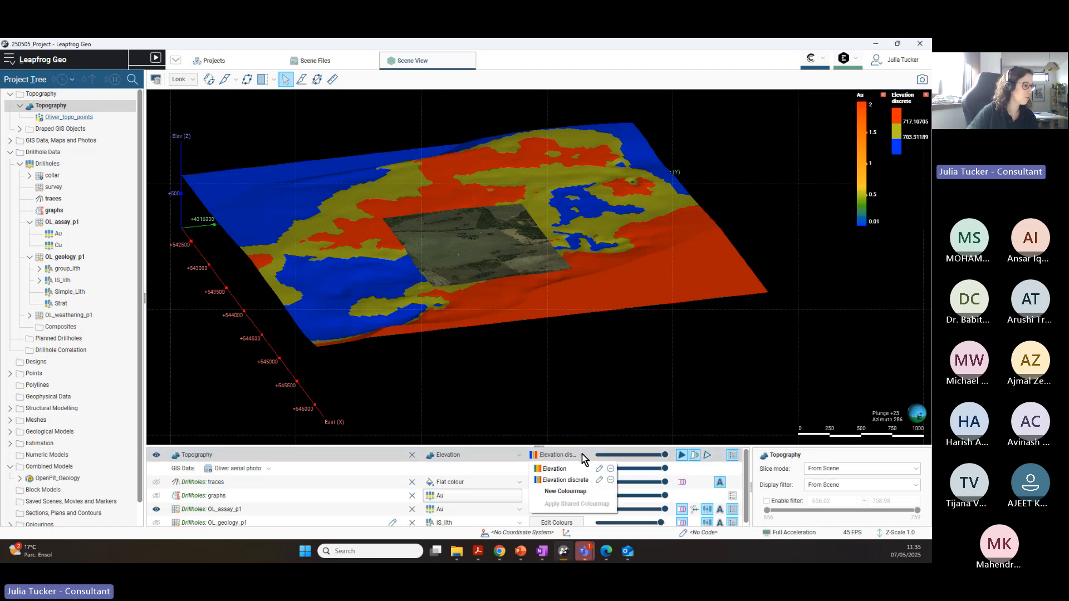
pyautogui.click(599, 480)
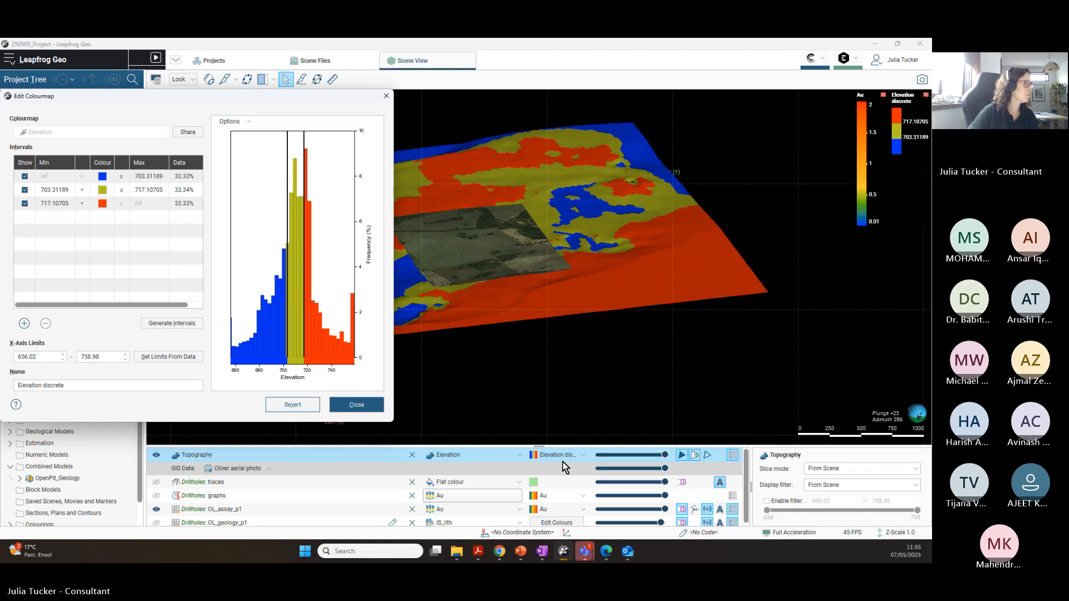
pyautogui.moveTo(172, 98); pyautogui.dragTo(273, 118)
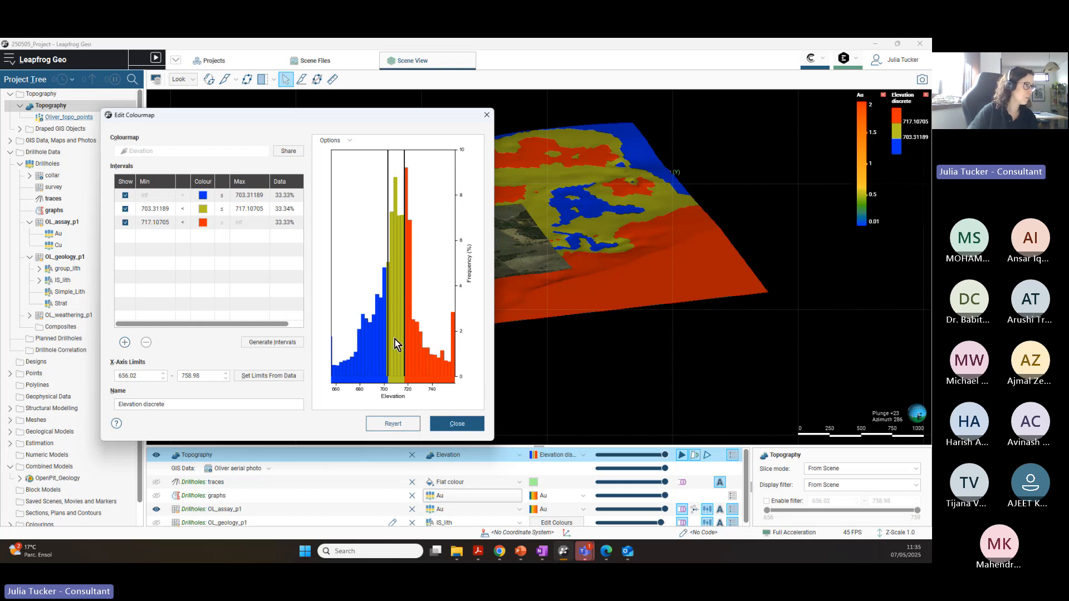
pyautogui.moveTo(369, 116); pyautogui.dragTo(324, 111)
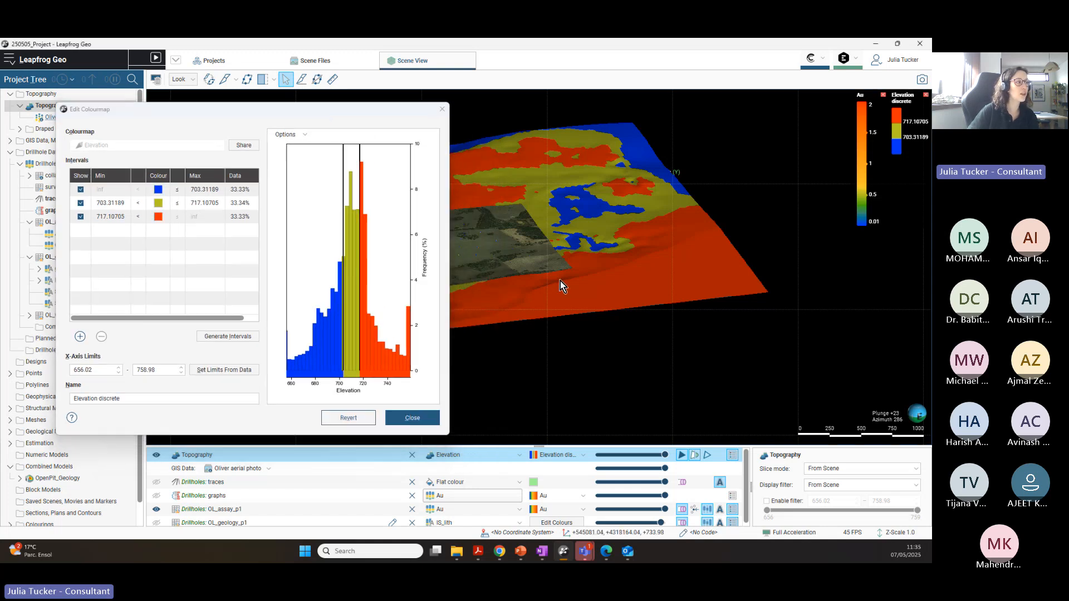
pyautogui.moveTo(560, 281); pyautogui.dragTo(621, 246)
pyautogui.moveTo(353, 111); pyautogui.dragTo(310, 107)
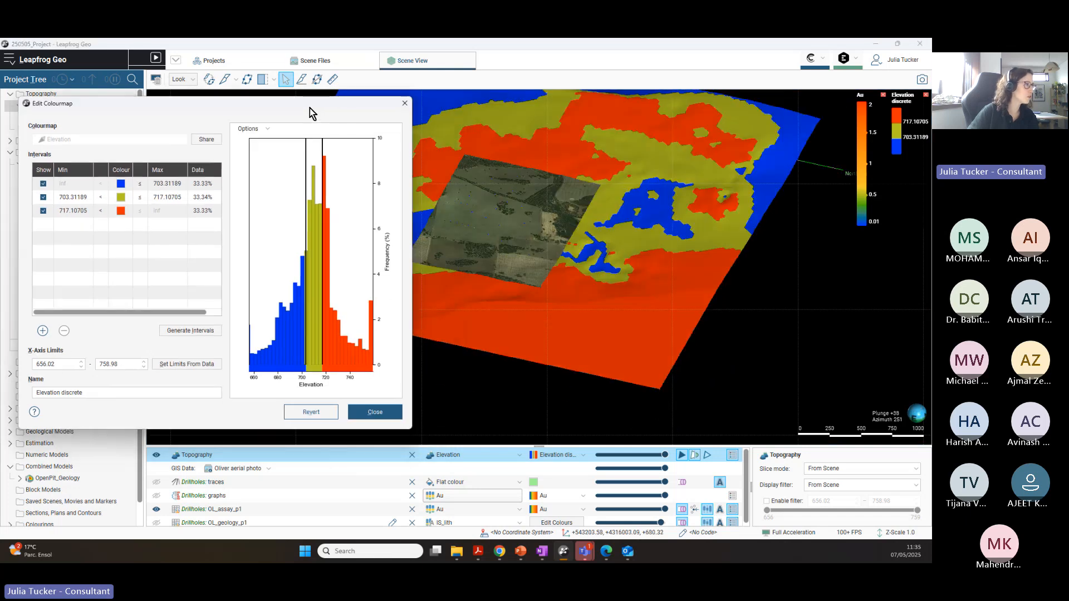
pyautogui.click(394, 105)
# Step: Colour the topography by Dip azimuth and switch it to Face dip, inspecting how the surface is displayed
pyautogui.click(520, 455)
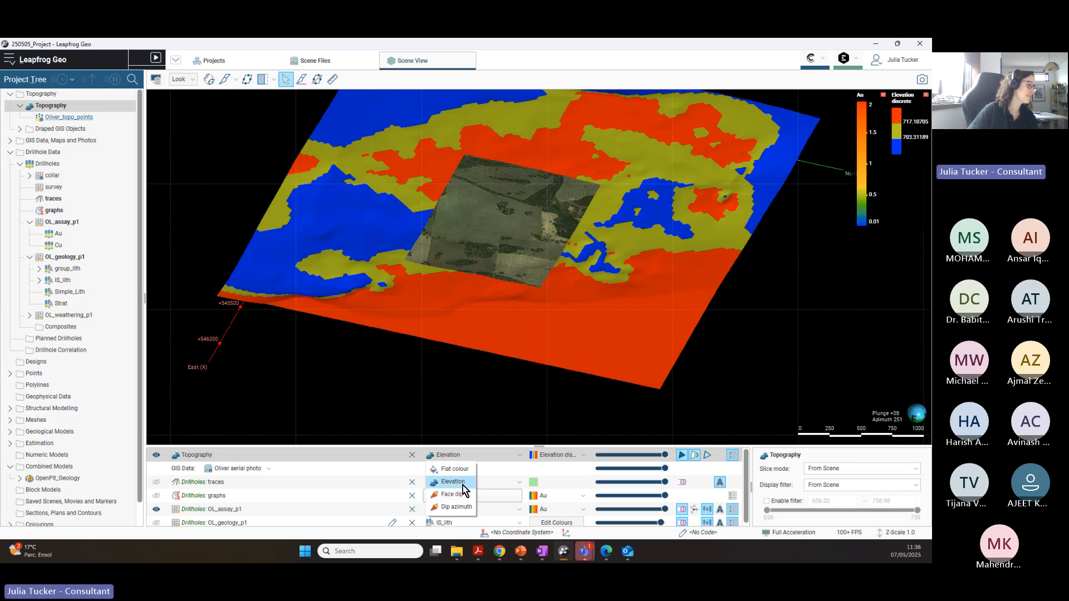
pyautogui.click(459, 508)
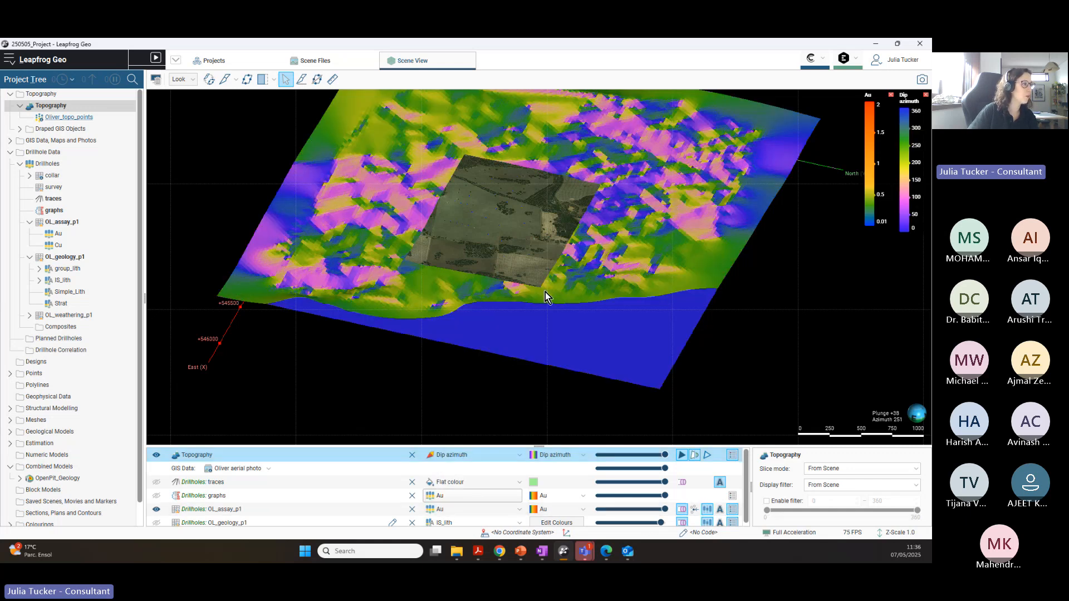
pyautogui.click(515, 457)
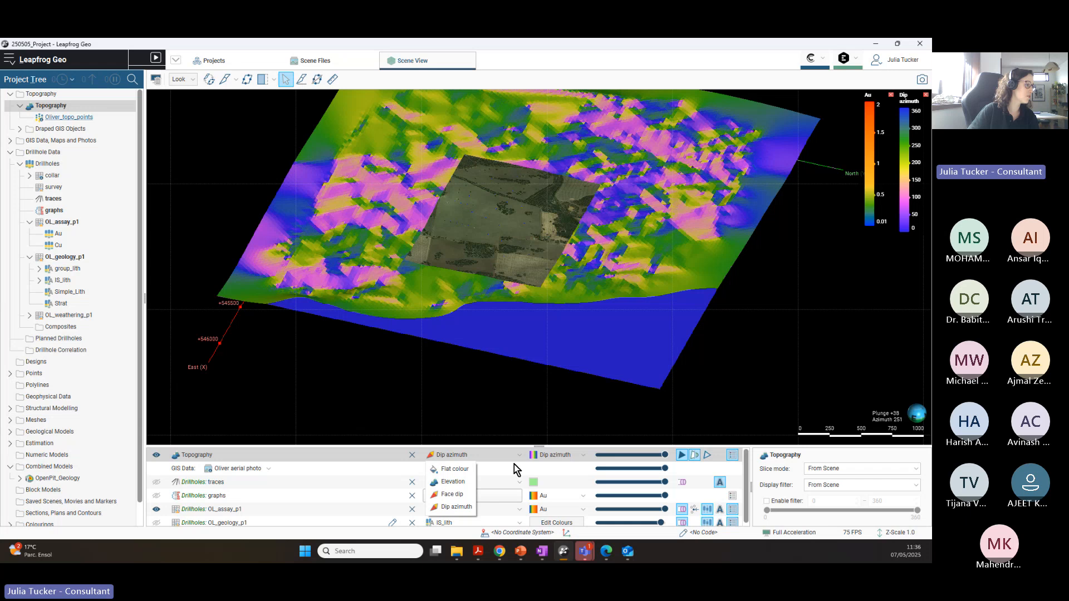
pyautogui.click(458, 495)
pyautogui.moveTo(604, 282); pyautogui.dragTo(553, 271)
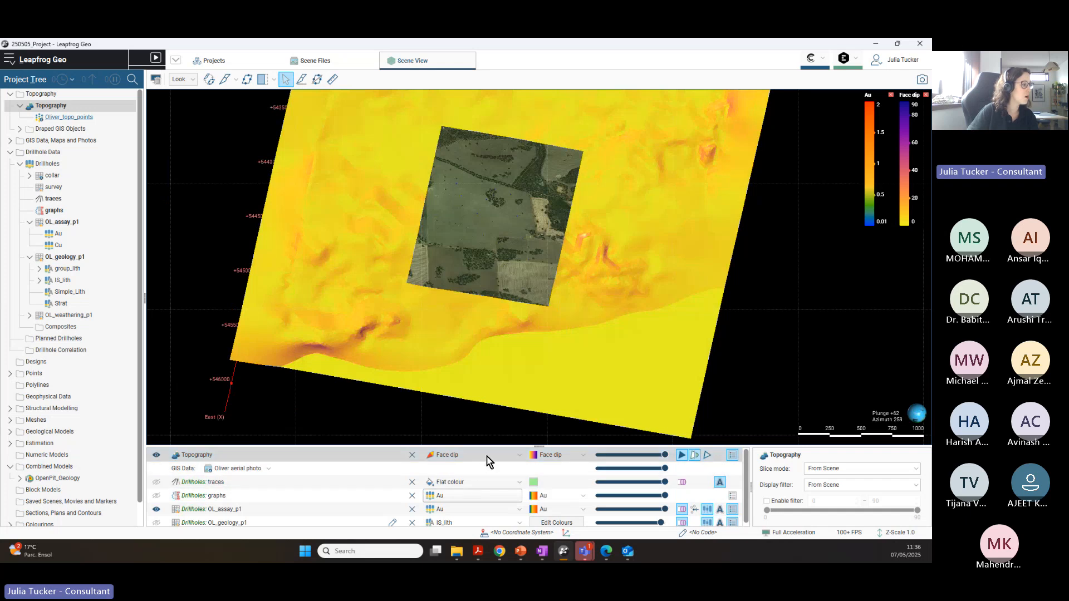
pyautogui.moveTo(659, 268); pyautogui.dragTo(693, 231)
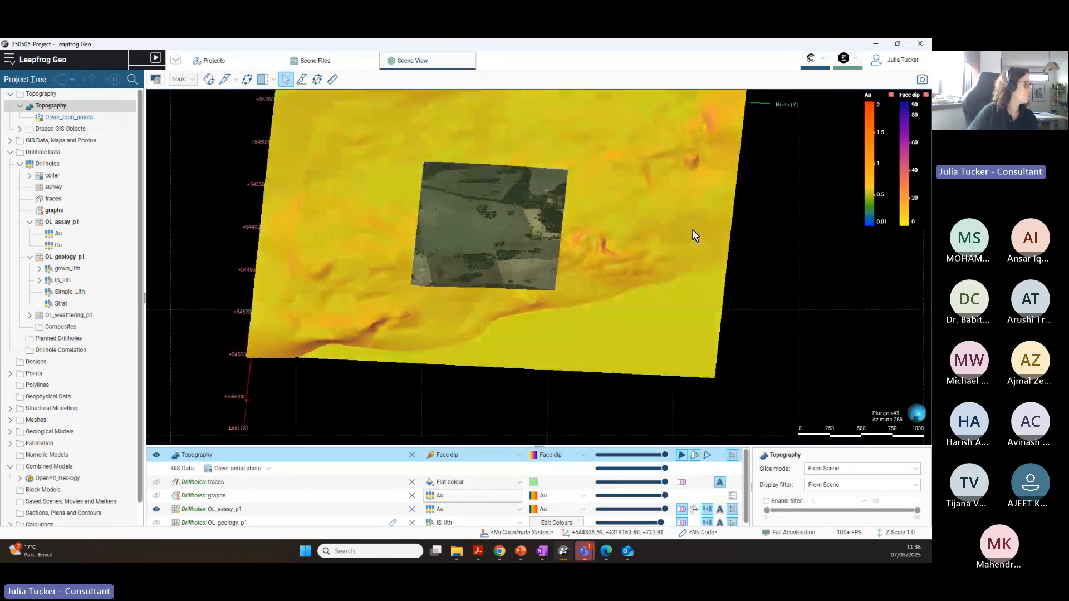
pyautogui.moveTo(656, 289); pyautogui.dragTo(543, 265)
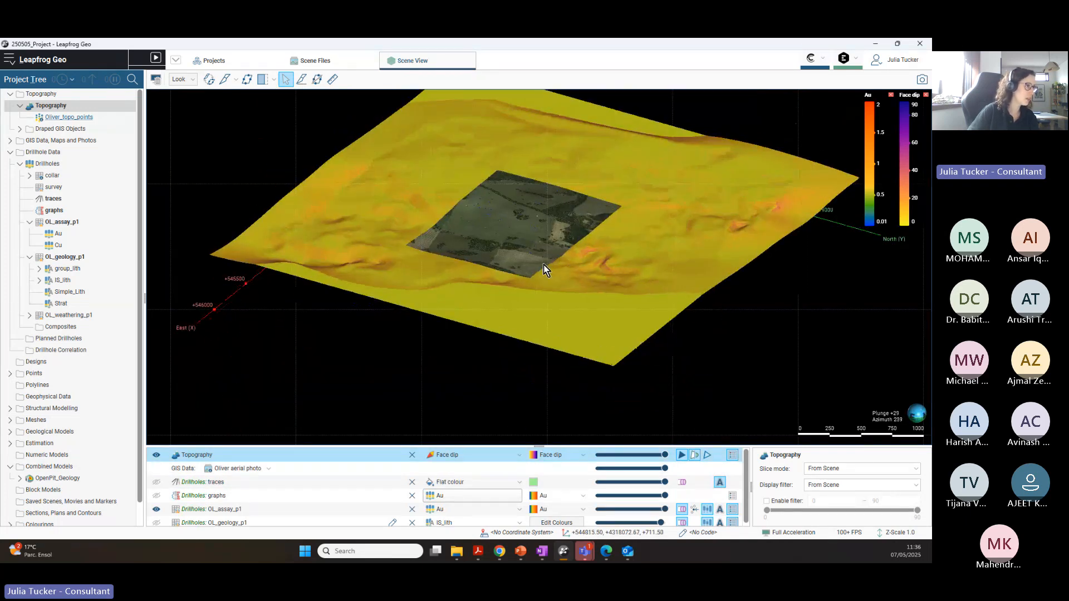
pyautogui.scroll(4, 654, 207)
pyautogui.scroll(-3, 654, 208)
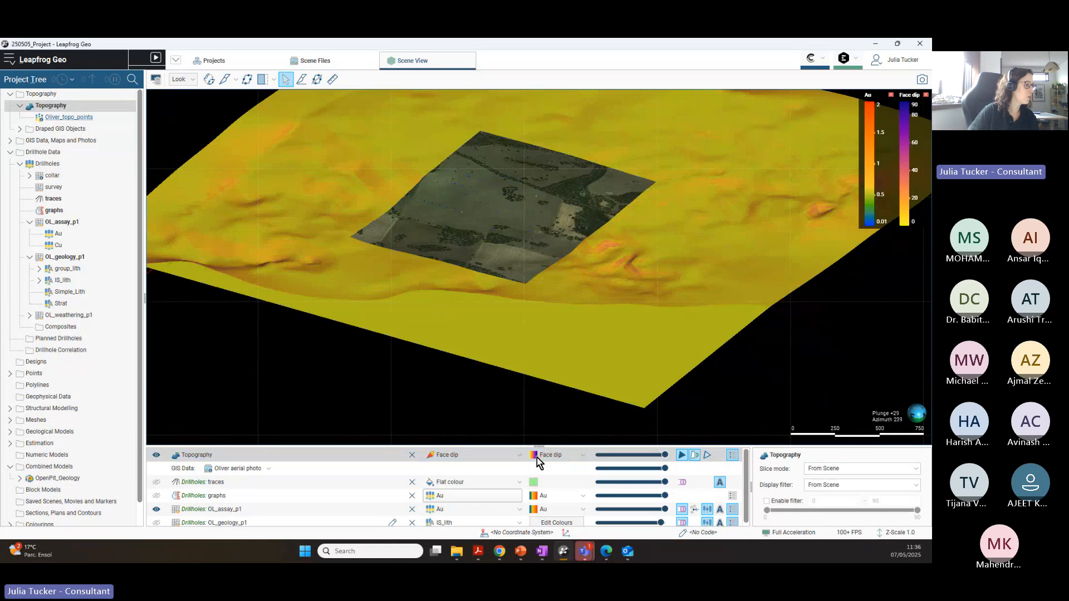
pyautogui.click(482, 457)
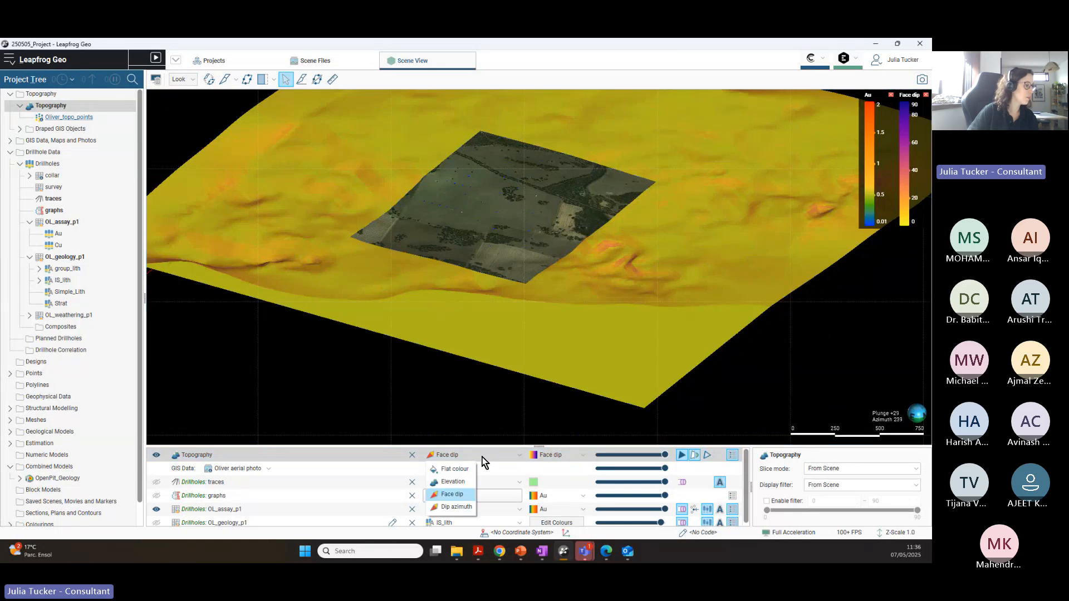
pyautogui.click(459, 494)
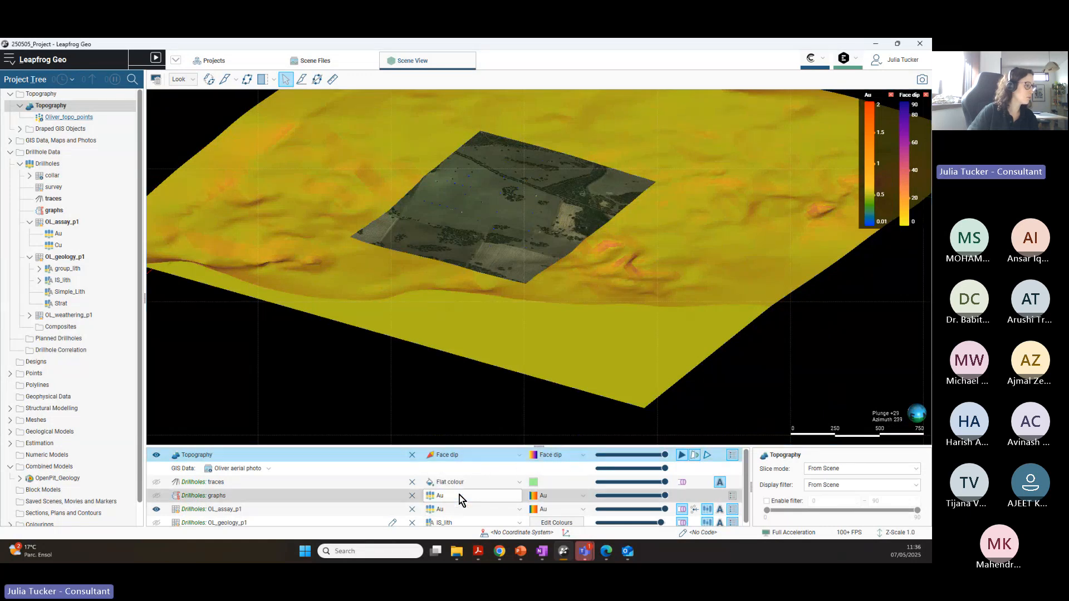
# Step: Create a new discrete colourmap for the topography's face dip and place its editor beside the surface
pyautogui.click(583, 457)
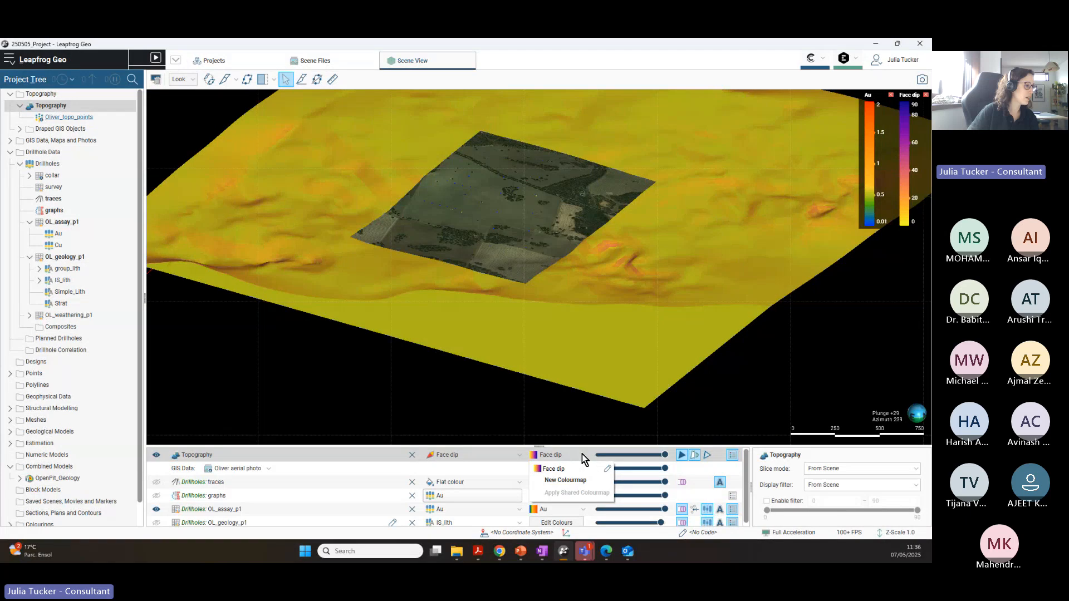
pyautogui.click(565, 480)
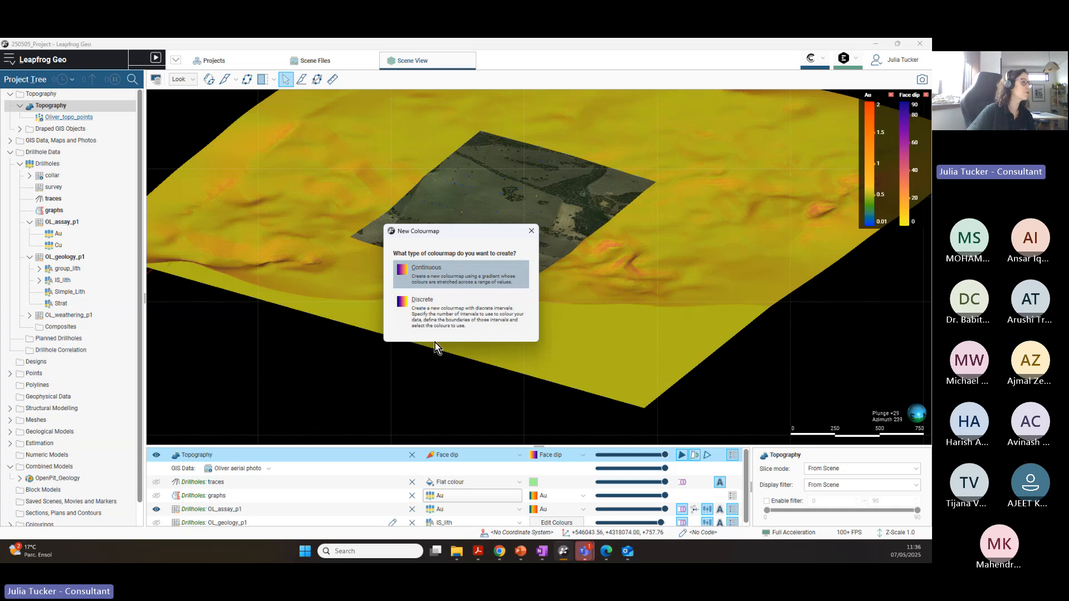
pyautogui.click(444, 320)
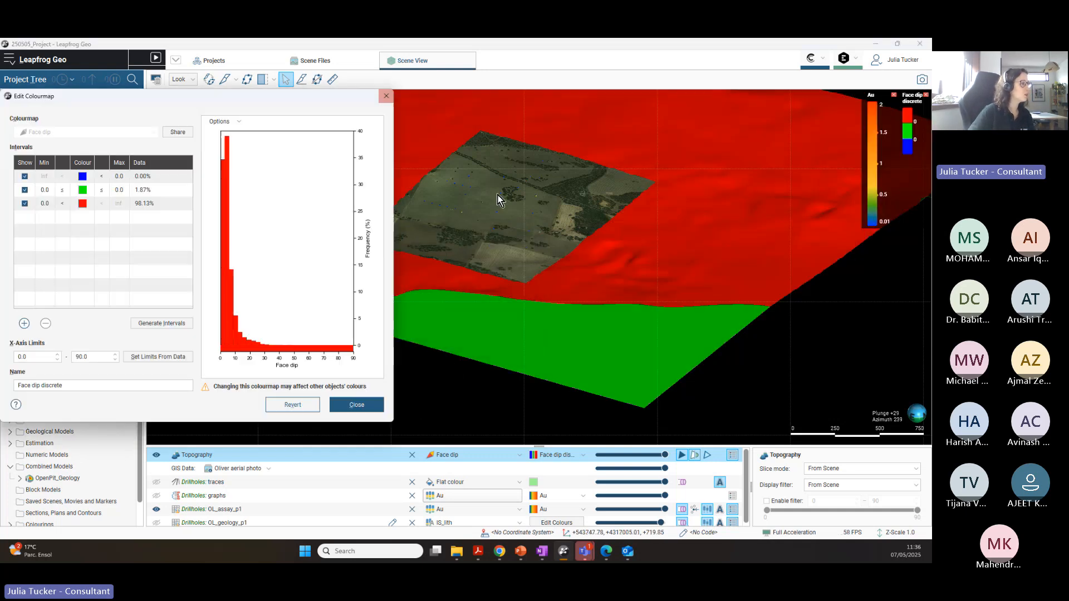
pyautogui.moveTo(256, 96); pyautogui.dragTo(341, 102)
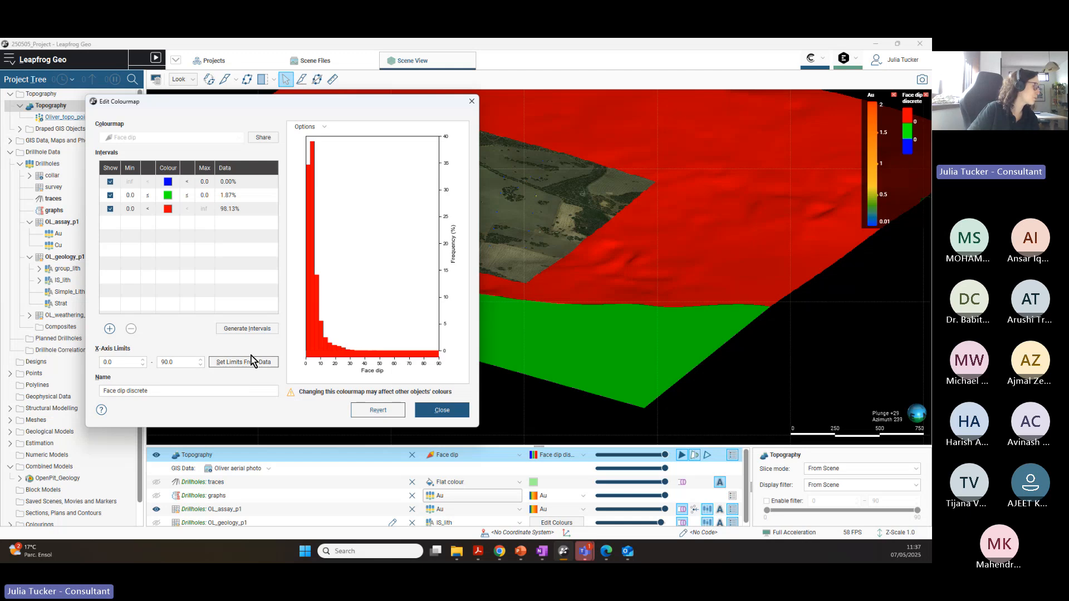
# Step: Generate 5 Quantile intervals with the Rainbow (bgyr) gradient for the face dip colourmap, inspect the recoloured topography and close the generator
pyautogui.click(250, 330)
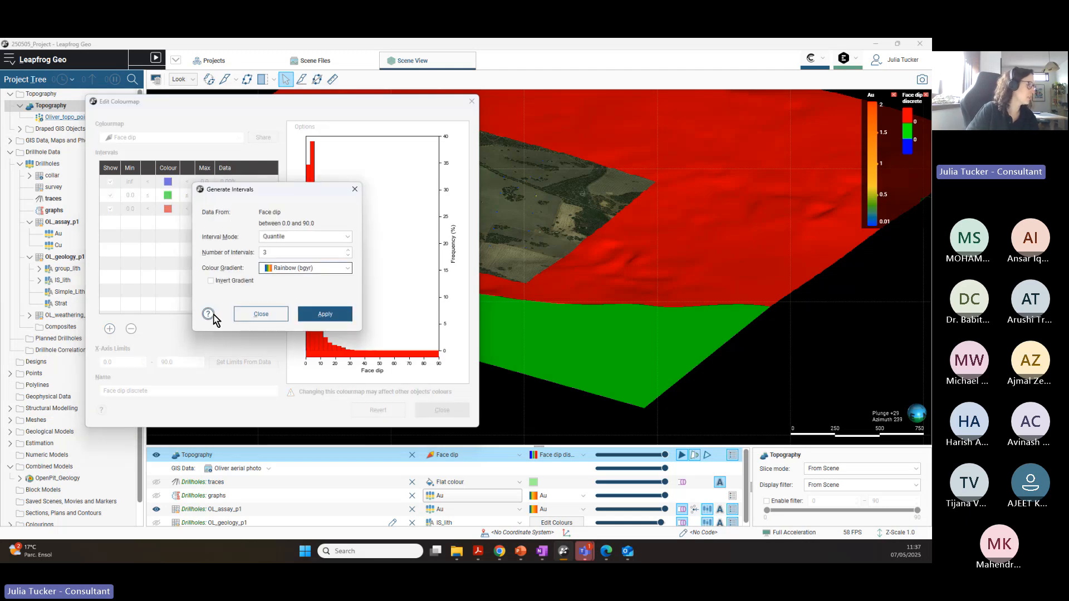
pyautogui.moveTo(272, 190); pyautogui.dragTo(412, 157)
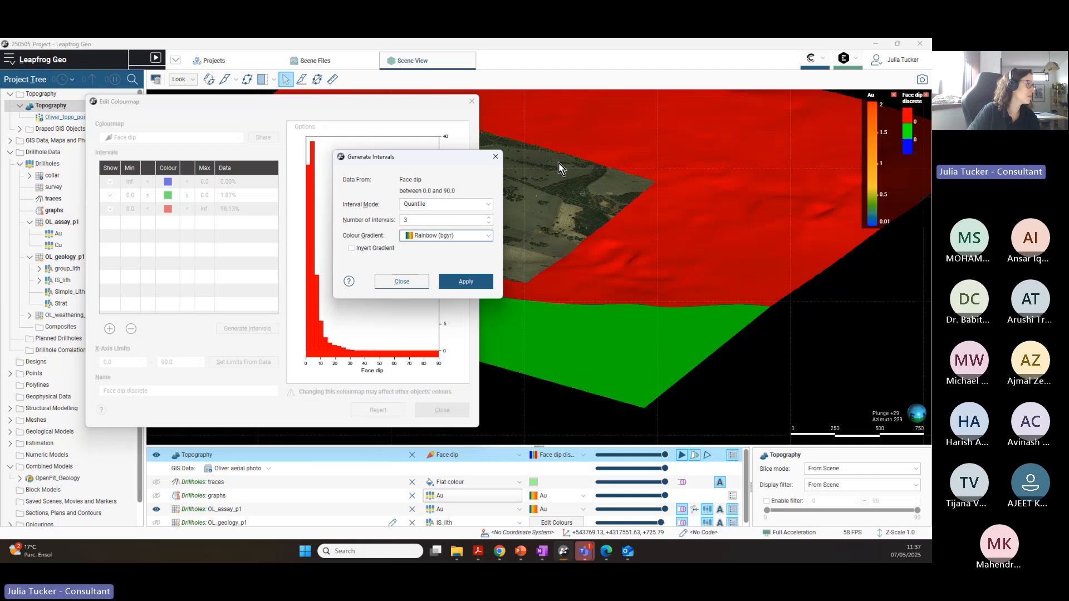
pyautogui.click(435, 206)
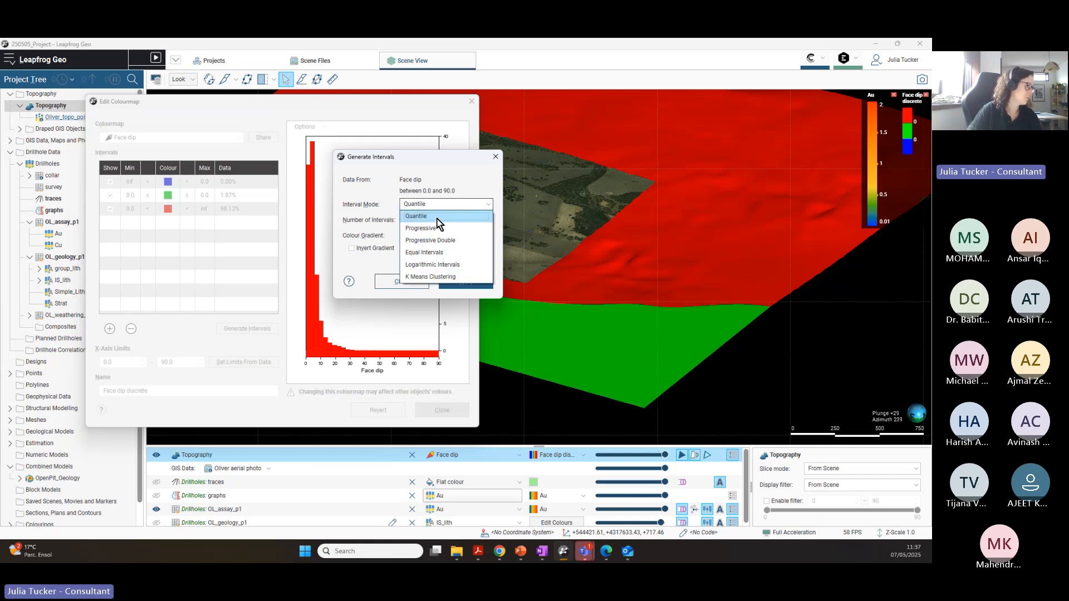
pyautogui.click(485, 174)
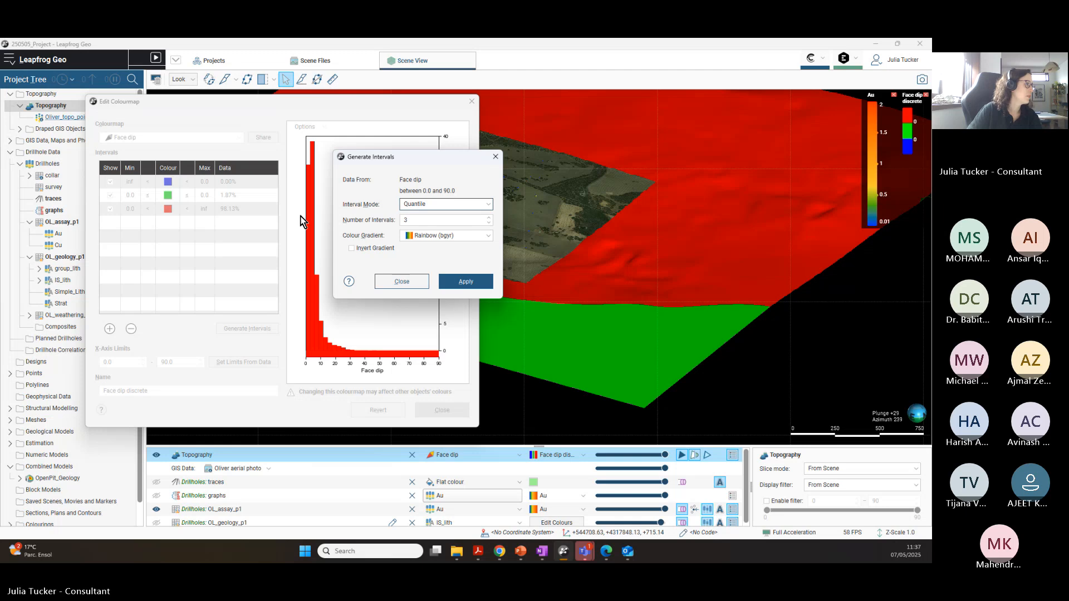
pyautogui.click(489, 218)
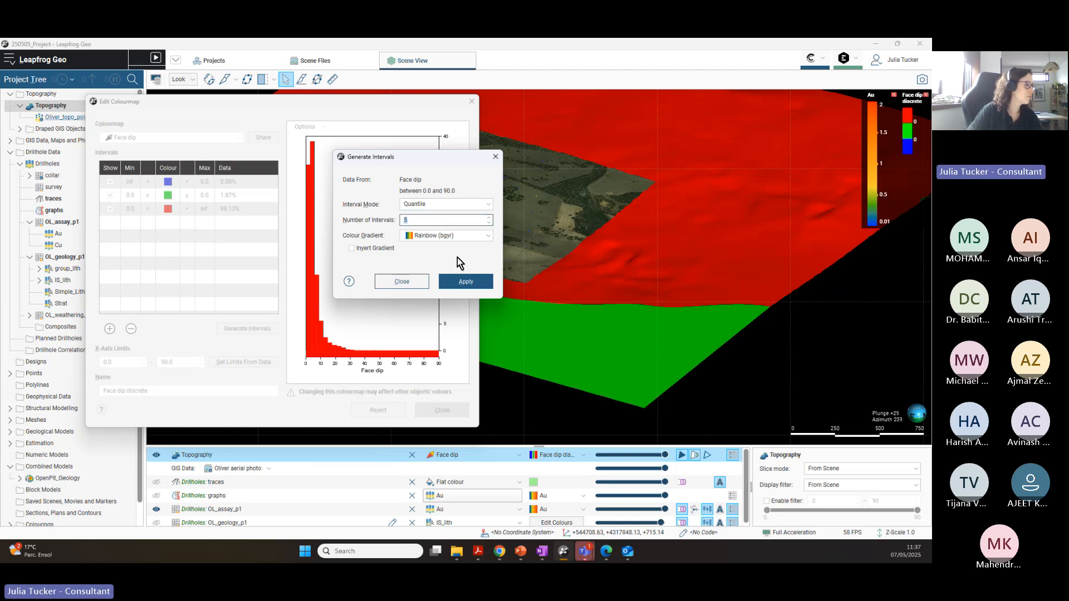
pyautogui.click(473, 283)
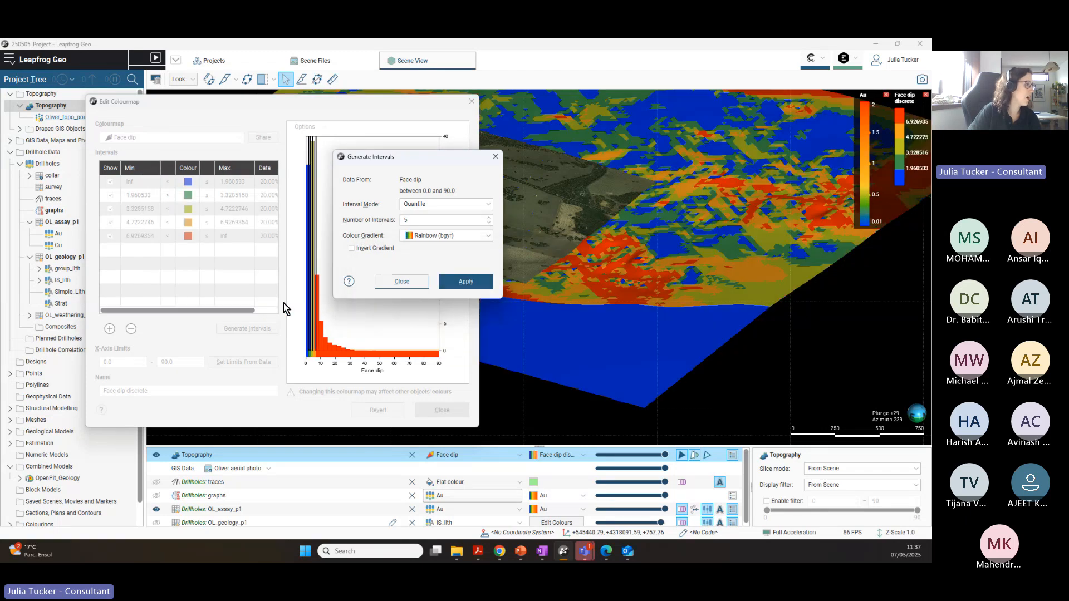
pyautogui.moveTo(451, 160); pyautogui.dragTo(159, 145)
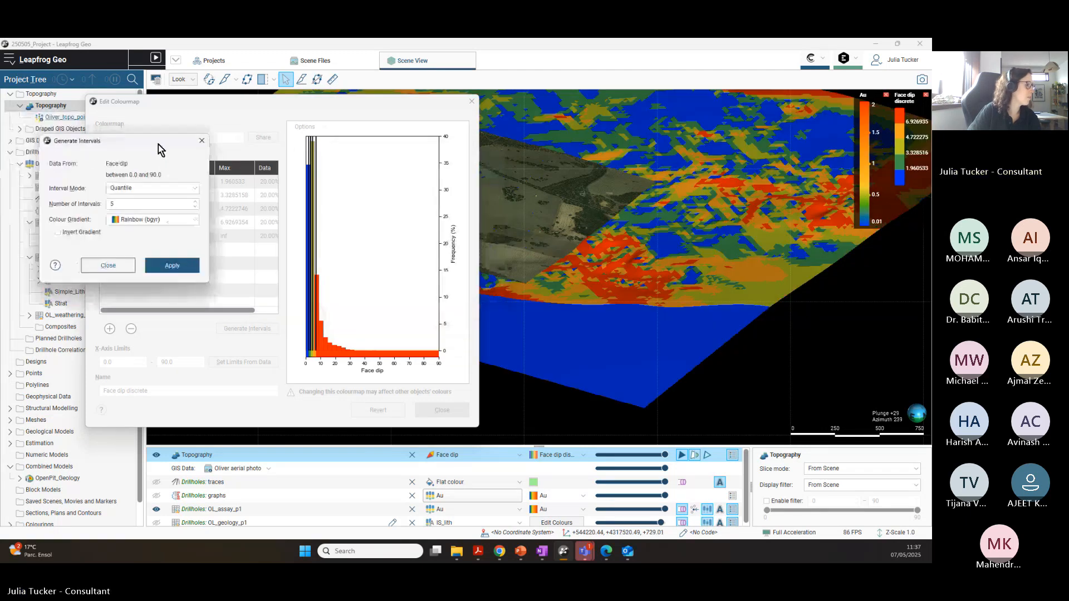
pyautogui.scroll(-5, 729, 186)
pyautogui.moveTo(662, 238); pyautogui.dragTo(486, 315)
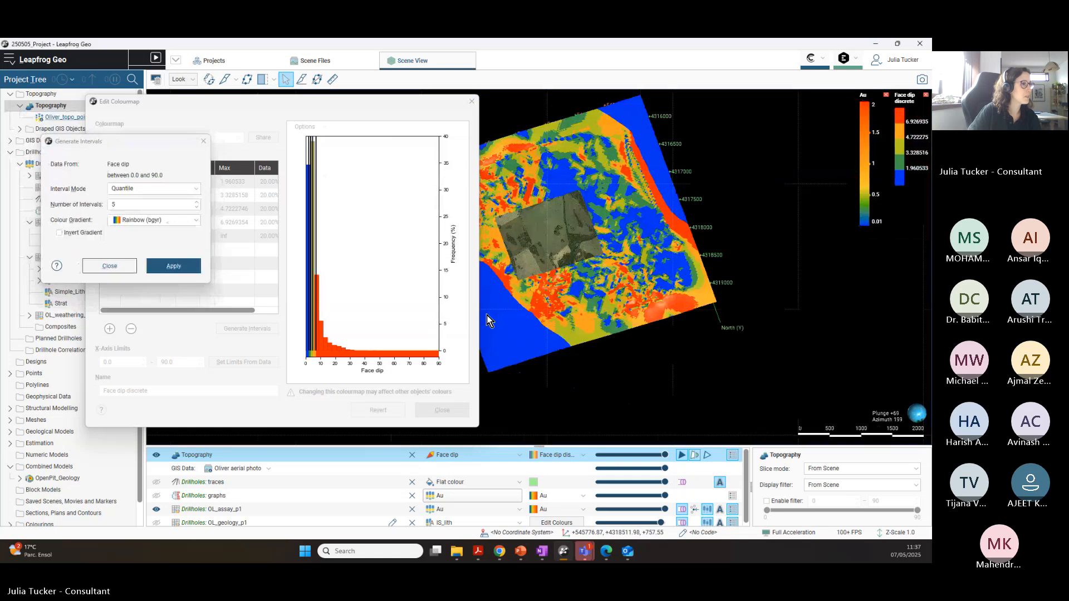
pyautogui.moveTo(657, 220); pyautogui.dragTo(811, 255, button='middle')
pyautogui.moveTo(810, 255); pyautogui.dragTo(863, 181)
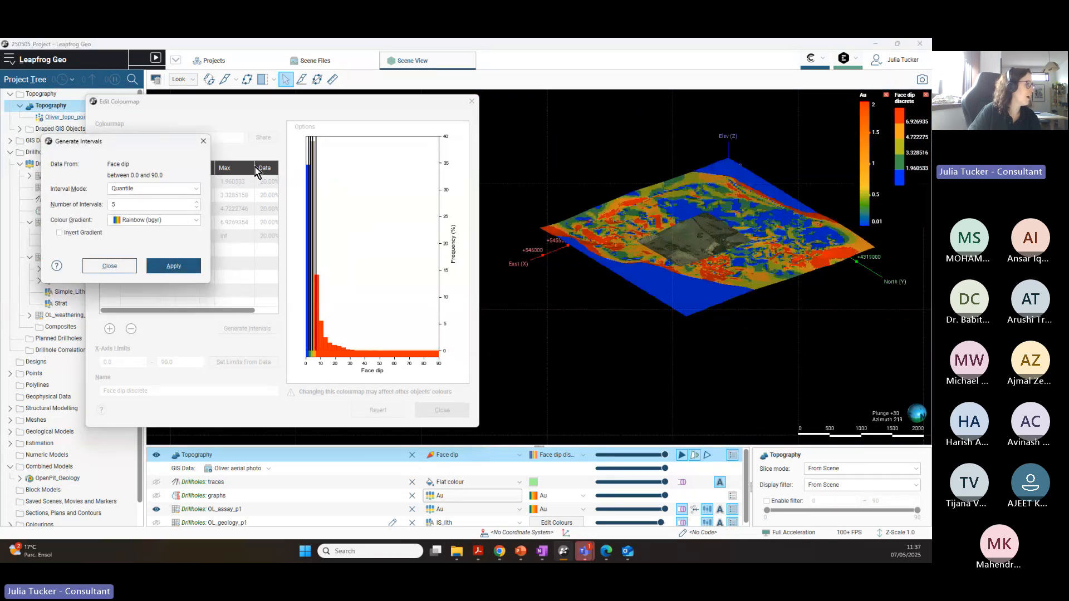
pyautogui.click(202, 142)
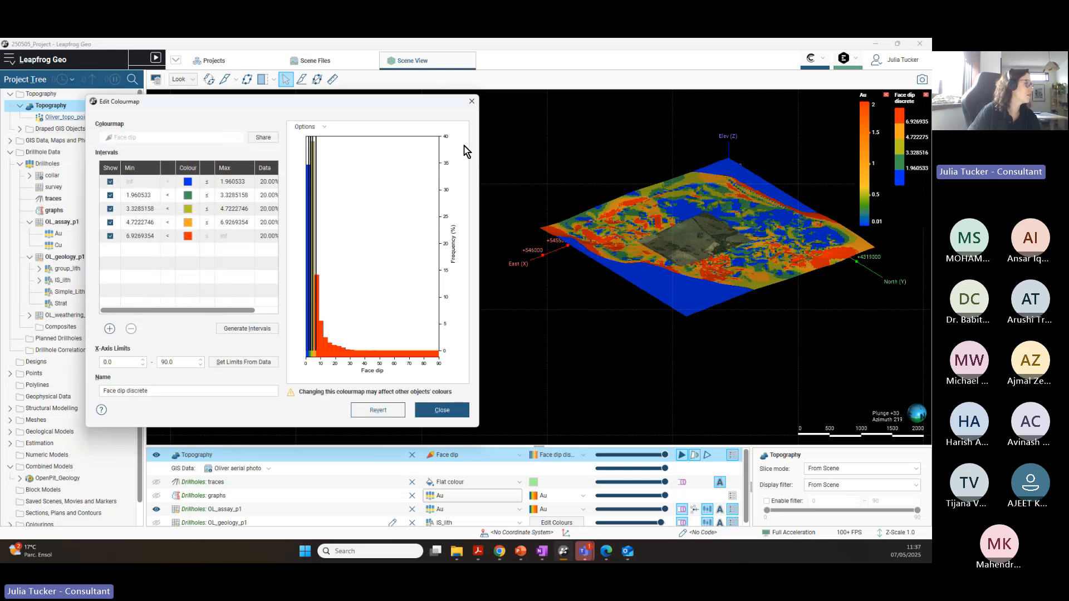
# Step: Add an extra interval to the face dip discrete colourmap and bring the topography into view beside the editor
pyautogui.moveTo(340, 109); pyautogui.dragTo(328, 111)
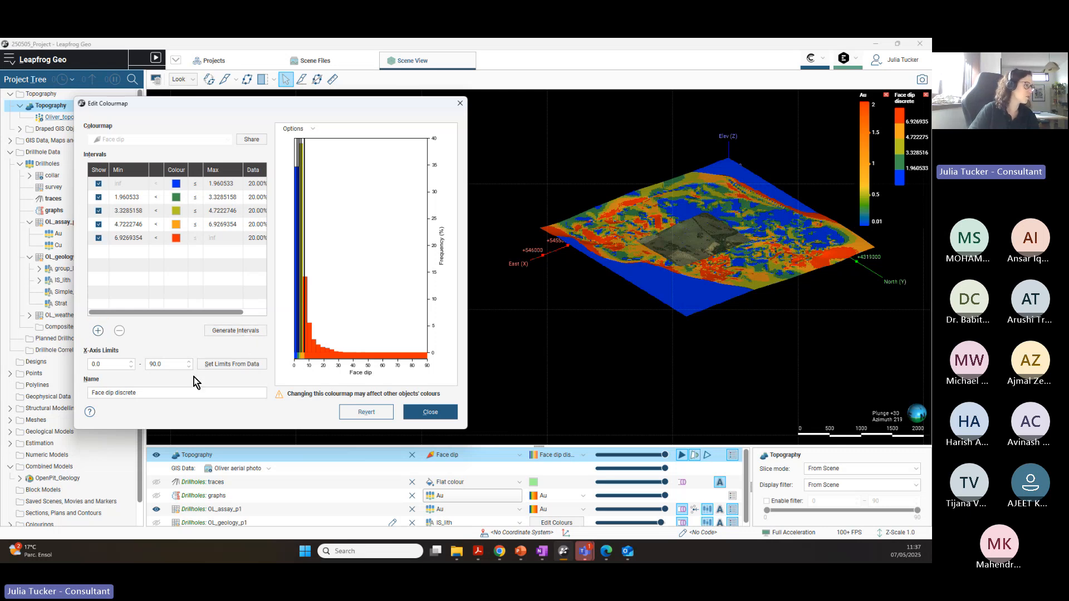
pyautogui.click(98, 331)
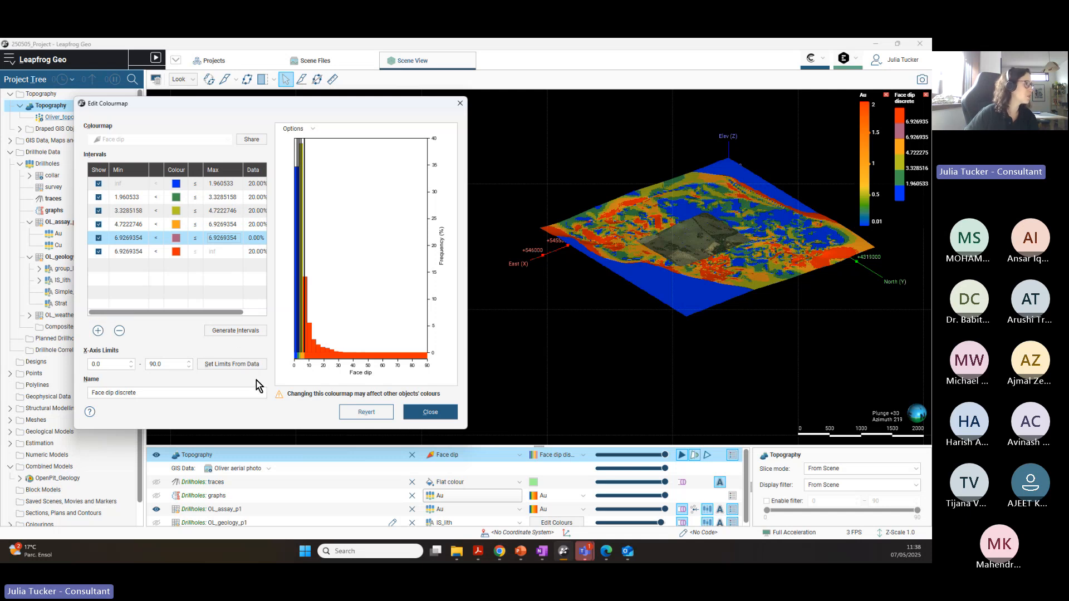
pyautogui.moveTo(797, 266); pyautogui.dragTo(673, 311, button='middle')
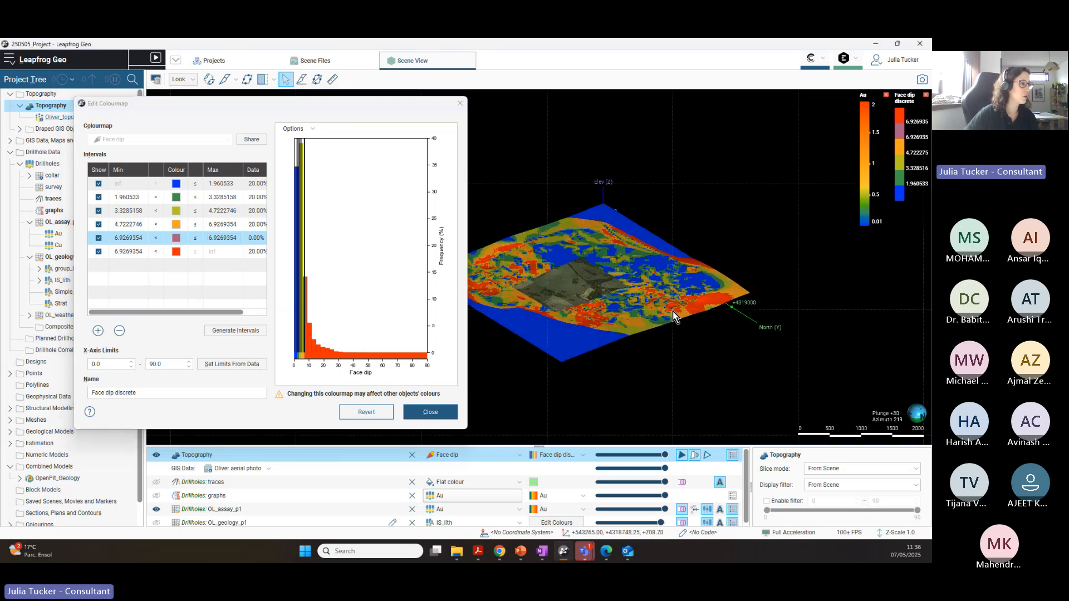
# Step: Inspect the topography's discrete face dip colouring from a steeper angle and close the colourmap editor
pyautogui.moveTo(673, 312); pyautogui.dragTo(636, 343)
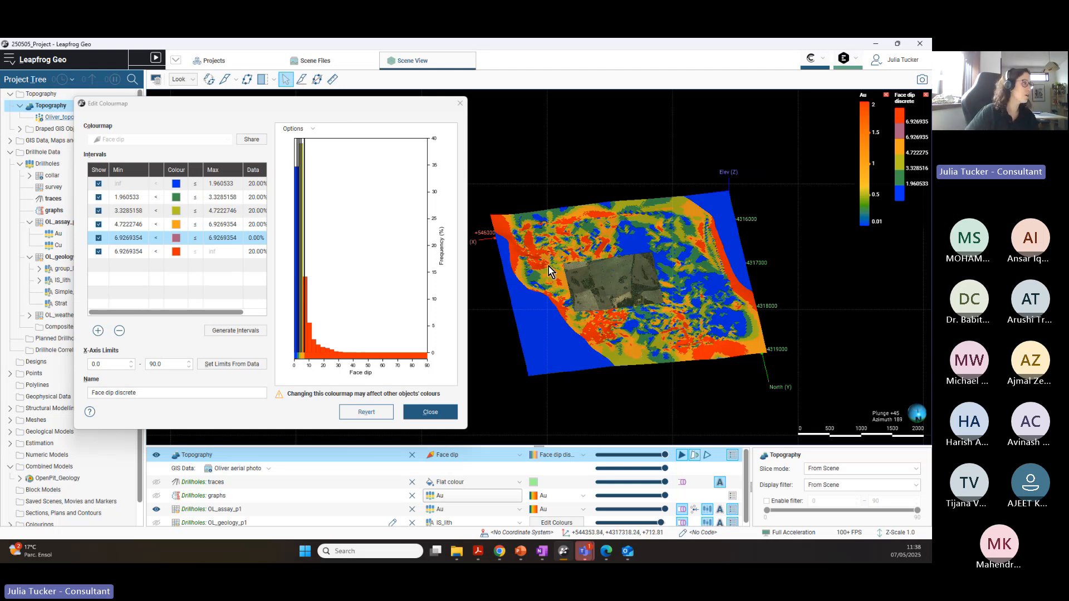
pyautogui.click(460, 103)
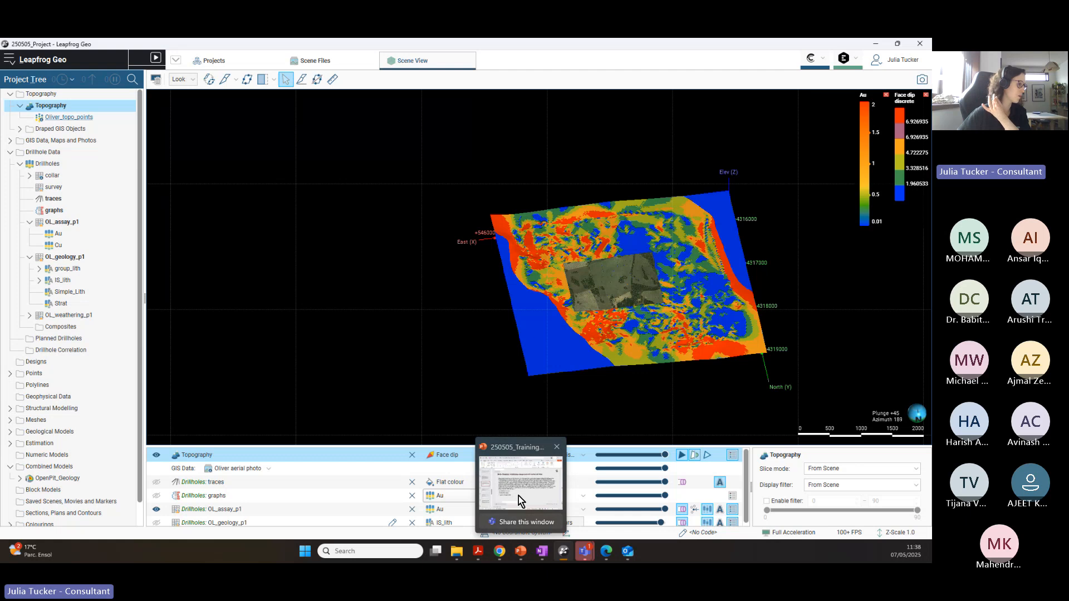
# Step: Switch to the PowerPoint training deck at the slide on back-flagging categorical and numerical data, and collapse its slide thumbnails
pyautogui.click(511, 501)
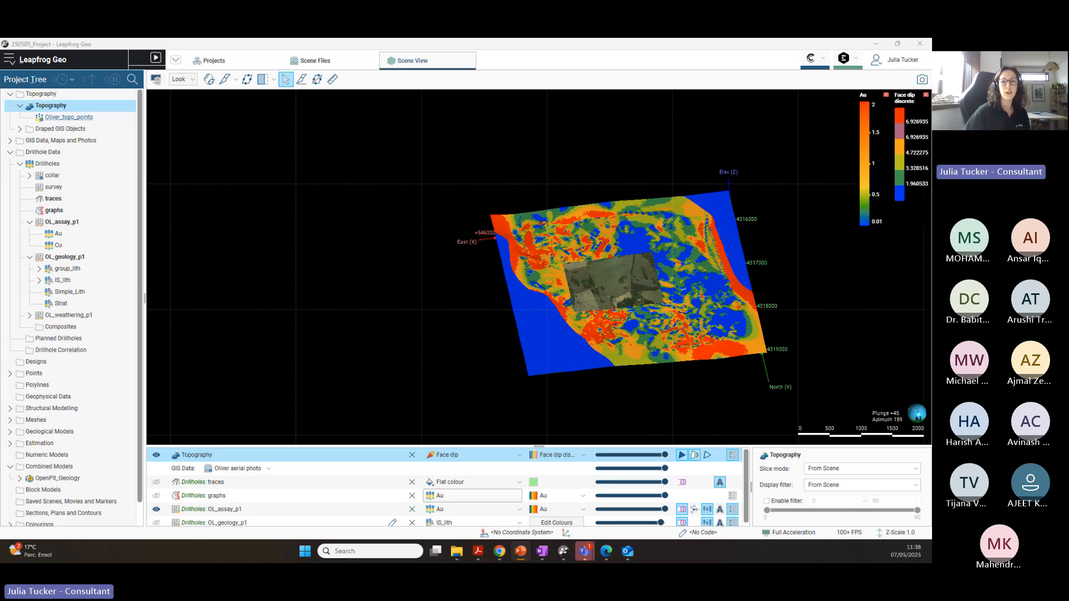
pyautogui.moveTo(931, 112); pyautogui.dragTo(550, 107)
pyautogui.click(632, 108)
pyautogui.moveTo(139, 363); pyautogui.dragTo(39, 334)
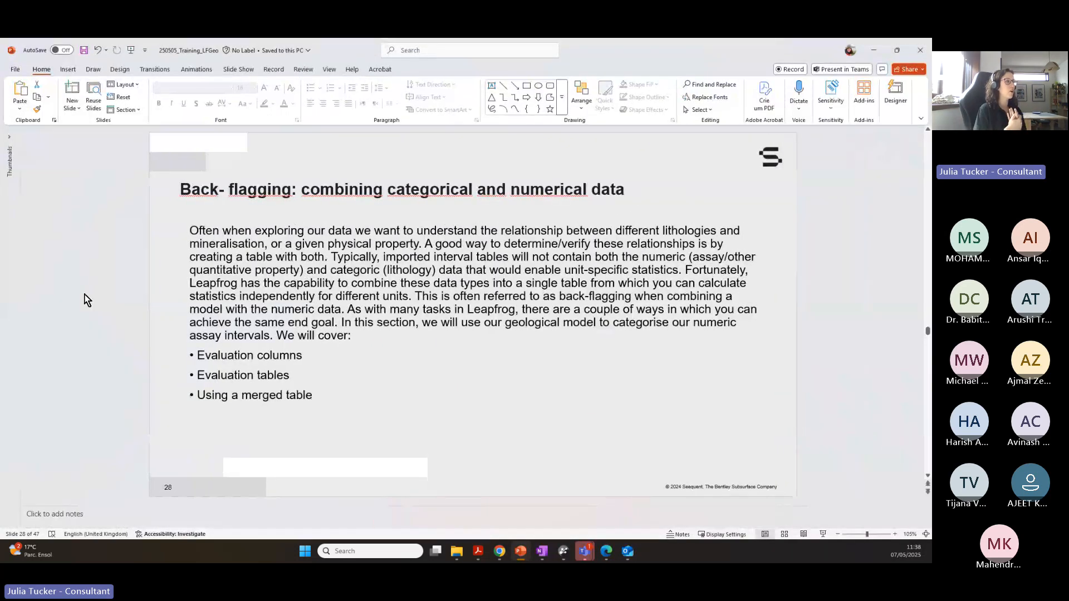
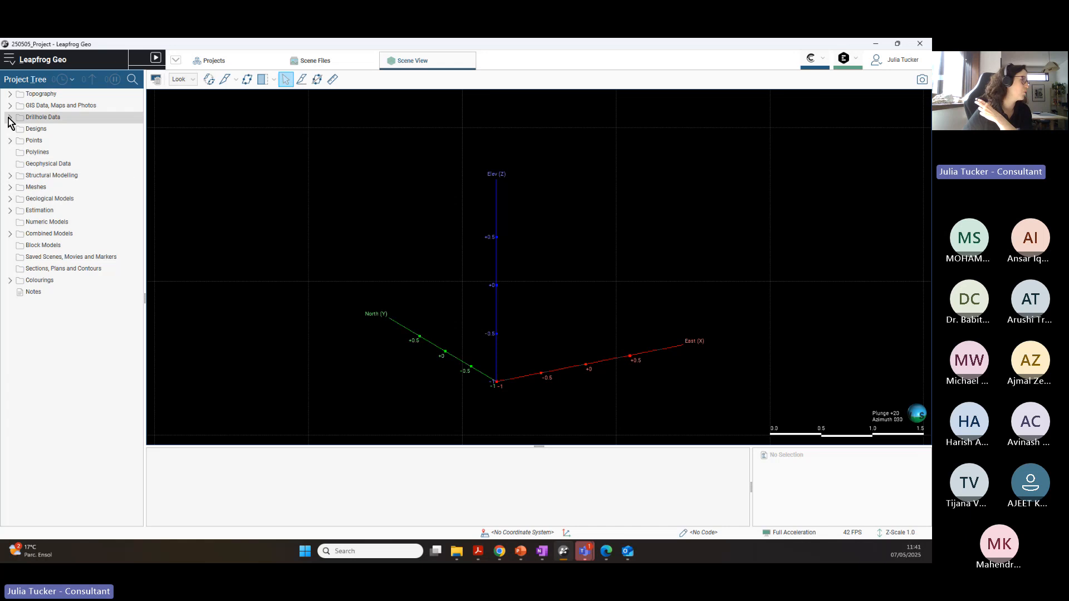
# Step: Expand the drillhole data down to the columns of the OL_assay_p1 table and bring up the table's options
pyautogui.click(9, 117)
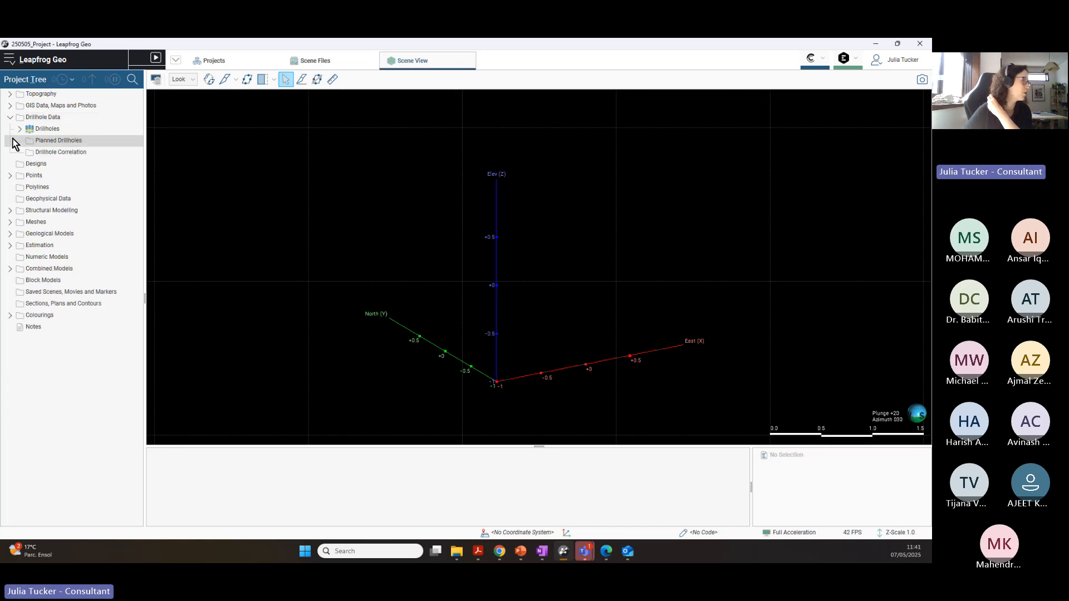
pyautogui.click(19, 129)
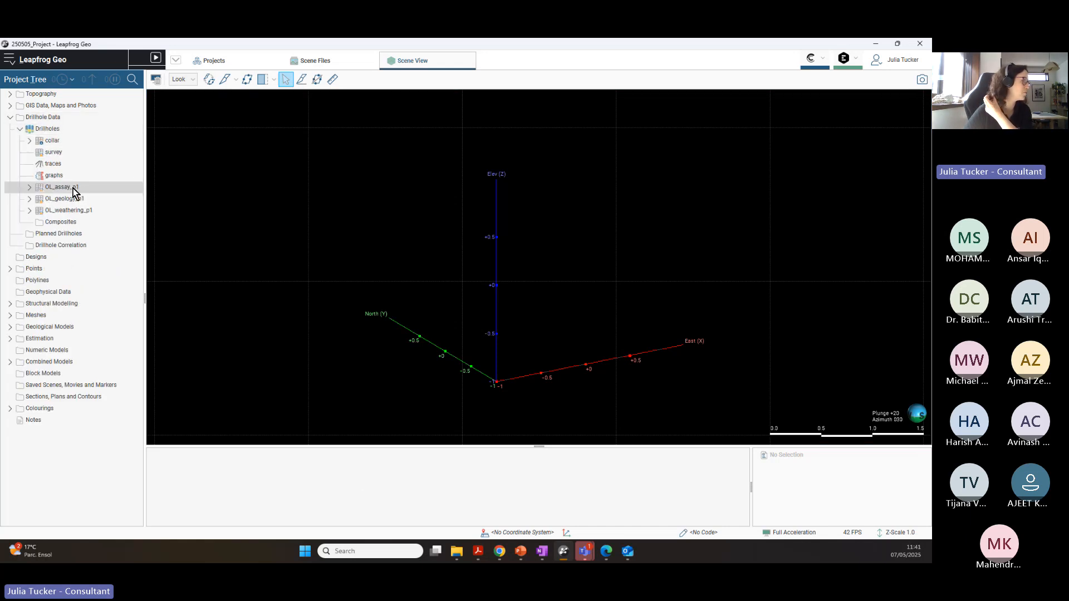
pyautogui.click(30, 187)
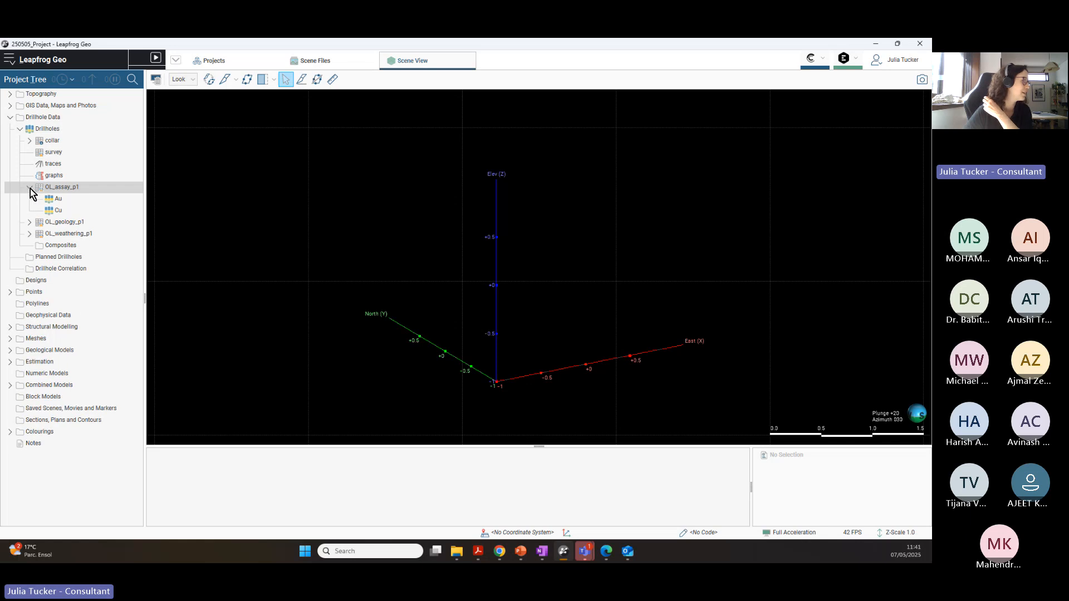
pyautogui.rightClick(74, 189)
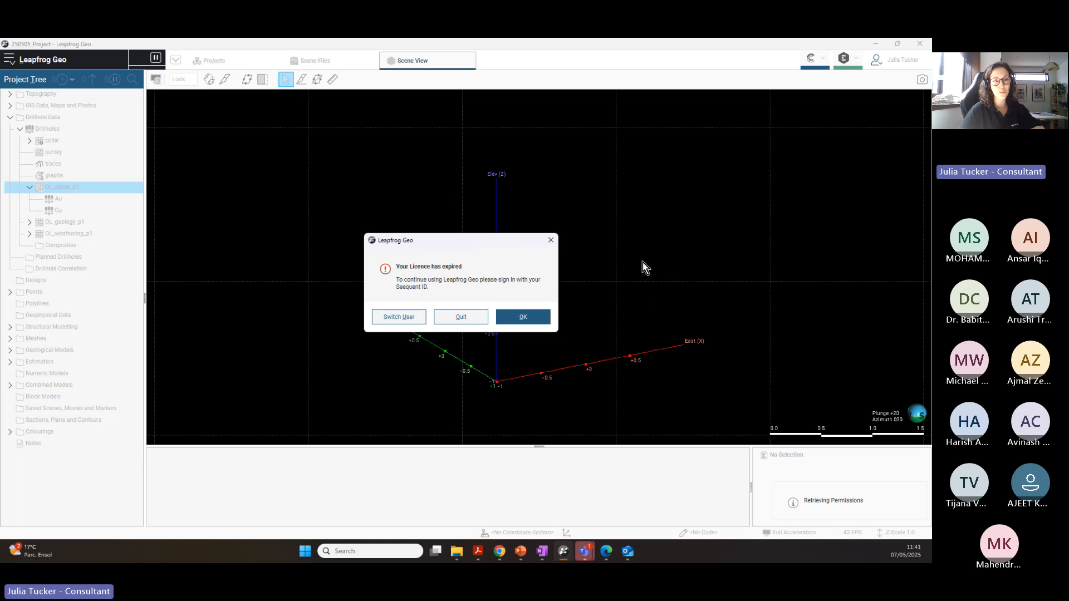
# Step: Renew the Leapfrog Geo licence in the browser with the Edge extension, allow Seequent Connector to open, and return to the project
pyautogui.click(526, 319)
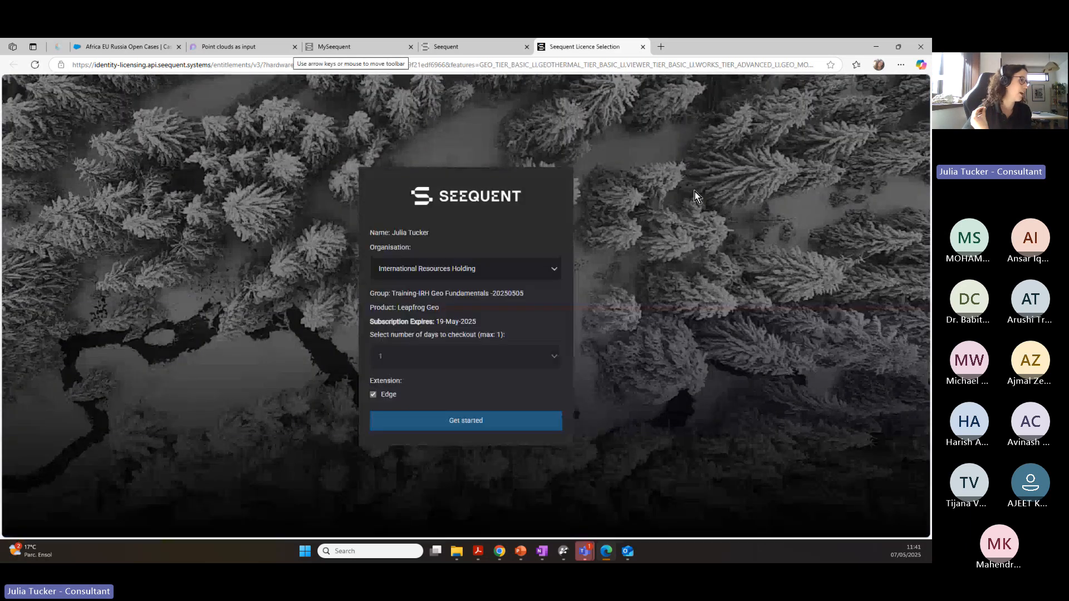
pyautogui.click(485, 424)
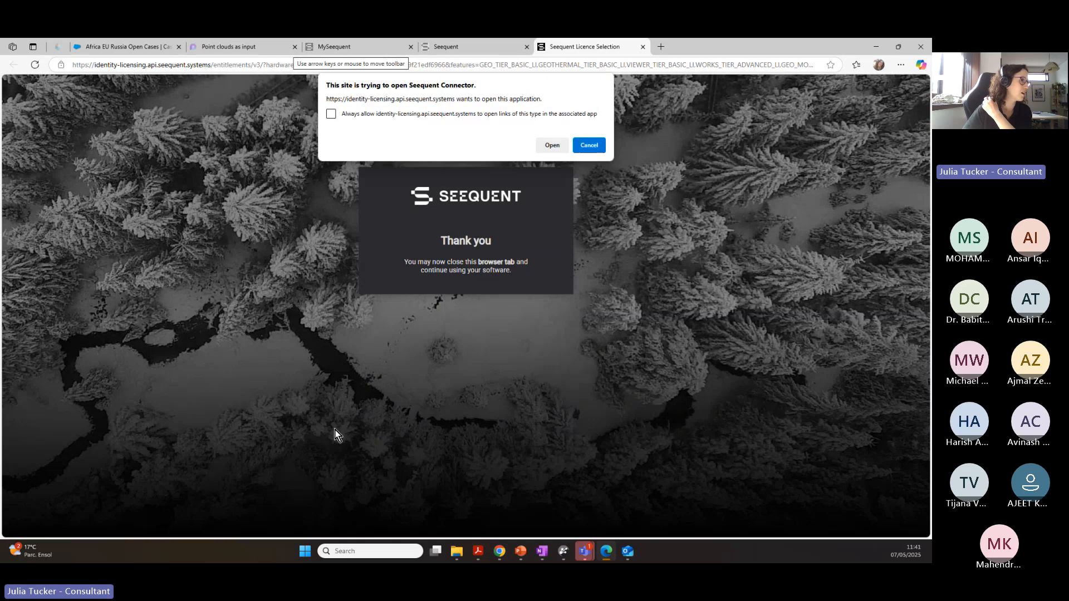
pyautogui.click(540, 143)
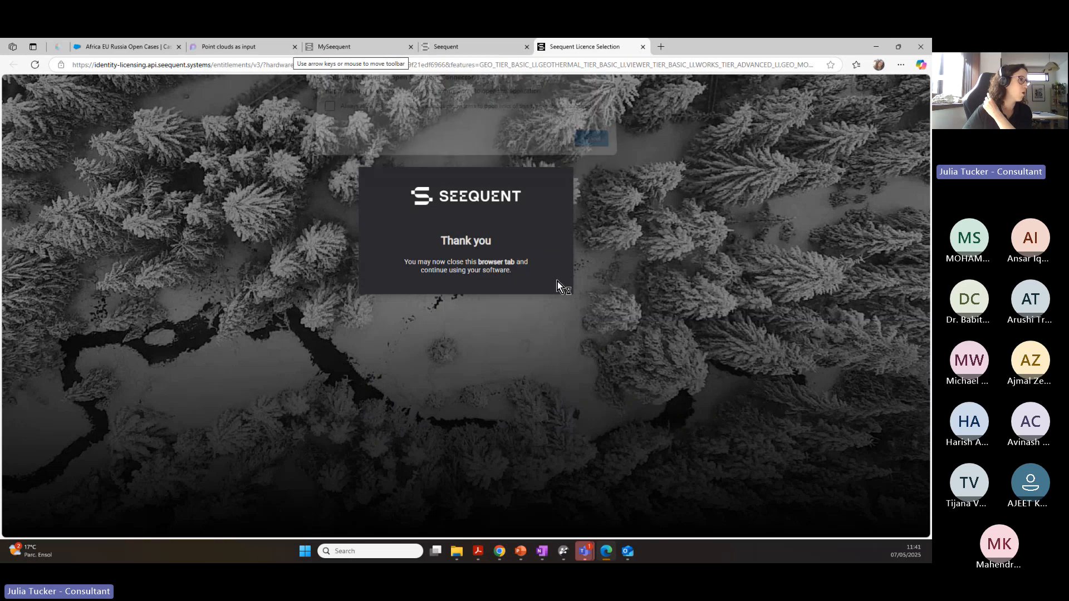
pyautogui.click(876, 49)
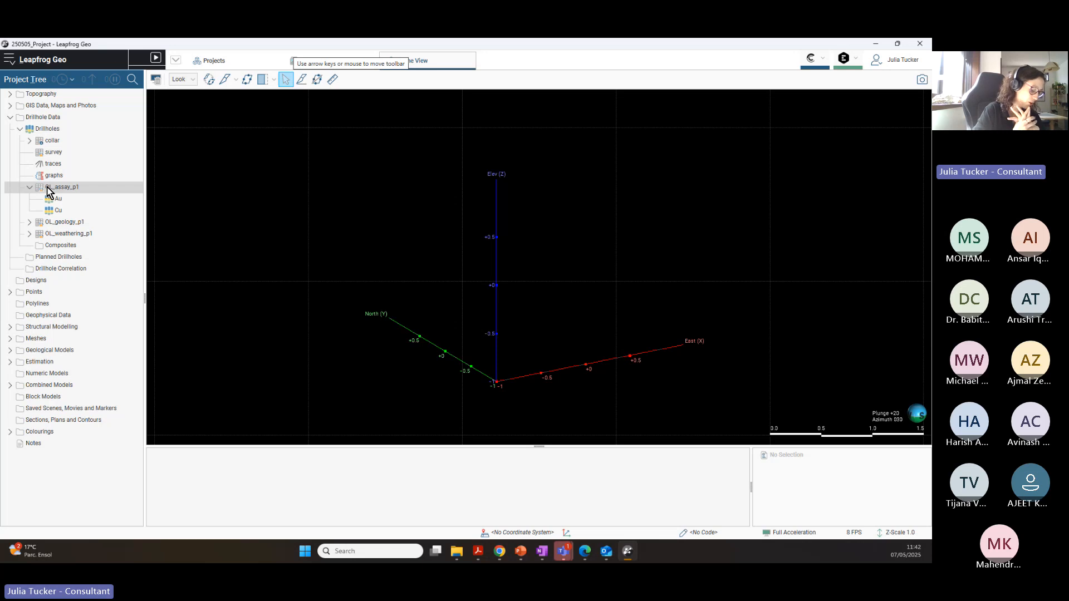
# Step: Create an evaluated column named GM_geology_Output on the OL_assay_p1 table from the GM_geology model
pyautogui.rightClick(79, 189)
pyautogui.moveTo(145, 262)
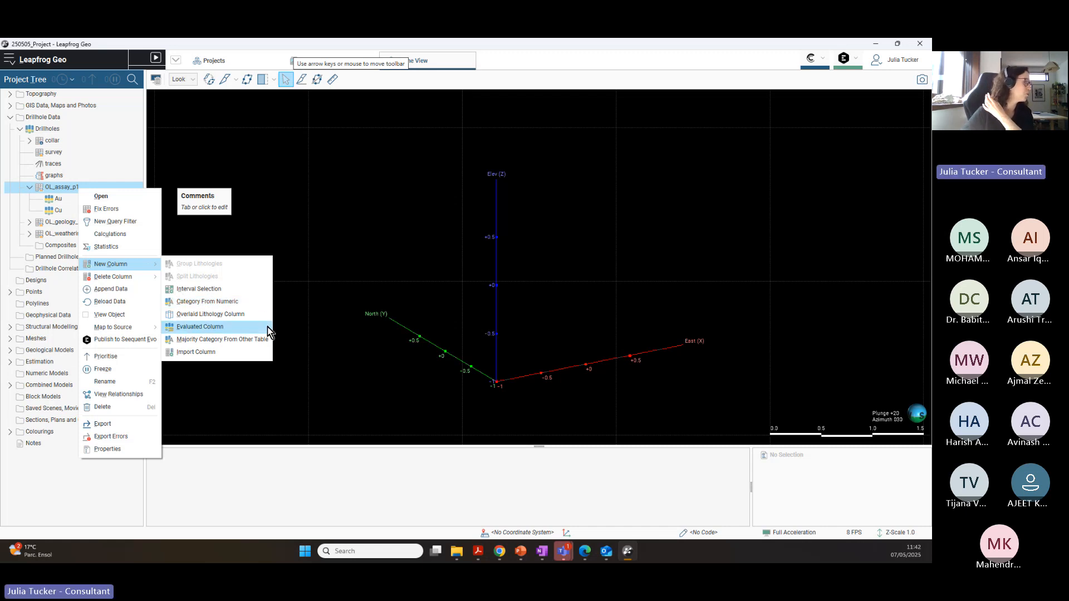
pyautogui.click(209, 327)
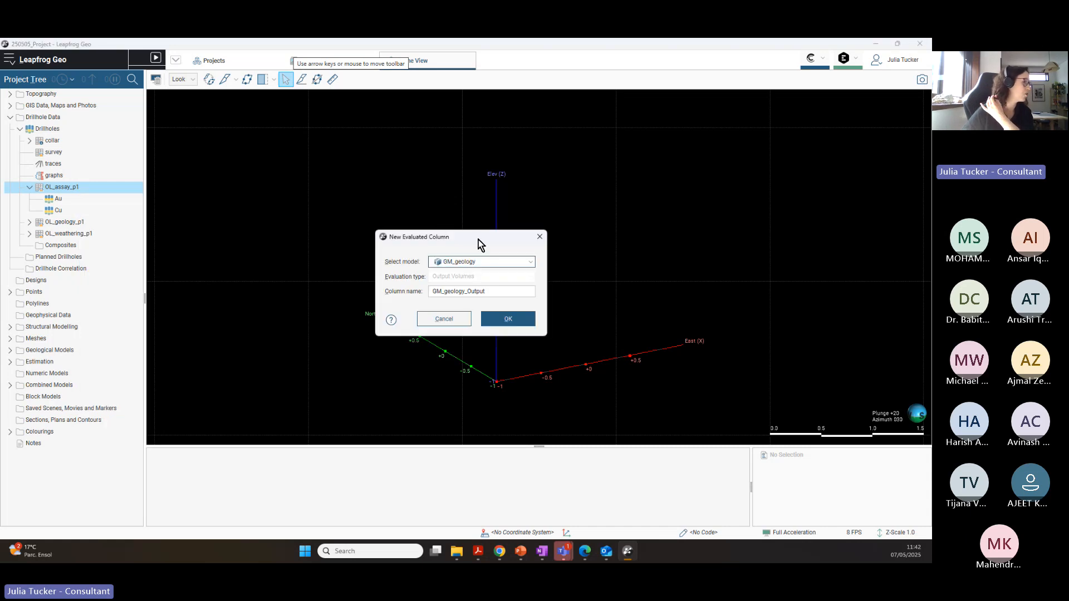
pyautogui.moveTo(488, 243); pyautogui.dragTo(347, 165)
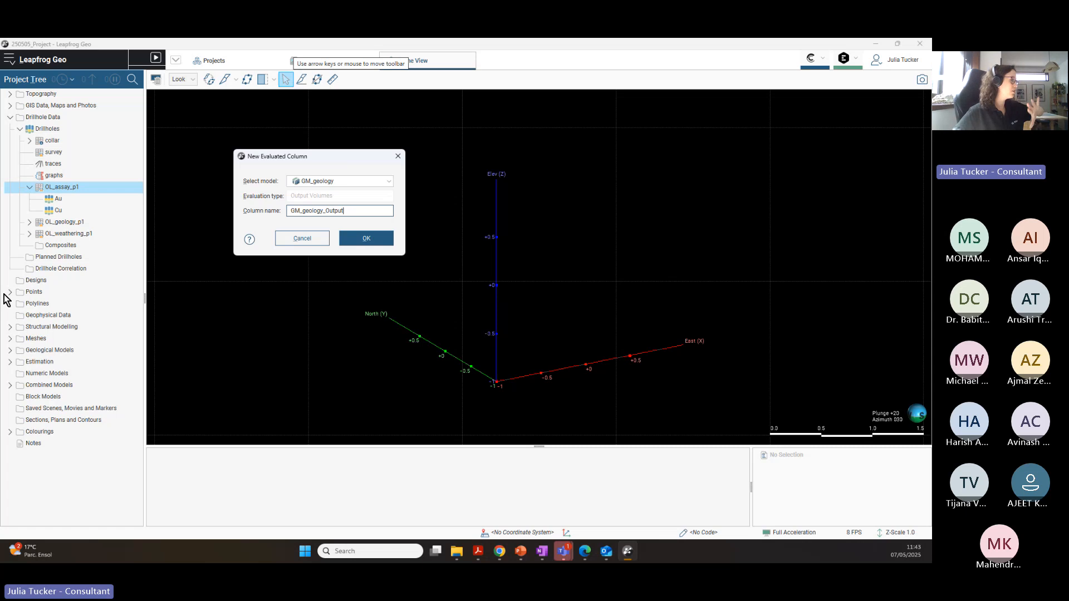
pyautogui.click(10, 350)
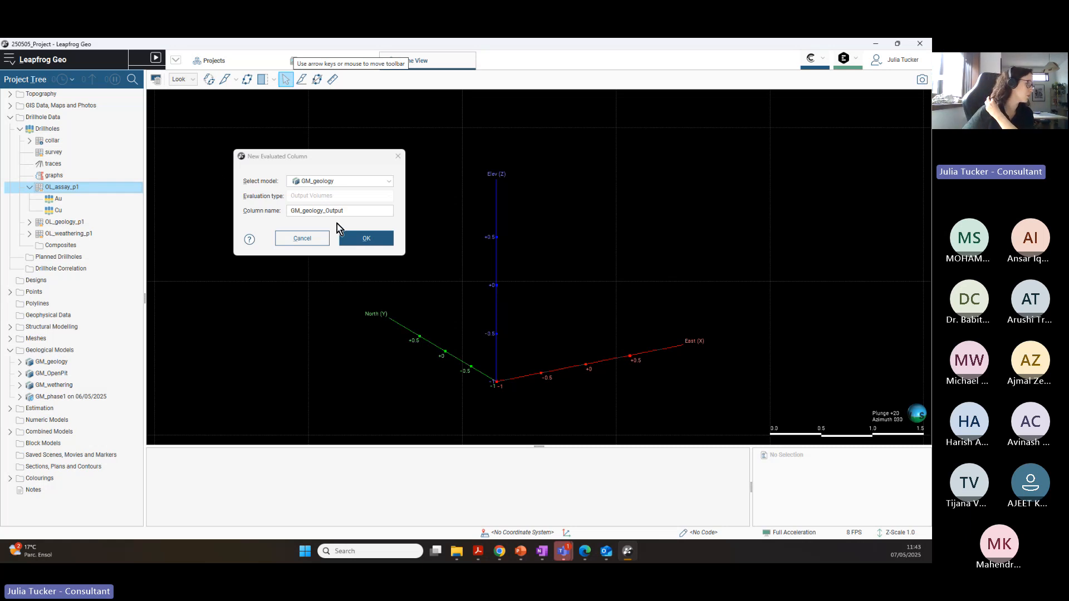
pyautogui.click(344, 211)
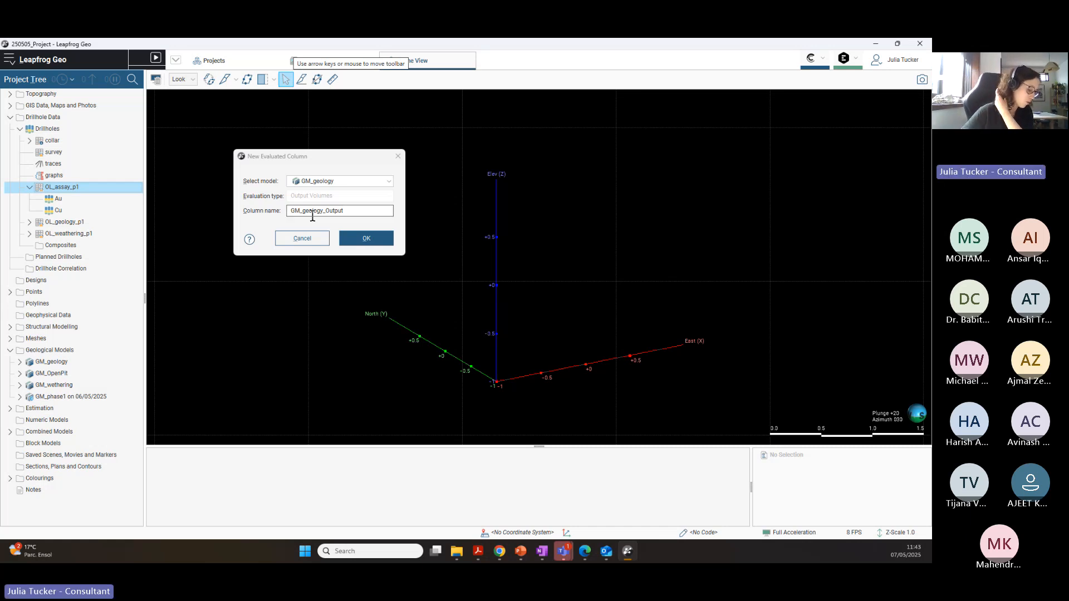
pyautogui.click(385, 239)
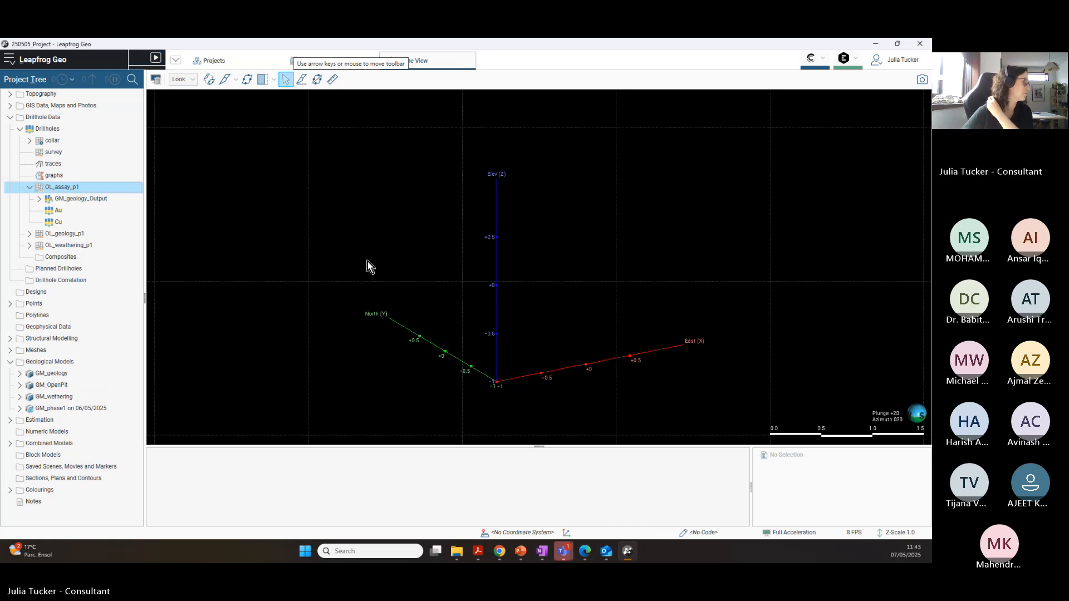
# Step: Add the new GM_geology_Output column to the scene and inspect the assay intervals coloured by geology from several angles
pyautogui.click(39, 199)
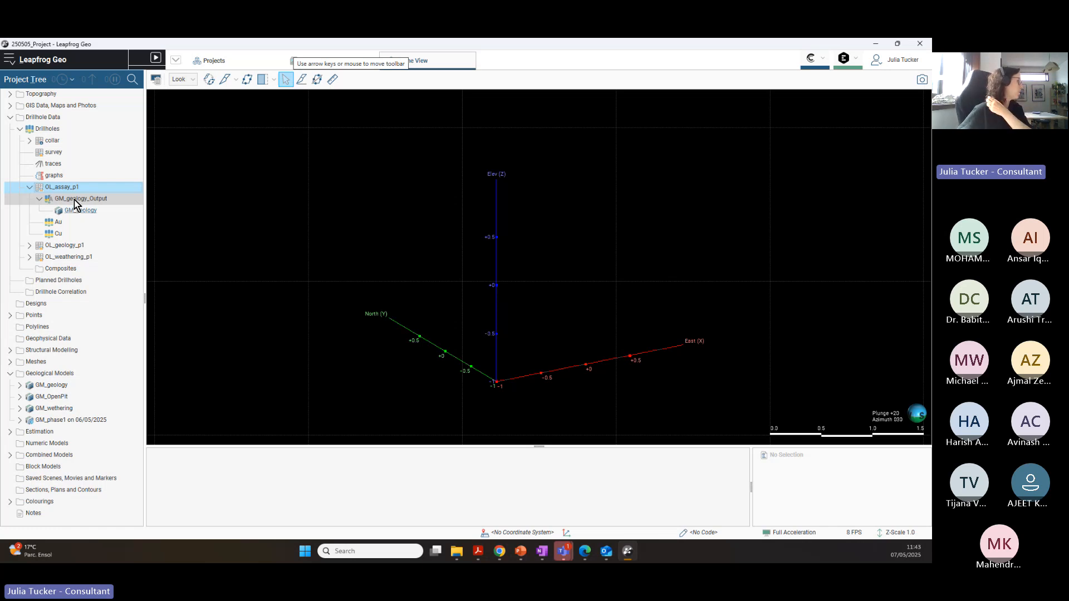
pyautogui.moveTo(75, 200); pyautogui.dragTo(550, 245)
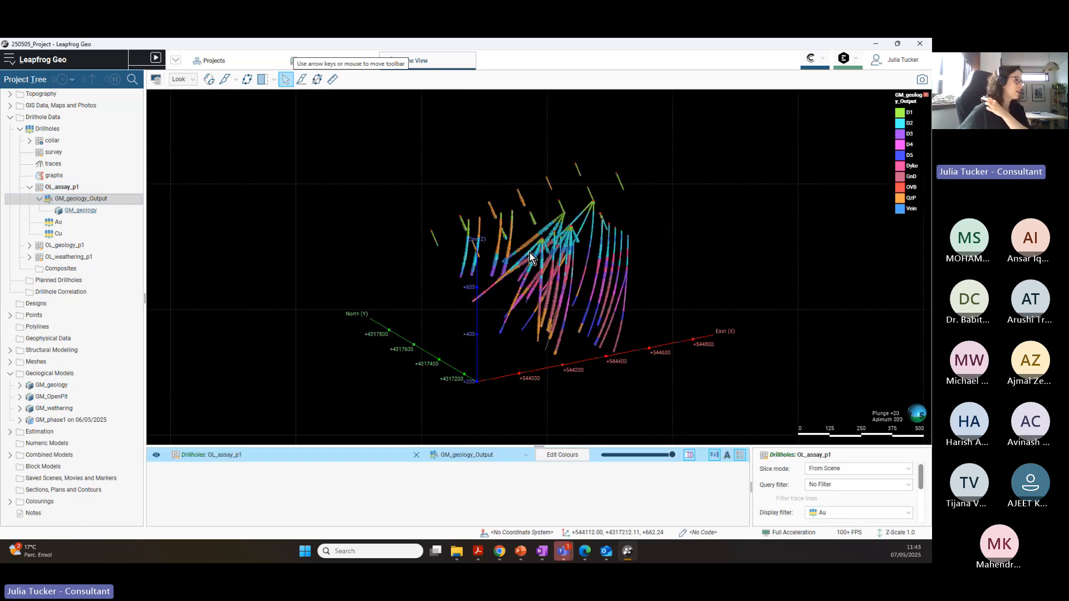
pyautogui.scroll(5, 447, 326)
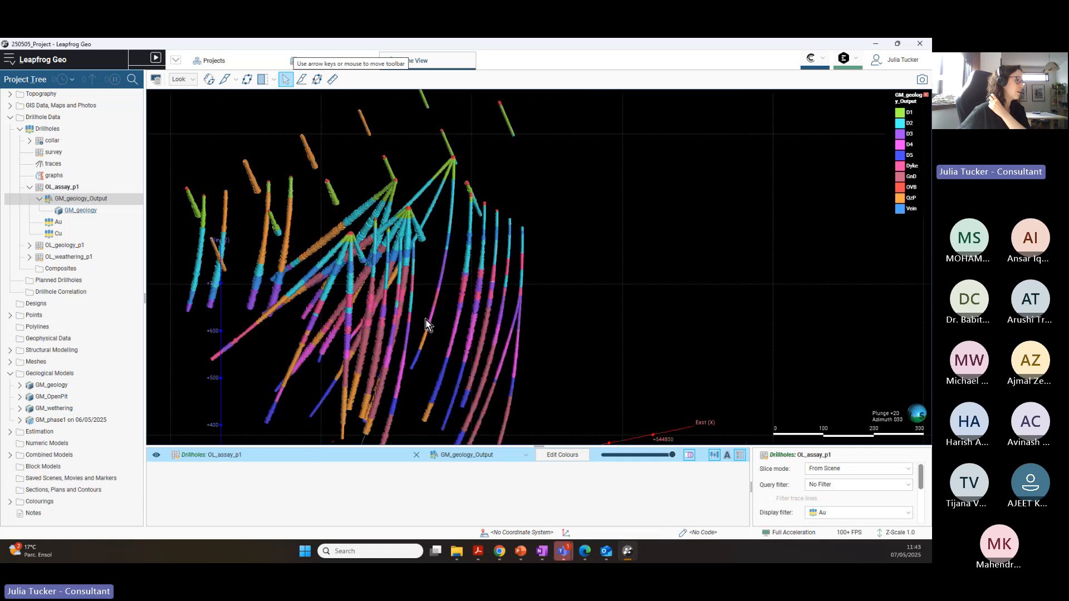
pyautogui.moveTo(426, 325); pyautogui.dragTo(419, 237)
pyautogui.moveTo(419, 237); pyautogui.dragTo(423, 279, button='middle')
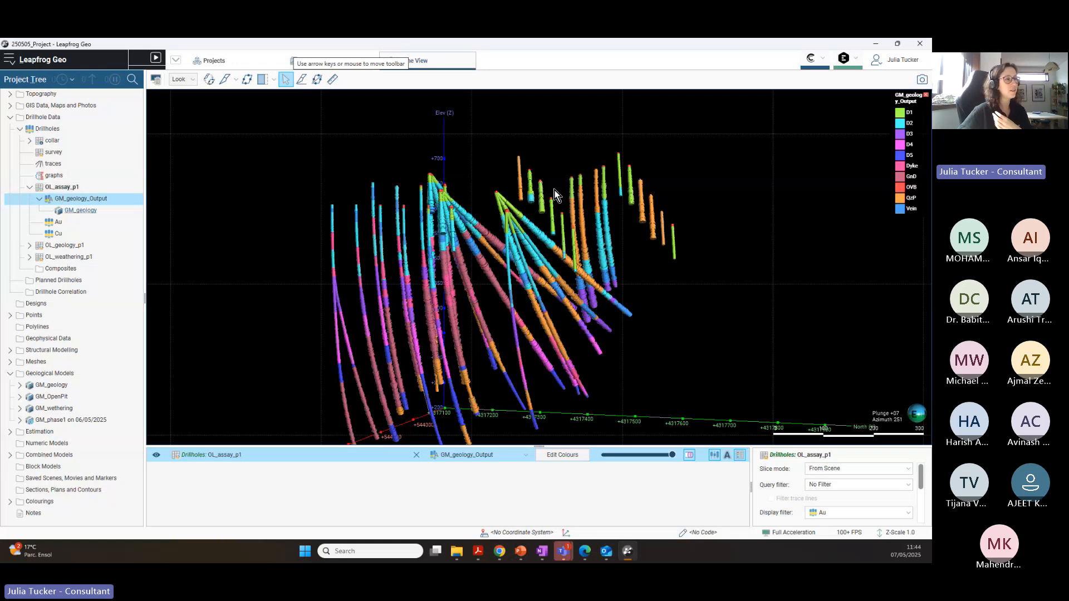
pyautogui.scroll(-3, 559, 261)
pyautogui.moveTo(533, 307)
pyautogui.mouseDown()
pyautogui.moveTo(541, 326)
pyautogui.moveTo(607, 299)
pyautogui.moveTo(528, 306)
pyautogui.mouseUp()
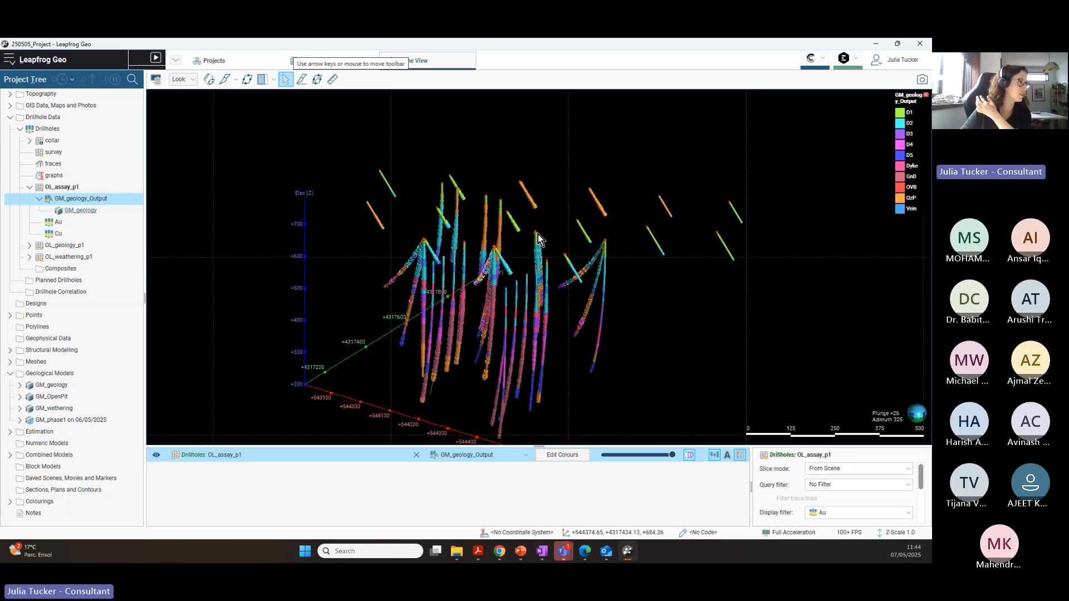
pyautogui.scroll(5, 538, 235)
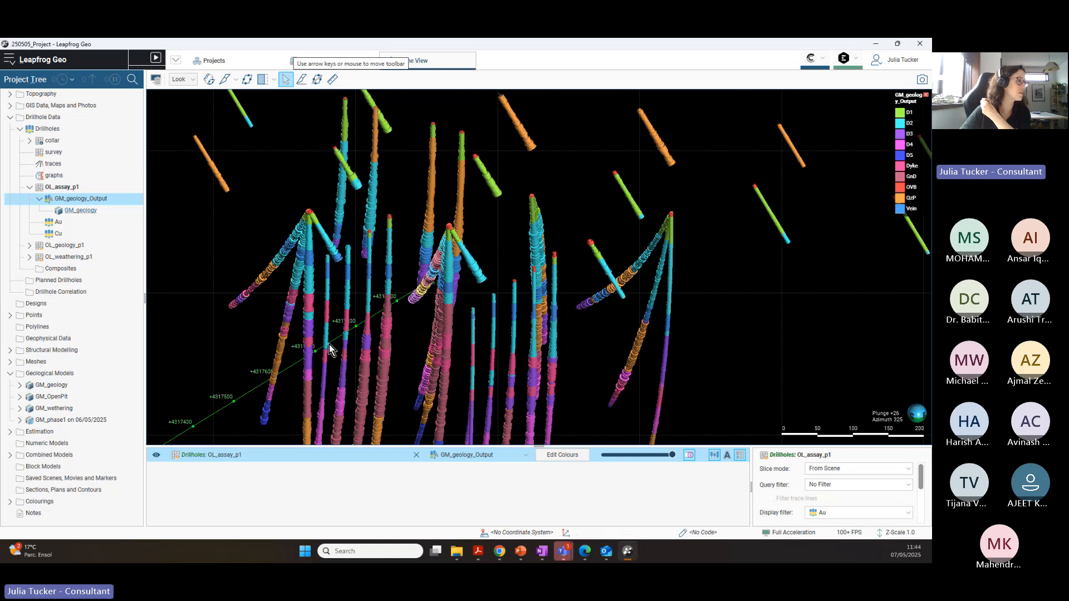
pyautogui.moveTo(329, 344); pyautogui.dragTo(451, 235)
# Step: Enlarge the display properties area and set the radius values of the OL_assay_p1 drillholes to Au
pyautogui.moveTo(670, 448); pyautogui.dragTo(670, 332)
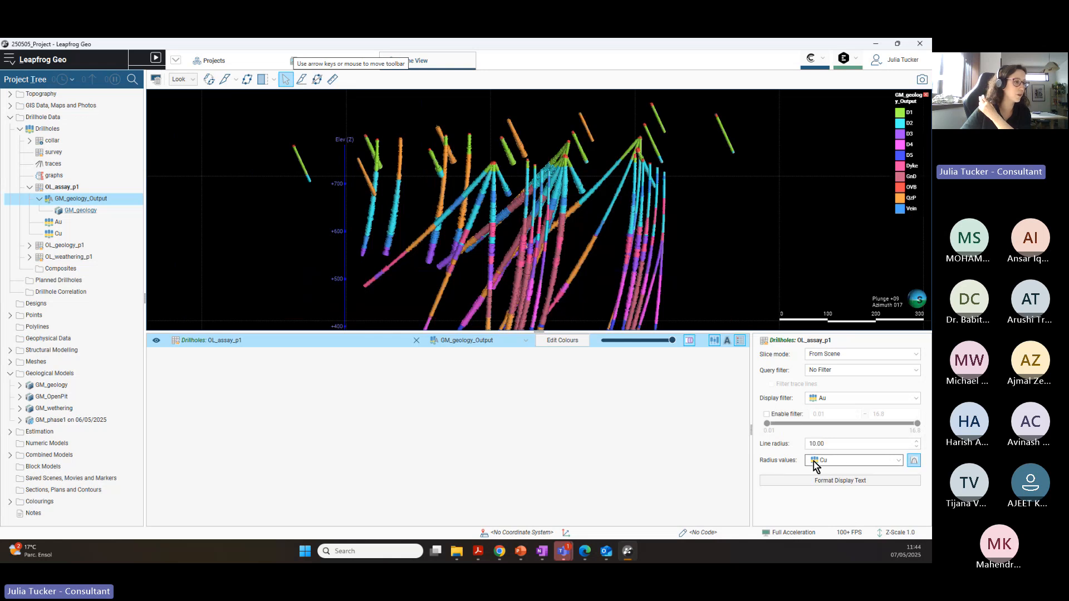
pyautogui.click(880, 460)
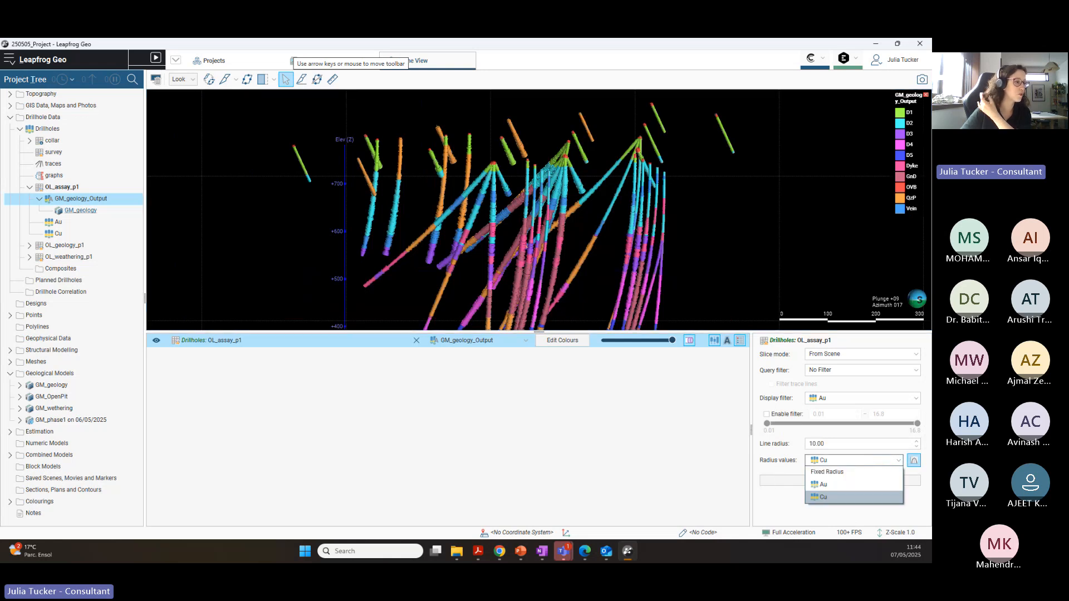
pyautogui.click(824, 485)
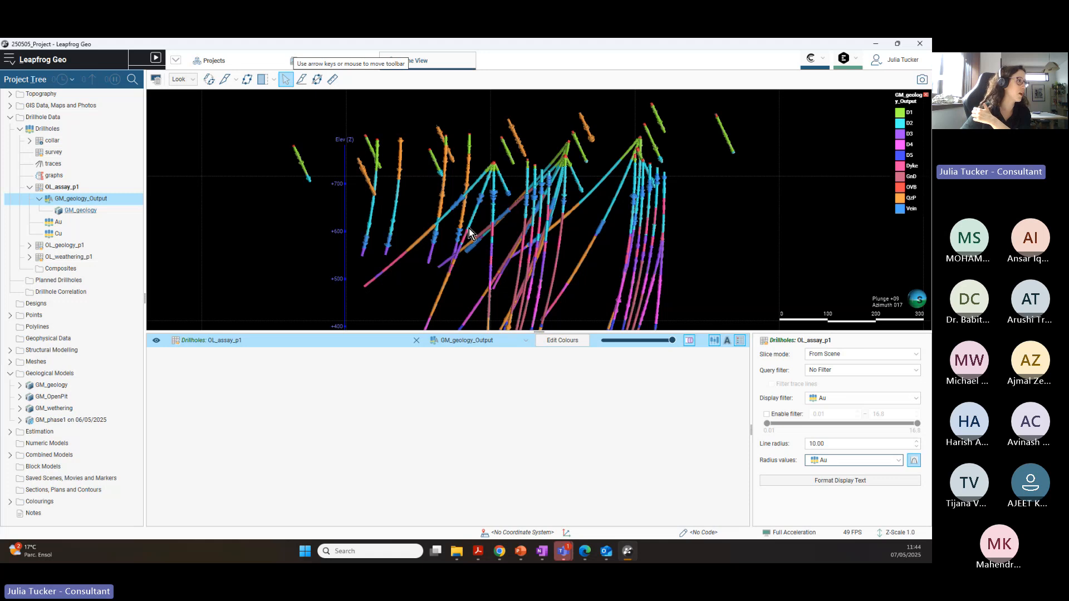
# Step: Examine how the Au-scaled interval thickness relates to the geological units along the drillholes, close up and from different directions
pyautogui.scroll(5, 469, 228)
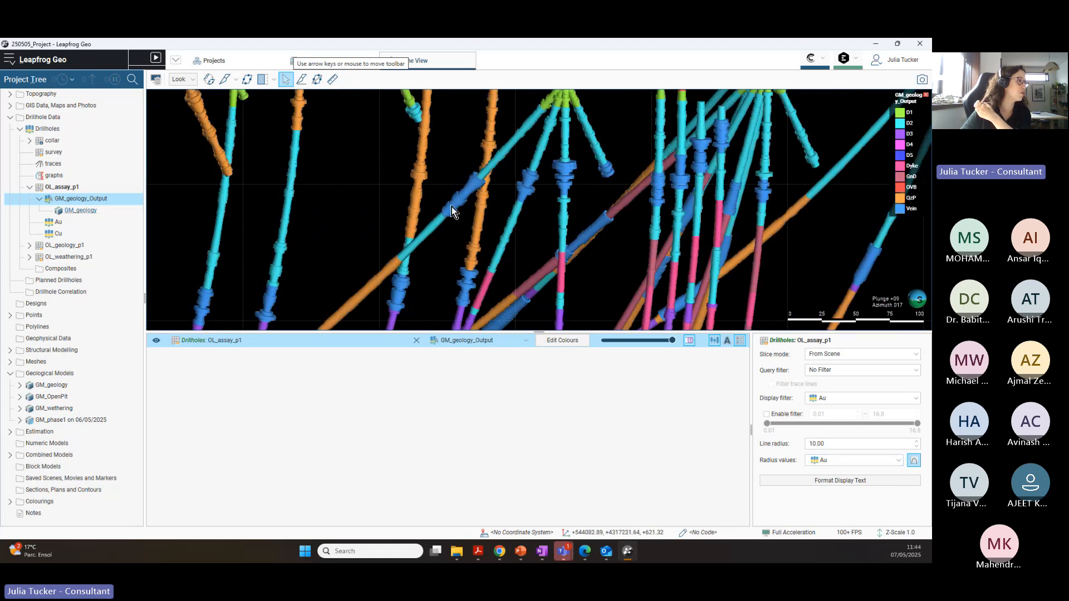
pyautogui.scroll(-5, 579, 212)
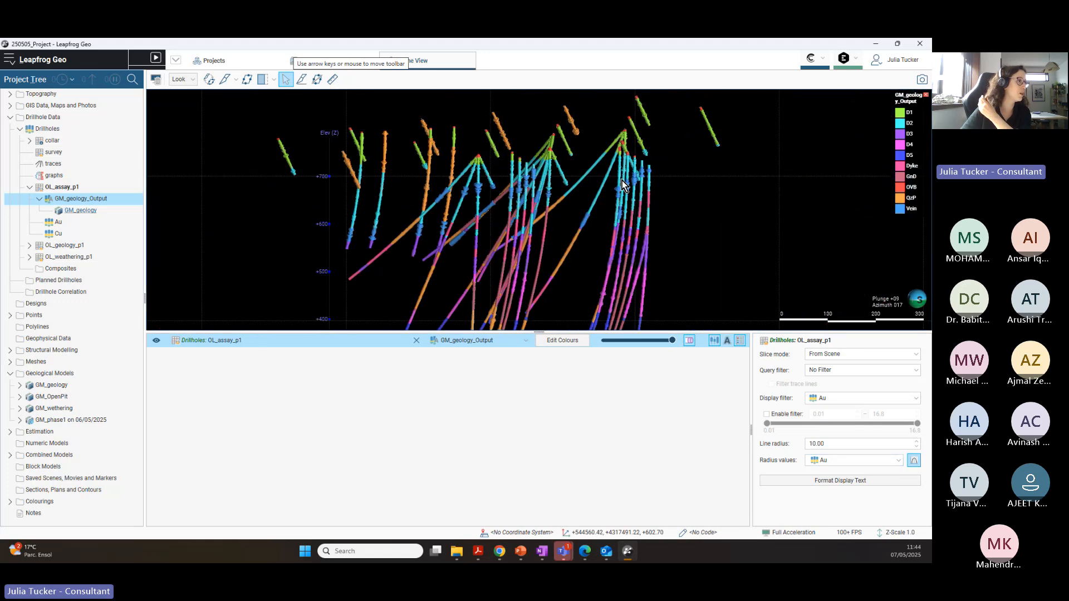
pyautogui.moveTo(598, 240); pyautogui.dragTo(570, 244, button='middle')
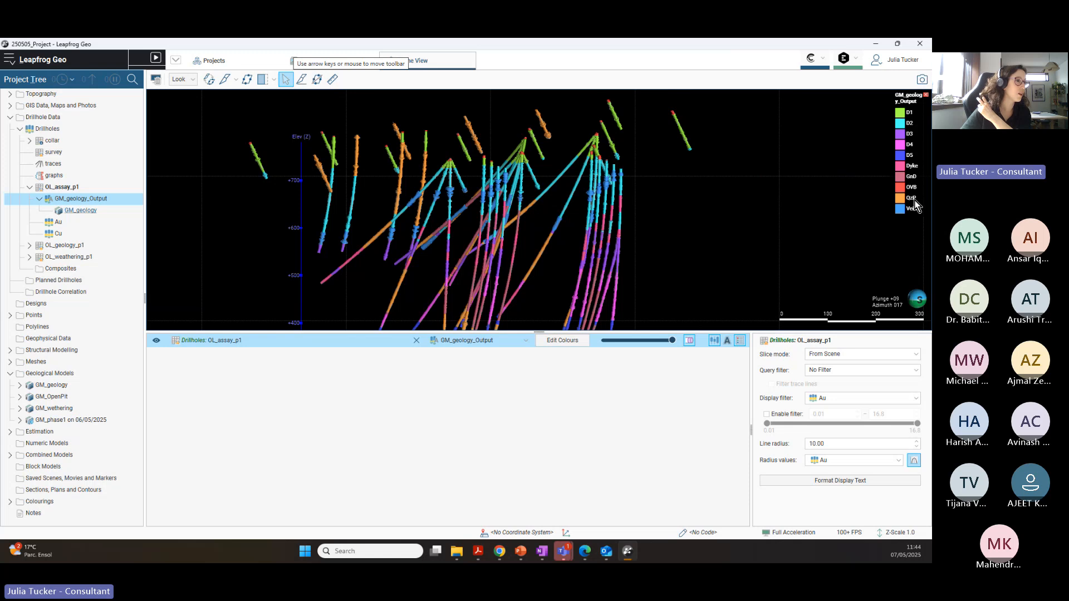
pyautogui.scroll(5, 398, 203)
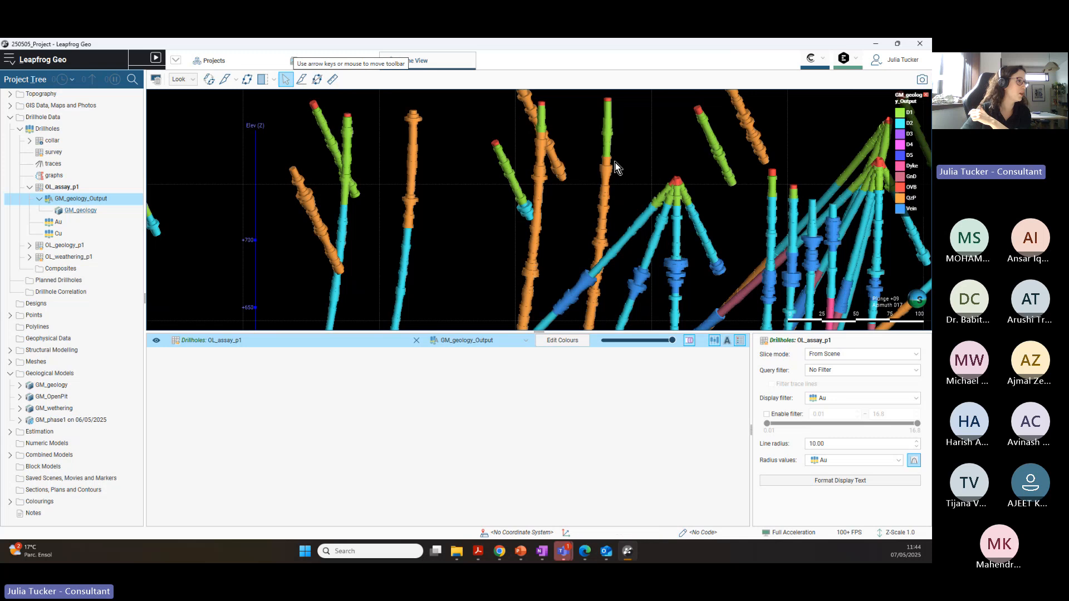
pyautogui.scroll(-4, 796, 172)
pyautogui.moveTo(849, 217); pyautogui.dragTo(713, 206, button='middle')
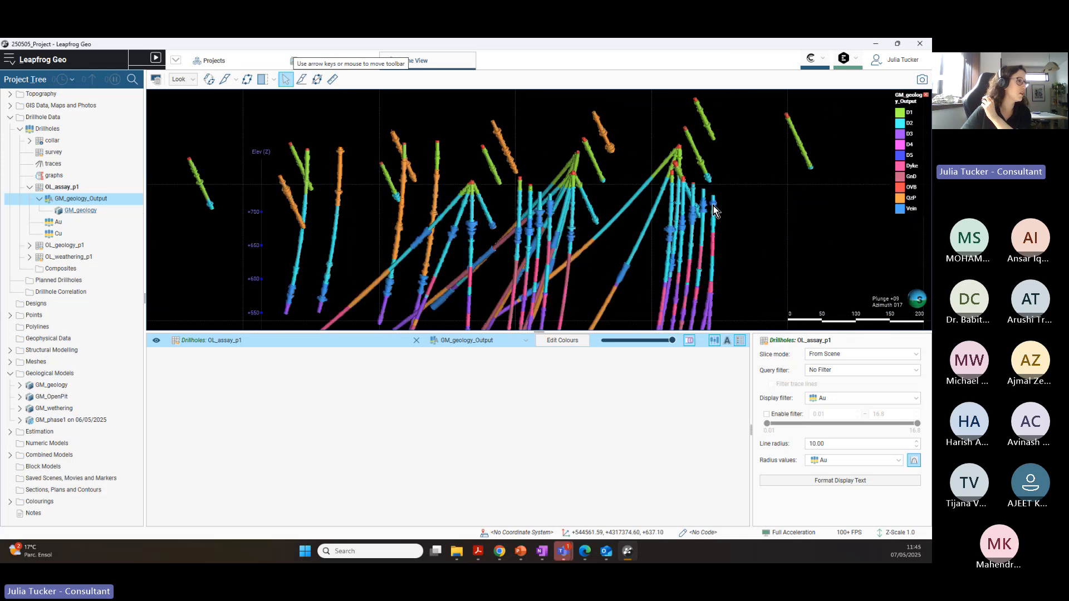
pyautogui.scroll(-5, 613, 262)
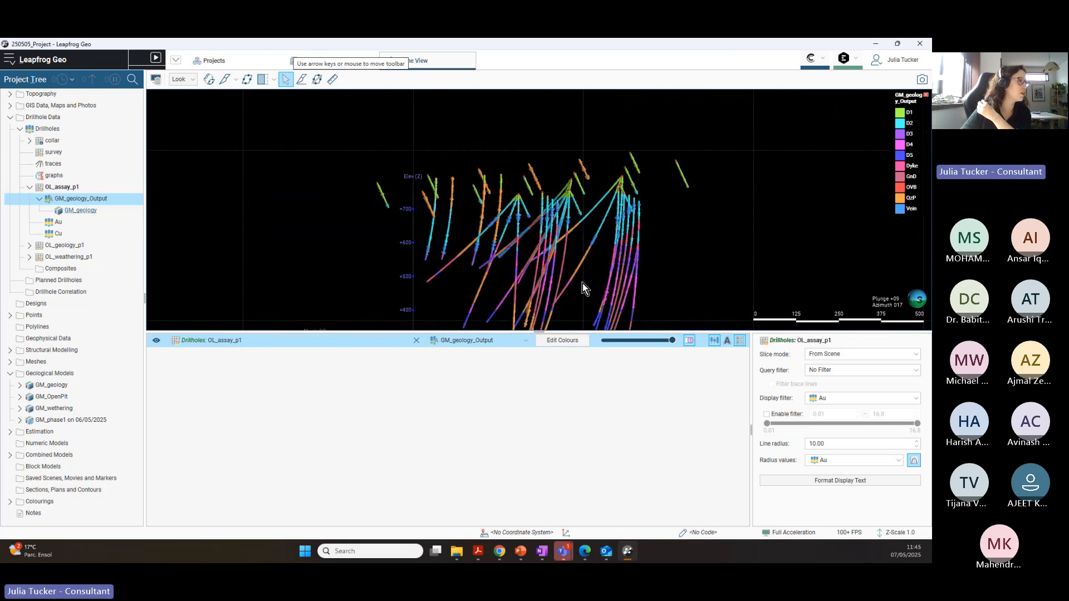
pyautogui.moveTo(582, 283); pyautogui.dragTo(468, 271)
pyautogui.scroll(4, 676, 273)
pyautogui.moveTo(742, 245); pyautogui.dragTo(593, 239, button='middle')
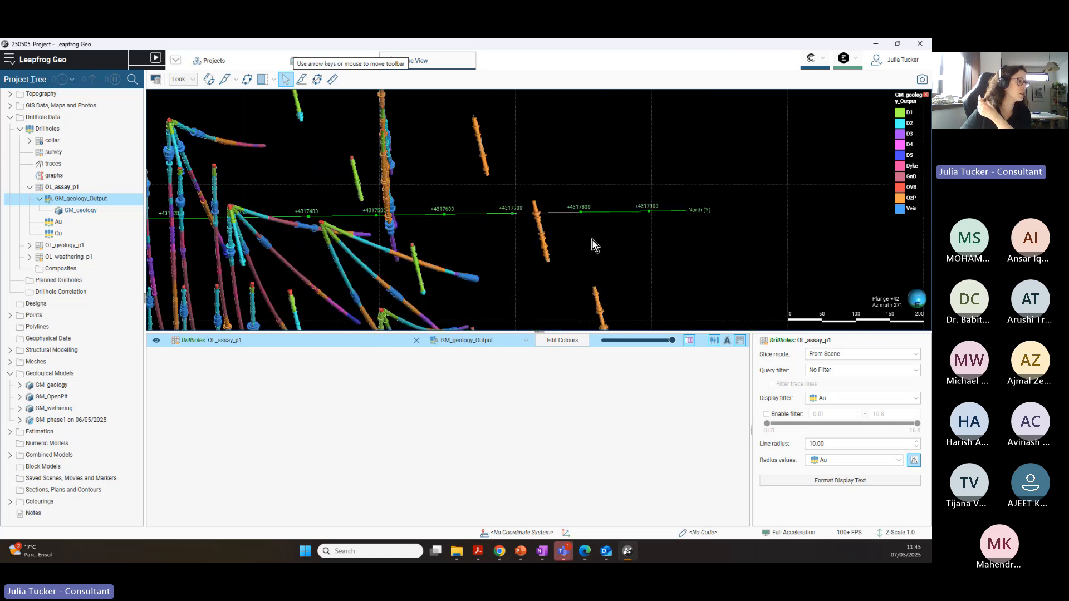
# Step: Examine the Au-scaled geology intervals of the outlying drillholes and the whole drillhole set from the opposite side
pyautogui.scroll(4, 549, 264)
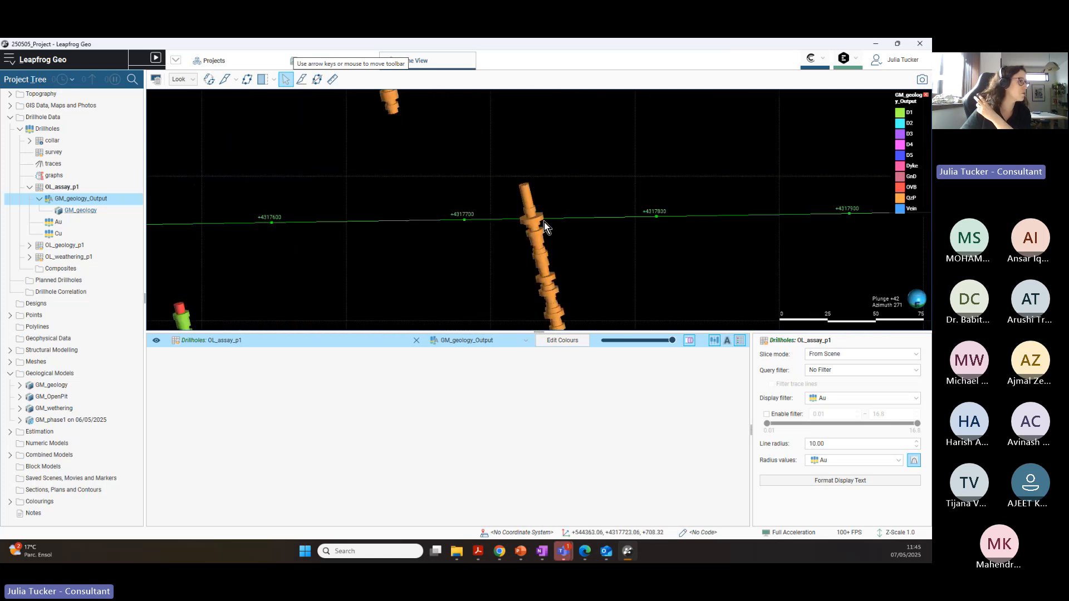
pyautogui.scroll(-6, 546, 267)
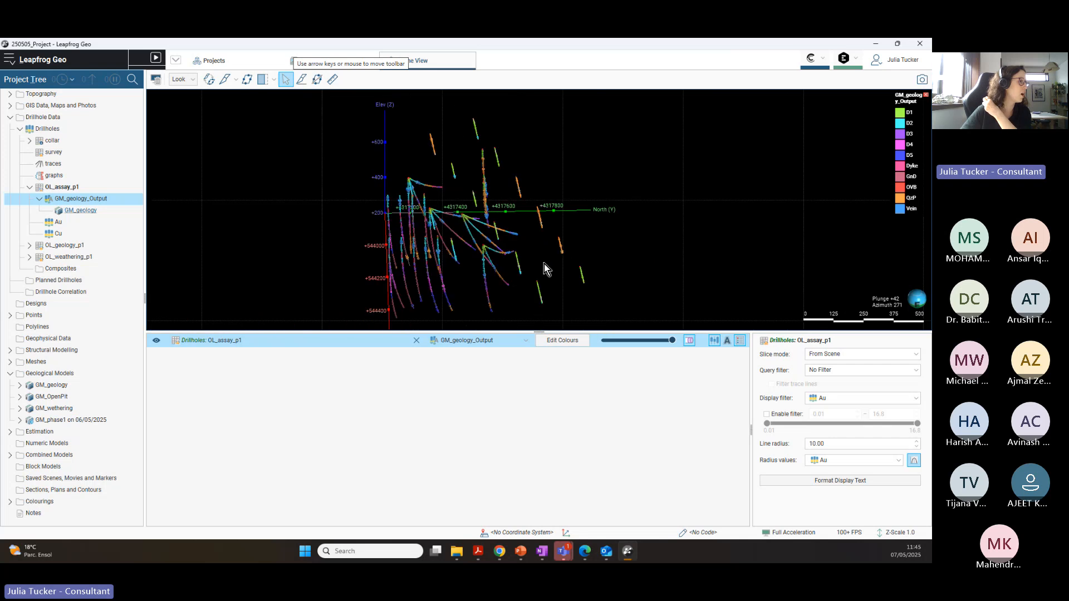
pyautogui.moveTo(543, 264); pyautogui.dragTo(667, 268)
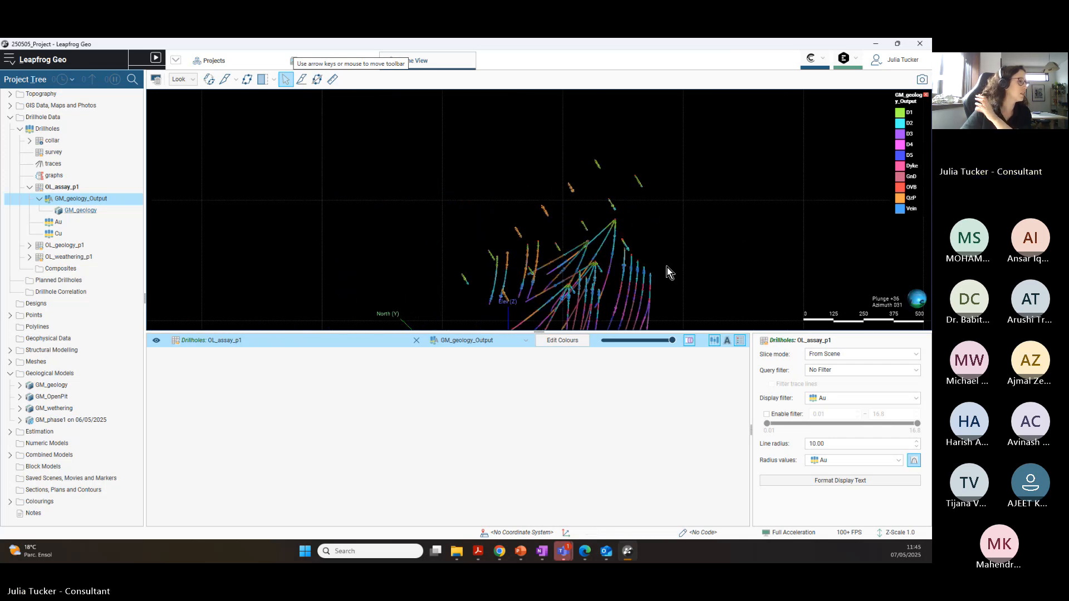
pyautogui.scroll(2, 667, 267)
pyautogui.moveTo(657, 240); pyautogui.dragTo(643, 211, button='middle')
pyautogui.moveTo(746, 250); pyautogui.dragTo(613, 235, button='middle')
pyautogui.scroll(-4, 566, 230)
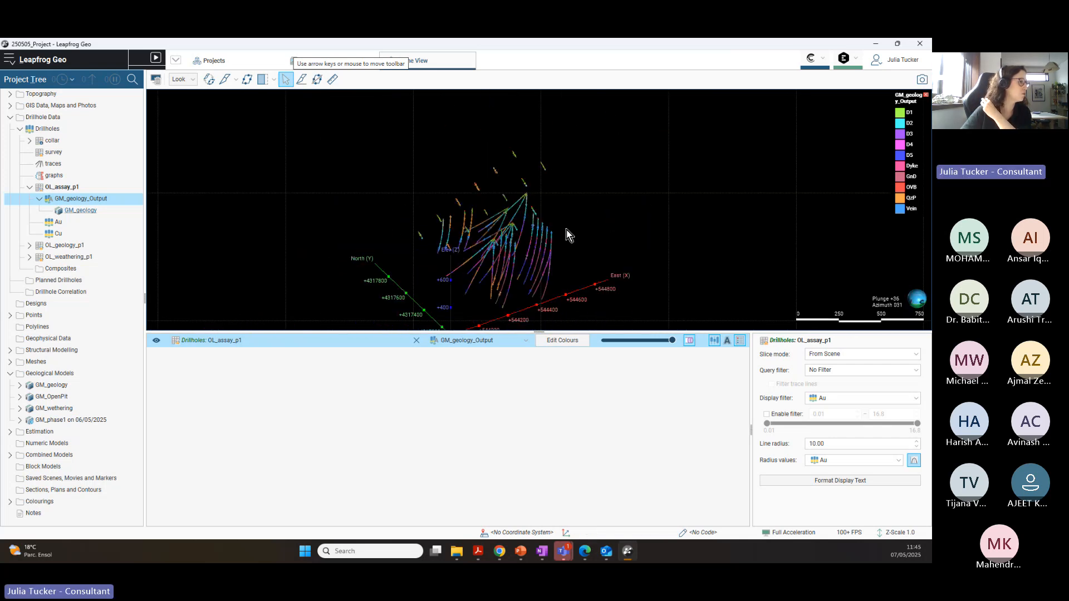
pyautogui.scroll(3, 508, 259)
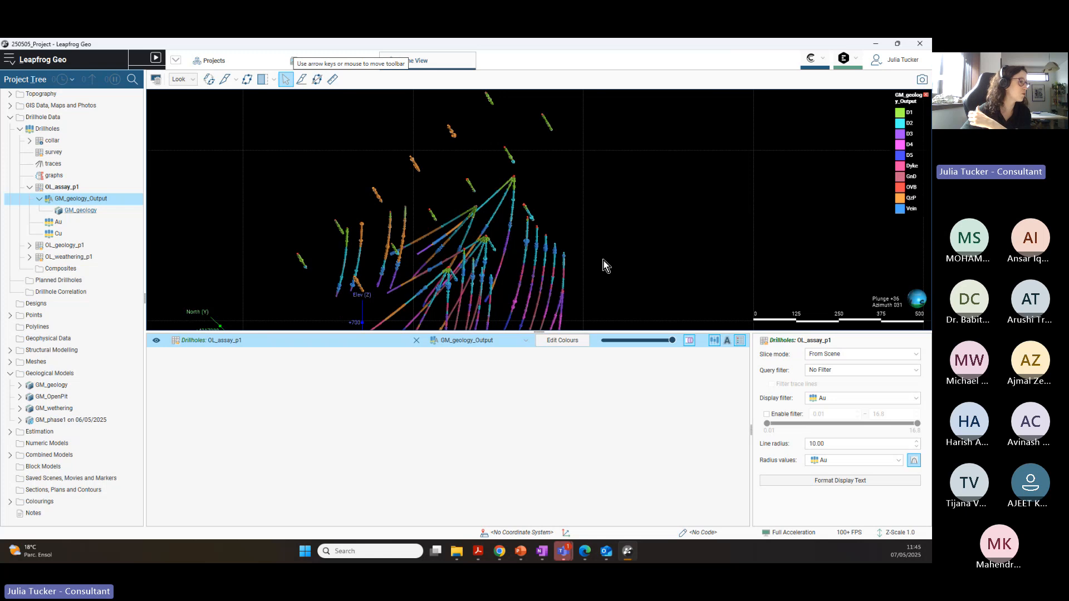
# Step: Enlarge the 3D scene area and remove the OL_assay_p1 drillholes from the scene
pyautogui.moveTo(538, 333); pyautogui.dragTo(538, 441)
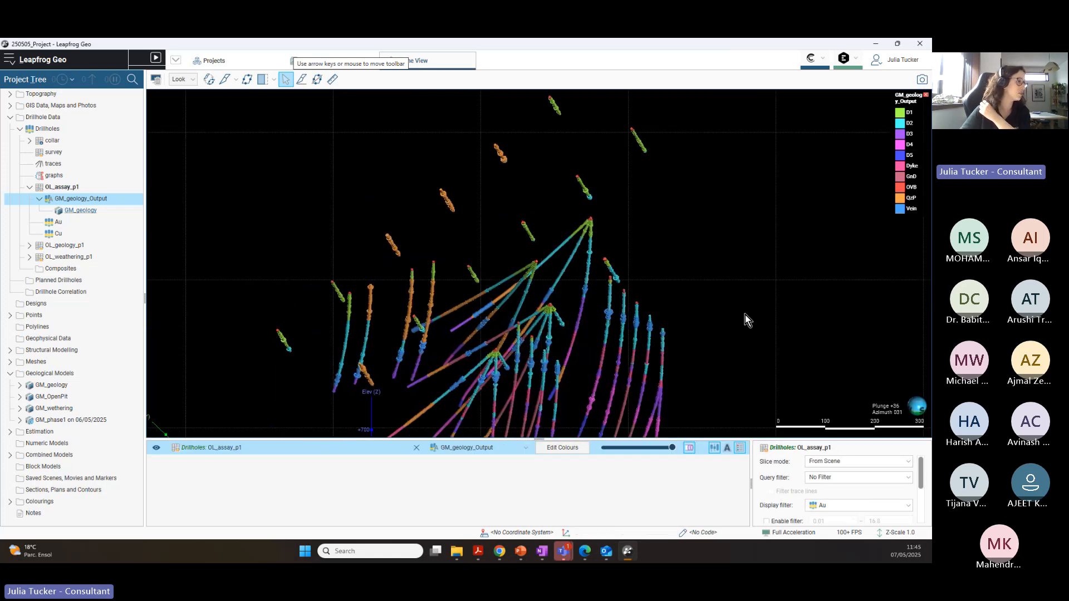
pyautogui.moveTo(712, 306); pyautogui.dragTo(564, 290)
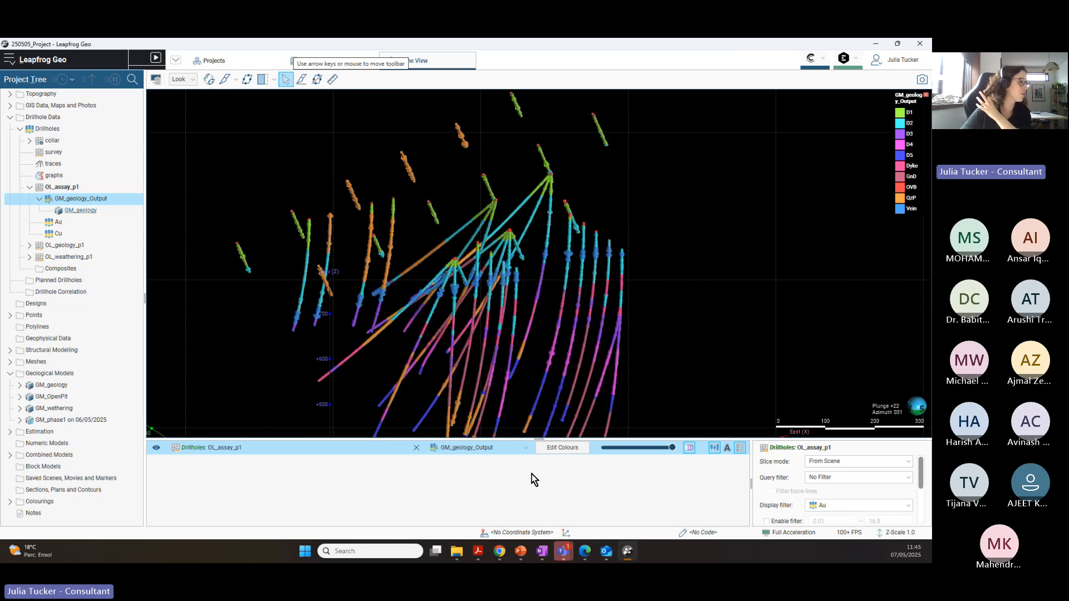
pyautogui.click(416, 448)
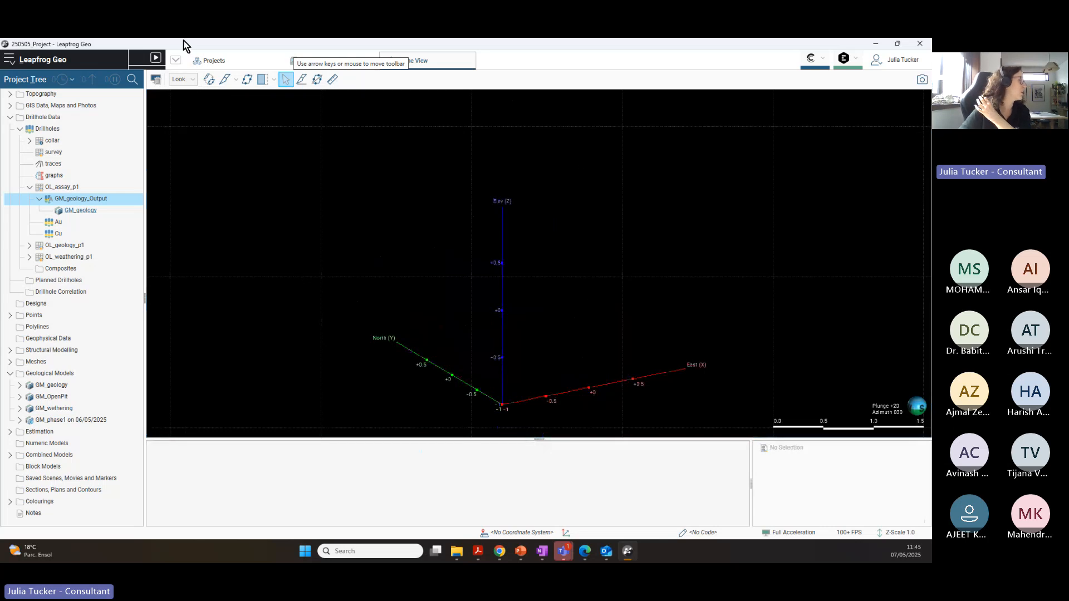
# Step: Create an evaluation table named GM_geology_Evaluation on the Drillholes from the GM_geology model, with column name GM_geology, and check its processing
pyautogui.rightClick(59, 131)
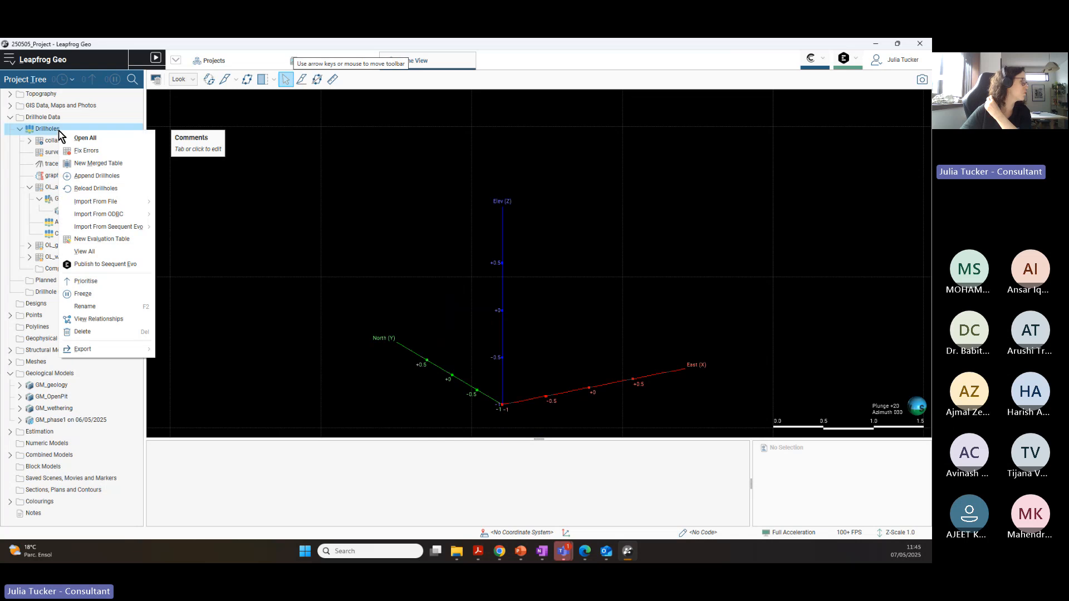
pyautogui.click(132, 243)
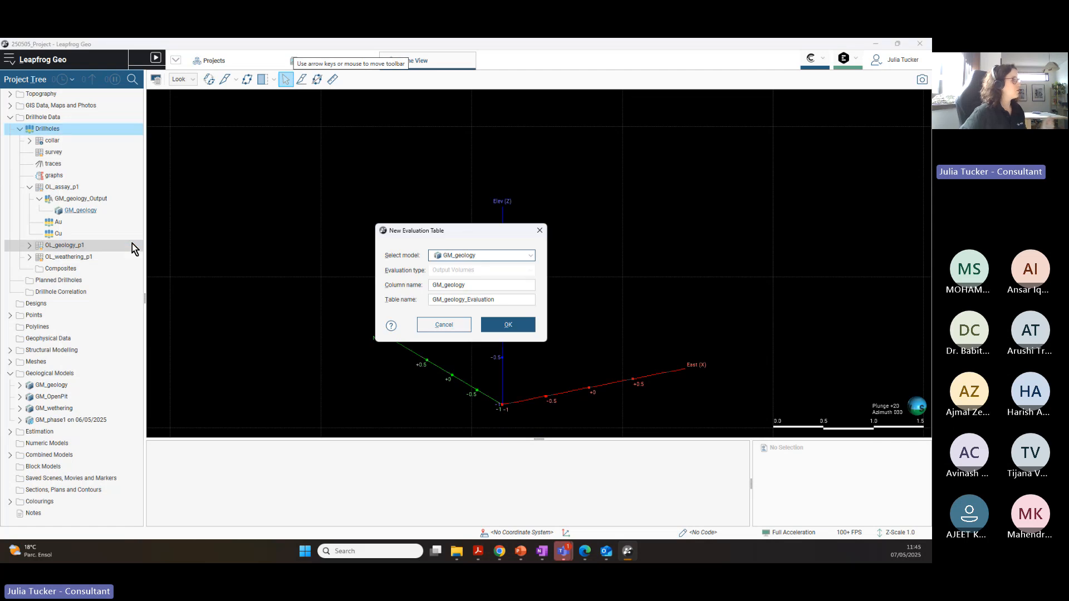
pyautogui.moveTo(457, 233); pyautogui.dragTo(357, 179)
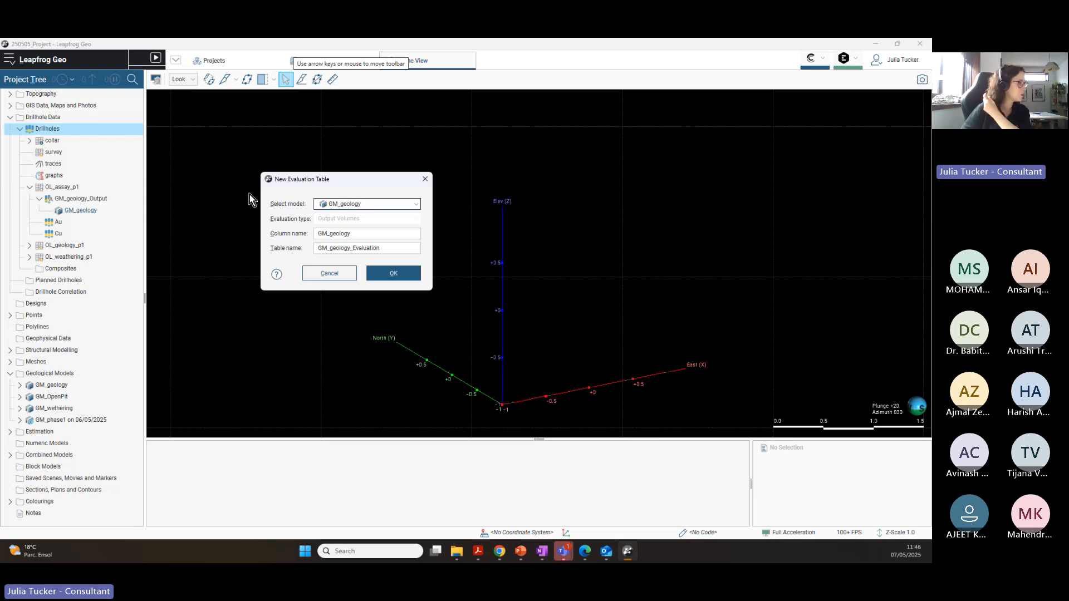
pyautogui.click(381, 203)
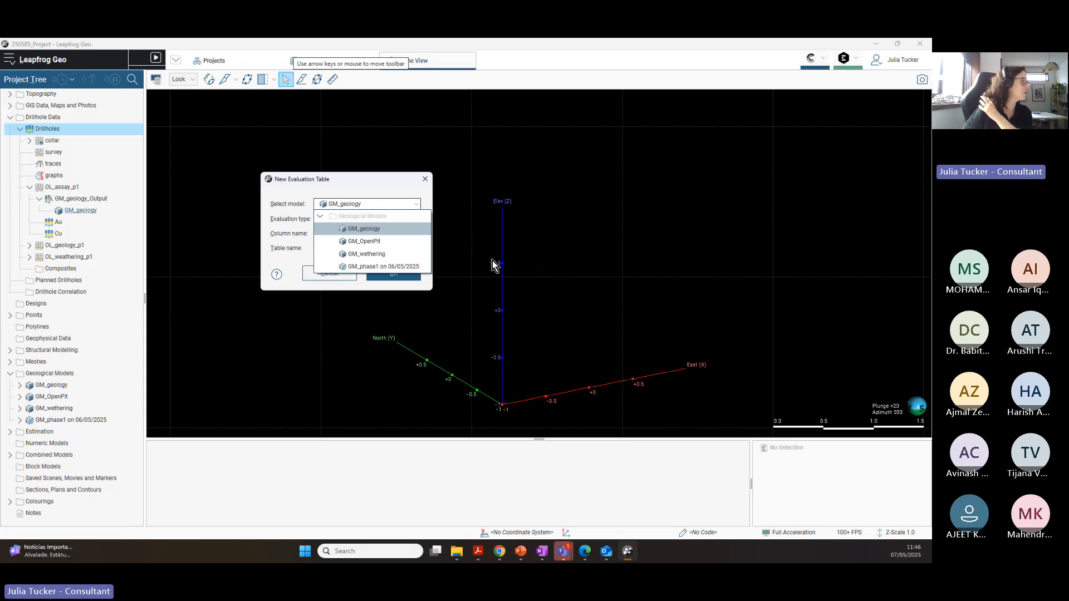
pyautogui.click(384, 183)
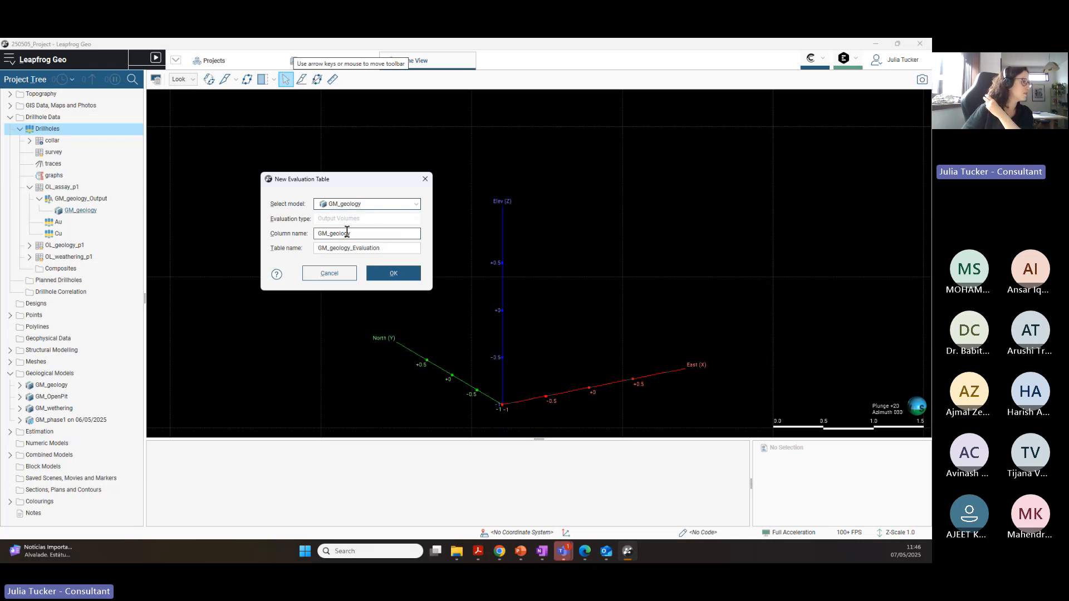
pyautogui.click(364, 234)
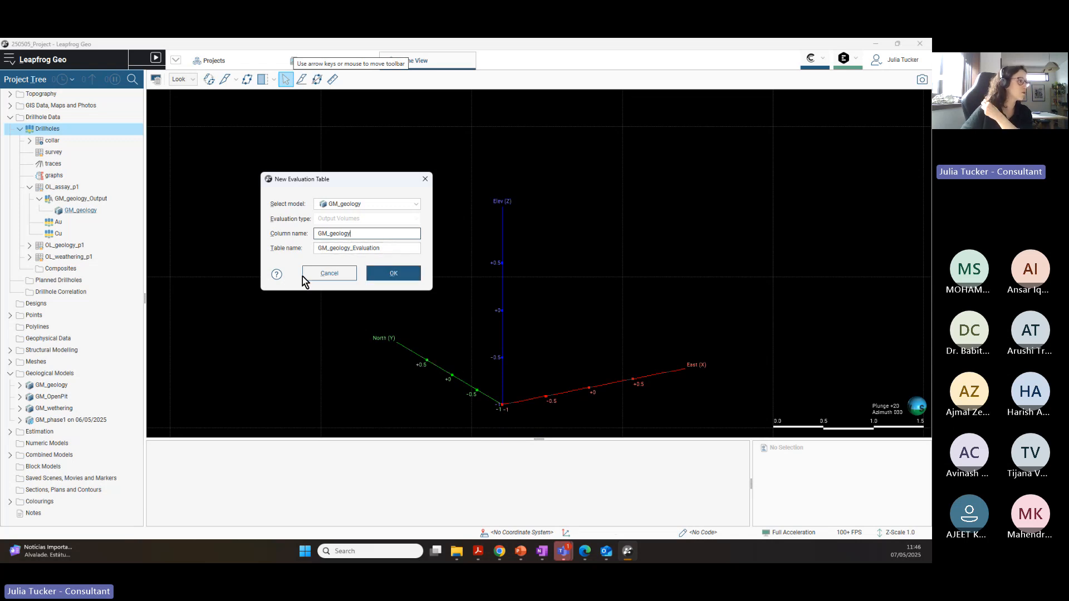
pyautogui.click(402, 276)
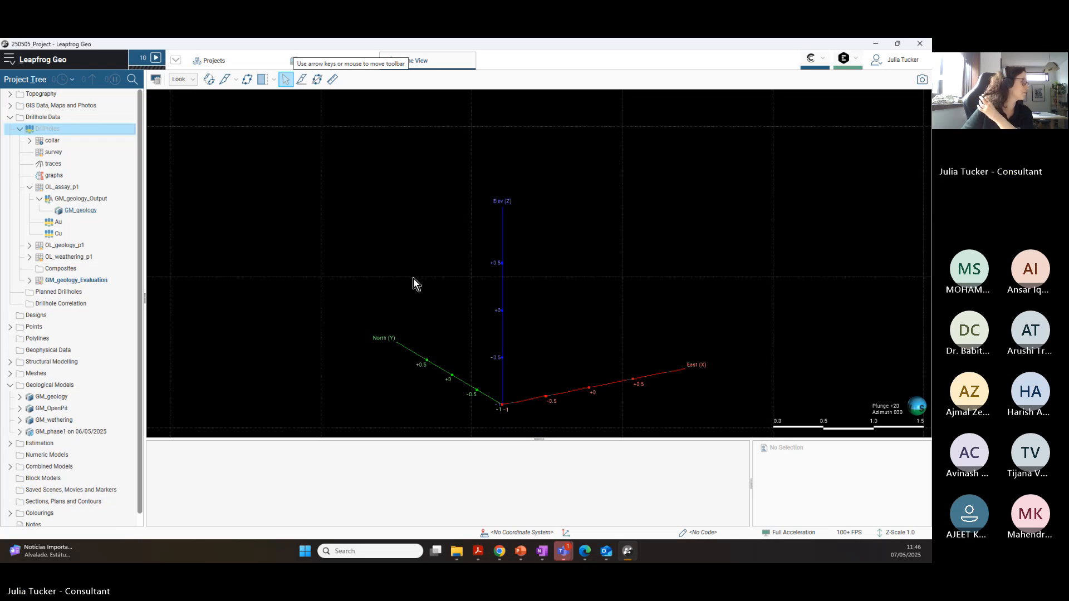
pyautogui.click(146, 67)
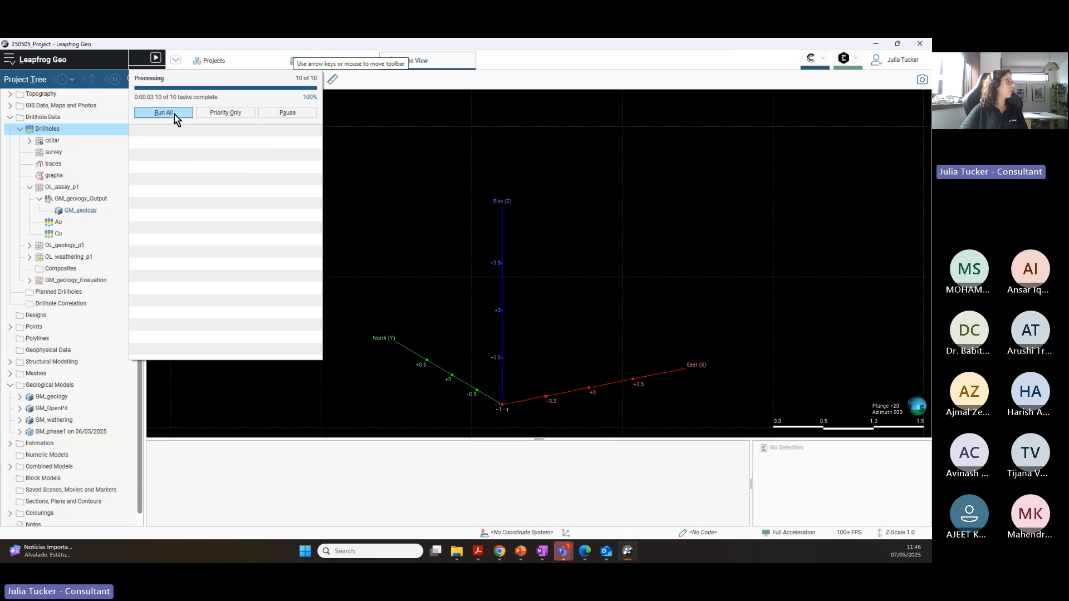
pyautogui.click(261, 468)
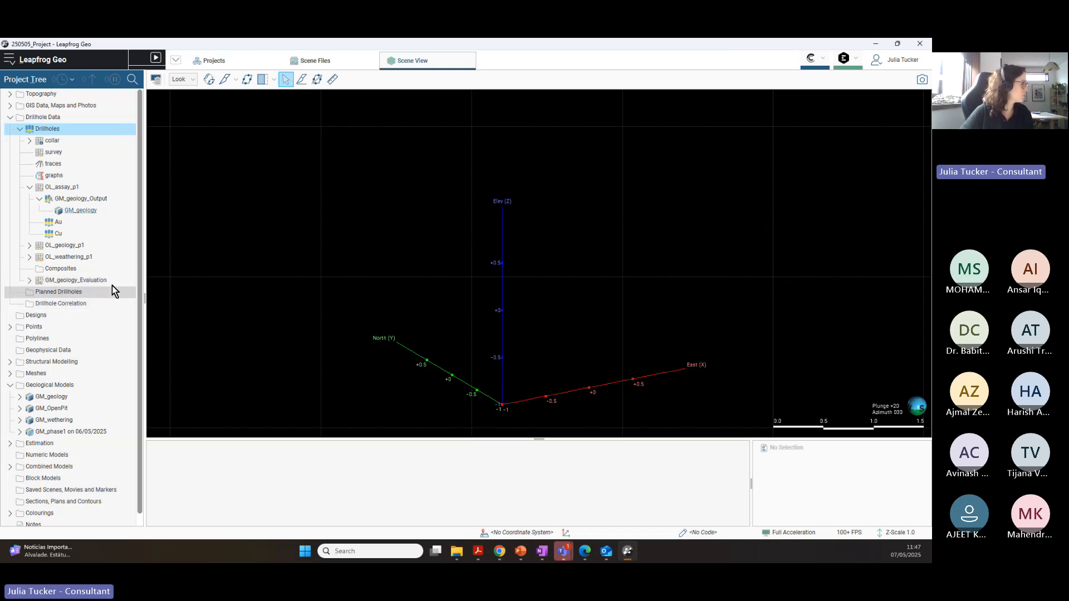
# Step: Add the GM_geology_Evaluation table to the scene, check its colouring options and view the drillholes from a higher angle
pyautogui.moveTo(60, 286); pyautogui.dragTo(457, 305)
pyautogui.click(526, 447)
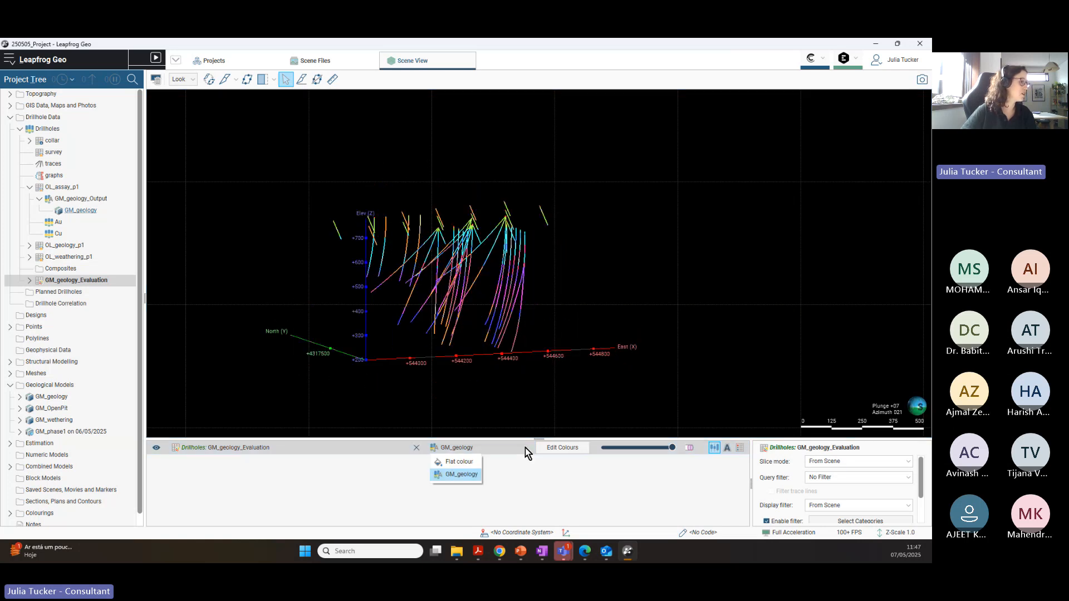
pyautogui.click(525, 448)
pyautogui.moveTo(623, 286); pyautogui.dragTo(566, 212)
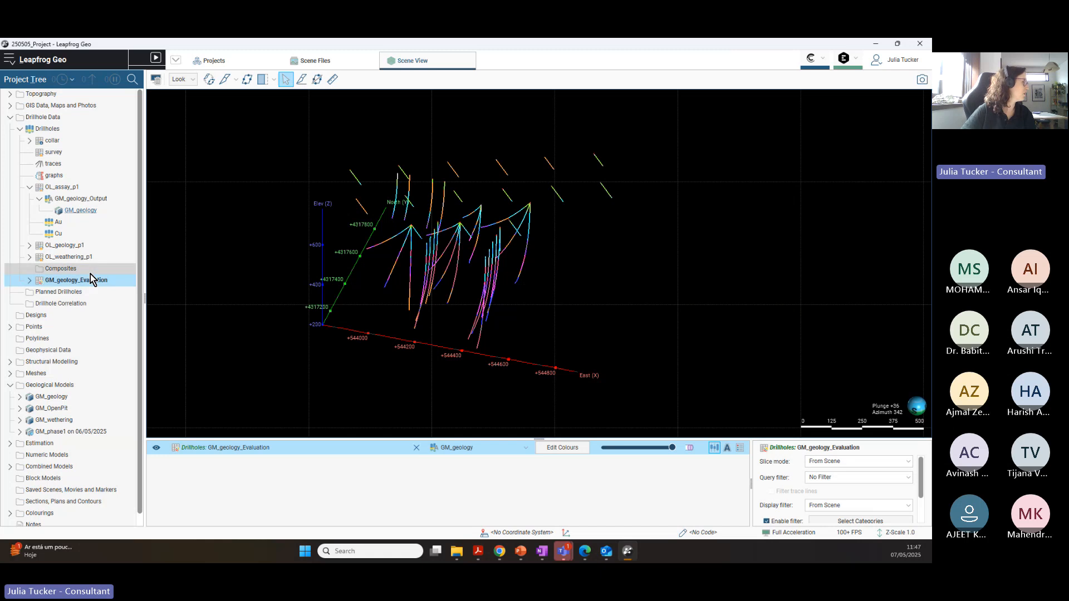
# Step: Open the GM_geology_Evaluation table, review its from–to intervals and geology codes per hole, and return to the scene
pyautogui.click(29, 281)
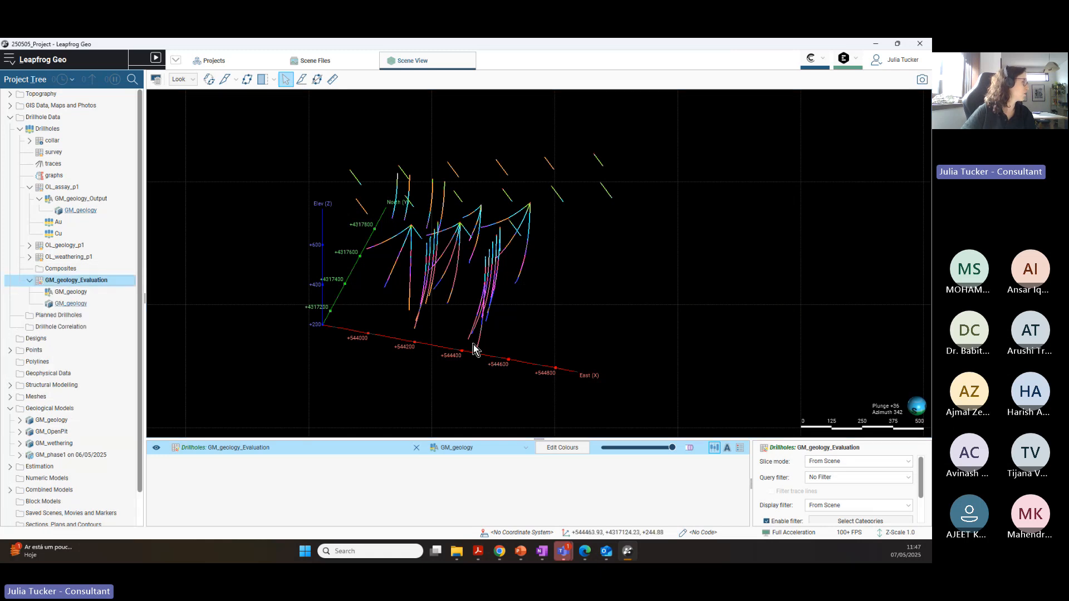
pyautogui.doubleClick(87, 281)
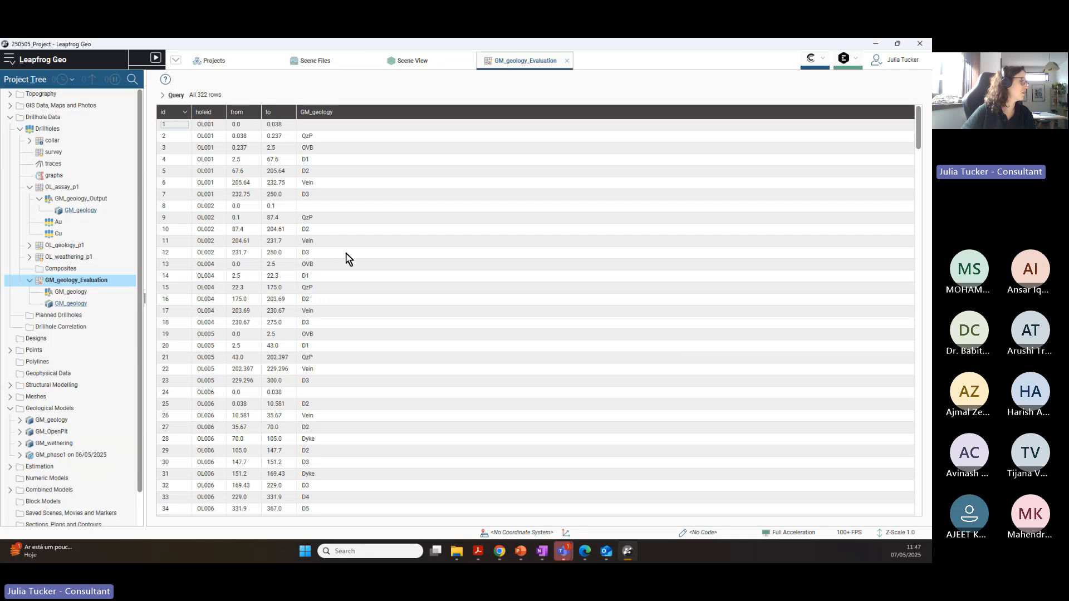
pyautogui.scroll(-5, 342, 300)
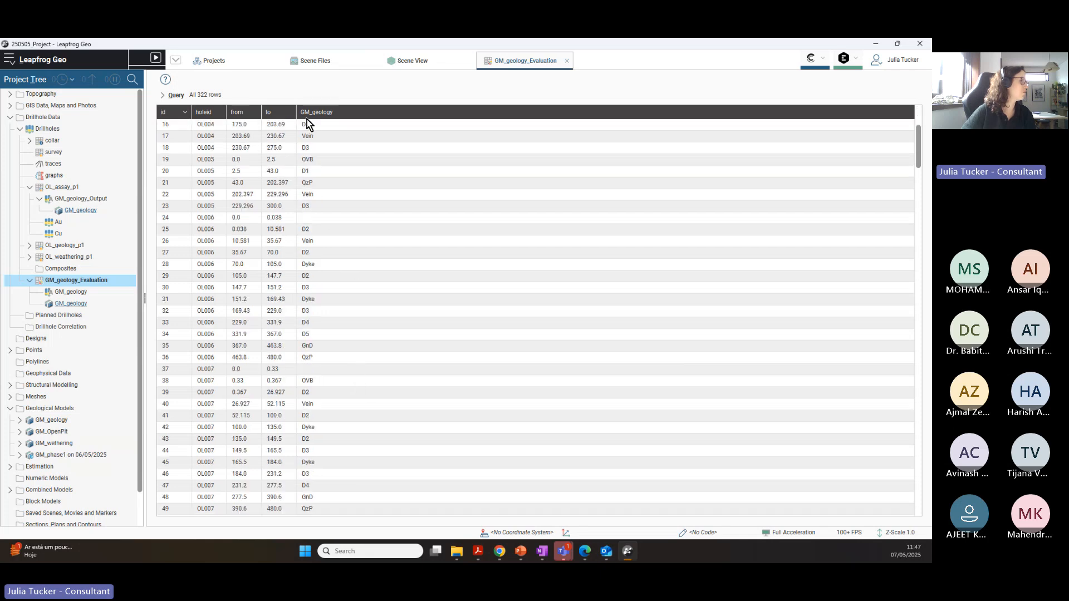
pyautogui.scroll(-8, 362, 245)
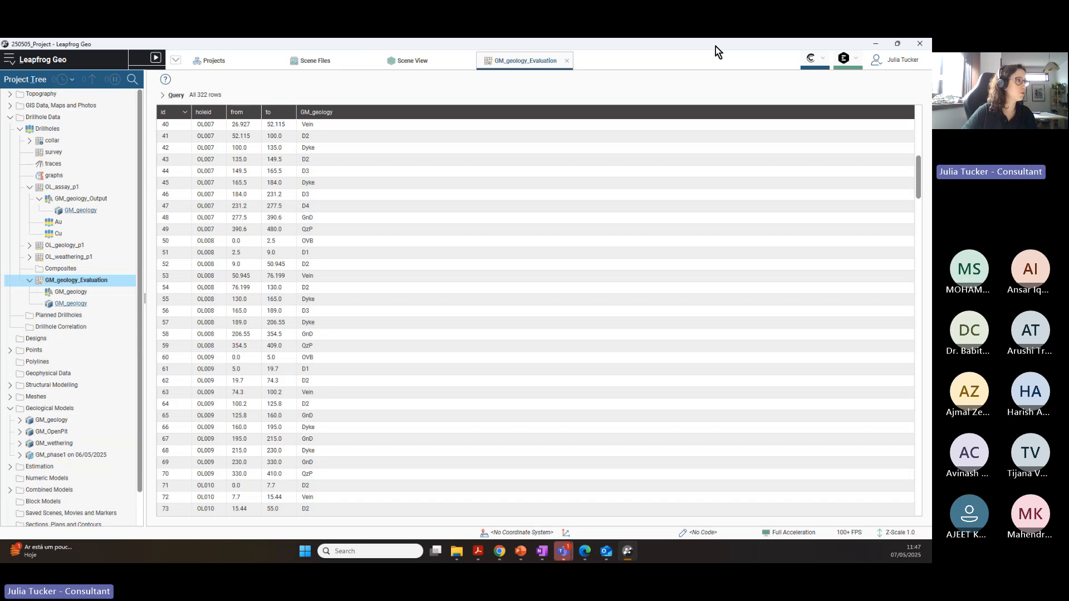
pyautogui.moveTo(710, 44); pyautogui.dragTo(692, 94)
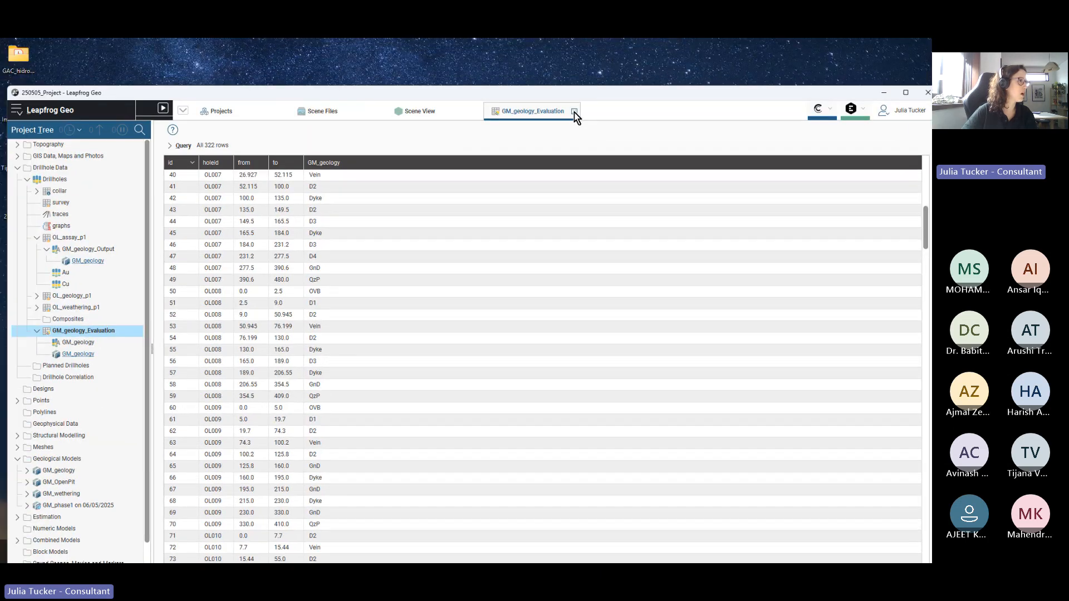
pyautogui.click(573, 112)
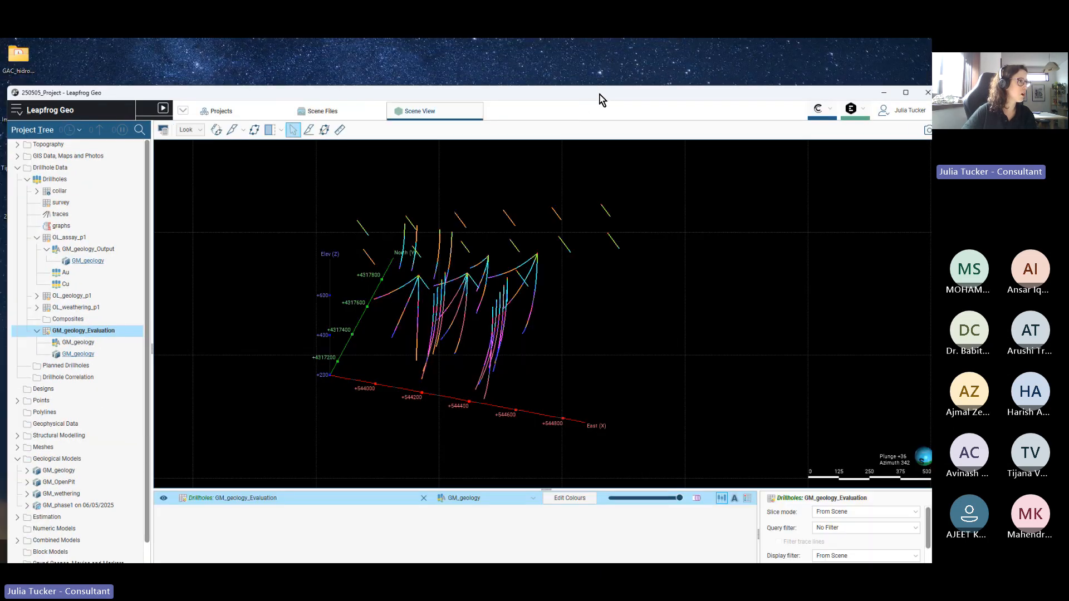
pyautogui.moveTo(744, 92); pyautogui.dragTo(731, 64)
pyautogui.click(891, 67)
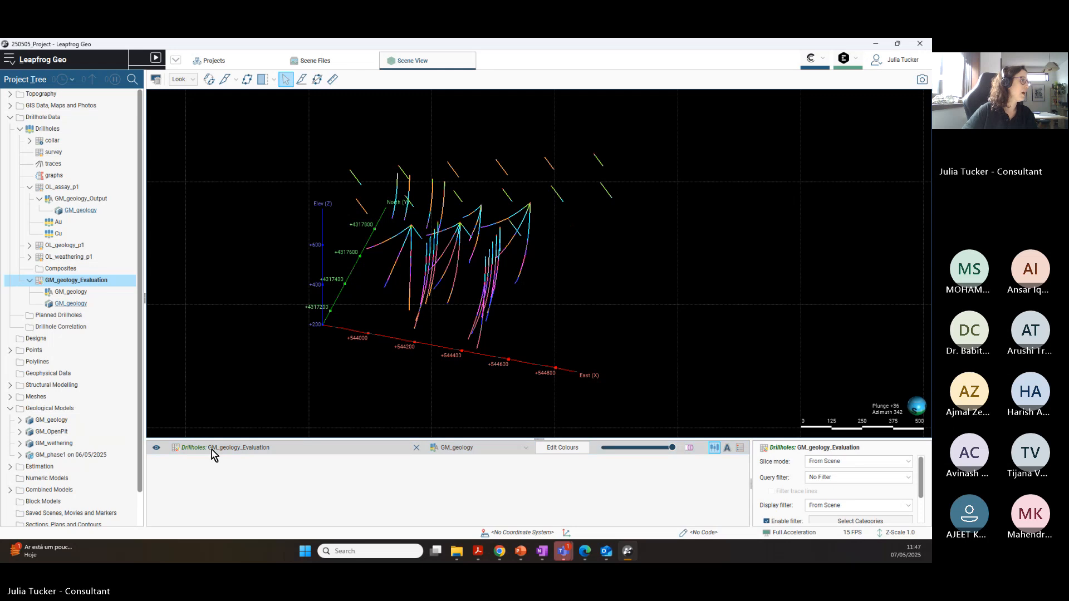
pyautogui.click(30, 280)
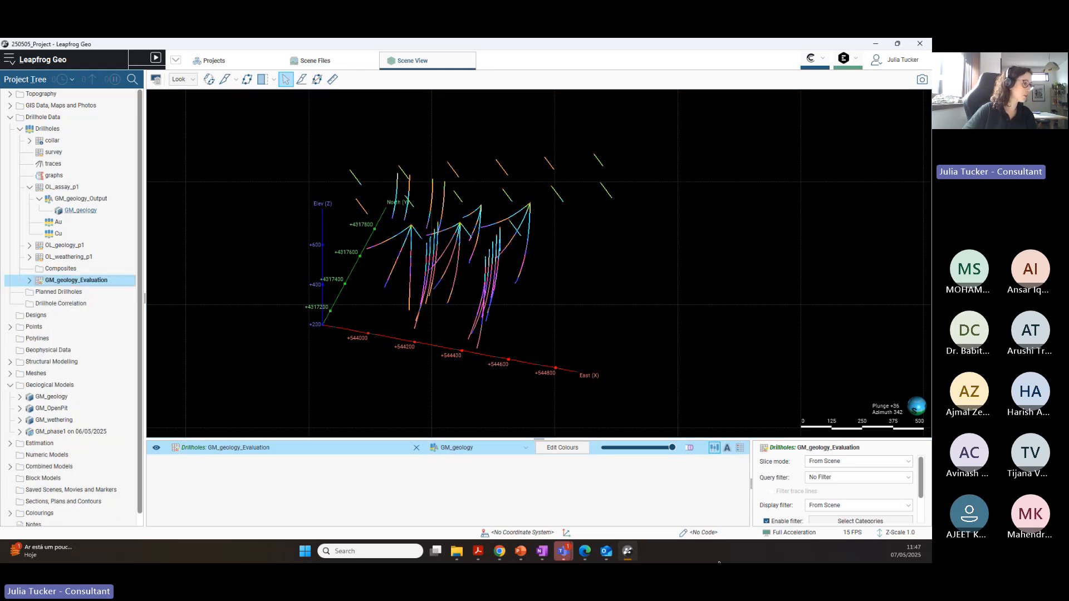
# Step: Switch to the PowerPoint training slides and highlight the Evaluation columns and Evaluation tables items on the back-flagging slide
pyautogui.moveTo(521, 552)
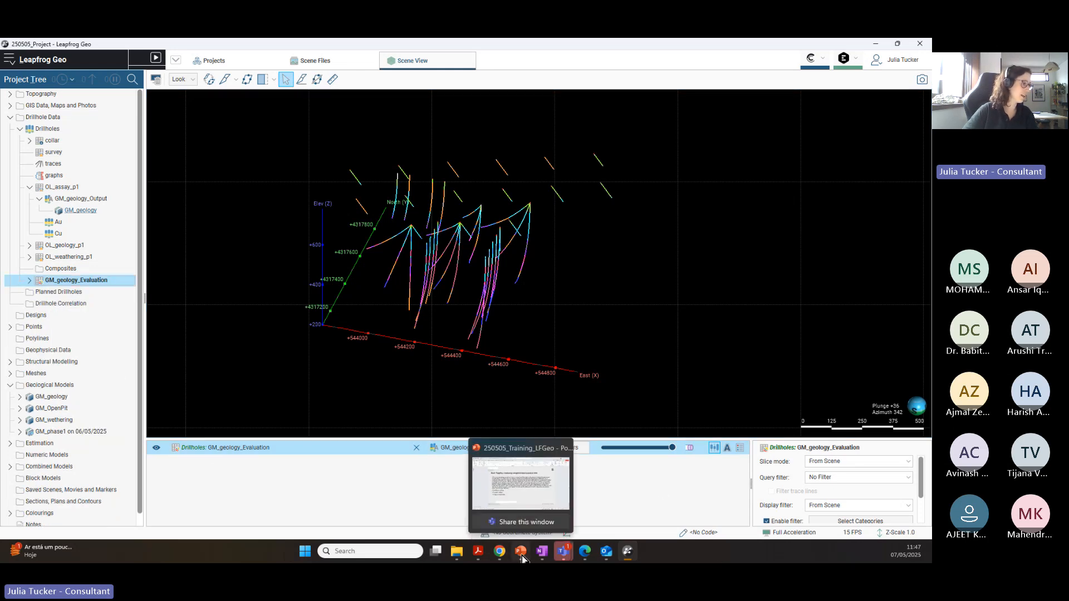
pyautogui.click(524, 503)
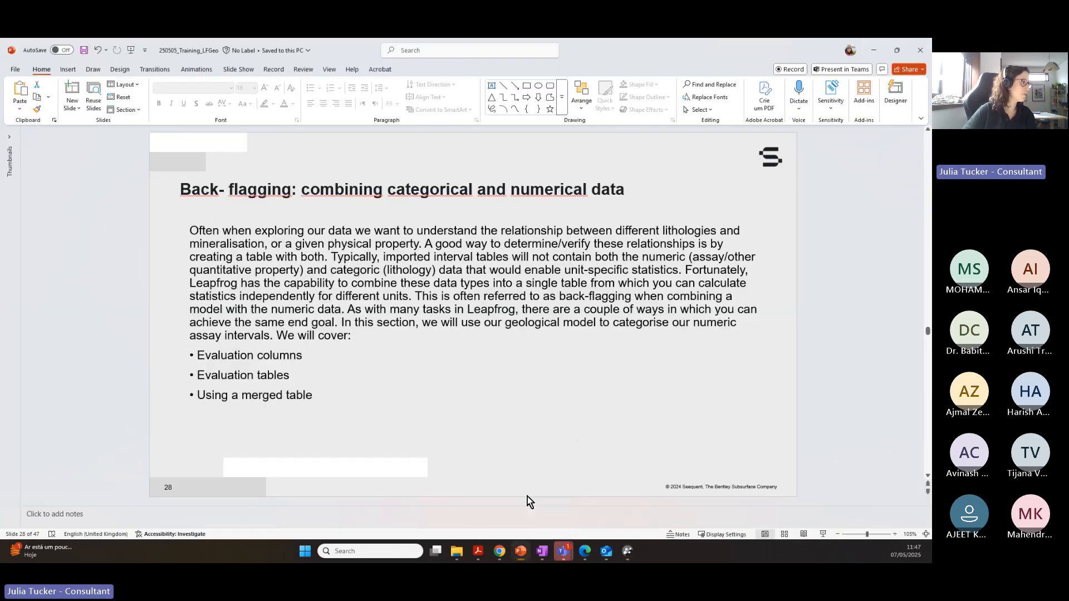
pyautogui.click(479, 398)
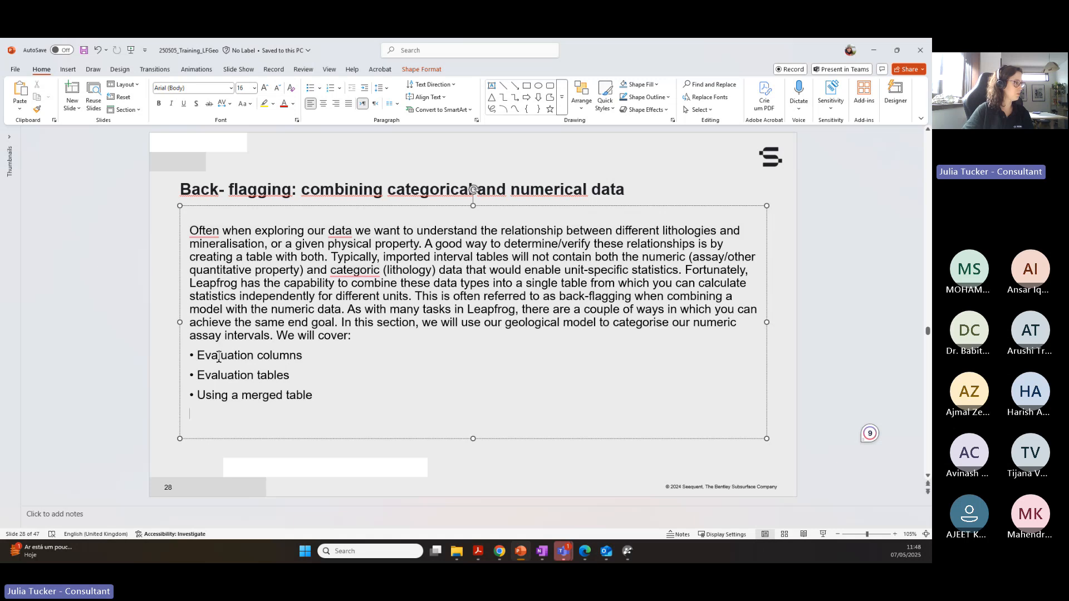
pyautogui.moveTo(208, 355); pyautogui.dragTo(291, 356)
pyautogui.click(421, 400)
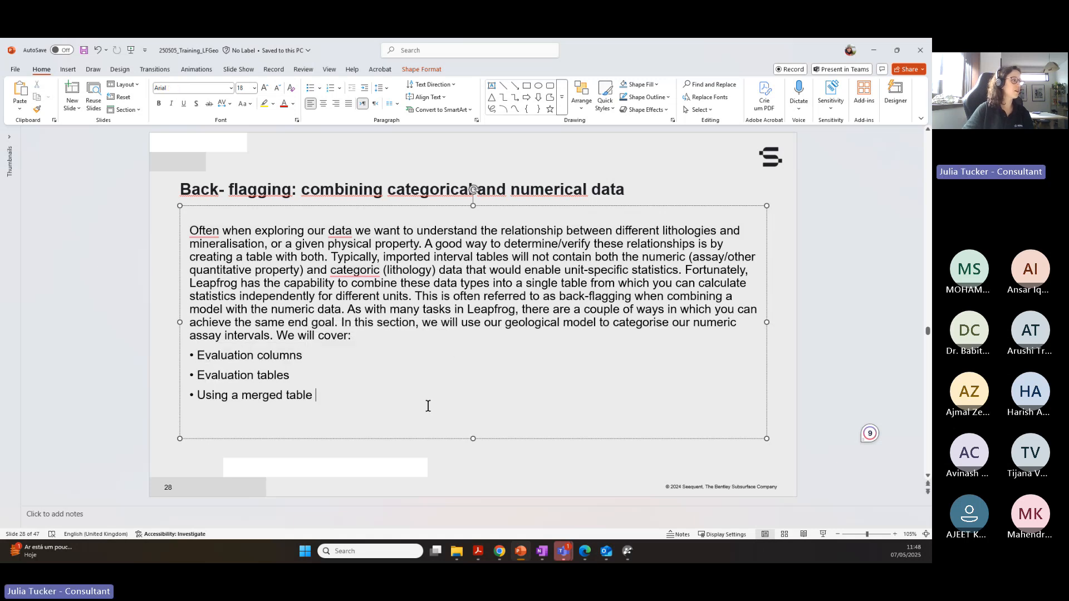
pyautogui.moveTo(198, 374); pyautogui.dragTo(291, 376)
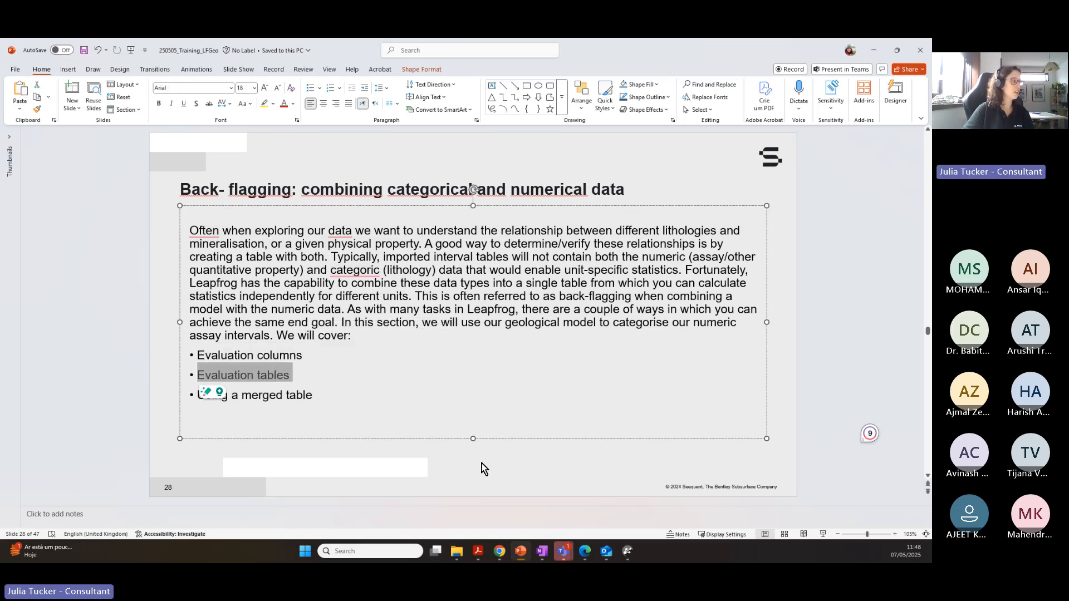
pyautogui.click(421, 411)
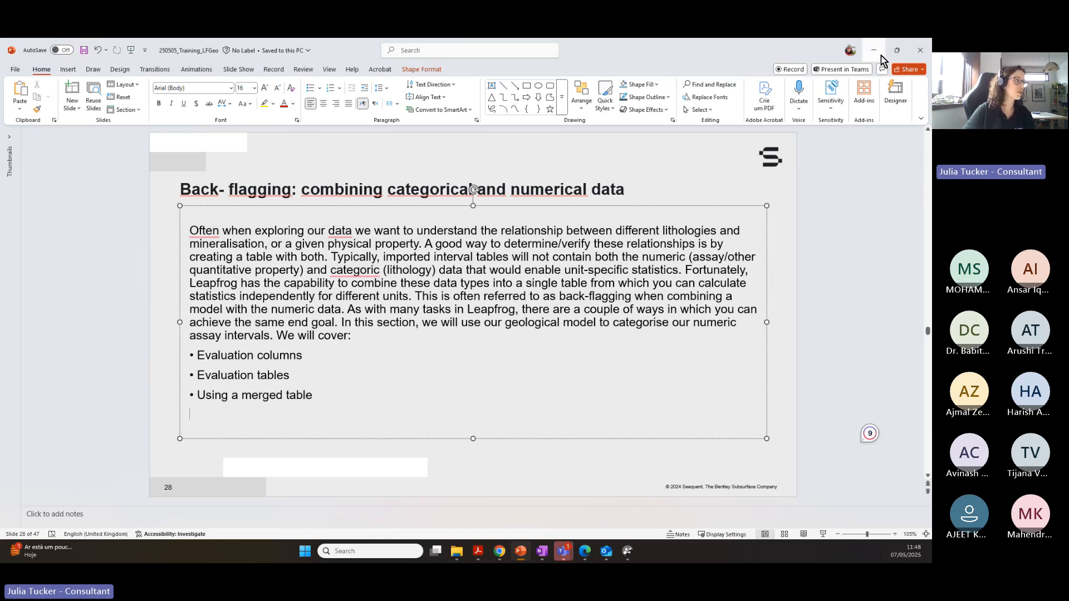
# Step: Switch back to Leapfrog Geo and start a new merged table on the Drillholes, adding all columns of OL_assay_p1 and GM_geology_Evaluation
pyautogui.hotkey('alt', 'Tab')
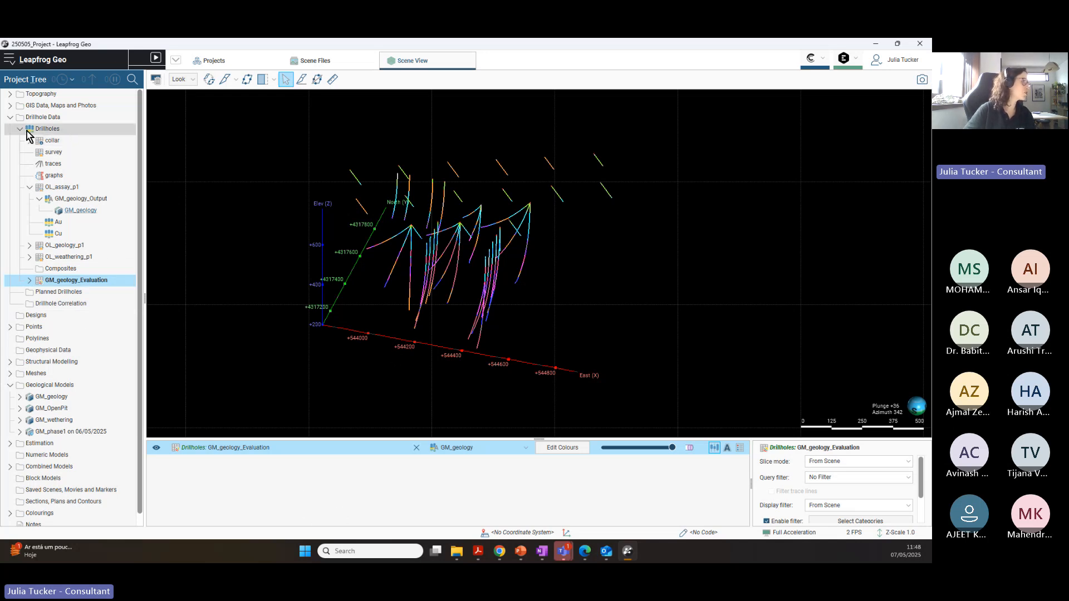
pyautogui.rightClick(64, 132)
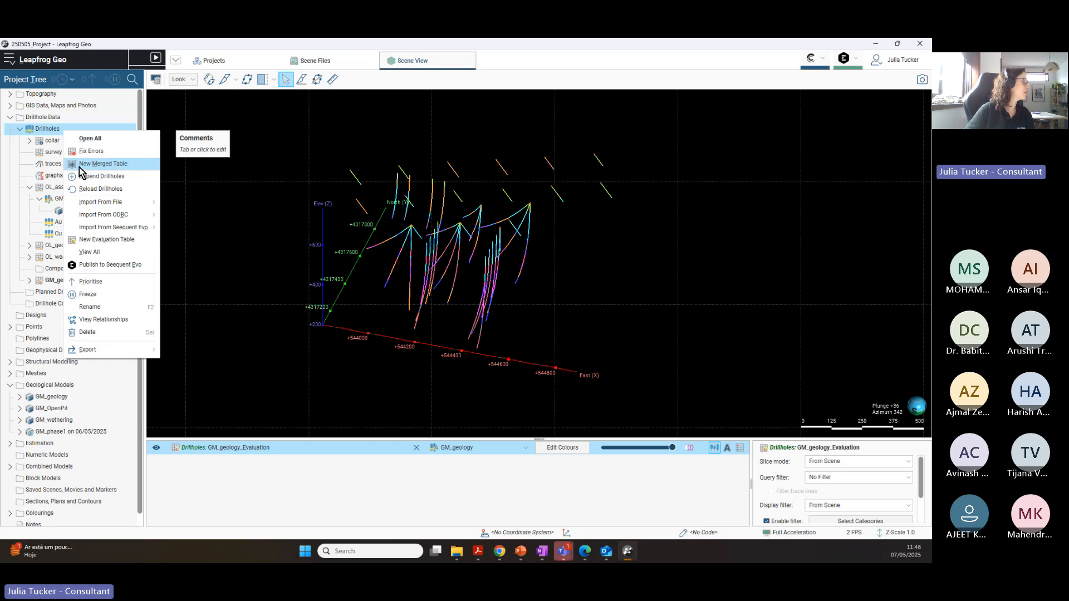
pyautogui.click(136, 165)
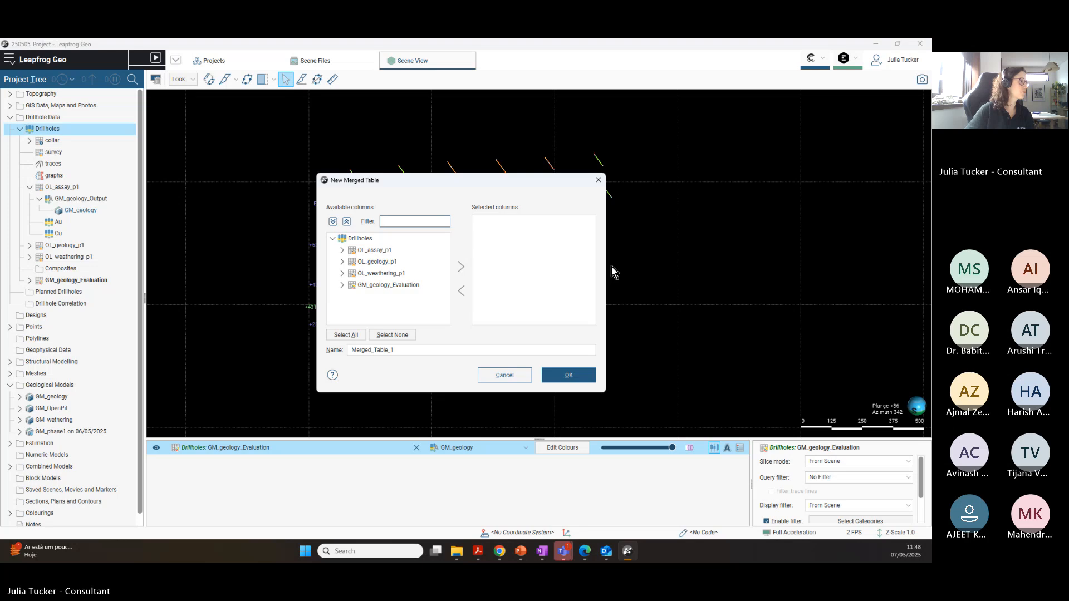
pyautogui.moveTo(396, 156); pyautogui.dragTo(376, 149)
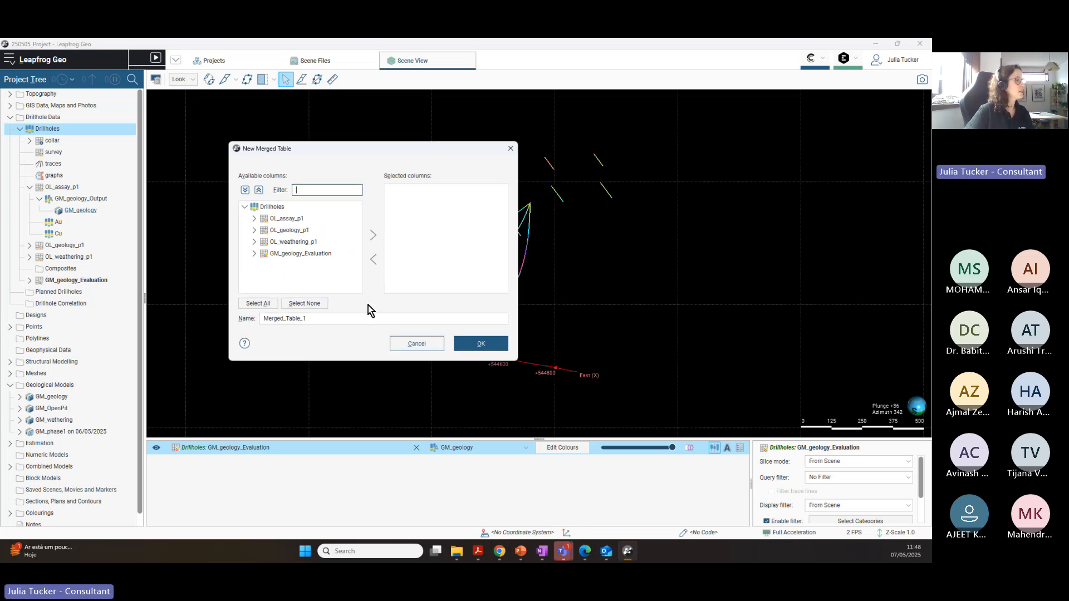
pyautogui.click(298, 220)
pyautogui.click(373, 235)
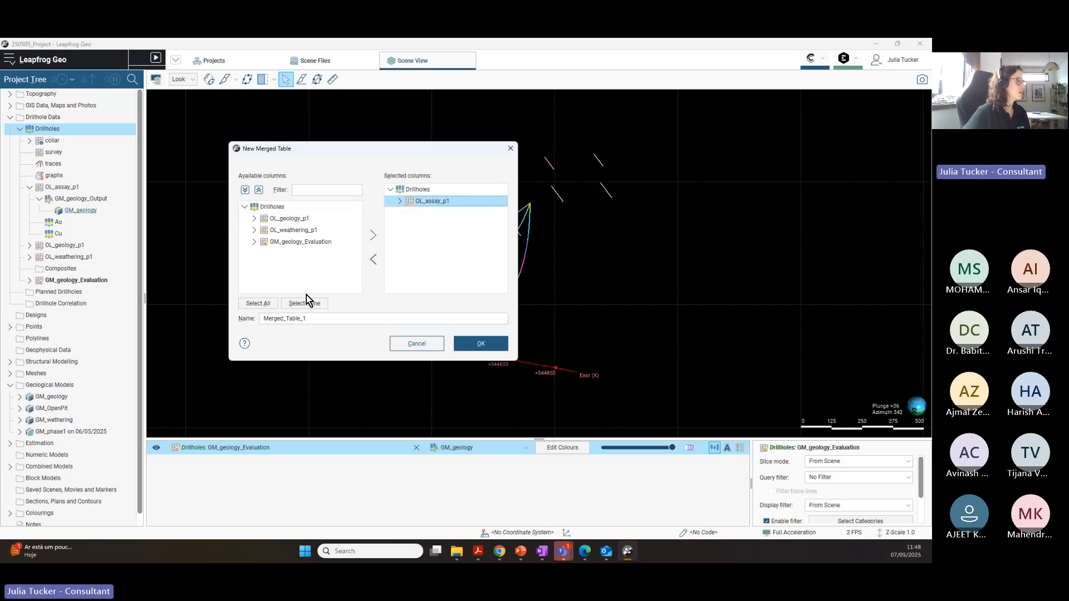
pyautogui.click(292, 243)
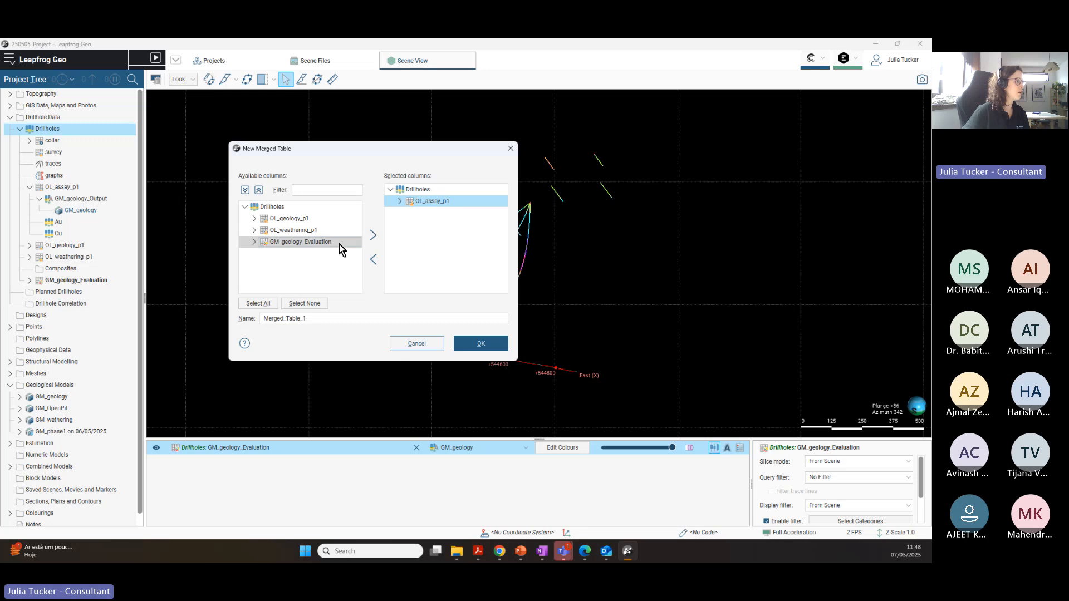
pyautogui.click(373, 236)
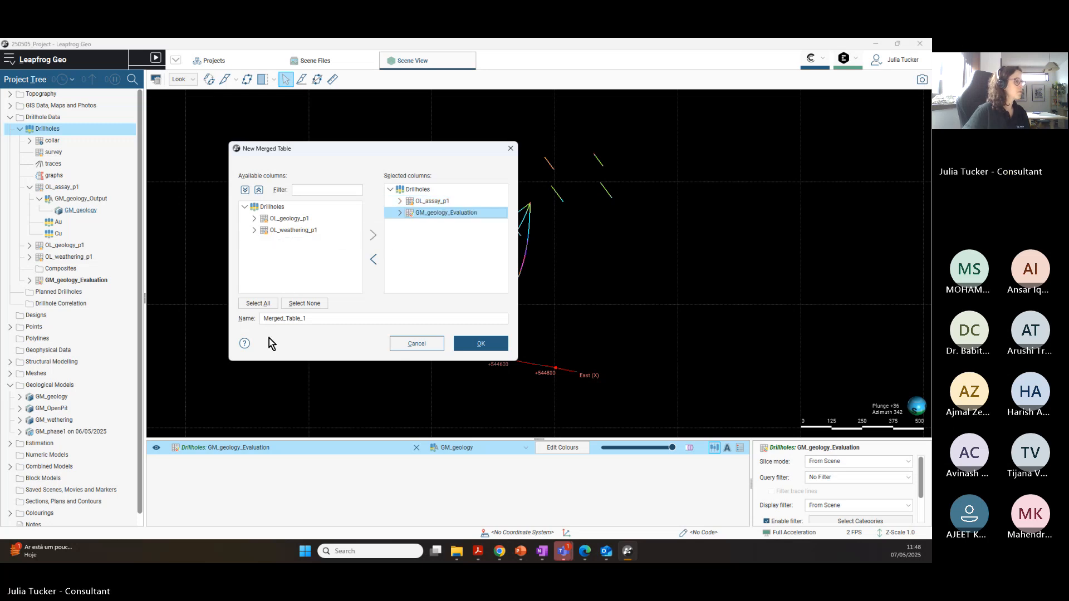
# Step: Name the merged table Merged_Table_GM_Evaluation and create it
pyautogui.click(320, 318)
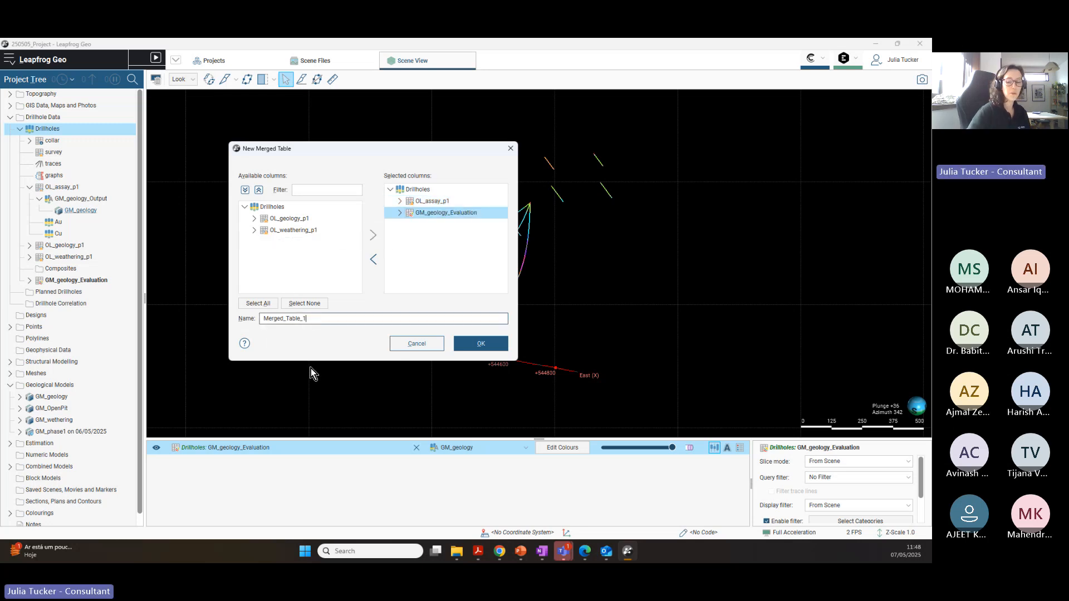
pyautogui.press('BackSpace')
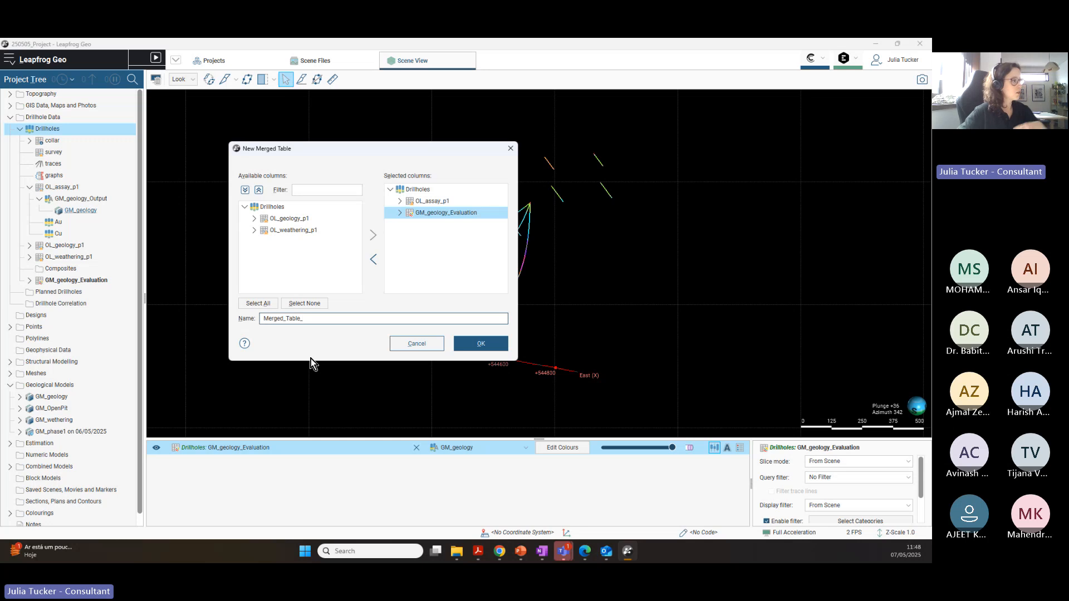
pyautogui.write('GM')
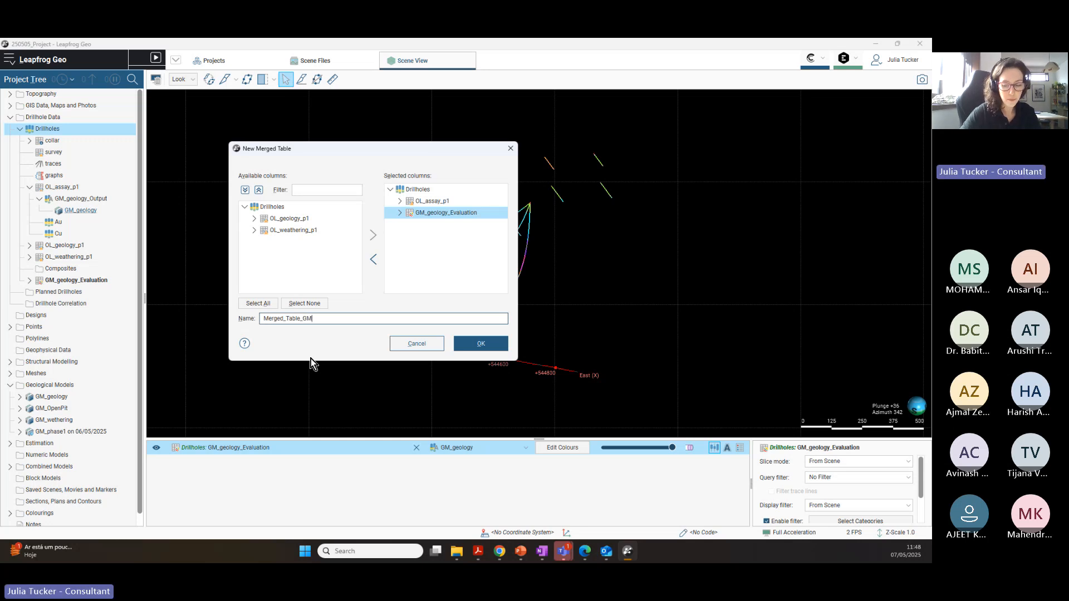
pyautogui.write('_Evalu')
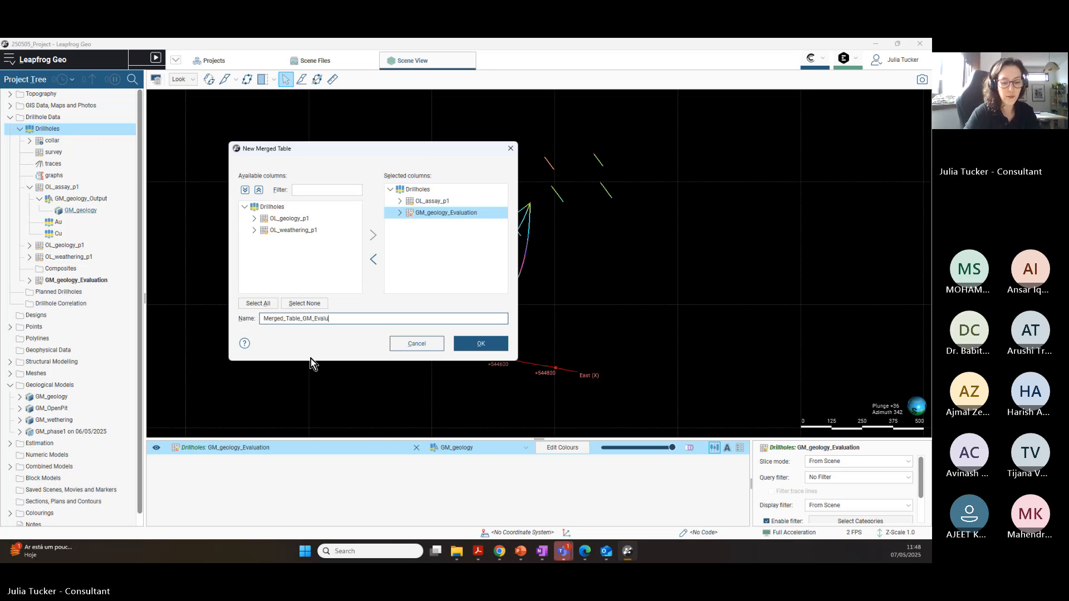
pyautogui.write('ation')
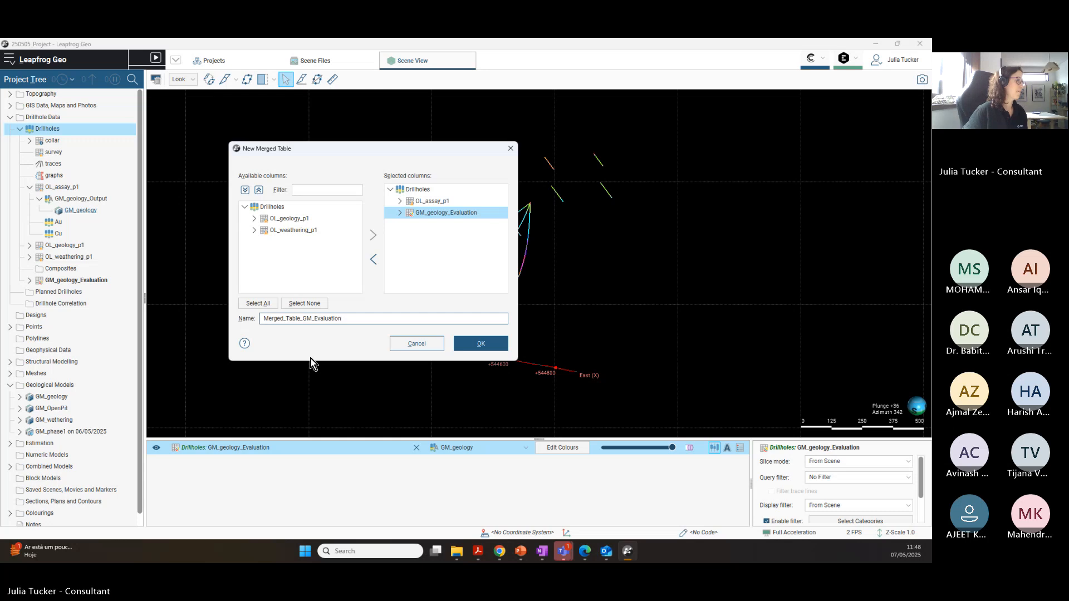
pyautogui.click(489, 343)
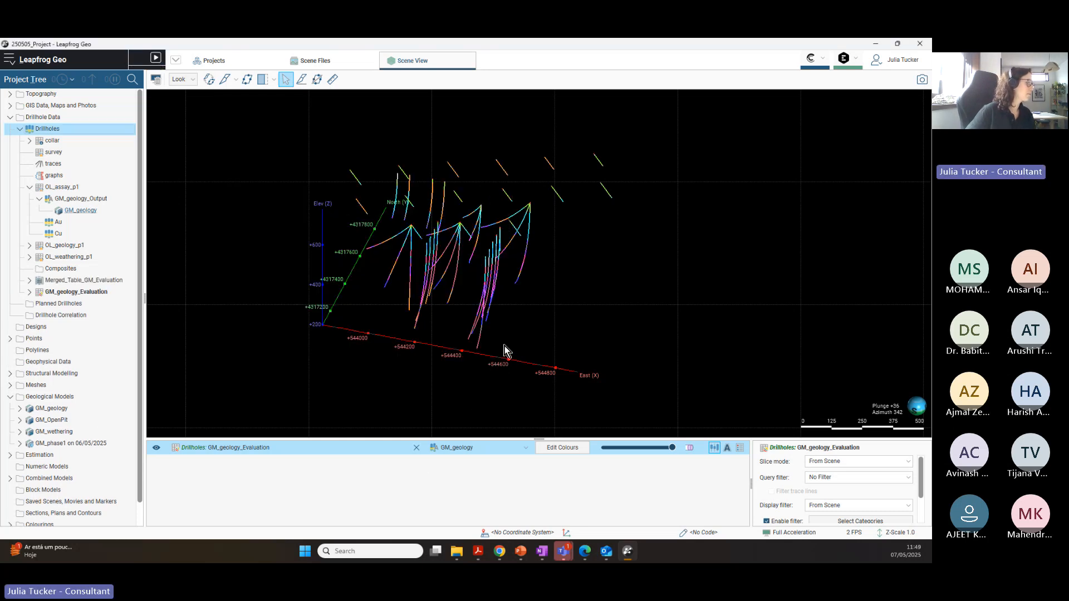
# Step: Replace GM_geology_Evaluation in the scene with Merged_Table_GM_Evaluation and view the drillholes from another direction
pyautogui.click(415, 448)
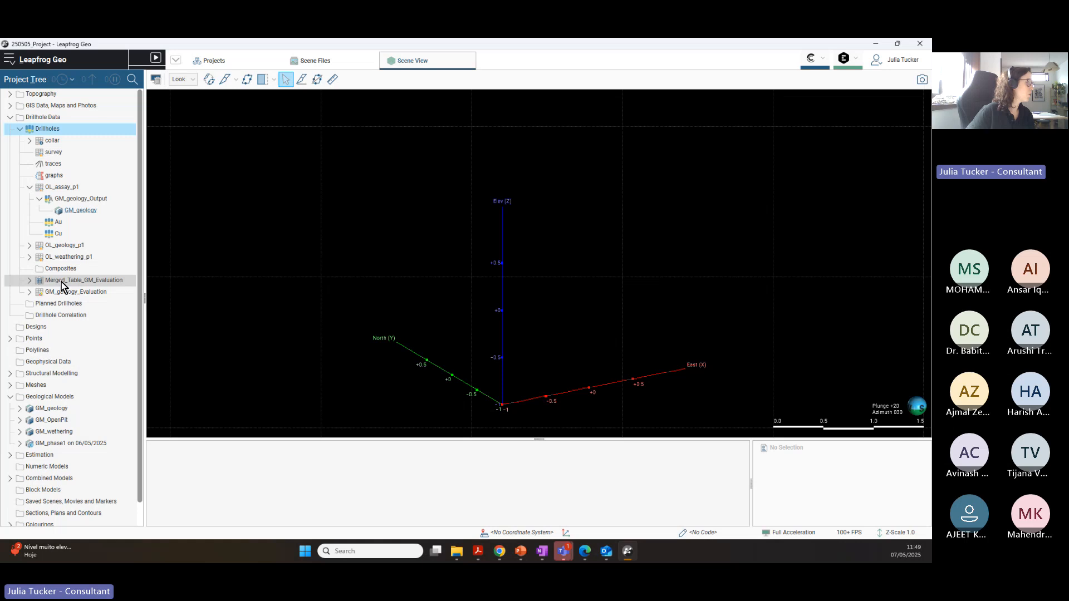
pyautogui.moveTo(63, 286); pyautogui.dragTo(594, 287)
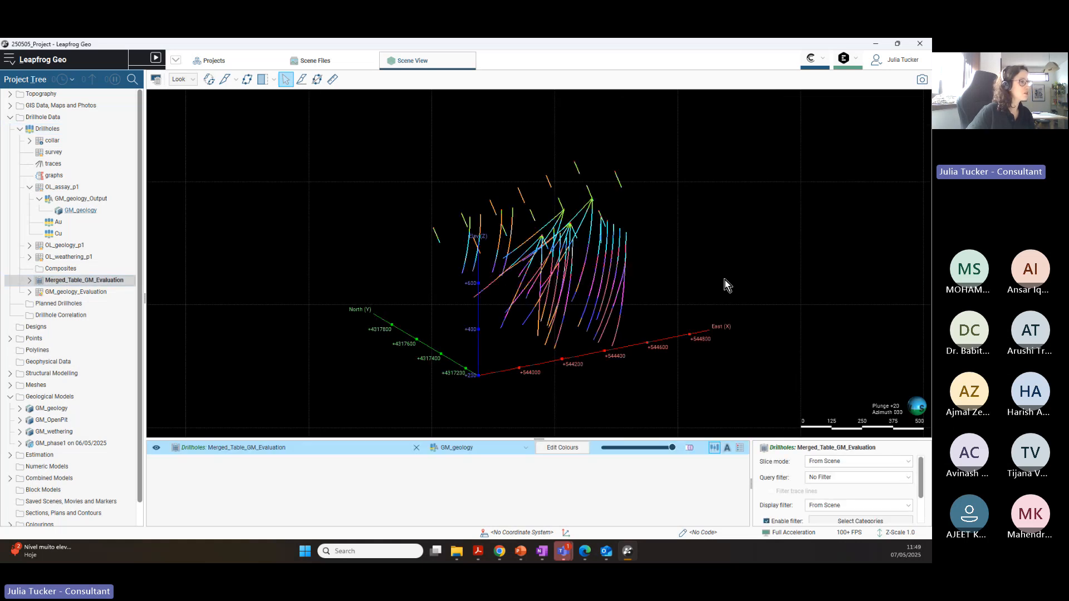
pyautogui.moveTo(727, 286); pyautogui.dragTo(78, 298)
# Step: Expand and open Merged_Table_GM_Evaluation, compare its geology columns with the Au and Cu grades per interval, and return to the scene
pyautogui.click(30, 281)
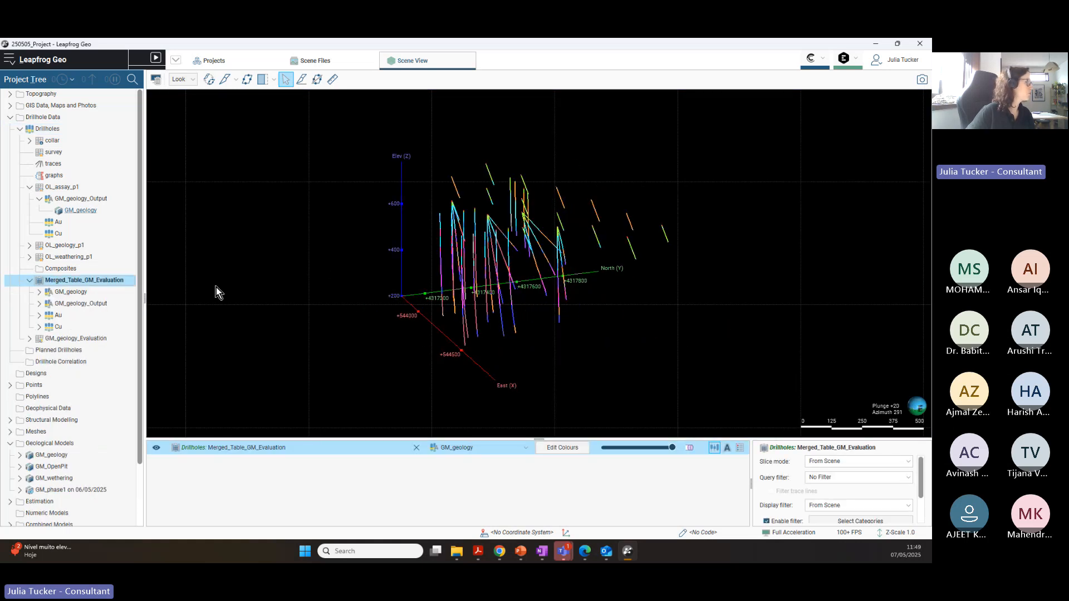
pyautogui.rightClick(80, 283)
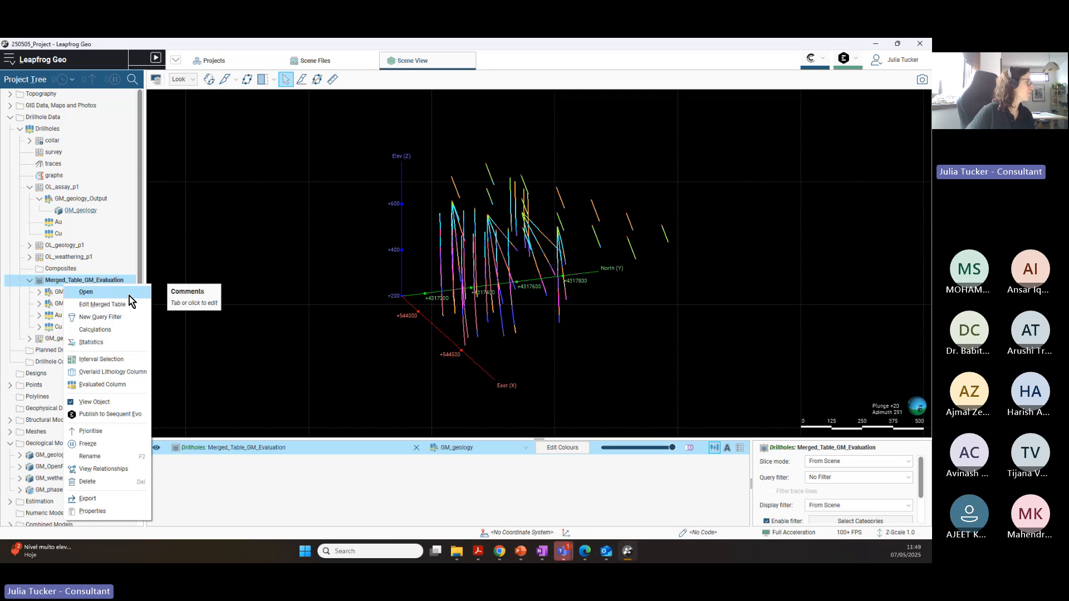
pyautogui.click(103, 293)
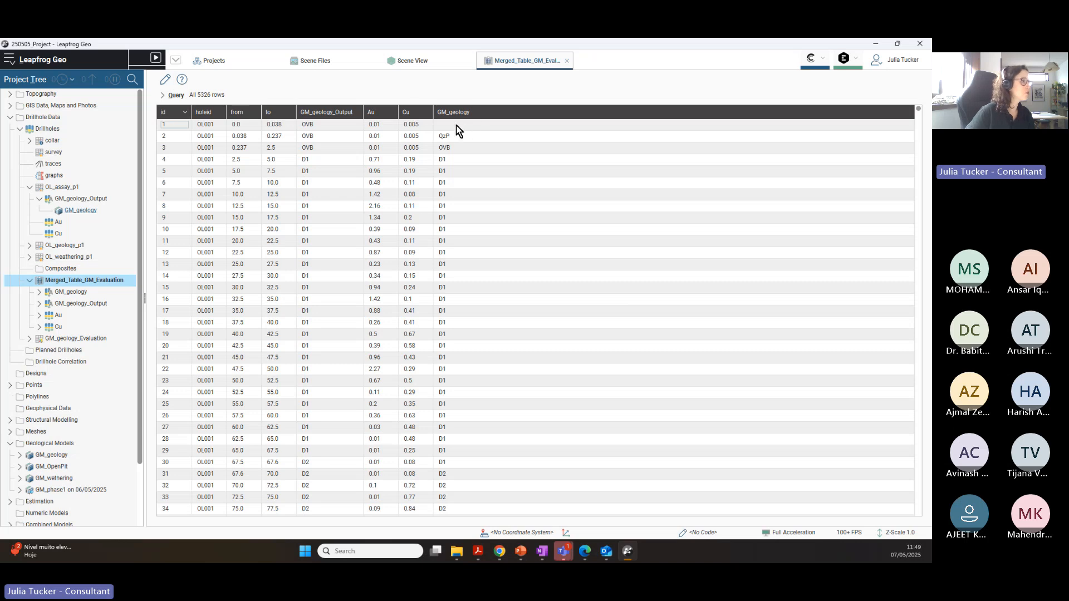
pyautogui.click(567, 61)
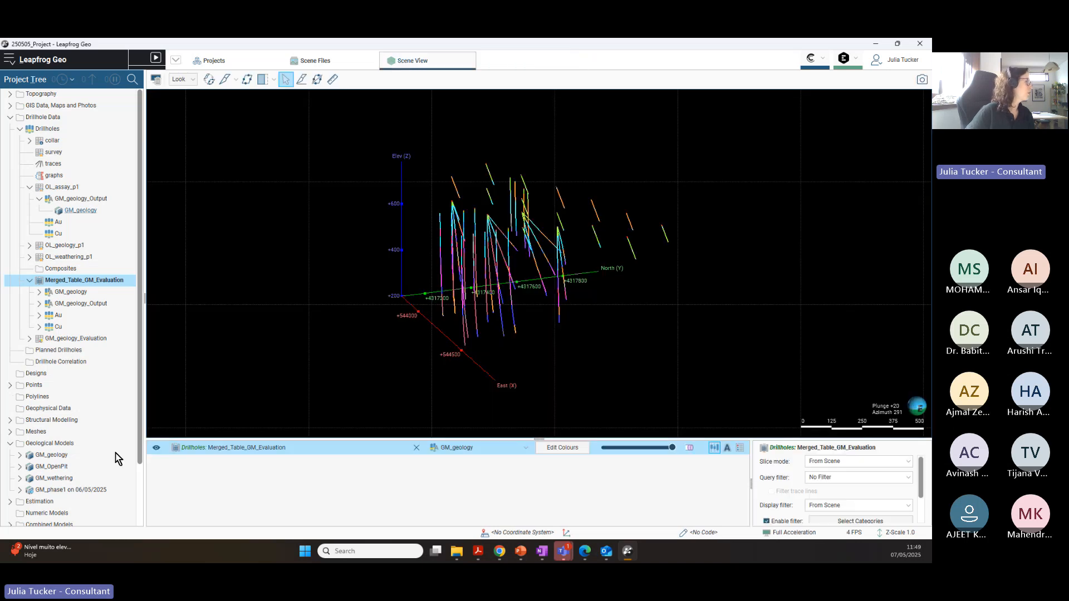
pyautogui.rightClick(79, 281)
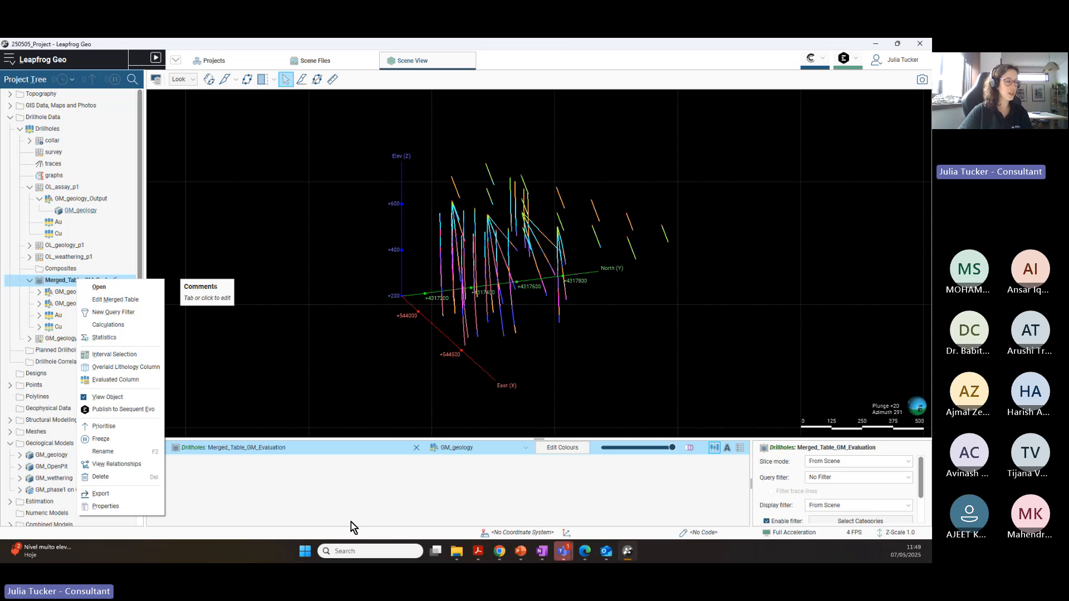
pyautogui.click(239, 484)
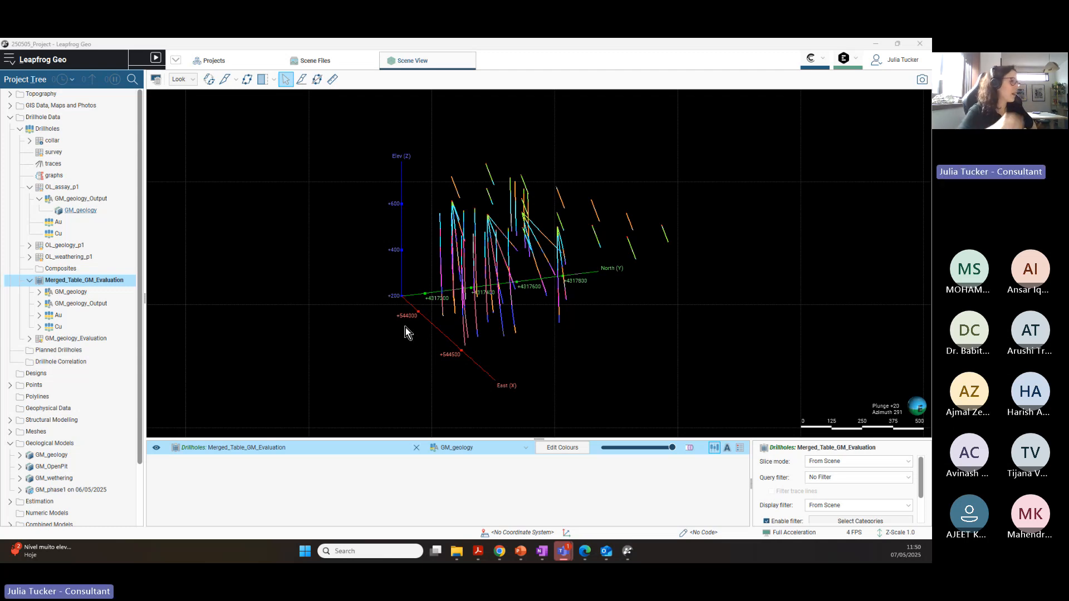
pyautogui.scroll(3, 439, 283)
pyautogui.scroll(-3, 462, 271)
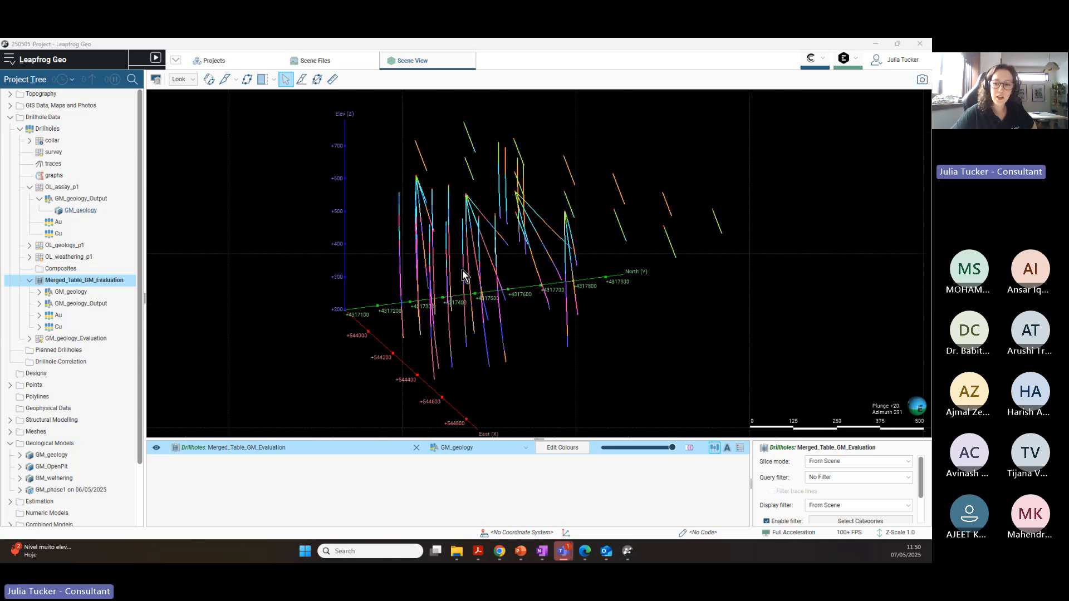
pyautogui.scroll(2, 456, 264)
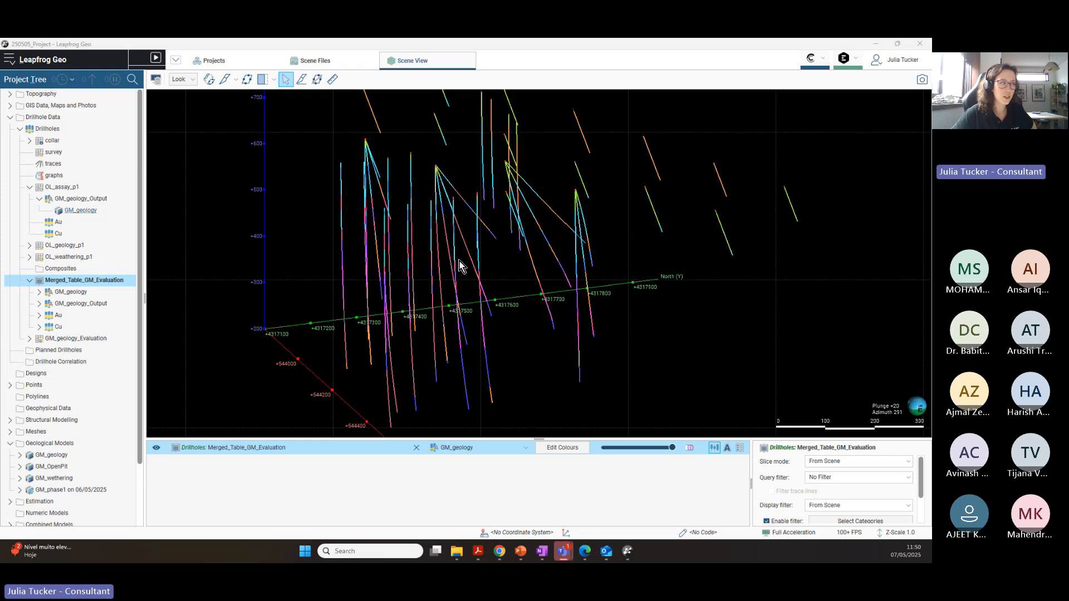
pyautogui.scroll(2, 465, 266)
pyautogui.scroll(-1, 466, 266)
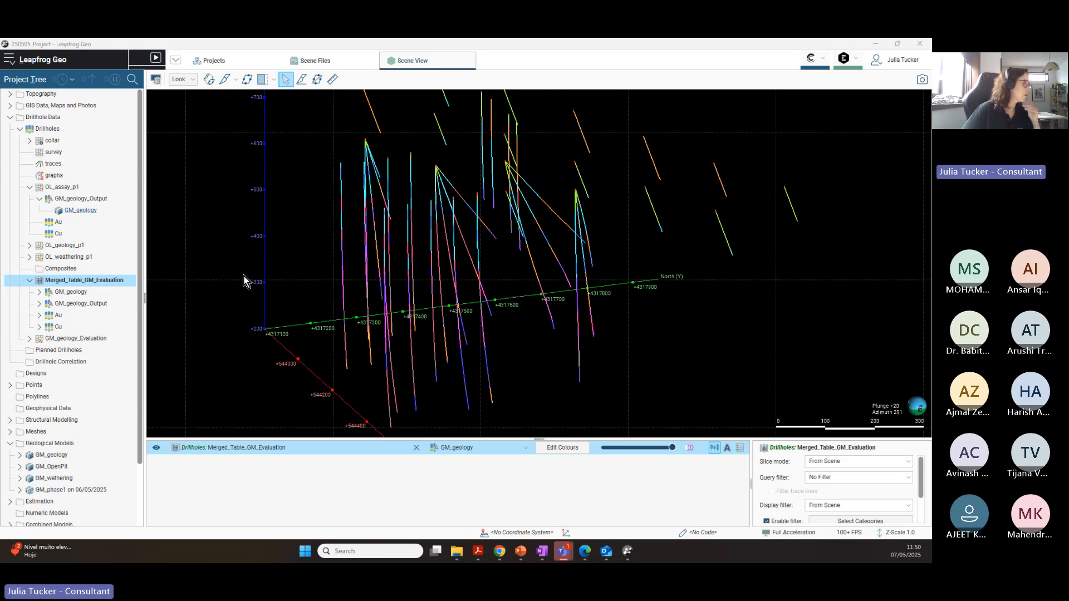
pyautogui.scroll(-3, 558, 251)
pyautogui.scroll(6, 507, 221)
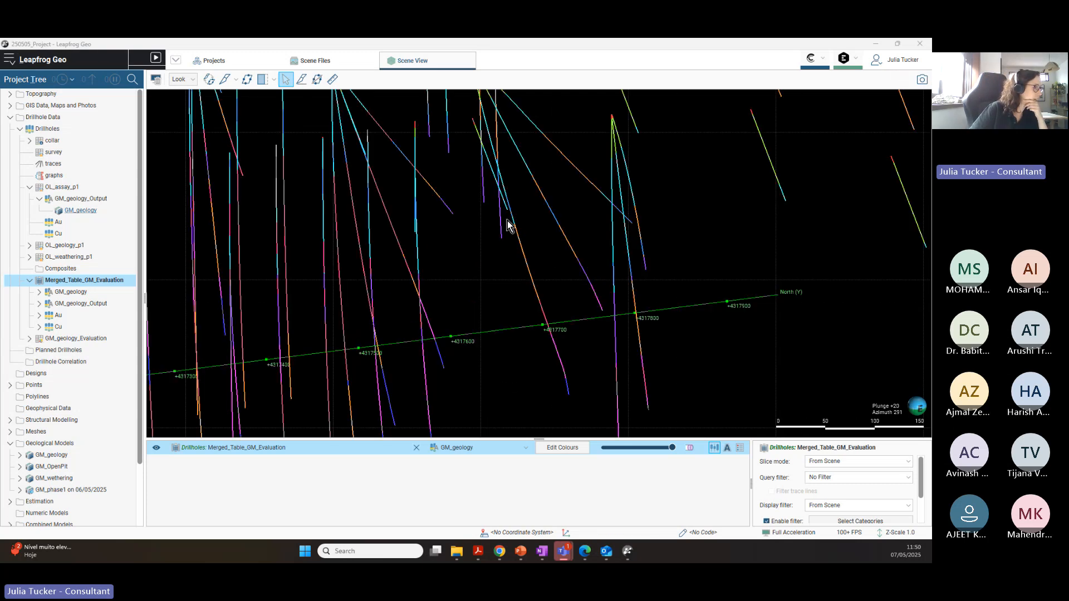
pyautogui.scroll(-2, 508, 221)
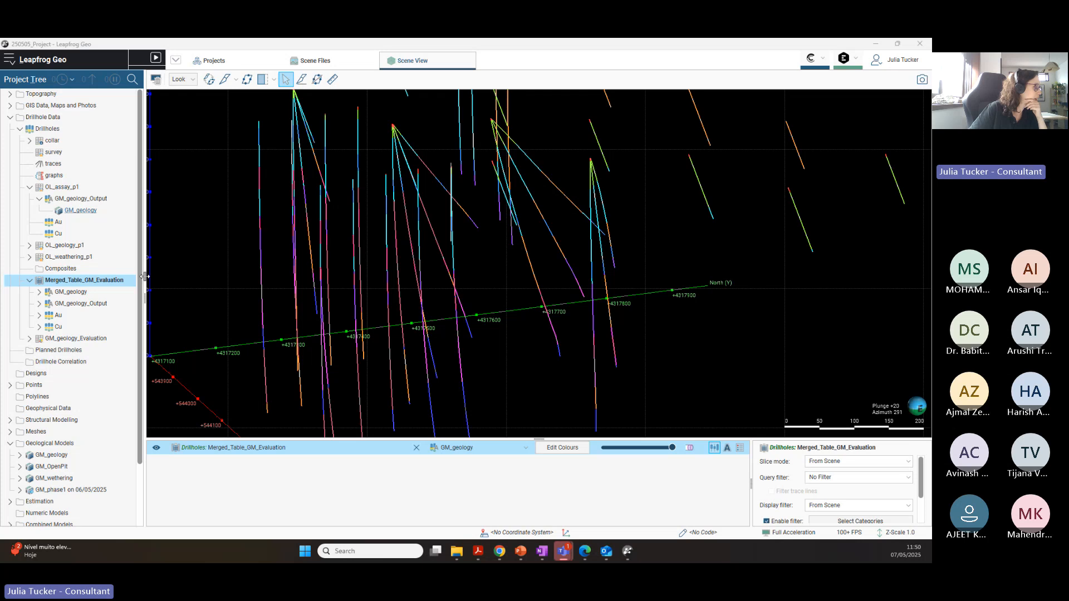
pyautogui.moveTo(140, 280); pyautogui.dragTo(201, 278)
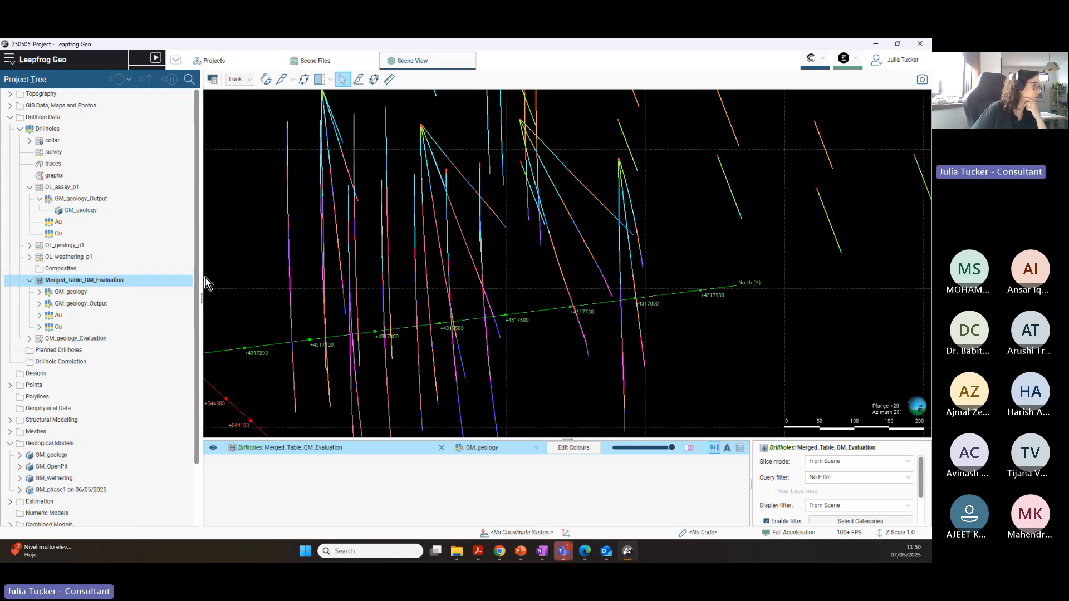
pyautogui.moveTo(200, 278); pyautogui.dragTo(139, 278)
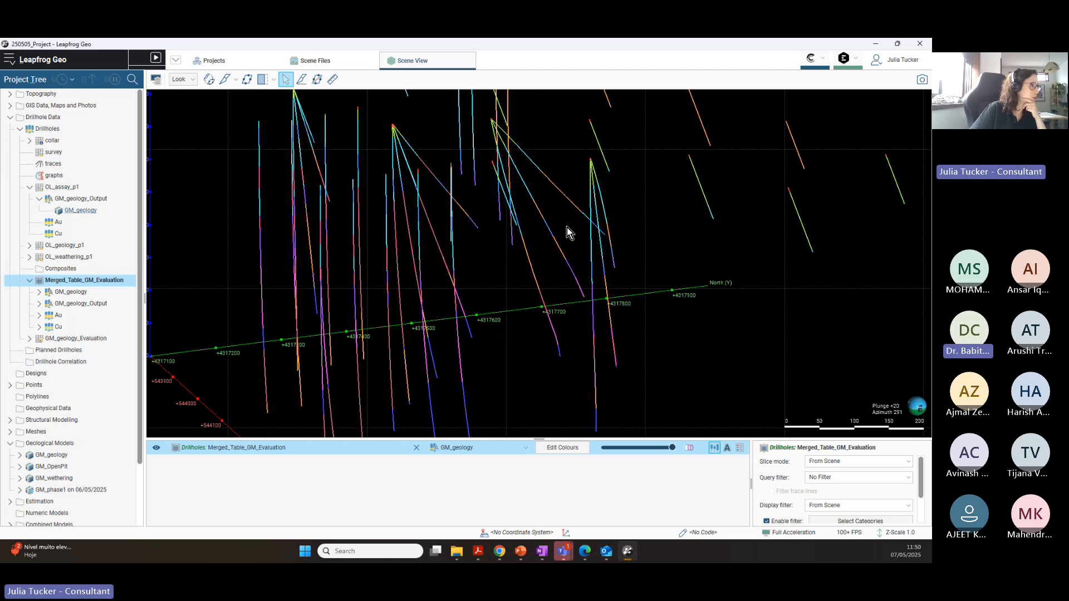
pyautogui.scroll(-6, 573, 234)
pyautogui.moveTo(577, 236); pyautogui.dragTo(572, 303)
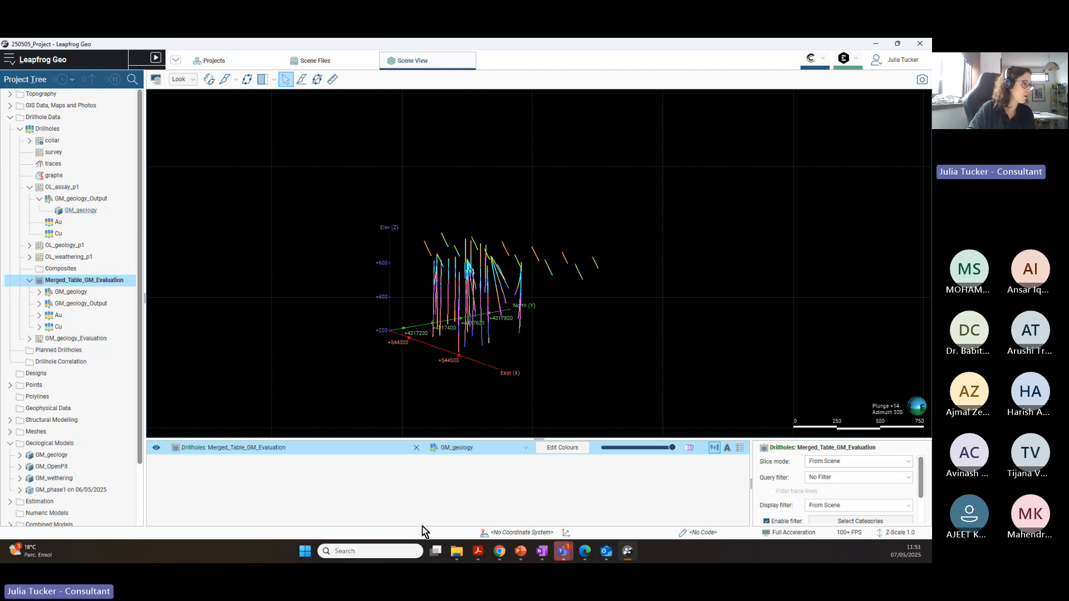
# Step: Review the GM_geology colour legend of the Merged_Table_GM_Evaluation drillholes and close it
pyautogui.click(563, 448)
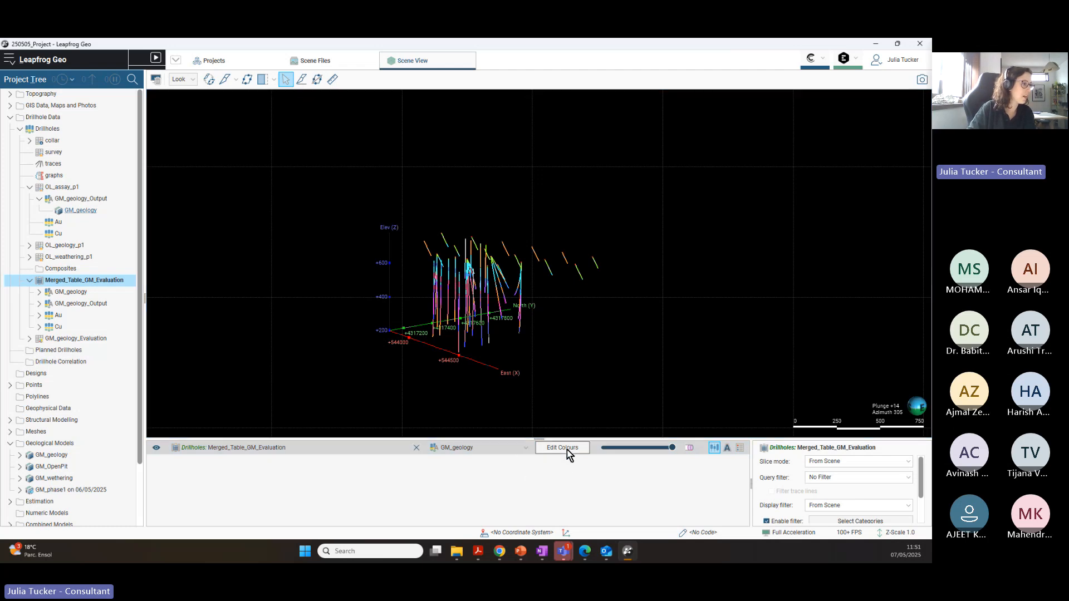
pyautogui.click(650, 509)
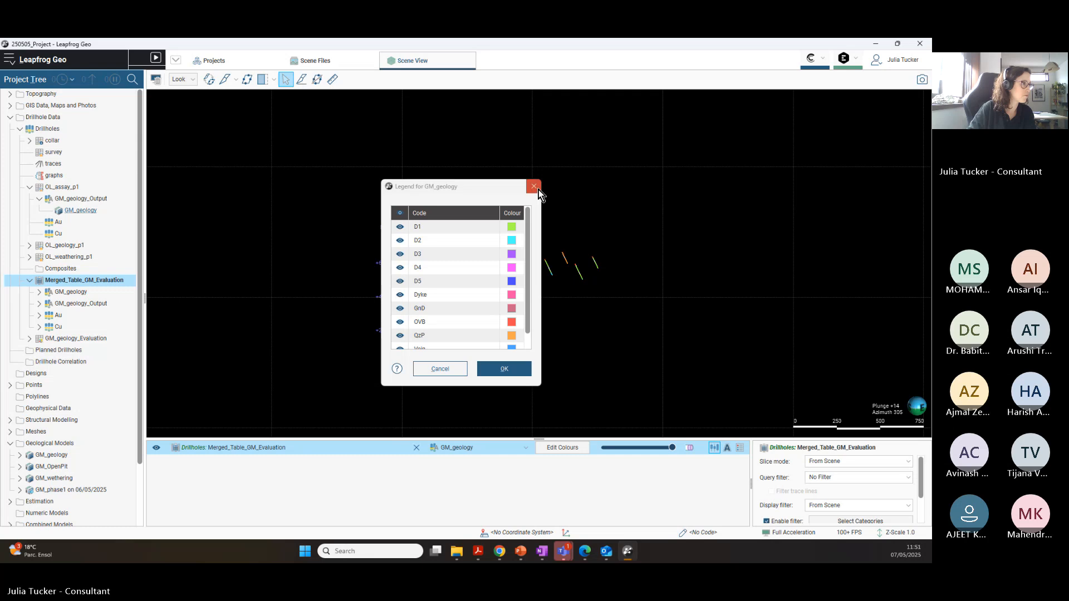
pyautogui.click(504, 368)
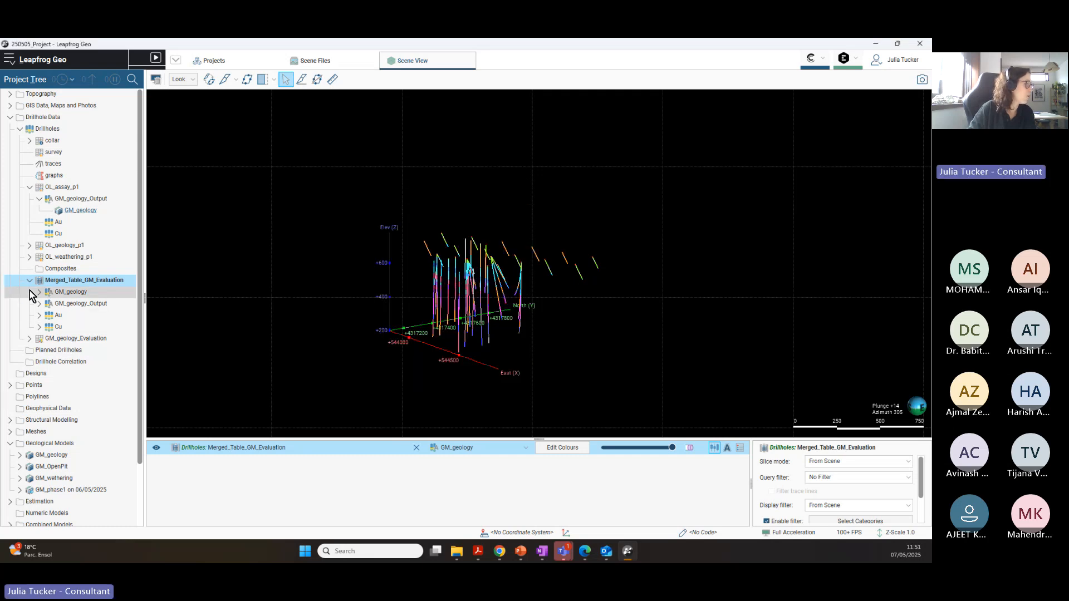
# Step: Create a box plot from the statistics of the Merged_Table_GM_Evaluation table
pyautogui.scroll(4, 451, 290)
pyautogui.moveTo(457, 262); pyautogui.dragTo(412, 210)
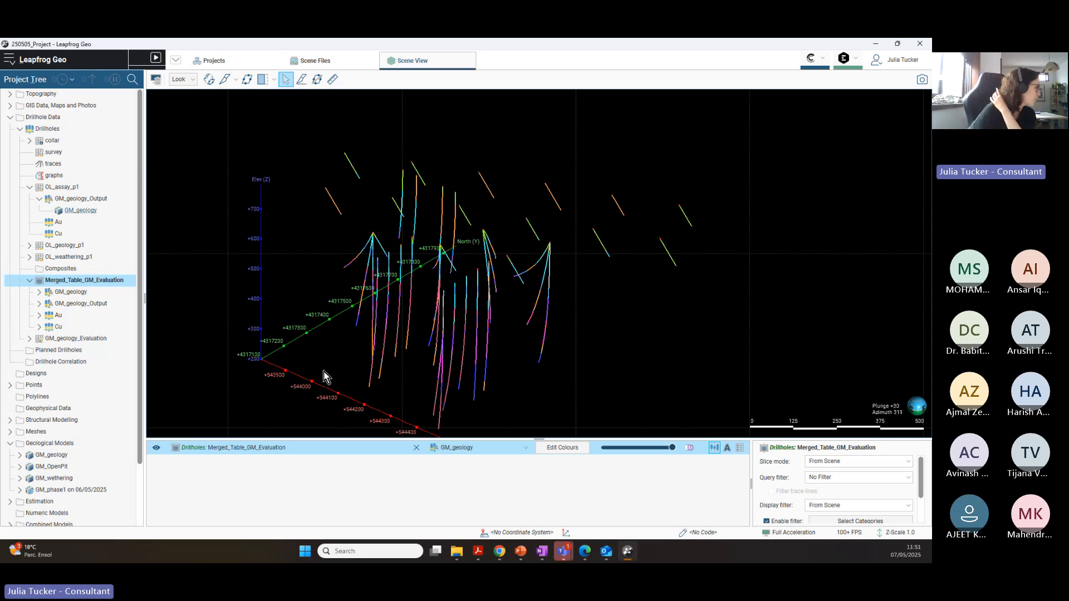
pyautogui.rightClick(88, 282)
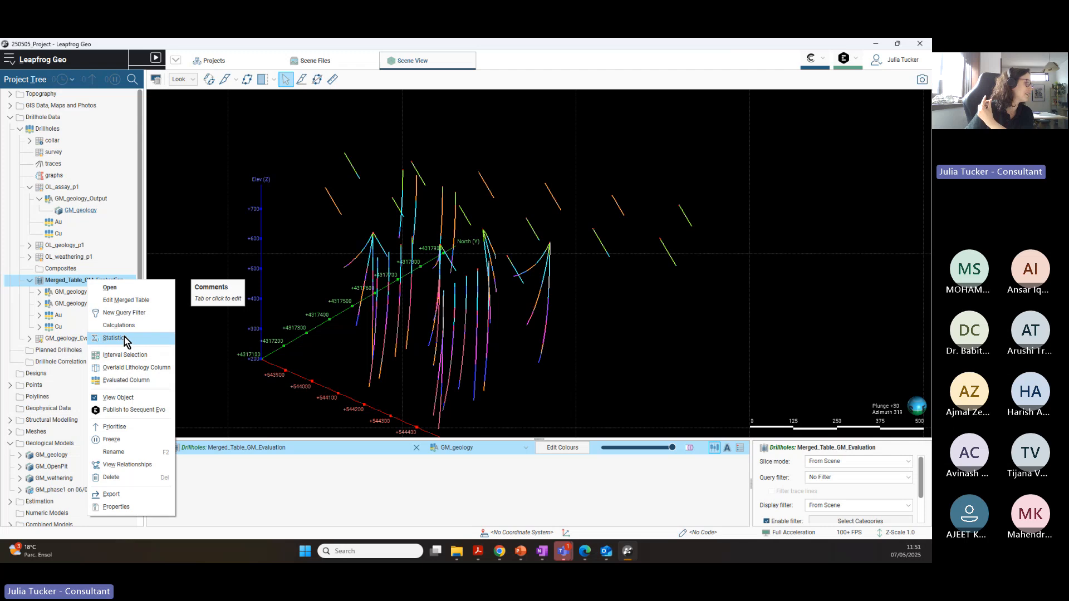
pyautogui.click(142, 340)
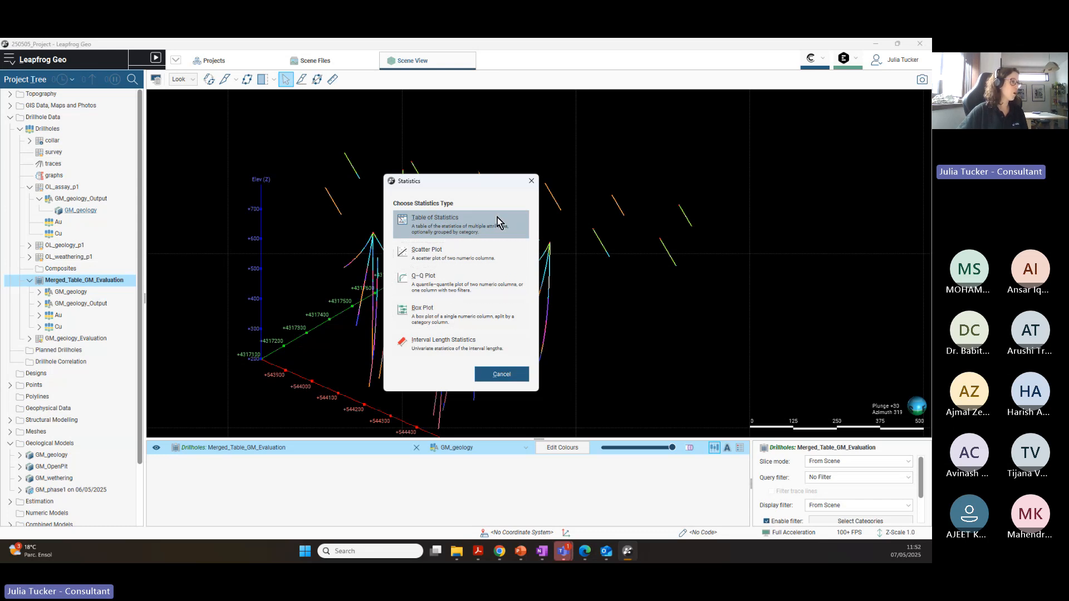
pyautogui.click(468, 322)
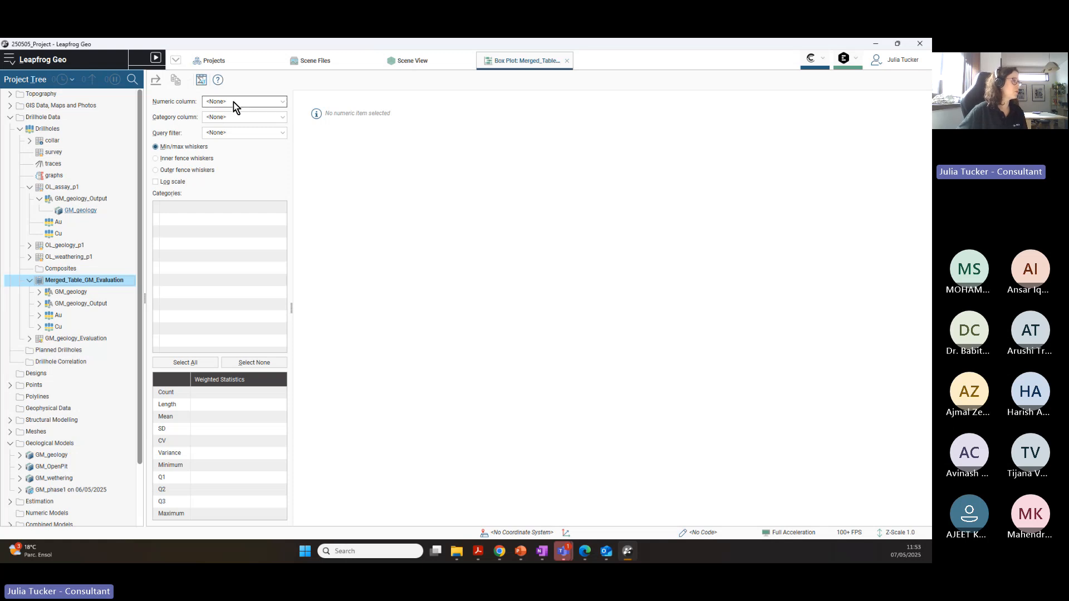
# Step: Plot Au as the numeric column and GM_geology_Output as the category column, leaving the query filter at None
pyautogui.click(283, 103)
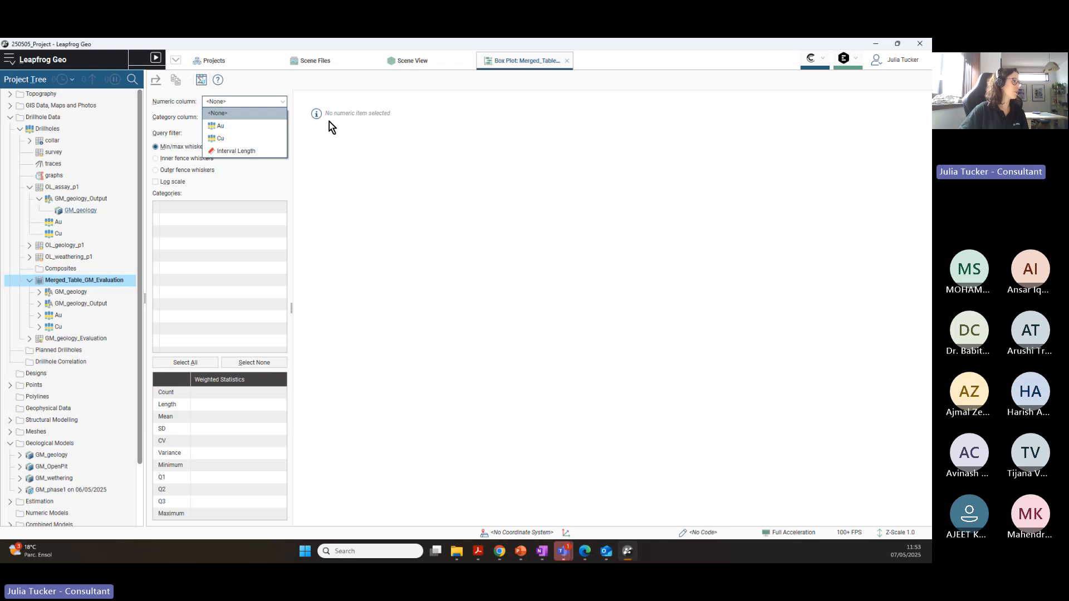
pyautogui.click(226, 126)
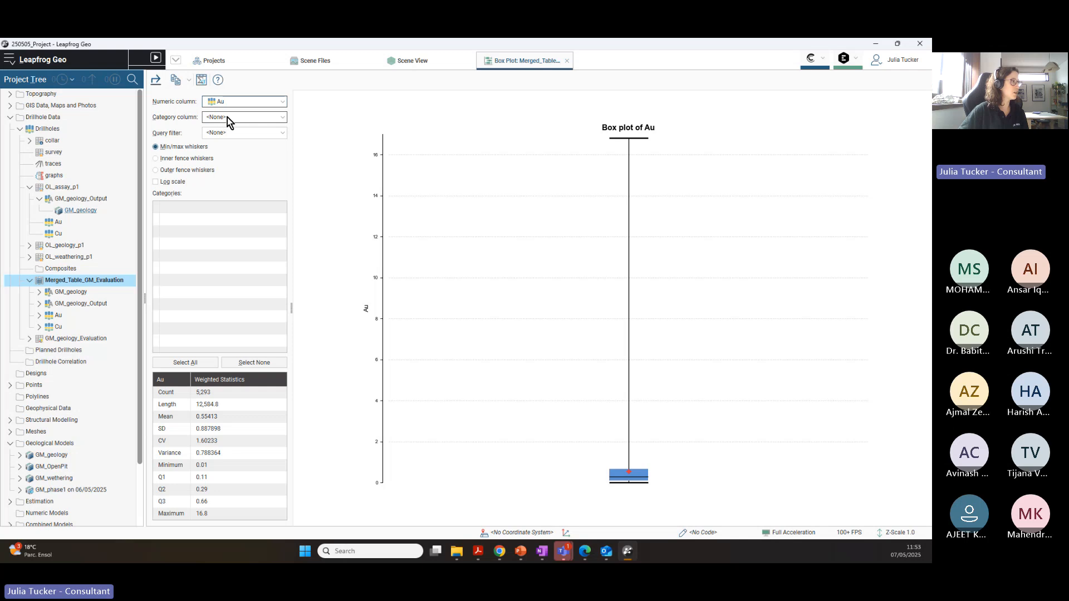
pyautogui.click(276, 118)
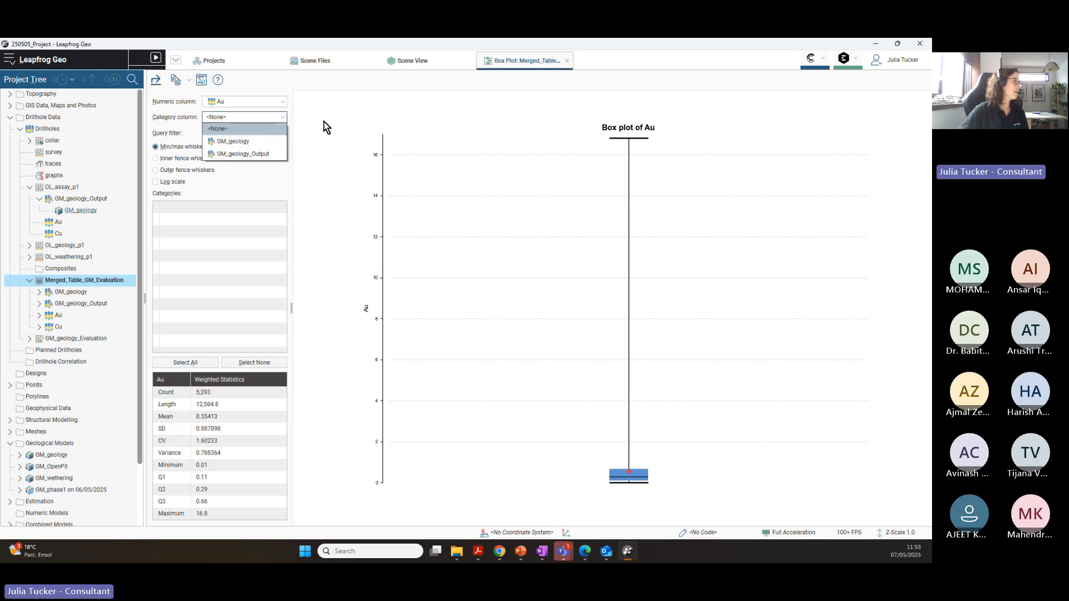
pyautogui.click(233, 155)
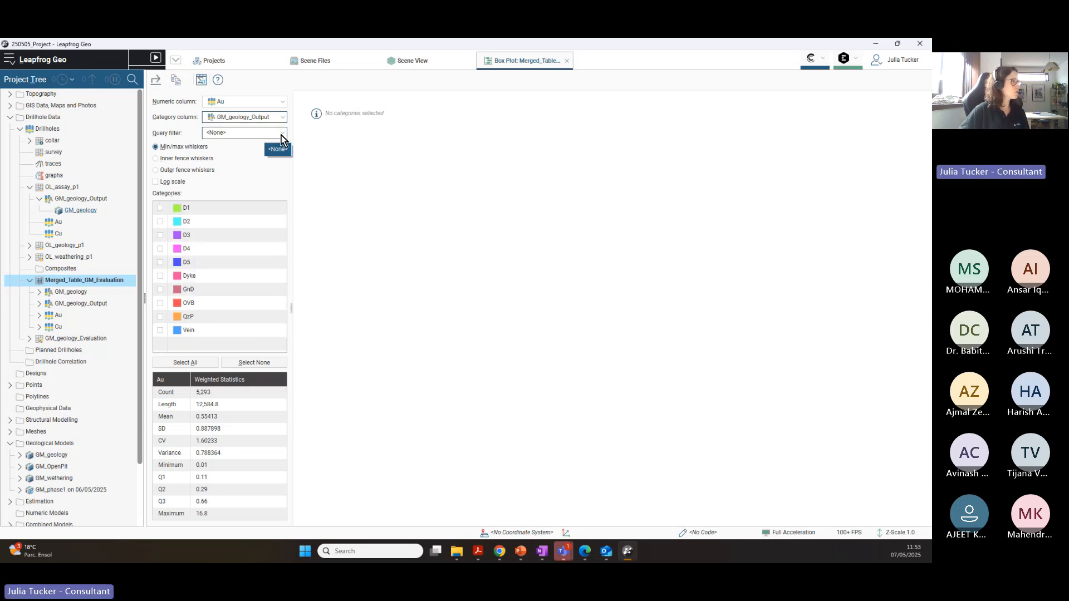
pyautogui.click(275, 135)
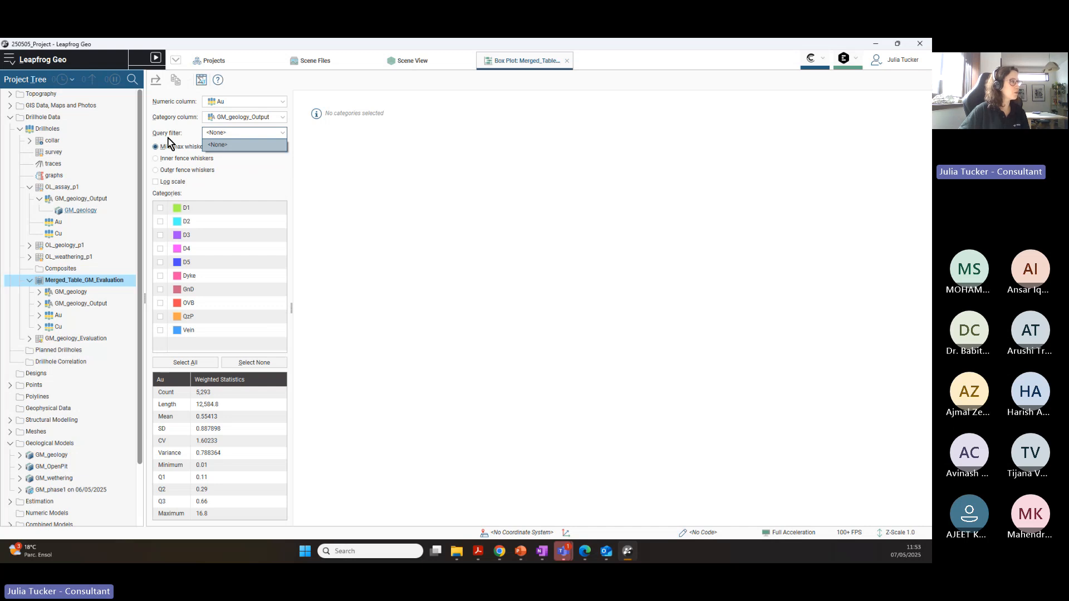
pyautogui.click(256, 171)
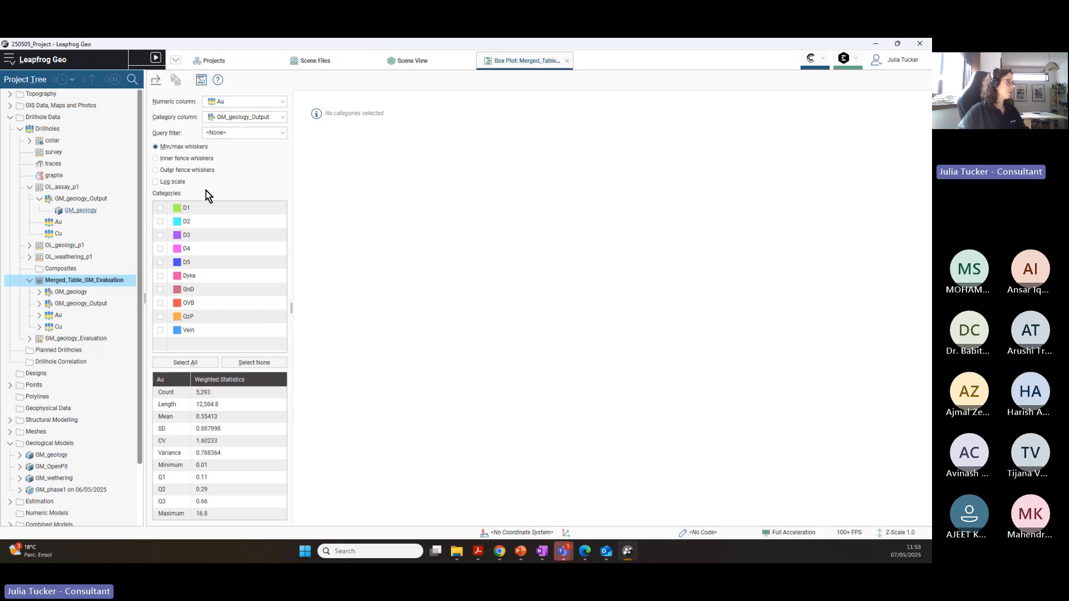
# Step: Include all categories in the Au box plot: D1 to D5, Dyke, GnD, OVB, QzP and Vein
pyautogui.click(160, 208)
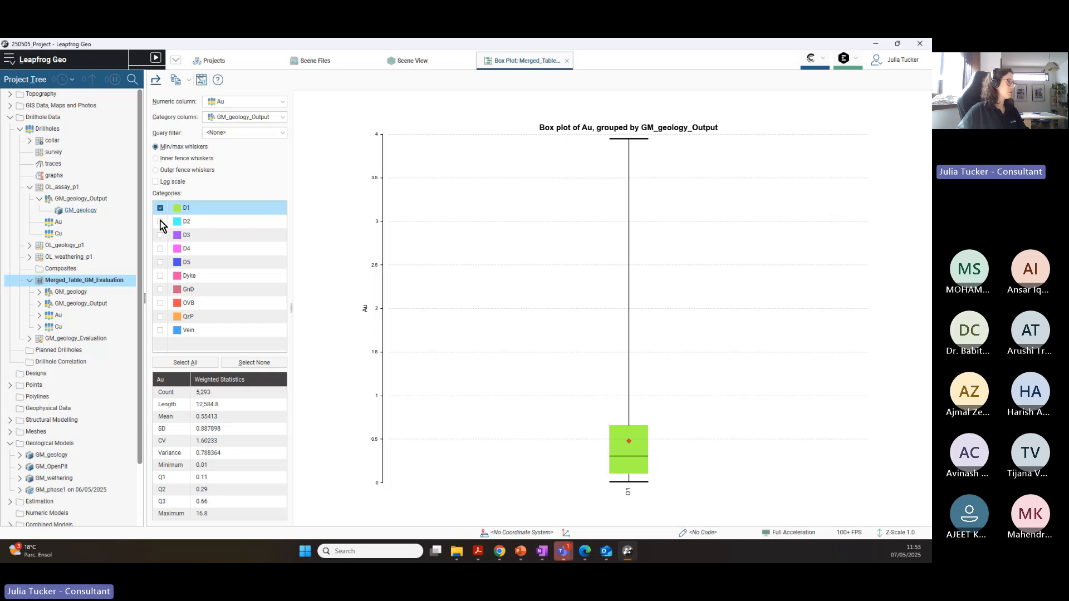
pyautogui.click(160, 221)
pyautogui.click(160, 235)
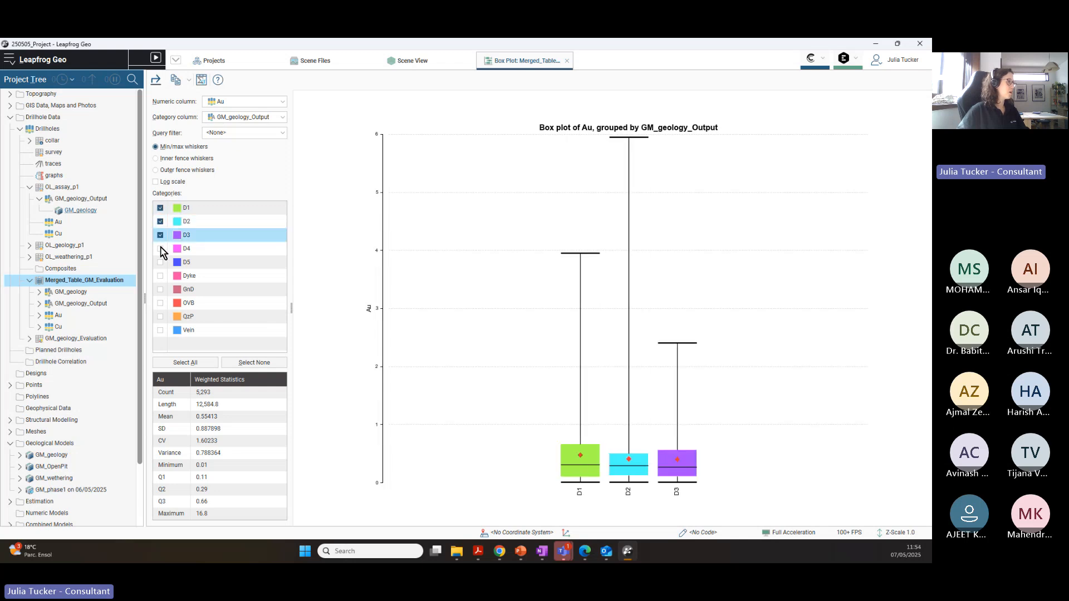
pyautogui.click(161, 248)
pyautogui.click(160, 262)
pyautogui.click(160, 276)
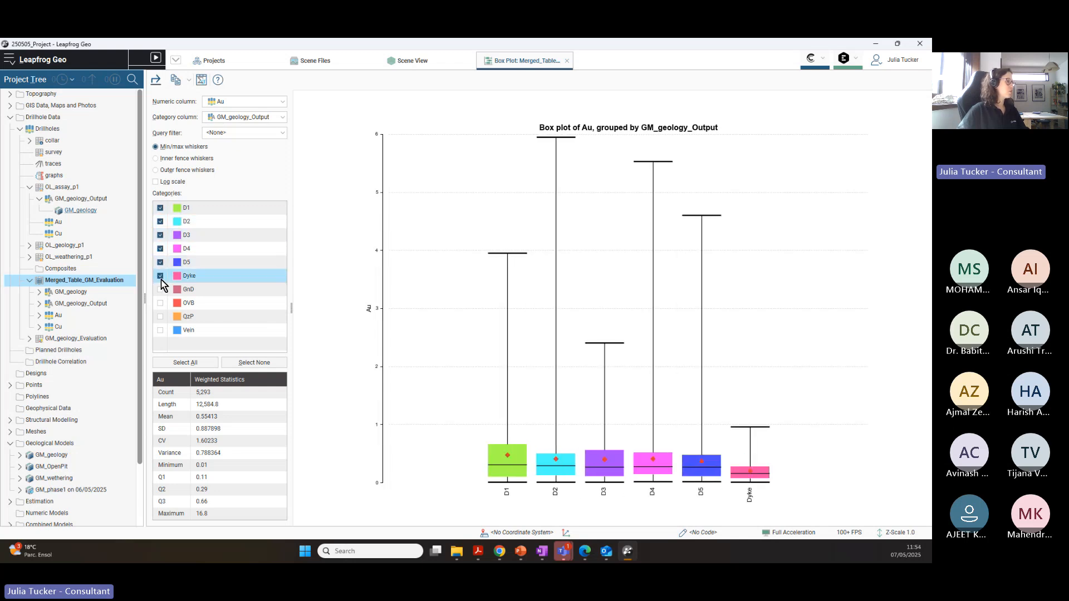
pyautogui.click(161, 289)
pyautogui.click(160, 302)
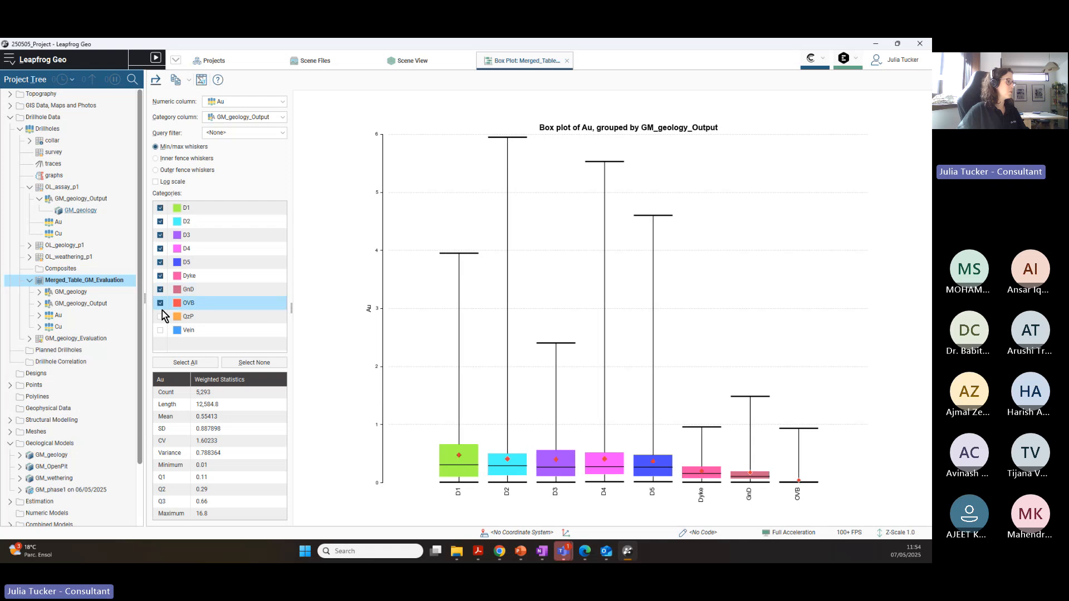
pyautogui.click(161, 316)
pyautogui.click(160, 331)
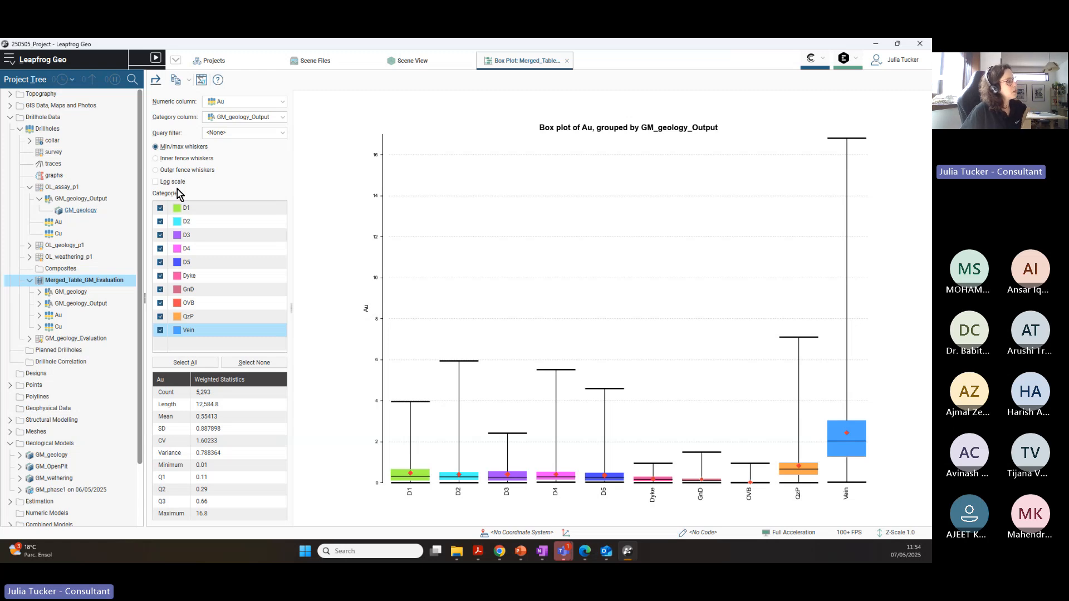
# Step: Try the log scale on the Au box plot, switch it back off and check the available query filters
pyautogui.click(155, 182)
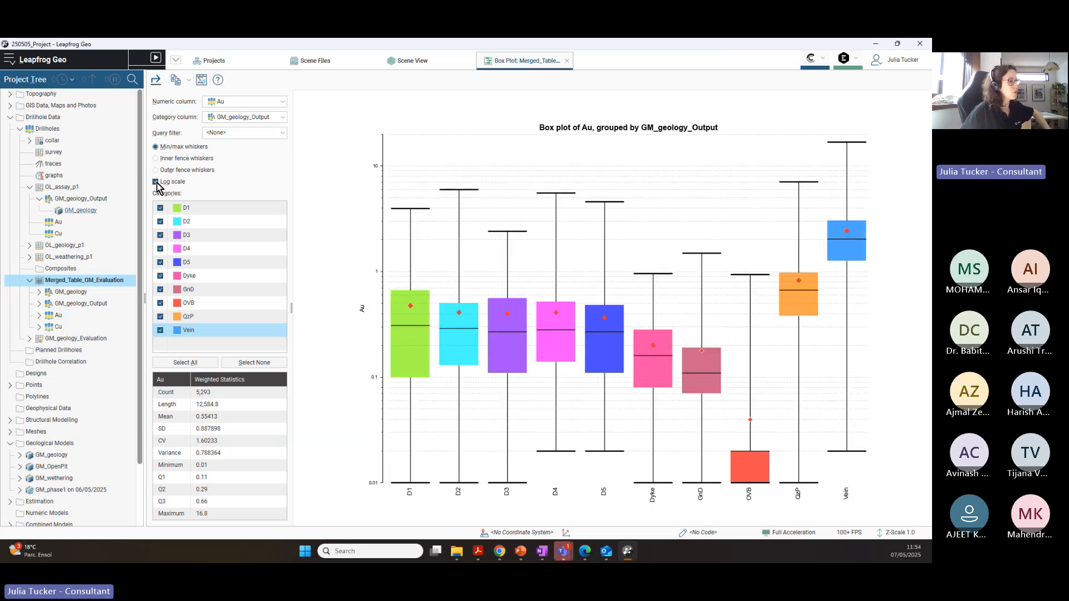
pyautogui.click(156, 182)
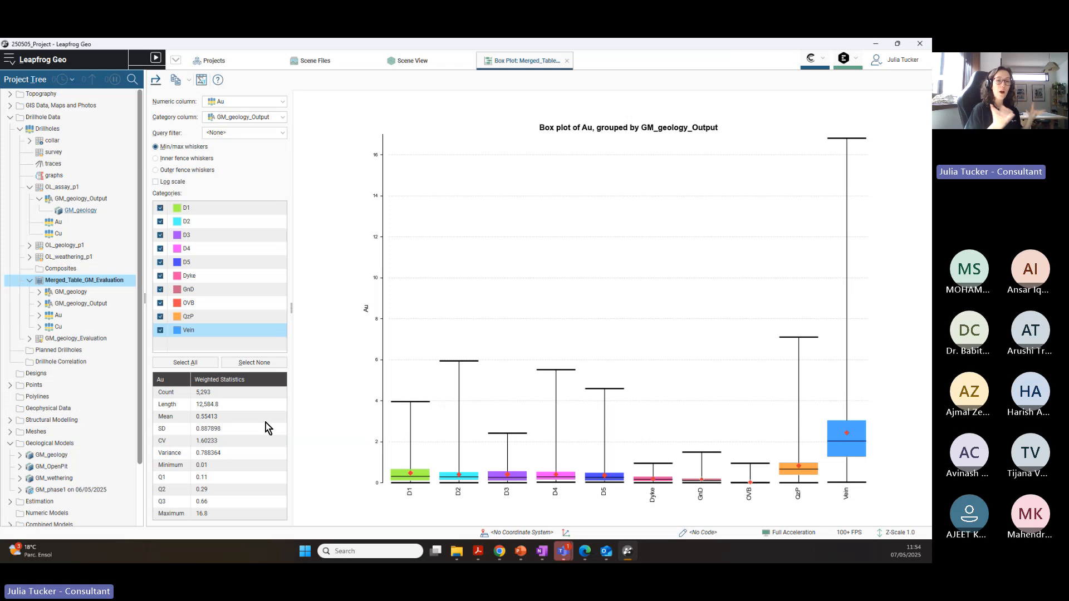
pyautogui.click(245, 132)
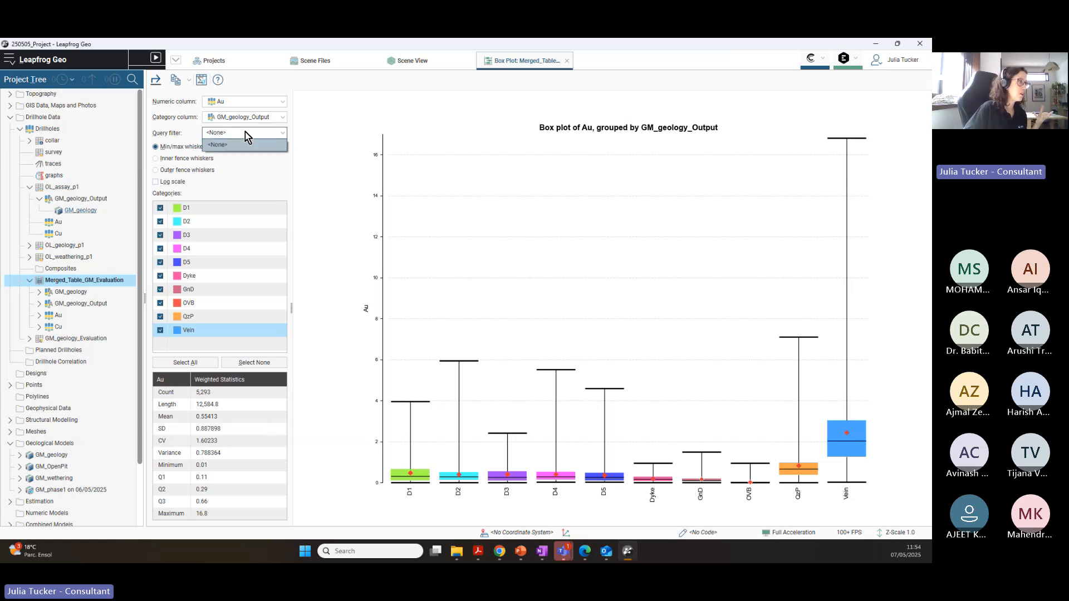
pyautogui.click(316, 175)
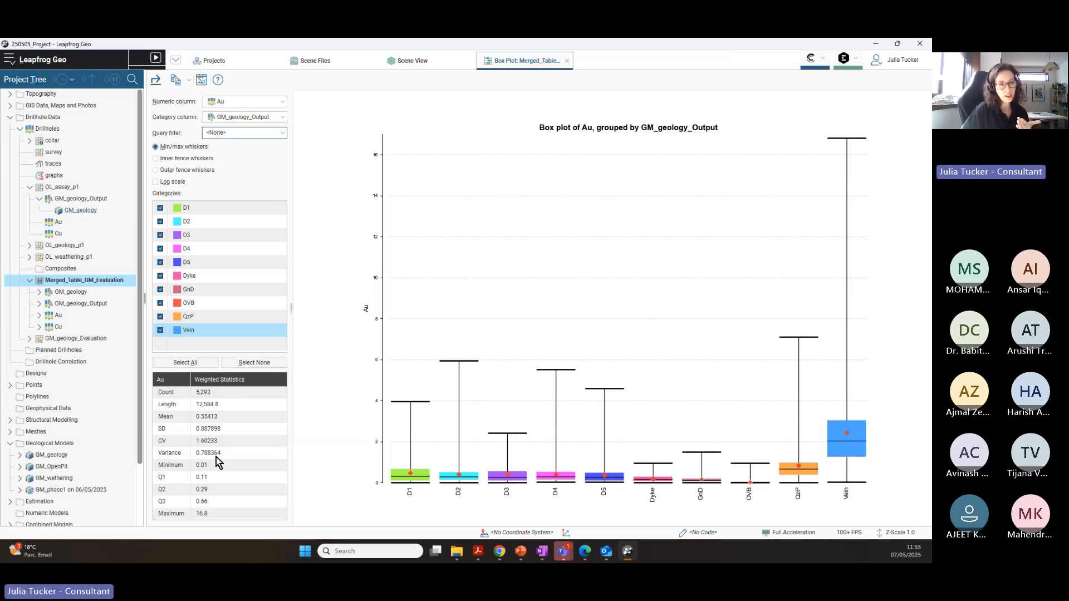
# Step: Temporarily exclude the Vein and GnD categories from the box plot and include both again
pyautogui.click(159, 331)
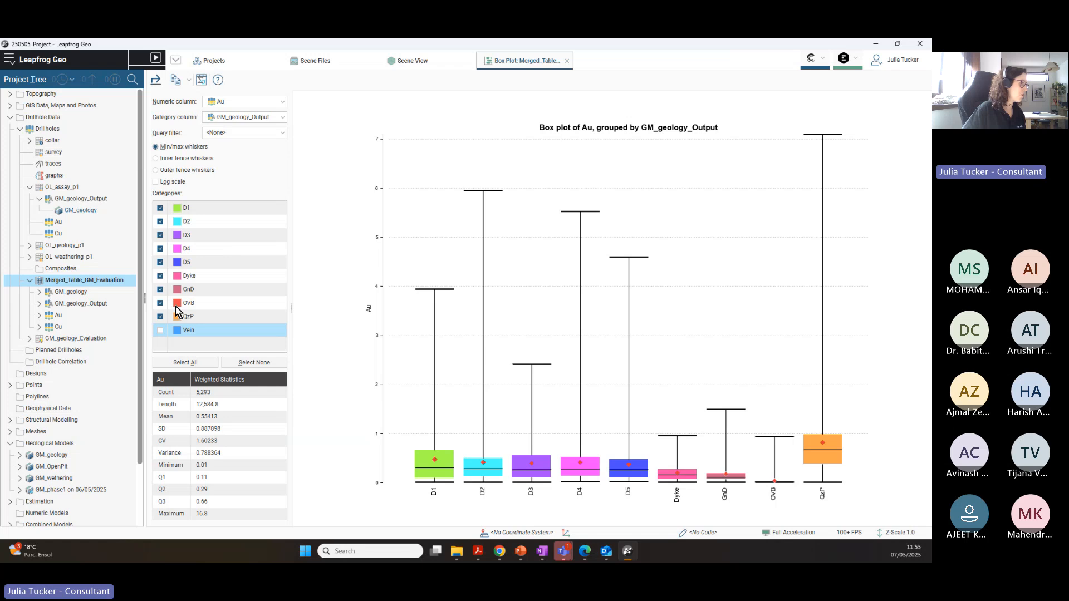
pyautogui.click(161, 289)
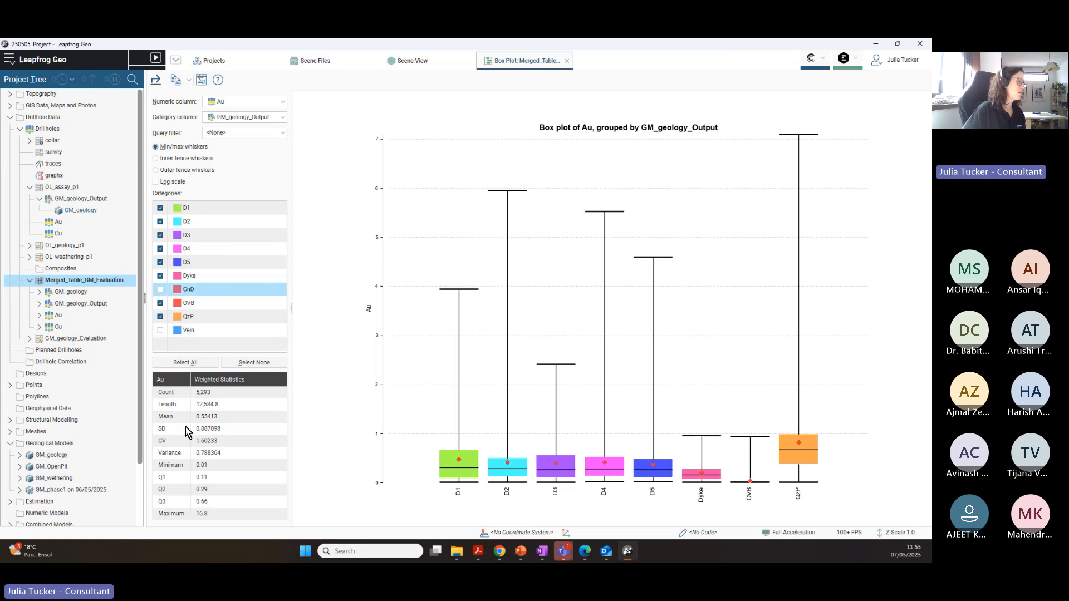
pyautogui.click(161, 289)
pyautogui.click(160, 330)
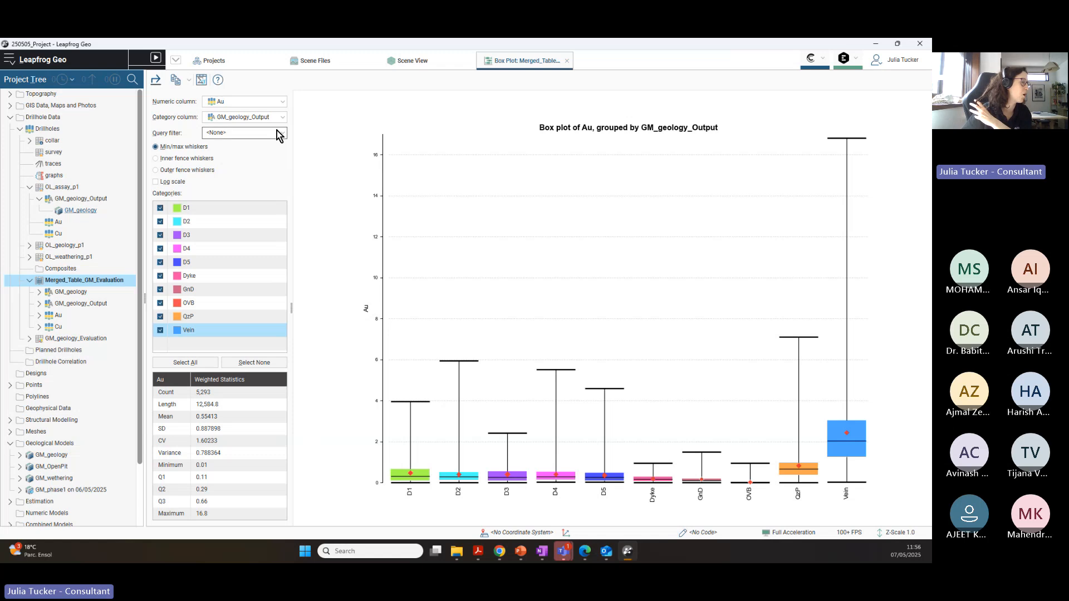
# Step: Examine the PDF, SVG and PNG export formats for the box plot and its copy options without exporting or copying
pyautogui.click(156, 81)
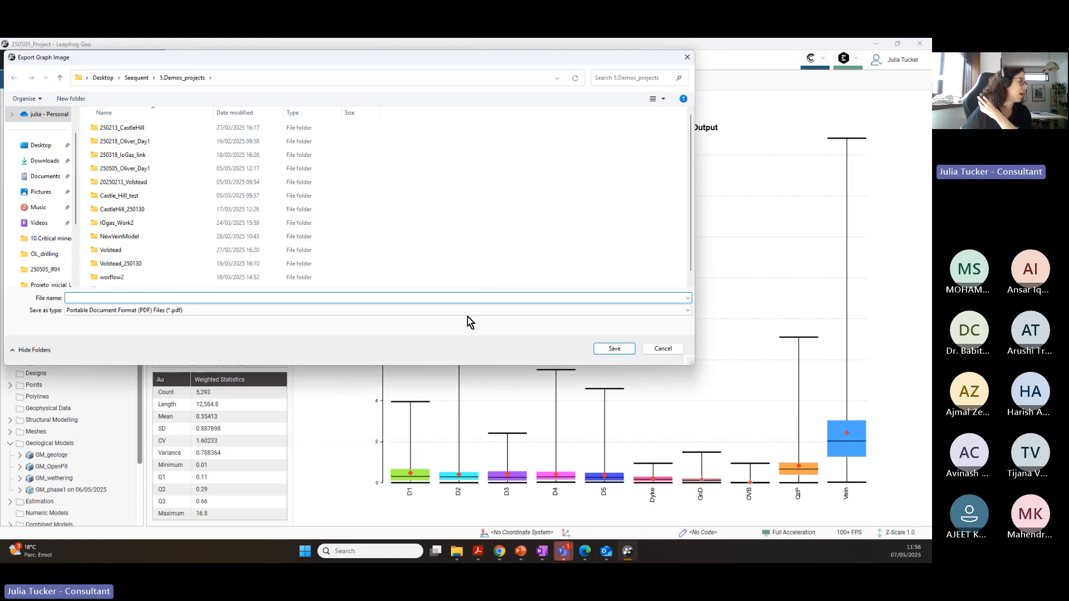
pyautogui.click(241, 311)
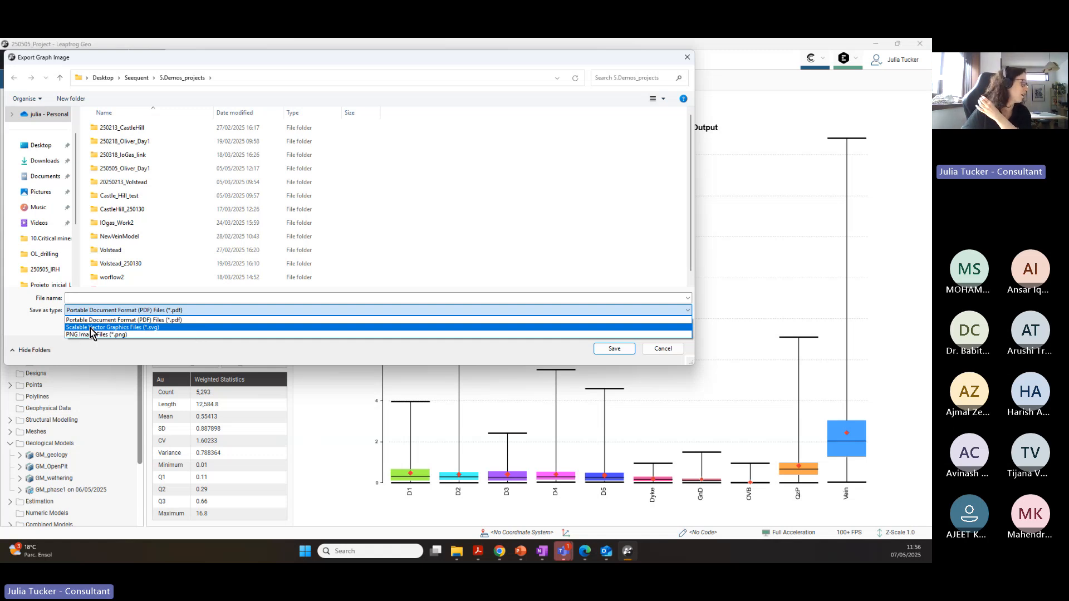
pyautogui.click(142, 352)
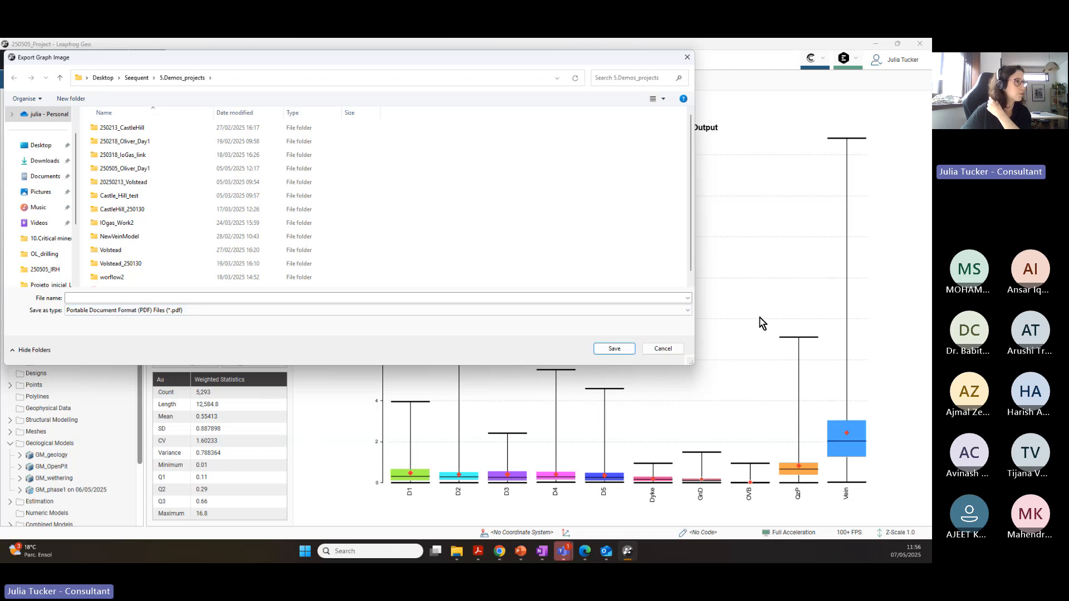
pyautogui.click(687, 61)
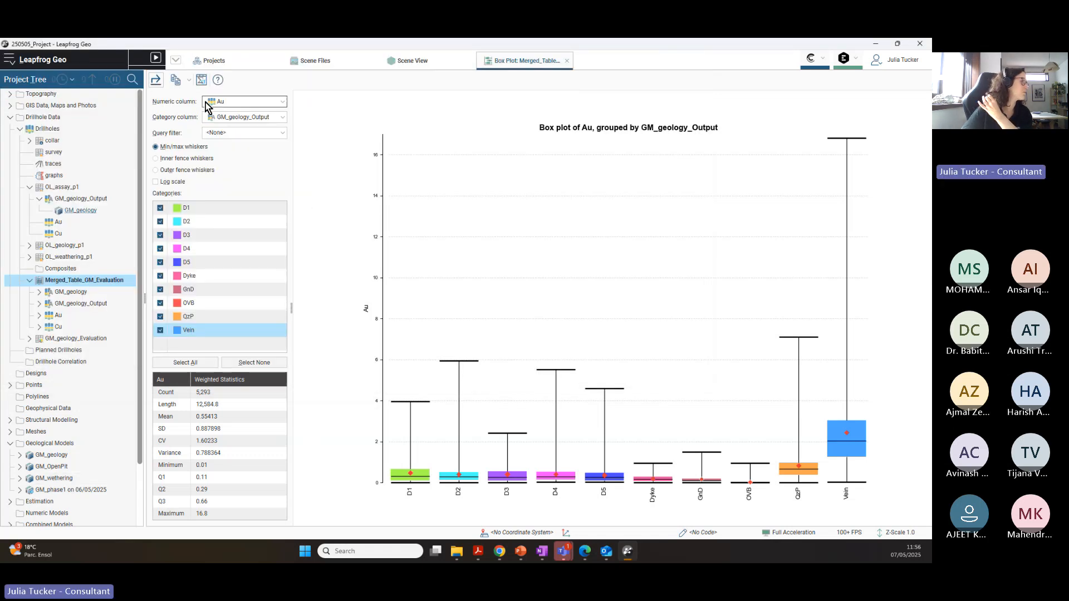
pyautogui.click(188, 82)
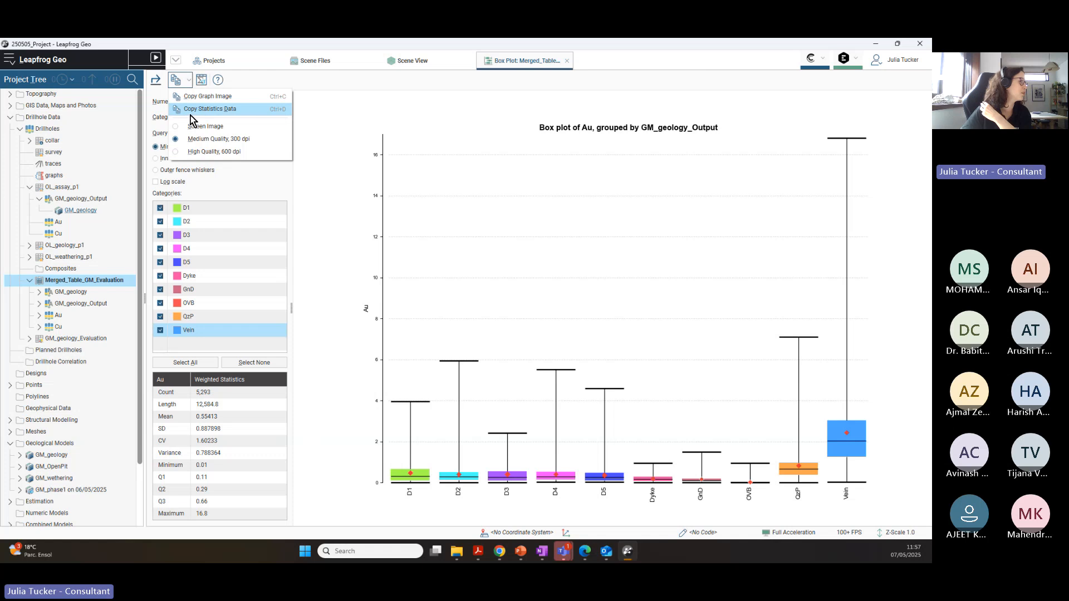
pyautogui.click(339, 170)
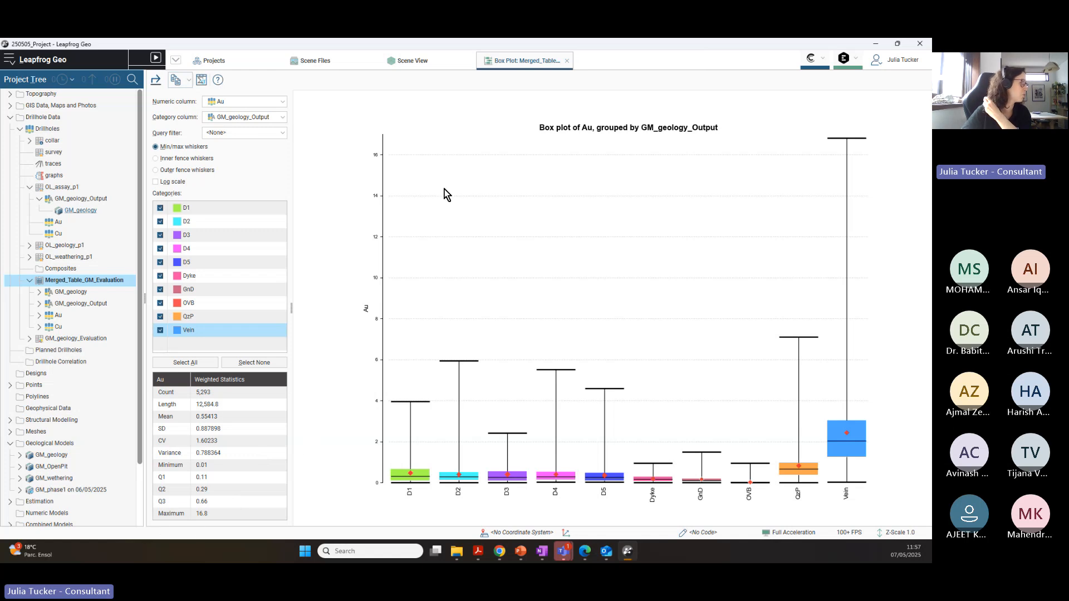
# Step: Open the detailed statistics table from the box plot, add Cu to compare it with Au, and exclude both numeric items
pyautogui.click(200, 81)
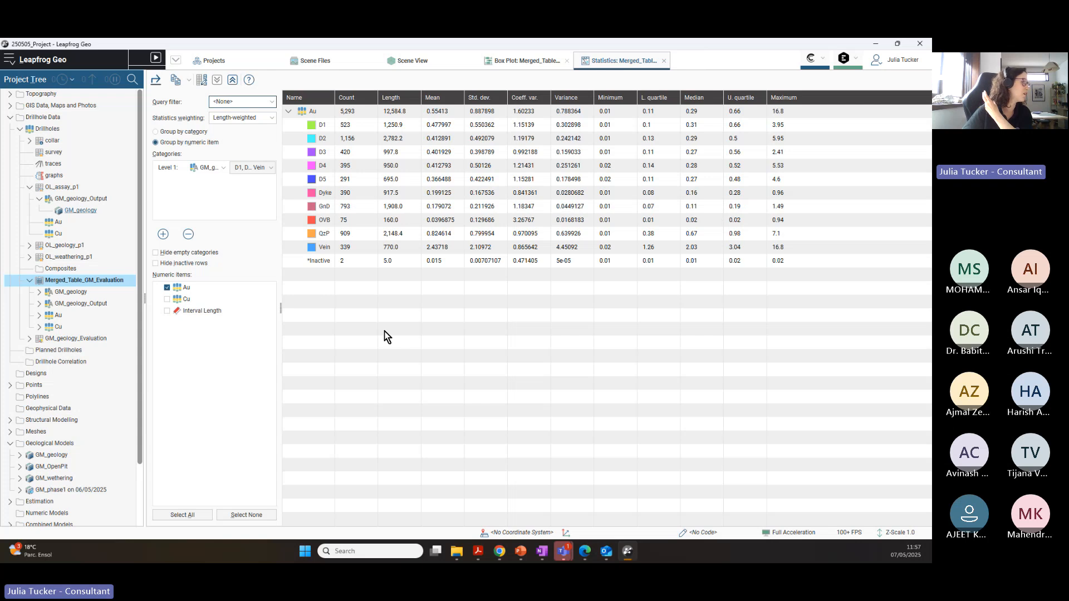
pyautogui.click(167, 299)
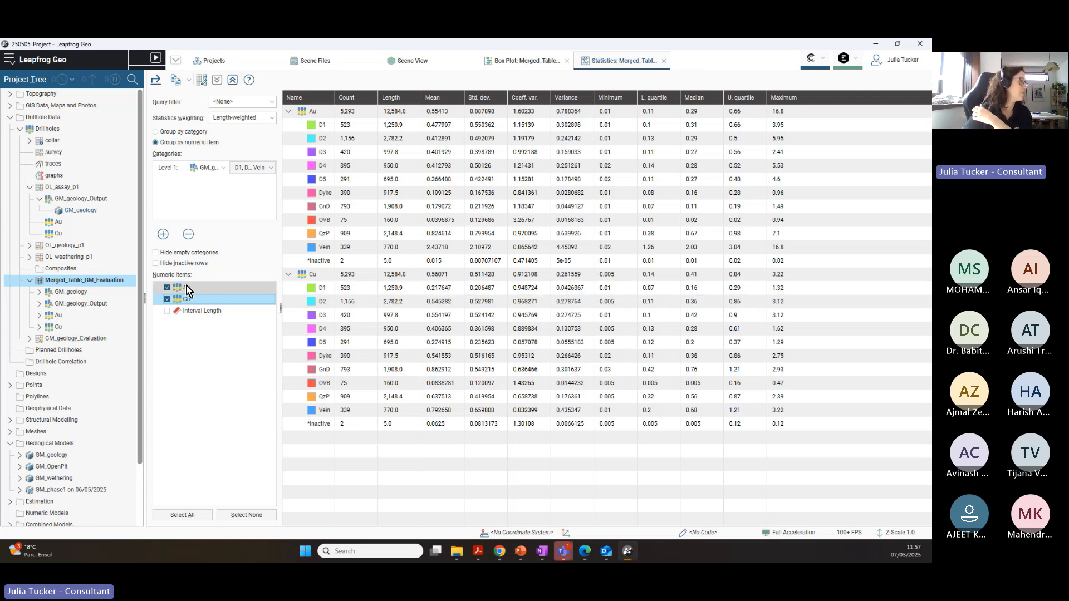
pyautogui.click(167, 299)
pyautogui.click(166, 287)
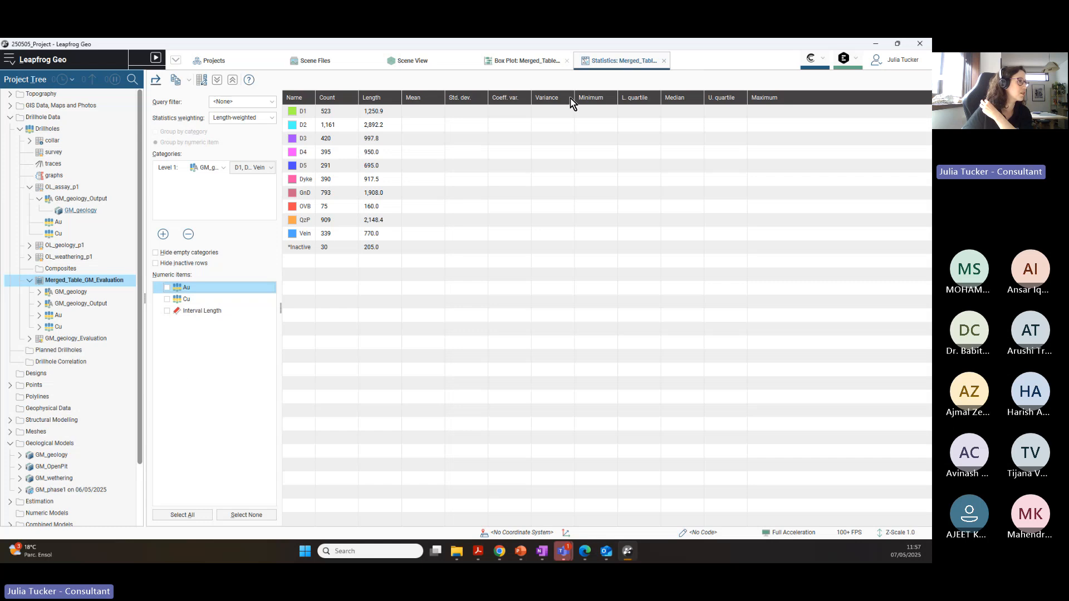
# Step: Return to the Au box plot to check its available query filters, and switch back to the scene
pyautogui.click(521, 61)
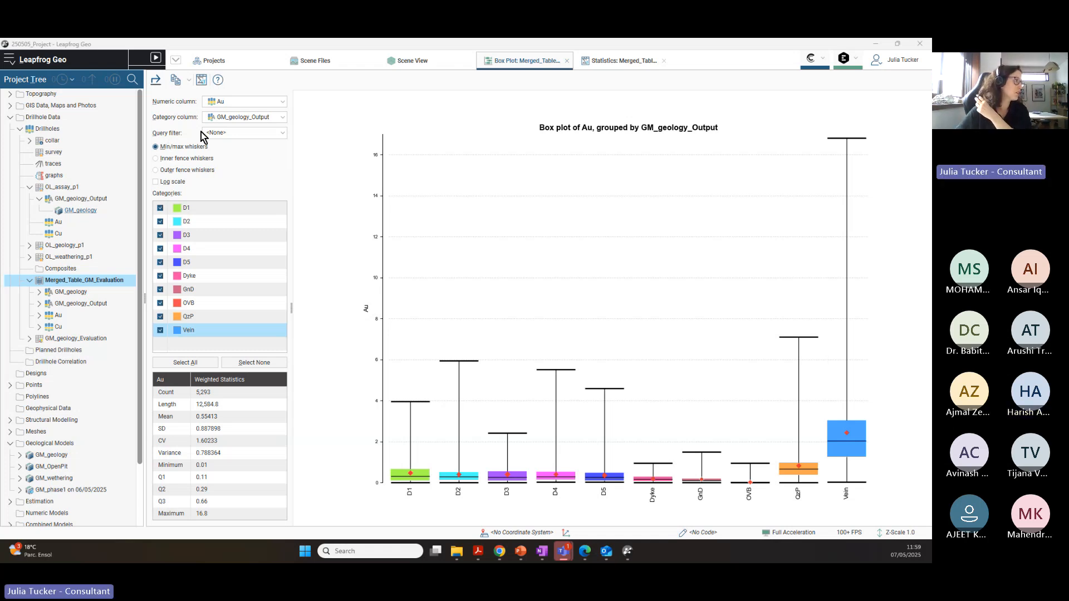
pyautogui.click(249, 132)
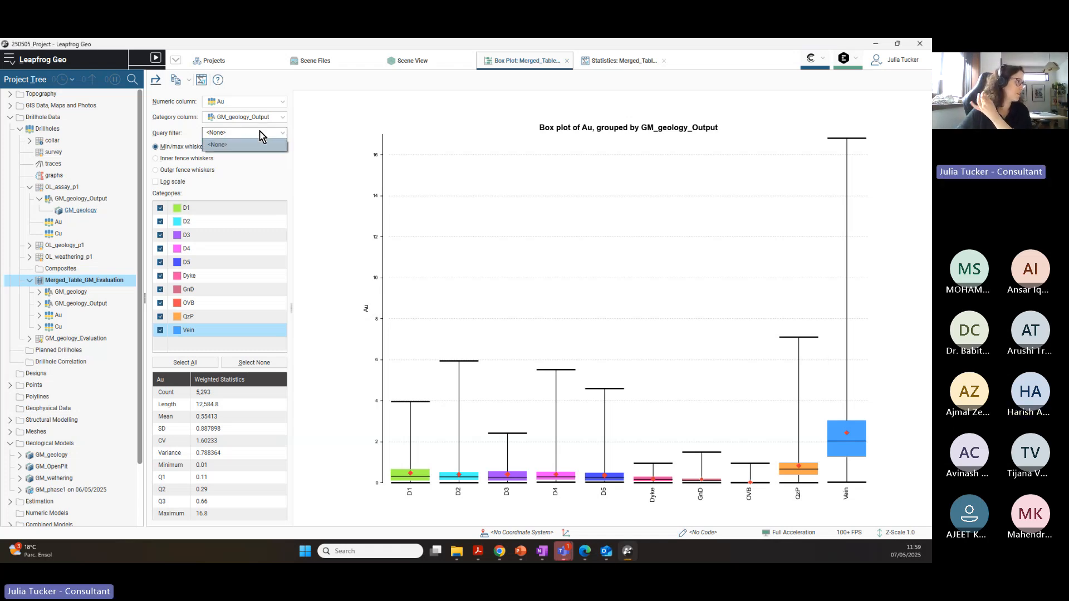
pyautogui.click(299, 176)
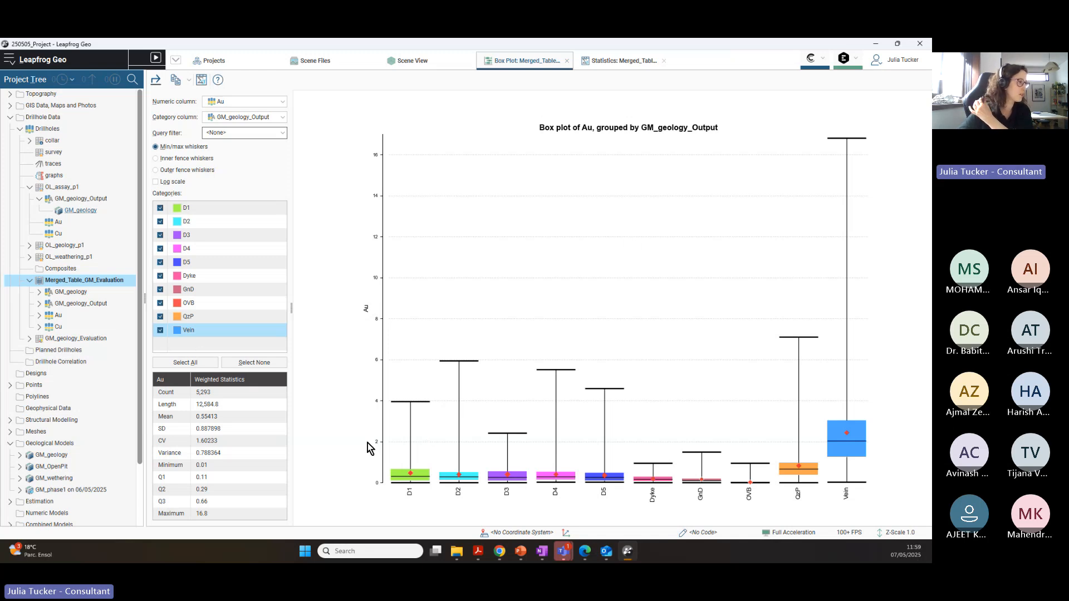
pyautogui.click(413, 62)
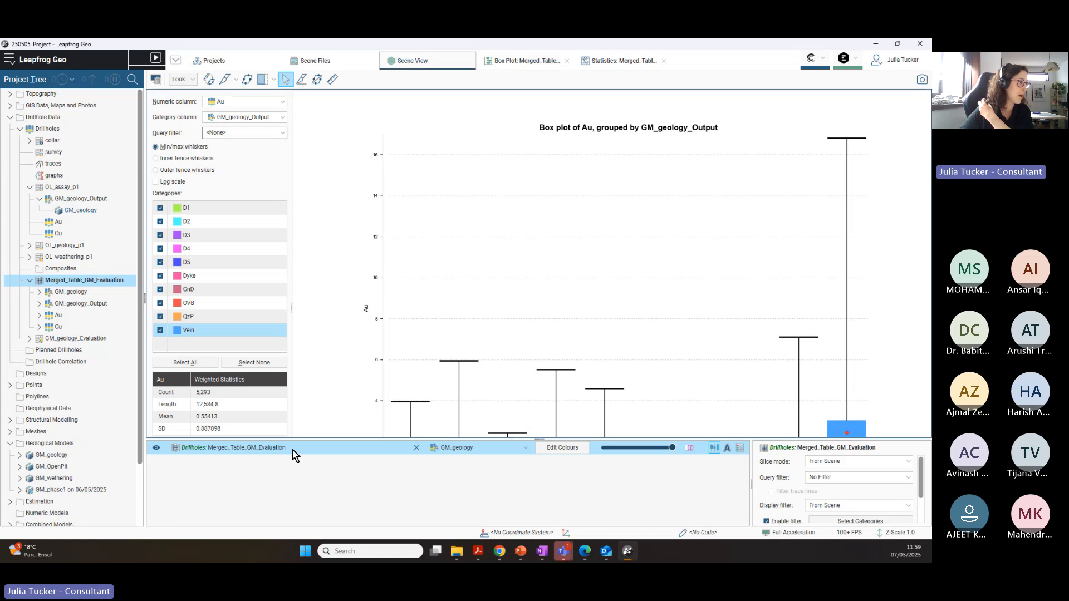
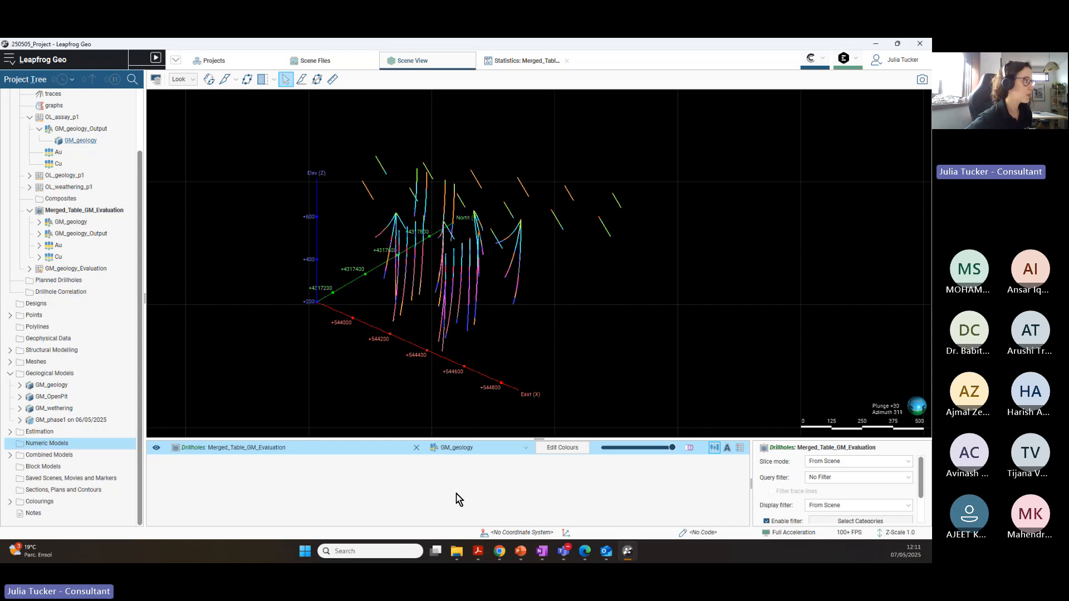
# Step: Start a new query filter on the collar table and open its query builder
pyautogui.scroll(2, 94, 294)
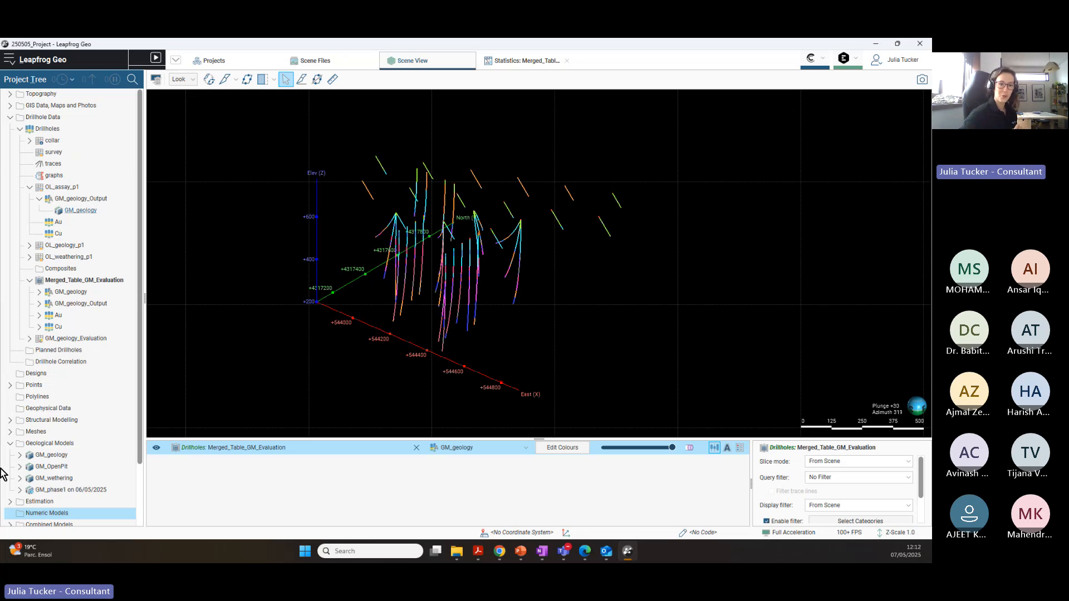
pyautogui.rightClick(48, 144)
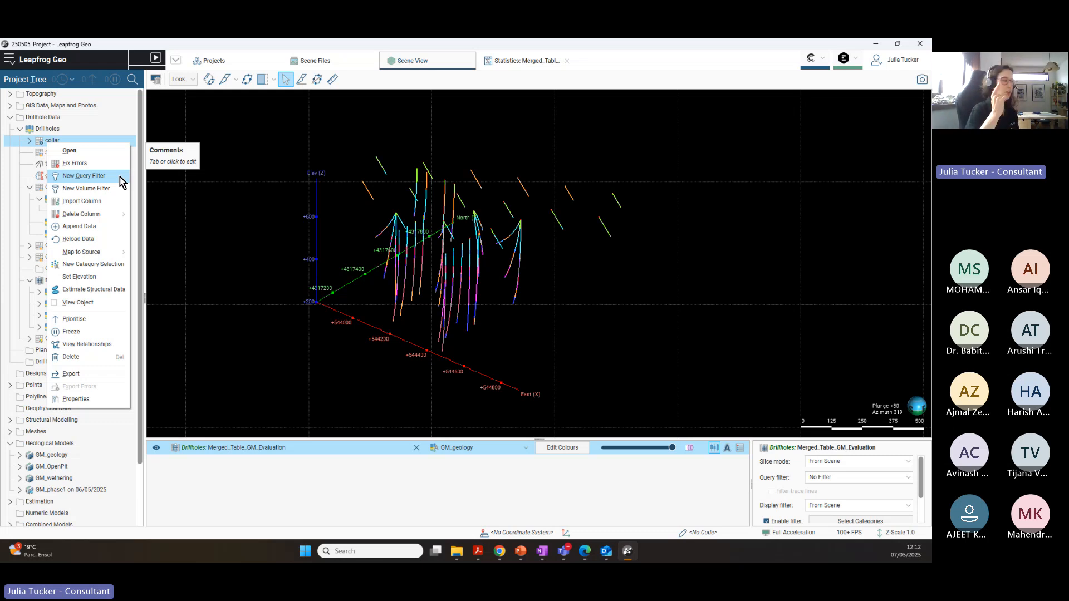
pyautogui.click(95, 177)
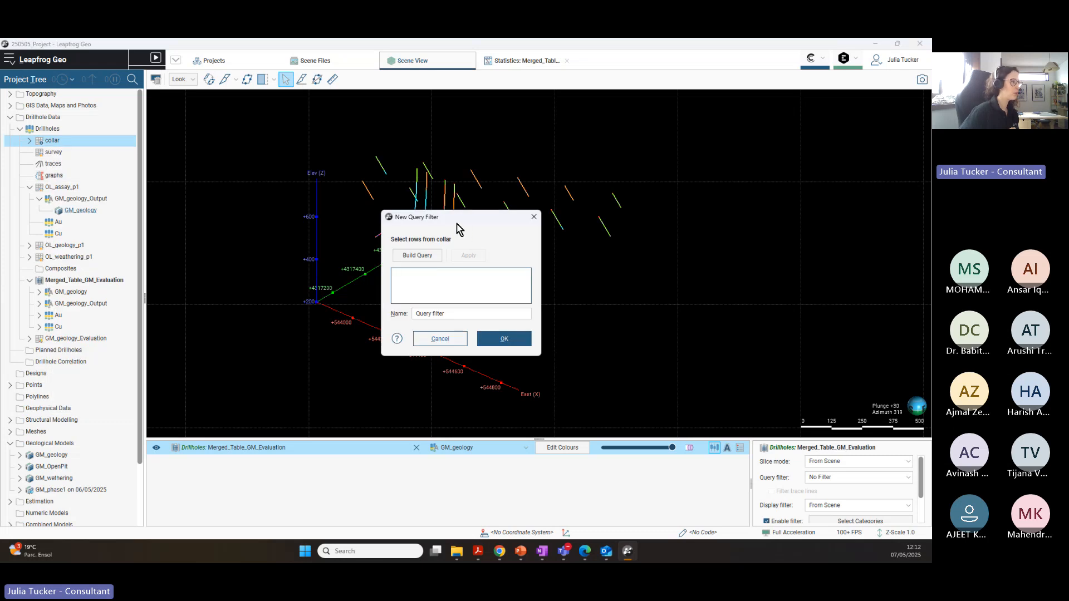
pyautogui.click(418, 255)
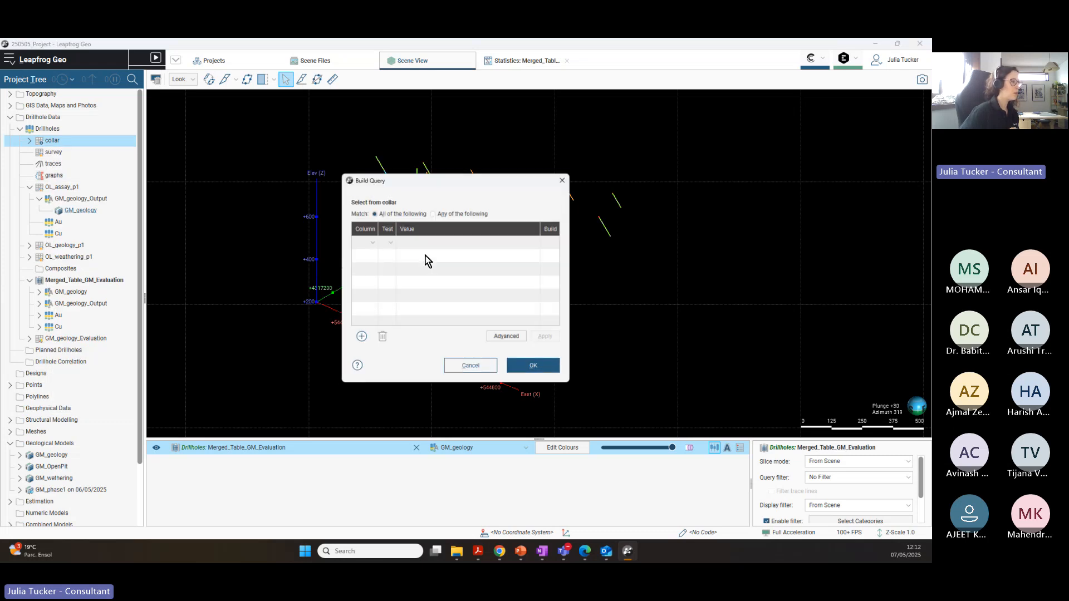
# Step: Try a query condition on collar.id with the = test and check the other available collar columns
pyautogui.click(369, 242)
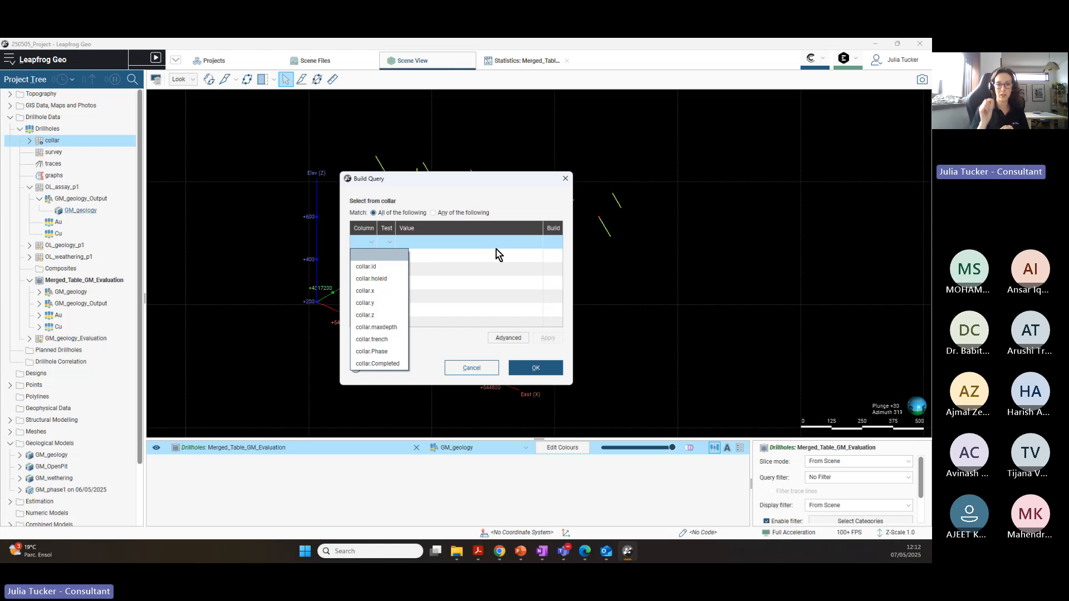
pyautogui.click(380, 273)
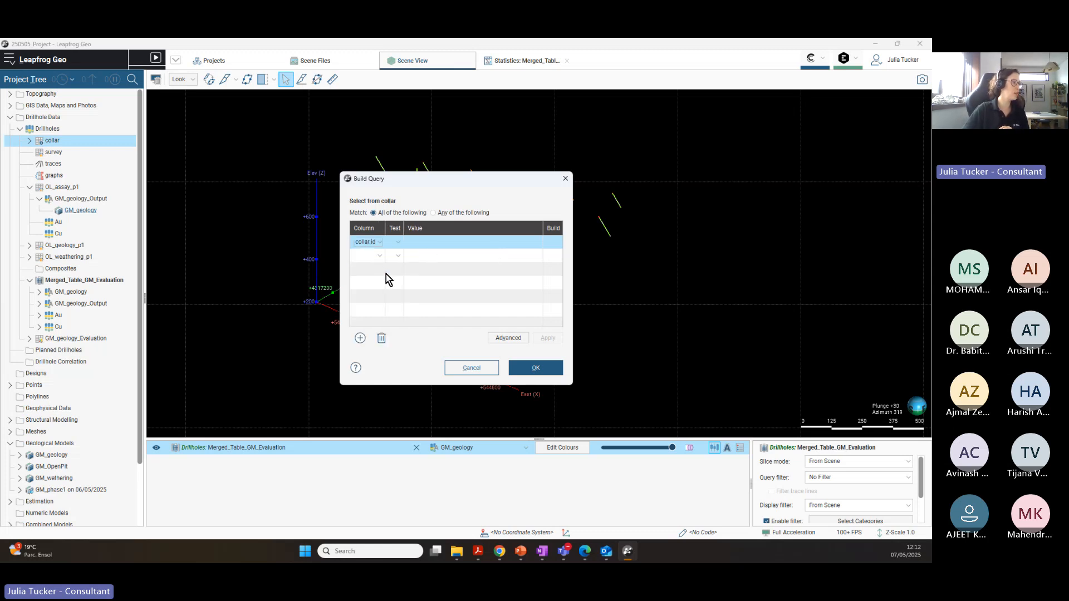
pyautogui.click(398, 242)
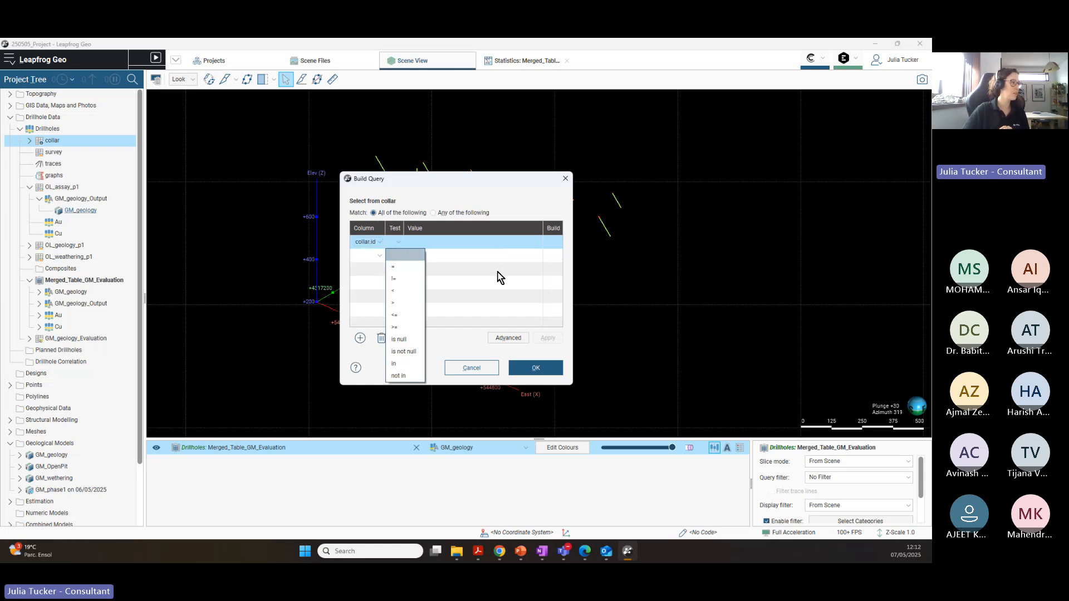
pyautogui.click(399, 267)
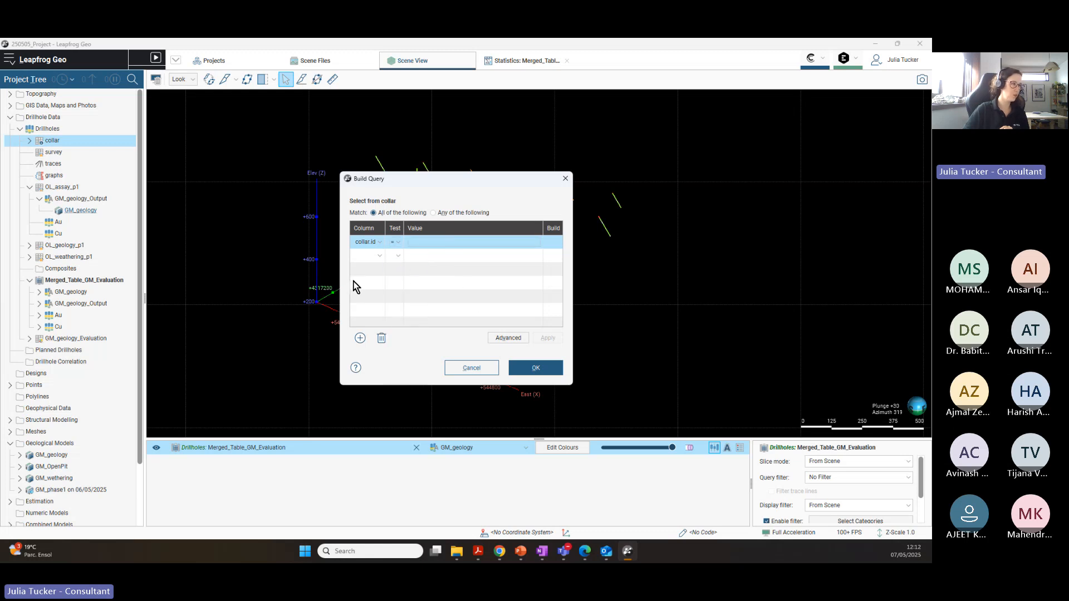
pyautogui.click(379, 243)
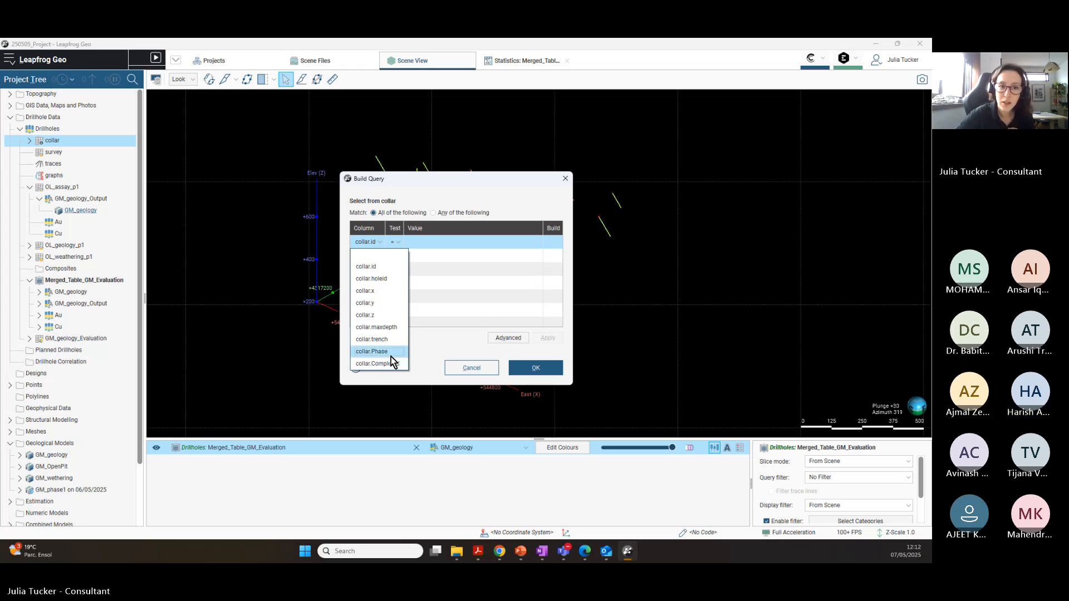
pyautogui.click(506, 192)
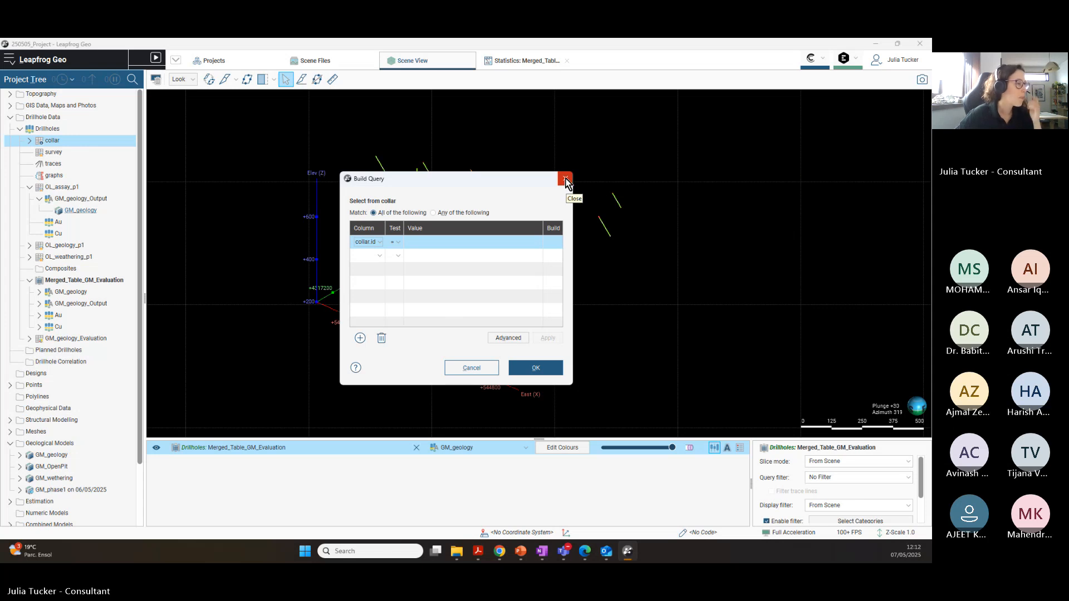
pyautogui.moveTo(522, 185); pyautogui.dragTo(524, 174)
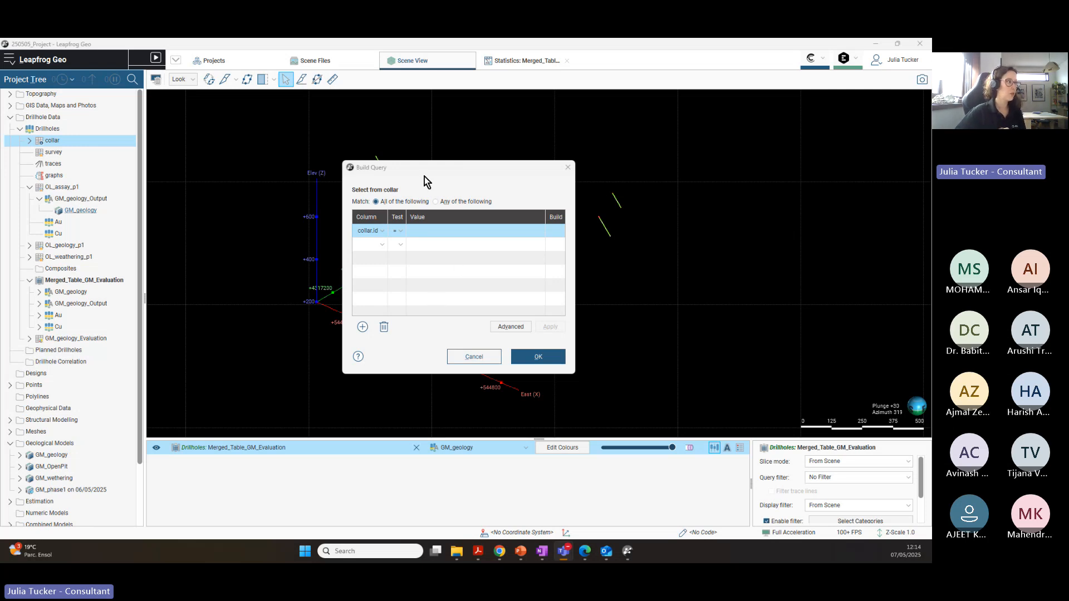
pyautogui.moveTo(441, 173); pyautogui.dragTo(424, 167)
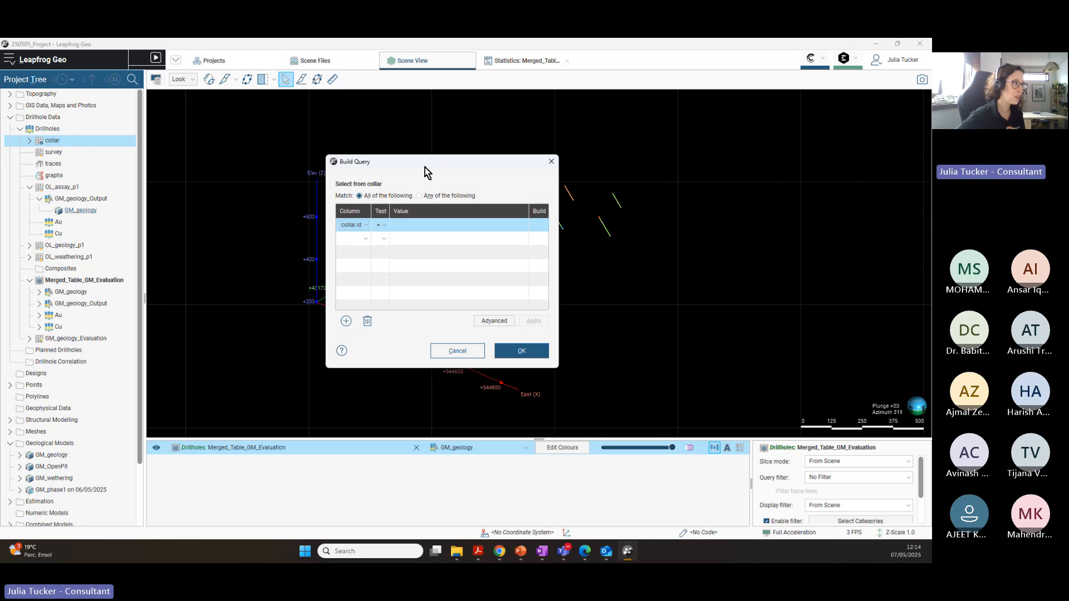
pyautogui.moveTo(424, 170); pyautogui.dragTo(353, 128)
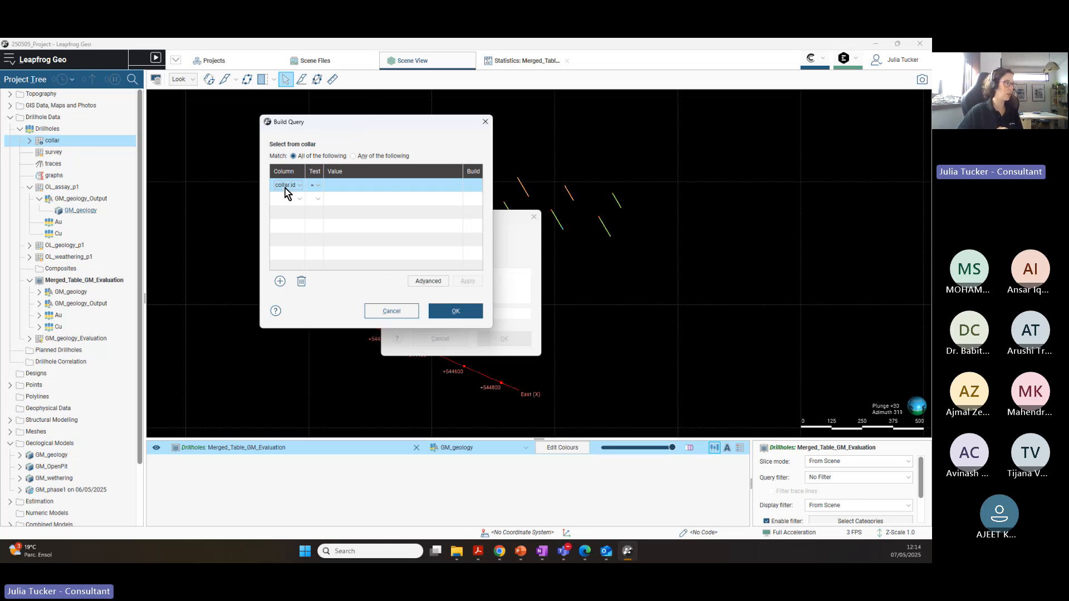
pyautogui.rightClick(54, 147)
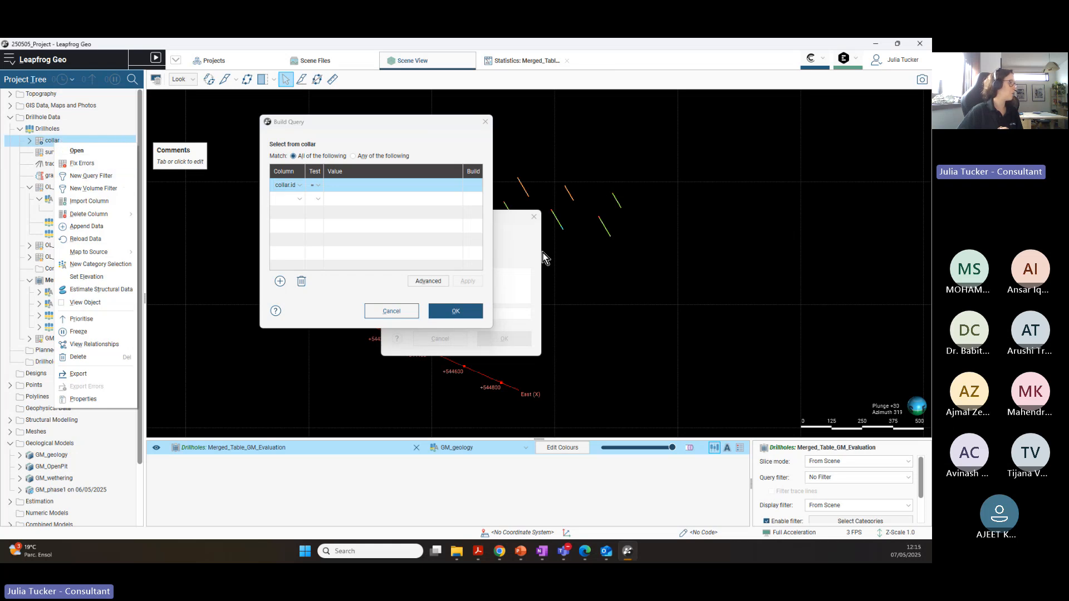
pyautogui.click(422, 242)
# Step: Set the query condition's column to collar.Phase and expand the collar table in the project to compare its columns
pyautogui.click(296, 185)
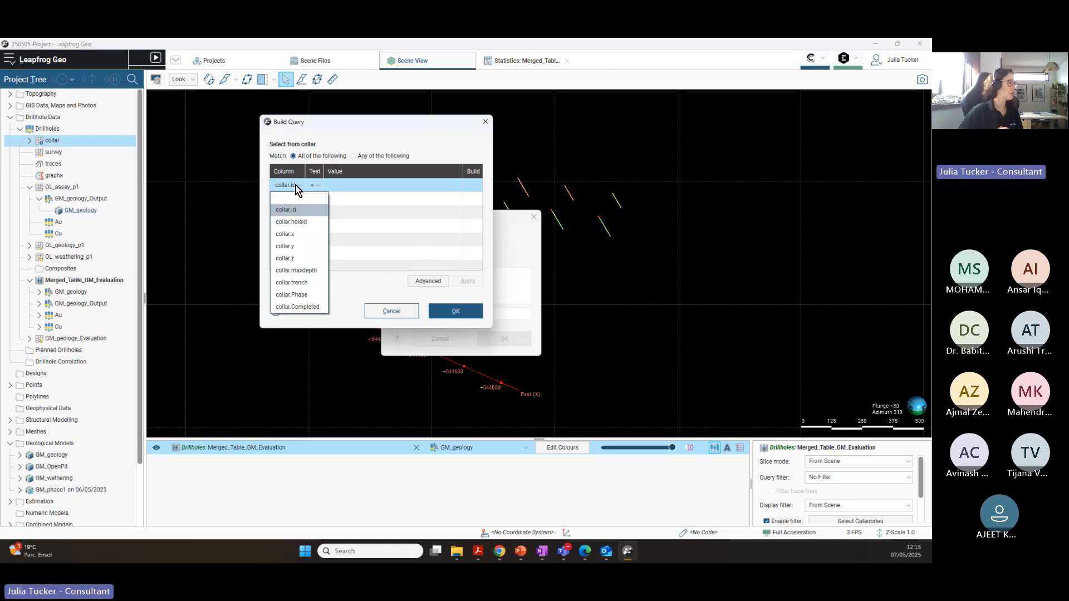
pyautogui.click(309, 296)
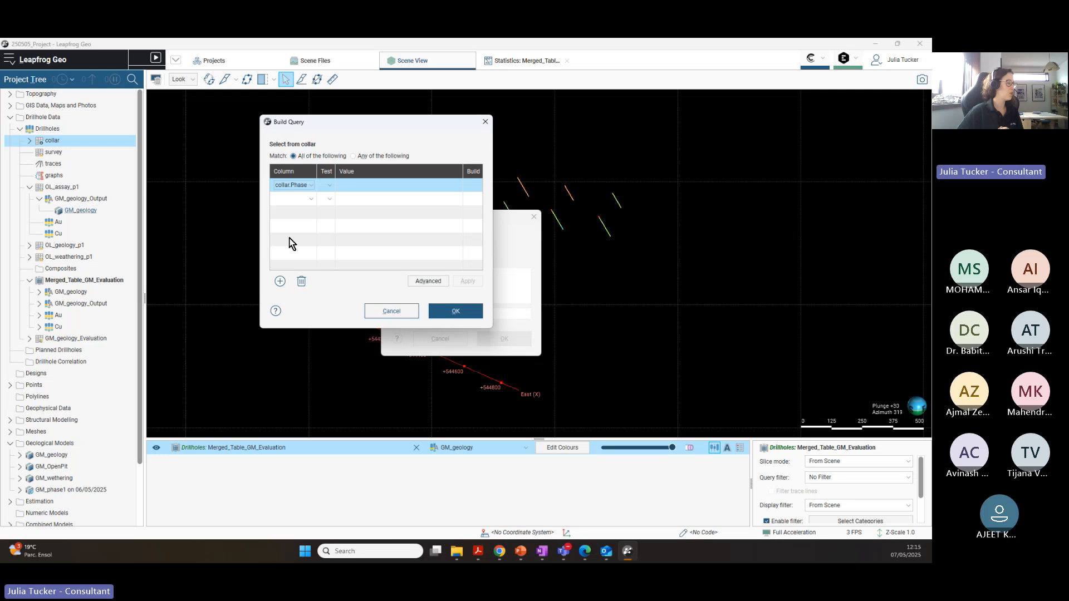
pyautogui.click(315, 186)
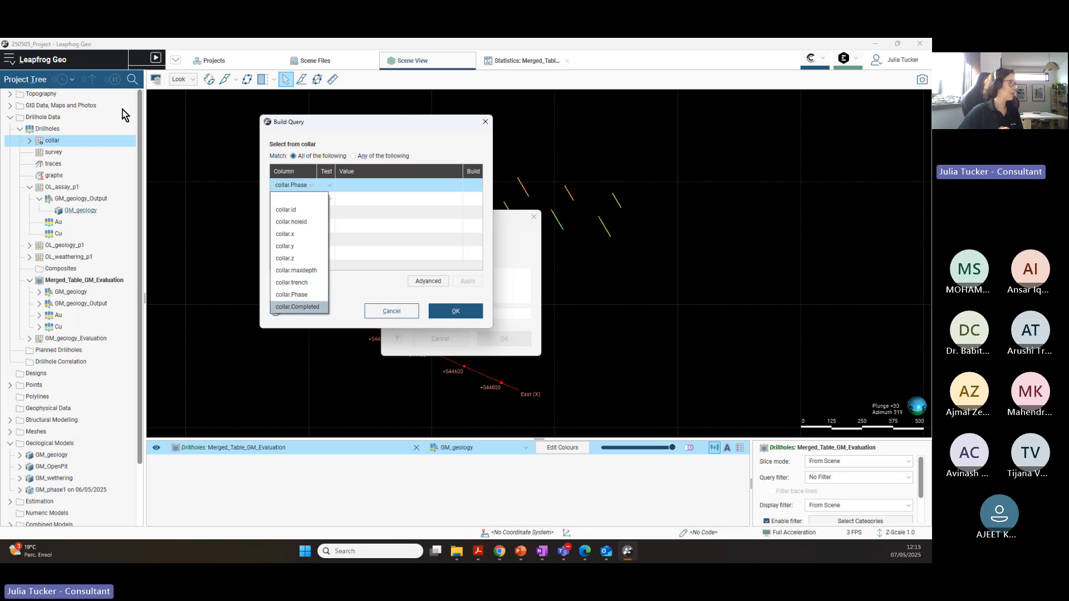
pyautogui.doubleClick(69, 142)
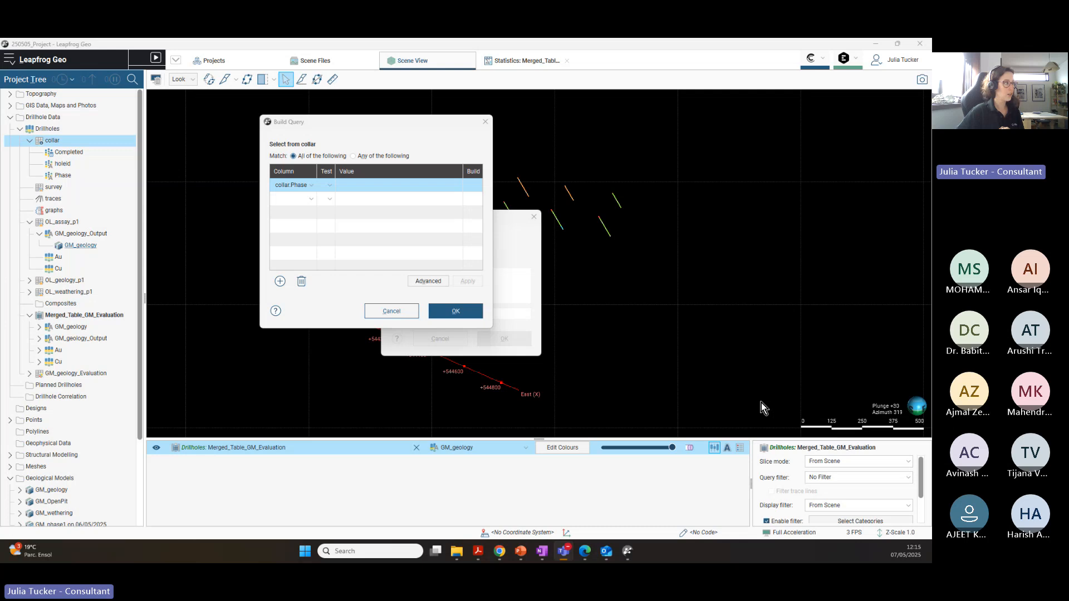
pyautogui.click(310, 186)
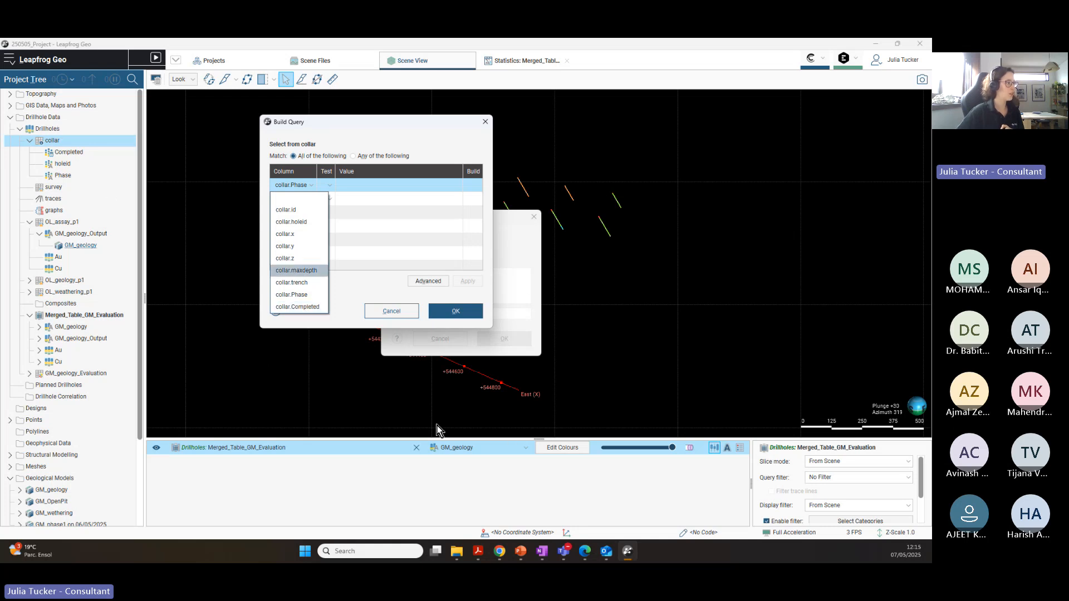
pyautogui.click(309, 295)
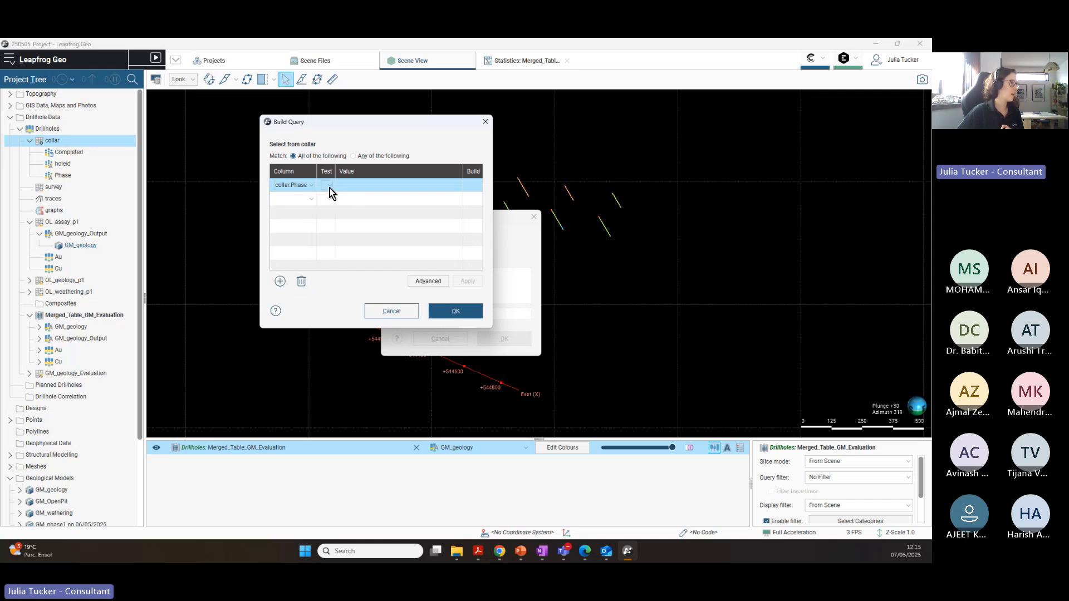
# Step: Complete the first query condition so that collar.Phase is Phase 1, picking the value from the column's value list
pyautogui.click(329, 188)
pyautogui.click(336, 218)
pyautogui.click(472, 186)
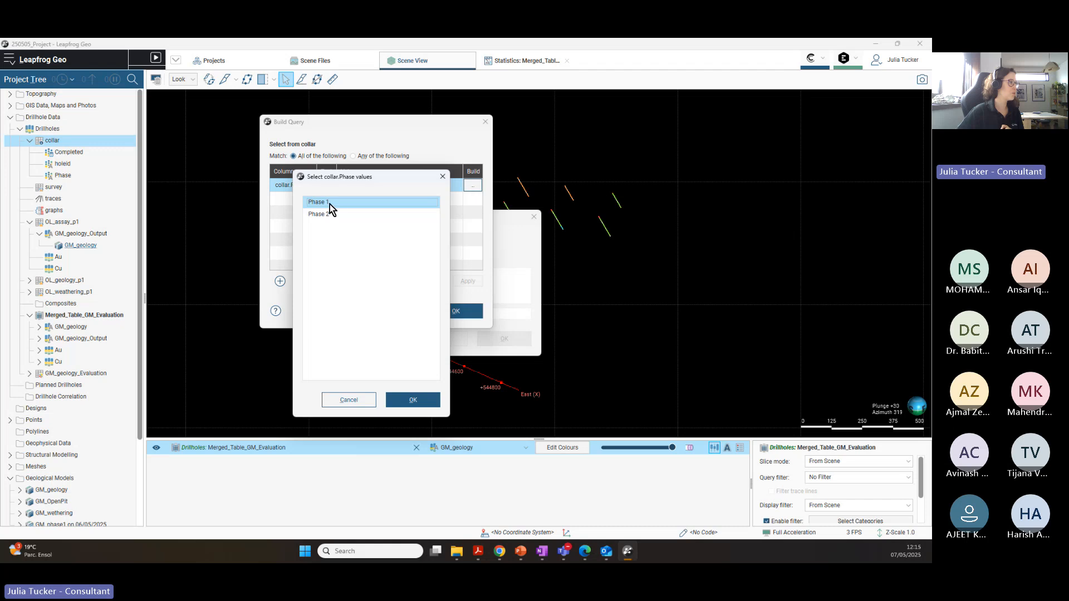
pyautogui.click(425, 400)
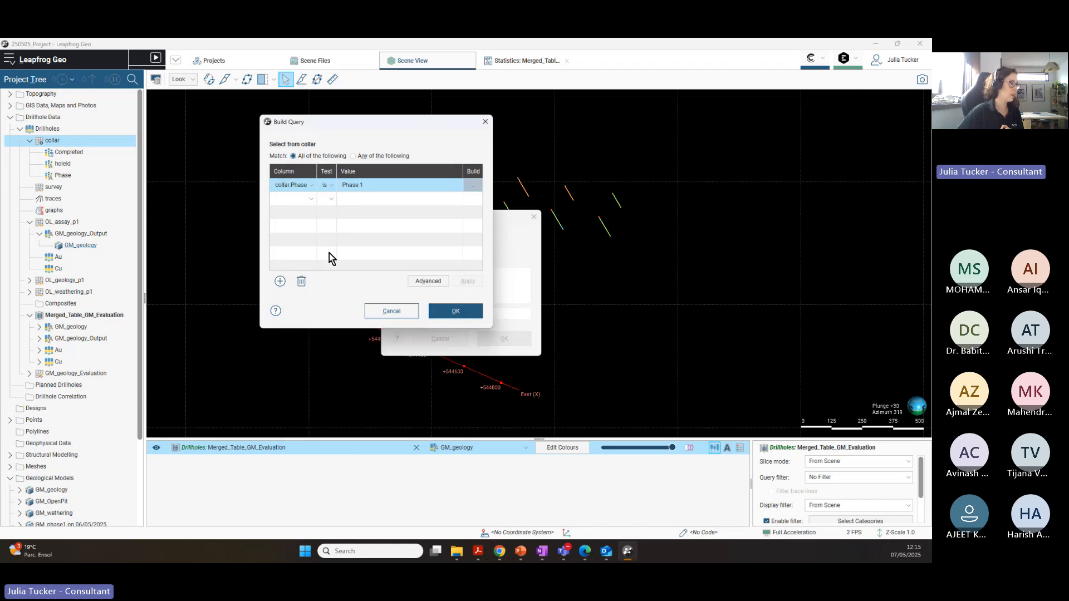
# Step: Add a second query condition requiring that collar.Phase is Phase 2
pyautogui.click(309, 199)
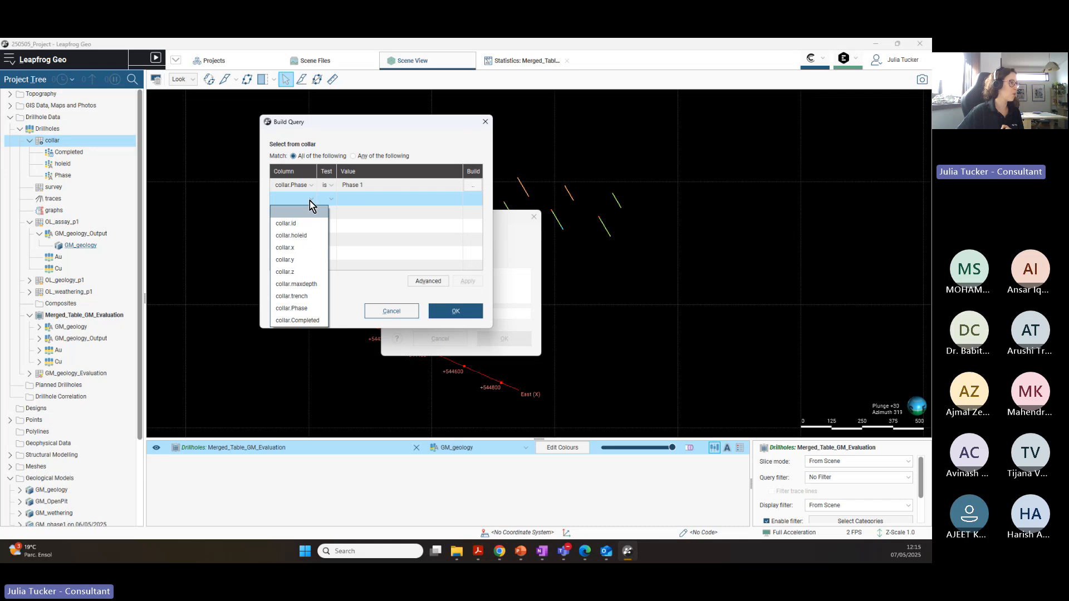
pyautogui.click(311, 308)
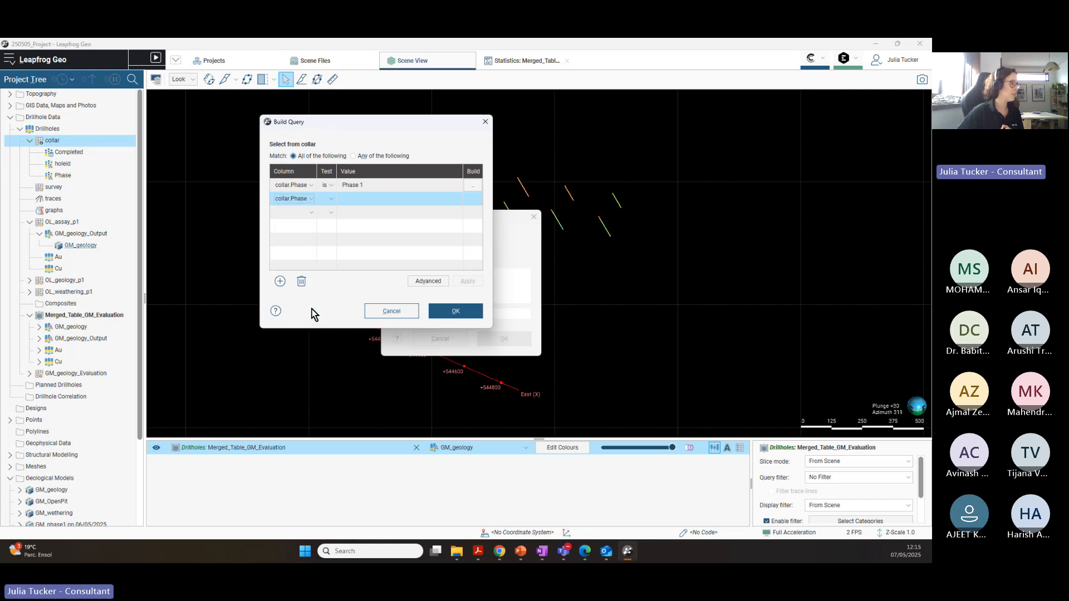
pyautogui.click(331, 202)
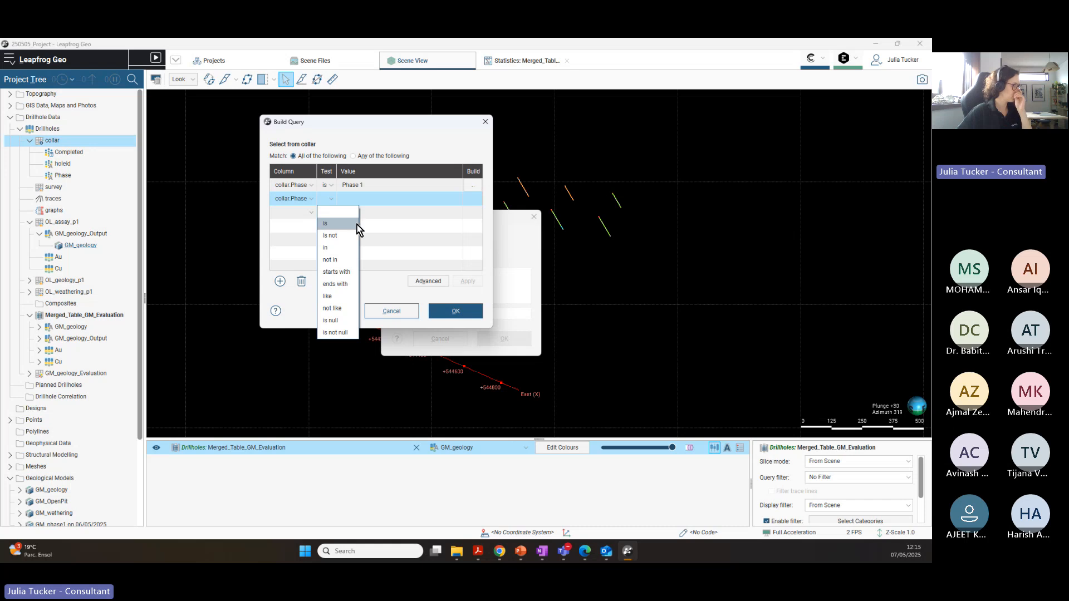
pyautogui.click(345, 223)
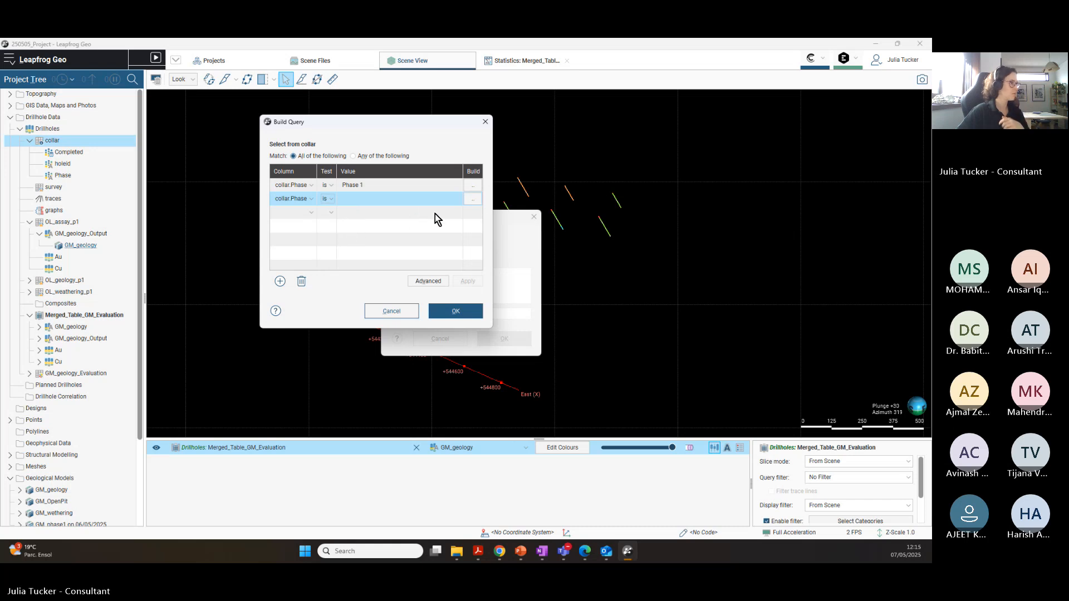
pyautogui.click(473, 199)
pyautogui.click(328, 214)
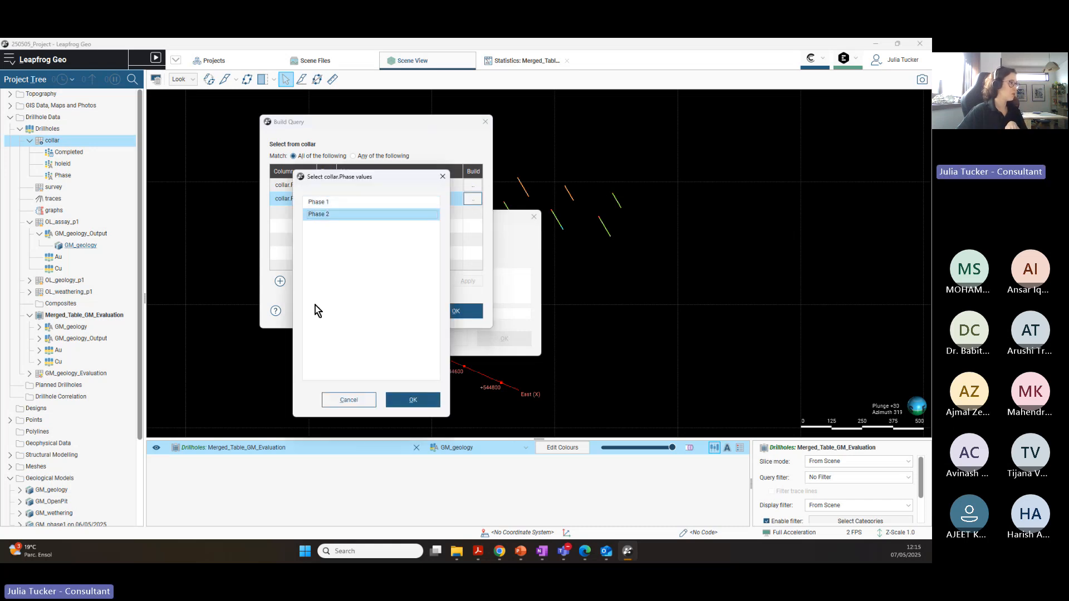
pyautogui.click(418, 403)
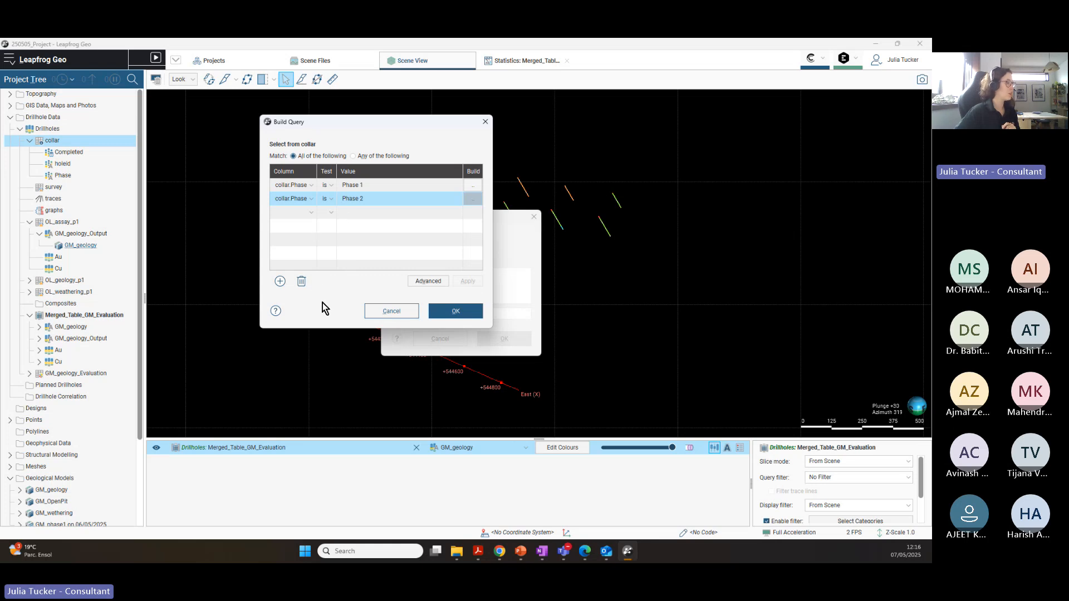
# Step: Change the operator joining the two Phase conditions to OR in the advanced query and accept the query
pyautogui.click(427, 282)
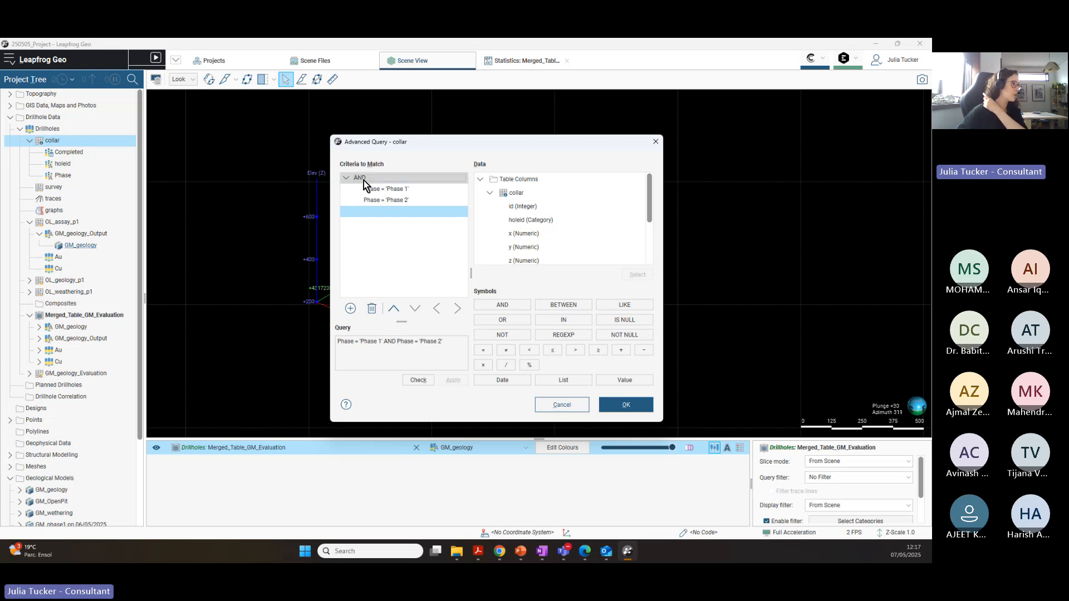
pyautogui.click(362, 178)
pyautogui.click(507, 319)
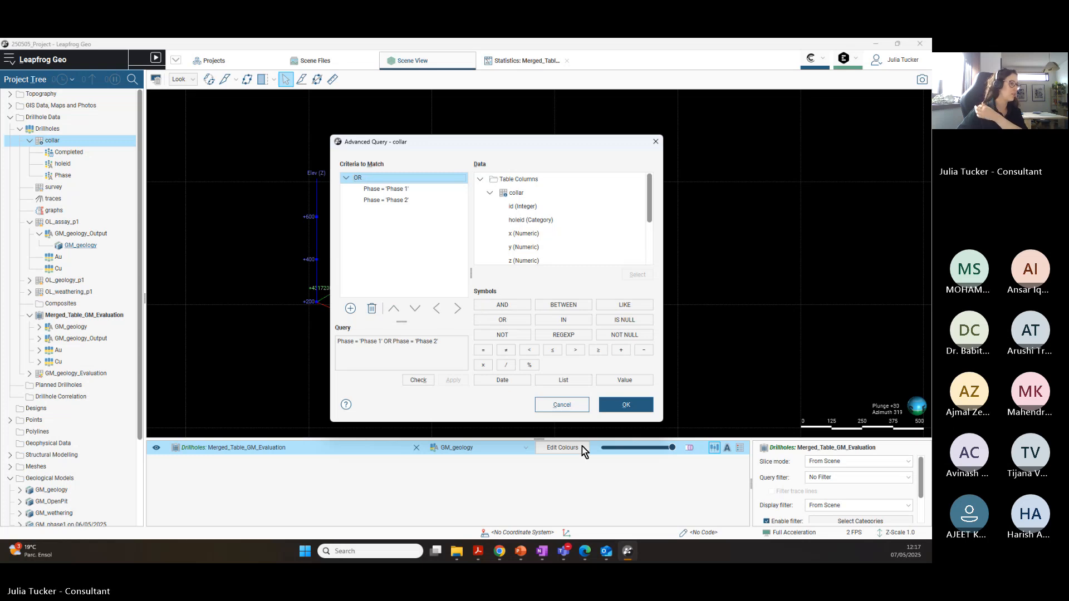
pyautogui.click(625, 405)
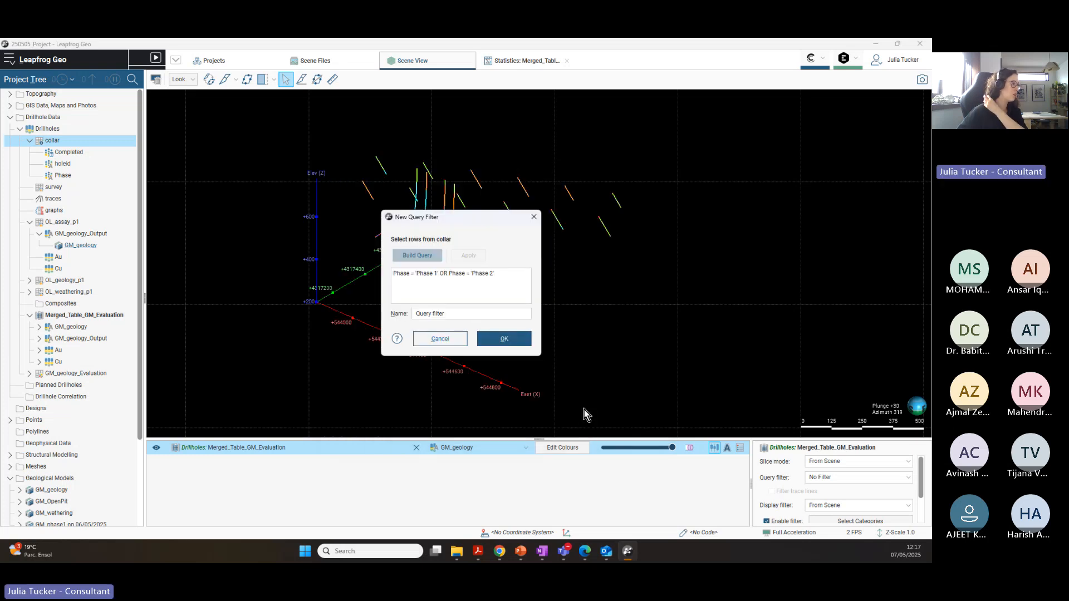
# Step: Name the new collar query filter Phase and create it
pyautogui.click(454, 314)
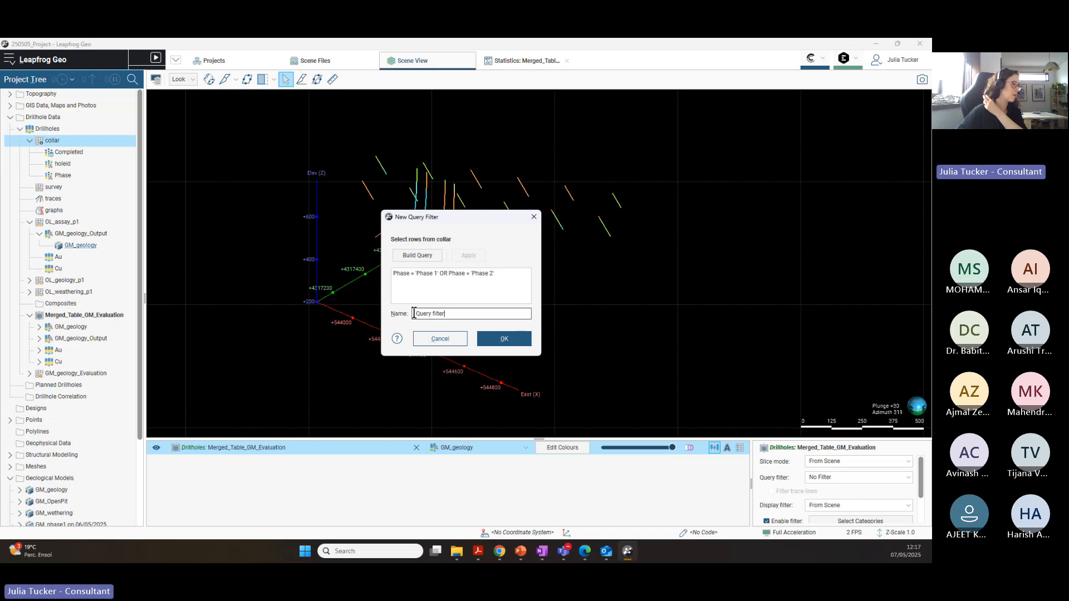
pyautogui.moveTo(413, 314); pyautogui.dragTo(491, 308)
pyautogui.press('BackSpace')
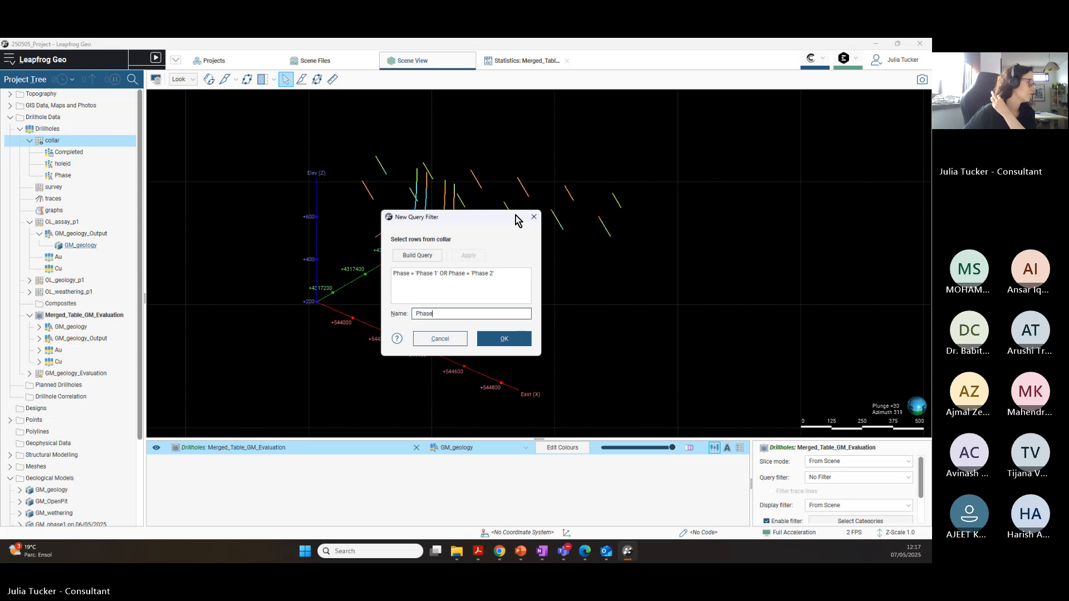
pyautogui.click(508, 341)
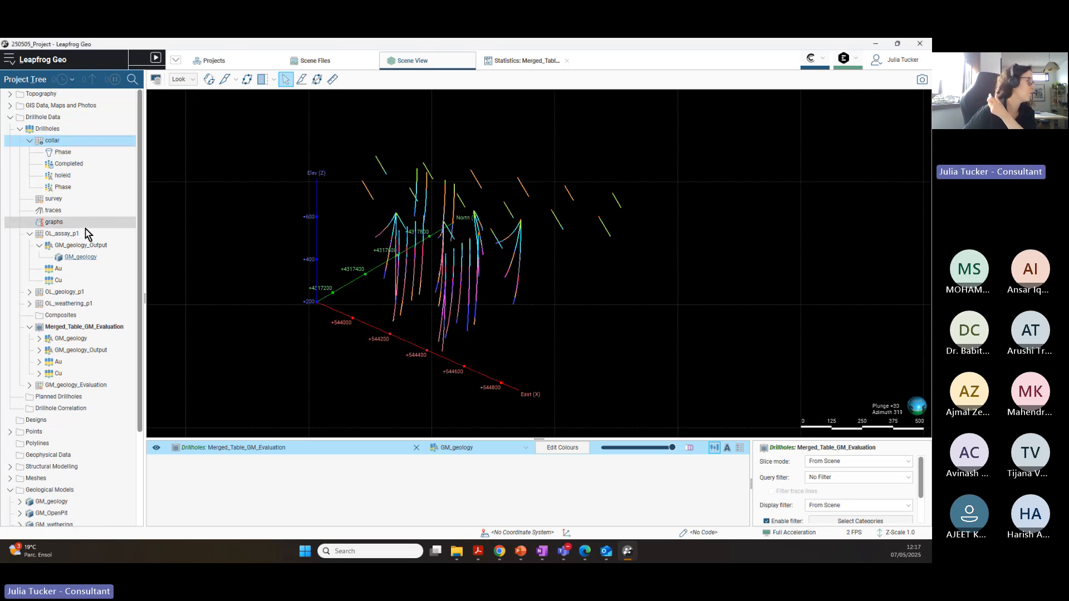
# Step: Edit the Phase query filter so it selects only Phase = 'Phase 1', and rename it Phase 1
pyautogui.rightClick(62, 155)
pyautogui.click(72, 159)
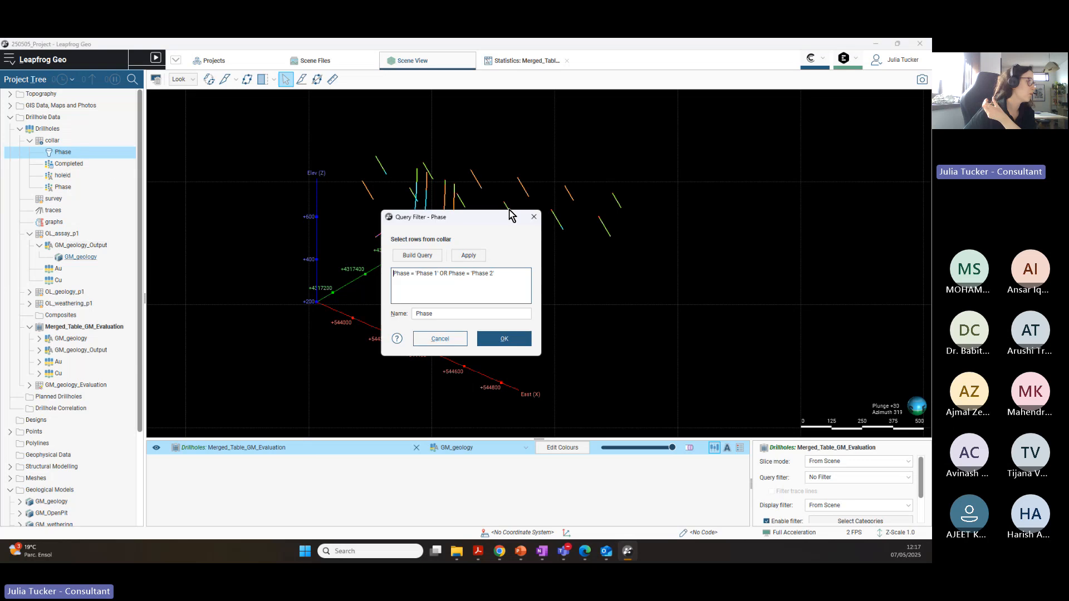
pyautogui.moveTo(489, 217); pyautogui.dragTo(323, 210)
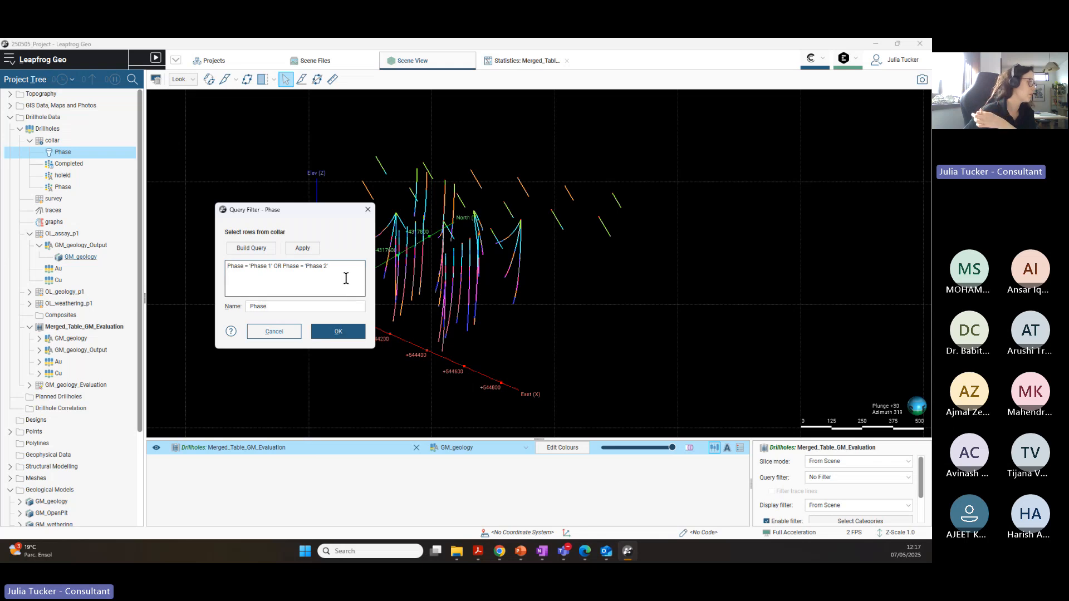
pyautogui.moveTo(274, 265); pyautogui.dragTo(346, 295)
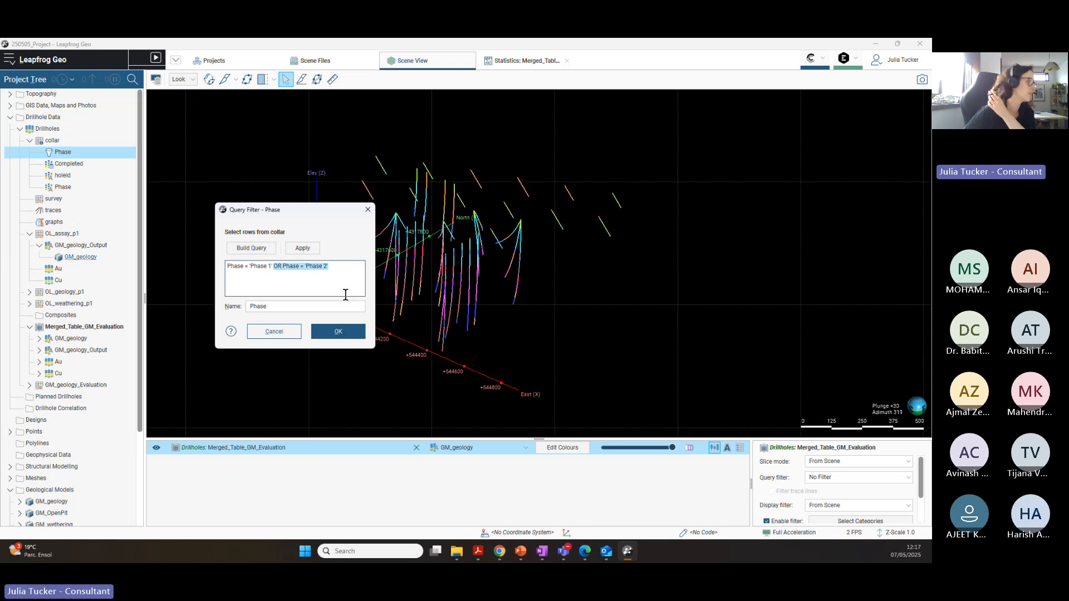
pyautogui.press('BackSpace')
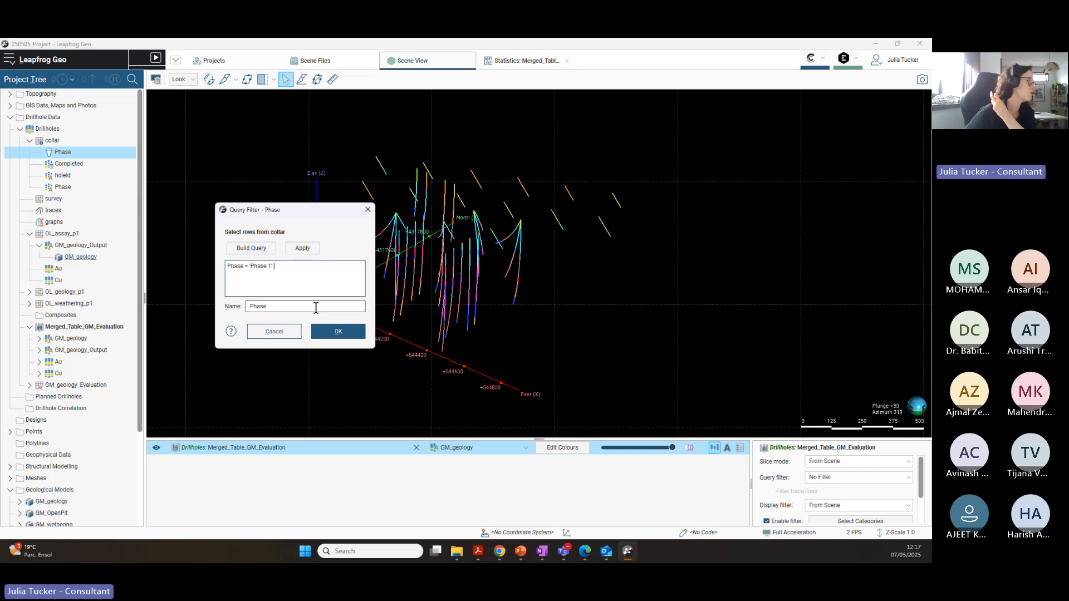
pyautogui.click(306, 306)
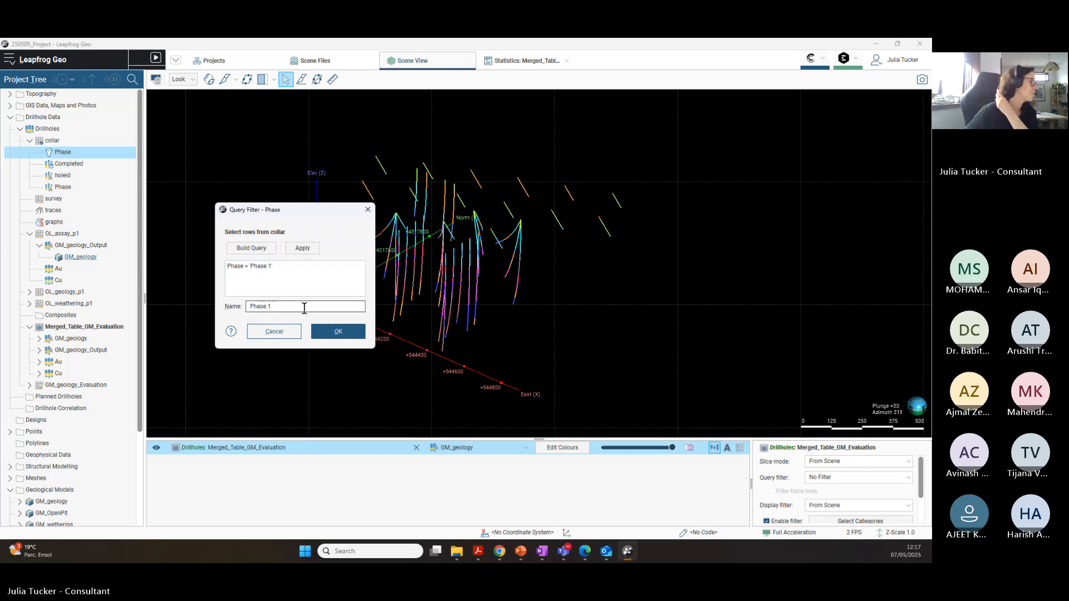
pyautogui.click(349, 334)
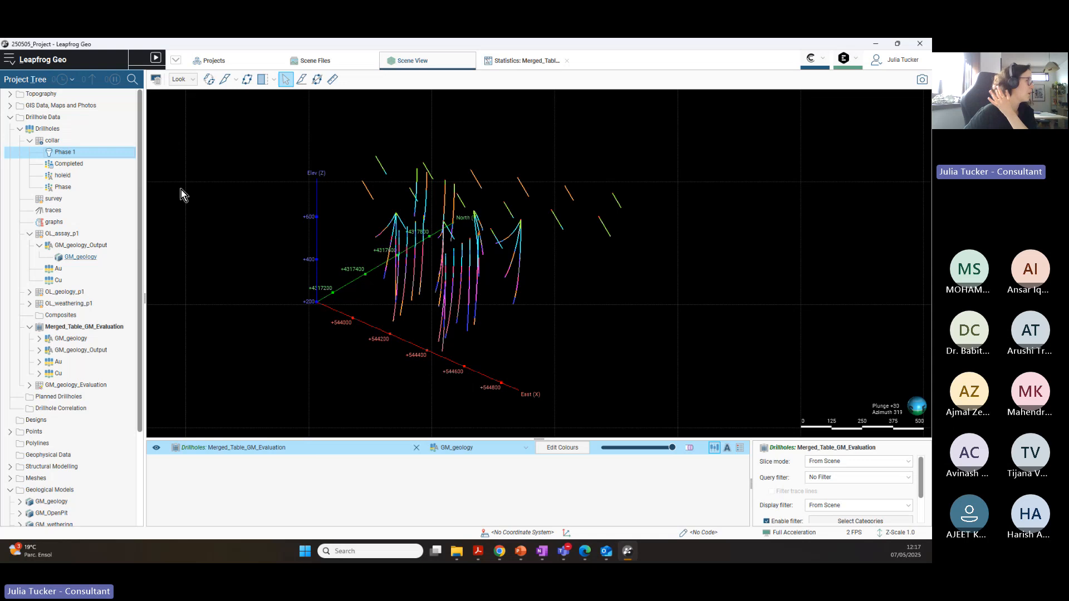
# Step: Show the collars filtered by Phase 1 in the scene to examine their locations, and remove them from the scene again
pyautogui.moveTo(70, 153); pyautogui.dragTo(563, 323)
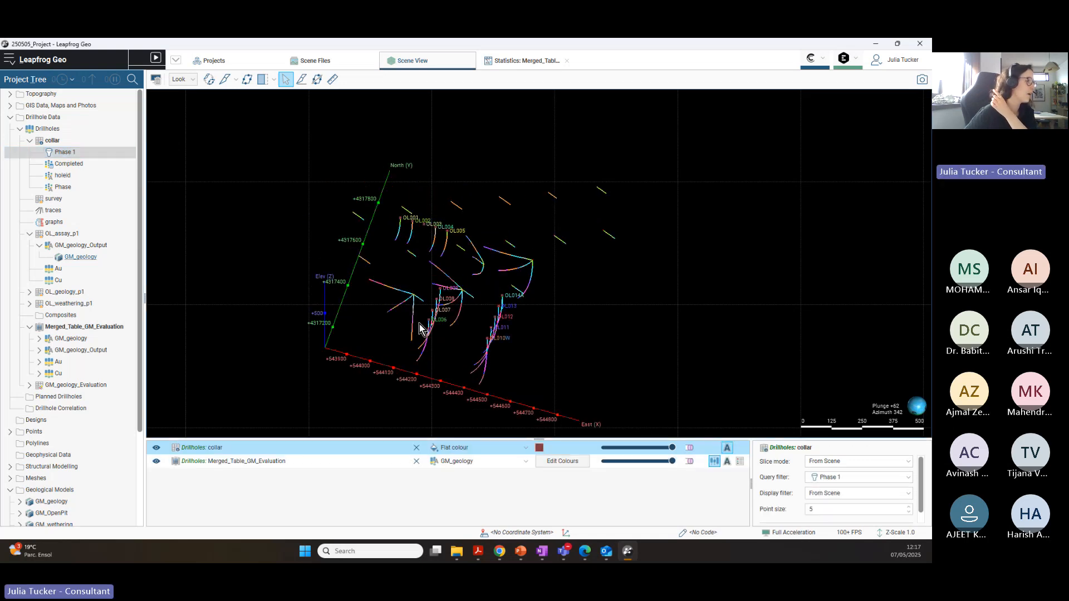
pyautogui.moveTo(644, 335); pyautogui.dragTo(229, 378)
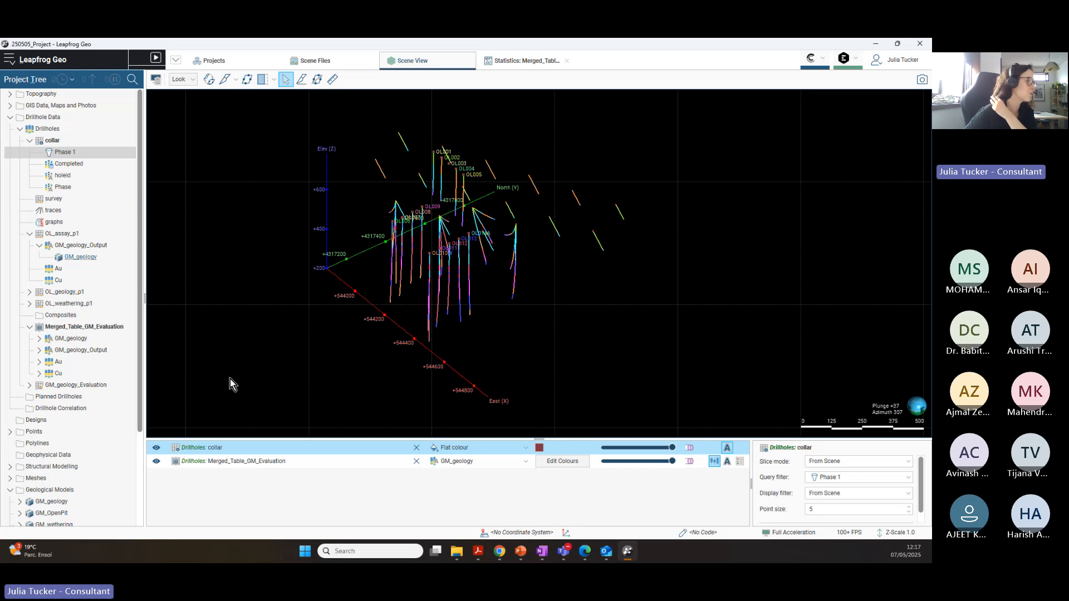
pyautogui.moveTo(300, 250); pyautogui.dragTo(507, 206)
pyautogui.rightClick(60, 140)
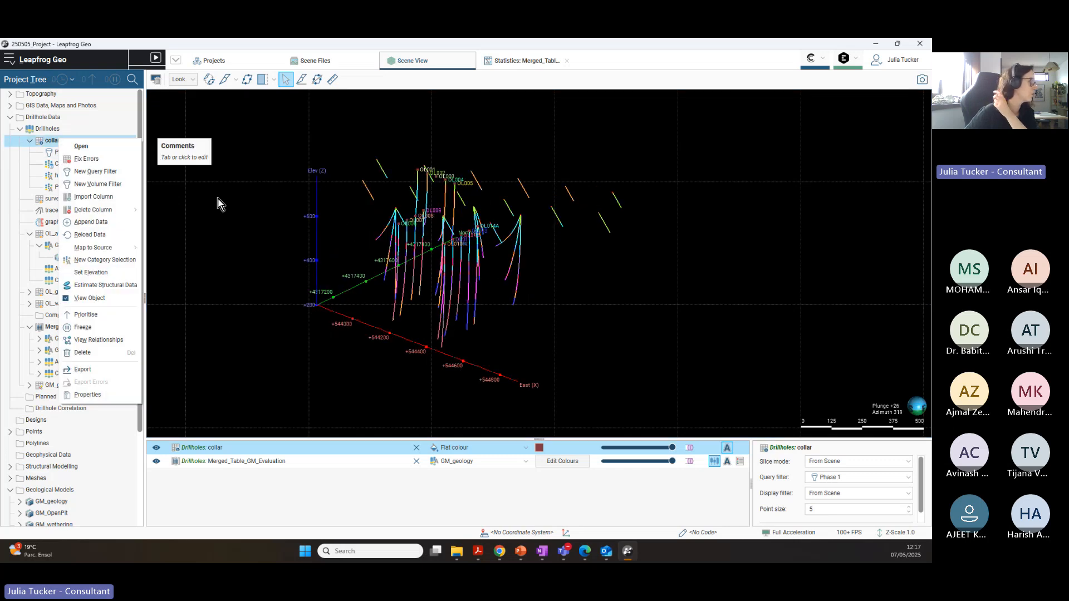
pyautogui.click(563, 306)
pyautogui.moveTo(693, 297); pyautogui.dragTo(610, 339)
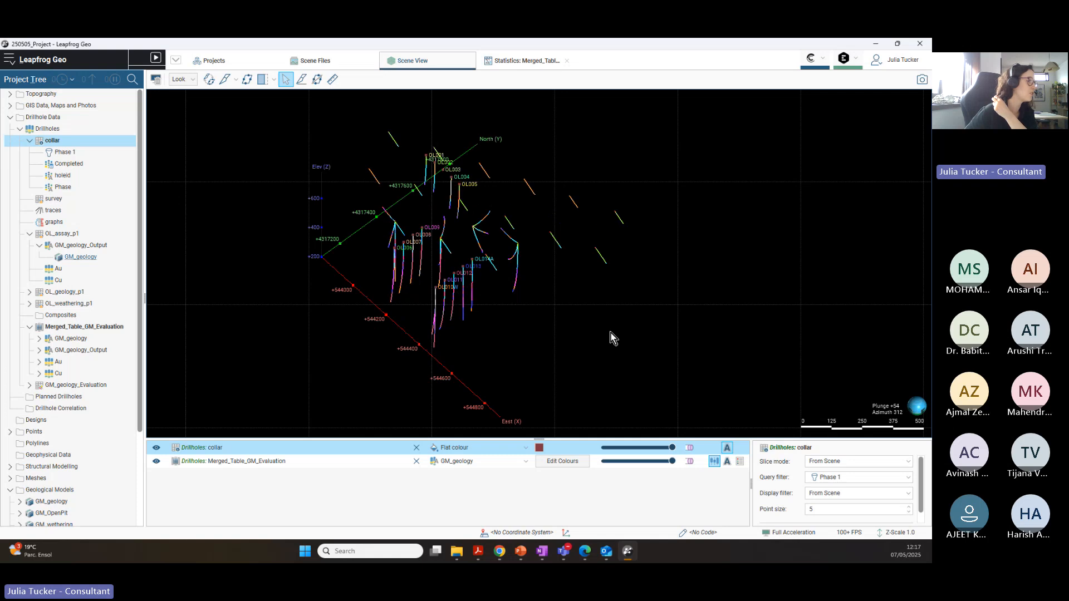
pyautogui.moveTo(559, 276); pyautogui.dragTo(504, 236)
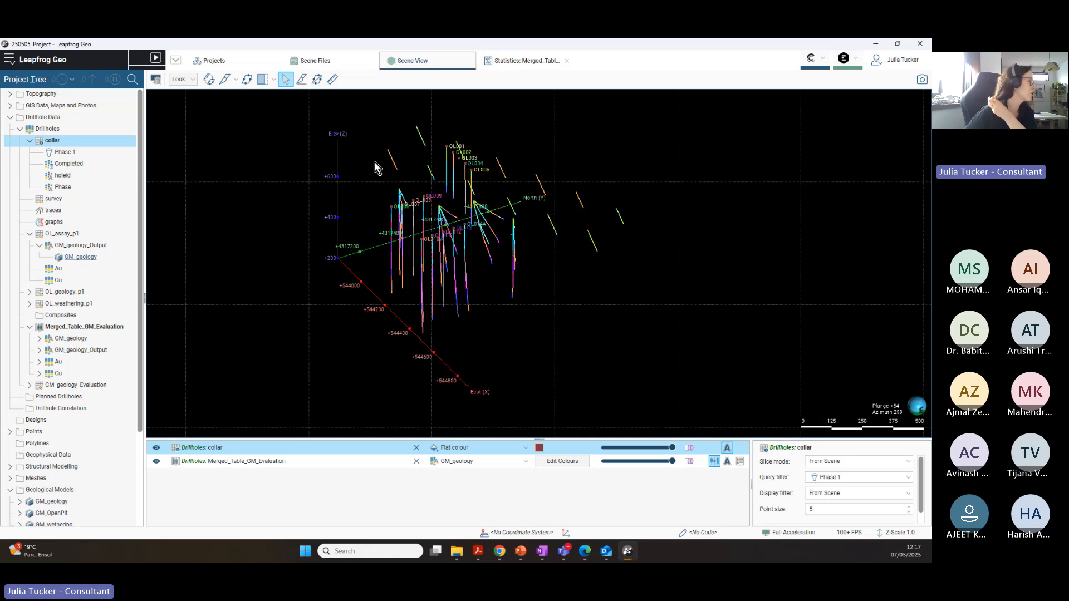
pyautogui.click(29, 141)
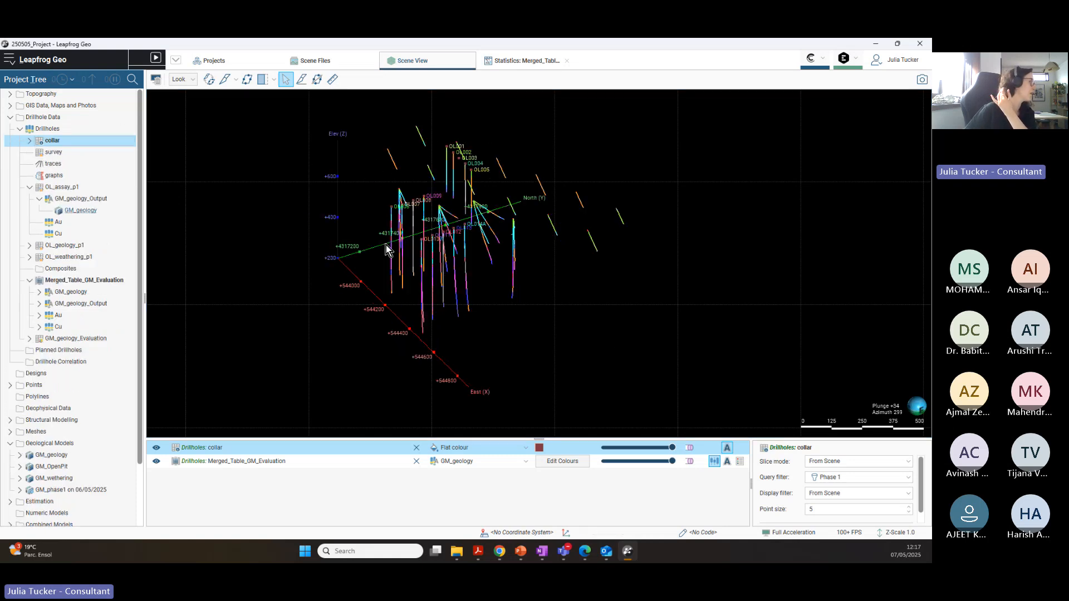
pyautogui.click(416, 448)
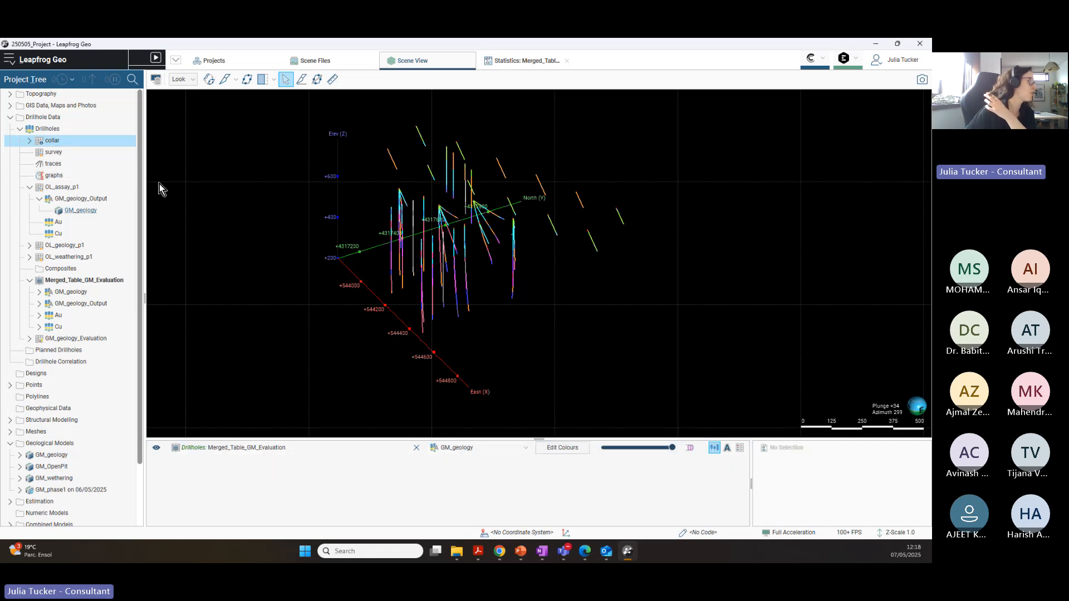
# Step: Review the merged table's Au and Cu statistics by geology category, and close the statistics table
pyautogui.click(512, 60)
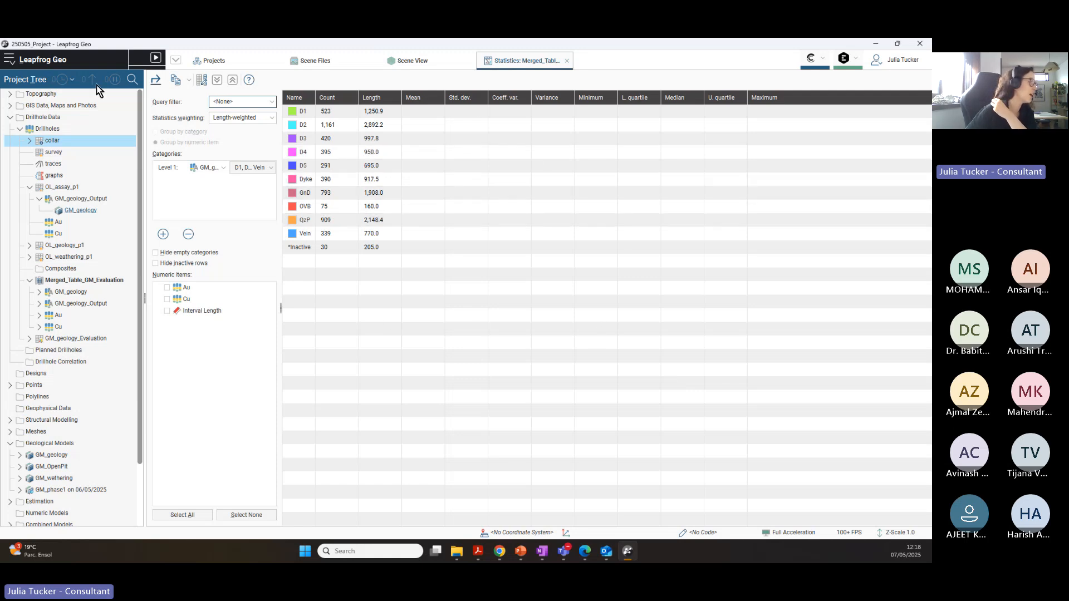
pyautogui.click(166, 289)
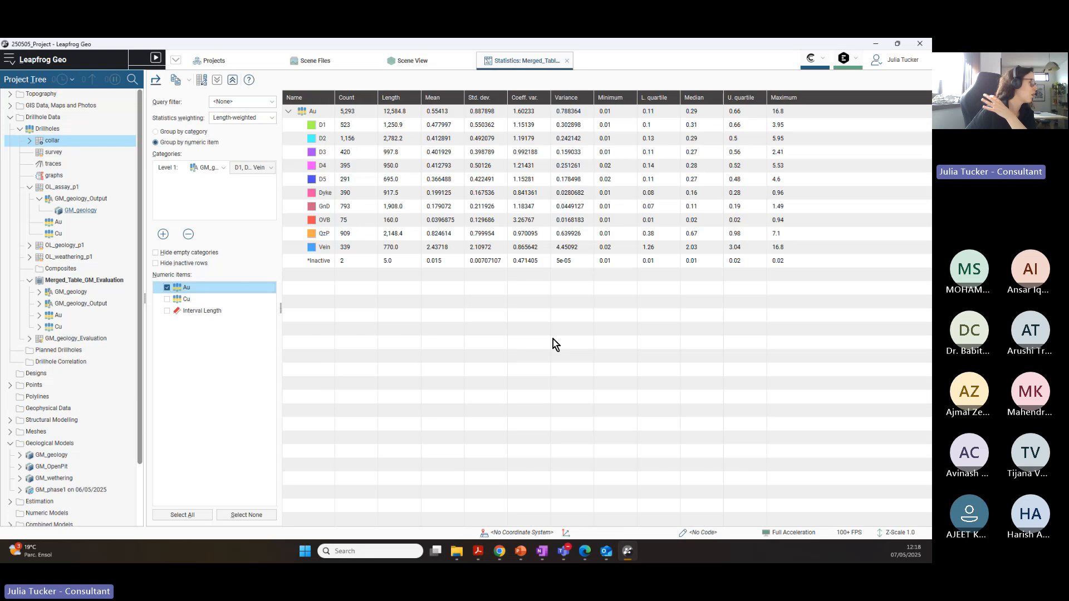
pyautogui.click(168, 299)
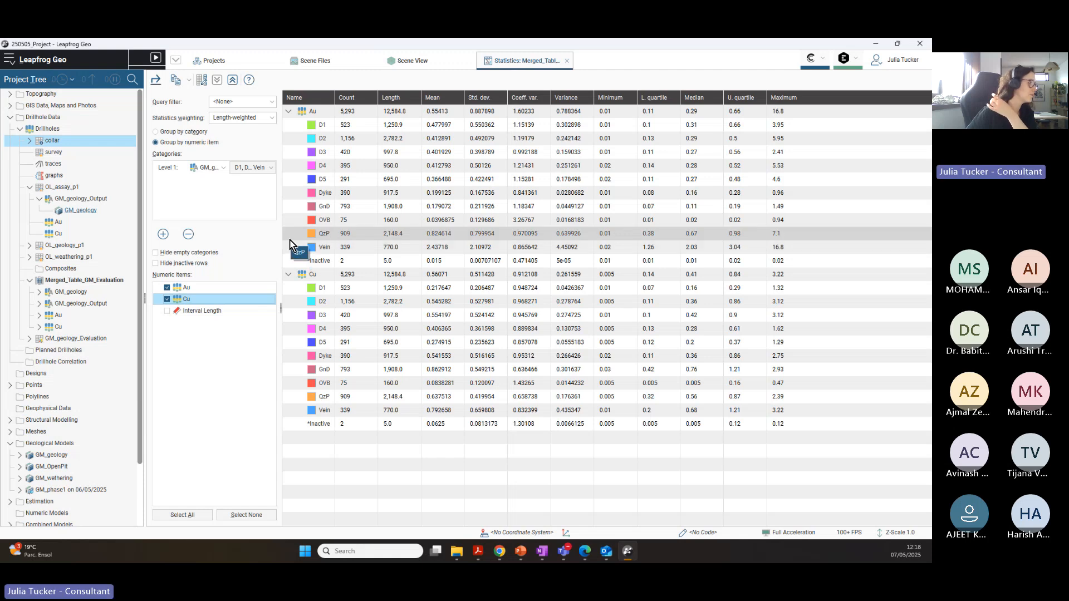
pyautogui.click(567, 61)
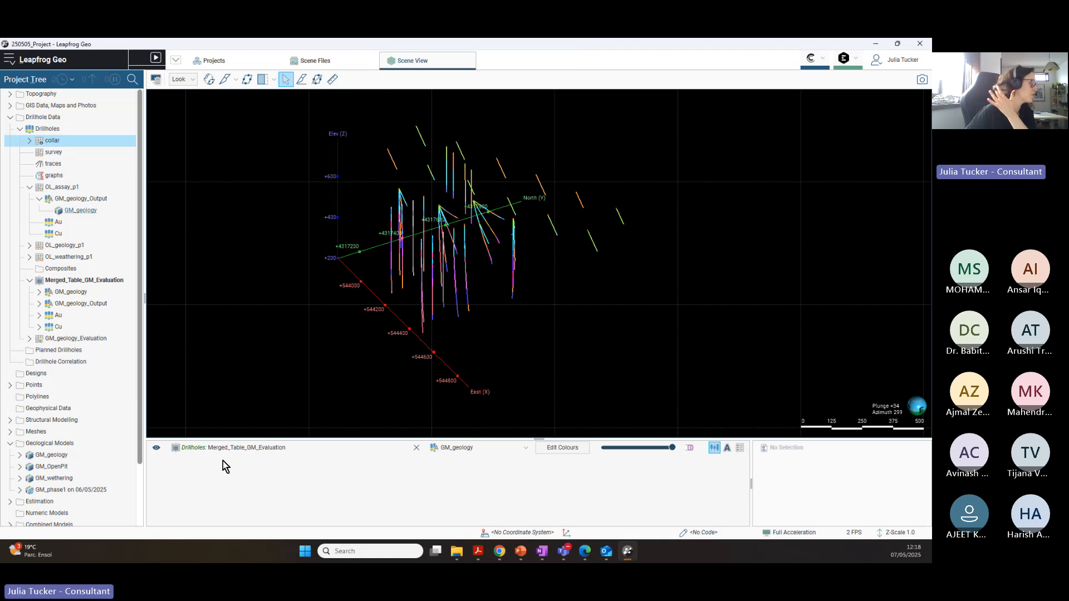
# Step: Collapse the OL_assay_p1 table in the project tree and leave Merged_Table_GM_Evaluation expanded to its columns
pyautogui.click(29, 280)
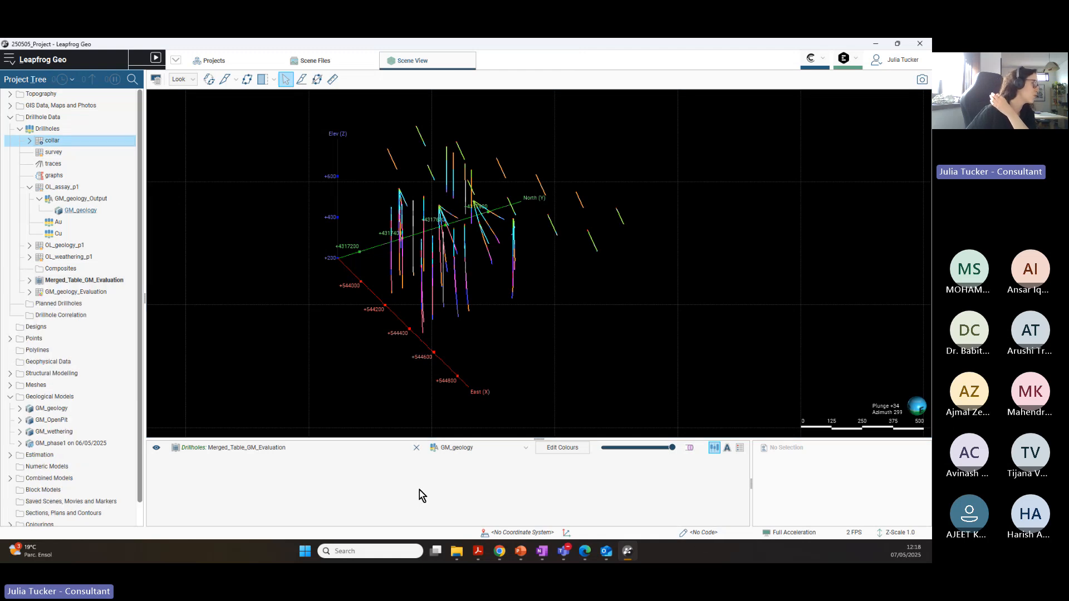
pyautogui.click(29, 187)
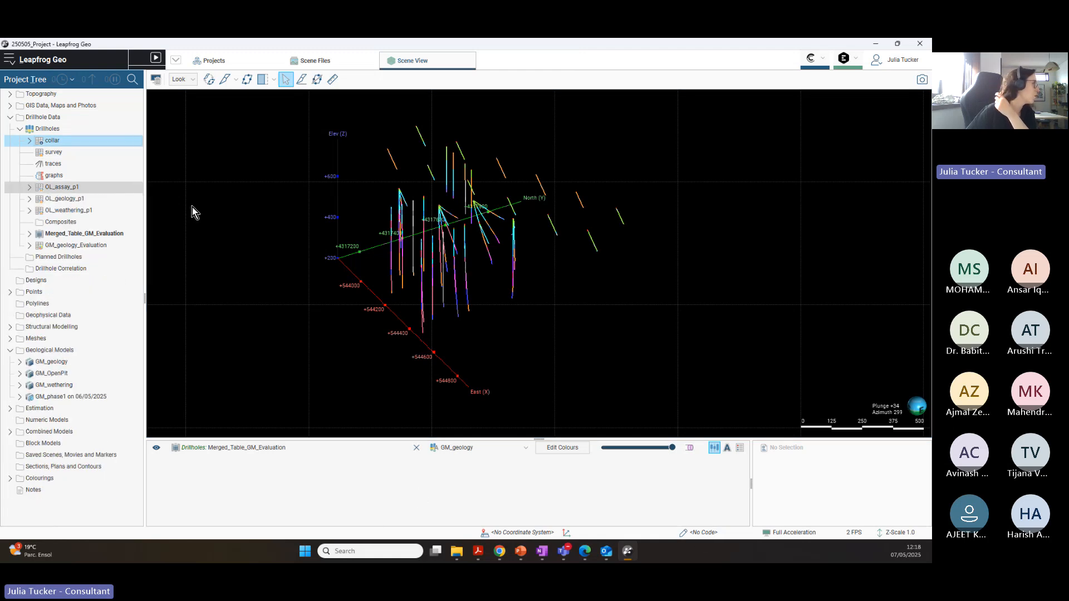
pyautogui.click(30, 235)
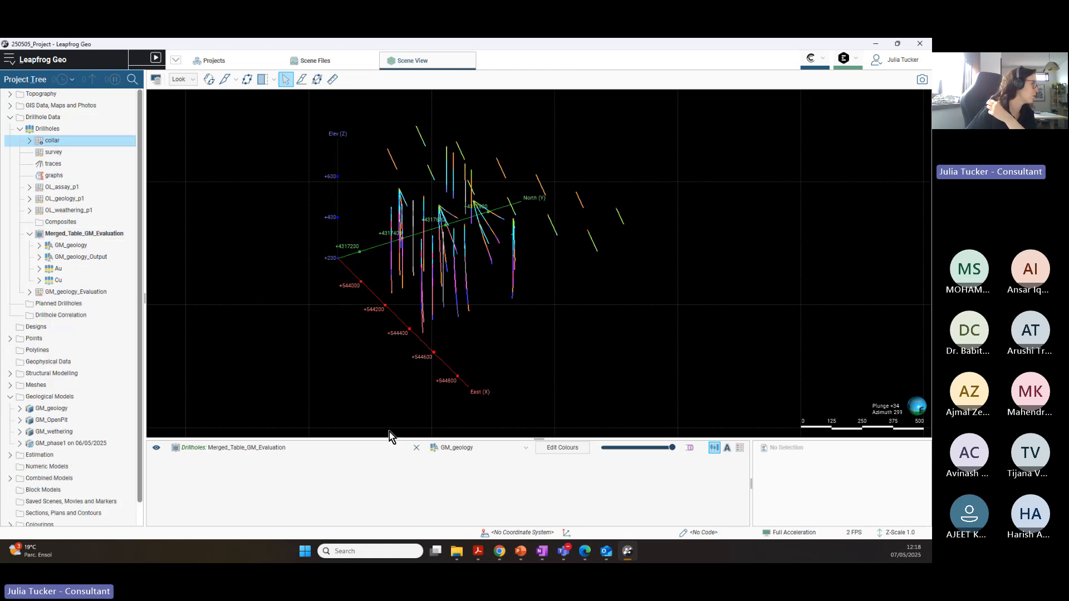
# Step: Build a new query filter on Merged_Table_GM_Evaluation that selects rows where GM_geology_Output is Vein
pyautogui.rightClick(103, 235)
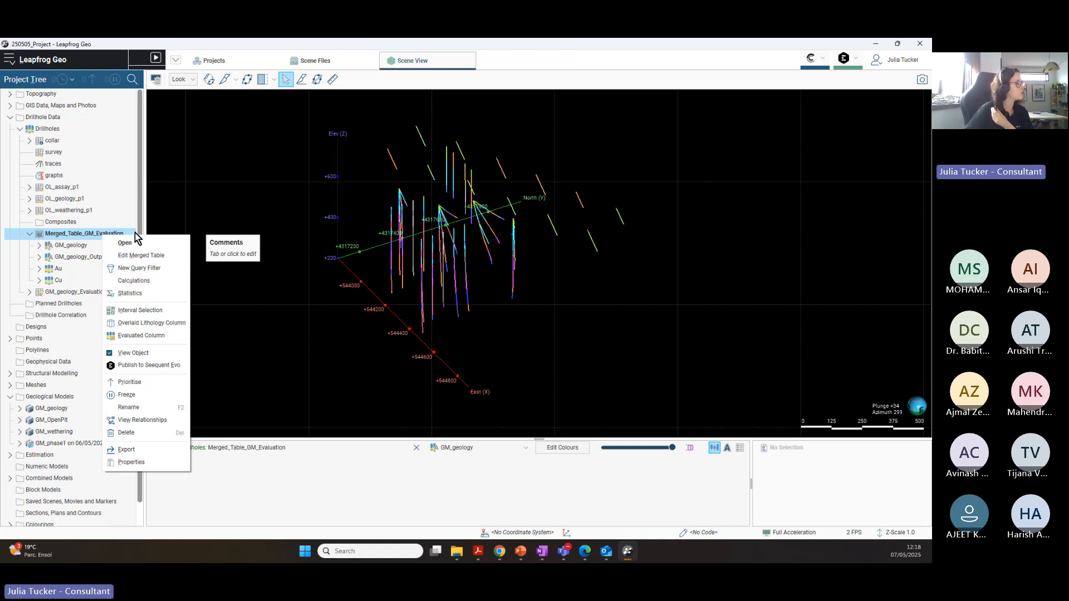
pyautogui.click(166, 271)
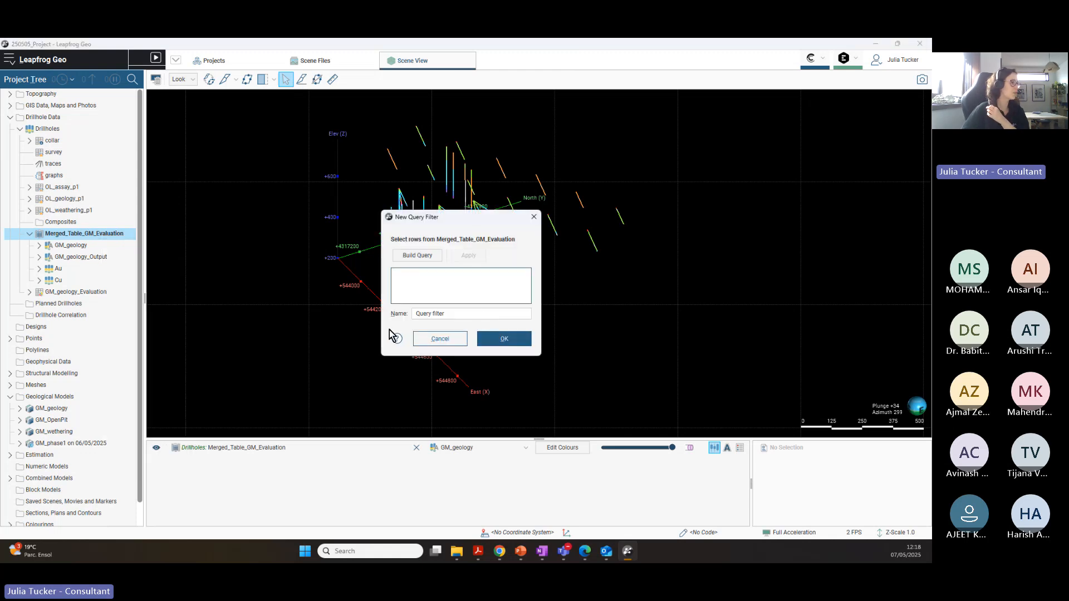
pyautogui.moveTo(475, 224); pyautogui.dragTo(340, 191)
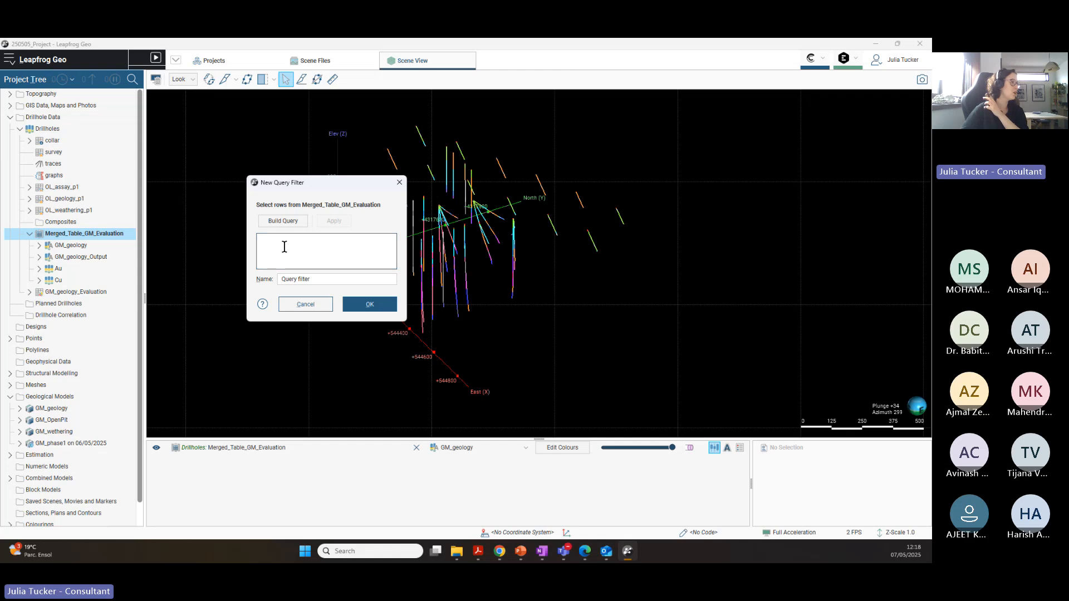
pyautogui.click(282, 223)
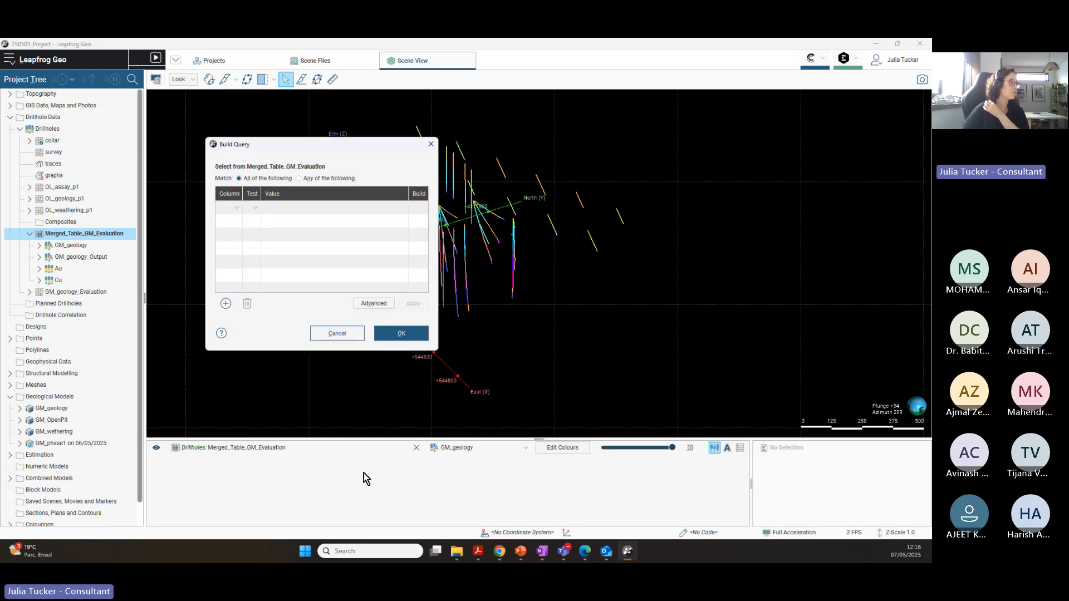
pyautogui.moveTo(342, 150); pyautogui.dragTo(616, 147)
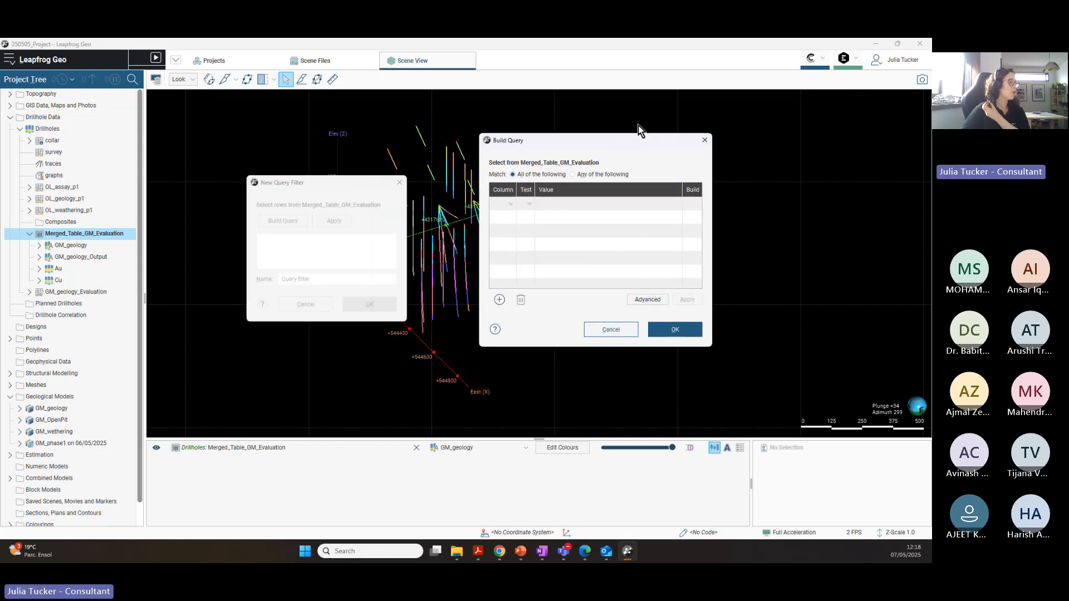
pyautogui.click(511, 205)
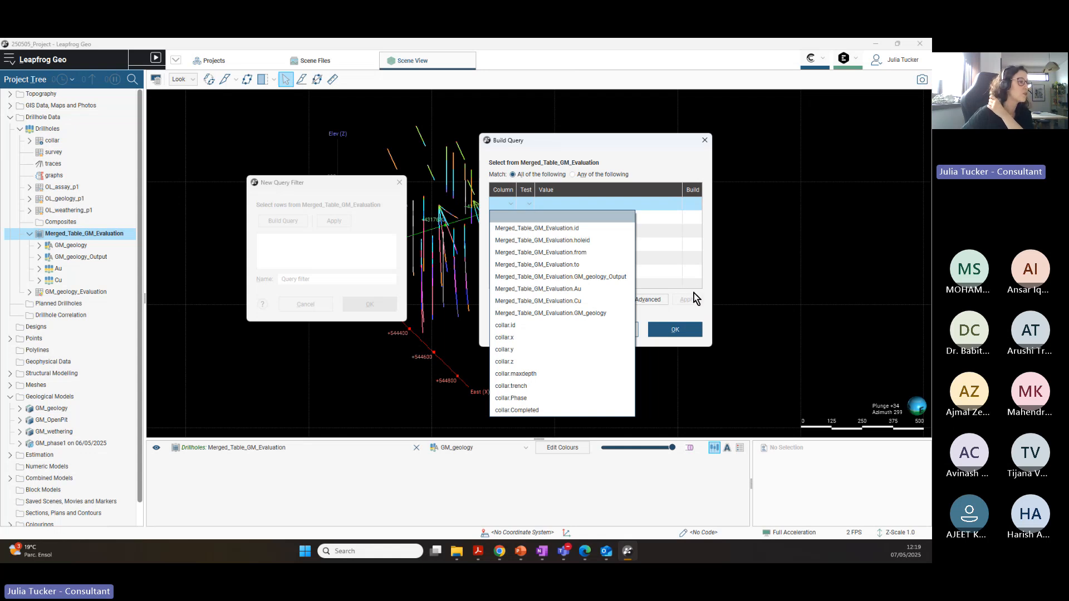
pyautogui.click(593, 278)
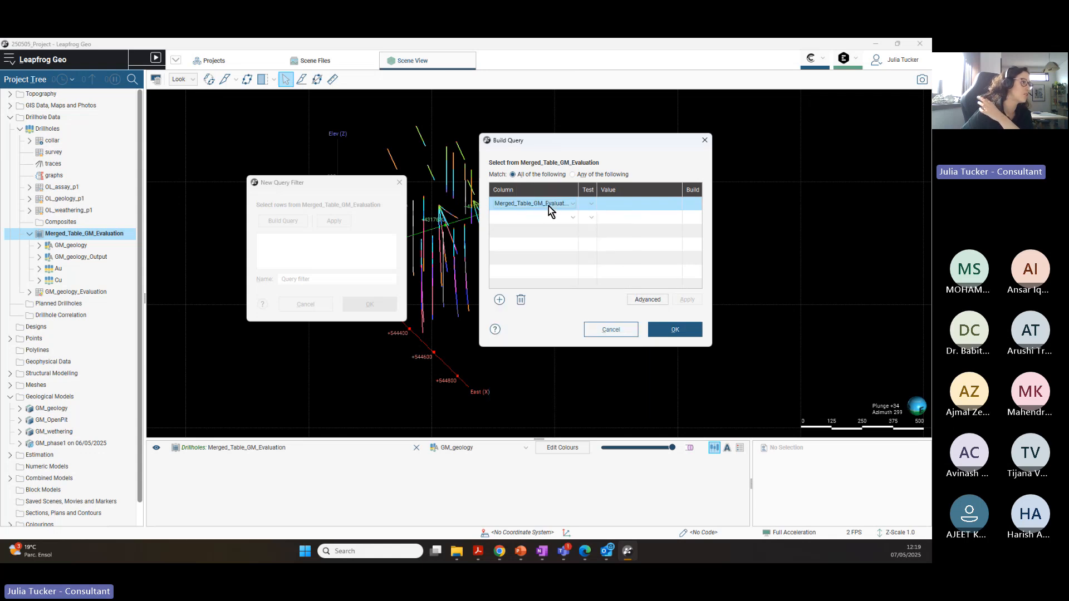
pyautogui.click(590, 204)
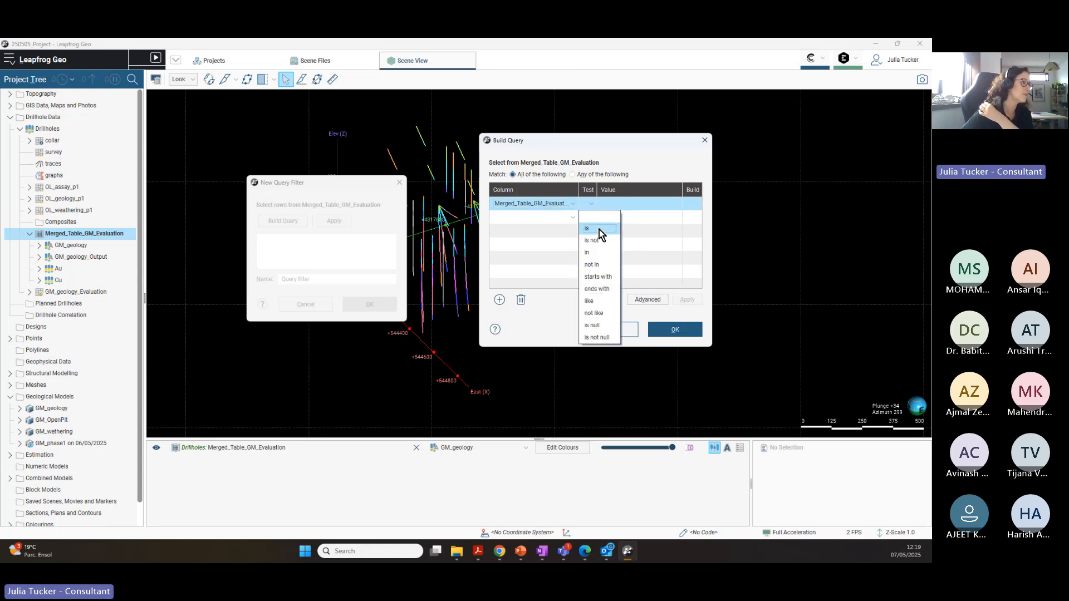
pyautogui.click(599, 229)
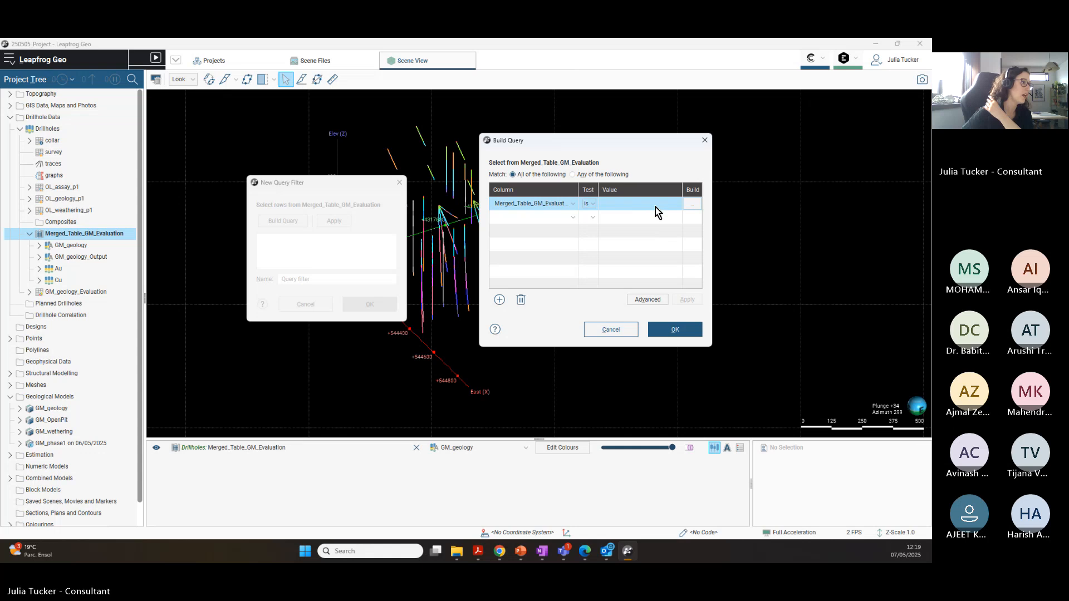
pyautogui.click(692, 204)
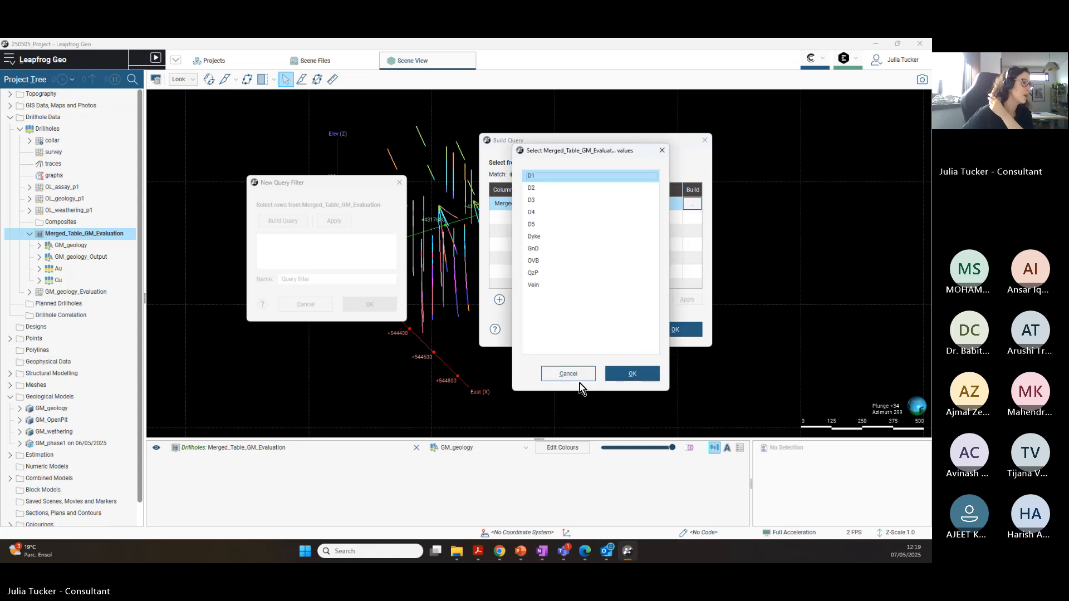
pyautogui.click(544, 287)
pyautogui.click(628, 373)
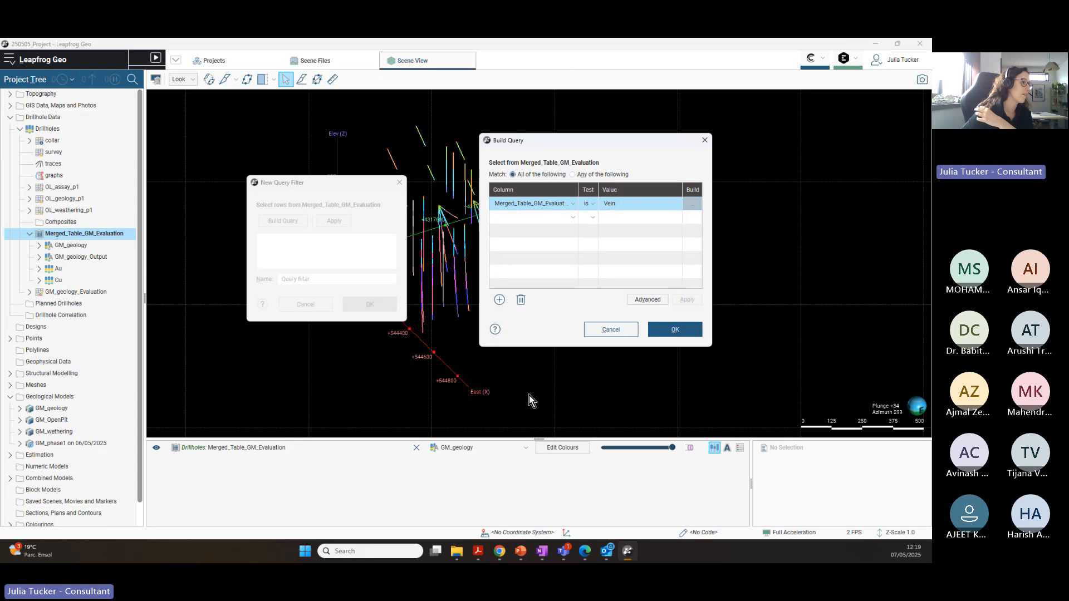
pyautogui.click(681, 331)
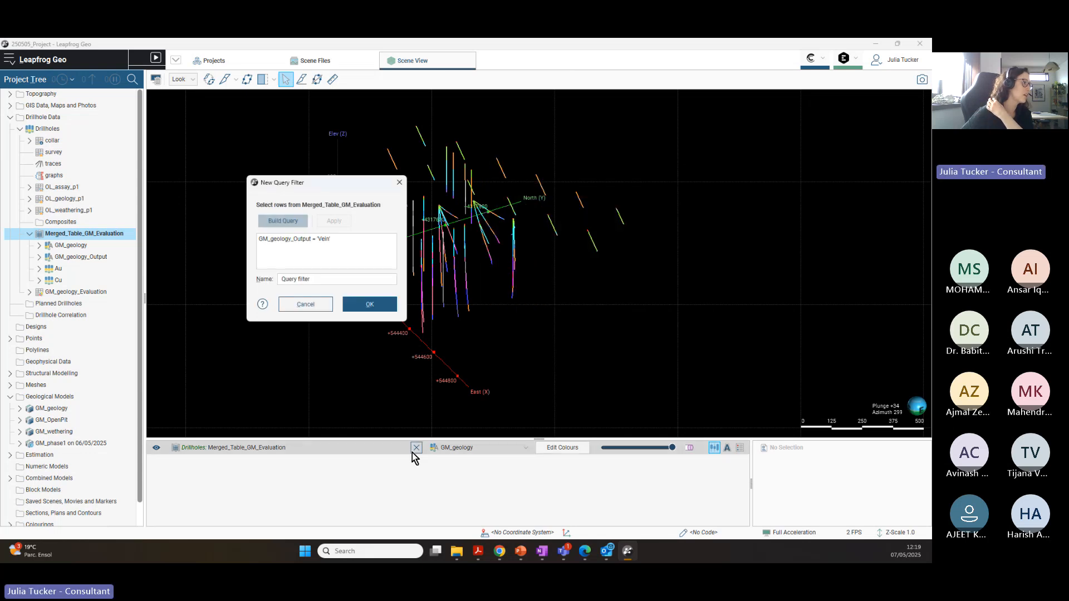
# Step: Name the new merged table query filter Vein and create it
pyautogui.click(334, 279)
pyautogui.moveTo(334, 280); pyautogui.dragTo(272, 278)
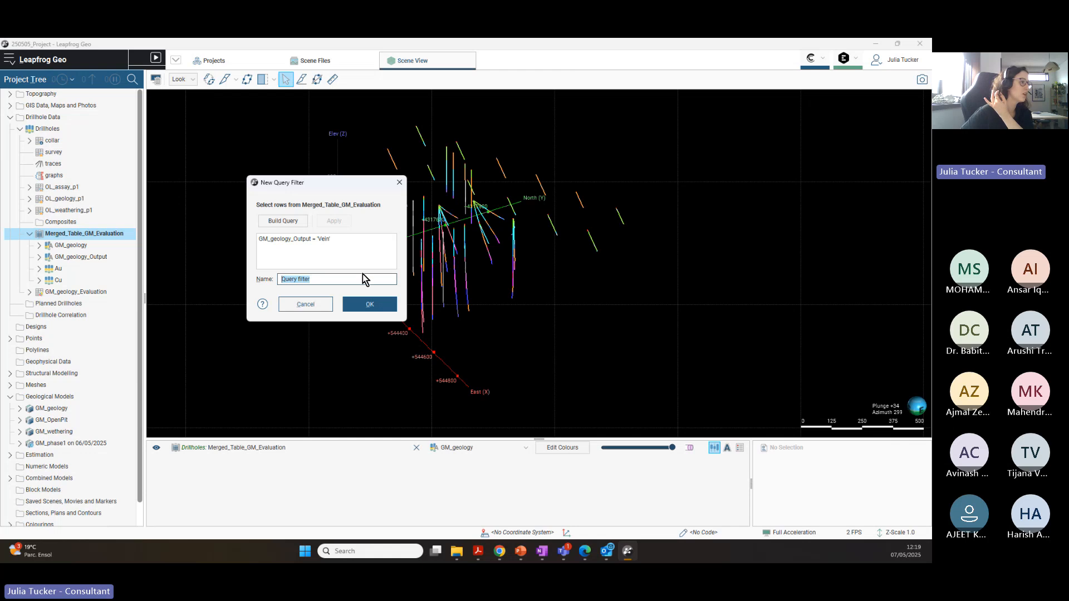
pyautogui.press('BackSpace')
pyautogui.write('Vein')
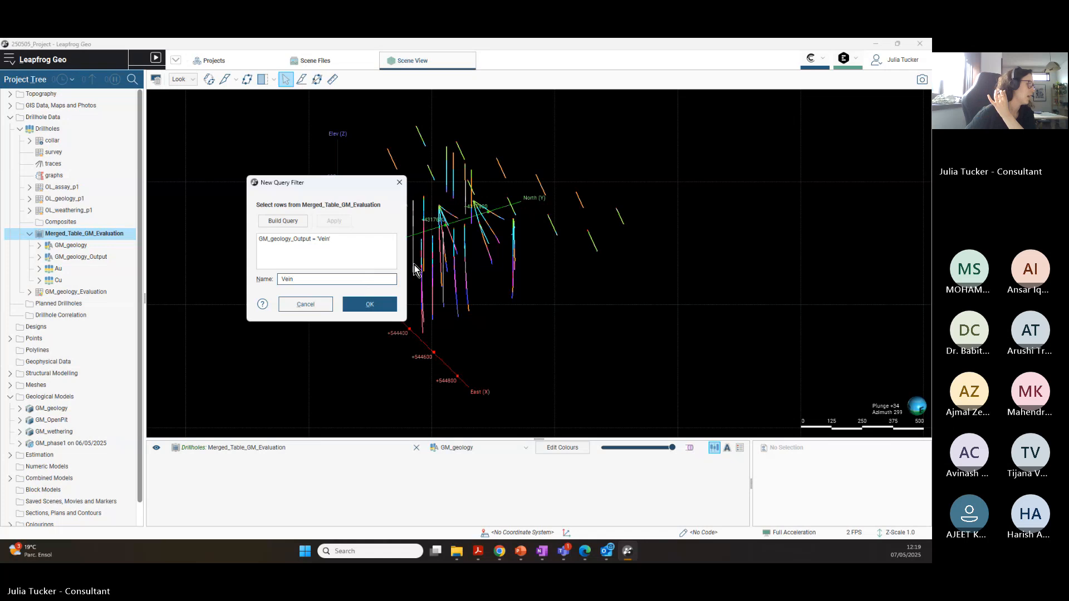
pyautogui.click(377, 308)
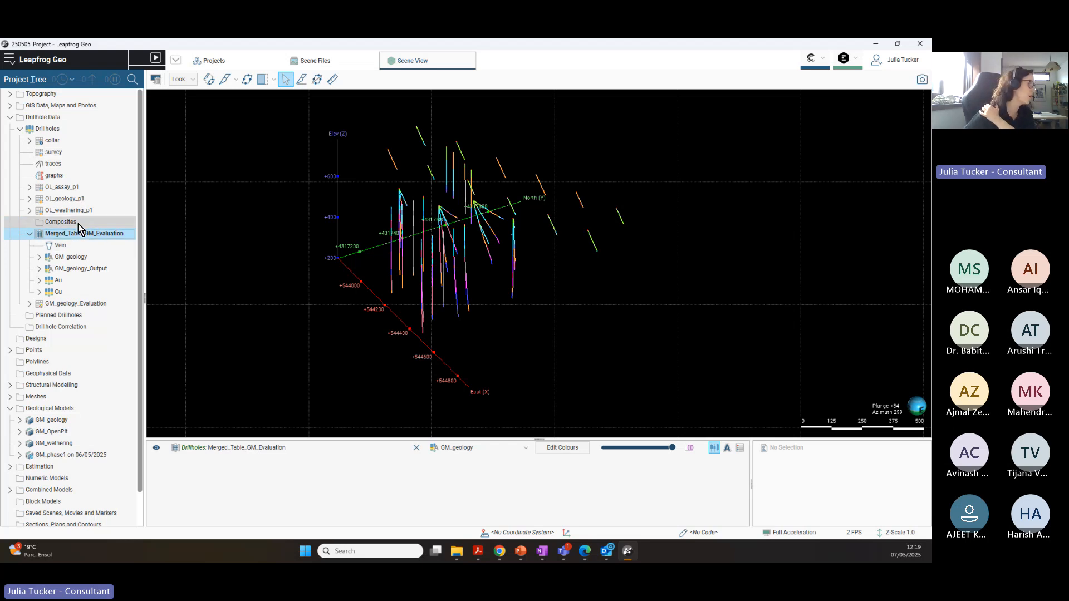
# Step: Build another query filter on Merged_Table_GM_Evaluation that selects rows where GM_geology_Output is QzP
pyautogui.rightClick(95, 238)
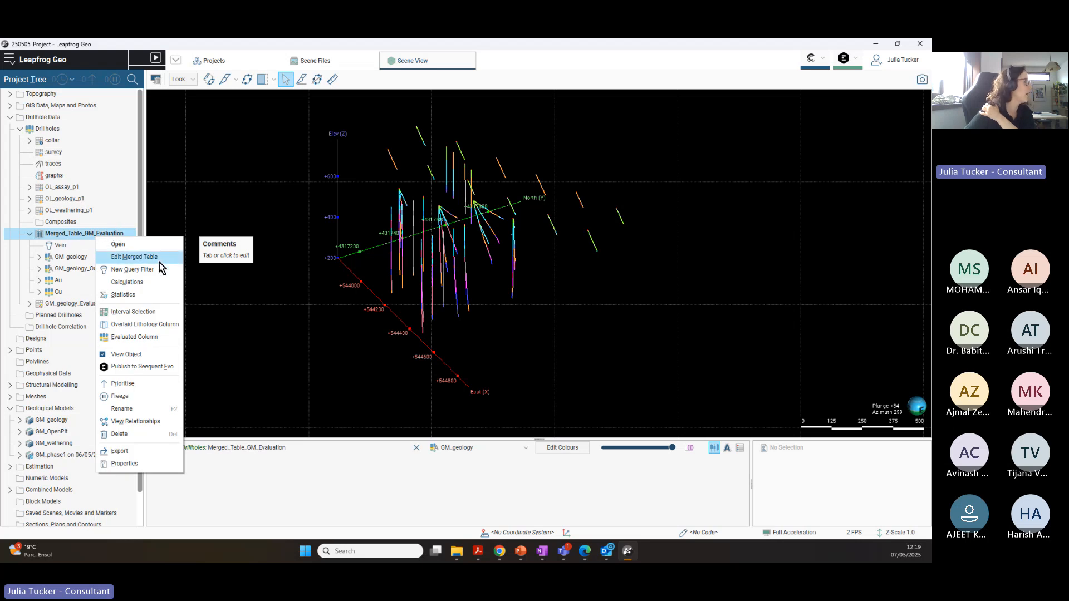
pyautogui.click(129, 270)
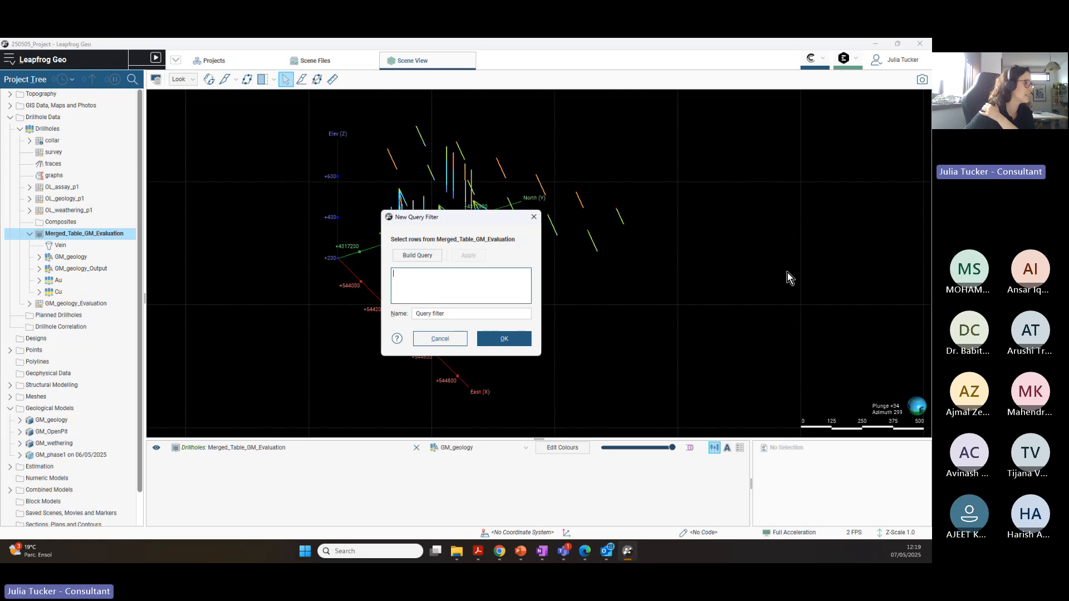
pyautogui.moveTo(492, 221); pyautogui.dragTo(489, 201)
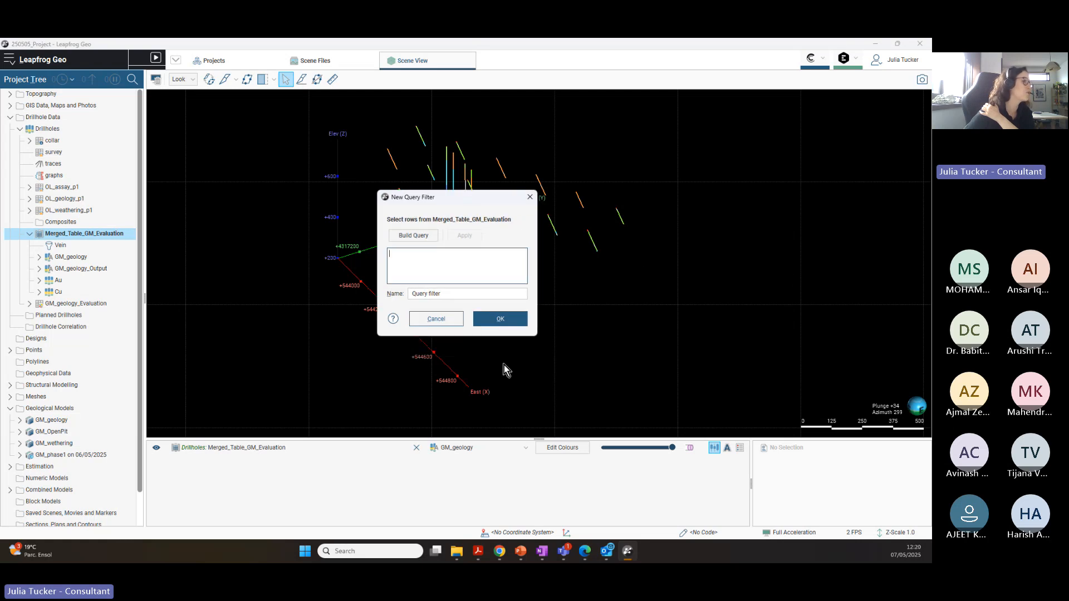
pyautogui.click(413, 238)
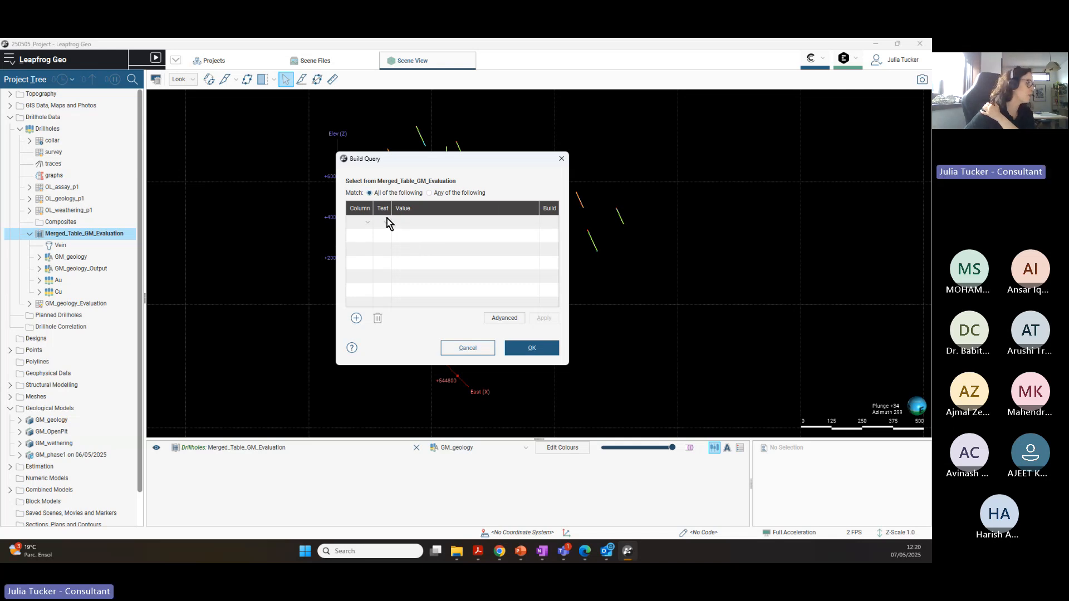
pyautogui.click(367, 223)
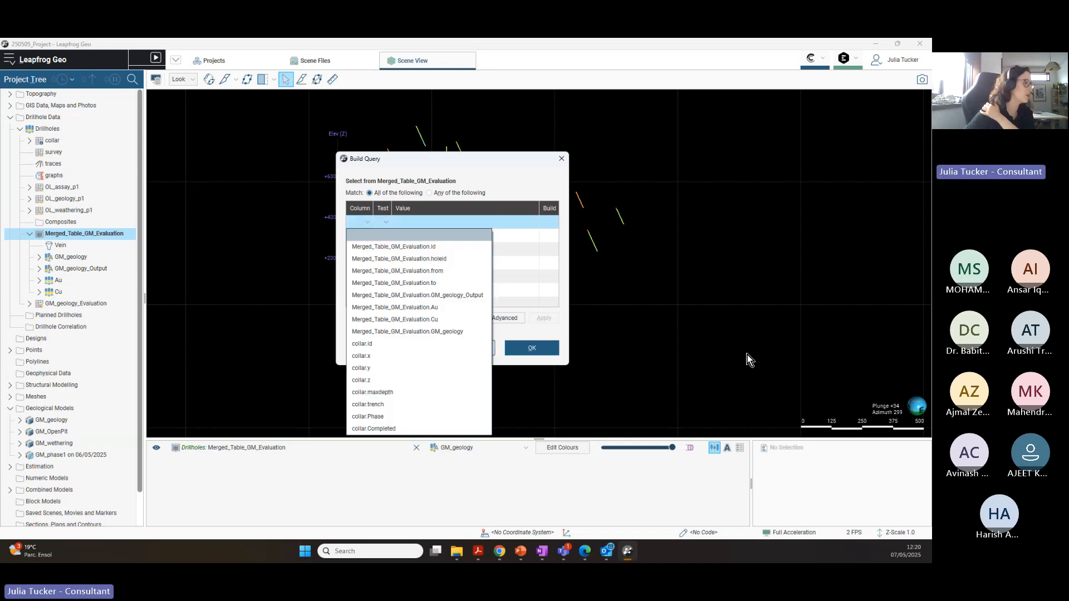
pyautogui.click(456, 295)
pyautogui.click(448, 221)
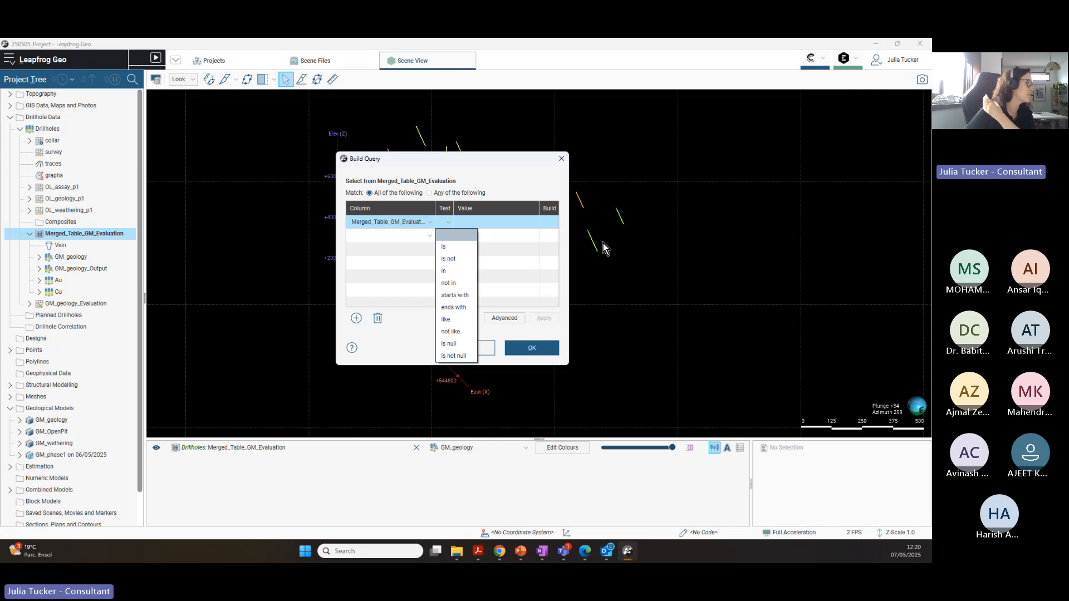
pyautogui.click(453, 248)
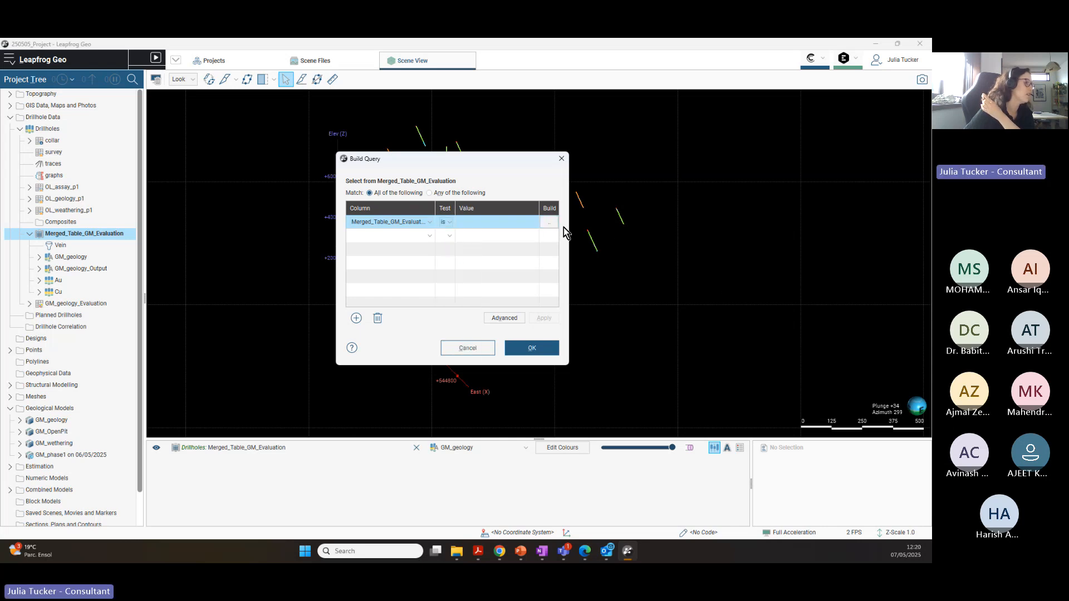
pyautogui.click(547, 223)
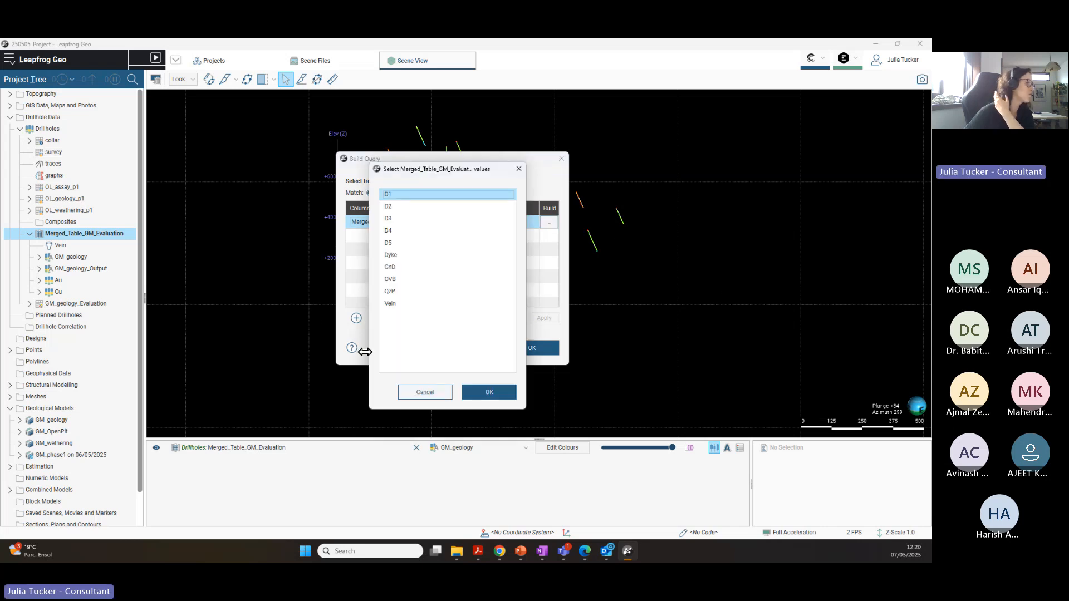
pyautogui.click(392, 293)
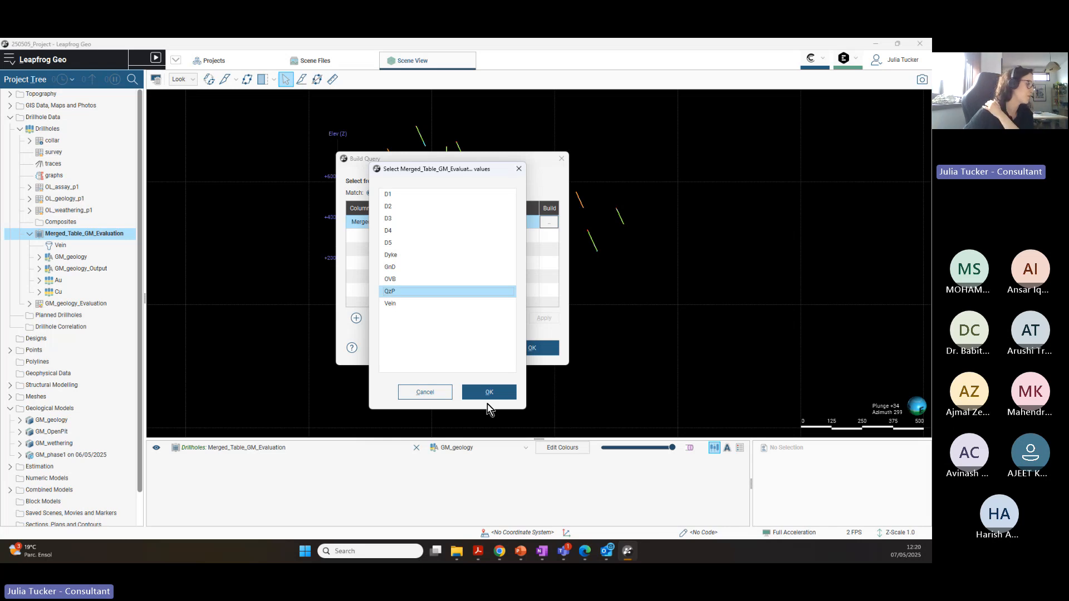
pyautogui.click(495, 392)
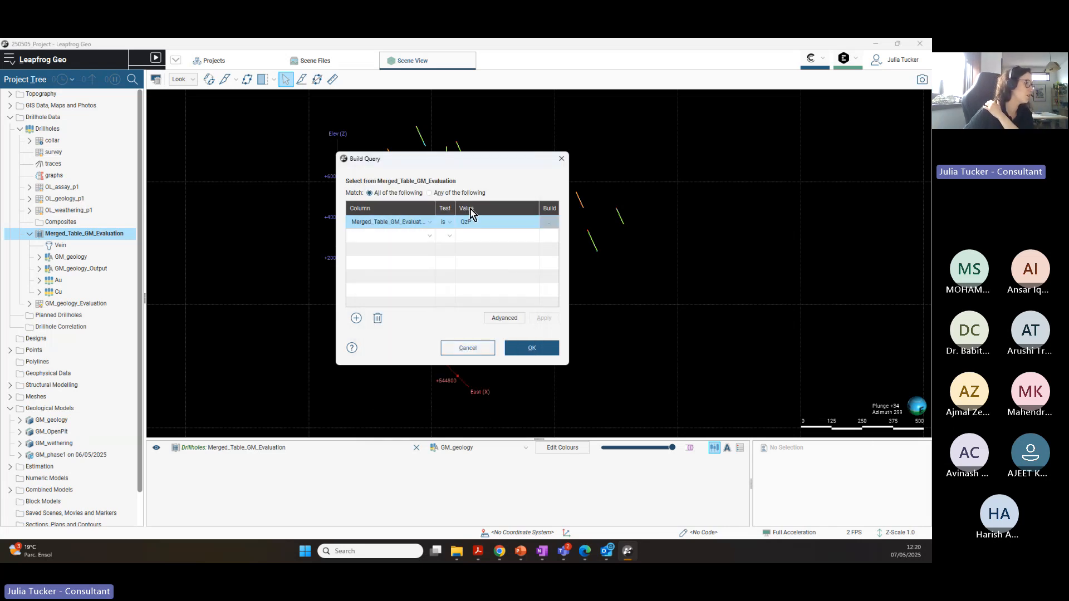
pyautogui.click(531, 348)
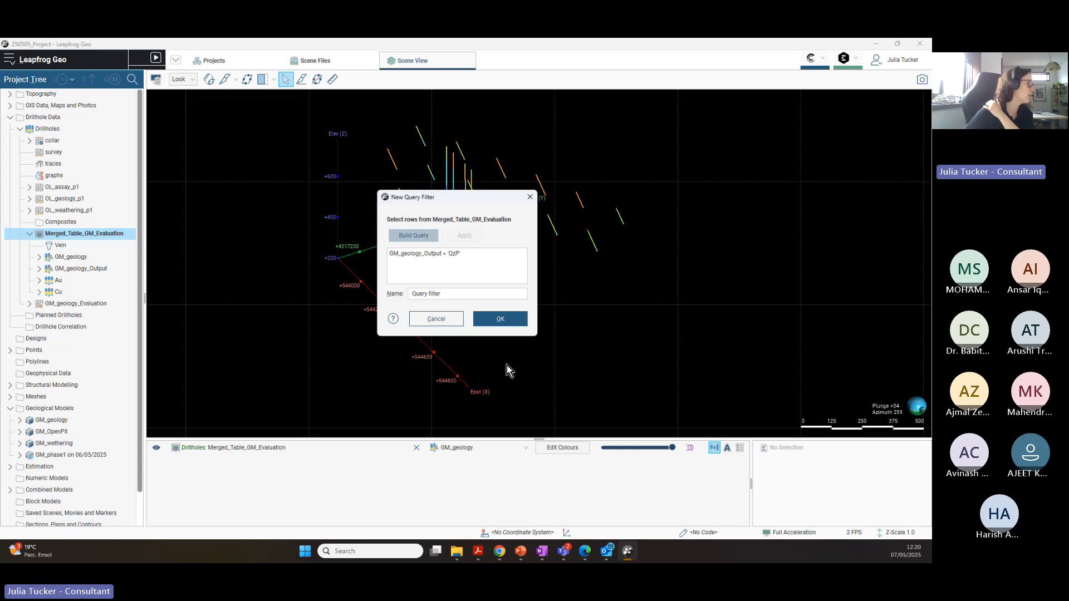
# Step: Name the second merged table query filter QzP and create it
pyautogui.moveTo(450, 294); pyautogui.dragTo(377, 288)
pyautogui.press('BackSpace')
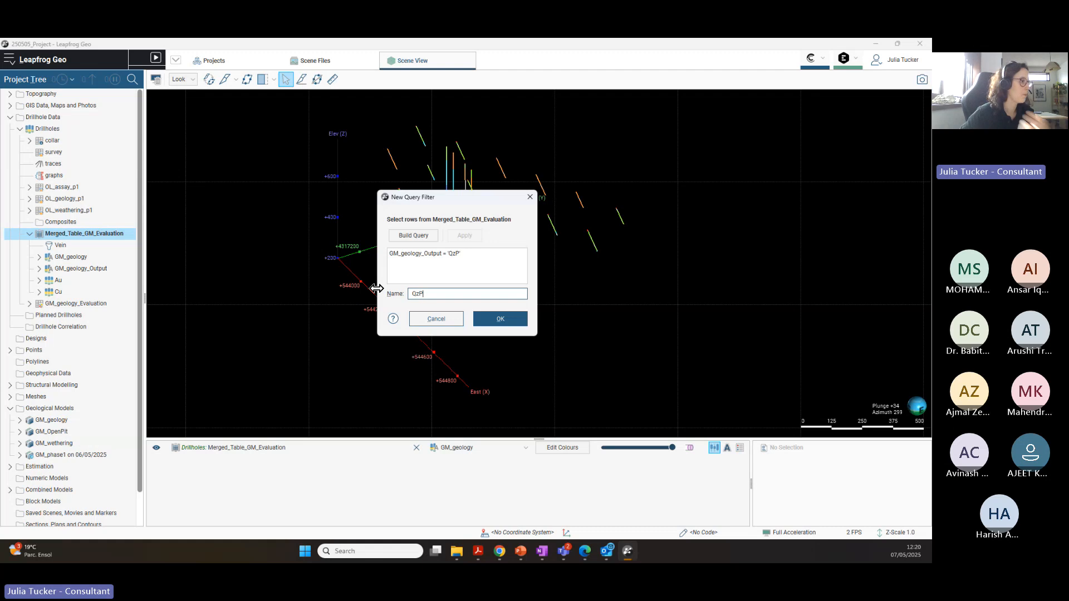
pyautogui.click(501, 322)
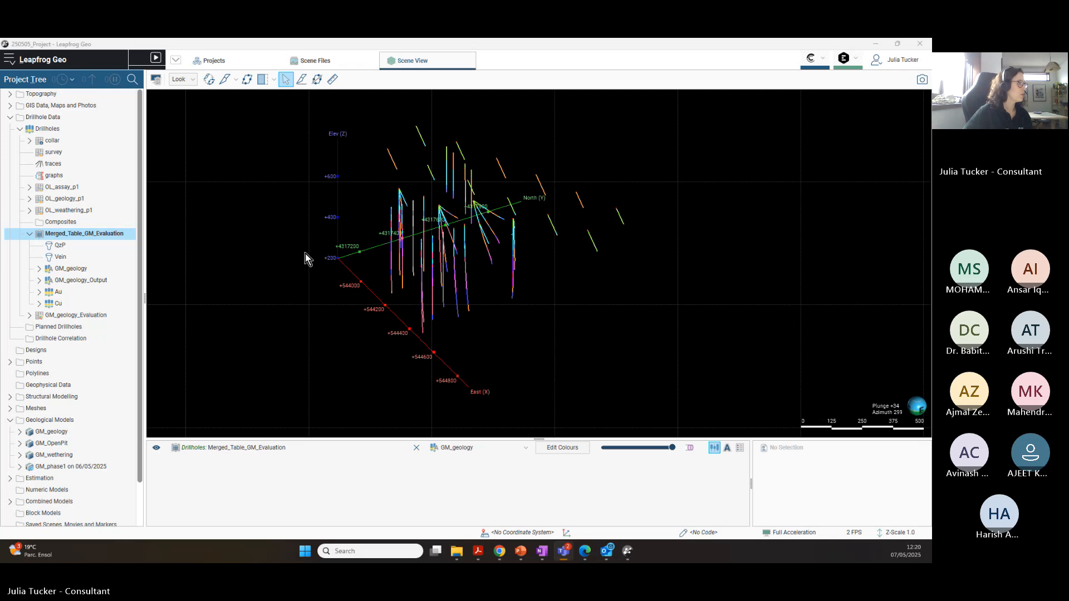
# Step: Open a box plot of Au grouped by GM_geology_Output for Merged_Table_GM_Evaluation and filter it by Vein
pyautogui.rightClick(77, 234)
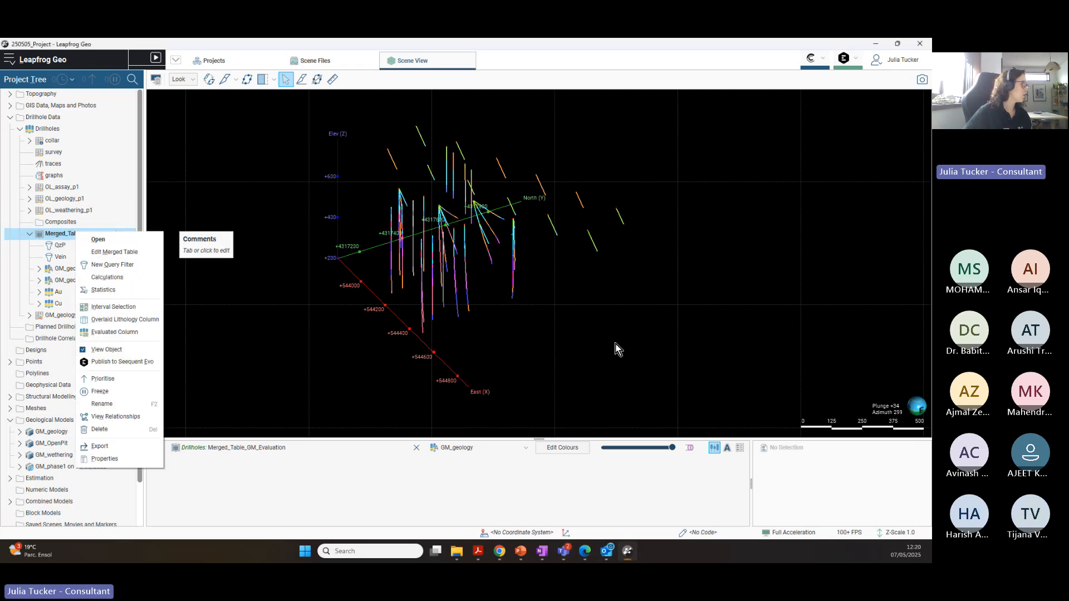
pyautogui.click(102, 290)
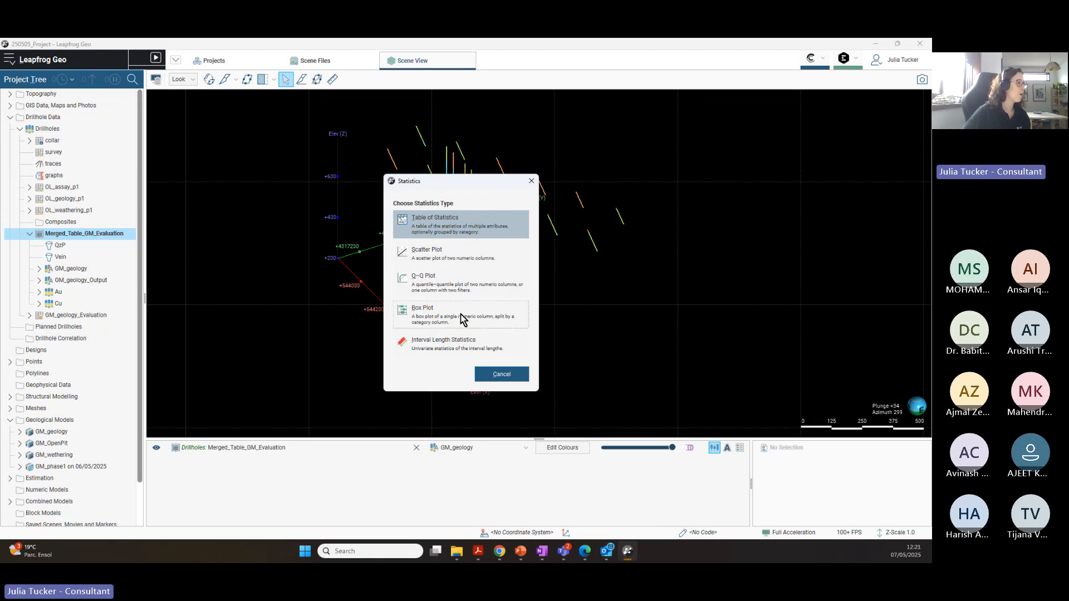
pyautogui.click(466, 315)
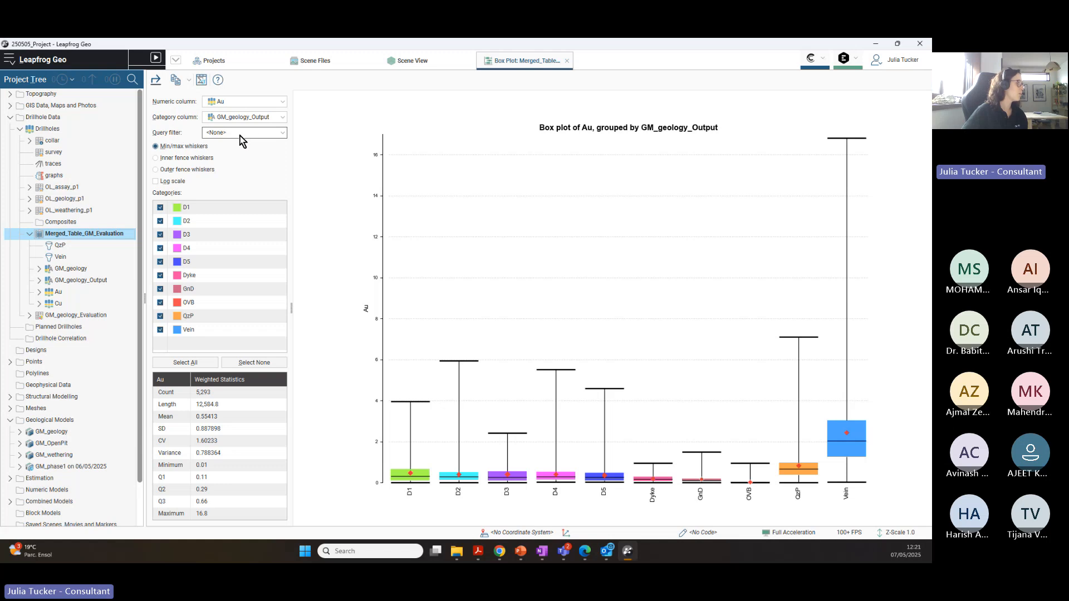
pyautogui.click(270, 135)
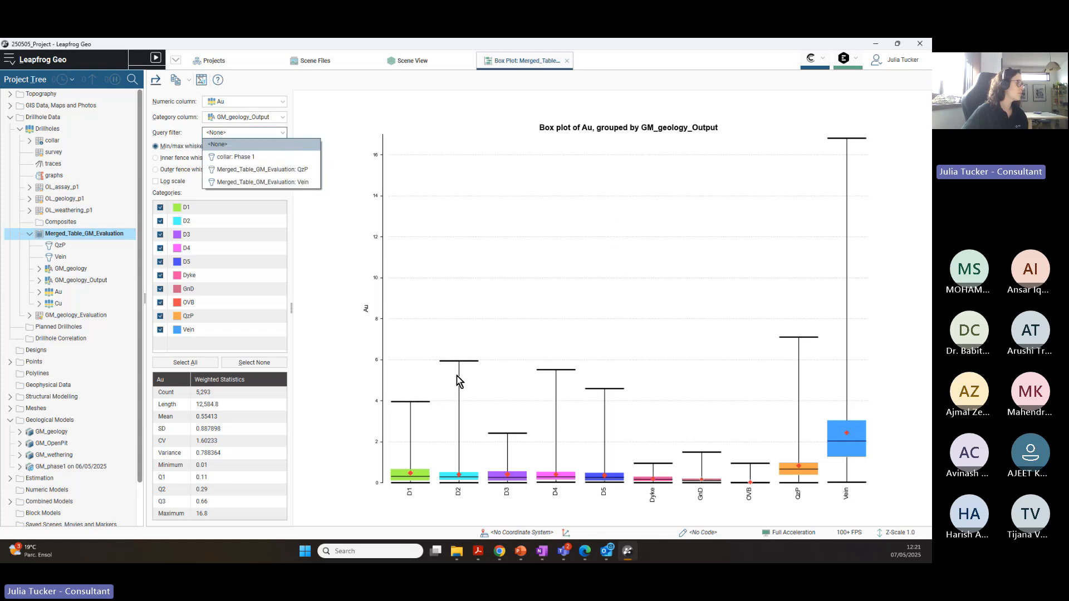
pyautogui.click(303, 183)
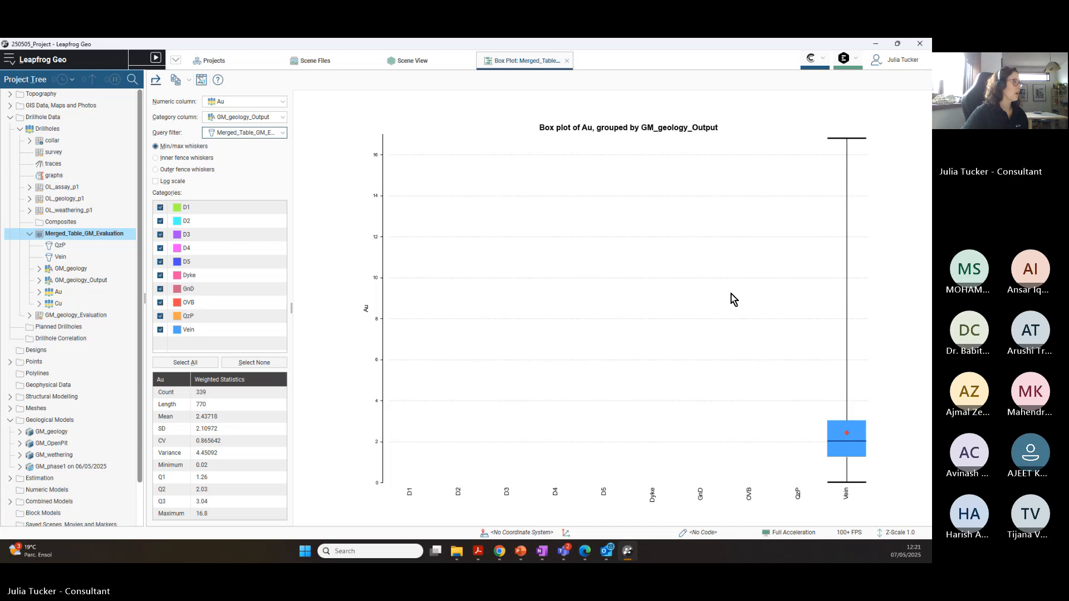
# Step: Alternate the box plot's query filter between QzP and Vein to compare Au statistics, finish on QzP and close the plot
pyautogui.click(283, 133)
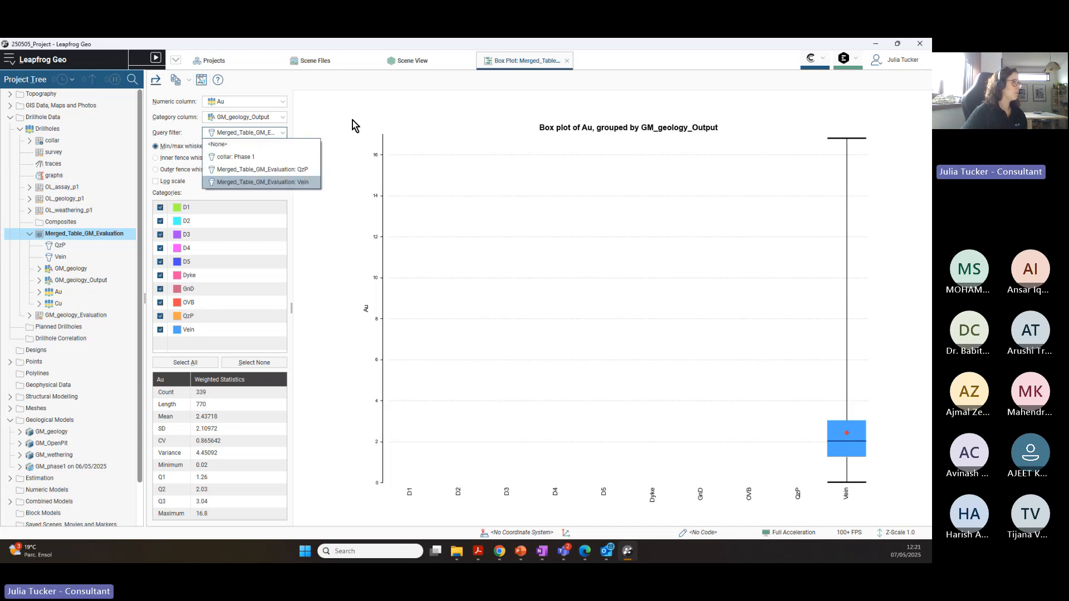
pyautogui.click(306, 169)
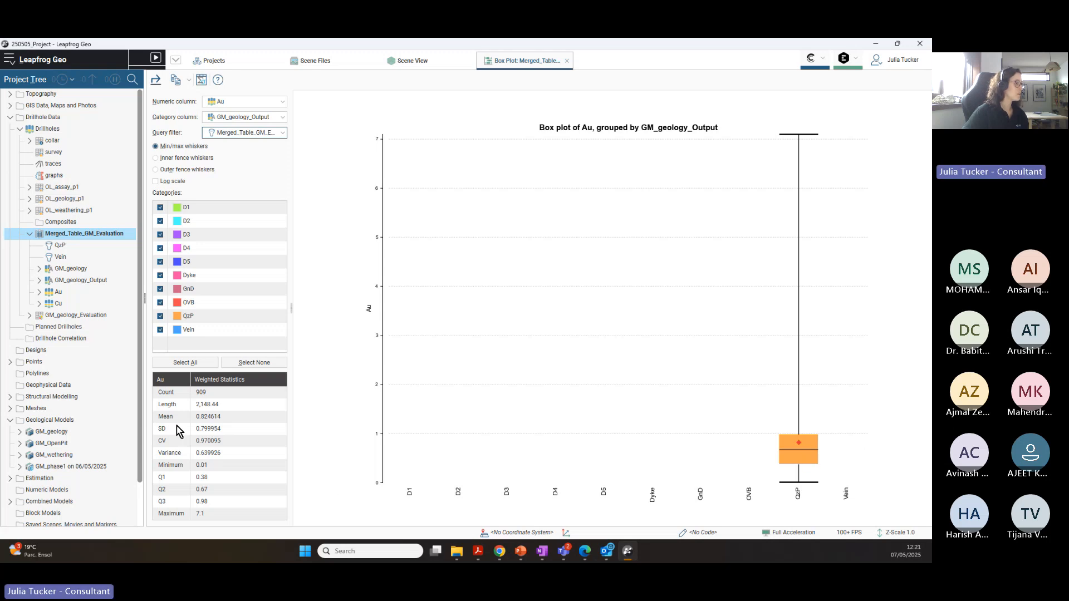
pyautogui.click(284, 134)
pyautogui.click(310, 183)
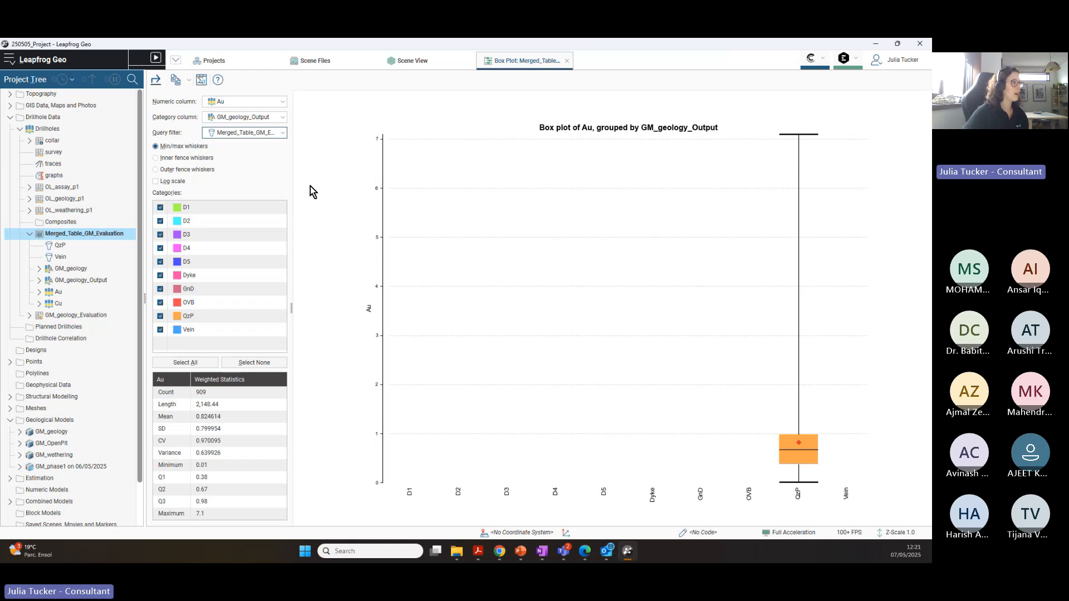
pyautogui.click(284, 134)
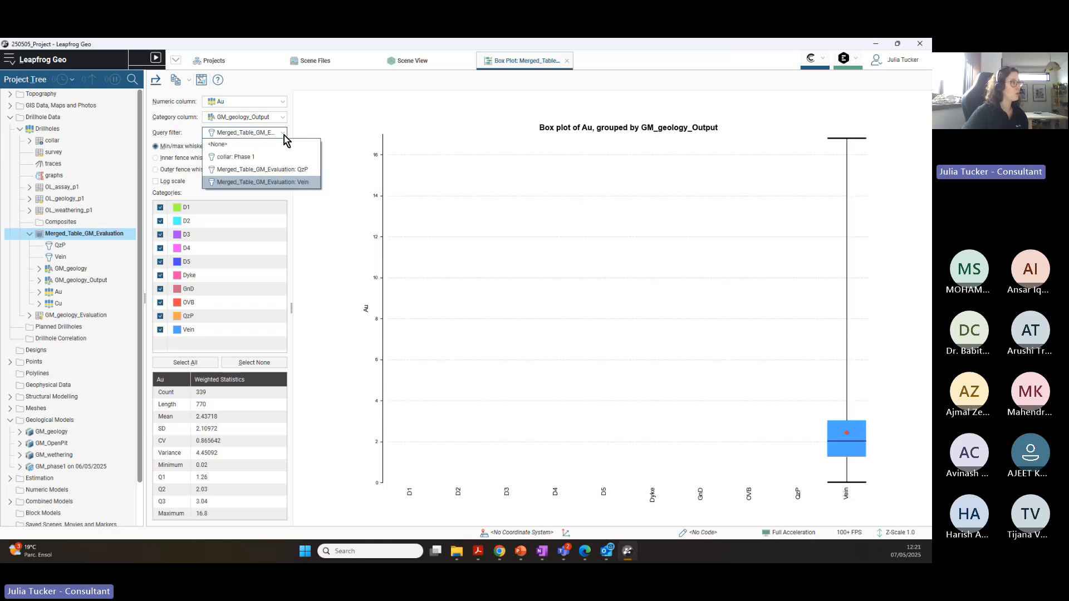
pyautogui.click(304, 169)
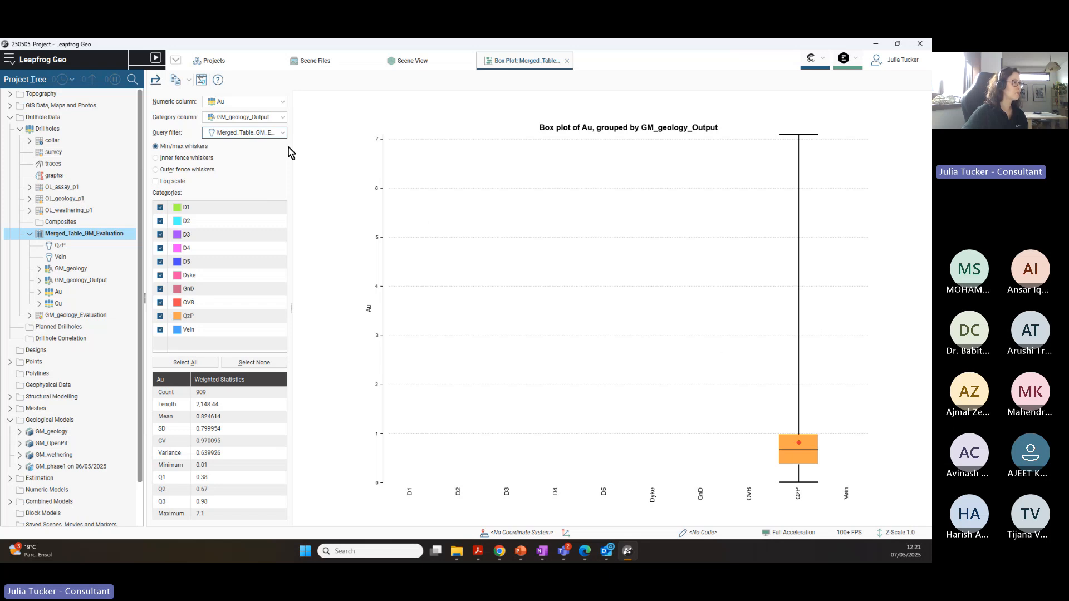
pyautogui.click(284, 133)
pyautogui.click(348, 121)
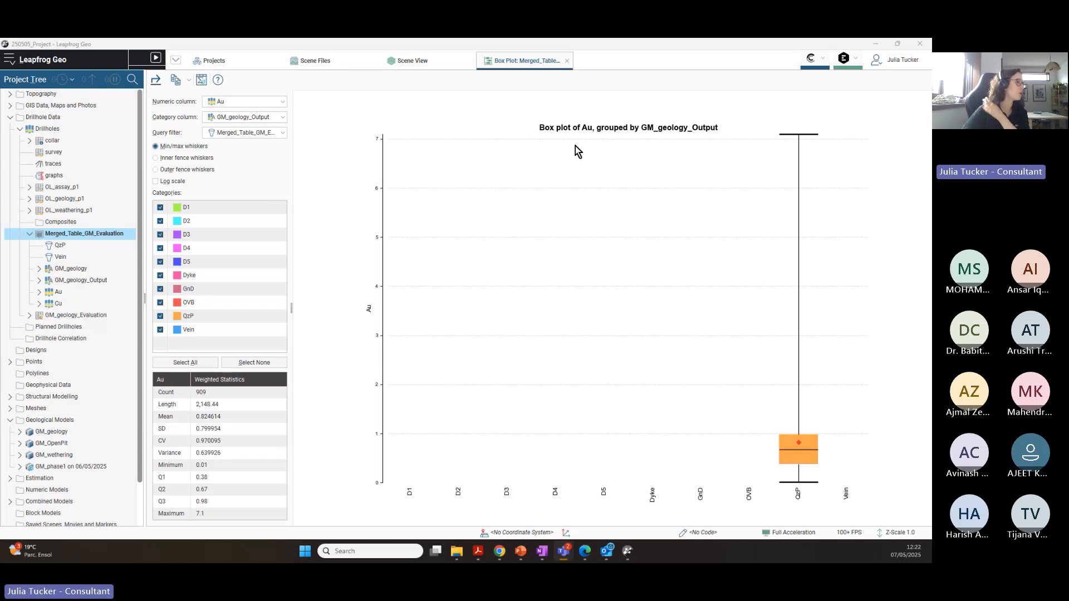
pyautogui.click(567, 61)
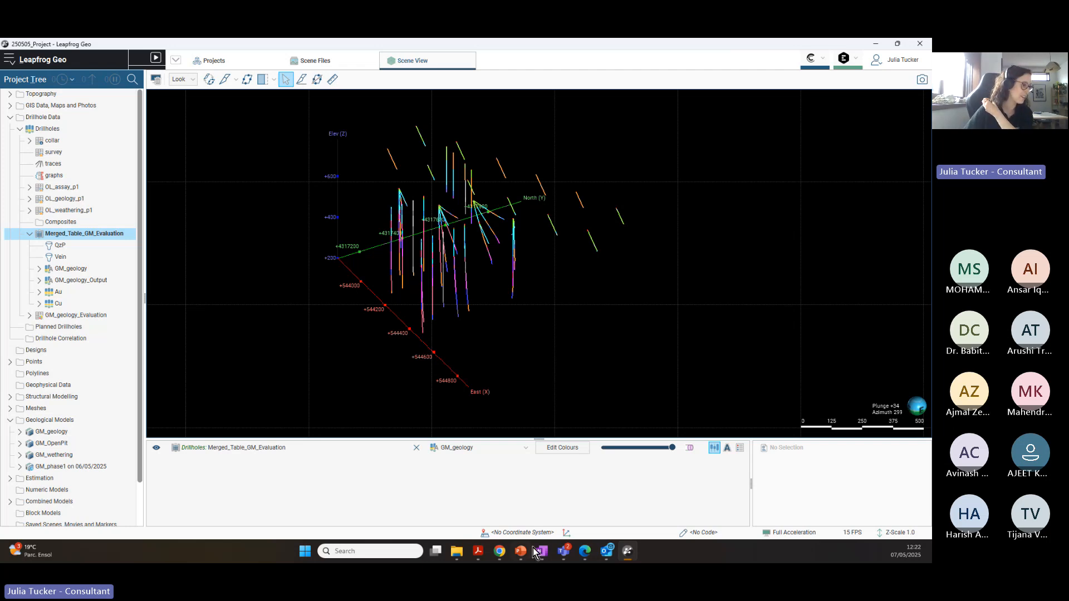
# Step: Switch to the 250505_Training_LFGeo presentation in PowerPoint and show the slide on composite residual length handling in a maximised window
pyautogui.moveTo(521, 557)
pyautogui.click(533, 502)
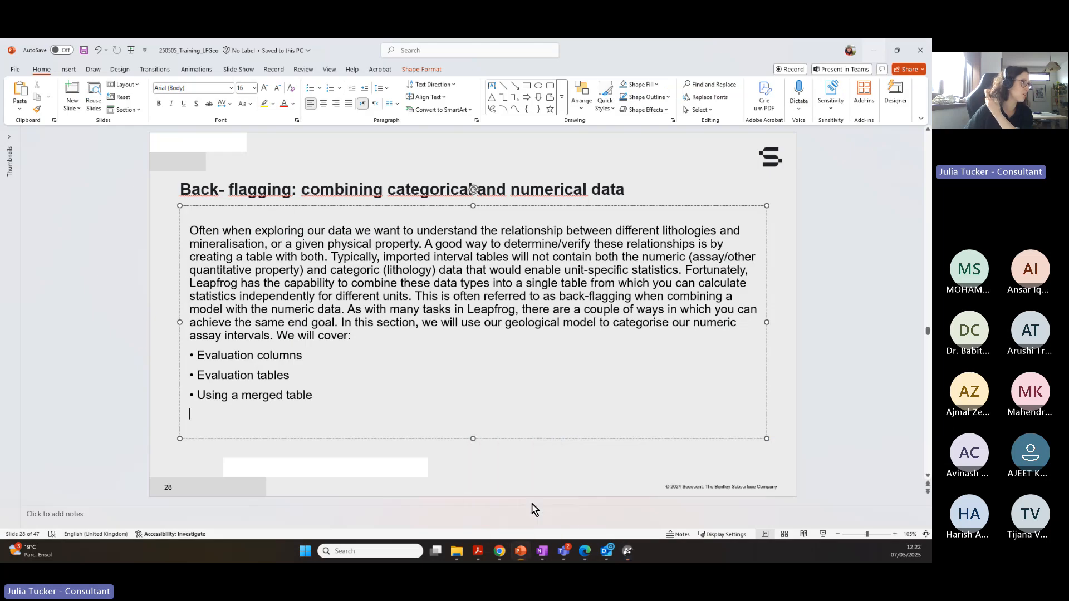
pyautogui.moveTo(640, 51); pyautogui.dragTo(931, 51)
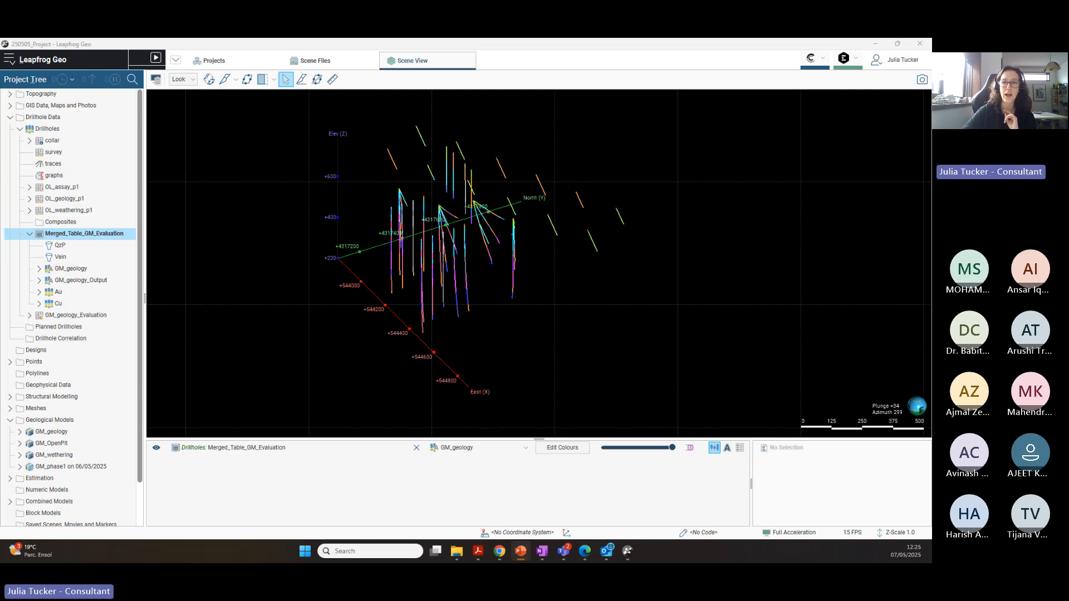
pyautogui.moveTo(932, 61); pyautogui.dragTo(572, 94)
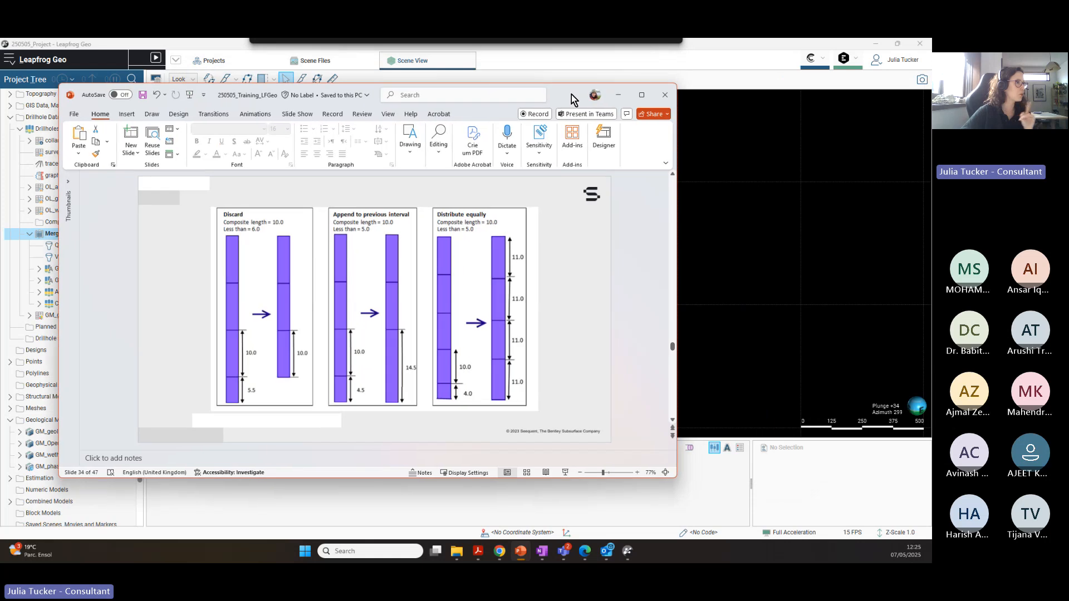
pyautogui.click(642, 95)
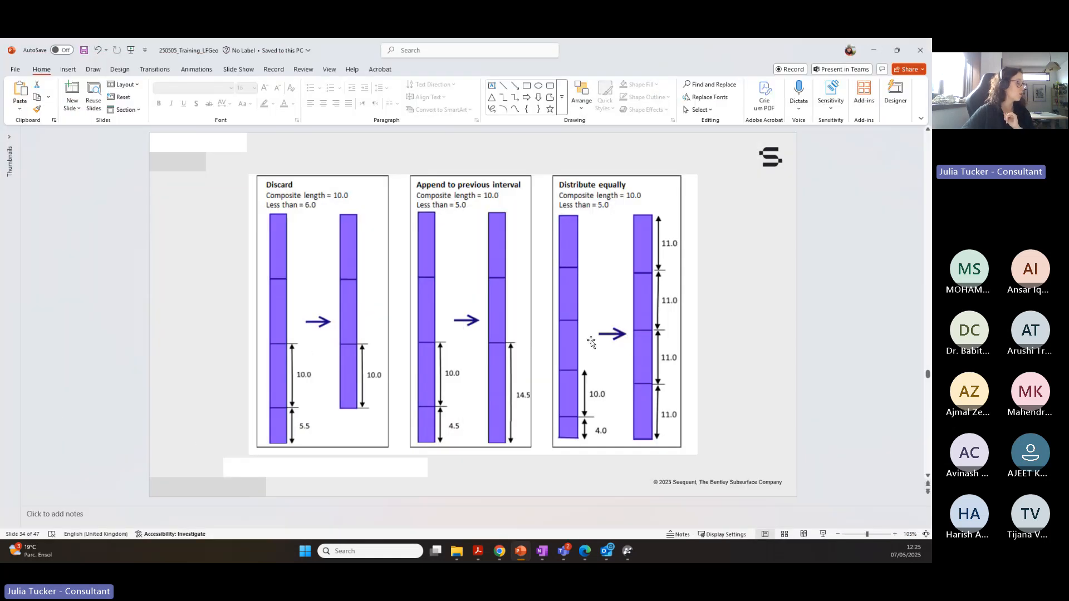
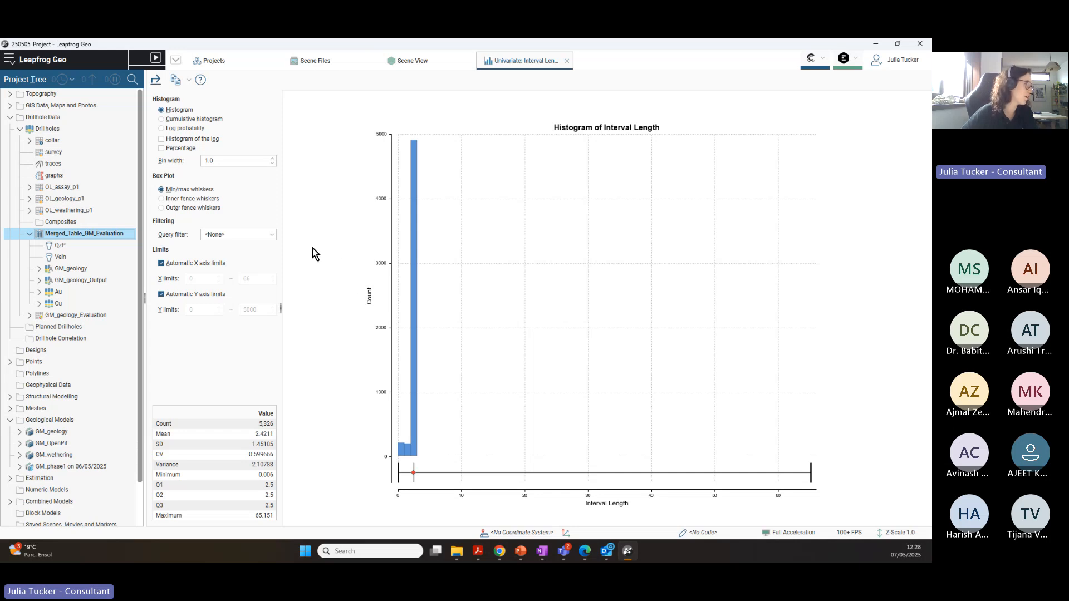
# Step: Compare the interval length histogram filtered by Vein and by QzP, clear the query filter and close the histogram
pyautogui.click(272, 235)
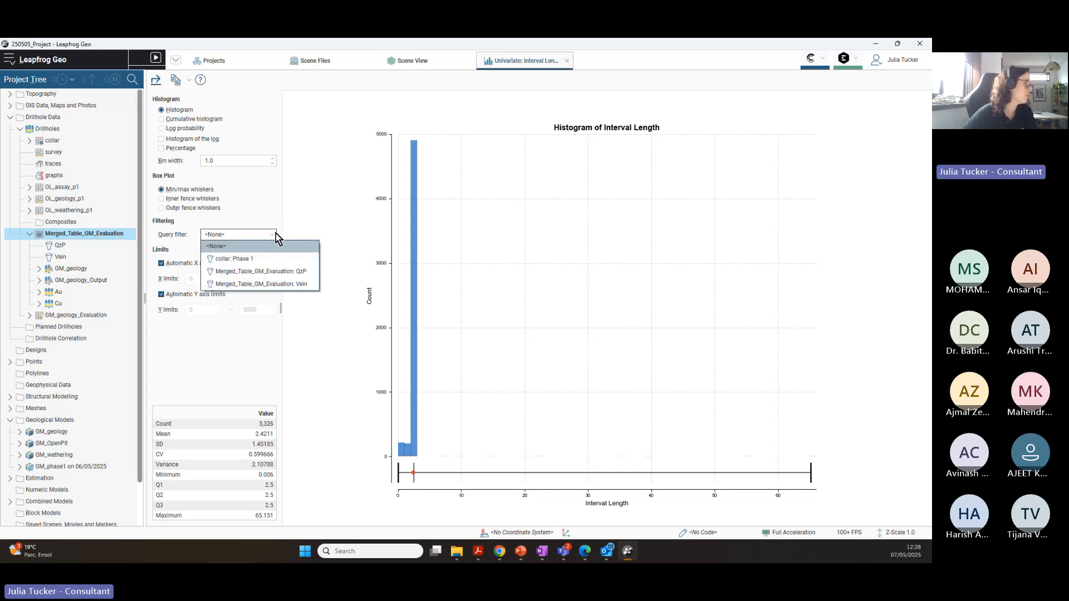
pyautogui.click(301, 284)
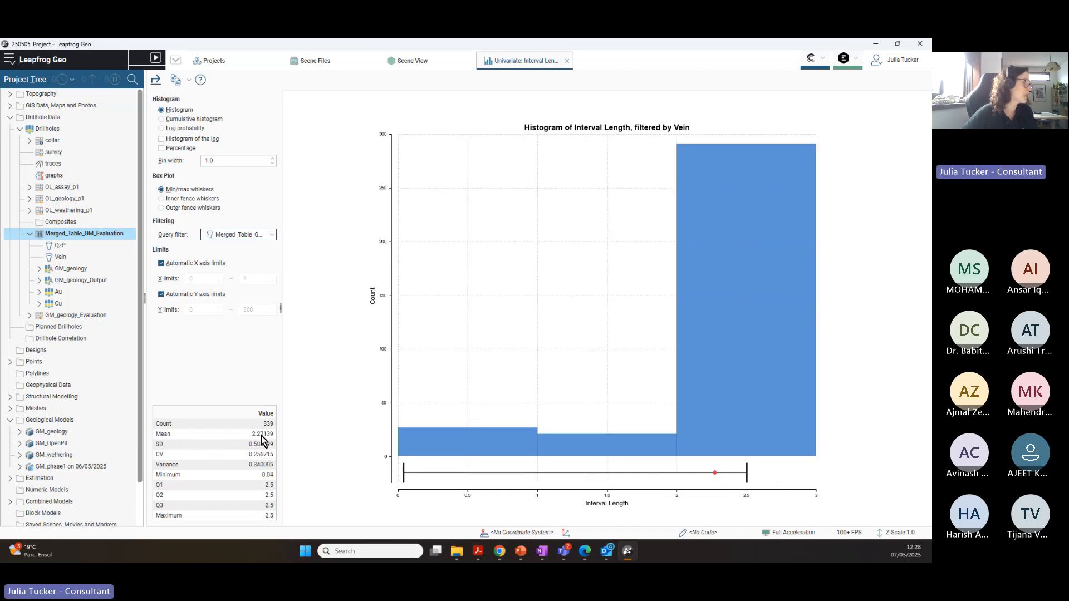
pyautogui.click(266, 234)
pyautogui.click(297, 279)
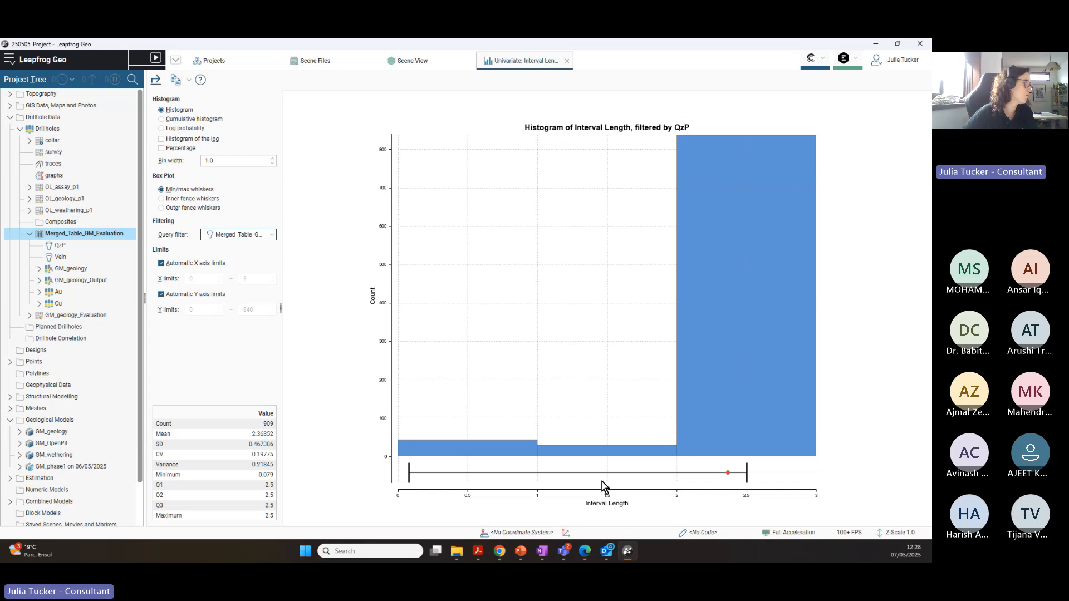
pyautogui.click(269, 235)
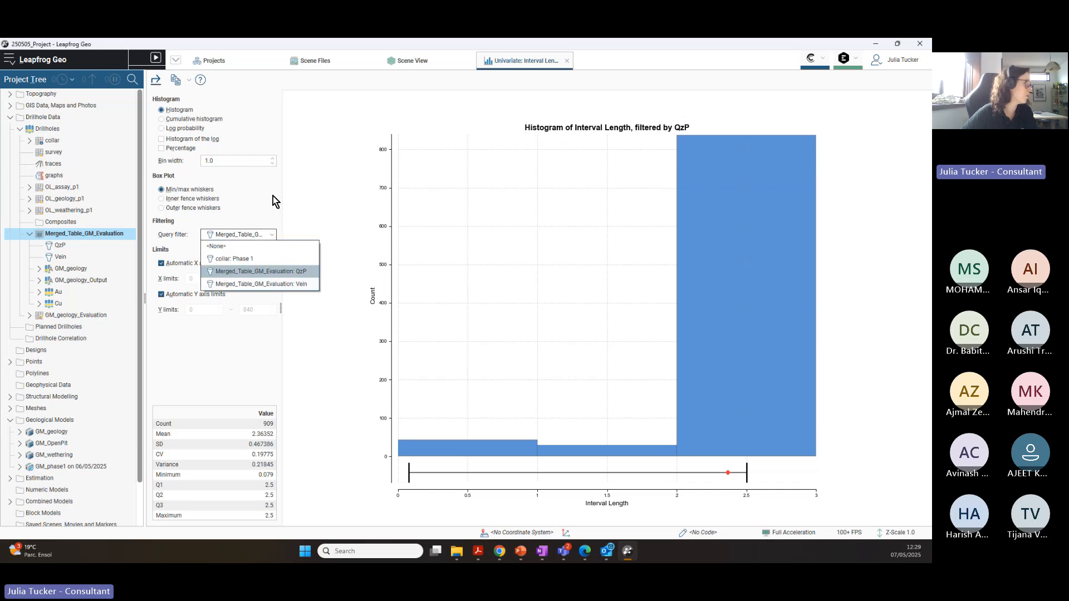
pyautogui.click(212, 246)
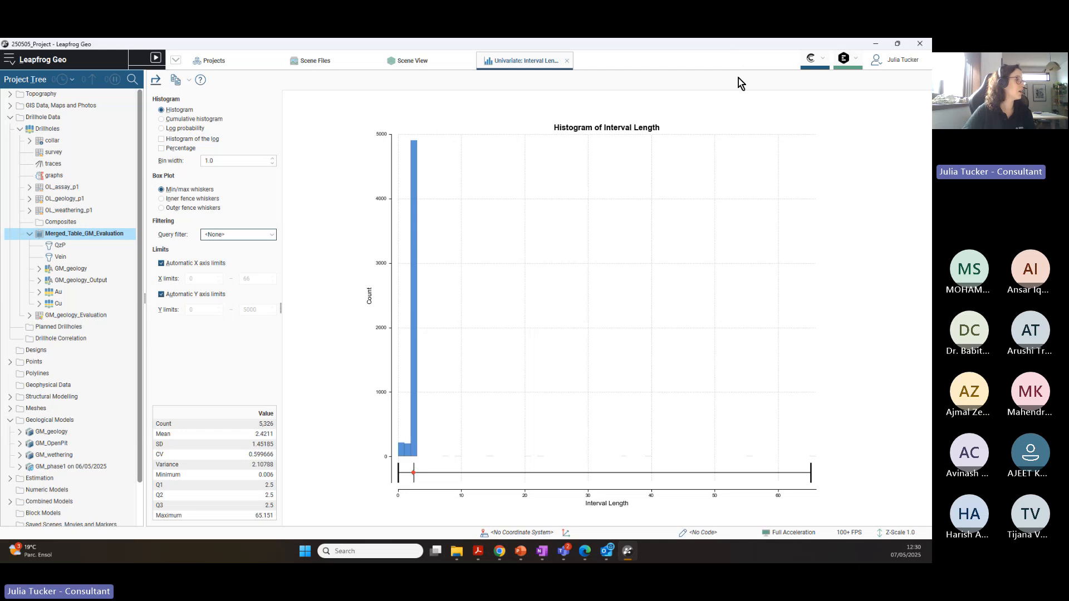
pyautogui.moveTo(729, 47); pyautogui.dragTo(746, 77)
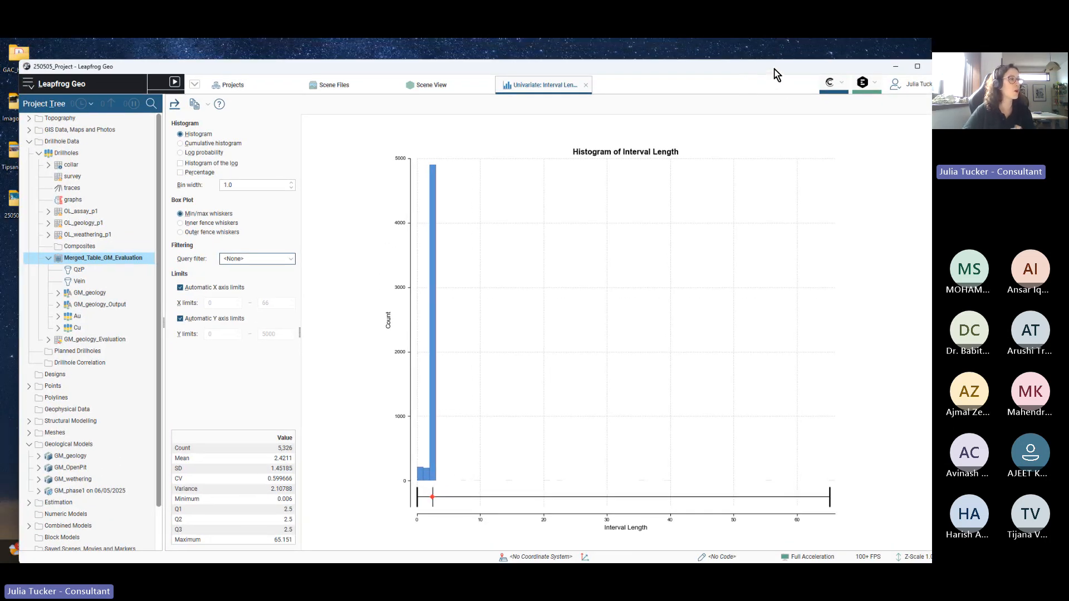
pyautogui.click(586, 84)
pyautogui.doubleClick(656, 65)
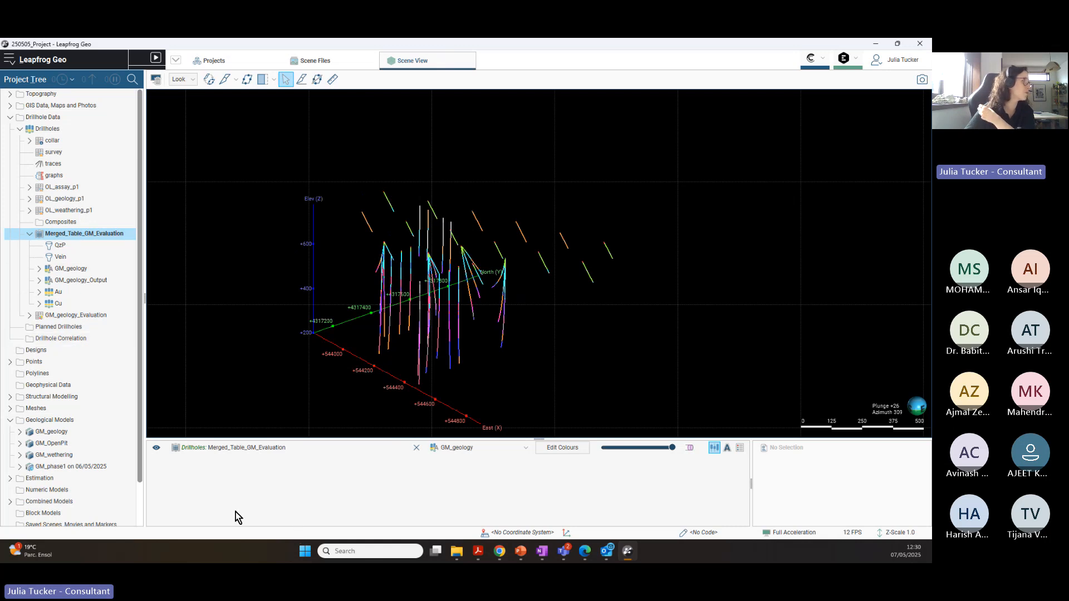
# Step: Collapse the whole project tree and expand only Drillhole Data and its Drillholes tables
pyautogui.click(22, 80)
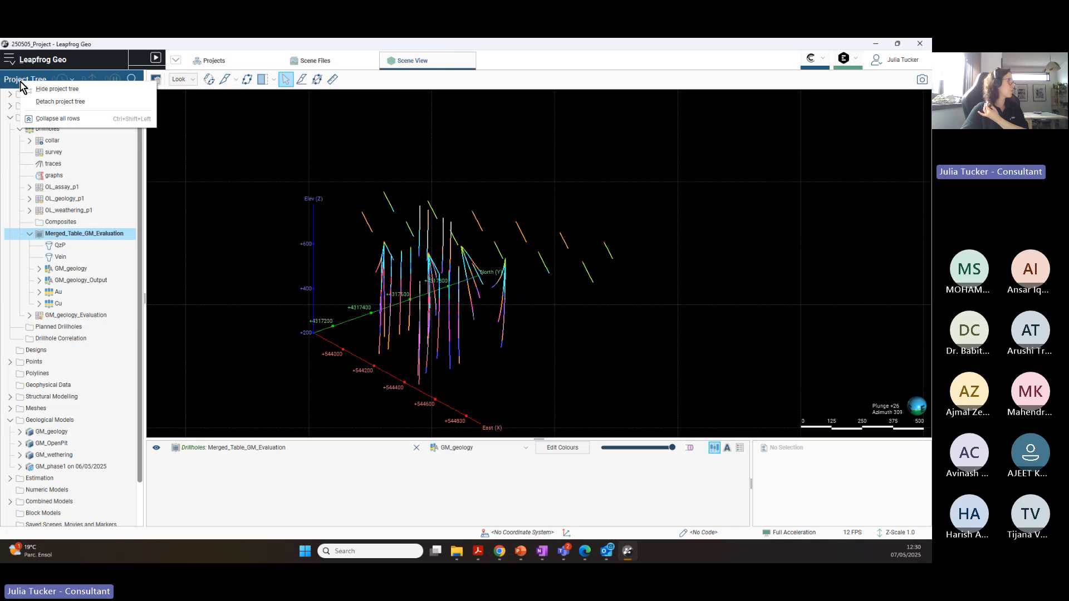
pyautogui.click(77, 120)
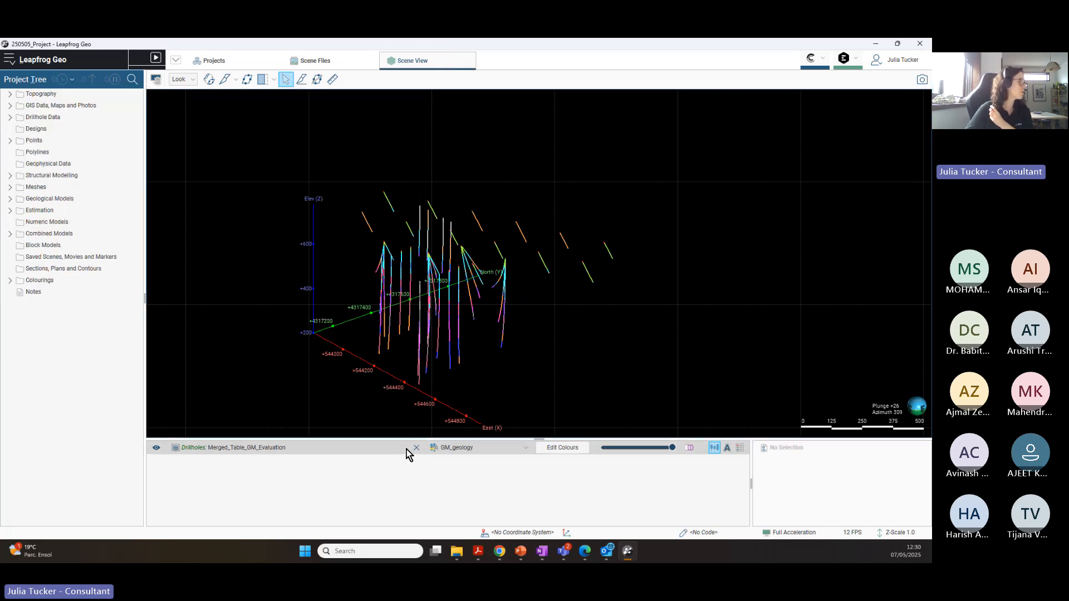
pyautogui.click(10, 117)
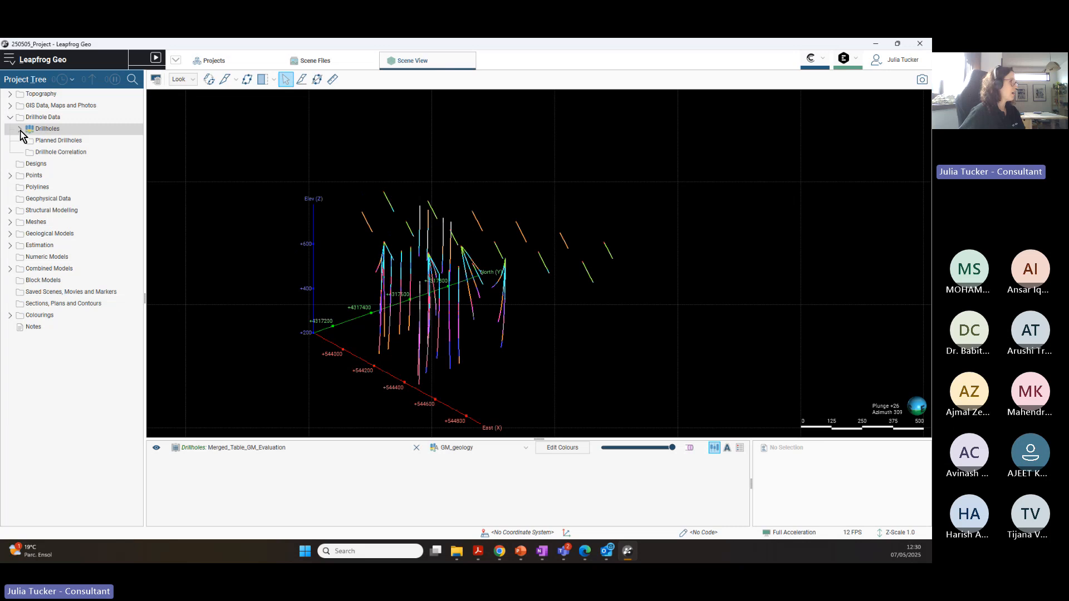
pyautogui.click(20, 130)
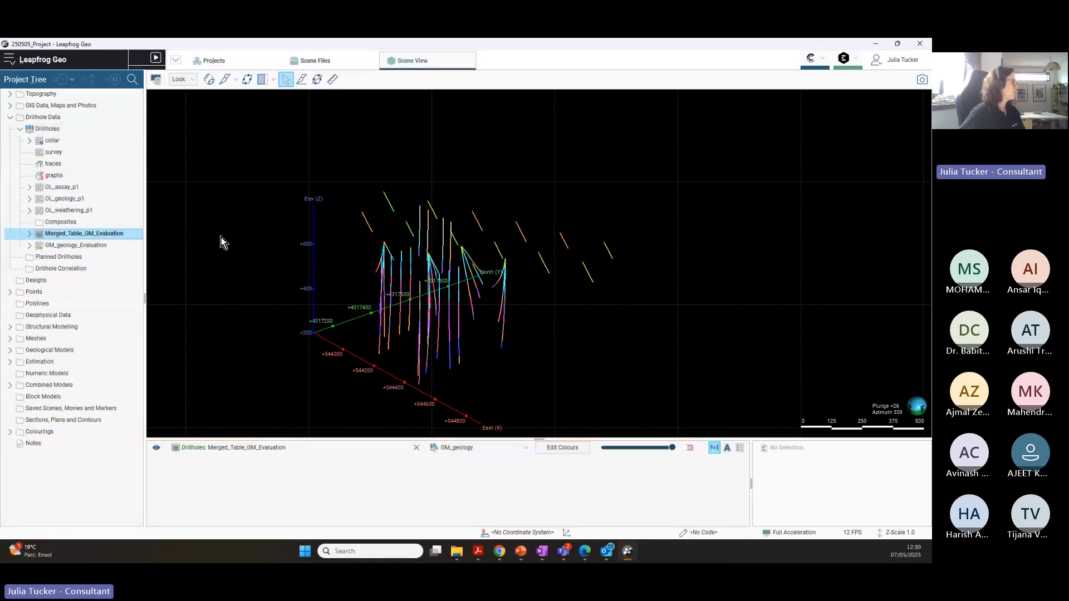
# Step: Start a new economic composite in the Composites folder of the drillholes
pyautogui.rightClick(61, 222)
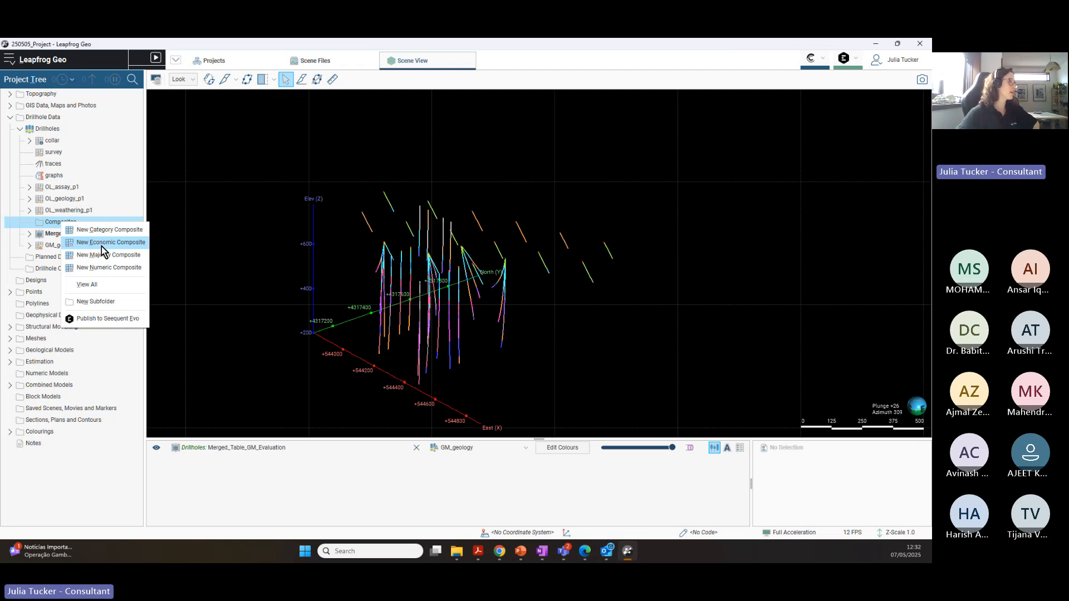
pyautogui.click(108, 243)
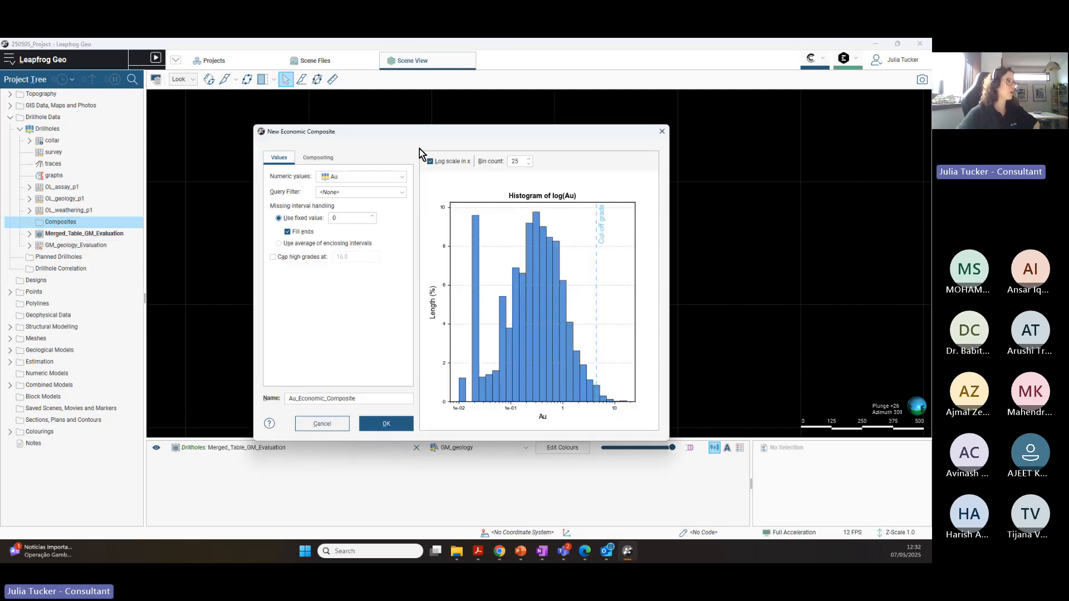
pyautogui.moveTo(437, 137); pyautogui.dragTo(477, 125)
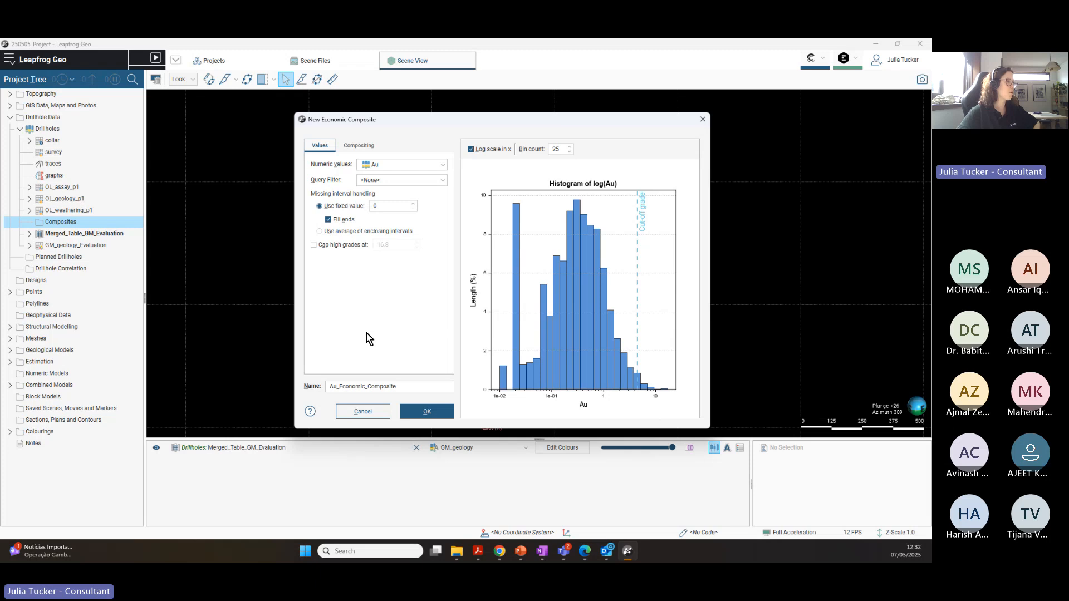
pyautogui.moveTo(503, 121); pyautogui.dragTo(437, 143)
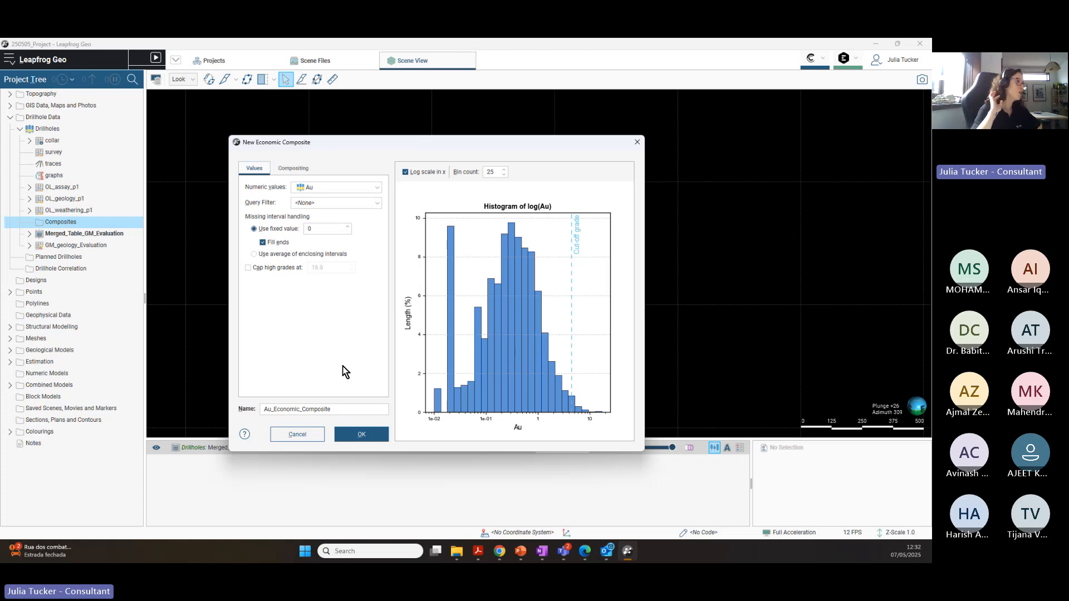
# Step: Check the economic composite's query filter choices, leaving it at None, and display its compositing settings
pyautogui.click(359, 204)
pyautogui.click(375, 335)
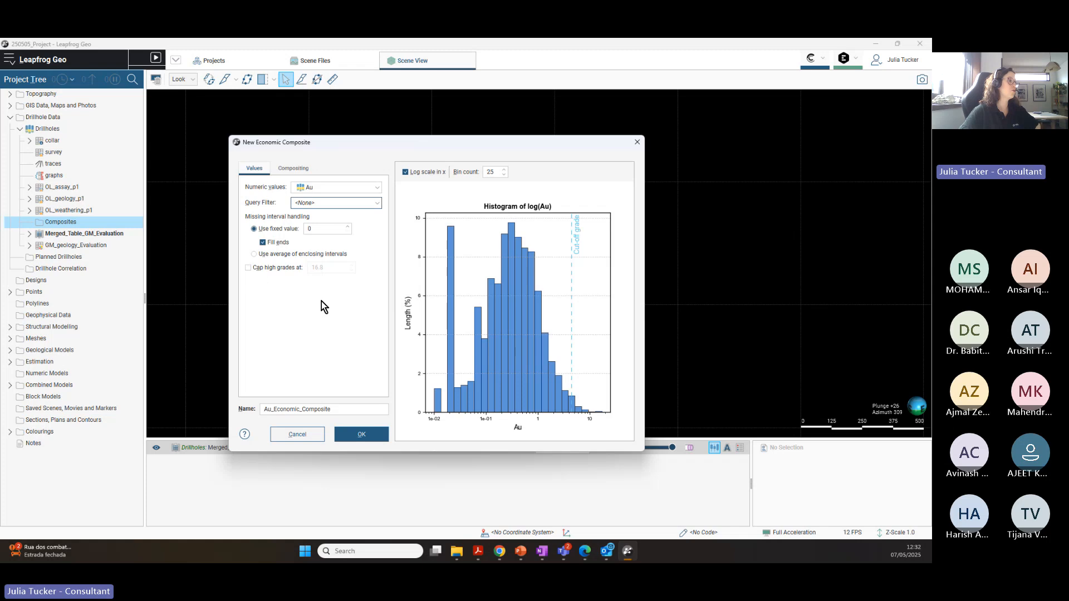
pyautogui.click(304, 169)
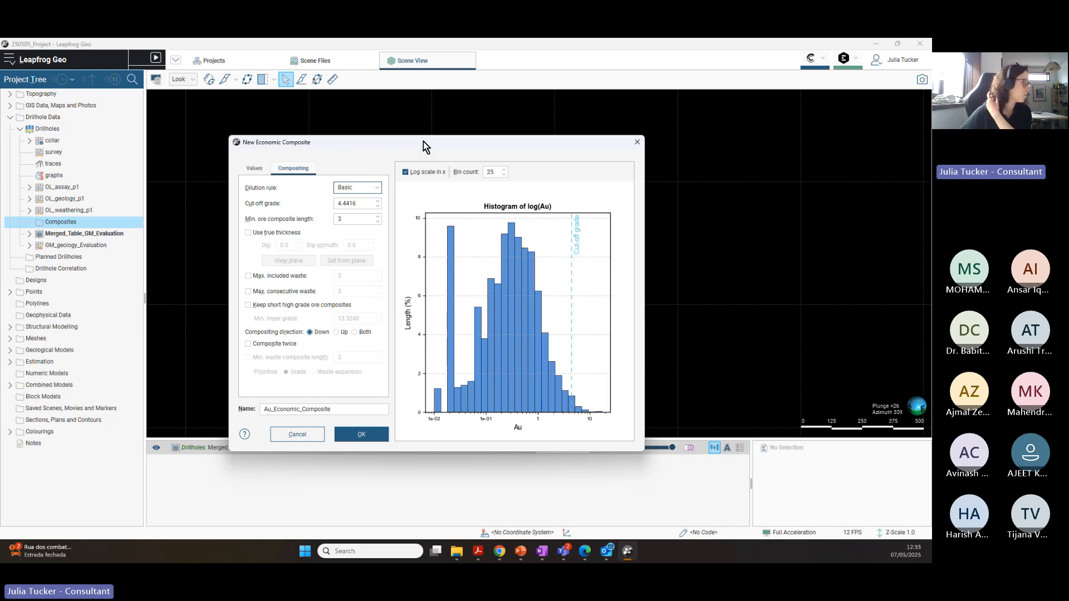
pyautogui.moveTo(423, 142); pyautogui.dragTo(408, 131)
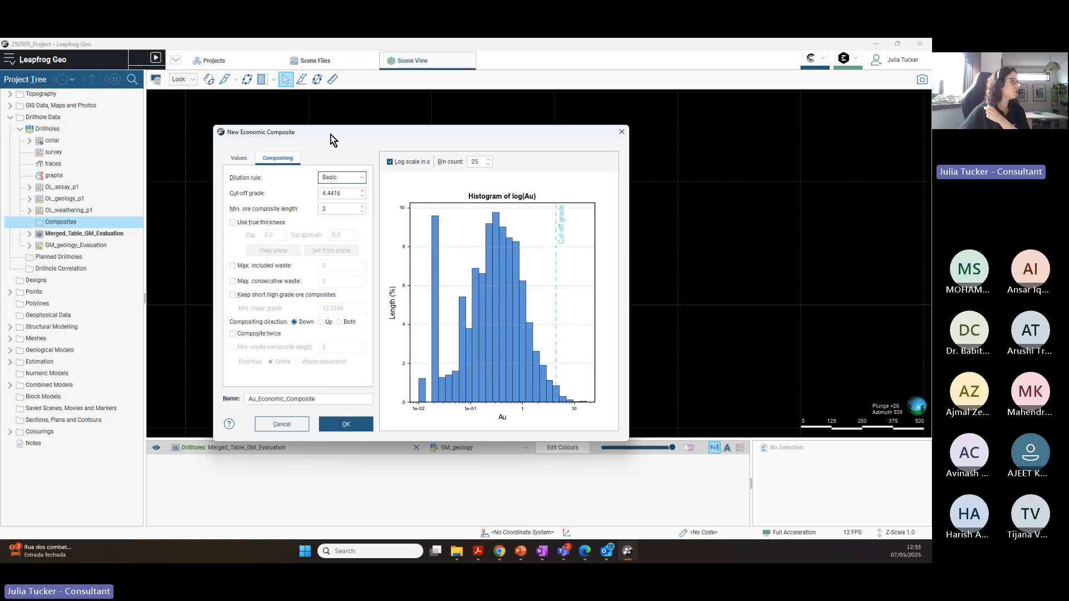
# Step: Check the dilution rule choices for the economic composite, leaving the rule at Basic
pyautogui.moveTo(330, 137); pyautogui.dragTo(317, 135)
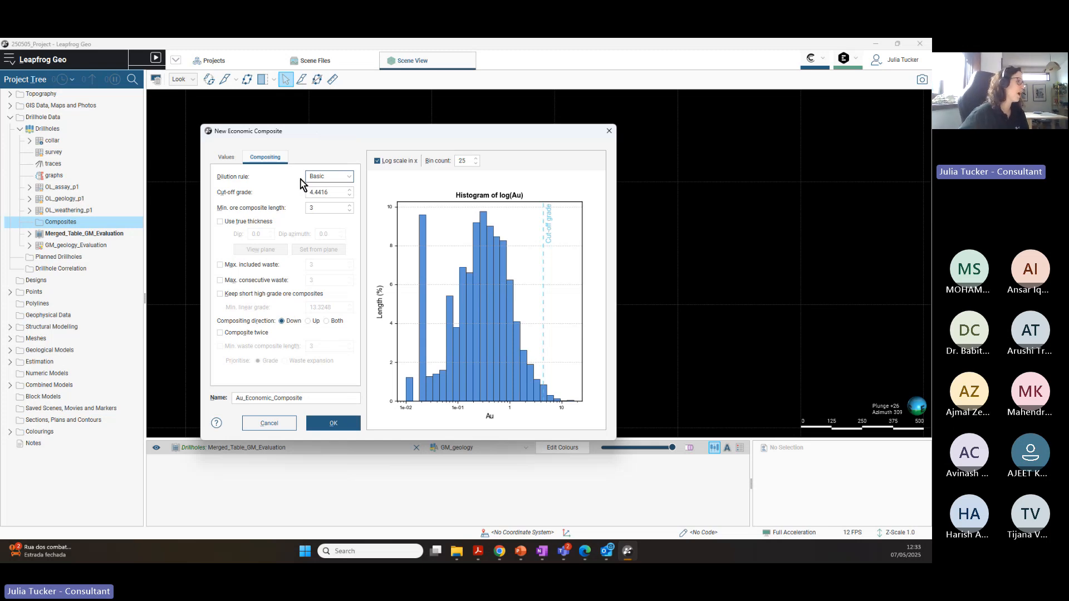
pyautogui.click(342, 179)
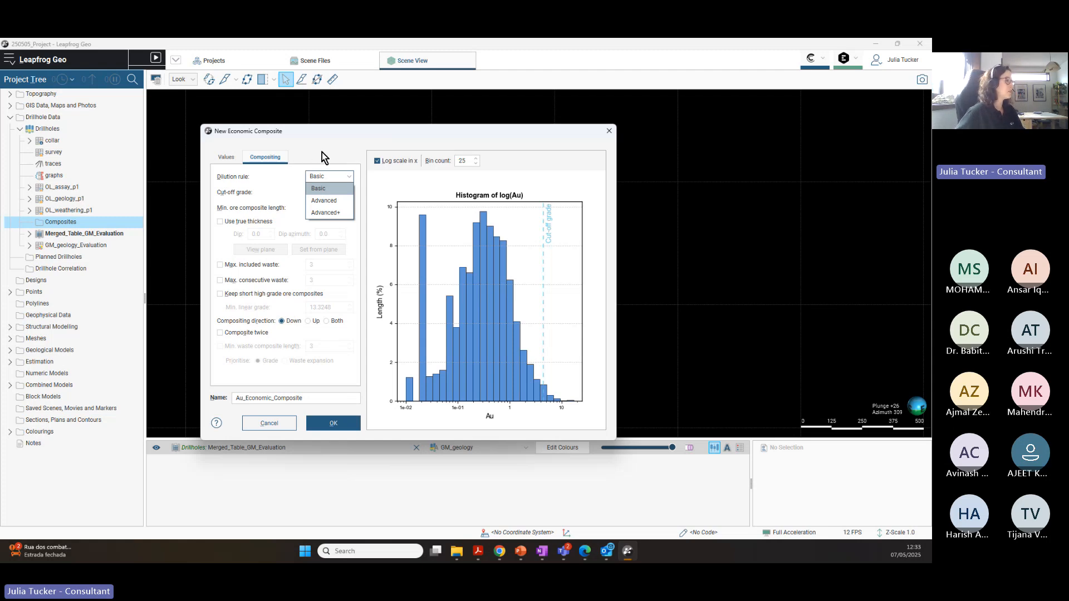
pyautogui.click(332, 147)
pyautogui.click(346, 177)
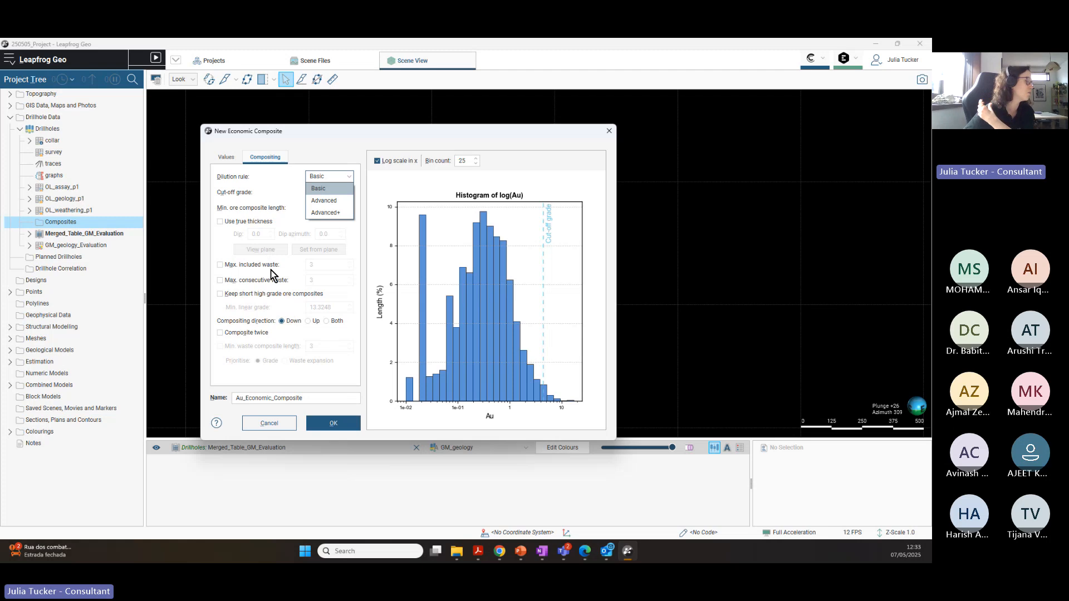
pyautogui.click(293, 168)
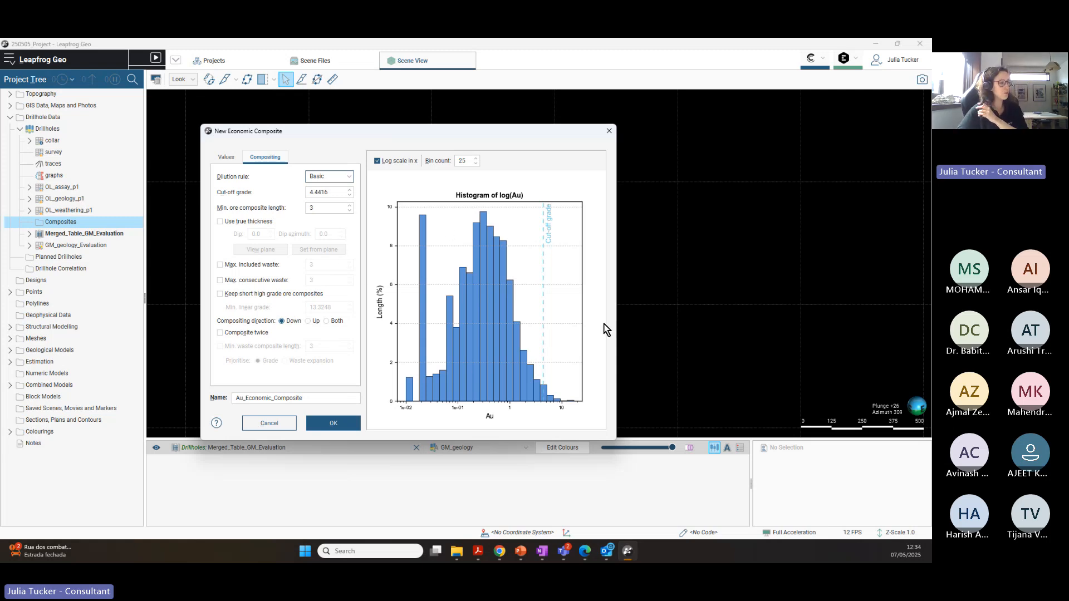
# Step: View the residual handling slide in PowerPoint, return to Leapfrog Geo and close the new economic composite without creating it
pyautogui.click(522, 554)
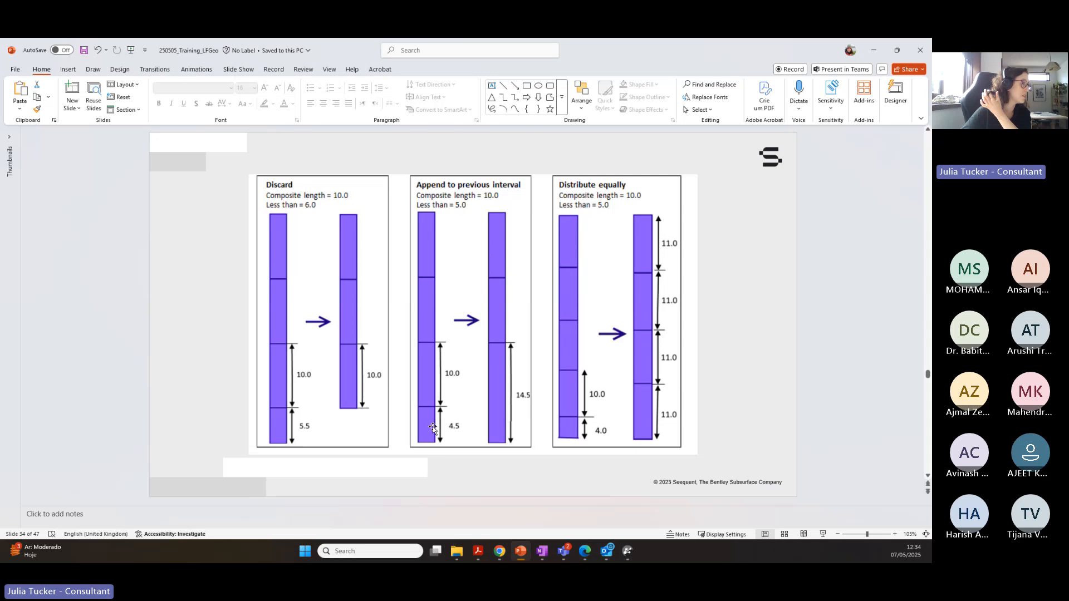
pyautogui.click(873, 50)
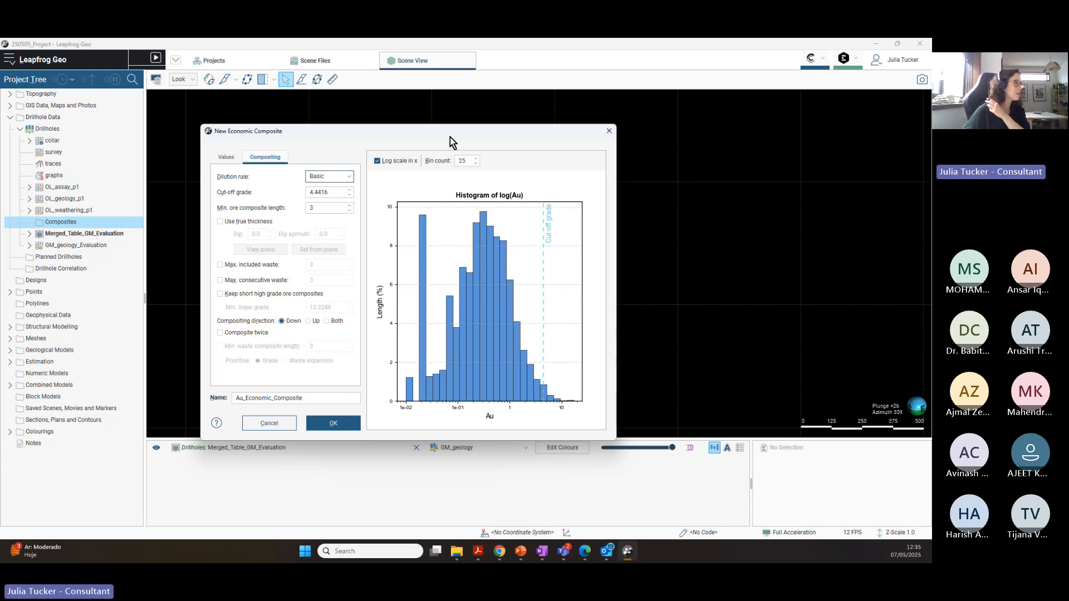
pyautogui.moveTo(450, 137); pyautogui.dragTo(460, 139)
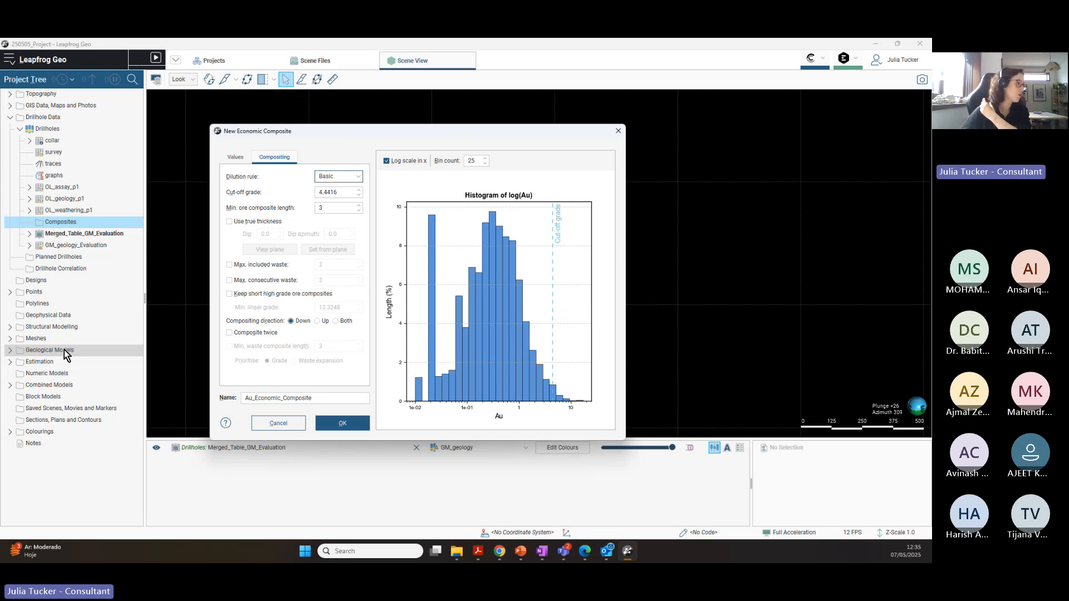
pyautogui.click(618, 132)
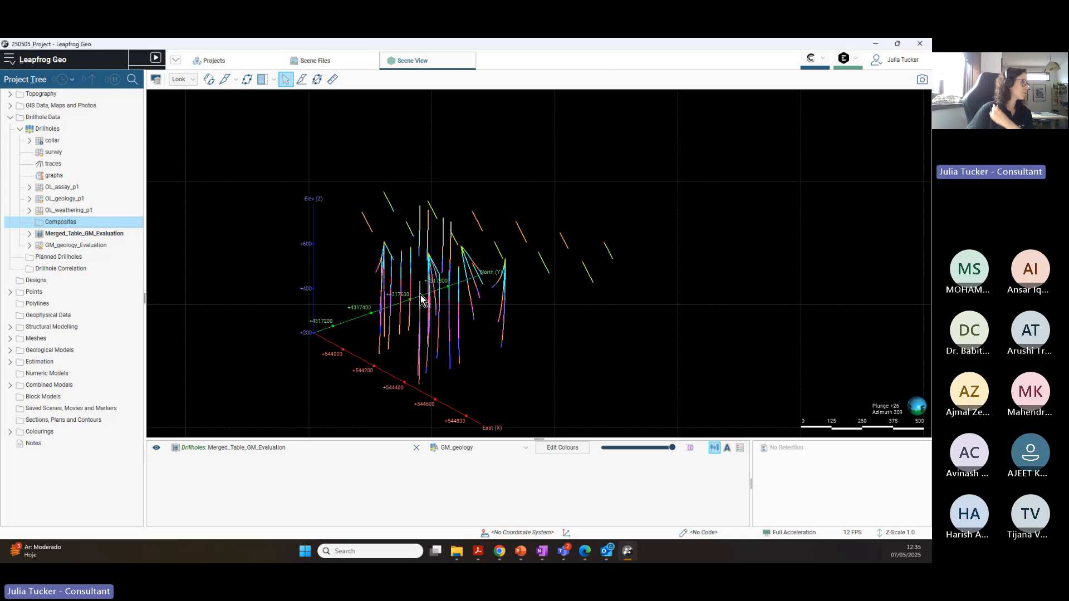
# Step: Start a new numeric composite by Subset of Codes in the Composites folder and enlarge its window to show all lithologies
pyautogui.moveTo(405, 319); pyautogui.dragTo(488, 257)
pyautogui.moveTo(488, 252); pyautogui.dragTo(447, 273, button='middle')
pyautogui.rightClick(63, 224)
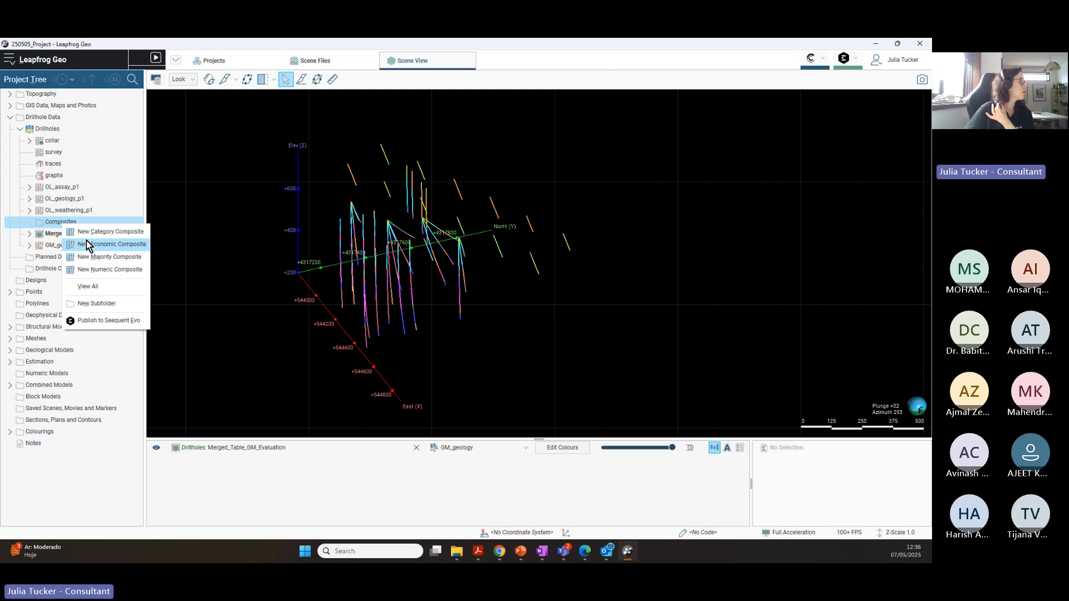
pyautogui.click(93, 270)
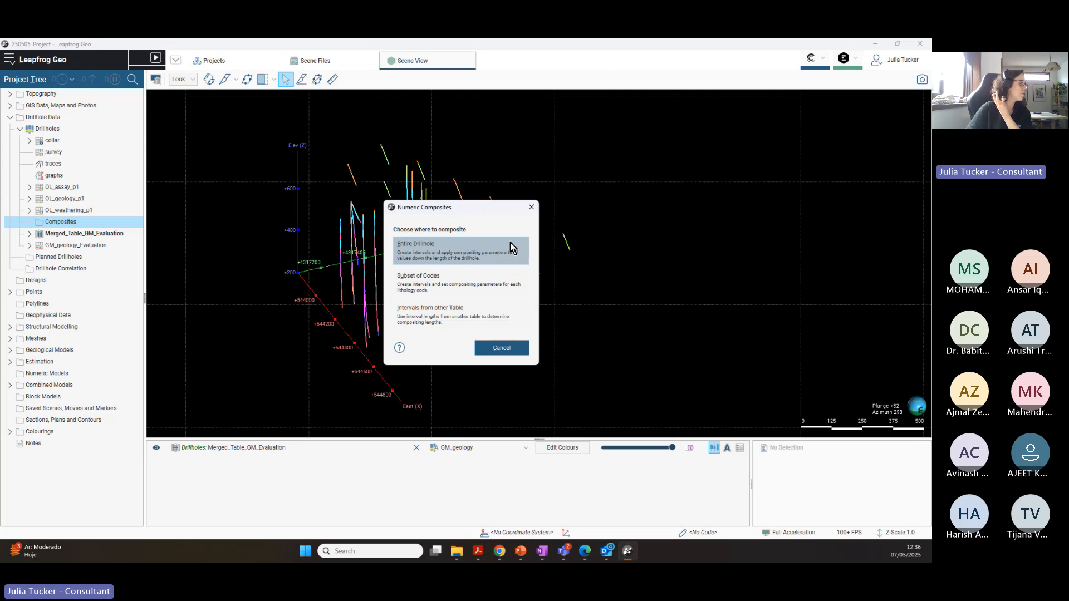
pyautogui.moveTo(477, 211); pyautogui.dragTo(344, 138)
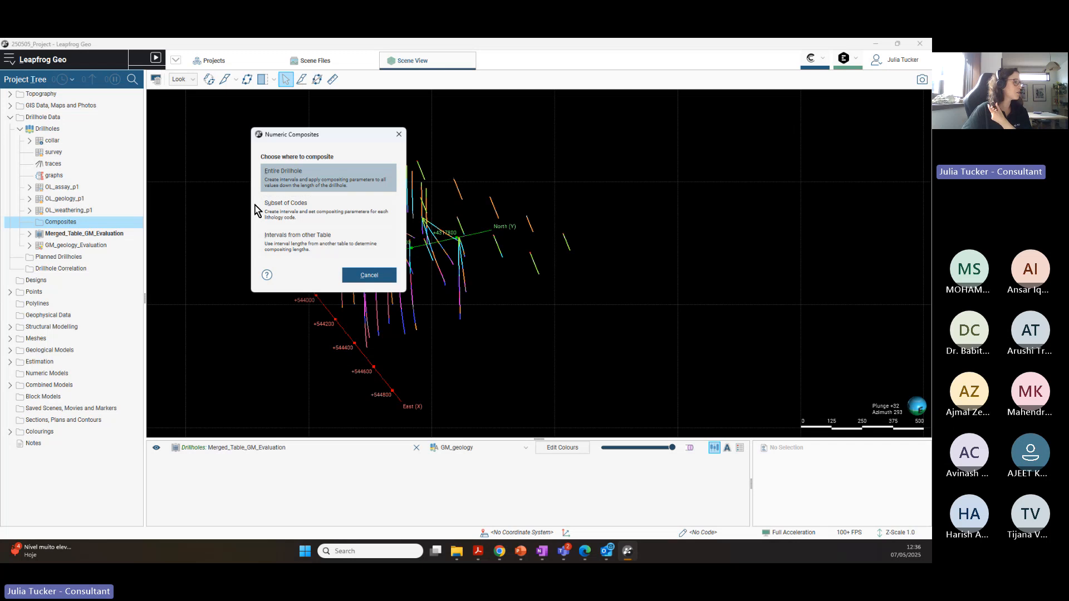
pyautogui.click(332, 213)
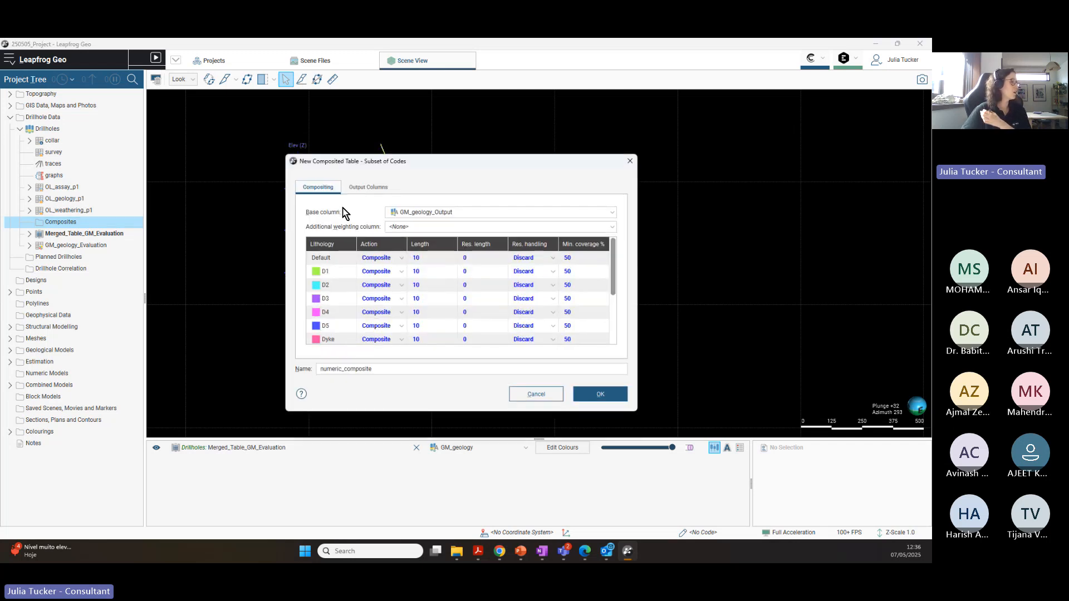
pyautogui.moveTo(487, 164); pyautogui.dragTo(375, 120)
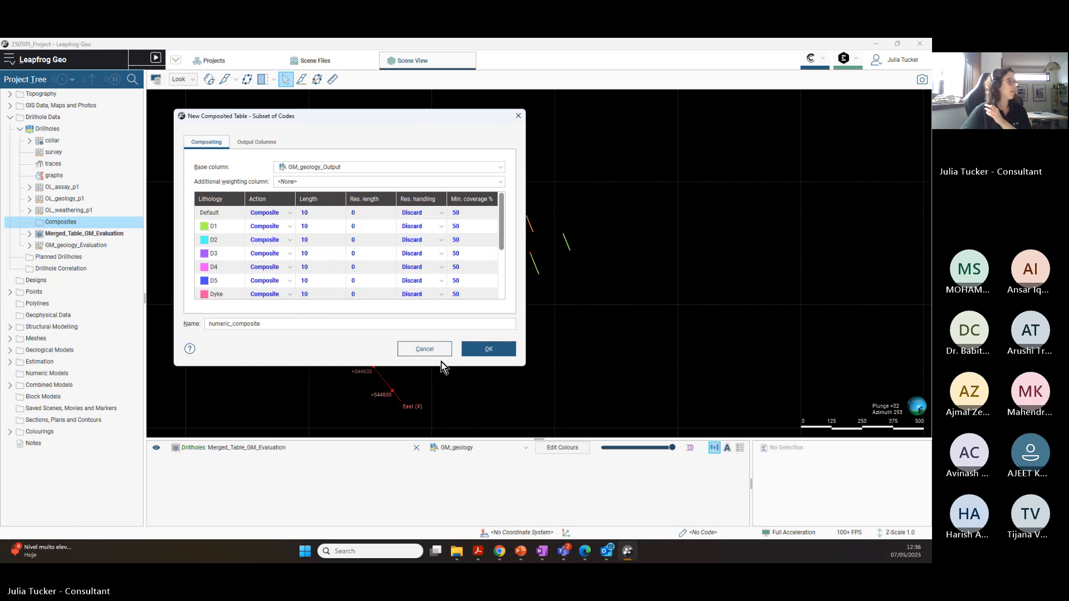
pyautogui.moveTo(522, 366); pyautogui.dragTo(725, 434)
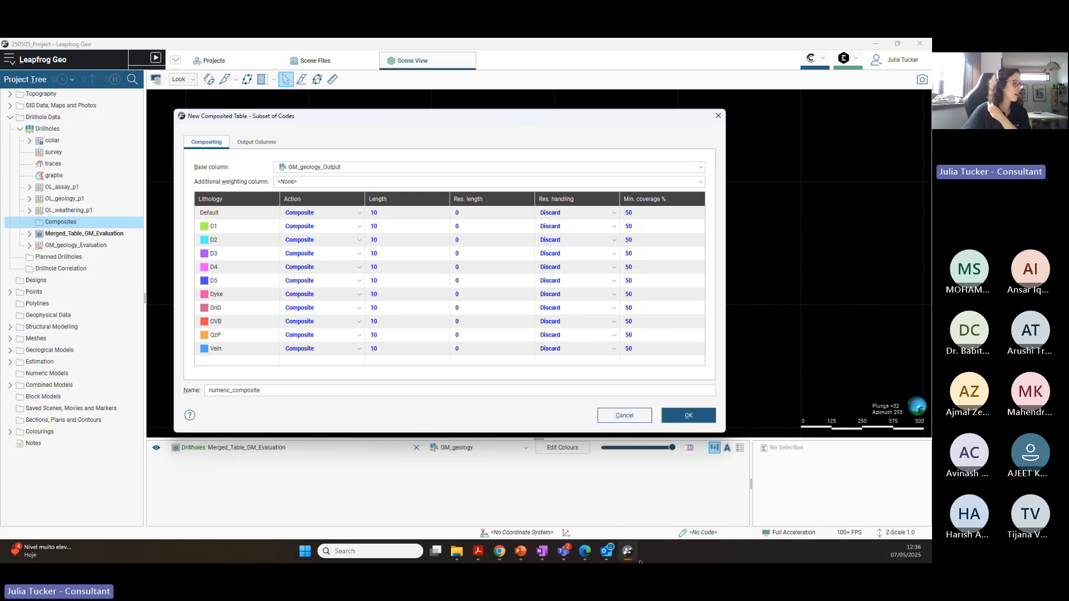
# Step: Glance at the residual handling slide in PowerPoint and check the D1 action choices in Leapfrog Geo, leaving Composite selected
pyautogui.click(530, 487)
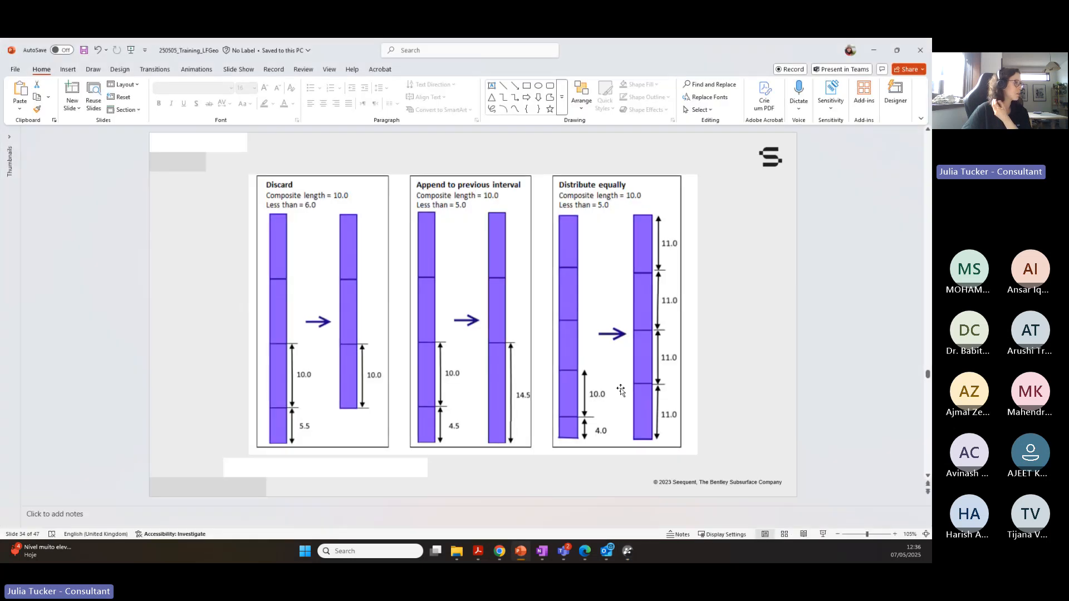
pyautogui.click(873, 50)
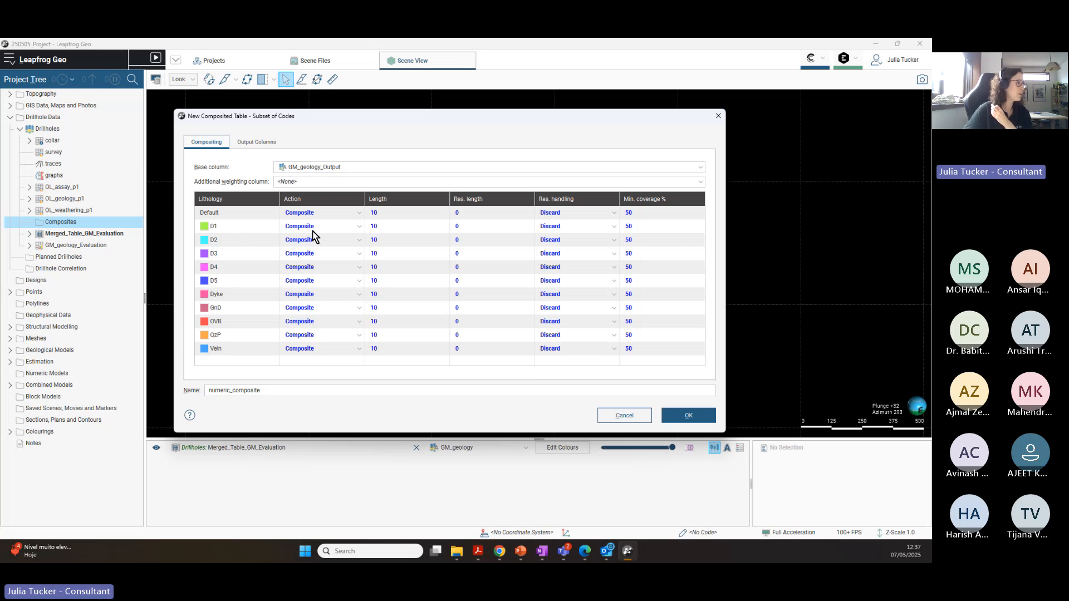
pyautogui.click(359, 227)
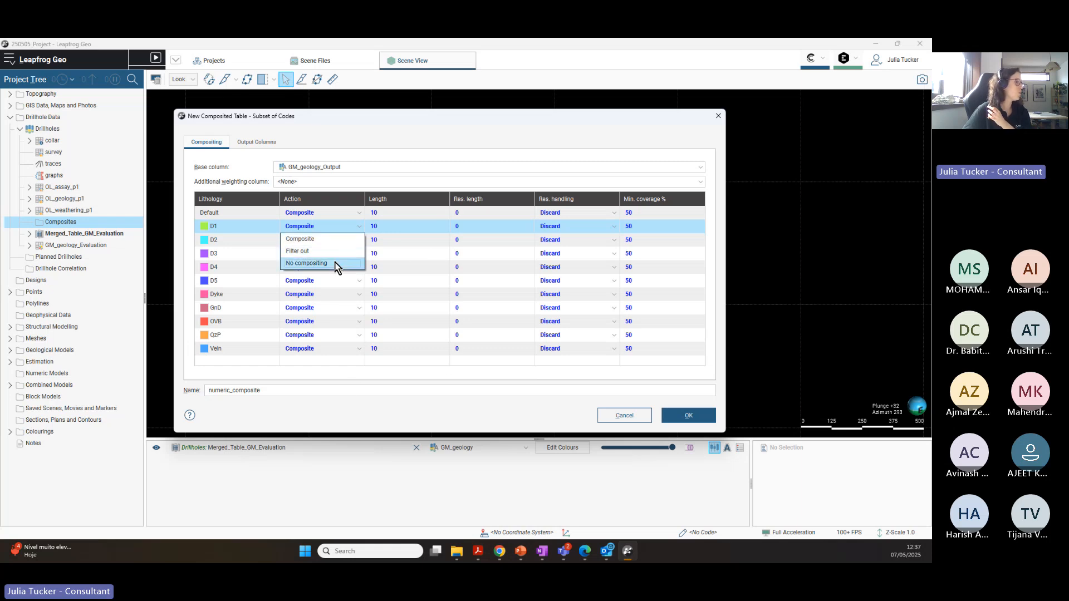
pyautogui.click(326, 240)
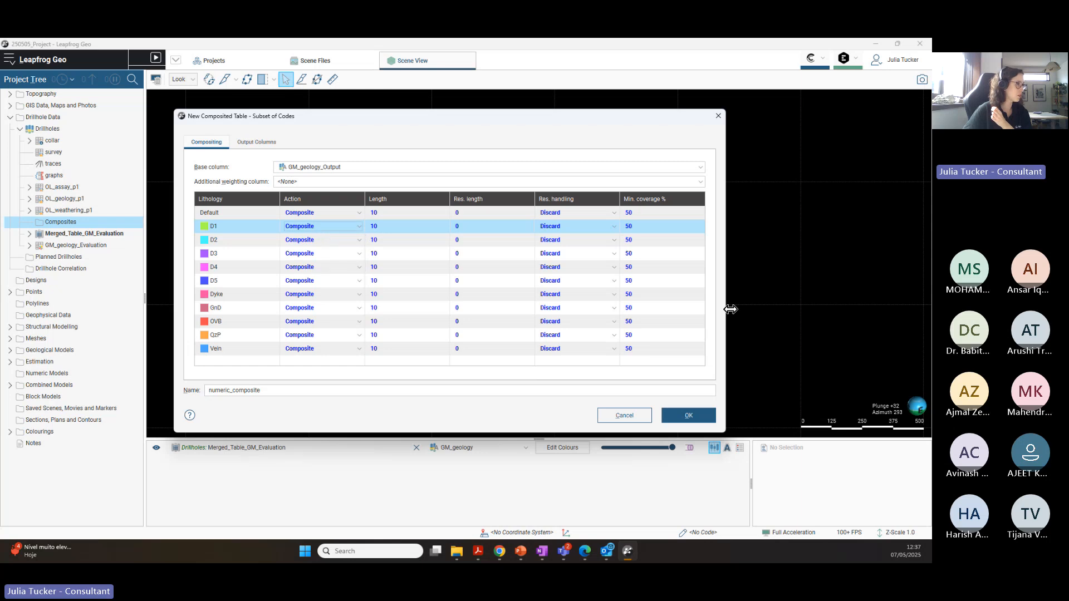
# Step: Set the composite length to 4 in the Default row so it applies to all lithologies
pyautogui.click(402, 227)
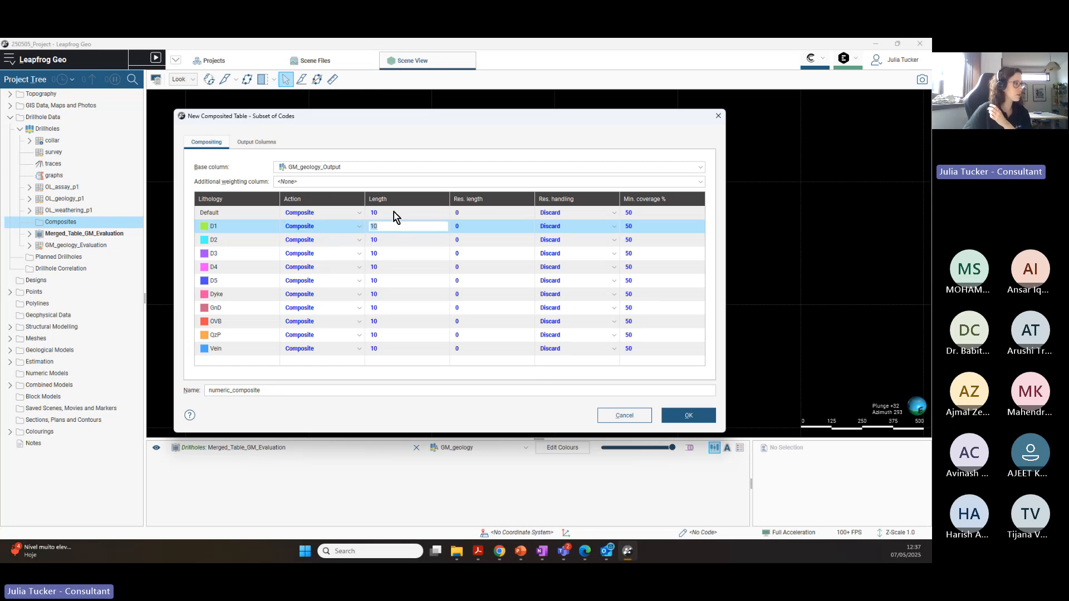
pyautogui.click(393, 213)
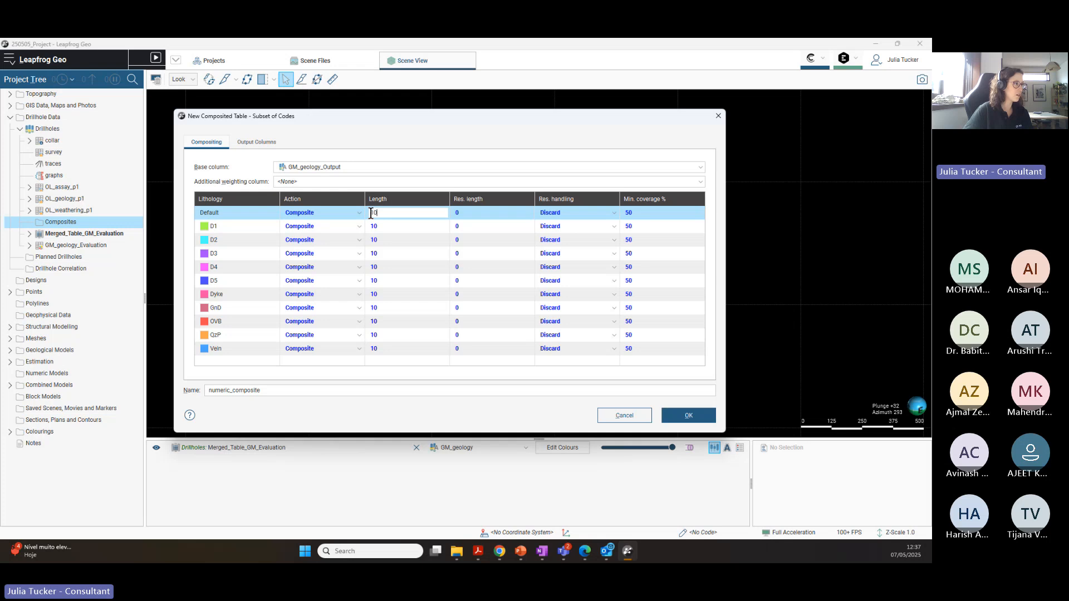
pyautogui.moveTo(371, 213); pyautogui.dragTo(388, 213)
pyautogui.press('BackSpace')
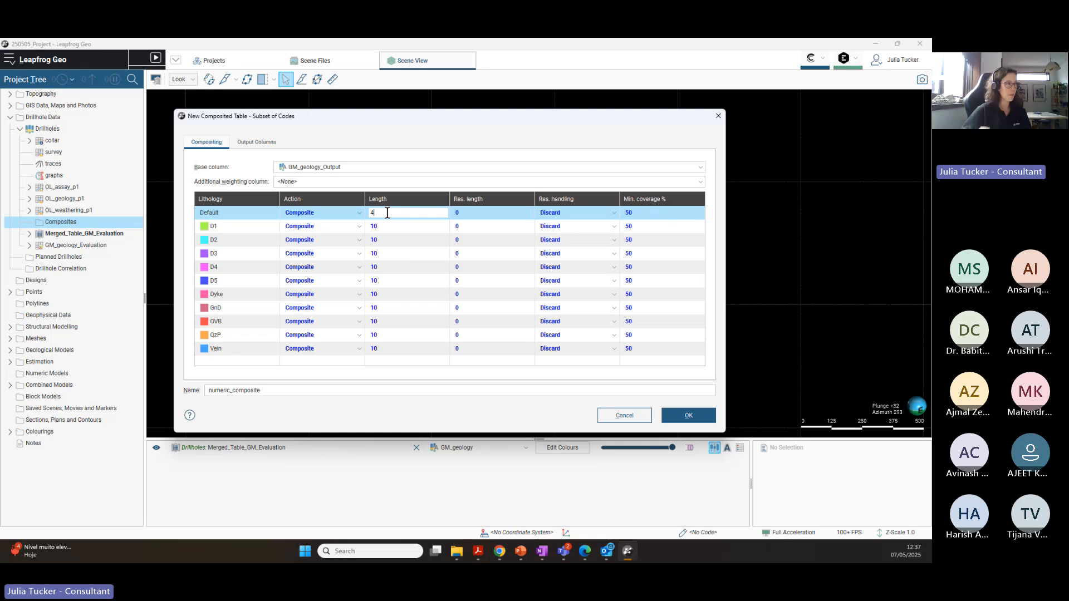
pyautogui.click(480, 213)
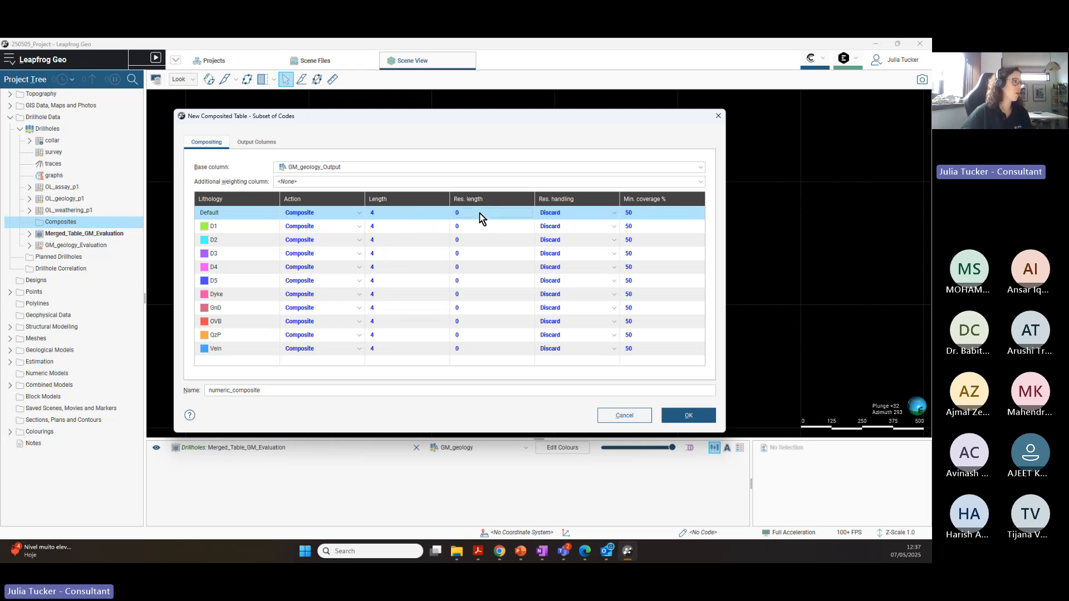
# Step: Set the residual length to 2 in the Default row so it applies to all lithologies
pyautogui.click(478, 213)
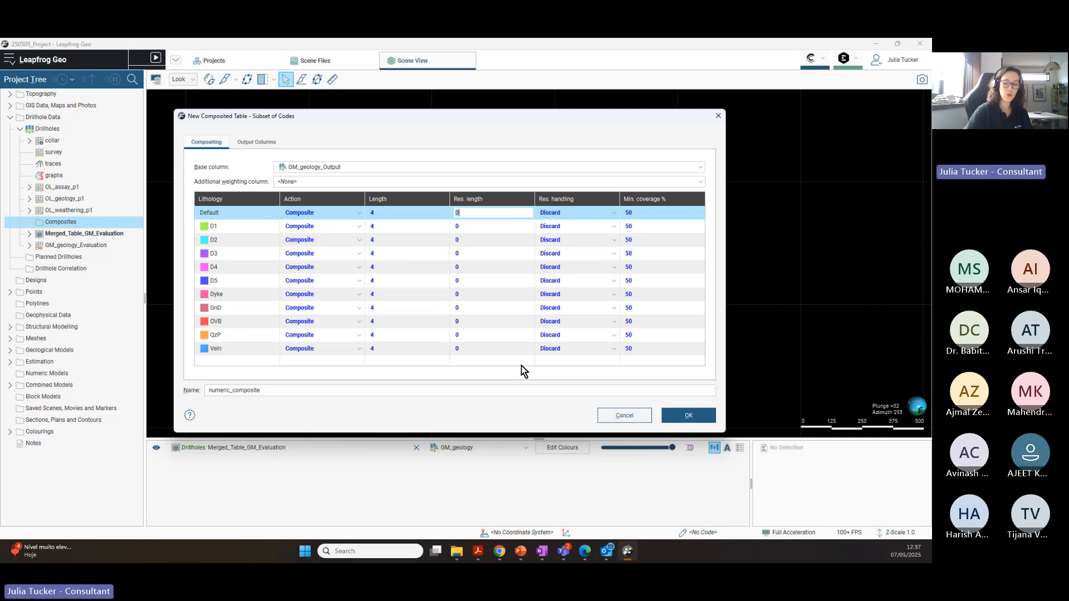
pyautogui.write('2')
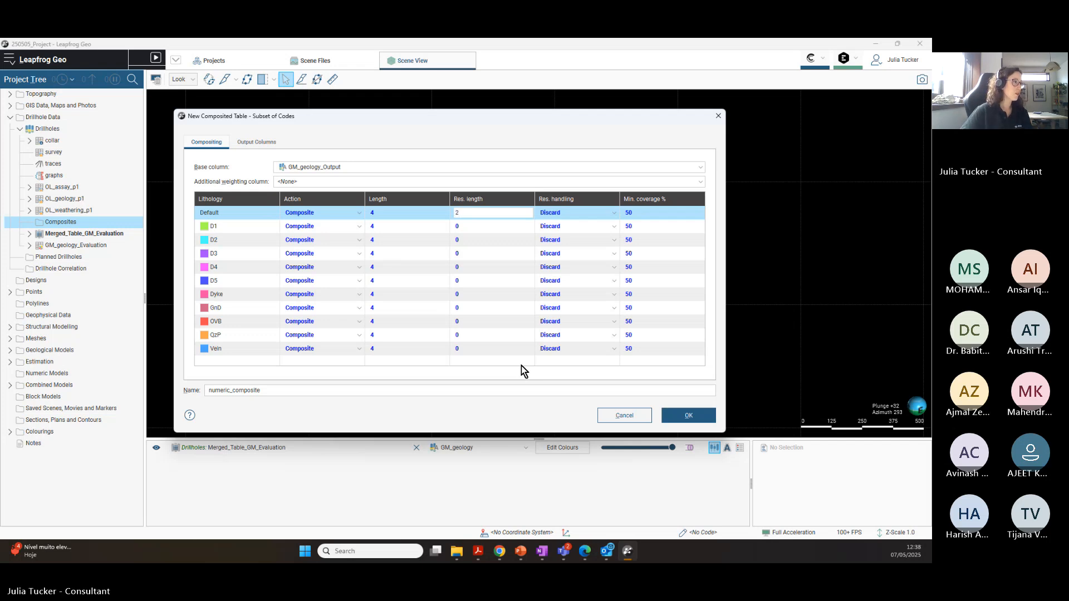
pyautogui.click(482, 309)
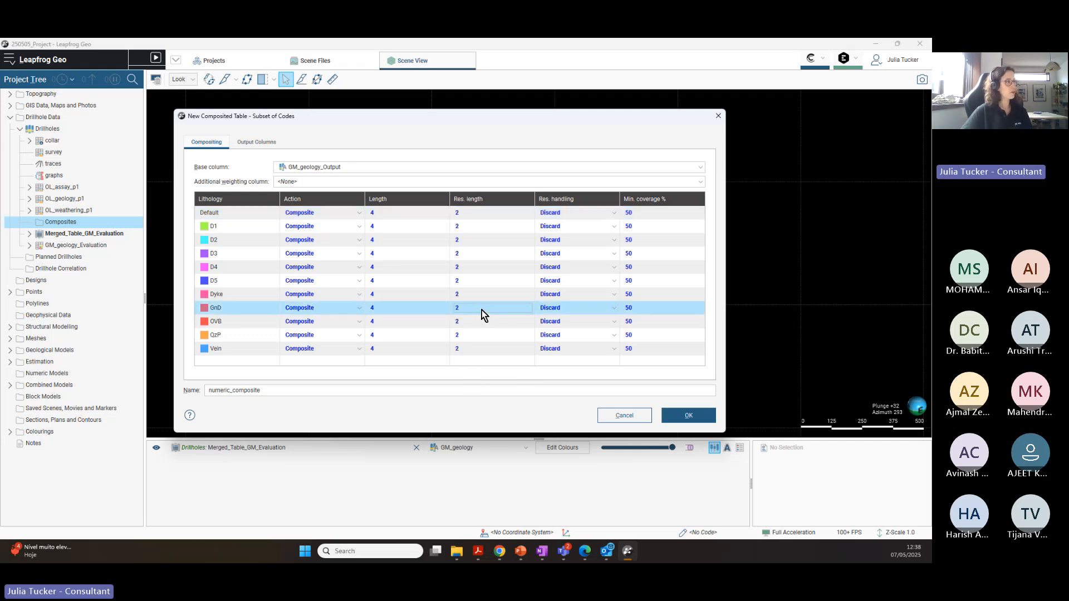
pyautogui.click(476, 212)
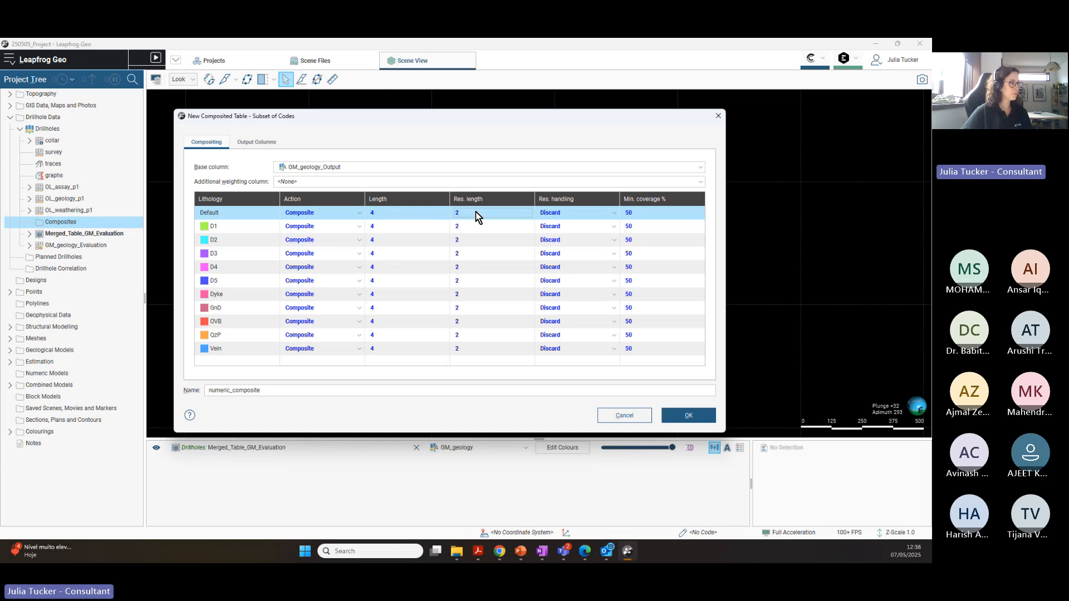
# Step: Set the Default row's residual handling to Add to previous interval for all lithologies
pyautogui.click(644, 215)
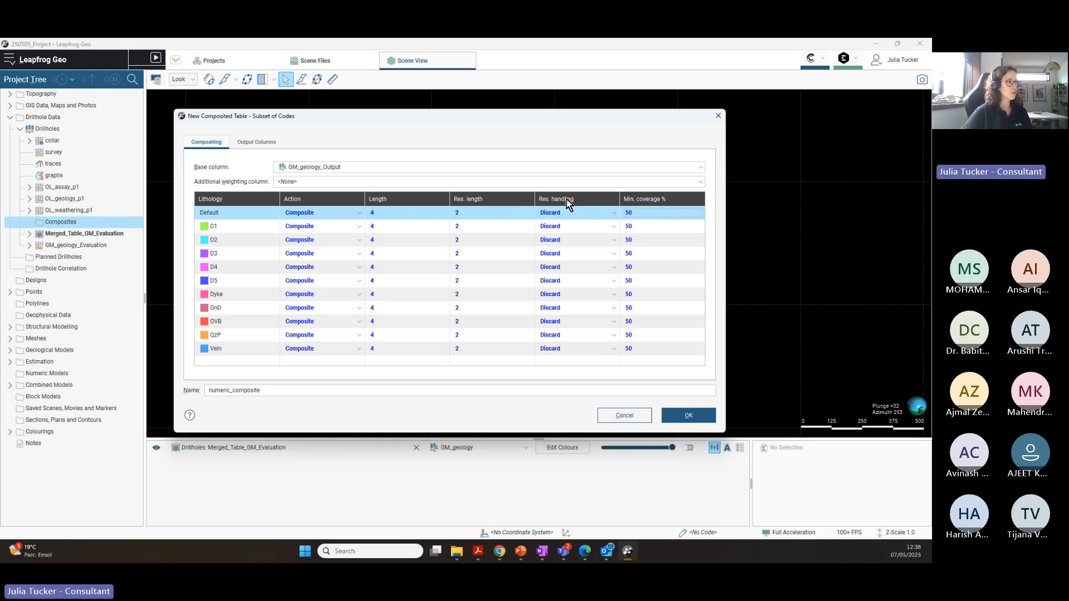
pyautogui.click(613, 213)
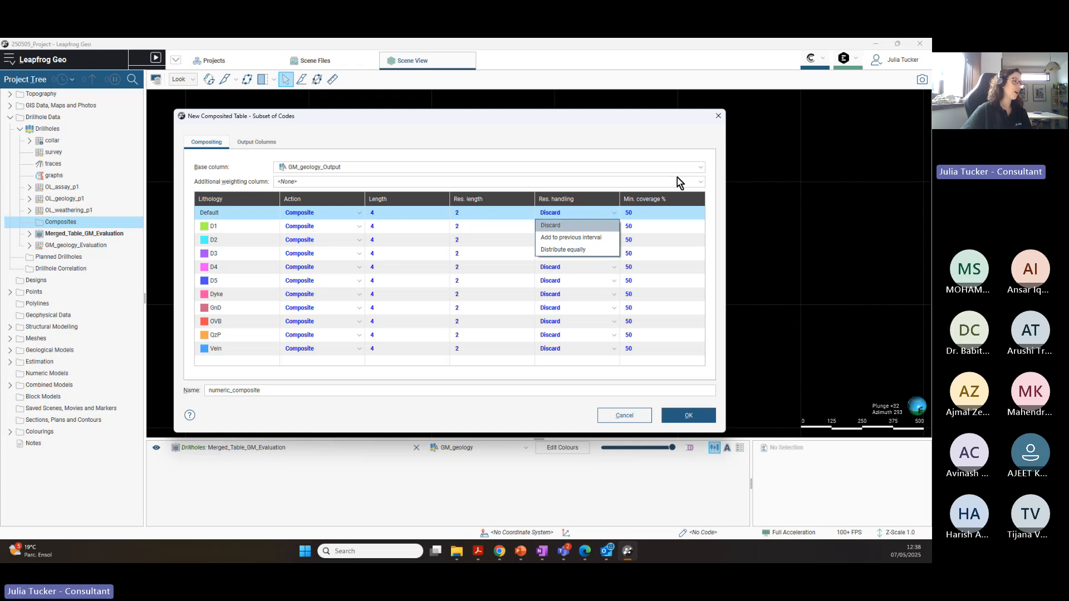
pyautogui.click(599, 240)
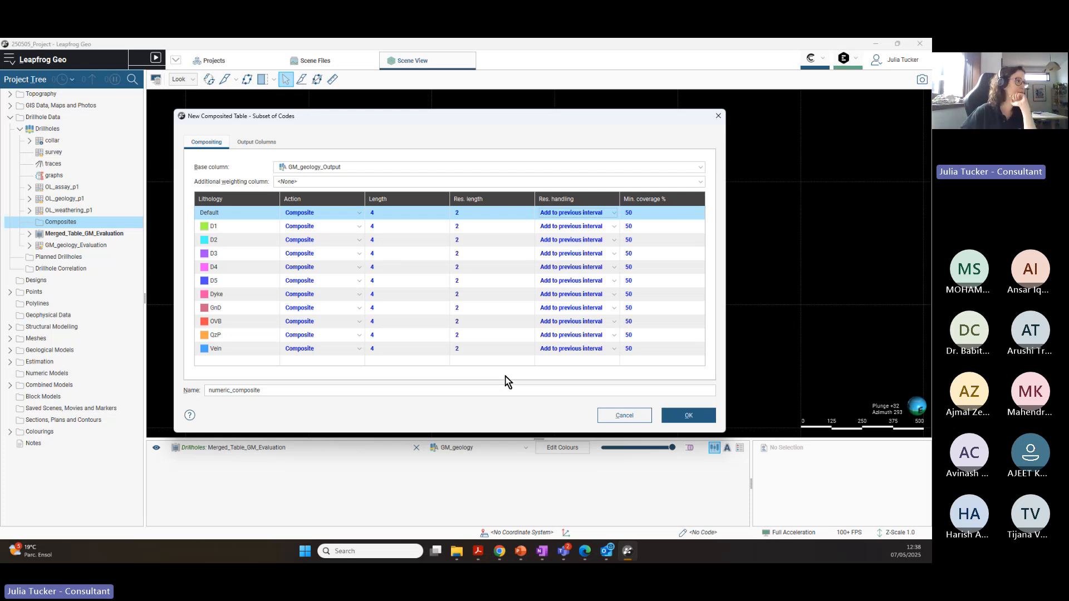
# Step: Check the additional weighting column and base column choices, leaving them at None and GM_geology_Output
pyautogui.click(292, 182)
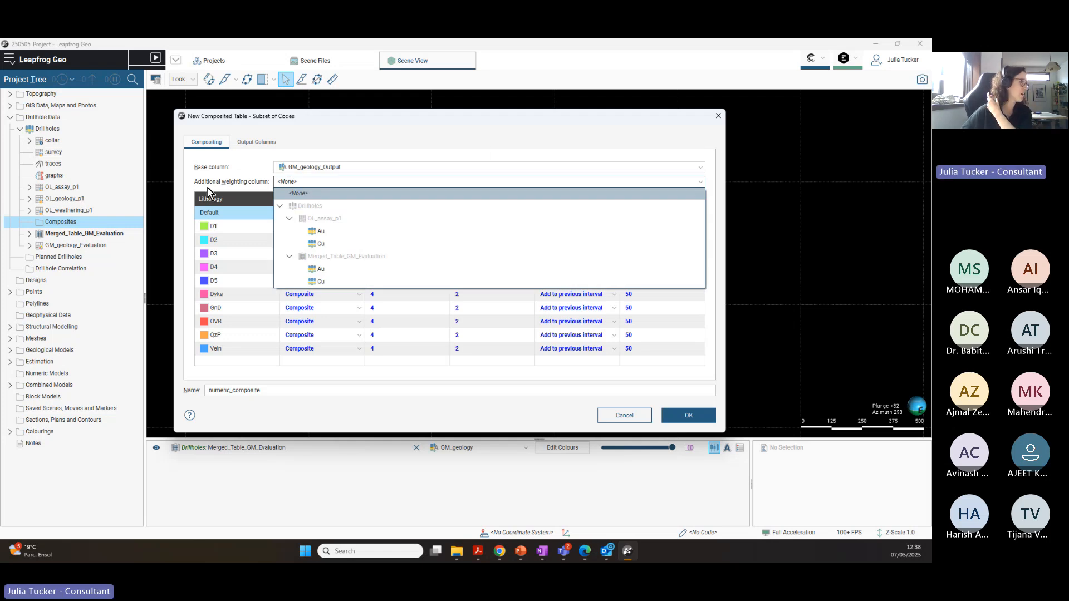
pyautogui.click(236, 169)
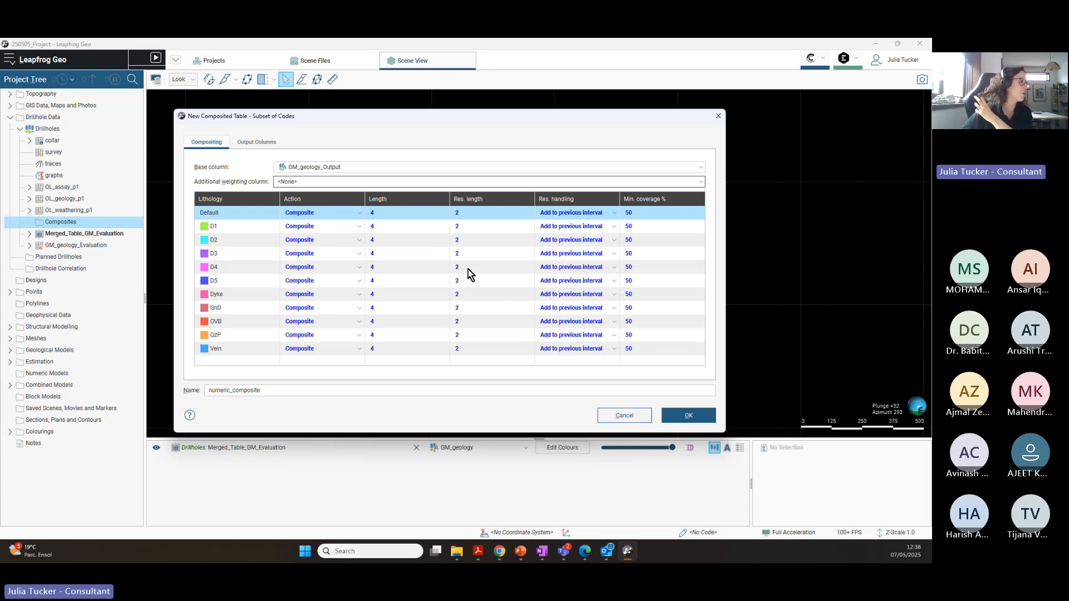
pyautogui.click(556, 167)
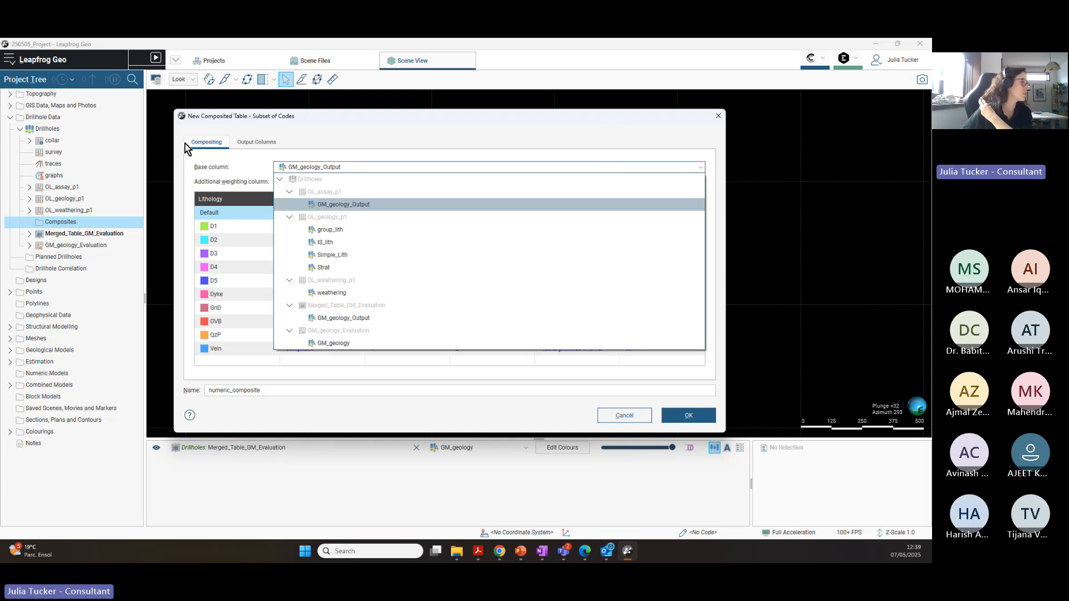
pyautogui.click(255, 158)
# Step: Add the Au and Cu columns of OL_assay_p1 to the numeric composite's output columns
pyautogui.click(256, 143)
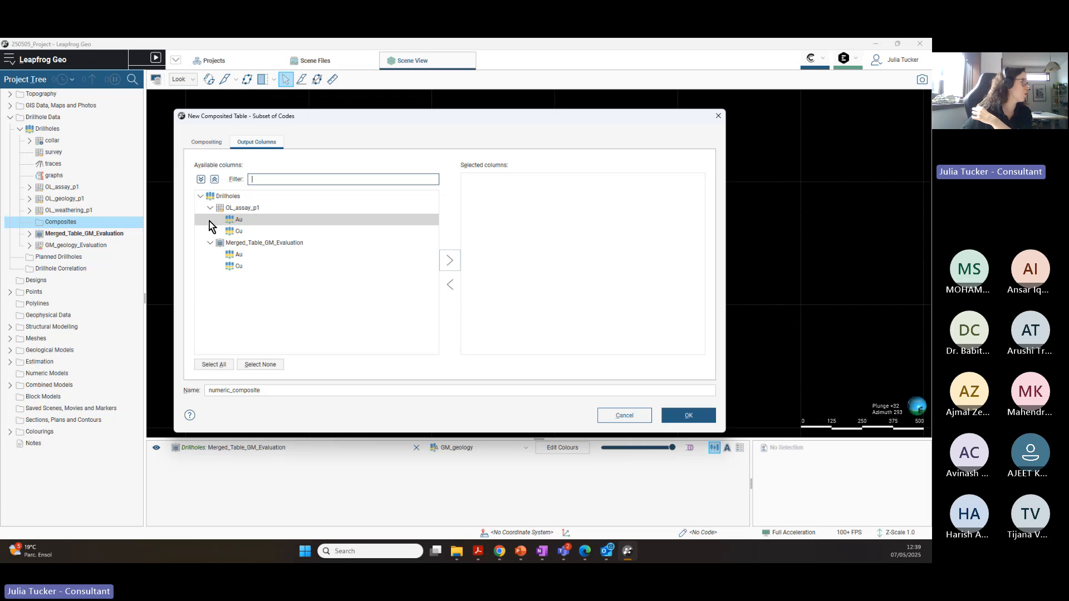
pyautogui.click(251, 211)
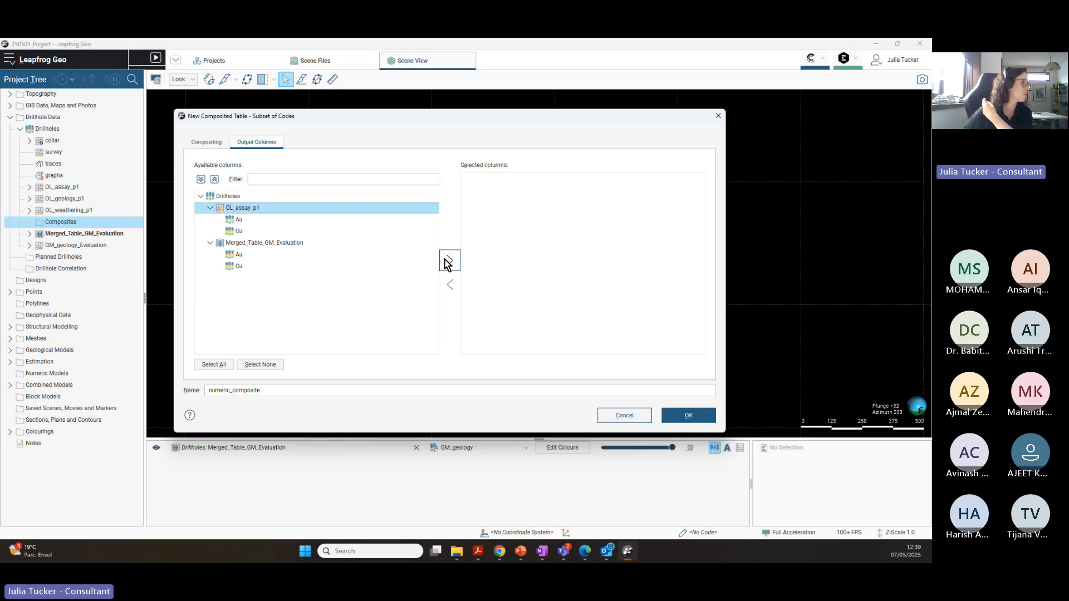
pyautogui.click(448, 261)
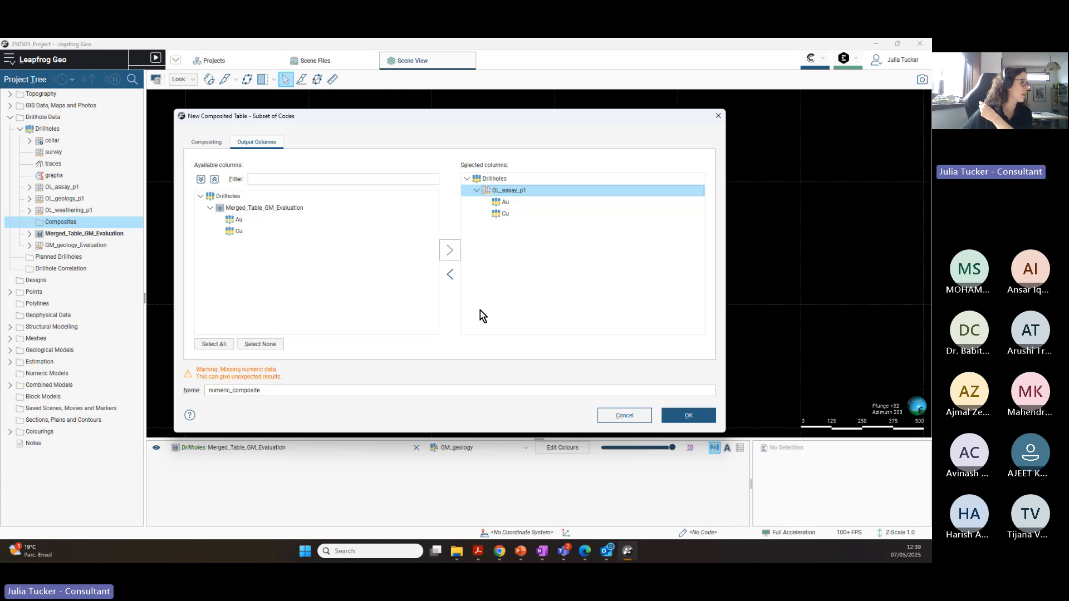
# Step: Replace the OL_assay_p1 output columns with Au and Cu from Merged_Table_GM_Evaluation and create the numeric_composite table
pyautogui.click(450, 275)
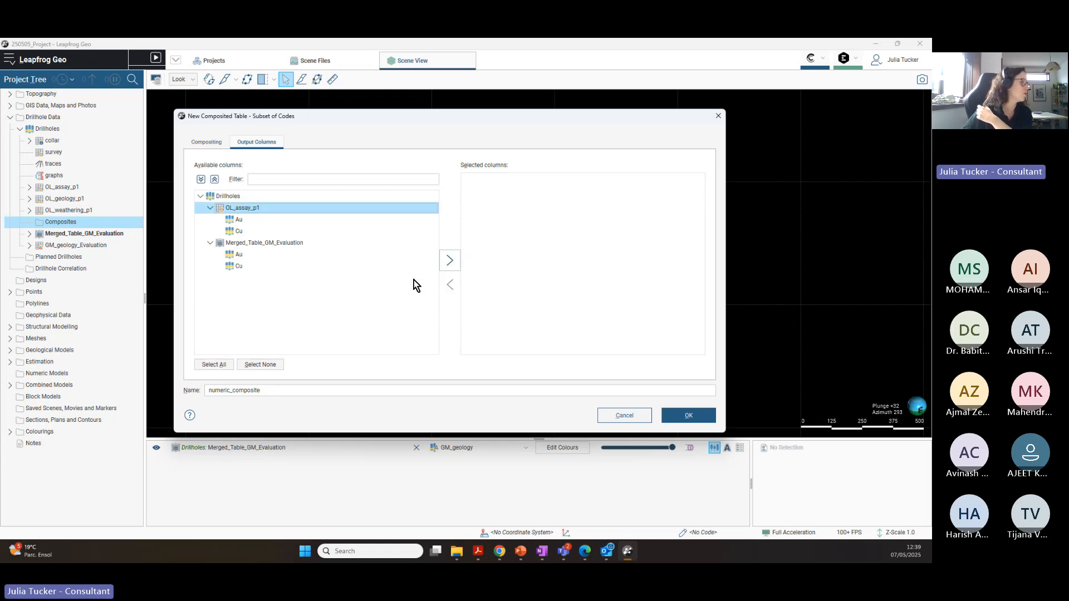
pyautogui.click(280, 245)
pyautogui.click(450, 262)
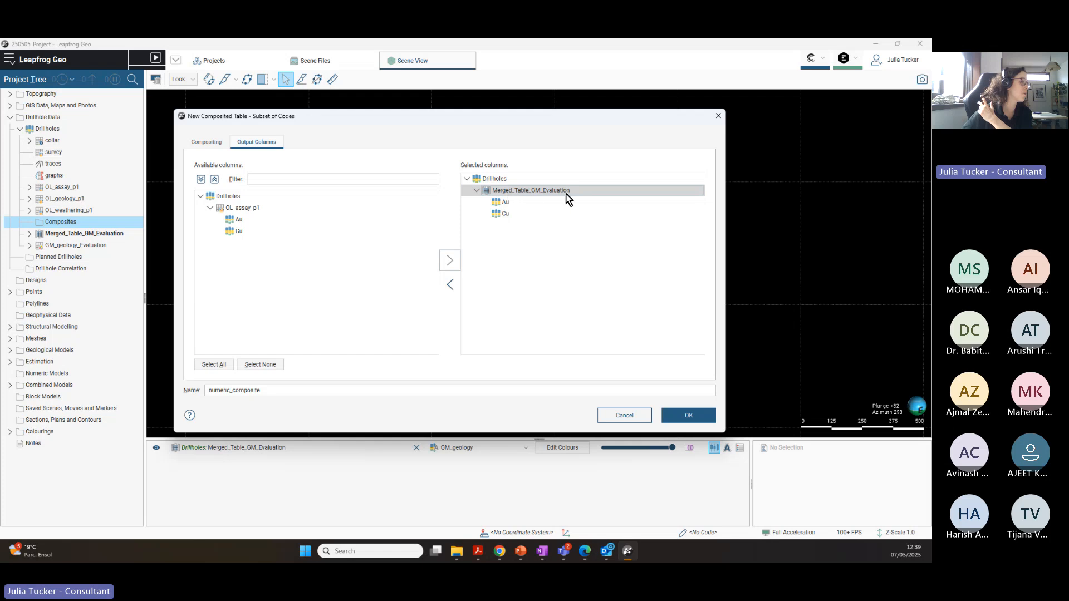
pyautogui.click(589, 191)
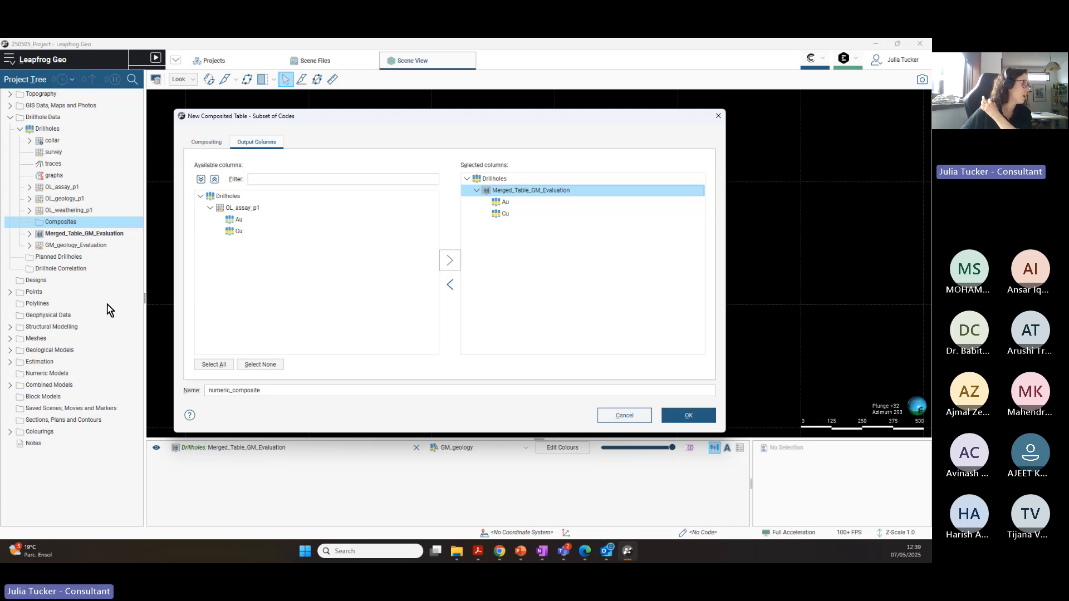
pyautogui.click(696, 419)
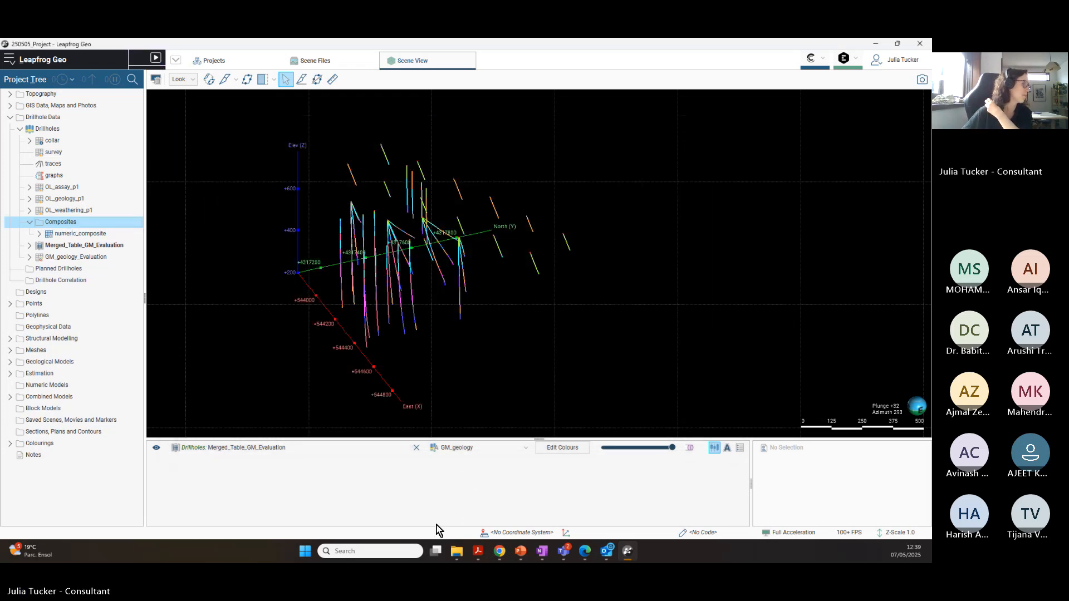
# Step: Replace the merged evaluation table in the scene with the numeric_composite drillholes
pyautogui.moveTo(422, 243); pyautogui.dragTo(563, 241, button='middle')
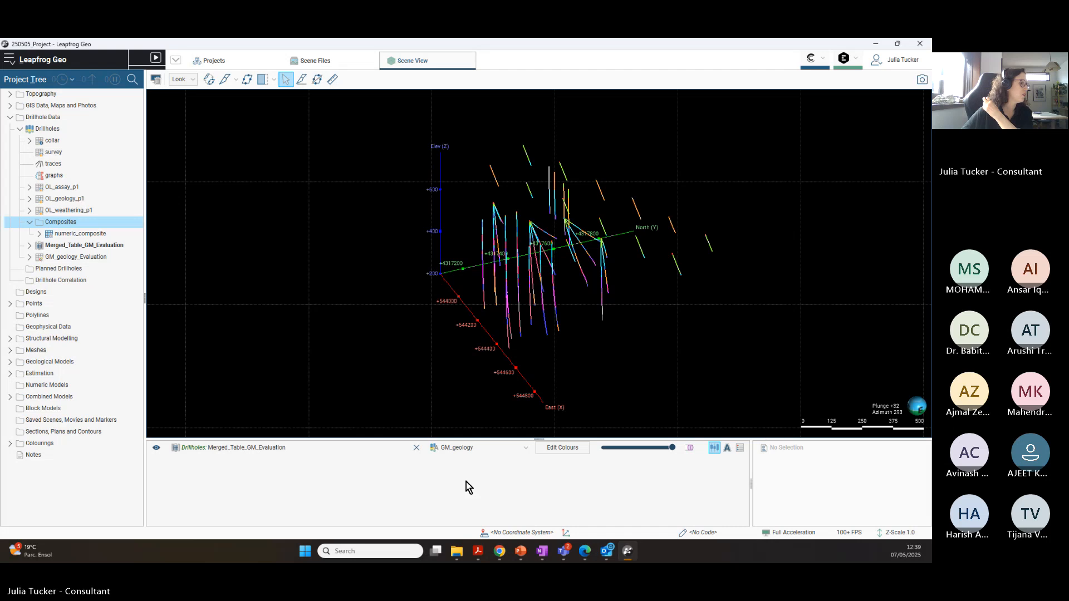
pyautogui.click(416, 447)
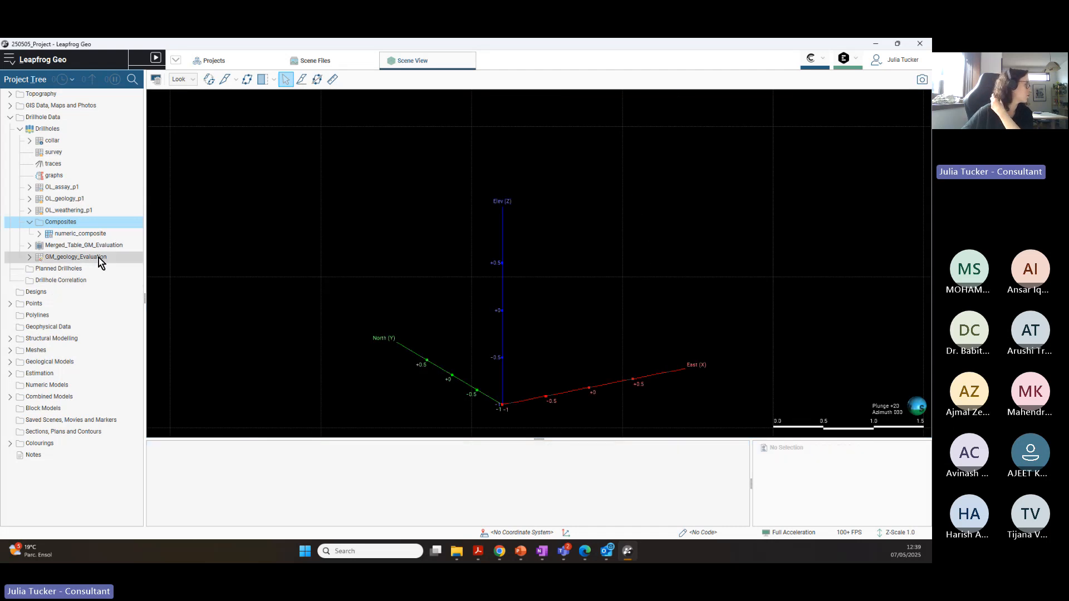
pyautogui.moveTo(72, 237); pyautogui.dragTo(371, 239)
# Step: Examine the numeric_composite drillholes coloured by GM_geology_Output from several angles
pyautogui.scroll(6, 436, 296)
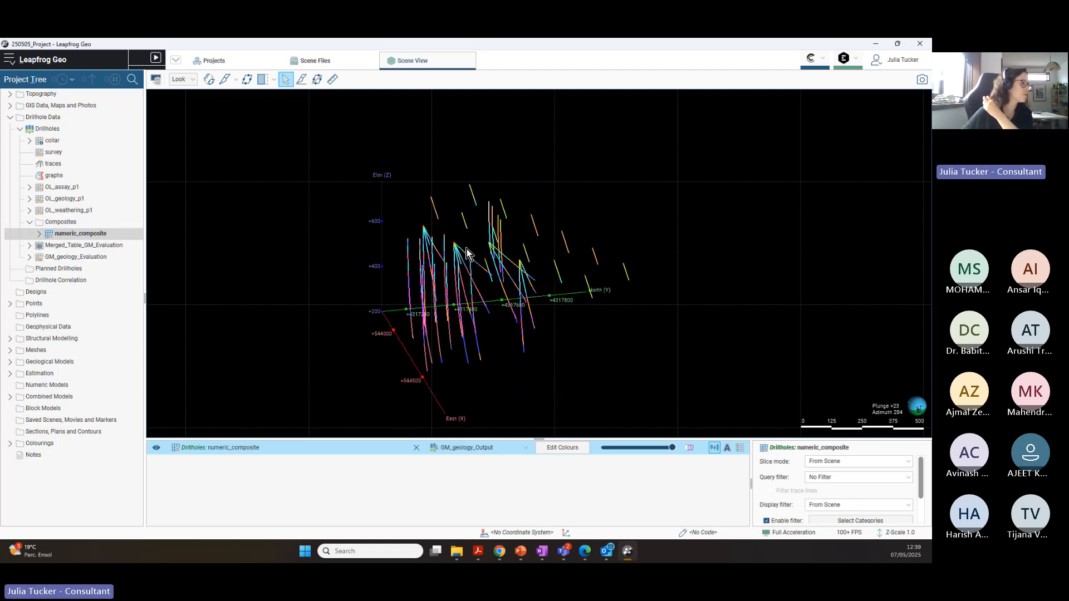
pyautogui.moveTo(436, 296); pyautogui.dragTo(655, 217, button='right')
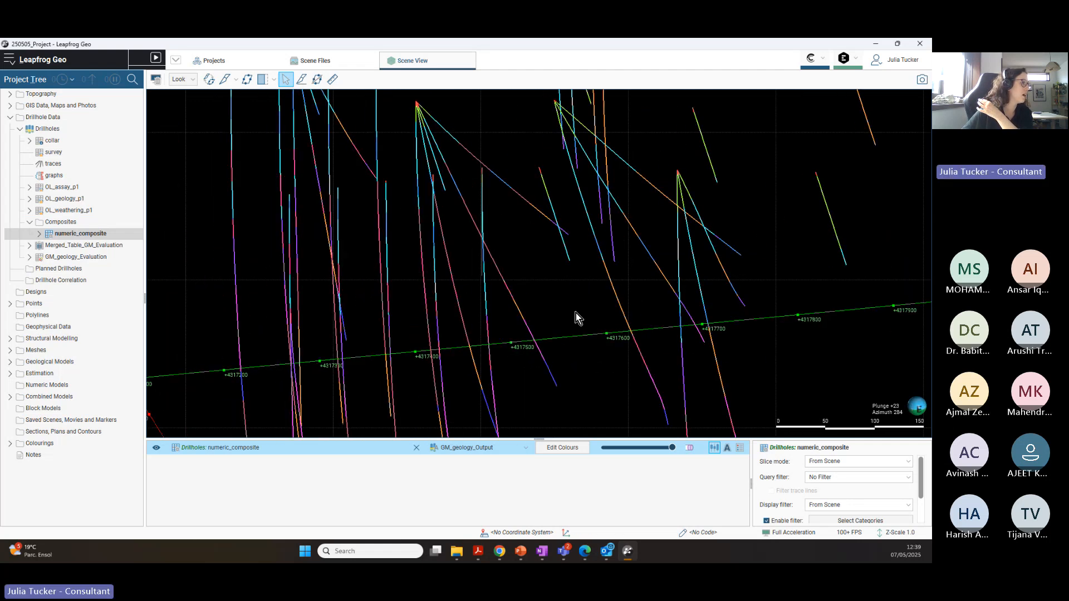
pyautogui.scroll(-2, 438, 282)
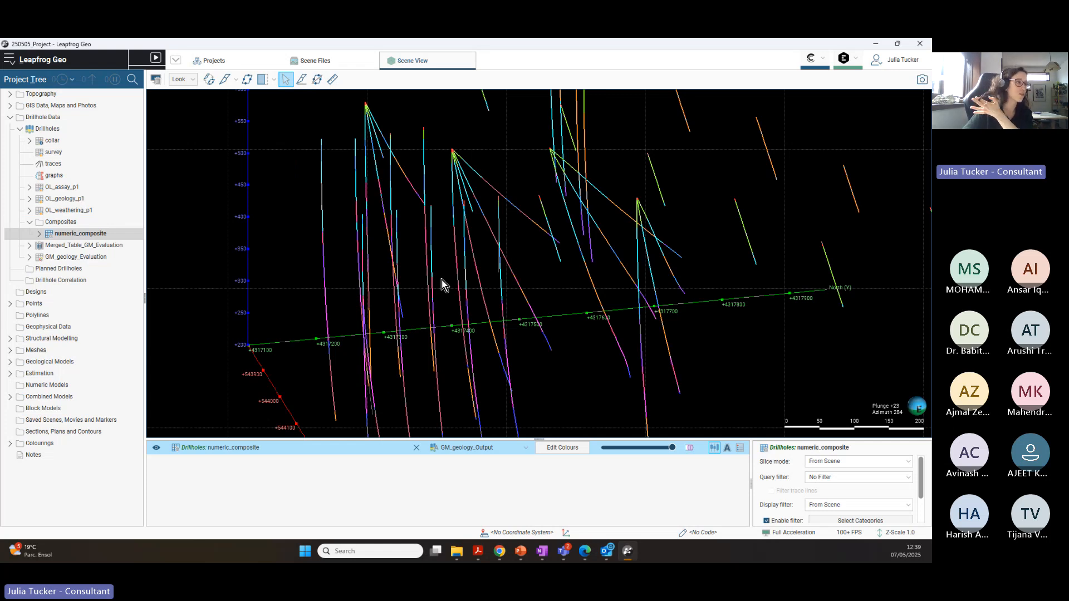
pyautogui.scroll(-2, 442, 280)
pyautogui.moveTo(616, 349); pyautogui.dragTo(480, 325)
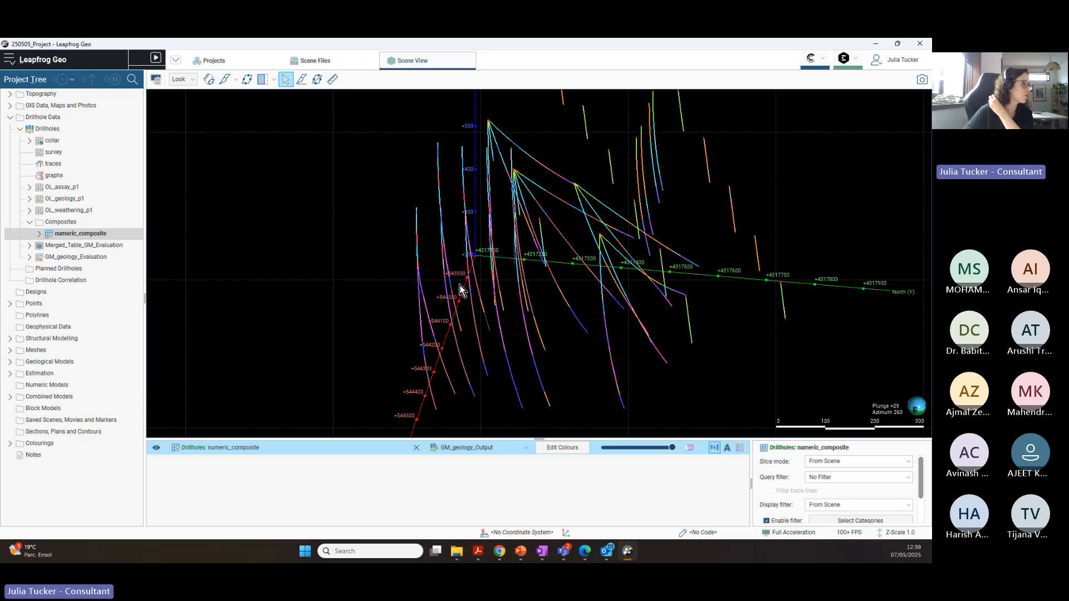
pyautogui.moveTo(433, 287); pyautogui.dragTo(544, 272)
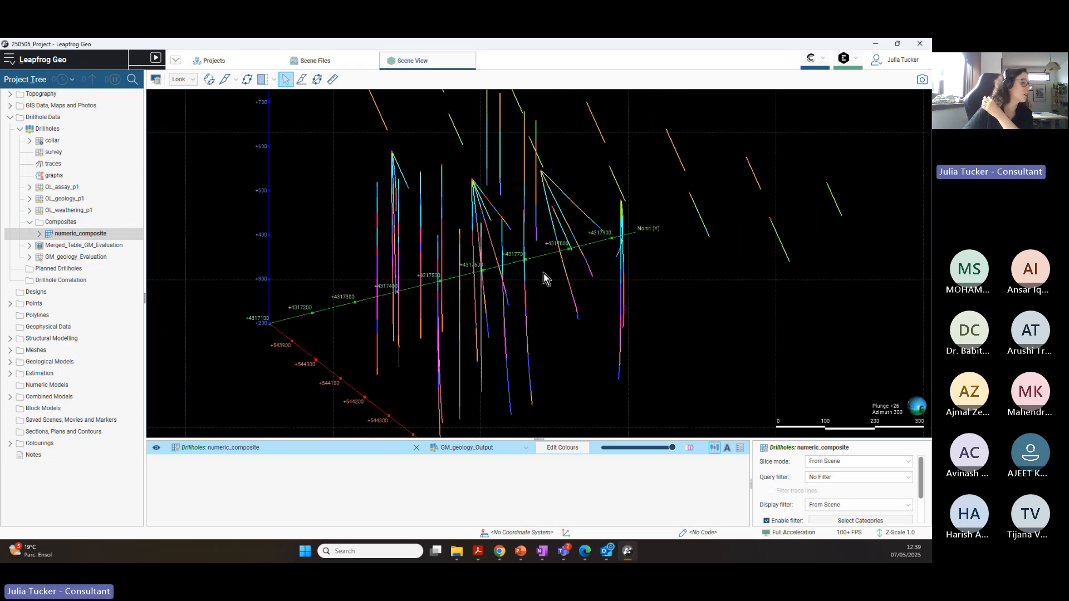
pyautogui.moveTo(764, 246); pyautogui.dragTo(904, 263)
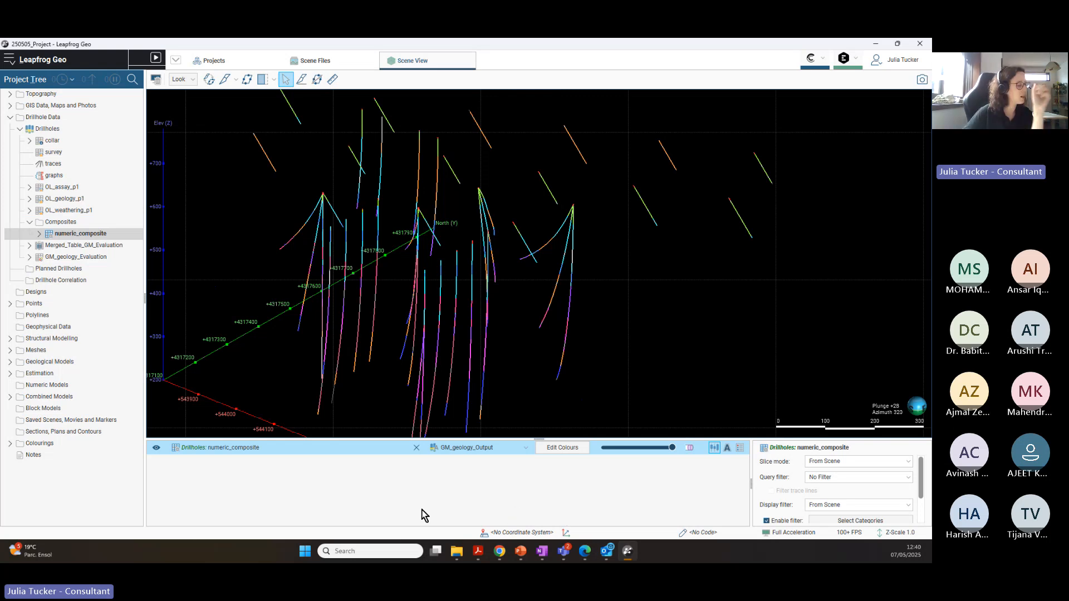
# Step: Clear the scene and collapse all rows of the project tree
pyautogui.click(156, 79)
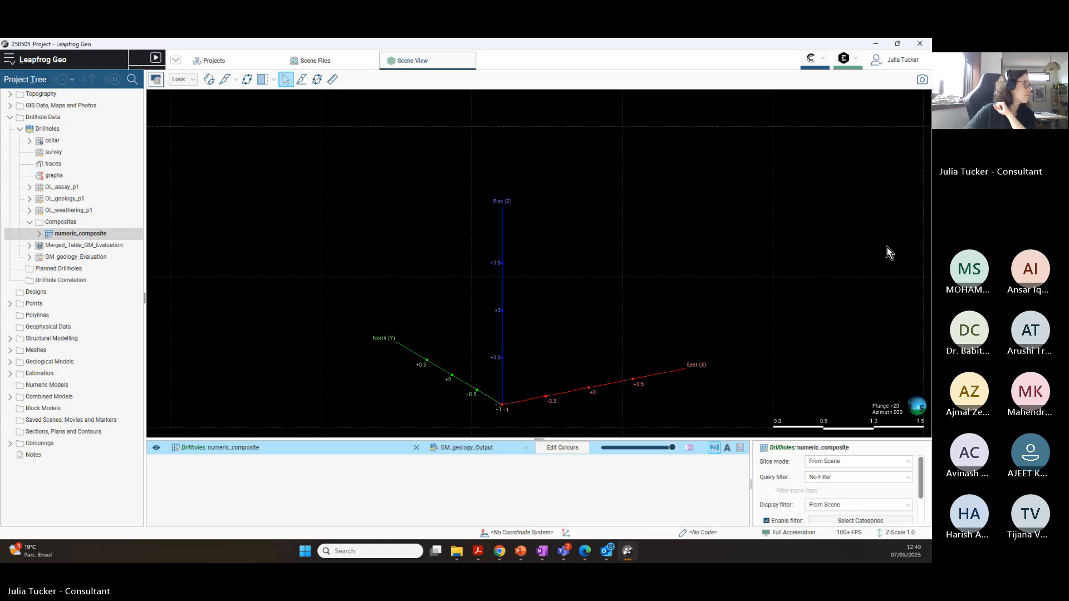
pyautogui.rightClick(26, 80)
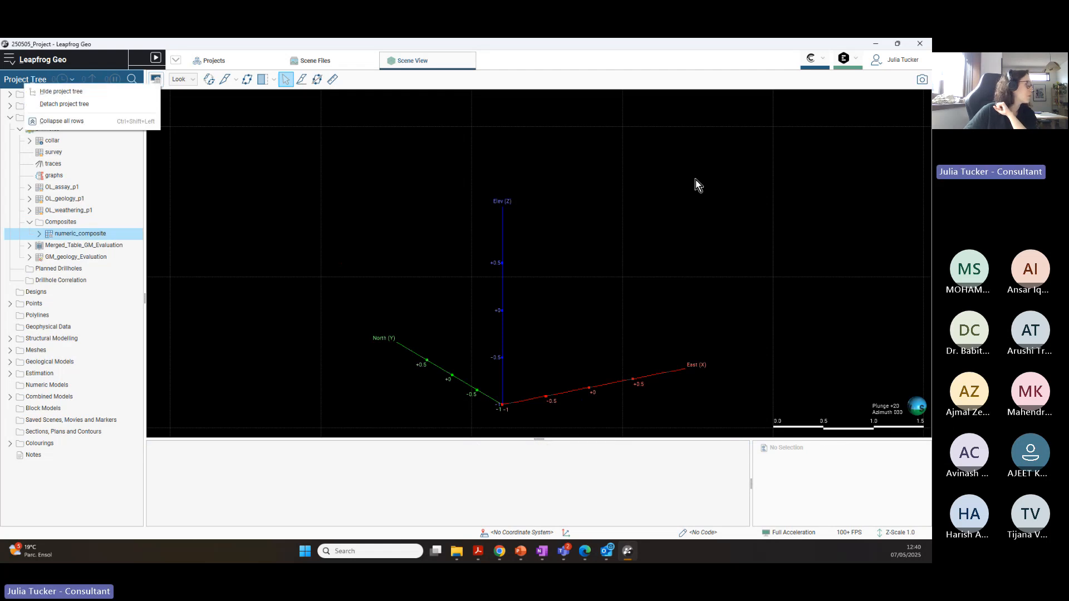
pyautogui.click(66, 121)
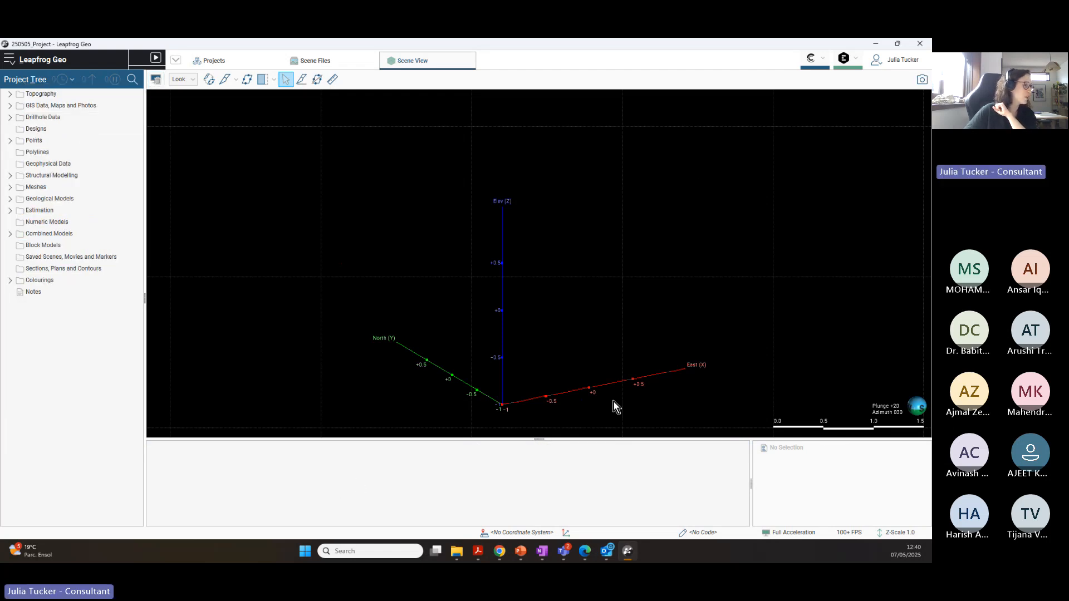
pyautogui.moveTo(613, 402); pyautogui.dragTo(492, 326)
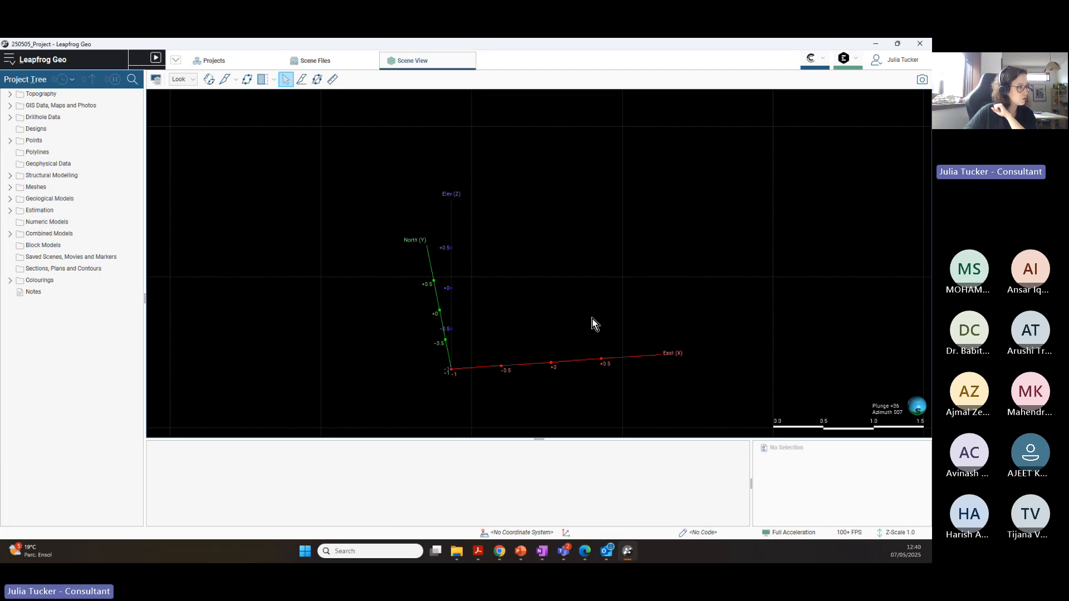
pyautogui.moveTo(592, 323); pyautogui.dragTo(553, 312, button='right')
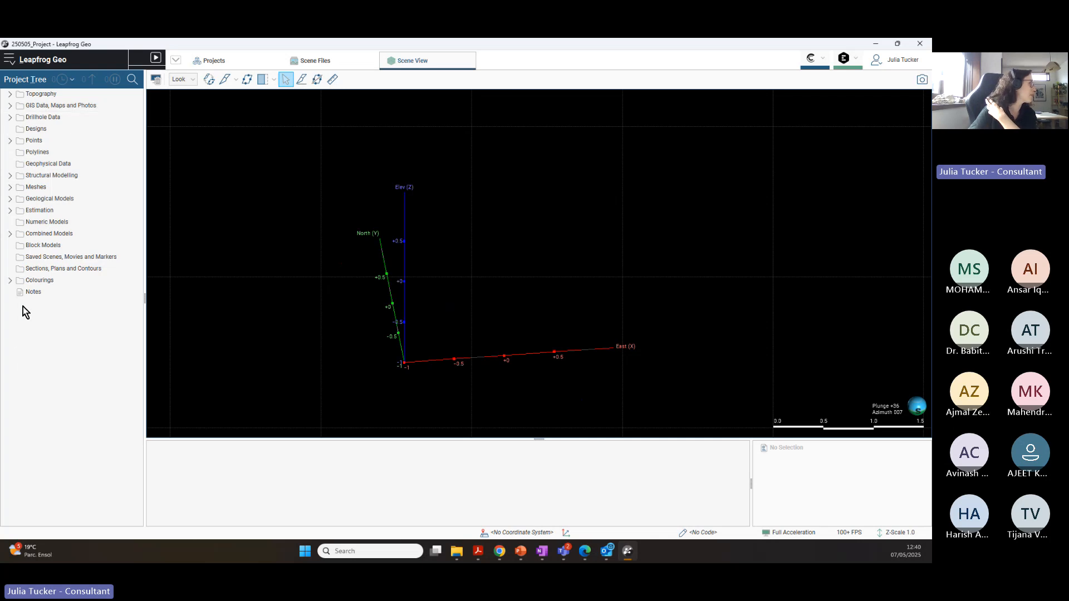
# Step: Start a new distance function under Numeric Models, using the drillhole traces as the objects to measure distance to
pyautogui.rightClick(55, 226)
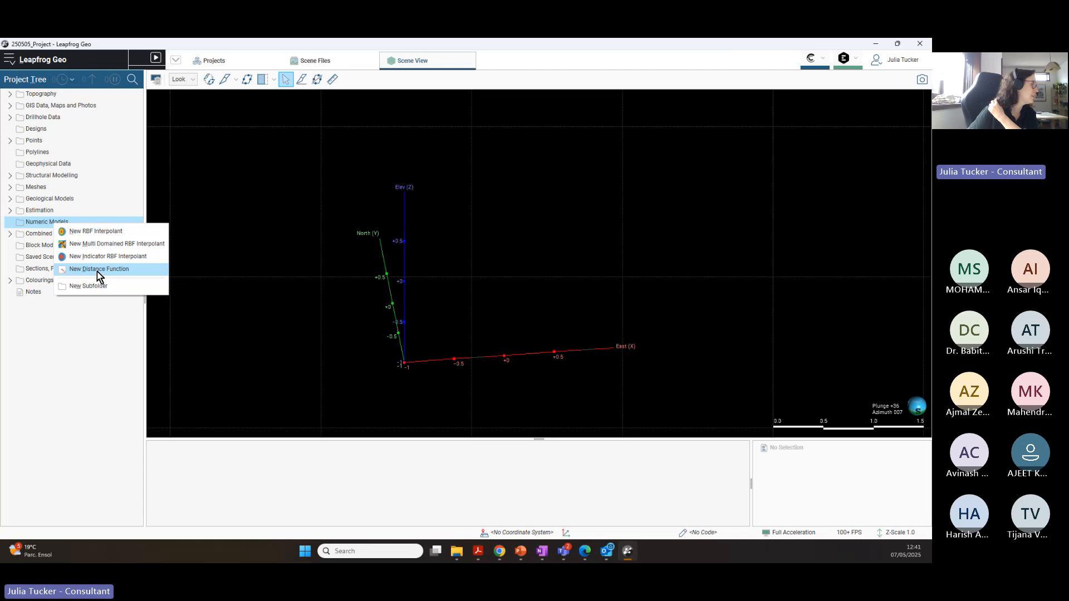
pyautogui.click(128, 272)
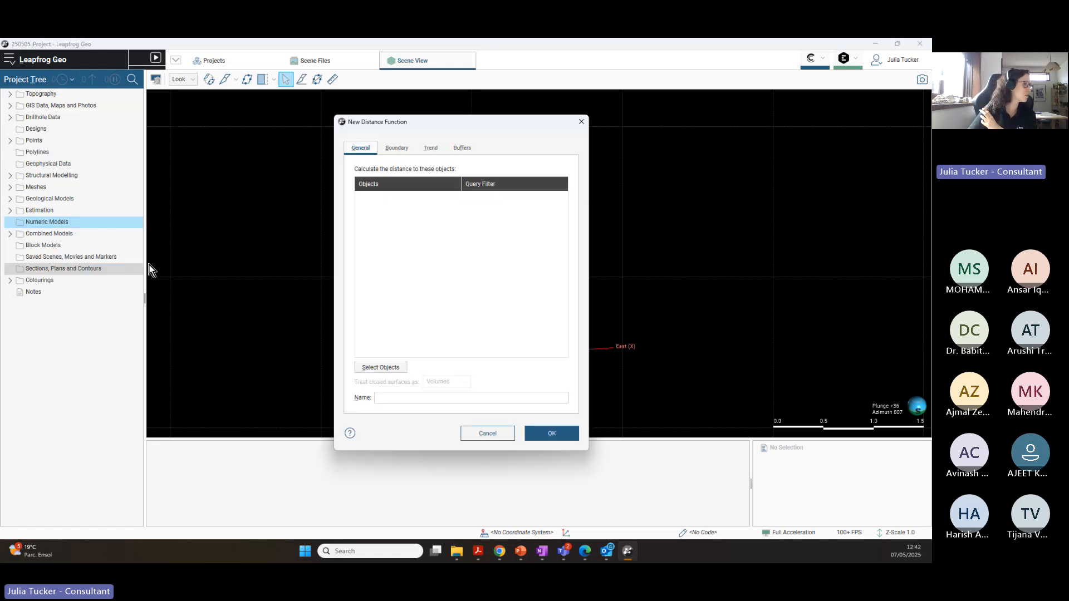
pyautogui.moveTo(477, 125); pyautogui.dragTo(469, 117)
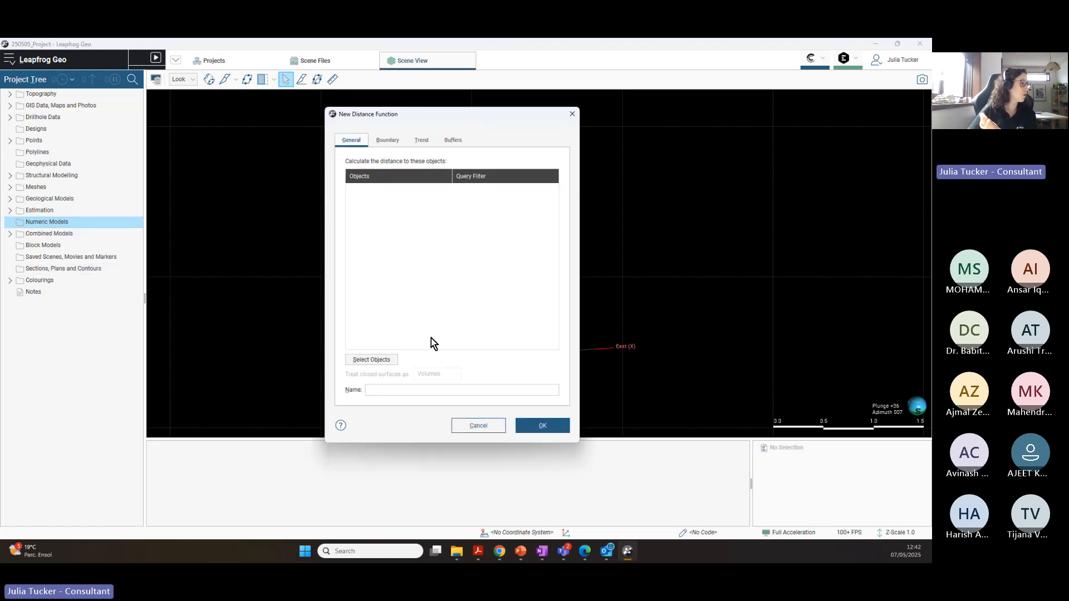
pyautogui.click(368, 361)
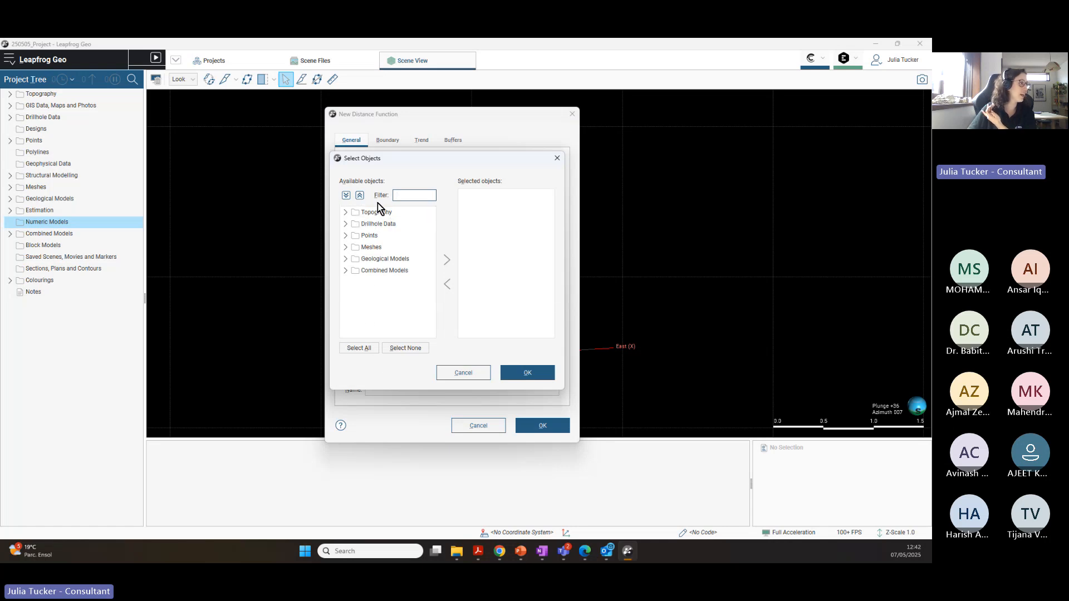
pyautogui.click(346, 224)
pyautogui.click(355, 235)
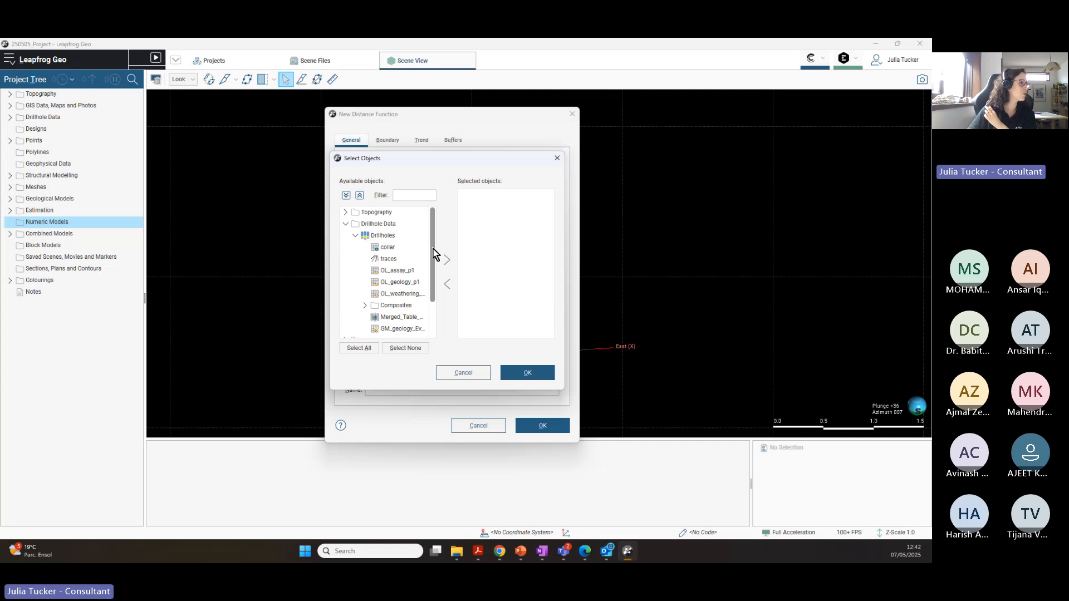
pyautogui.click(388, 259)
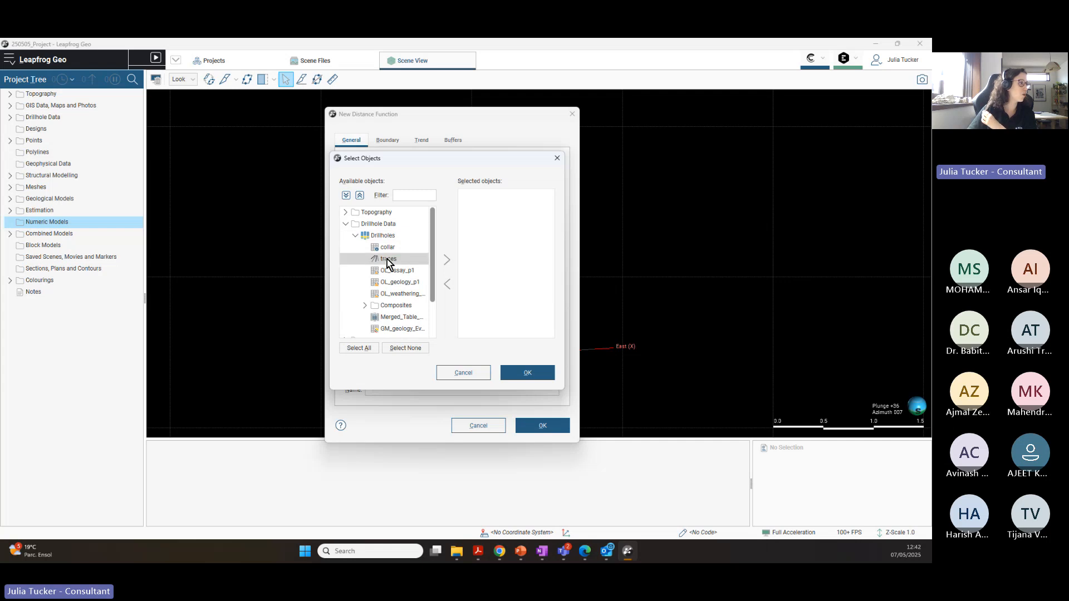
pyautogui.click(447, 260)
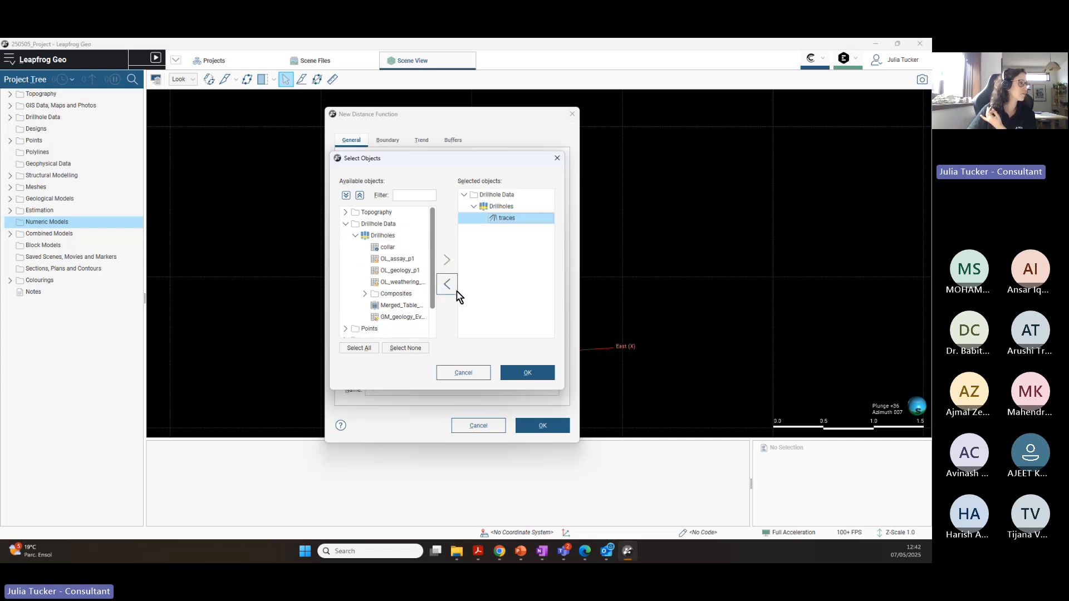
pyautogui.click(526, 373)
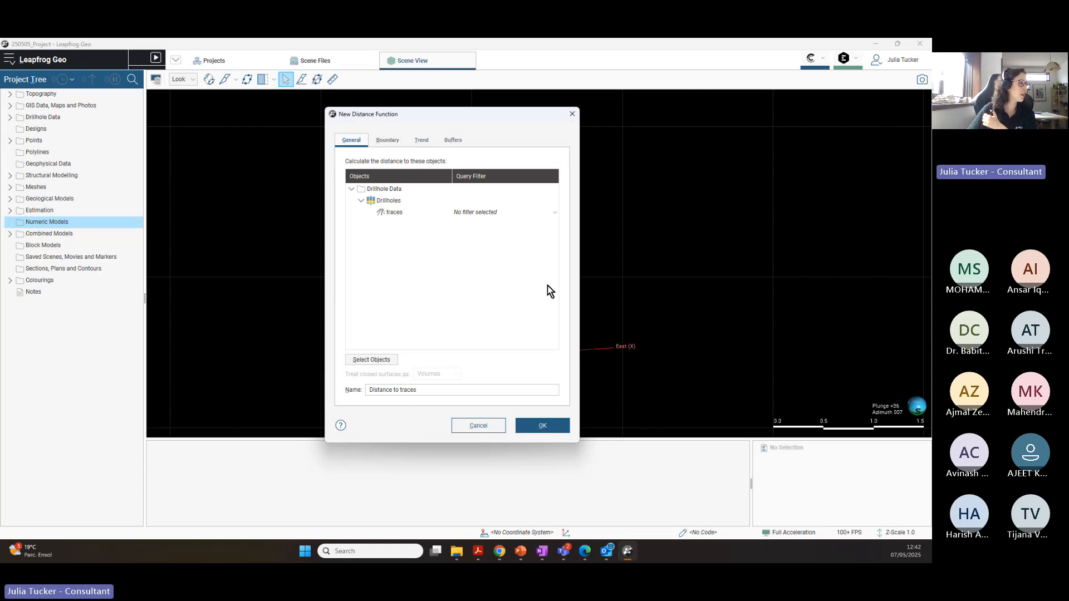
# Step: Review the distance function's boundary, trend and buffer settings without changing them
pyautogui.click(390, 140)
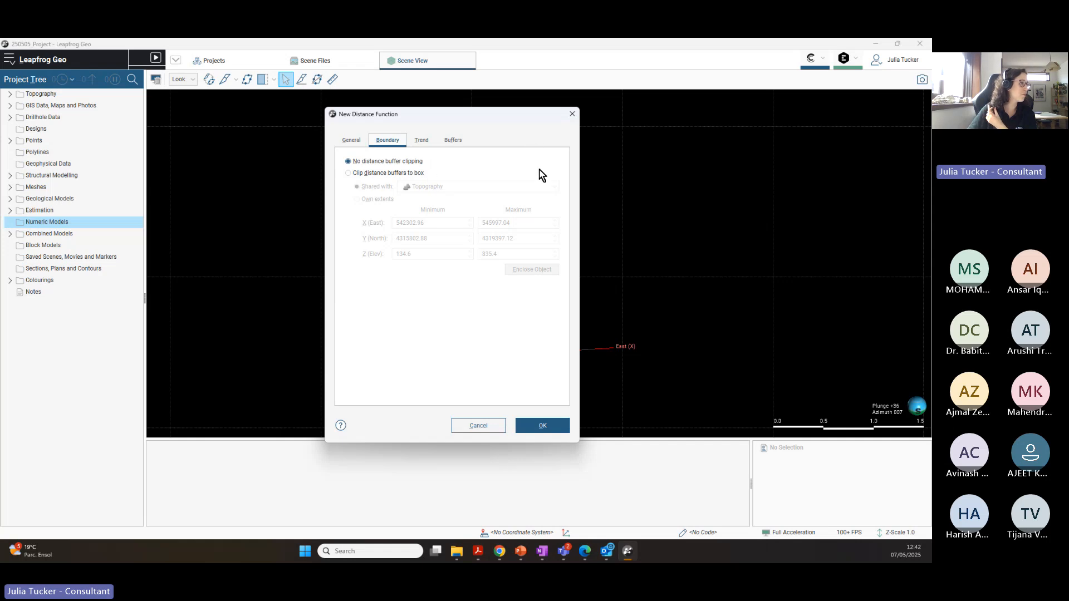
pyautogui.click(421, 139)
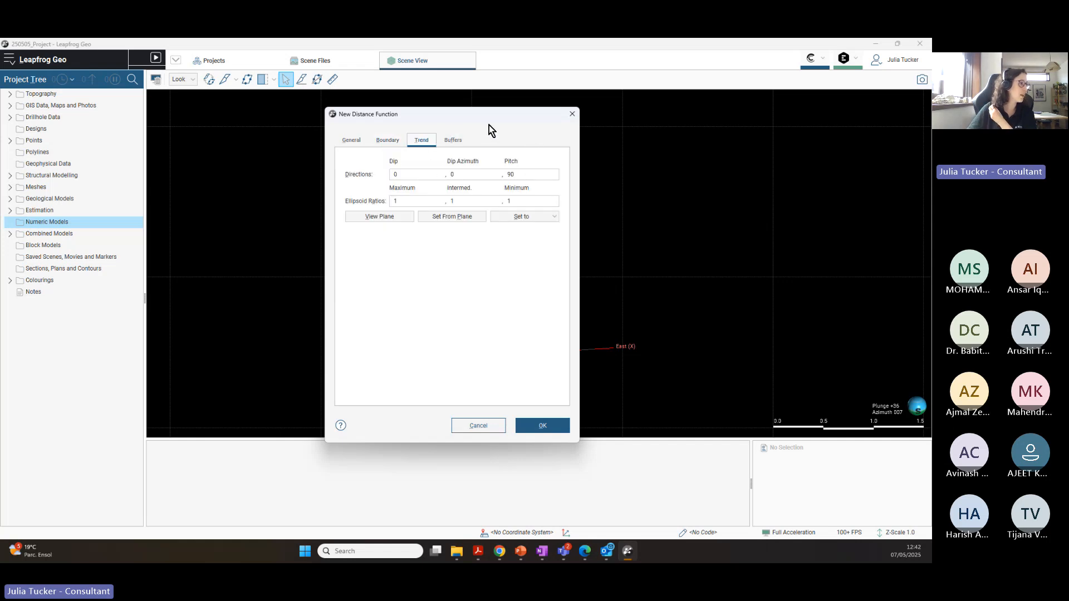
pyautogui.click(453, 139)
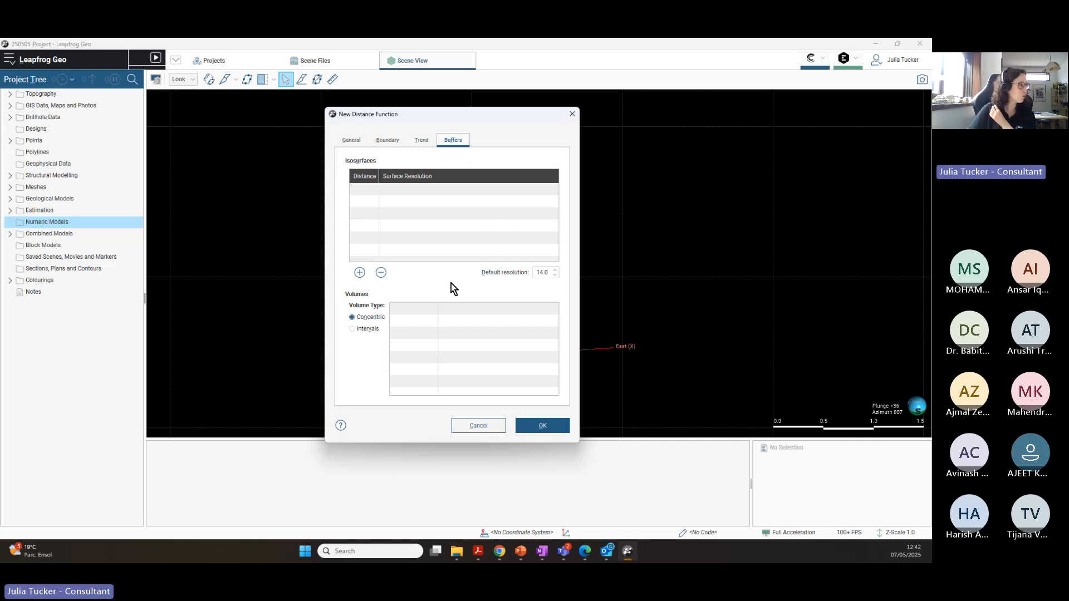
# Step: Add an isosurface buffer to the distance function at a distance of 25
pyautogui.click(360, 272)
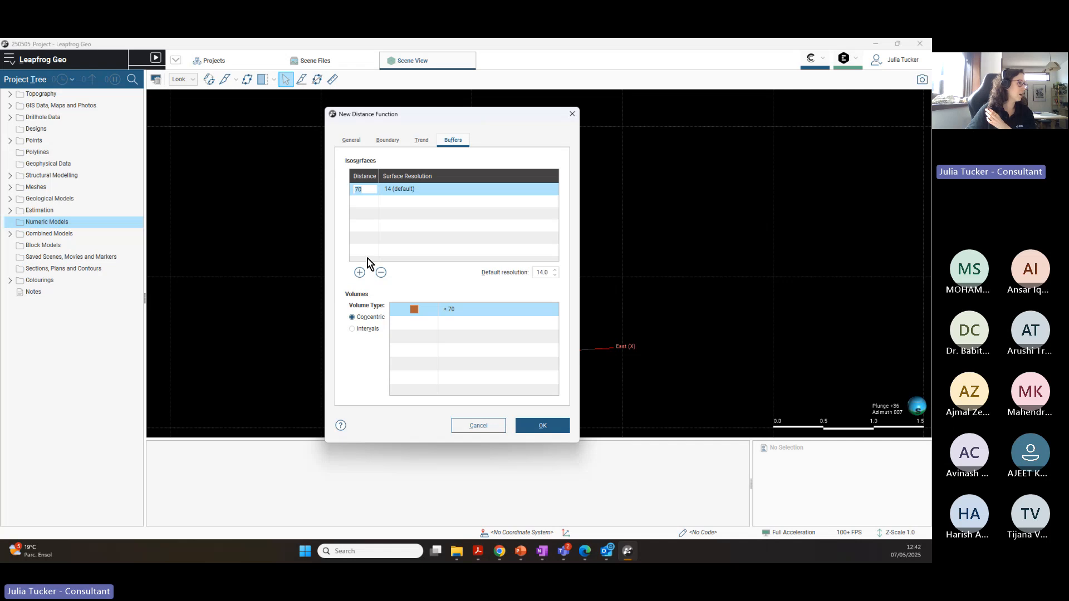
pyautogui.click(369, 190)
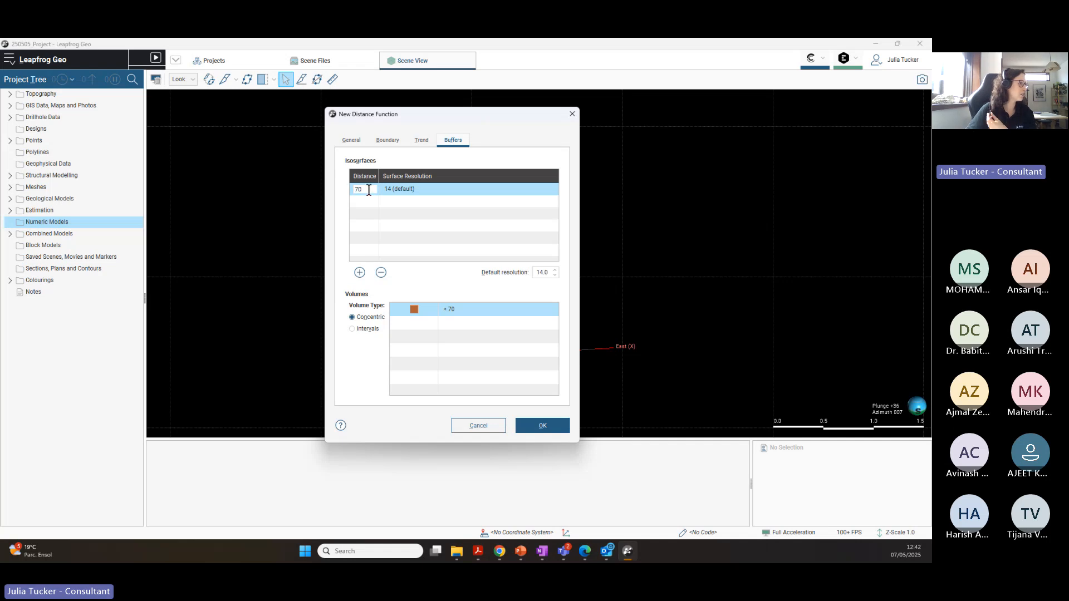
pyautogui.moveTo(368, 190); pyautogui.dragTo(357, 191)
pyautogui.write('50')
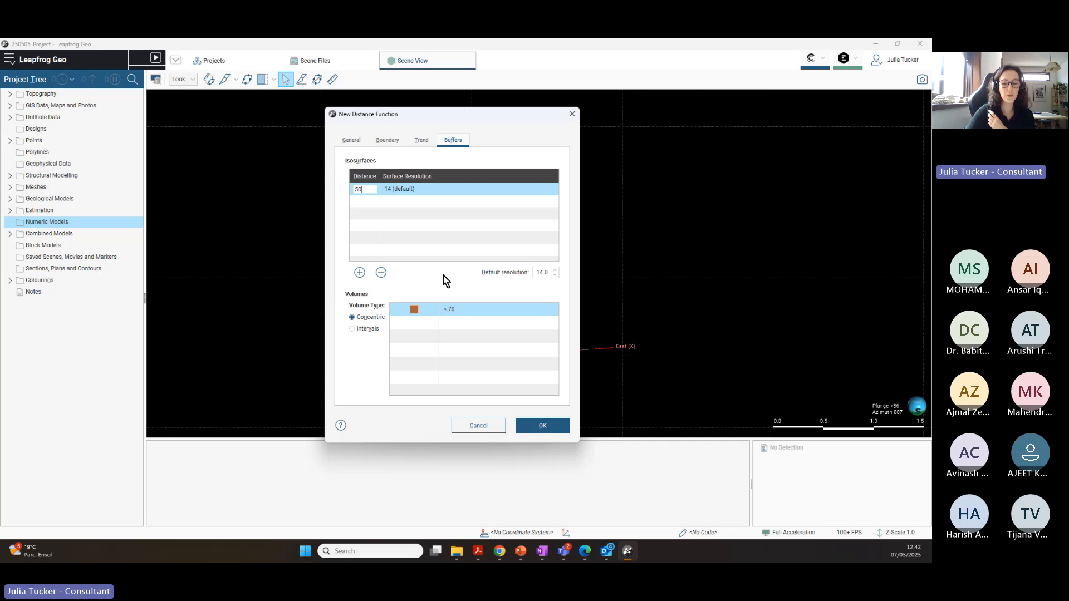
pyautogui.press('BackSpace')
pyautogui.press('BackSpace')
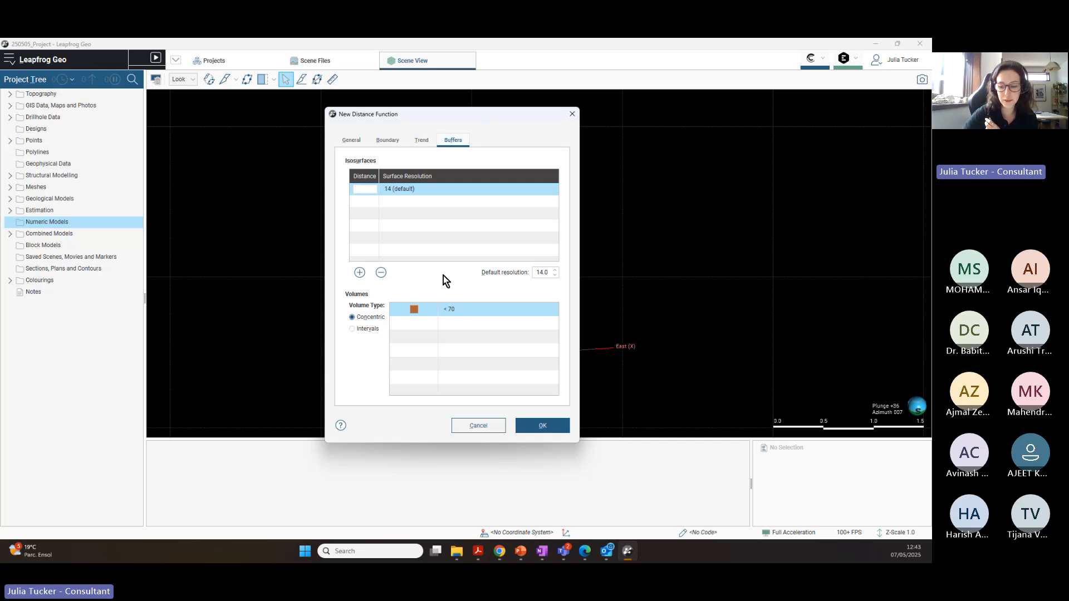
pyautogui.write('25')
# Step: Add a second isosurface buffer at a distance of 50
pyautogui.click(360, 272)
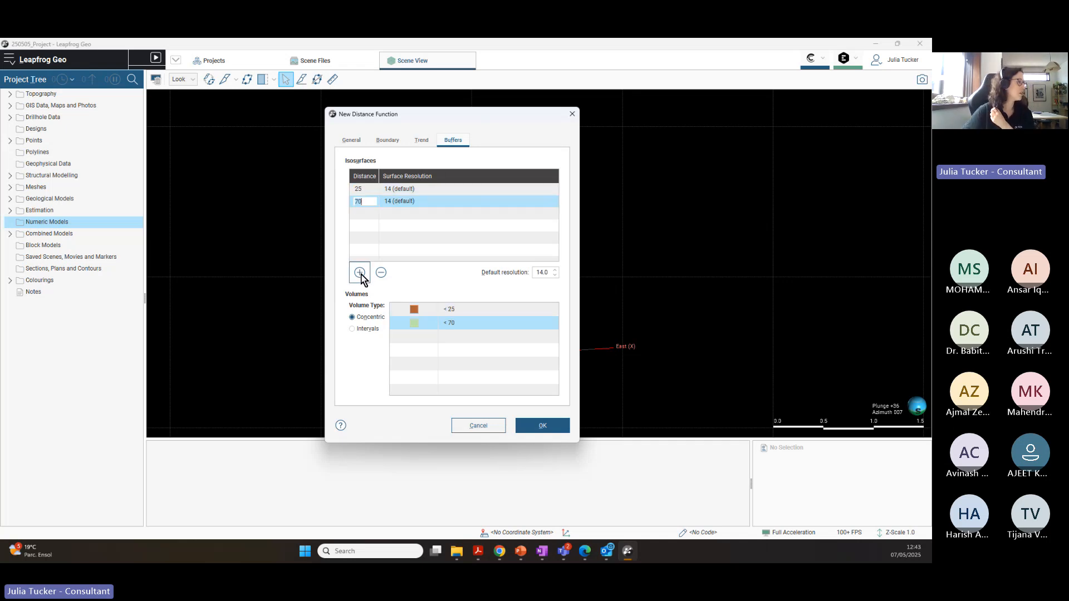
pyautogui.press('BackSpace')
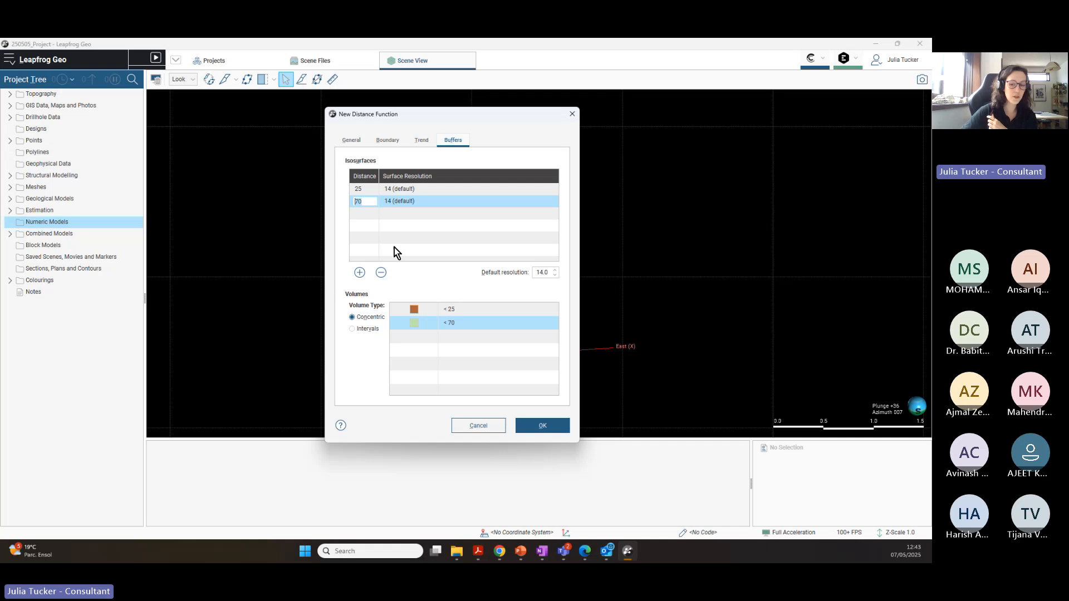
pyautogui.write('50')
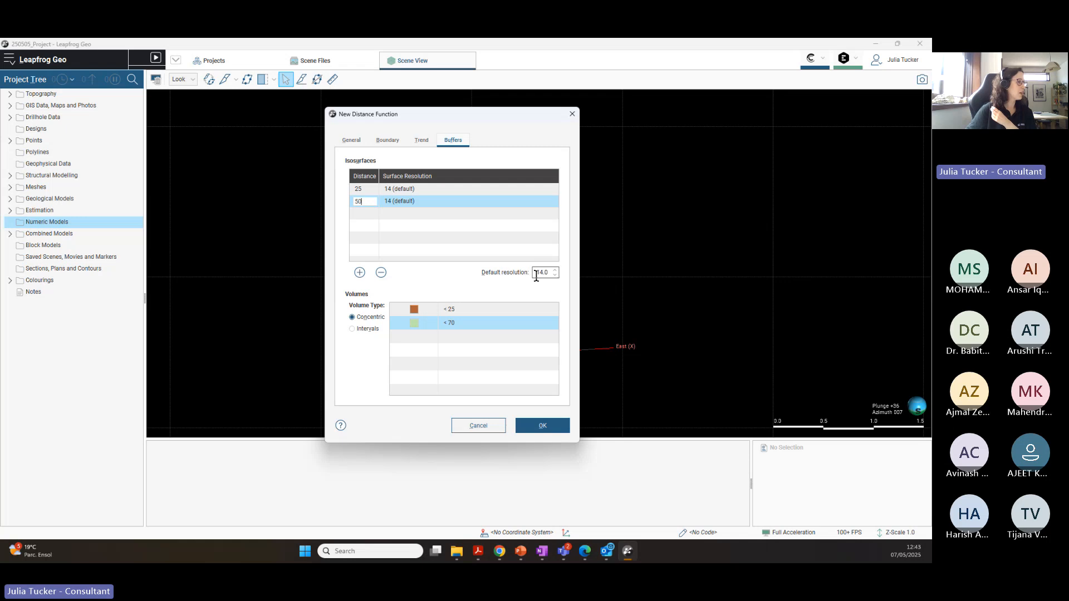
# Step: Create the distance function with its buffers, check its processing, and display it in the scene
pyautogui.click(545, 426)
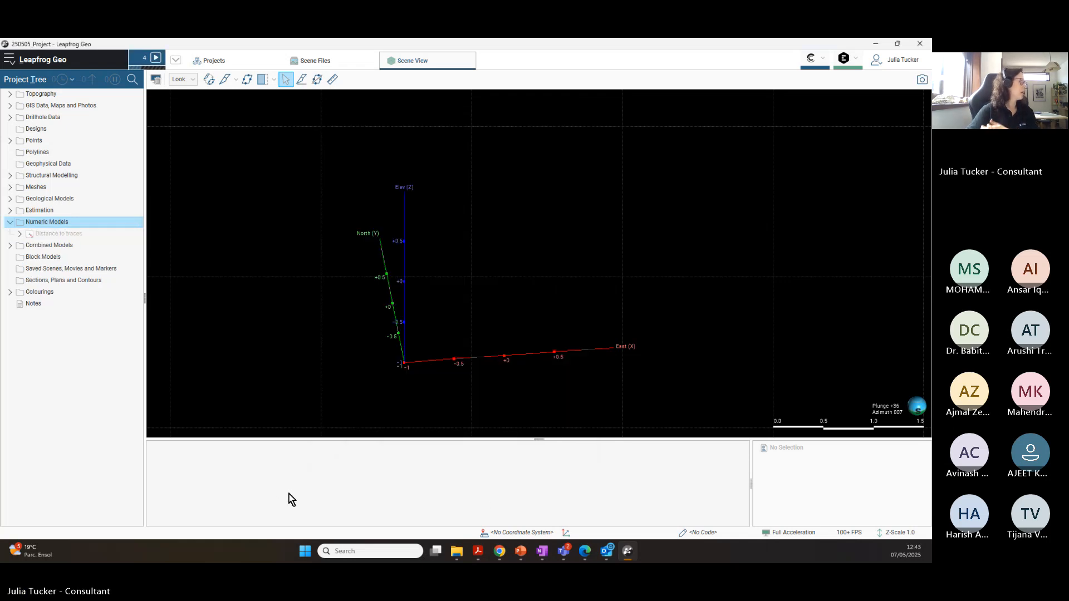
pyautogui.click(135, 60)
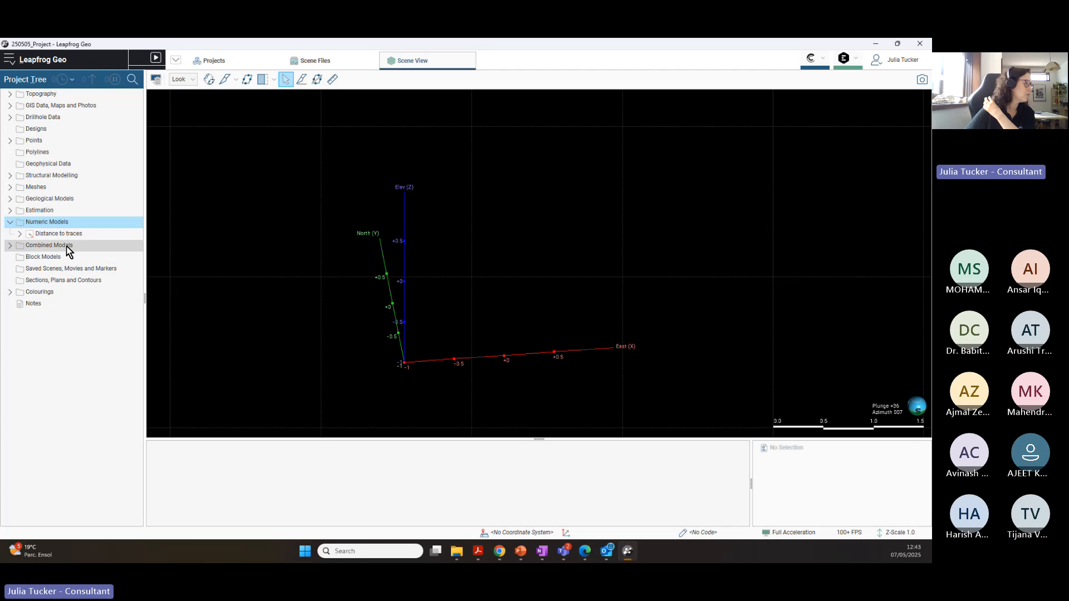
pyautogui.moveTo(39, 237); pyautogui.dragTo(521, 243)
# Step: Examine the 25 and 50 distance buffers around the drillhole traces from above, from the side and close up
pyautogui.moveTo(637, 279); pyautogui.dragTo(468, 257)
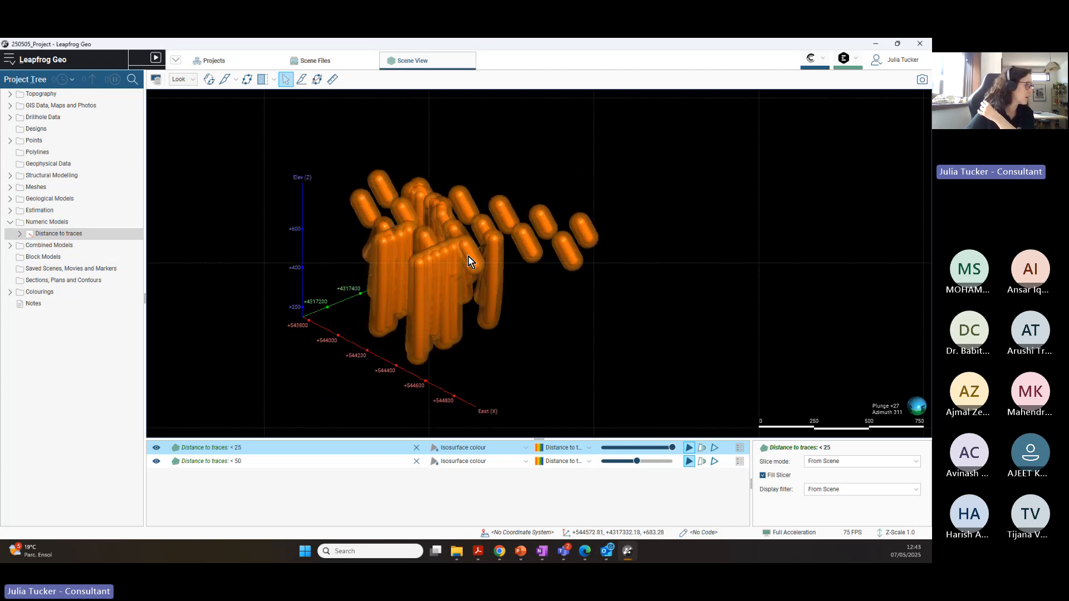
pyautogui.moveTo(468, 295); pyautogui.dragTo(541, 252)
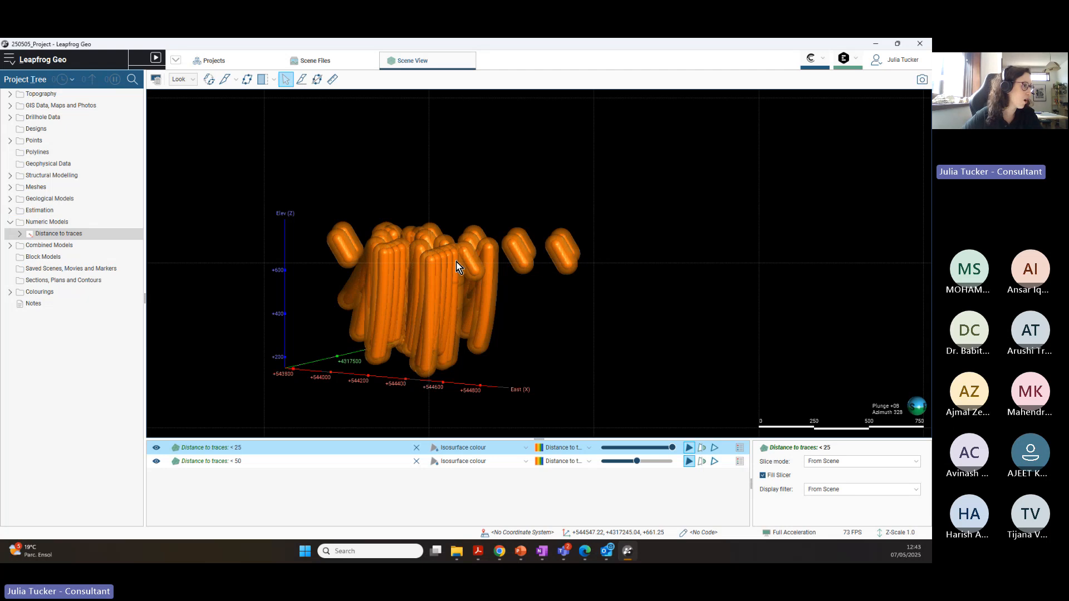
pyautogui.moveTo(456, 262); pyautogui.dragTo(537, 276)
pyautogui.scroll(10, 465, 307)
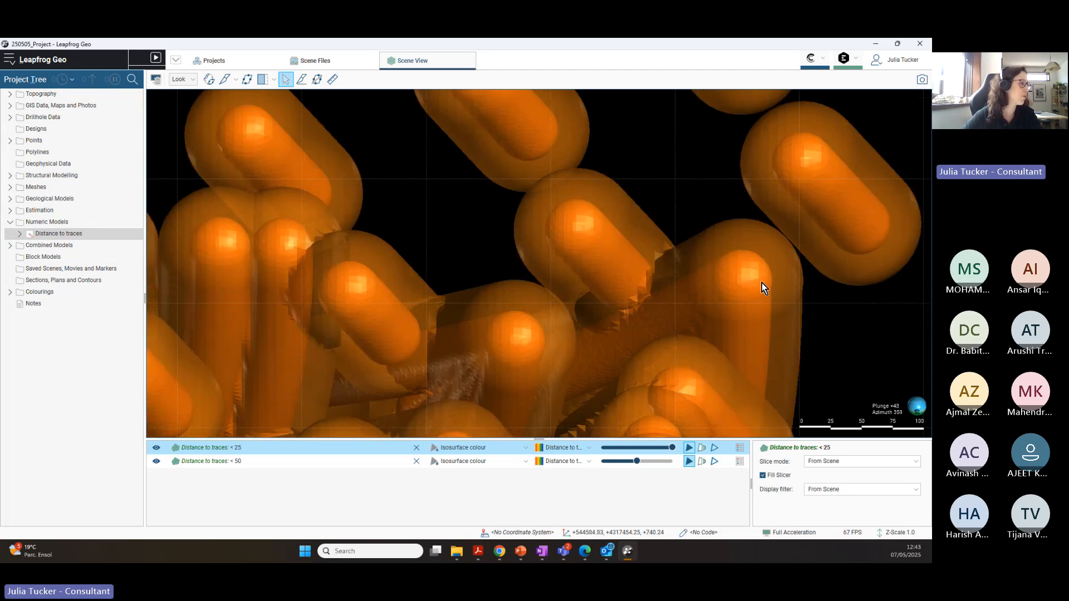
pyautogui.scroll(-10, 762, 283)
pyautogui.moveTo(751, 307); pyautogui.dragTo(540, 259)
pyautogui.scroll(3, 532, 269)
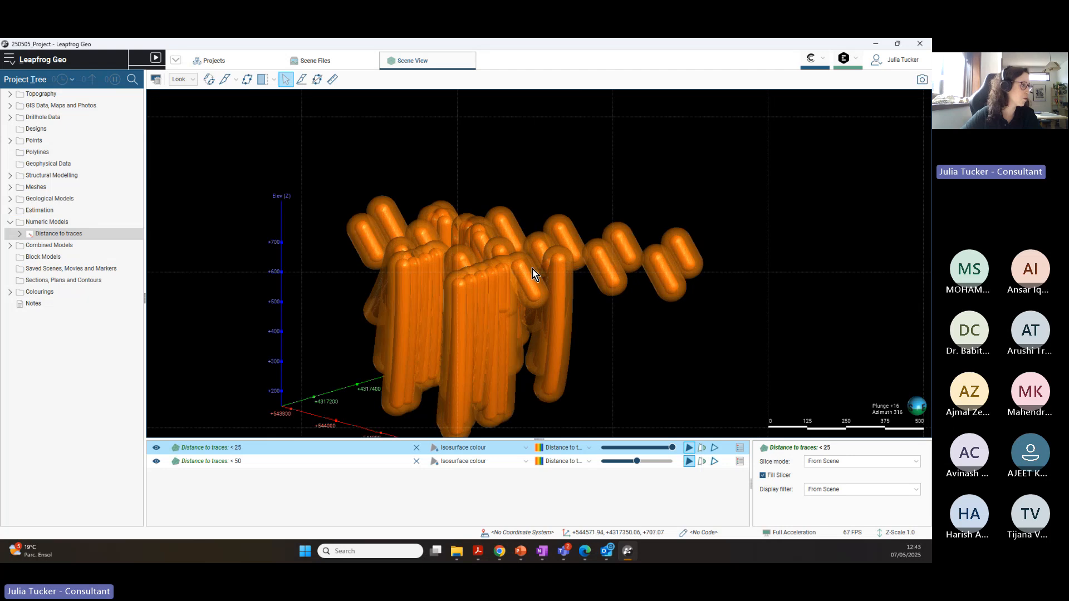
pyautogui.moveTo(465, 282); pyautogui.dragTo(569, 390)
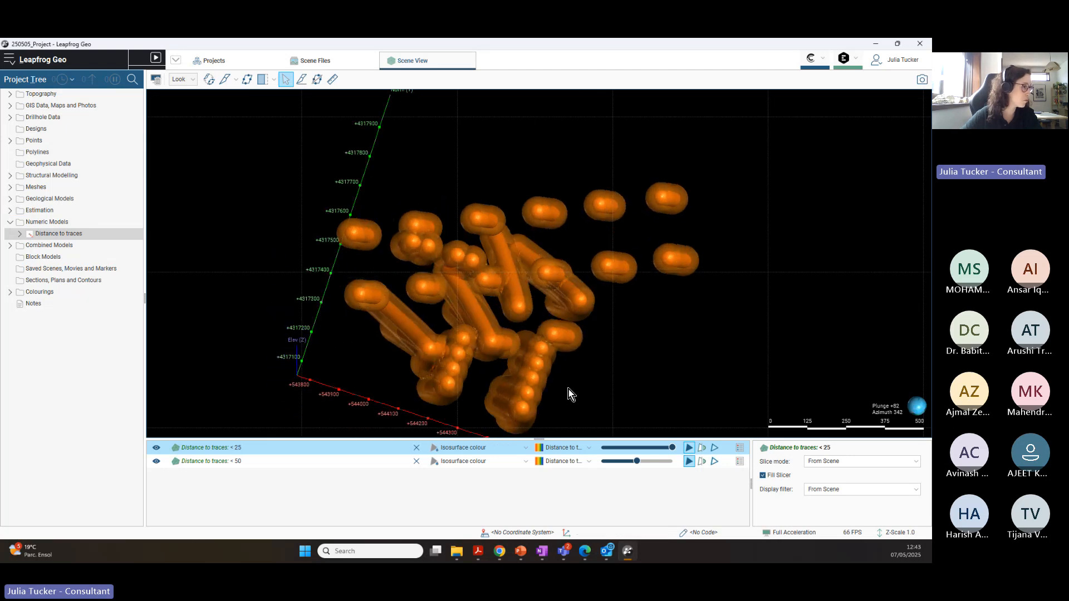
pyautogui.moveTo(673, 345); pyautogui.dragTo(340, 256)
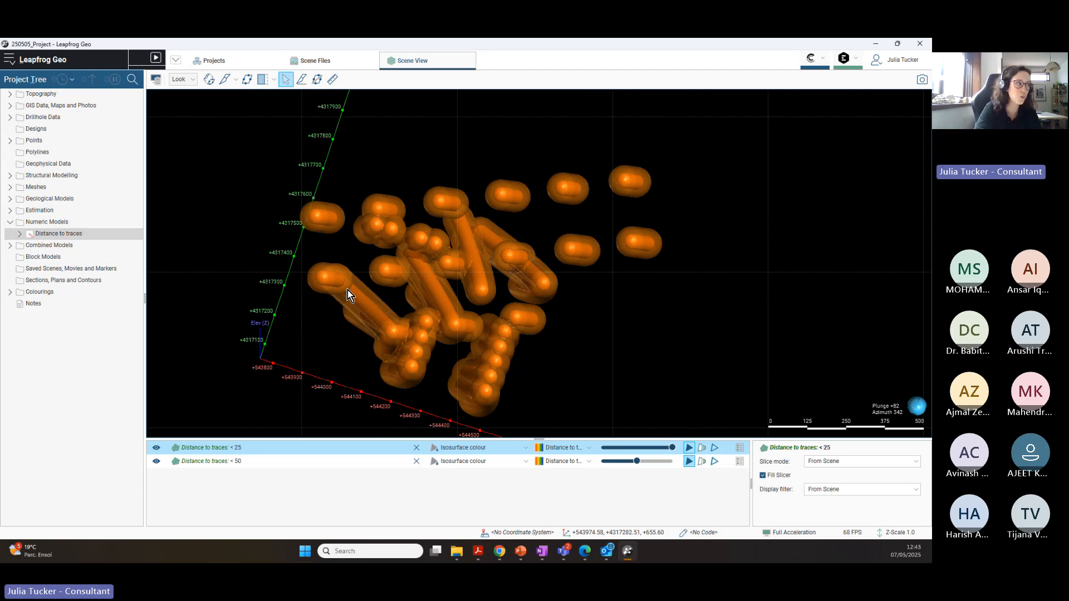
pyautogui.moveTo(352, 311); pyautogui.dragTo(466, 274)
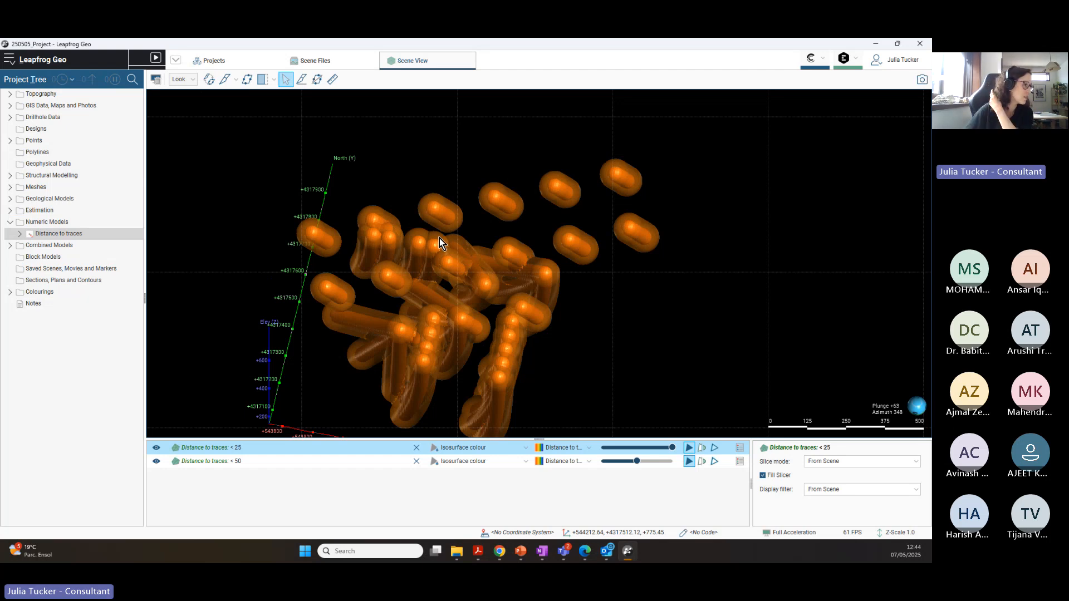
pyautogui.moveTo(443, 282); pyautogui.dragTo(466, 219)
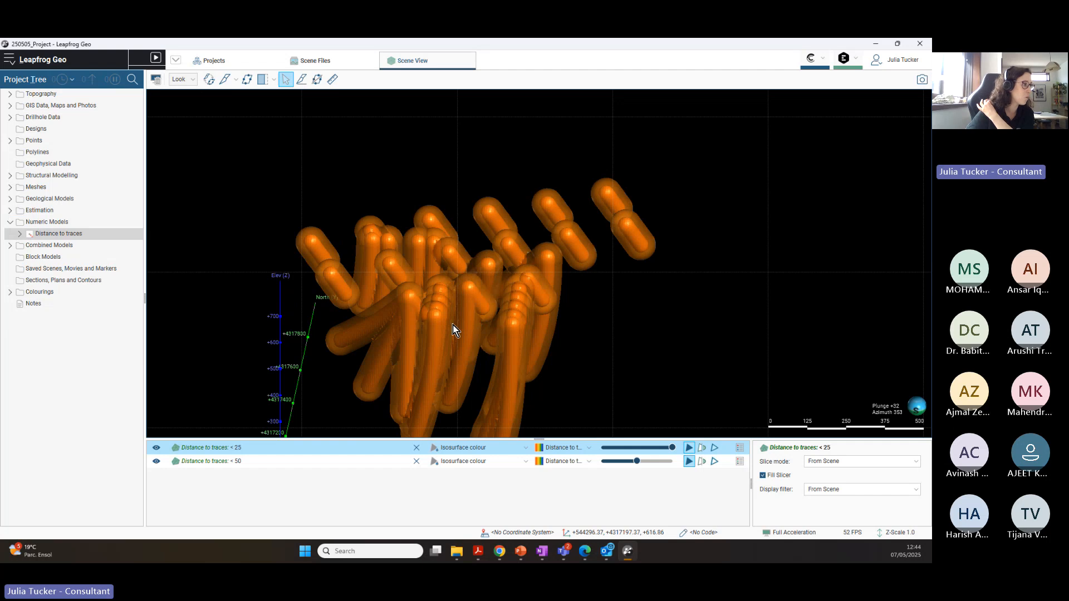
pyautogui.moveTo(454, 329); pyautogui.dragTo(441, 281)
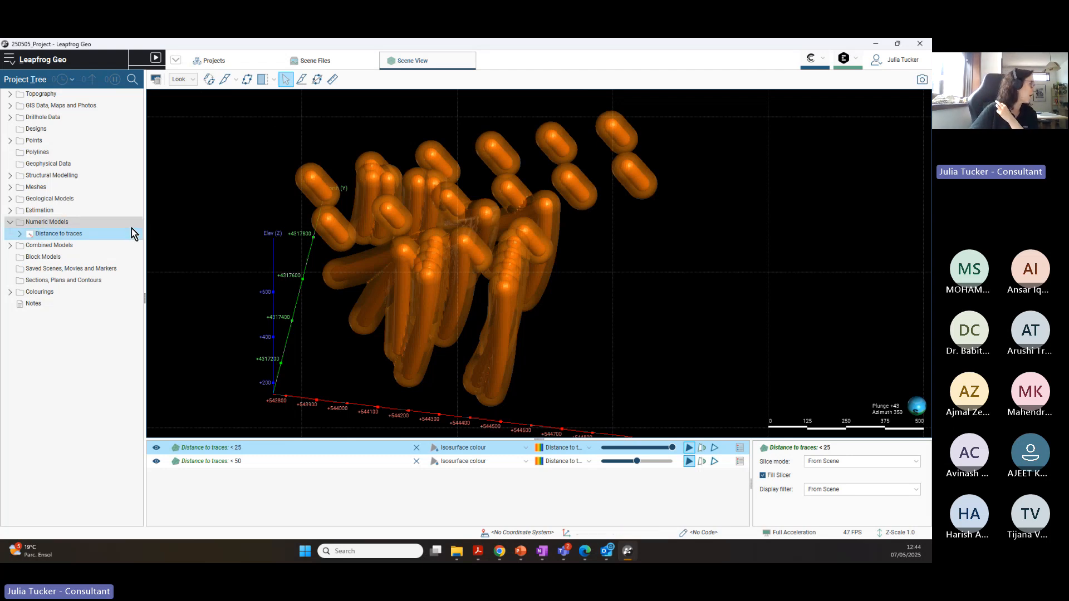
pyautogui.click(276, 334)
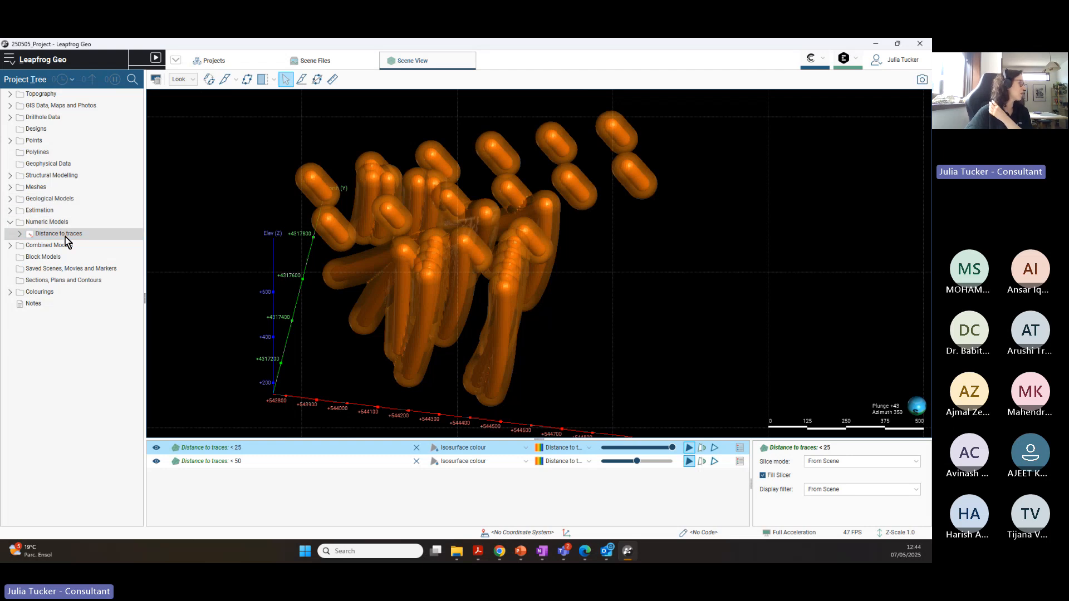
# Step: Clear both distance buffers from the scene and start a new RBF interpolant of the Au values under Numeric Models
pyautogui.click(416, 448)
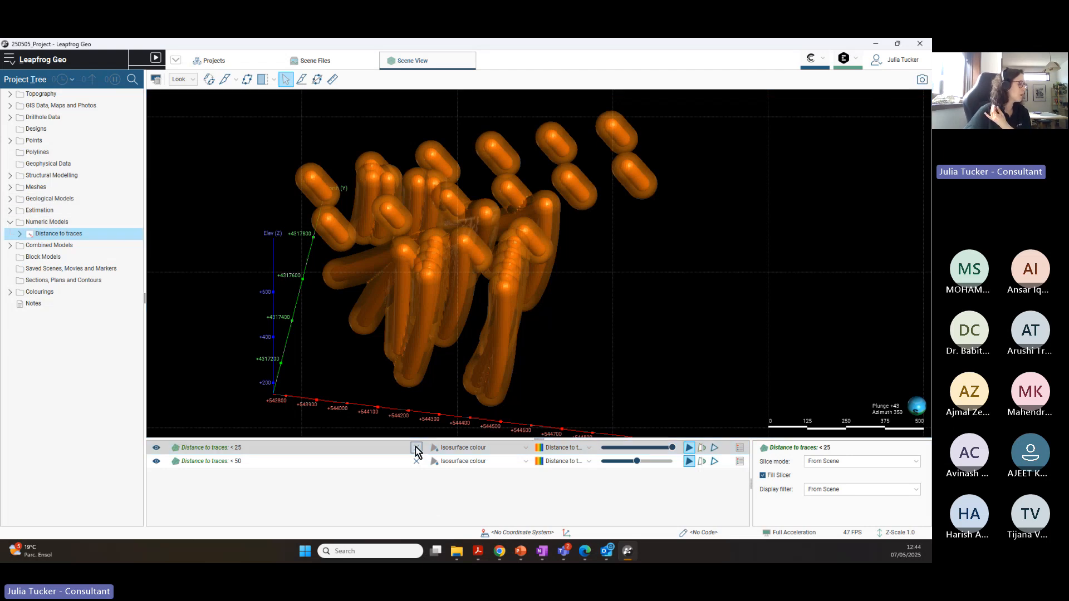
pyautogui.click(418, 450)
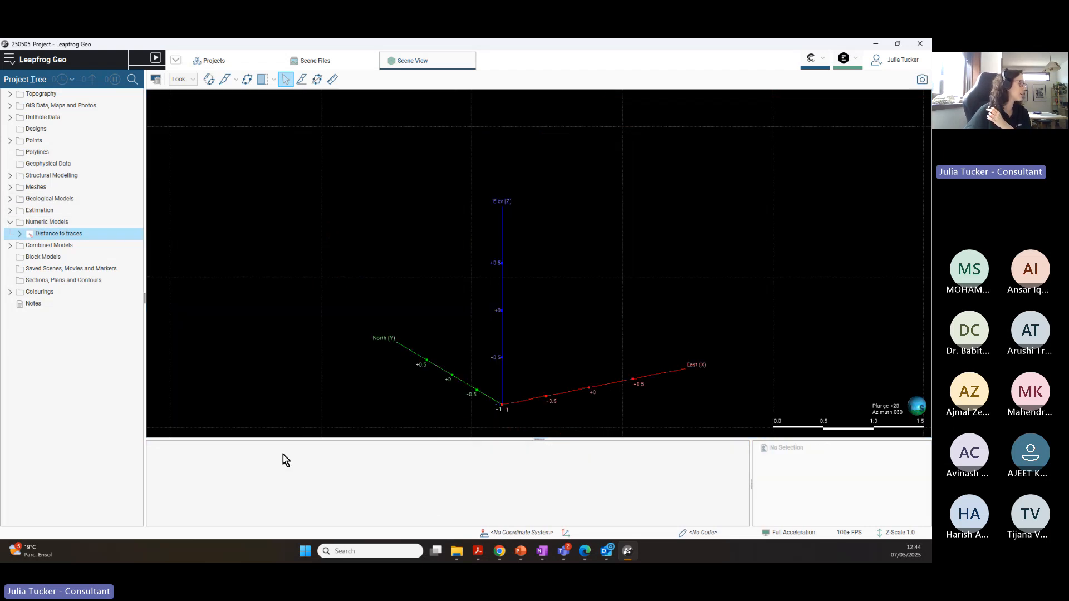
pyautogui.rightClick(47, 222)
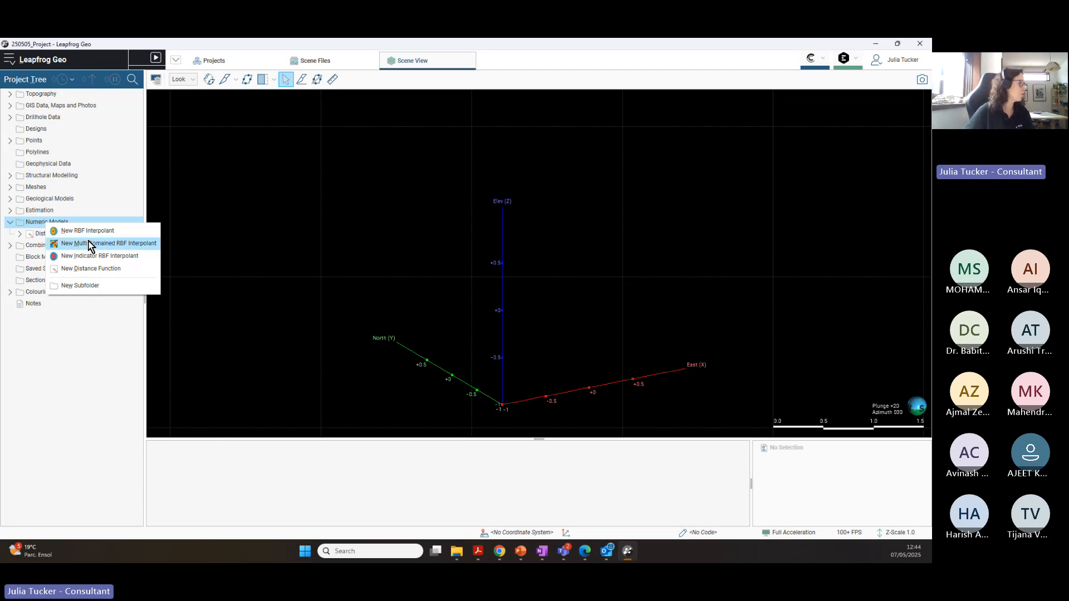
pyautogui.click(72, 232)
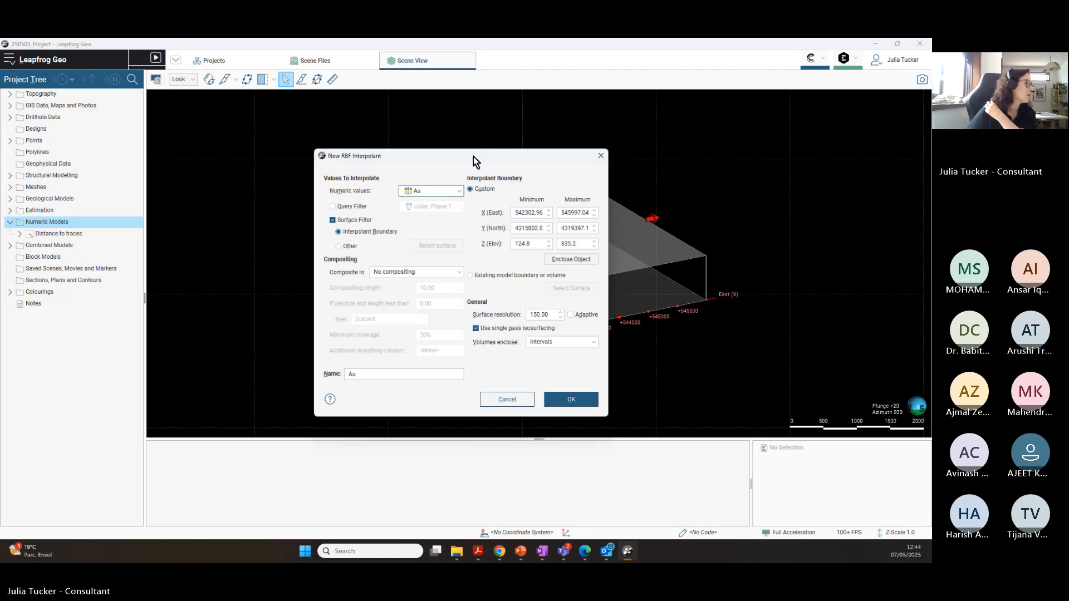
pyautogui.moveTo(473, 156); pyautogui.dragTo(308, 156)
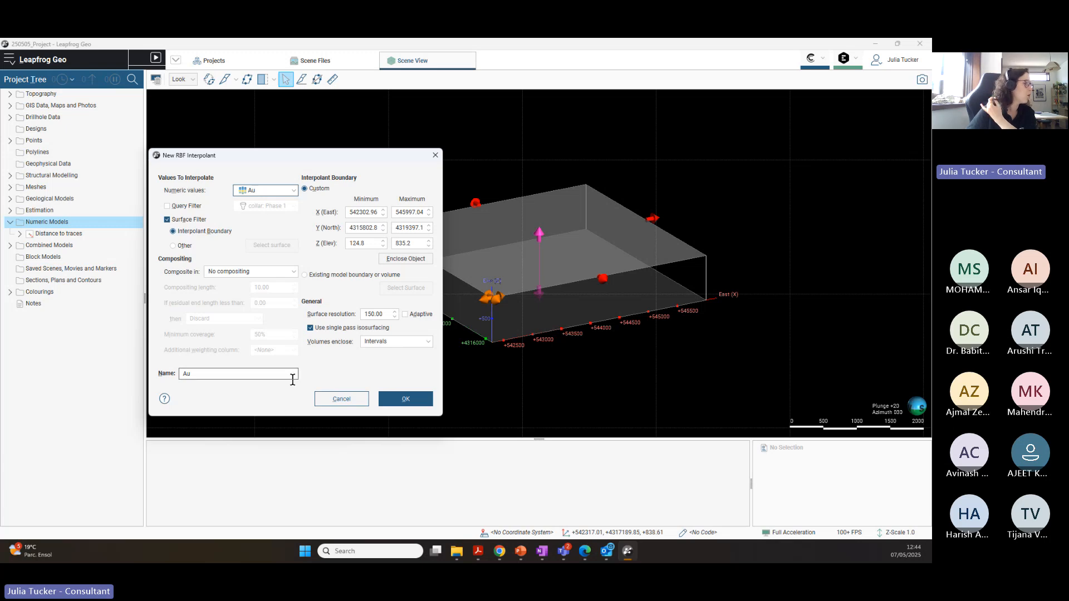
# Step: Use the existing GM_geology boundary as the interpolant boundary
pyautogui.click(305, 275)
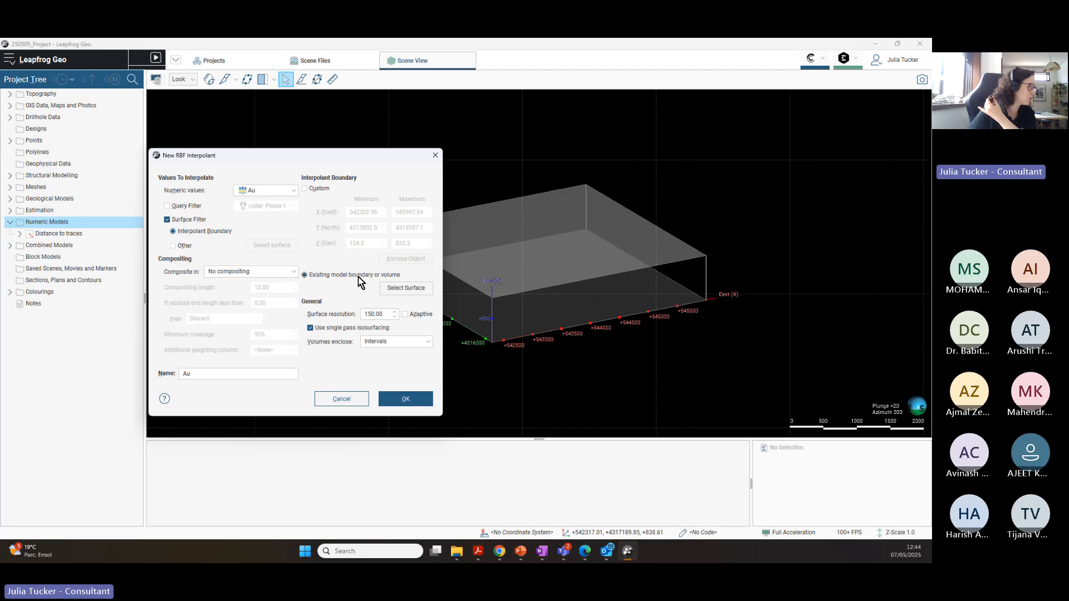
pyautogui.click(412, 290)
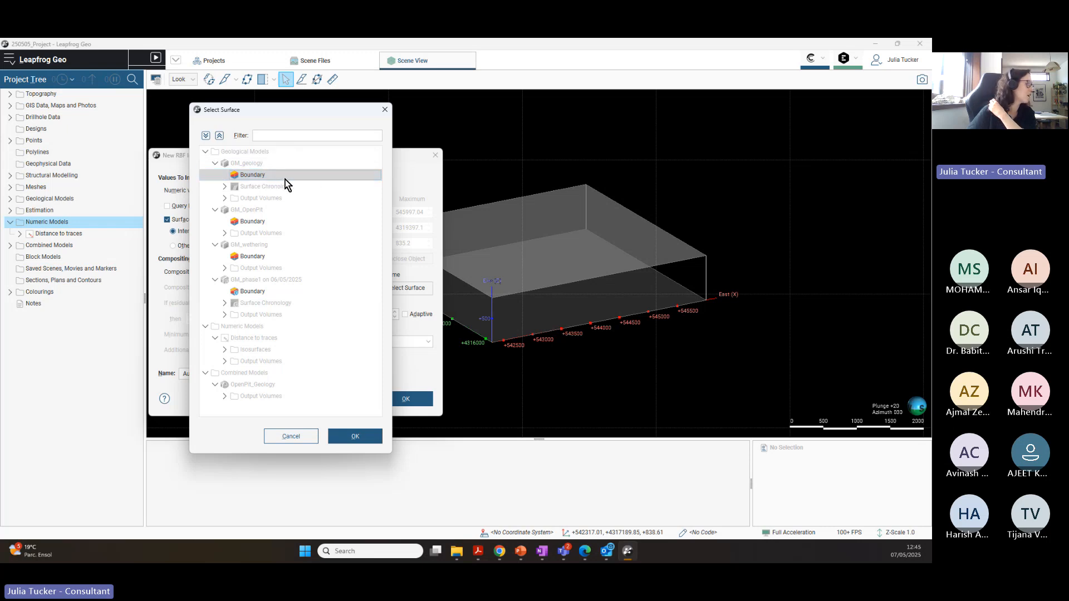
pyautogui.click(362, 442)
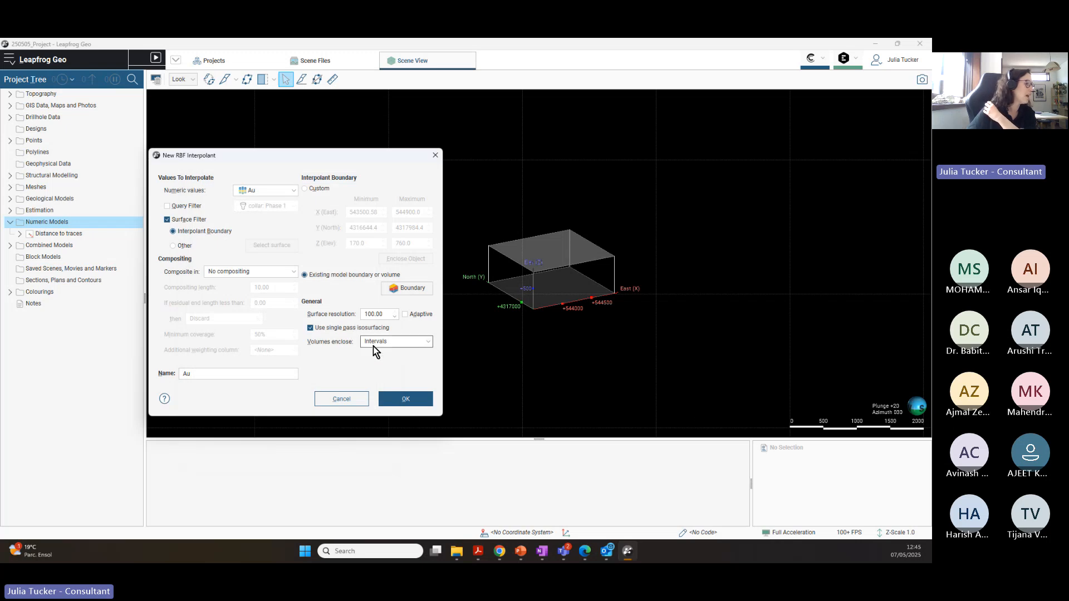
# Step: Set the Au interpolant's surface resolution to 20
pyautogui.click(374, 312)
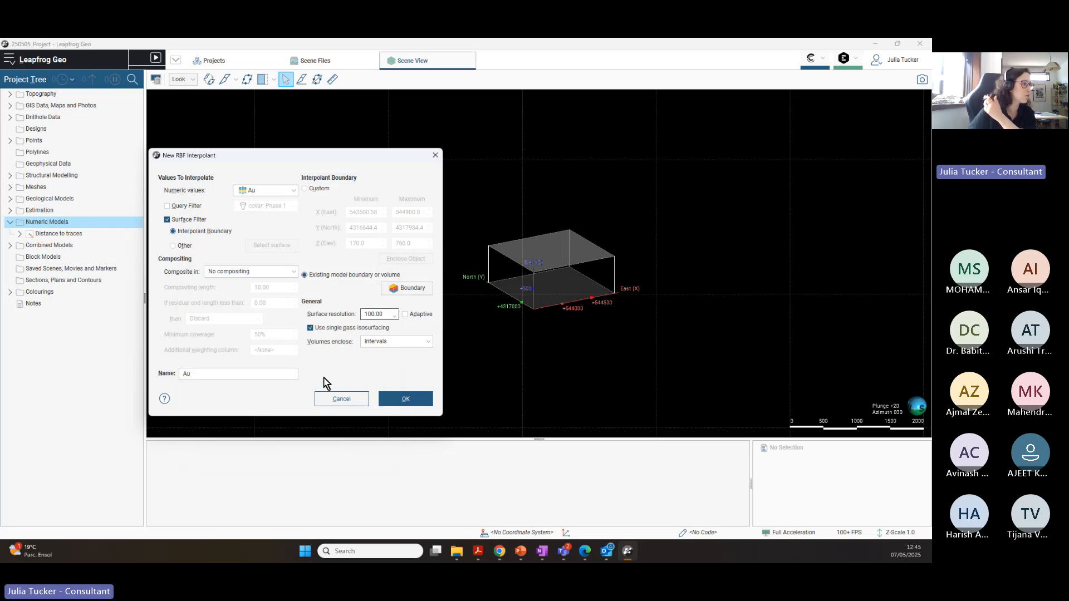
pyautogui.press('BackSpace')
pyautogui.press('BackSpace')
pyautogui.press('BackSpace')
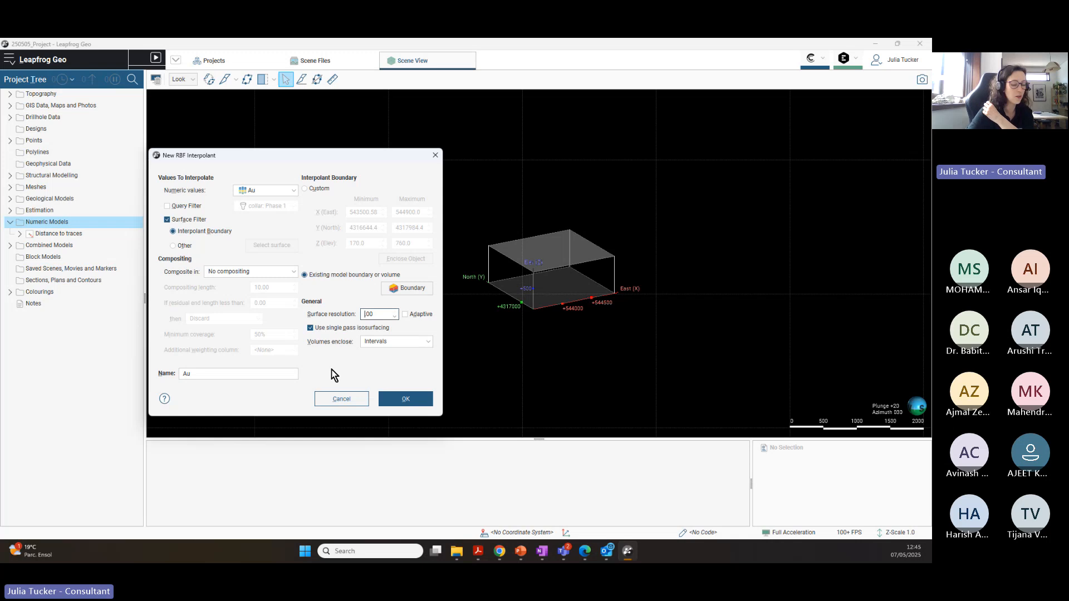
pyautogui.write('20')
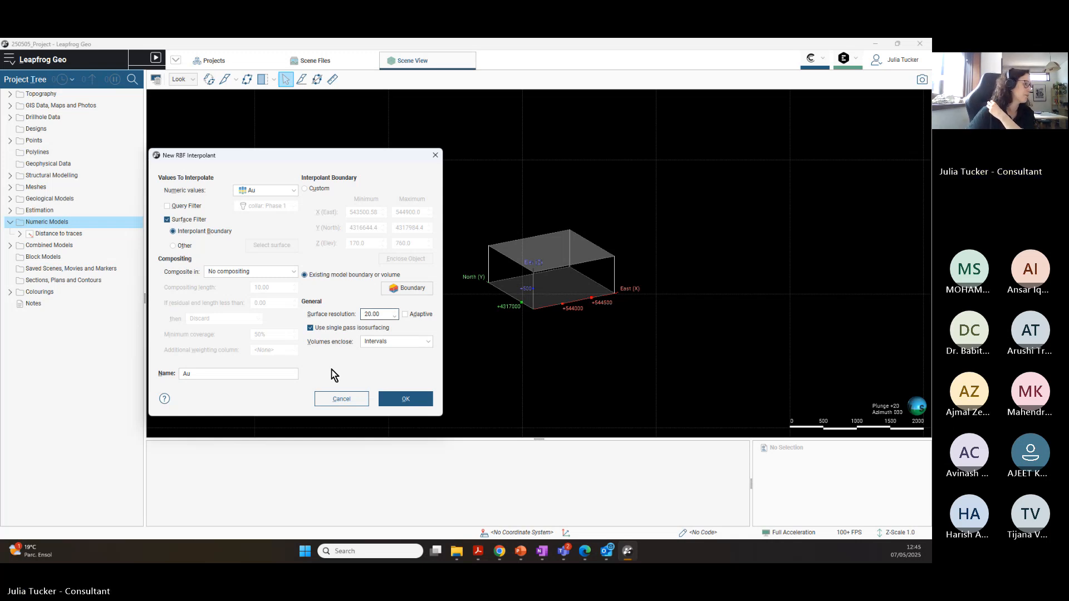
pyautogui.click(334, 370)
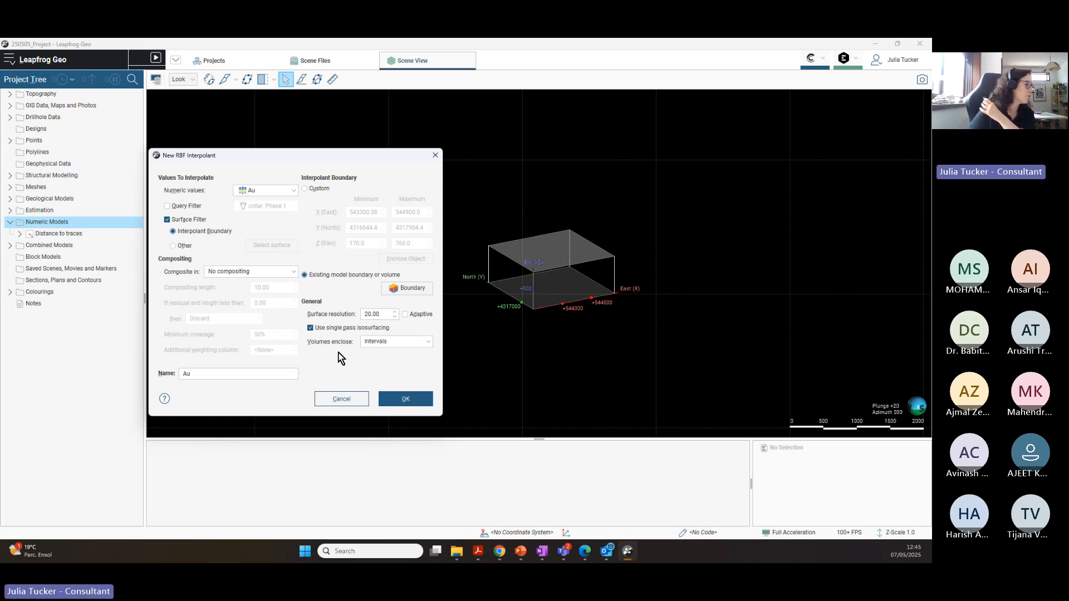
# Step: Review the interpolant's options for enclosed volumes and compositing, choosing Intervals for the volumes
pyautogui.click(426, 343)
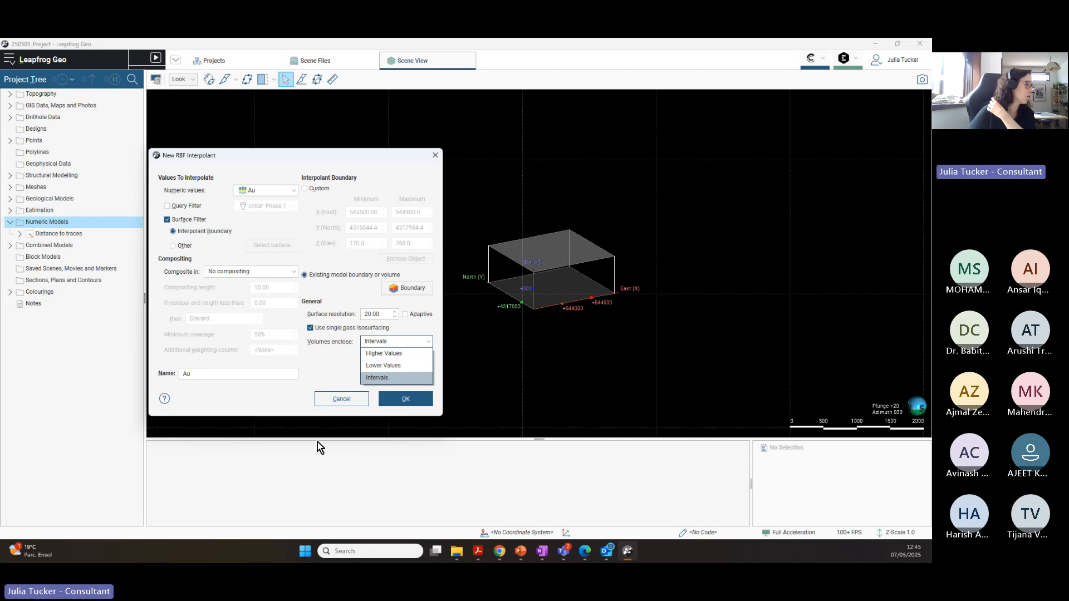
pyautogui.press('Up')
pyautogui.press('Up')
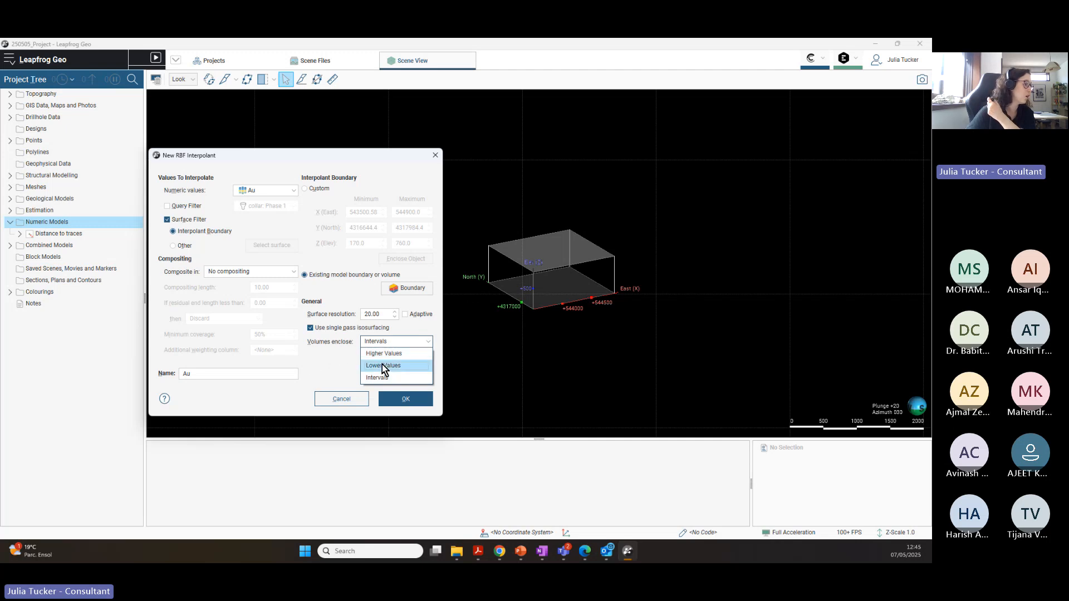
pyautogui.click(379, 379)
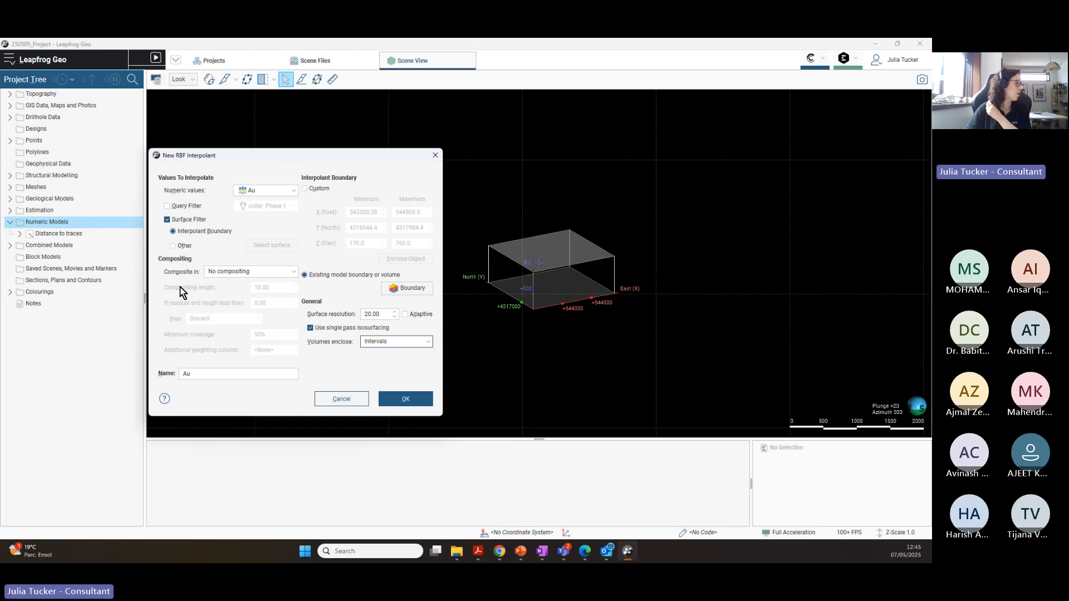
pyautogui.click(276, 272)
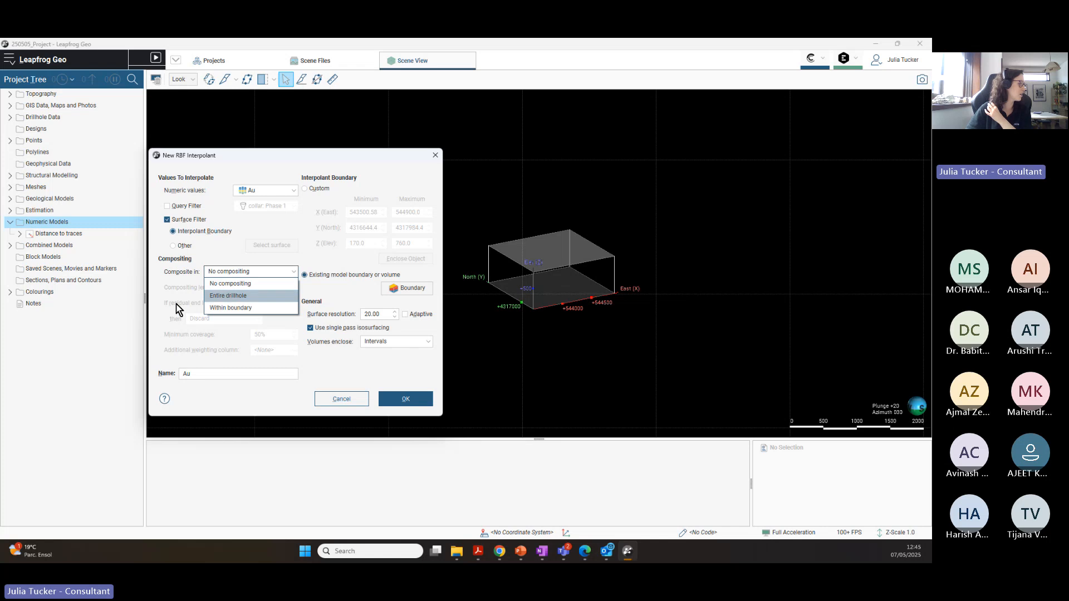
pyautogui.click(172, 319)
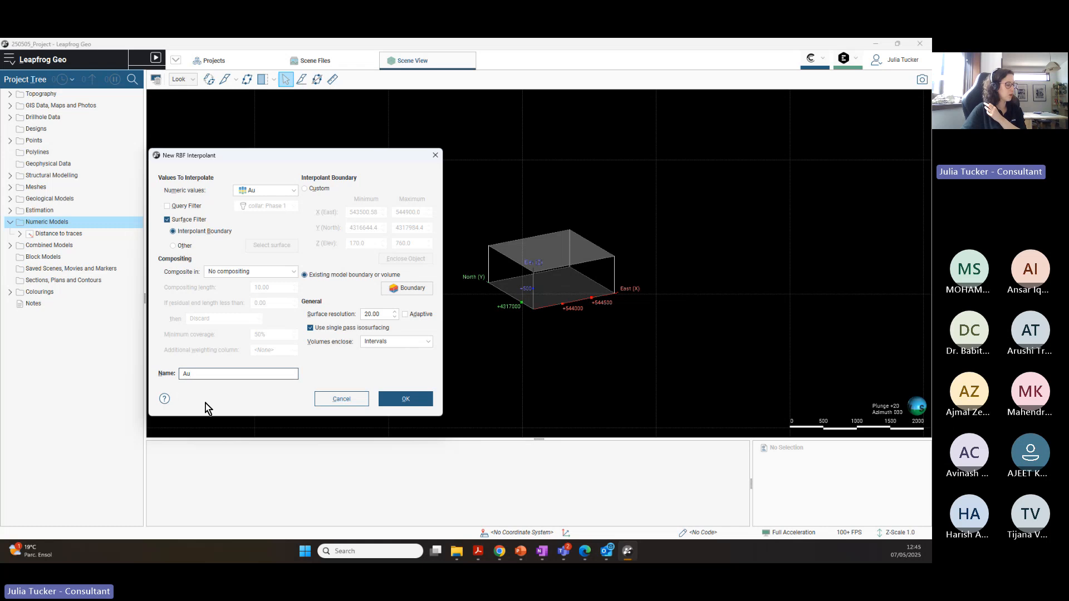
# Step: Create the Au RBF interpolant and check the progress of its processing tasks
pyautogui.click(406, 399)
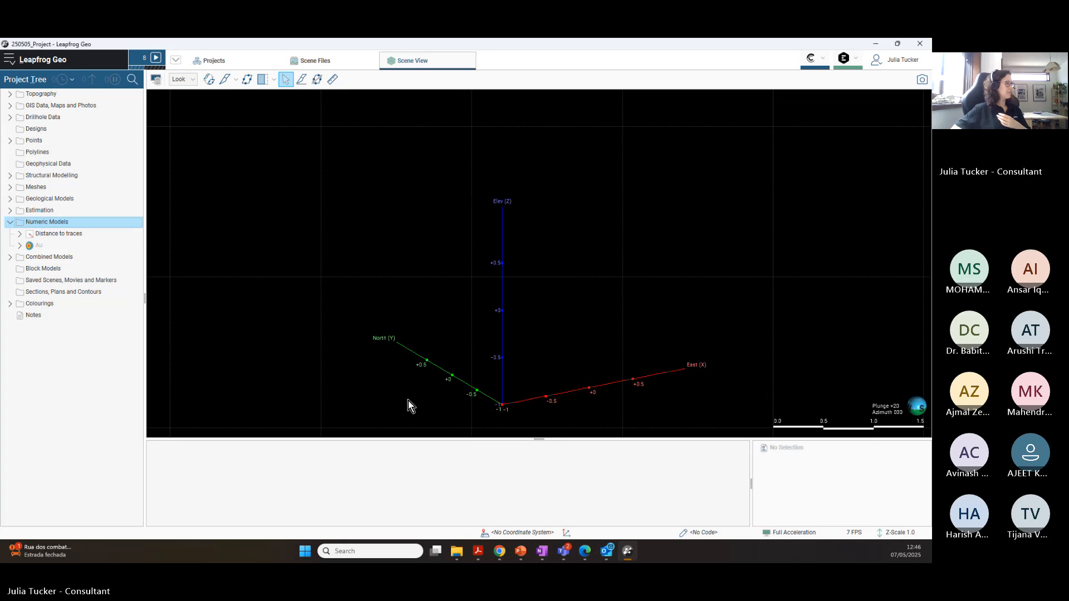
pyautogui.click(138, 62)
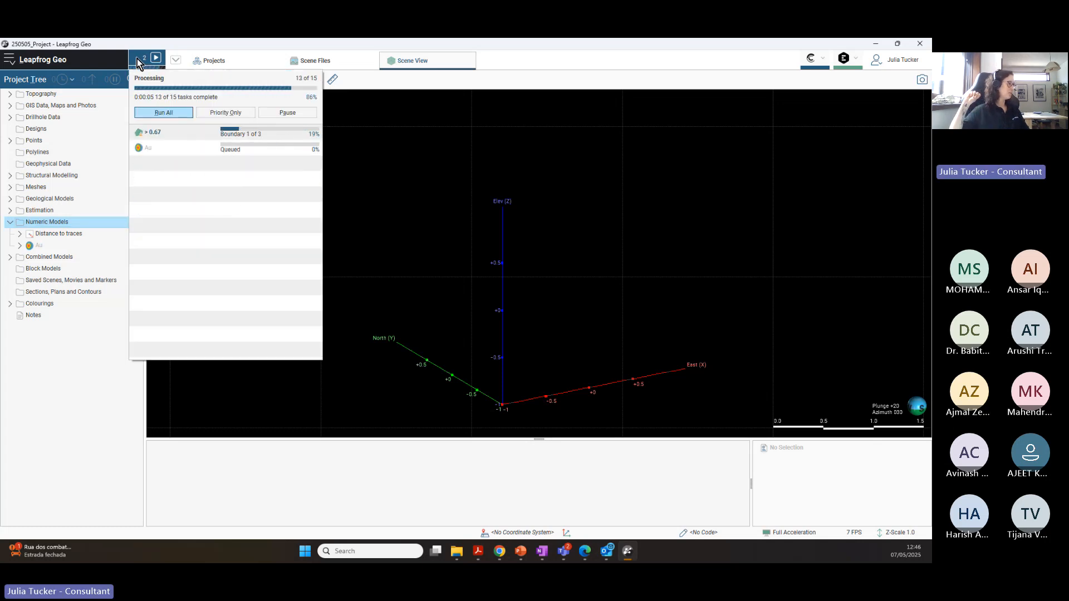
pyautogui.click(240, 490)
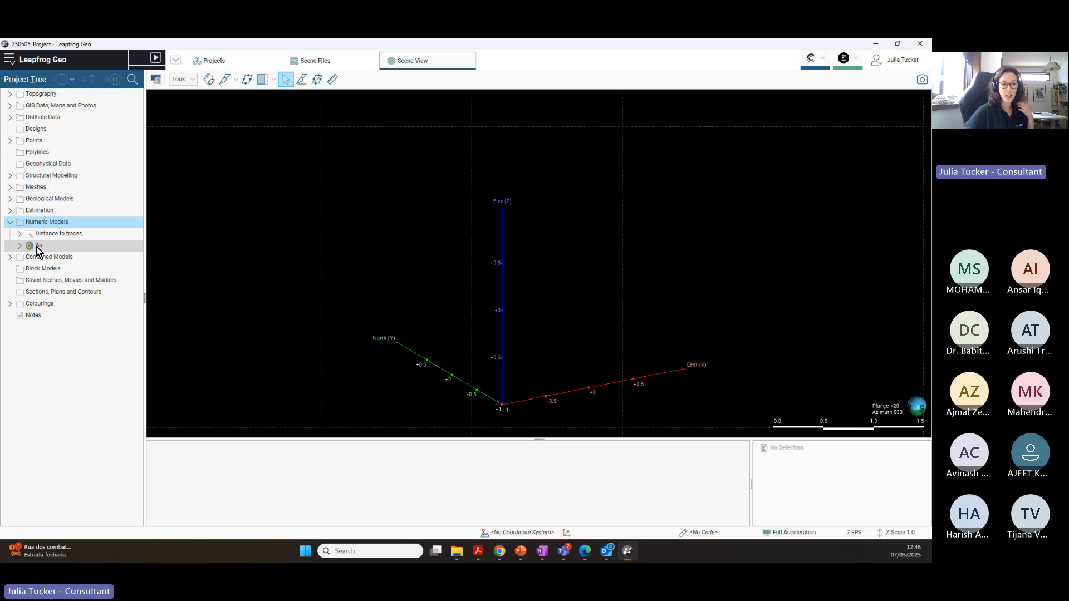
# Step: Expand the Au interpolant in the project tree to examine its boundary and Au values
pyautogui.click(20, 245)
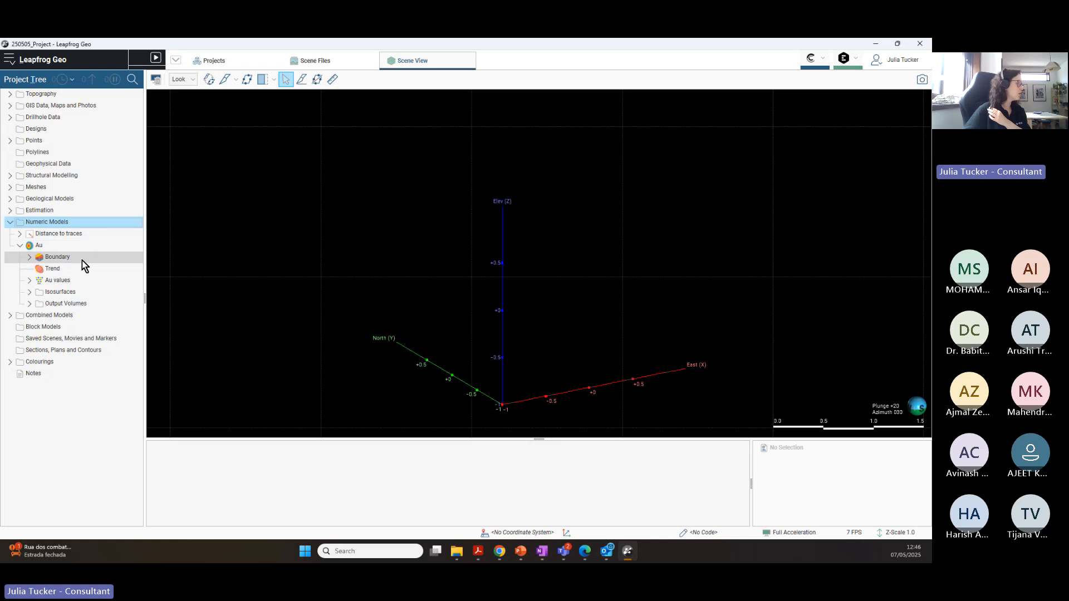
pyautogui.click(29, 258)
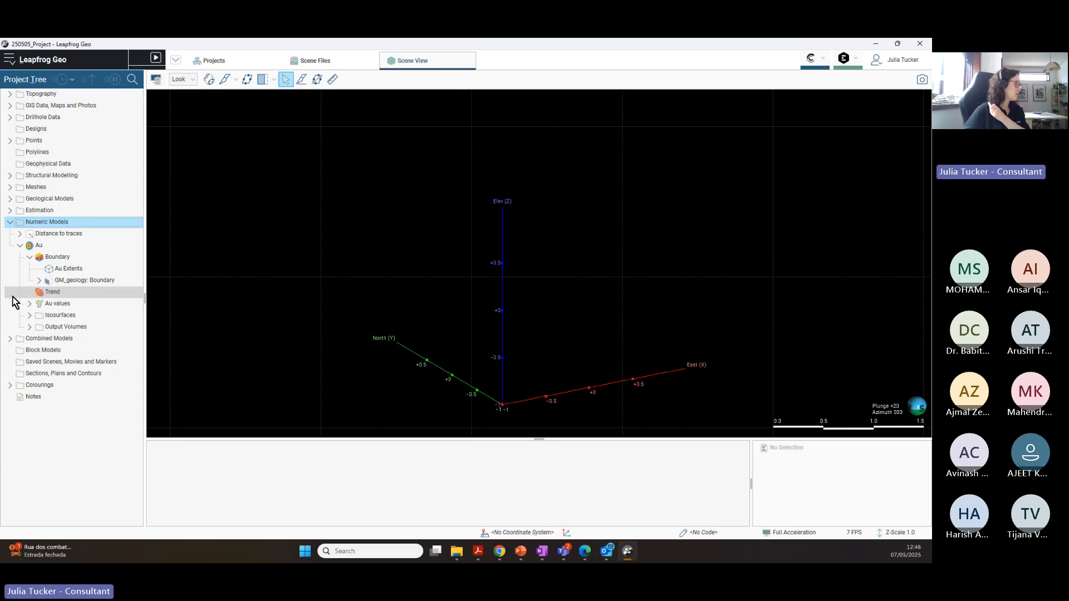
pyautogui.click(30, 303)
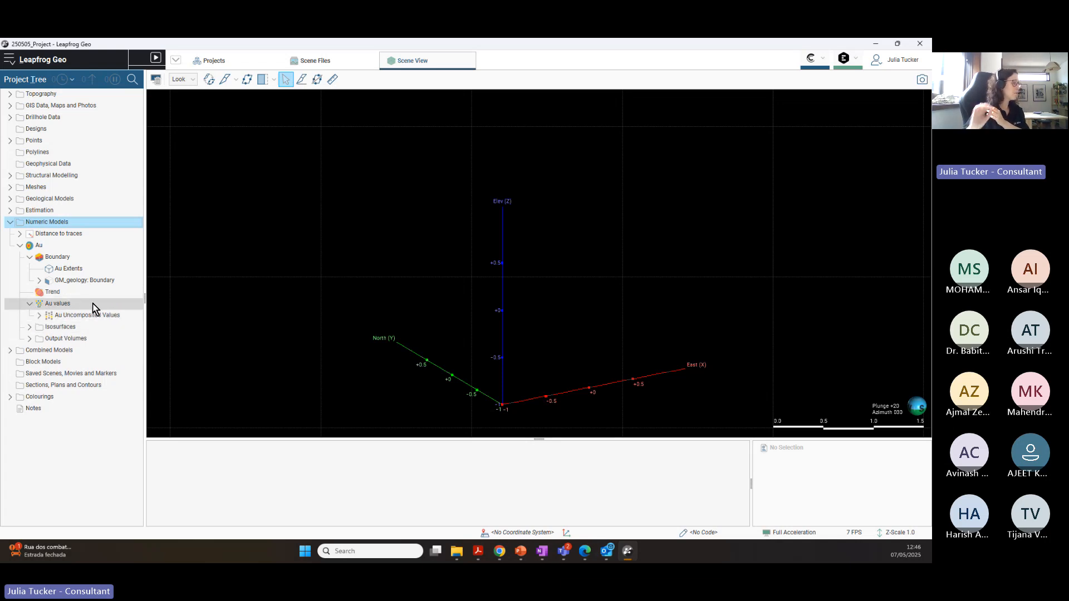
# Step: Examine the Au interpolant's isosurfaces and output volumes in the project tree, comparing its structure with the GM_geology model's surface chronology
pyautogui.click(30, 326)
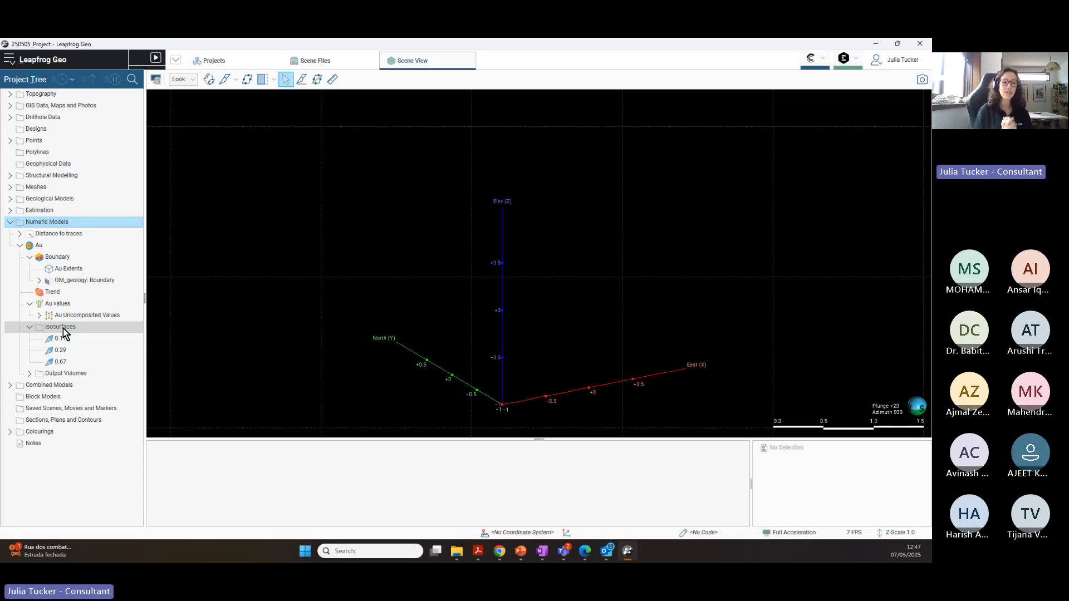
pyautogui.click(10, 199)
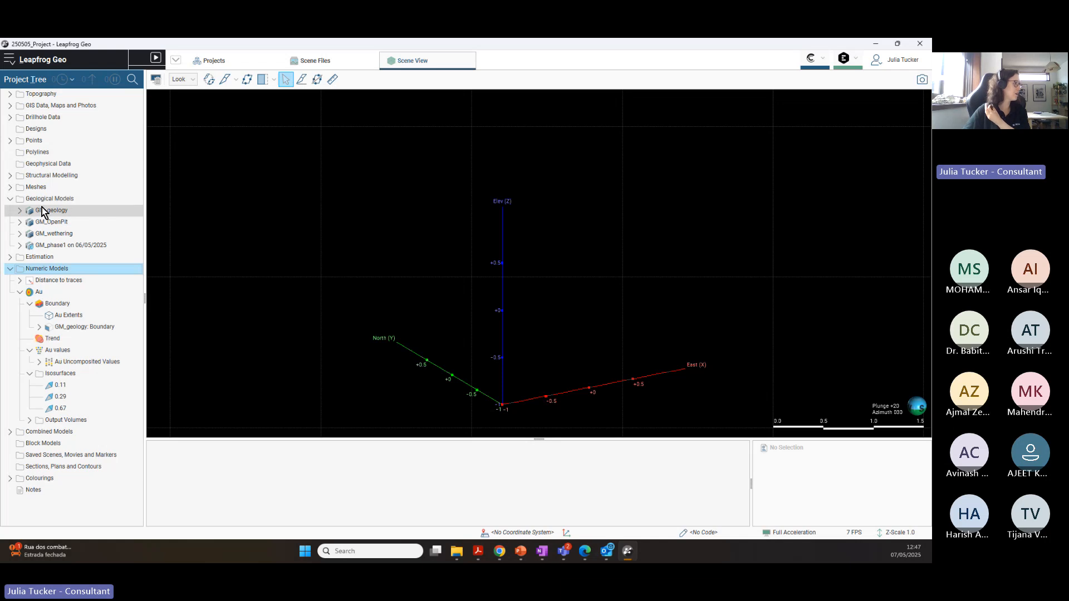
pyautogui.click(20, 211)
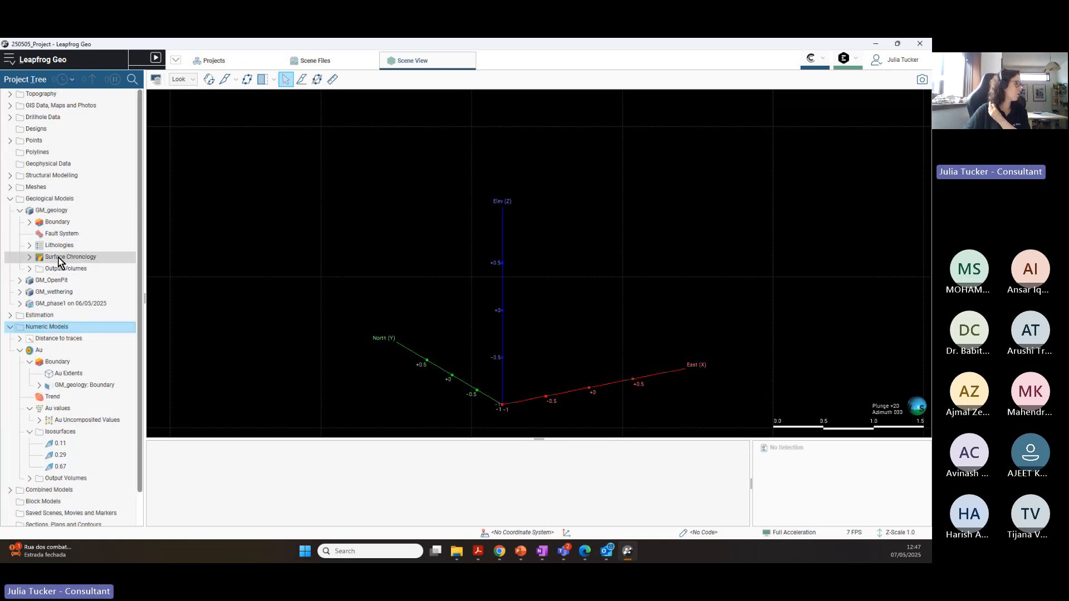
pyautogui.click(29, 256)
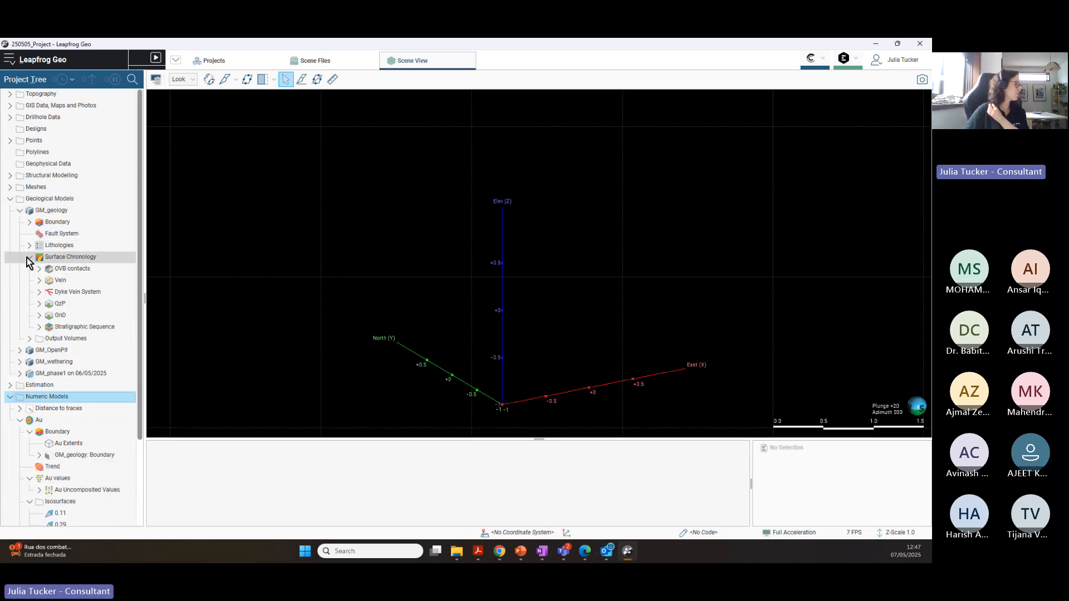
pyautogui.scroll(-1, 78, 251)
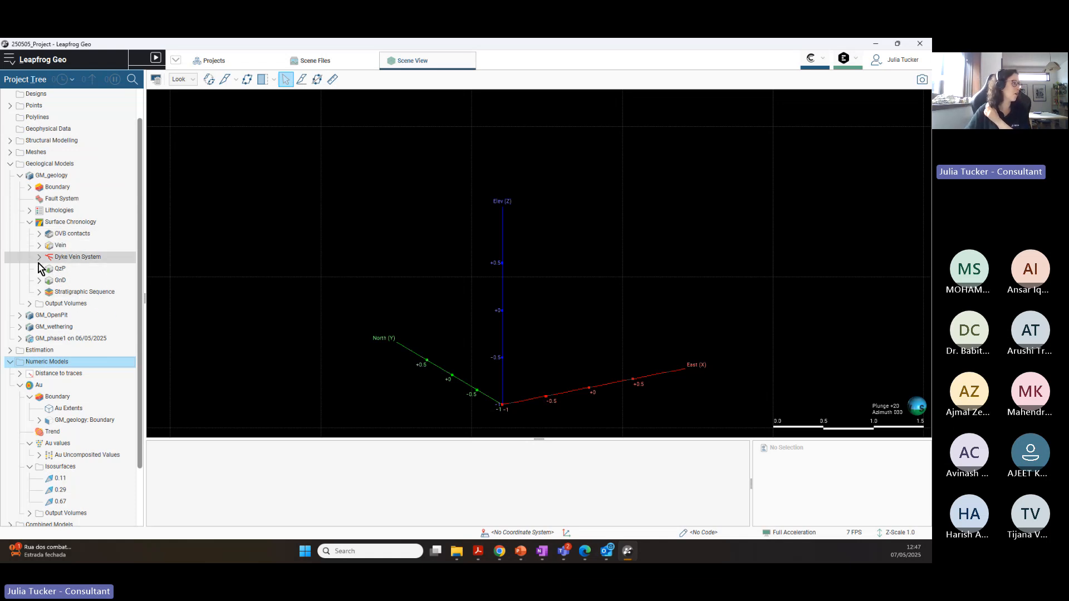
pyautogui.scroll(-2, 75, 285)
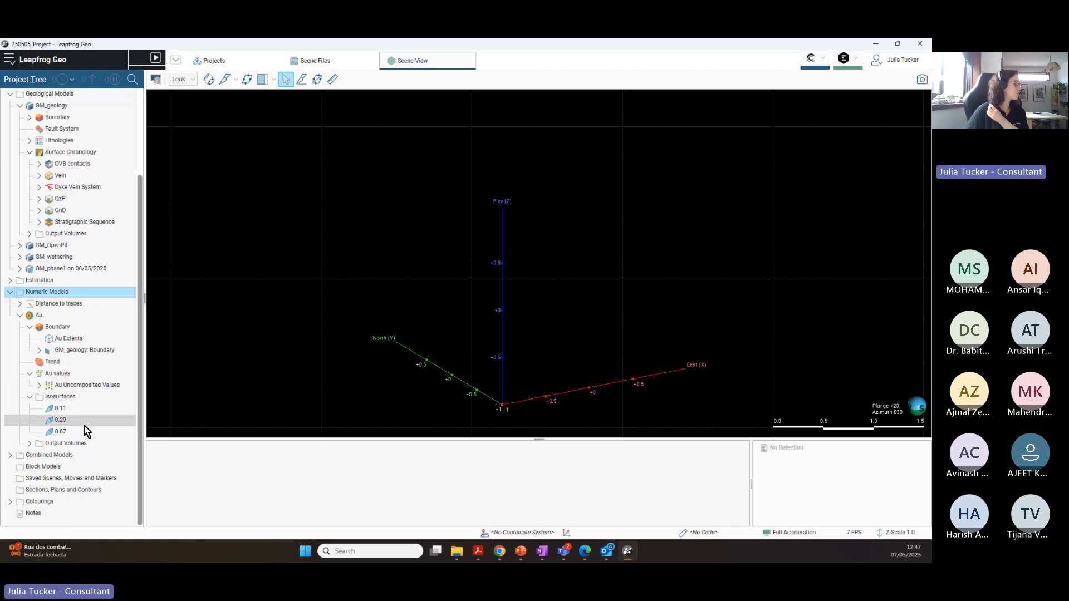
pyautogui.scroll(2, 55, 167)
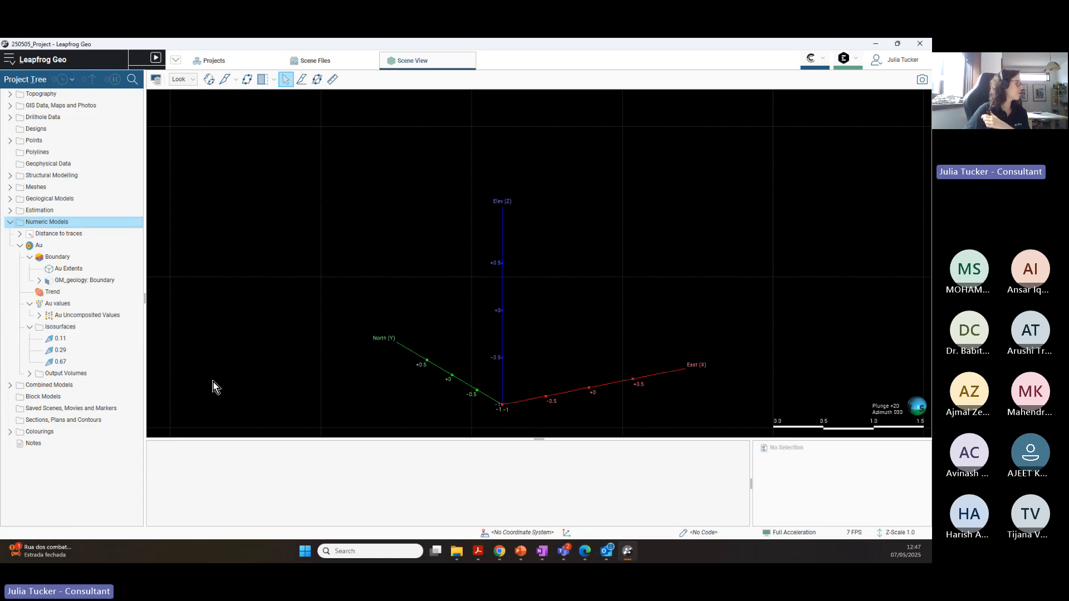
pyautogui.click(29, 373)
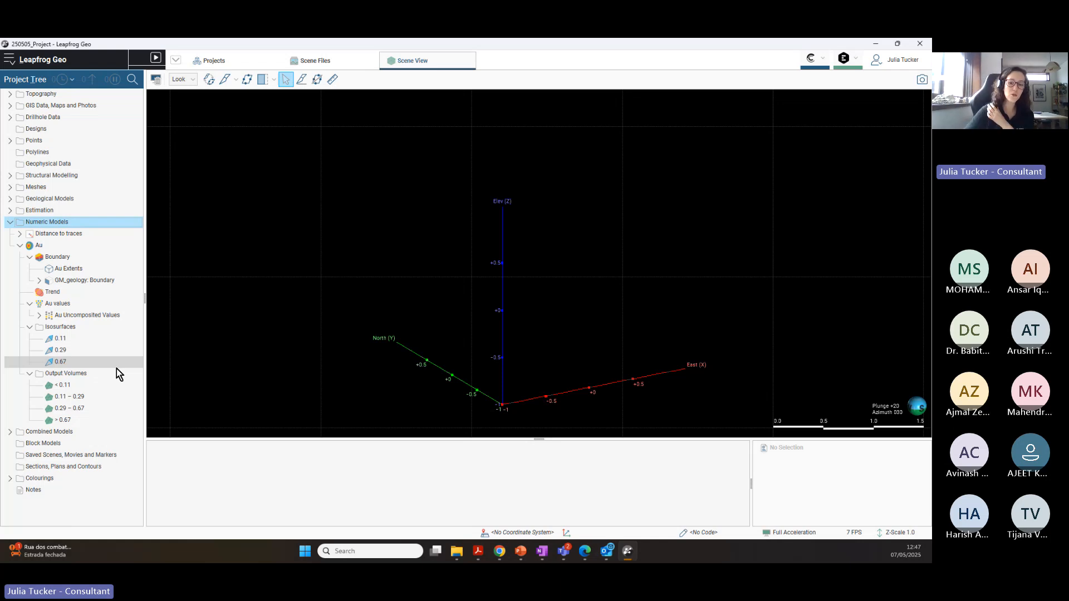
# Step: Switch to the PowerPoint training deck, review the numerical modelling approach on slide 27, and return to Leapfrog Geo
pyautogui.hotkey('alt', 'Tab')
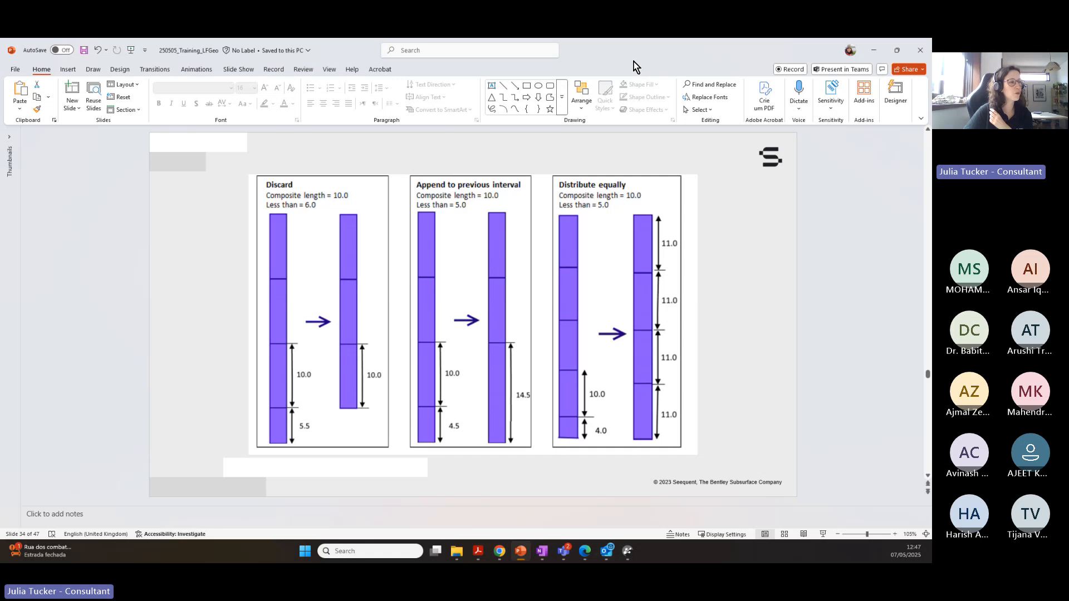
pyautogui.moveTo(634, 60); pyautogui.dragTo(980, 348)
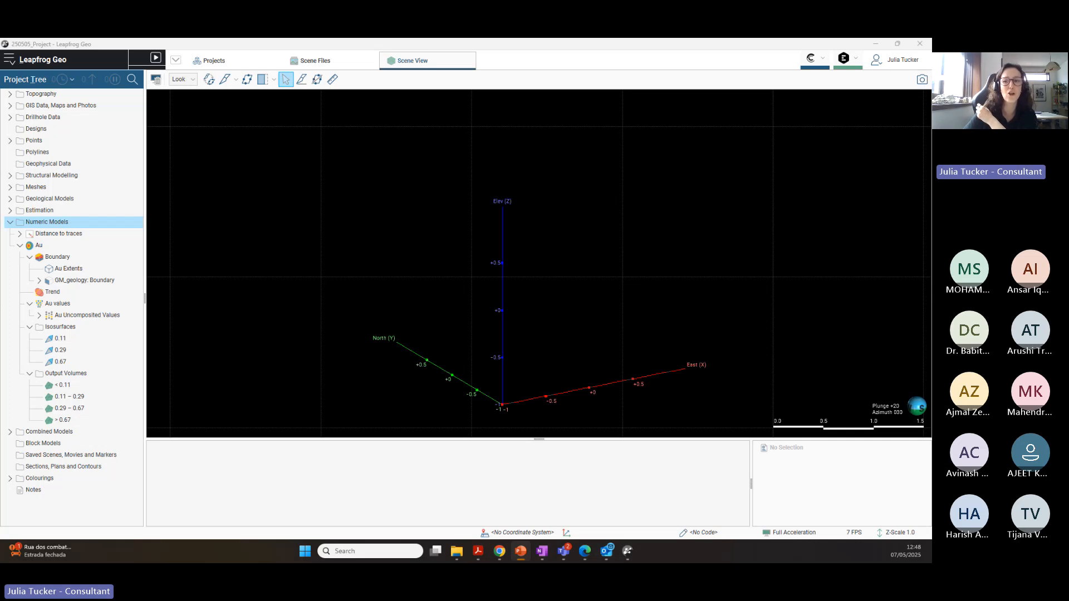
pyautogui.moveTo(931, 120); pyautogui.dragTo(513, 137)
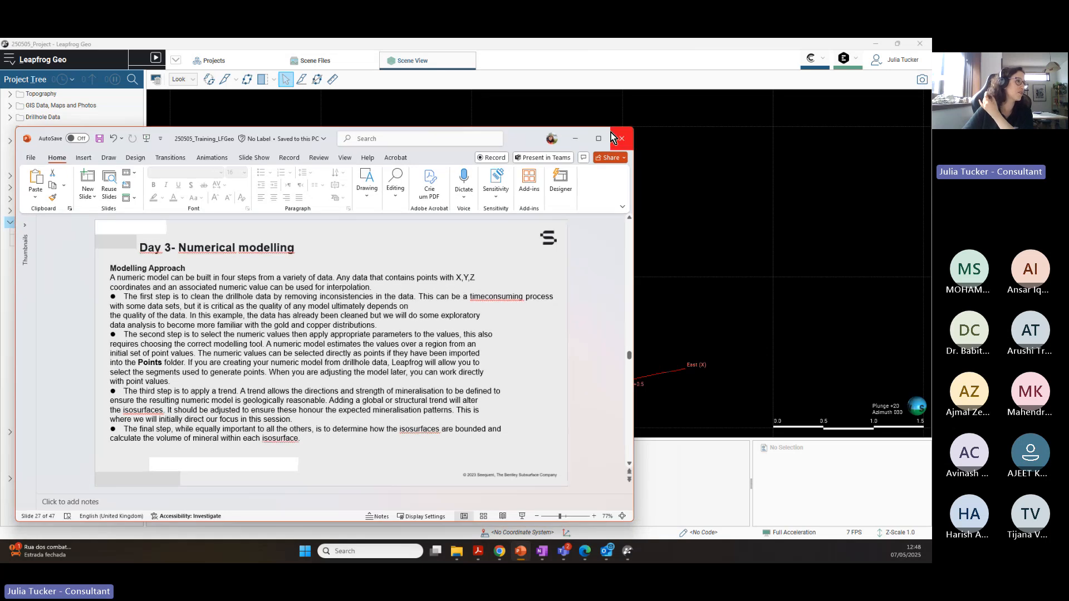
pyautogui.click(603, 137)
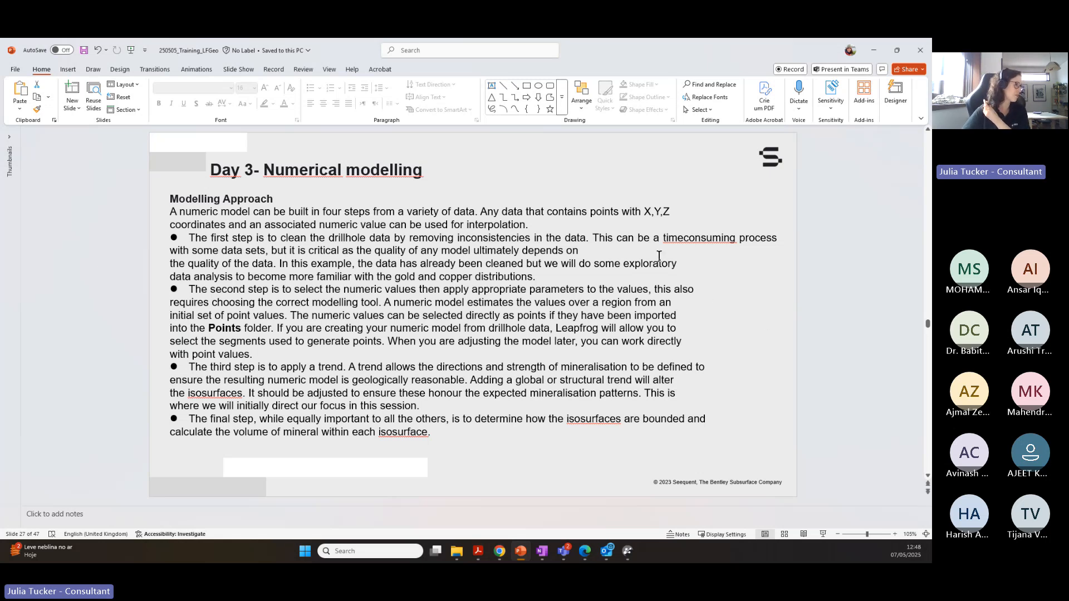
pyautogui.moveTo(661, 239); pyautogui.dragTo(779, 248)
pyautogui.click(758, 315)
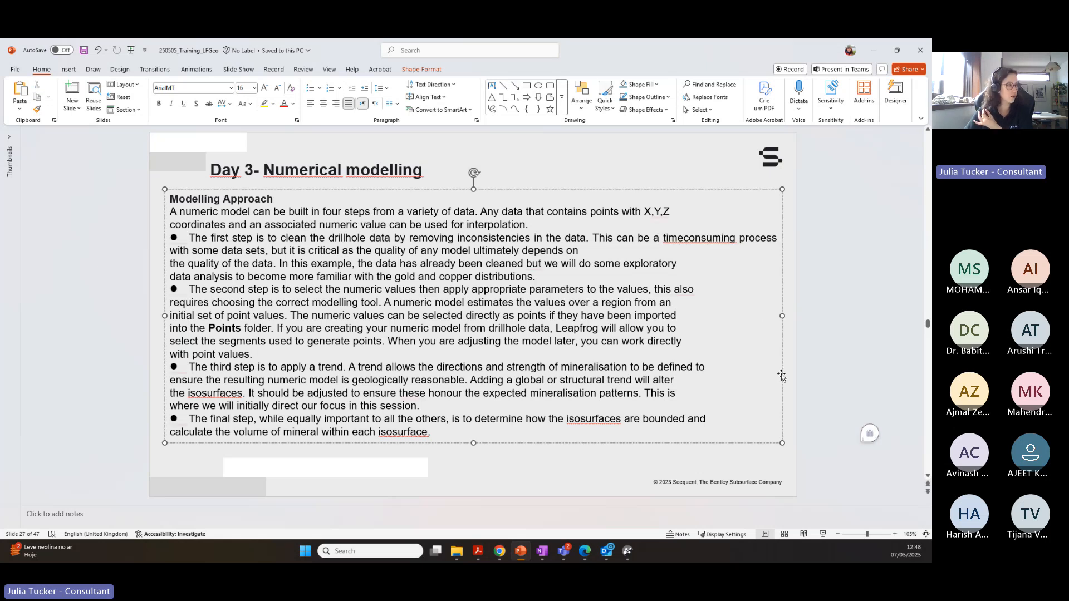
pyautogui.click(492, 354)
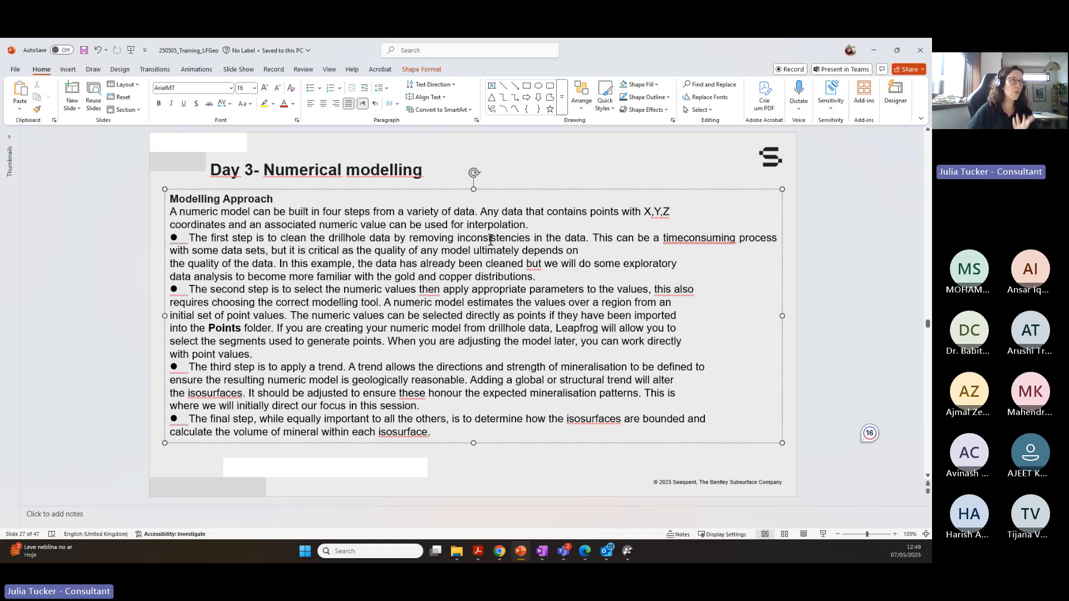
pyautogui.click(875, 51)
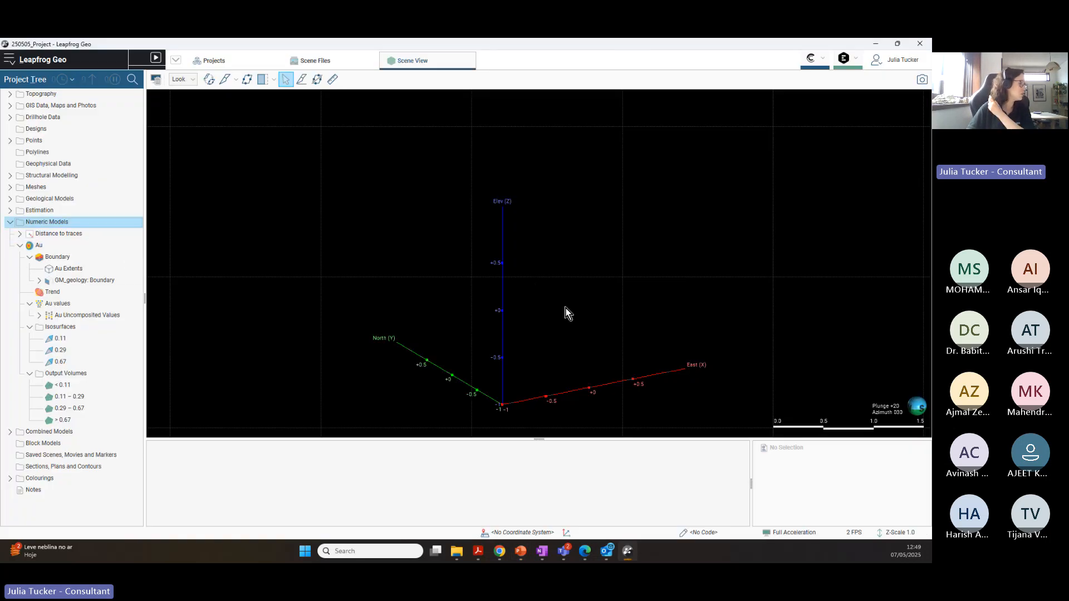
# Step: Display the Au interpolant in the scene and inspect its output volumes from several sides
pyautogui.moveTo(566, 310); pyautogui.dragTo(551, 269, button='right')
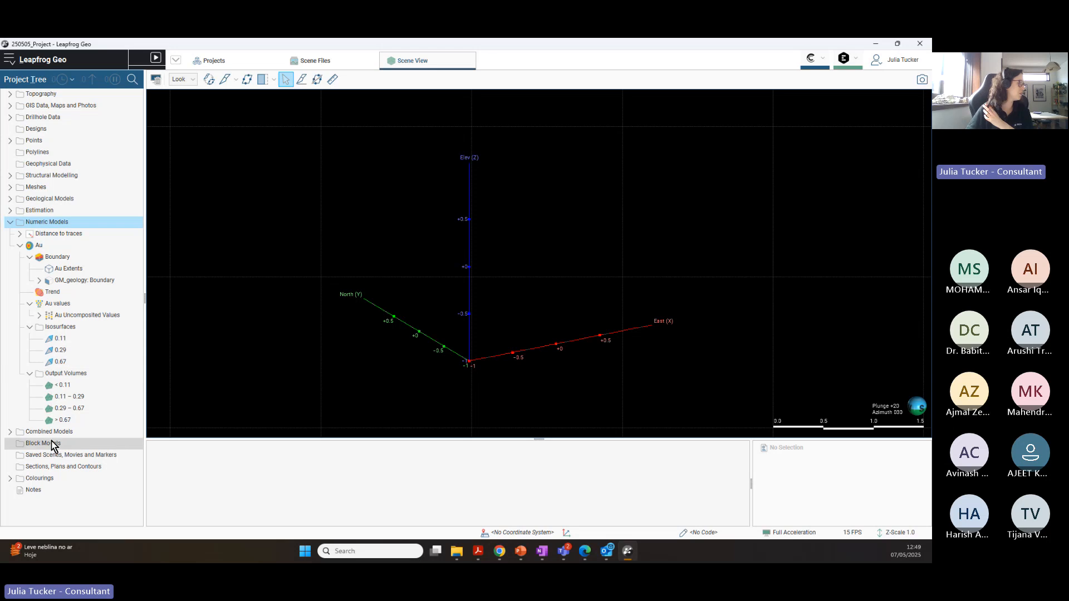
pyautogui.click(21, 245)
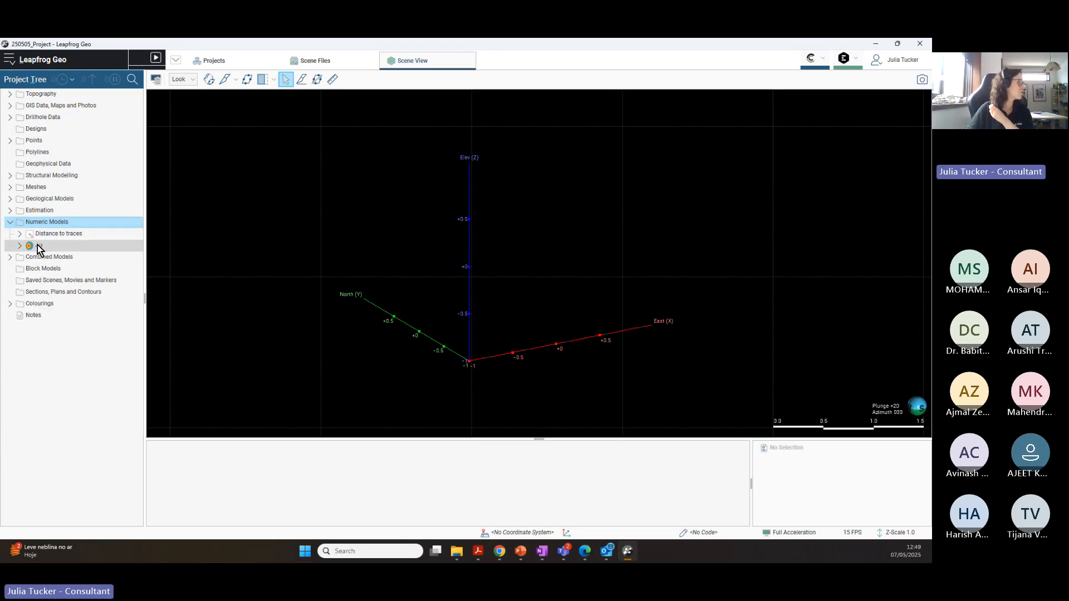
pyautogui.moveTo(38, 245); pyautogui.dragTo(503, 262)
pyautogui.moveTo(622, 240); pyautogui.dragTo(543, 262, button='middle')
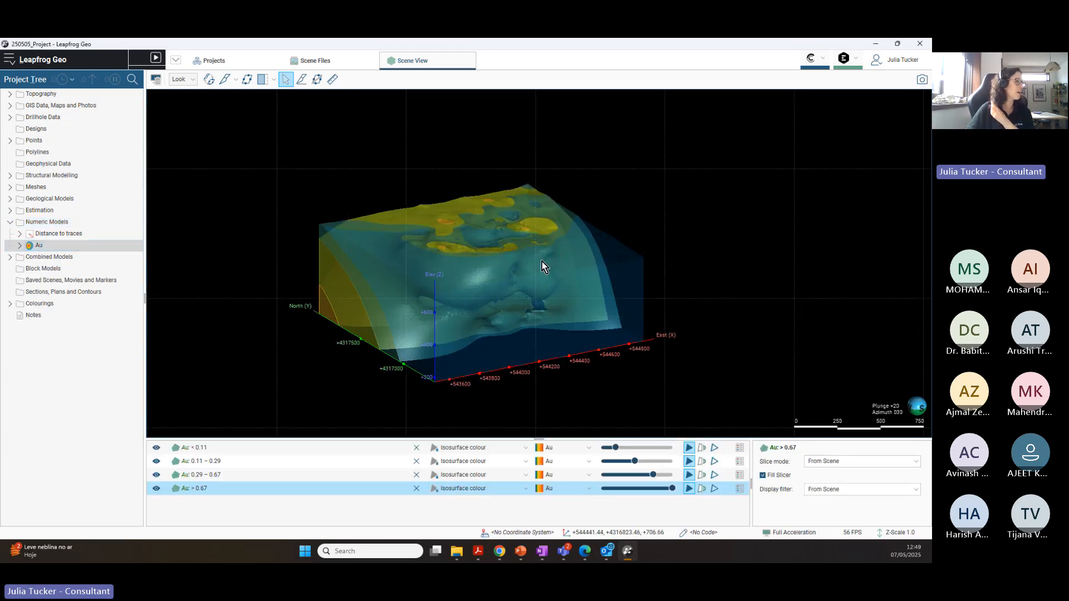
pyautogui.moveTo(543, 262); pyautogui.dragTo(318, 312)
pyautogui.moveTo(636, 240); pyautogui.dragTo(589, 360)
pyautogui.moveTo(444, 396); pyautogui.dragTo(607, 349)
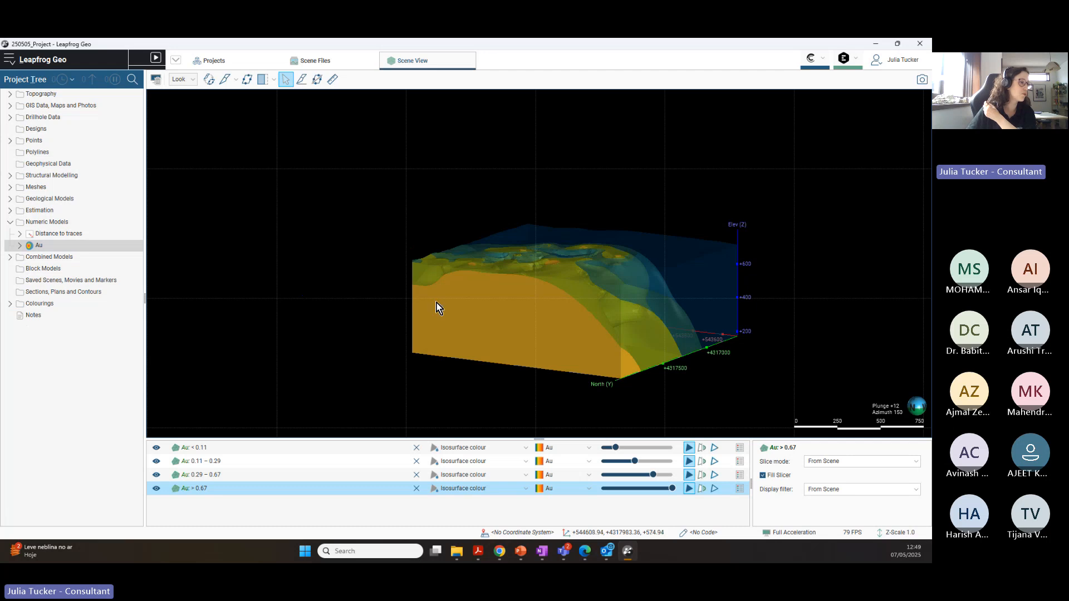
pyautogui.moveTo(670, 343); pyautogui.dragTo(437, 359)
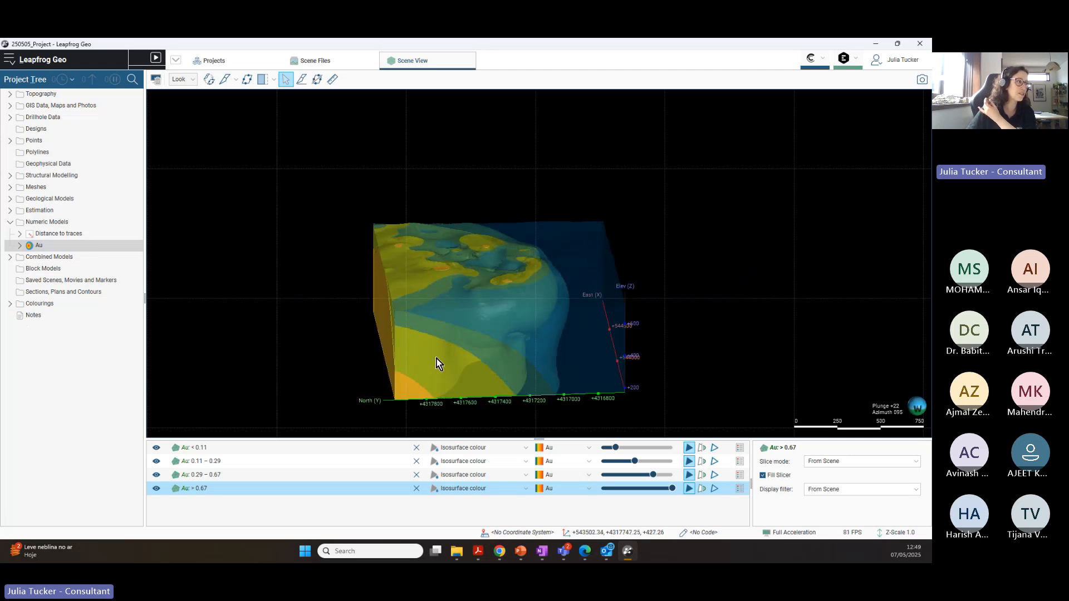
pyautogui.moveTo(511, 297)
pyautogui.mouseDown()
pyautogui.moveTo(405, 306)
pyautogui.moveTo(393, 327)
pyautogui.moveTo(658, 333)
pyautogui.moveTo(636, 379)
pyautogui.moveTo(577, 336)
pyautogui.moveTo(590, 319)
pyautogui.moveTo(509, 313)
pyautogui.moveTo(520, 349)
pyautogui.moveTo(401, 310)
pyautogui.moveTo(462, 315)
pyautogui.moveTo(400, 307)
pyautogui.moveTo(482, 199)
pyautogui.moveTo(579, 219)
pyautogui.moveTo(557, 270)
pyautogui.moveTo(609, 288)
pyautogui.moveTo(604, 319)
pyautogui.moveTo(503, 313)
pyautogui.mouseUp()
pyautogui.moveTo(687, 251); pyautogui.dragTo(571, 246, button='right')
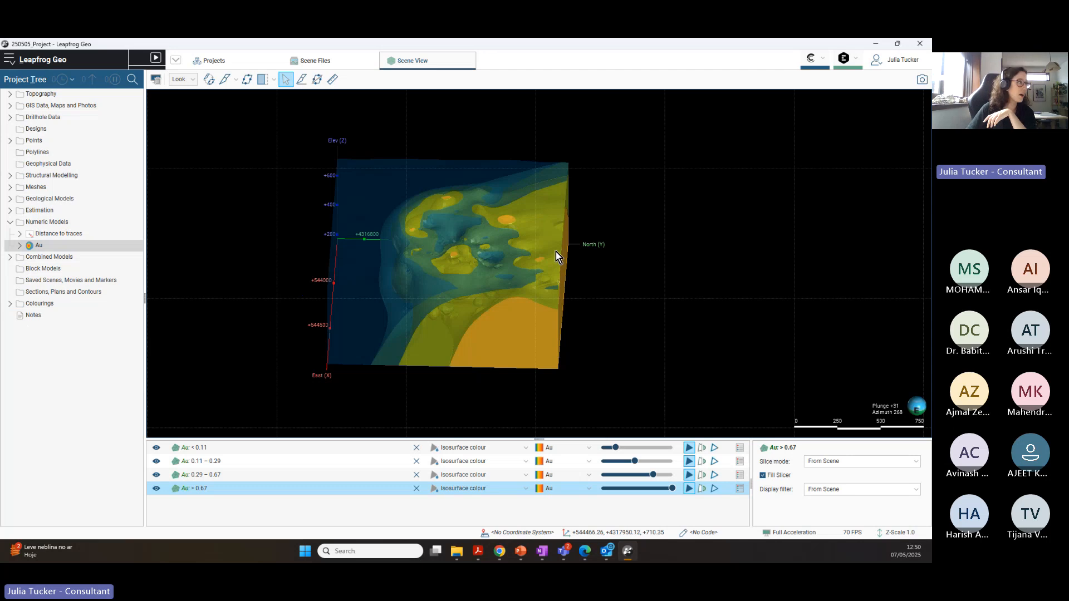
# Step: Look straight down on the Au volumes and draw a slice diagonally across them from northwest to southeast
pyautogui.click(192, 79)
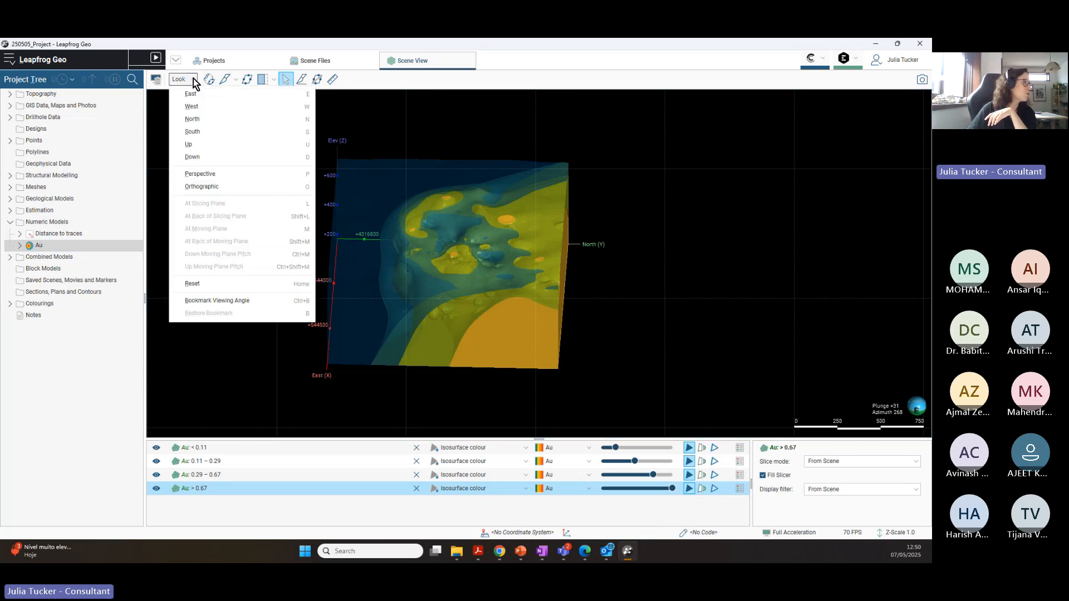
pyautogui.click(273, 157)
pyautogui.moveTo(507, 232); pyautogui.dragTo(564, 152, button='right')
pyautogui.click(302, 79)
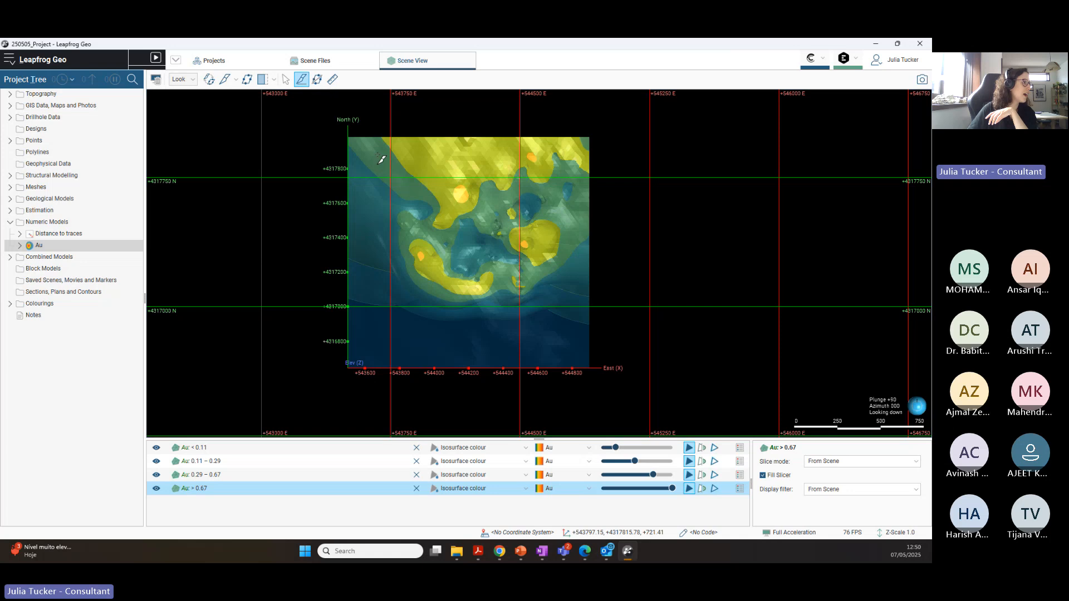
pyautogui.moveTo(362, 144)
pyautogui.mouseDown()
pyautogui.moveTo(590, 367)
pyautogui.moveTo(581, 356)
pyautogui.mouseUp()
# Step: Examine the shapes and continuity of the Au grade volumes exposed on the diagonal slice
pyautogui.moveTo(501, 353); pyautogui.dragTo(448, 342)
pyautogui.scroll(6, 449, 345)
pyautogui.moveTo(454, 349); pyautogui.dragTo(613, 219, button='middle')
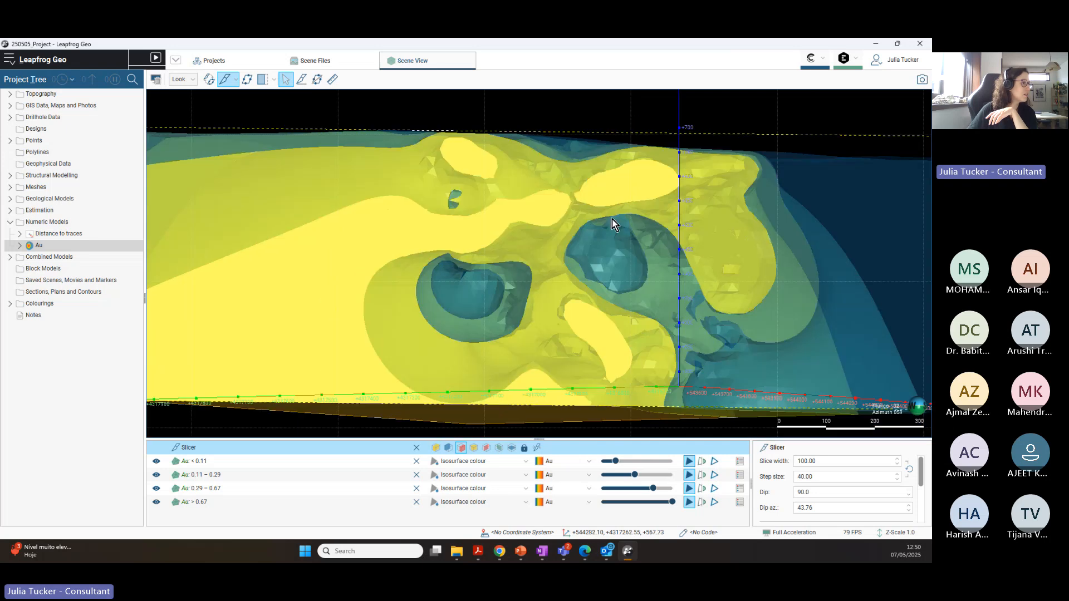
pyautogui.scroll(-3, 560, 249)
pyautogui.moveTo(560, 261); pyautogui.dragTo(517, 306)
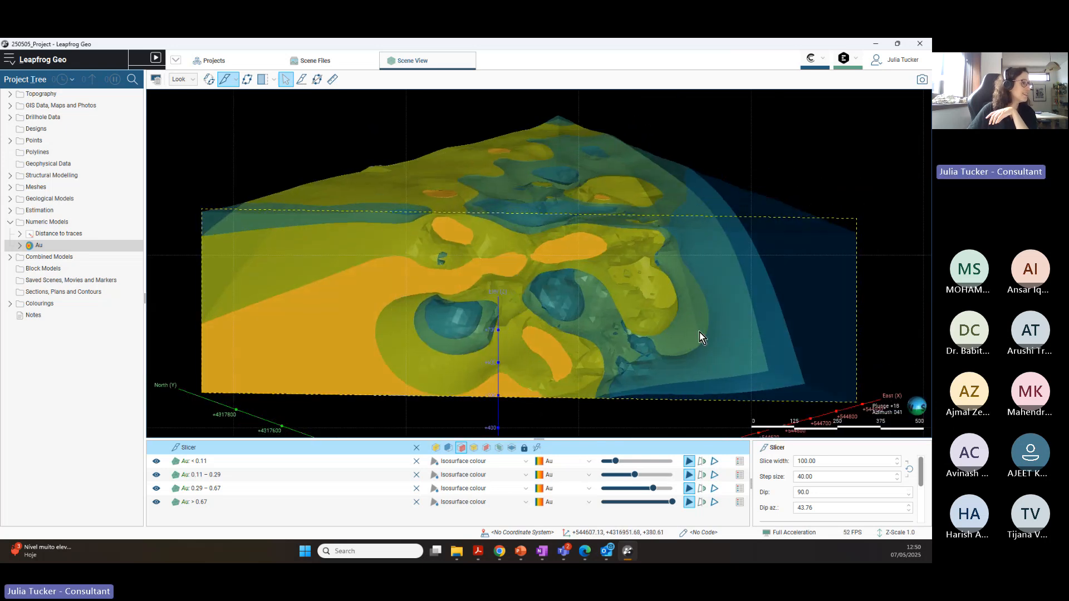
pyautogui.moveTo(699, 334); pyautogui.dragTo(612, 295)
pyautogui.moveTo(612, 291); pyautogui.dragTo(628, 278, button='middle')
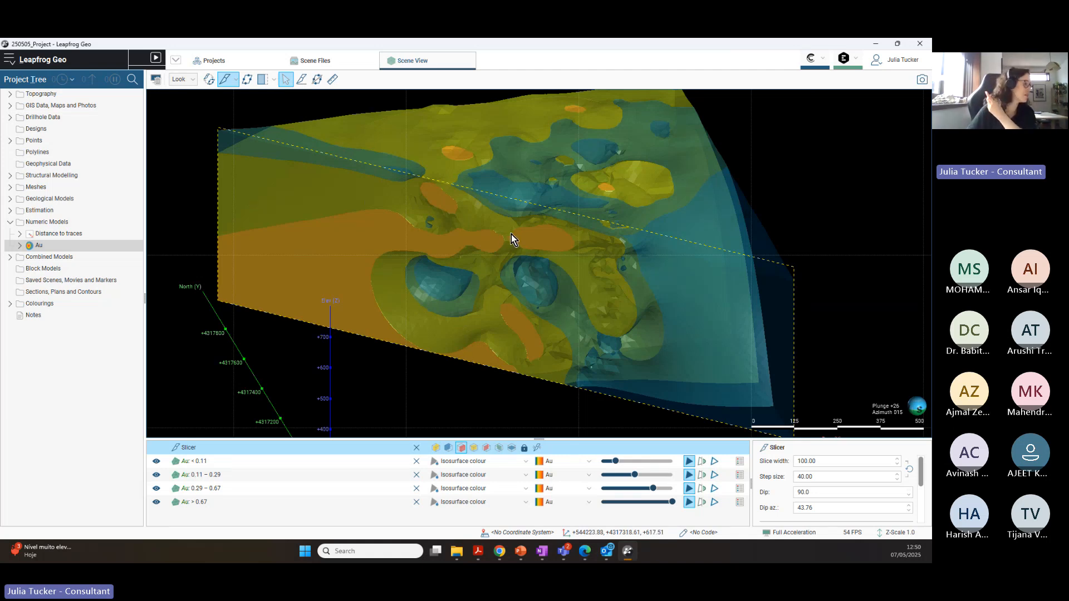
pyautogui.moveTo(511, 235); pyautogui.dragTo(492, 235, button='right')
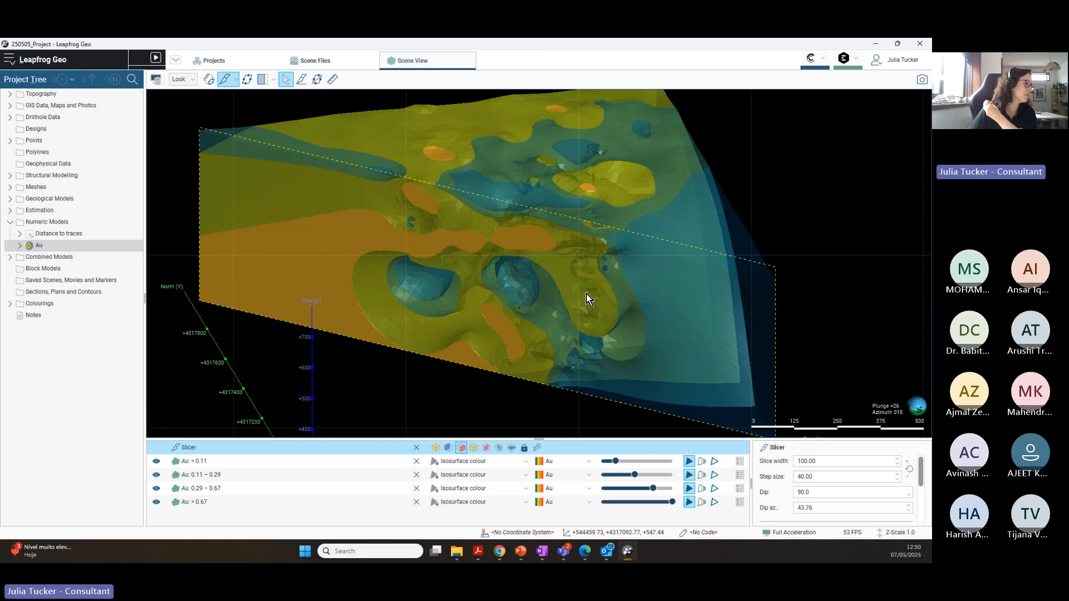
pyautogui.moveTo(478, 283); pyautogui.dragTo(575, 232)
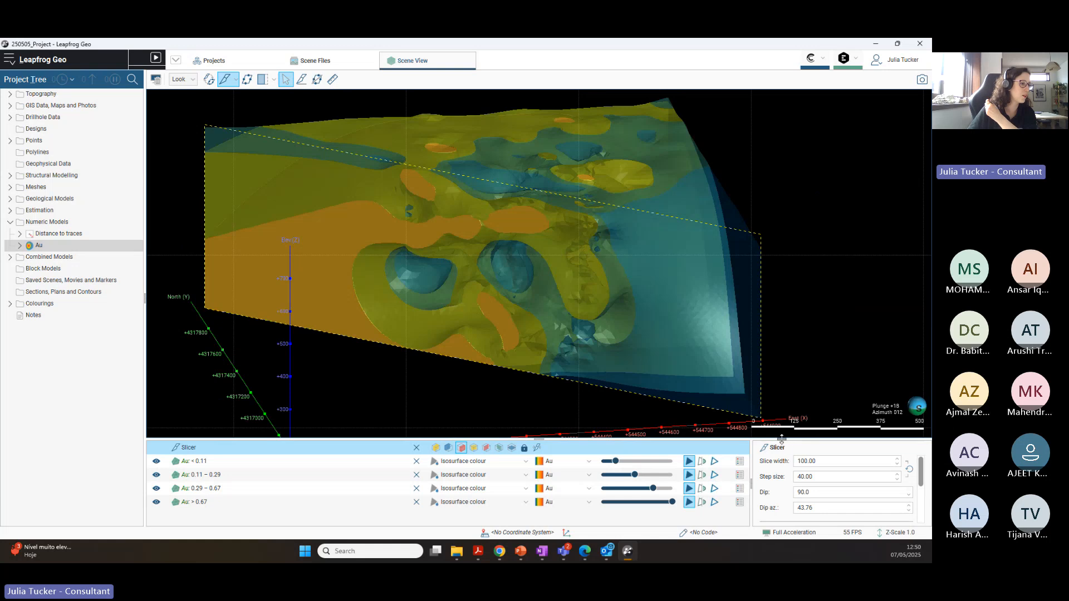
# Step: Enlarge the slicer properties area, move the slice east to X about 544494, and inspect the Au volumes on the new section
pyautogui.moveTo(783, 438); pyautogui.dragTo(783, 342)
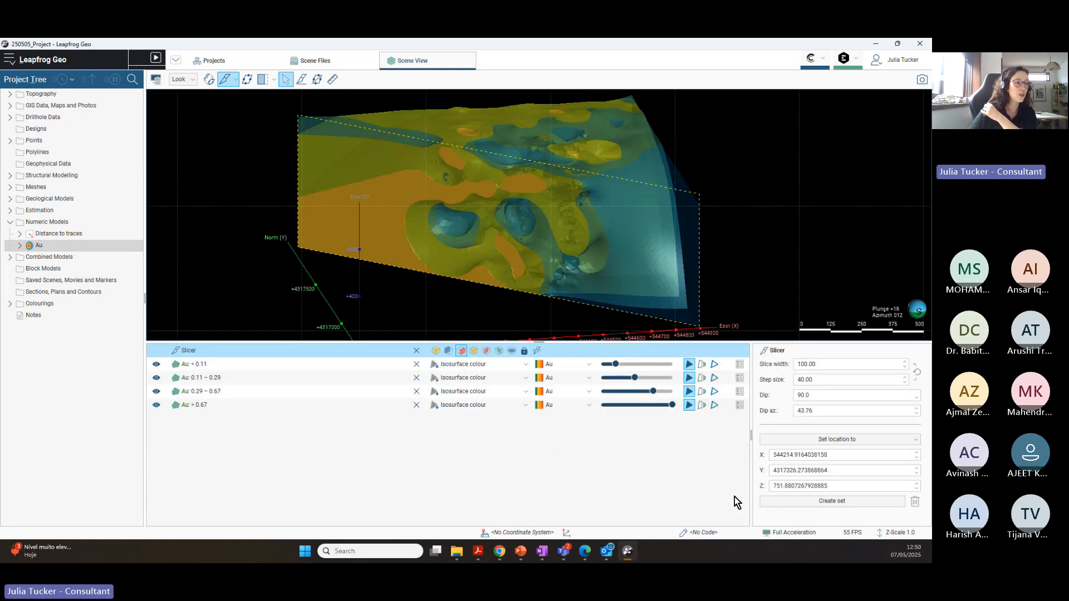
pyautogui.click(917, 452)
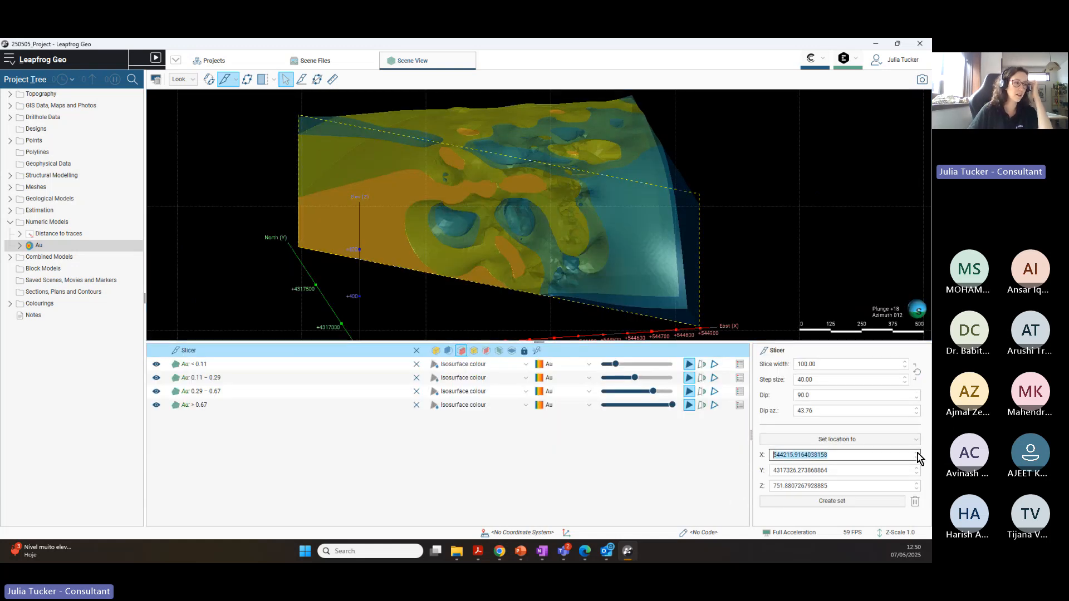
pyautogui.moveTo(917, 452); pyautogui.dragTo(917, 453)
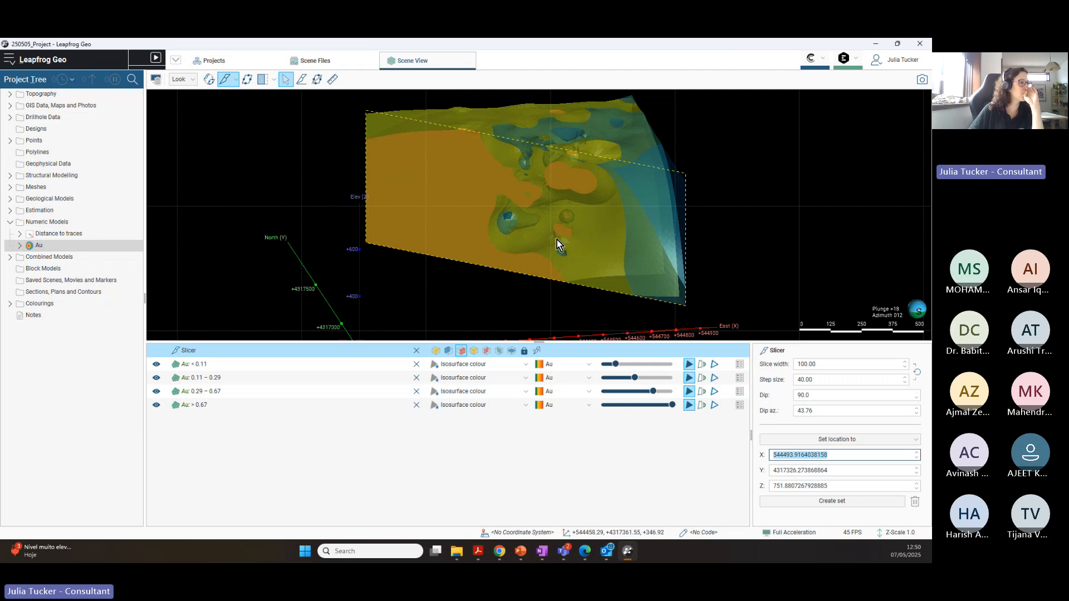
pyautogui.scroll(3, 557, 239)
pyautogui.moveTo(593, 261); pyautogui.dragTo(523, 202, button='middle')
pyautogui.moveTo(523, 218); pyautogui.dragTo(658, 218)
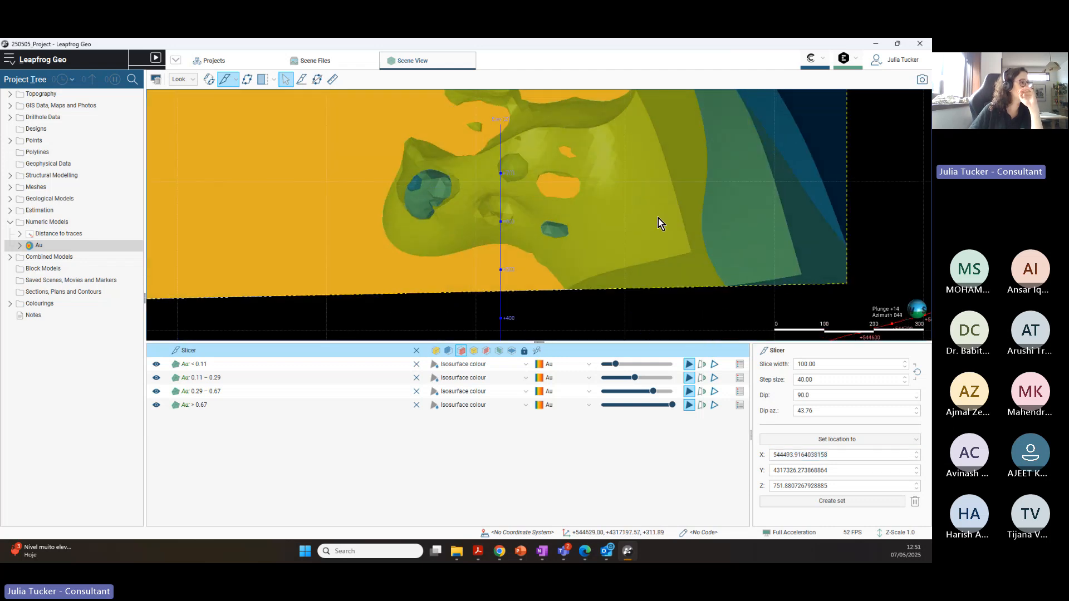
pyautogui.moveTo(556, 177); pyautogui.dragTo(585, 218, button='right')
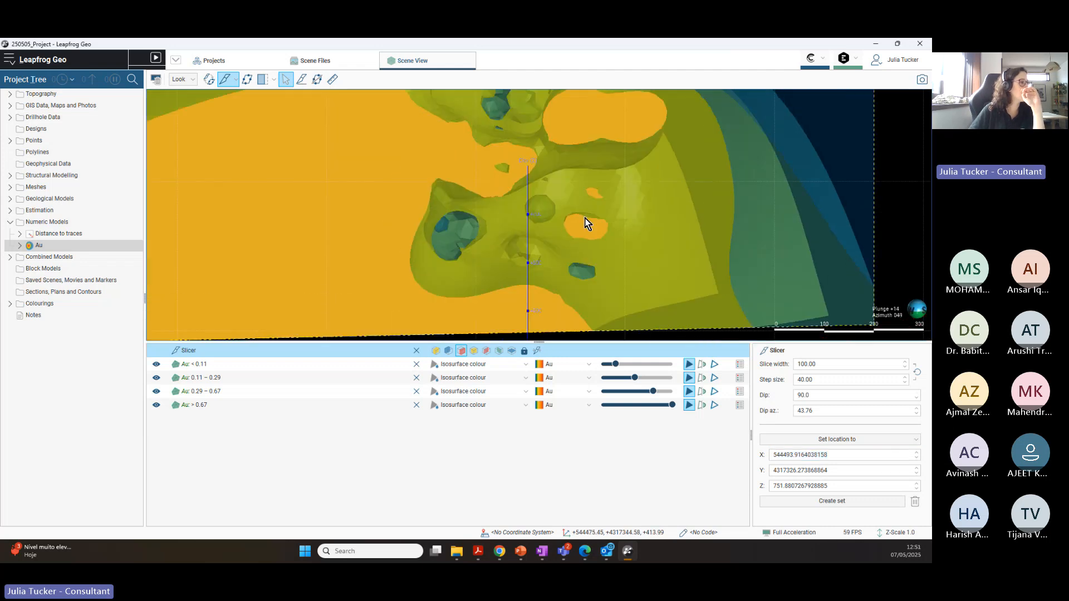
pyautogui.moveTo(592, 120); pyautogui.dragTo(618, 202, button='middle')
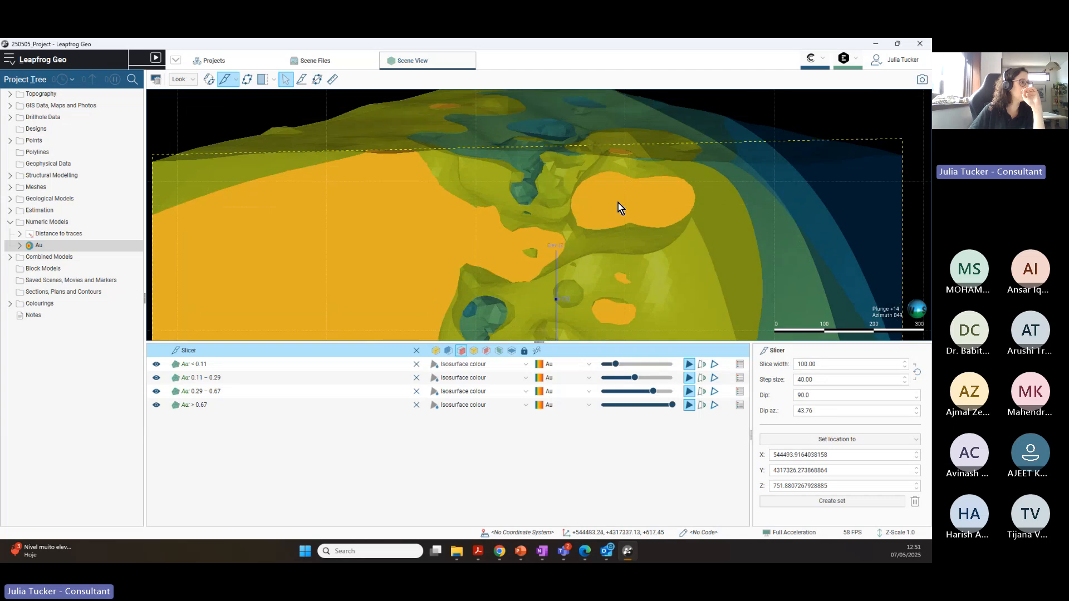
pyautogui.moveTo(655, 266); pyautogui.dragTo(588, 207, button='middle')
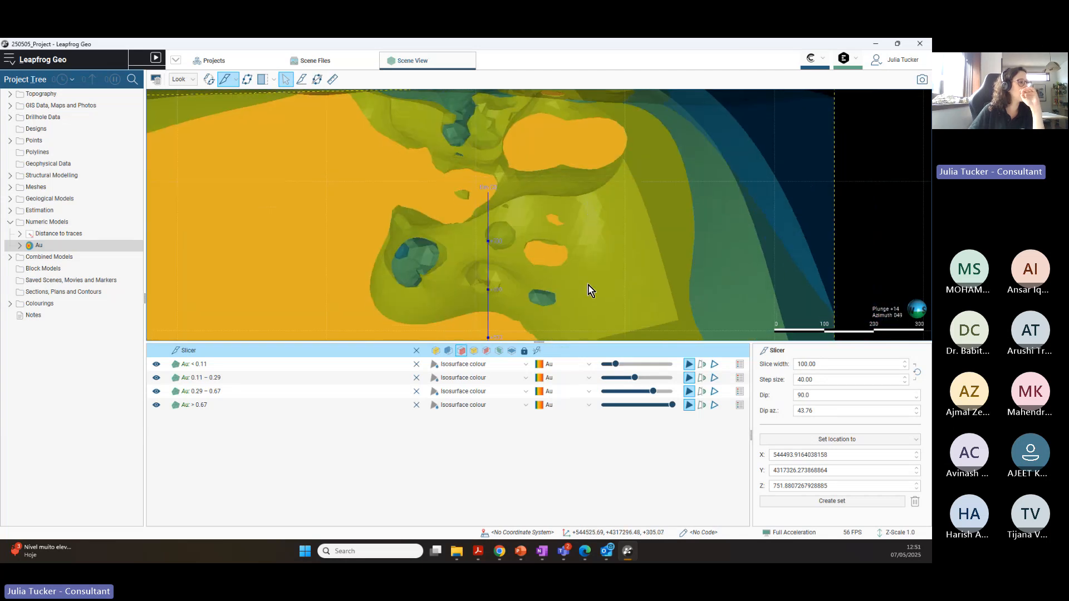
# Step: Inspect the Au volumes on the current section and expand the Drillholes object to list its tables
pyautogui.moveTo(587, 292); pyautogui.dragTo(511, 279)
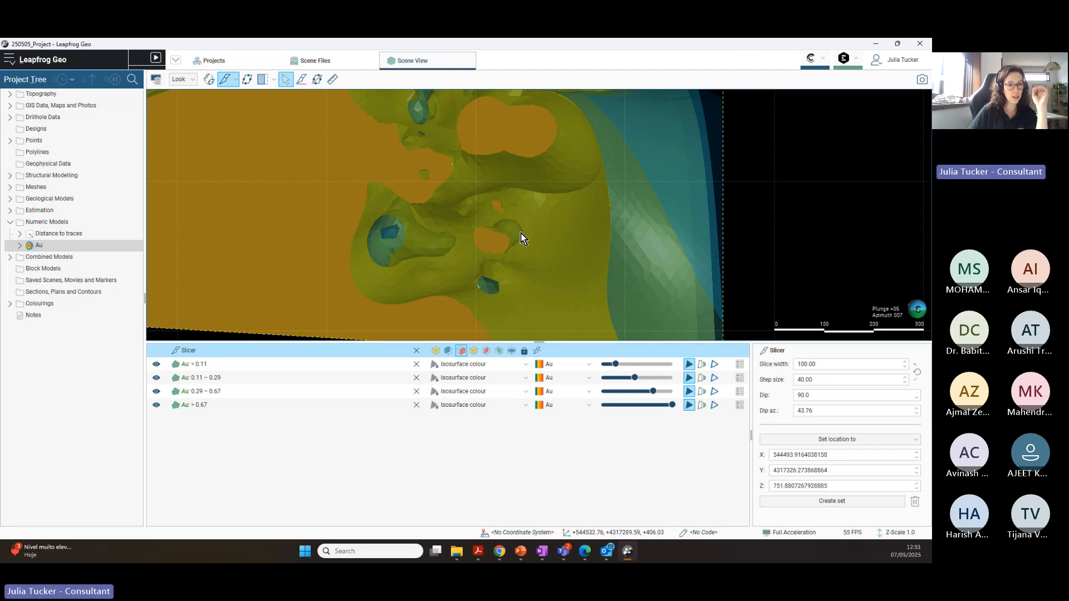
pyautogui.scroll(-3, 520, 234)
pyautogui.scroll(3, 523, 238)
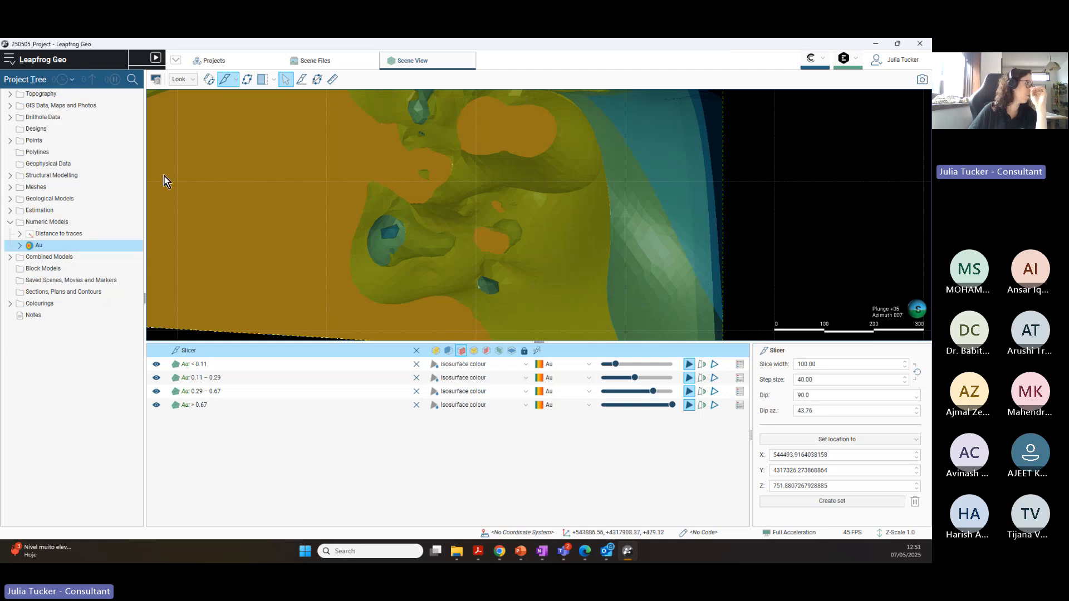
pyautogui.click(11, 117)
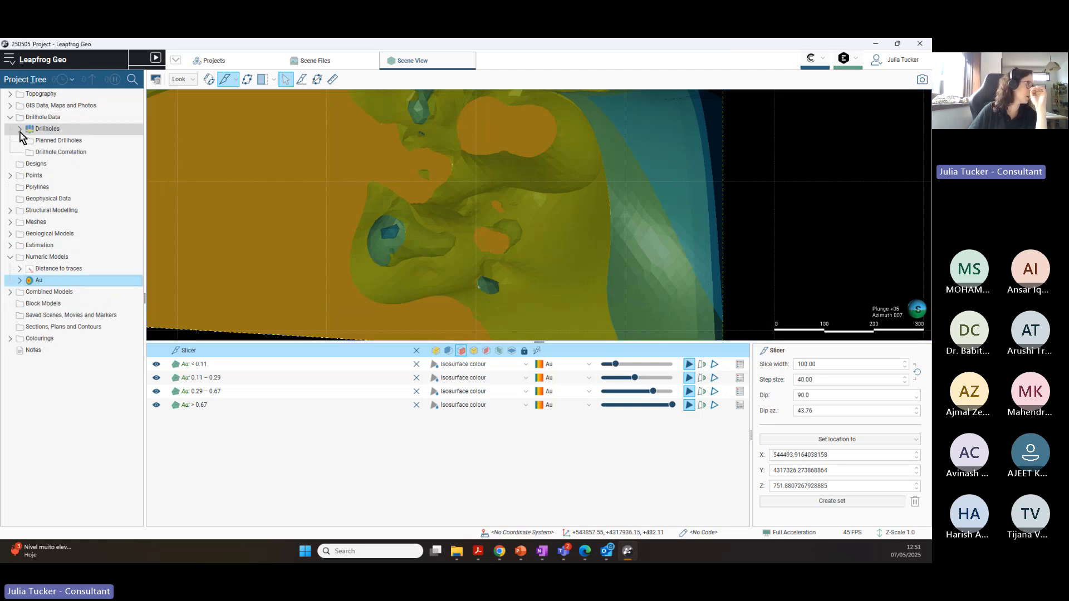
pyautogui.click(19, 130)
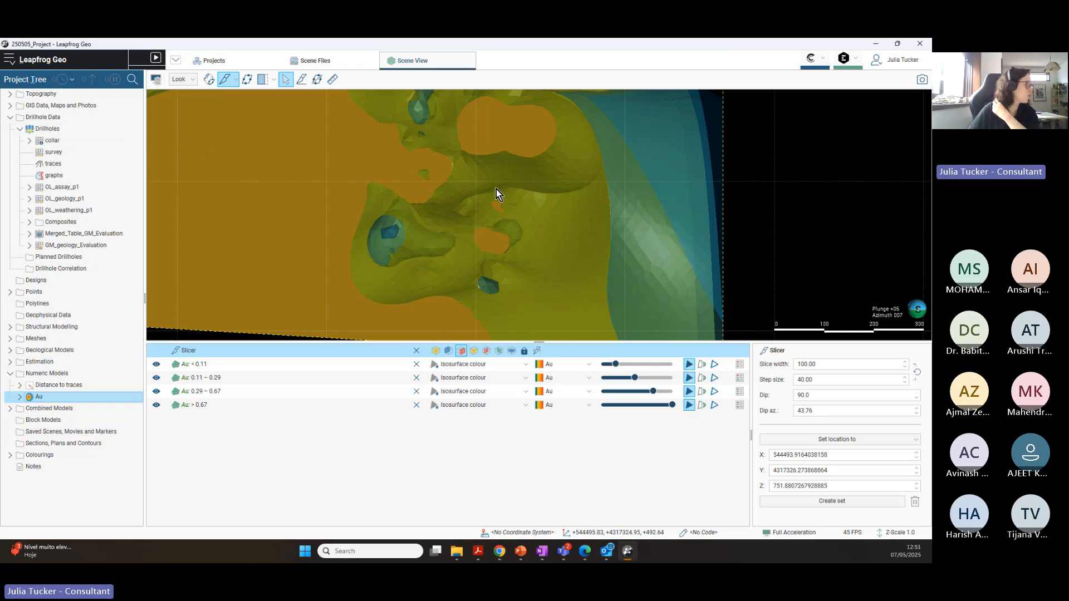
# Step: Examine the enclosed Au volumes on the diagonal slice up close, and the whole sliced block from the southeast
pyautogui.scroll(-5, 537, 224)
pyautogui.moveTo(574, 215); pyautogui.dragTo(559, 239)
pyautogui.scroll(5, 559, 239)
pyautogui.moveTo(559, 240); pyautogui.dragTo(566, 218, button='right')
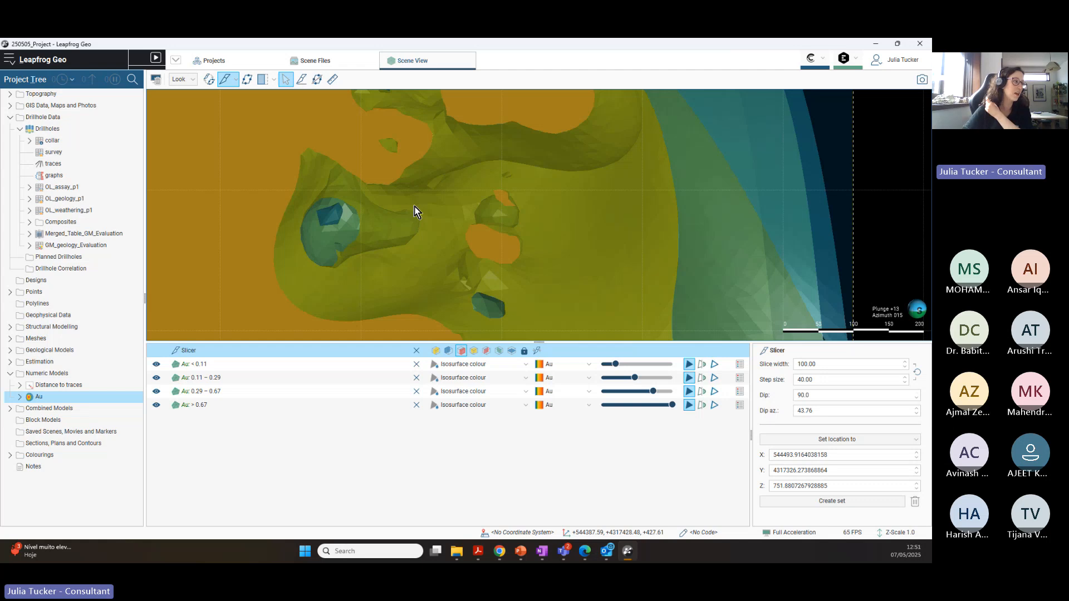
pyautogui.scroll(-5, 422, 213)
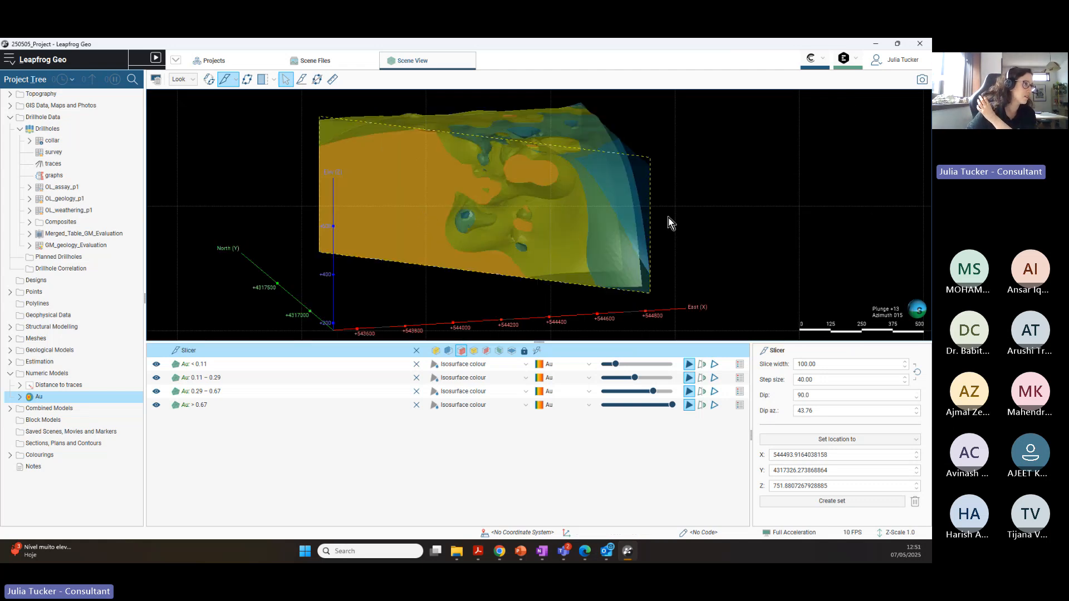
pyautogui.moveTo(668, 219); pyautogui.dragTo(575, 216)
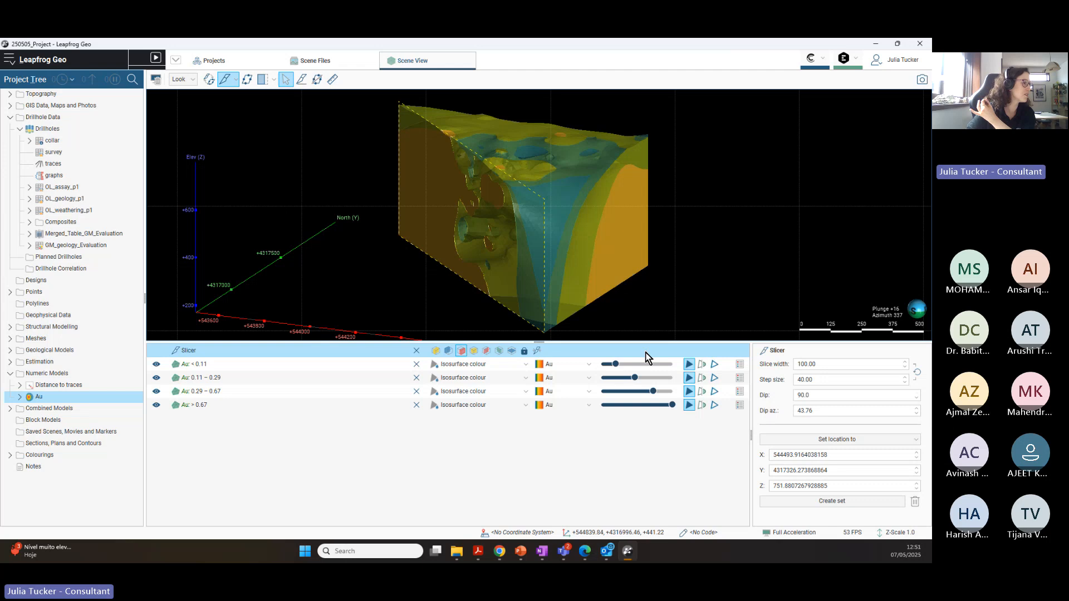
# Step: Clear the scene and enlarge the 3D view above the shape list
pyautogui.click(156, 79)
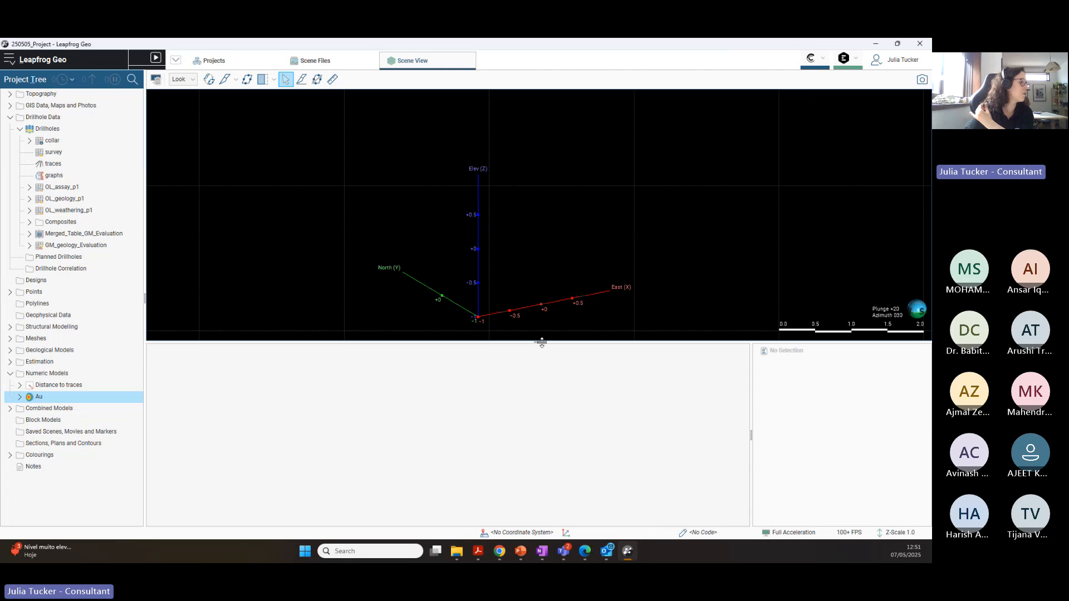
pyautogui.moveTo(539, 341); pyautogui.dragTo(539, 396)
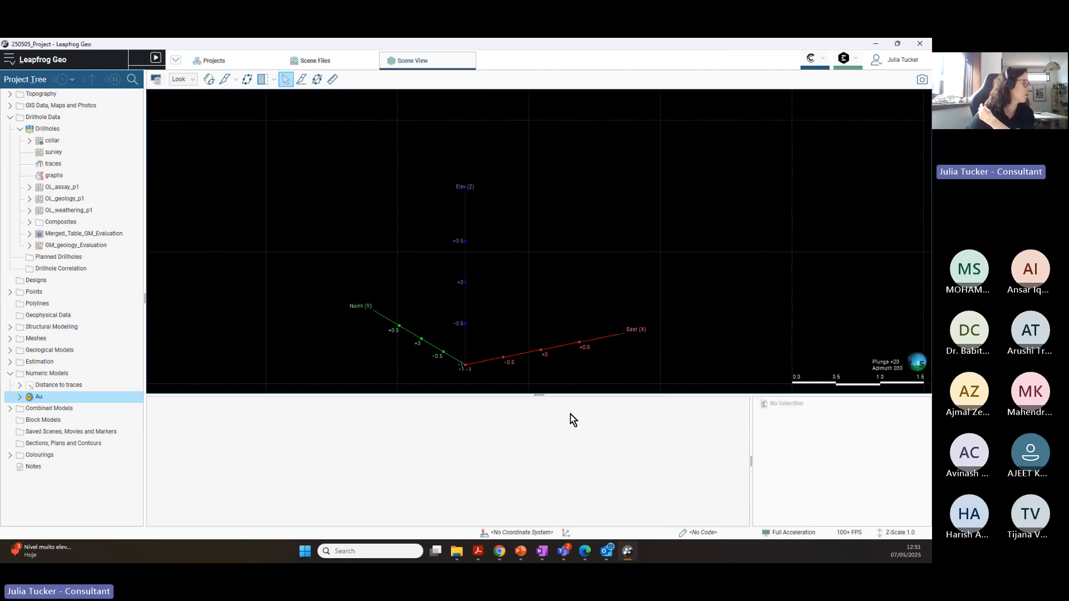
pyautogui.doubleClick(34, 397)
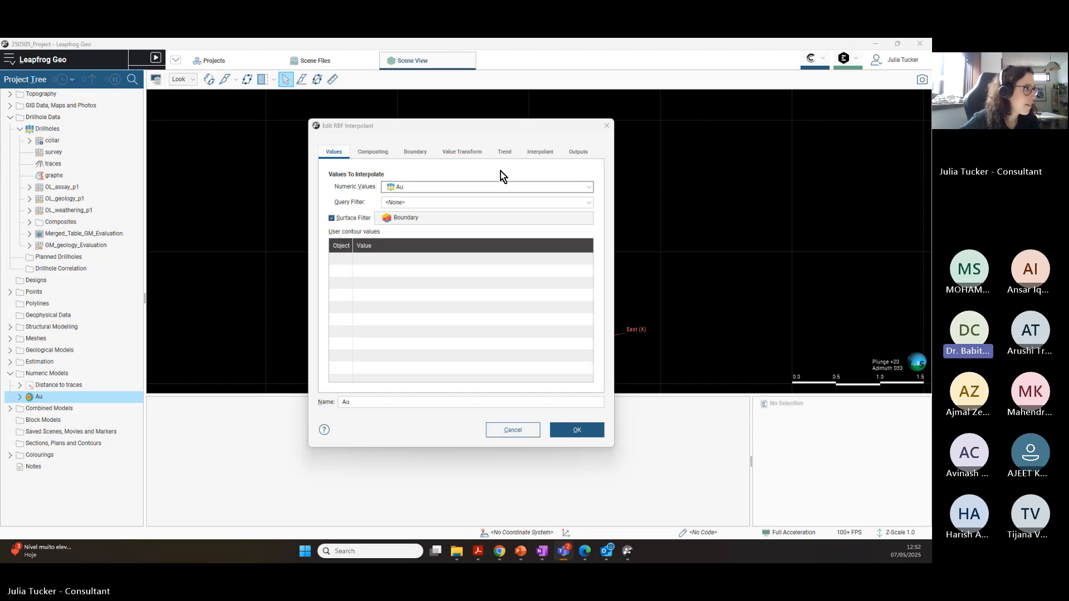
pyautogui.click(607, 126)
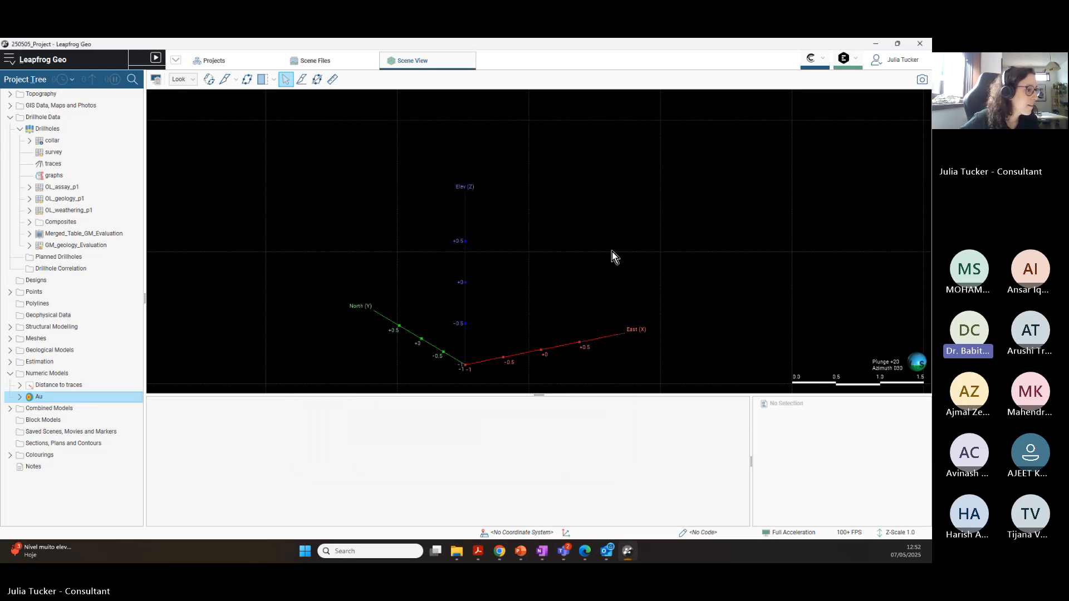
pyautogui.moveTo(612, 254)
pyautogui.mouseDown()
pyautogui.moveTo(628, 234)
pyautogui.moveTo(578, 263)
pyautogui.moveTo(597, 246)
pyautogui.mouseUp()
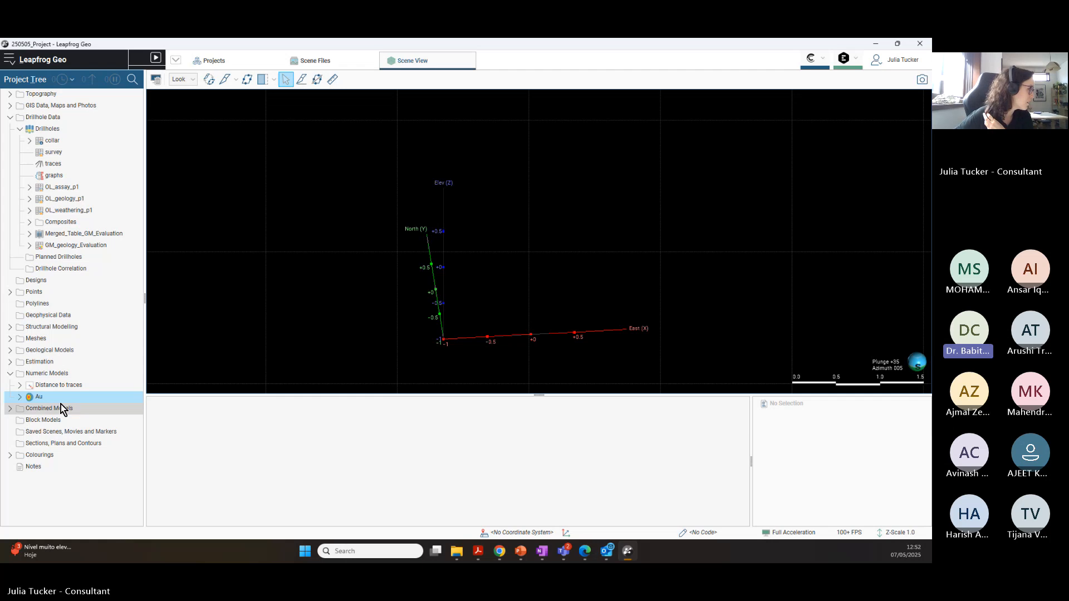
# Step: Add the Au interpolant's output volumes to the empty scene and examine them from the sides and above
pyautogui.moveTo(50, 398); pyautogui.dragTo(508, 250)
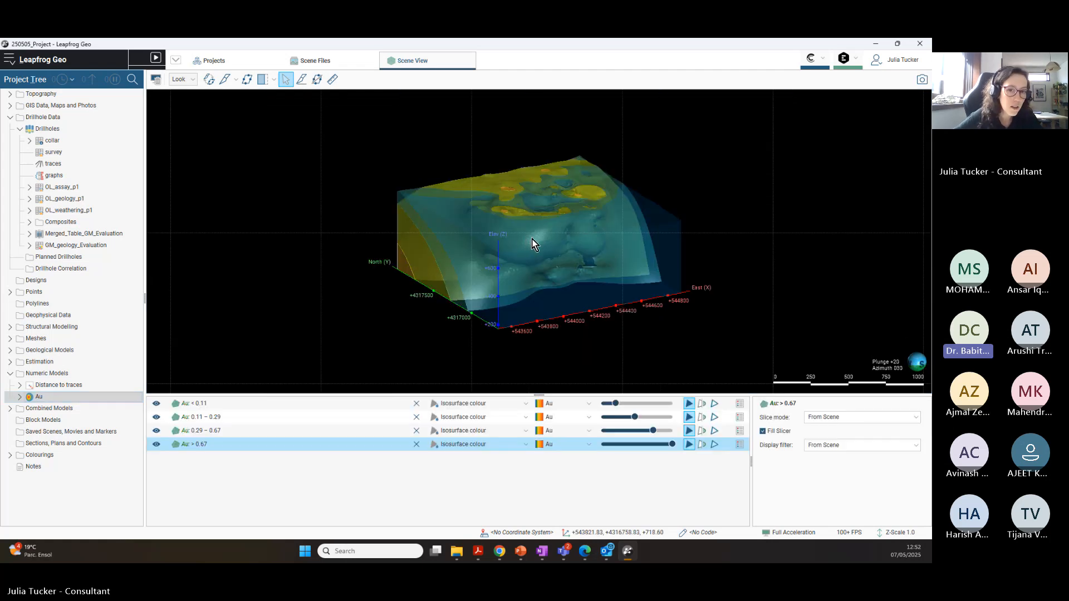
pyautogui.moveTo(563, 238); pyautogui.dragTo(553, 239, button='right')
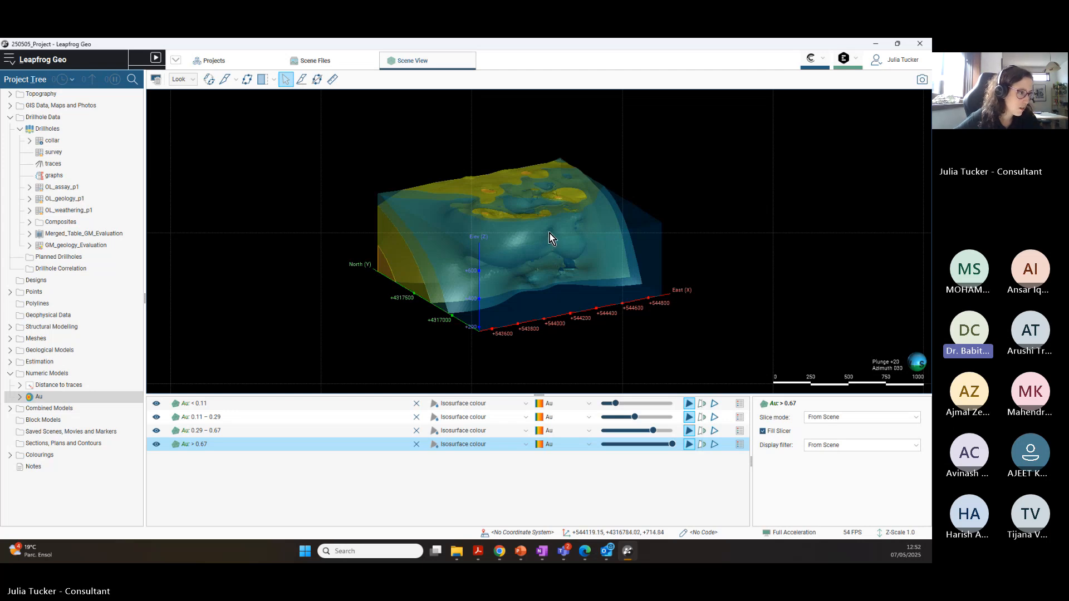
pyautogui.moveTo(581, 235); pyautogui.dragTo(525, 238)
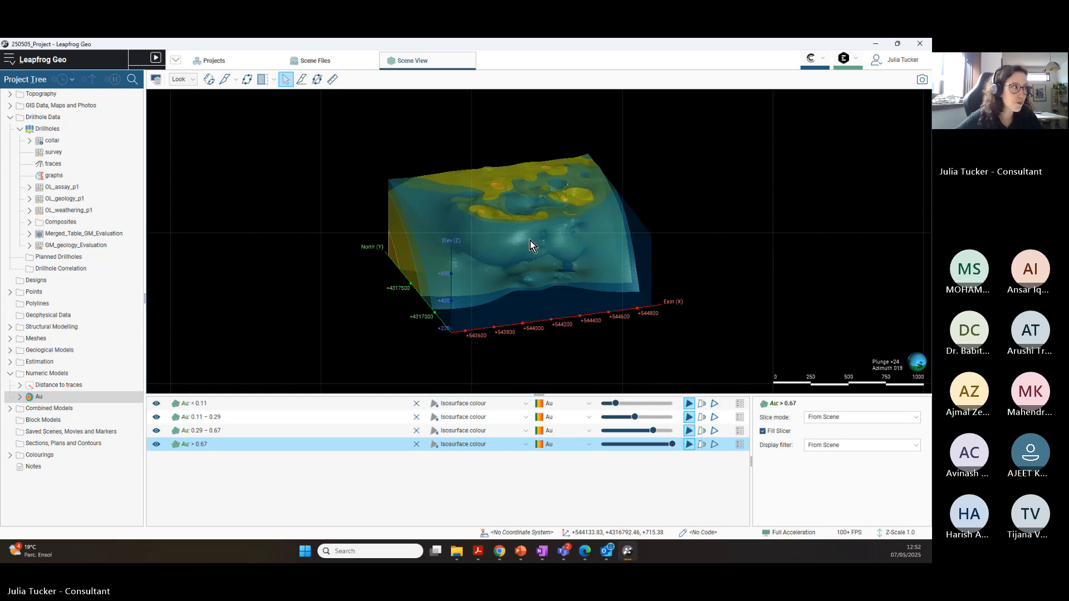
pyautogui.scroll(5, 530, 241)
pyautogui.moveTo(523, 246); pyautogui.dragTo(575, 250)
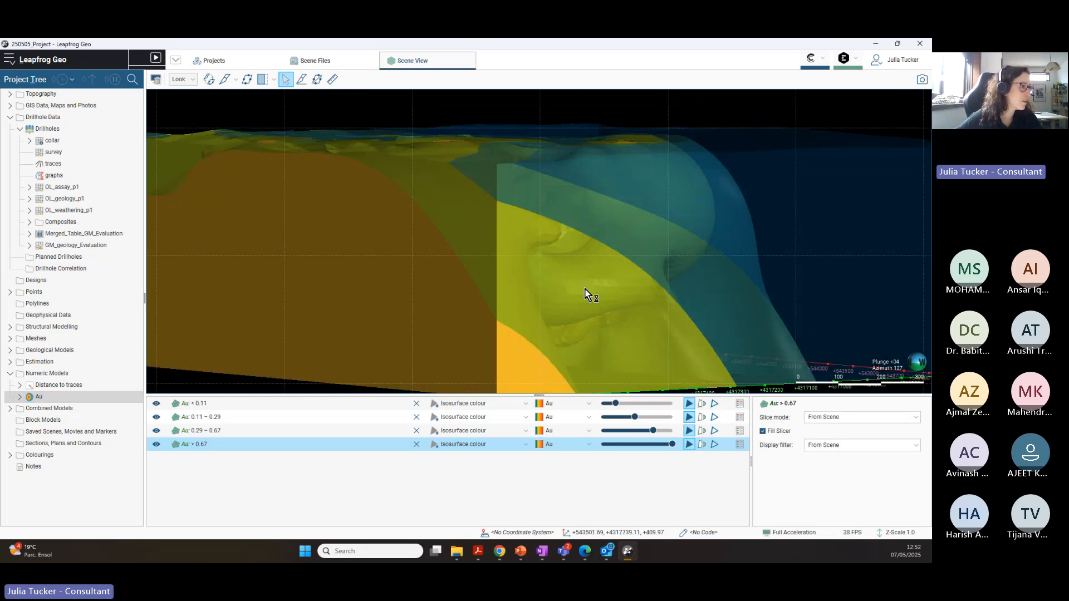
pyautogui.moveTo(585, 293); pyautogui.dragTo(508, 236)
pyautogui.scroll(-5, 508, 235)
pyautogui.moveTo(569, 222); pyautogui.dragTo(470, 249)
# Step: Look straight down on the Au volumes, draw a new slice from northwest to southeast, and view the exposed section
pyautogui.click(180, 80)
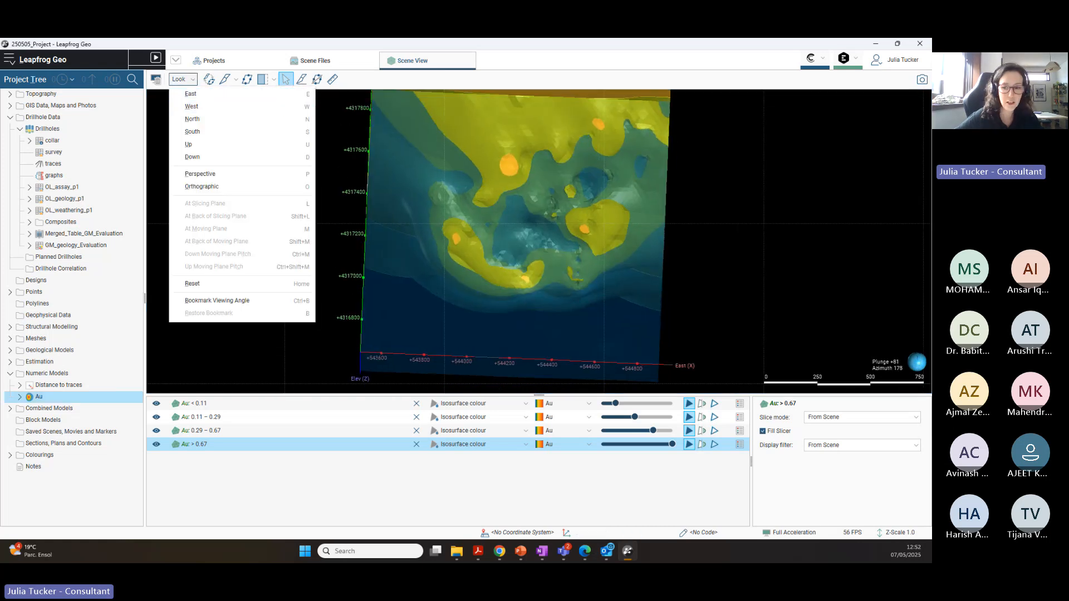
pyautogui.click(196, 157)
pyautogui.scroll(-2, 576, 191)
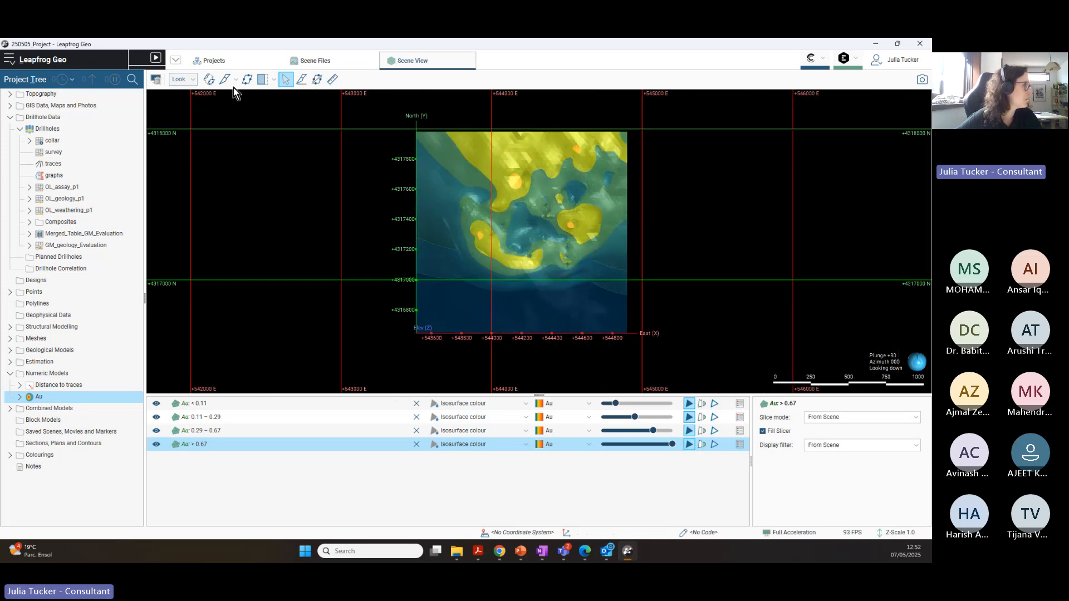
pyautogui.click(301, 79)
pyautogui.moveTo(423, 139)
pyautogui.mouseDown()
pyautogui.moveTo(609, 301)
pyautogui.moveTo(605, 332)
pyautogui.mouseUp()
pyautogui.moveTo(510, 309); pyautogui.dragTo(627, 187)
pyautogui.scroll(6, 449, 302)
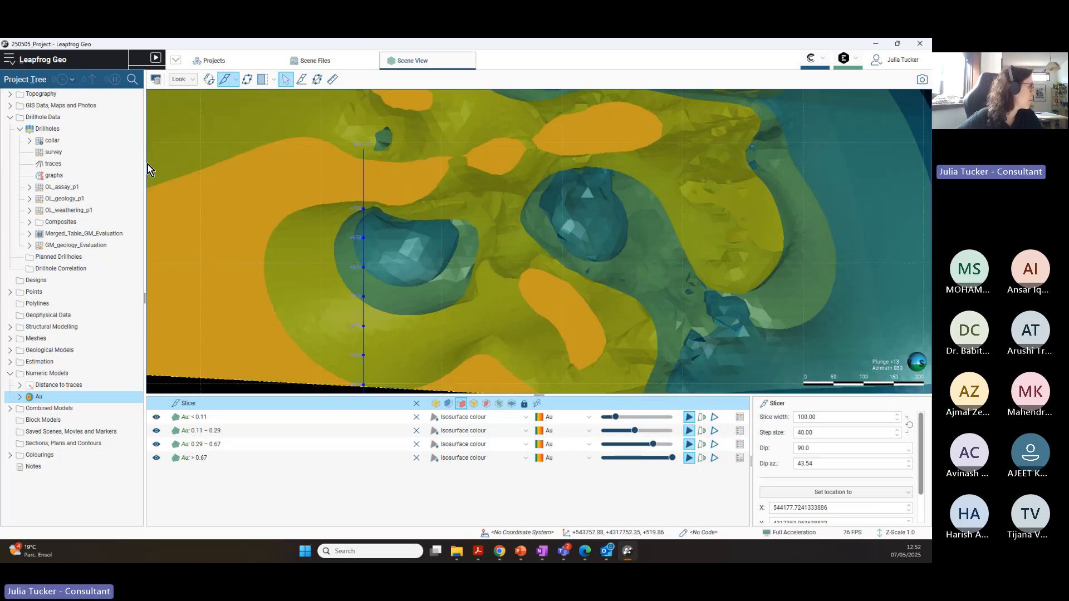
# Step: Add the drillhole traces to the scene and view them against the sliced Au volumes
pyautogui.click(52, 164)
pyautogui.moveTo(542, 238); pyautogui.dragTo(519, 256)
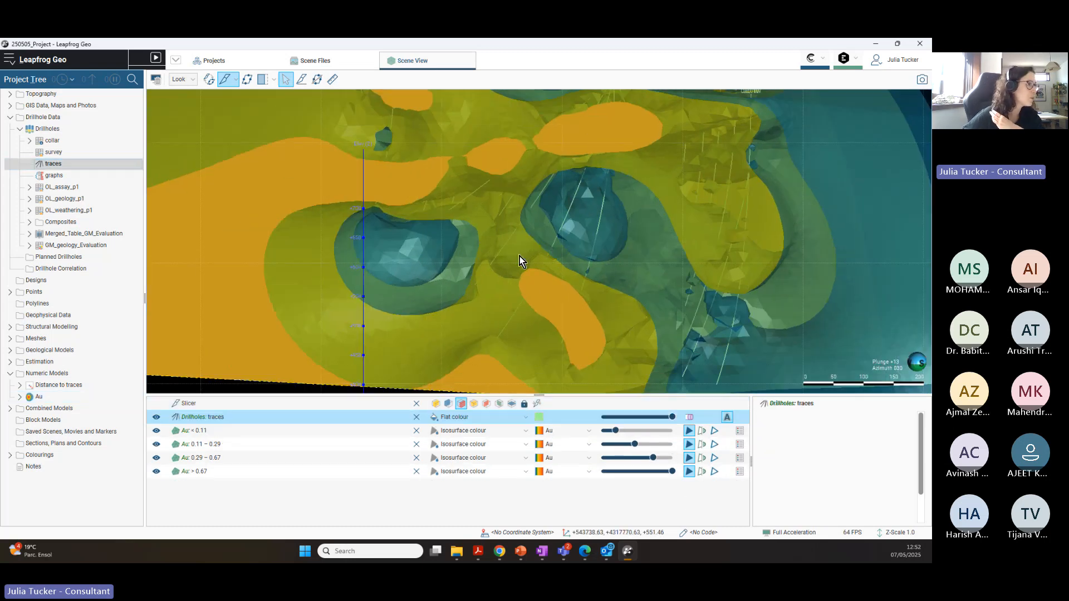
pyautogui.moveTo(699, 223); pyautogui.dragTo(549, 218, button='right')
pyautogui.moveTo(549, 218); pyautogui.dragTo(648, 204)
pyautogui.scroll(2, 549, 230)
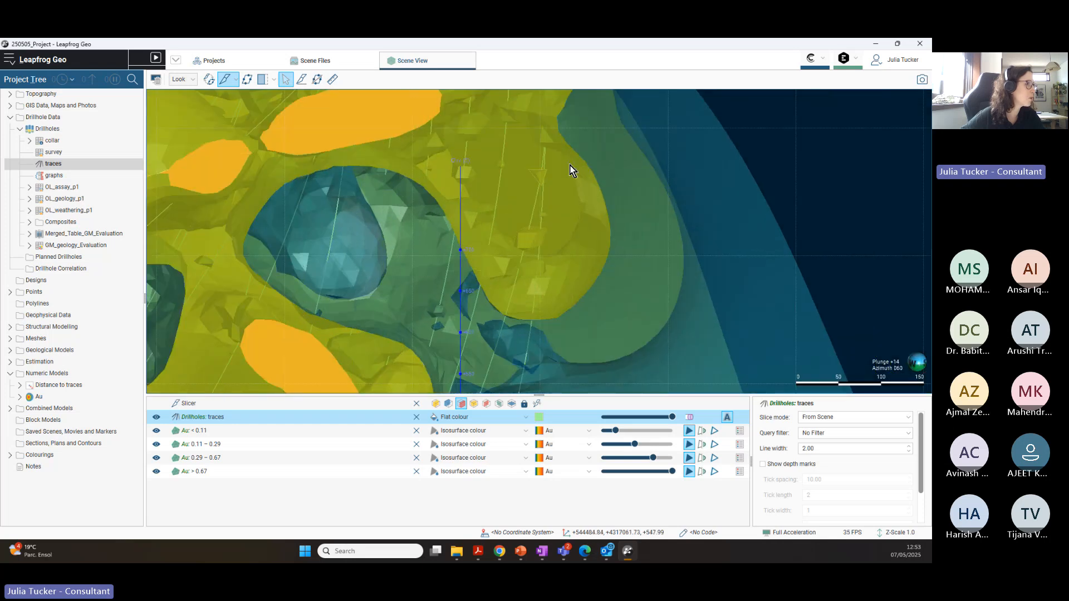
# Step: Examine how the drillhole traces relate to the rounded yellow Au volume near the southeastern end of the slice
pyautogui.moveTo(573, 167); pyautogui.dragTo(634, 205, button='right')
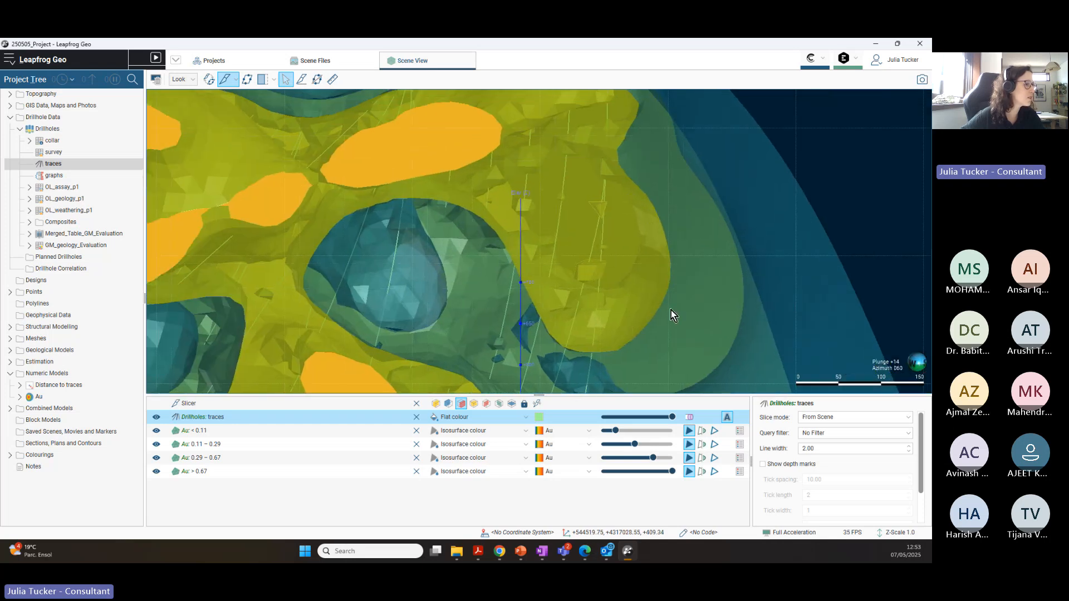
pyautogui.scroll(2, 544, 263)
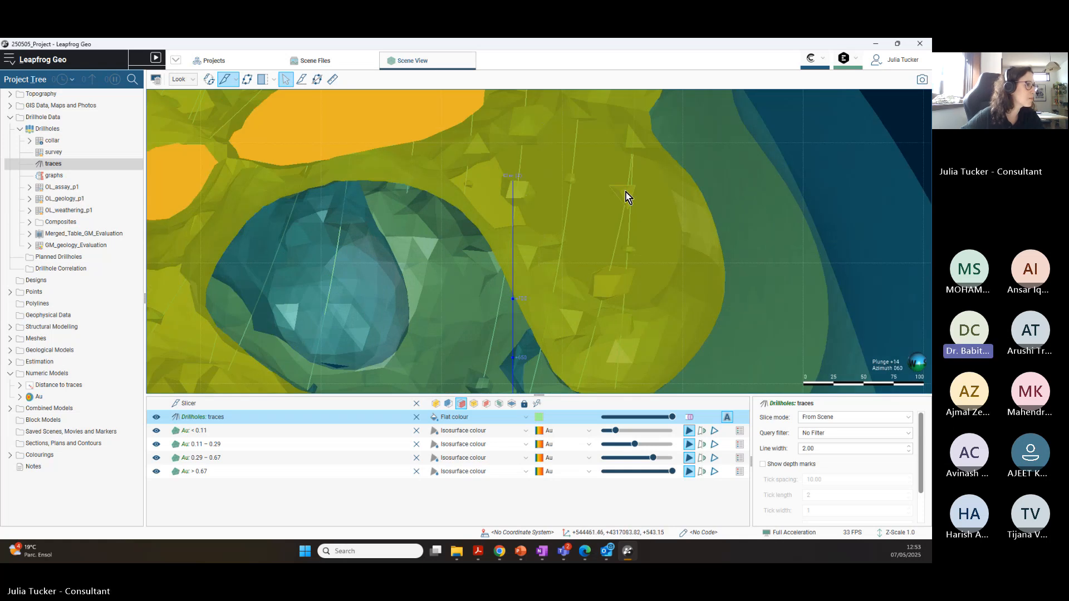
pyautogui.moveTo(621, 330); pyautogui.dragTo(645, 306, button='right')
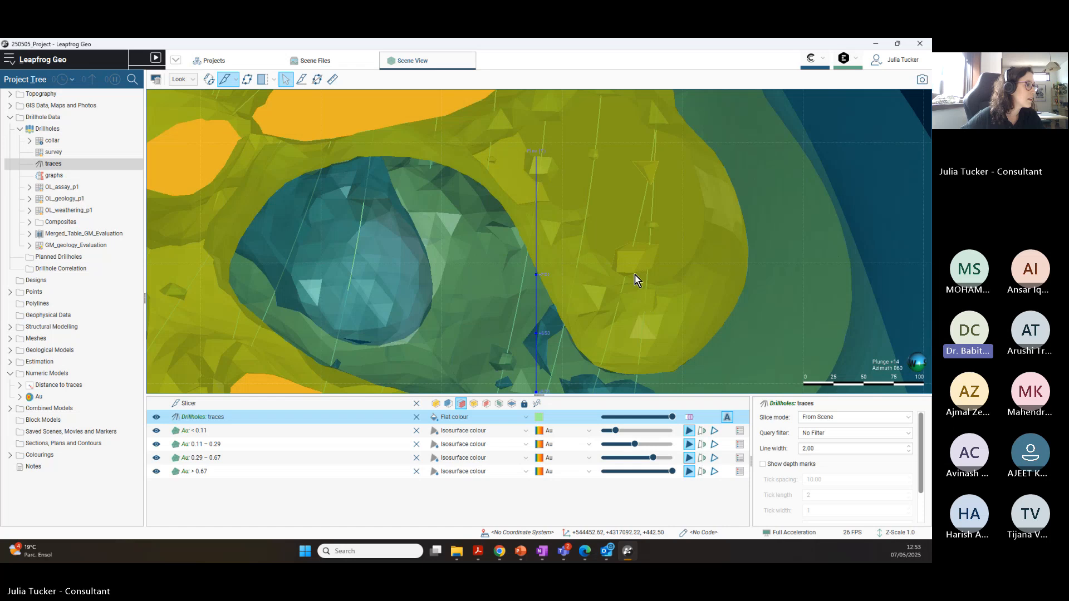
pyautogui.scroll(3, 650, 261)
pyautogui.moveTo(727, 253); pyautogui.dragTo(698, 309, button='middle')
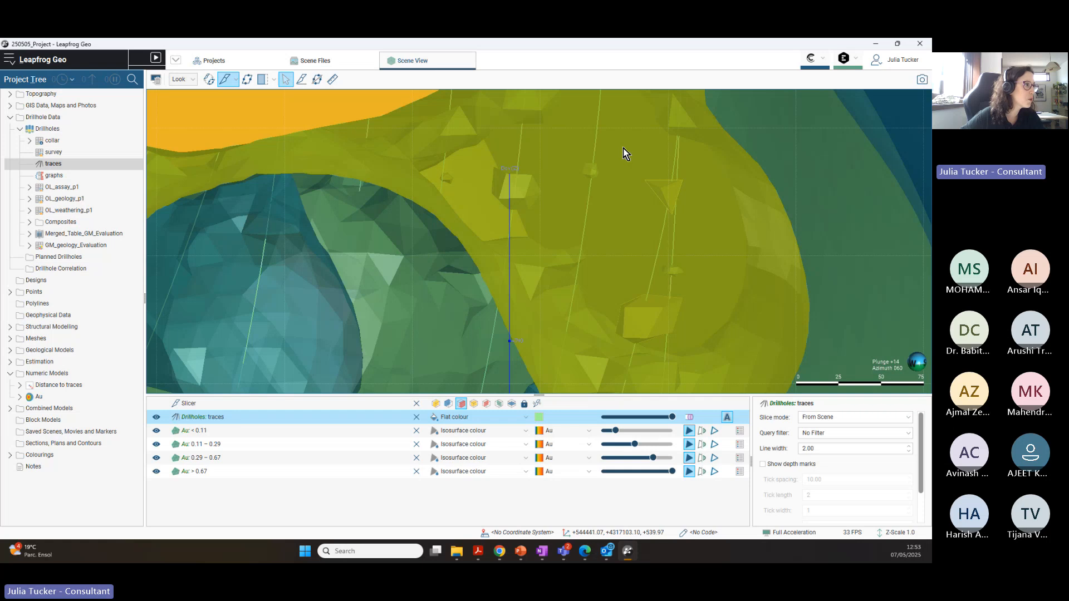
pyautogui.scroll(-5, 573, 297)
pyautogui.moveTo(616, 276); pyautogui.dragTo(592, 221)
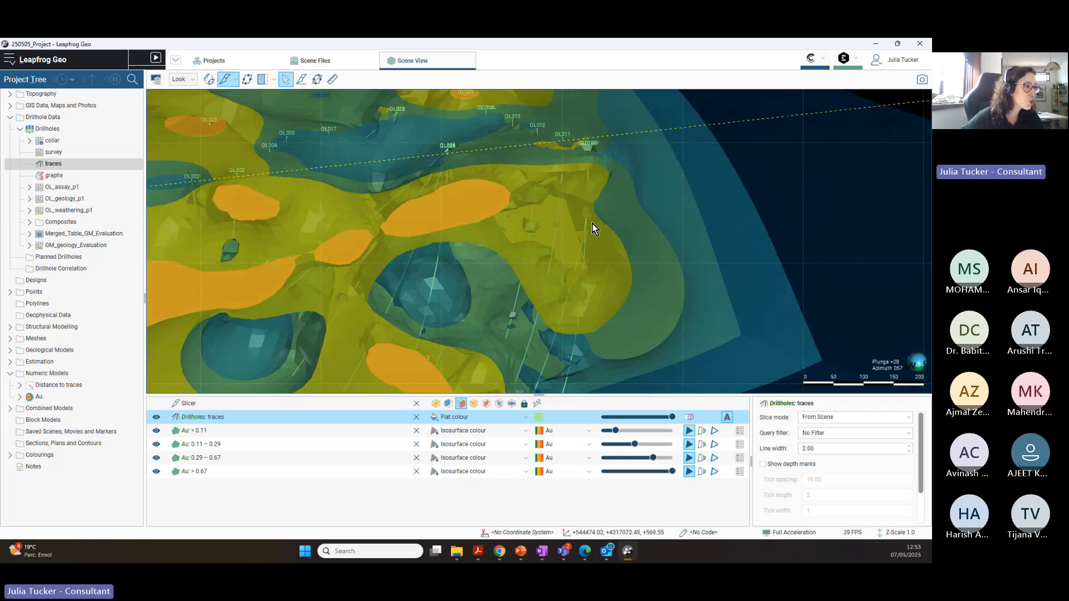
pyautogui.moveTo(587, 269); pyautogui.dragTo(552, 262)
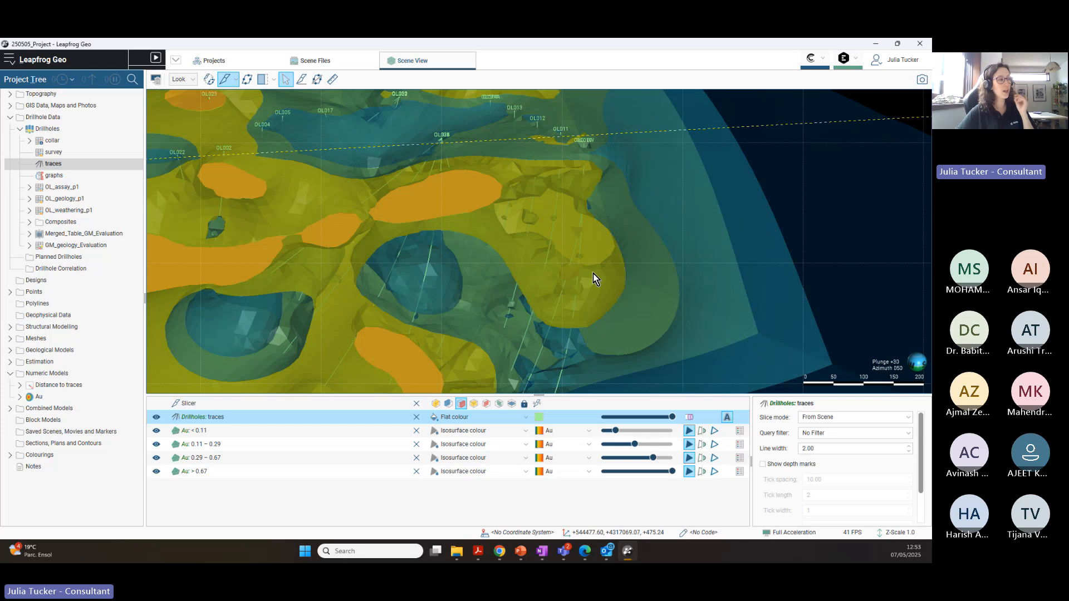
pyautogui.scroll(3, 531, 297)
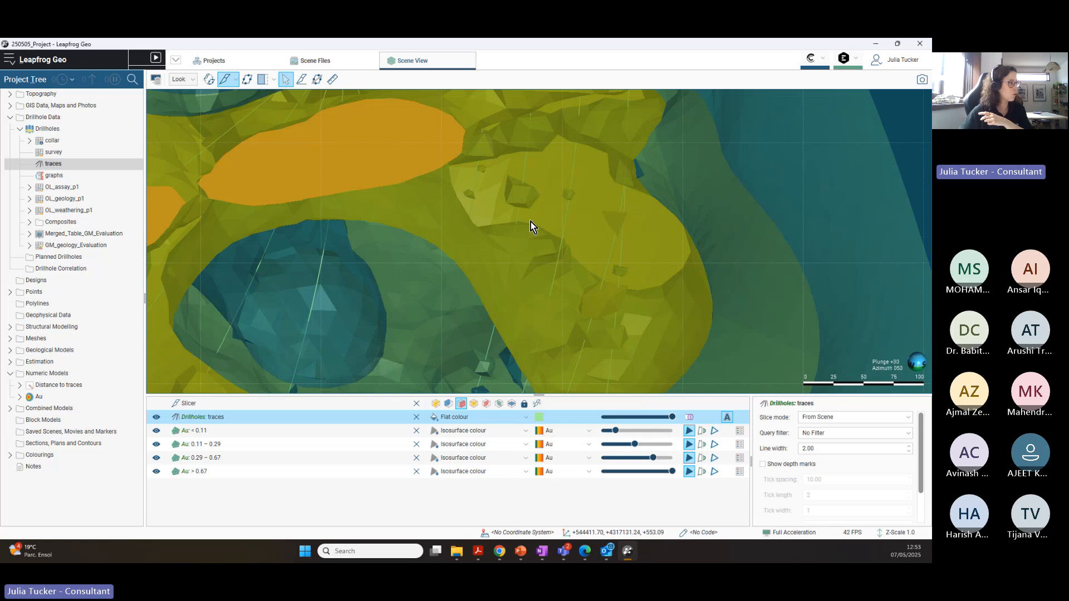
# Step: Open the Au RBF interpolant for editing and review its interpolant, trend and output settings
pyautogui.click(55, 400)
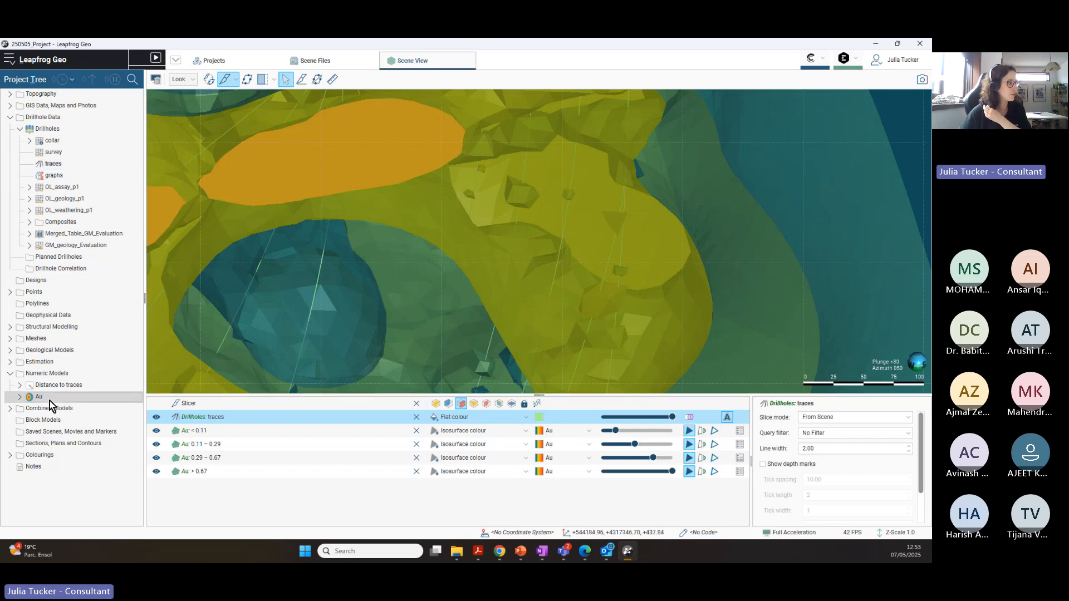
pyautogui.doubleClick(49, 401)
pyautogui.moveTo(477, 128); pyautogui.dragTo(124, 128)
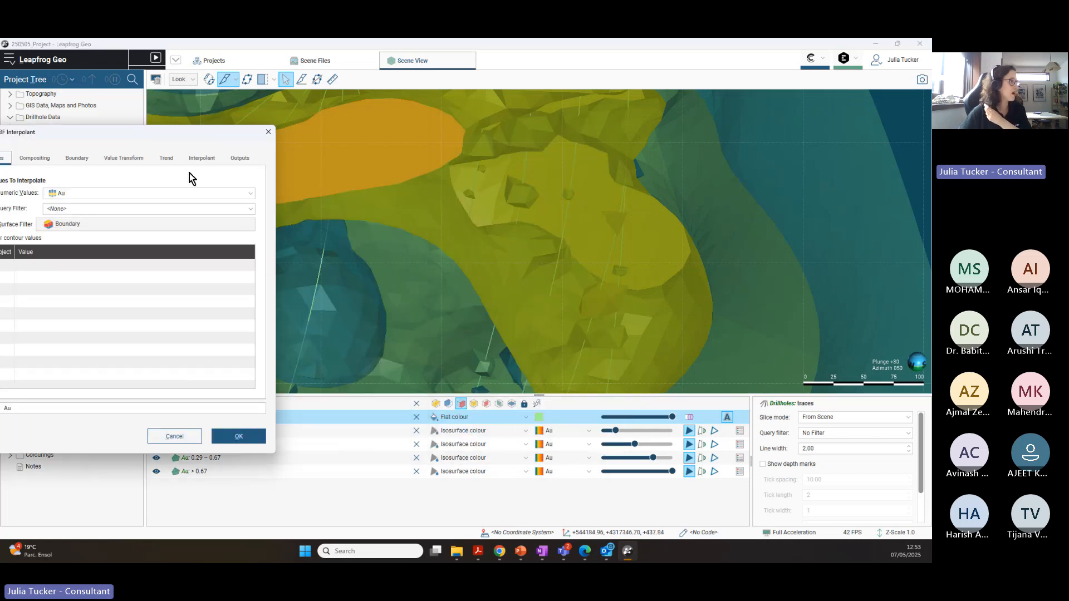
pyautogui.click(202, 158)
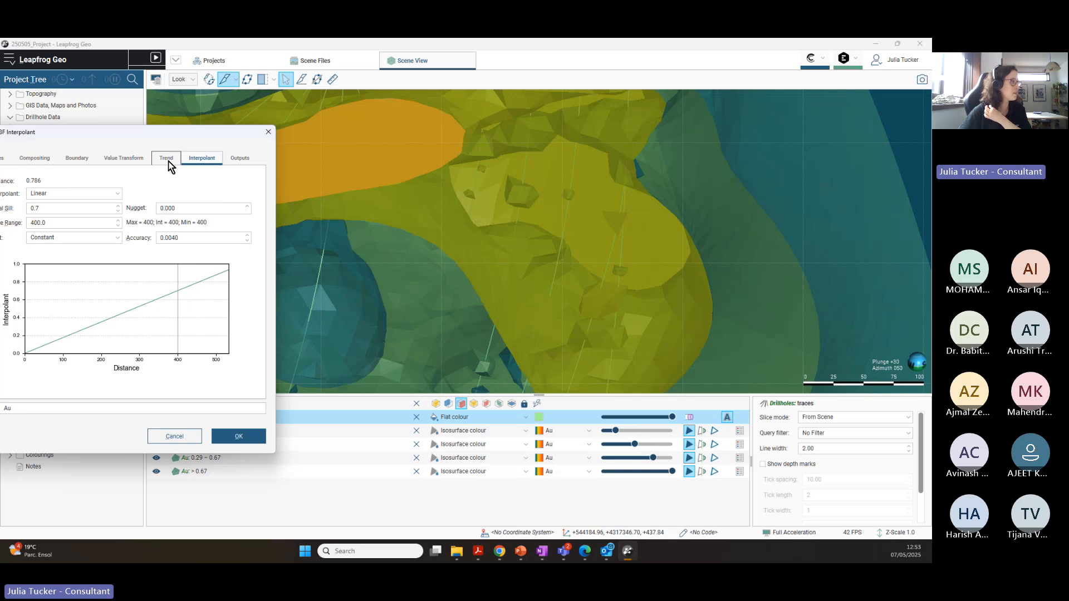
pyautogui.click(167, 160)
pyautogui.click(240, 160)
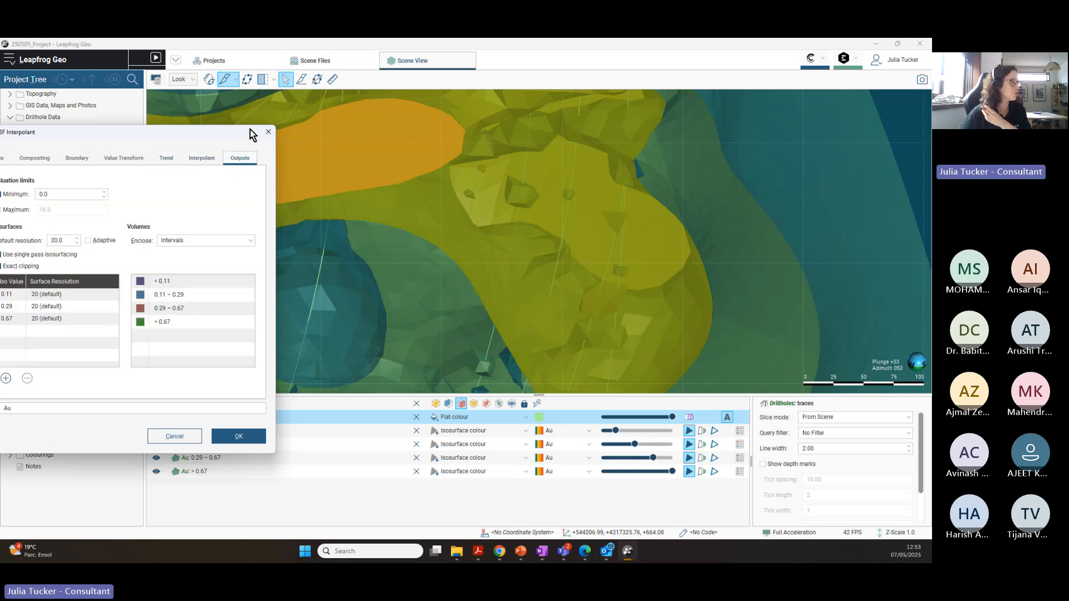
pyautogui.moveTo(191, 136); pyautogui.dragTo(309, 129)
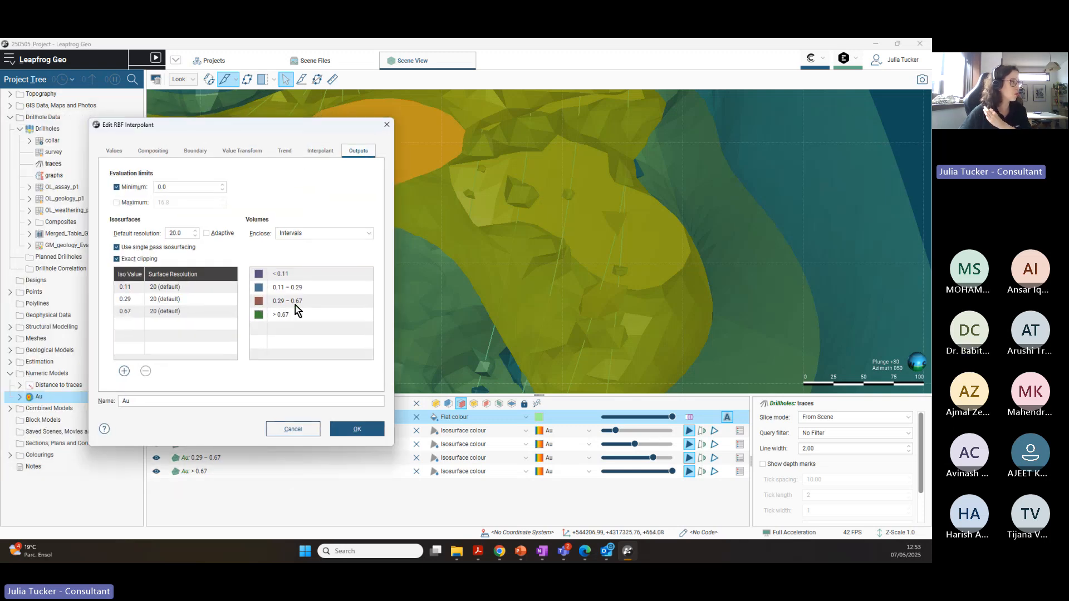
# Step: Review the Au interpolant's trend and its value transform histogram, and return to the interpolant function settings
pyautogui.click(320, 151)
pyautogui.click(284, 151)
pyautogui.click(243, 151)
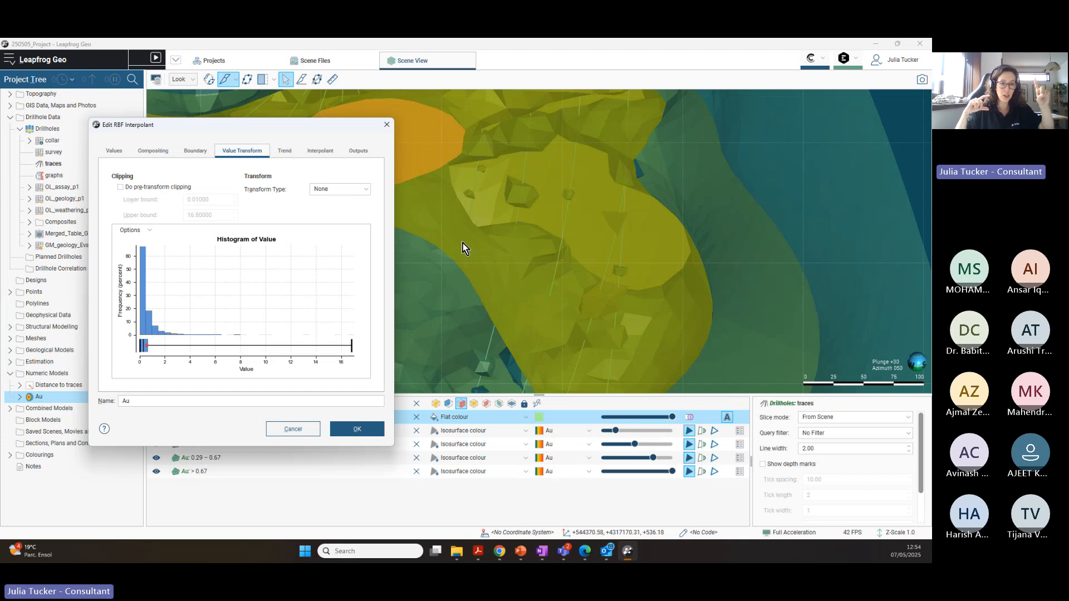
pyautogui.click(333, 149)
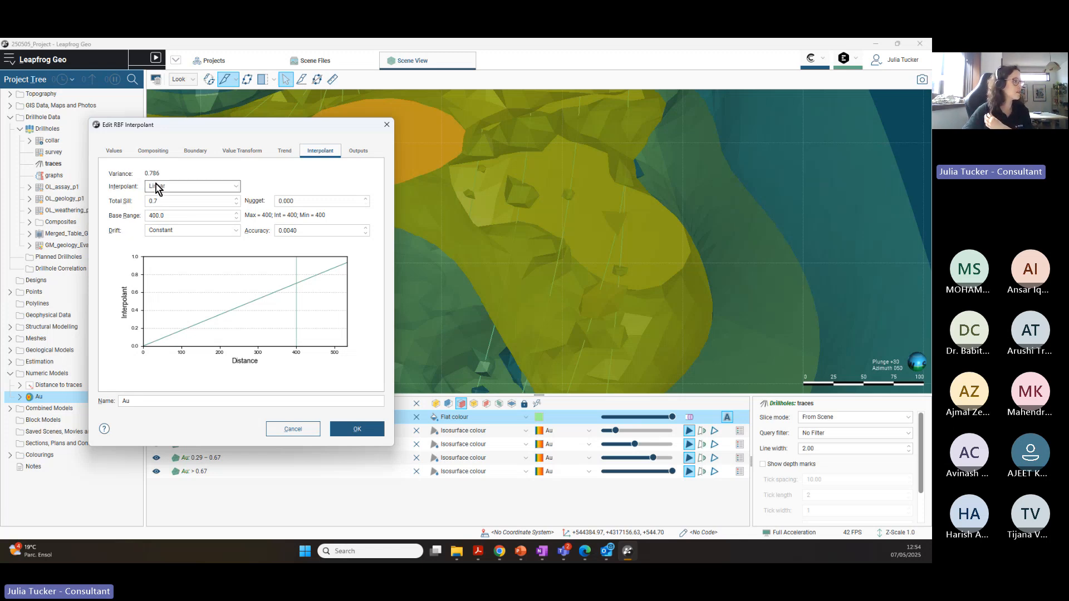
# Step: Review the Au interpolant's trend, value transform, boundary, compositing and output settings, and close the dialog without changes
pyautogui.click(287, 157)
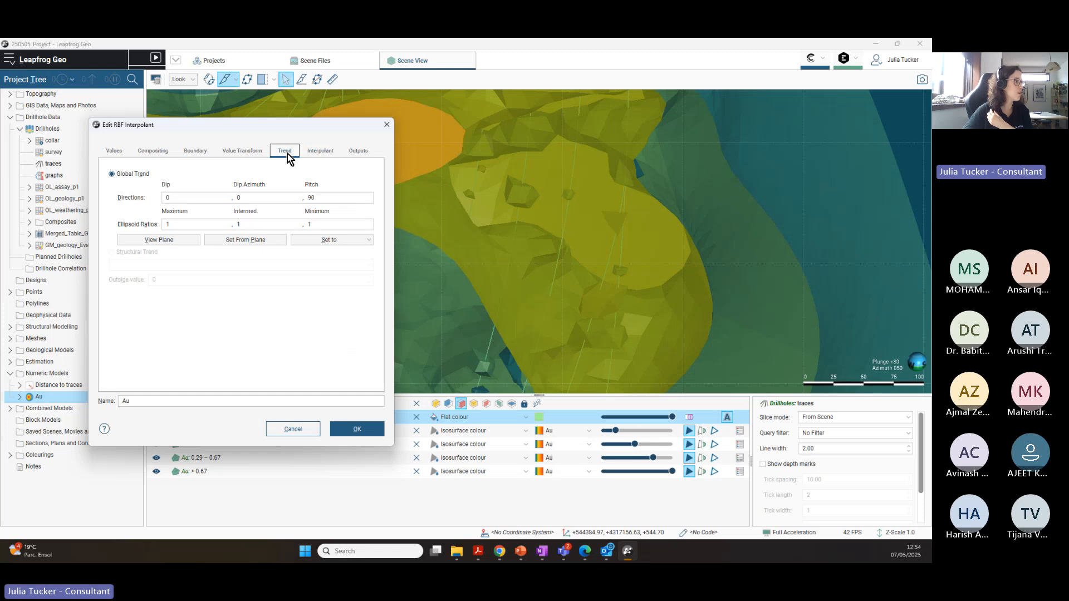
pyautogui.click(254, 154)
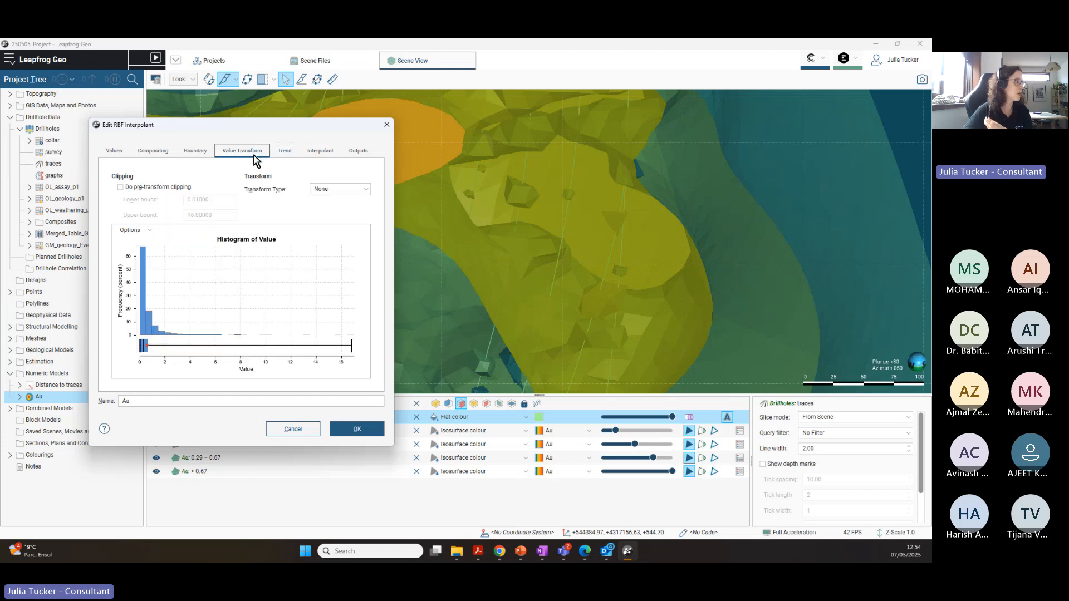
pyautogui.click(198, 152)
pyautogui.click(153, 151)
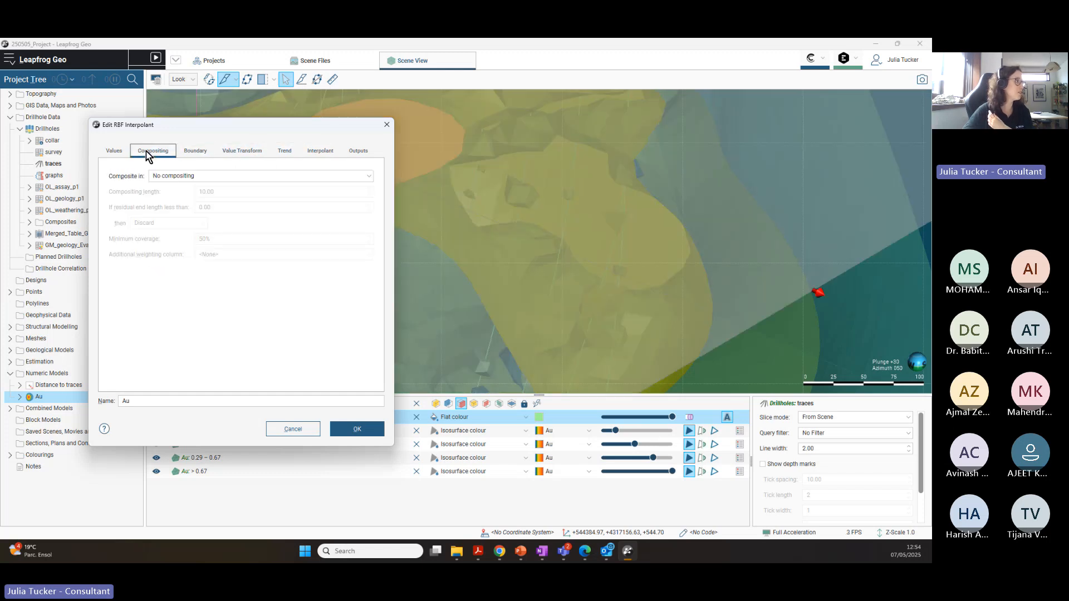
pyautogui.click(360, 152)
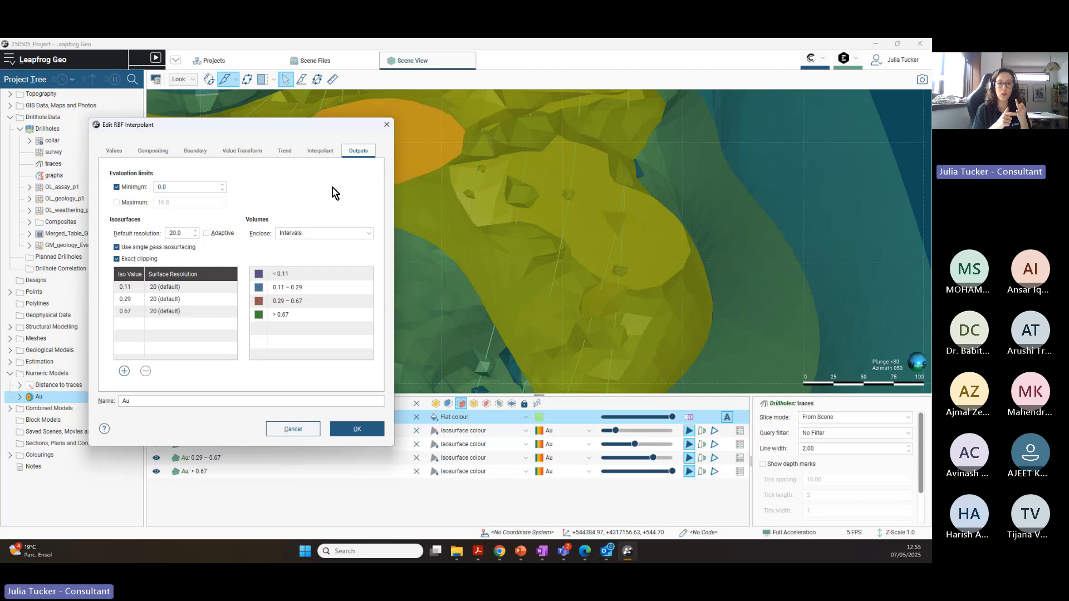
pyautogui.click(387, 125)
# Step: Expand the Au interpolant in the project tree and review its boundary, values, isosurfaces and output volumes
pyautogui.click(20, 396)
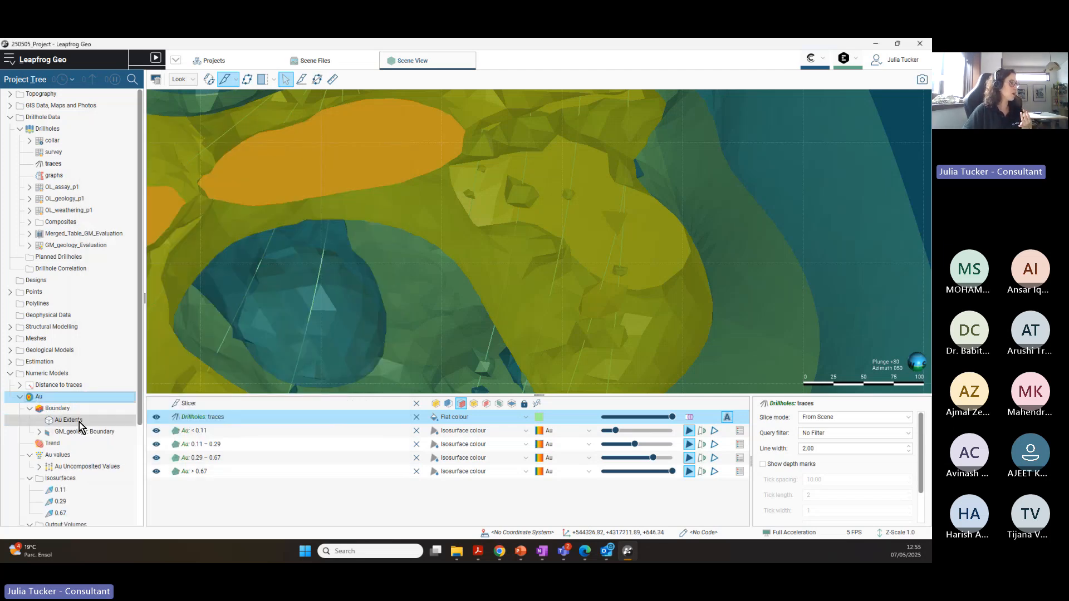
pyautogui.rightClick(57, 409)
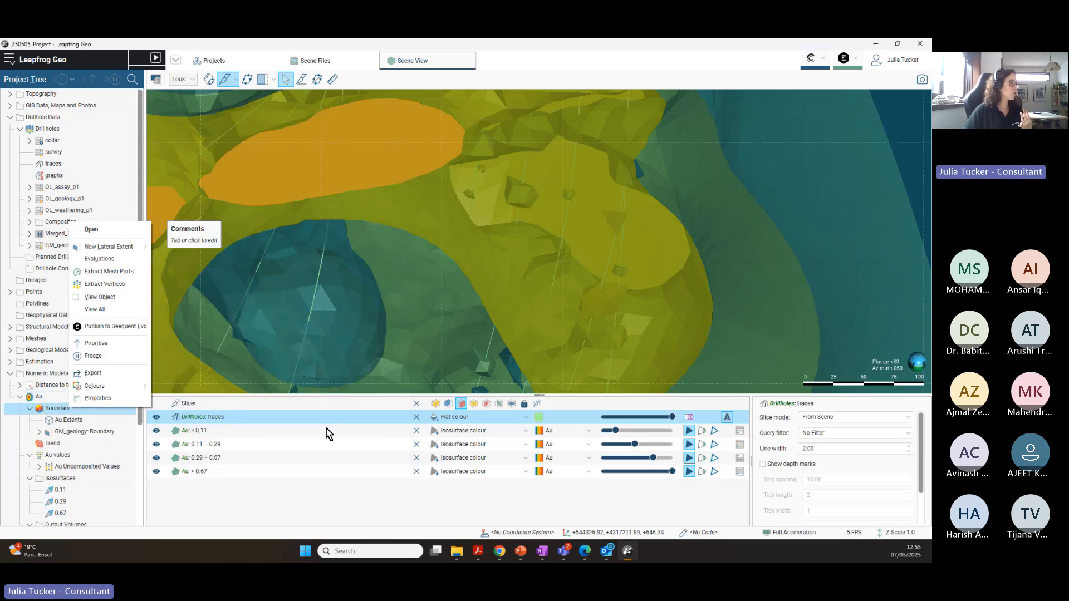
pyautogui.click(234, 524)
pyautogui.scroll(-2, 130, 320)
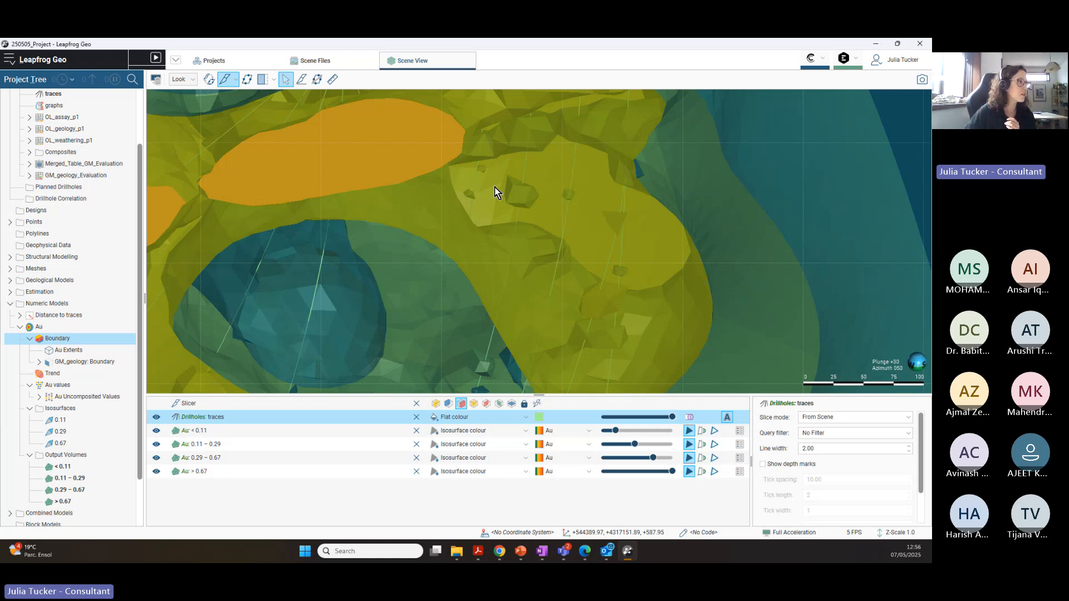
# Step: Examine the whole sliced Au model with its drillhole traces from several angles
pyautogui.scroll(-10, 494, 187)
pyautogui.moveTo(476, 215); pyautogui.dragTo(480, 264)
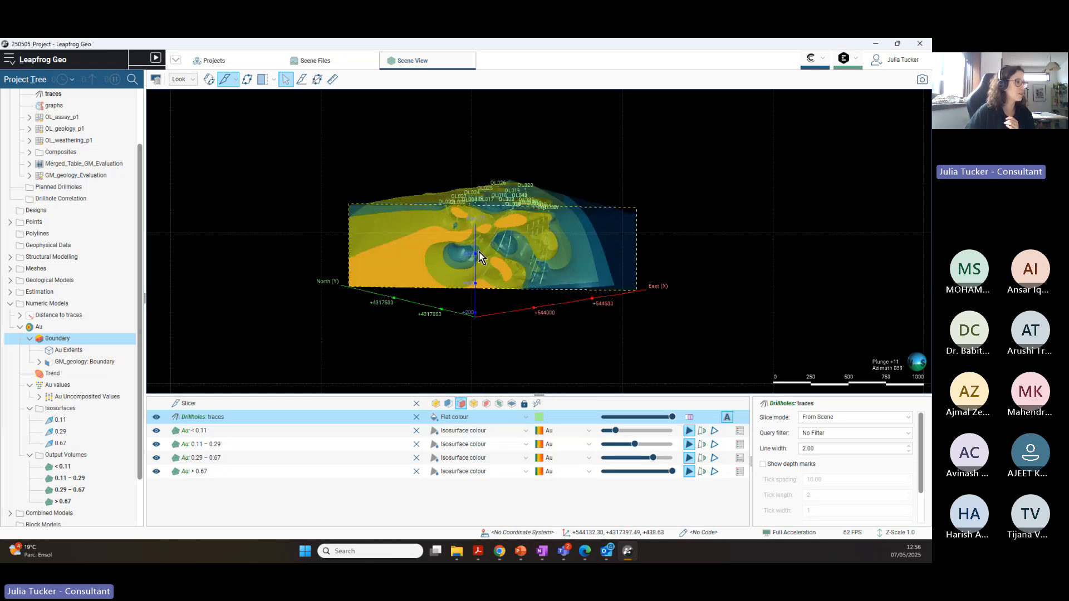
pyautogui.scroll(3, 463, 265)
pyautogui.scroll(3, 460, 279)
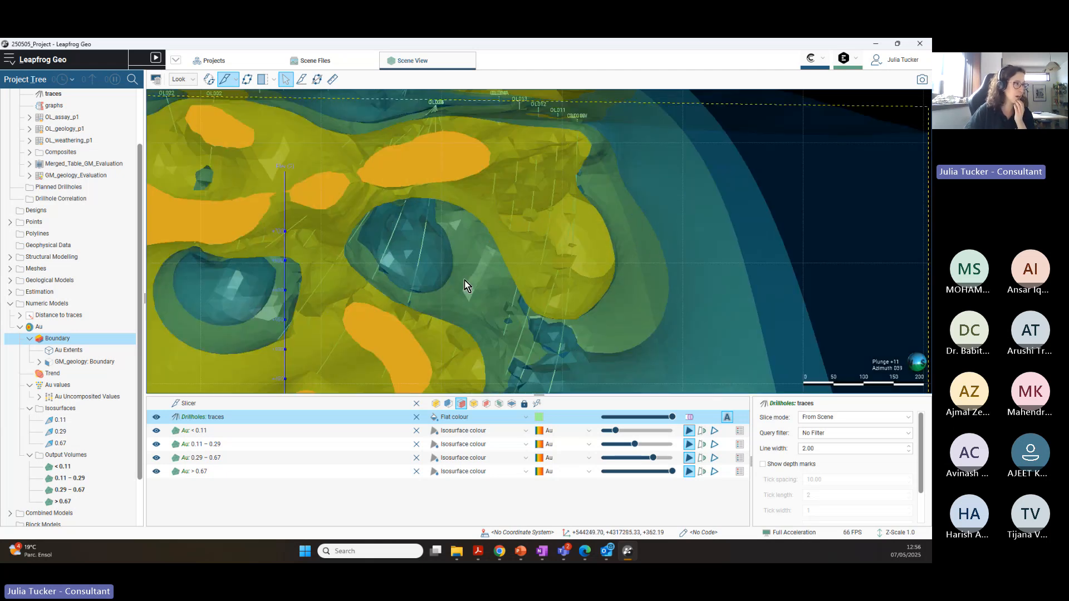
pyautogui.moveTo(640, 251); pyautogui.dragTo(513, 261)
pyautogui.scroll(-3, 390, 247)
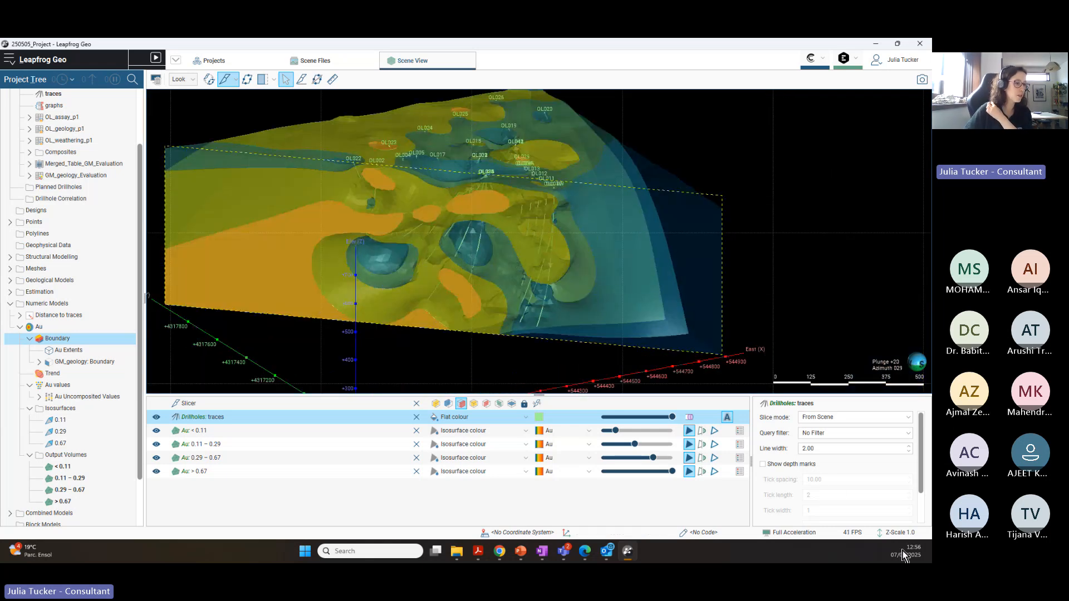
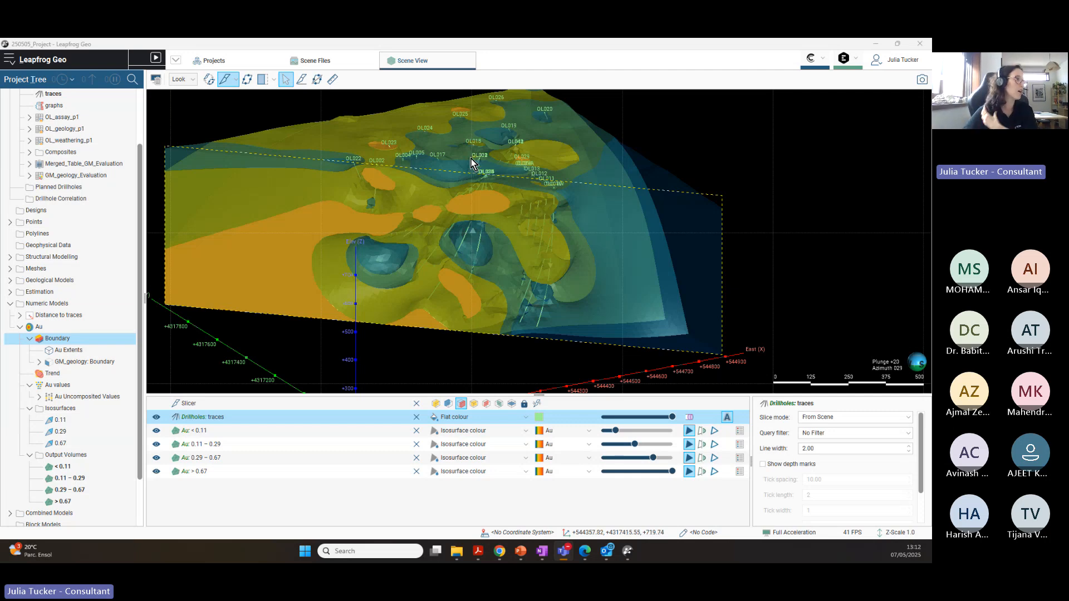
pyautogui.moveTo(538, 182); pyautogui.dragTo(640, 199, button='middle')
pyautogui.moveTo(636, 205); pyautogui.dragTo(589, 214)
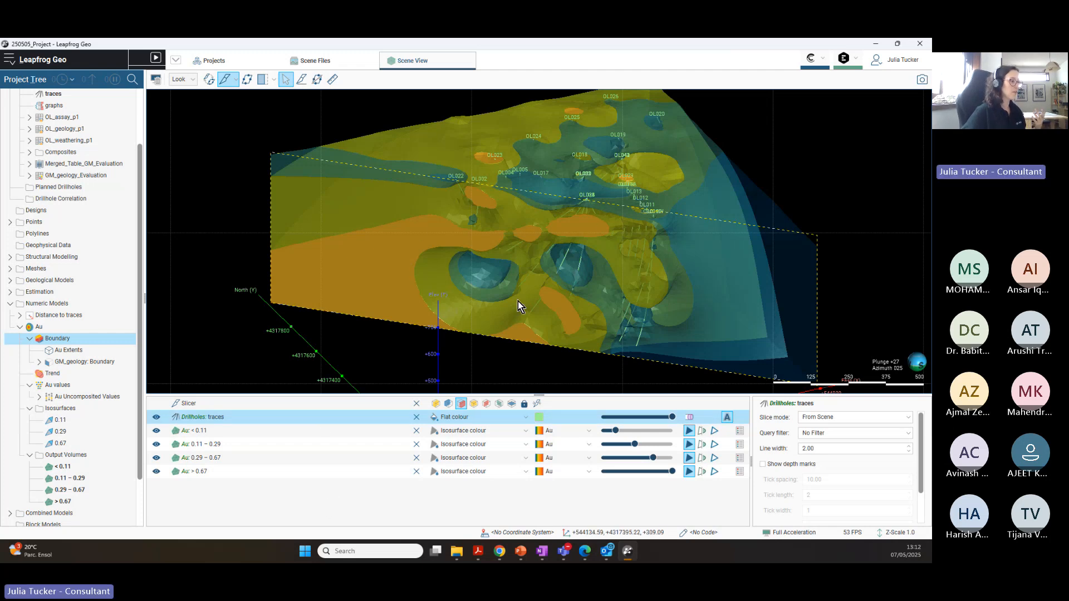
# Step: Clear the scene and display the Au 0.11 isosurface, examining its main surface and isolated blobs from several sides
pyautogui.click(157, 81)
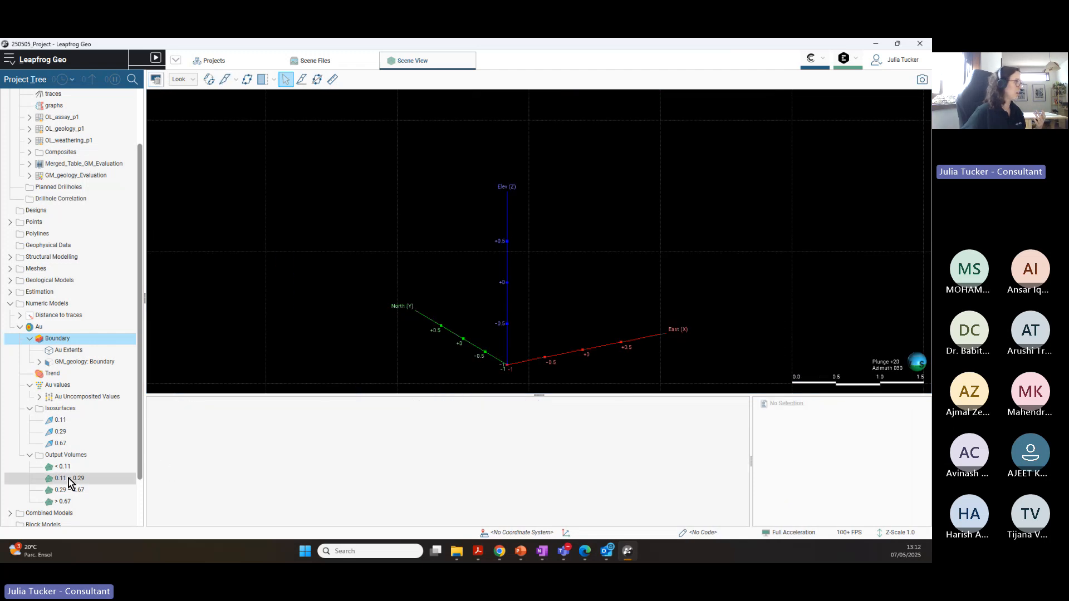
pyautogui.moveTo(68, 423); pyautogui.dragTo(509, 267)
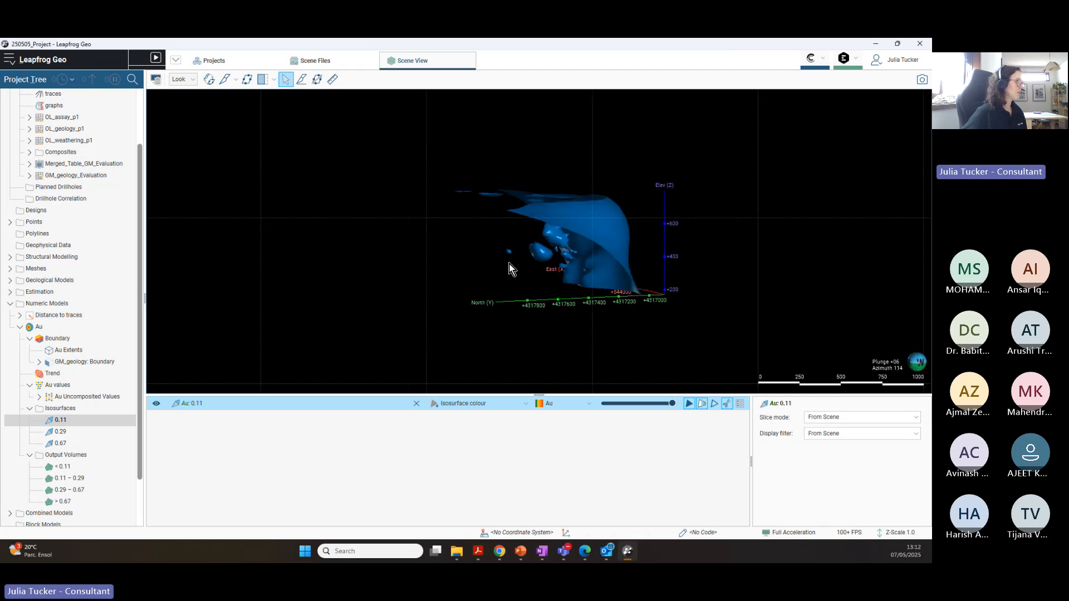
pyautogui.click(55, 421)
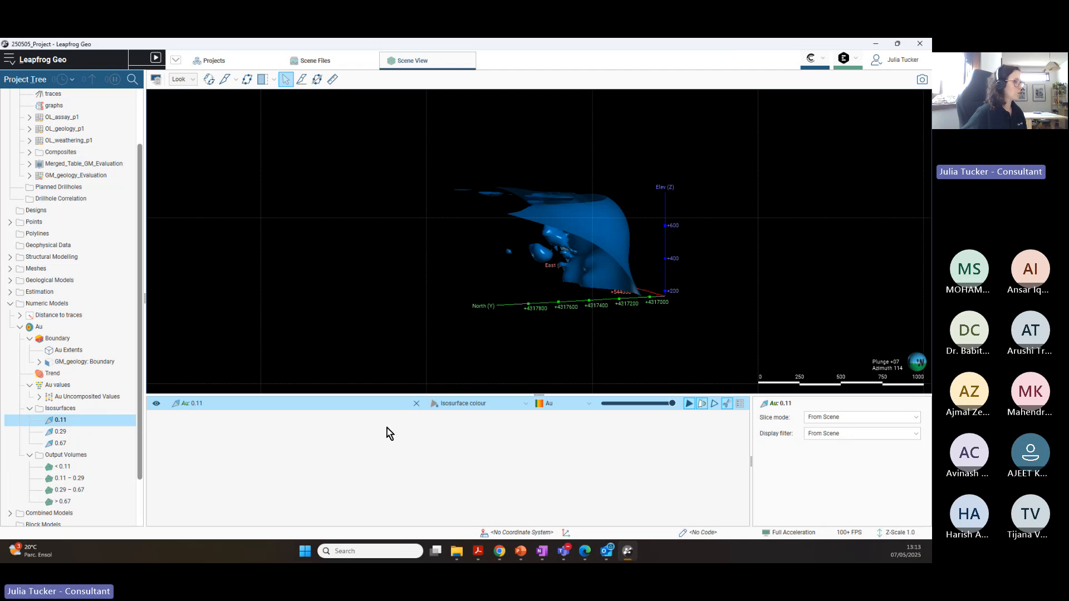
pyautogui.scroll(5, 505, 273)
pyautogui.moveTo(506, 273); pyautogui.dragTo(476, 178)
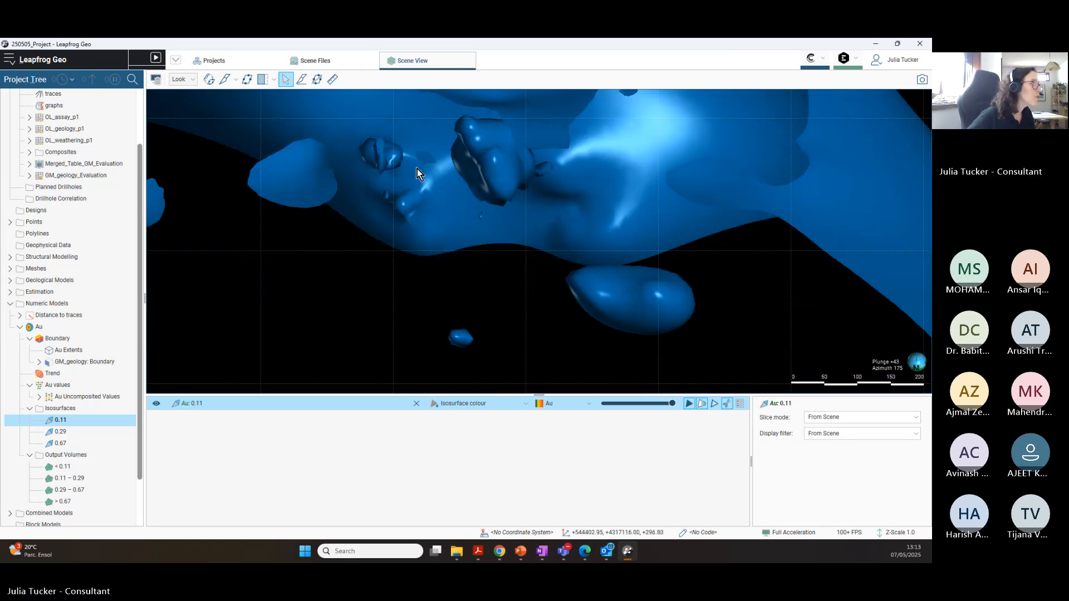
pyautogui.moveTo(446, 172); pyautogui.dragTo(573, 247, button='right')
pyautogui.moveTo(573, 246); pyautogui.dragTo(490, 241)
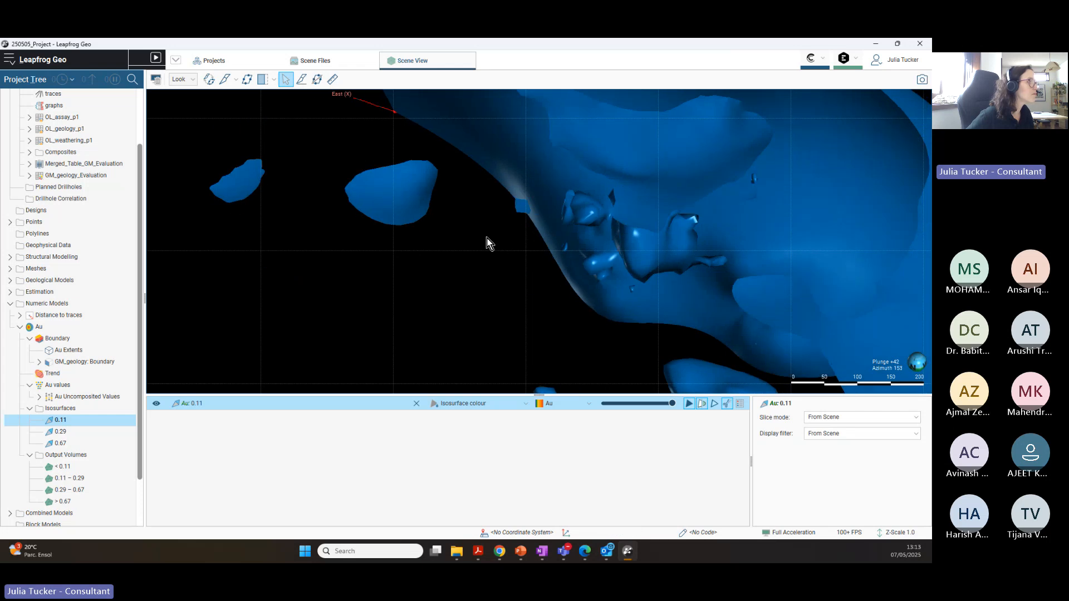
pyautogui.moveTo(682, 216); pyautogui.dragTo(561, 171, button='middle')
pyautogui.scroll(-5, 564, 176)
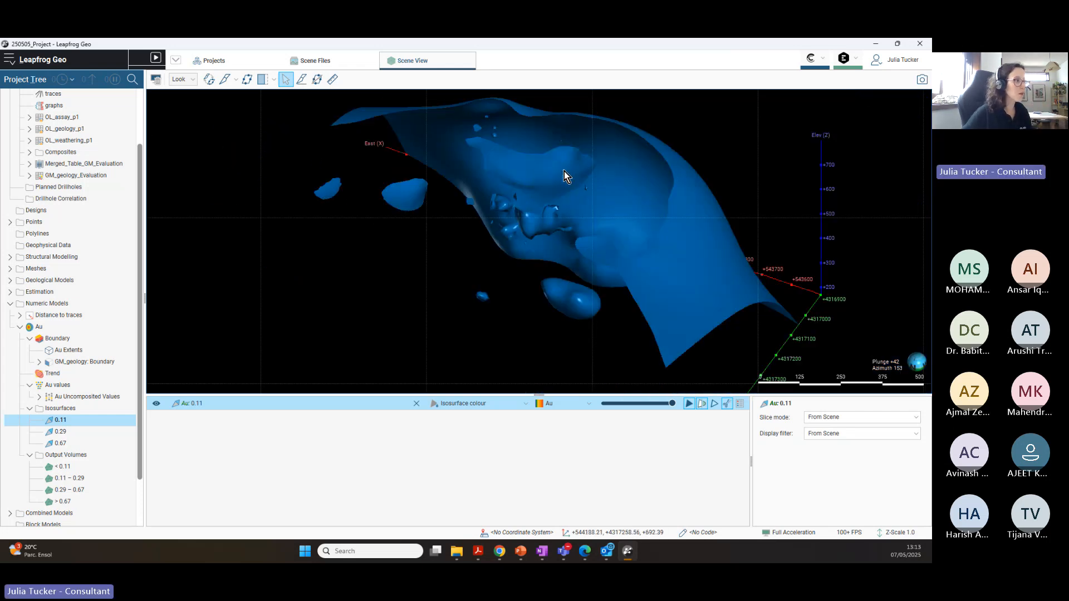
# Step: Add the Au 0.29 and 0.67 isosurfaces to the scene and compare the three nested surfaces
pyautogui.moveTo(564, 176); pyautogui.dragTo(579, 239)
pyautogui.moveTo(63, 433); pyautogui.dragTo(545, 235)
pyautogui.moveTo(468, 306); pyautogui.dragTo(584, 240)
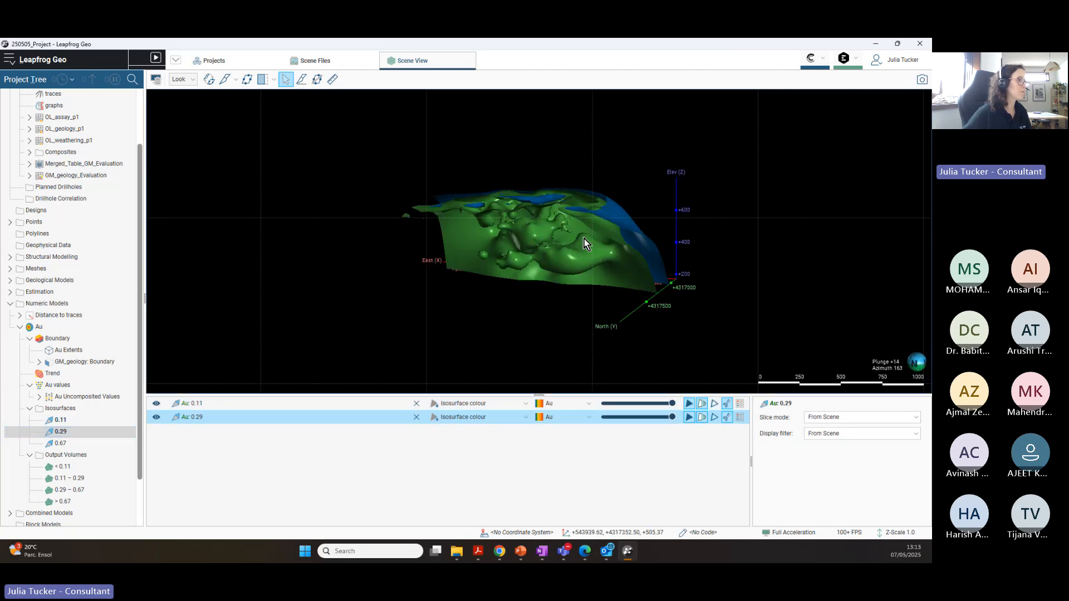
pyautogui.moveTo(70, 445); pyautogui.dragTo(612, 301)
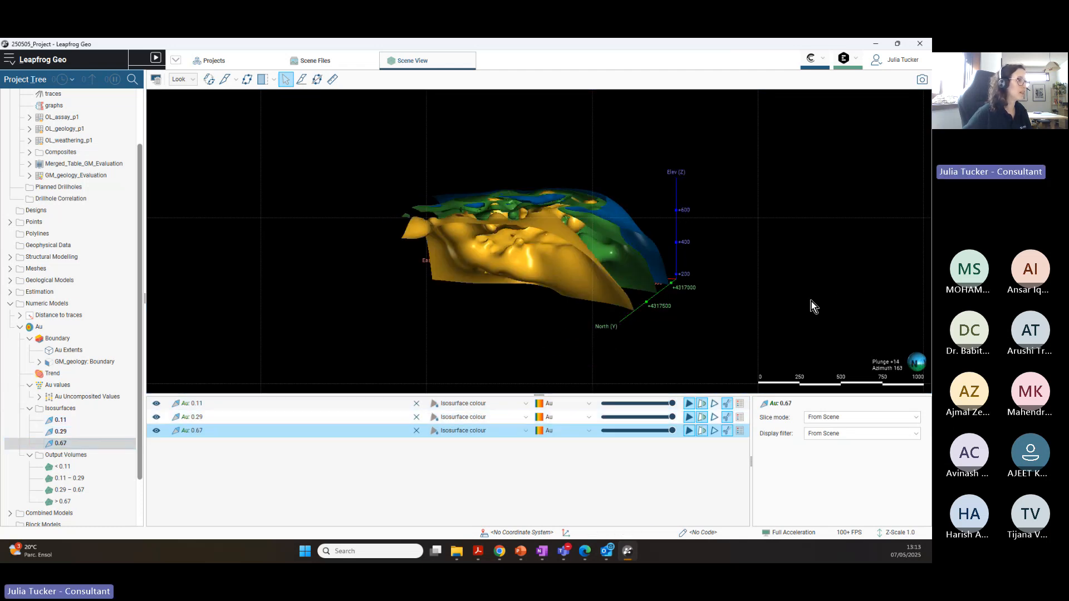
pyautogui.moveTo(645, 251); pyautogui.dragTo(623, 284)
pyautogui.click(549, 296)
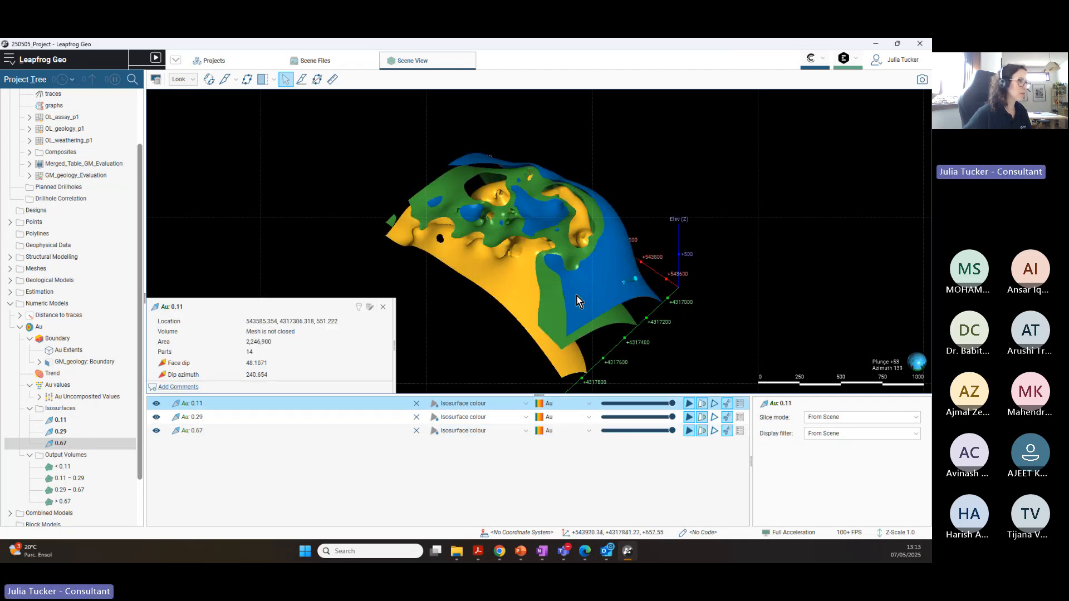
pyautogui.click(432, 305)
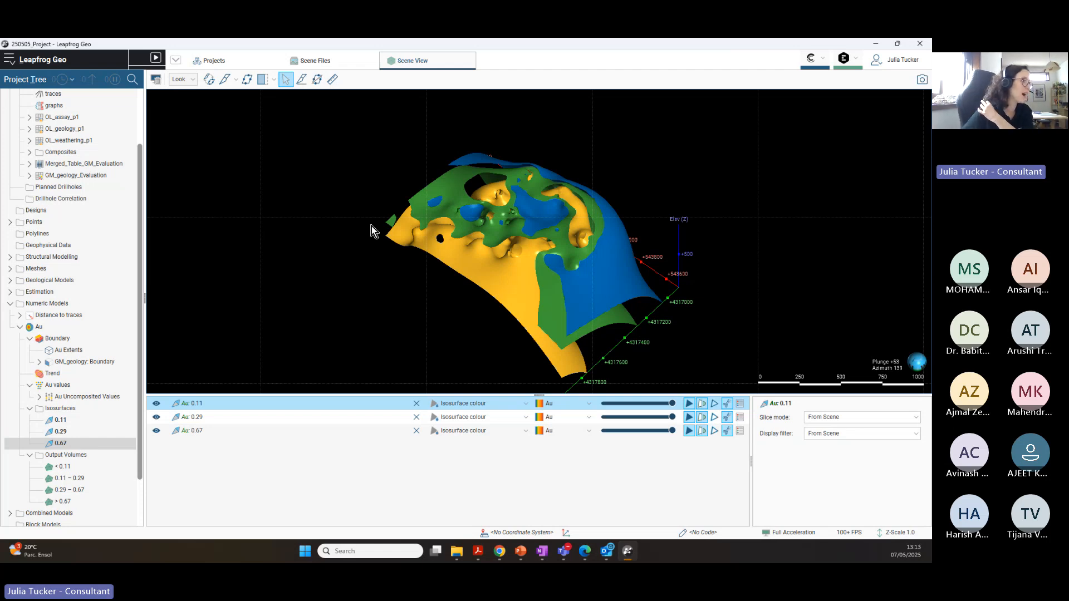
pyautogui.moveTo(469, 240); pyautogui.dragTo(426, 229)
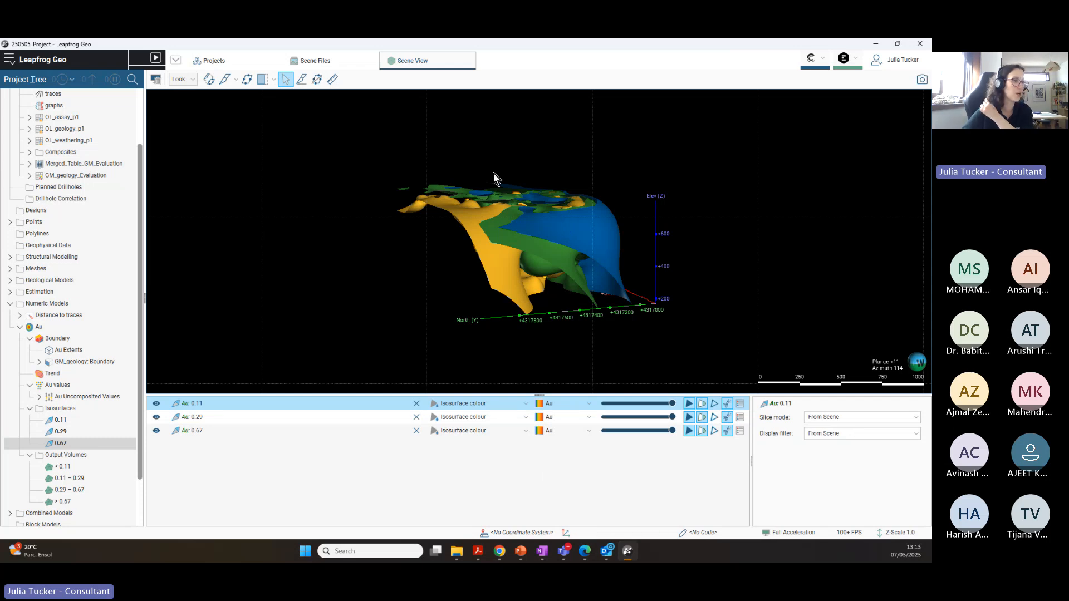
# Step: Remove the 0.67, 0.29 and 0.11 Au isosurfaces from the scene
pyautogui.click(416, 430)
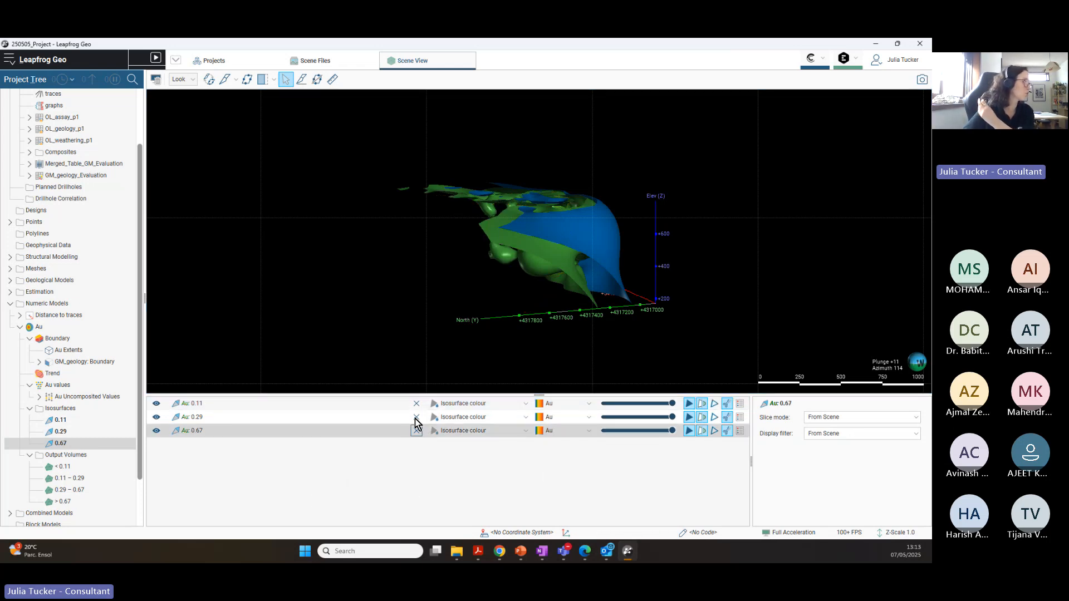
pyautogui.click(416, 417)
pyautogui.click(417, 403)
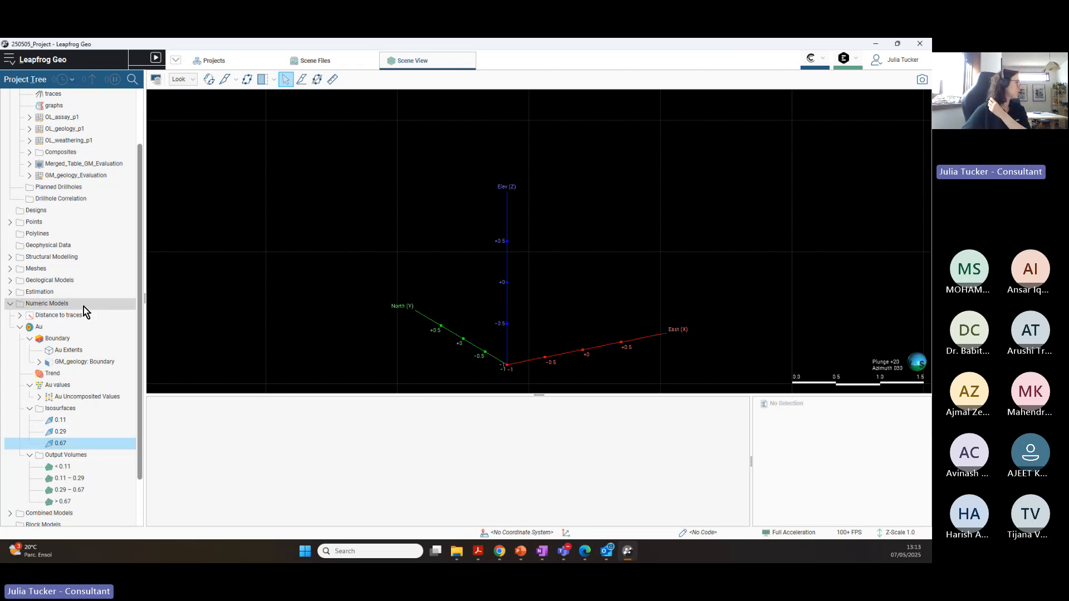
# Step: Open the Au RBF interpolant for editing, enlarge its dialog and review the values and compositing settings
pyautogui.doubleClick(45, 331)
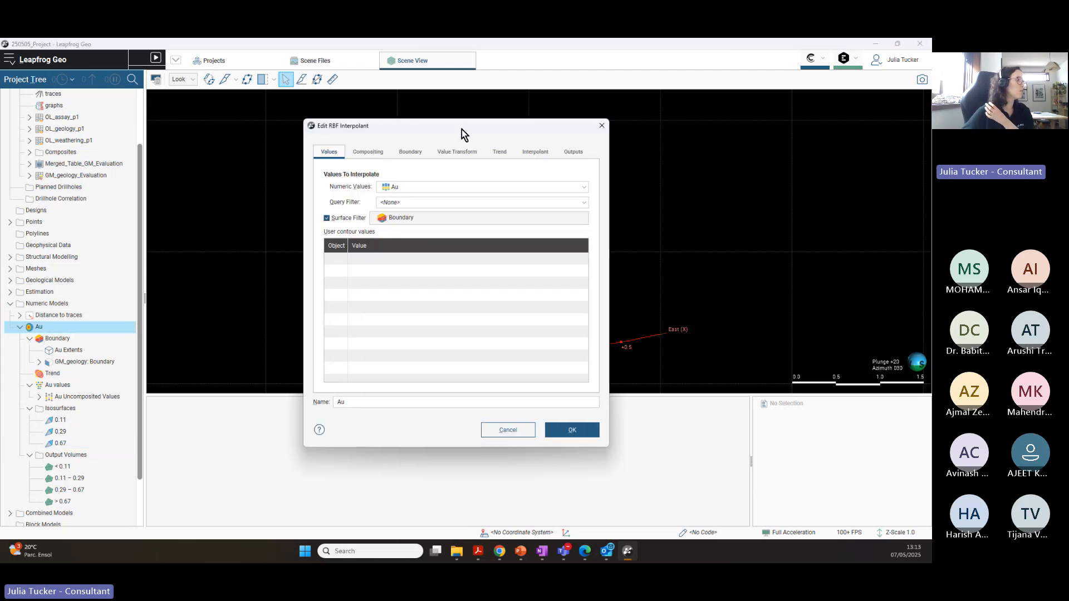
pyautogui.moveTo(462, 129); pyautogui.dragTo(390, 109)
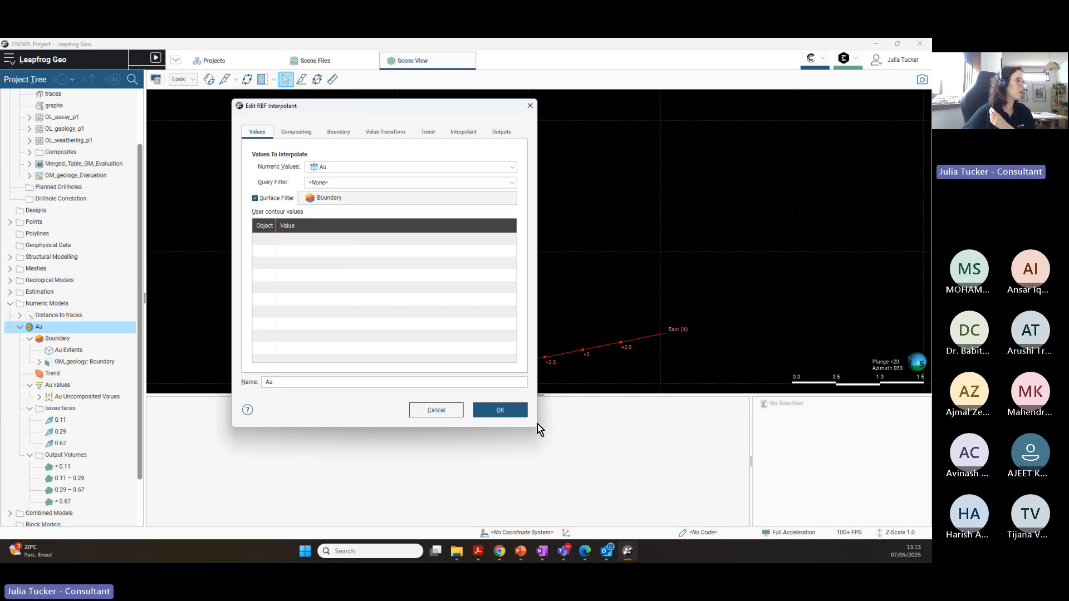
pyautogui.moveTo(537, 427); pyautogui.dragTo(733, 508)
pyautogui.moveTo(522, 107); pyautogui.dragTo(457, 98)
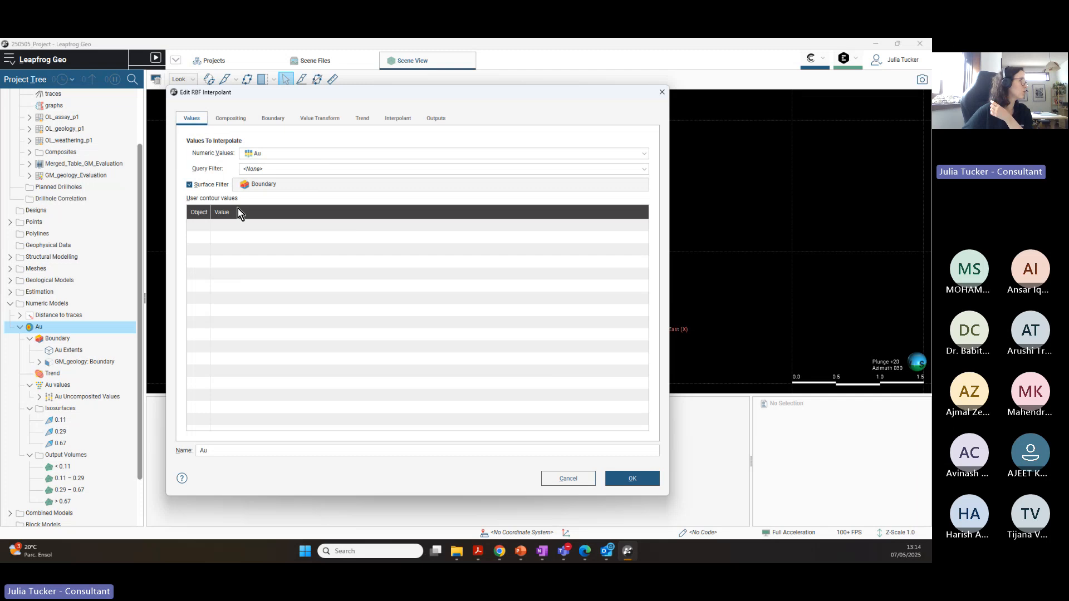
pyautogui.click(231, 120)
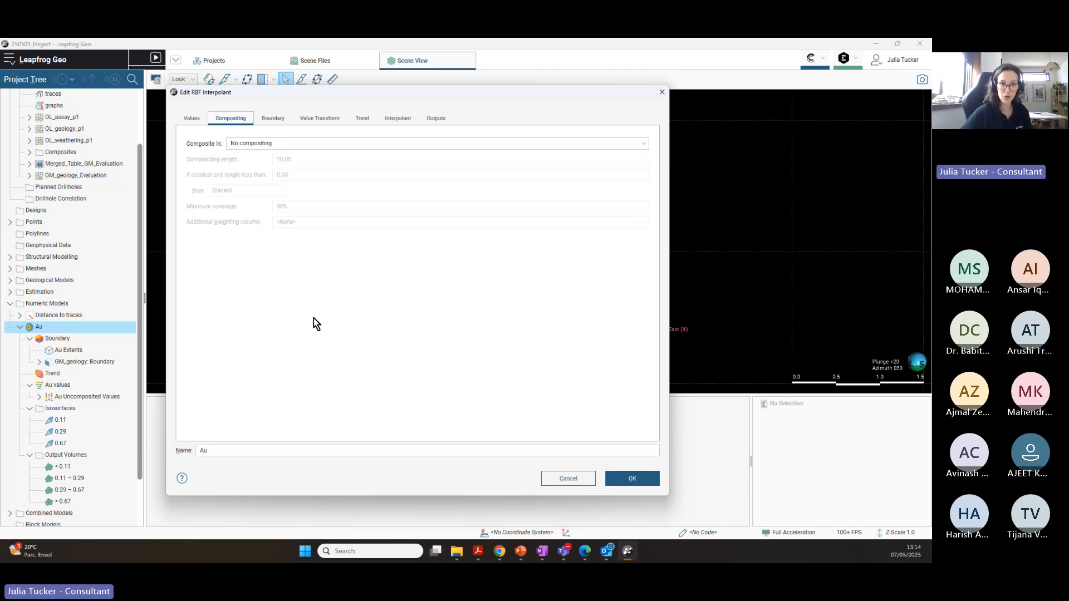
pyautogui.moveTo(460, 93); pyautogui.dragTo(564, 112)
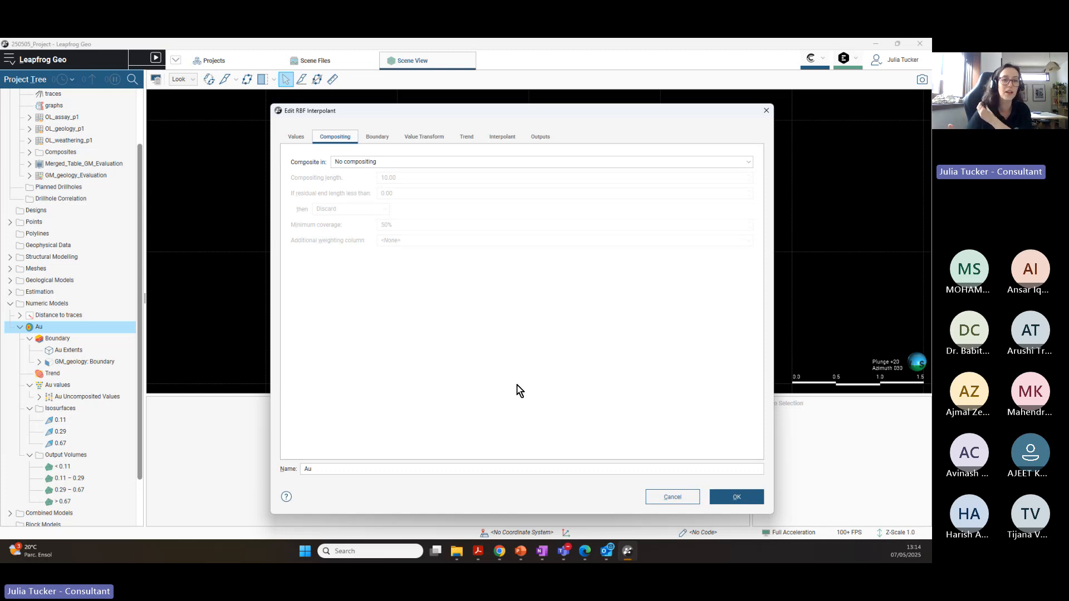
# Step: Review the Au interpolant's boundary extents, the available objects to enclose, and the value transform settings
pyautogui.click(376, 137)
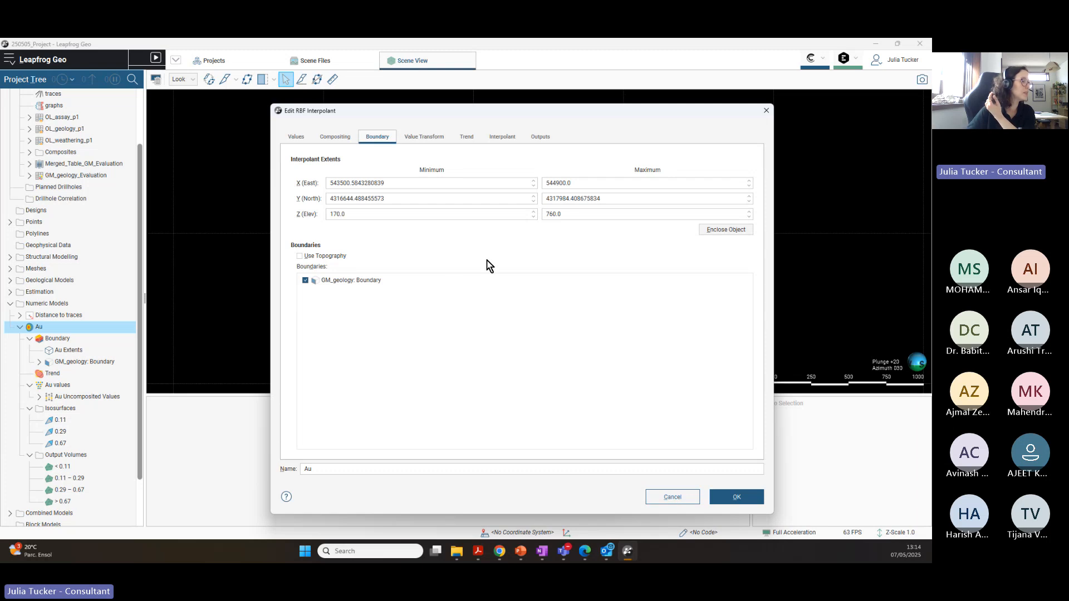
pyautogui.click(726, 230)
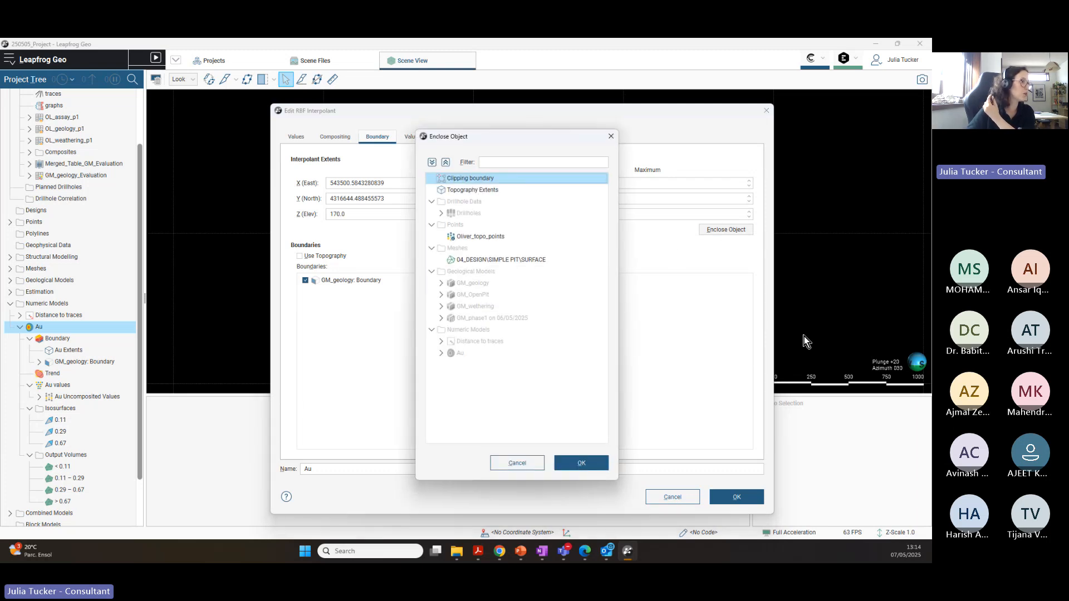
pyautogui.click(611, 136)
pyautogui.click(421, 140)
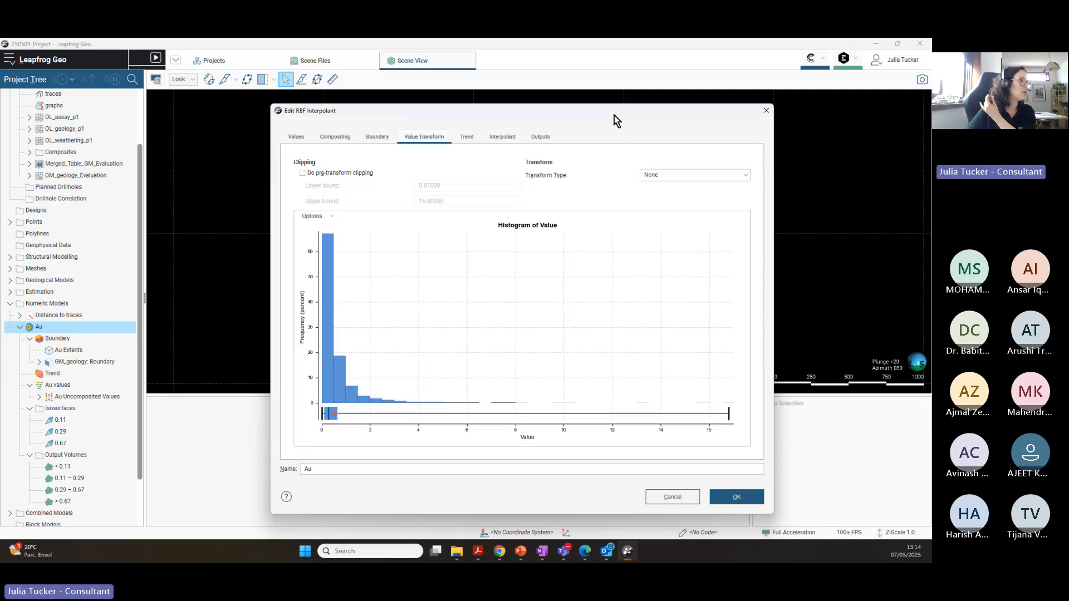
pyautogui.moveTo(614, 115); pyautogui.dragTo(579, 106)
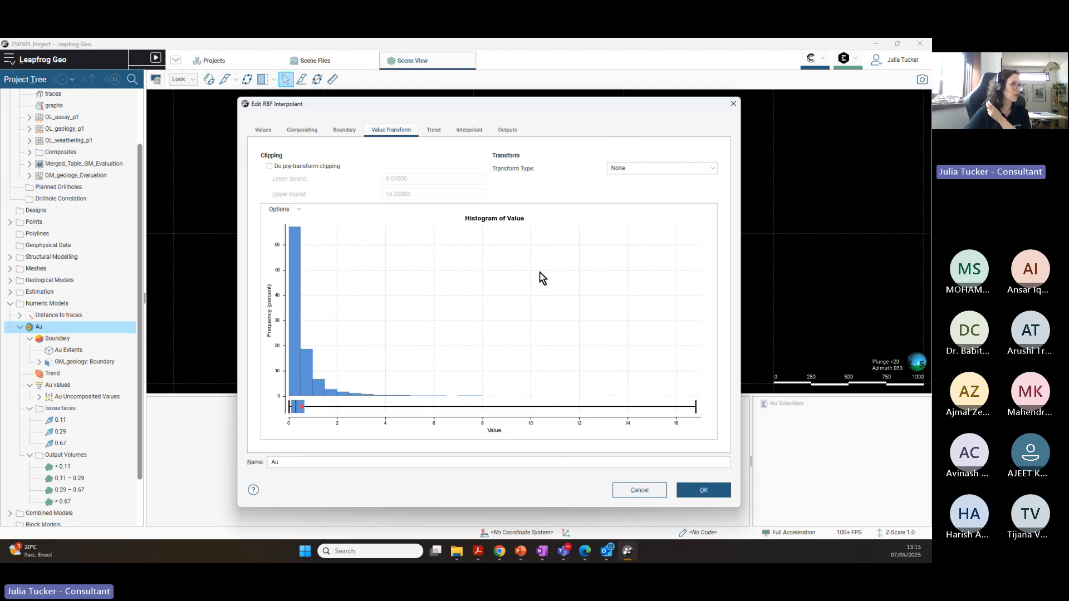
# Step: Review the Au interpolant's global trend directions and ellipsoid ratios, plus its interpolant type, sill, range and drift settings
pyautogui.click(440, 130)
pyautogui.moveTo(574, 106); pyautogui.dragTo(499, 123)
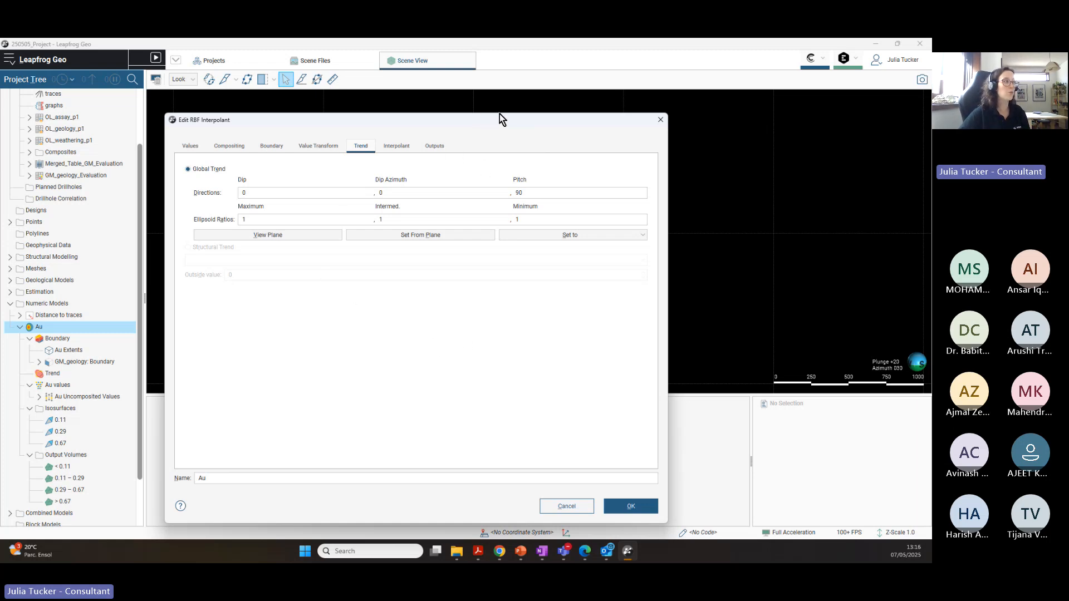
pyautogui.moveTo(499, 115)
pyautogui.mouseDown()
pyautogui.moveTo(489, 98)
pyautogui.moveTo(486, 110)
pyautogui.mouseUp()
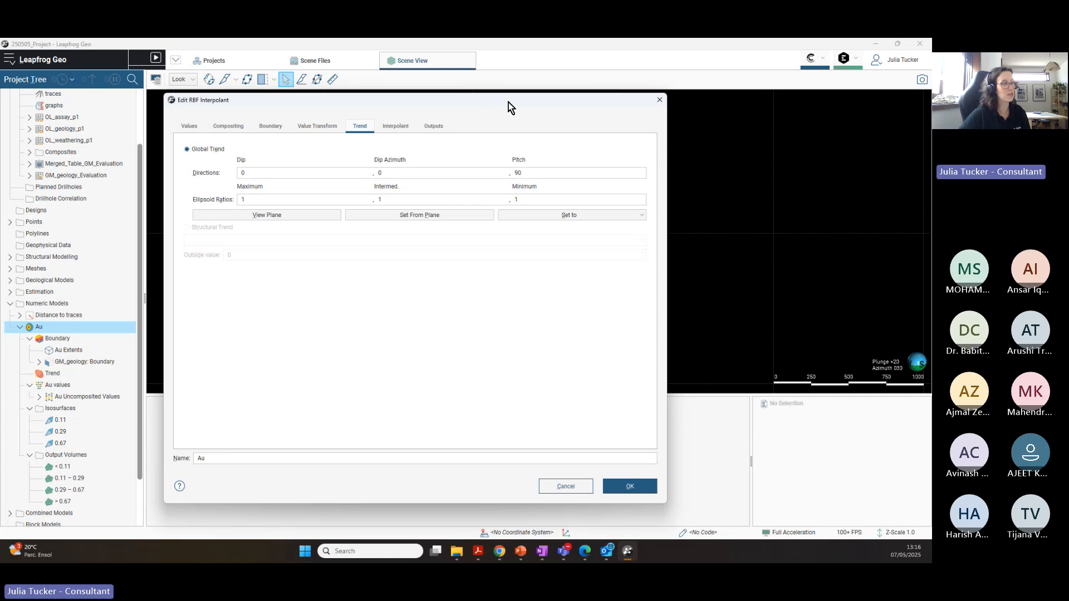
pyautogui.click(395, 126)
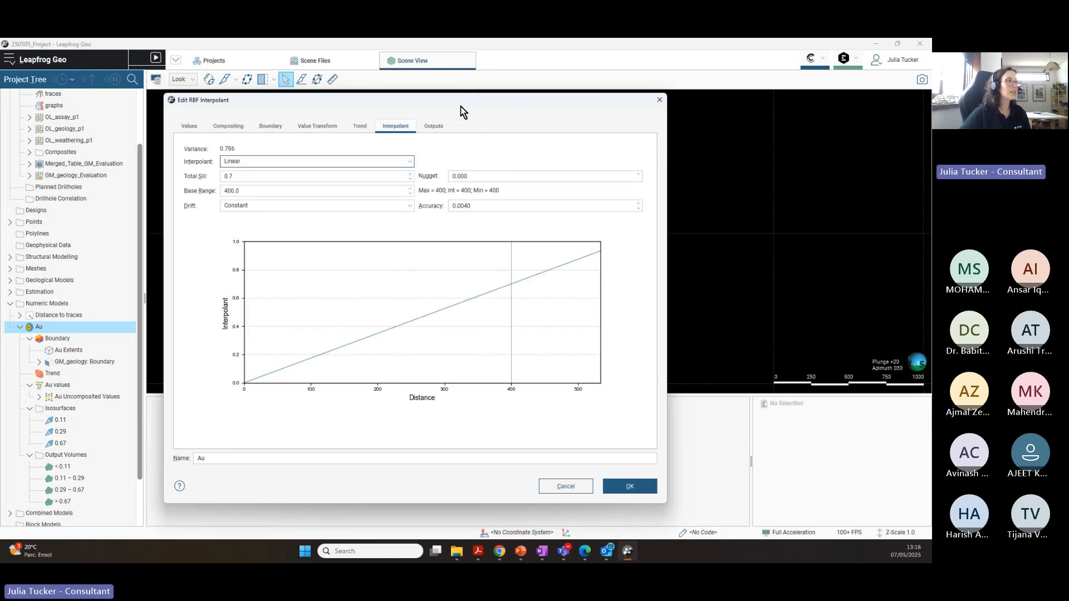
pyautogui.moveTo(456, 105); pyautogui.dragTo(447, 116)
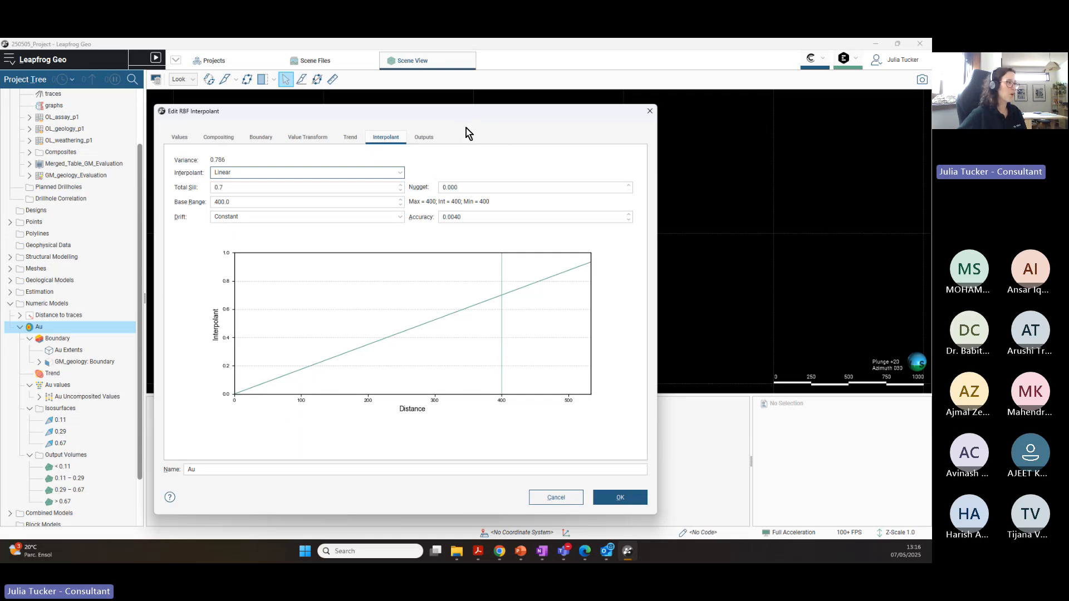
# Step: Check the isosurface output settings, and return to the interpolant settings to examine the nugget
pyautogui.click(422, 138)
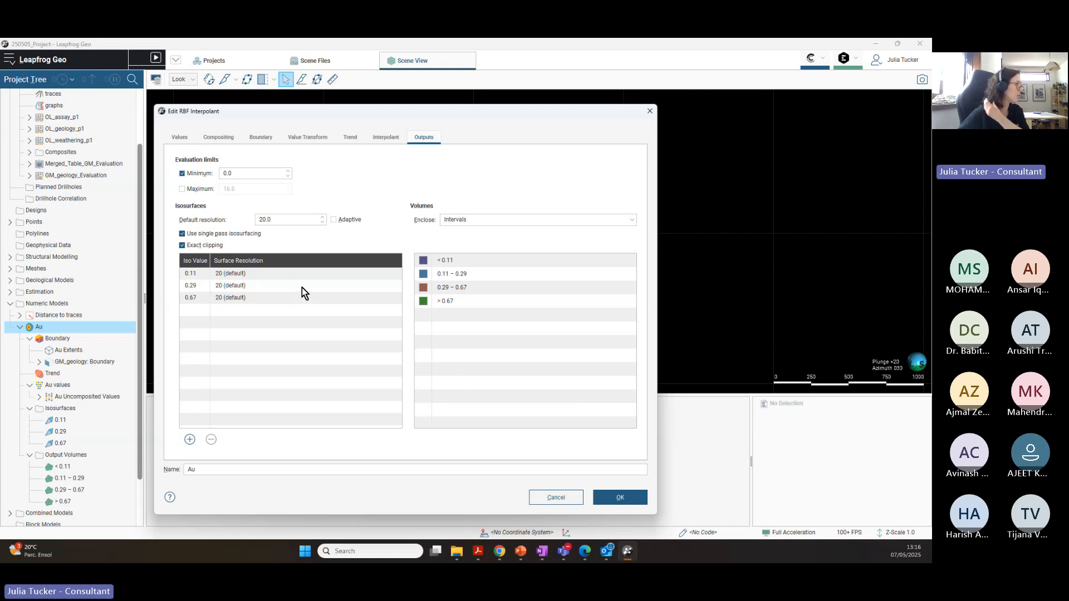
pyautogui.moveTo(474, 111); pyautogui.dragTo(671, 121)
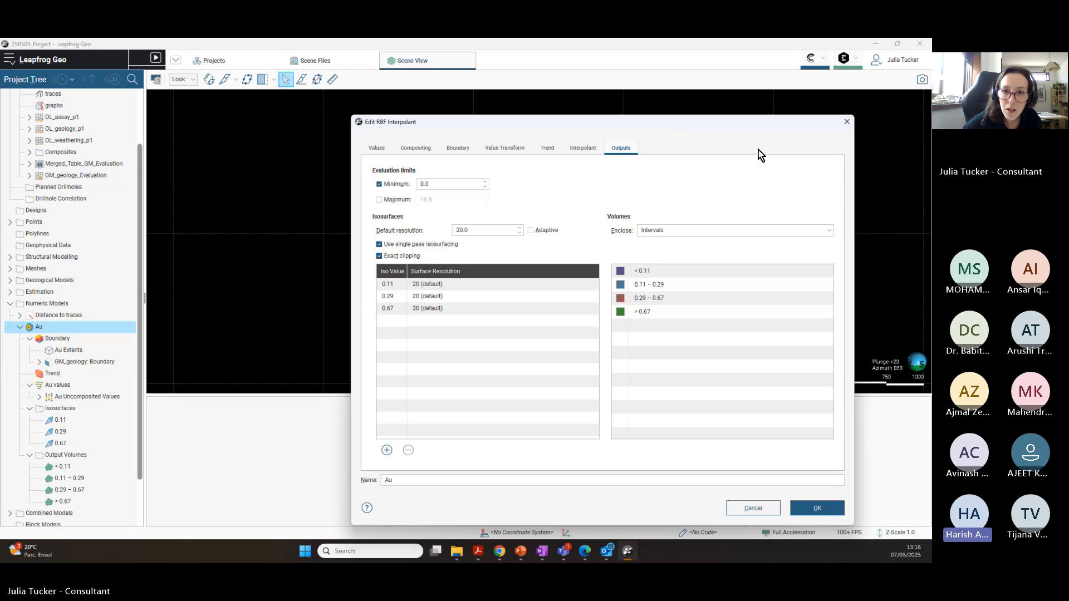
pyautogui.moveTo(701, 122); pyautogui.dragTo(634, 115)
pyautogui.click(516, 141)
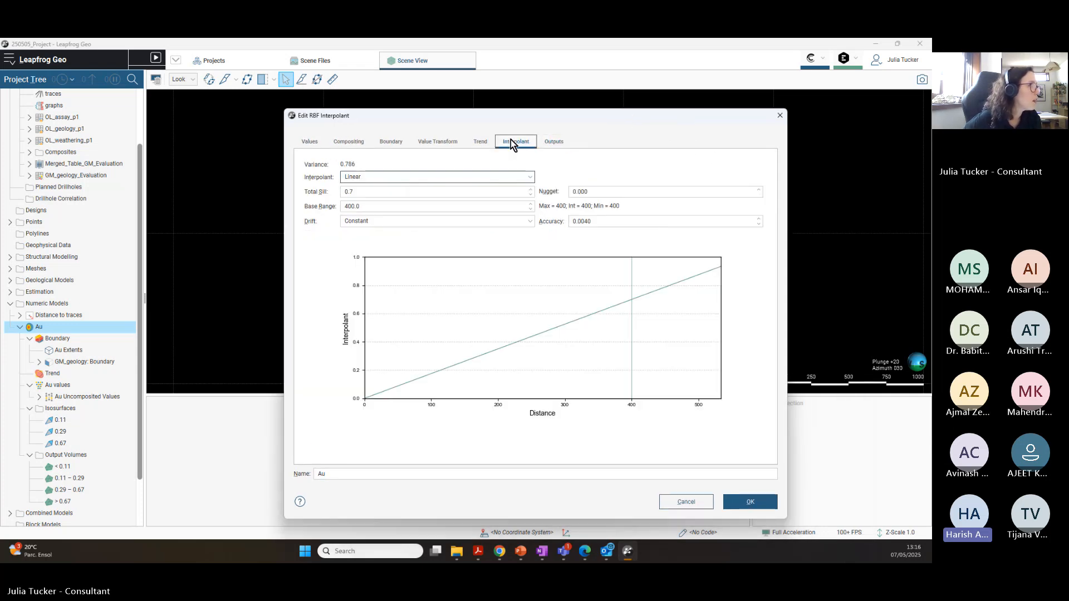
pyautogui.click(603, 192)
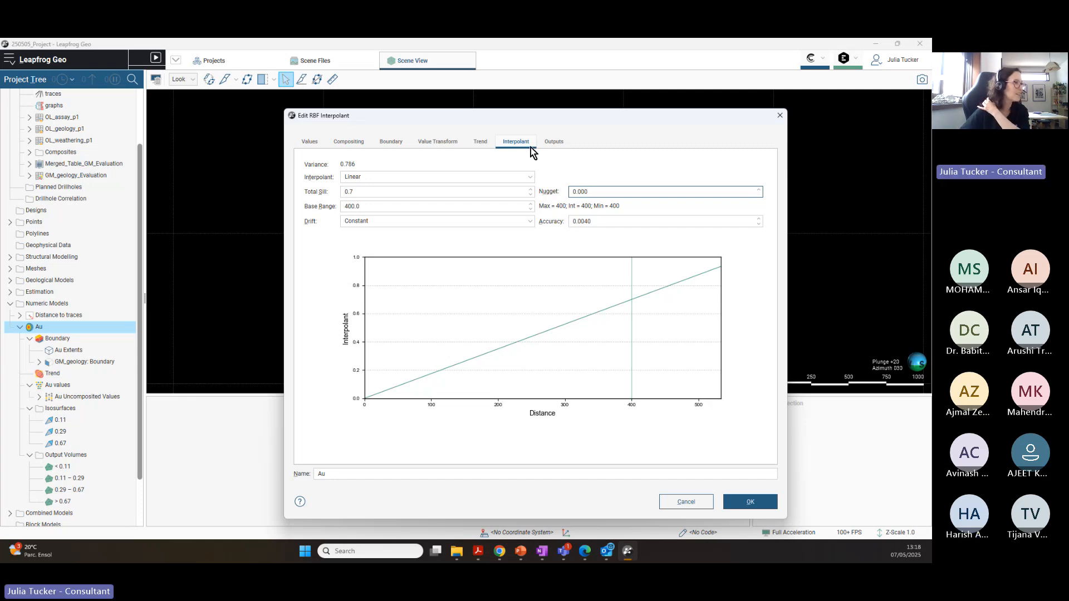
# Step: In the output settings, set the 0.11 isosurface value to 0.5
pyautogui.click(552, 142)
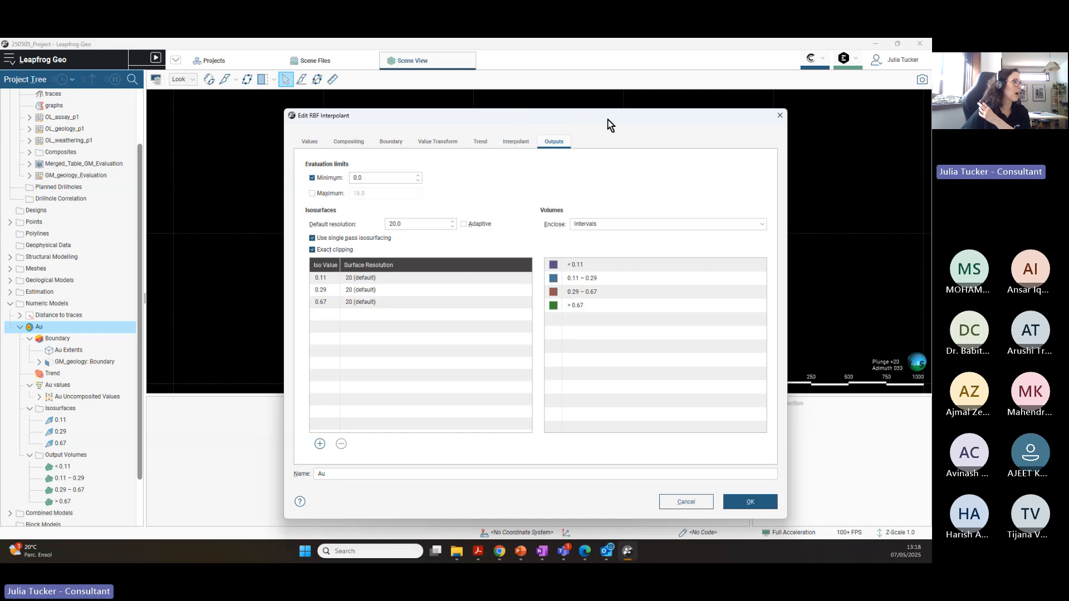
pyautogui.moveTo(606, 122); pyautogui.dragTo(480, 99)
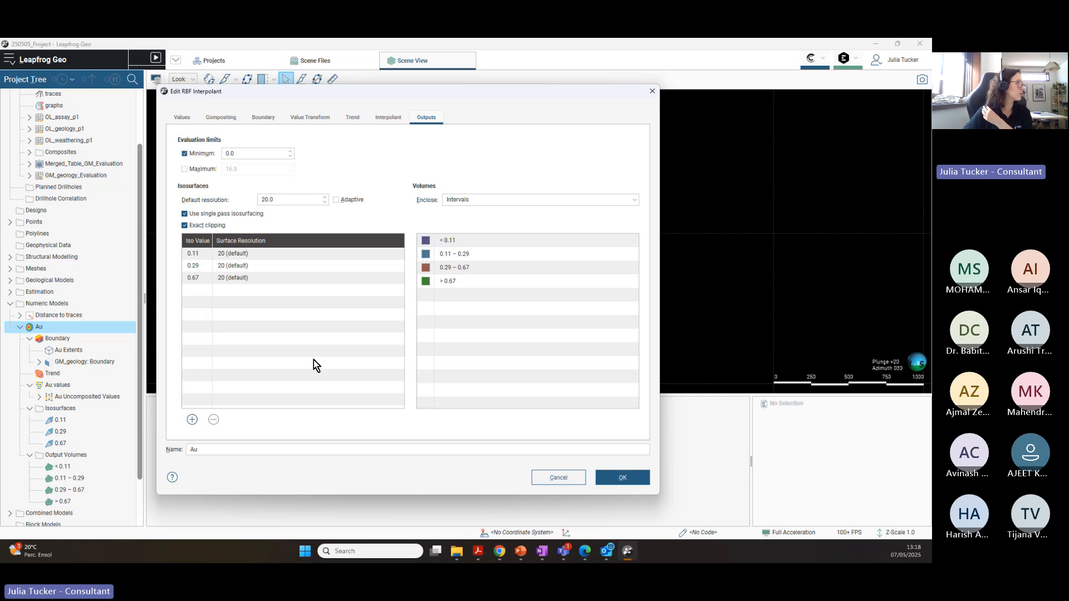
pyautogui.click(194, 254)
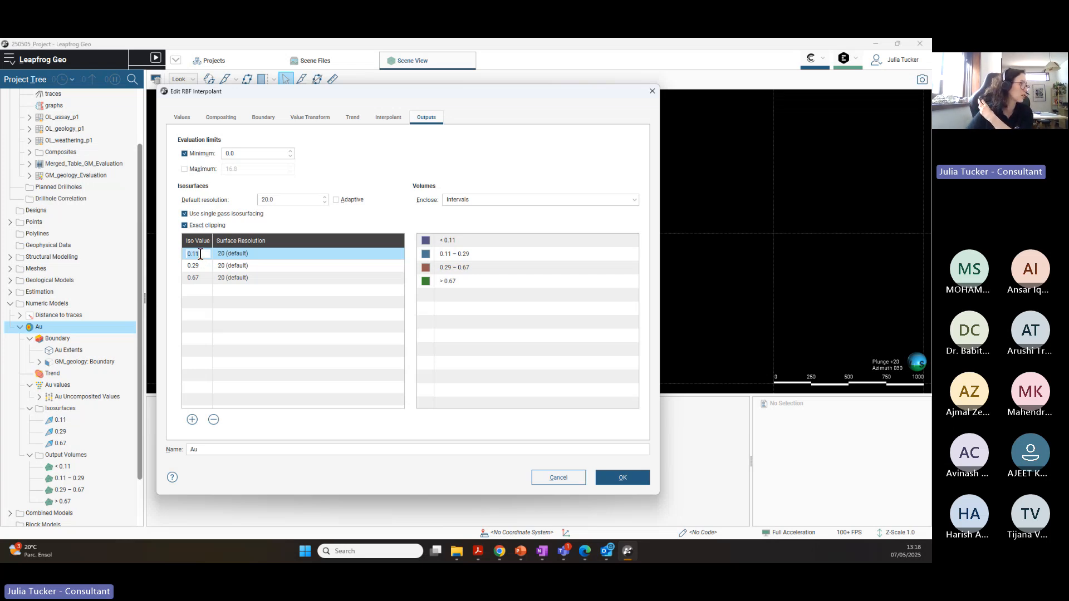
pyautogui.press('BackSpace')
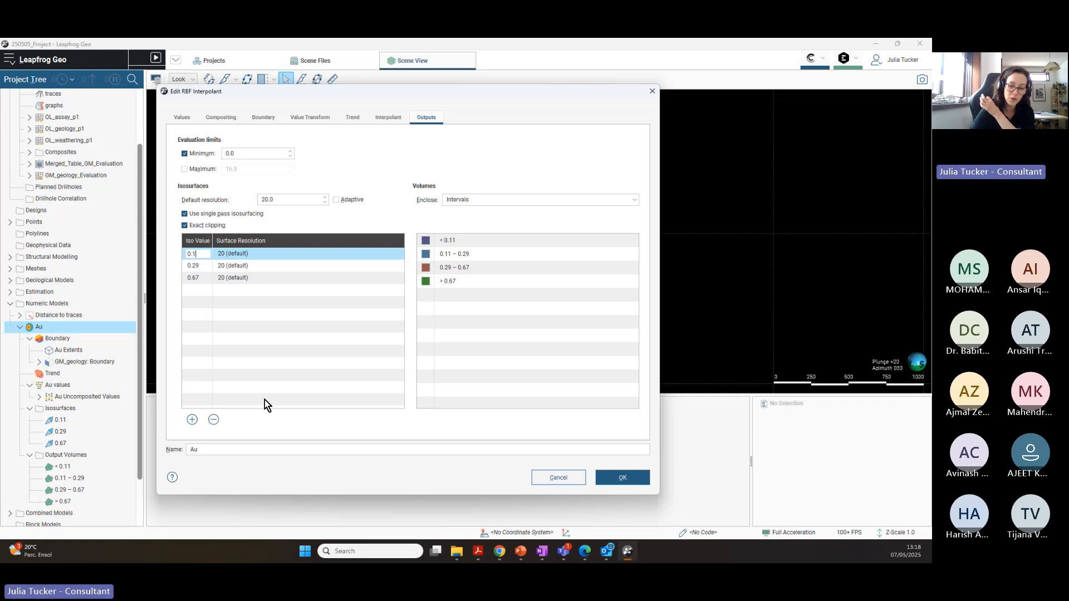
pyautogui.write('5')
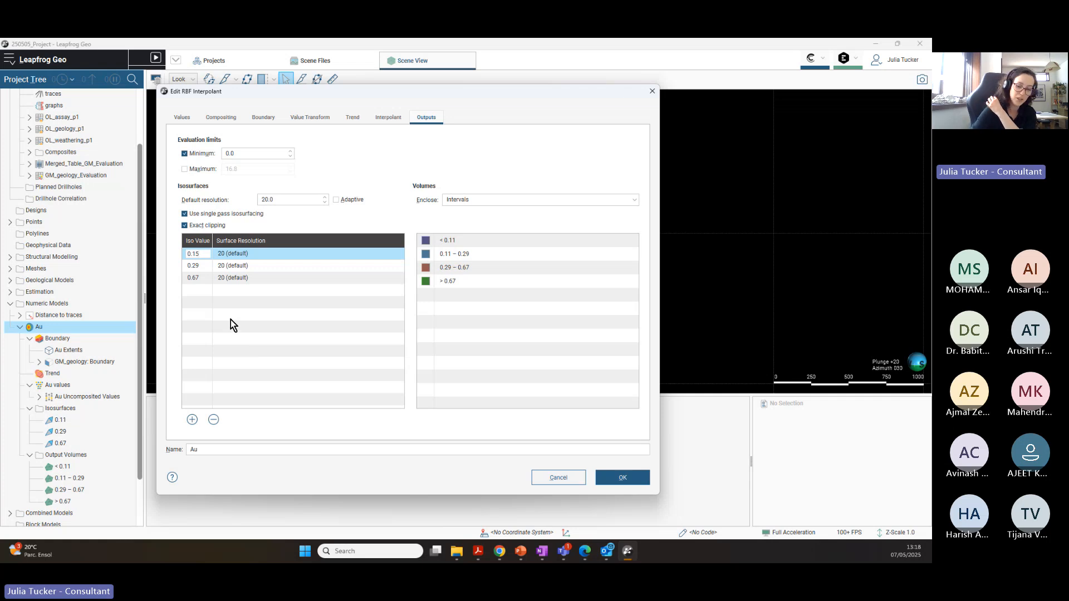
pyautogui.press('BackSpace')
pyautogui.press('BackSpace')
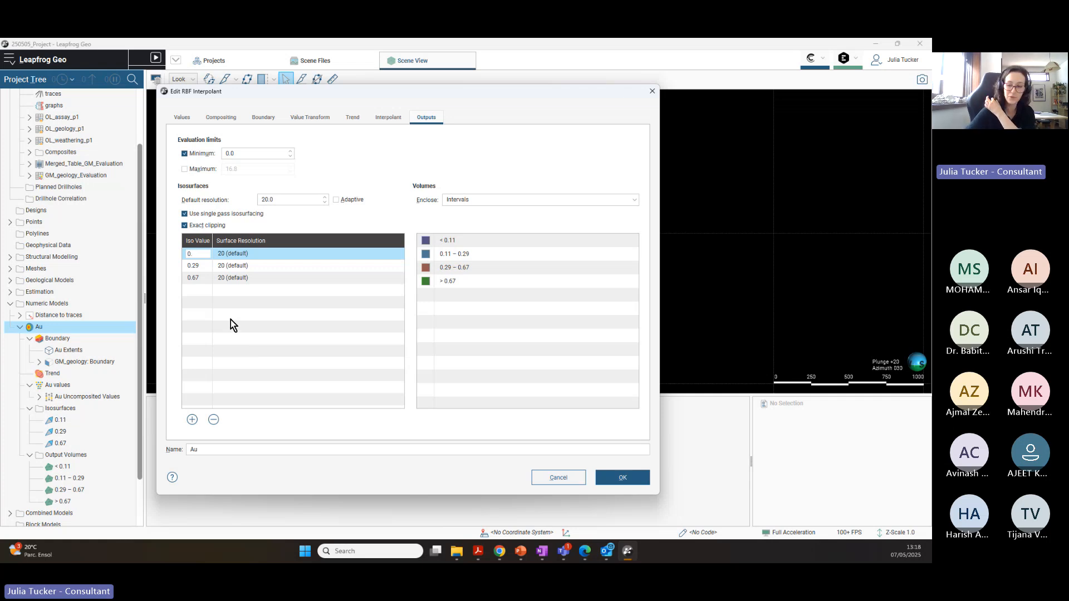
pyautogui.write('5')
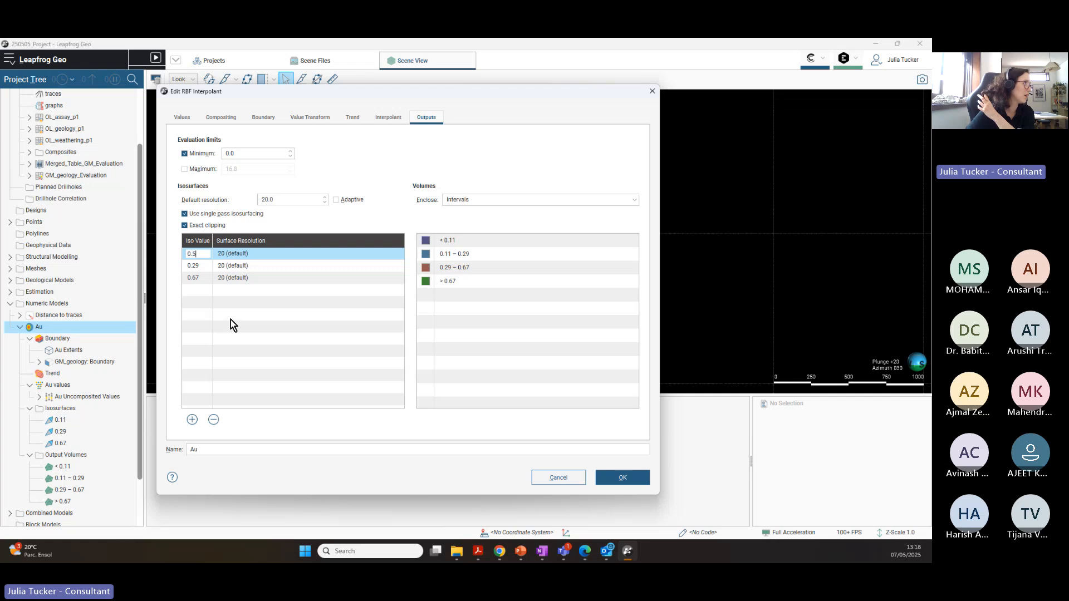
pyautogui.press('Return')
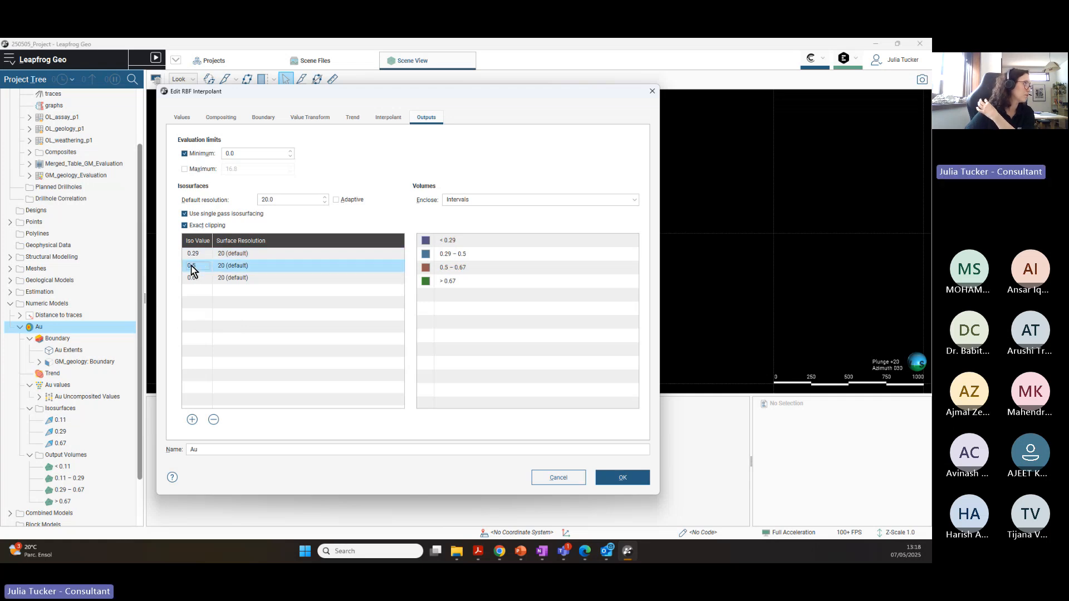
# Step: Set the 0.29 isosurface value to 0.75
pyautogui.doubleClick(200, 254)
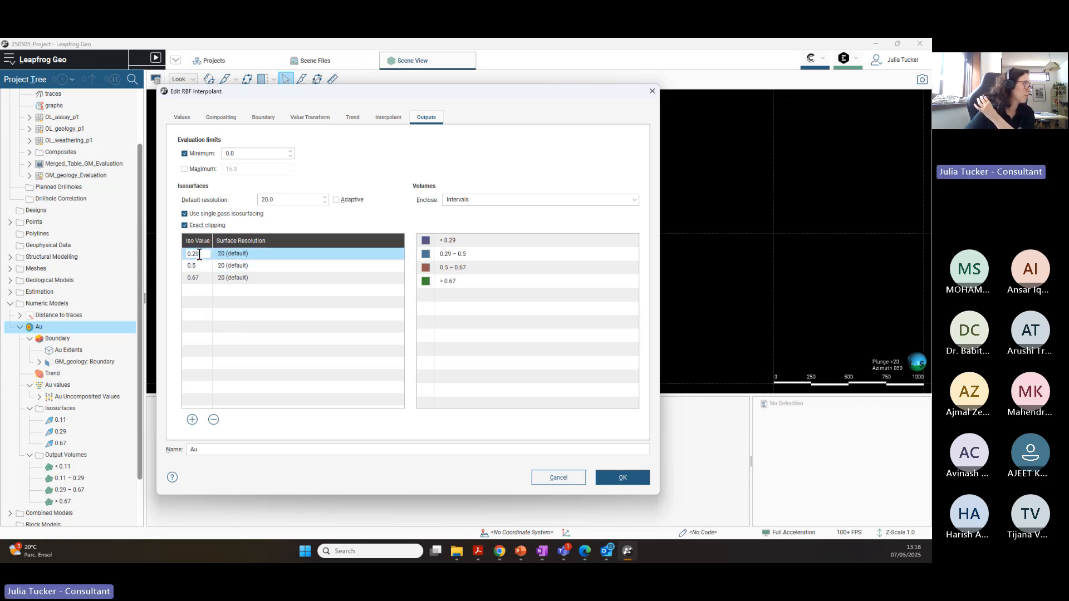
pyautogui.press('BackSpace')
pyautogui.press('BackSpace')
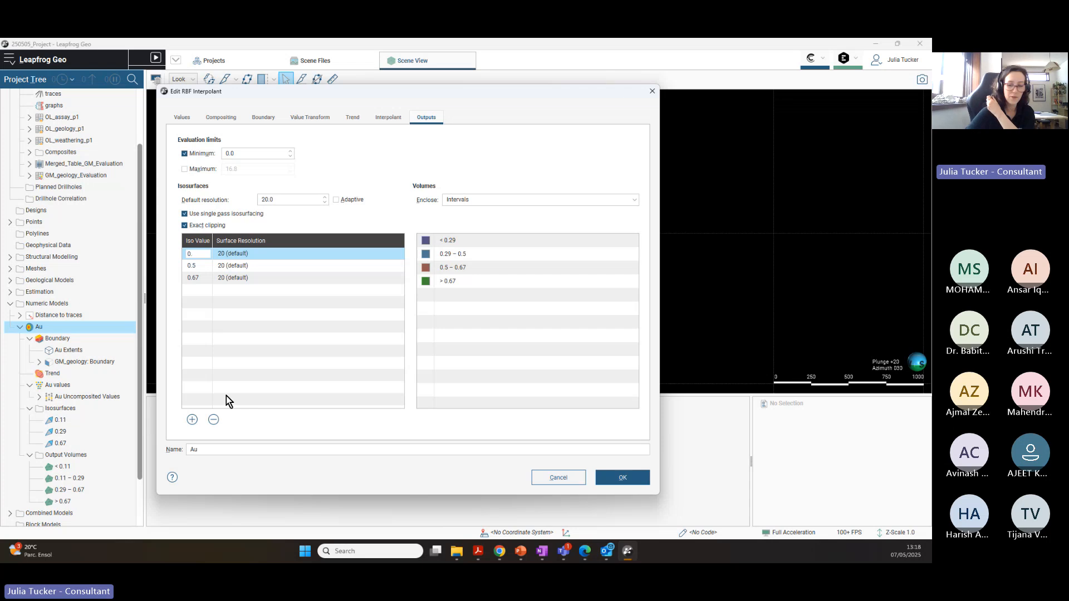
pyautogui.write('75')
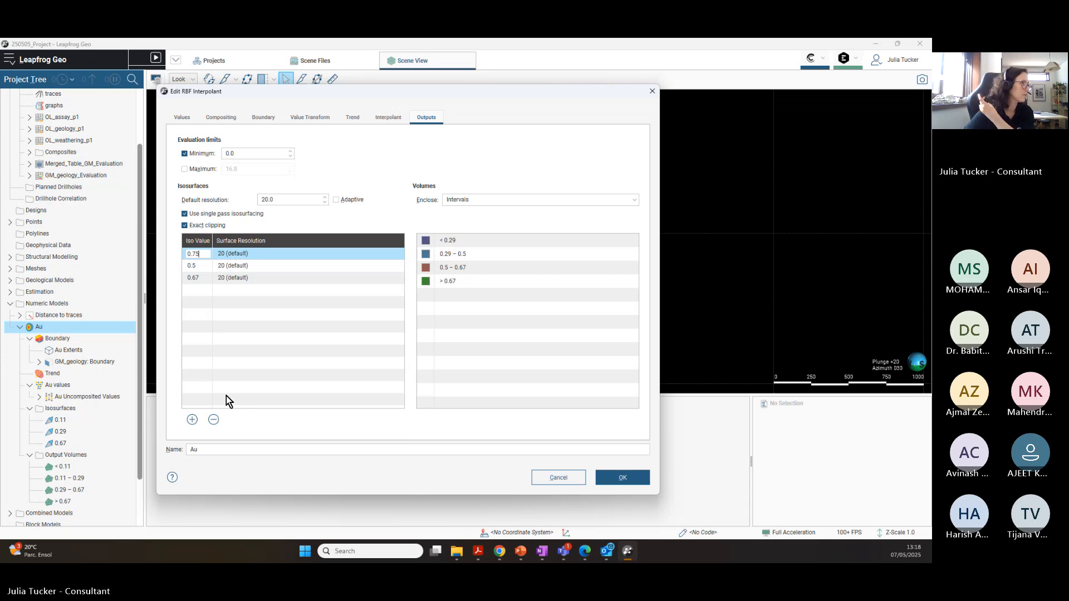
pyautogui.press('Return')
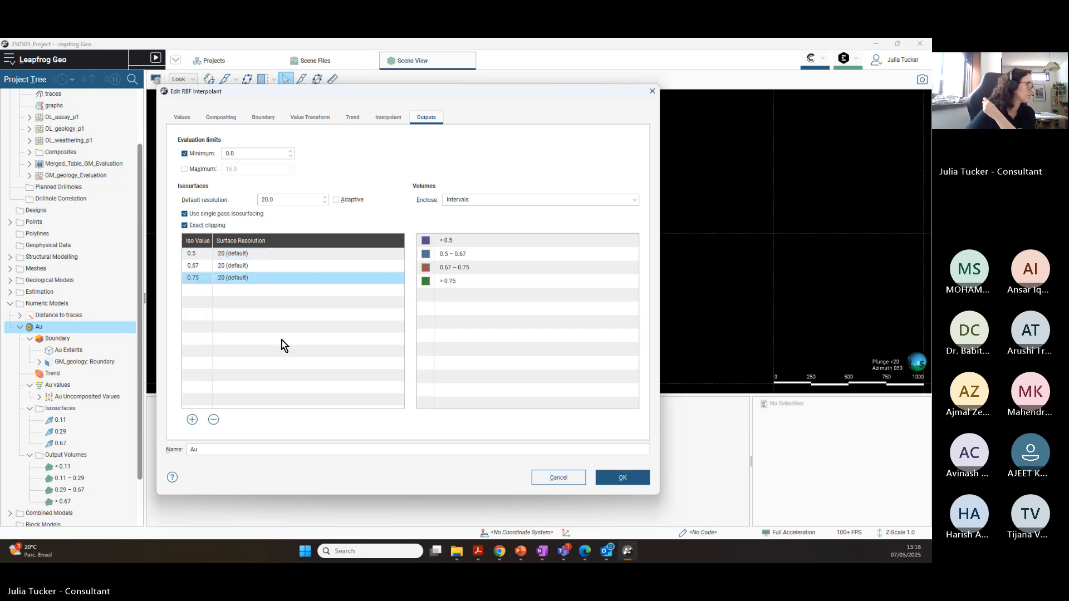
# Step: Set the lowest isosurface value in the list to 1
pyautogui.click(192, 254)
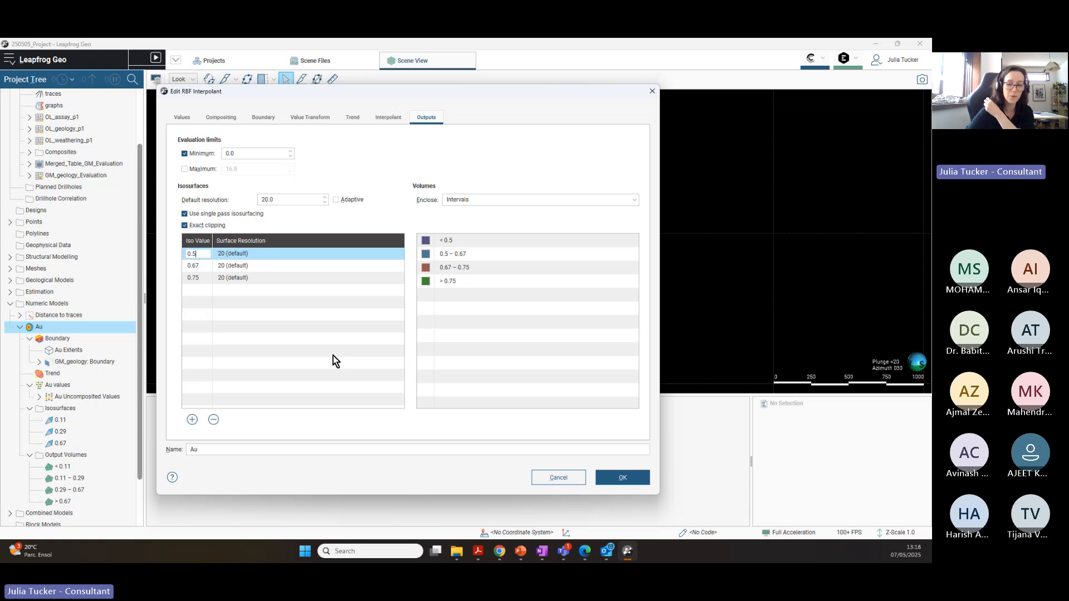
pyautogui.press('BackSpace')
pyautogui.press('BackSpace')
pyautogui.press('BackSpace')
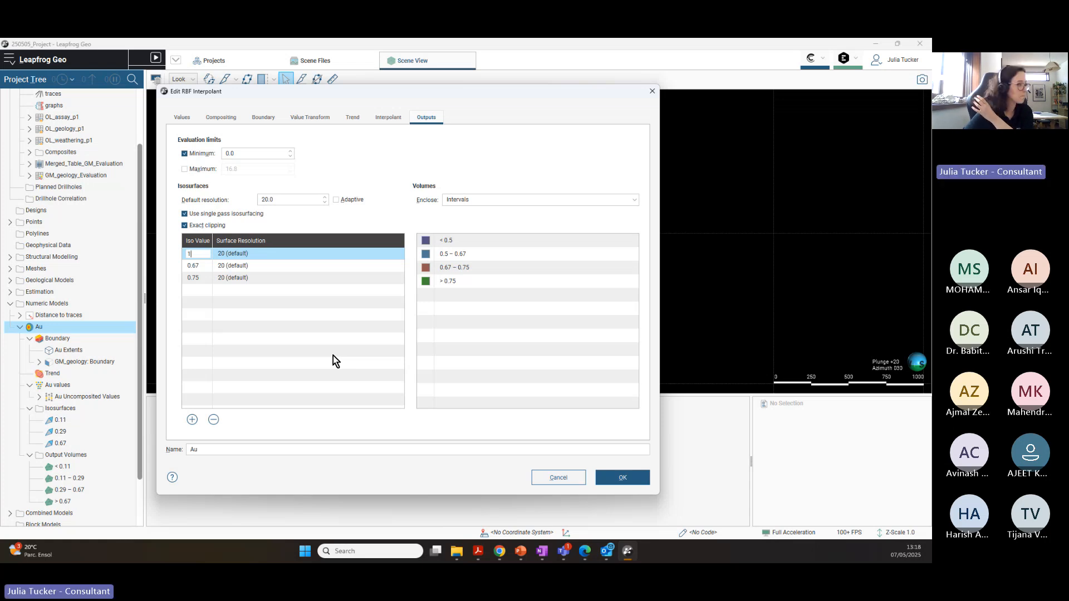
pyautogui.write('1')
pyautogui.press('Return')
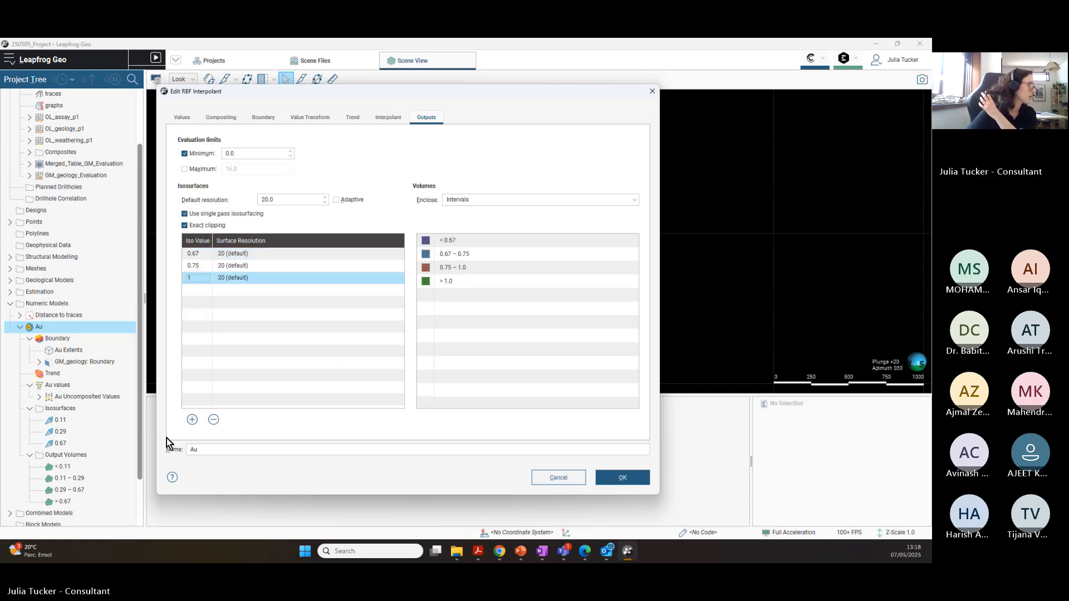
# Step: Add two more isosurfaces with iso values of 1.25 and 1.5
pyautogui.click(192, 419)
pyautogui.write('1.25')
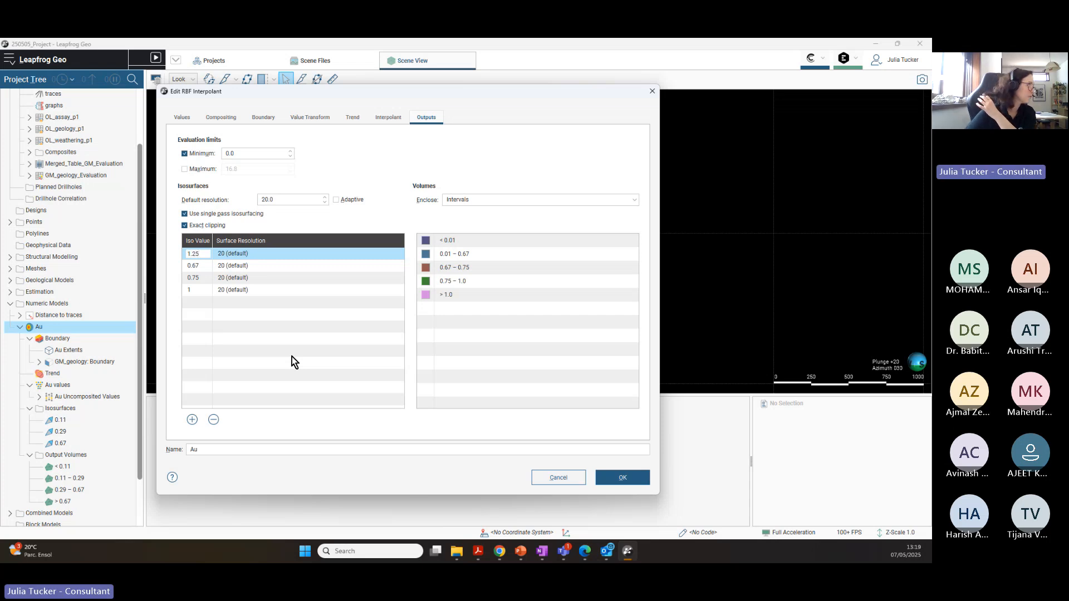
pyautogui.click(192, 419)
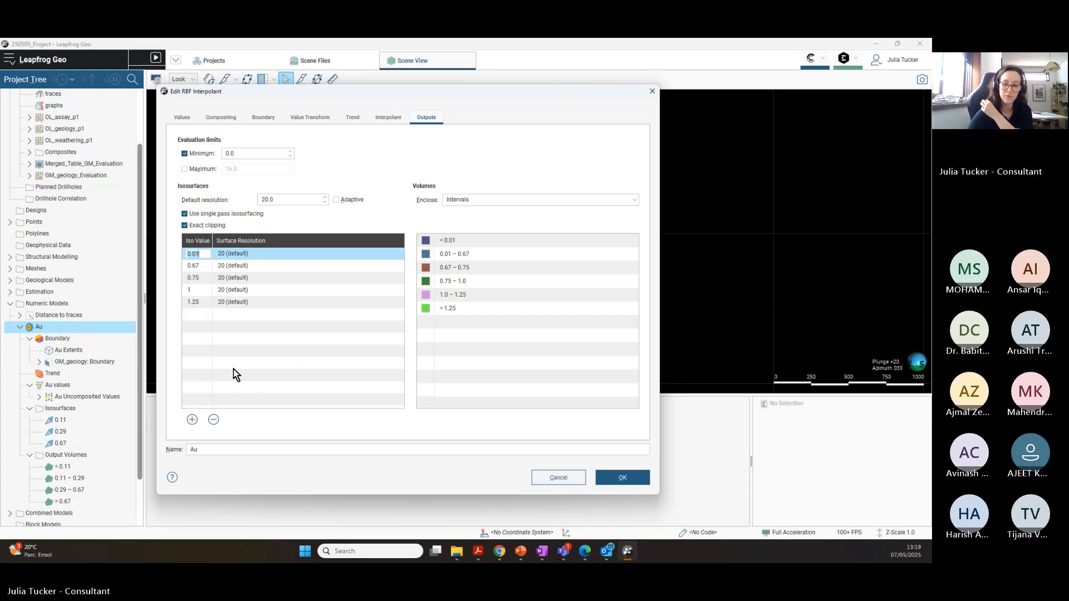
pyautogui.write('1.5')
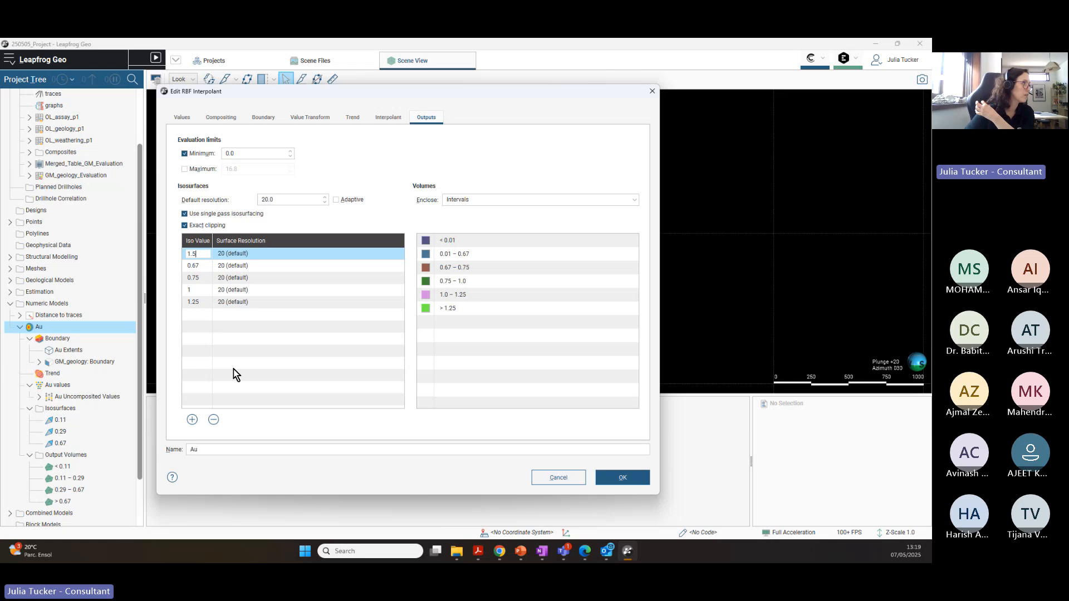
pyautogui.press('Return')
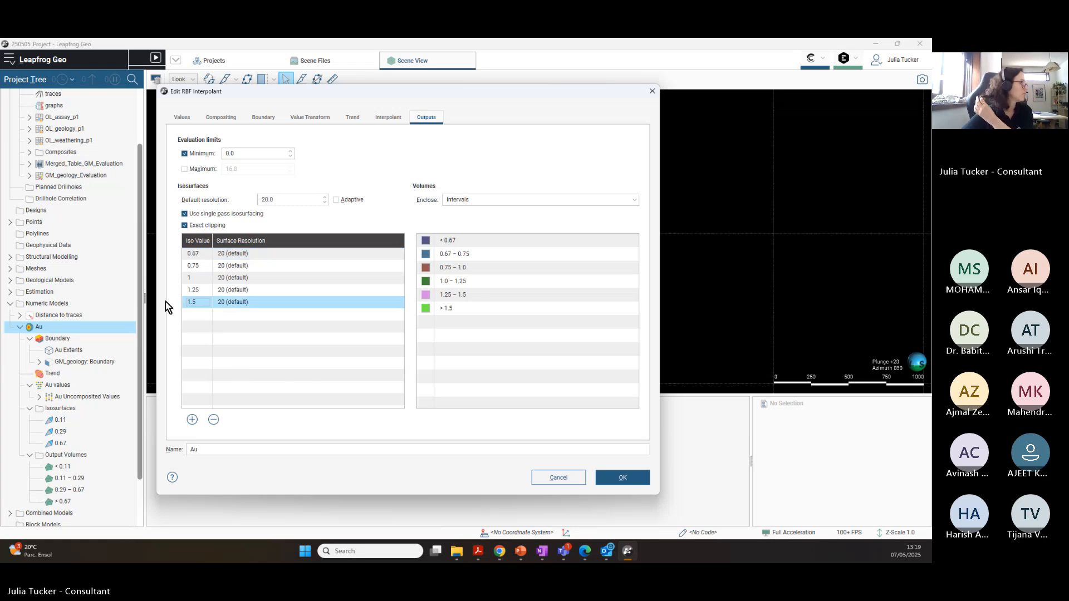
# Step: Set the 0.67 isosurface value to 0.5
pyautogui.click(201, 278)
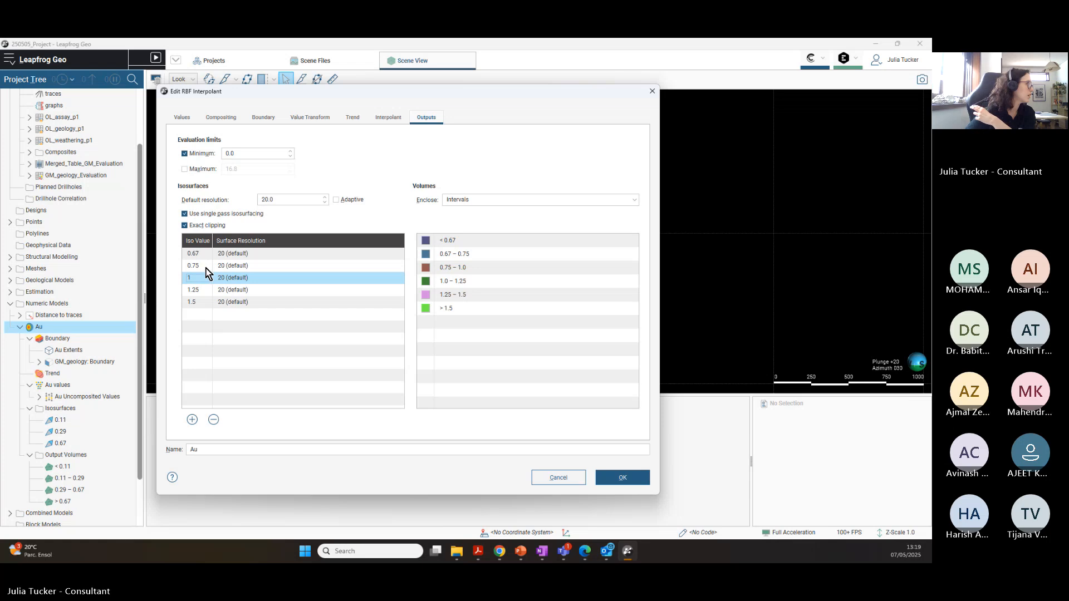
pyautogui.click(207, 303)
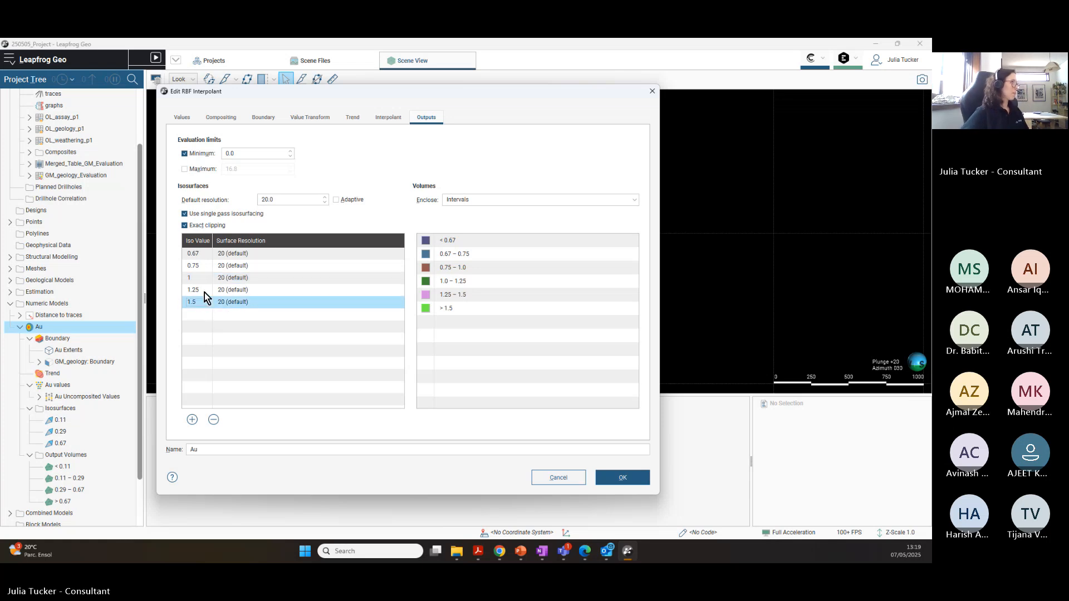
pyautogui.click(199, 254)
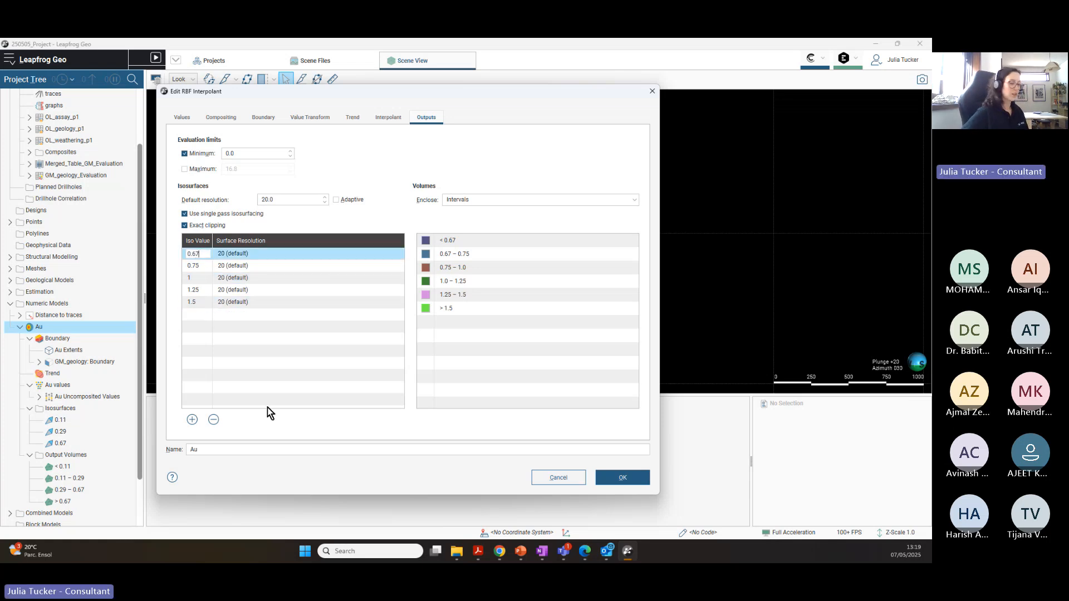
pyautogui.press('BackSpace')
pyautogui.press('BackSpace')
pyautogui.write('5')
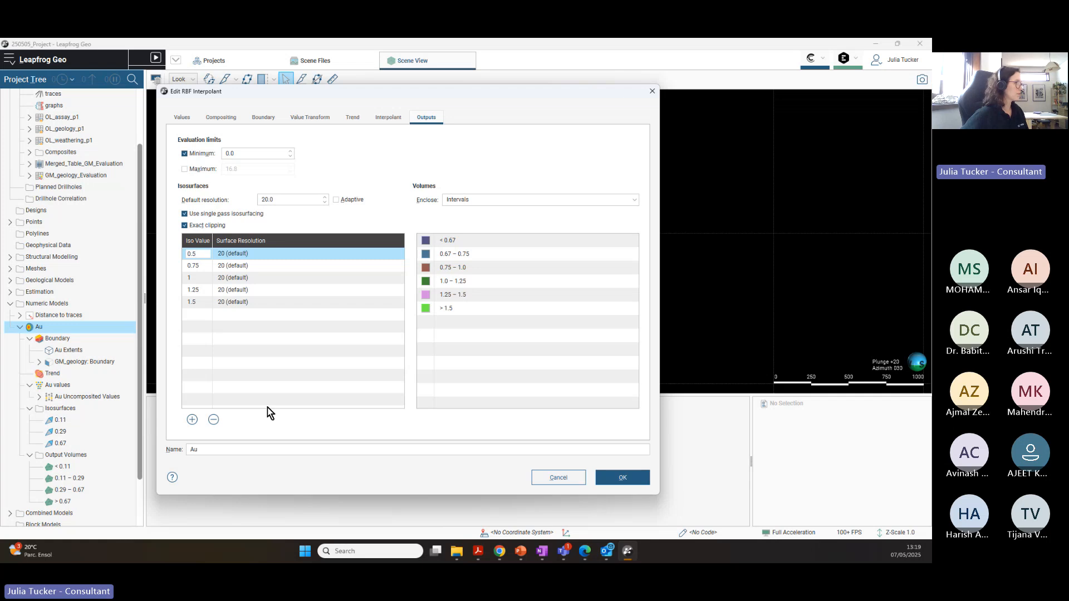
pyautogui.press('Return')
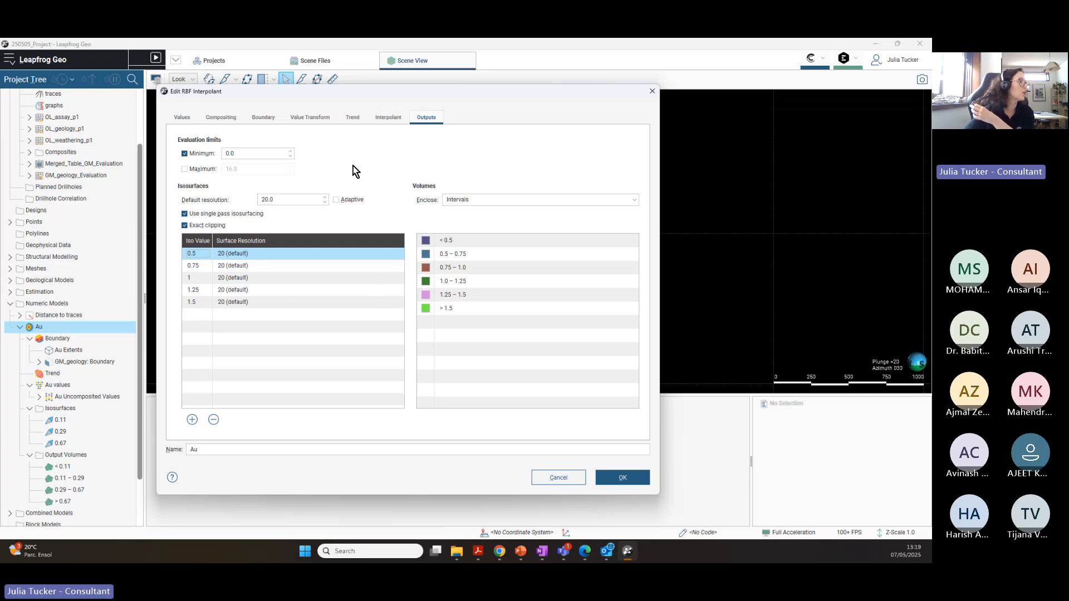
# Step: Set the default isosurface resolution to 10 and apply it to all the listed iso values
pyautogui.click(265, 200)
pyautogui.press('BackSpace')
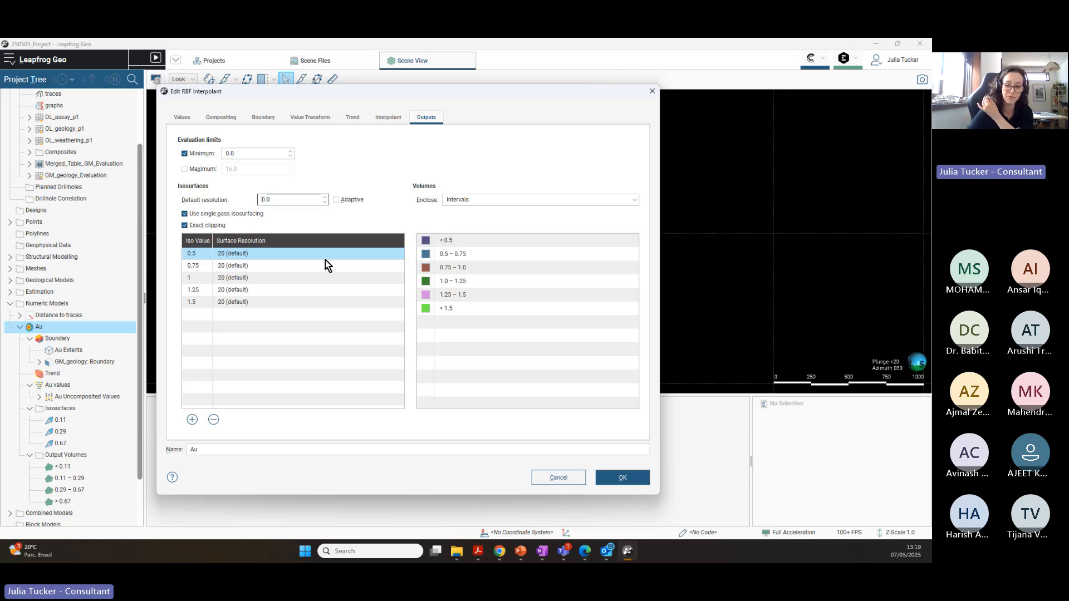
pyautogui.write('1')
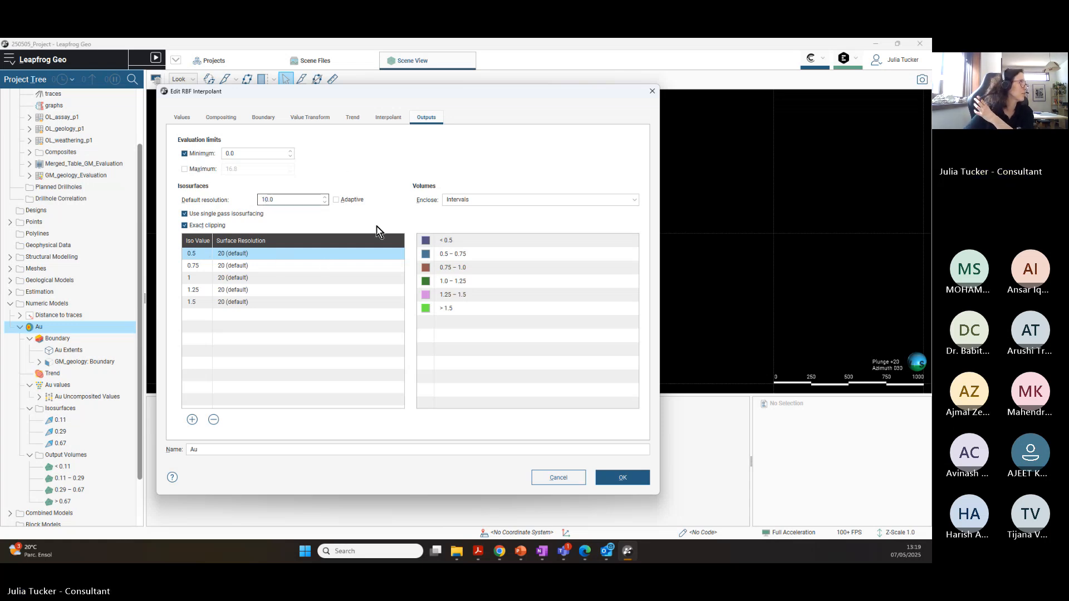
pyautogui.click(328, 251)
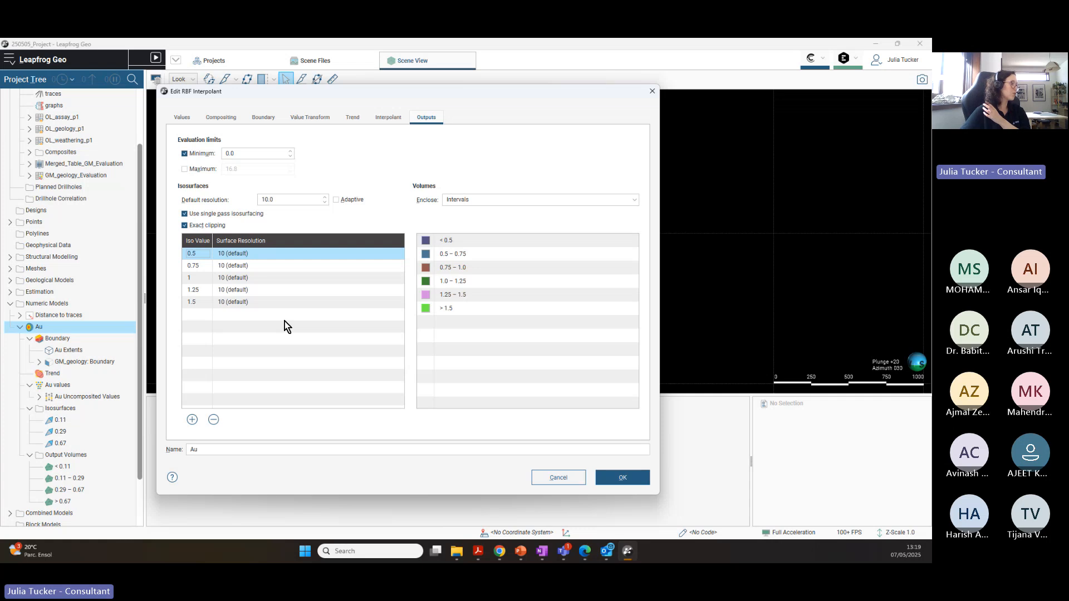
# Step: Check the surfacing resolution settings of the OVB contacts surface in the GM_geology model, leaving them as they are
pyautogui.moveTo(483, 90)
pyautogui.mouseDown()
pyautogui.moveTo(560, 102)
pyautogui.moveTo(429, 83)
pyautogui.moveTo(482, 88)
pyautogui.mouseUp()
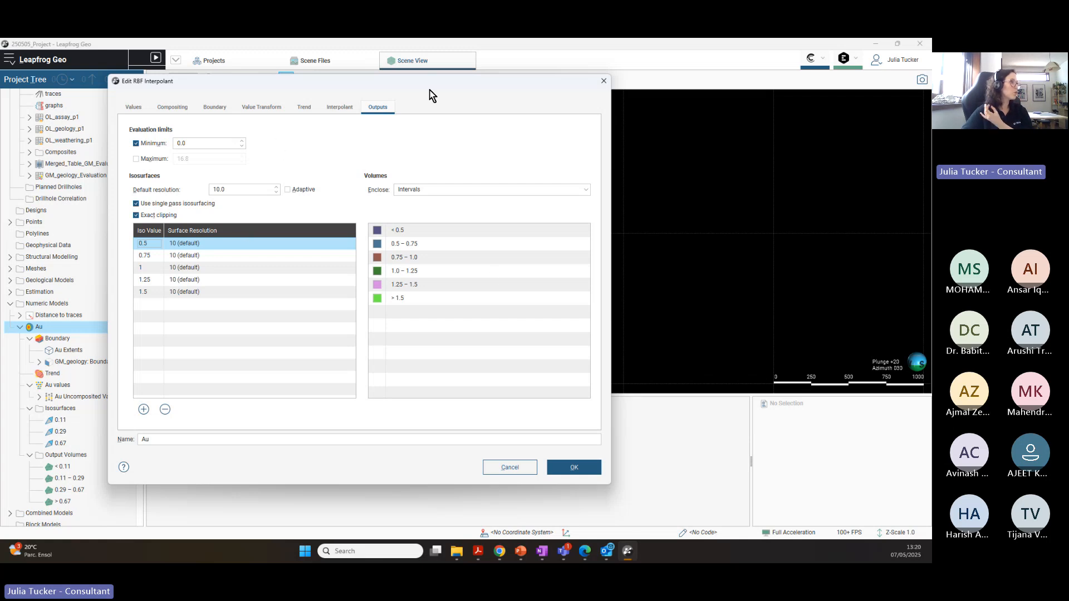
pyautogui.moveTo(428, 89); pyautogui.dragTo(540, 99)
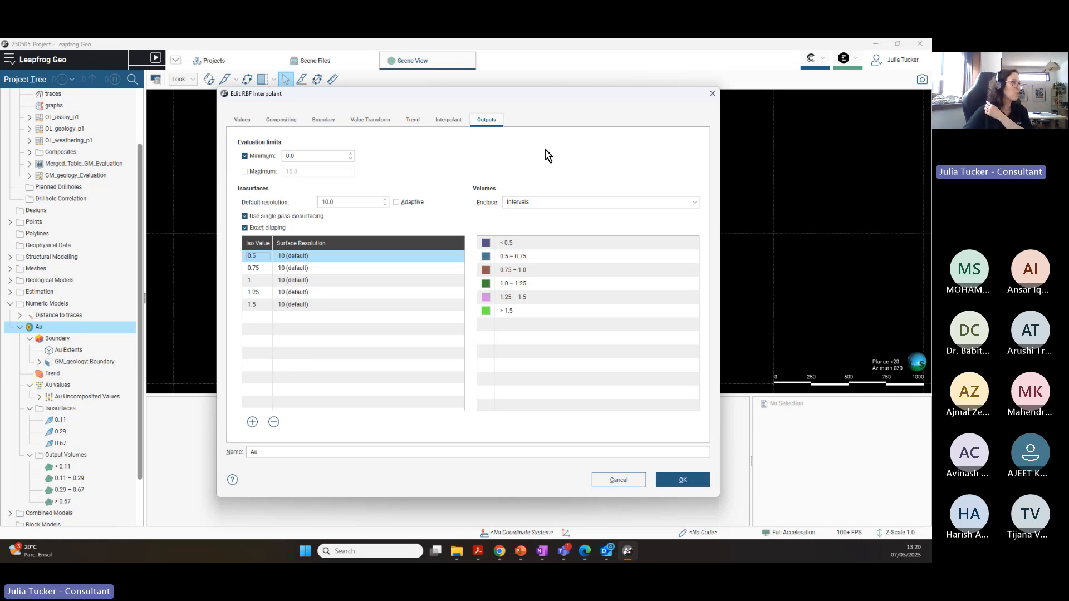
pyautogui.moveTo(515, 99); pyautogui.dragTo(559, 101)
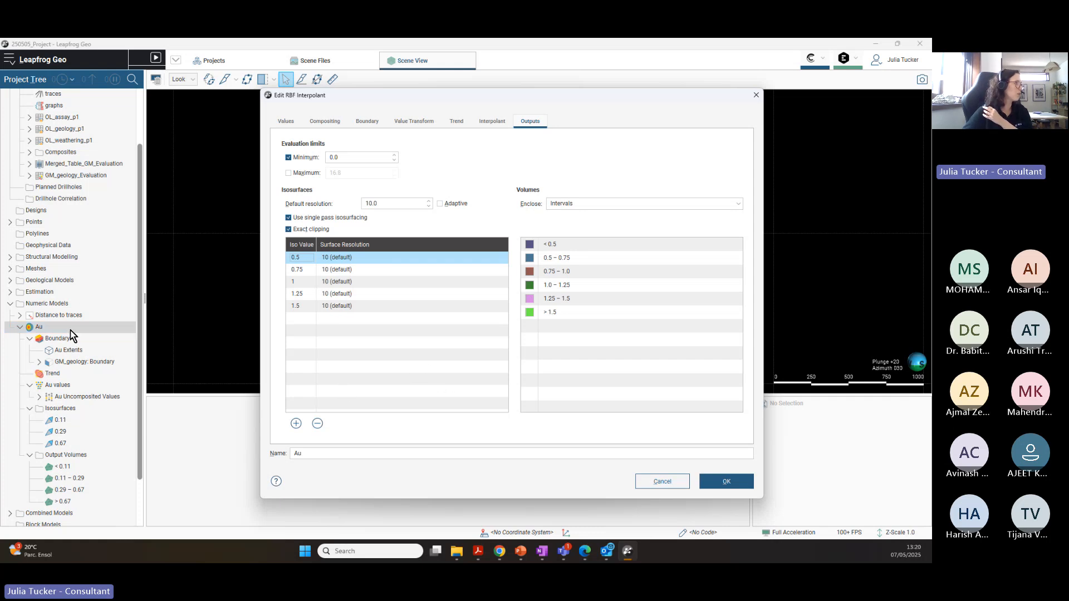
pyautogui.click(35, 329)
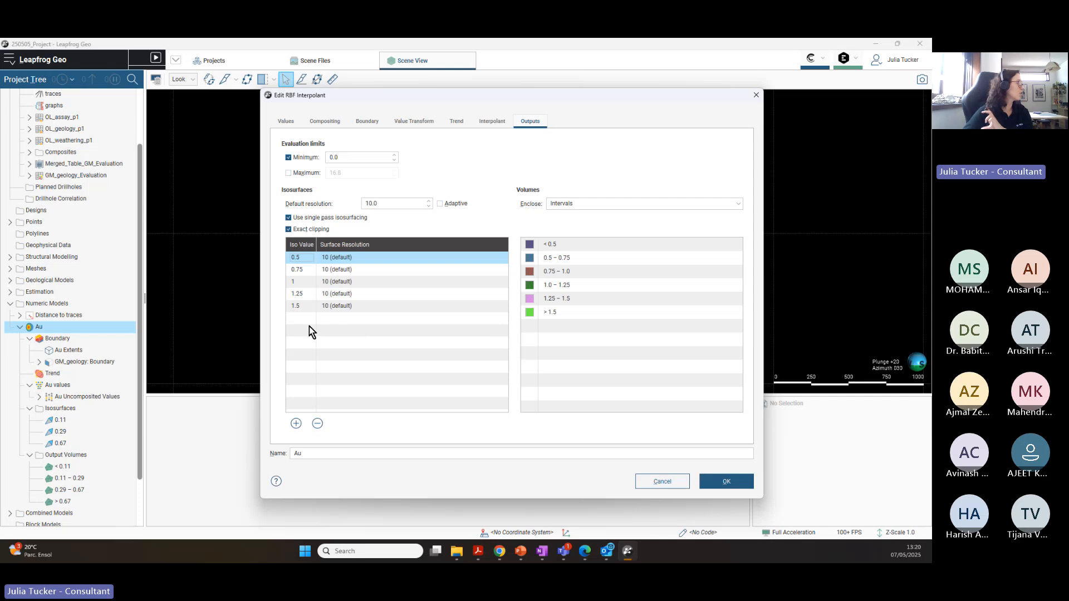
pyautogui.scroll(2, 64, 351)
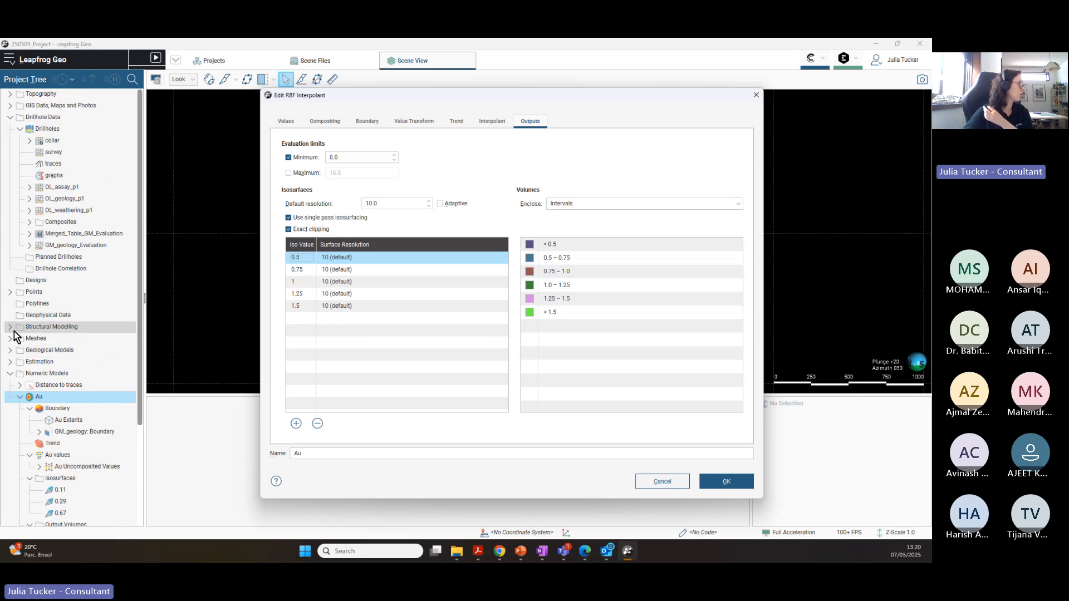
pyautogui.click(11, 350)
pyautogui.scroll(-3, 48, 332)
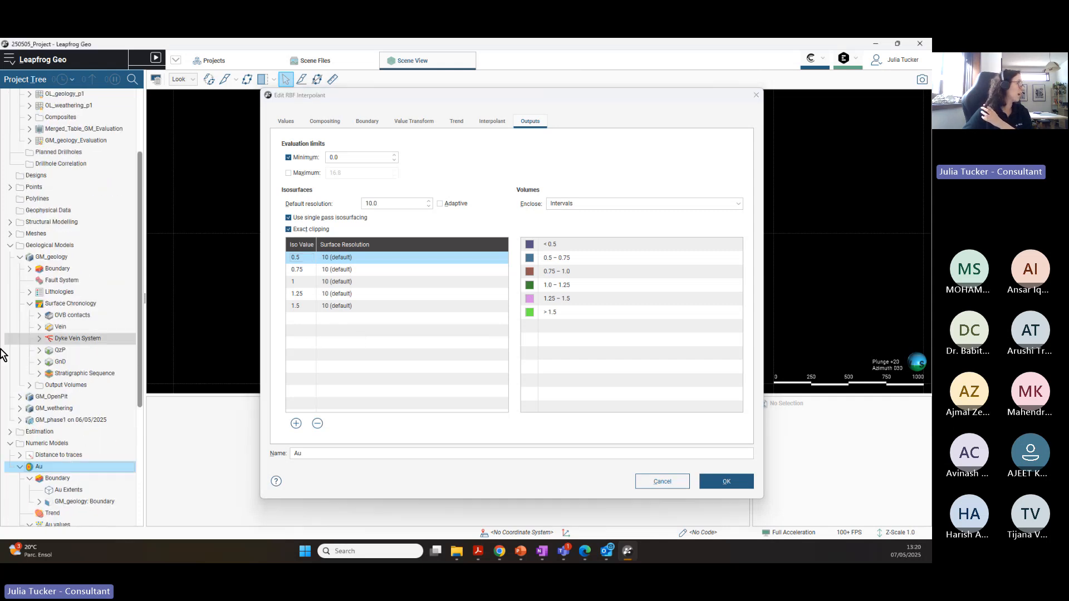
pyautogui.rightClick(85, 316)
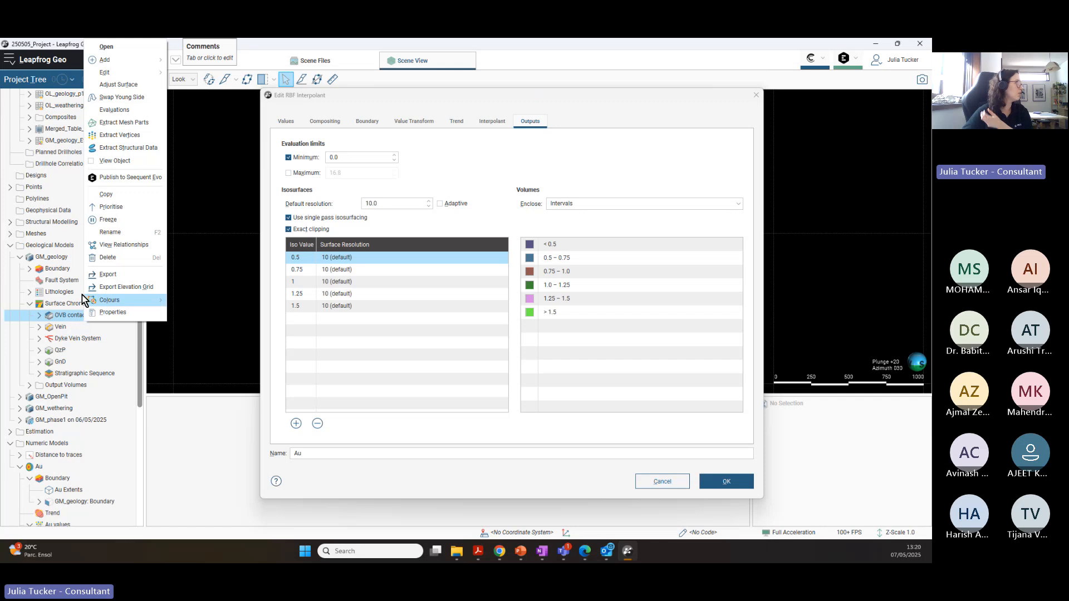
pyautogui.press('Escape')
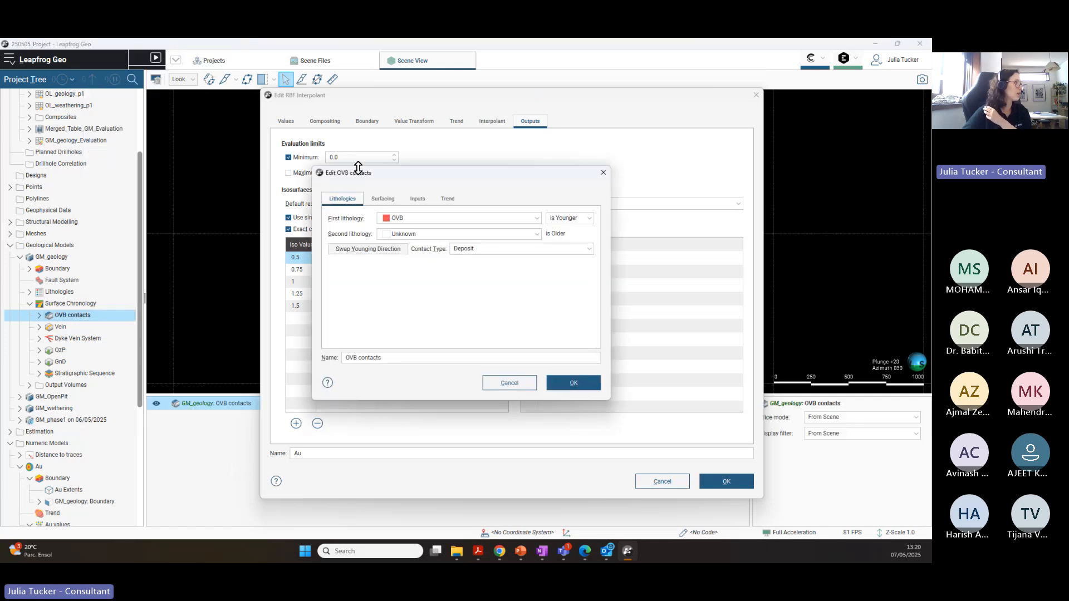
pyautogui.click(382, 200)
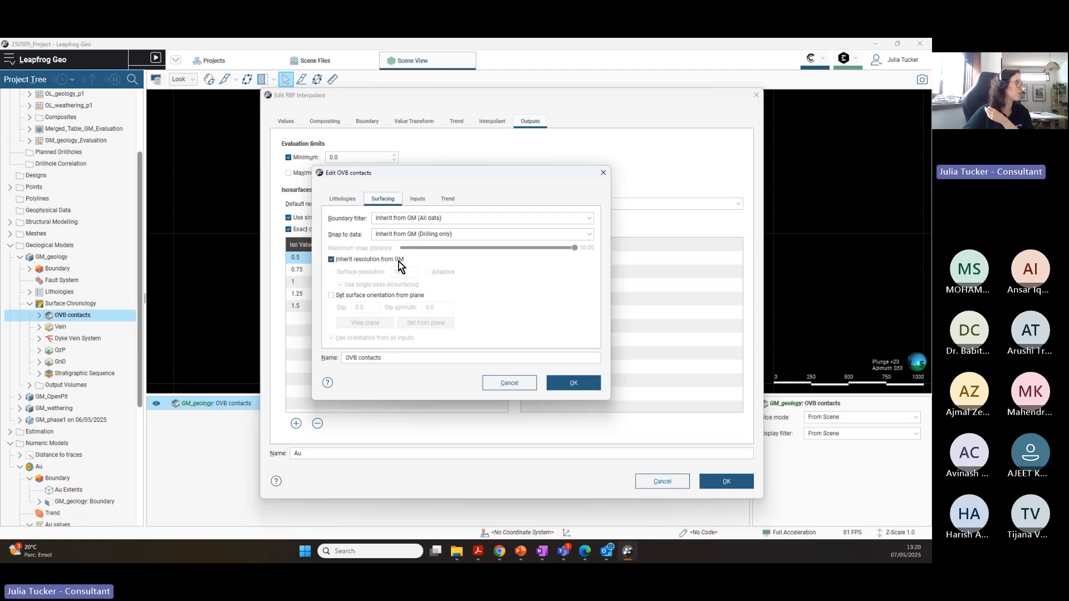
pyautogui.moveTo(484, 175); pyautogui.dragTo(368, 175)
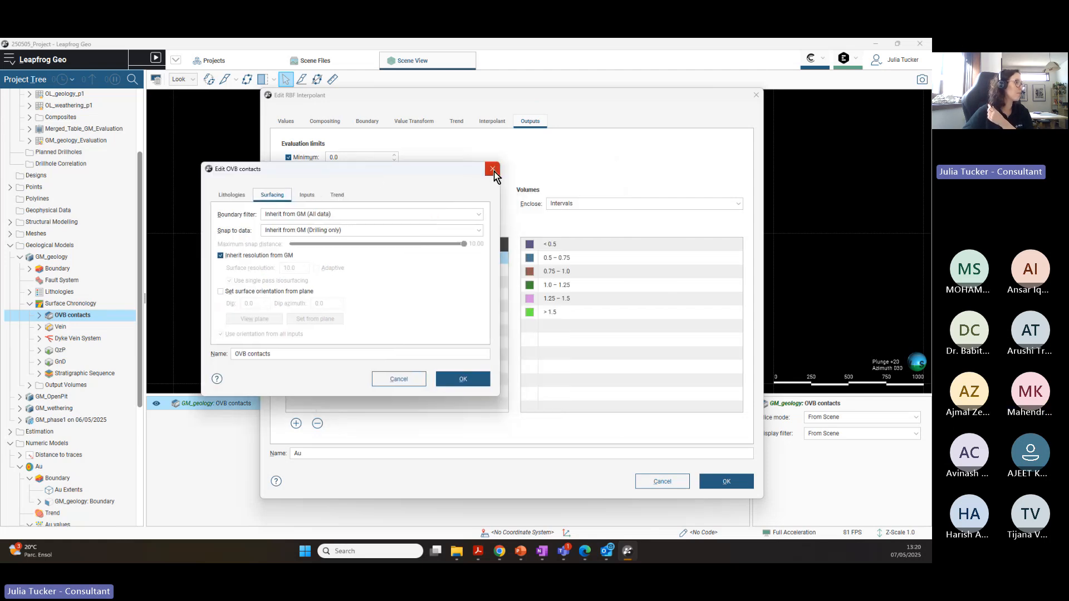
pyautogui.click(488, 172)
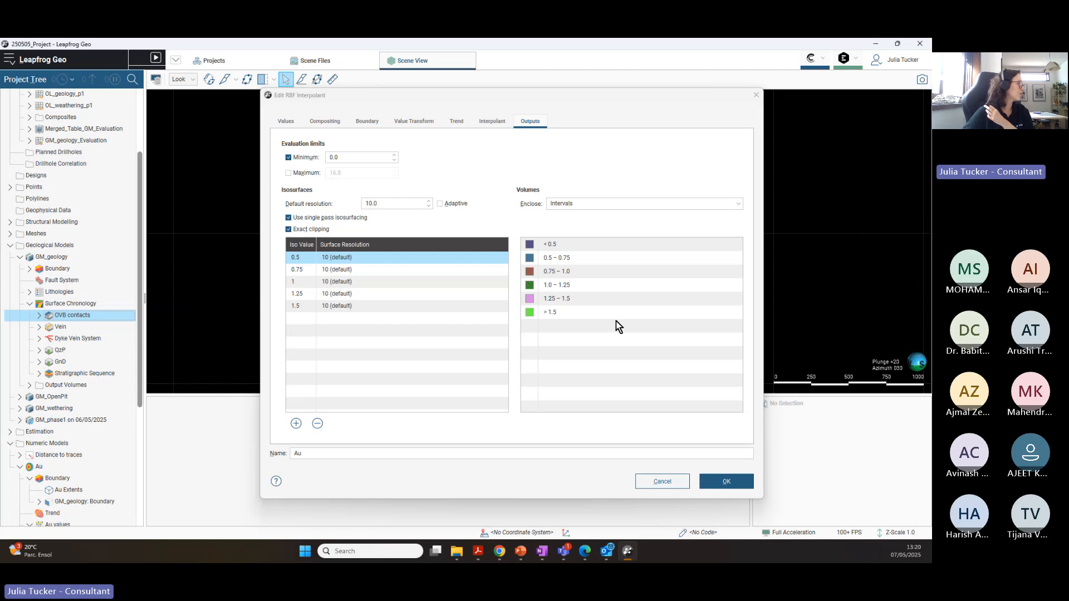
# Step: Return to the Au interpolant's editor and bring up its output settings again
pyautogui.scroll(-1, 39, 390)
pyautogui.doubleClick(69, 433)
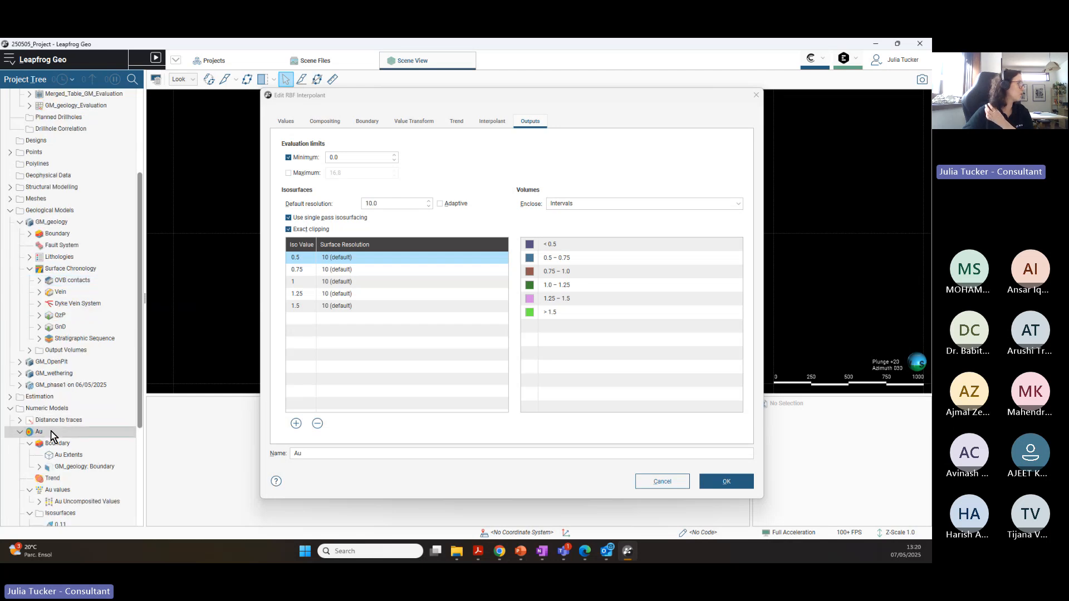
pyautogui.click(286, 121)
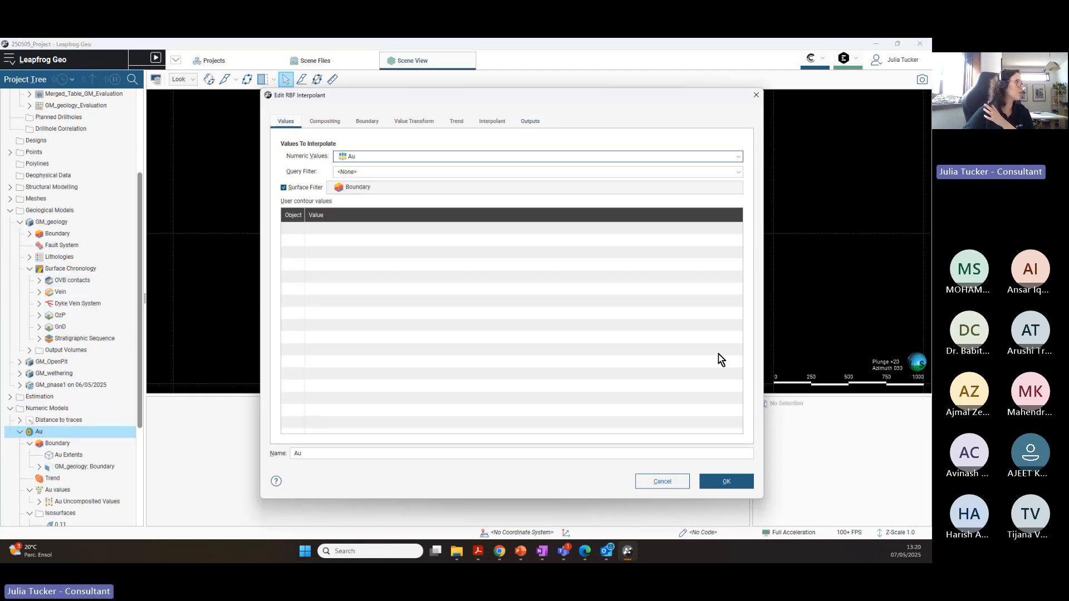
pyautogui.click(530, 121)
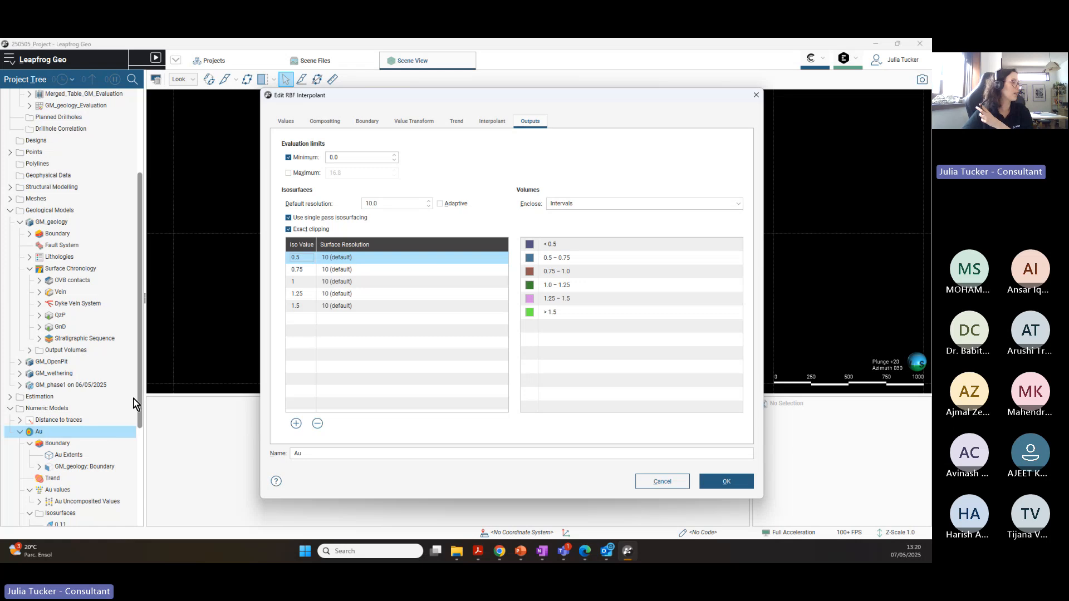
# Step: Move the interpolant editor clear of the 3D view and add the Au model to the scene to inspect its output volumes
pyautogui.moveTo(583, 98)
pyautogui.mouseDown()
pyautogui.moveTo(696, 206)
pyautogui.moveTo(491, 398)
pyautogui.moveTo(559, 292)
pyautogui.moveTo(583, 100)
pyautogui.mouseUp()
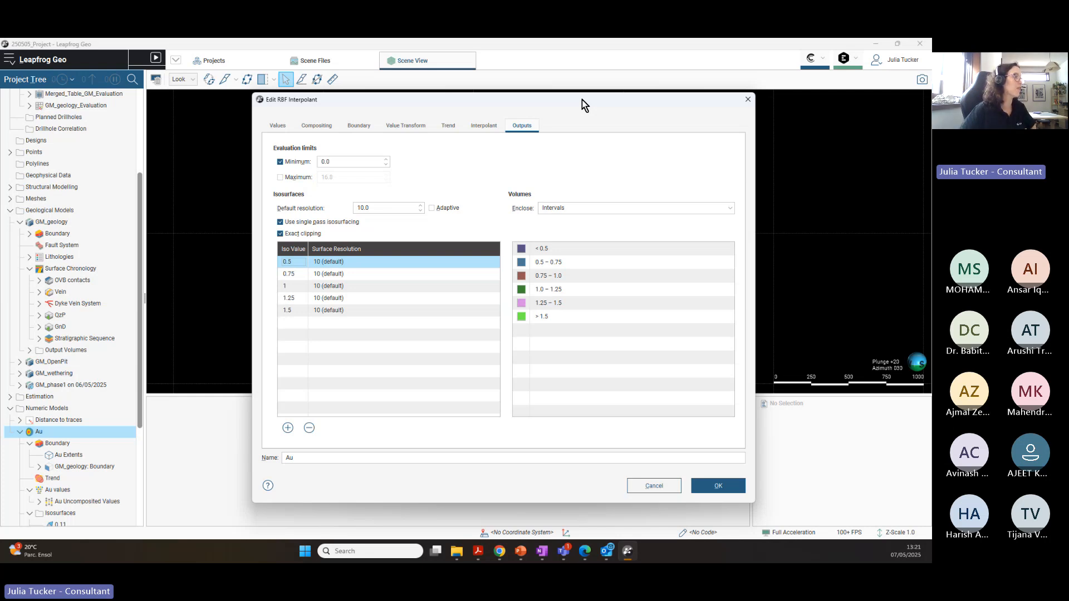
pyautogui.moveTo(582, 99); pyautogui.dragTo(611, 526)
pyautogui.moveTo(48, 437); pyautogui.dragTo(574, 220)
pyautogui.scroll(3, 557, 217)
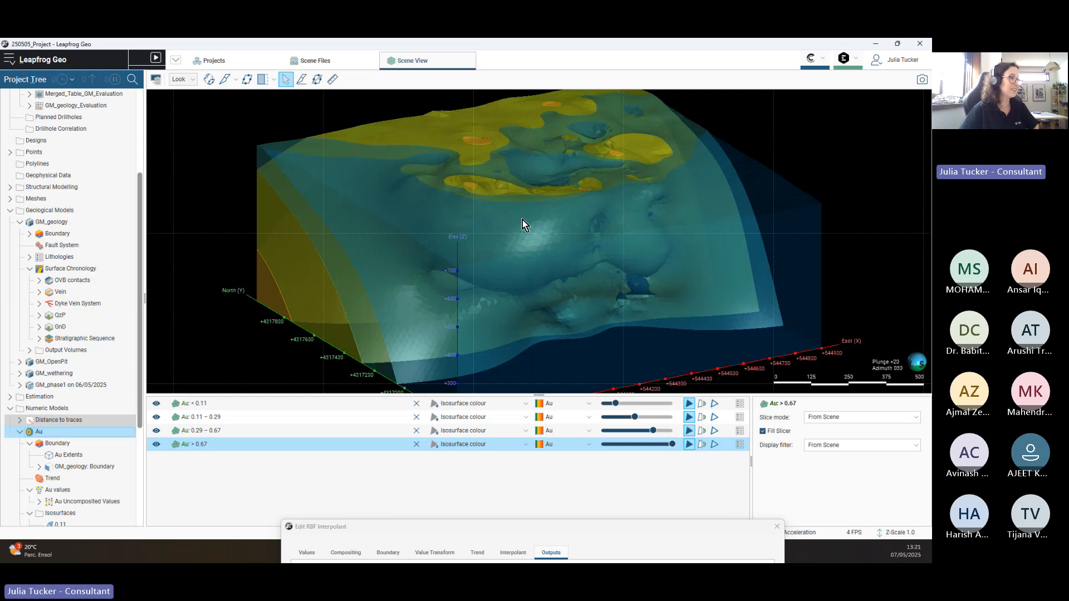
pyautogui.scroll(4, 641, 245)
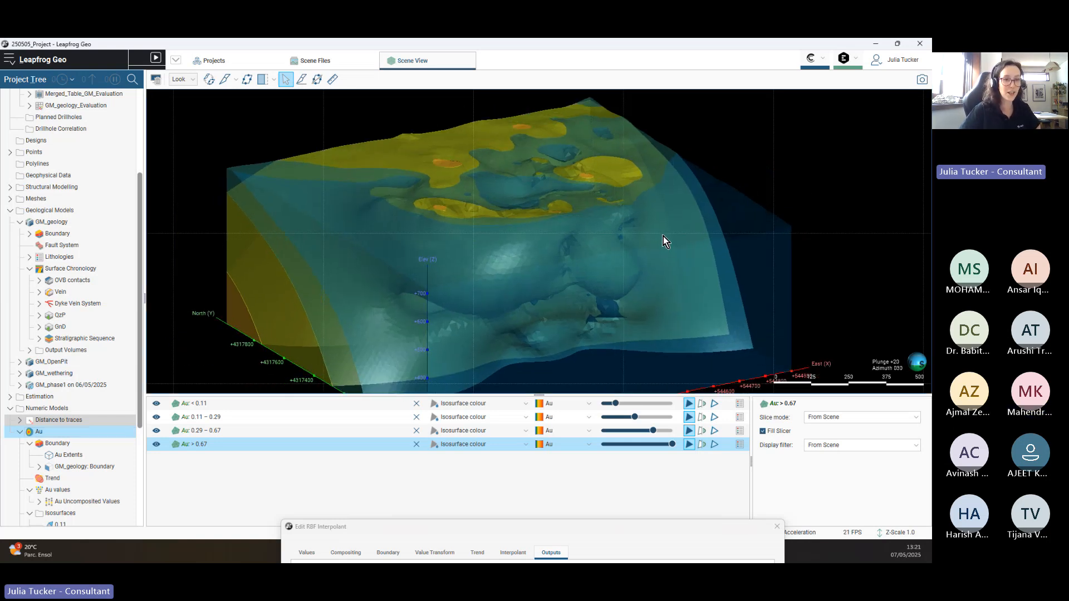
pyautogui.moveTo(650, 236); pyautogui.dragTo(645, 239)
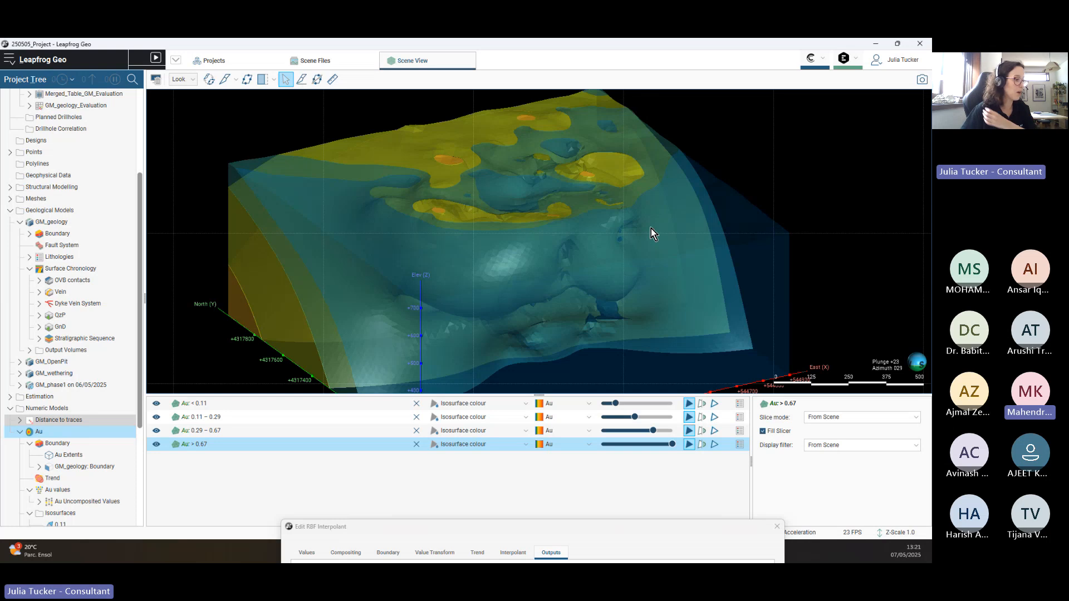
# Step: Bring the interpolant editor back beside the model and review its interpolant and trend settings before returning to the outputs
pyautogui.moveTo(616, 539); pyautogui.dragTo(439, 120)
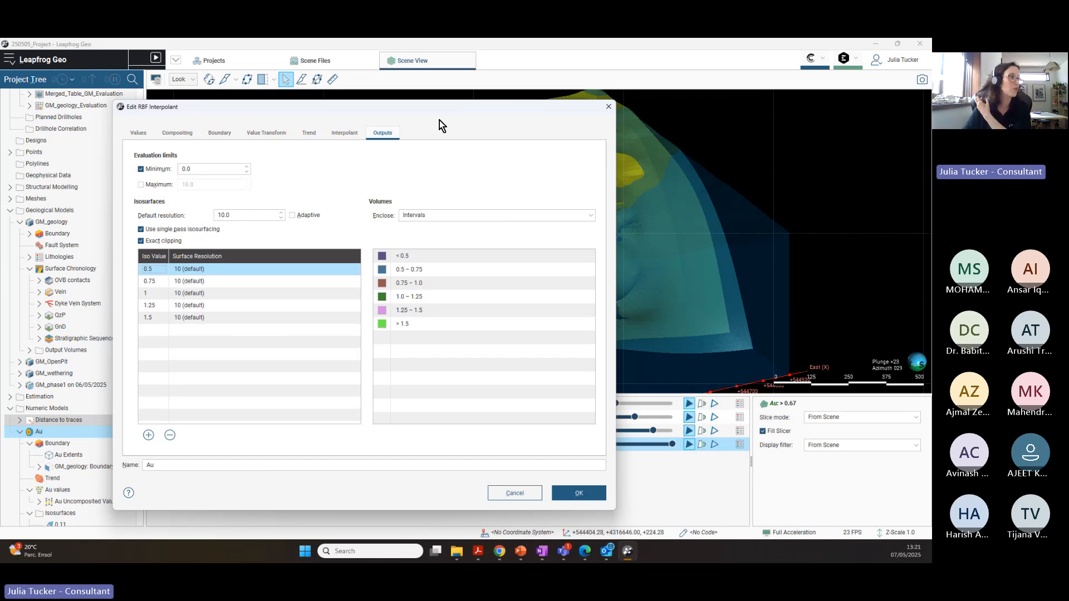
pyautogui.moveTo(463, 117); pyautogui.dragTo(479, 114)
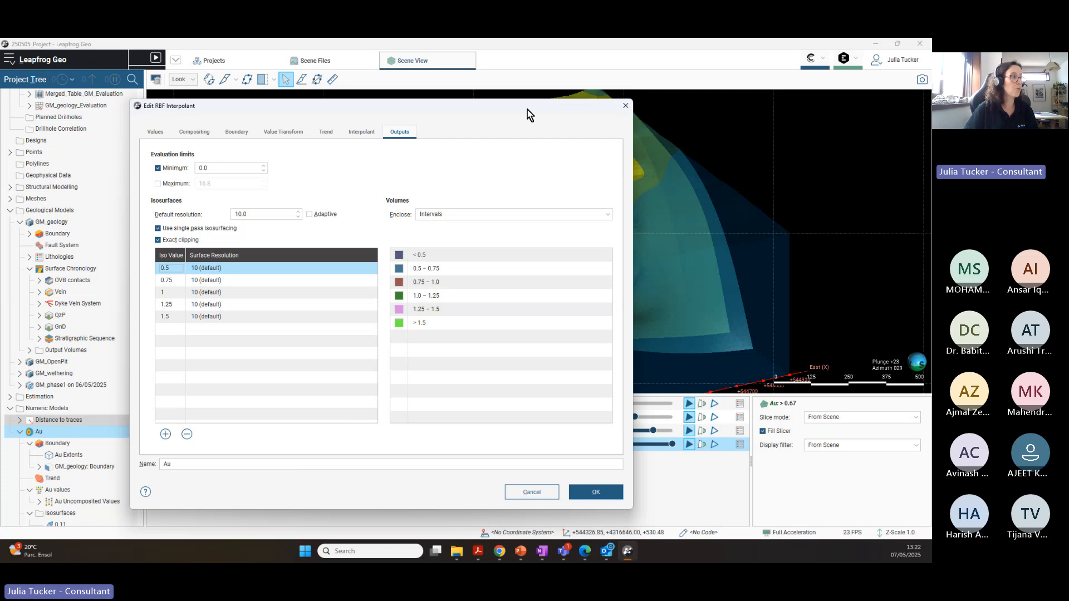
pyautogui.moveTo(527, 108); pyautogui.dragTo(414, 118)
pyautogui.moveTo(549, 314); pyautogui.dragTo(611, 246)
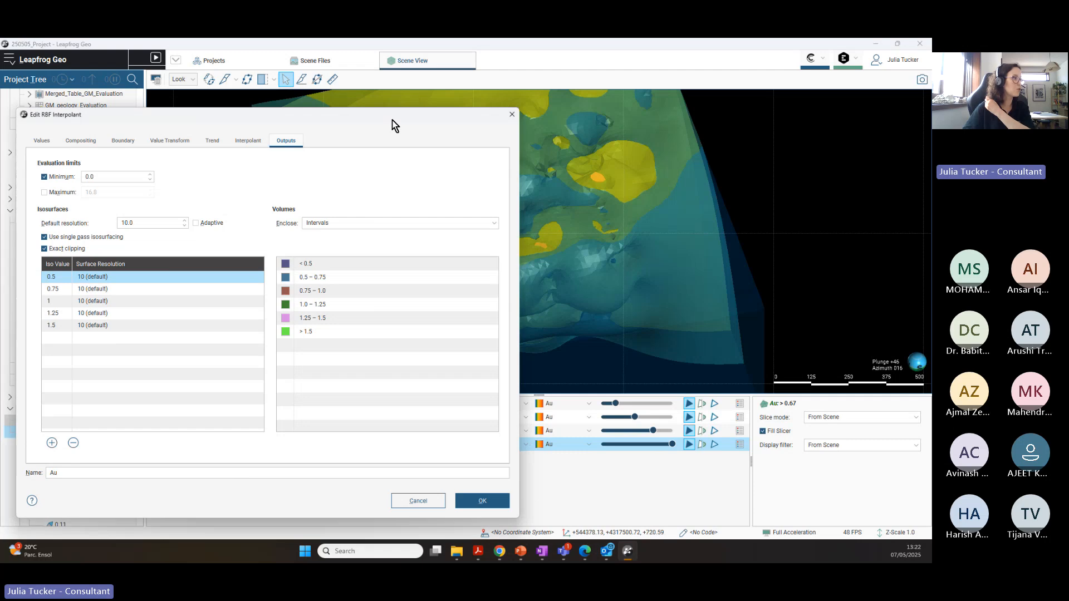
pyautogui.moveTo(393, 119); pyautogui.dragTo(454, 117)
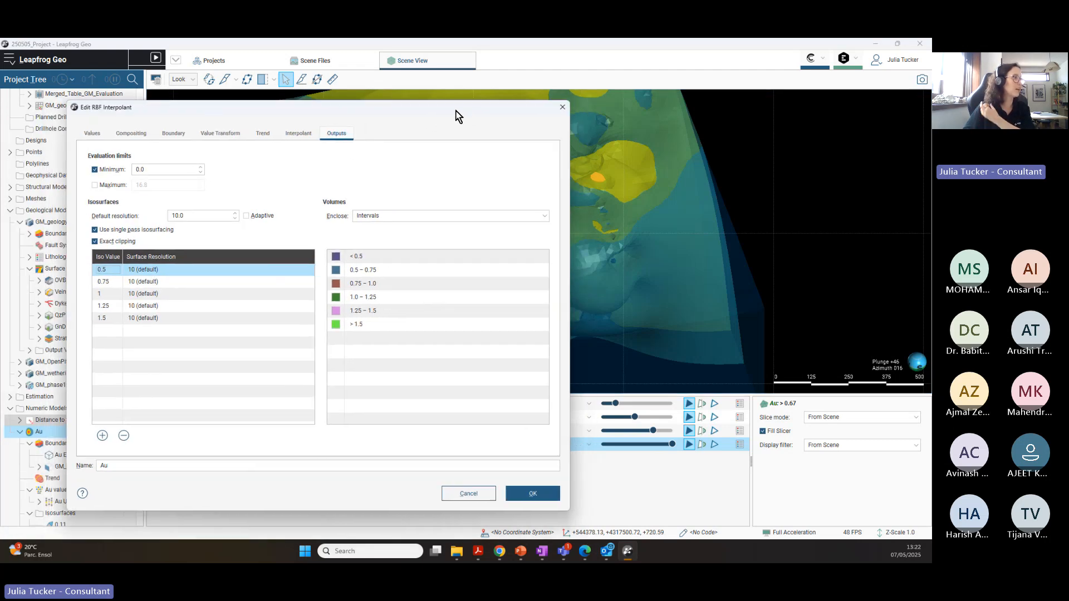
pyautogui.click(225, 137)
pyautogui.click(304, 138)
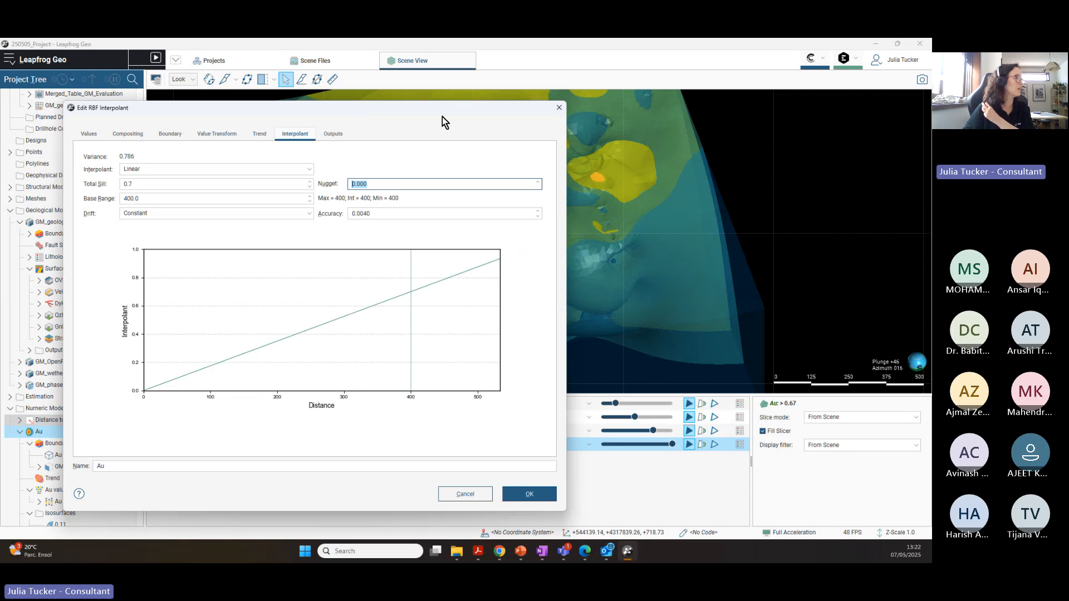
pyautogui.click(261, 135)
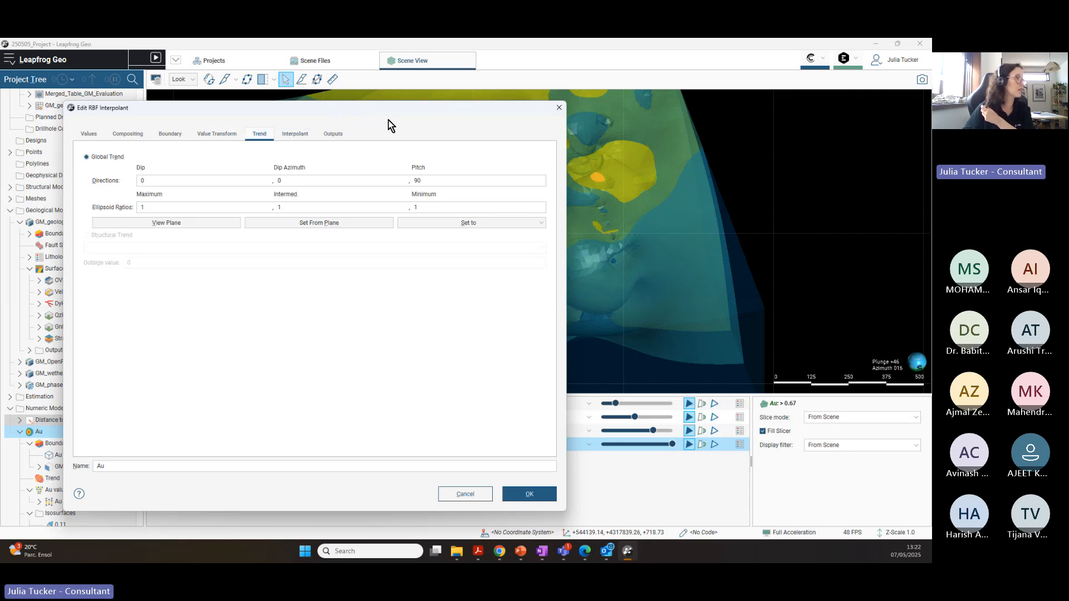
pyautogui.click(335, 136)
# Step: Move the editor aside to examine the Au volumes from a steep angle, and bring it back over the scene
pyautogui.moveTo(468, 110); pyautogui.dragTo(548, 356)
pyautogui.moveTo(466, 274); pyautogui.dragTo(480, 249)
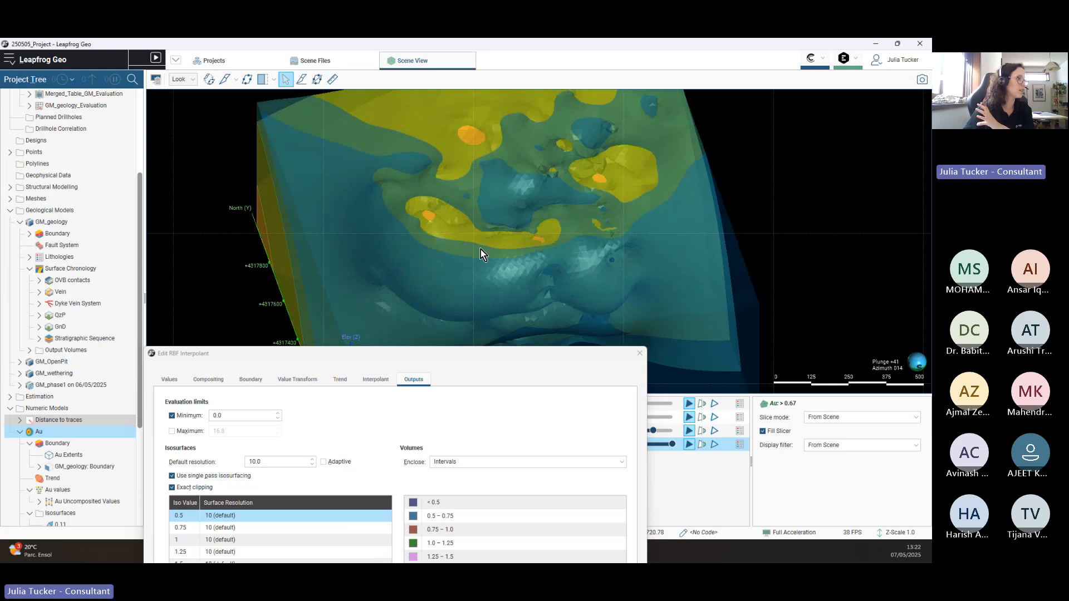
pyautogui.moveTo(484, 357); pyautogui.dragTo(461, 120)
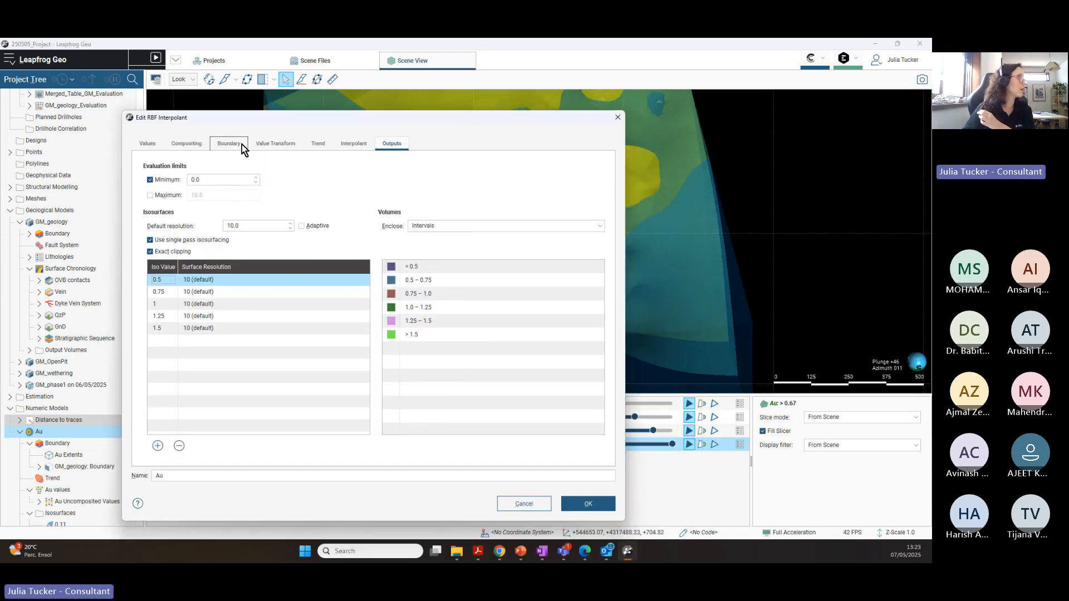
pyautogui.moveTo(470, 123); pyautogui.dragTo(436, 127)
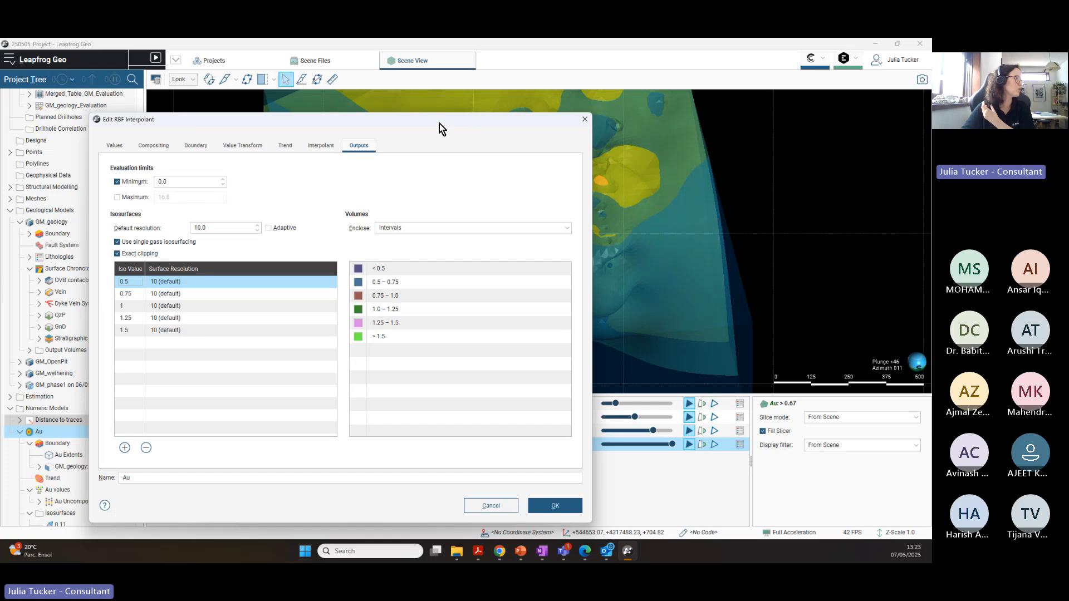
pyautogui.moveTo(424, 121); pyautogui.dragTo(468, 119)
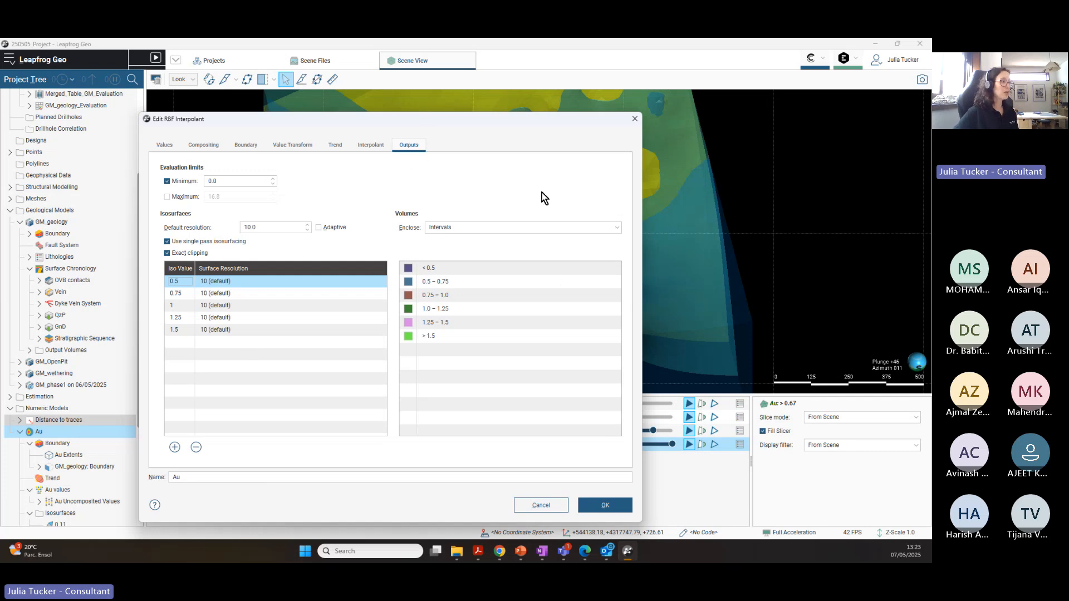
pyautogui.moveTo(515, 123); pyautogui.dragTo(511, 114)
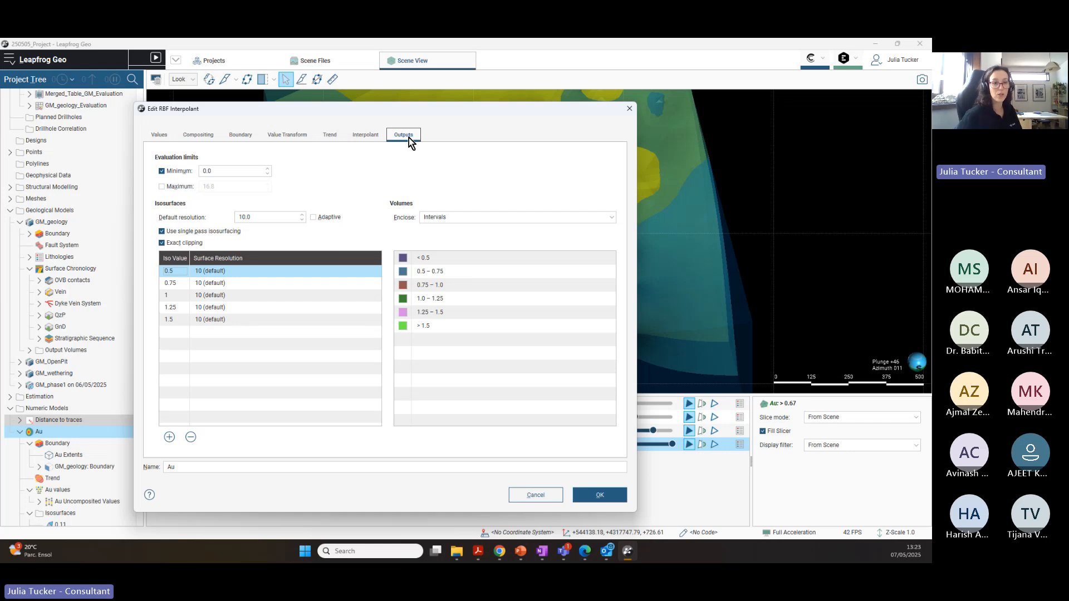
pyautogui.moveTo(471, 114); pyautogui.dragTo(466, 115)
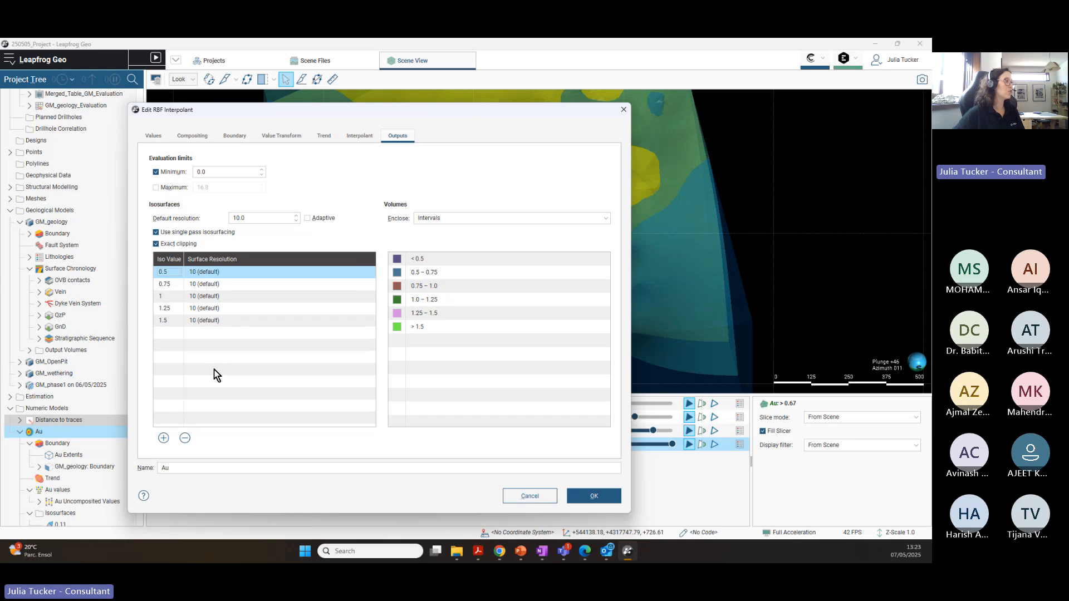
# Step: Check the surfacing settings of the OVB contacts surface in GM_geology and close them without changes
pyautogui.rightClick(75, 282)
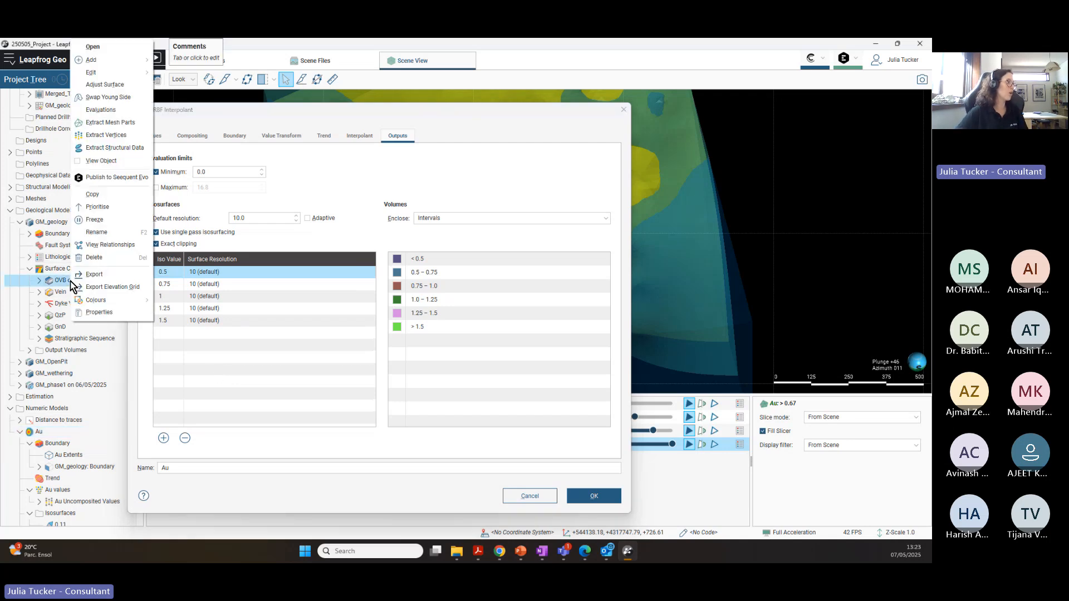
pyautogui.click(98, 72)
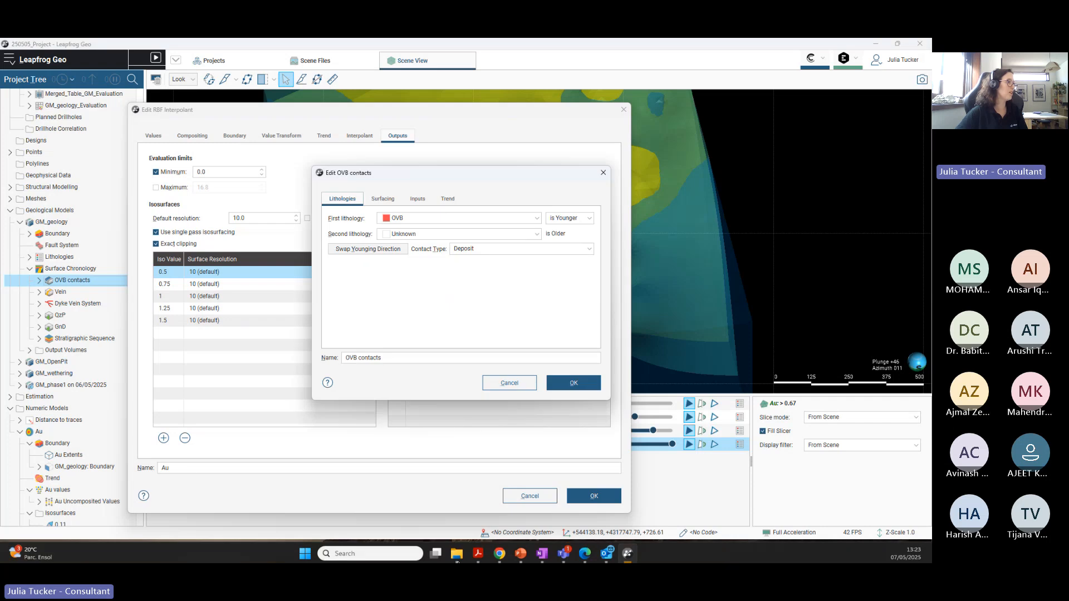
pyautogui.click(388, 199)
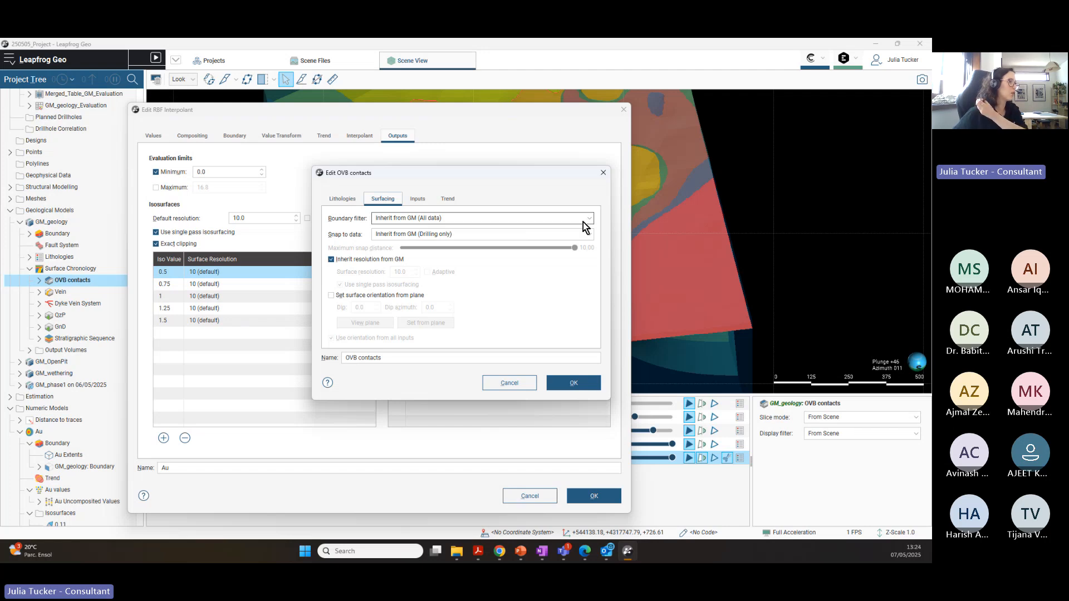
pyautogui.click(603, 173)
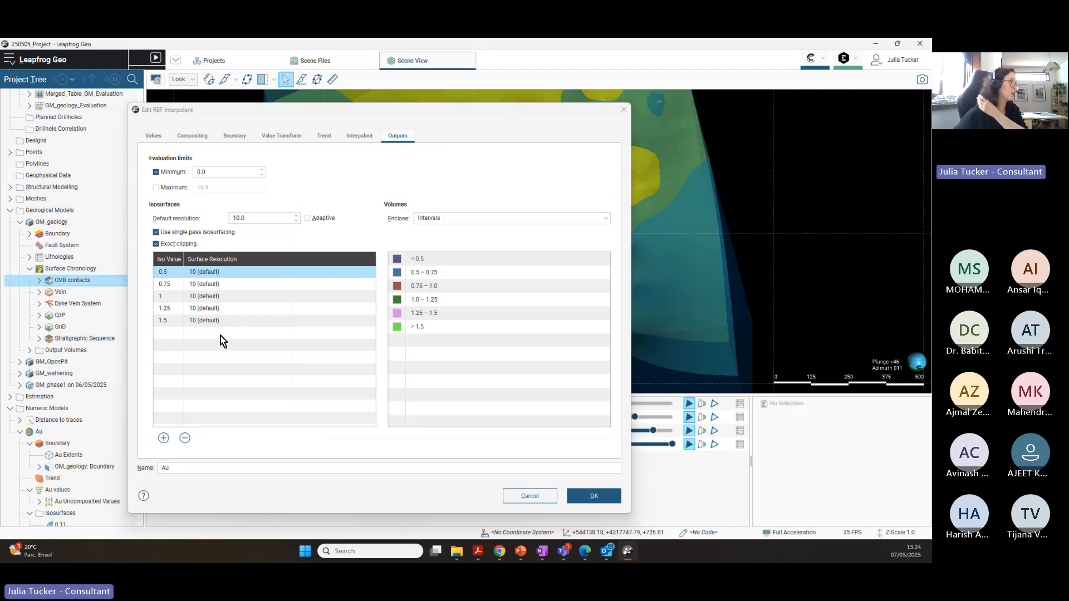
pyautogui.moveTo(470, 115); pyautogui.dragTo(457, 112)
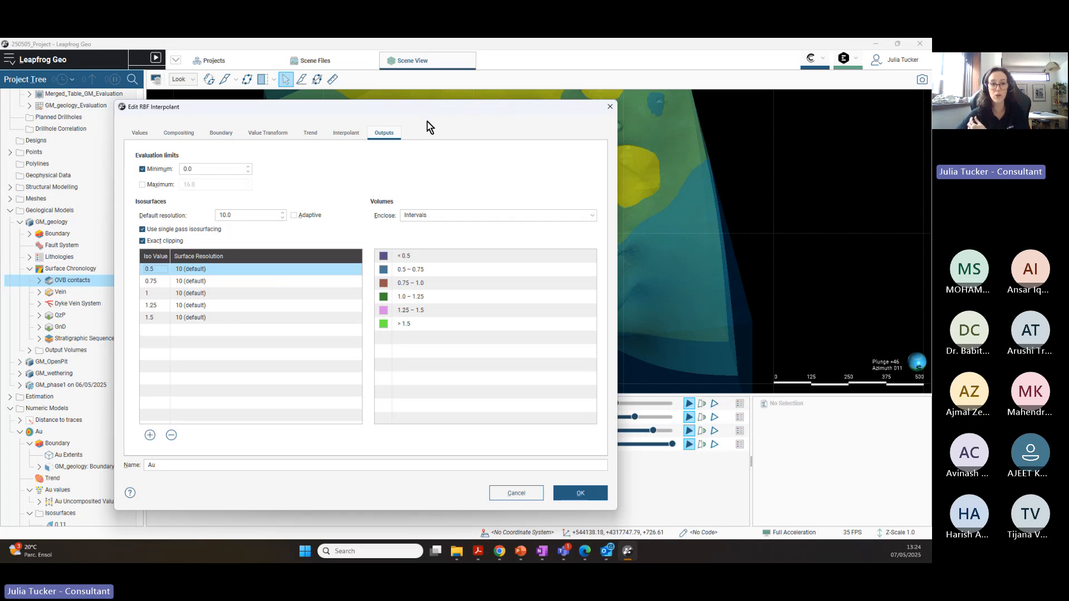
# Step: Review the GnD surface's boundary filter, snapping and resolution settings, and close its editor without changes
pyautogui.click(71, 283)
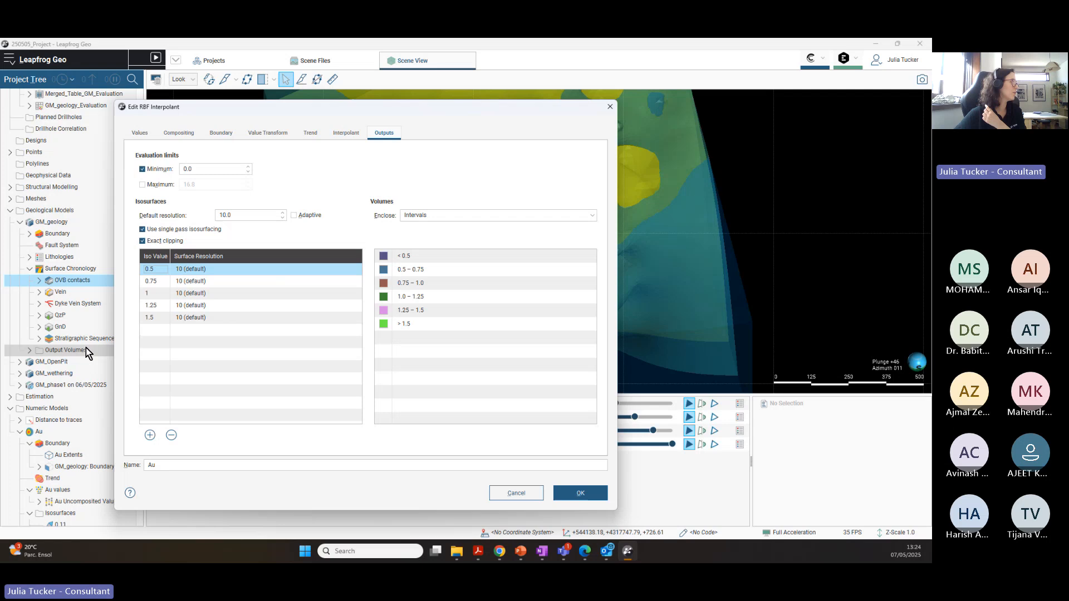
pyautogui.rightClick(60, 329)
pyautogui.click(63, 77)
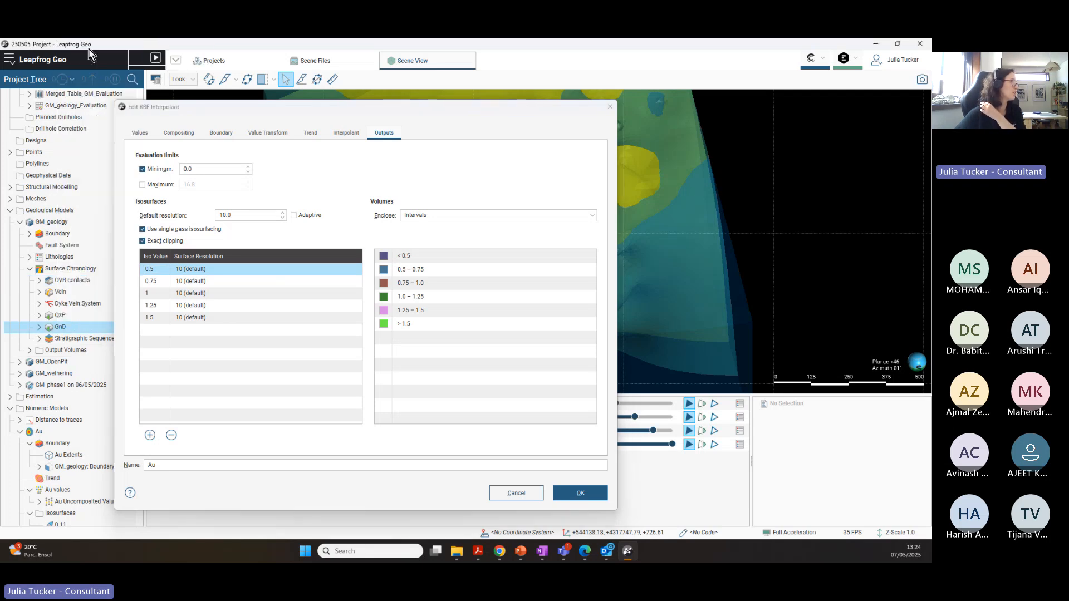
pyautogui.click(382, 215)
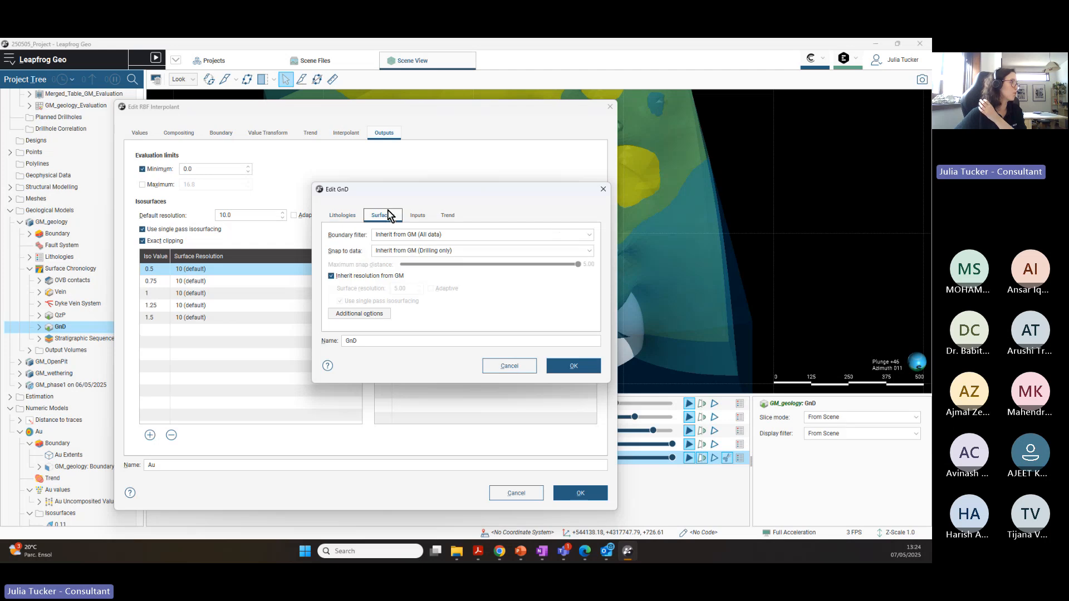
pyautogui.moveTo(488, 195); pyautogui.dragTo(338, 159)
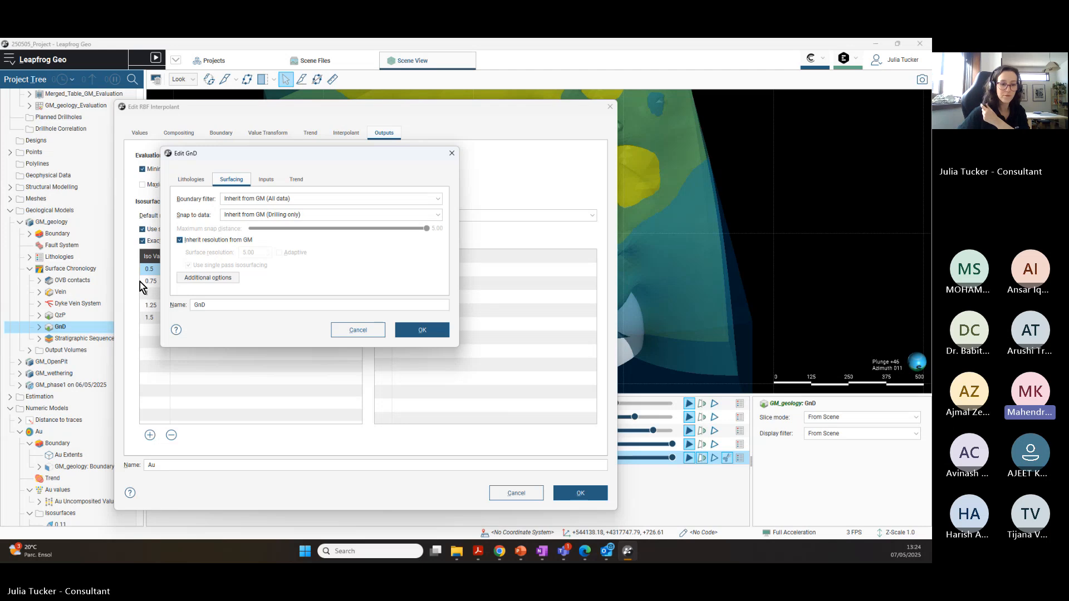
pyautogui.moveTo(385, 158); pyautogui.dragTo(412, 161)
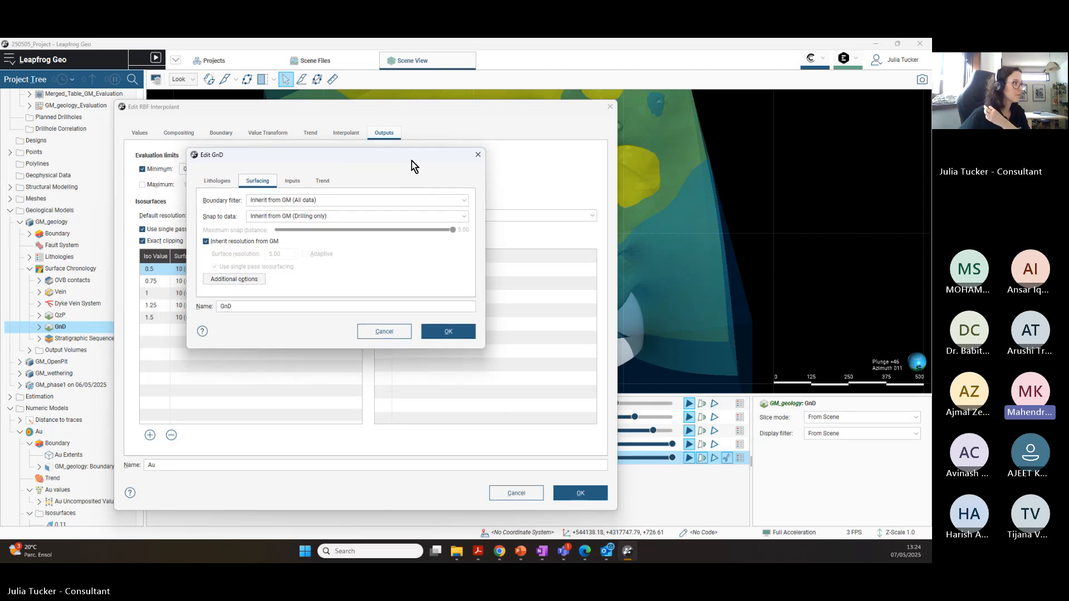
pyautogui.click(478, 155)
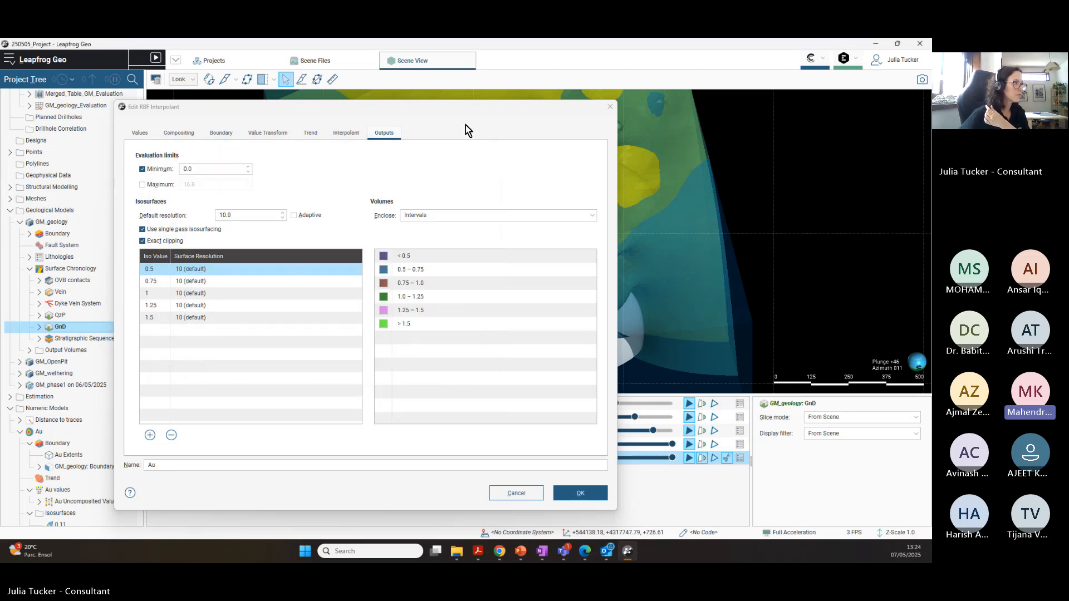
# Step: Move the interpolant editor aside to view the whole Au model, and bring it back over the scene
pyautogui.moveTo(492, 117); pyautogui.dragTo(553, 108)
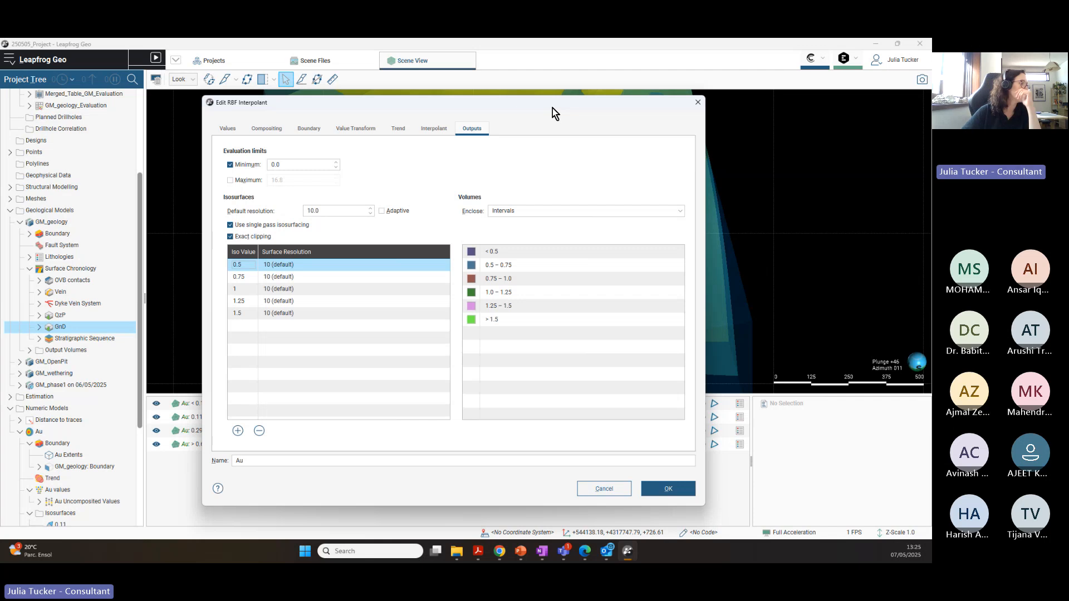
pyautogui.moveTo(526, 109); pyautogui.dragTo(310, 148)
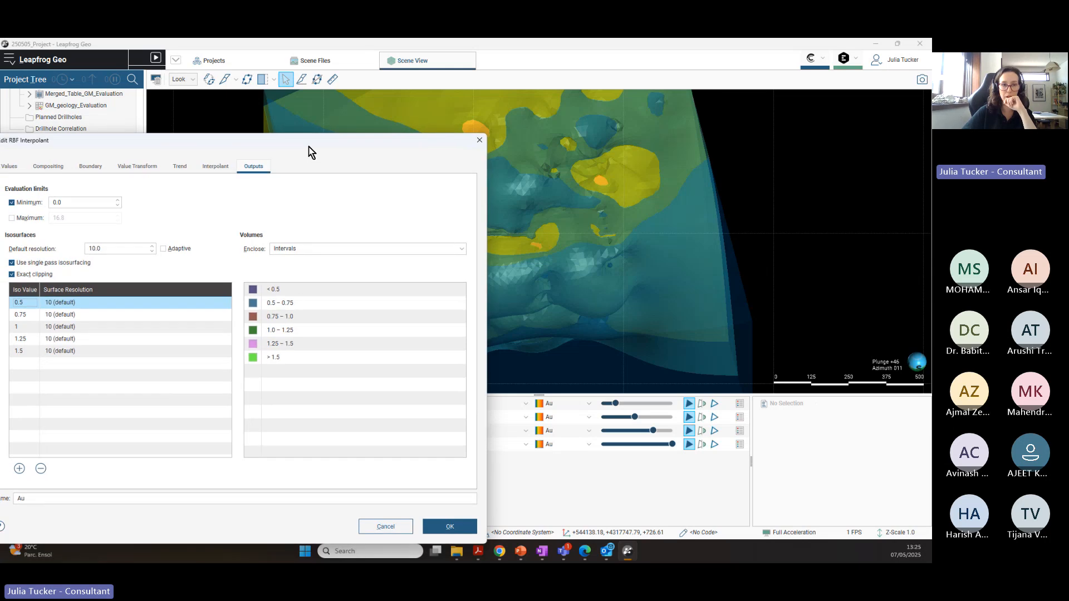
pyautogui.scroll(-3, 626, 219)
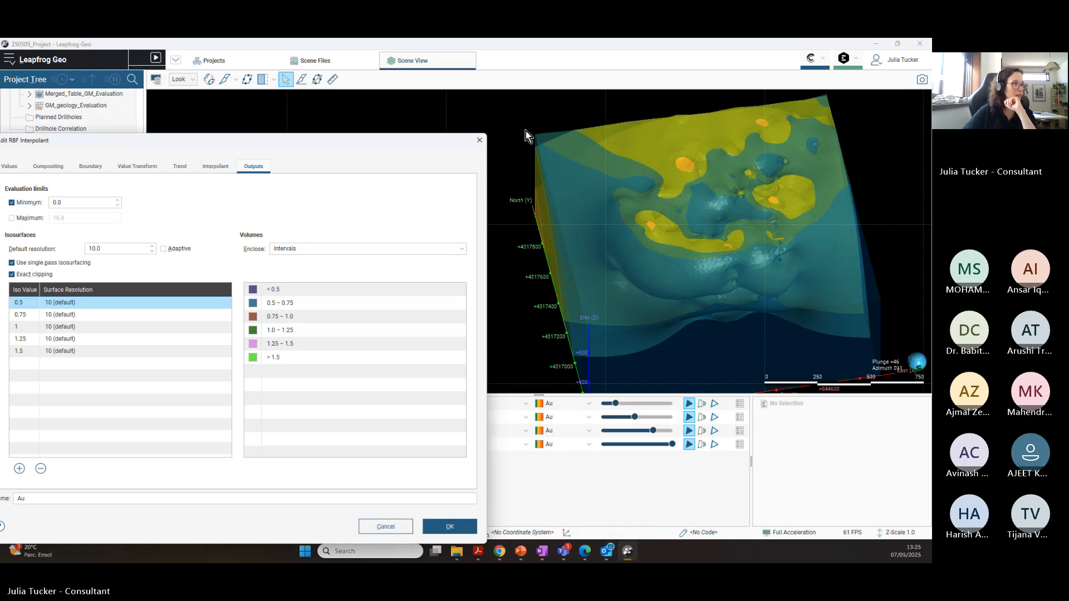
pyautogui.moveTo(382, 139); pyautogui.dragTo(602, 102)
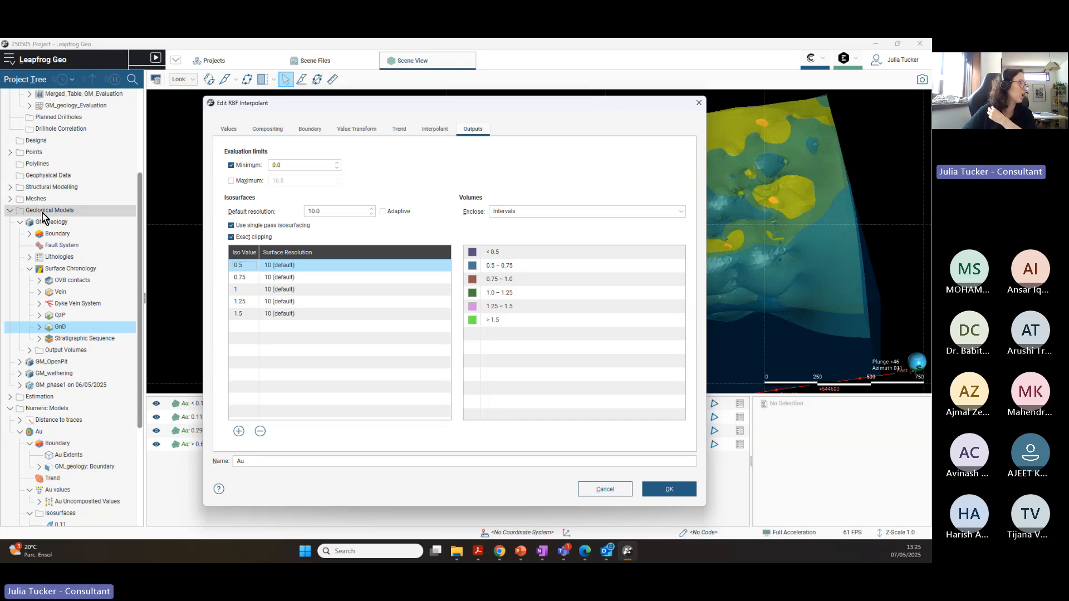
# Step: Examine the correlation statistics of GM_geology_Evaluation down to the last drilling lithology, and close them
pyautogui.scroll(1, 58, 156)
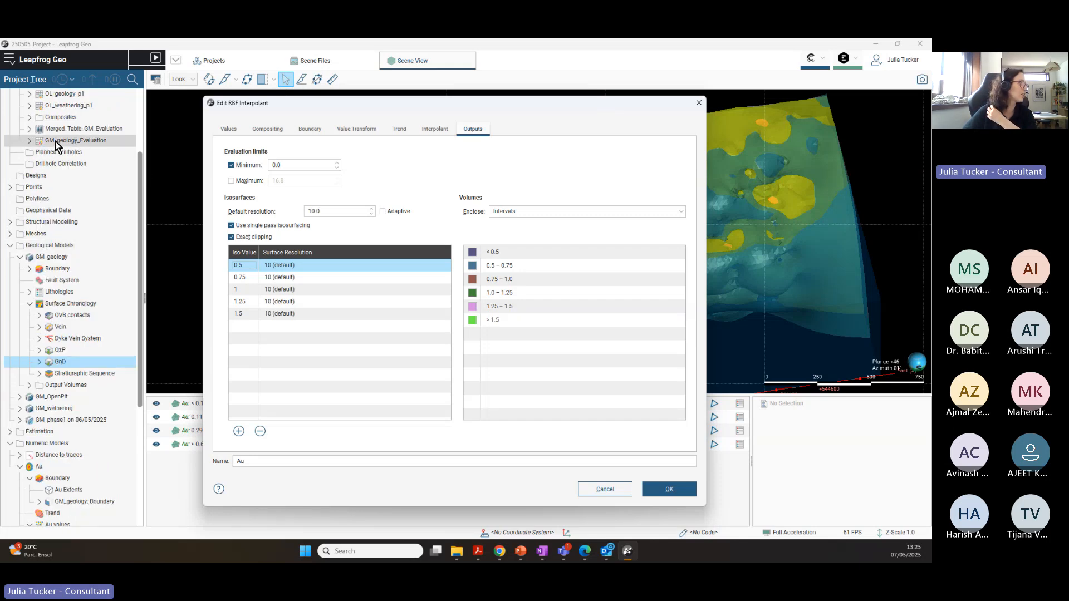
pyautogui.rightClick(62, 147)
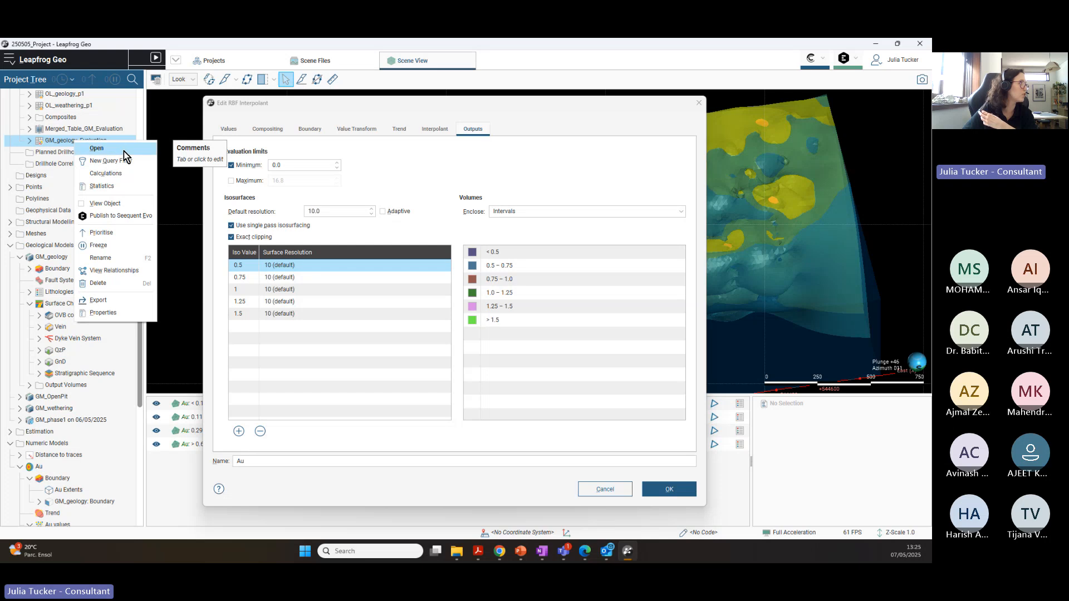
pyautogui.click(115, 186)
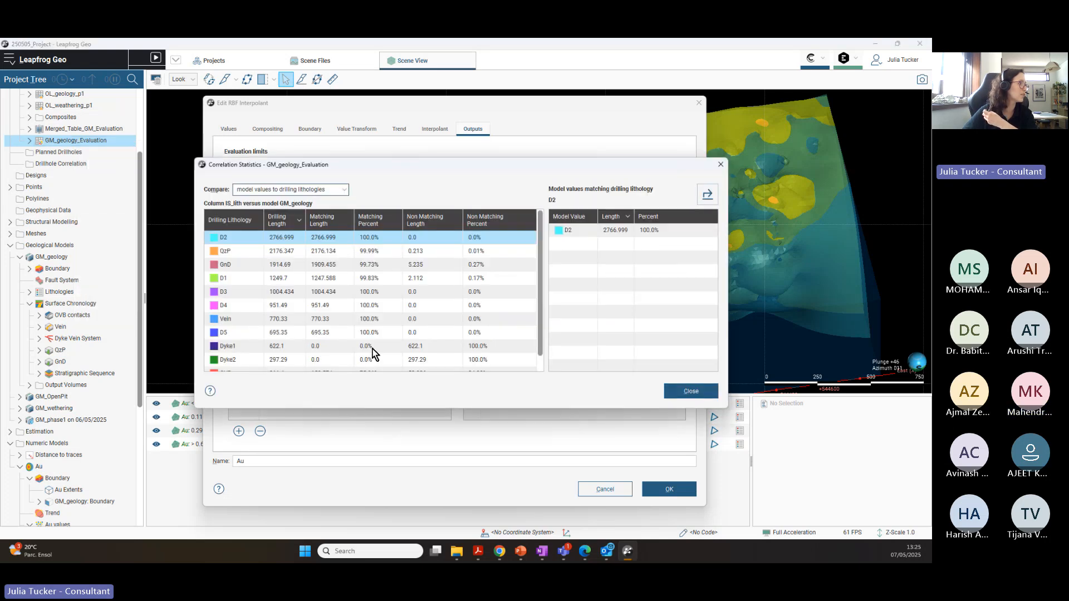
pyautogui.scroll(-1, 448, 269)
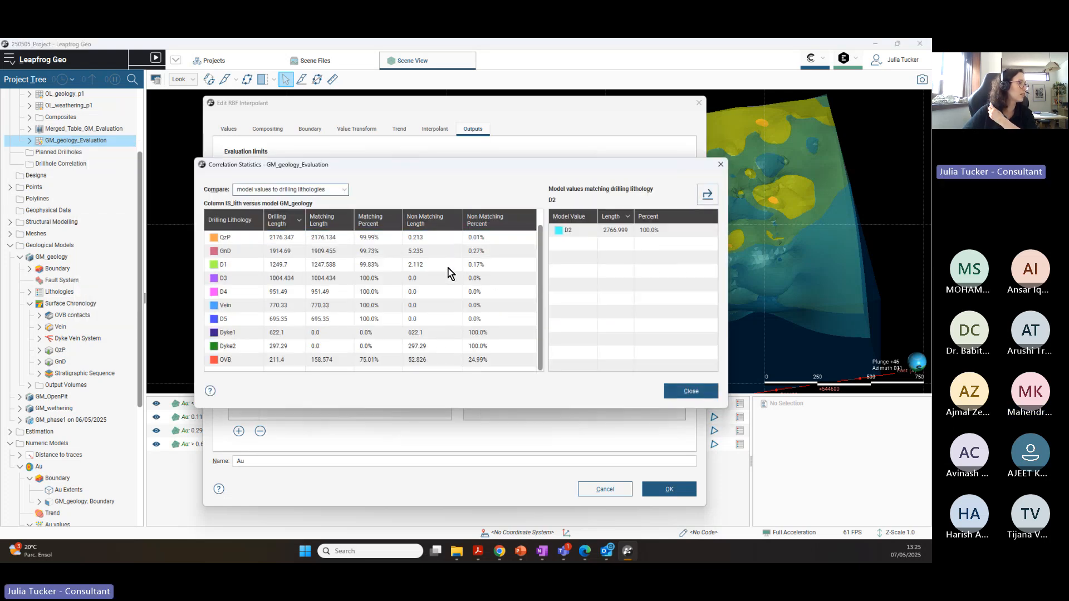
pyautogui.moveTo(410, 165); pyautogui.dragTo(281, 138)
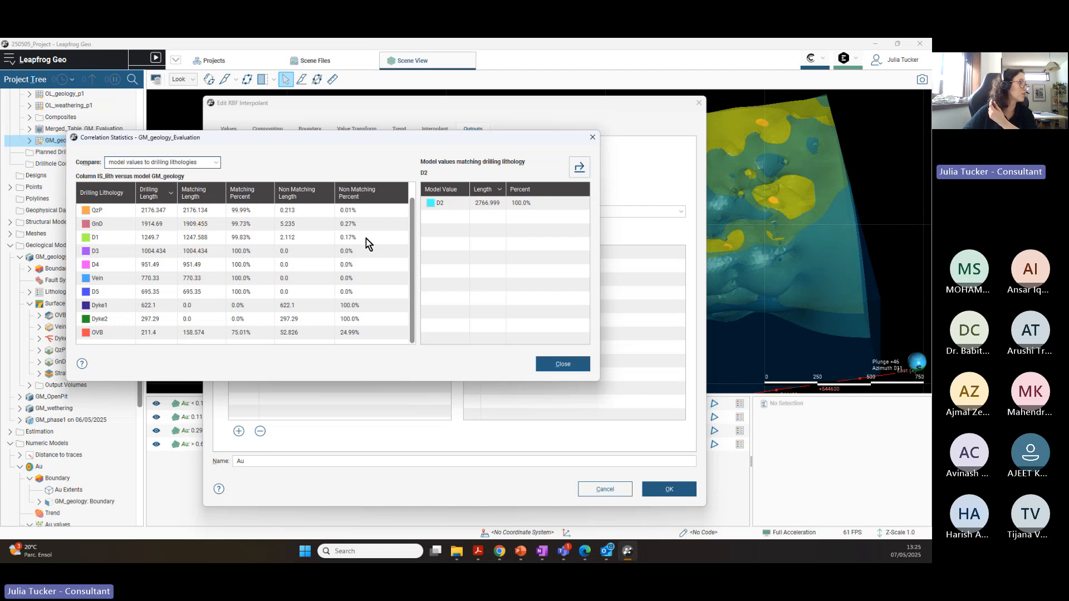
pyautogui.click(592, 138)
# Step: Close the Au RBF interpolant editor without applying its output changes
pyautogui.rightClick(60, 141)
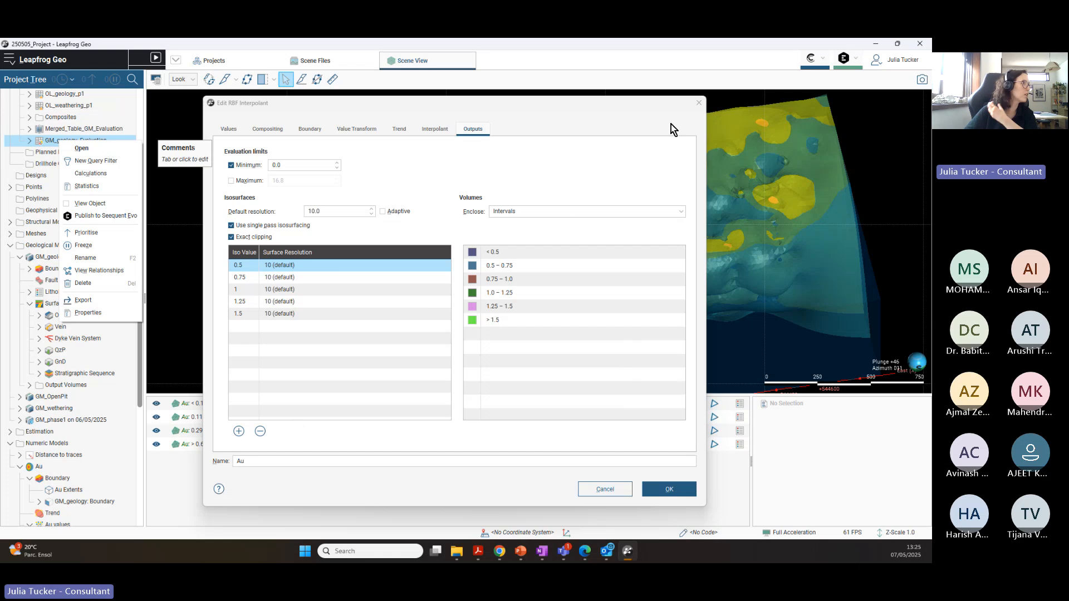
pyautogui.click(699, 102)
pyautogui.click(698, 102)
# Step: Examine the mean in the interval length statistics of Merged_Table_GM_Evaluation, and close the histogram
pyautogui.scroll(3, 84, 222)
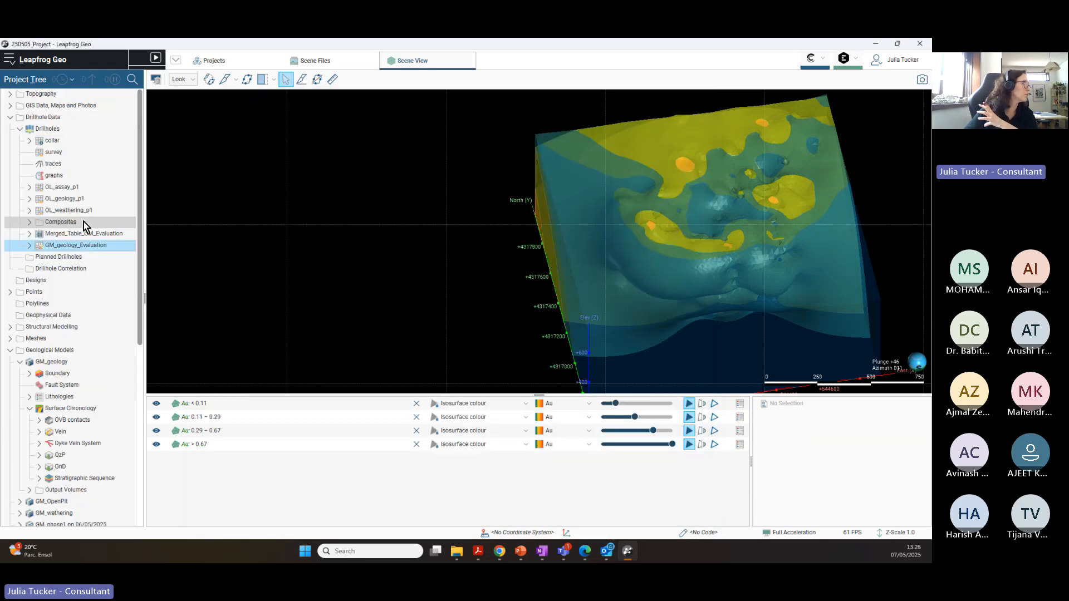
pyautogui.rightClick(78, 235)
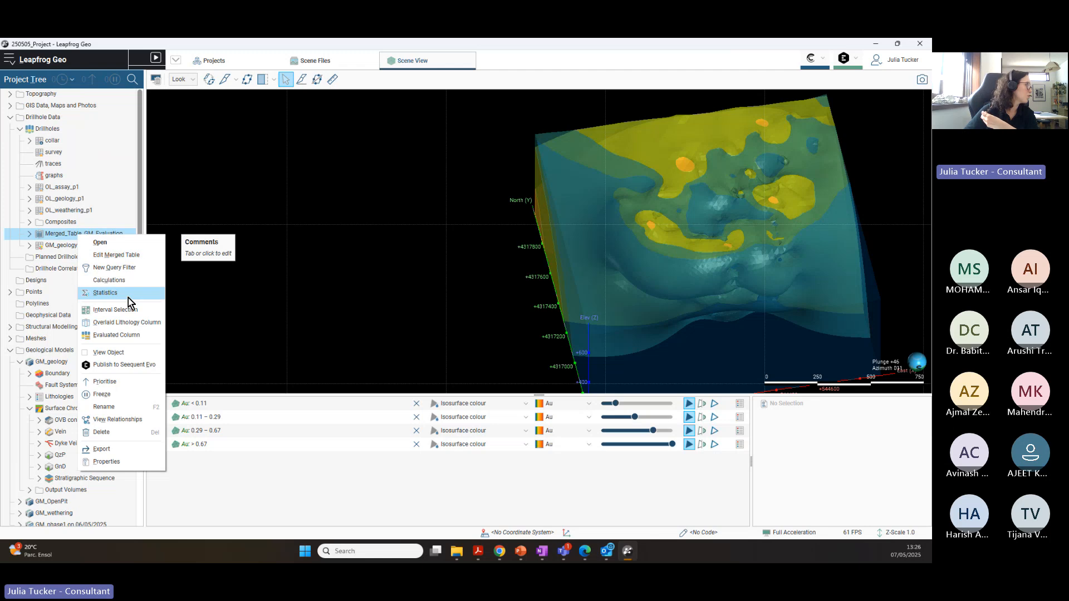
pyautogui.click(107, 293)
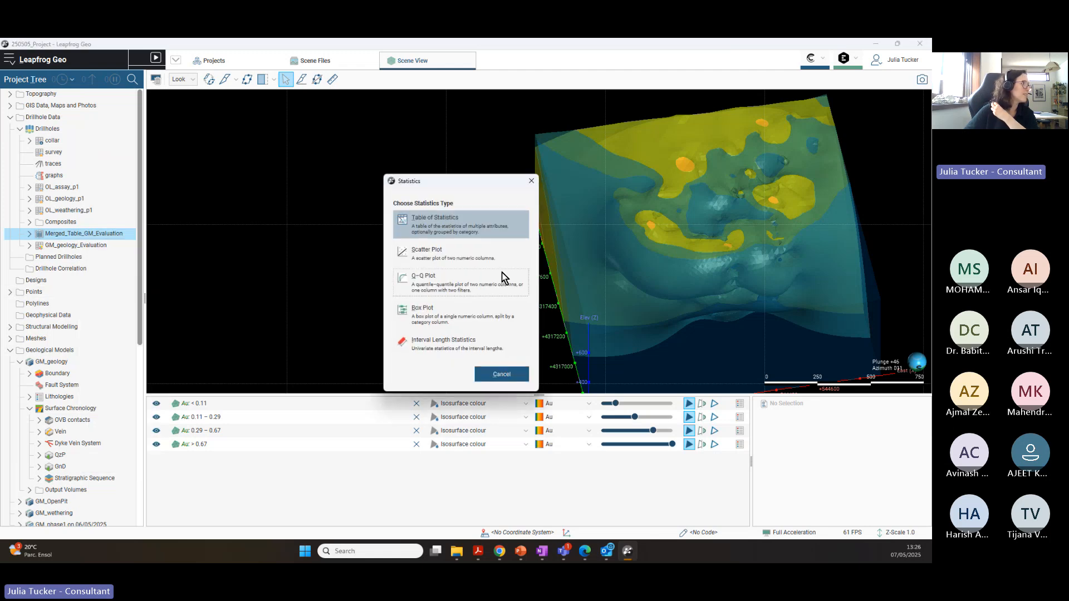
pyautogui.click(430, 345)
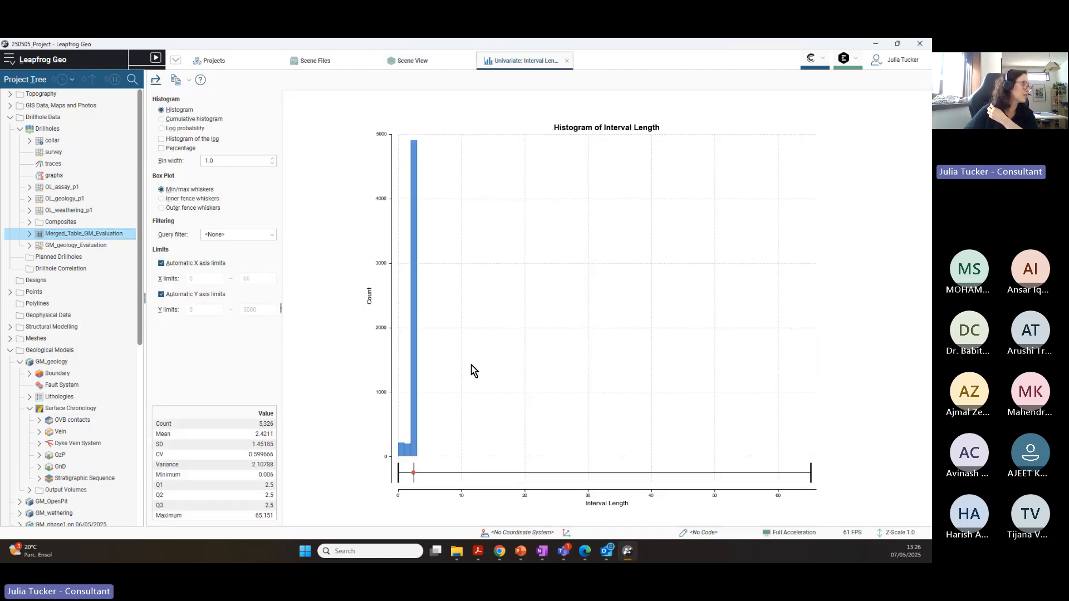
pyautogui.click(165, 440)
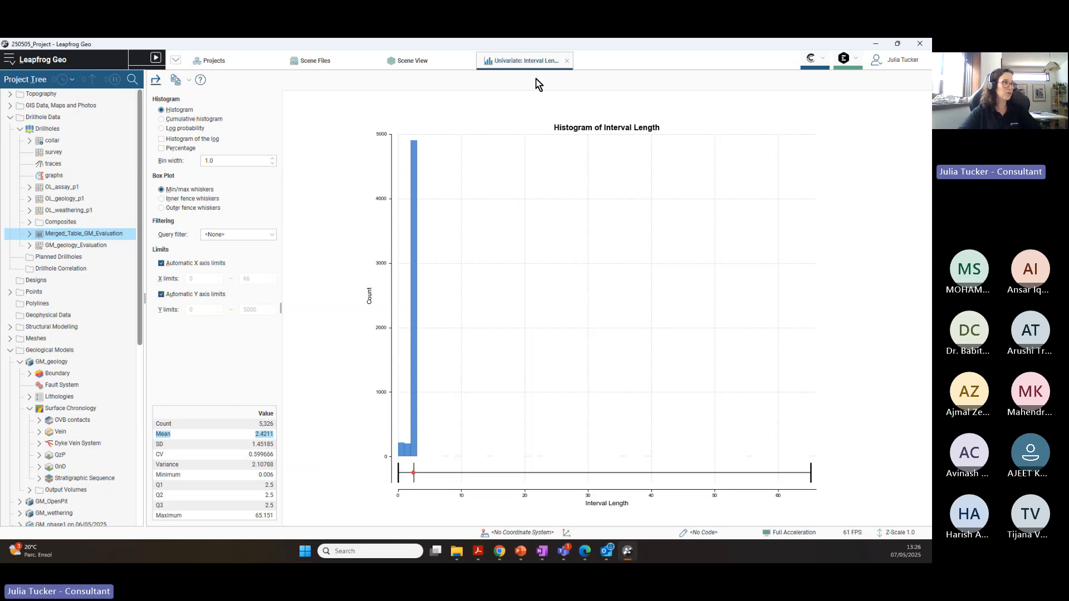
pyautogui.click(567, 61)
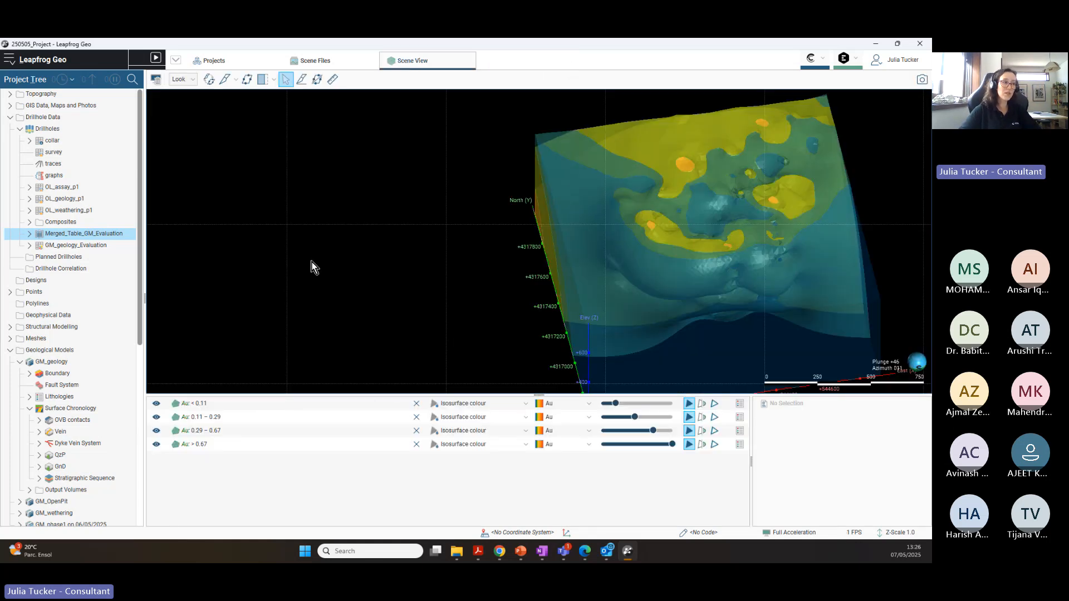
# Step: Centre the whole Au model in the scene at a lower angle and browse the project tree to its isosurfaces
pyautogui.moveTo(688, 228); pyautogui.dragTo(497, 220, button='middle')
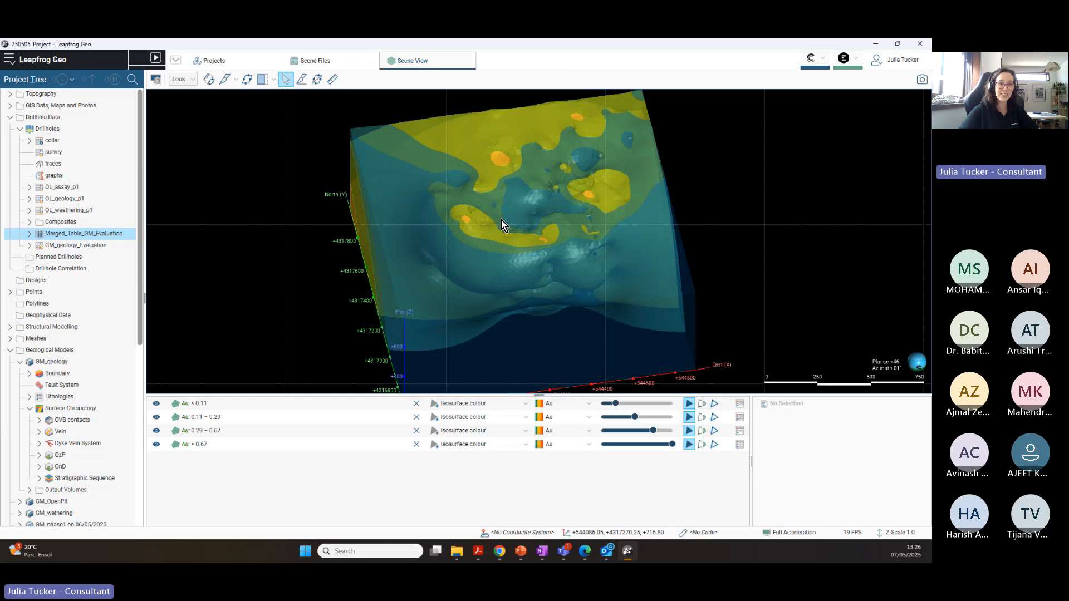
pyautogui.scroll(-3, 569, 206)
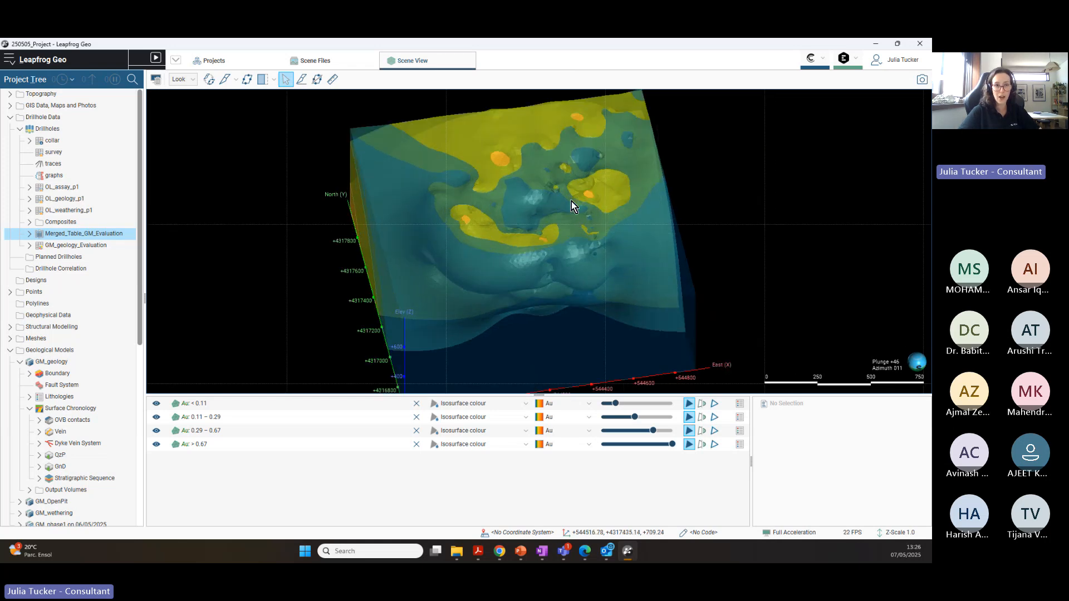
pyautogui.scroll(-3, 537, 185)
pyautogui.moveTo(521, 257)
pyautogui.mouseDown()
pyautogui.moveTo(507, 253)
pyautogui.moveTo(518, 251)
pyautogui.mouseUp()
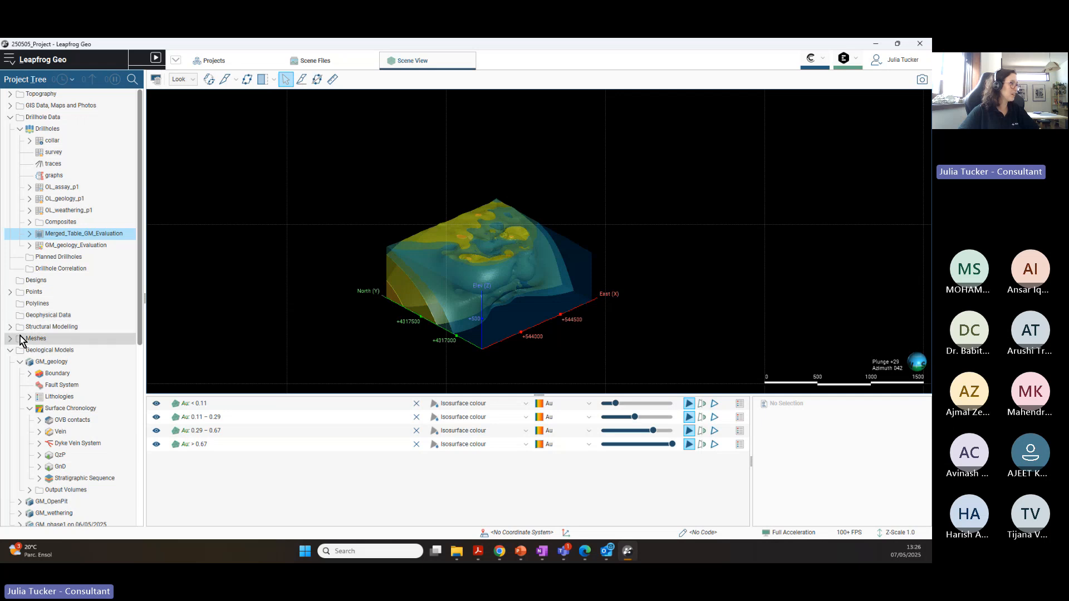
pyautogui.scroll(-2, 28, 356)
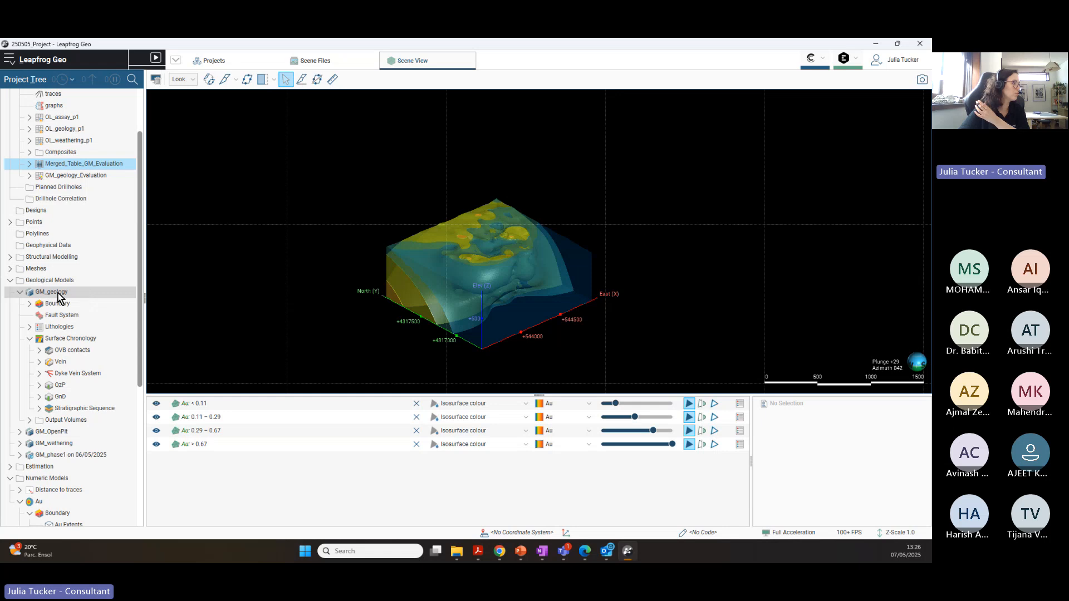
pyautogui.scroll(-3, 70, 289)
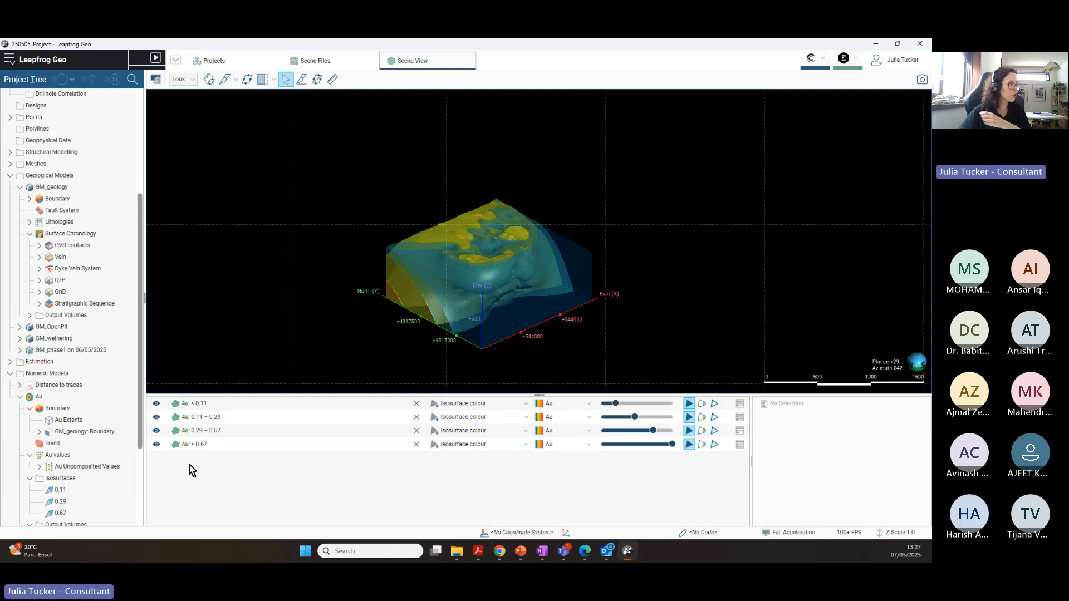
# Step: Enlarge the scene showing the Au model by shrinking the shape list beneath it
pyautogui.scroll(-3, 313, 332)
pyautogui.scroll(2, 369, 301)
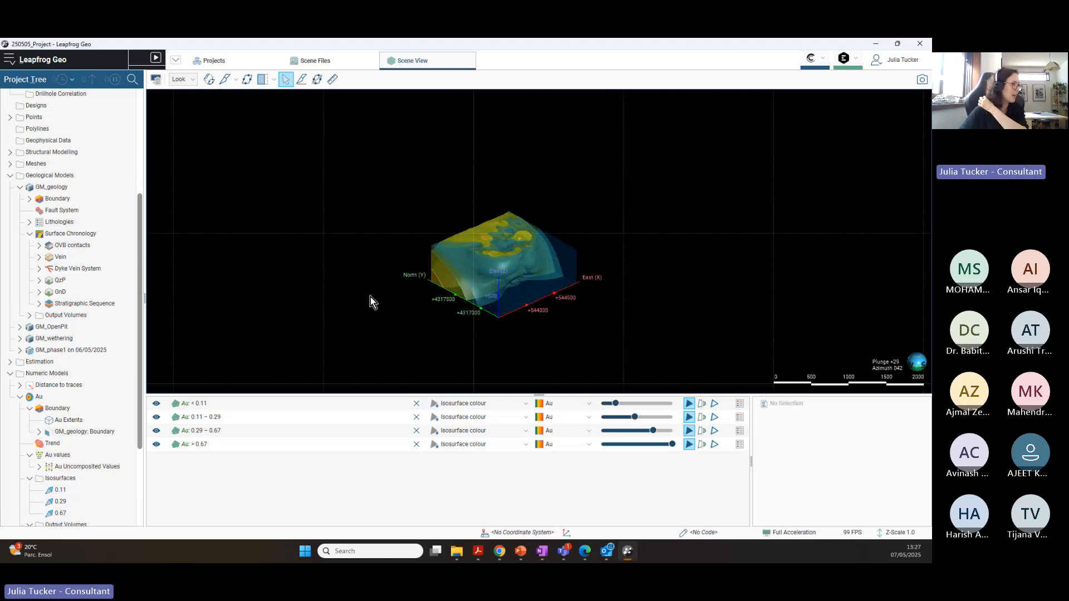
pyautogui.scroll(3, 519, 234)
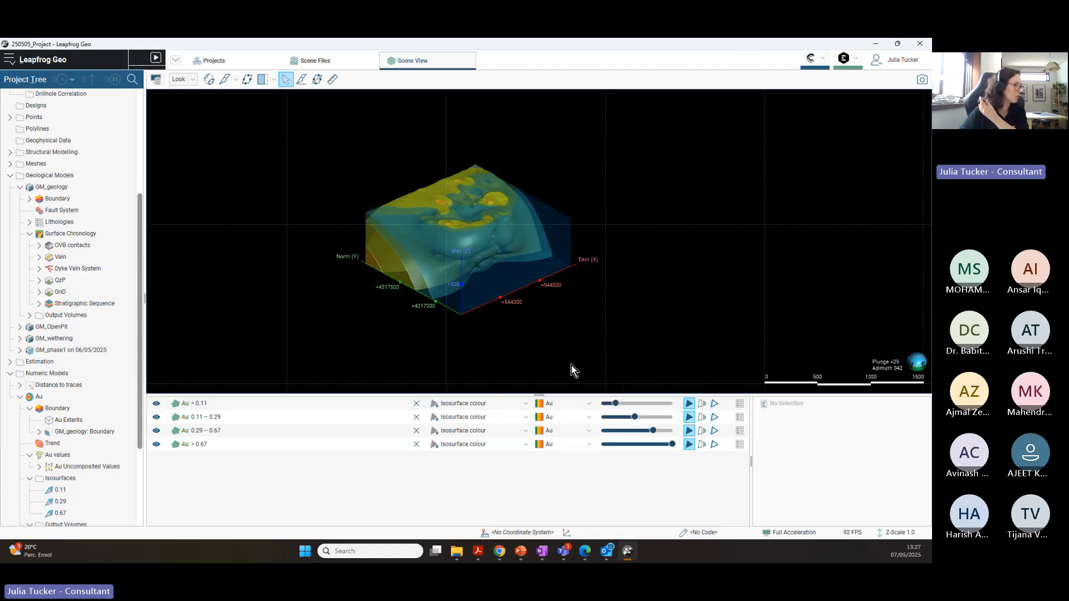
pyautogui.moveTo(531, 396); pyautogui.dragTo(532, 424)
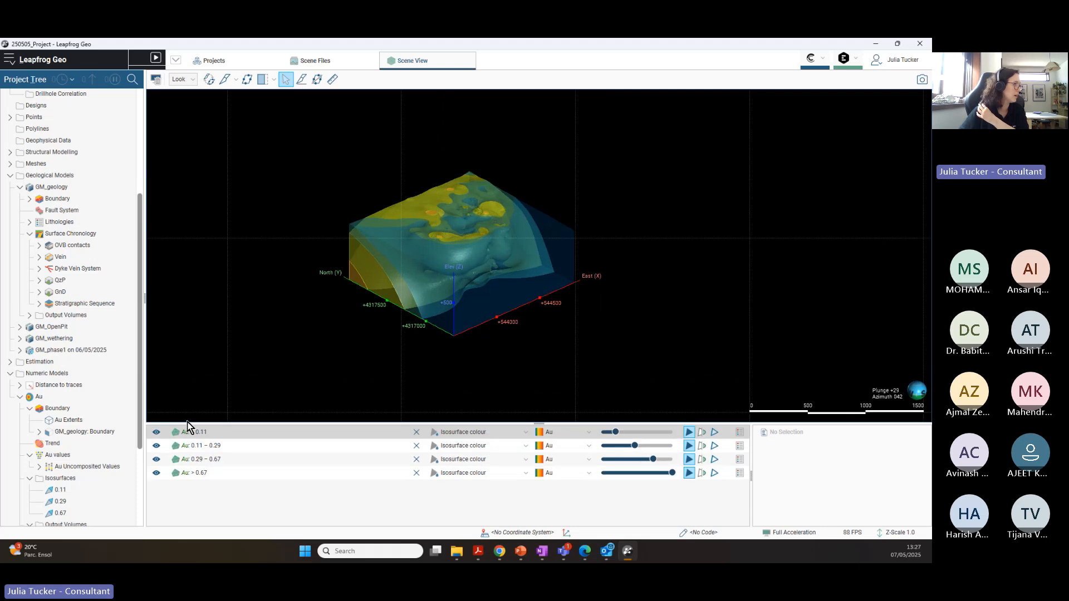
# Step: Open the Au RBF interpolant's output settings and add an isosurface with an iso value of 0.25
pyautogui.scroll(-3, 84, 362)
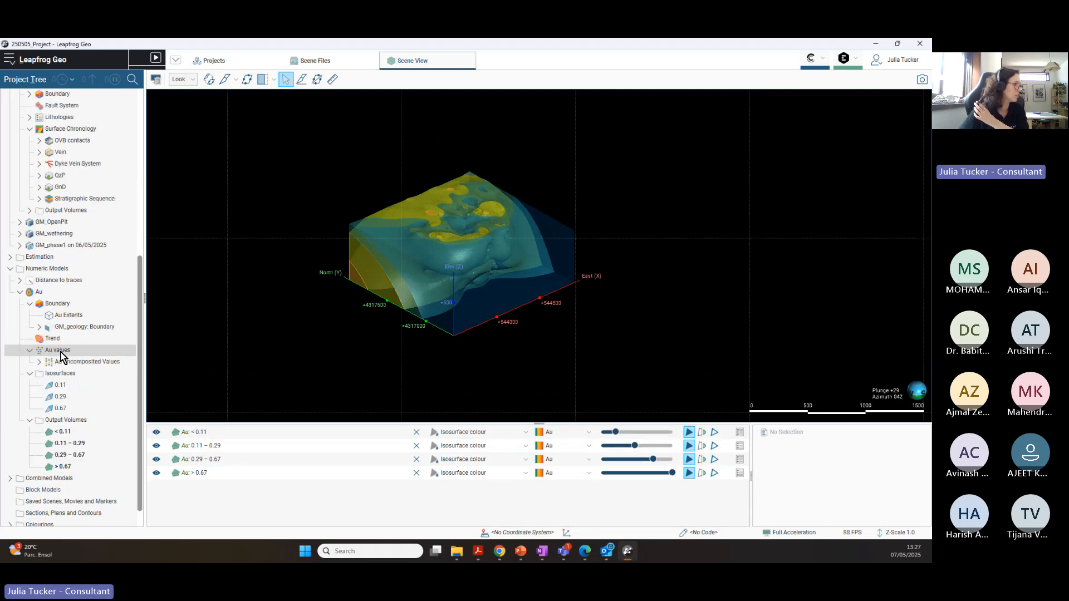
pyautogui.doubleClick(47, 295)
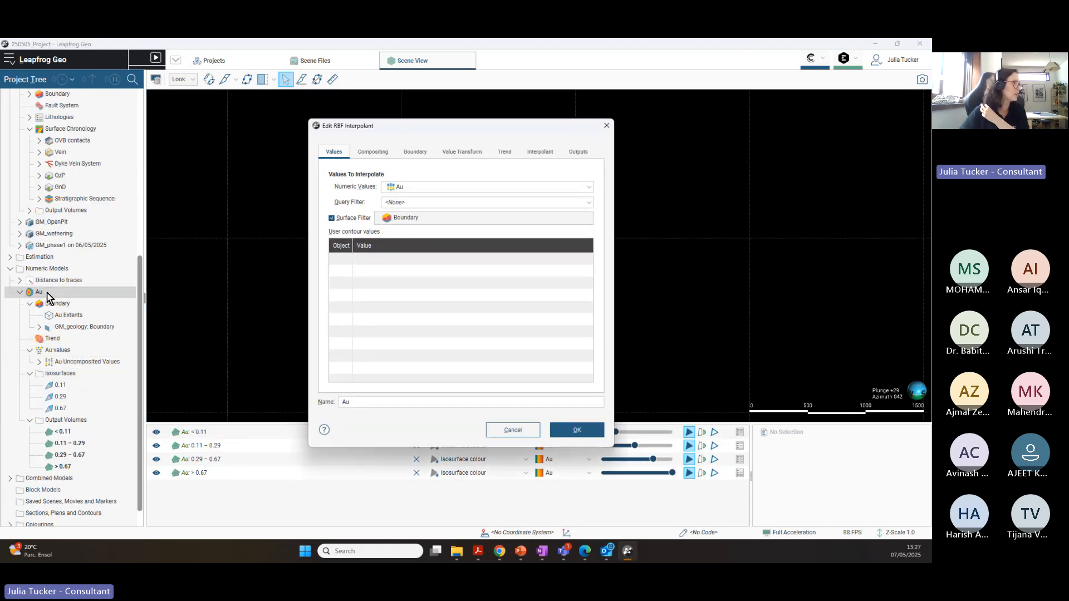
pyautogui.click(578, 153)
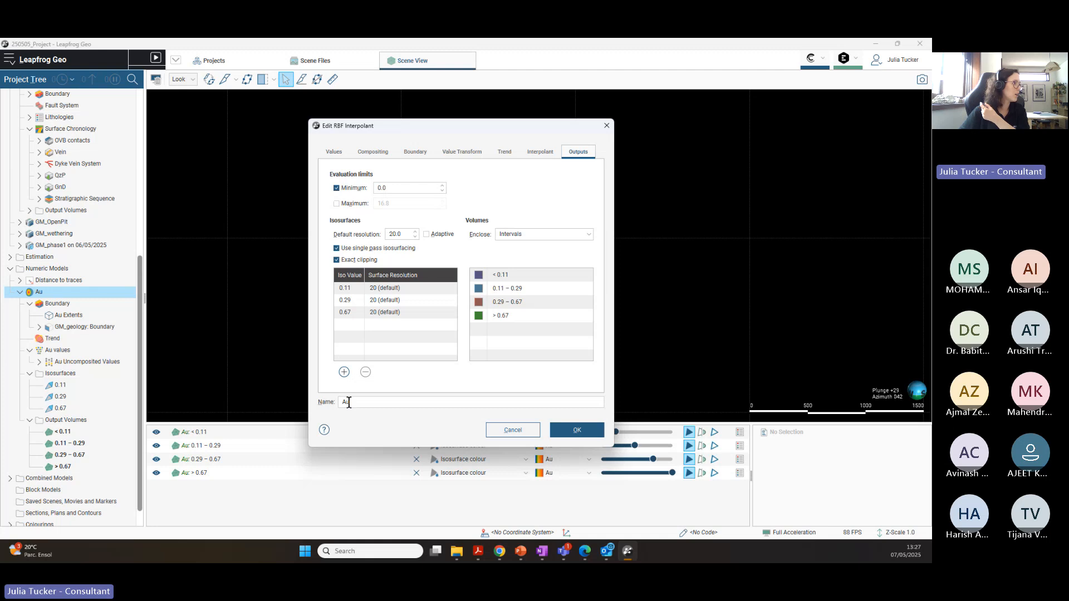
pyautogui.click(344, 372)
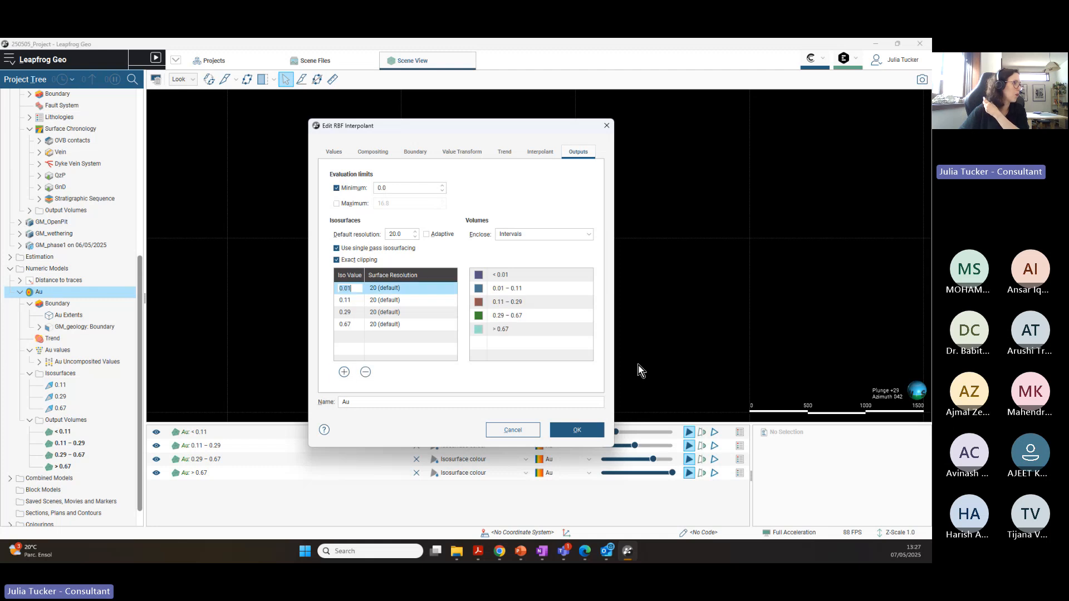
pyautogui.click(359, 287)
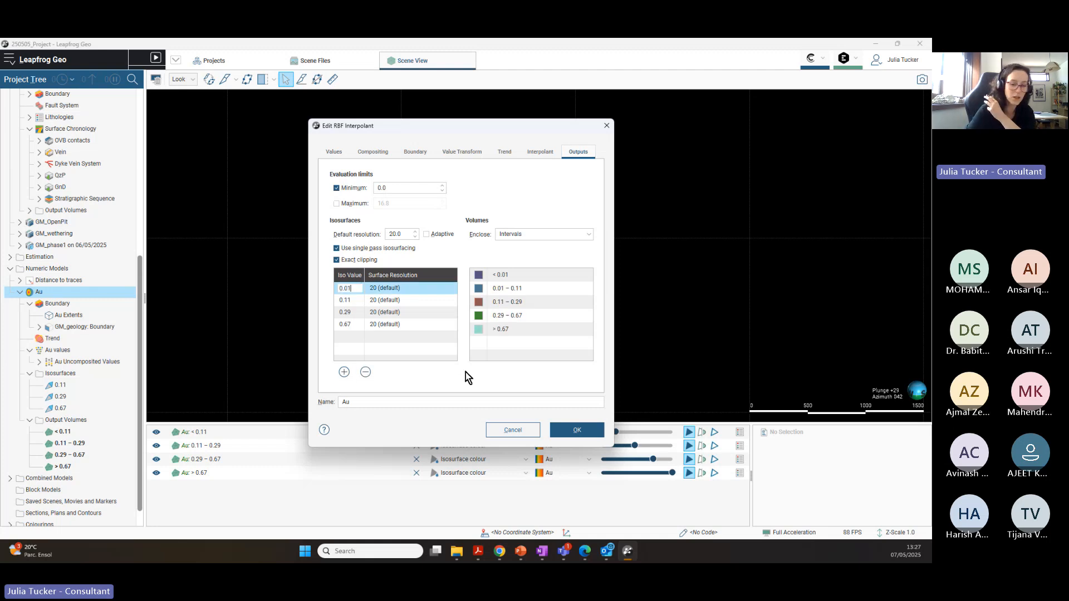
pyautogui.press('BackSpace')
pyautogui.write('2')
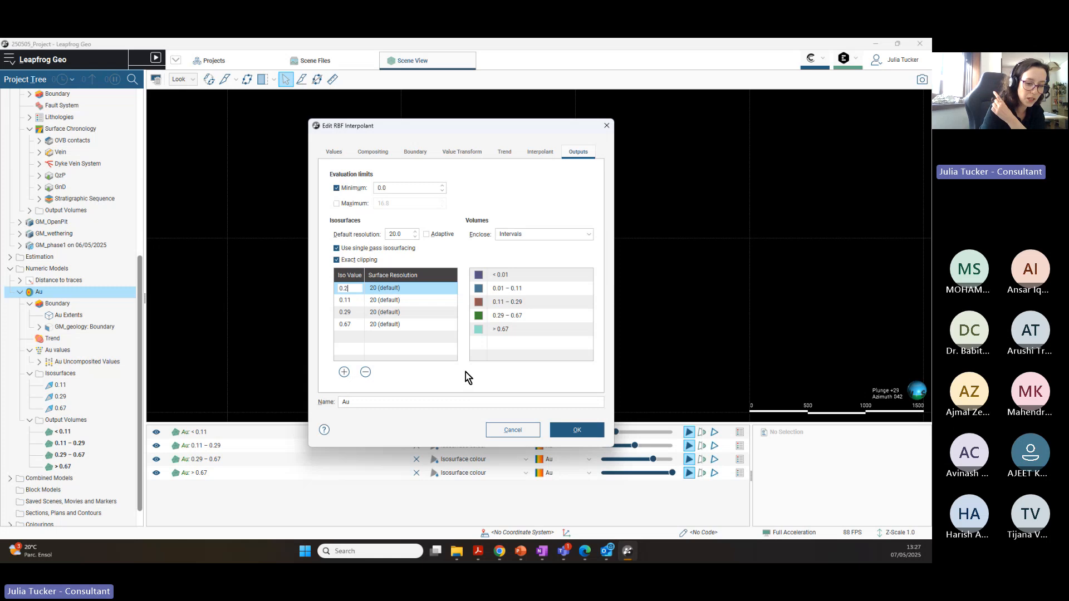
pyautogui.write('5')
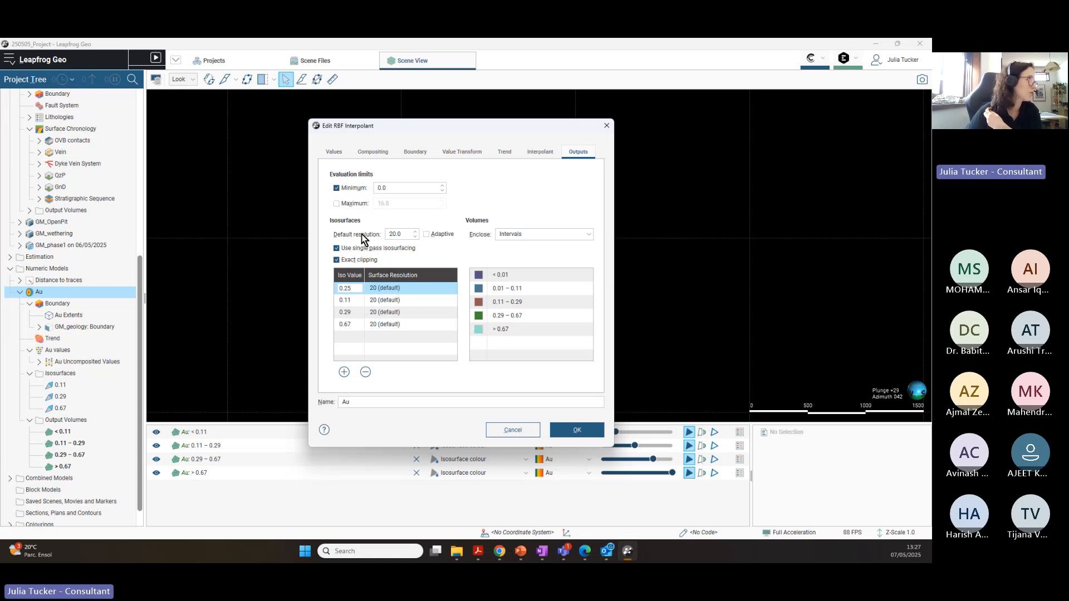
# Step: Set the default isosurface resolution to 10 and change the 0.11 iso value to 0.5
pyautogui.click(396, 232)
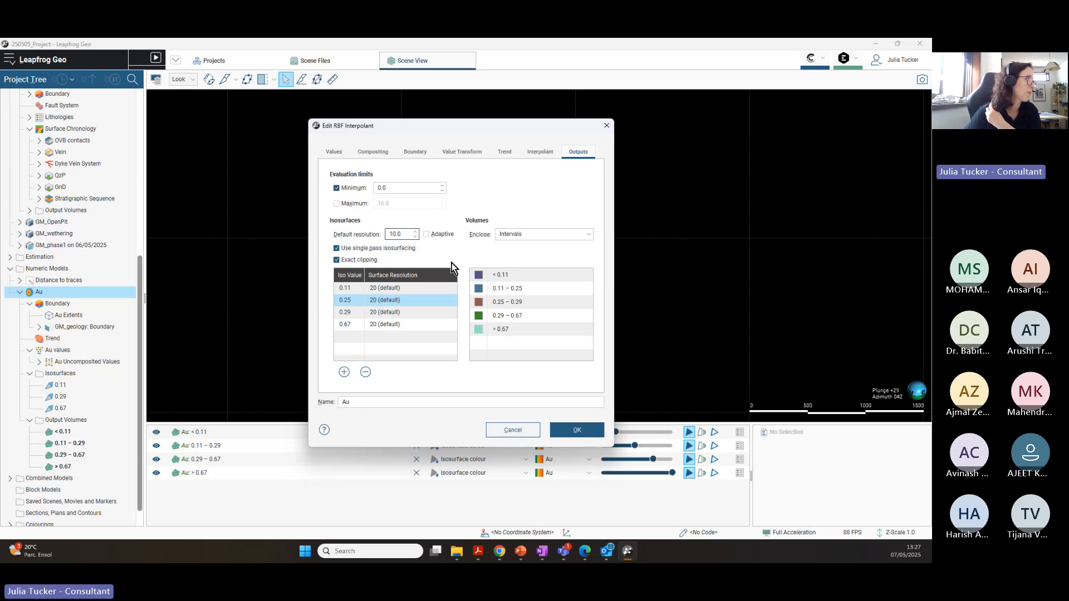
pyautogui.click(410, 314)
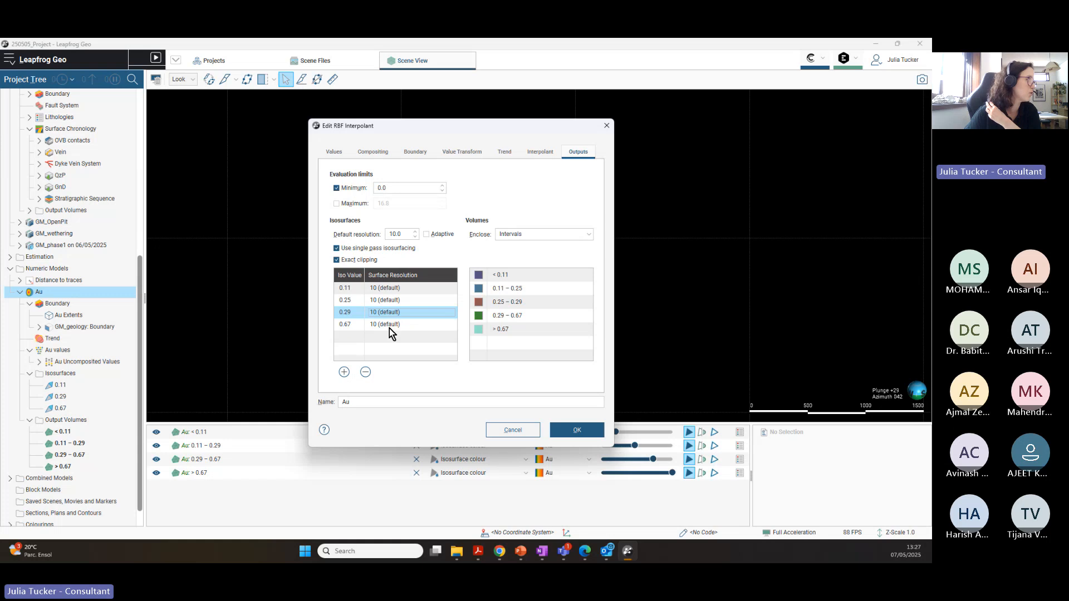
pyautogui.click(352, 289)
pyautogui.click(351, 288)
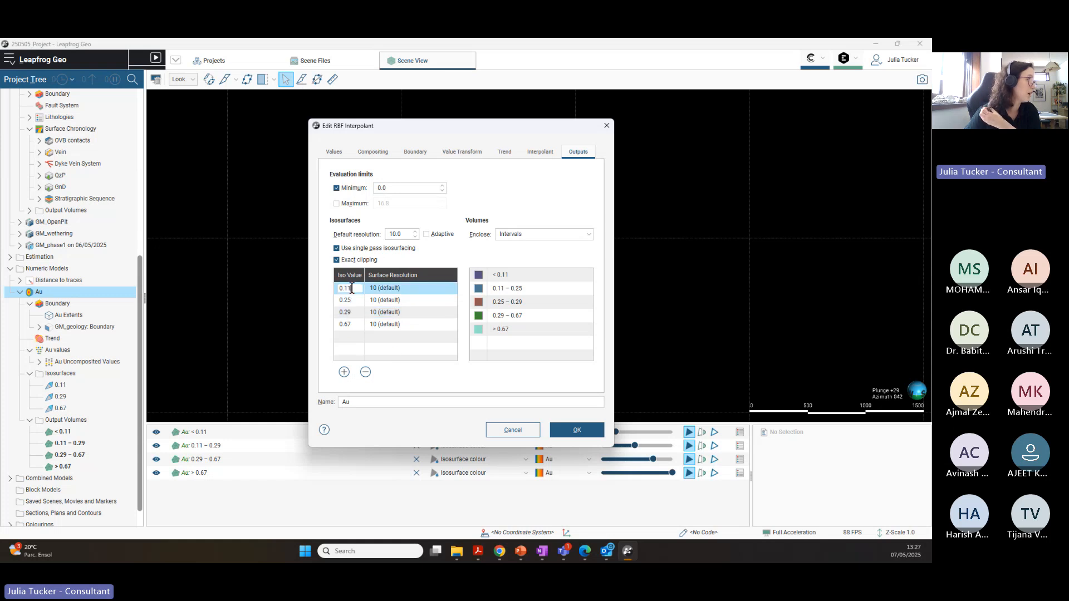
pyautogui.press('BackSpace')
pyautogui.press('BackSpace')
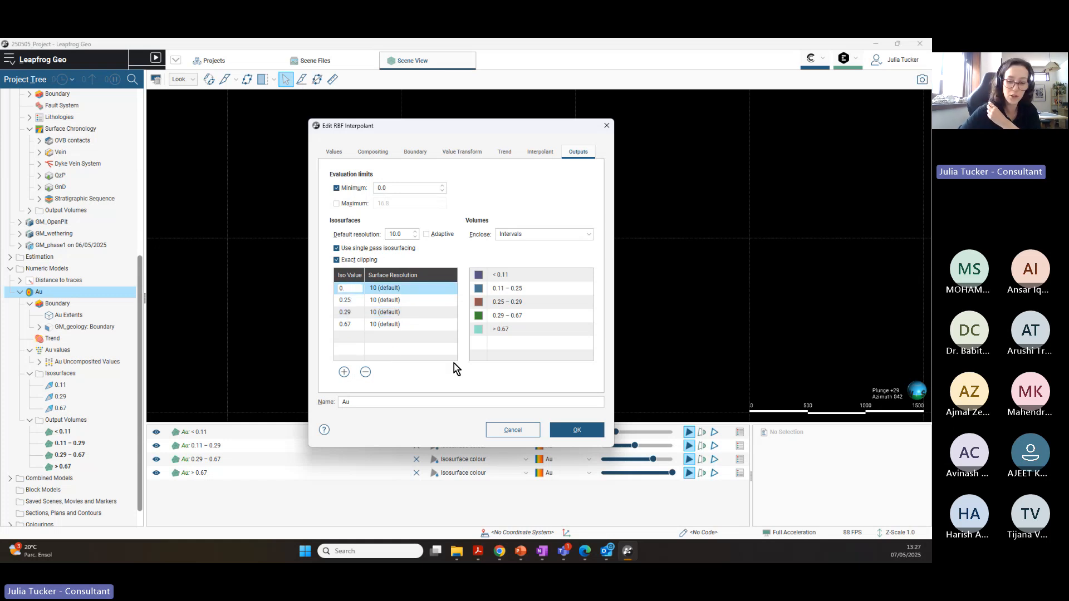
pyautogui.write('50')
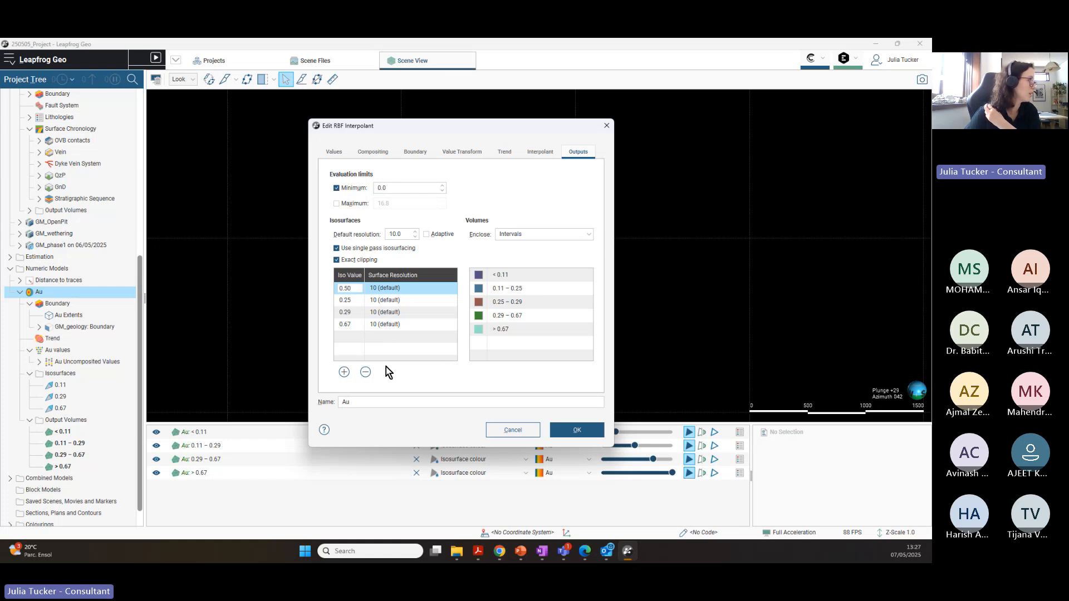
pyautogui.click(403, 354)
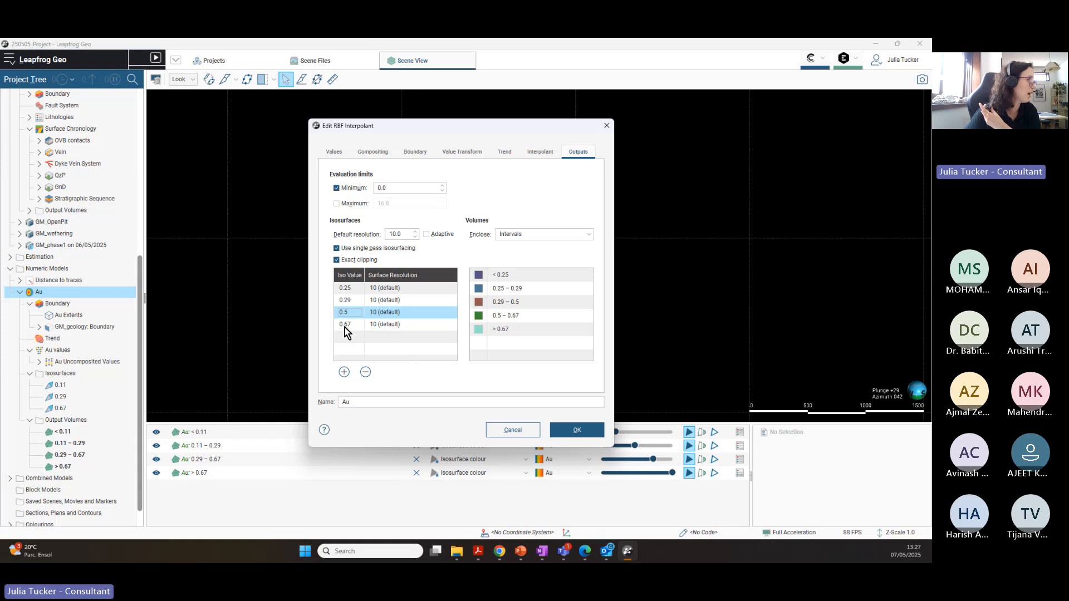
# Step: Change the 0.29 iso value of the Au interpolant to 0.75
pyautogui.doubleClick(351, 288)
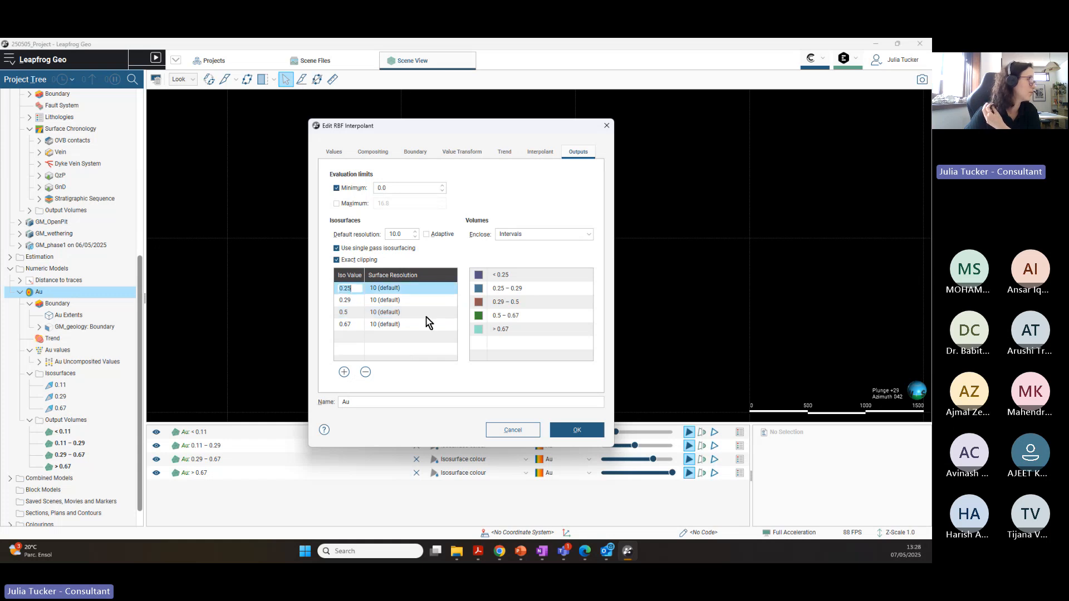
pyautogui.doubleClick(348, 301)
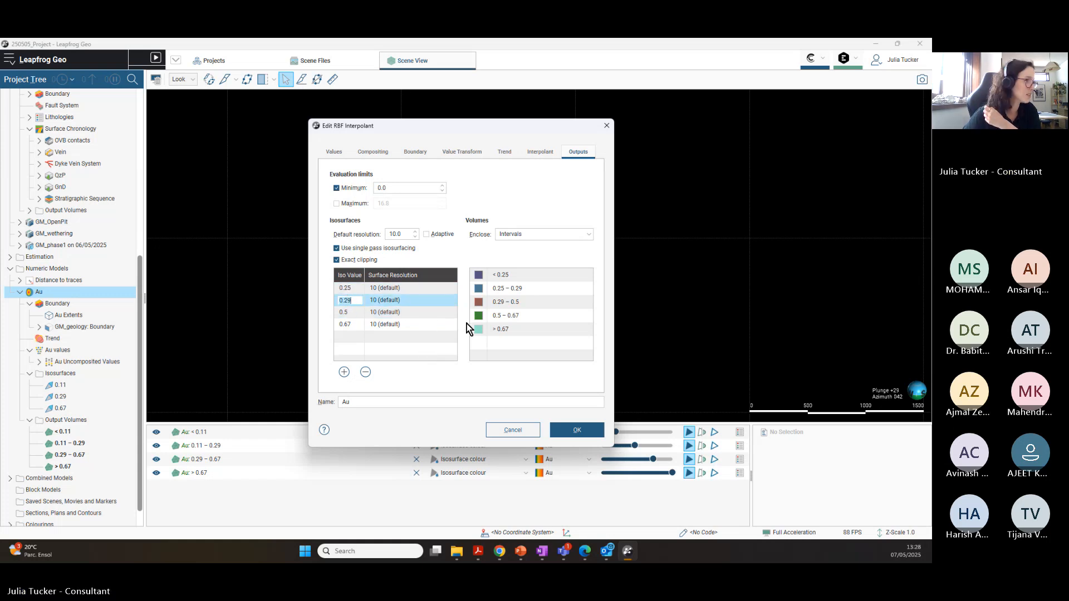
pyautogui.click(355, 300)
pyautogui.press('BackSpace')
pyautogui.press('BackSpace')
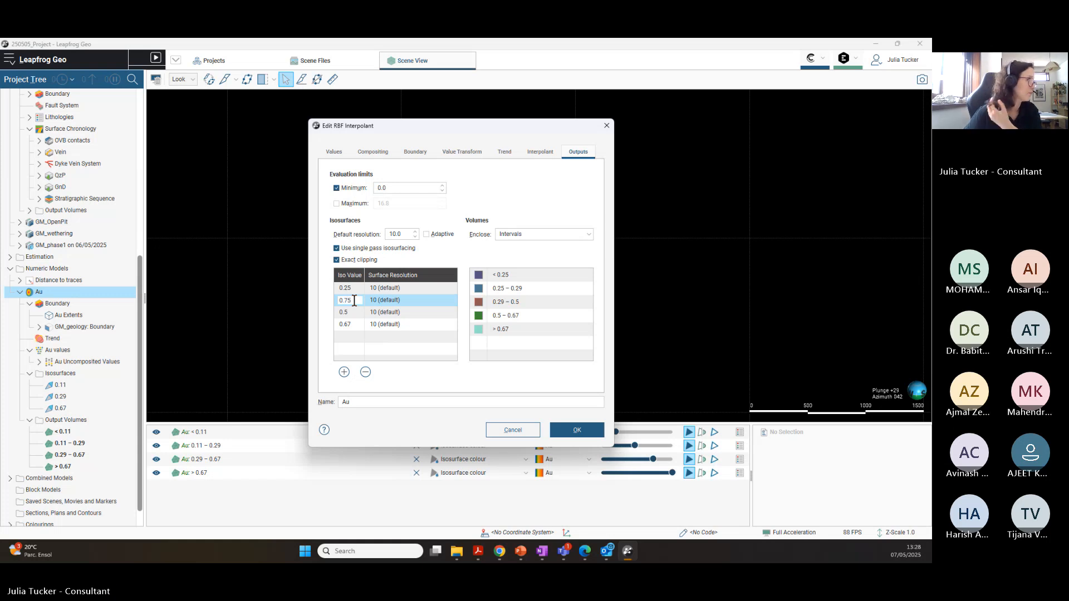
pyautogui.press('Return')
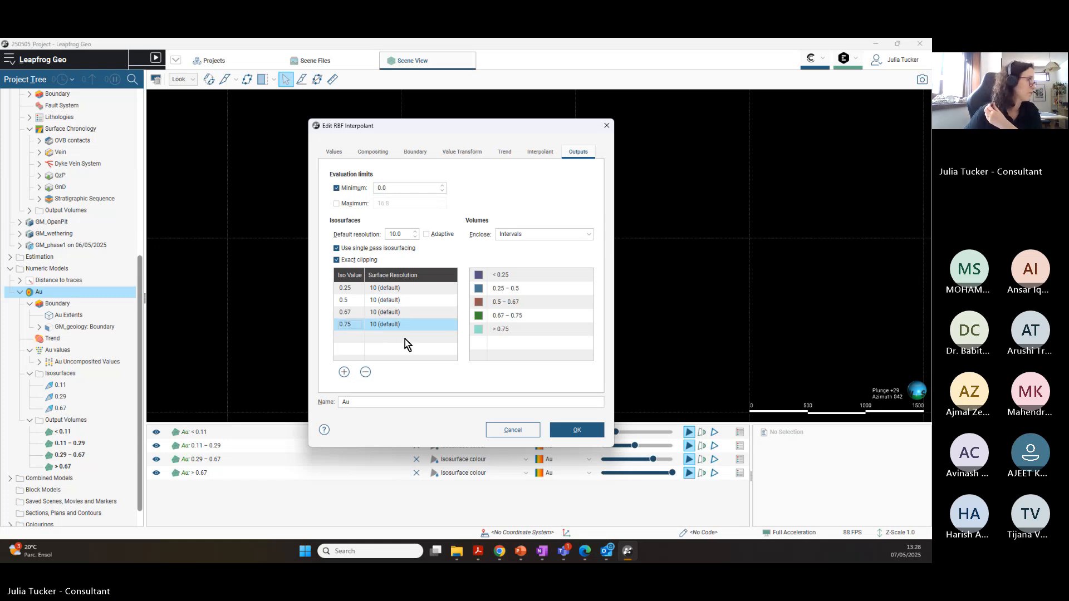
# Step: Change the 0.67 iso value of the Au interpolant to 1
pyautogui.click(352, 312)
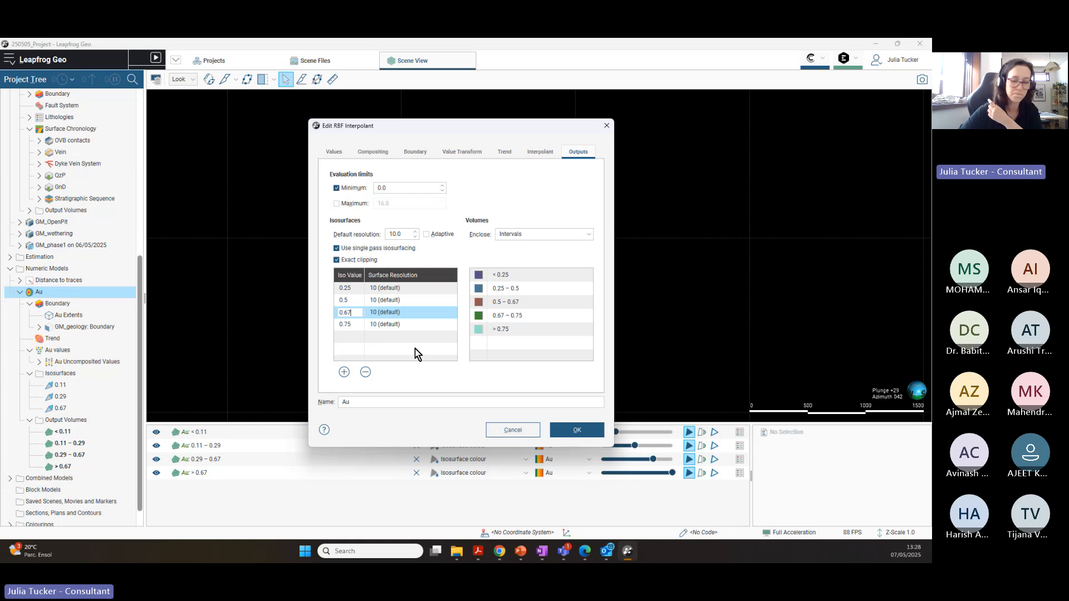
pyautogui.press('BackSpace')
pyautogui.press('BackSpace')
pyautogui.press('BackSpace')
pyautogui.press('BackSpace')
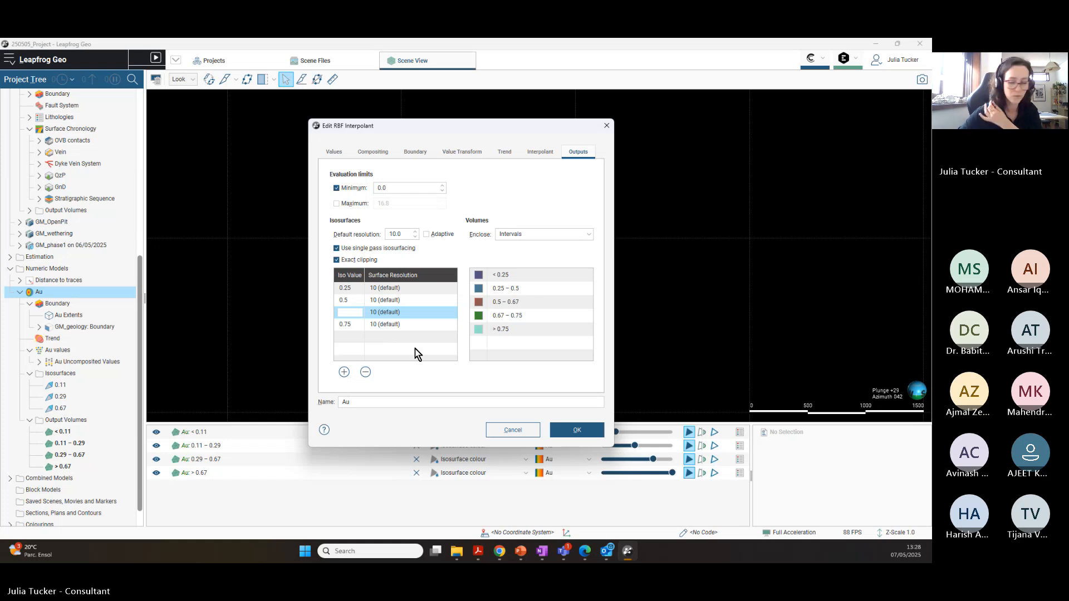
pyautogui.write('1')
pyautogui.press('Return')
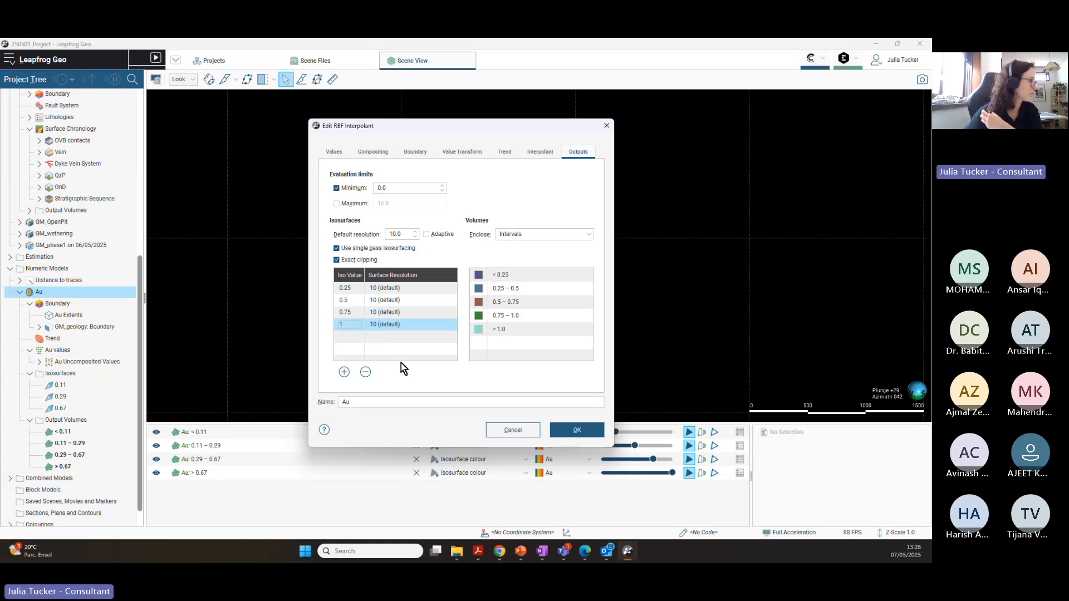
# Step: Change the 0.25 iso value of the Au interpolant to 1.25
pyautogui.click(345, 289)
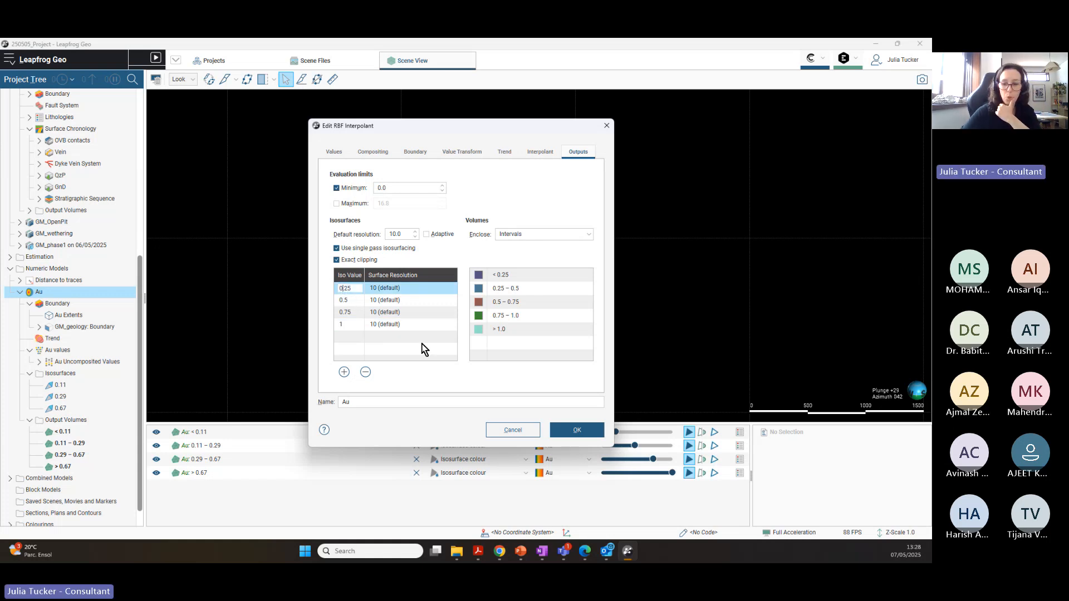
pyautogui.press('BackSpace')
pyautogui.write('1')
pyautogui.press('Return')
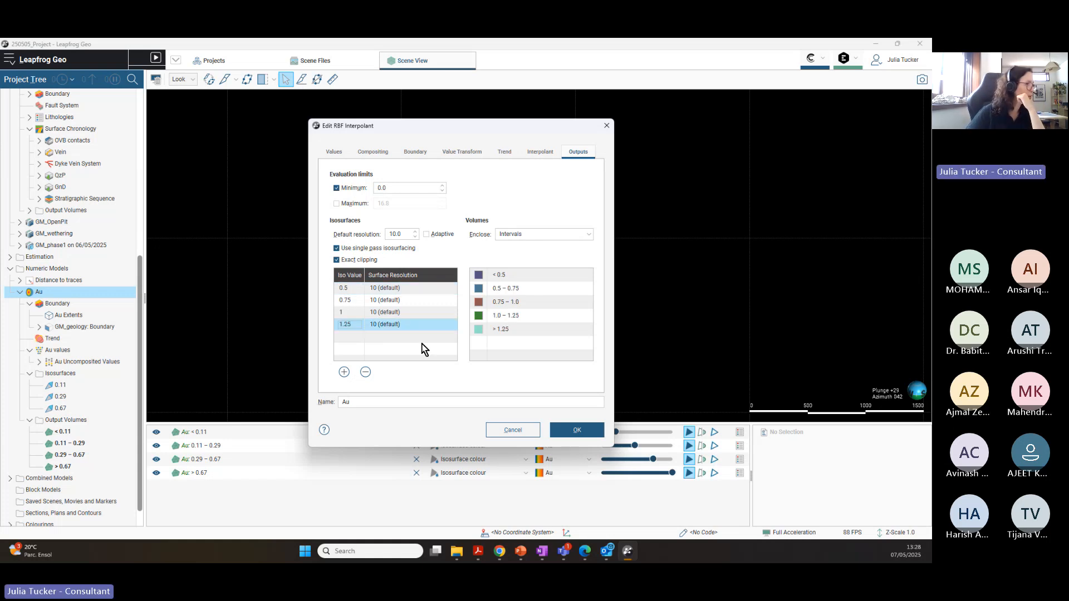
# Step: Add another isosurface to the Au interpolant with an iso value of 1.5
pyautogui.click(344, 372)
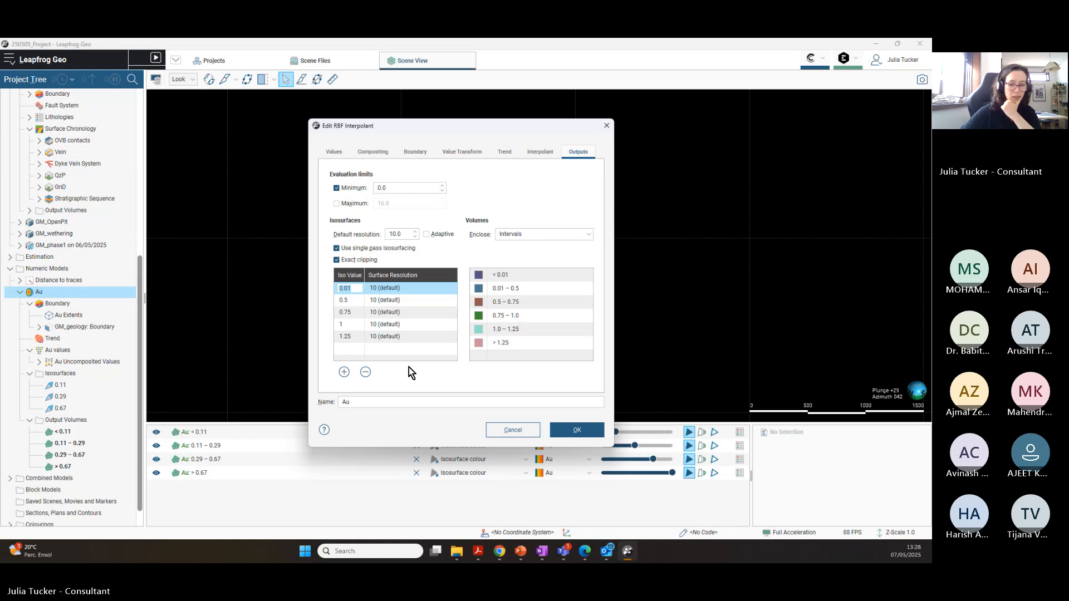
pyautogui.press('BackSpace')
pyautogui.write('1')
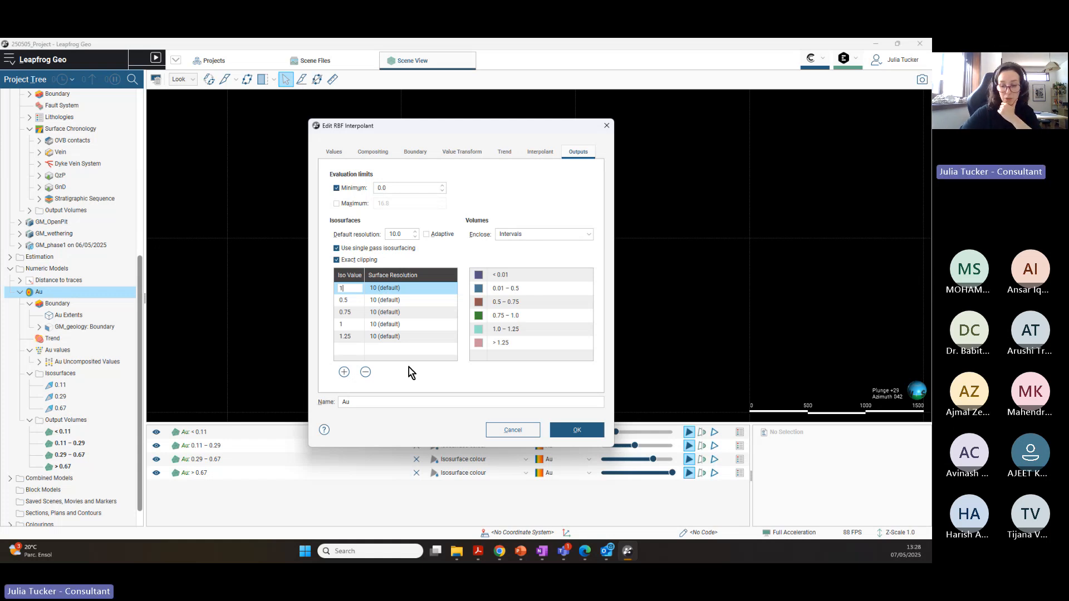
pyautogui.write('.')
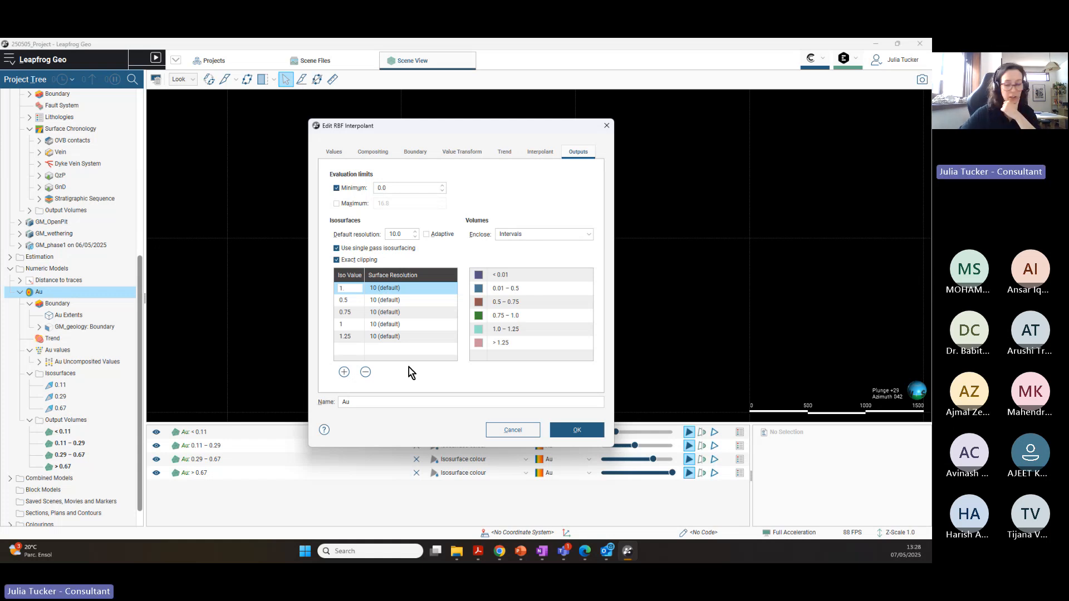
pyautogui.write('5')
pyautogui.press('Return')
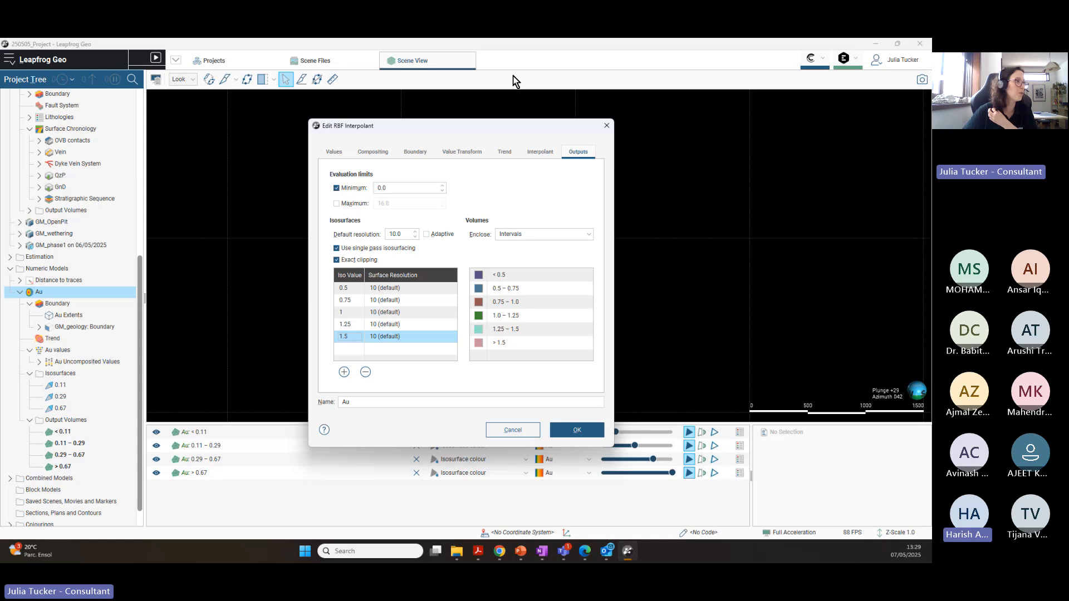
# Step: Move the interpolant editor aside to uncover the model, and apply the new isosurface and resolution settings to Au
pyautogui.moveTo(516, 129); pyautogui.dragTo(429, 127)
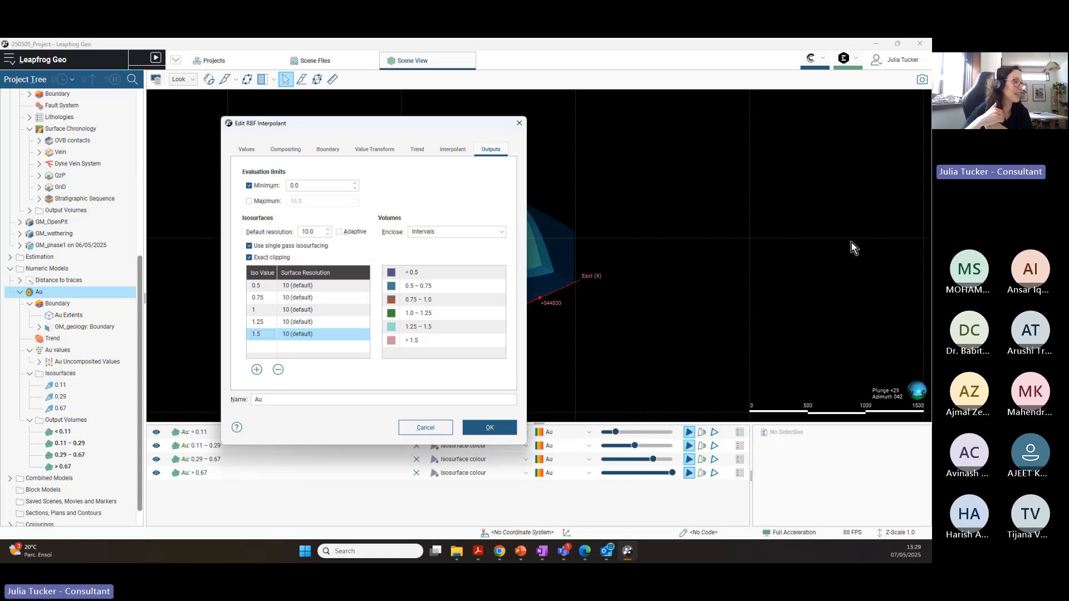
pyautogui.moveTo(434, 124); pyautogui.dragTo(393, 124)
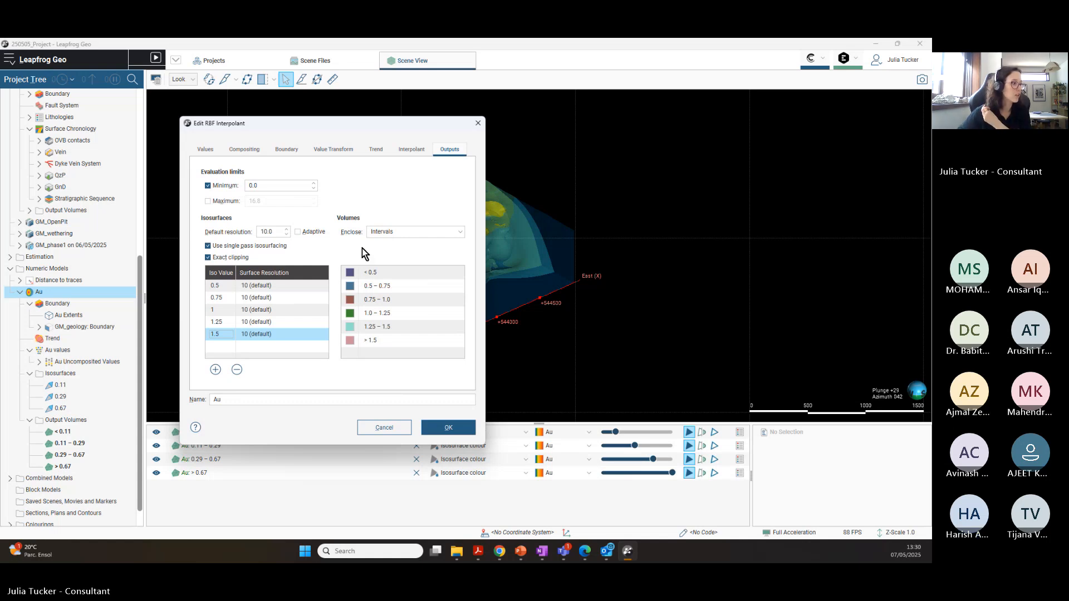
pyautogui.moveTo(346, 125); pyautogui.dragTo(334, 122)
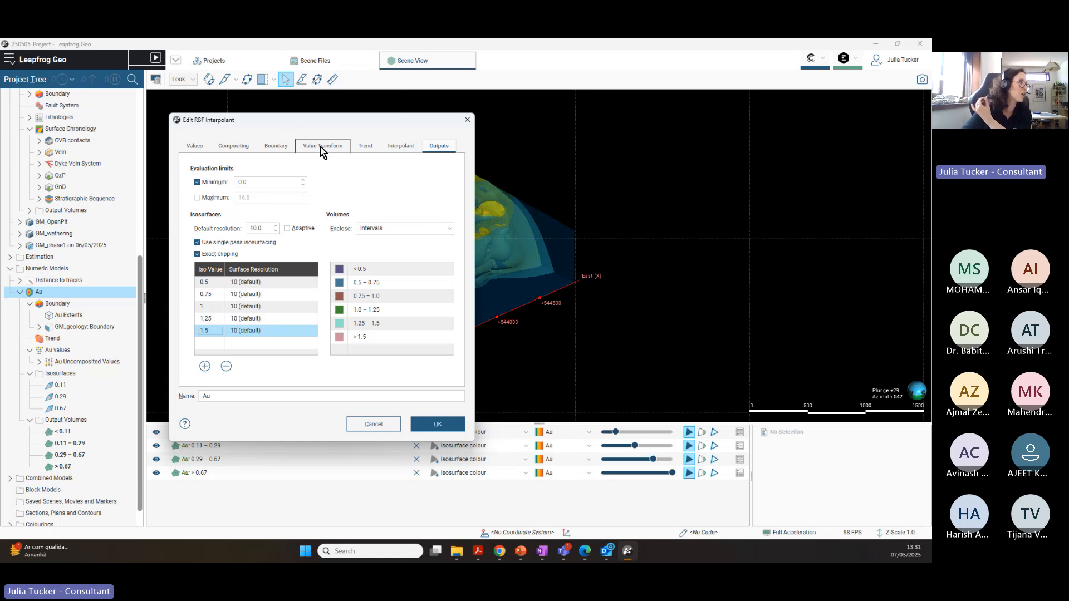
pyautogui.click(441, 429)
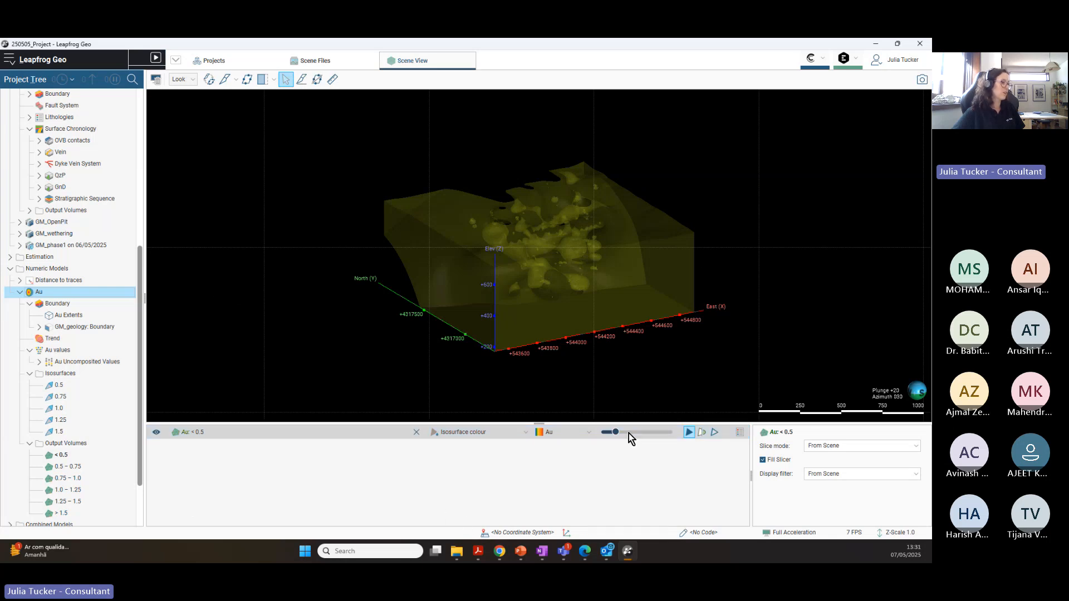
# Step: Raise the opacity of the Au < 0.5 volume in the scene to about half
pyautogui.moveTo(617, 432)
pyautogui.mouseDown()
pyautogui.moveTo(657, 436)
pyautogui.moveTo(638, 434)
pyautogui.mouseUp()
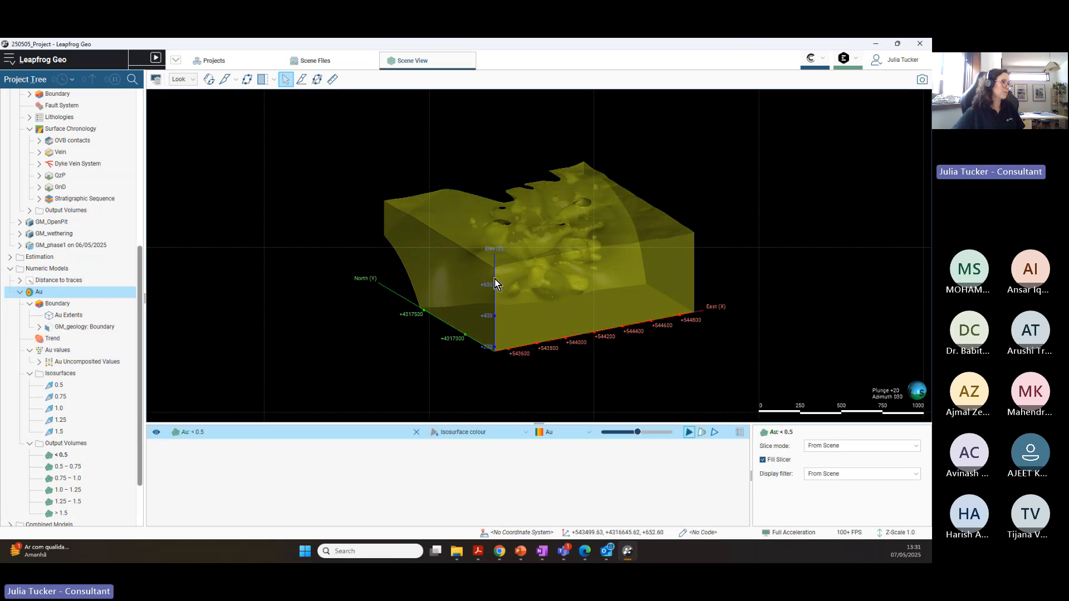
pyautogui.moveTo(496, 282); pyautogui.dragTo(475, 252)
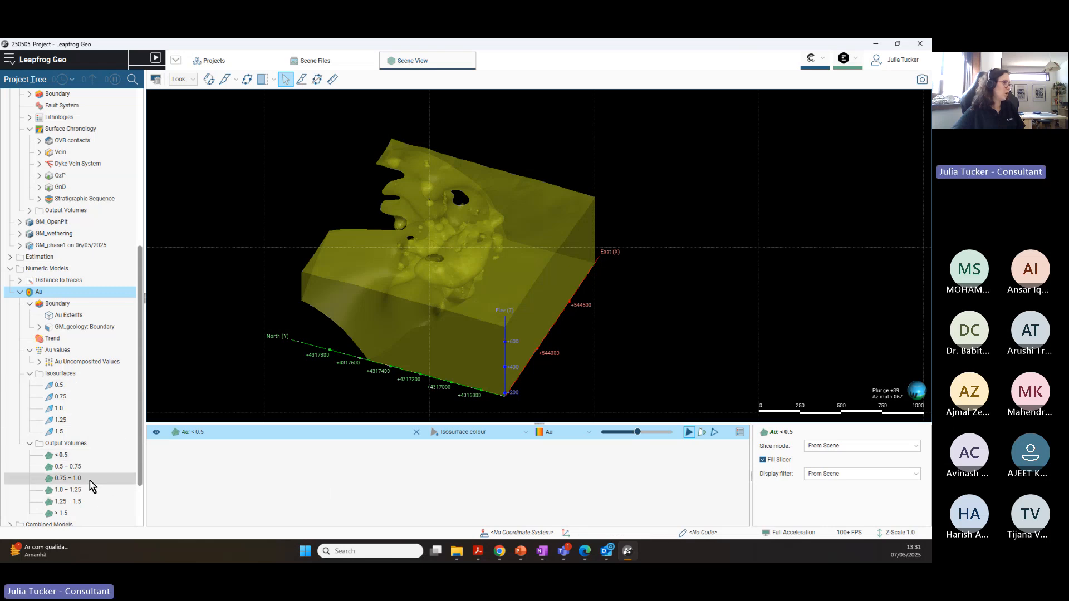
# Step: Replace the Au < 0.5 volume in the scene with the Au isosurfaces 0.5, 0.75, 1.0, 1.25 and 1.5, and inspect them from several sides
pyautogui.click(417, 433)
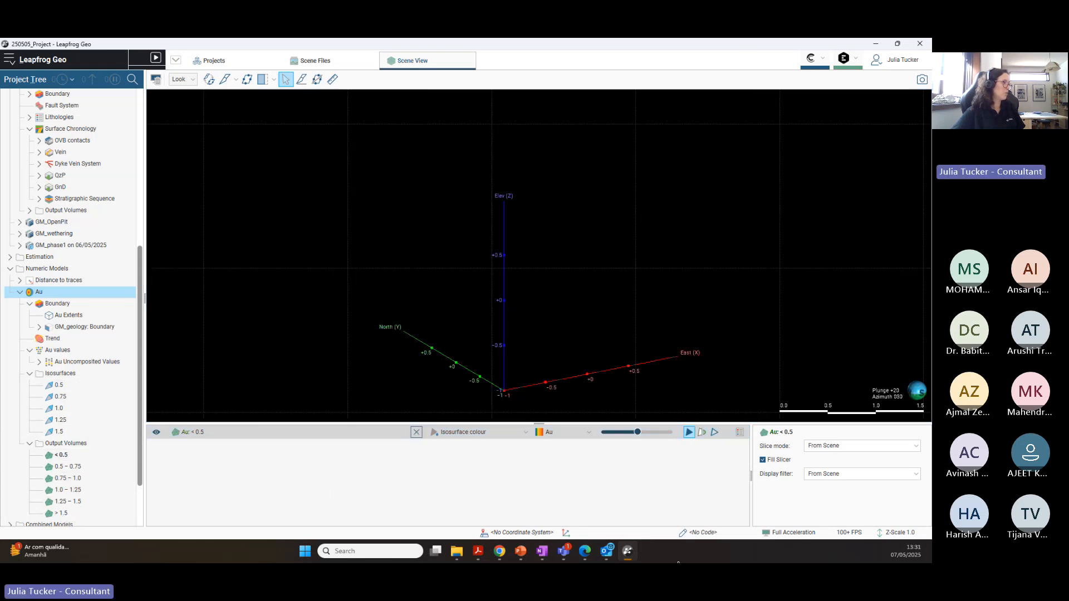
pyautogui.moveTo(72, 387); pyautogui.dragTo(549, 282)
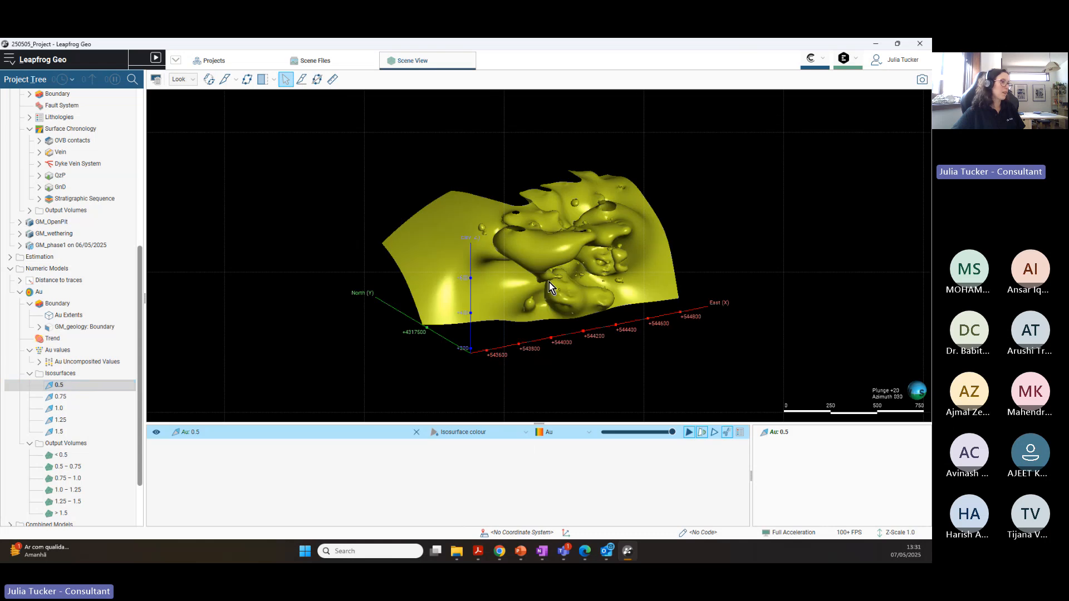
pyautogui.moveTo(60, 396); pyautogui.dragTo(526, 319)
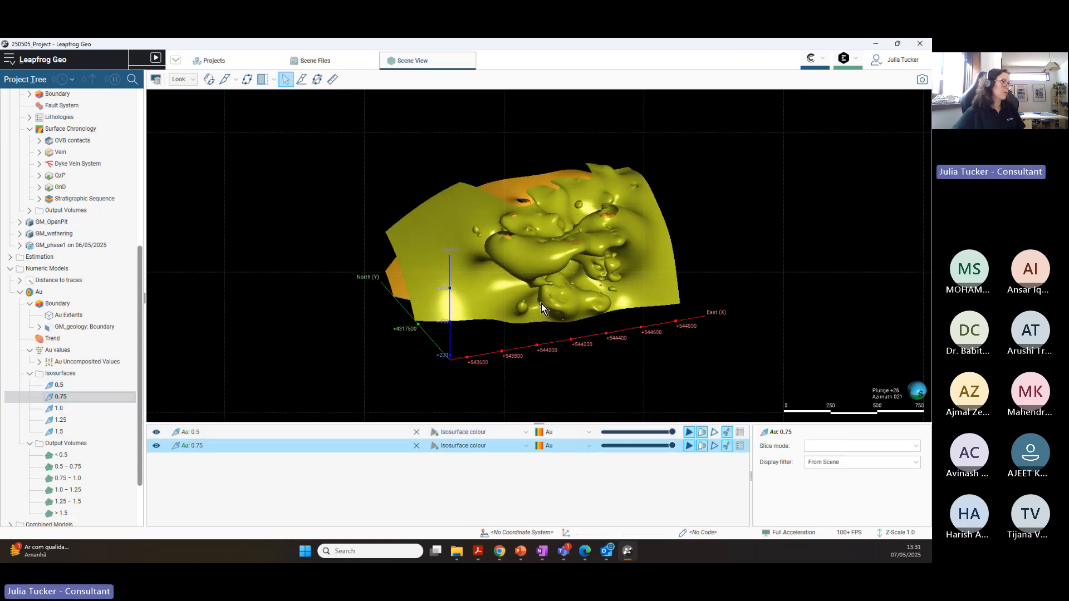
pyautogui.moveTo(58, 408); pyautogui.dragTo(244, 372)
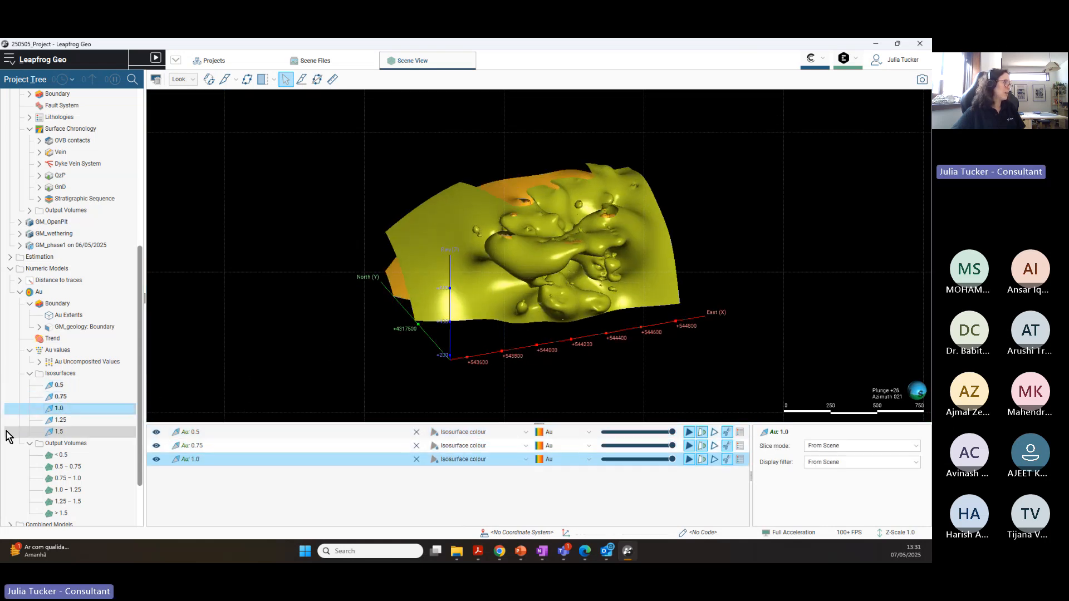
pyautogui.moveTo(68, 422); pyautogui.dragTo(593, 291)
pyautogui.moveTo(61, 433); pyautogui.dragTo(653, 289)
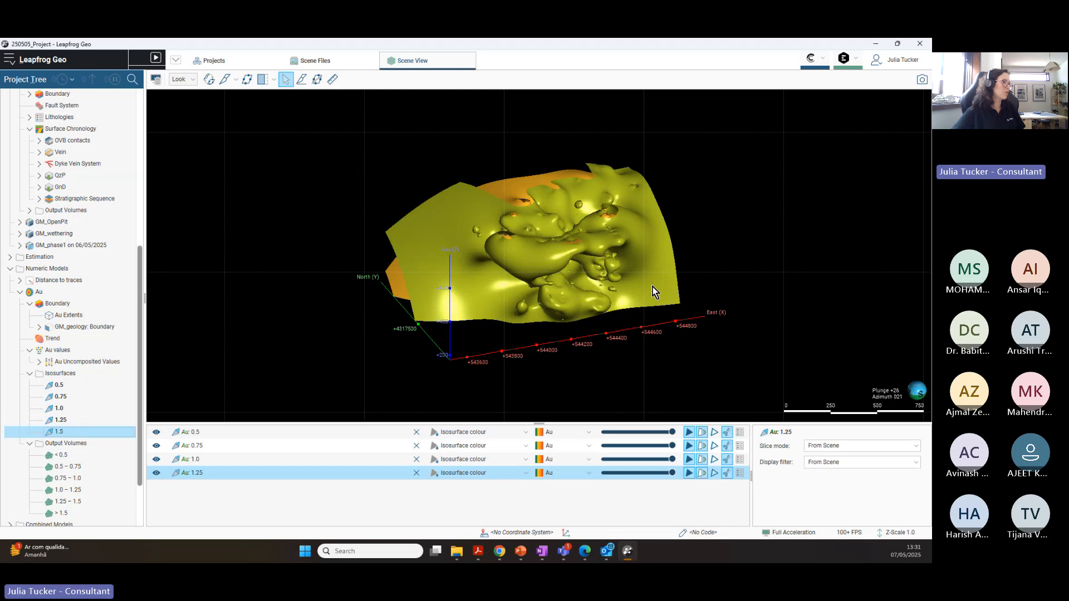
pyautogui.moveTo(452, 308); pyautogui.dragTo(709, 286)
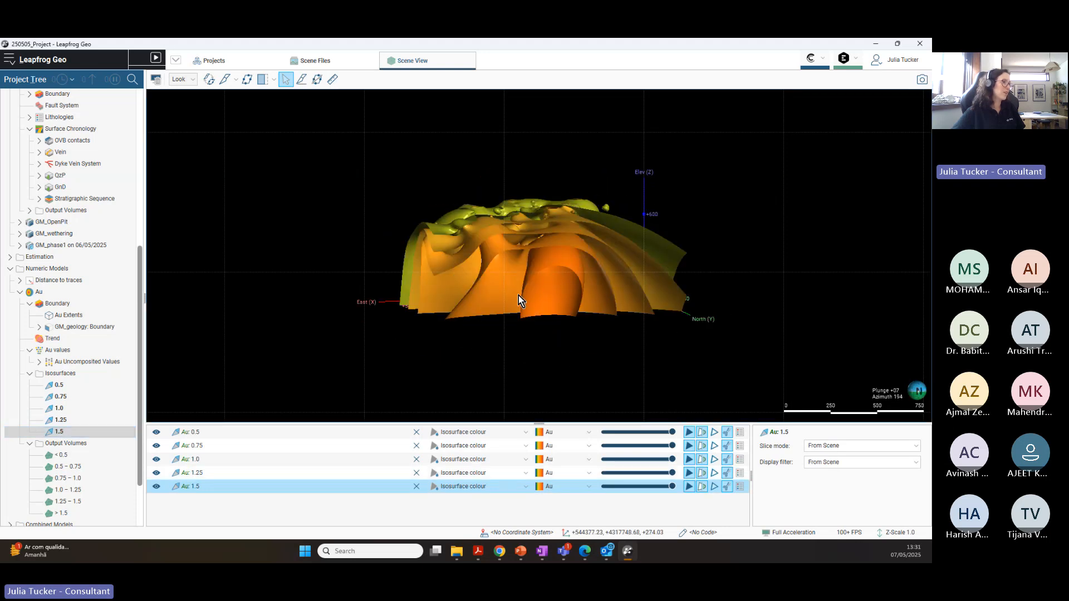
pyautogui.moveTo(519, 295); pyautogui.dragTo(735, 309)
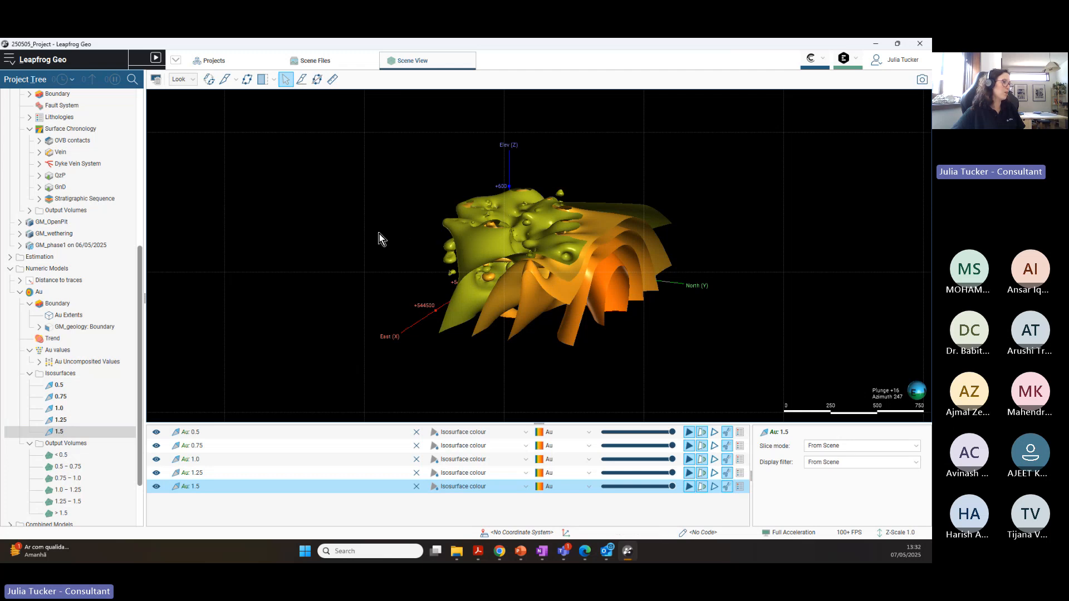
pyautogui.moveTo(458, 237); pyautogui.dragTo(643, 268)
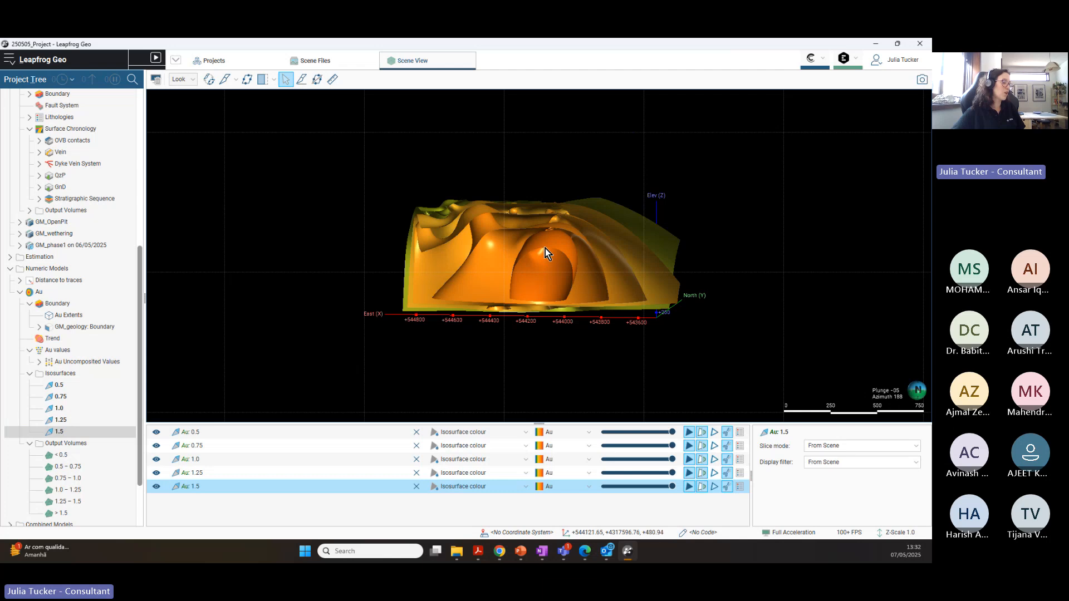
pyautogui.moveTo(603, 255)
pyautogui.mouseDown()
pyautogui.moveTo(666, 245)
pyautogui.moveTo(560, 243)
pyautogui.moveTo(601, 244)
pyautogui.mouseUp()
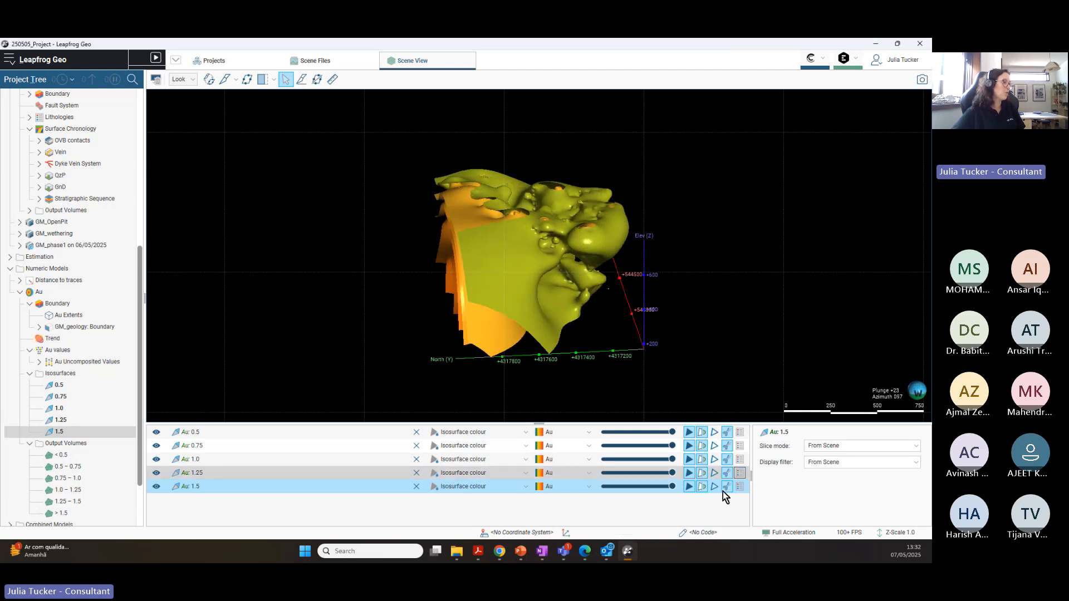
# Step: Clear the scene and display the whole Au interpolant with all its output volumes
pyautogui.click(155, 84)
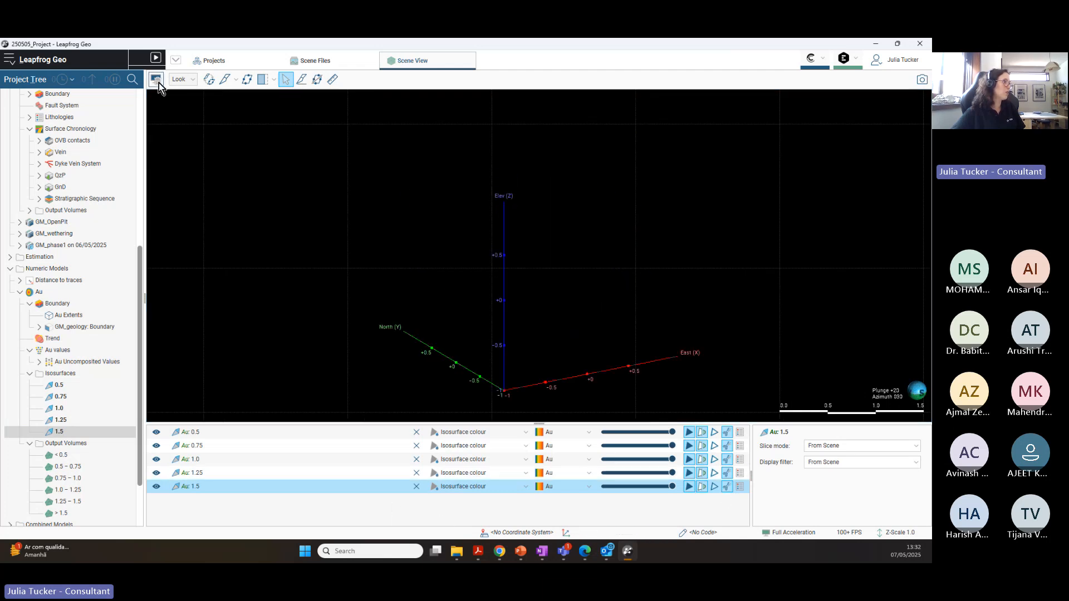
pyautogui.click(31, 293)
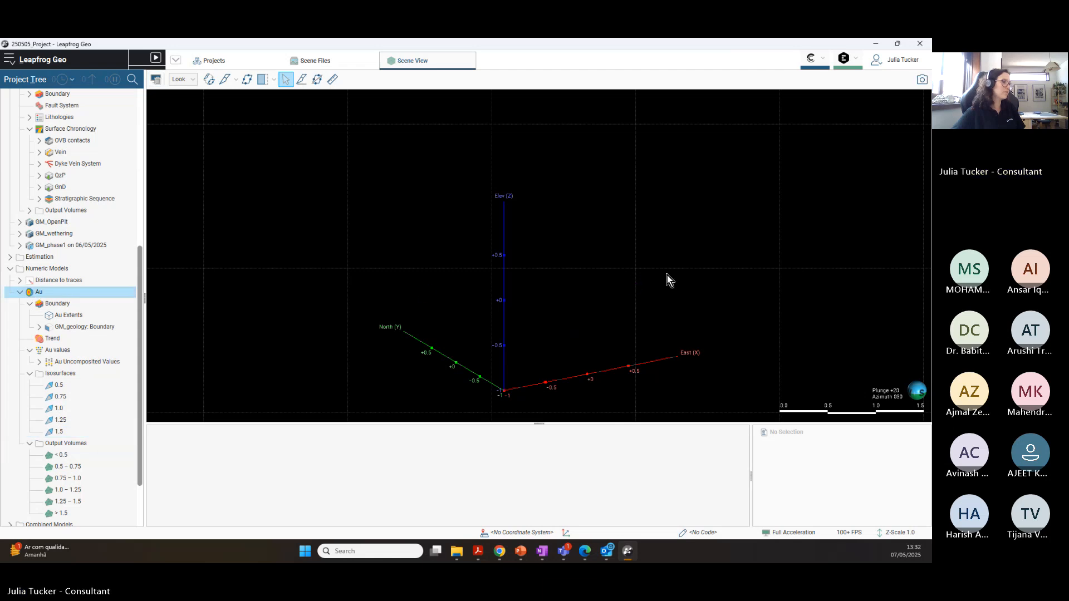
pyautogui.moveTo(667, 275); pyautogui.dragTo(513, 235)
# Step: Examine the nested Au output volumes from above, from the side and close up
pyautogui.moveTo(501, 297); pyautogui.dragTo(555, 365)
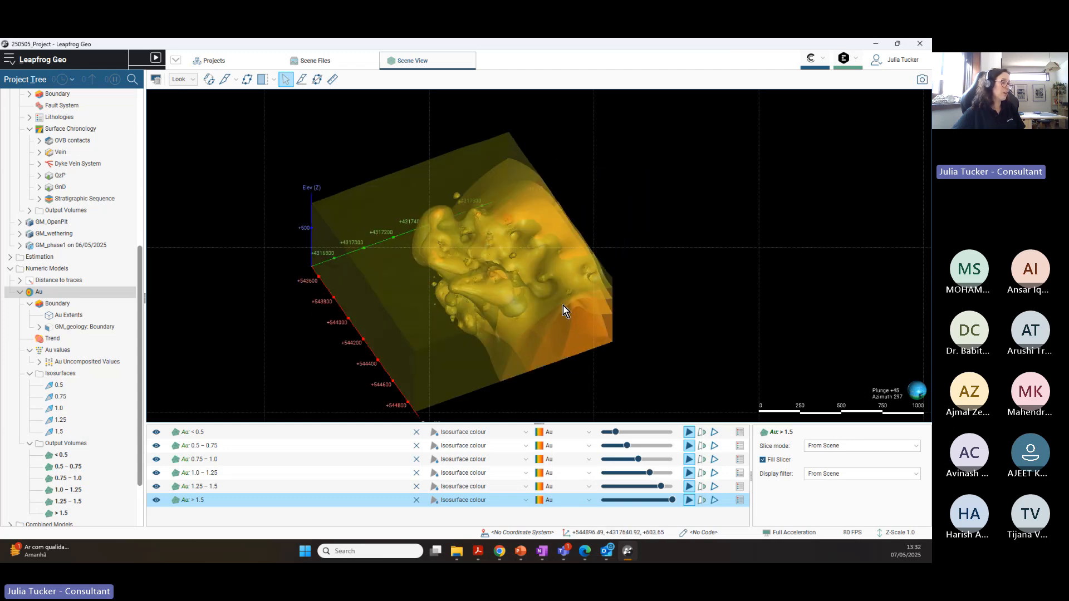
pyautogui.moveTo(489, 362); pyautogui.dragTo(600, 374)
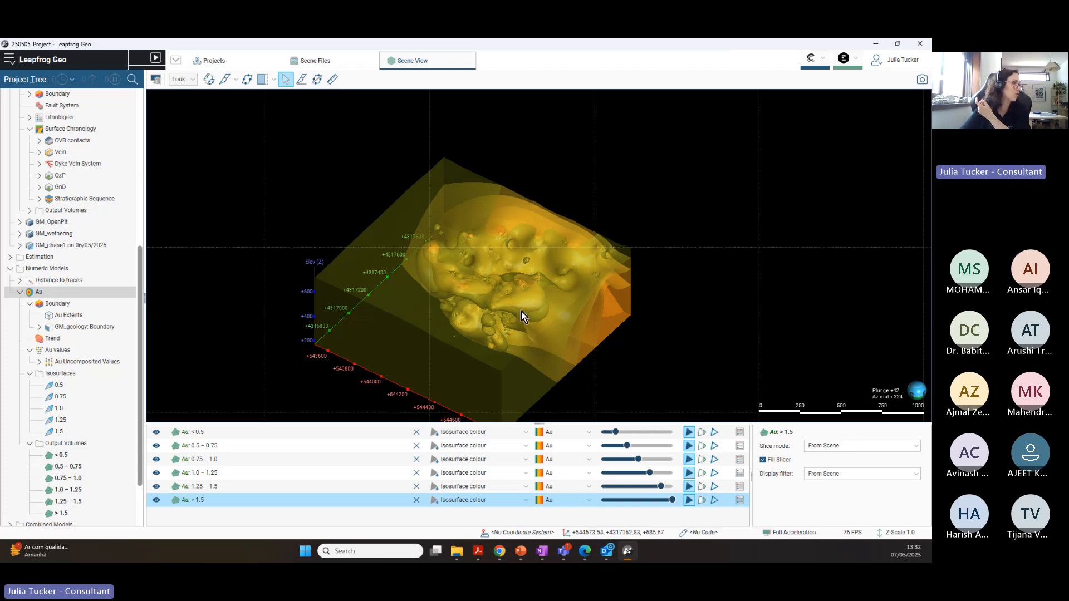
pyautogui.moveTo(522, 312); pyautogui.dragTo(525, 289, button='middle')
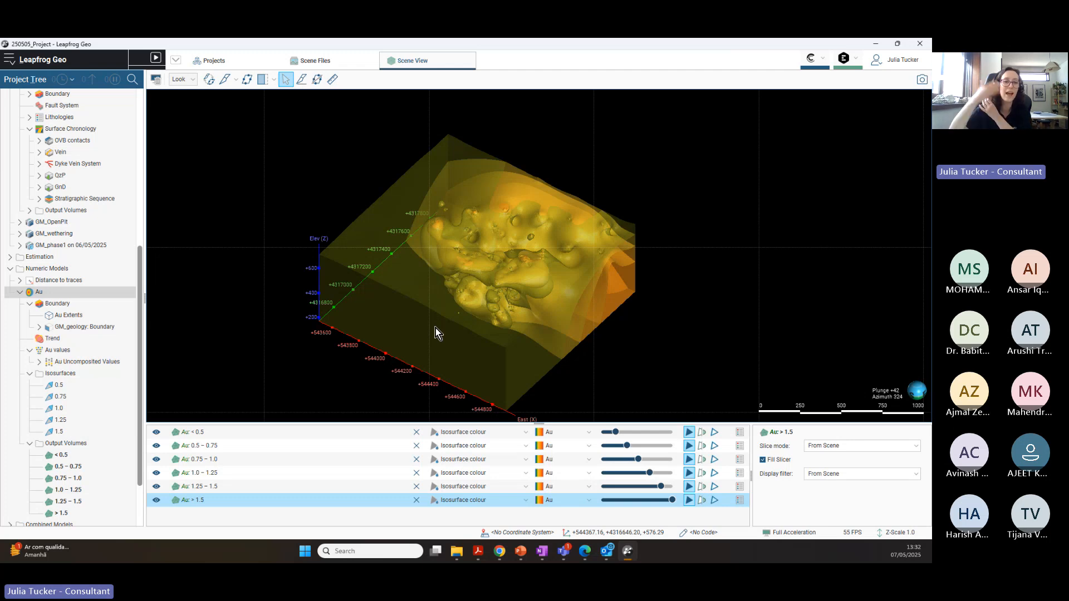
pyautogui.scroll(5, 489, 324)
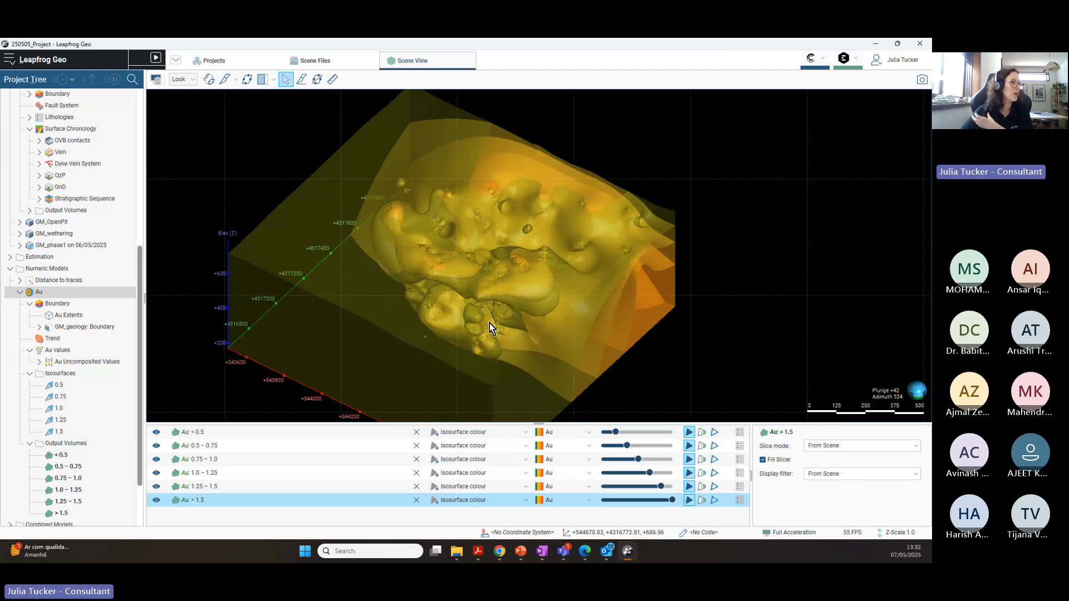
pyautogui.moveTo(478, 342); pyautogui.dragTo(497, 287)
pyautogui.scroll(-5, 468, 272)
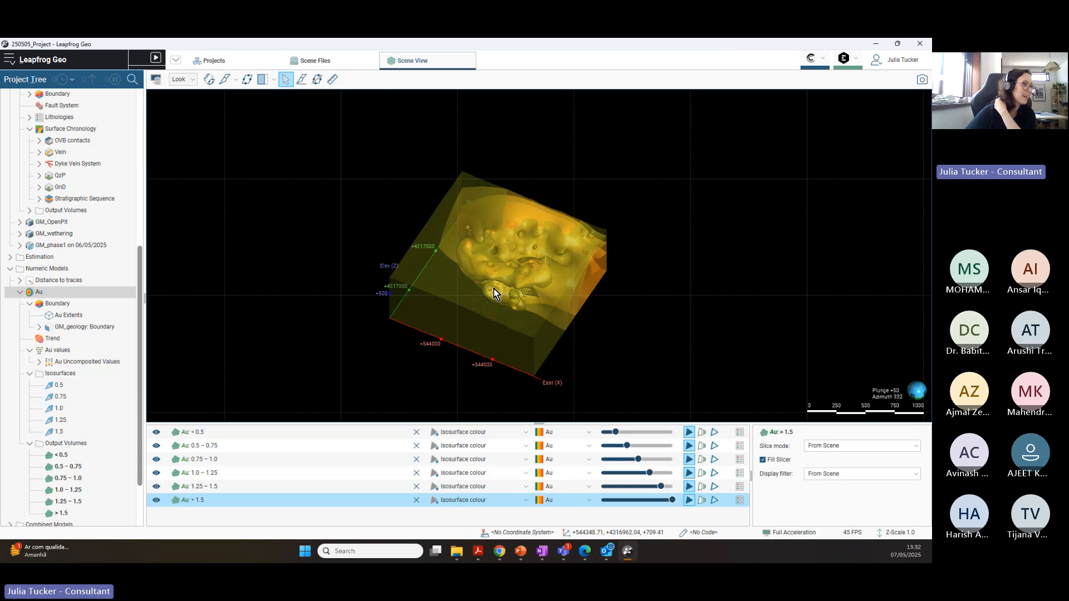
pyautogui.moveTo(526, 286); pyautogui.dragTo(418, 290)
pyautogui.scroll(5, 564, 327)
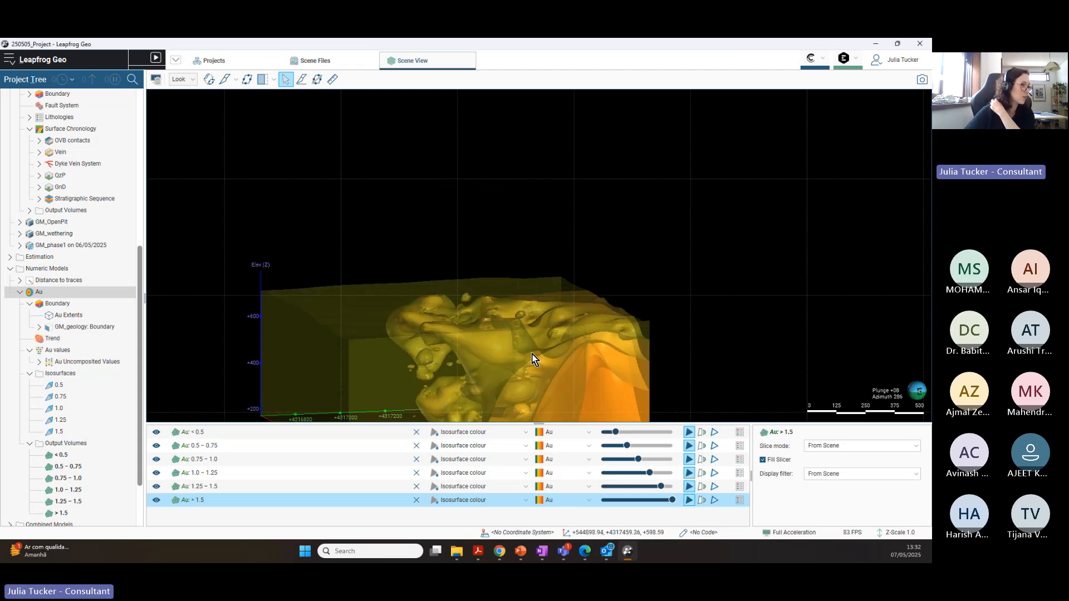
# Step: Add the drillhole traces to the scene and compare their positions with the Au volumes from above and from the side
pyautogui.scroll(3, 105, 238)
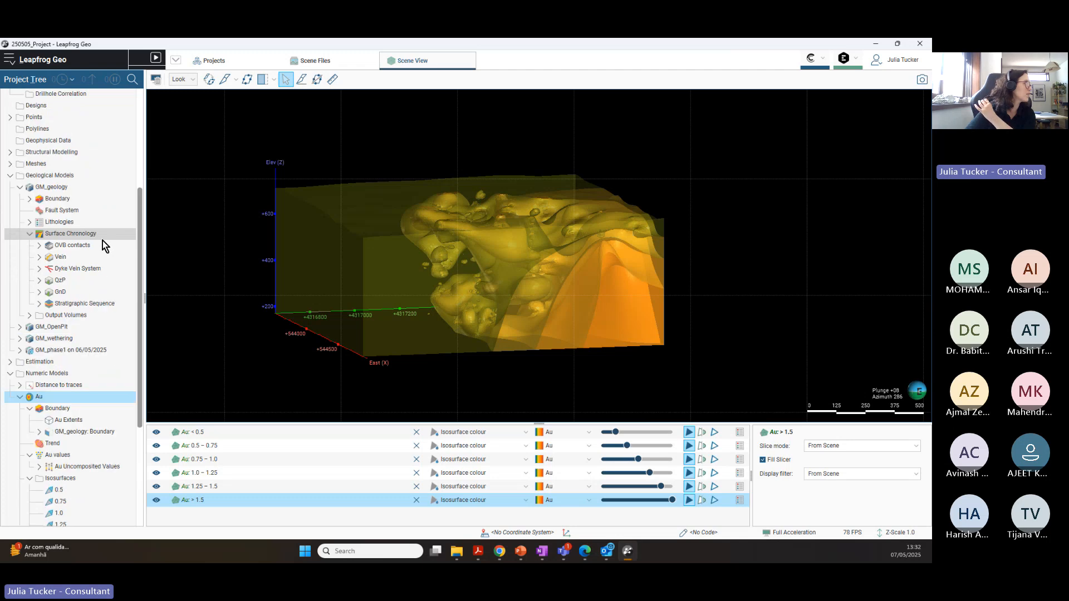
pyautogui.scroll(2, 138, 229)
pyautogui.scroll(3, 141, 227)
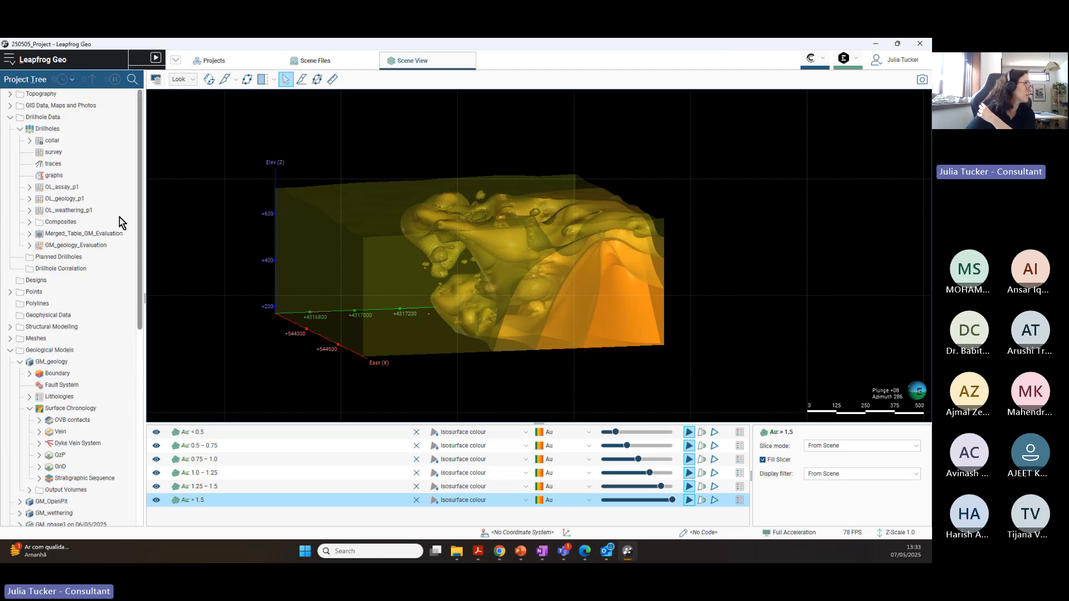
pyautogui.moveTo(51, 164); pyautogui.dragTo(545, 336)
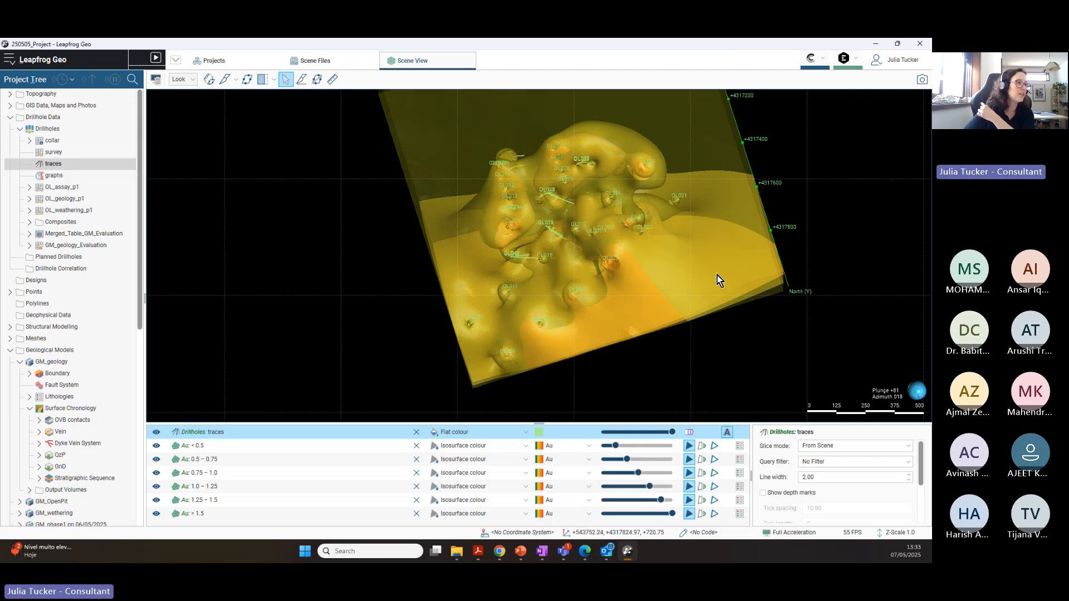
pyautogui.moveTo(656, 312); pyautogui.dragTo(681, 225)
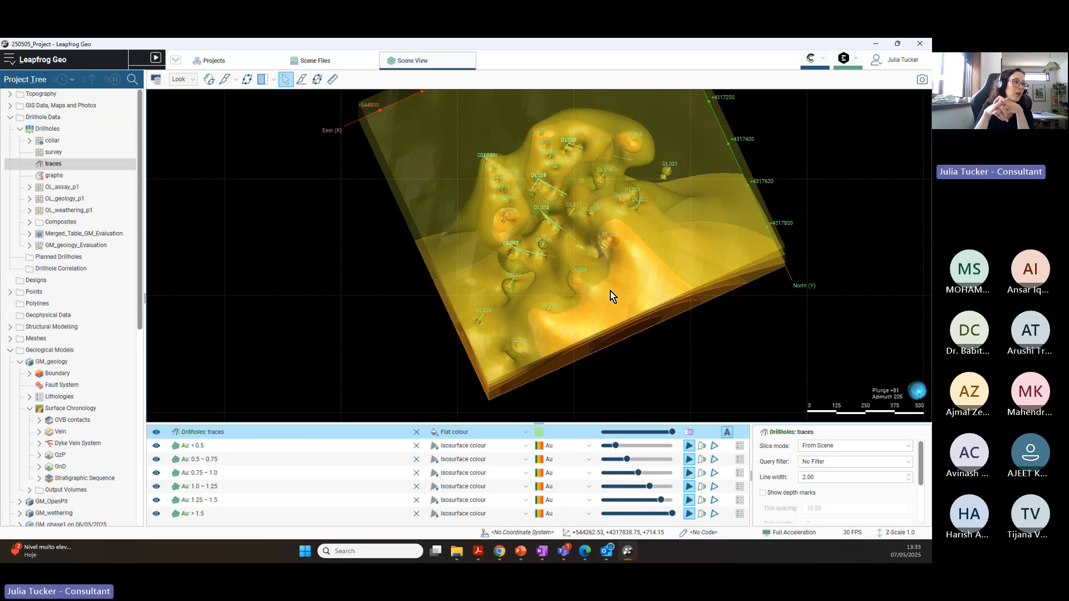
pyautogui.moveTo(654, 246); pyautogui.dragTo(598, 271)
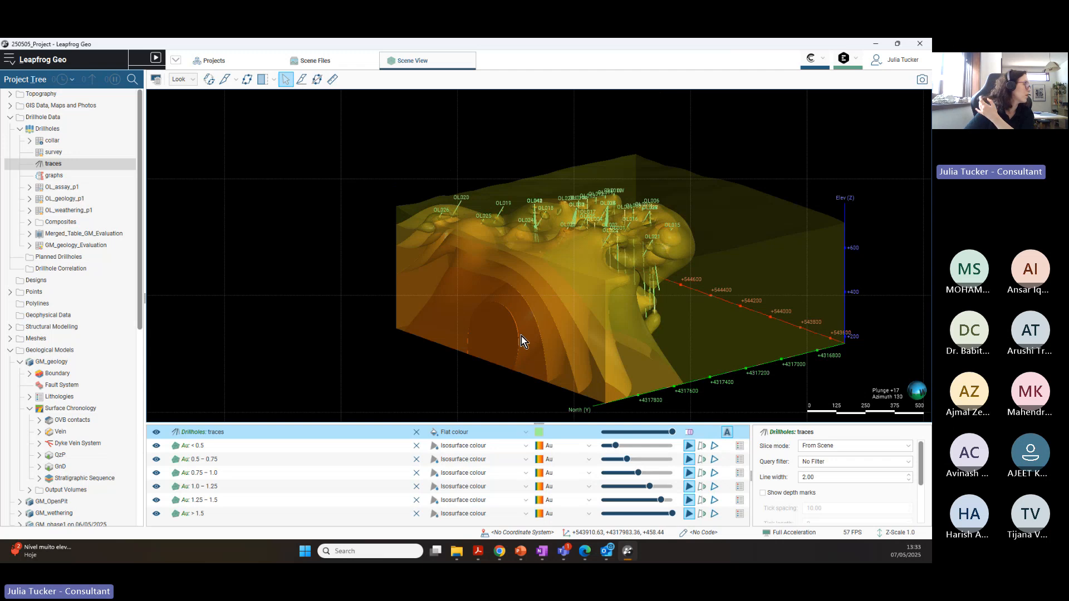
# Step: Reopen the Au interpolant for editing and enable pre-transform clipping in its value transform settings
pyautogui.scroll(-4, 123, 266)
pyautogui.click(10, 210)
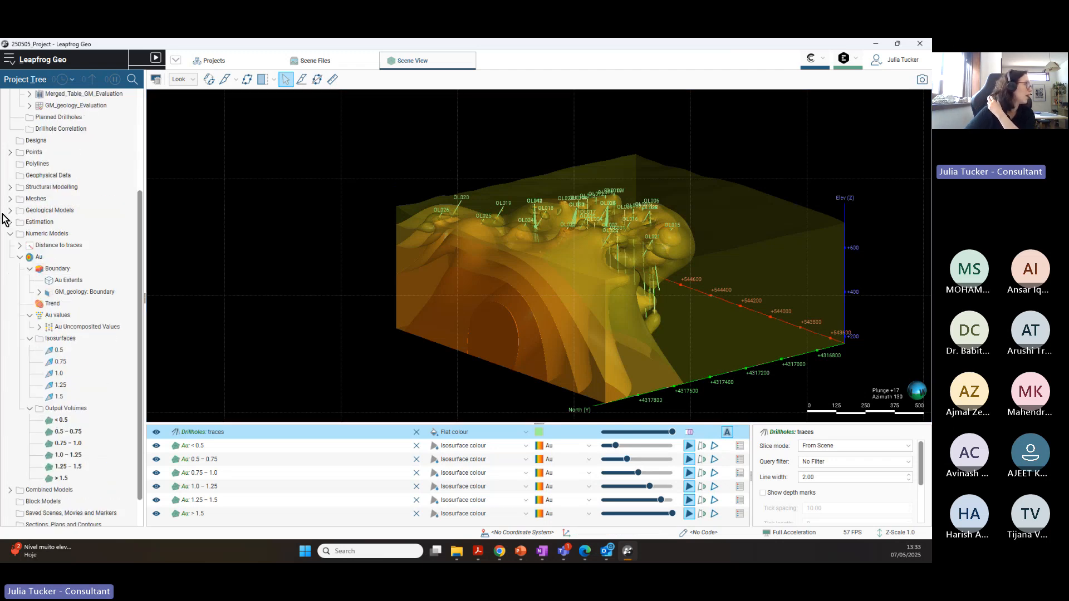
pyautogui.scroll(-1, 78, 262)
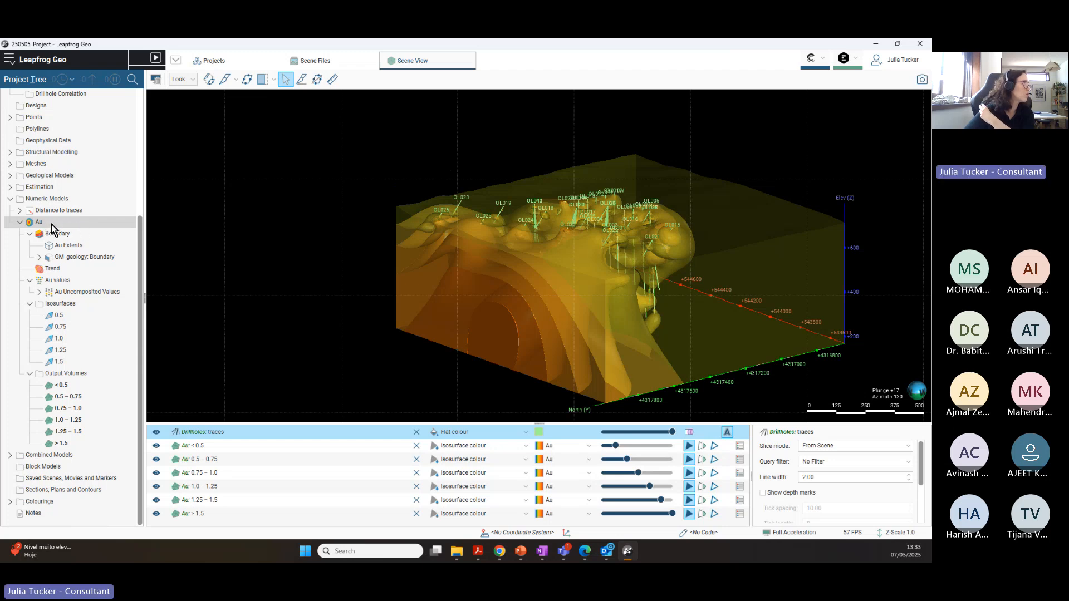
pyautogui.doubleClick(52, 224)
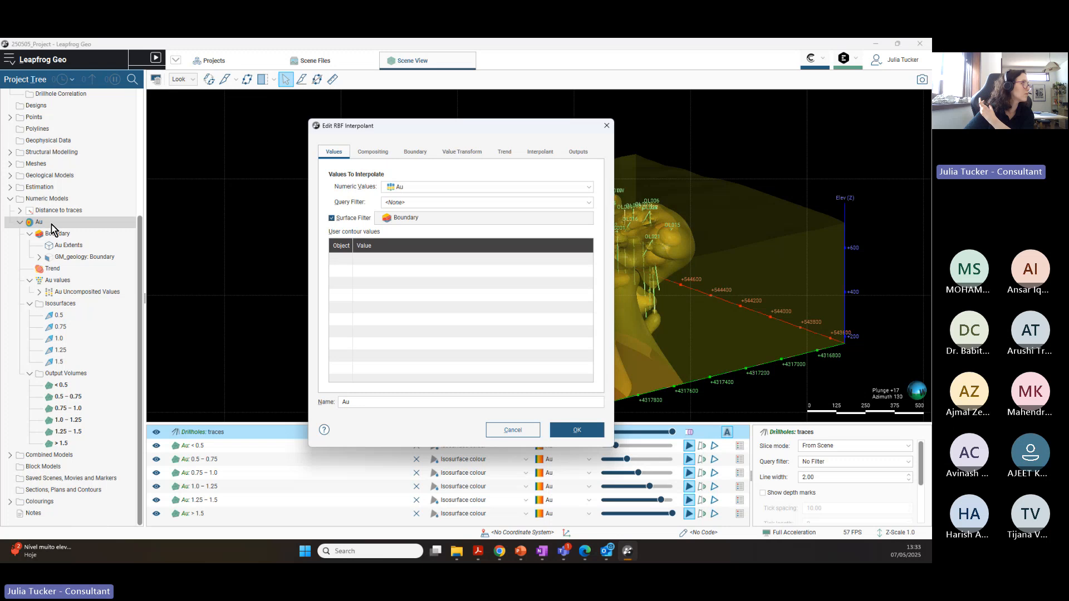
pyautogui.moveTo(482, 132); pyautogui.dragTo(232, 121)
pyautogui.click(203, 142)
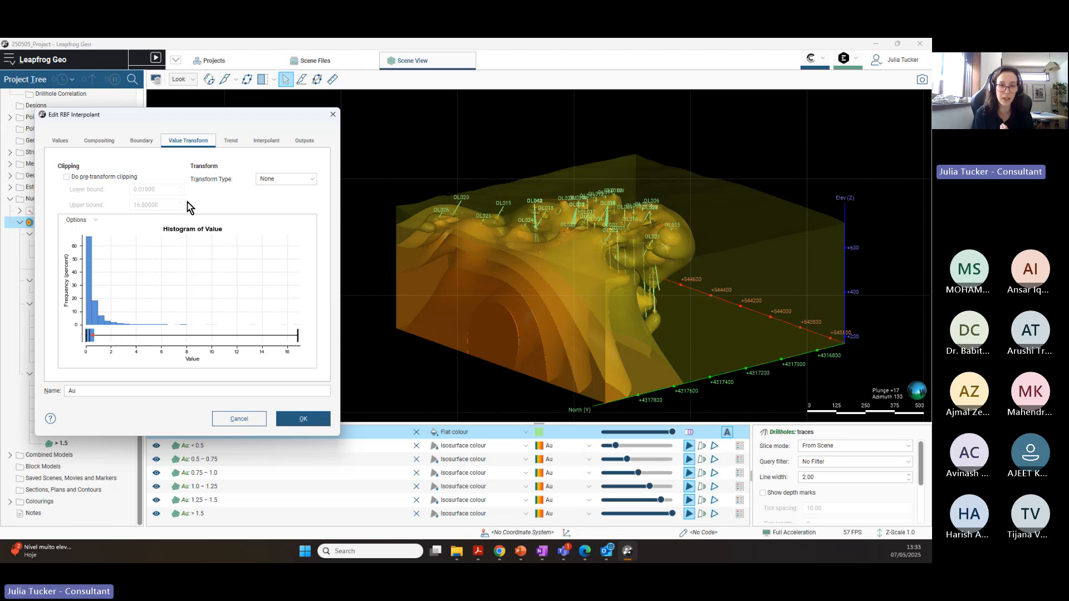
pyautogui.click(67, 177)
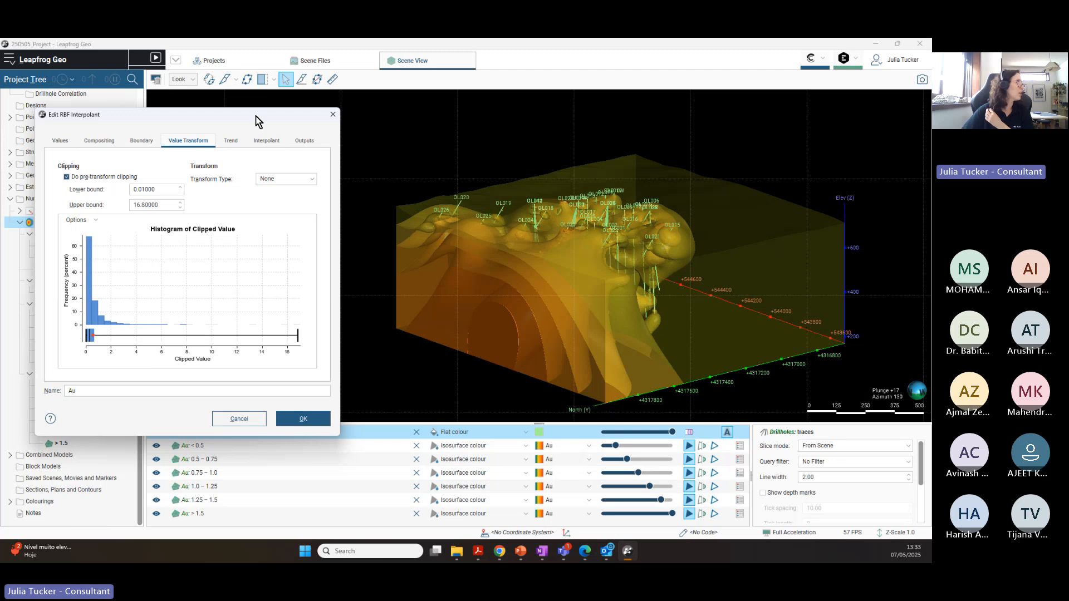
# Step: Set the upper clipping bound of the Au values to 6 and update the histogram
pyautogui.moveTo(256, 115); pyautogui.dragTo(310, 113)
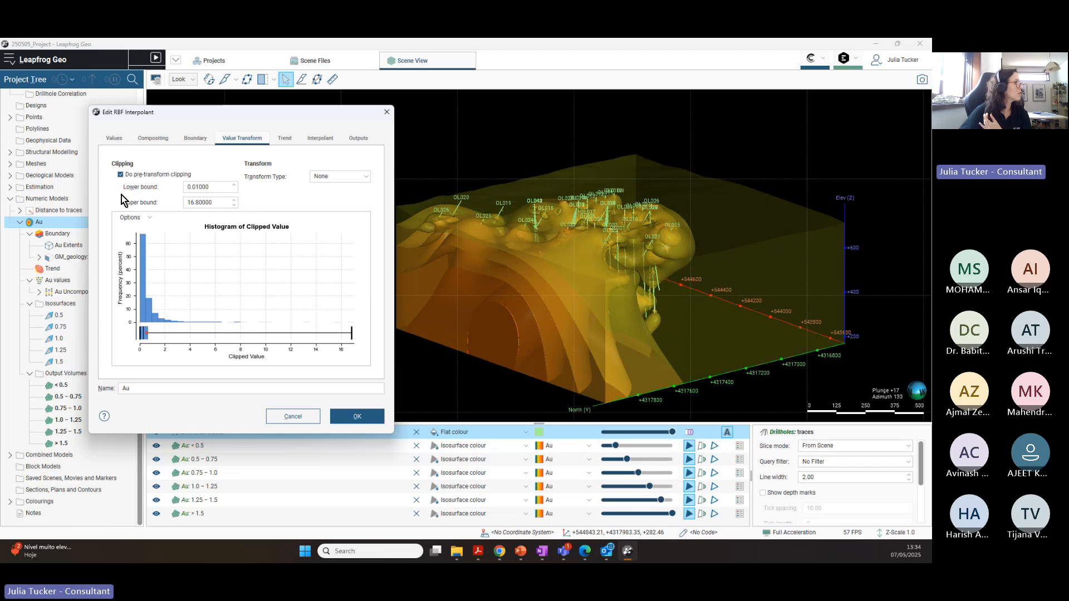
pyautogui.moveTo(220, 202); pyautogui.dragTo(176, 198)
pyautogui.write('6')
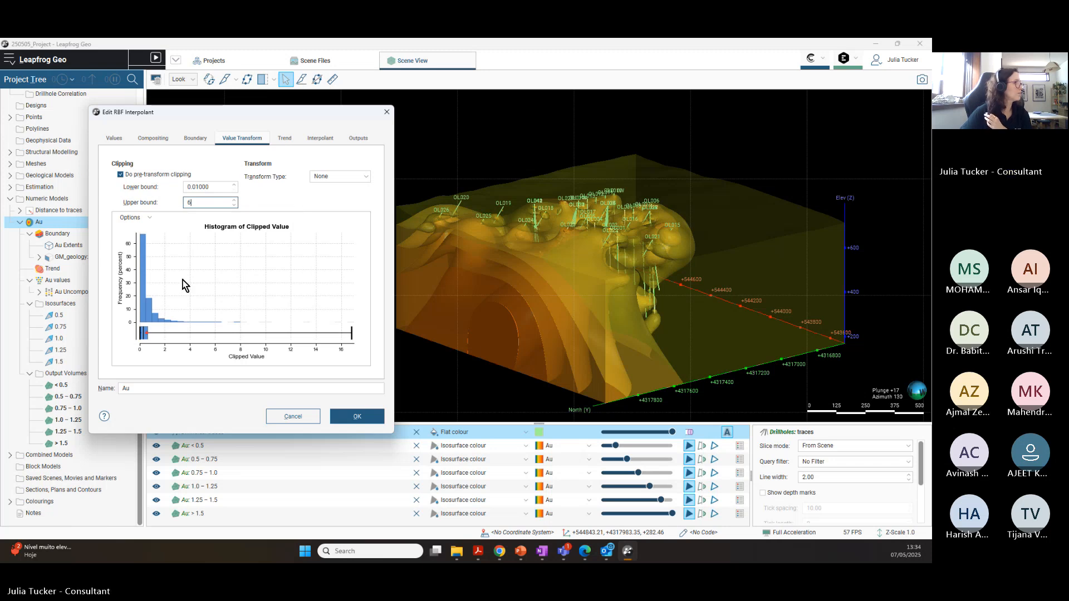
pyautogui.click(211, 187)
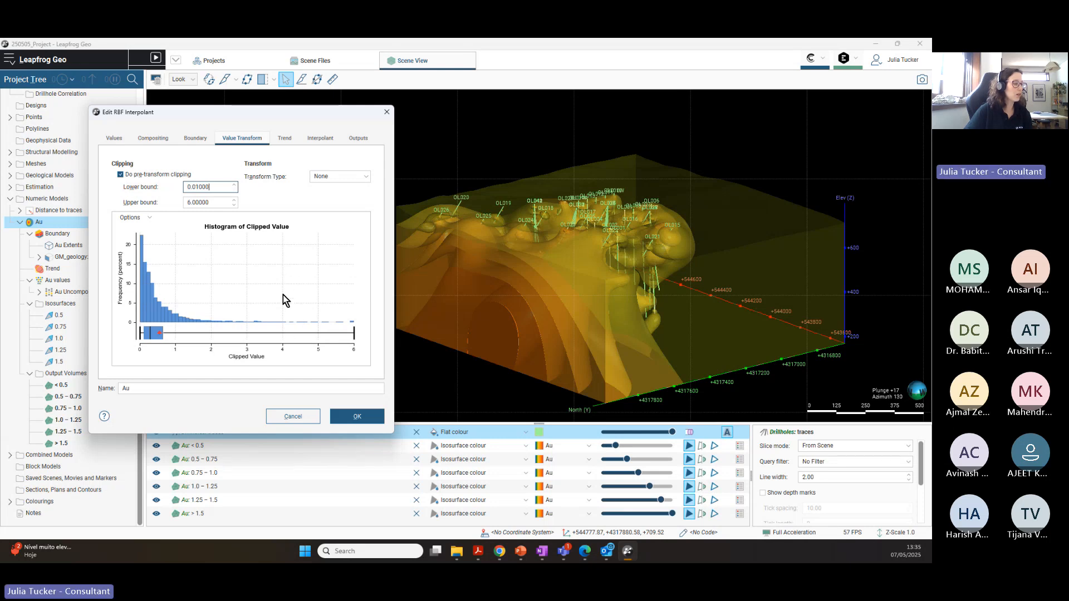
# Step: Set the upper clipping bound of the Au values to 4, apply it to the interpolant, and inspect the recalculated volumes
pyautogui.click(190, 203)
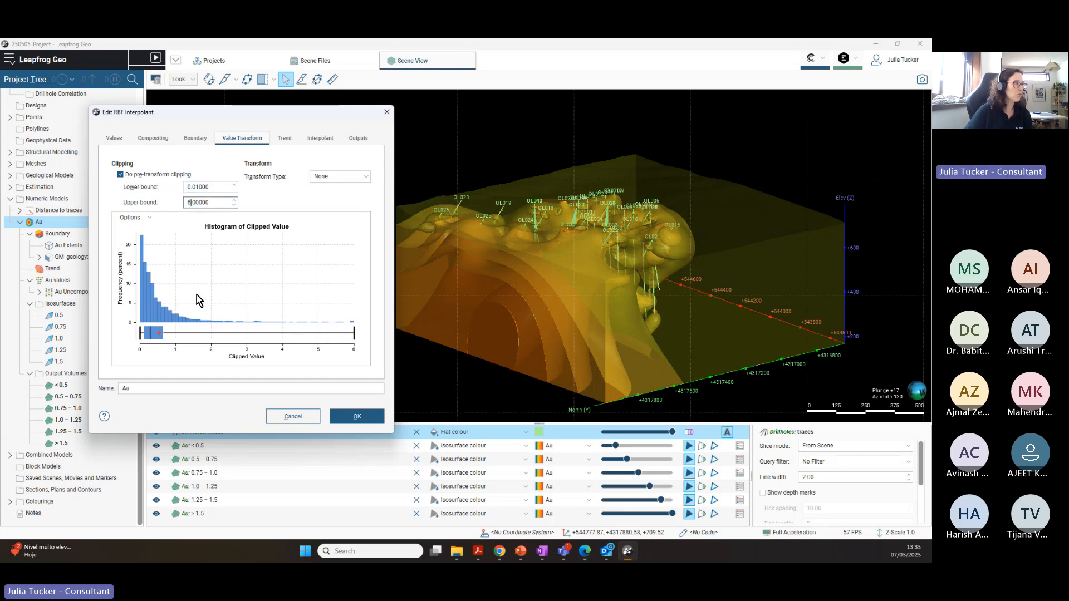
pyautogui.press('BackSpace')
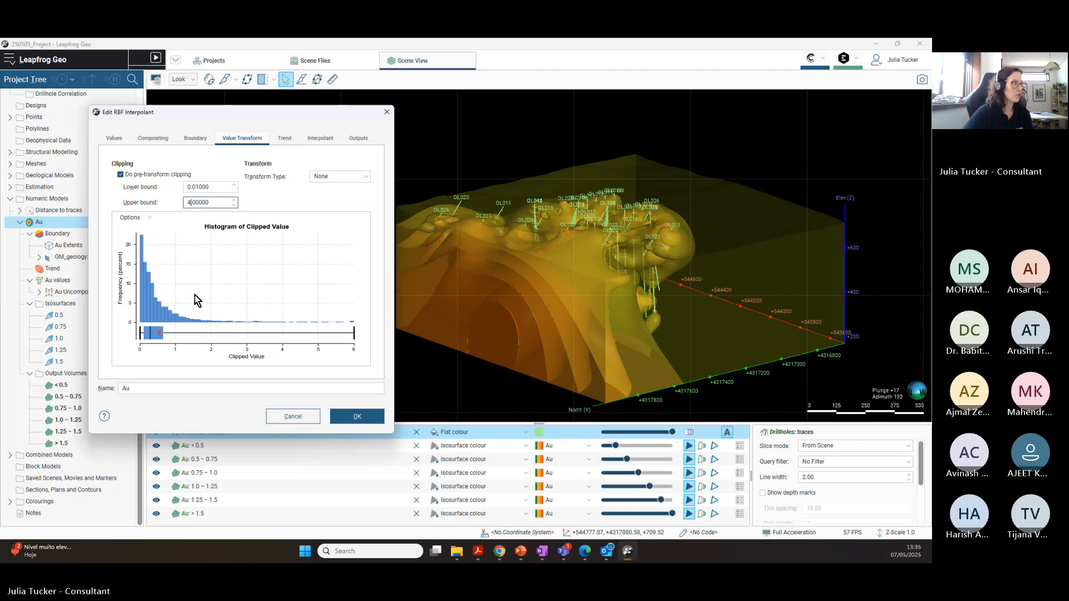
pyautogui.write('4')
pyautogui.click(215, 187)
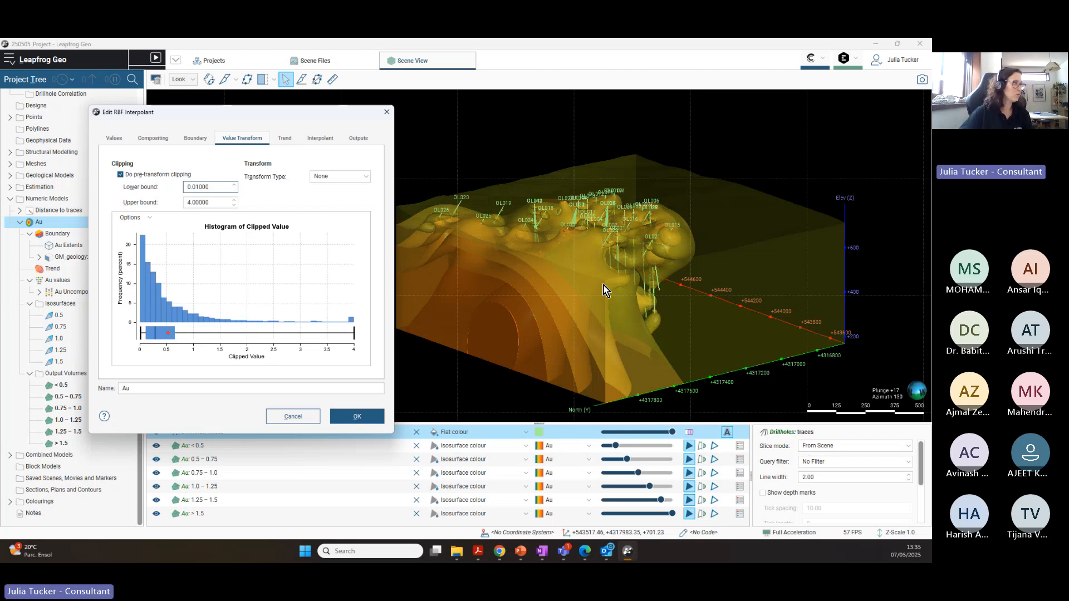
pyautogui.click(358, 417)
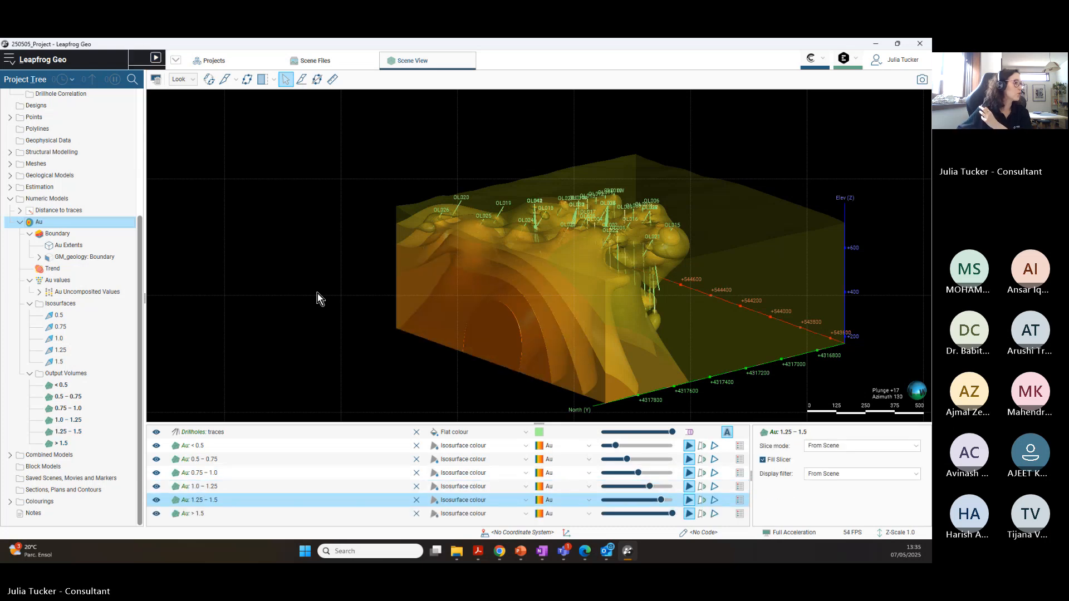
pyautogui.moveTo(469, 203); pyautogui.dragTo(670, 214)
pyautogui.scroll(5, 529, 304)
pyautogui.scroll(-5, 750, 263)
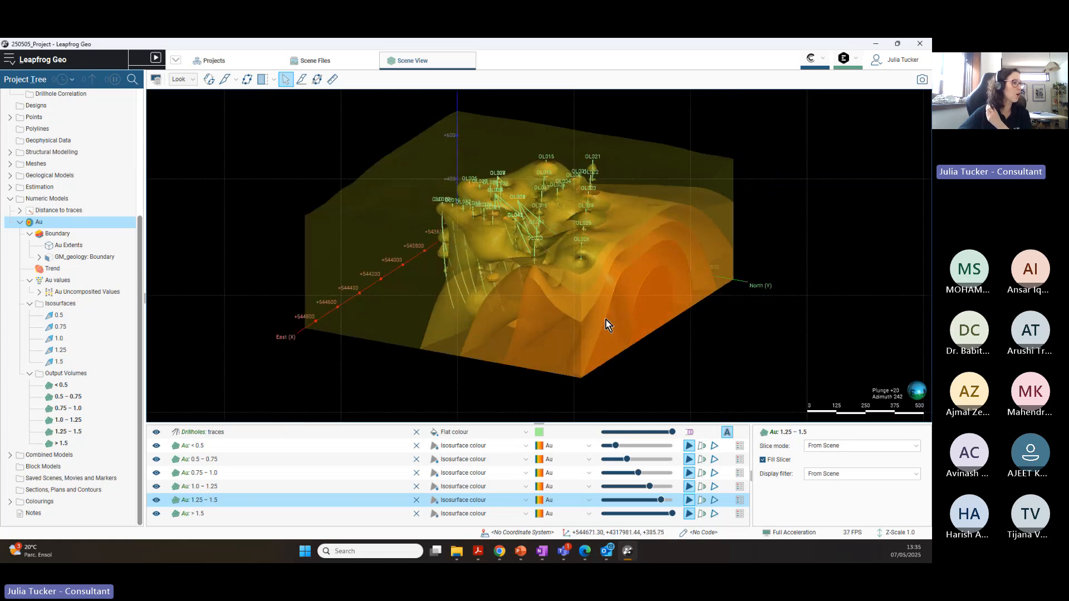
# Step: Examine the Au volumes and drillhole traces up close, from above and from several sides, including the high-grade zone beyond the drilling
pyautogui.scroll(2, 606, 333)
pyautogui.scroll(2, 753, 310)
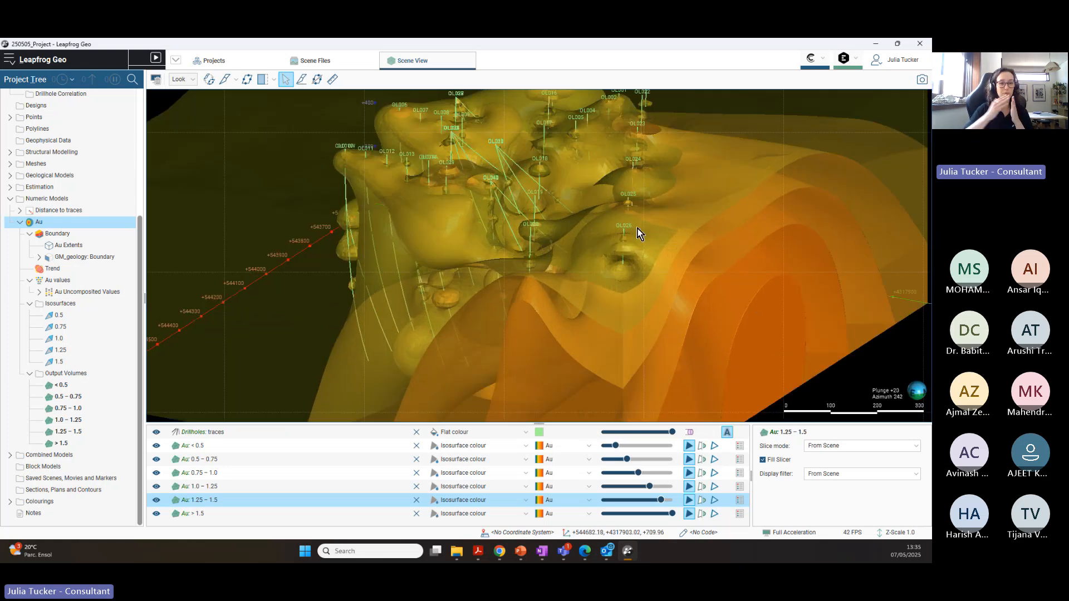
pyautogui.scroll(-3, 841, 268)
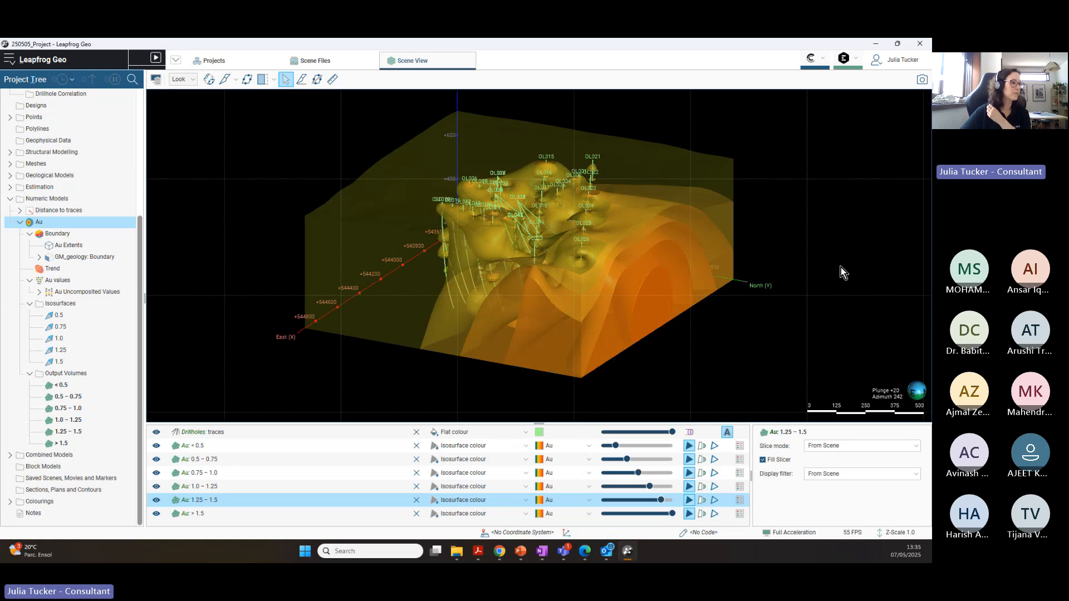
pyautogui.moveTo(841, 268); pyautogui.dragTo(540, 313)
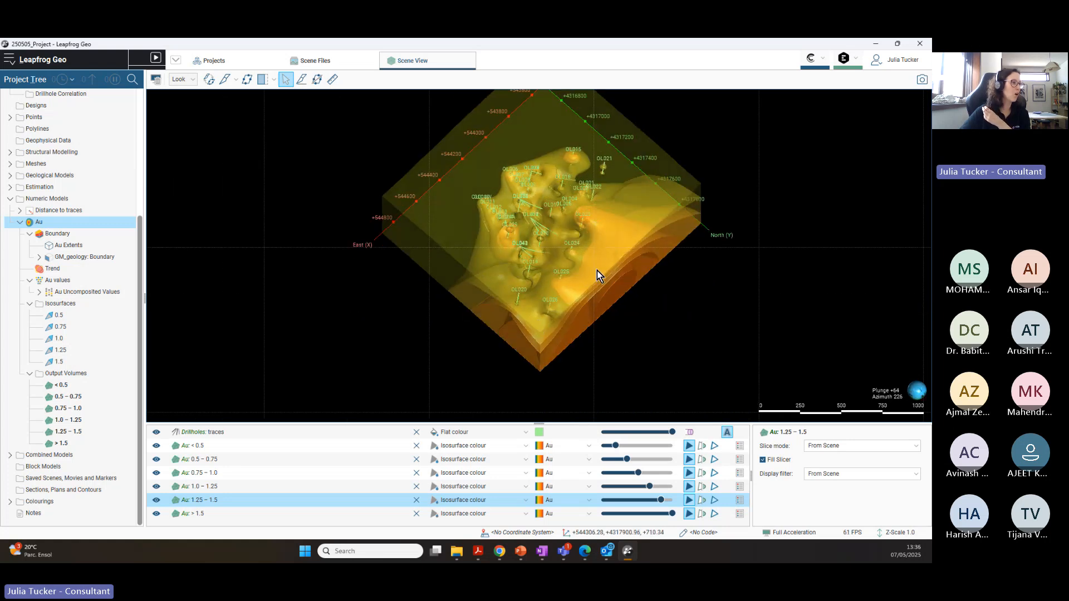
pyautogui.moveTo(605, 310)
pyautogui.mouseDown()
pyautogui.moveTo(634, 253)
pyautogui.moveTo(565, 255)
pyautogui.moveTo(591, 296)
pyautogui.mouseUp()
pyautogui.scroll(3, 591, 292)
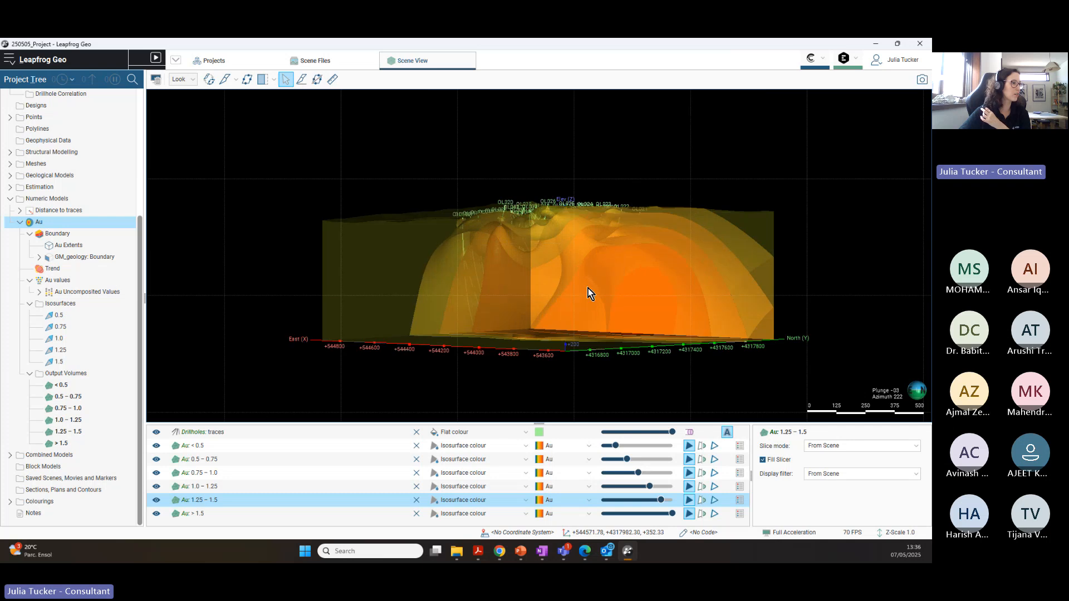
pyautogui.moveTo(706, 284); pyautogui.dragTo(689, 295)
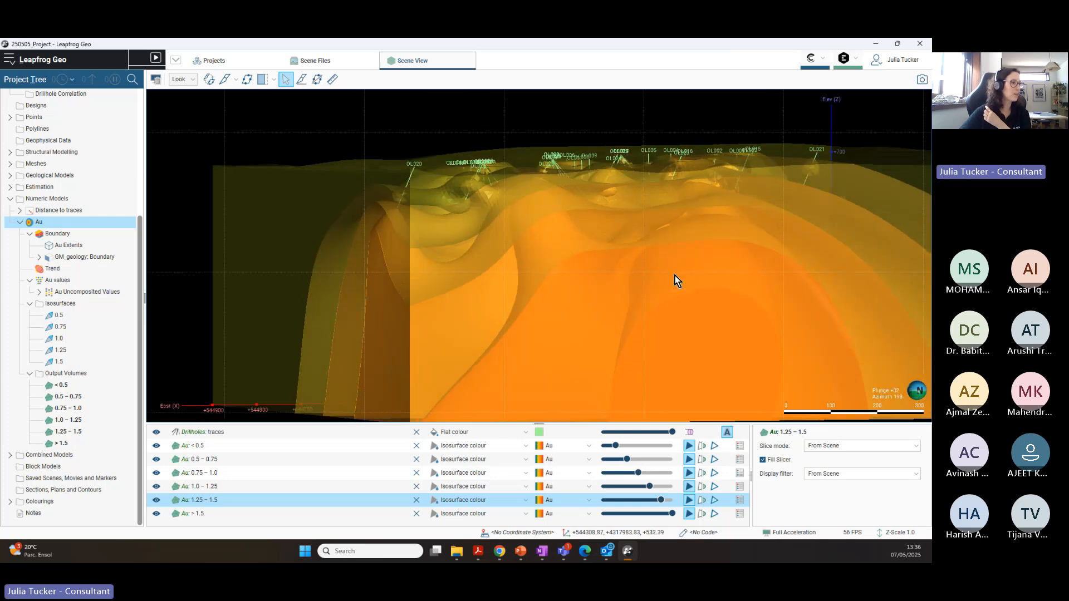
pyautogui.scroll(-3, 762, 315)
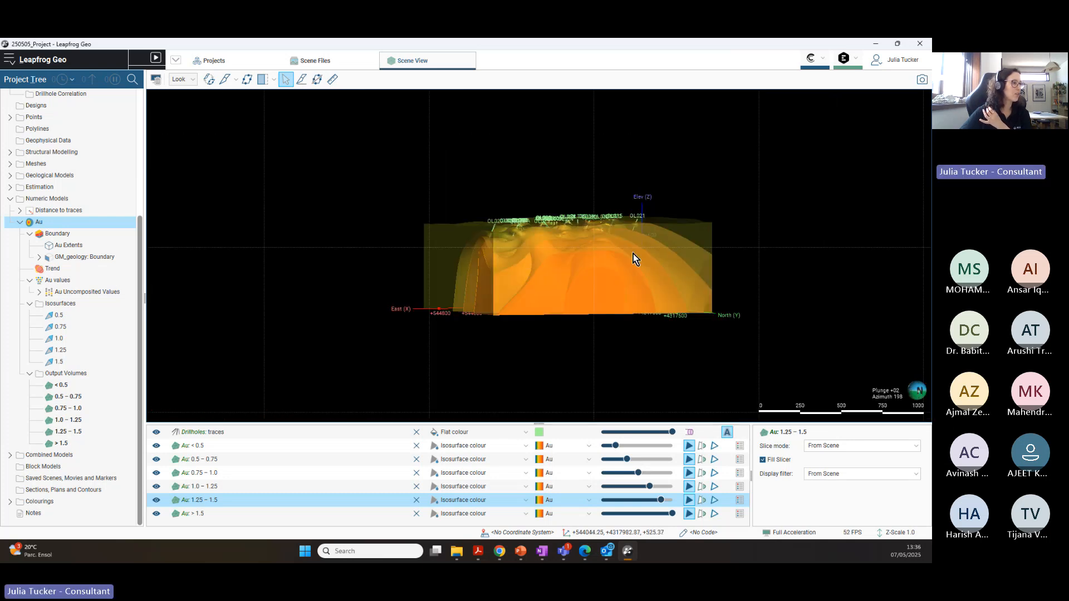
pyautogui.moveTo(633, 256); pyautogui.dragTo(525, 293)
pyautogui.scroll(2, 527, 301)
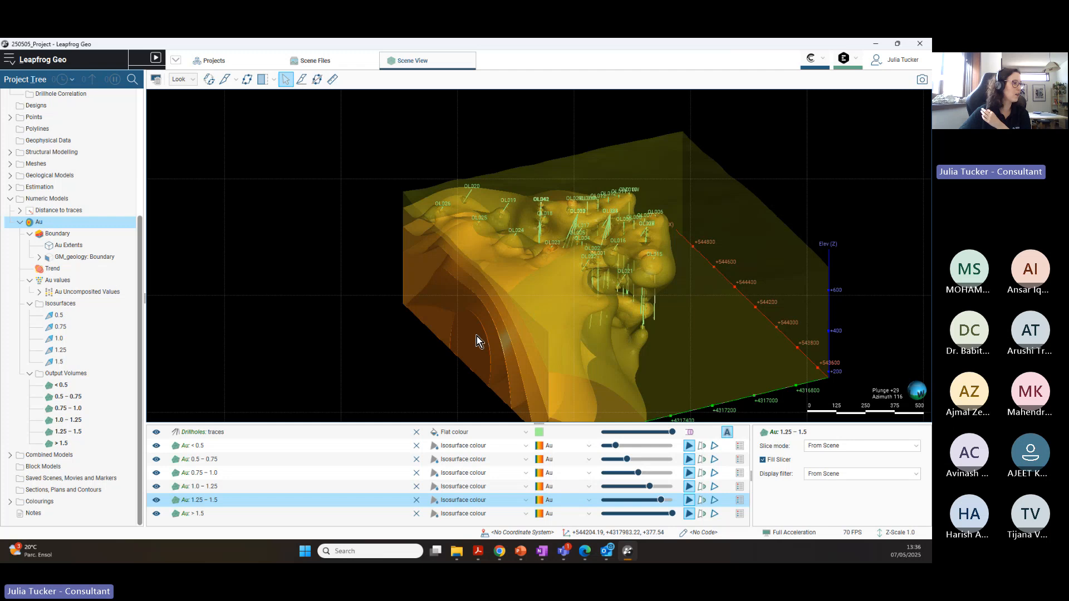
pyautogui.moveTo(596, 330); pyautogui.dragTo(467, 299)
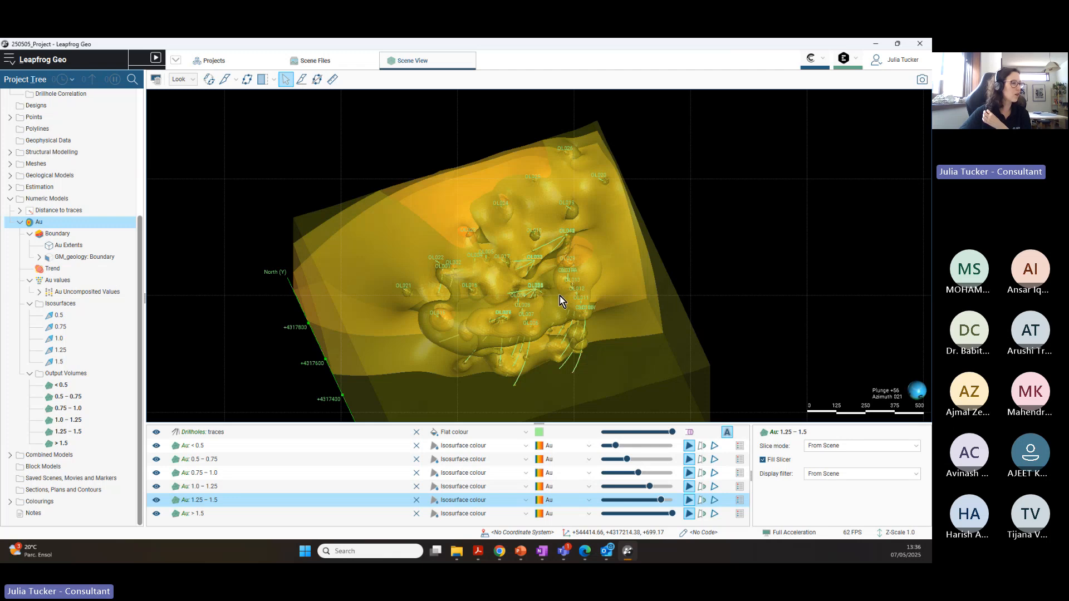
pyautogui.moveTo(560, 295); pyautogui.dragTo(609, 341)
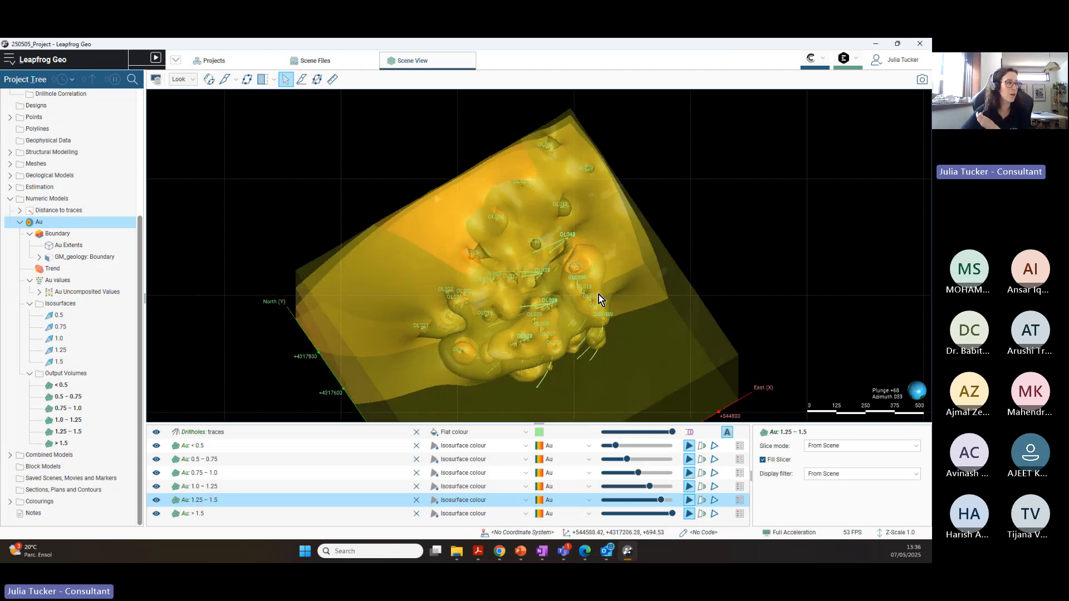
pyautogui.moveTo(600, 295); pyautogui.dragTo(632, 229)
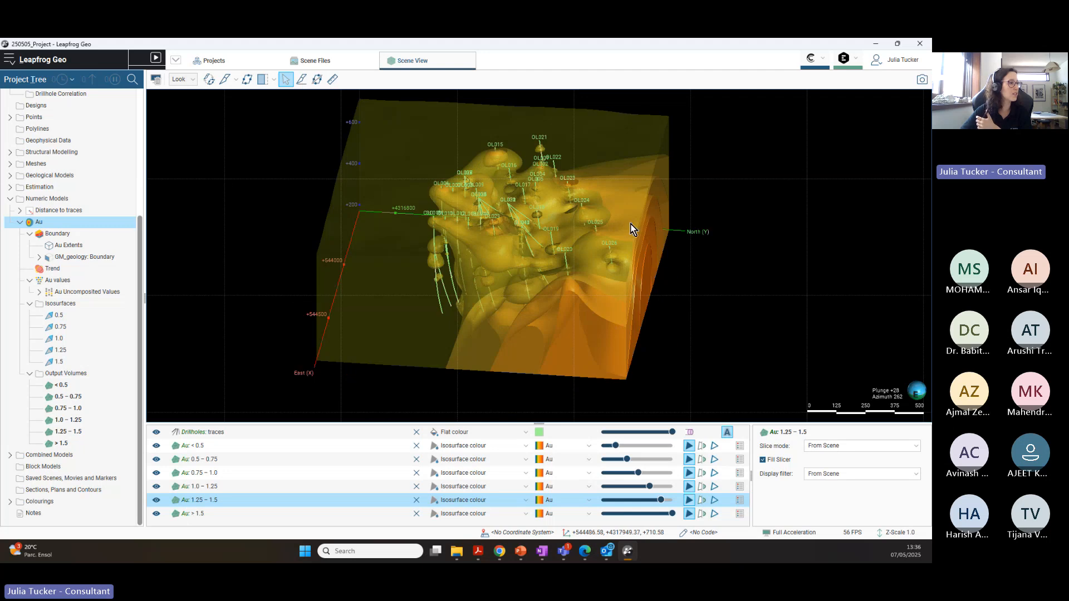
pyautogui.moveTo(499, 272); pyautogui.dragTo(438, 295)
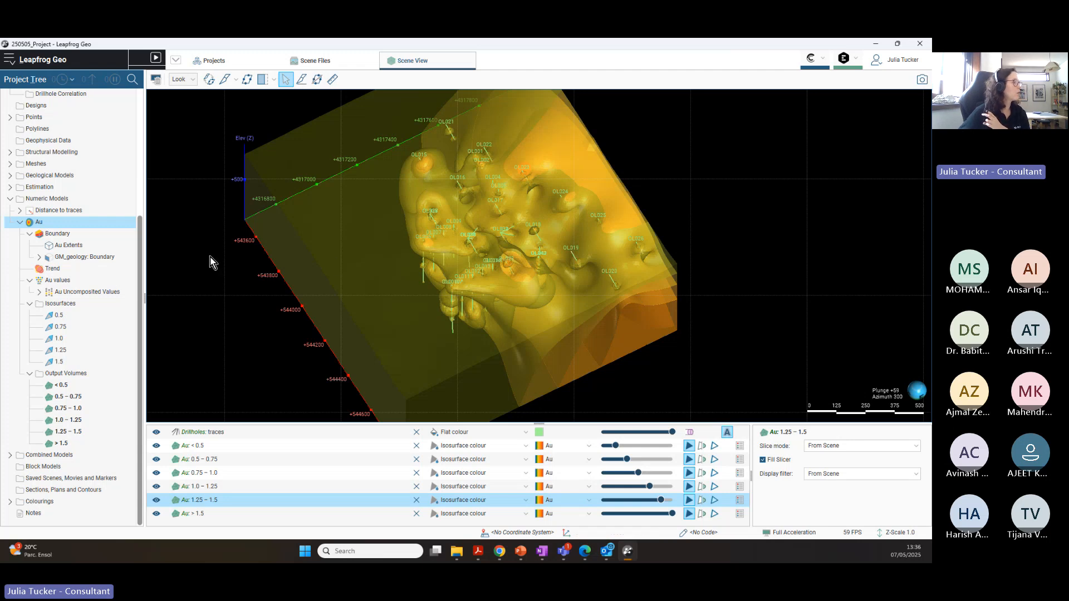
# Step: Reopen the Au interpolant for editing and review its interpolant and value transform settings
pyautogui.doubleClick(52, 224)
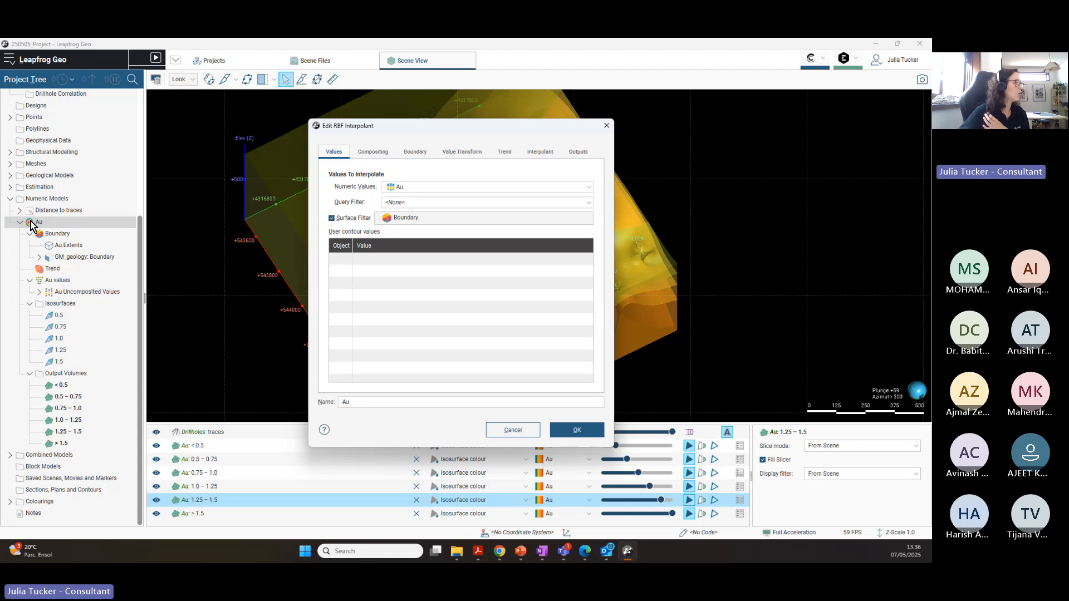
pyautogui.moveTo(475, 126); pyautogui.dragTo(249, 124)
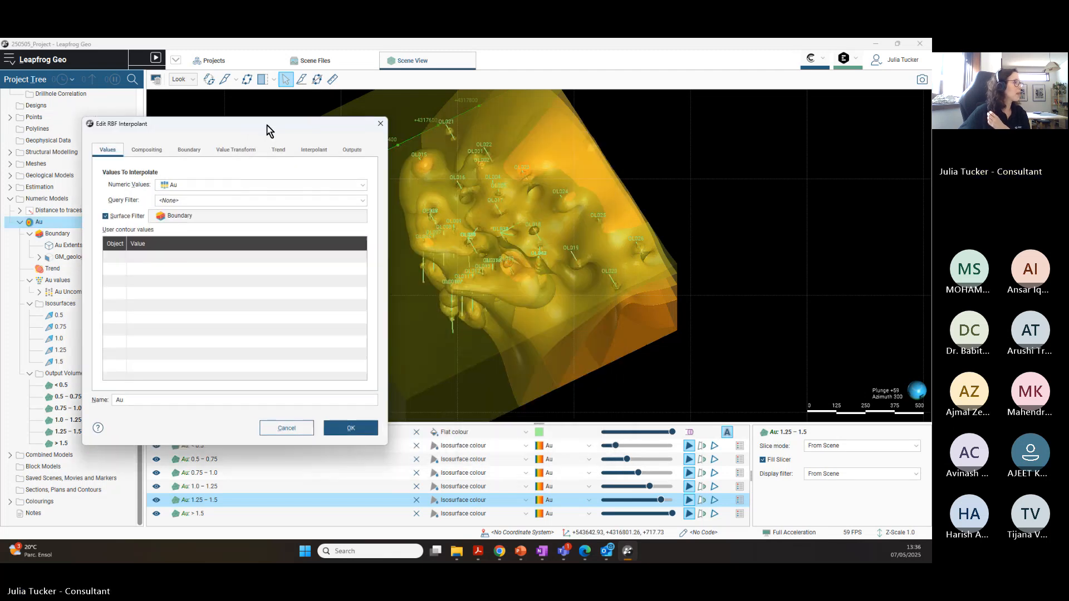
pyautogui.click(316, 152)
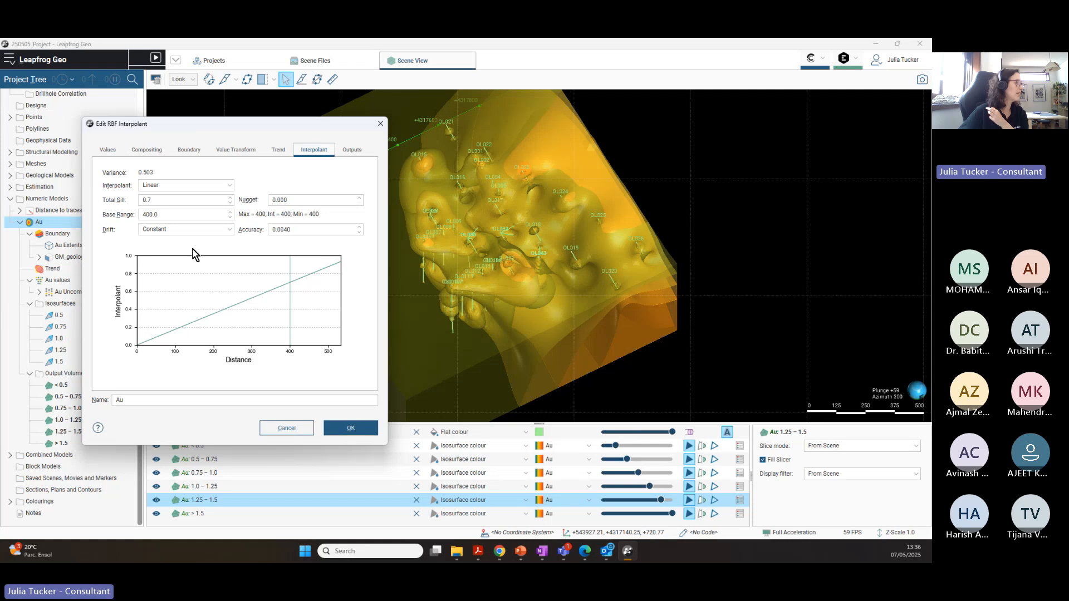
pyautogui.click(243, 151)
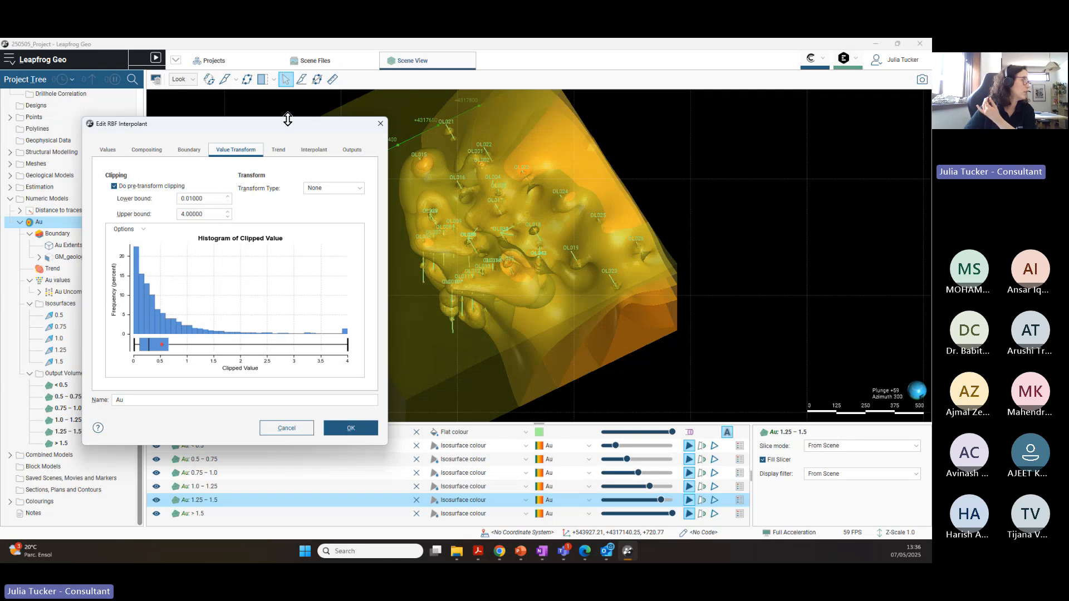
pyautogui.moveTo(301, 127); pyautogui.dragTo(396, 130)
pyautogui.click(408, 152)
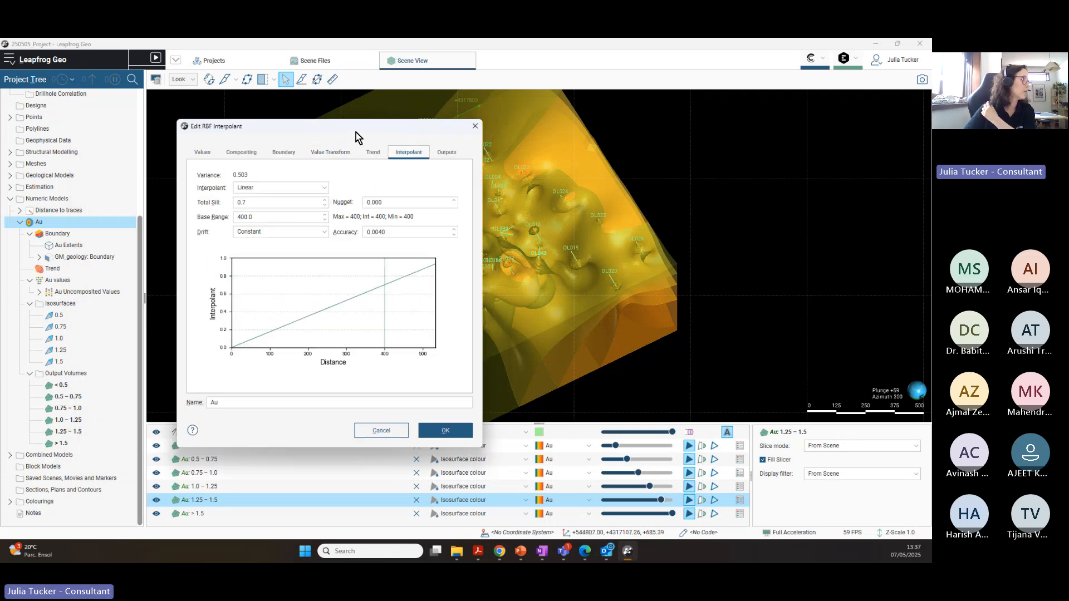
# Step: Enlarge the Au interpolant's edit dialog, change the interpolant type to Spheroidal and set the total sill to 0.503
pyautogui.moveTo(355, 131); pyautogui.dragTo(198, 115)
pyautogui.moveTo(573, 301); pyautogui.dragTo(647, 241)
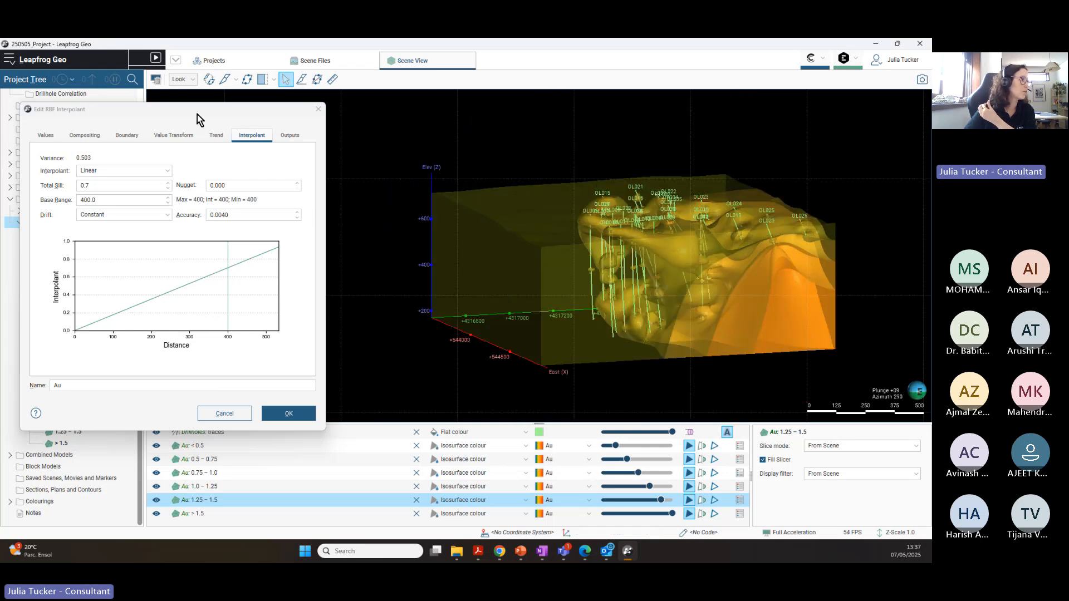
pyautogui.moveTo(200, 115); pyautogui.dragTo(490, 114)
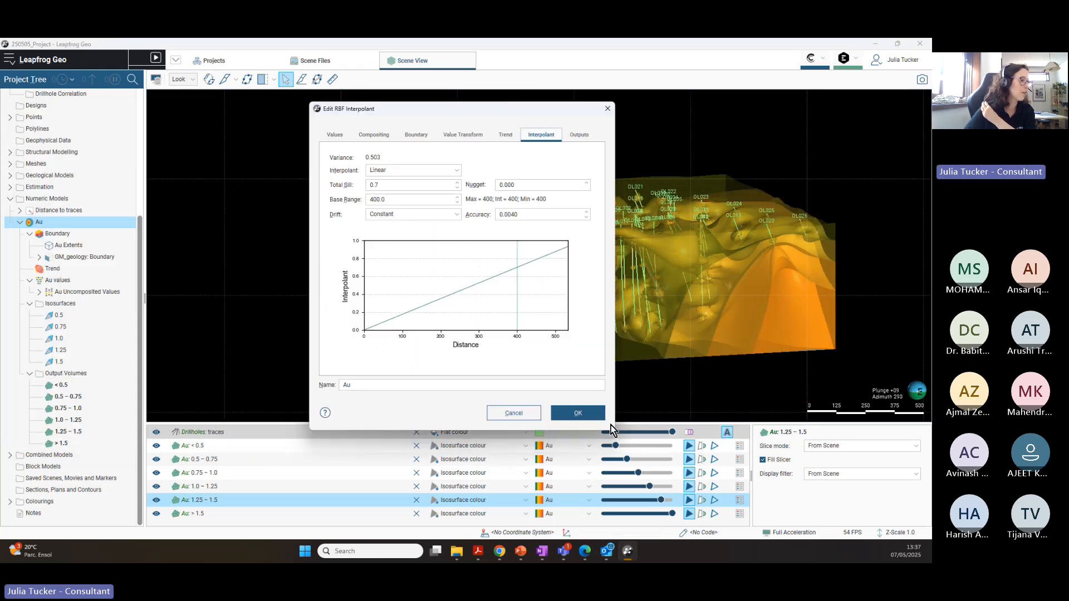
pyautogui.moveTo(613, 428); pyautogui.dragTo(732, 501)
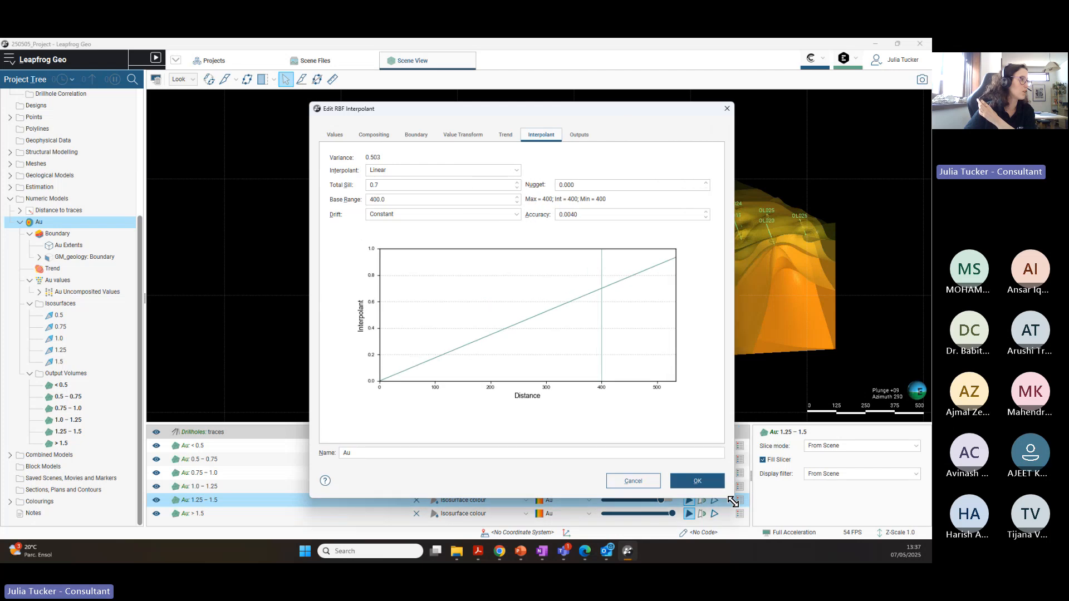
pyautogui.moveTo(593, 105); pyautogui.dragTo(477, 92)
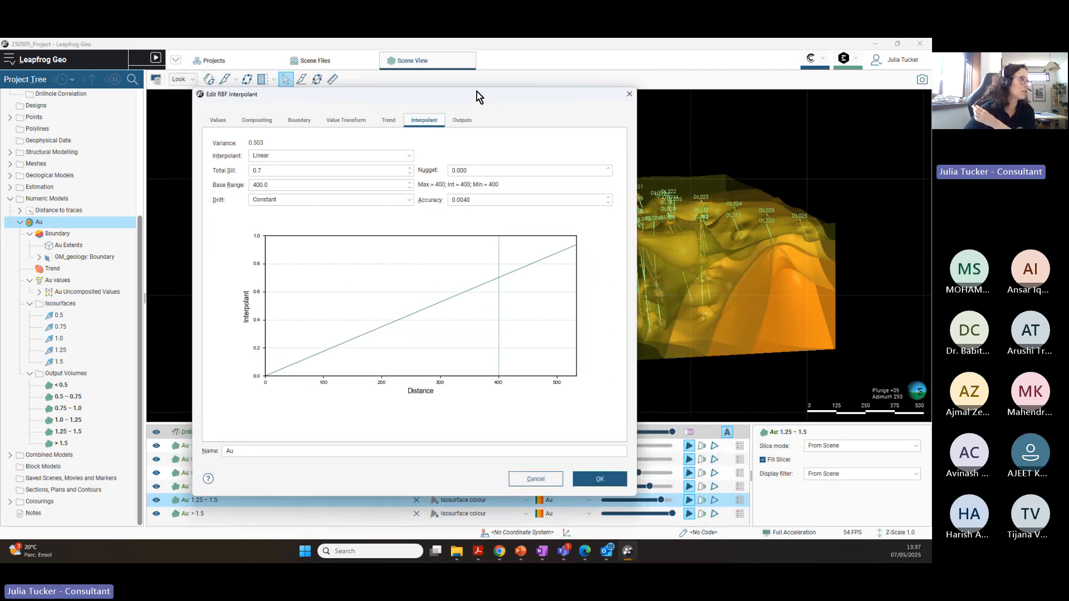
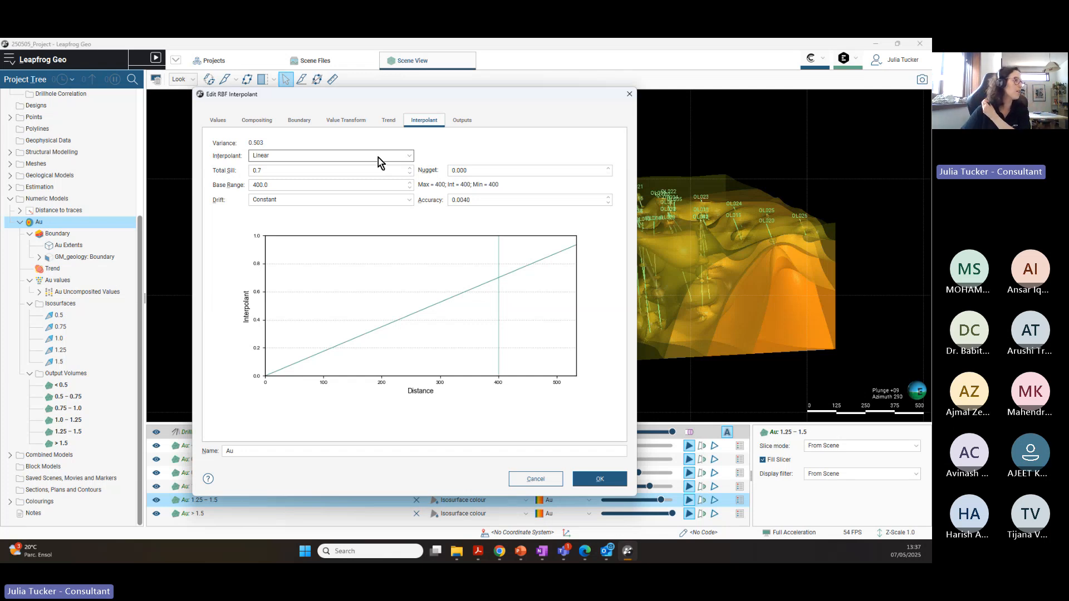
pyautogui.click(410, 159)
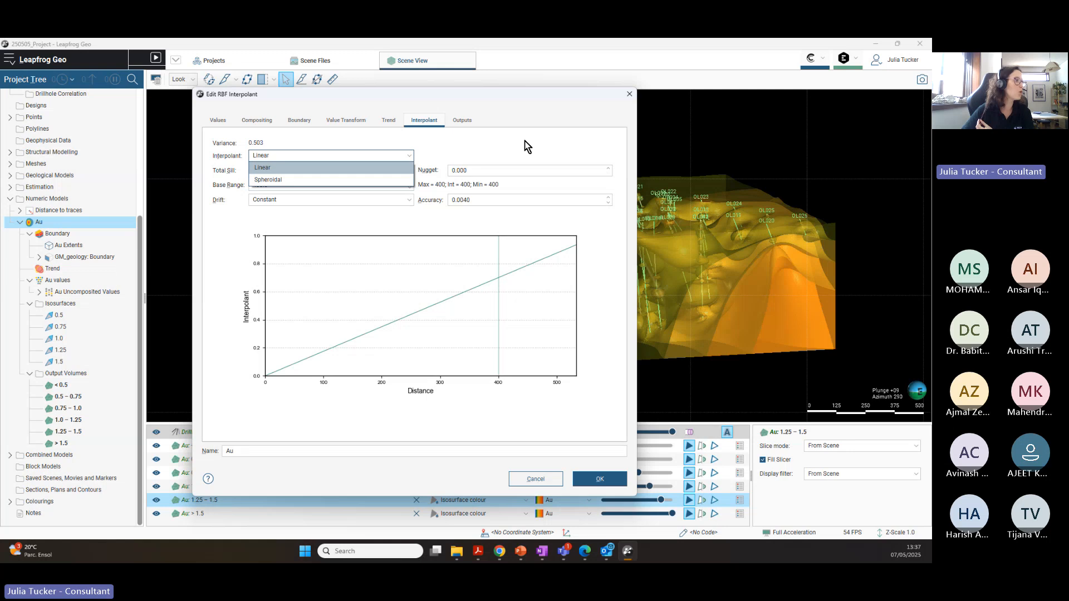
pyautogui.click(284, 181)
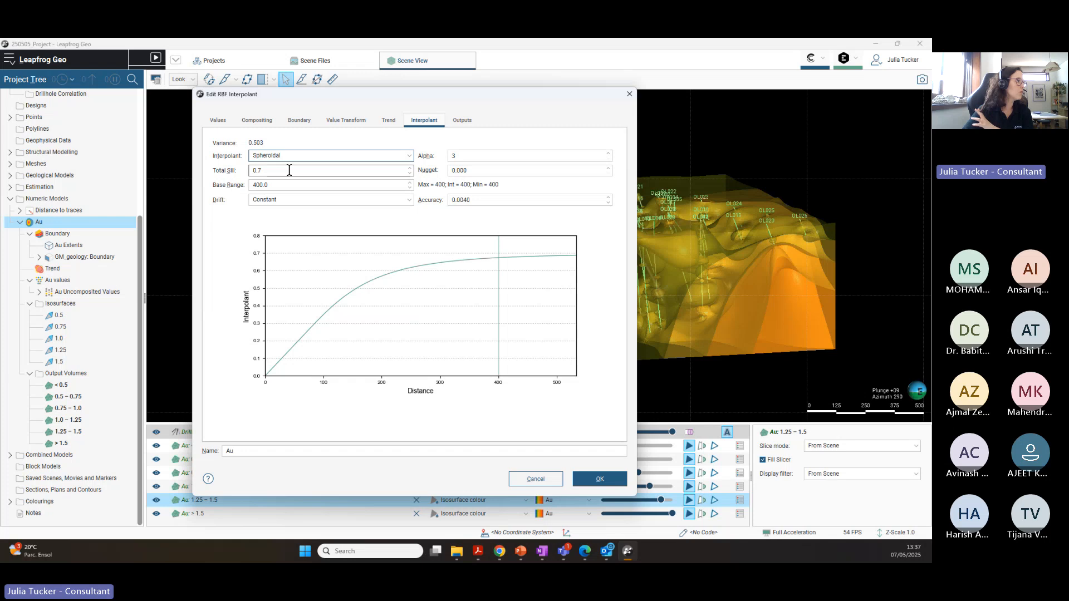
pyautogui.click(289, 170)
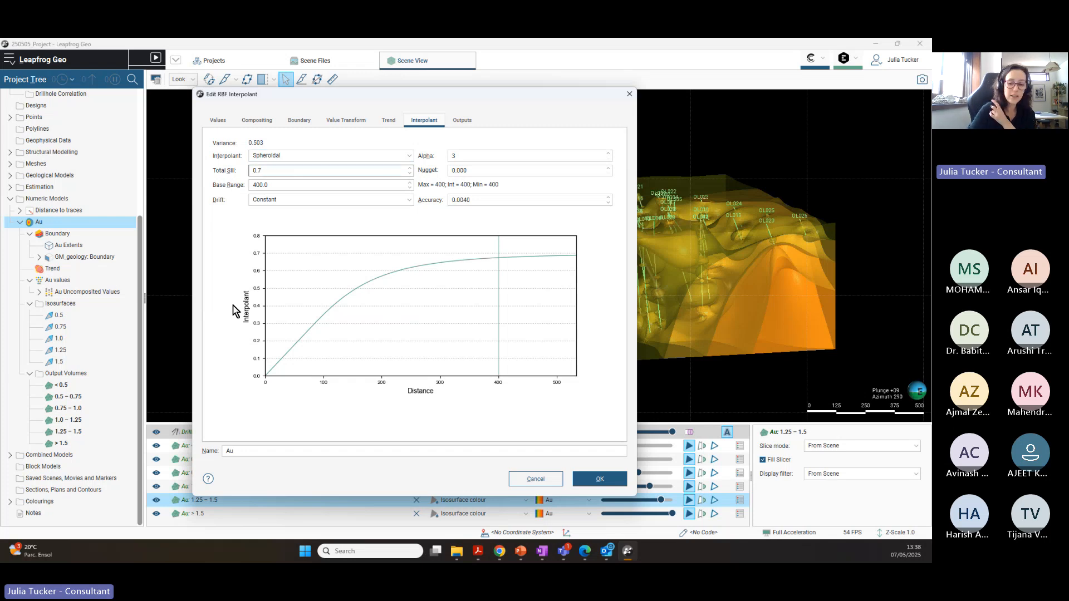
pyautogui.write('503')
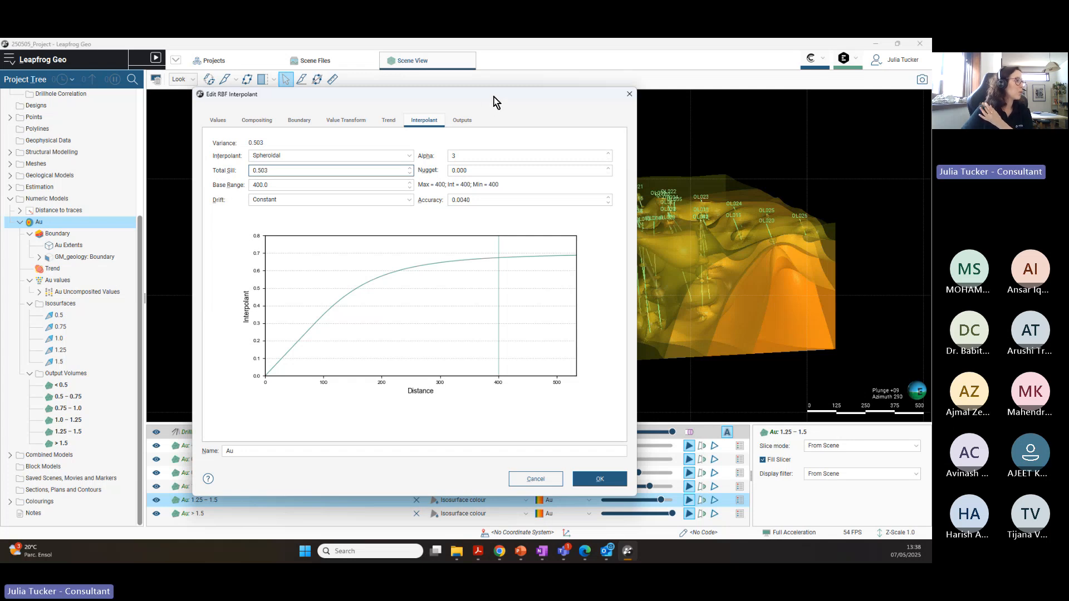
# Step: Inspect the drillhole spacing among the Au volumes up close and from above, and activate the ruler
pyautogui.moveTo(493, 97); pyautogui.dragTo(277, 114)
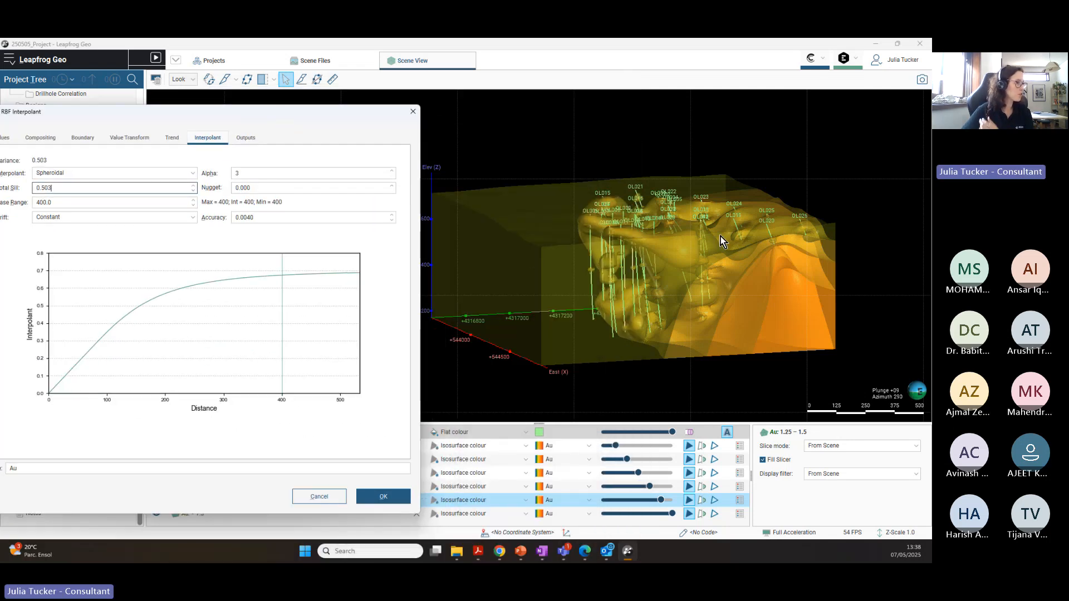
pyautogui.moveTo(669, 291)
pyautogui.mouseDown()
pyautogui.moveTo(647, 290)
pyautogui.moveTo(687, 292)
pyautogui.mouseUp()
pyautogui.scroll(5, 688, 292)
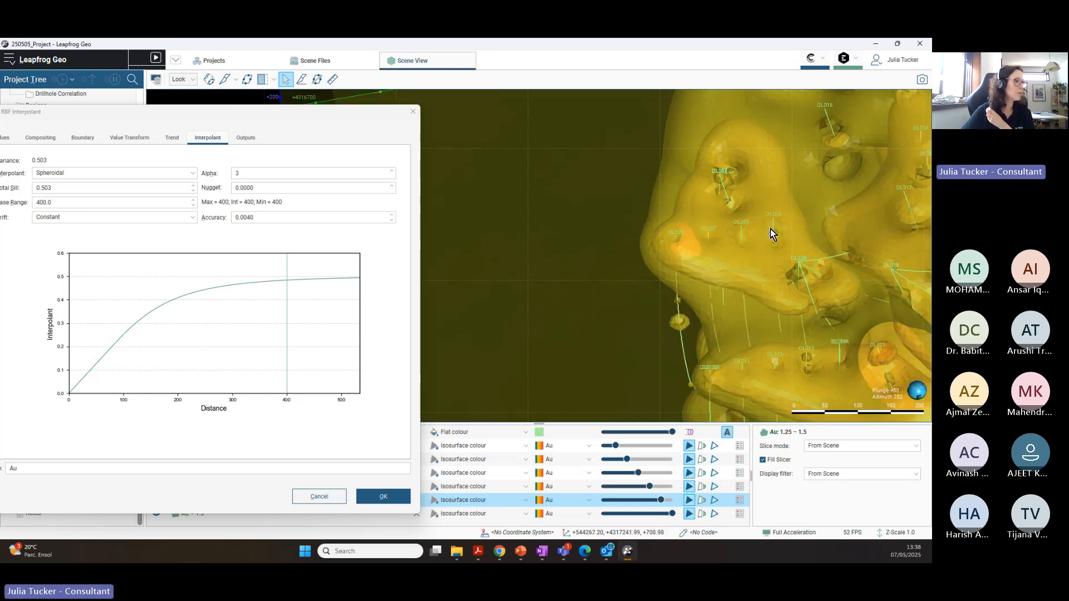
pyautogui.moveTo(770, 229); pyautogui.dragTo(598, 260, button='middle')
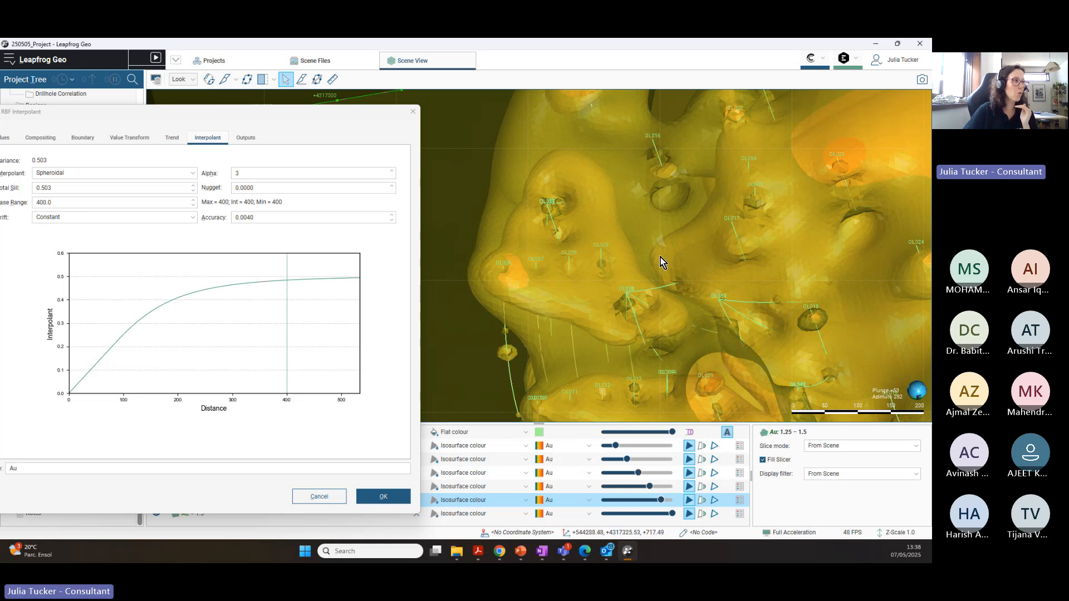
pyautogui.scroll(-5, 730, 258)
pyautogui.moveTo(730, 259); pyautogui.dragTo(652, 325)
pyautogui.click(332, 79)
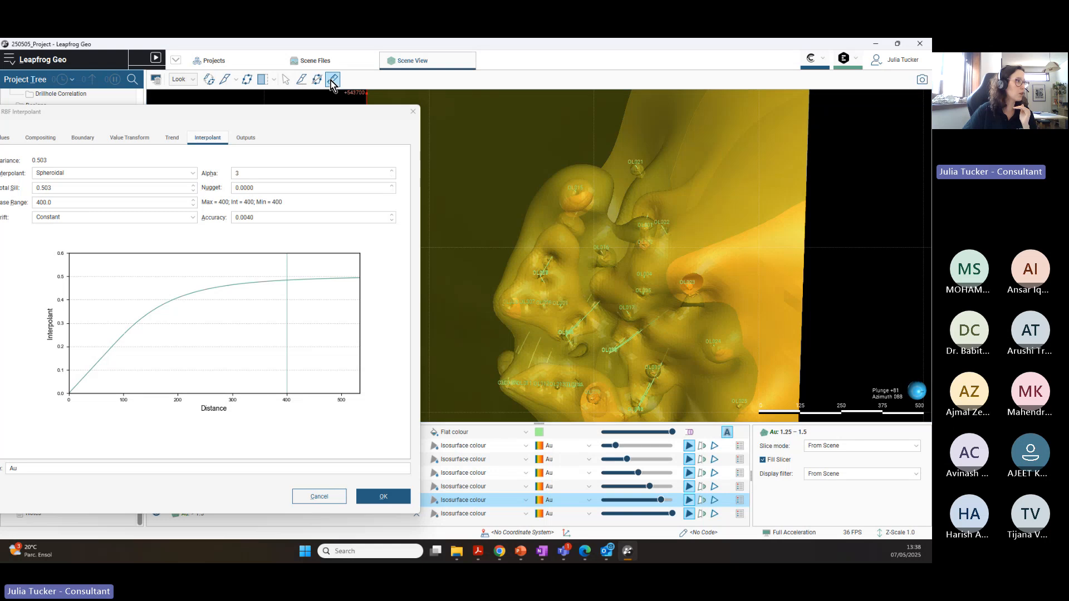
pyautogui.scroll(6, 685, 211)
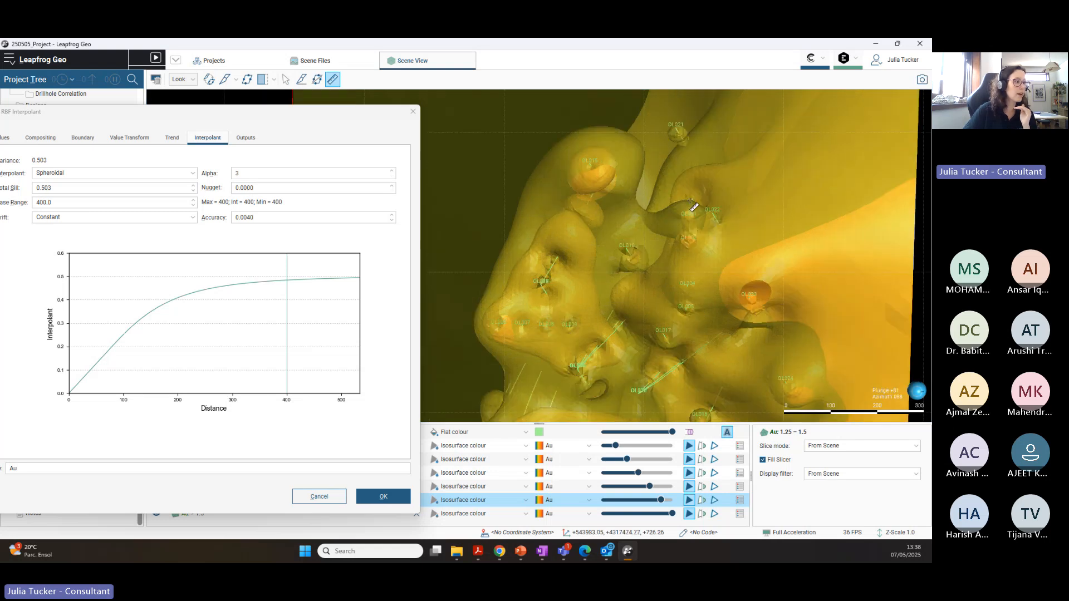
pyautogui.scroll(-4, 743, 208)
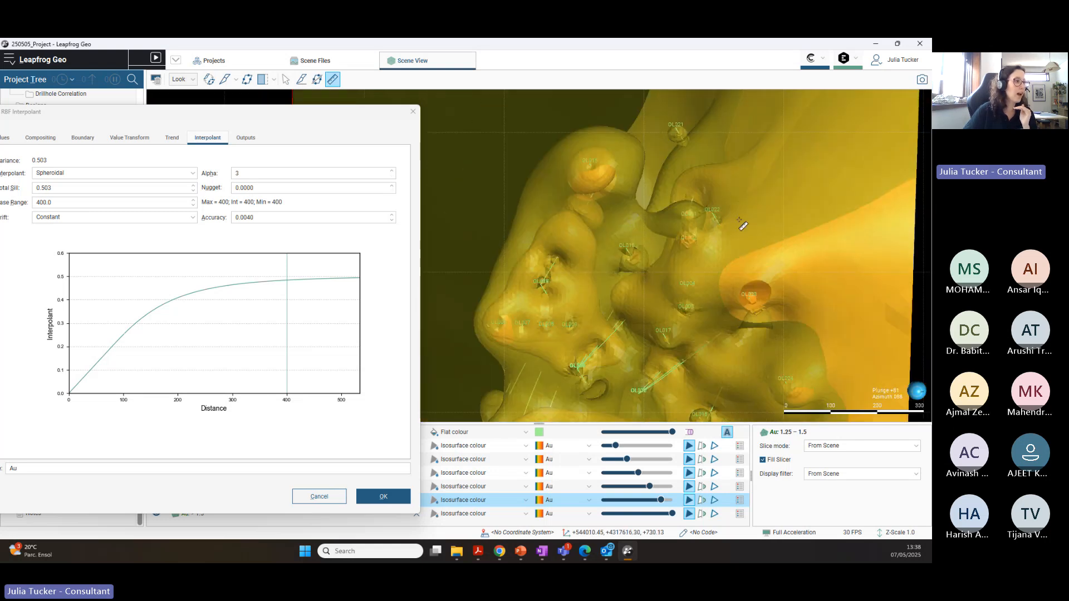
pyautogui.moveTo(778, 196); pyautogui.dragTo(714, 222, button='right')
pyautogui.scroll(2, 769, 153)
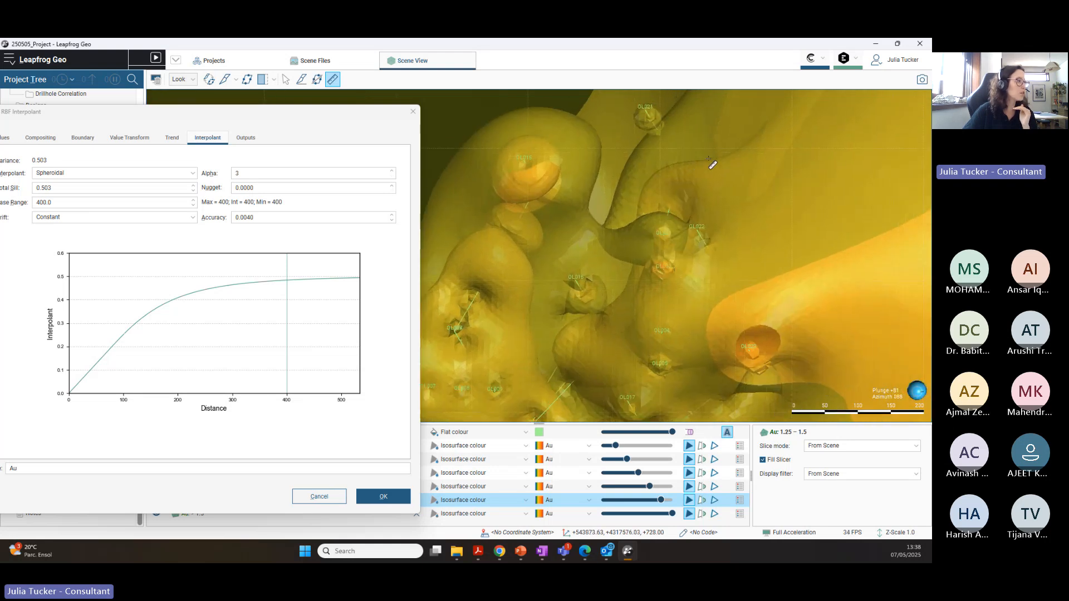
# Step: Clear the scene, display the drillhole collars from directly above, and measure the distance between collars OL009 and OL008, removing the ruler line when done
pyautogui.moveTo(276, 115); pyautogui.dragTo(203, 263)
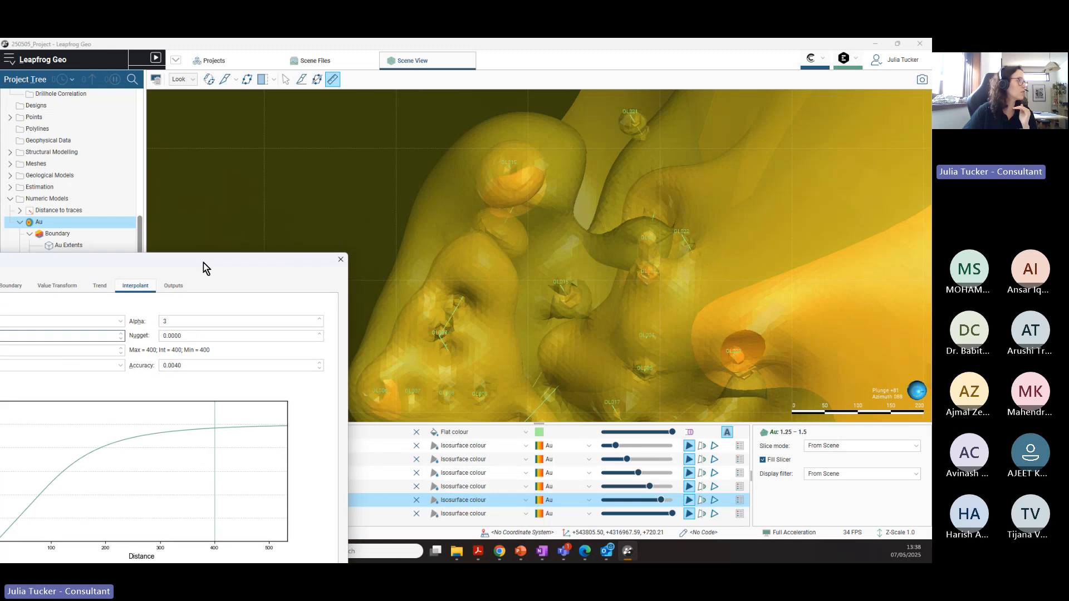
pyautogui.click(155, 81)
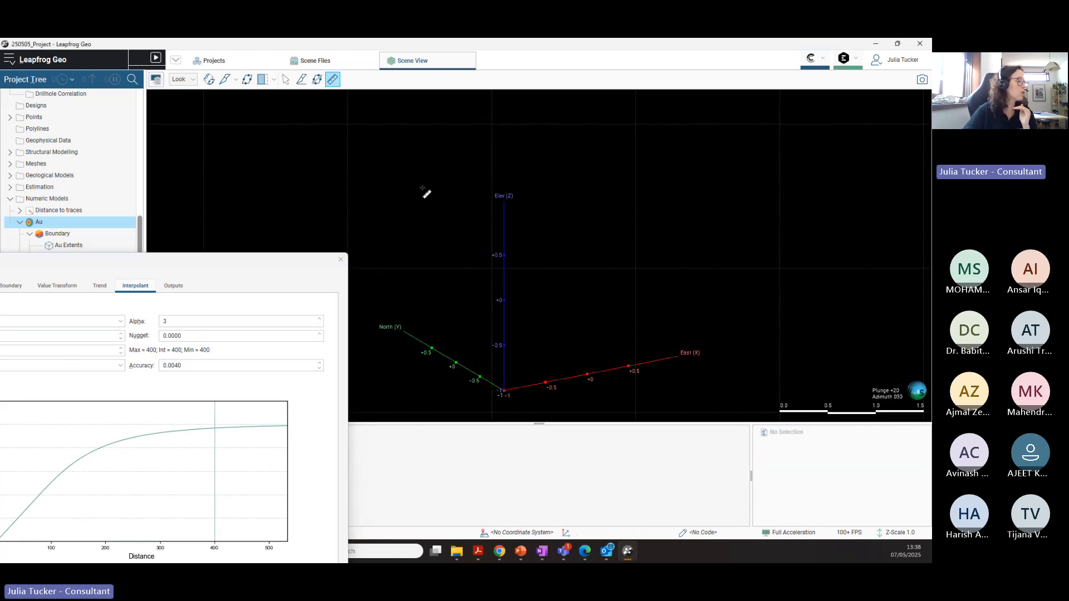
pyautogui.scroll(3, 50, 167)
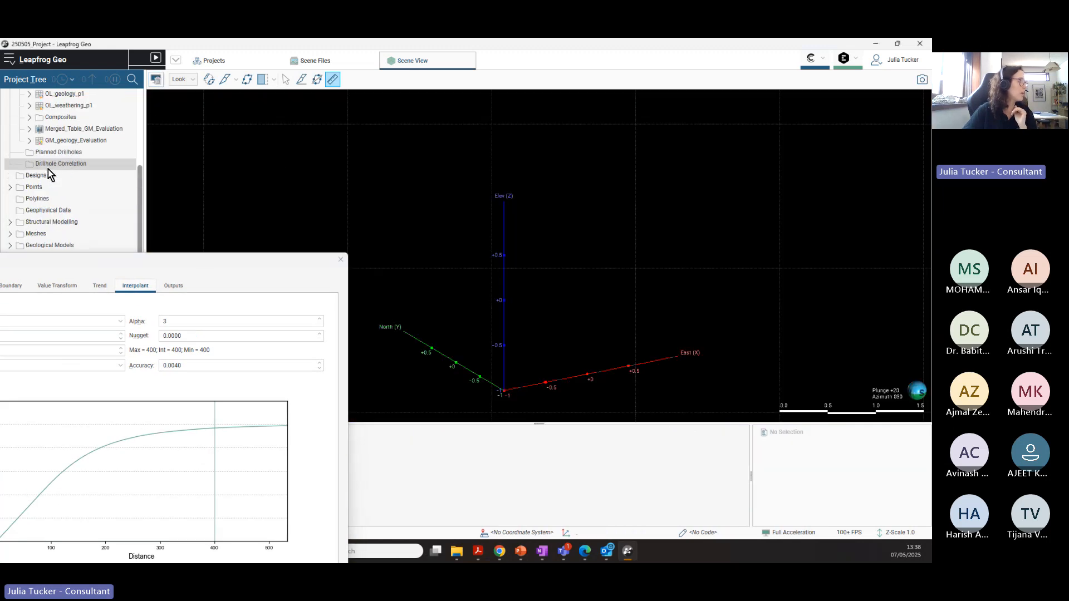
pyautogui.scroll(1, 60, 142)
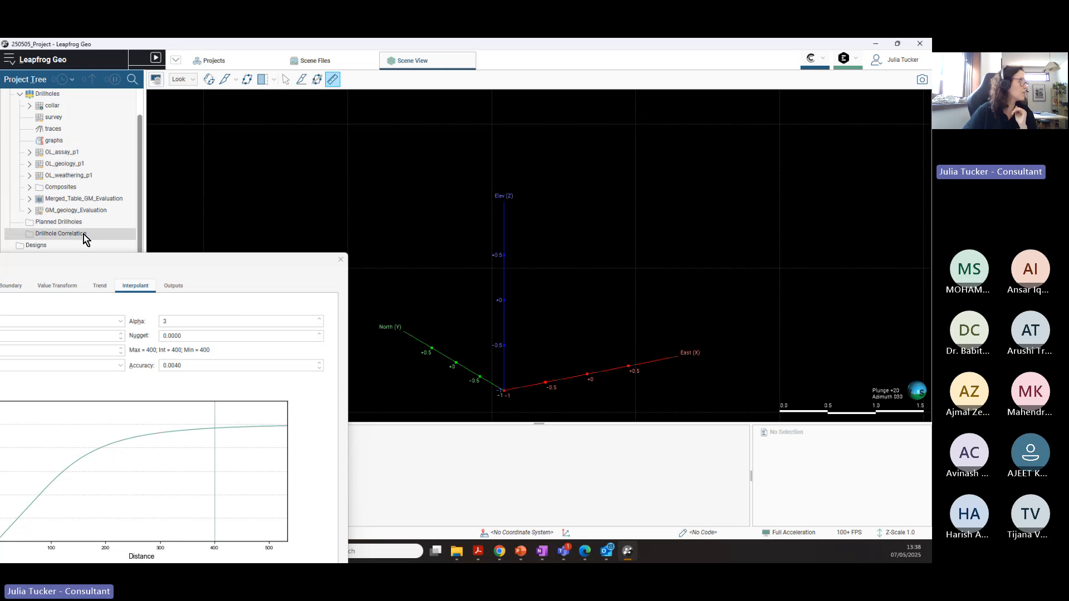
pyautogui.moveTo(56, 107); pyautogui.dragTo(567, 184)
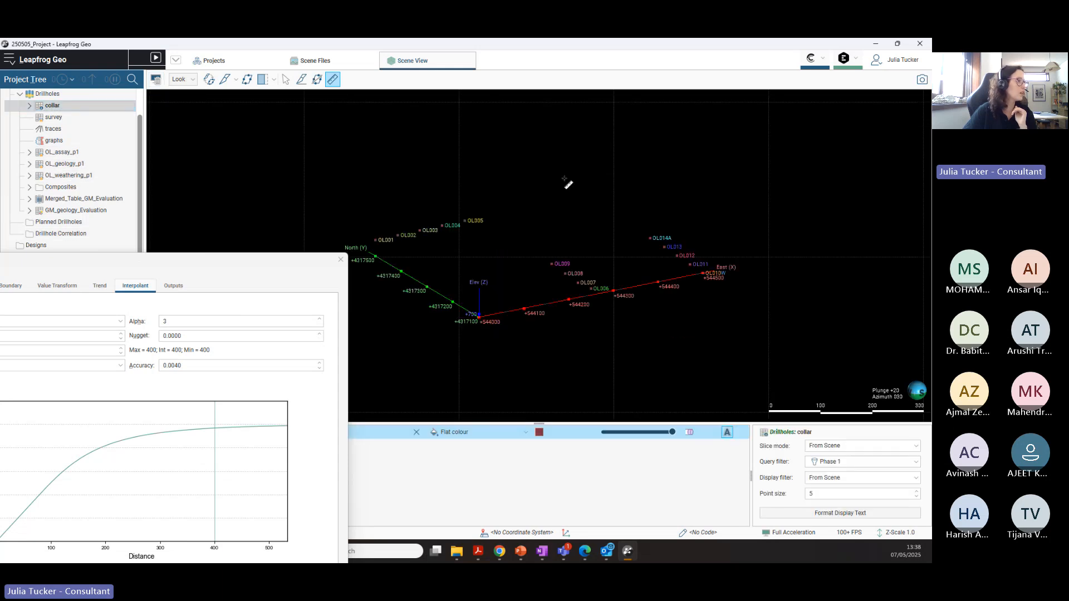
pyautogui.click(187, 81)
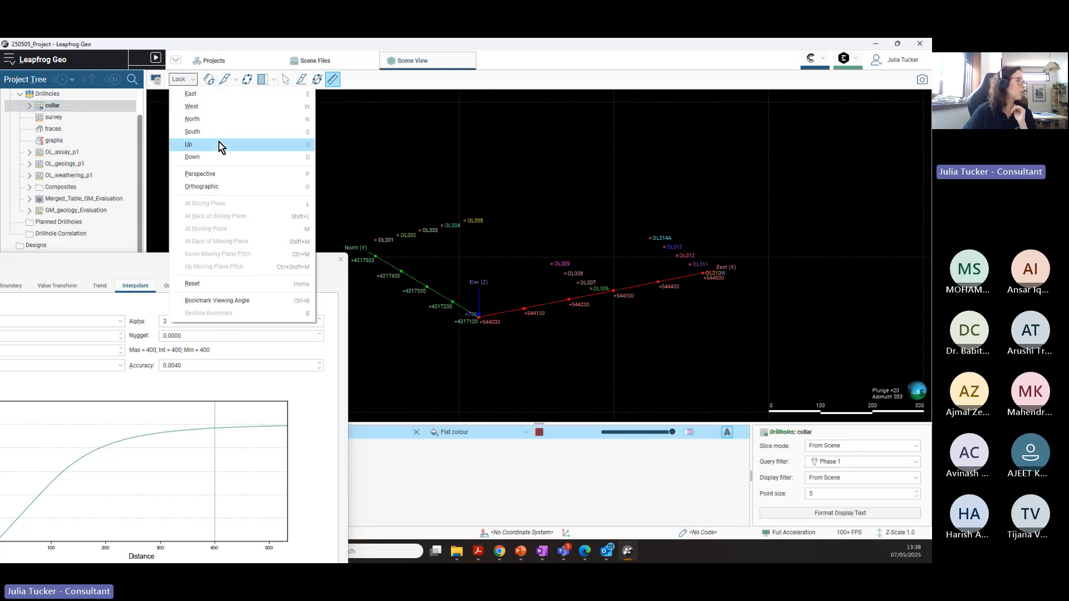
pyautogui.click(223, 161)
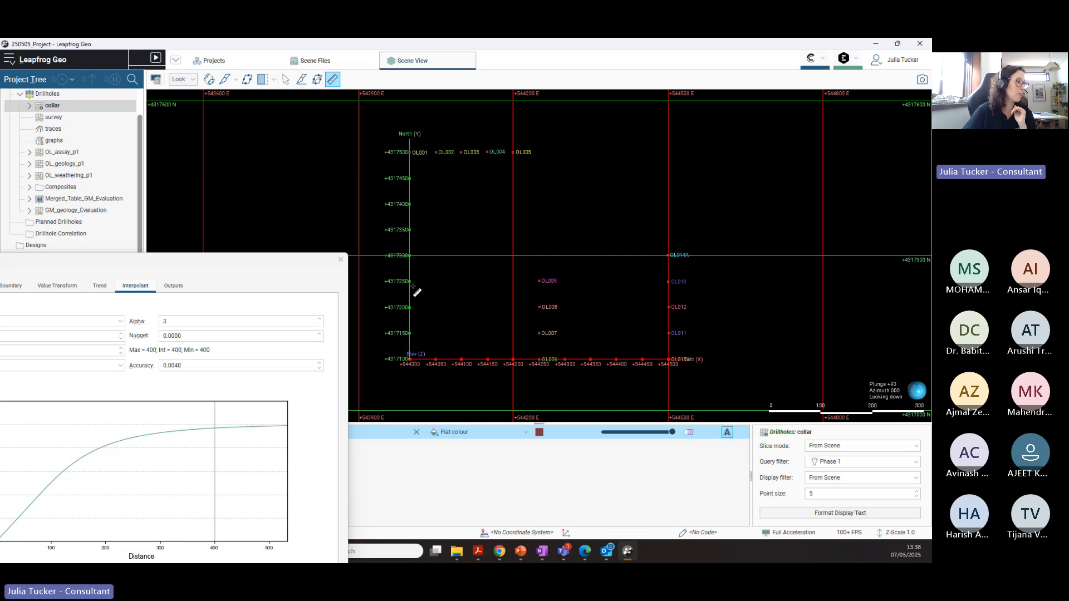
pyautogui.click(540, 283)
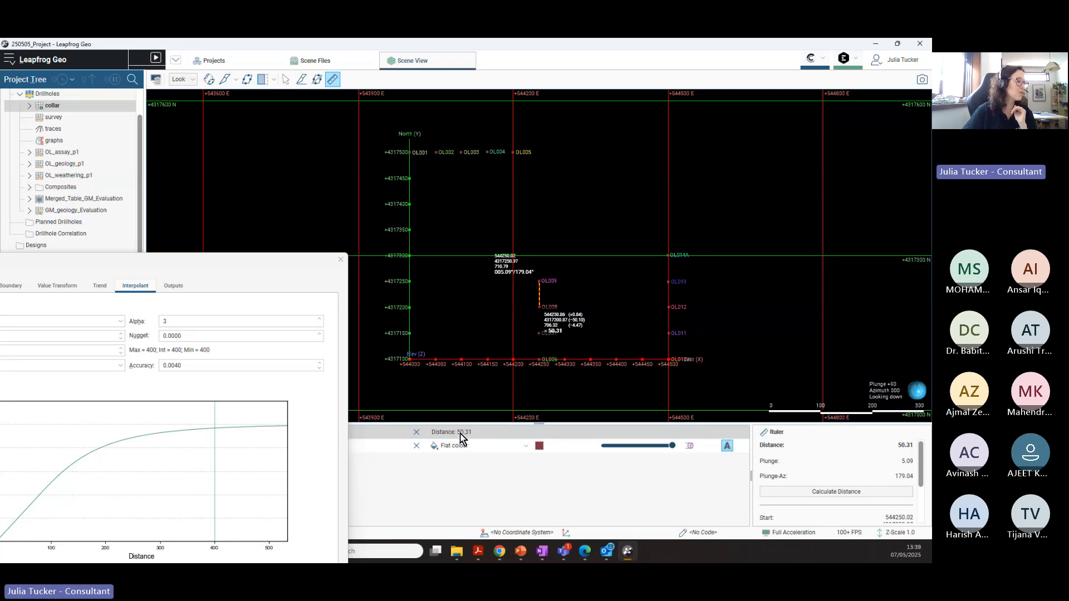
pyautogui.click(416, 432)
# Step: Set the Au interpolant's base range to 200, keep the drift at Constant, and apply the edits
pyautogui.moveTo(293, 263); pyautogui.dragTo(633, 112)
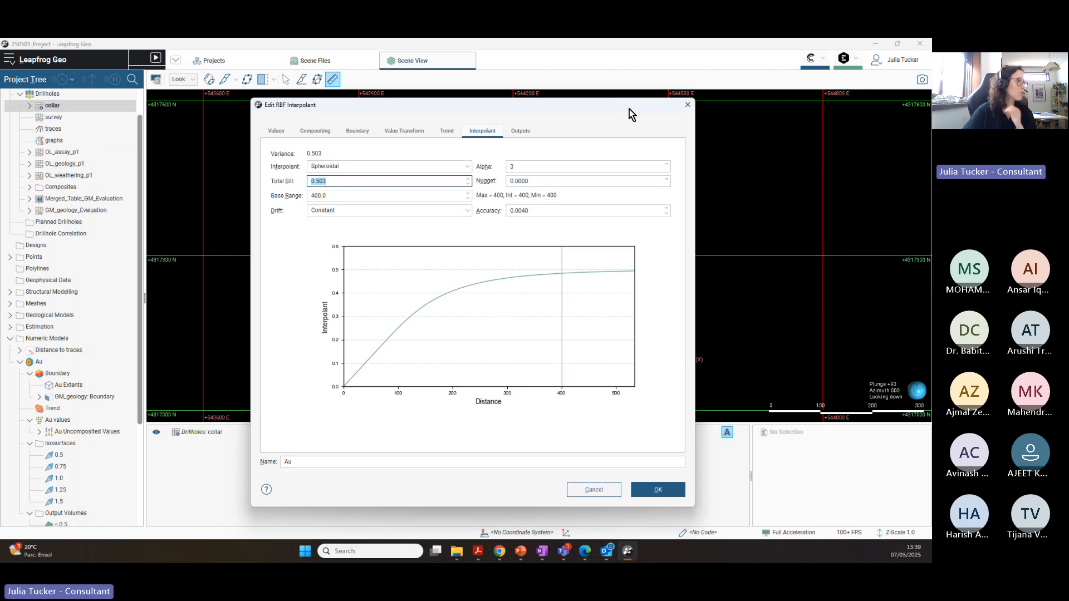
pyautogui.doubleClick(323, 182)
pyautogui.click(340, 196)
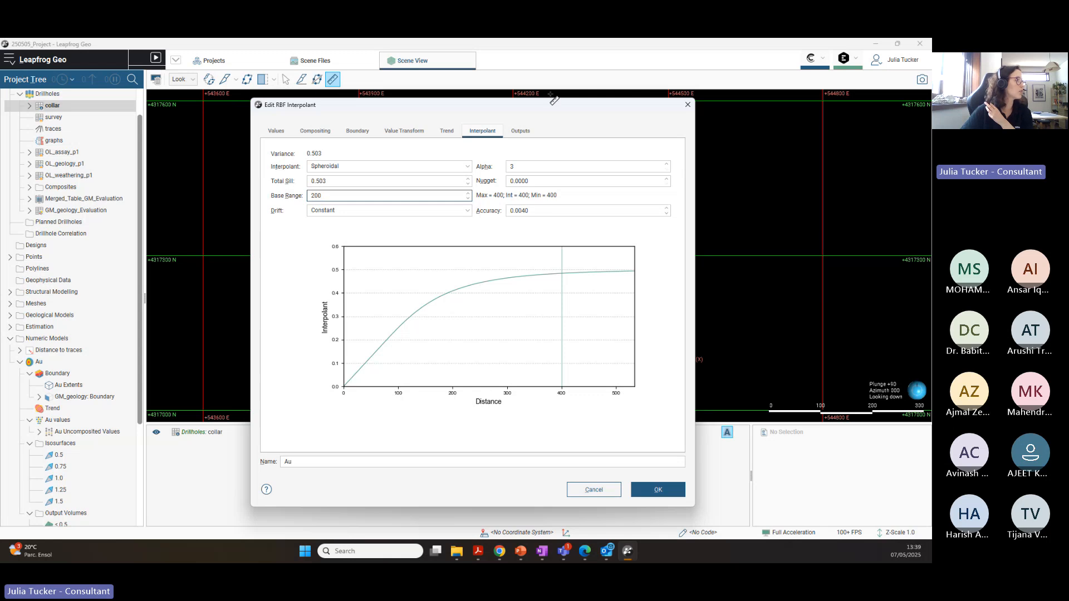
pyautogui.moveTo(515, 111); pyautogui.dragTo(333, 118)
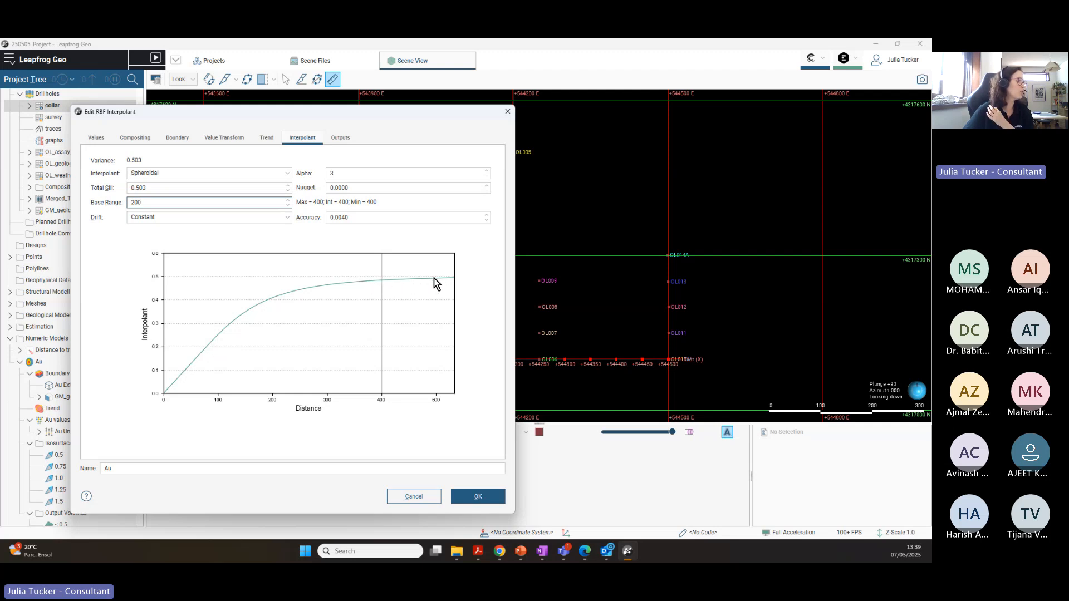
pyautogui.click(228, 218)
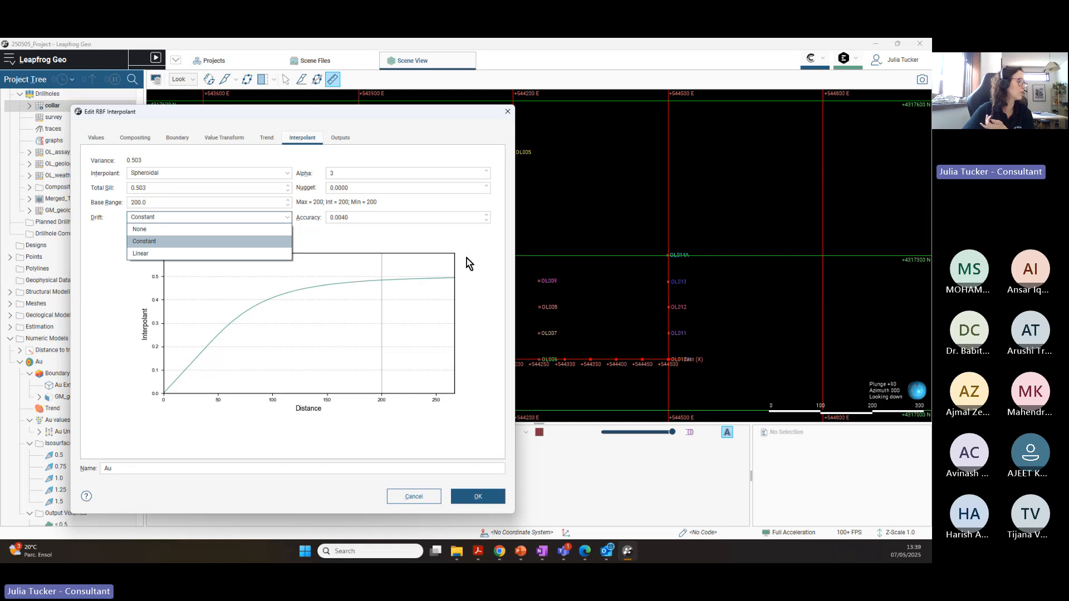
pyautogui.click(396, 247)
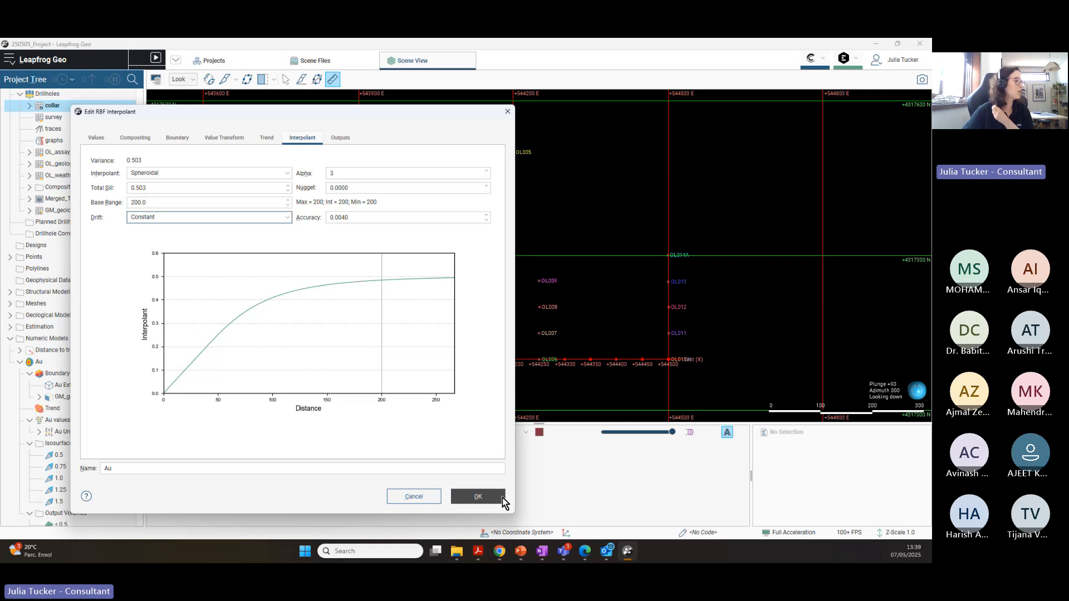
pyautogui.moveTo(368, 119); pyautogui.dragTo(512, 107)
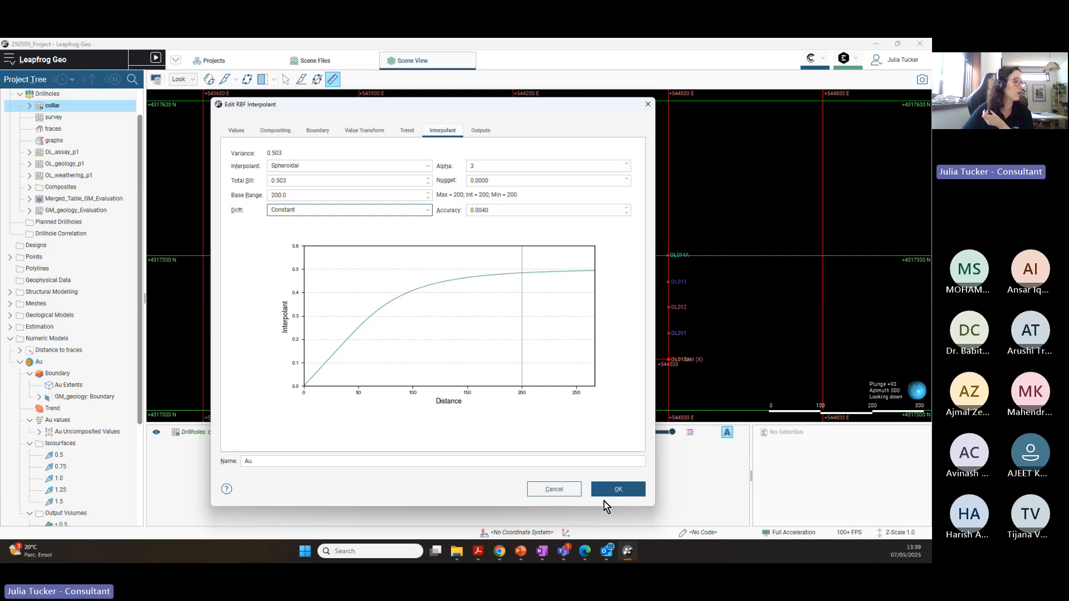
pyautogui.click(622, 490)
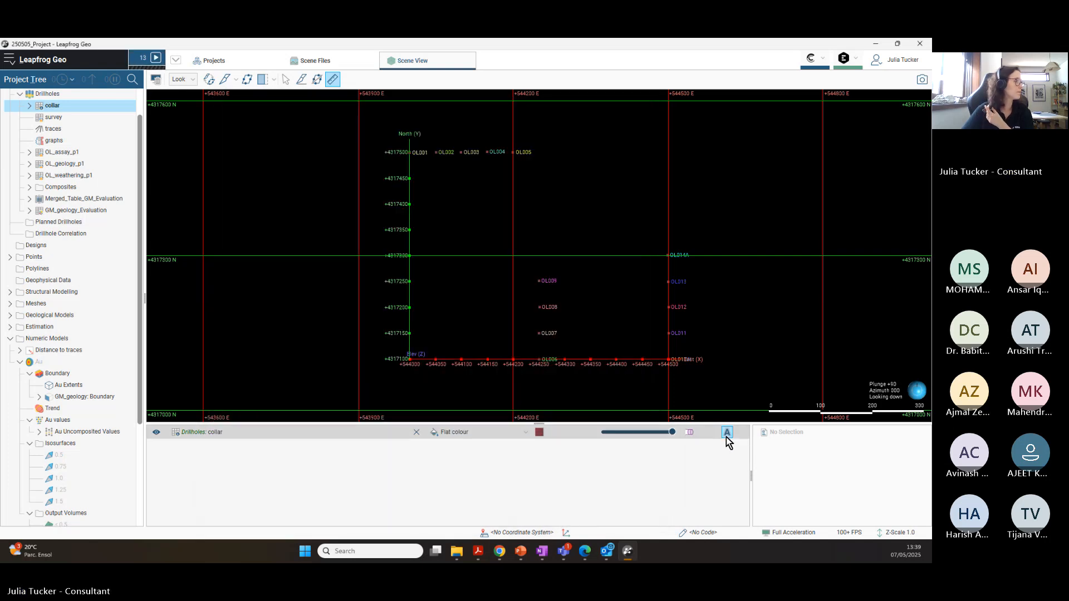
# Step: Remove the collars from the scene, check the processing queue, and display the reprocessed Au interpolant volumes
pyautogui.click(416, 432)
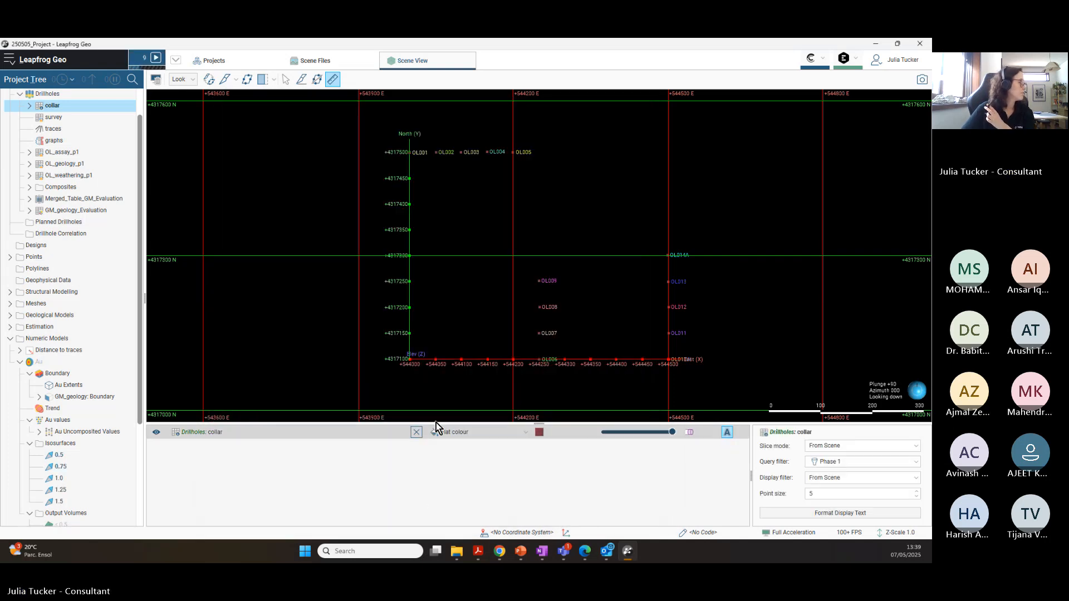
pyautogui.click(146, 58)
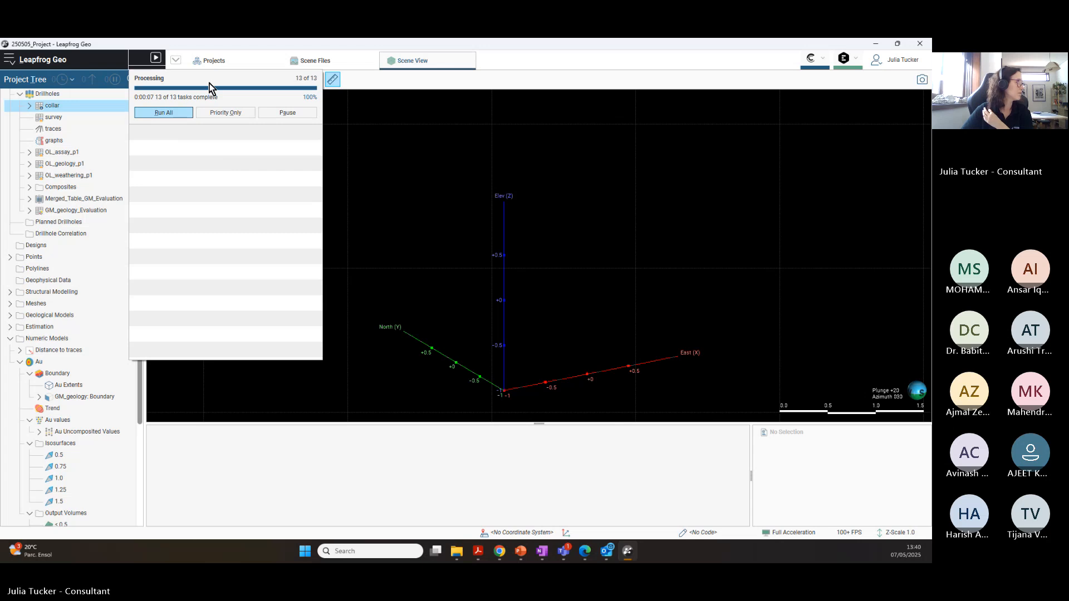
pyautogui.click(313, 489)
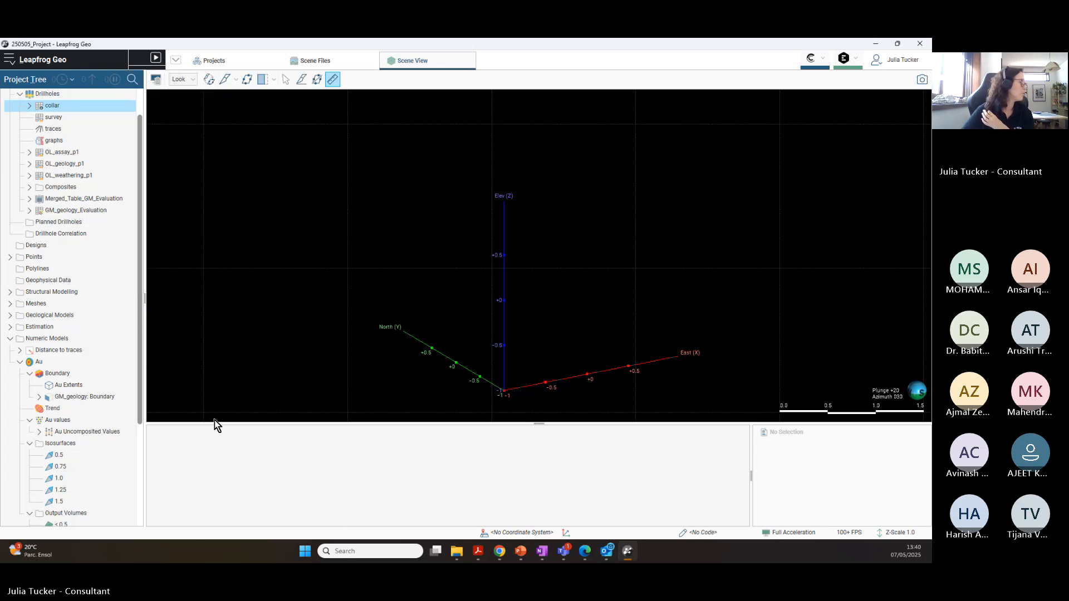
pyautogui.moveTo(38, 363); pyautogui.dragTo(572, 255)
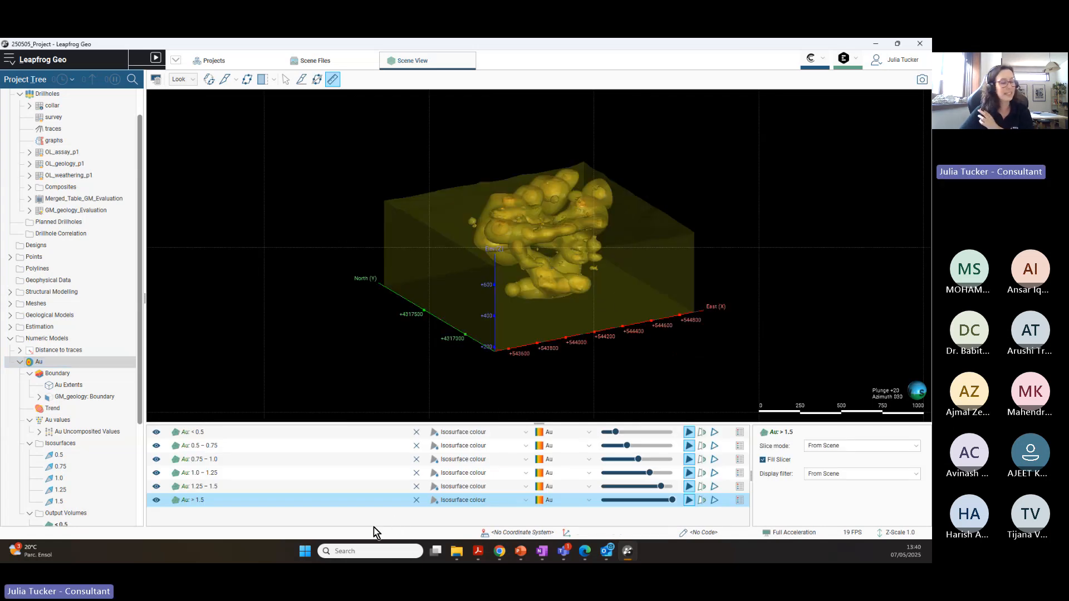
# Step: Deactivate the ruler and inspect the updated Au volumes up close from several sides, including the isolated high-grade blobs
pyautogui.scroll(3, 596, 249)
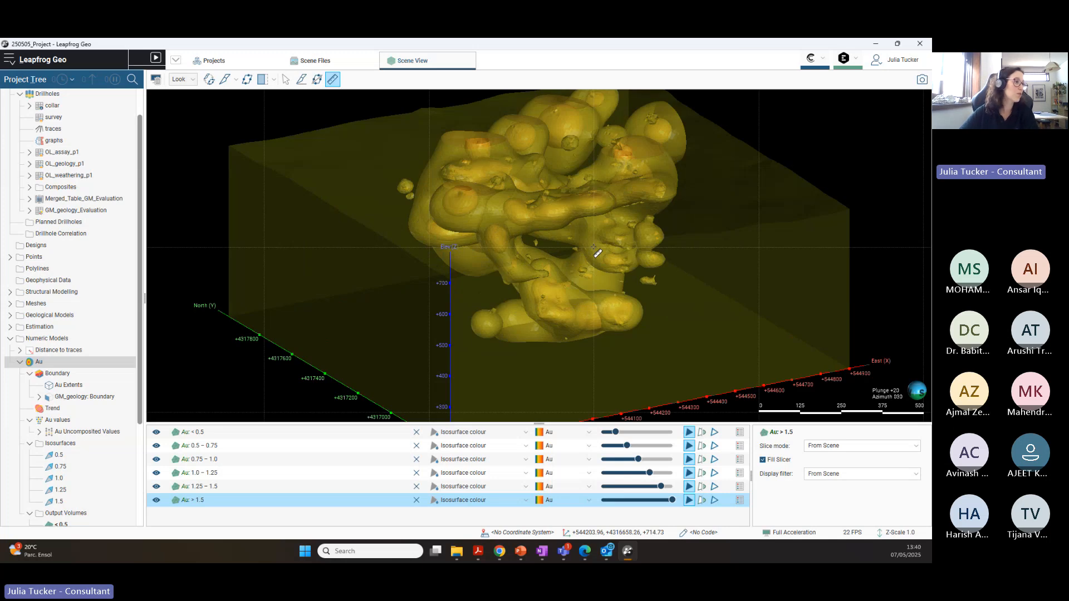
pyautogui.click(285, 79)
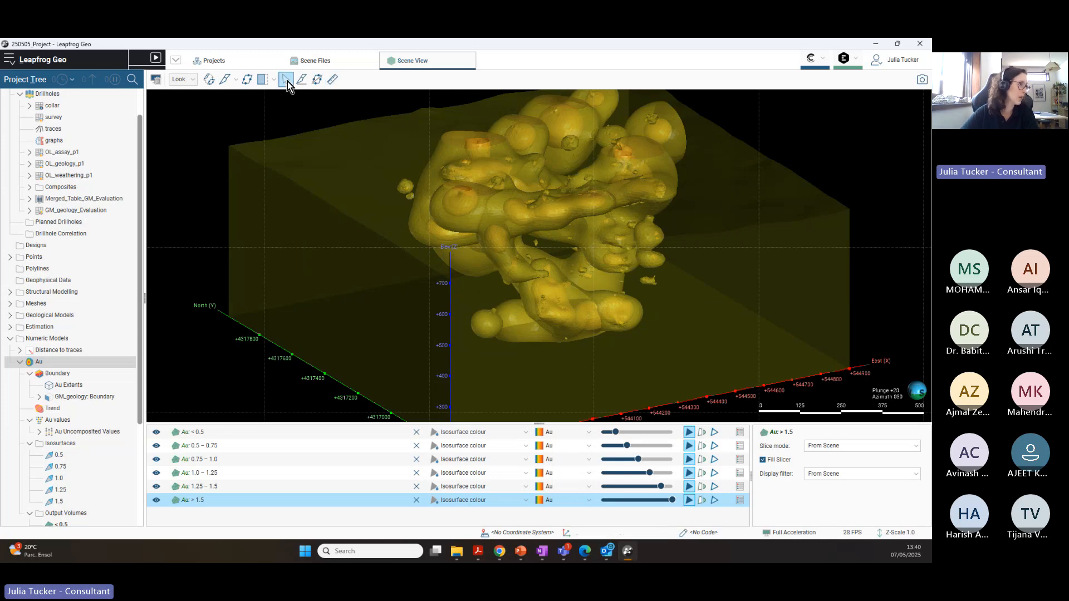
pyautogui.moveTo(663, 195); pyautogui.dragTo(456, 228)
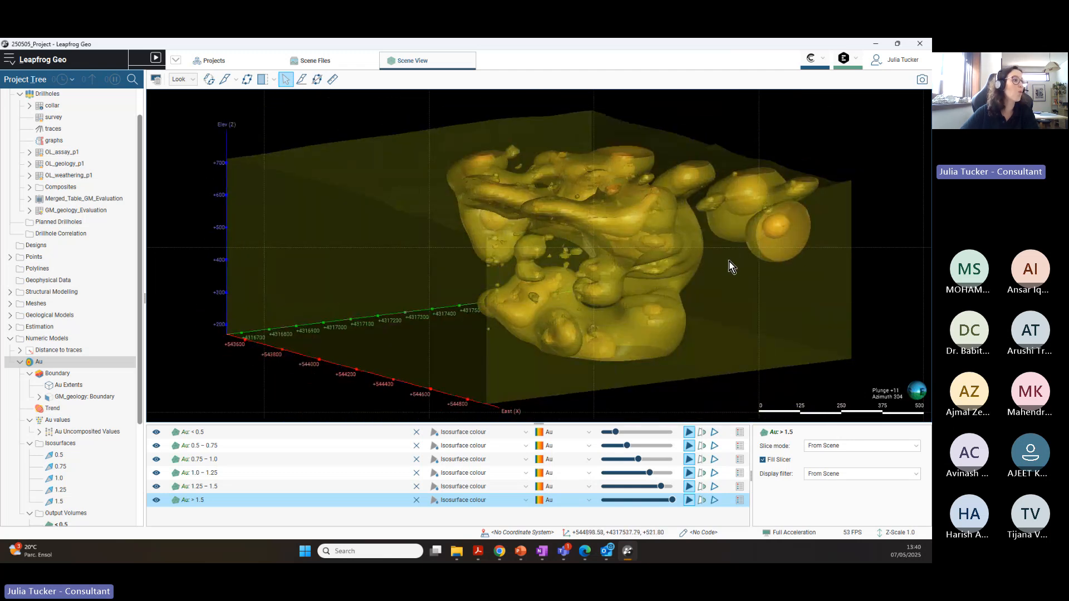
pyautogui.moveTo(729, 261); pyautogui.dragTo(546, 295)
pyautogui.scroll(5, 666, 323)
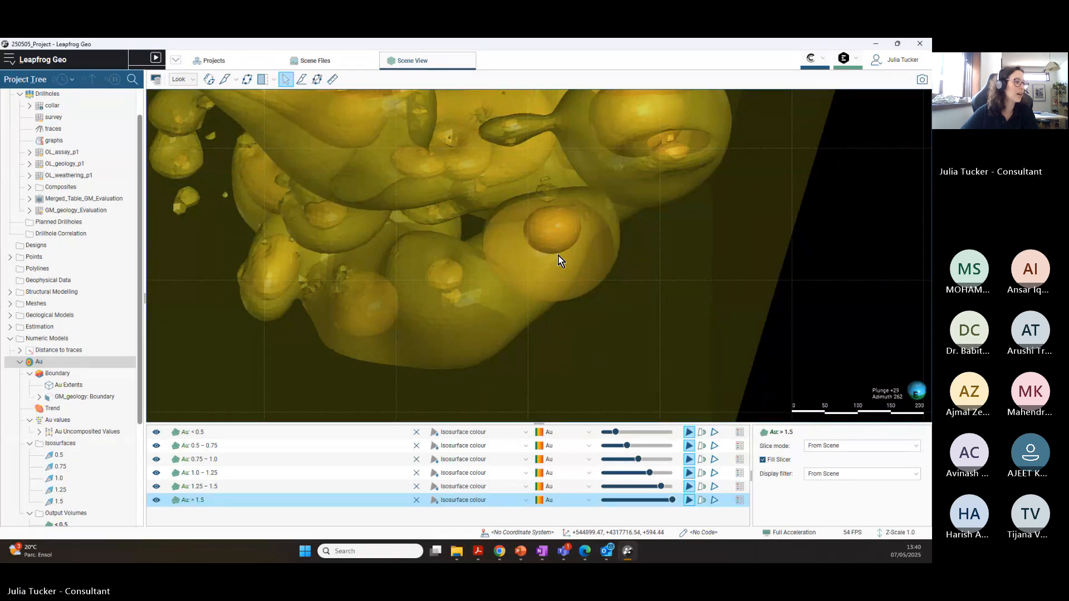
pyautogui.moveTo(512, 293); pyautogui.dragTo(567, 307)
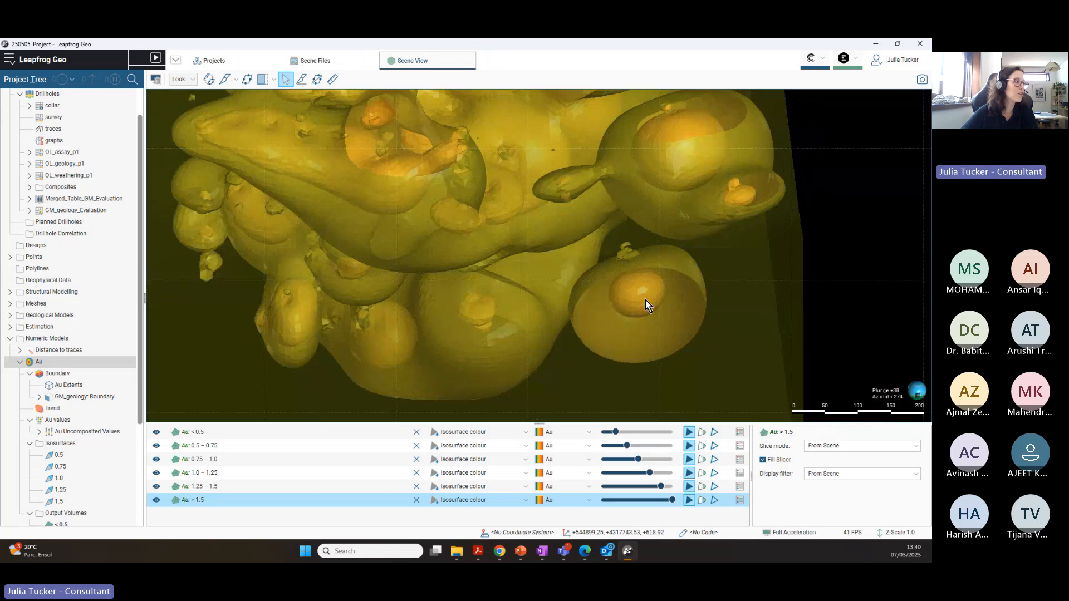
pyautogui.moveTo(644, 303); pyautogui.dragTo(489, 252)
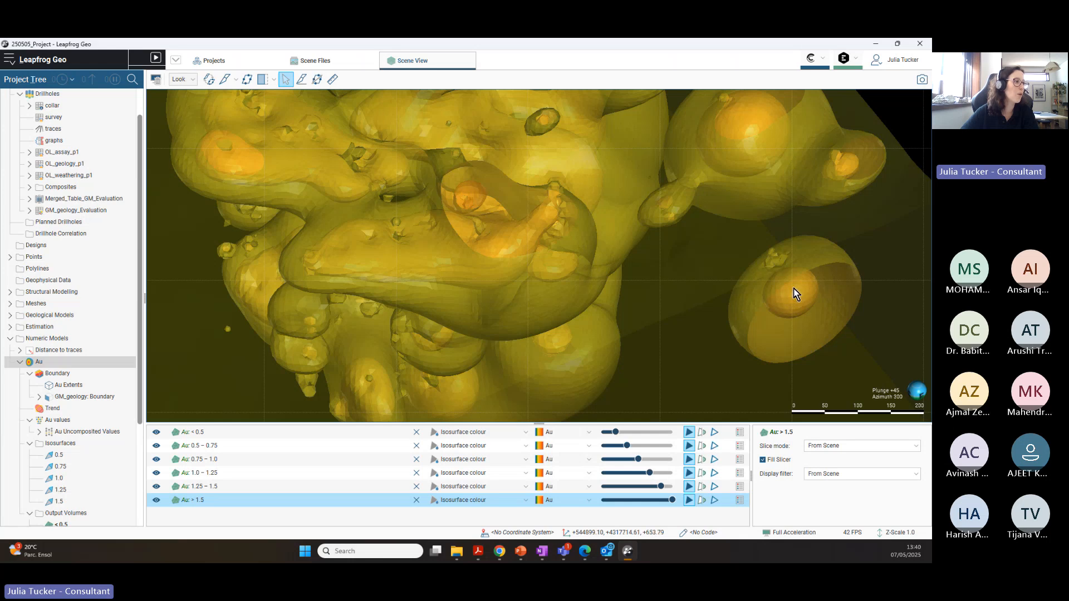
# Step: Reopen the Au interpolant for editing and review its sill and base range settings alongside the Au volumes
pyautogui.rightClick(51, 365)
pyautogui.click(72, 153)
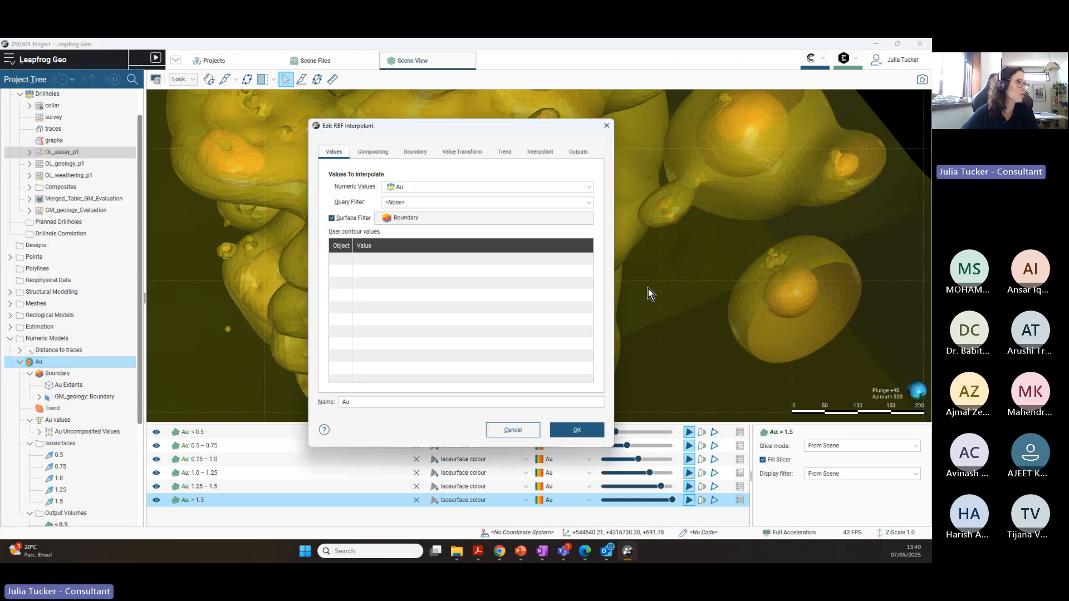
pyautogui.click(530, 152)
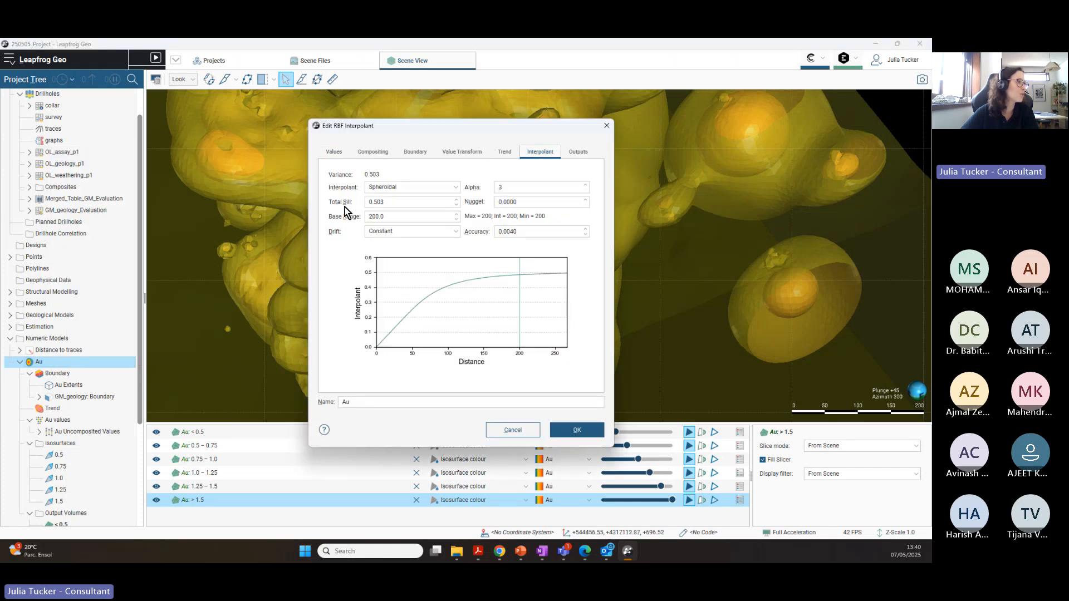
pyautogui.moveTo(478, 130); pyautogui.dragTo(166, 133)
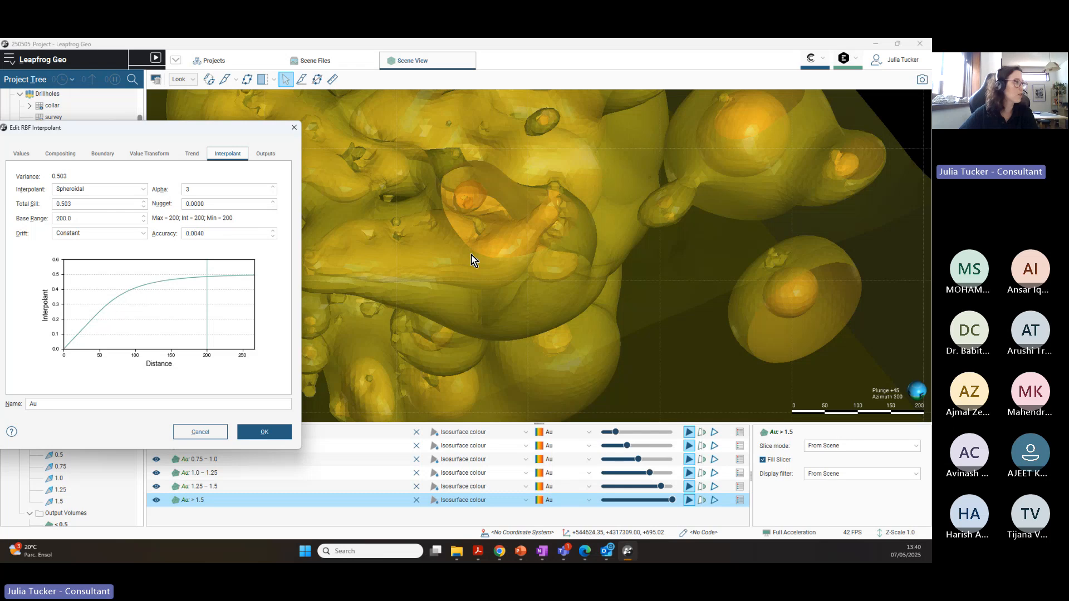
pyautogui.moveTo(202, 128); pyautogui.dragTo(229, 126)
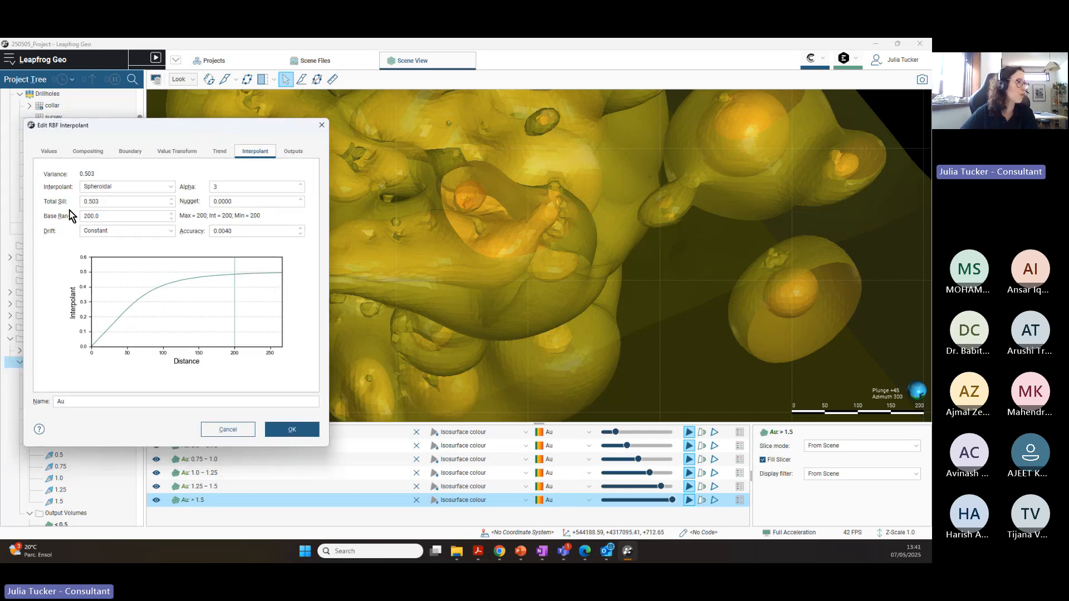
pyautogui.moveTo(268, 127); pyautogui.dragTo(173, 137)
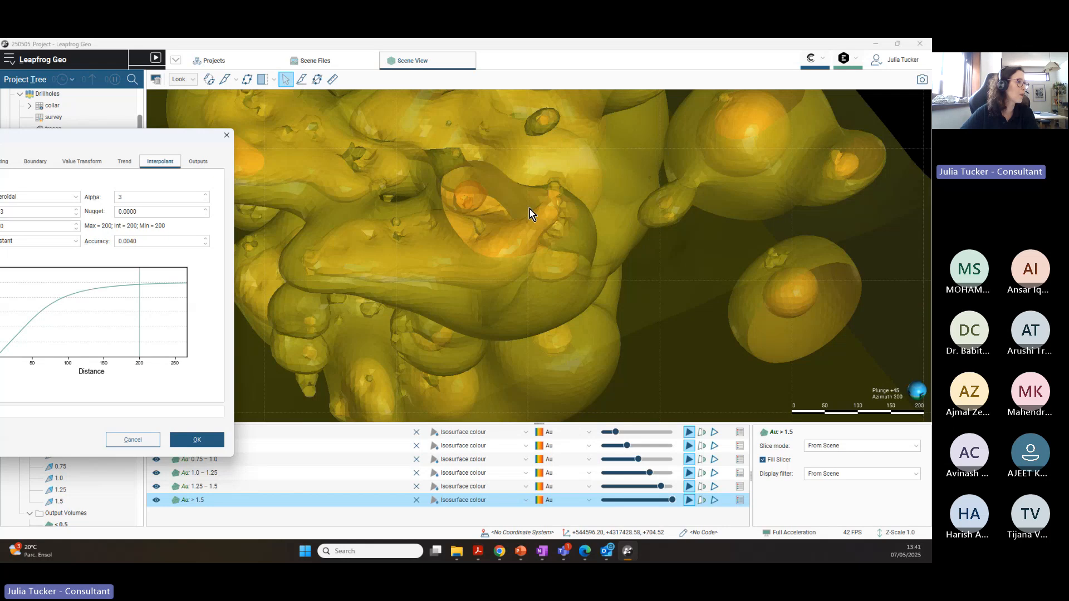
# Step: Examine the shape and extent of the Au volumes from further angles against the interpolant's base range setting
pyautogui.moveTo(530, 210); pyautogui.dragTo(530, 257)
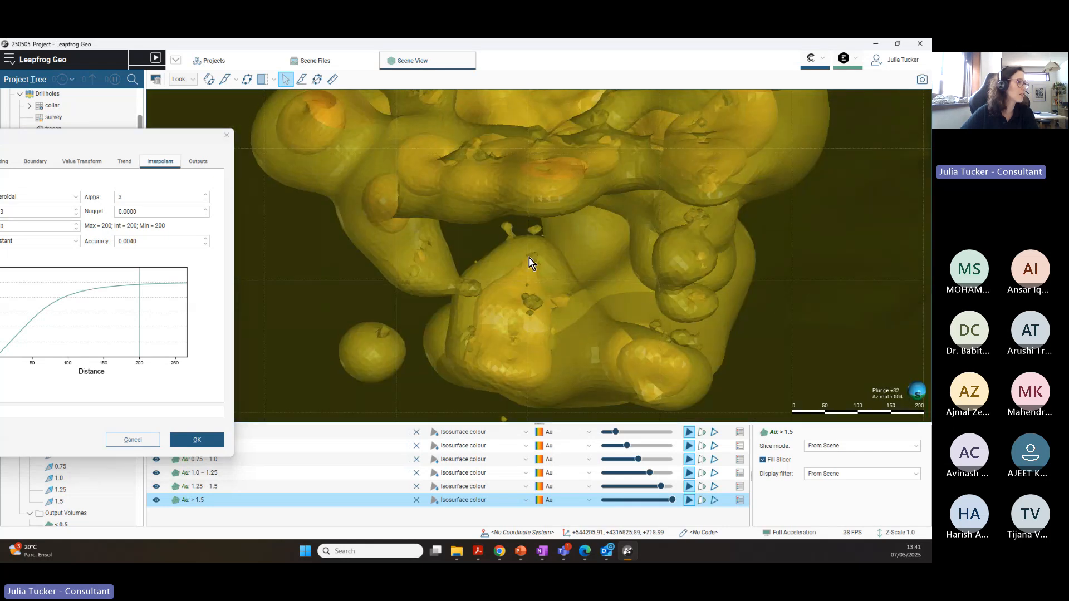
pyautogui.moveTo(594, 320); pyautogui.dragTo(427, 240)
pyautogui.moveTo(393, 281); pyautogui.dragTo(363, 325)
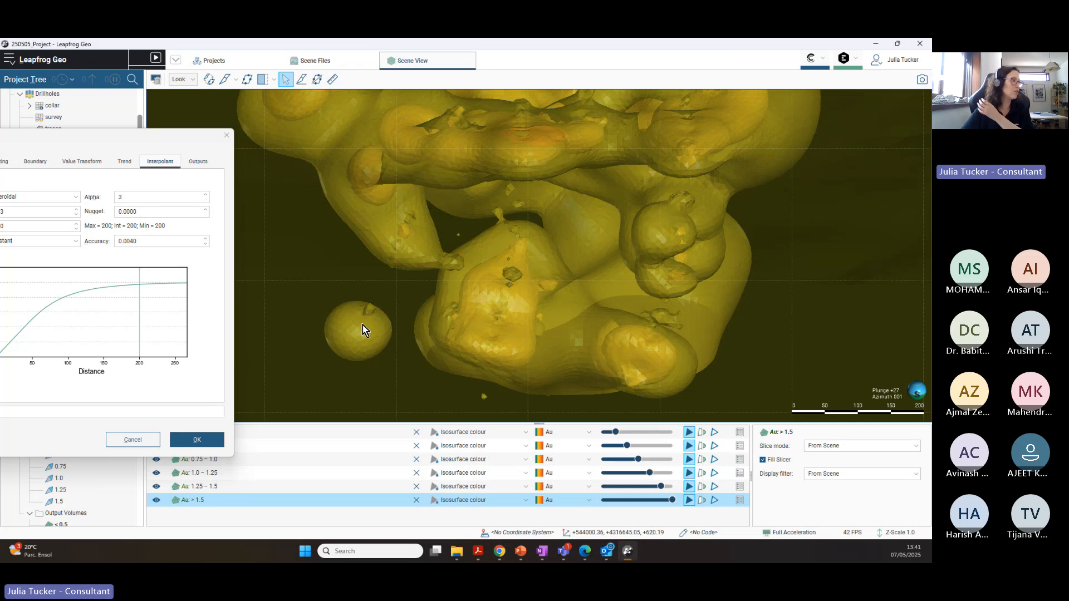
pyautogui.moveTo(137, 135); pyautogui.dragTo(366, 147)
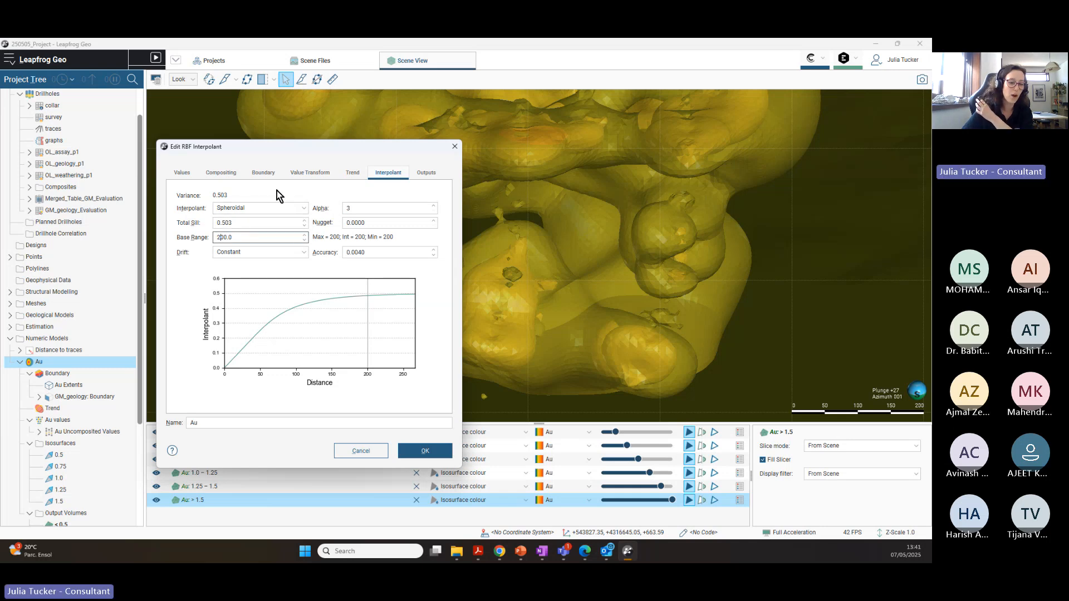
pyautogui.moveTo(339, 151); pyautogui.dragTo(223, 103)
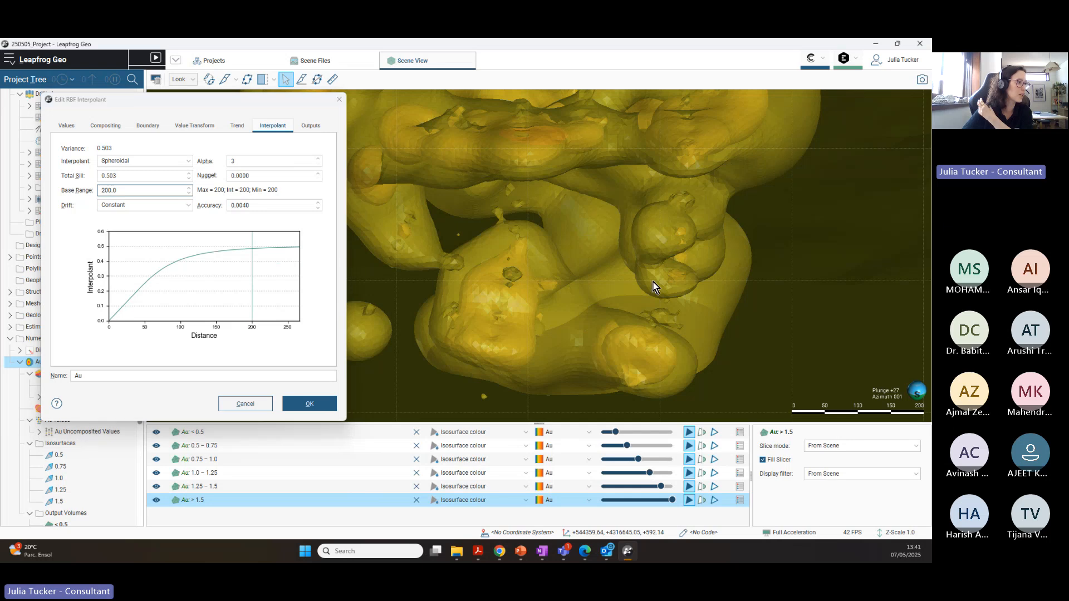
pyautogui.moveTo(653, 283); pyautogui.dragTo(529, 230)
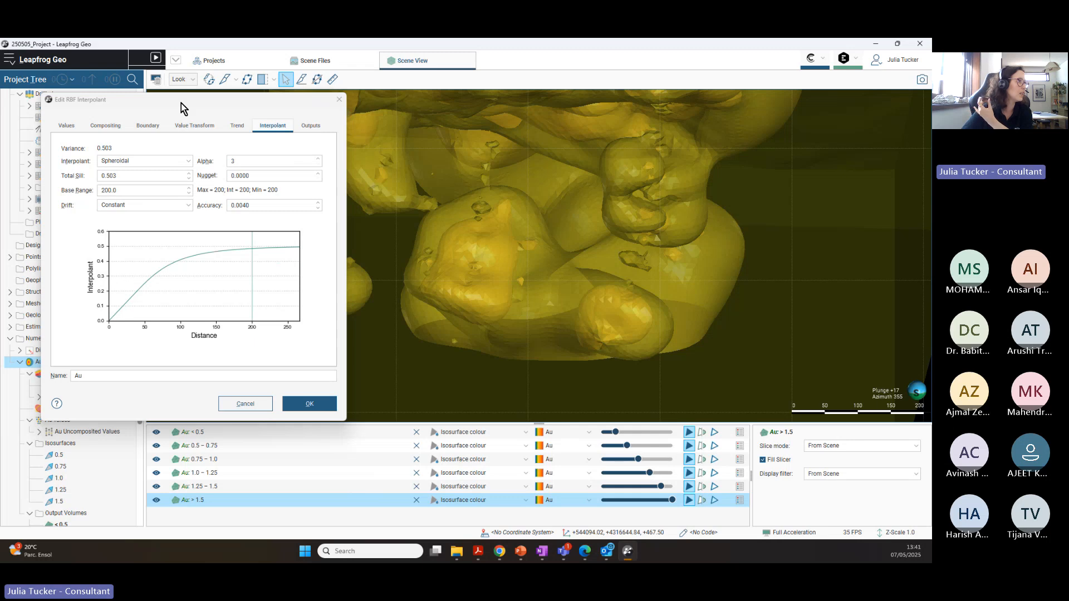
# Step: Review the pre-transform clipping bounds of the Au values alongside the interpolant's sill and base range settings
pyautogui.moveTo(182, 102); pyautogui.dragTo(219, 129)
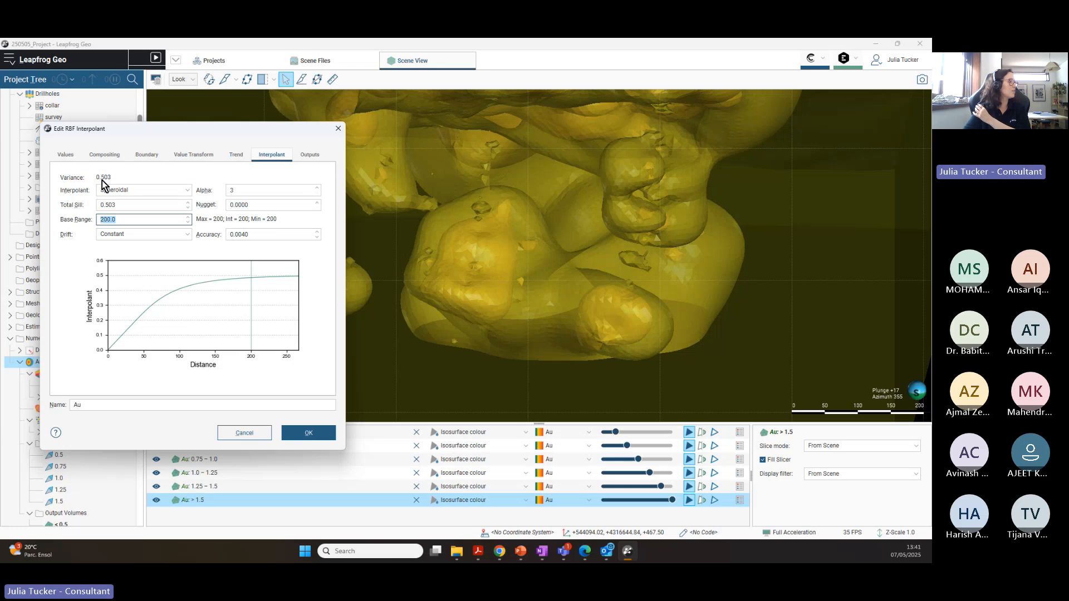
pyautogui.moveTo(258, 129); pyautogui.dragTo(221, 152)
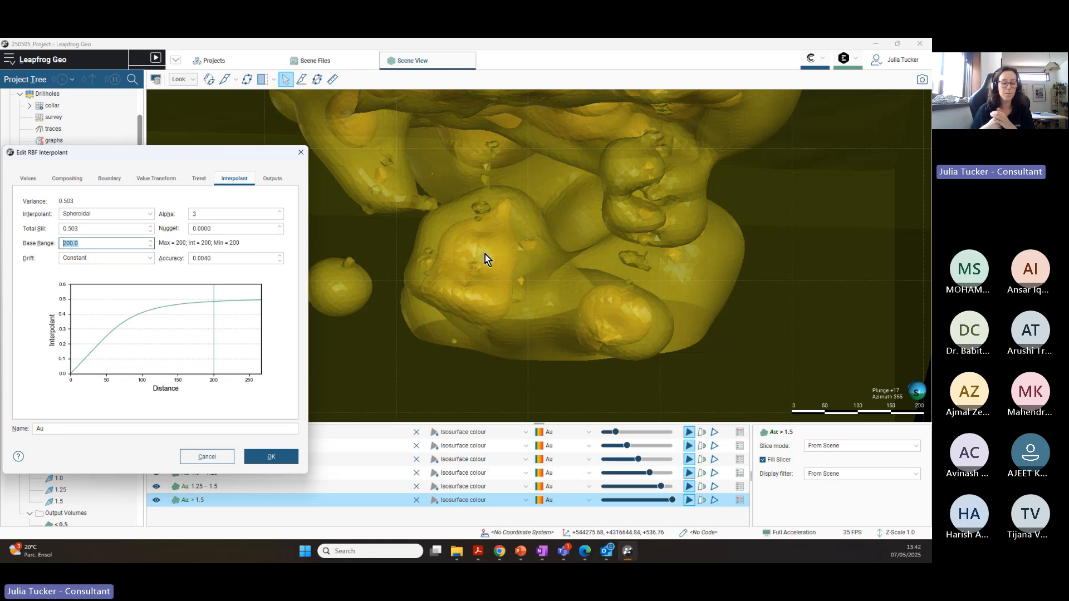
pyautogui.click(163, 179)
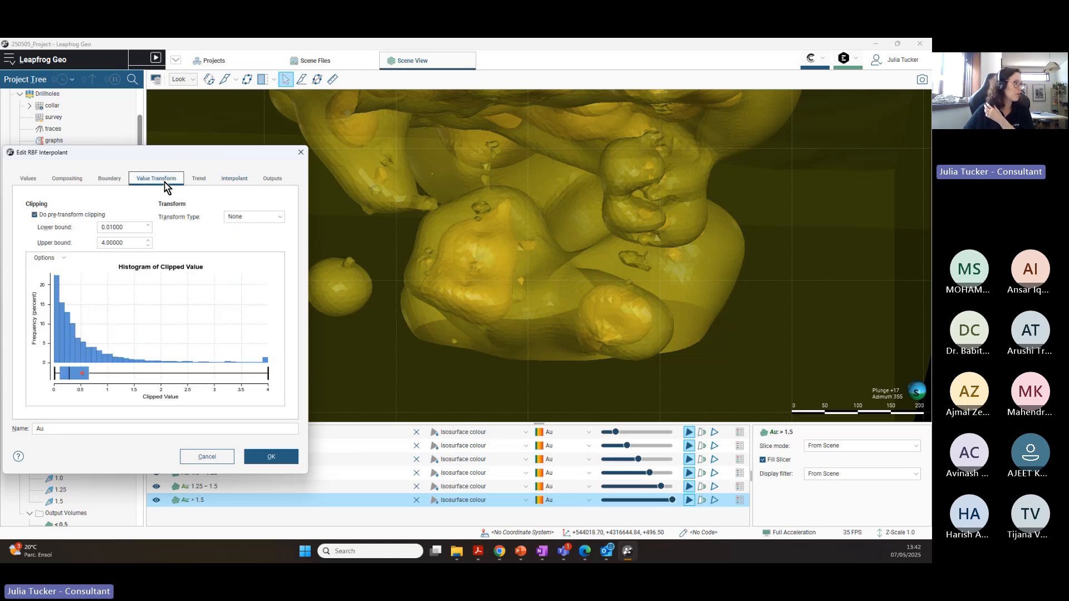
pyautogui.click(237, 177)
pyautogui.moveTo(238, 148); pyautogui.dragTo(339, 133)
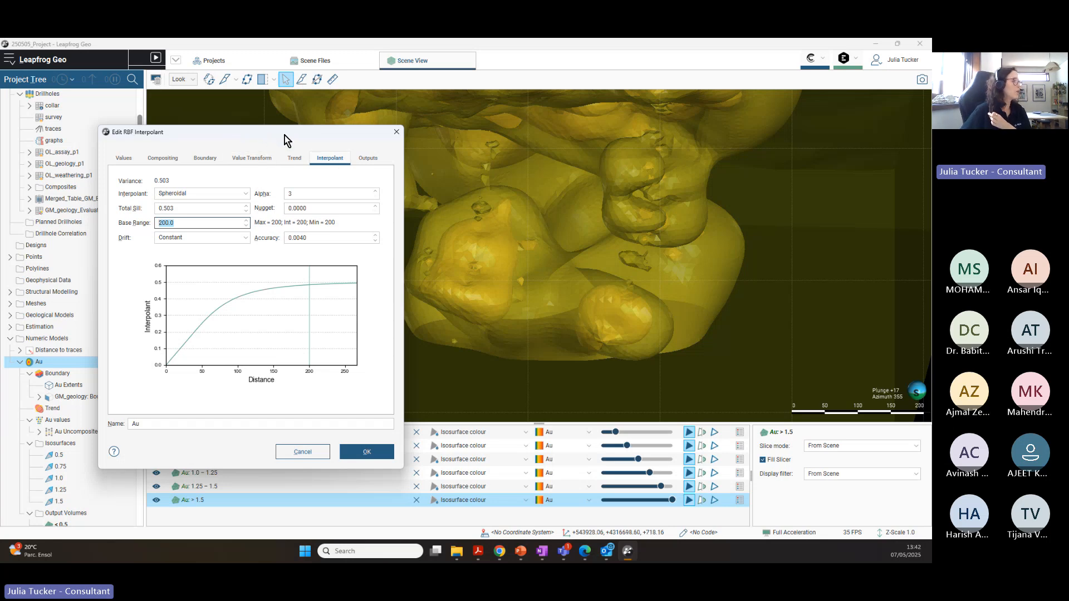
pyautogui.moveTo(285, 136); pyautogui.dragTo(259, 133)
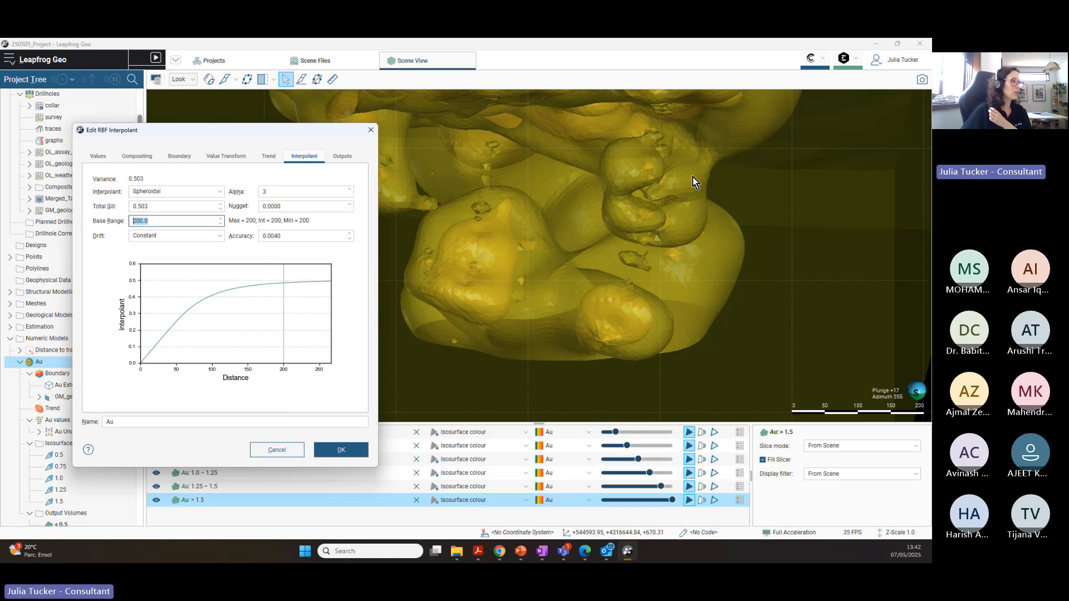
# Step: Inspect the full extent of the Au volumes from several angles, closing the interpolant settings without editing them
pyautogui.moveTo(693, 177); pyautogui.dragTo(661, 188)
pyautogui.scroll(-5, 661, 188)
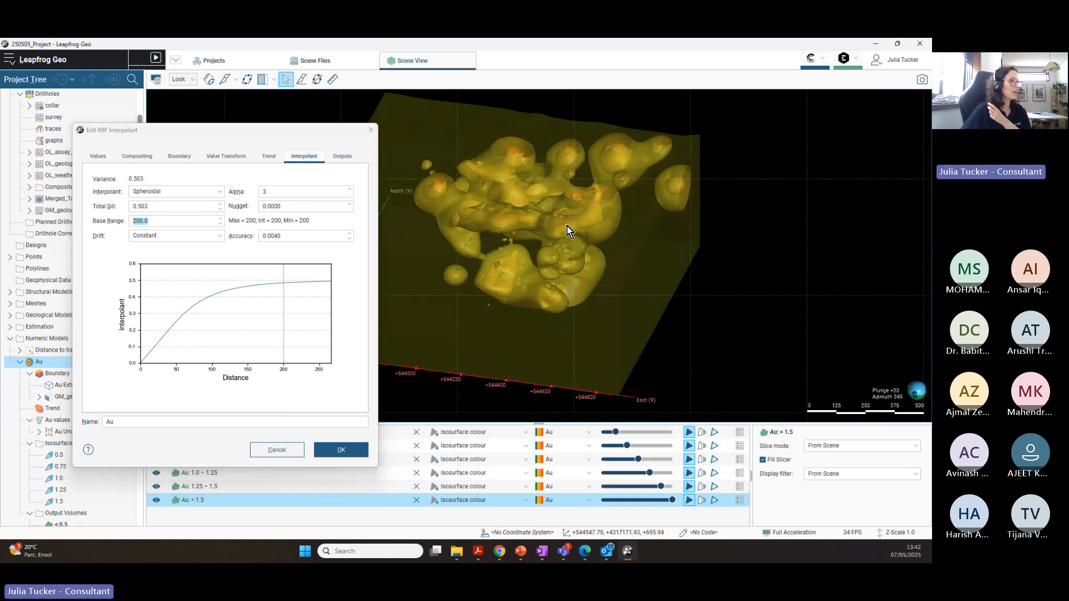
pyautogui.moveTo(567, 226); pyautogui.dragTo(662, 220)
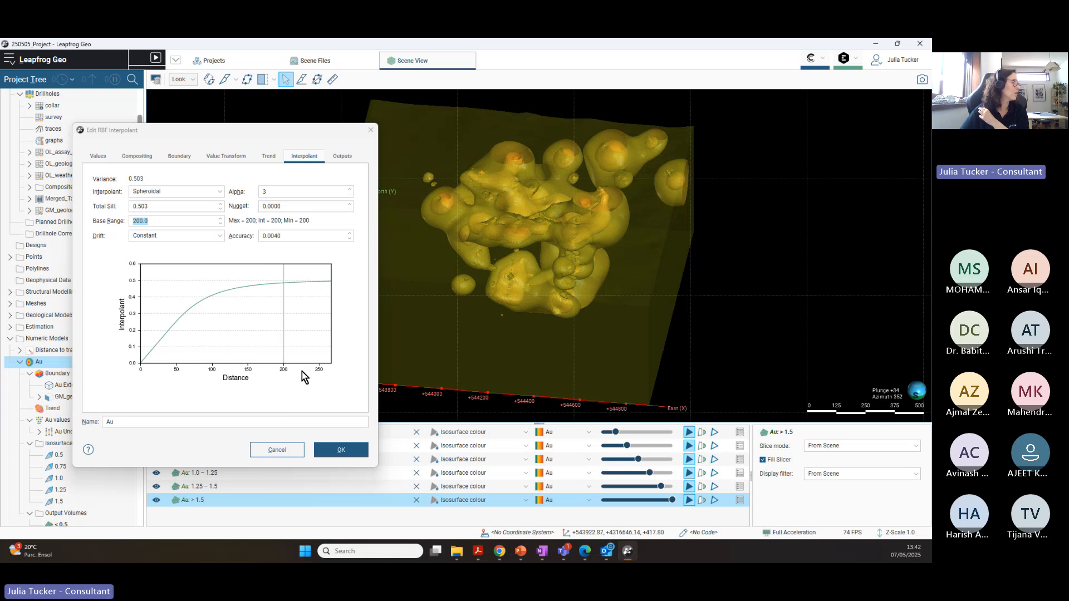
pyautogui.click(370, 130)
pyautogui.moveTo(638, 308); pyautogui.dragTo(629, 262)
pyautogui.moveTo(629, 262); pyautogui.dragTo(592, 248, button='right')
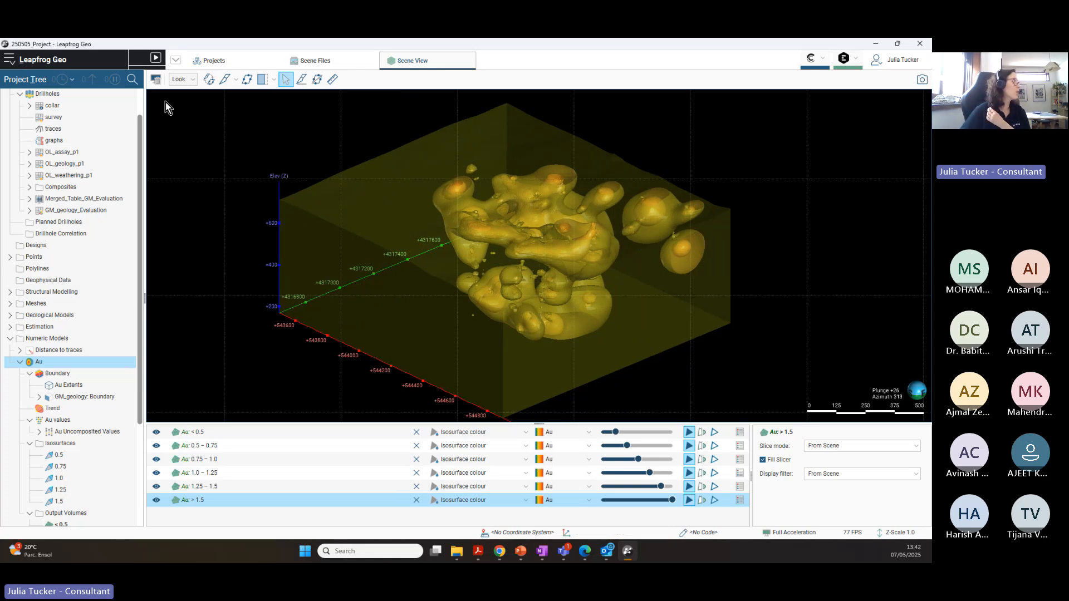
# Step: Clear the scene, collapse the Au interpolant in the project tree, and copy it as Au_Vein
pyautogui.click(156, 80)
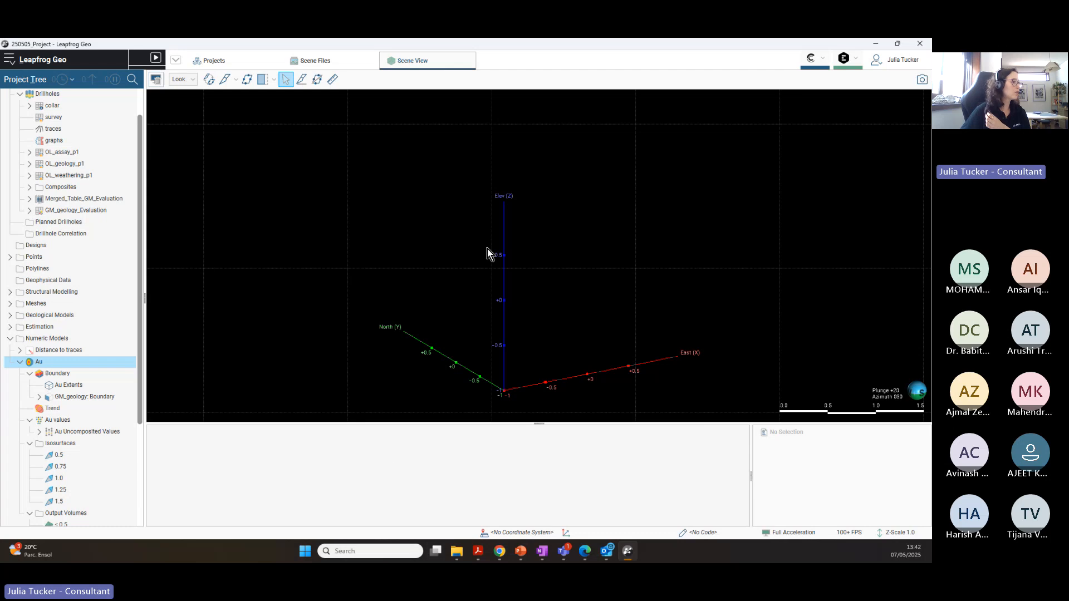
pyautogui.click(19, 362)
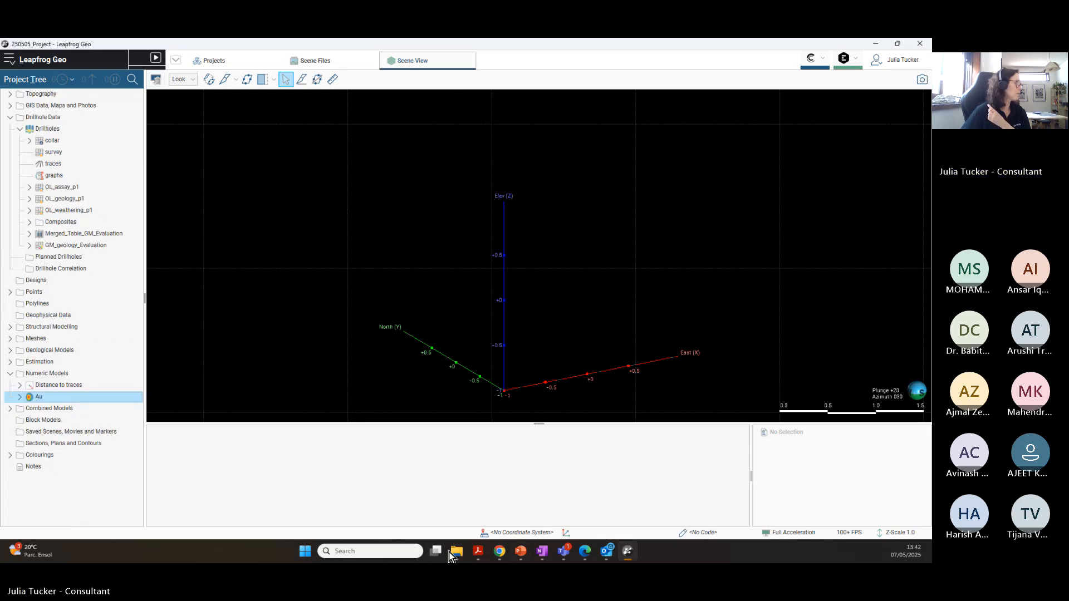
pyautogui.rightClick(56, 399)
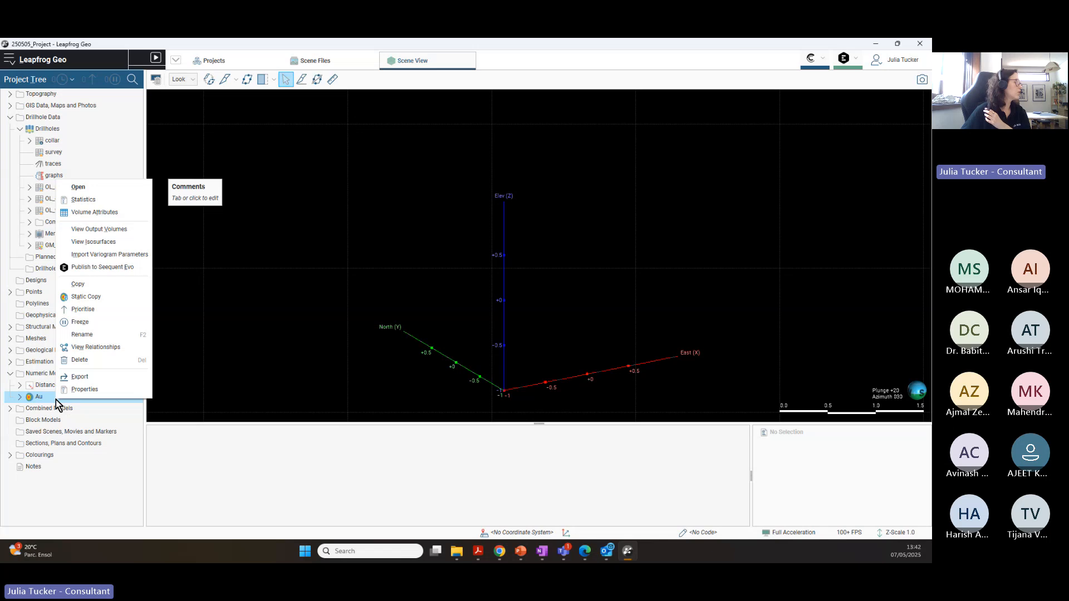
pyautogui.click(56, 400)
pyautogui.rightClick(42, 400)
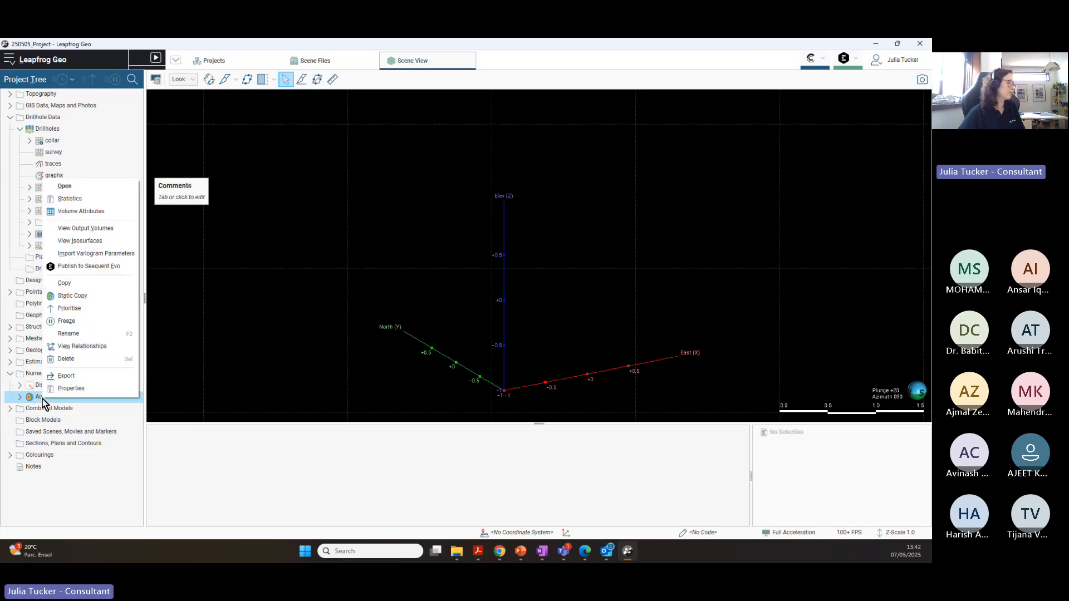
pyautogui.click(80, 284)
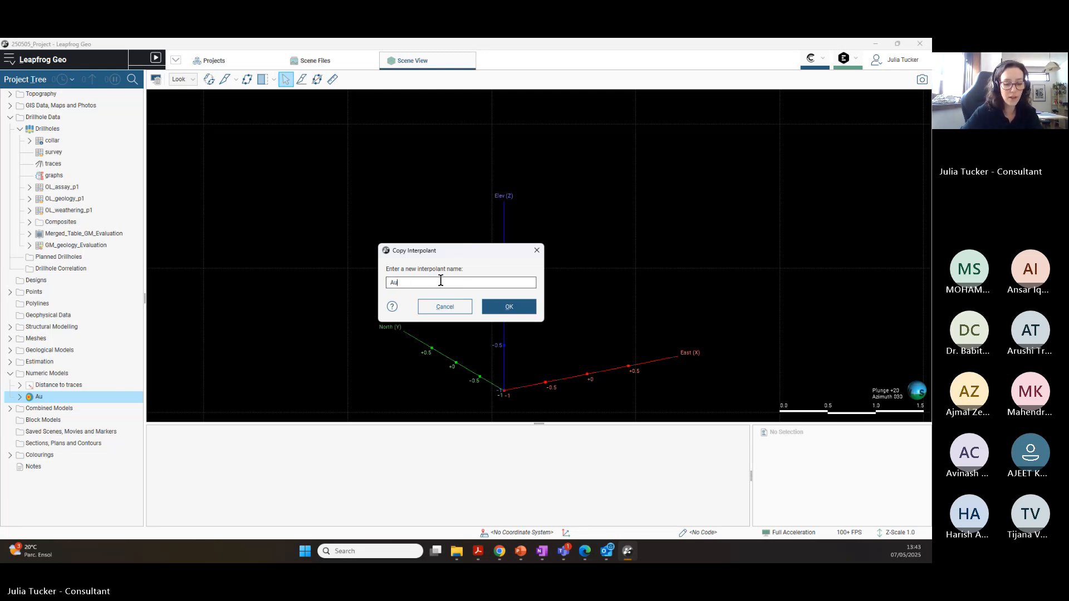
pyautogui.write('_Vein')
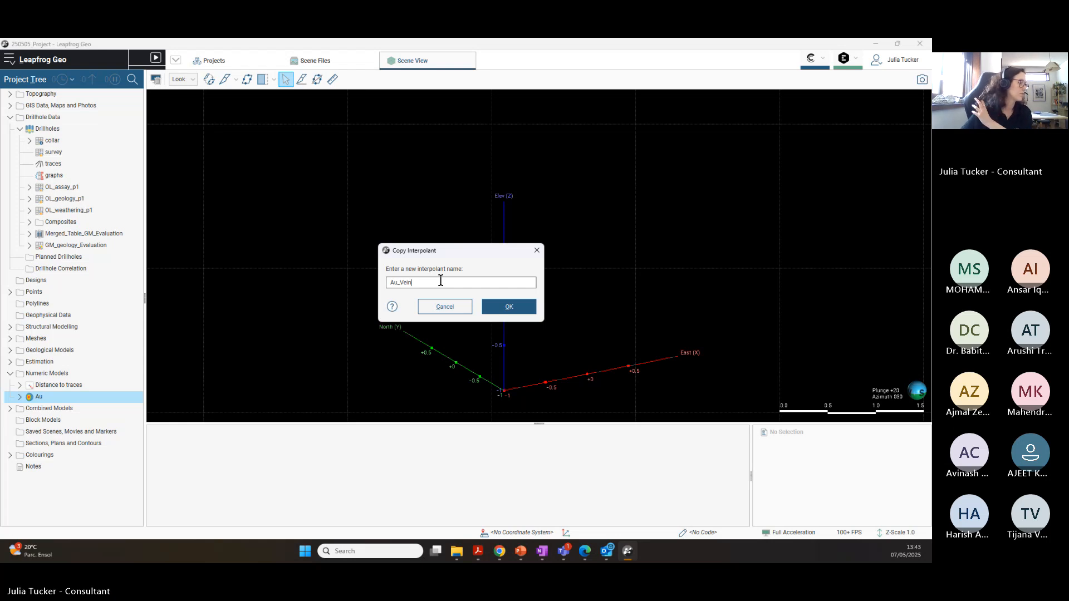
pyautogui.click(509, 307)
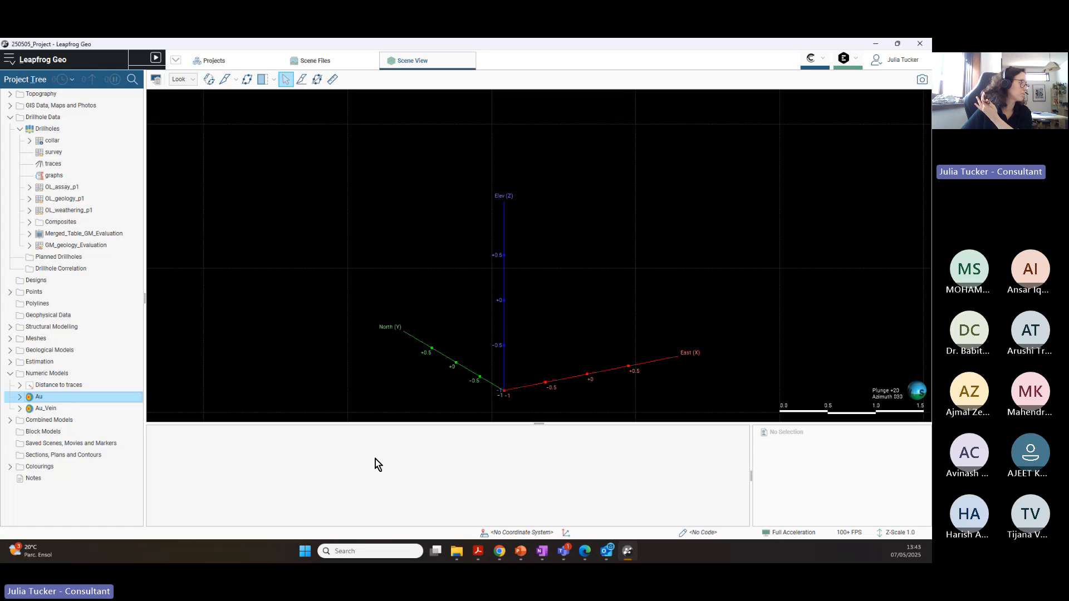
# Step: Make another copy of the Au interpolant named Au_Qpz
pyautogui.rightClick(53, 399)
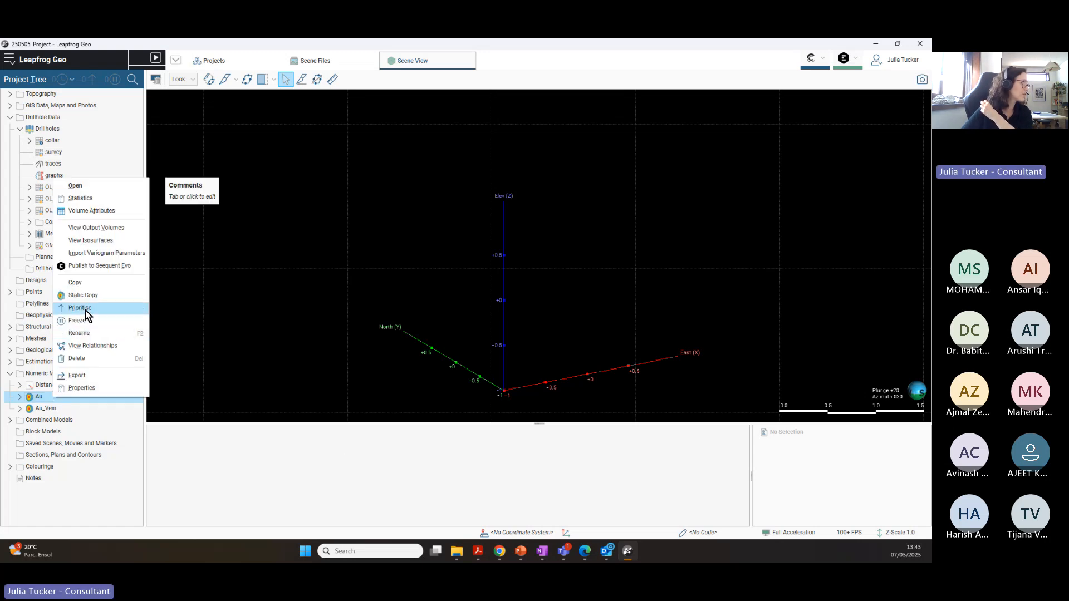
pyautogui.click(91, 283)
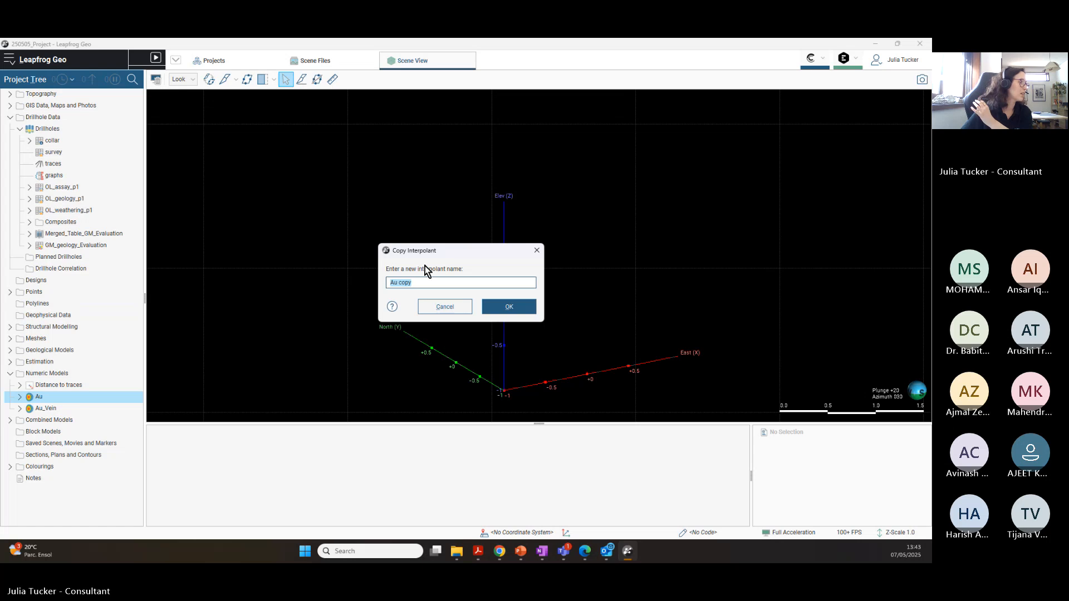
pyautogui.press('BackSpace')
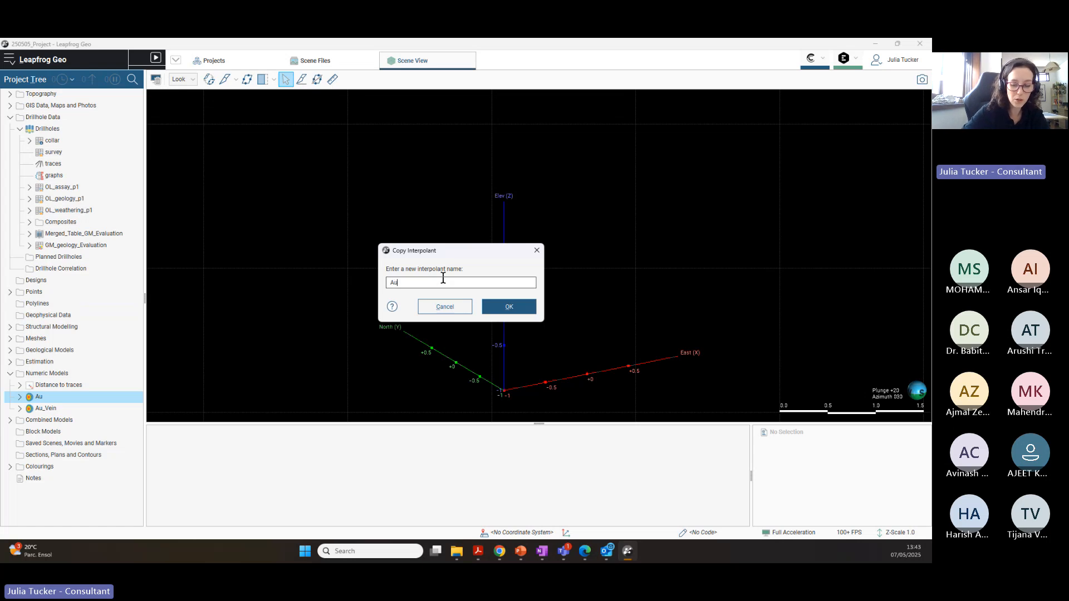
pyautogui.write('pz')
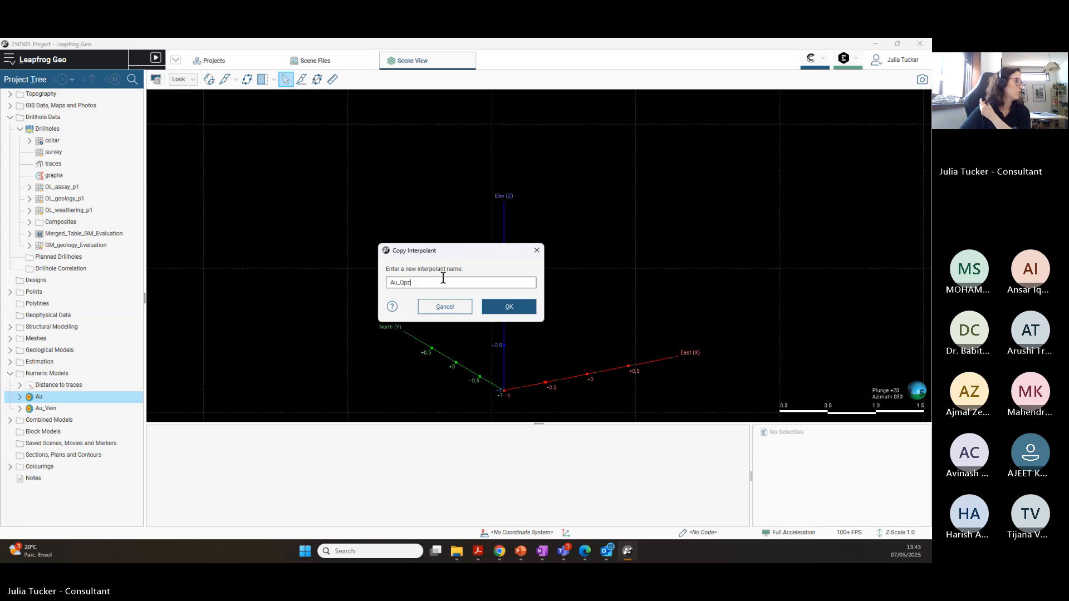
pyautogui.click(510, 306)
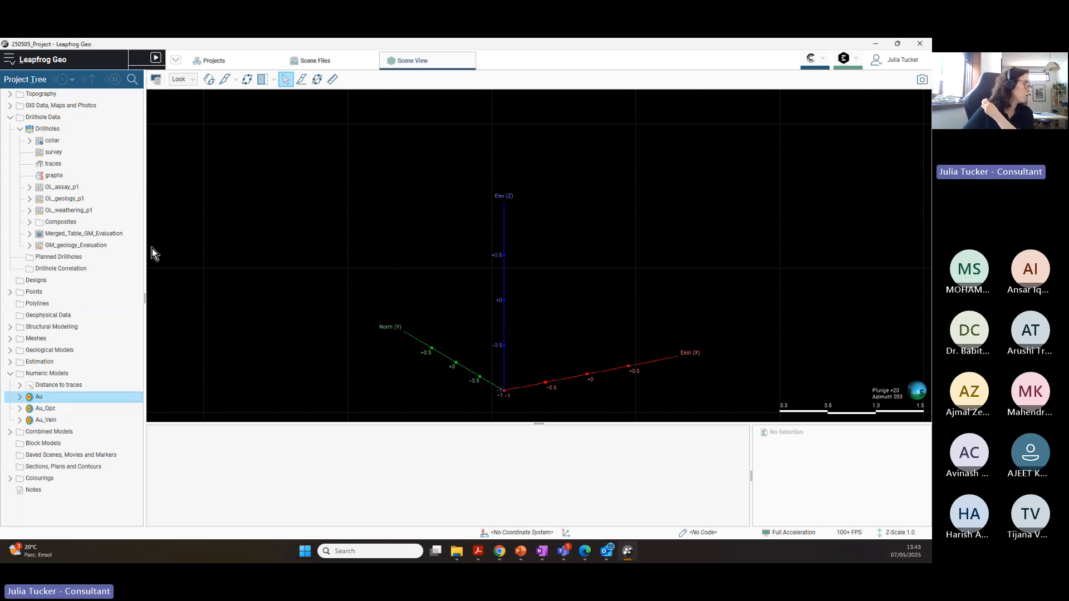
# Step: Display the Au_Qpz output volumes, view them from another angle, and clear the scene
pyautogui.moveTo(44, 412); pyautogui.dragTo(396, 350)
pyautogui.moveTo(636, 276); pyautogui.dragTo(439, 274)
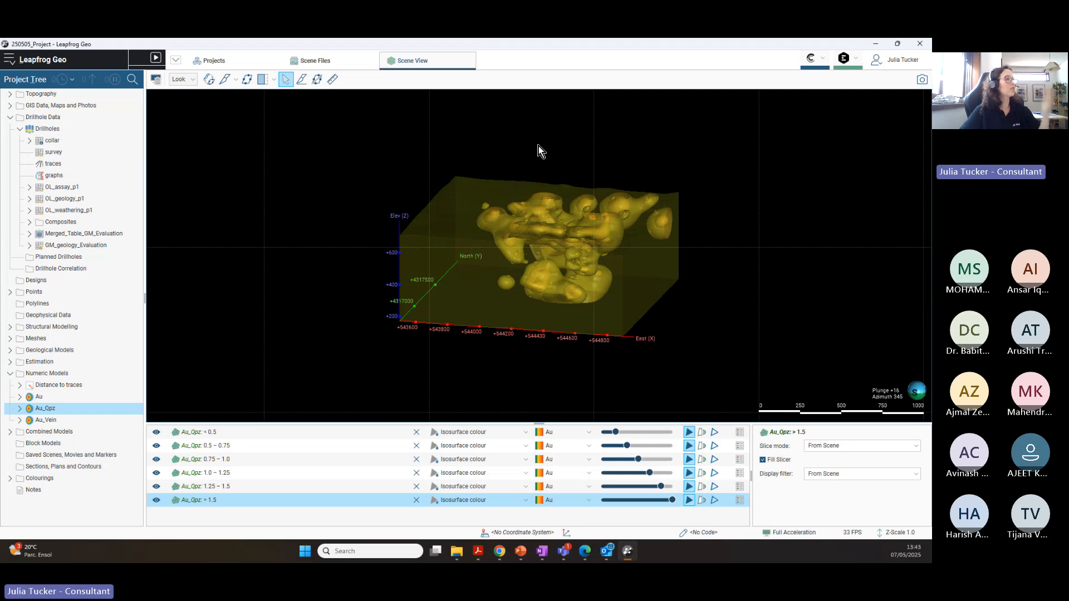
pyautogui.click(157, 80)
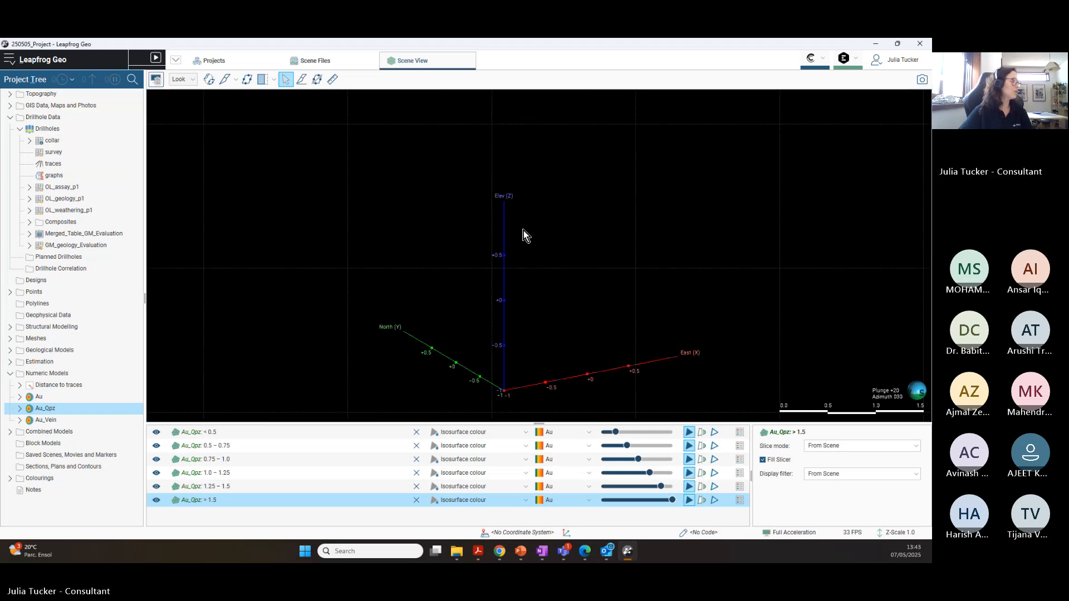
# Step: Expand the Au_Qpz interpolant, open it for editing, and check the query filters available for its Au values
pyautogui.click(19, 408)
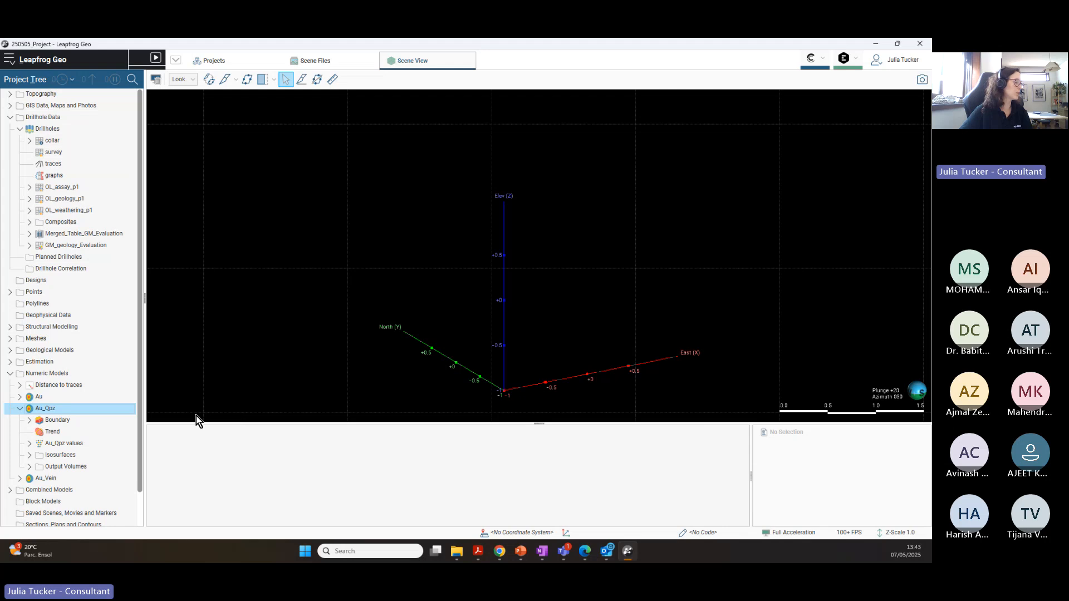
pyautogui.click(68, 412)
pyautogui.doubleClick(49, 411)
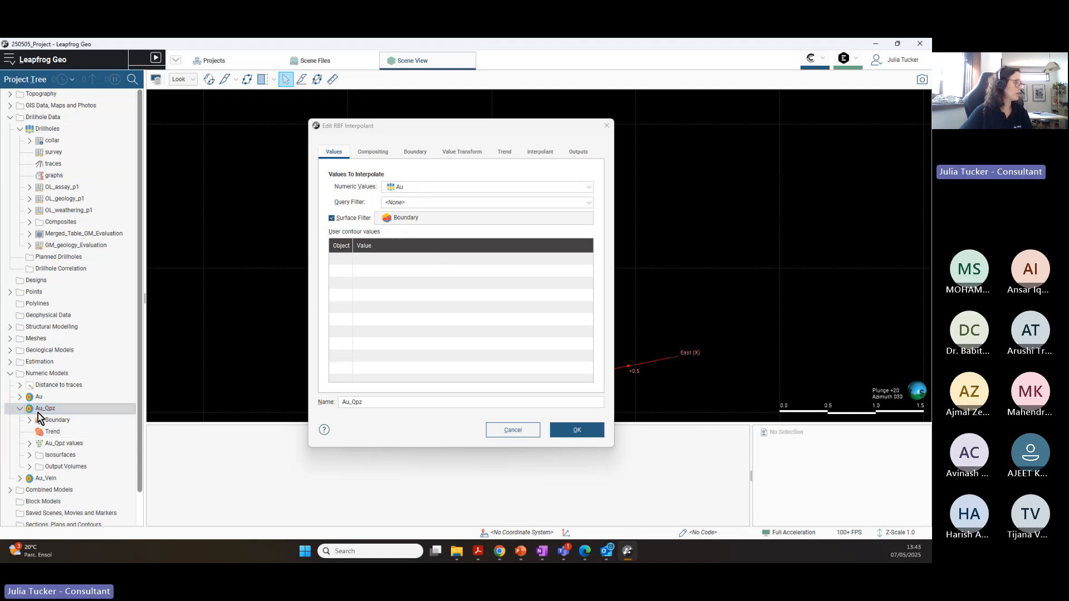
pyautogui.click(475, 205)
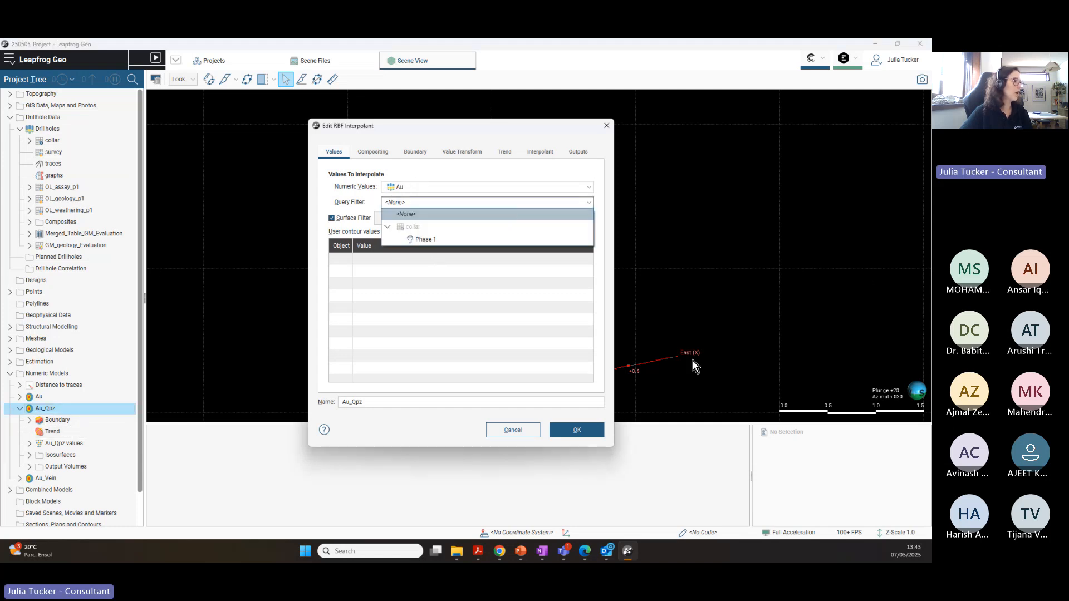
pyautogui.click(606, 352)
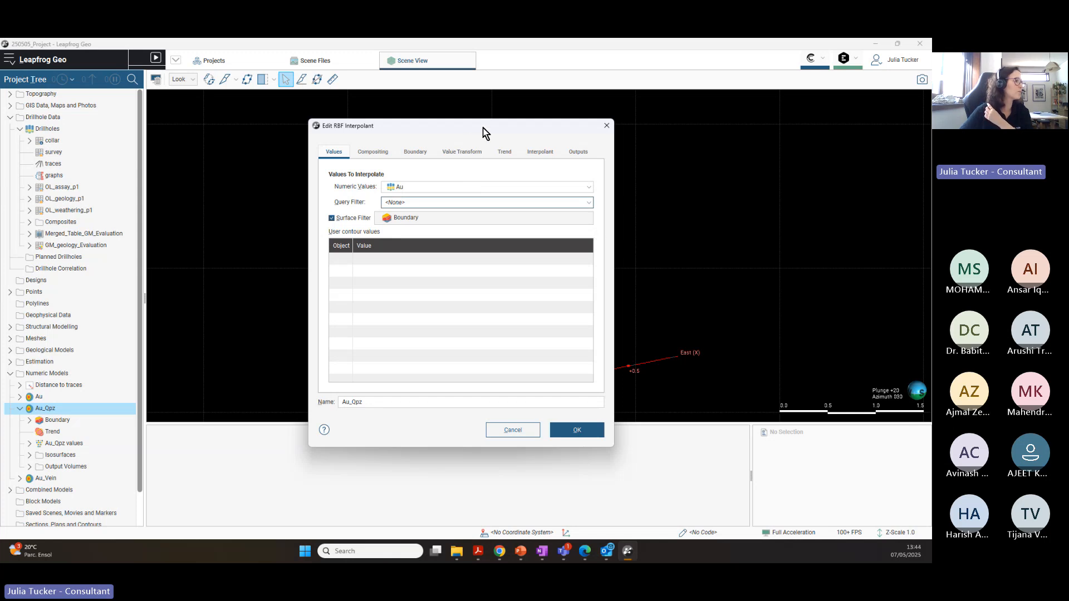
# Step: Open the Au_Qpz boundary settings and check which GM_geology and GM_OpenPit objects can be enclosed by the interpolant extents
pyautogui.moveTo(483, 128); pyautogui.dragTo(406, 130)
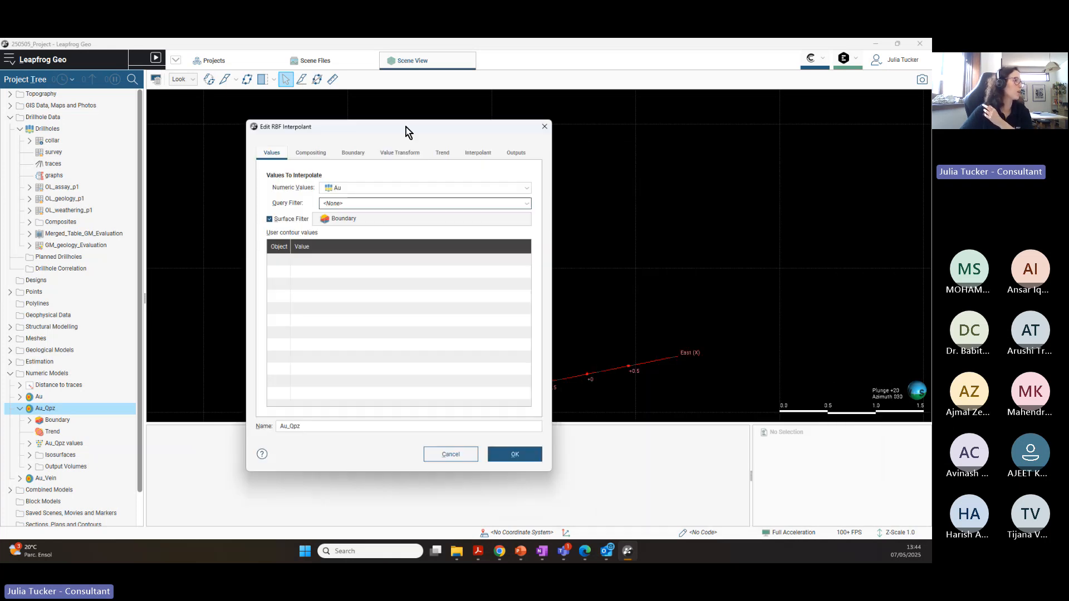
pyautogui.click(355, 153)
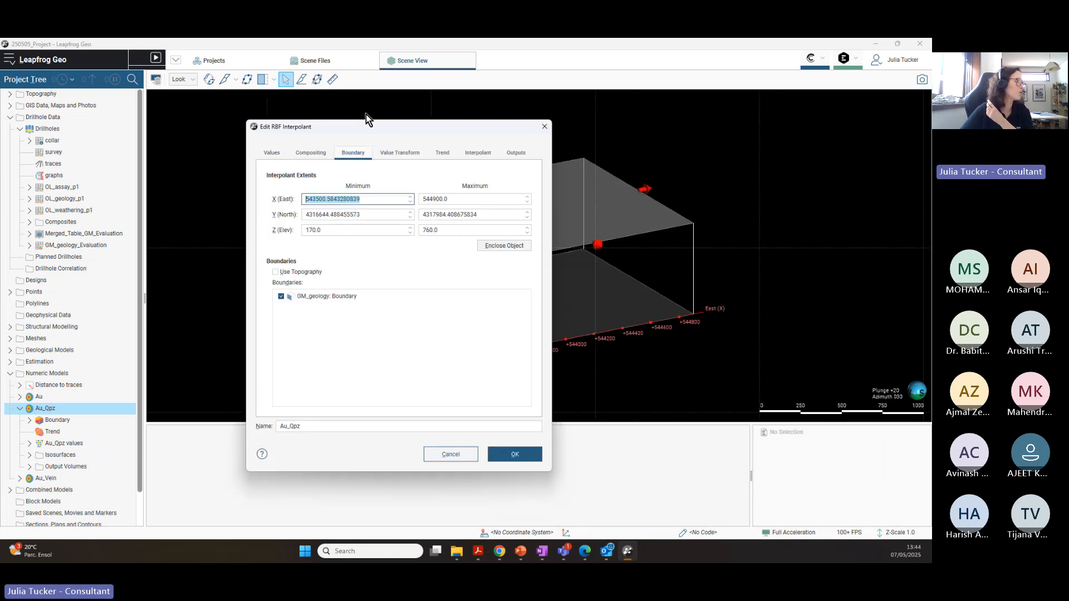
pyautogui.click(505, 250)
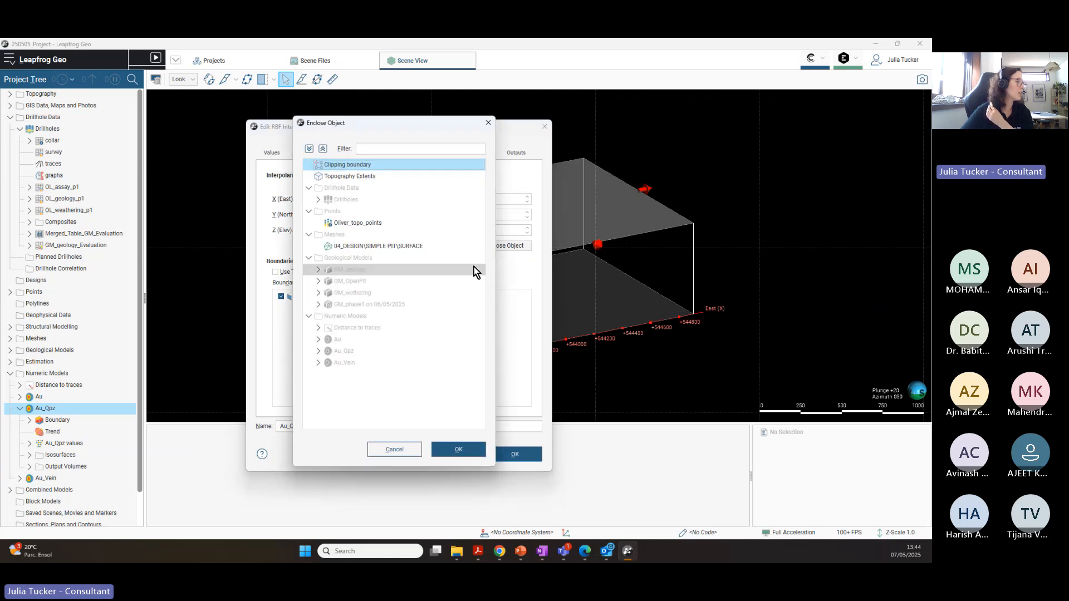
pyautogui.click(318, 270)
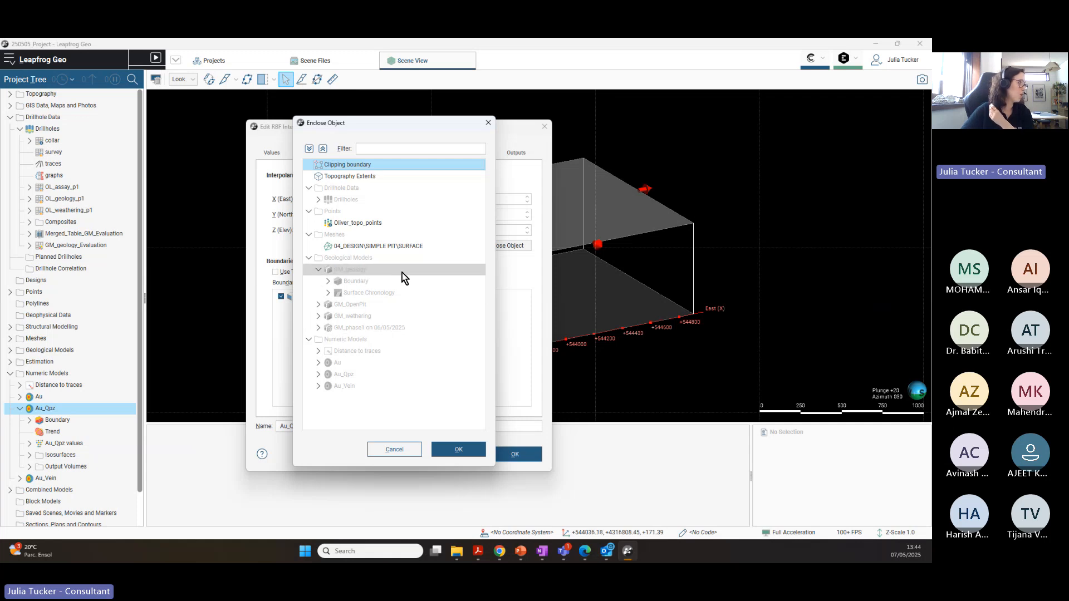
pyautogui.click(328, 293)
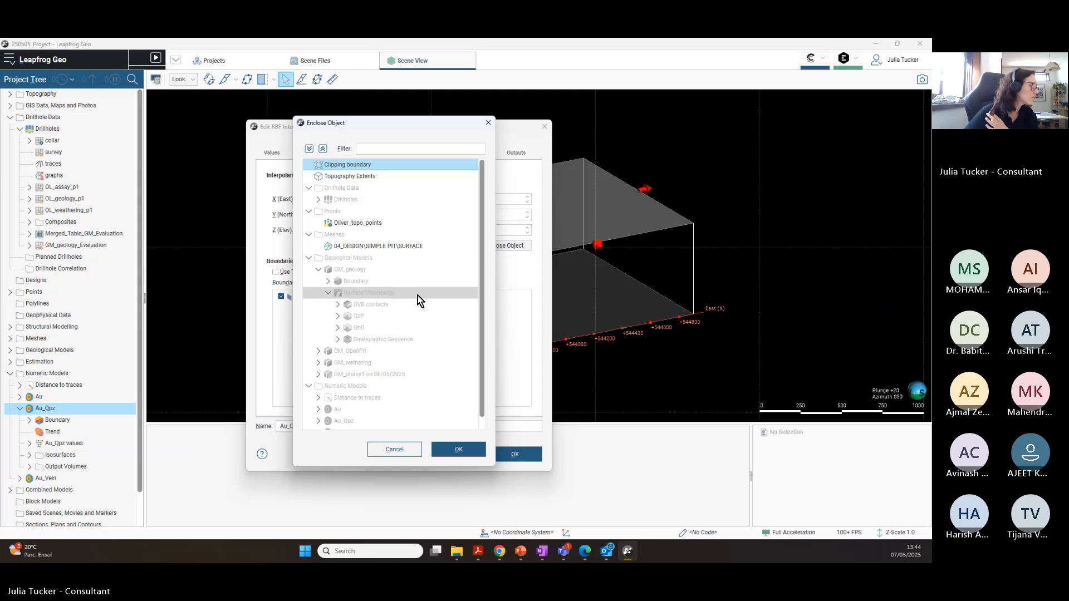
pyautogui.click(318, 351)
pyautogui.scroll(-1, 367, 300)
pyautogui.scroll(1, 407, 296)
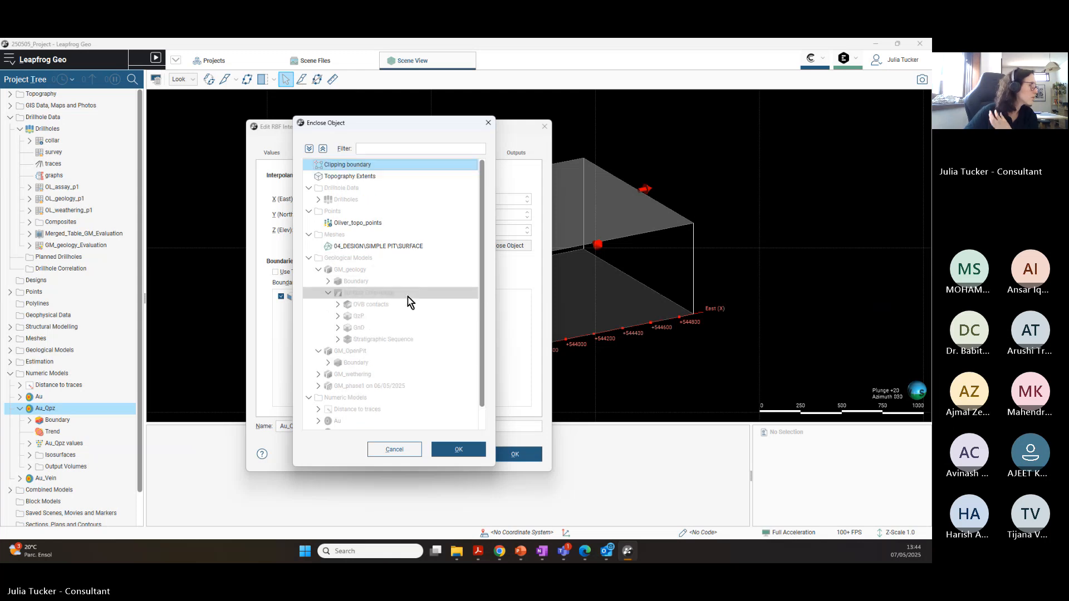
# Step: Collapse the object groups, check the enclosable objects under the Au_Qpz numeric model, and close the interpolant editor without applying anything
pyautogui.click(319, 269)
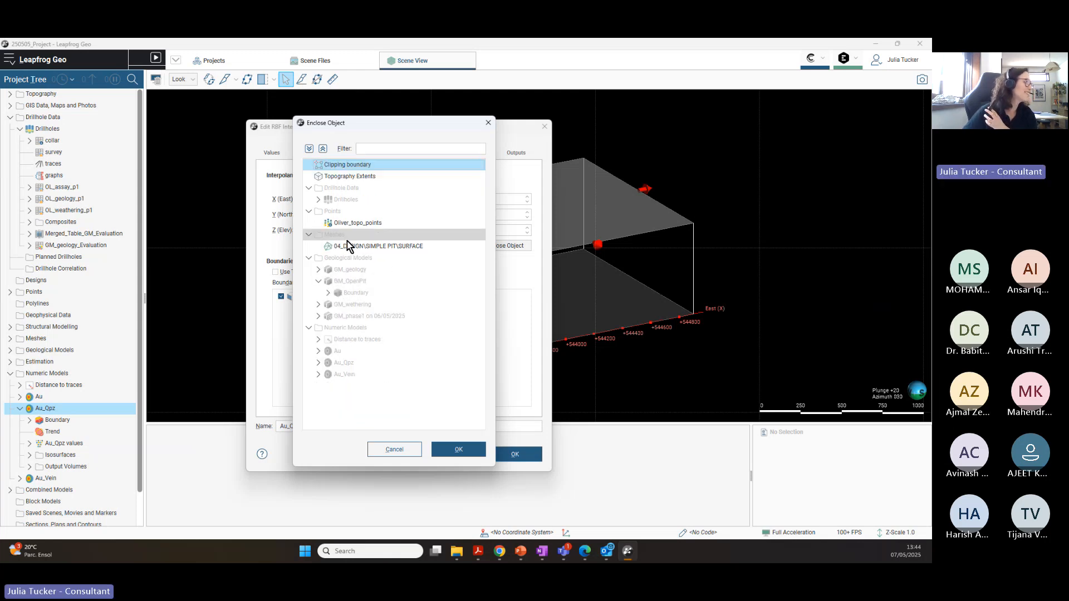
pyautogui.click(308, 258)
pyautogui.click(308, 235)
pyautogui.click(308, 211)
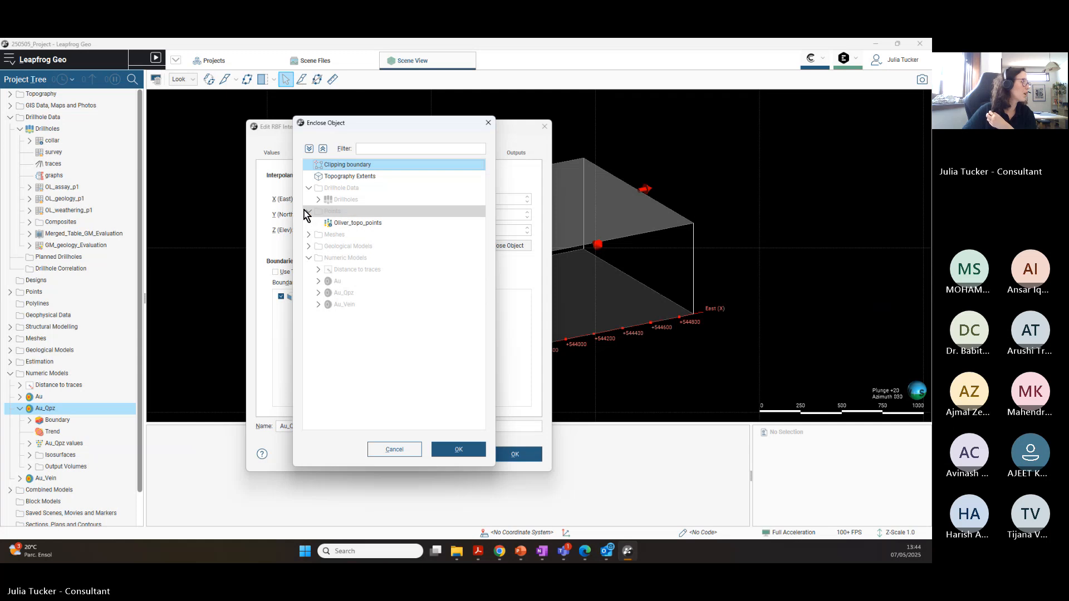
pyautogui.click(308, 187)
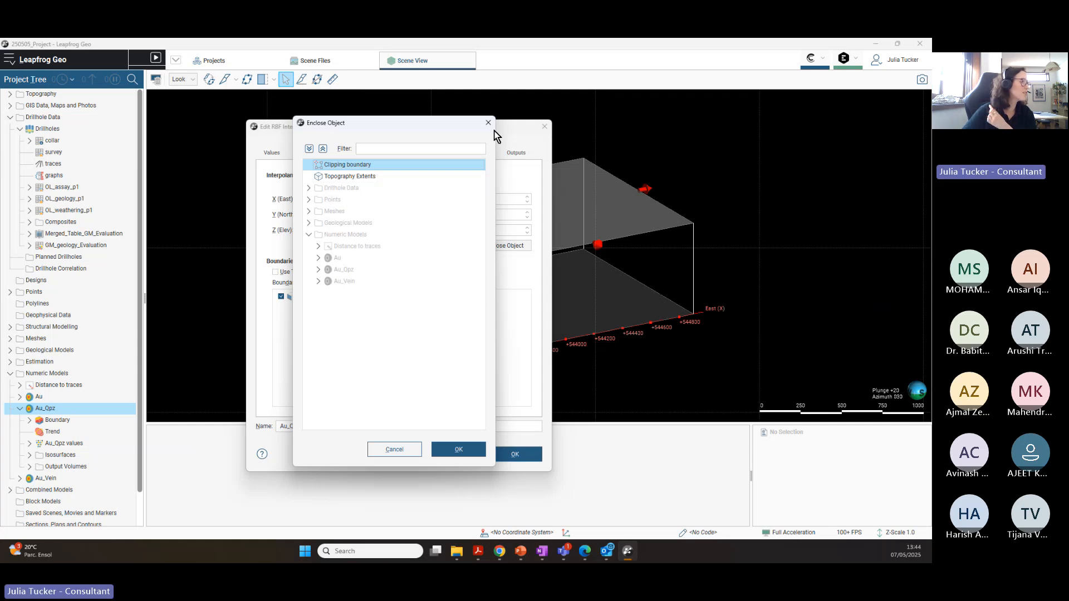
pyautogui.click(318, 269)
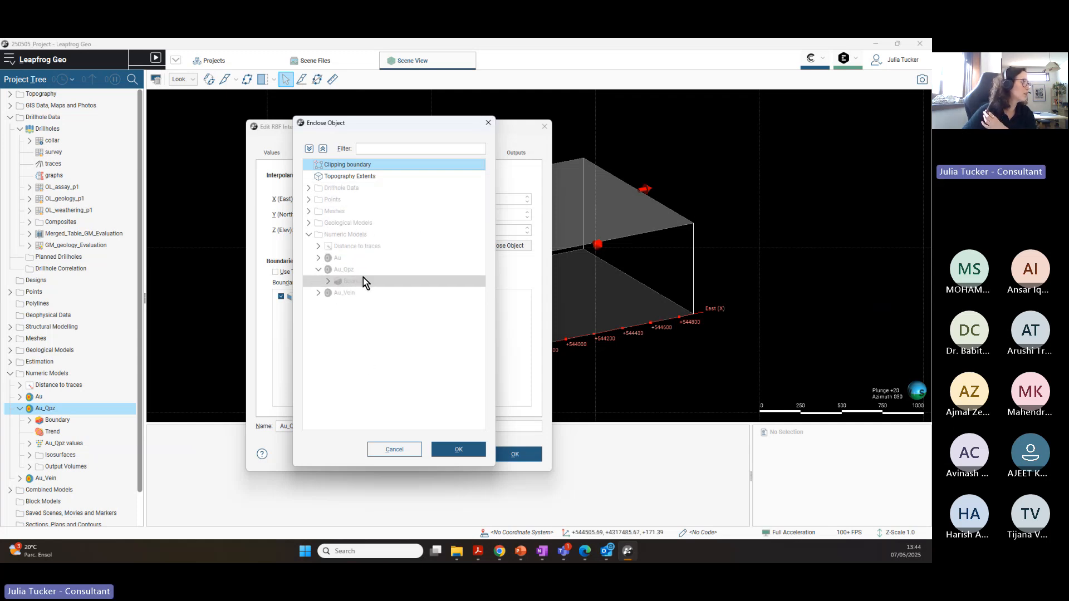
pyautogui.click(488, 123)
pyautogui.click(459, 357)
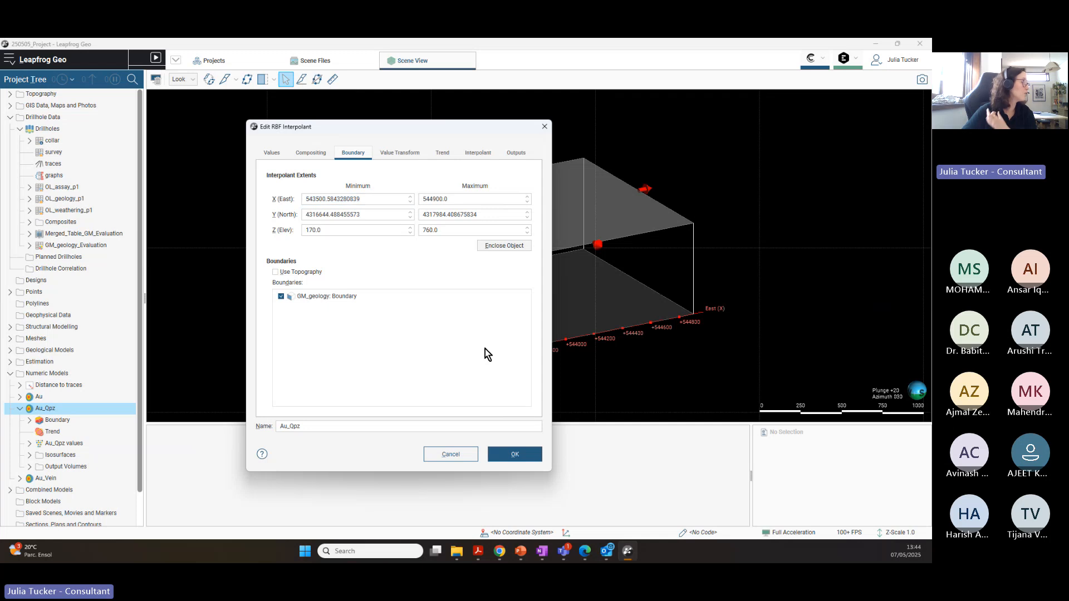
pyautogui.click(544, 126)
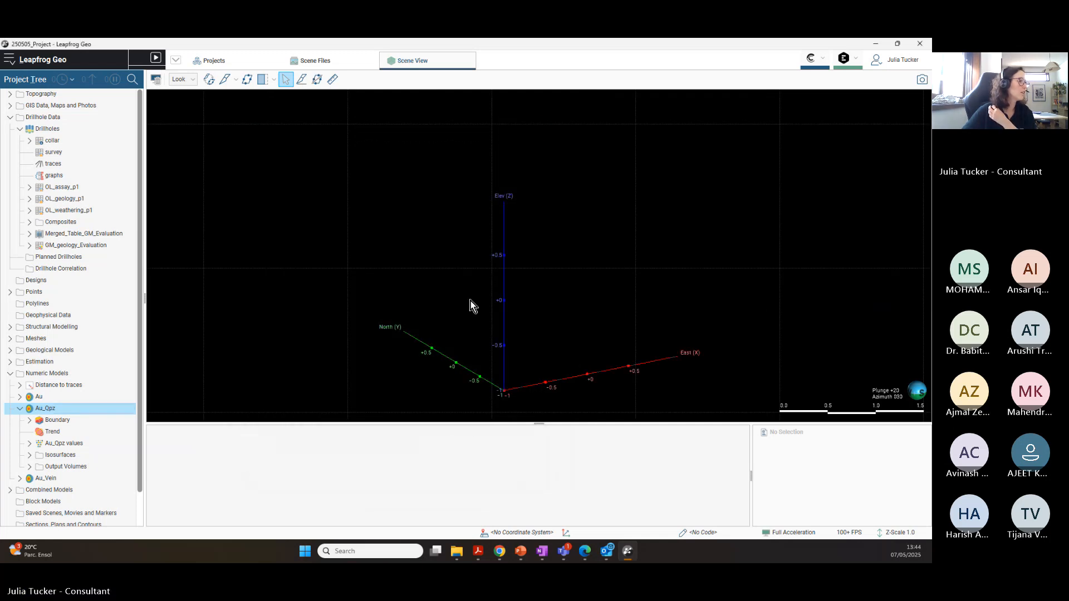
# Step: Collapse Au_Qpz in the project tree and display the Au interpolant's output volumes in the scene
pyautogui.moveTo(592, 276); pyautogui.dragTo(556, 228, button='middle')
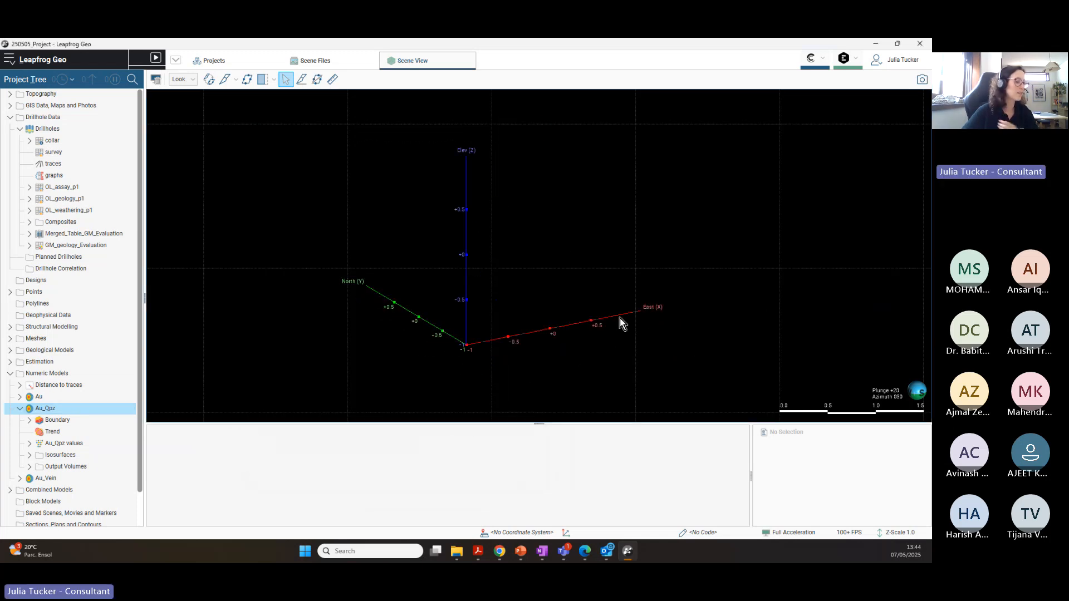
pyautogui.click(20, 408)
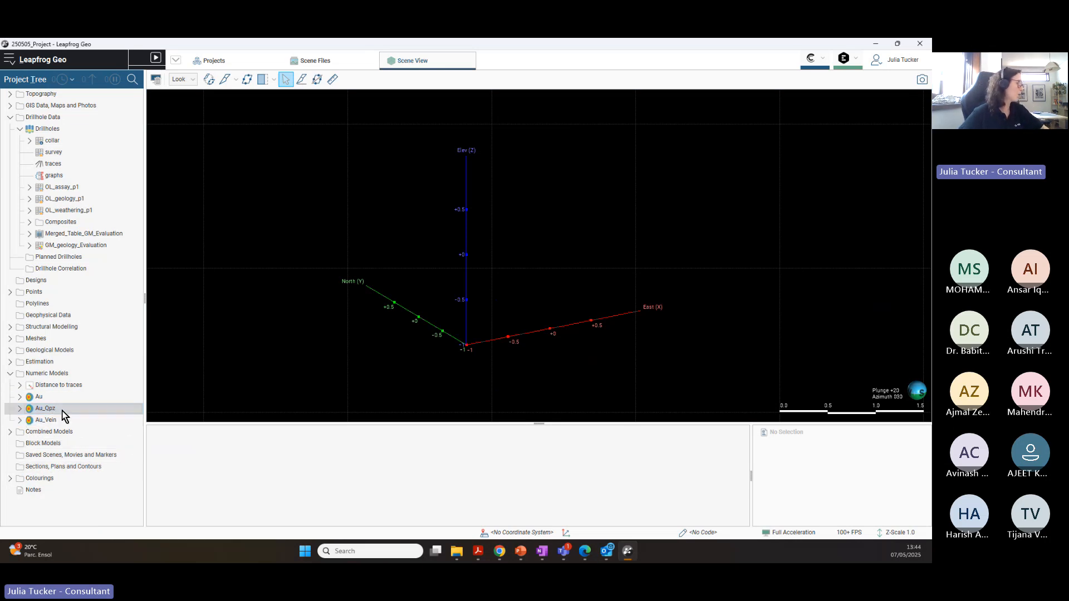
pyautogui.moveTo(500, 366); pyautogui.dragTo(535, 315)
pyautogui.moveTo(38, 396); pyautogui.dragTo(550, 224)
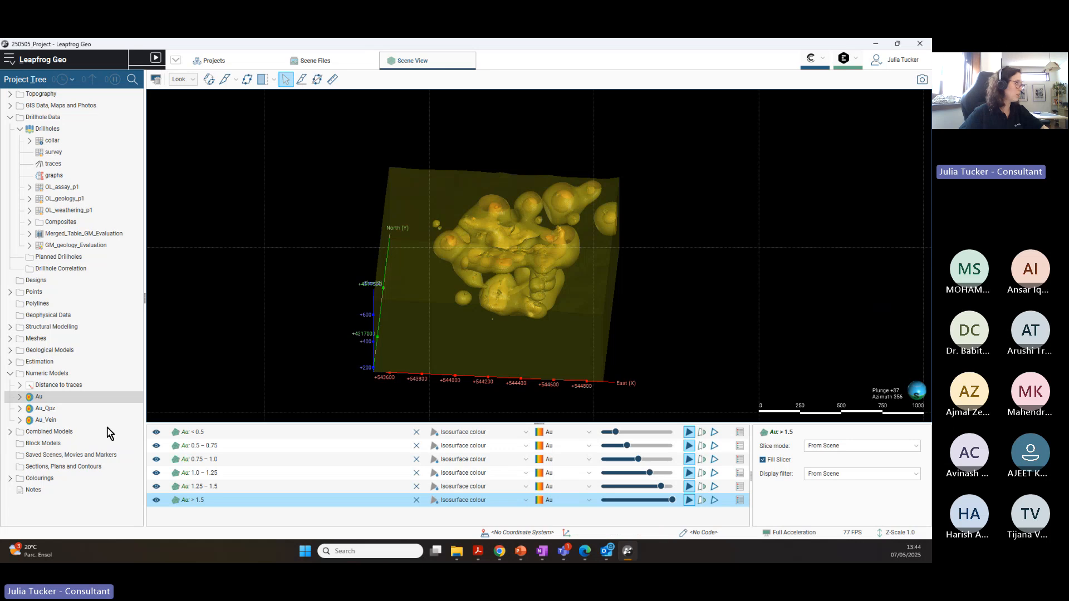
# Step: View the Au interpolant's interval volume statistics alongside the model, viewing the volumes from a lower oblique angle
pyautogui.rightClick(59, 397)
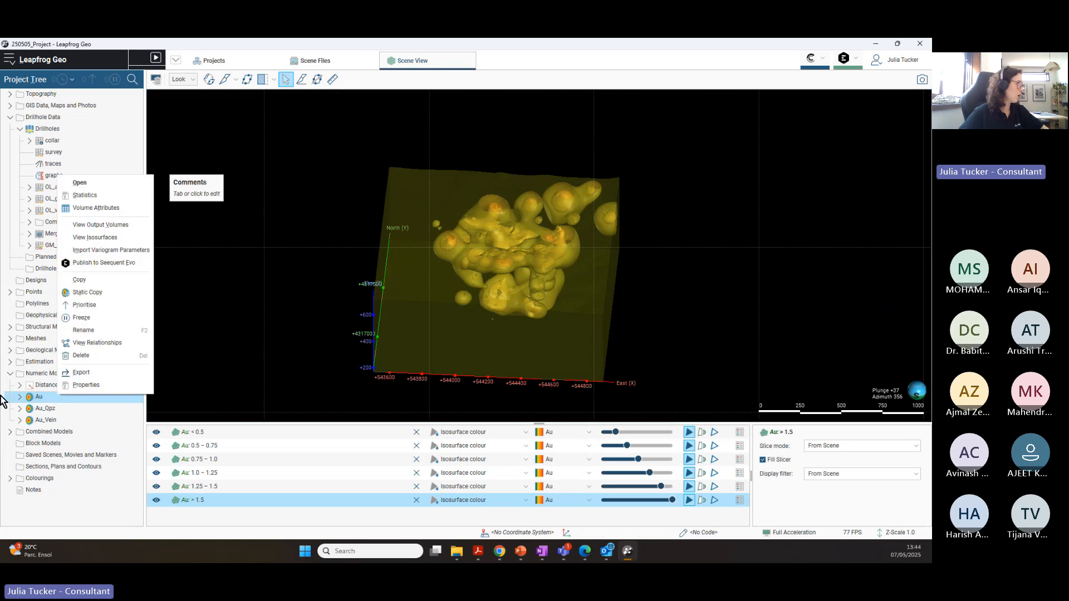
pyautogui.click(84, 195)
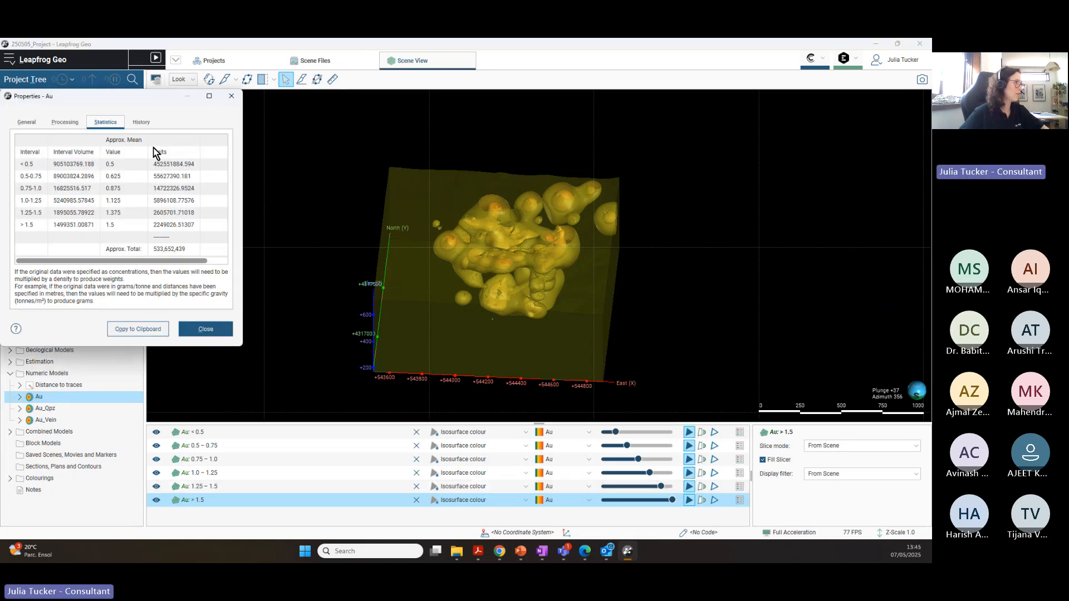
pyautogui.moveTo(143, 102); pyautogui.dragTo(692, 109)
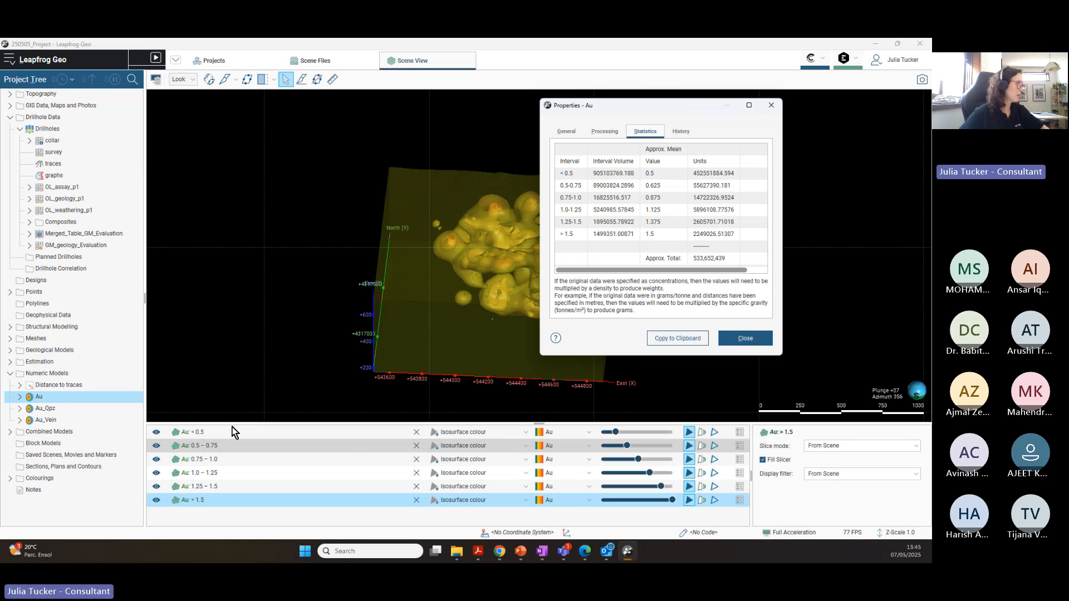
pyautogui.rightClick(55, 399)
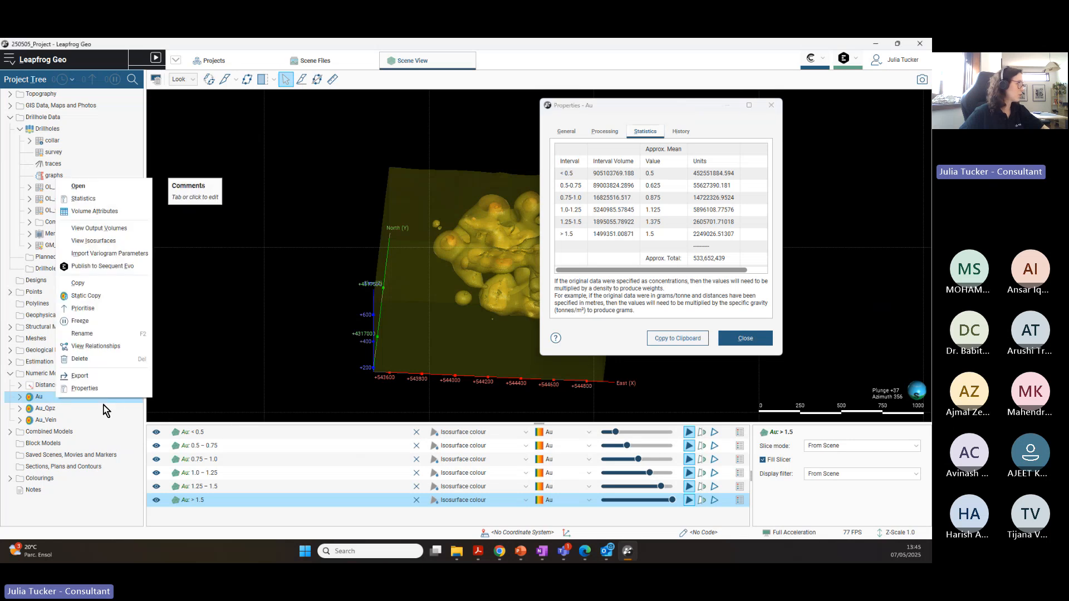
pyautogui.click(106, 387)
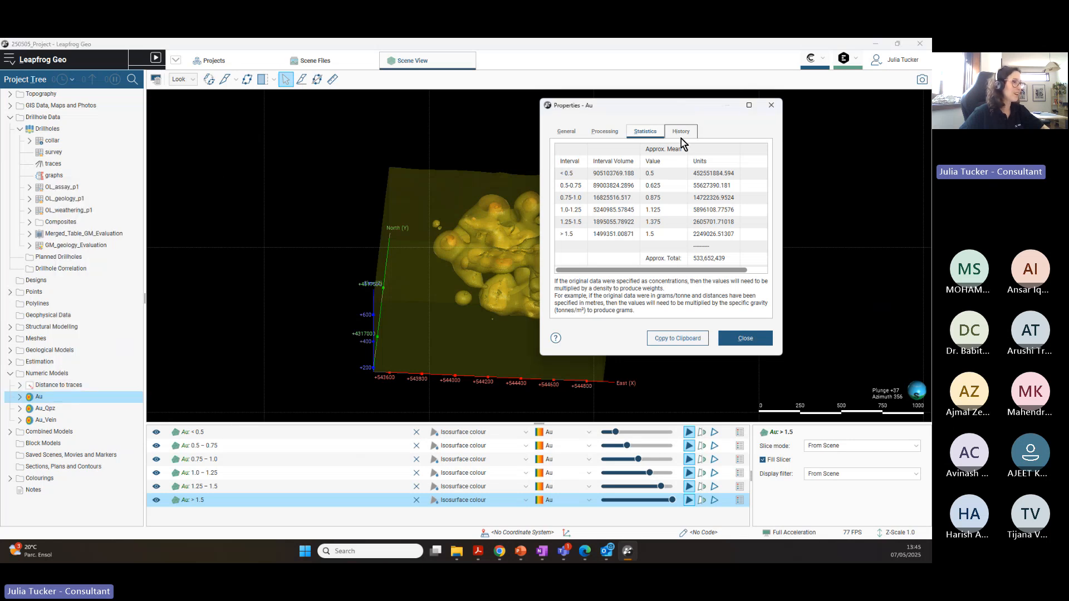
pyautogui.moveTo(697, 110); pyautogui.dragTo(817, 158)
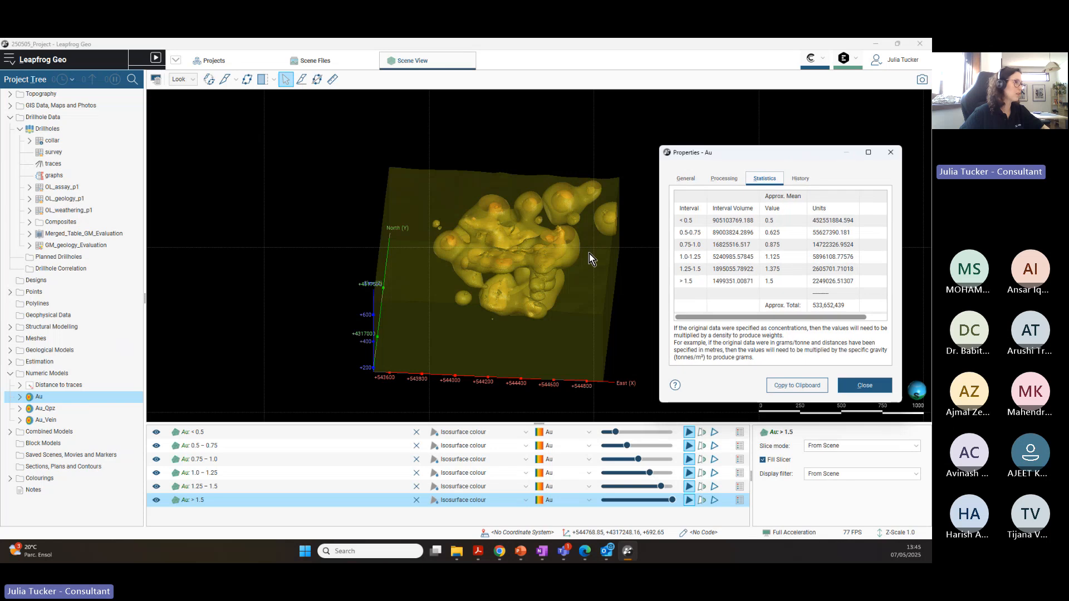
pyautogui.moveTo(589, 253); pyautogui.dragTo(329, 334)
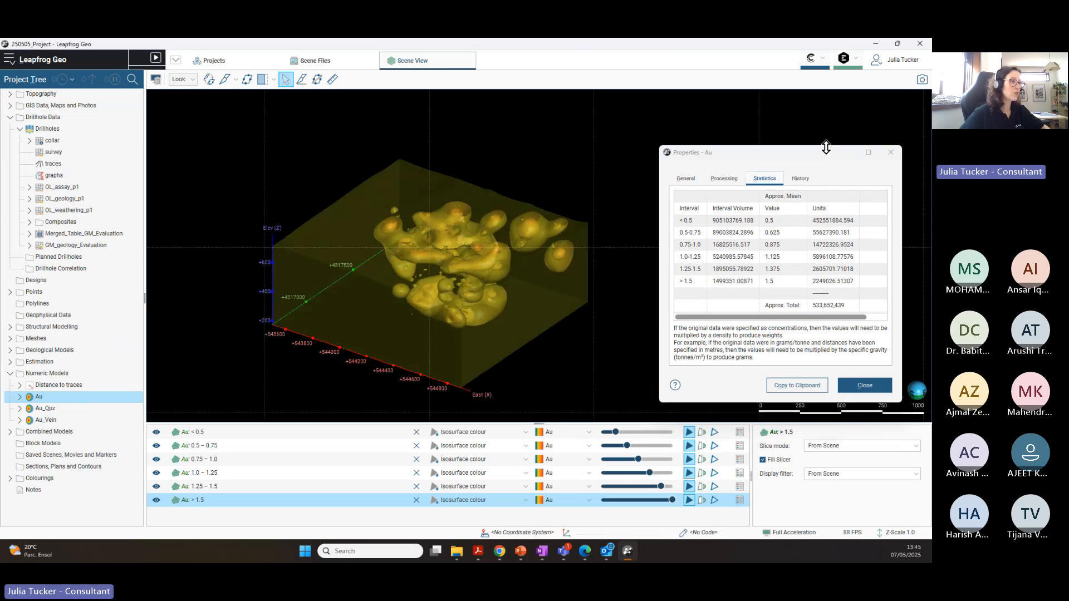
pyautogui.moveTo(796, 154); pyautogui.dragTo(578, 139)
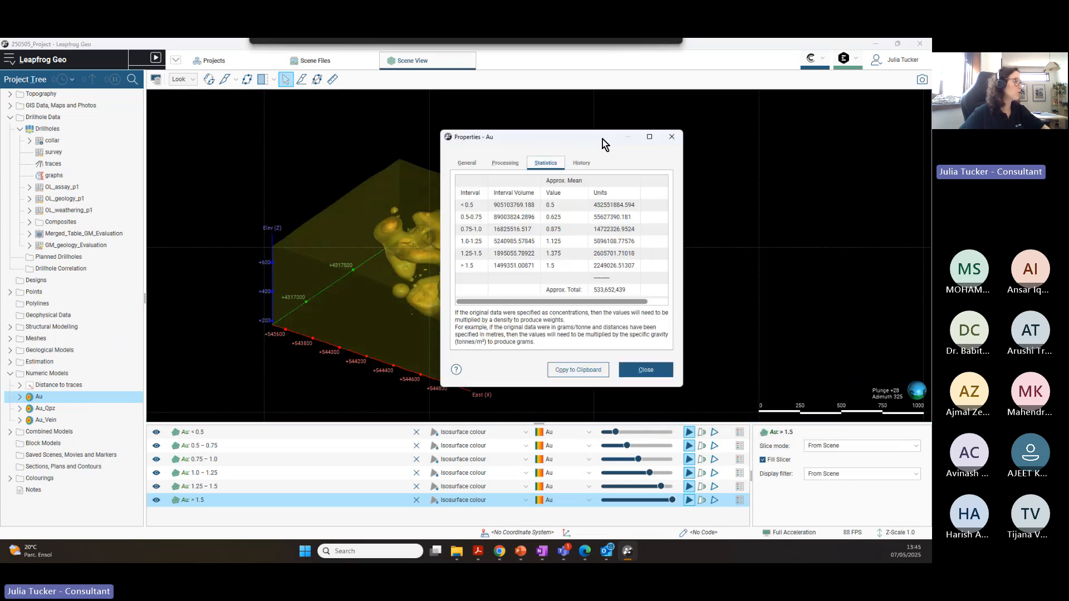
# Step: Bring up the Au interpolant's properties and review its statistics, history and processing details
pyautogui.rightClick(35, 399)
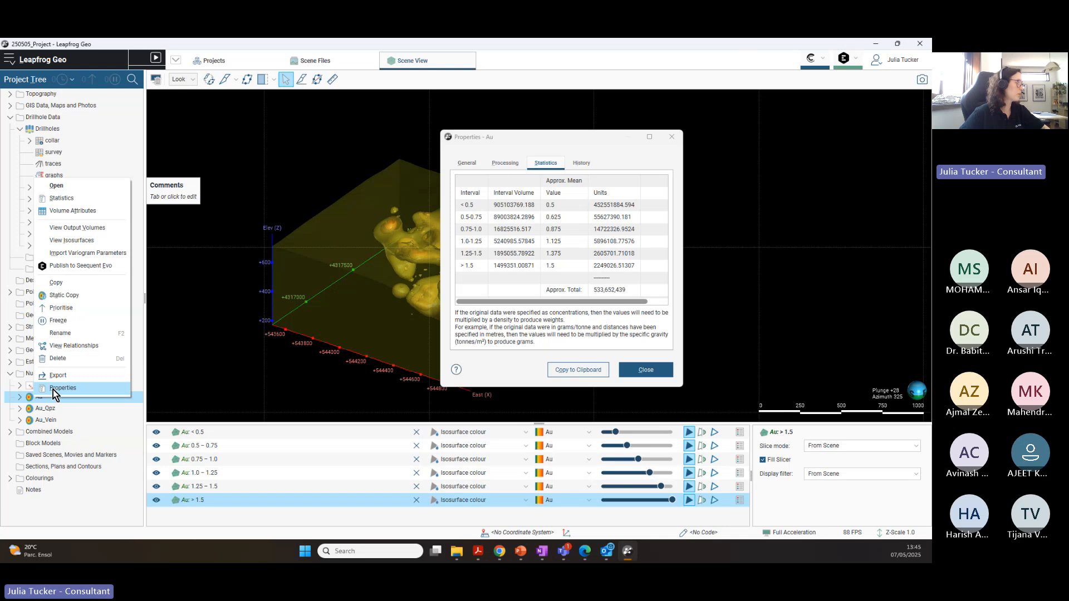
pyautogui.click(82, 387)
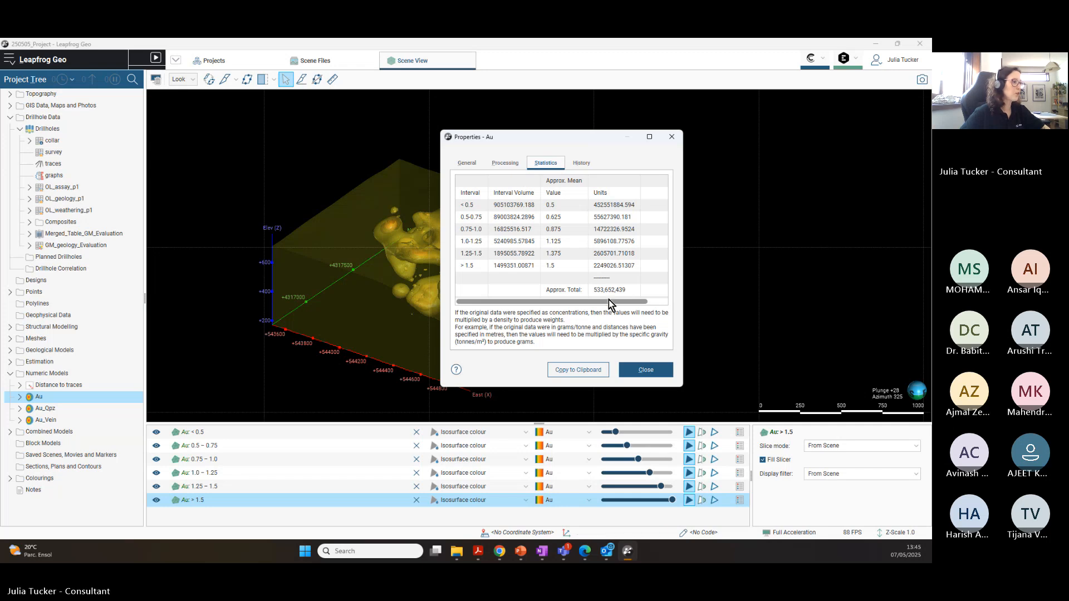
pyautogui.moveTo(608, 302); pyautogui.dragTo(563, 305)
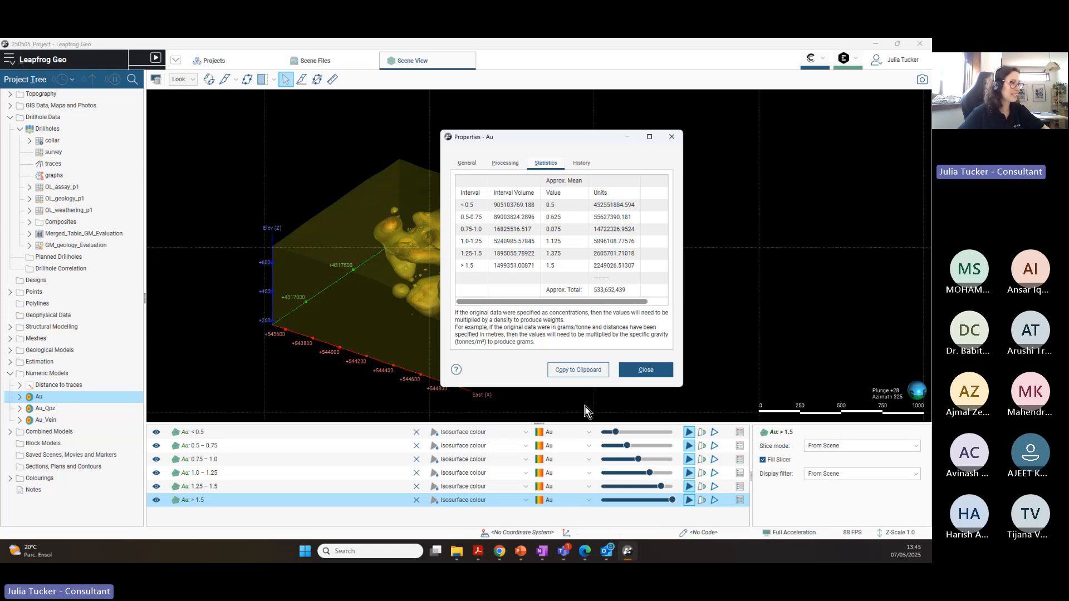
pyautogui.click(582, 166)
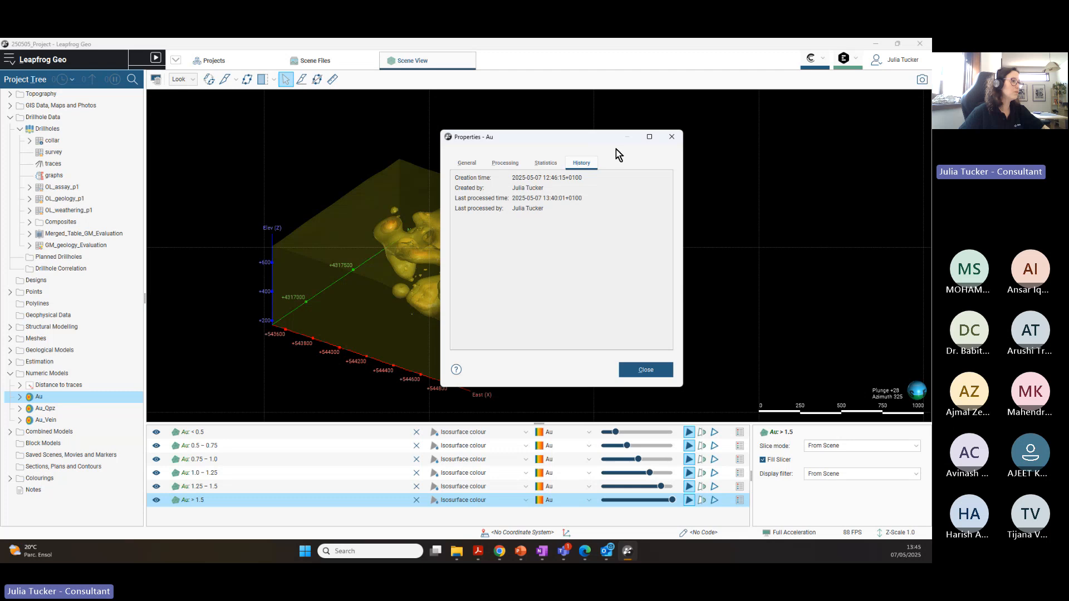
pyautogui.click(549, 163)
pyautogui.click(517, 166)
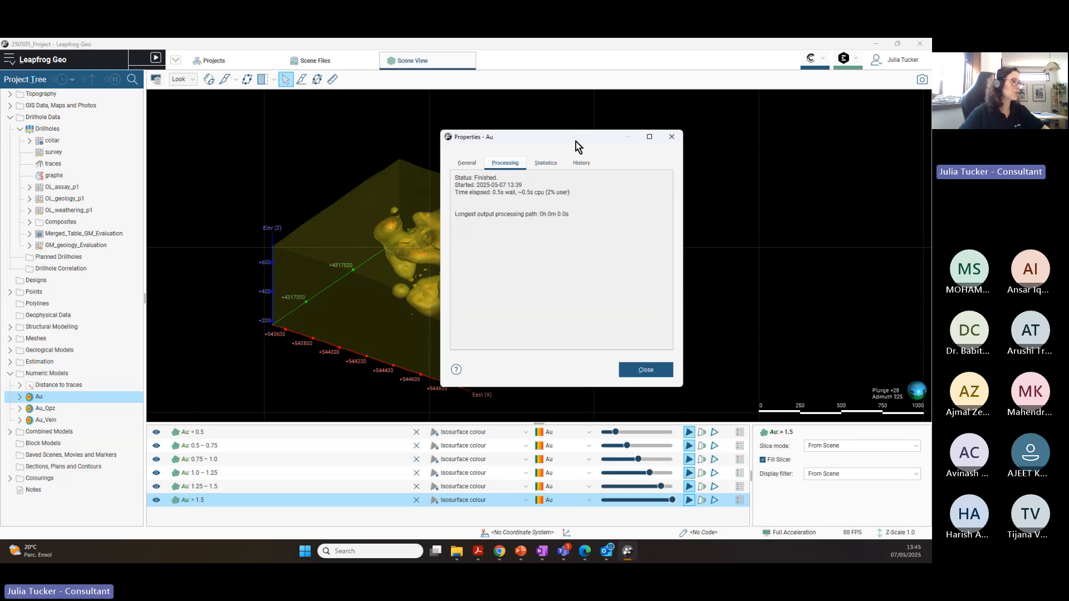
# Step: Review the value clipping, interpolant parameters and global trend in Au's general properties, and close the properties window
pyautogui.click(468, 164)
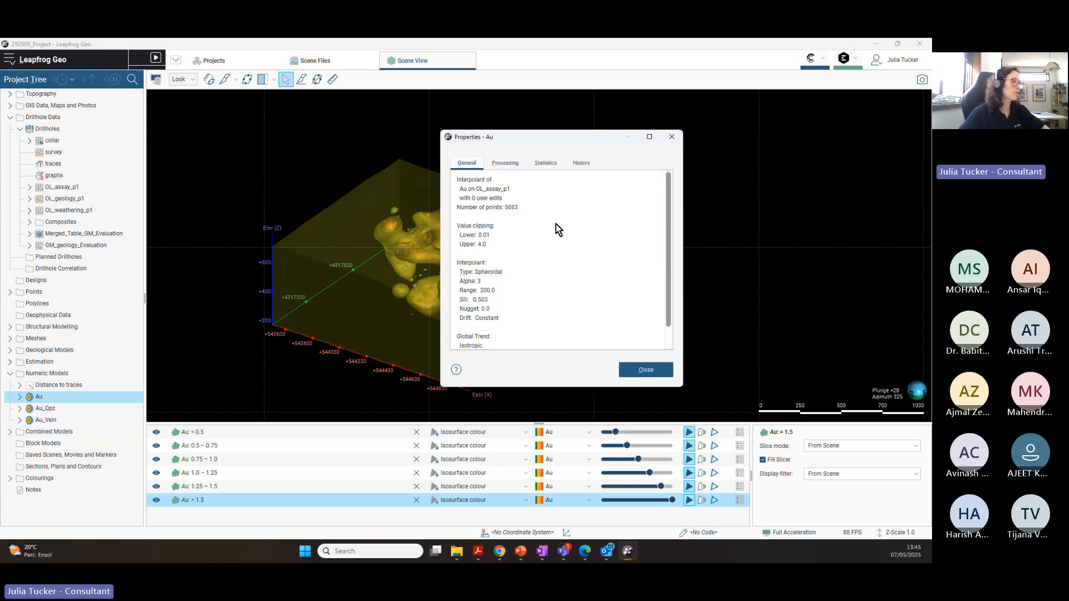
pyautogui.scroll(-1, 583, 234)
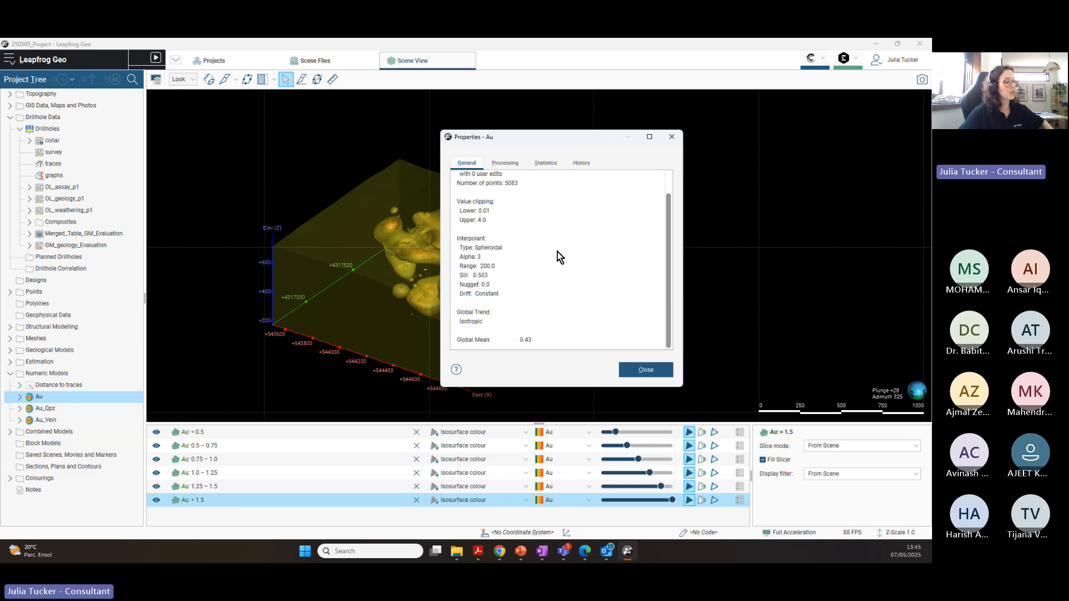
pyautogui.scroll(1, 559, 255)
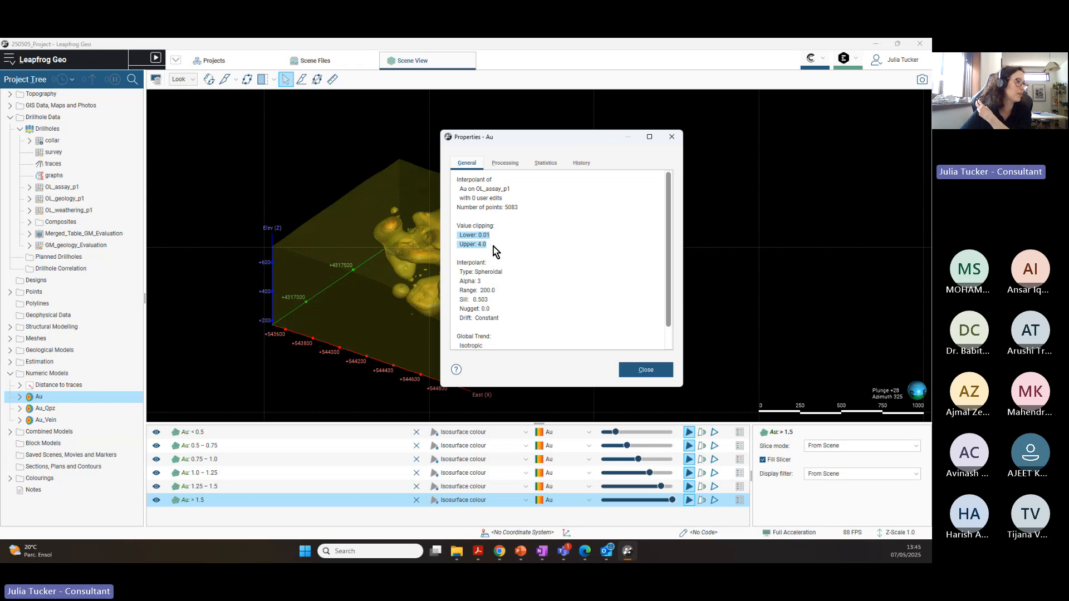
pyautogui.scroll(-1, 568, 251)
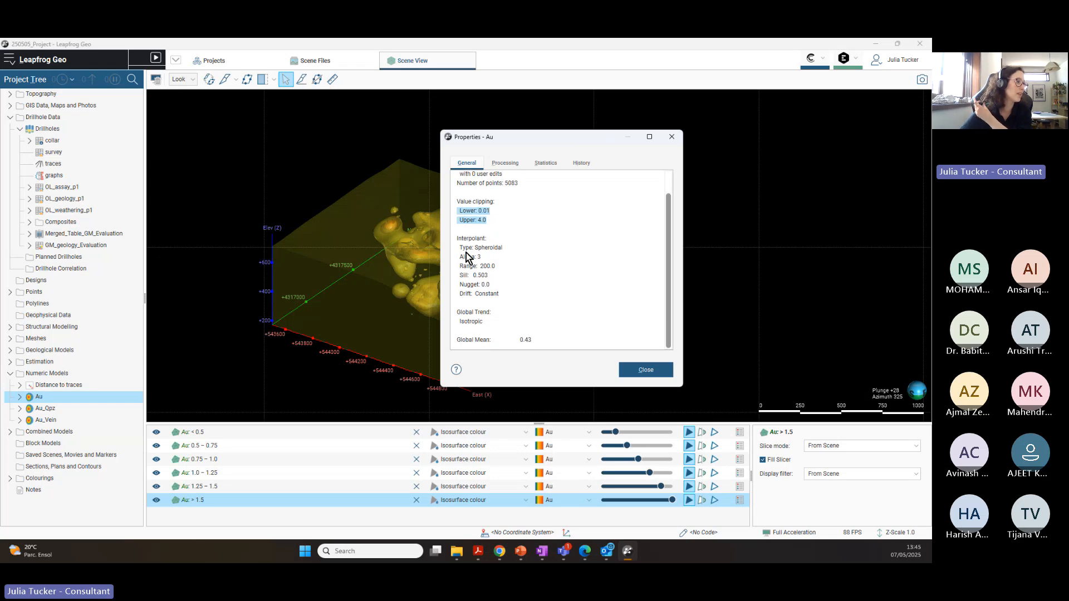
pyautogui.moveTo(458, 247); pyautogui.dragTo(516, 297)
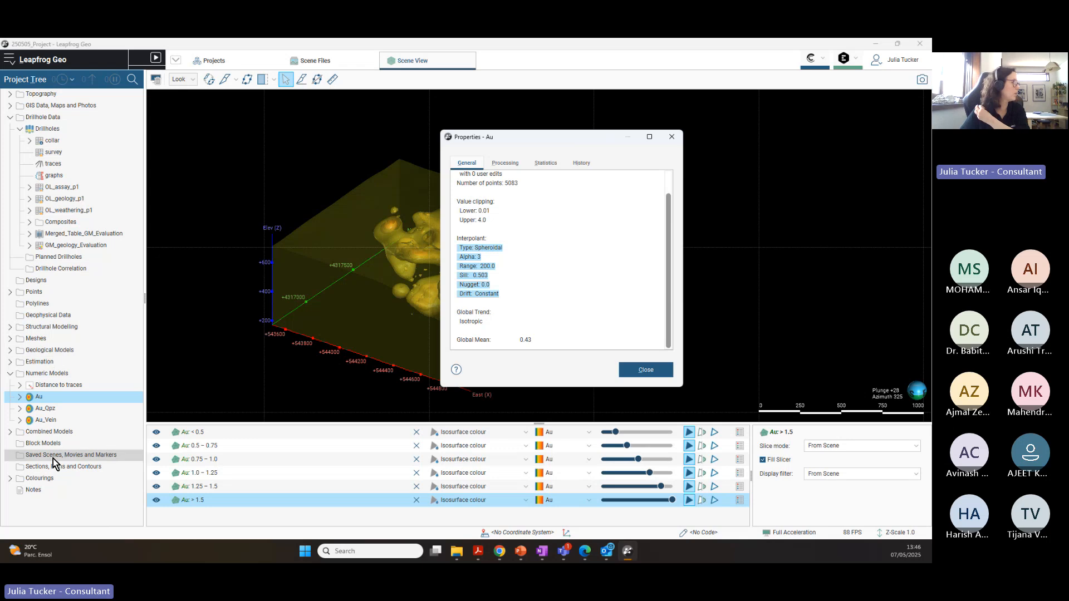
pyautogui.click(58, 398)
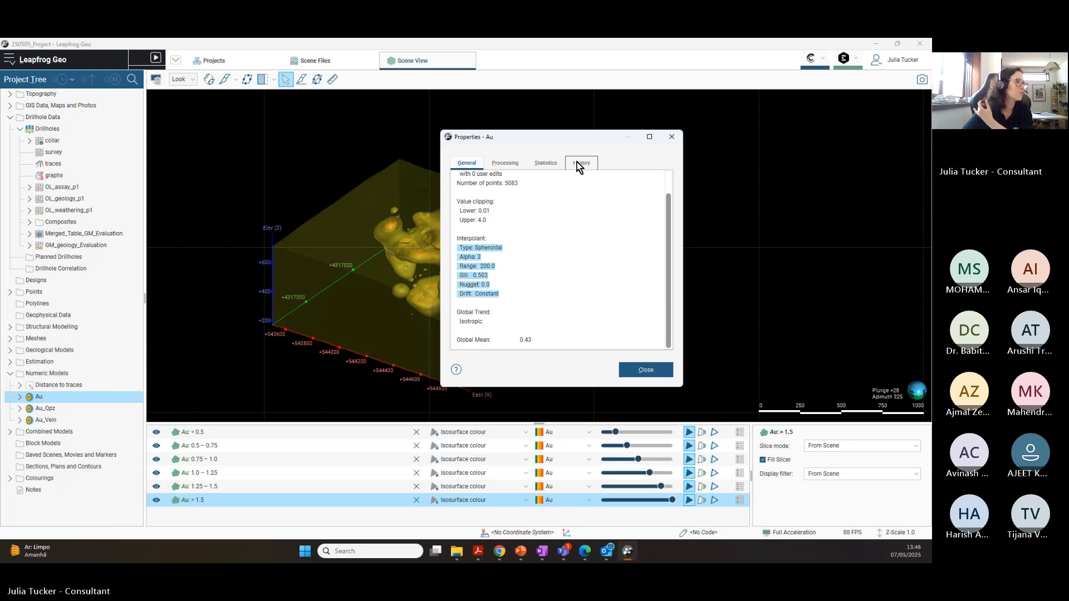
pyautogui.click(646, 370)
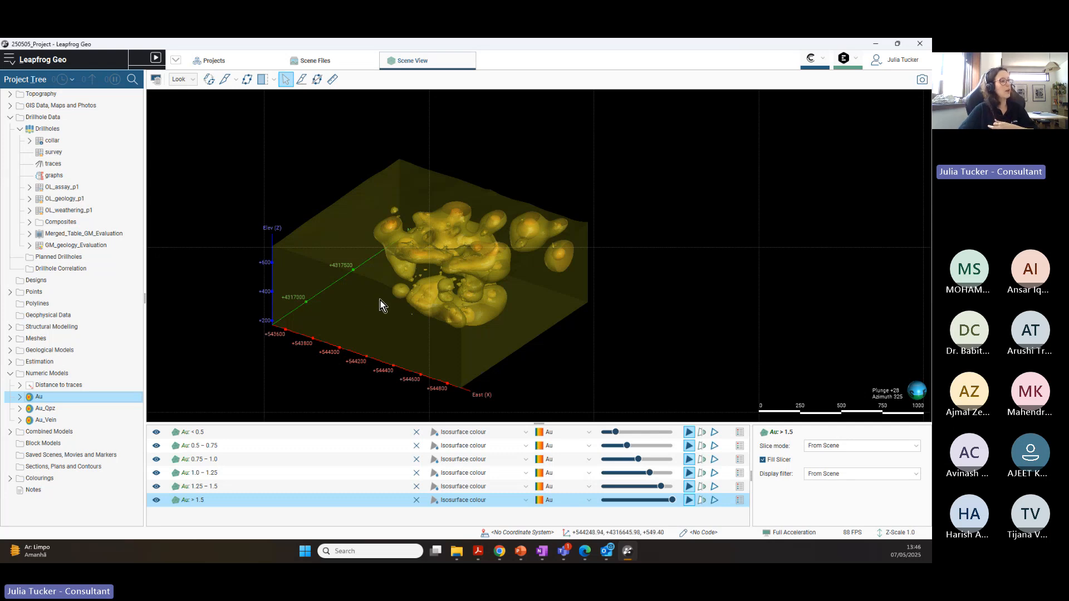
# Step: Open the Au interpolant for editing and review its compositing, boundary and interpolant settings
pyautogui.moveTo(380, 305); pyautogui.dragTo(590, 278)
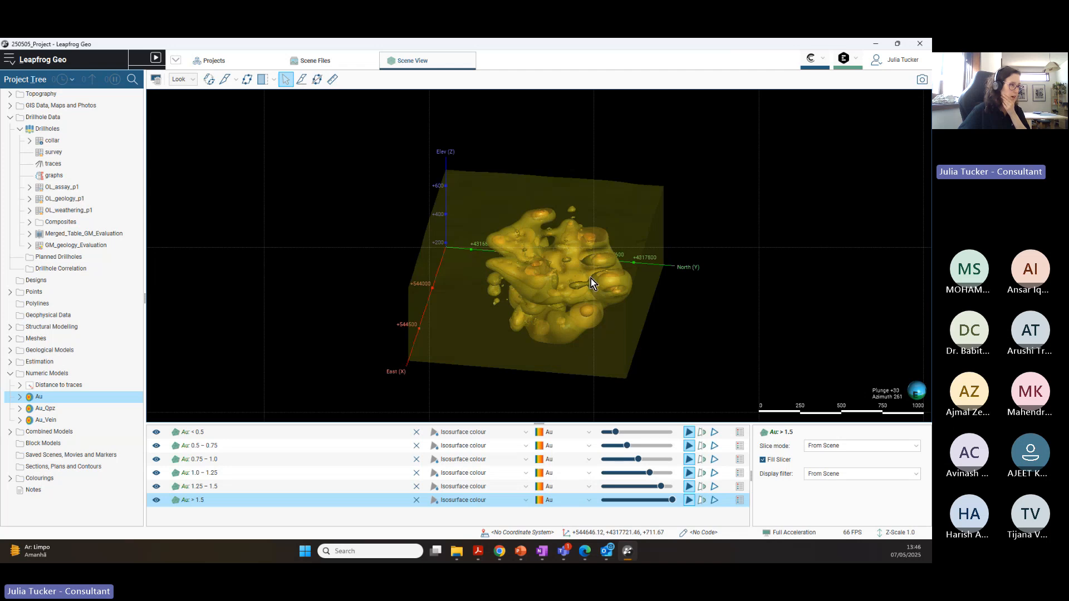
pyautogui.moveTo(590, 279); pyautogui.dragTo(507, 224, button='right')
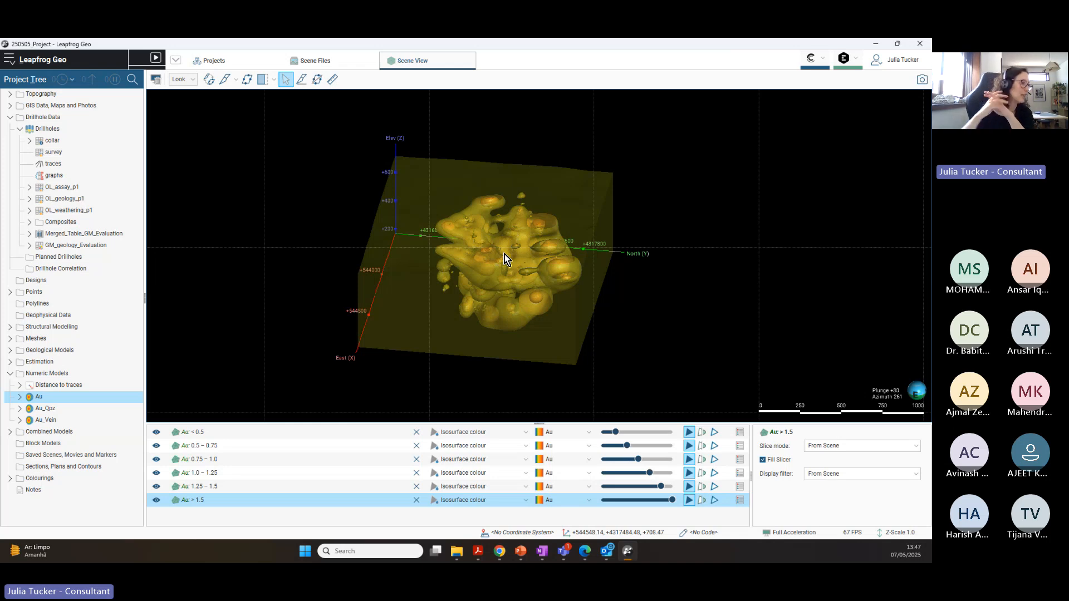
pyautogui.moveTo(519, 217); pyautogui.dragTo(509, 299)
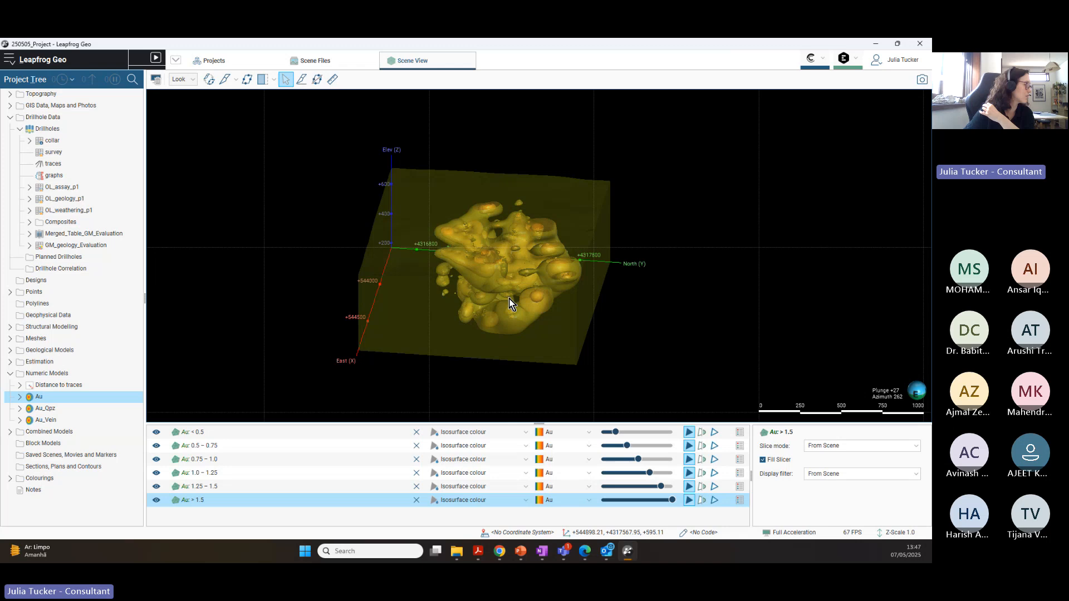
pyautogui.rightClick(40, 398)
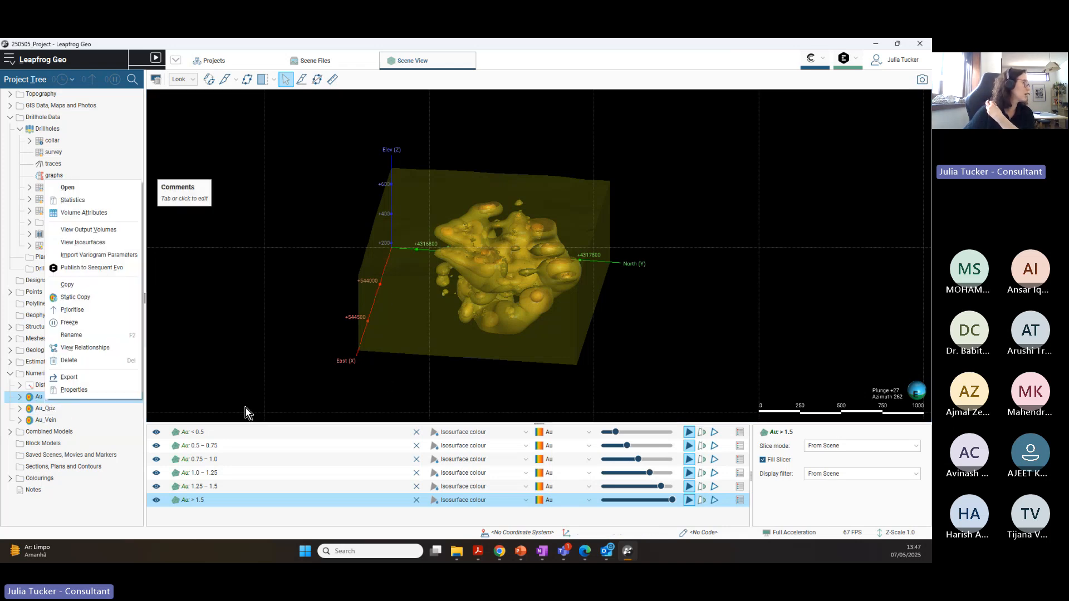
pyautogui.click(77, 189)
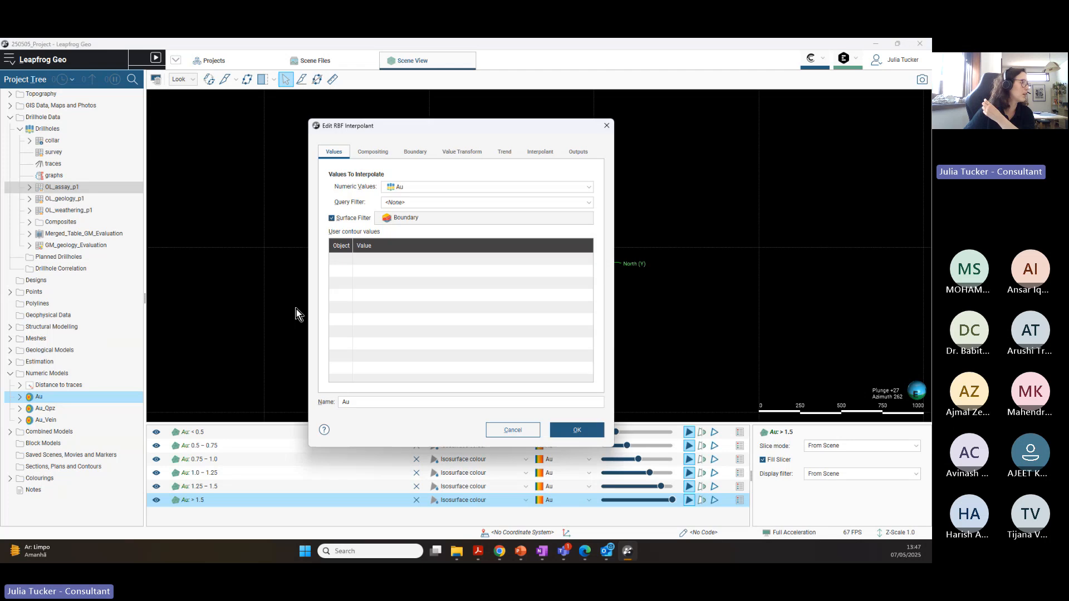
pyautogui.click(372, 151)
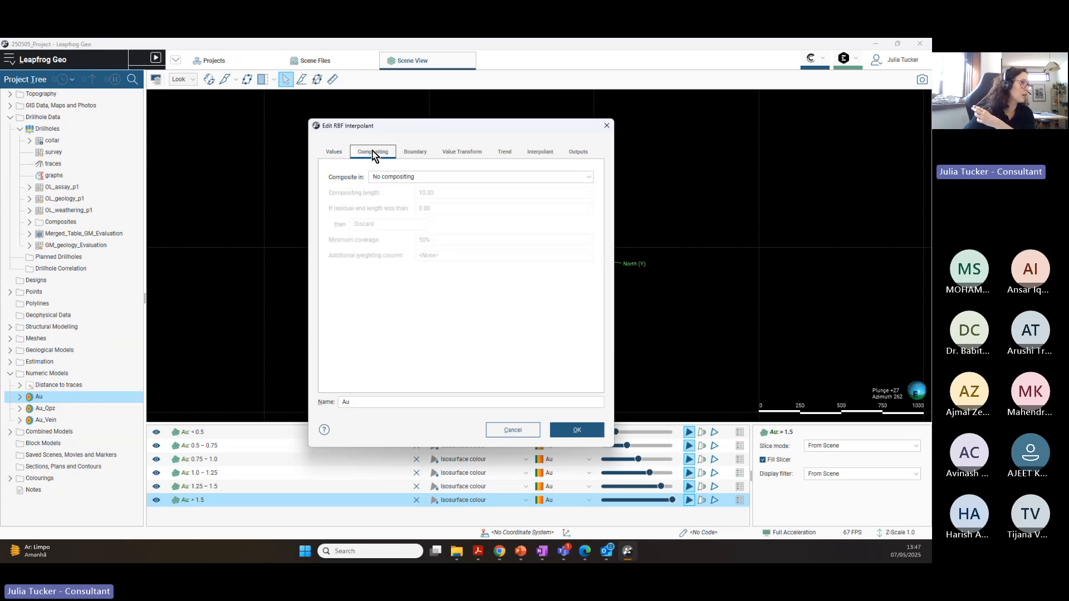
pyautogui.click(415, 152)
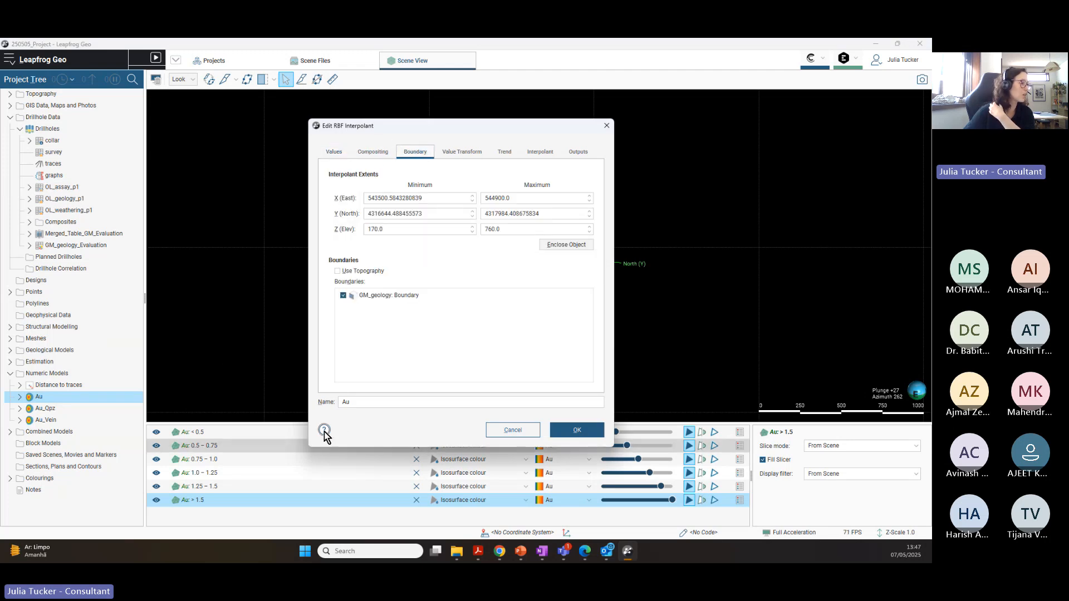
pyautogui.click(540, 152)
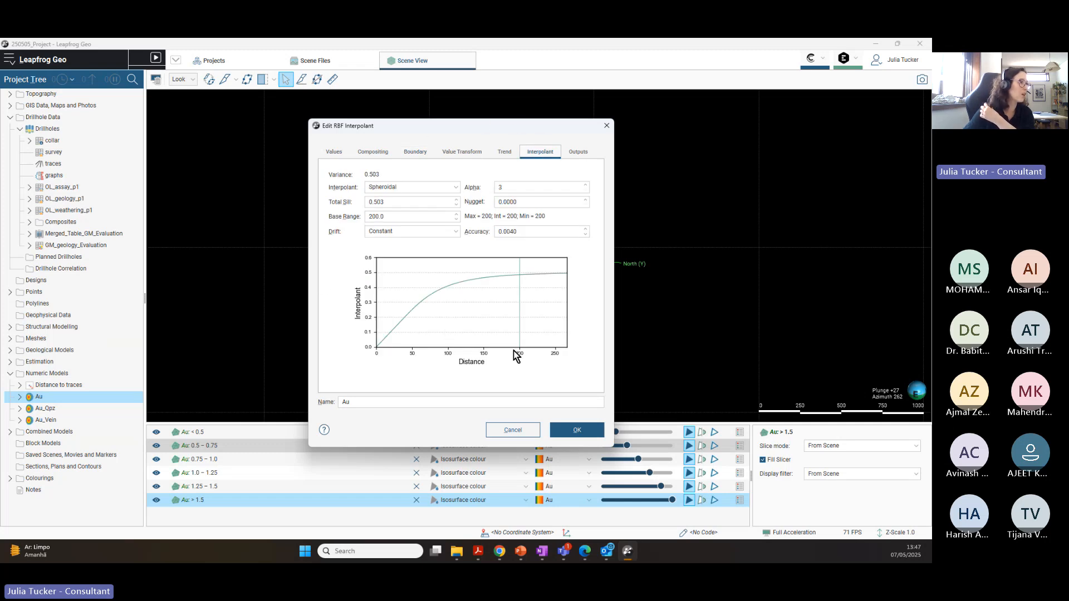
# Step: Open the Seequent online help for the interpolant settings and read the RBF interpolation parameters and output settings sections
pyautogui.click(324, 430)
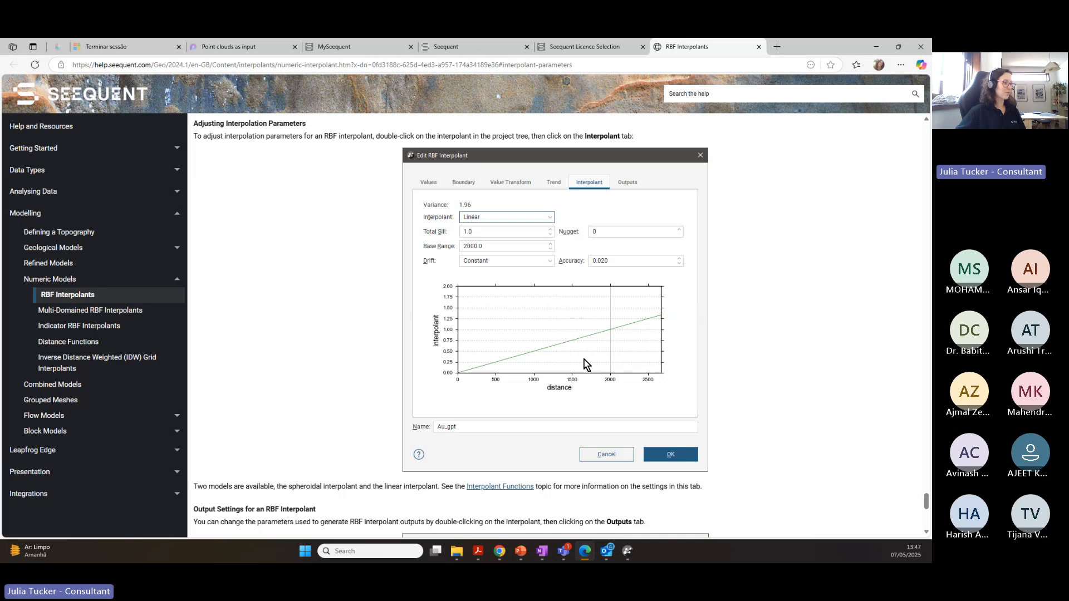
pyautogui.scroll(-2, 338, 278)
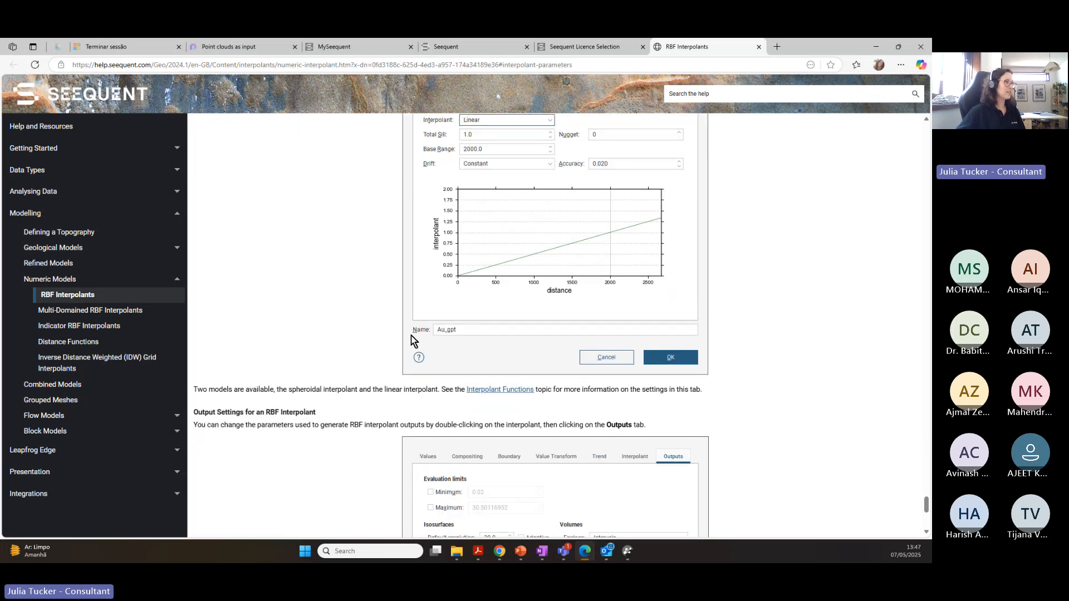
pyautogui.scroll(4, 362, 312)
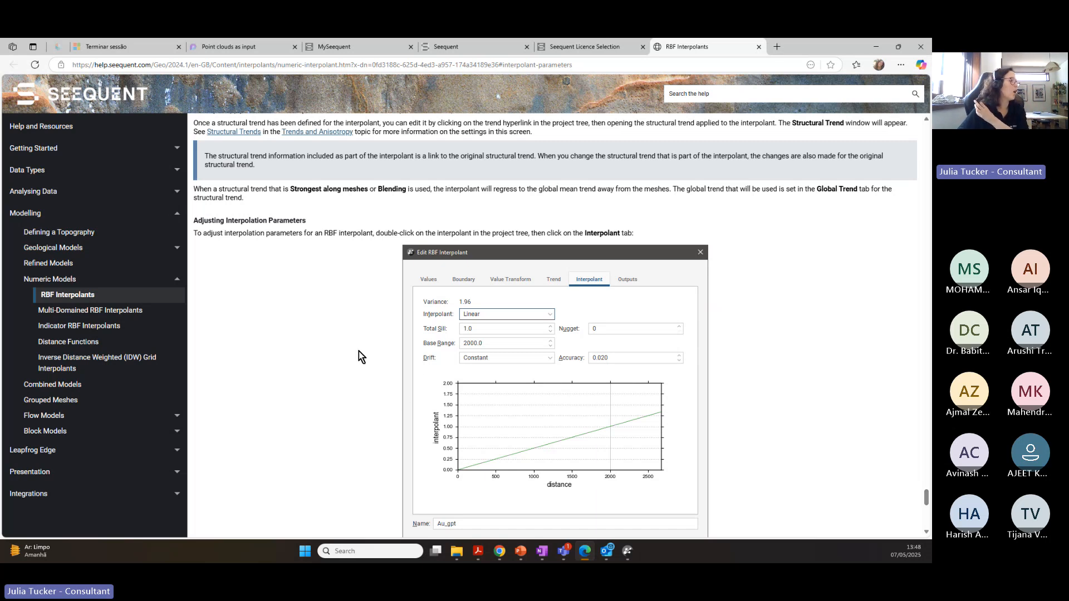
pyautogui.scroll(-2, 617, 196)
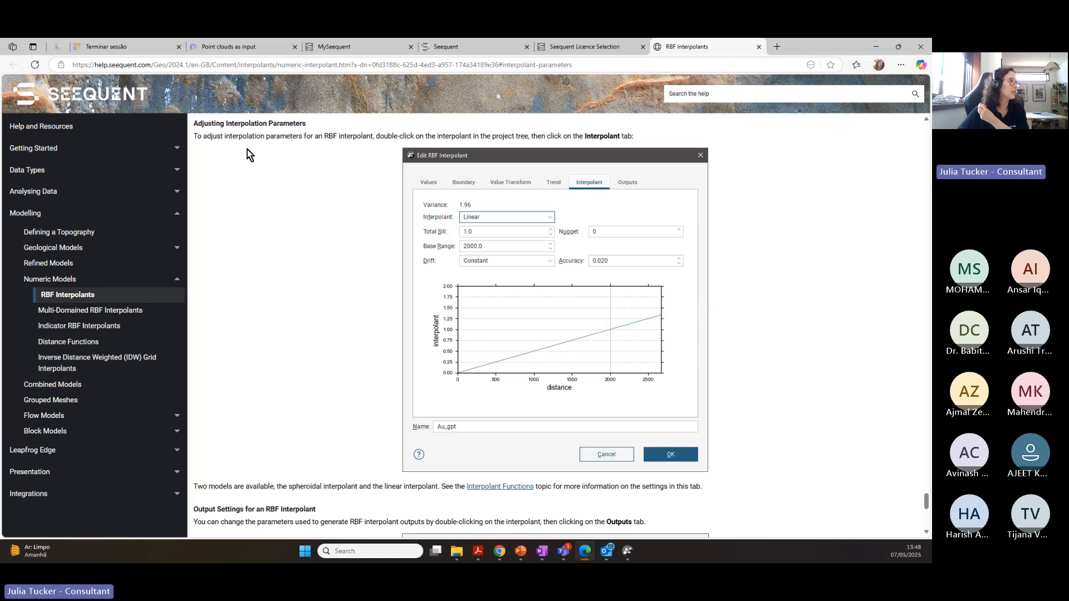
pyautogui.scroll(-1, 316, 247)
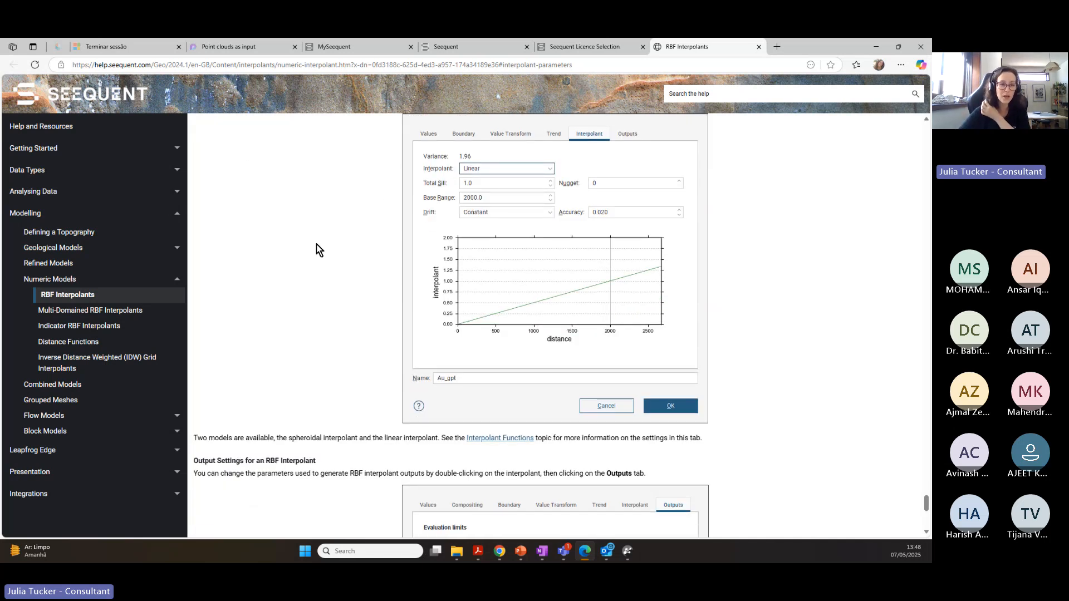
pyautogui.scroll(-1, 312, 273)
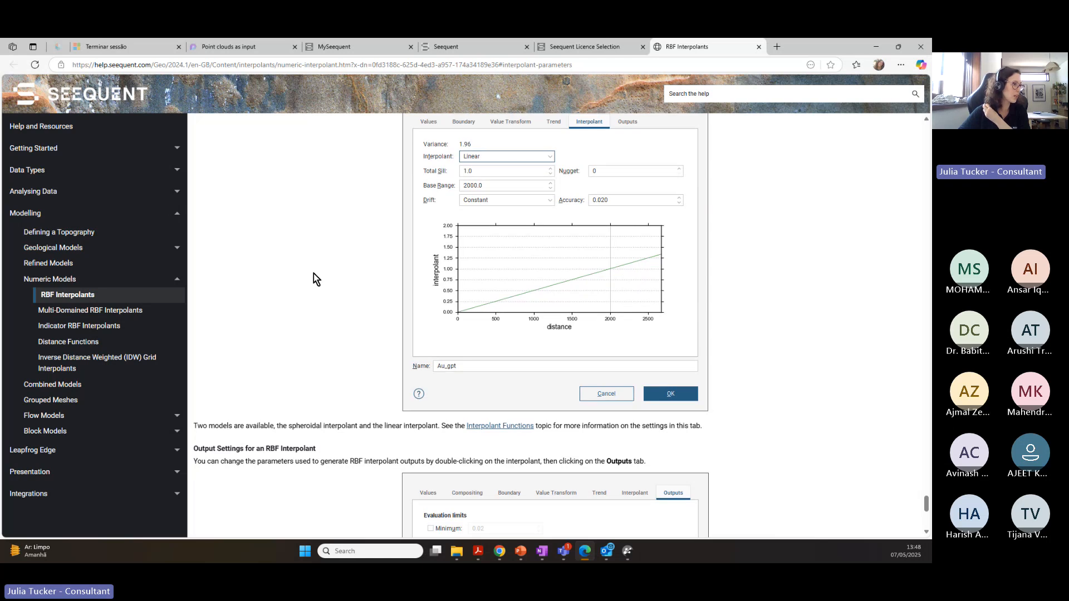
pyautogui.scroll(-4, 313, 272)
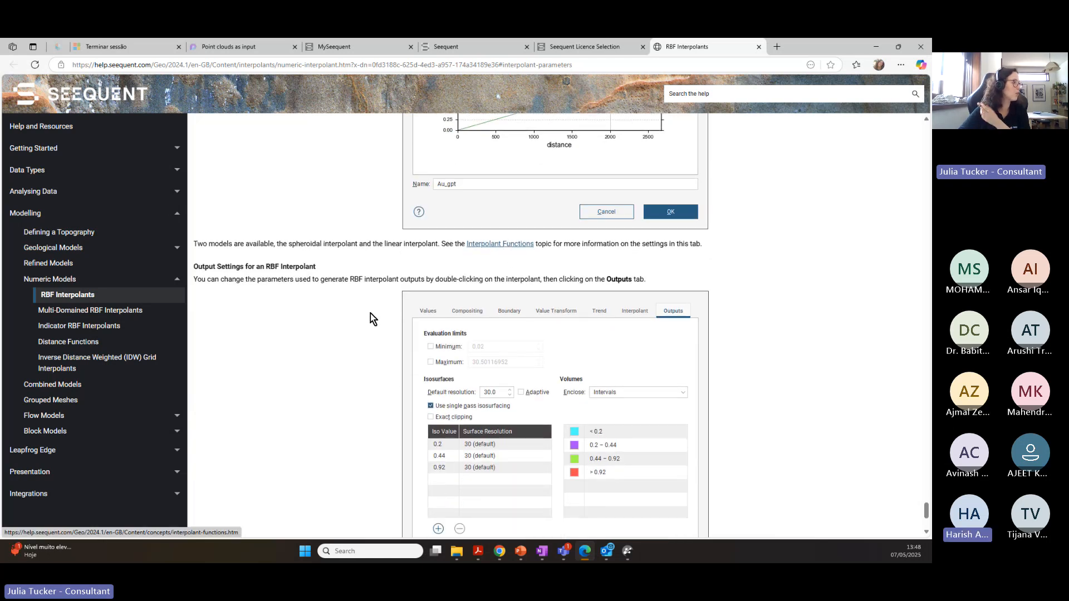
pyautogui.scroll(-4, 443, 359)
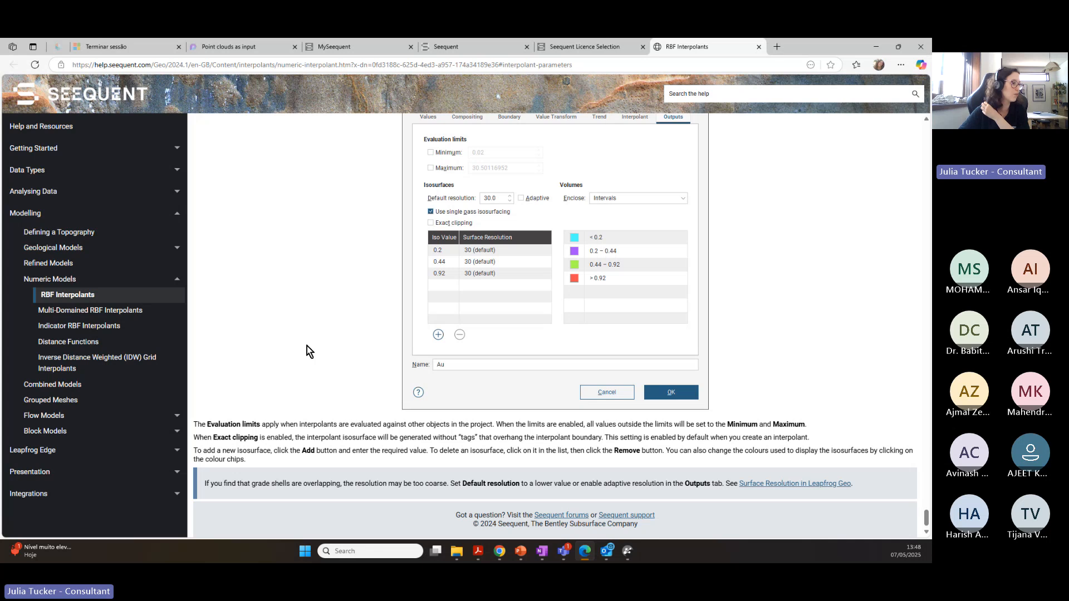
pyautogui.scroll(3, 307, 348)
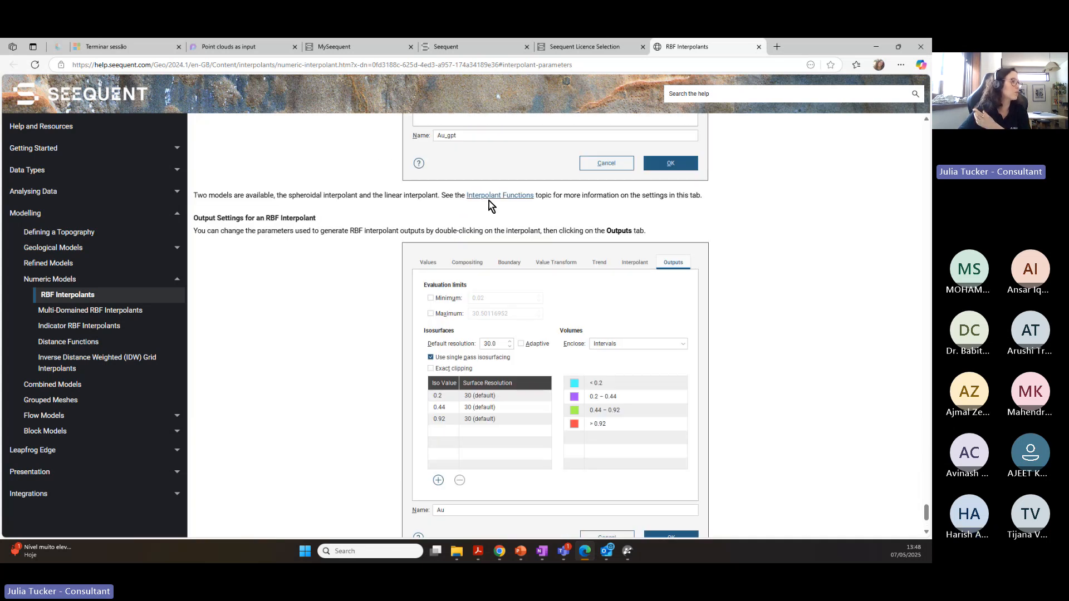
pyautogui.scroll(2, 278, 395)
pyautogui.scroll(2, 269, 405)
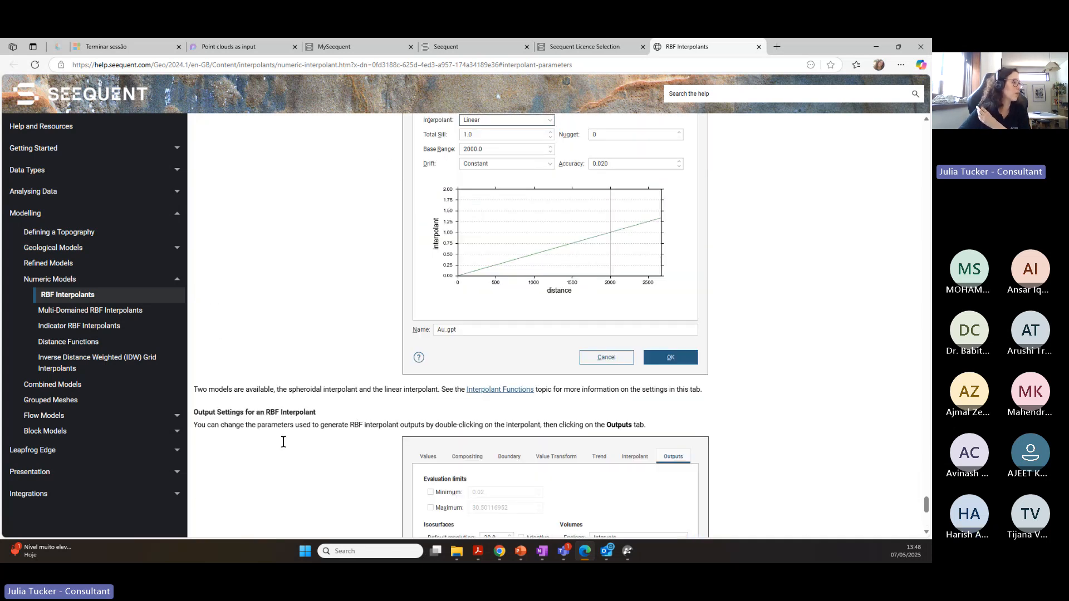
# Step: Open the Interpolant Functions help topic, review the spheroidal interpolant's parameters, and go to the Nugget explanation
pyautogui.click(499, 390)
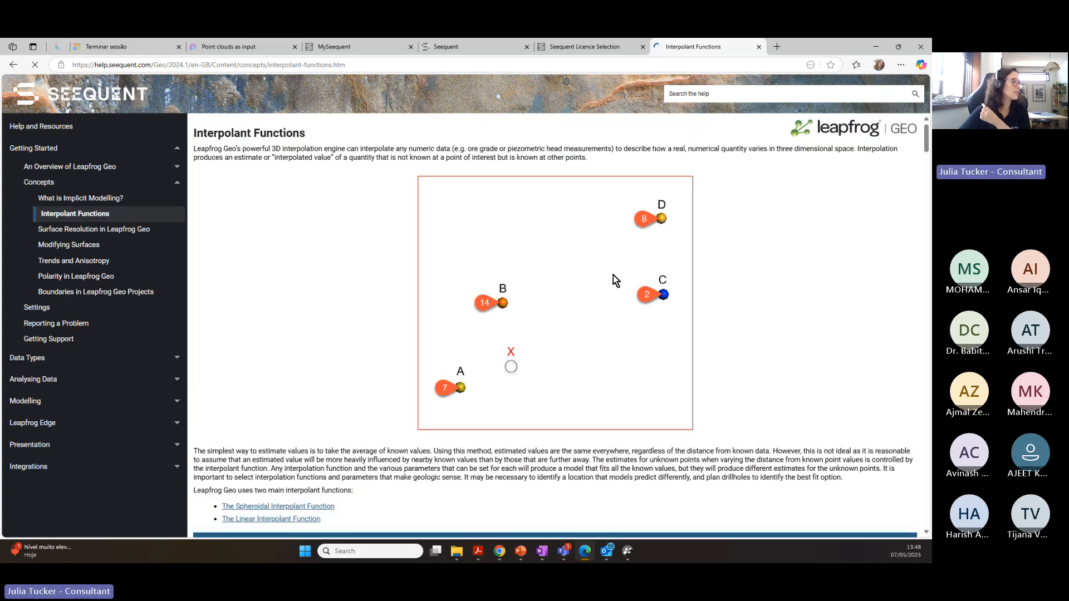
pyautogui.scroll(-5, 485, 418)
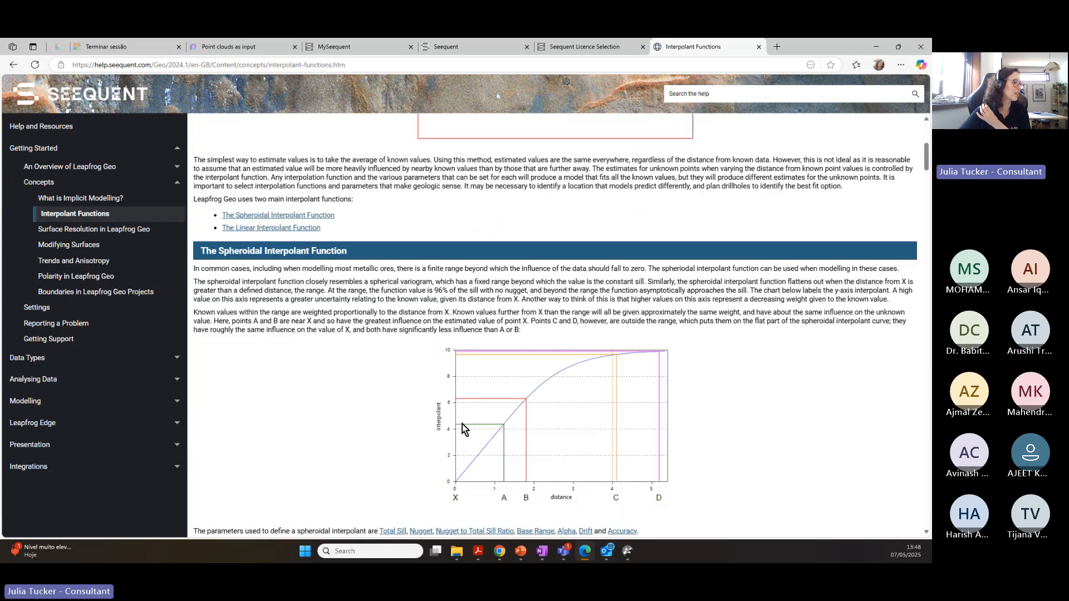
pyautogui.scroll(-2, 462, 425)
pyautogui.scroll(-3, 425, 367)
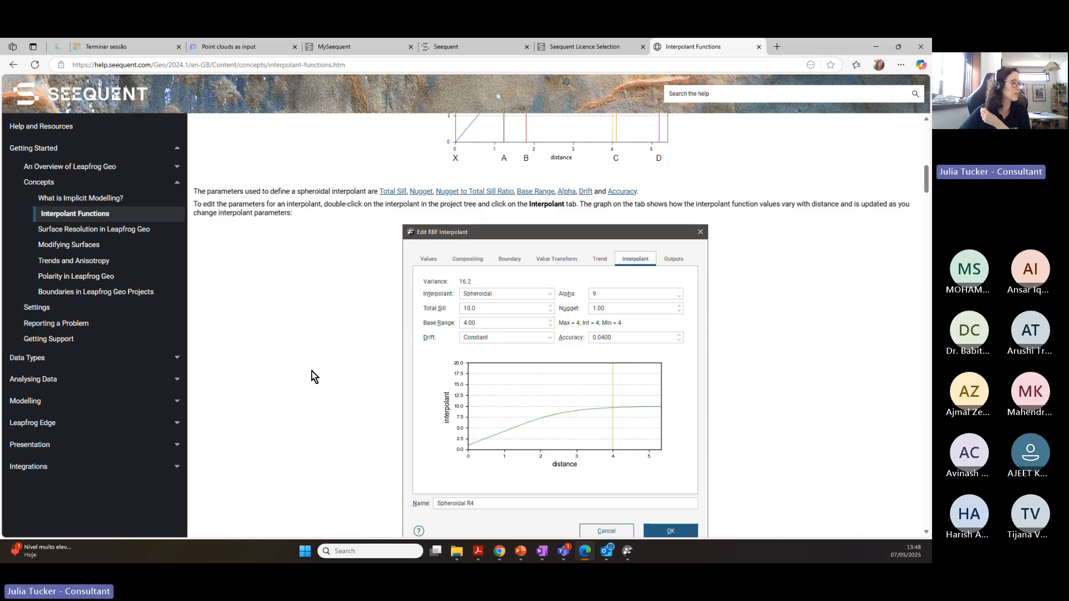
pyautogui.scroll(-1, 758, 186)
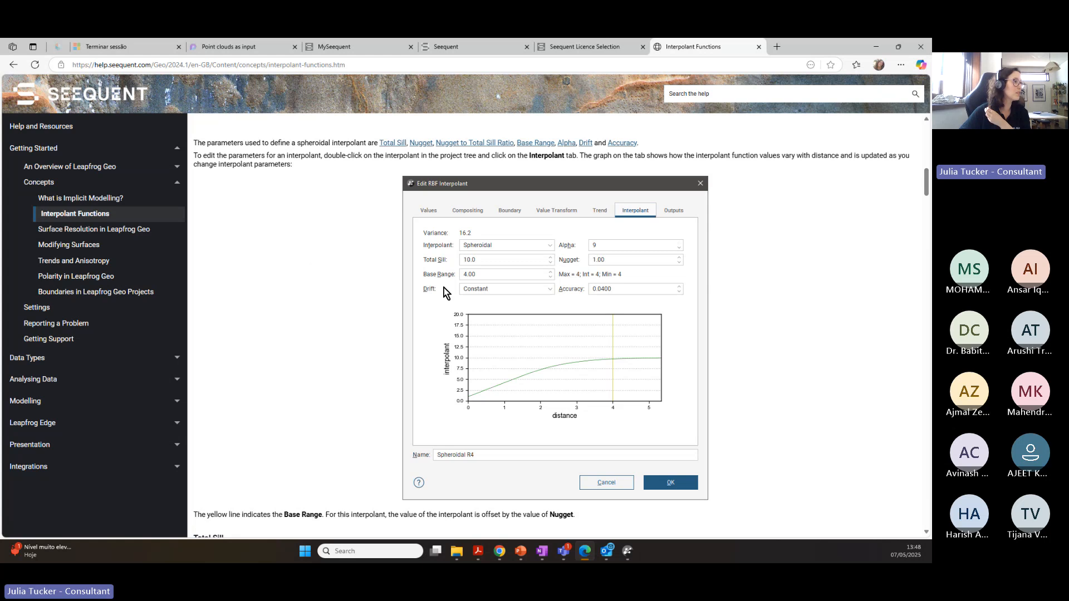
pyautogui.click(419, 144)
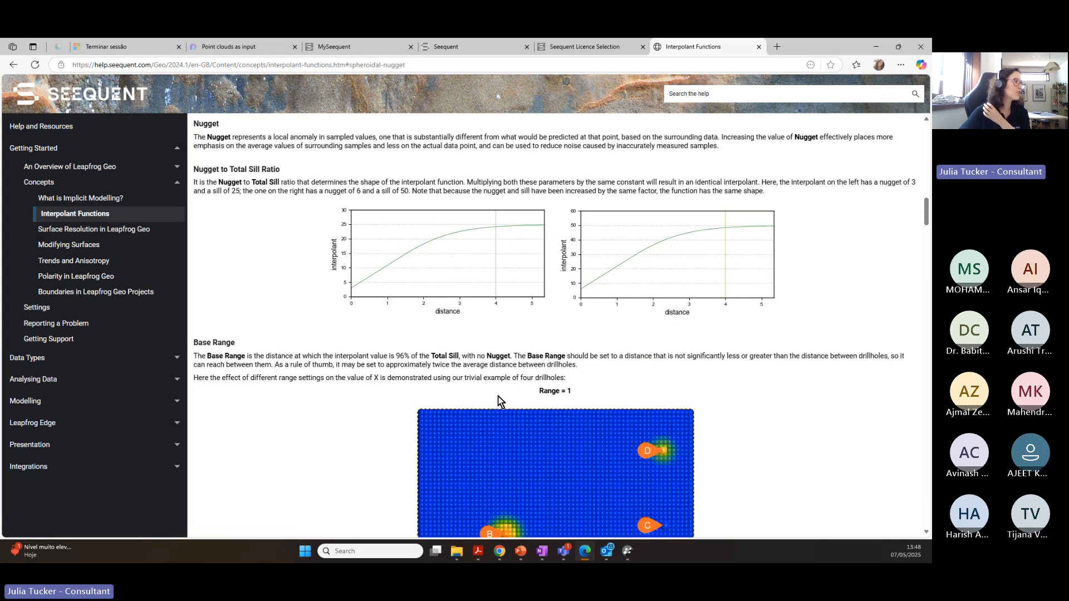
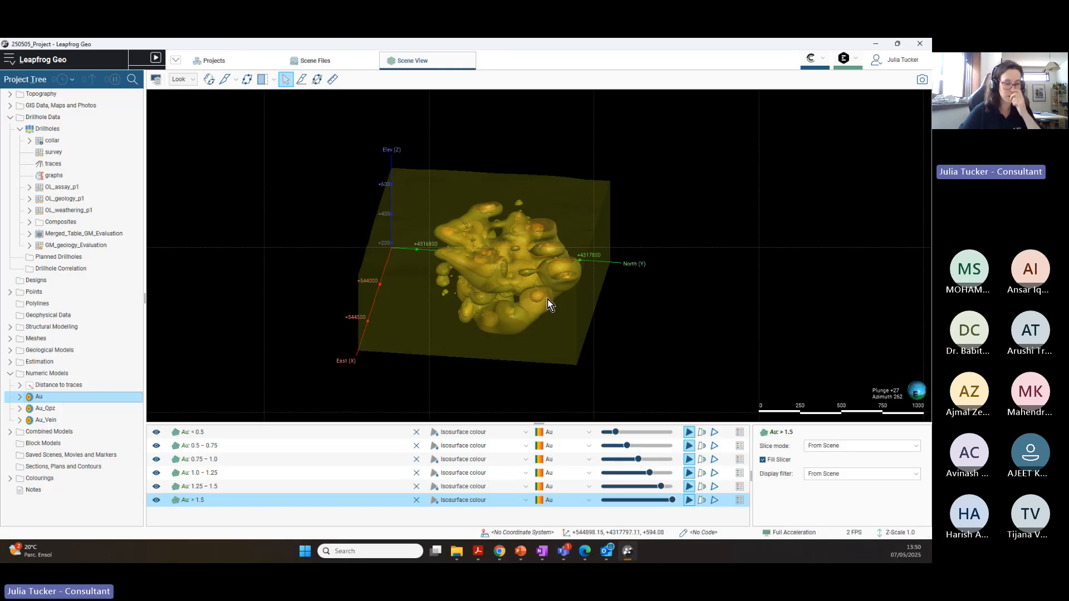
# Step: Edit the Au interpolant in Leapfrog Geo, setting its base range to 100, and apply the change
pyautogui.moveTo(543, 261); pyautogui.dragTo(506, 277)
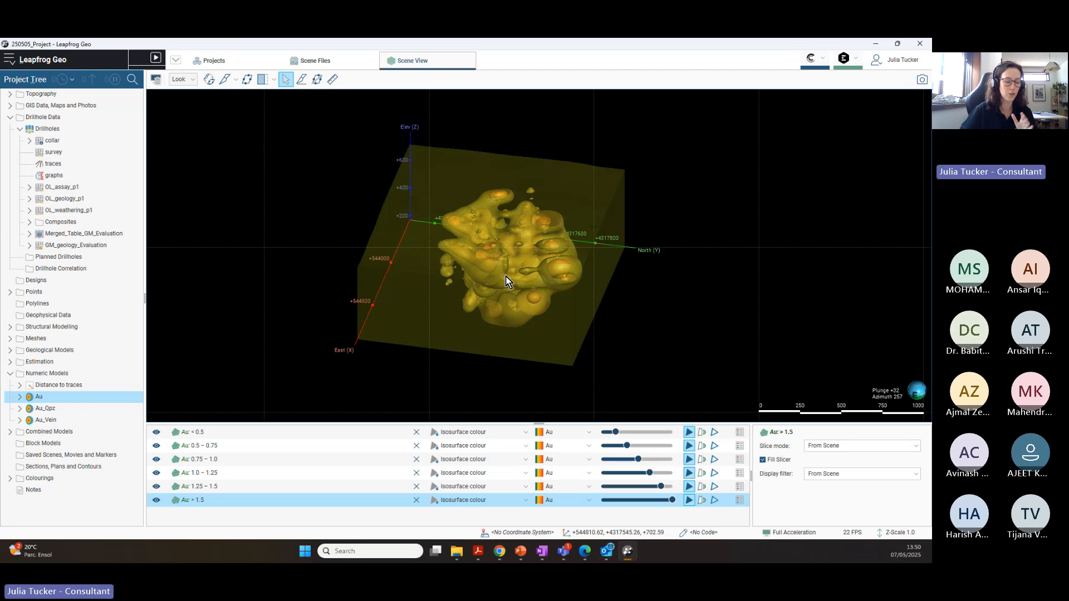
pyautogui.rightClick(36, 397)
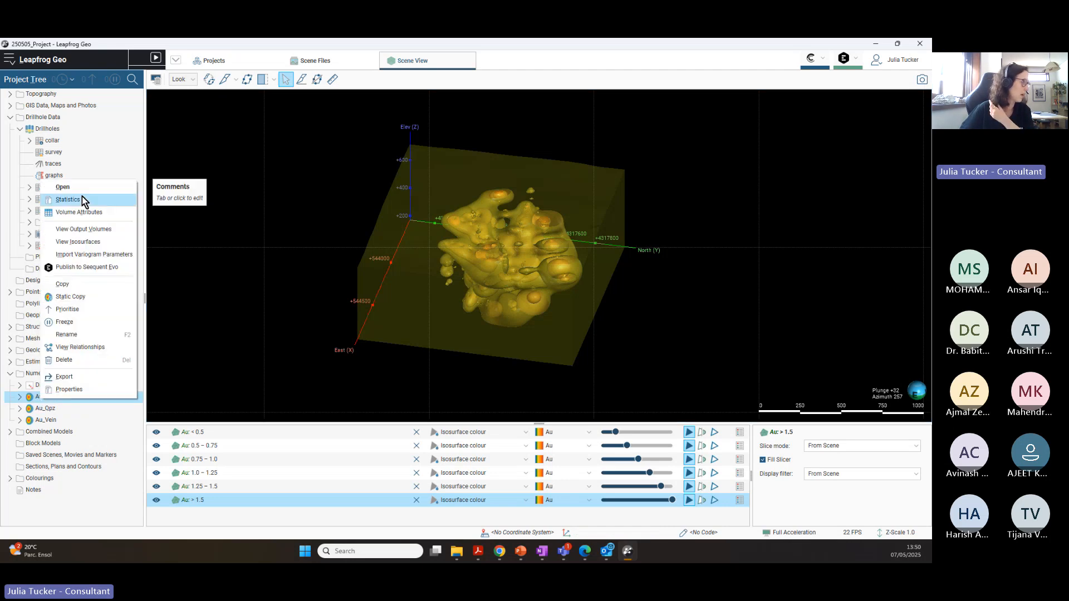
pyautogui.click(65, 188)
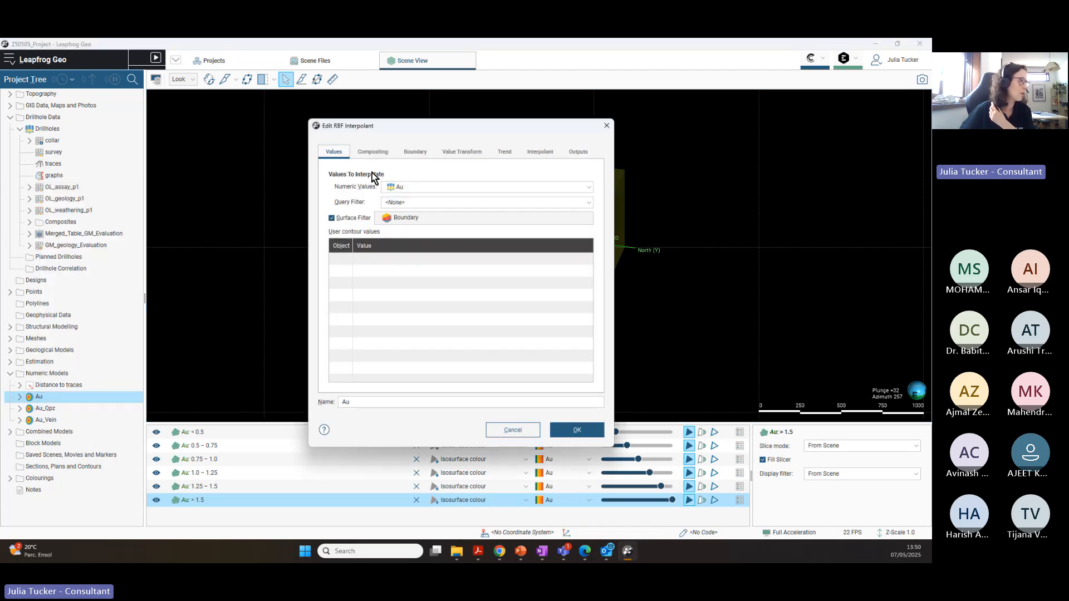
pyautogui.moveTo(477, 132); pyautogui.dragTo(312, 133)
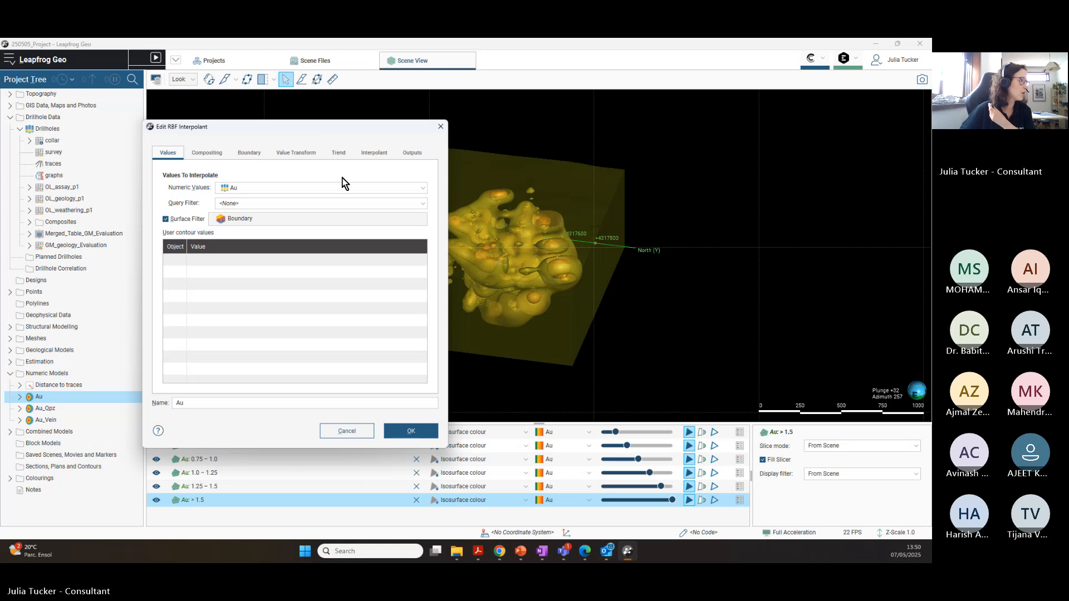
pyautogui.click(372, 152)
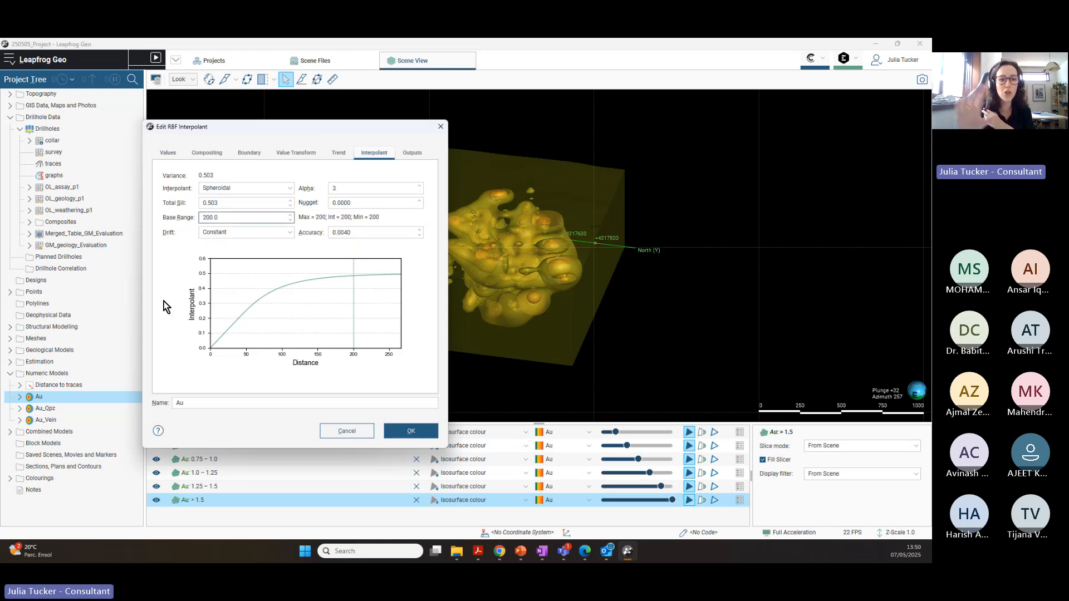
pyautogui.press('BackSpace')
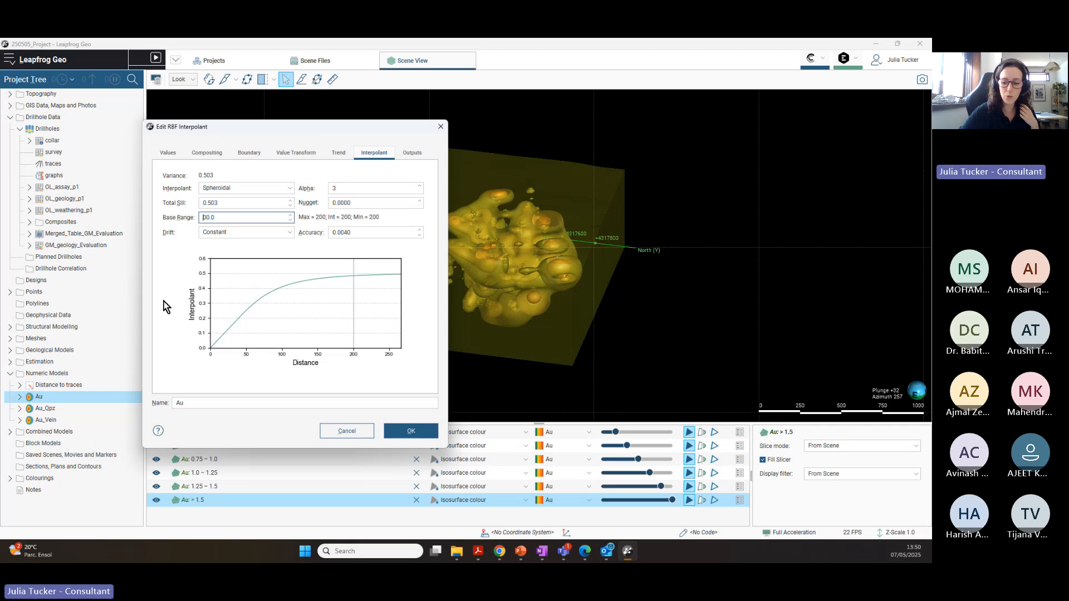
pyautogui.write('1')
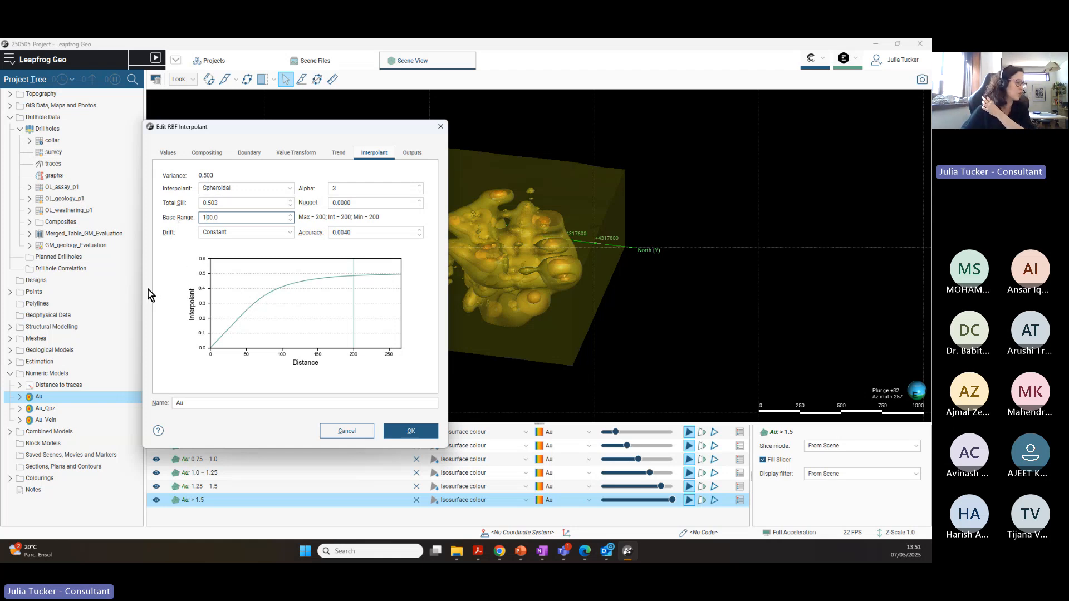
pyautogui.click(411, 431)
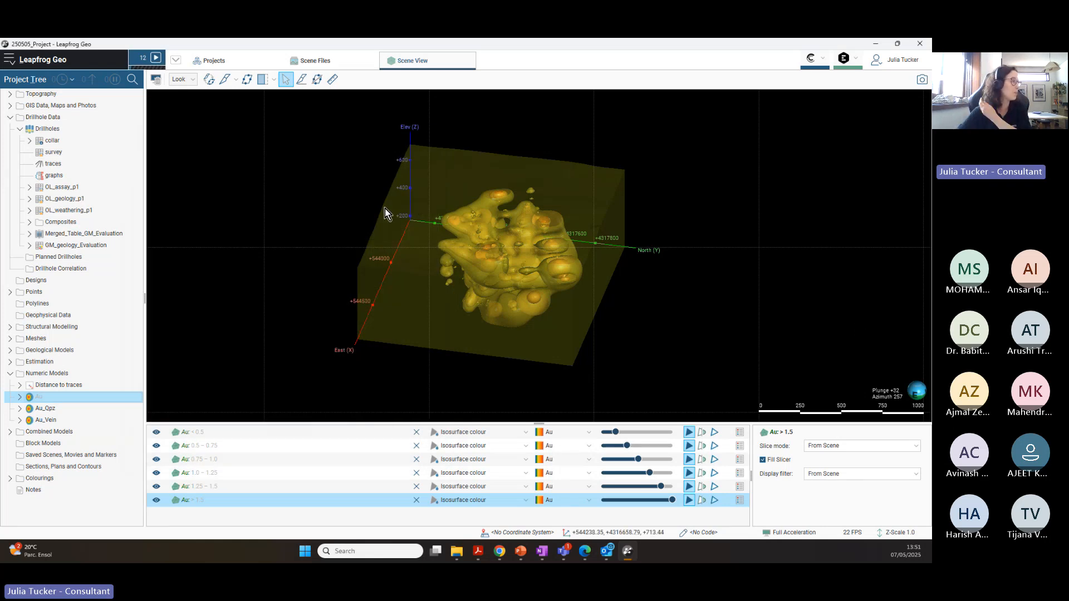
# Step: Check the processing progress and inspect the recalculated Au volumes up close in the scene
pyautogui.click(143, 59)
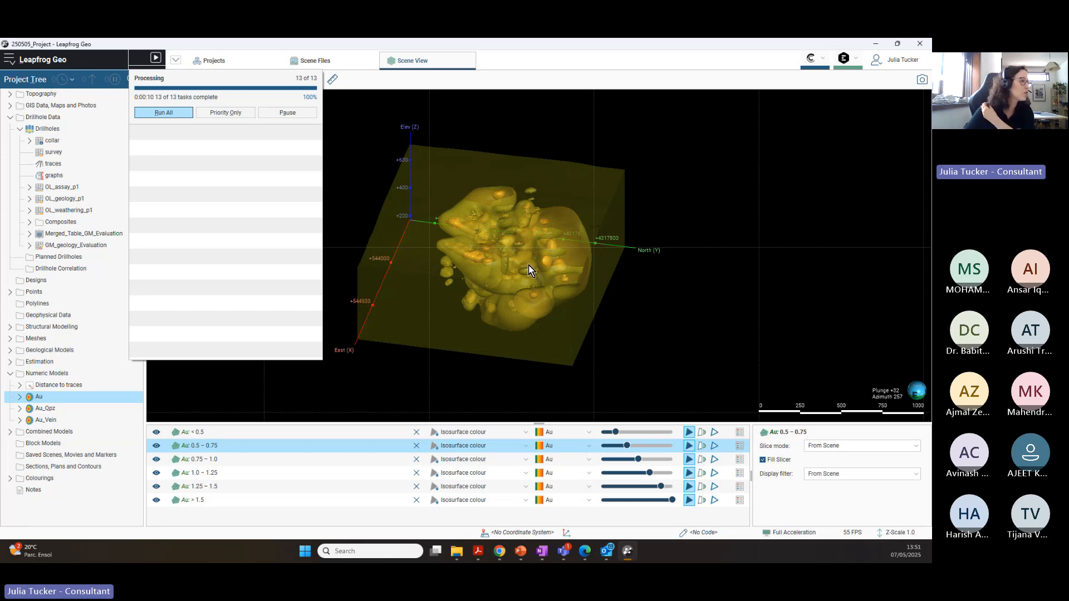
pyautogui.scroll(8, 524, 273)
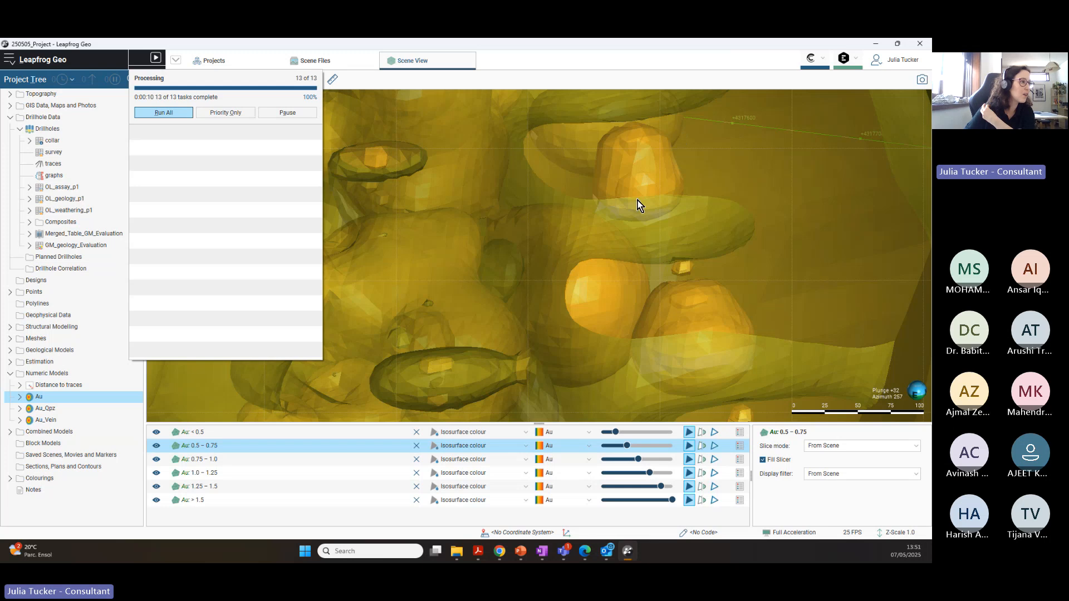
pyautogui.scroll(3, 656, 172)
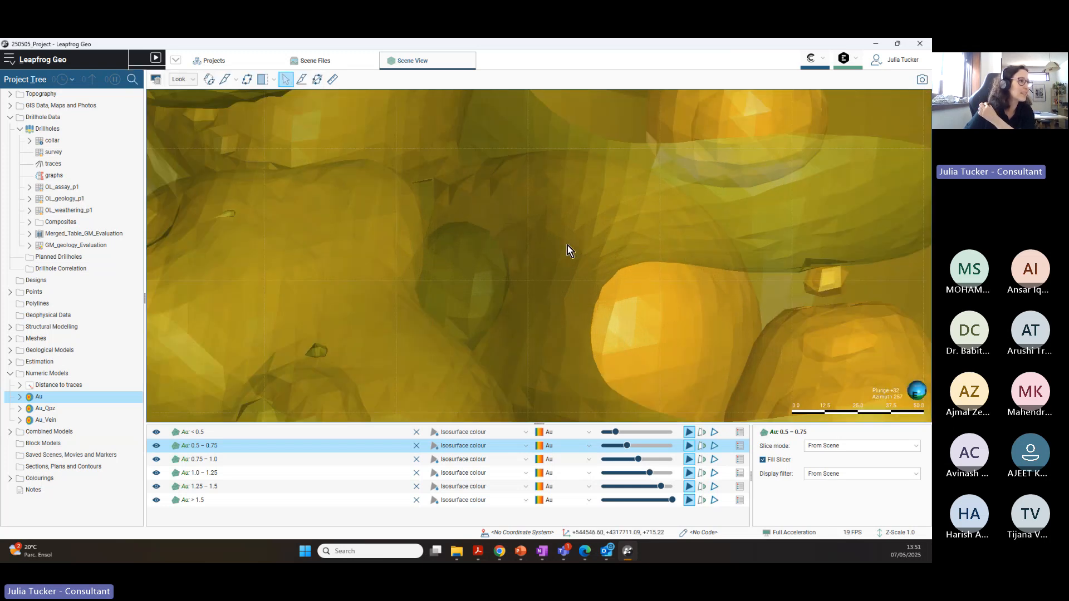
# Step: Cut the Au volumes with a slicer drawn diagonally across the scene and inspect the elongated higher-grade shell up close
pyautogui.moveTo(685, 195); pyautogui.dragTo(731, 109)
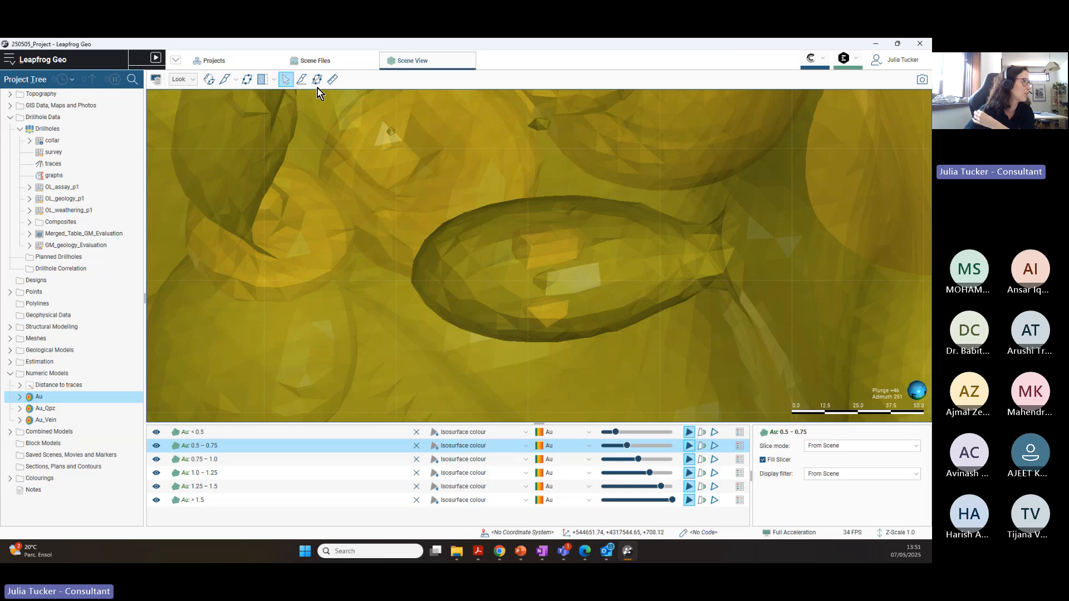
pyautogui.click(317, 79)
pyautogui.click(301, 80)
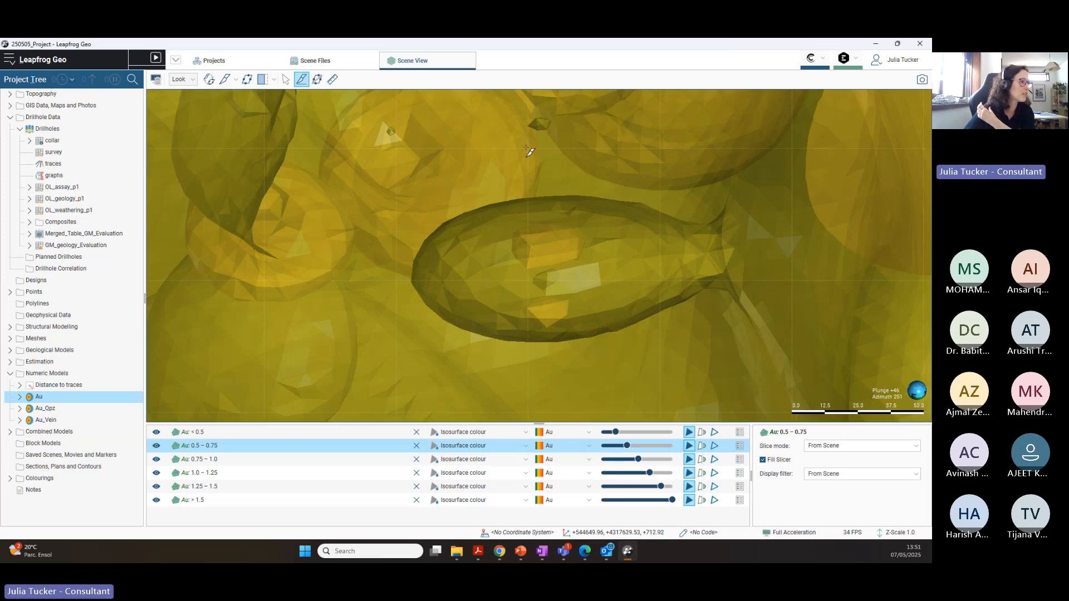
pyautogui.moveTo(529, 151)
pyautogui.mouseDown()
pyautogui.moveTo(583, 390)
pyautogui.moveTo(619, 334)
pyautogui.moveTo(652, 334)
pyautogui.mouseUp()
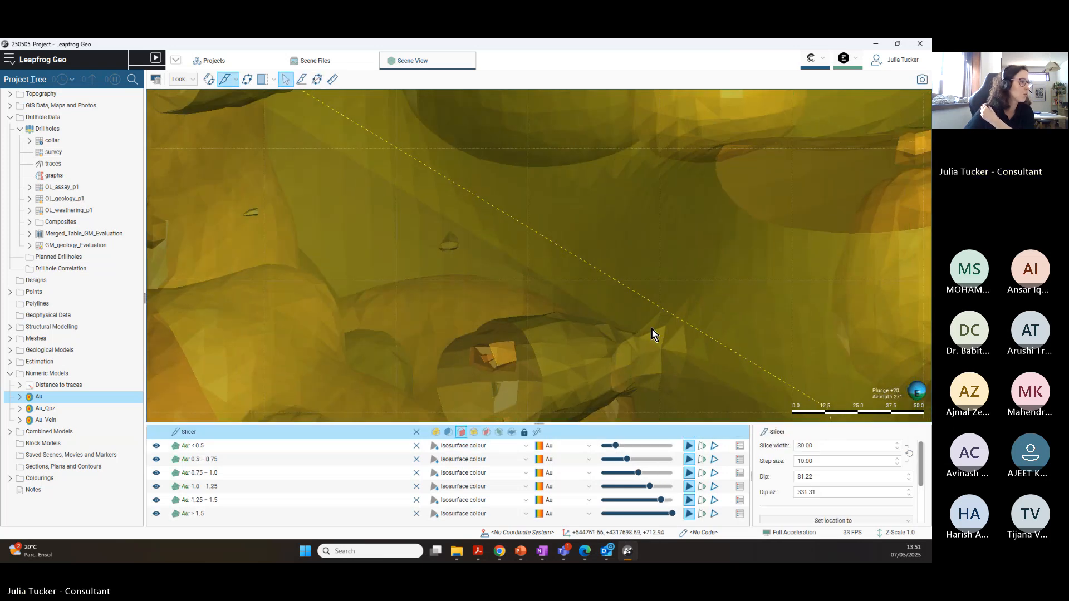
pyautogui.moveTo(565, 375); pyautogui.dragTo(824, 267)
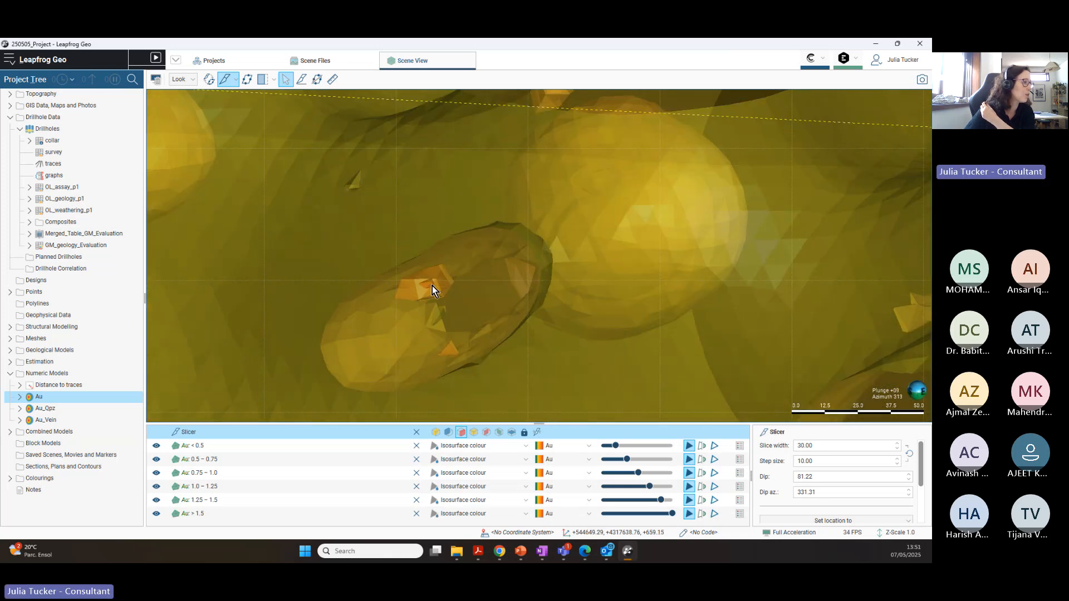
pyautogui.scroll(2, 433, 286)
pyautogui.scroll(2, 432, 286)
pyautogui.moveTo(416, 298); pyautogui.dragTo(699, 189, button='middle')
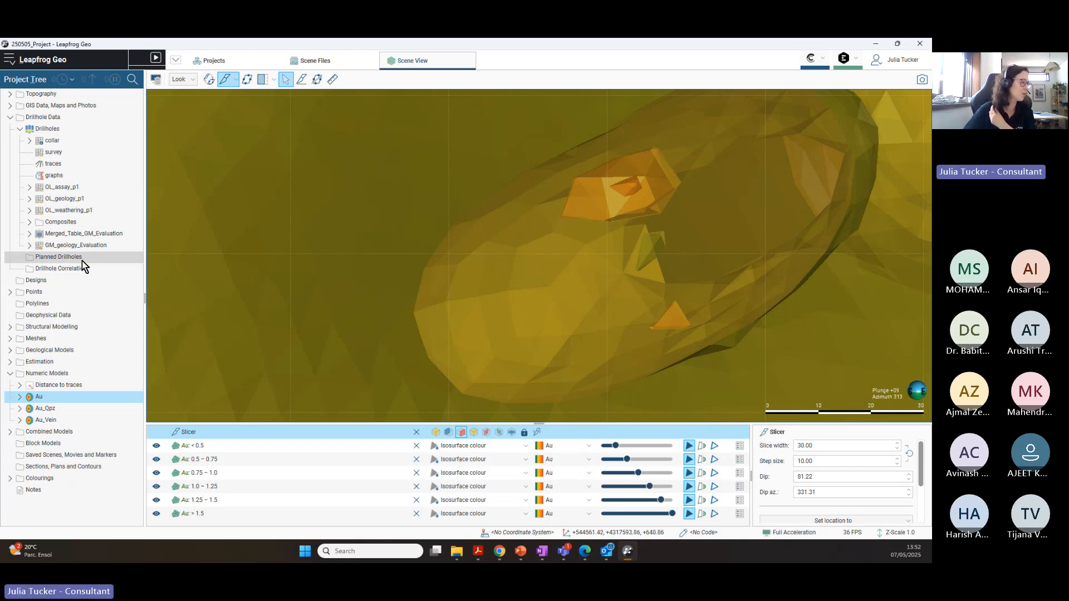
# Step: Edit the Au interpolant, set its base range to 200, and apply the change
pyautogui.doubleClick(39, 396)
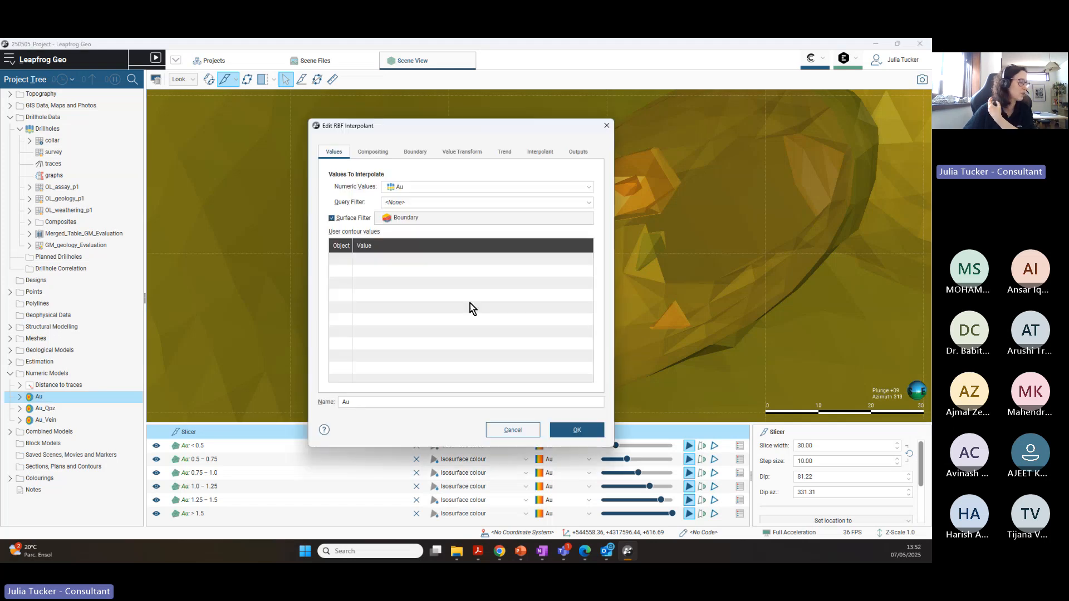
pyautogui.click(540, 152)
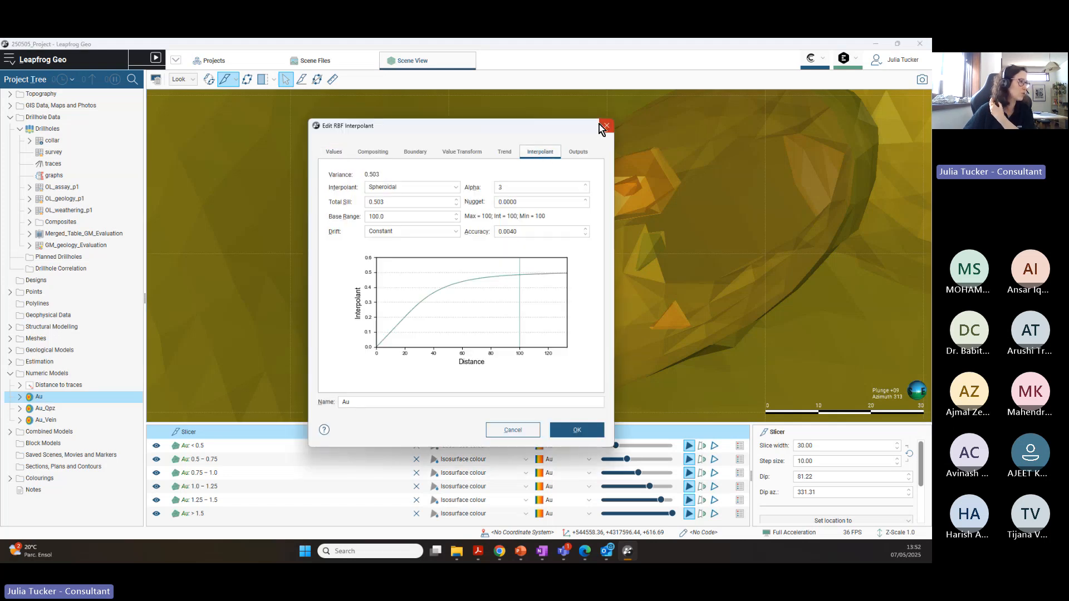
pyautogui.click(371, 217)
pyautogui.press('BackSpace')
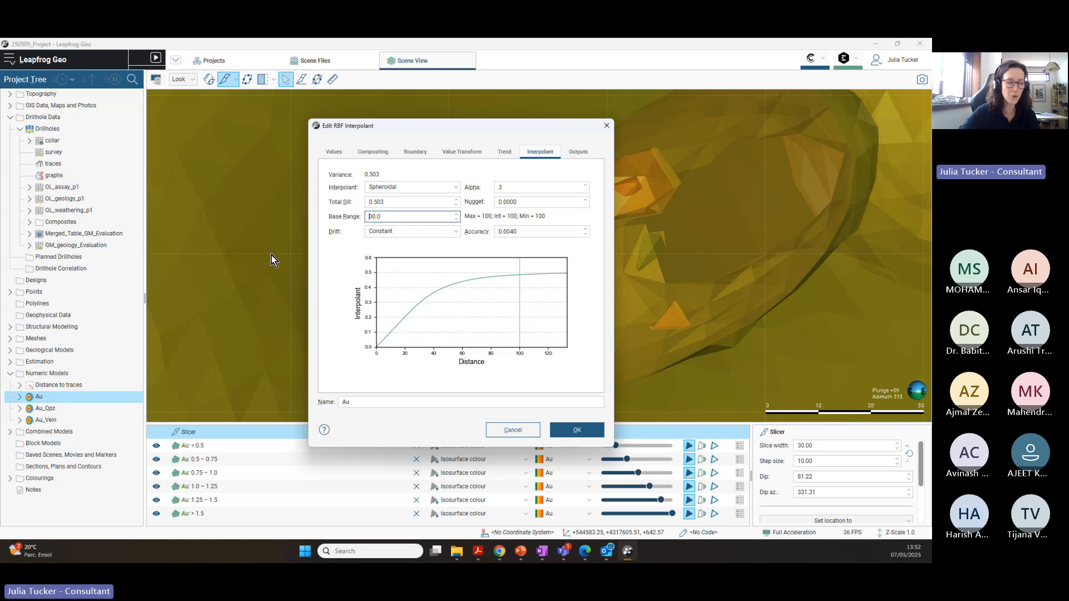
pyautogui.write('2')
pyautogui.click(587, 432)
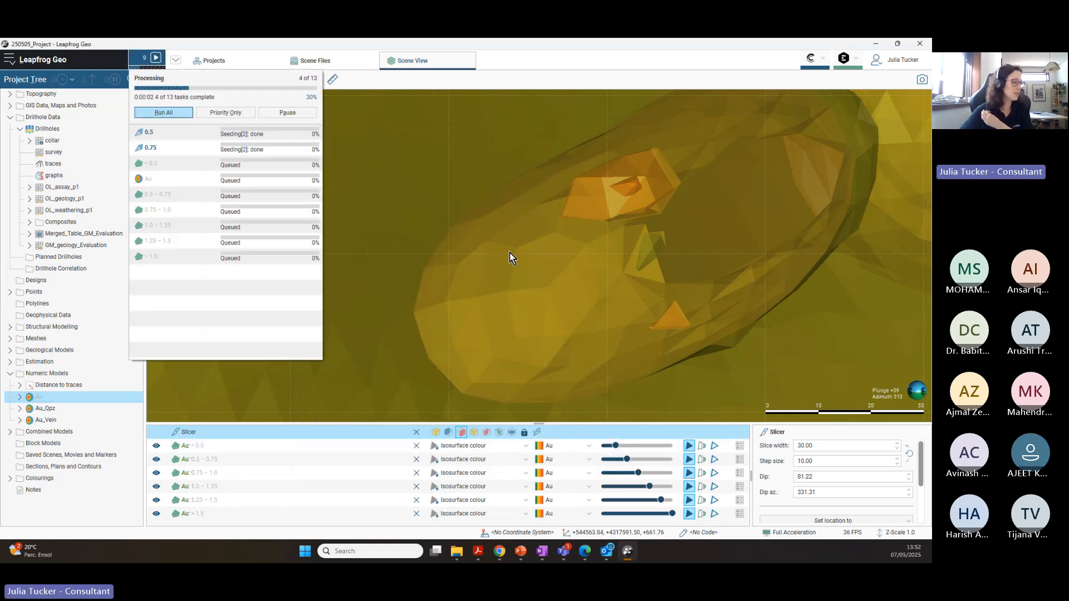
# Step: Inspect the whole set of recalculated, sliced Au volumes from several angles
pyautogui.scroll(-3, 476, 208)
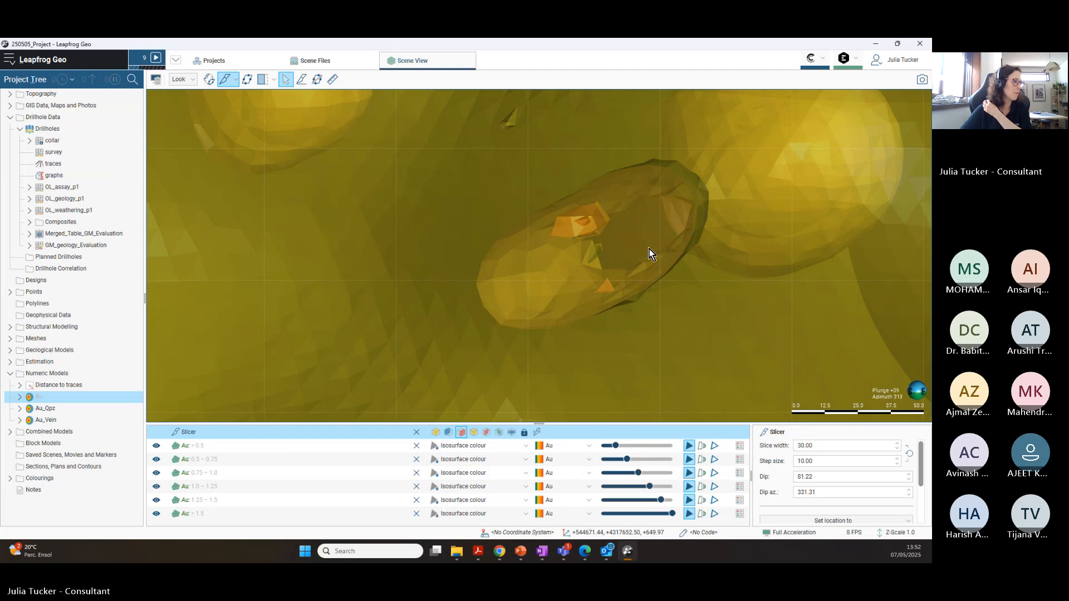
pyautogui.scroll(-9, 650, 251)
pyautogui.moveTo(613, 272); pyautogui.dragTo(538, 300)
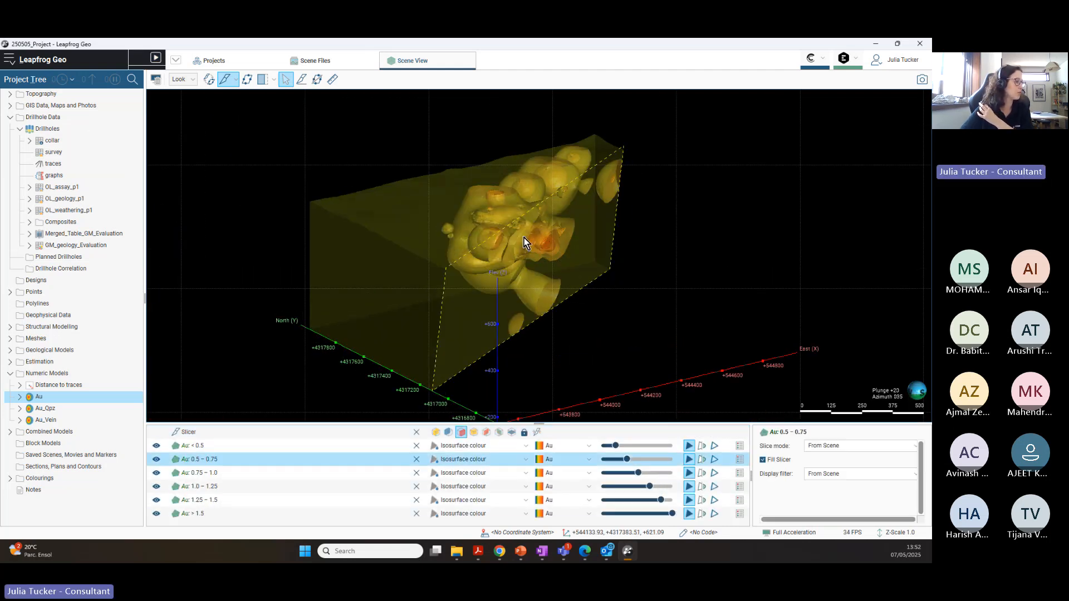
pyautogui.moveTo(486, 260); pyautogui.dragTo(480, 223)
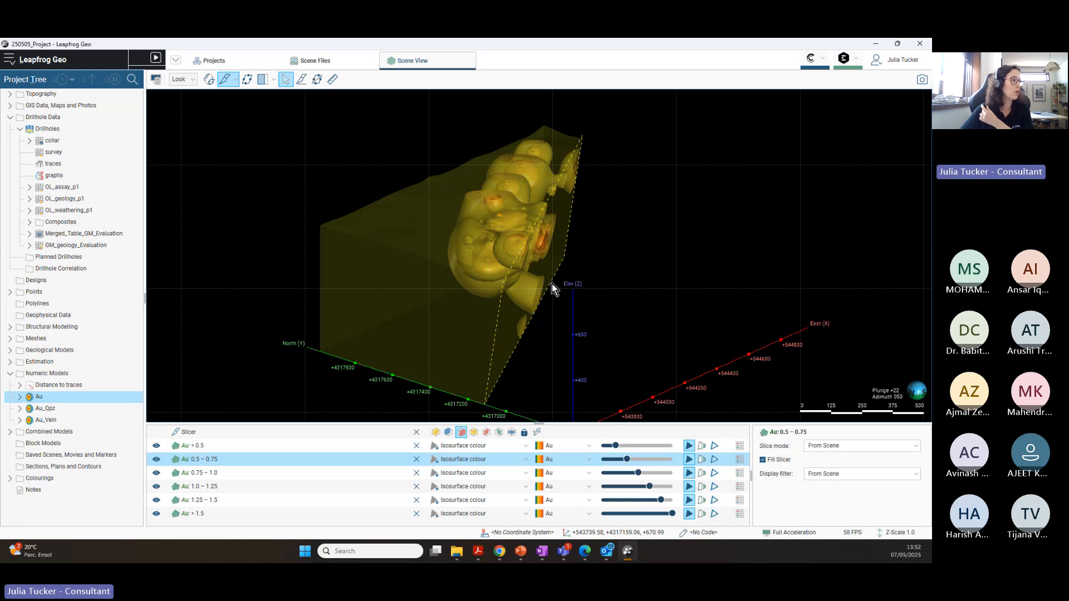
pyautogui.moveTo(526, 276); pyautogui.dragTo(393, 268)
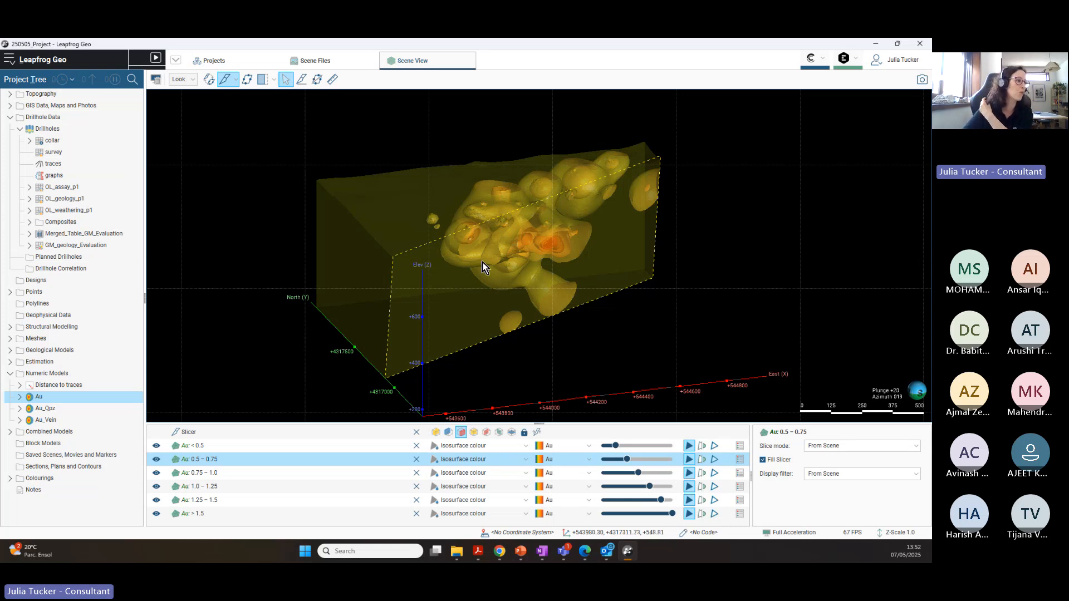
pyautogui.moveTo(530, 242); pyautogui.dragTo(481, 244, button='right')
pyautogui.moveTo(481, 244); pyautogui.dragTo(523, 272)
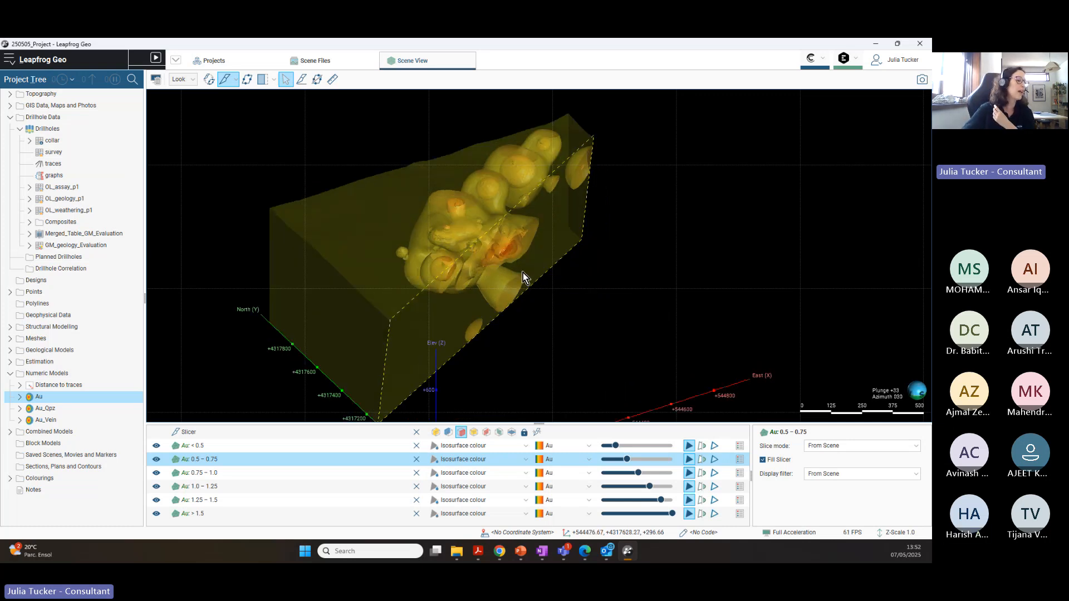
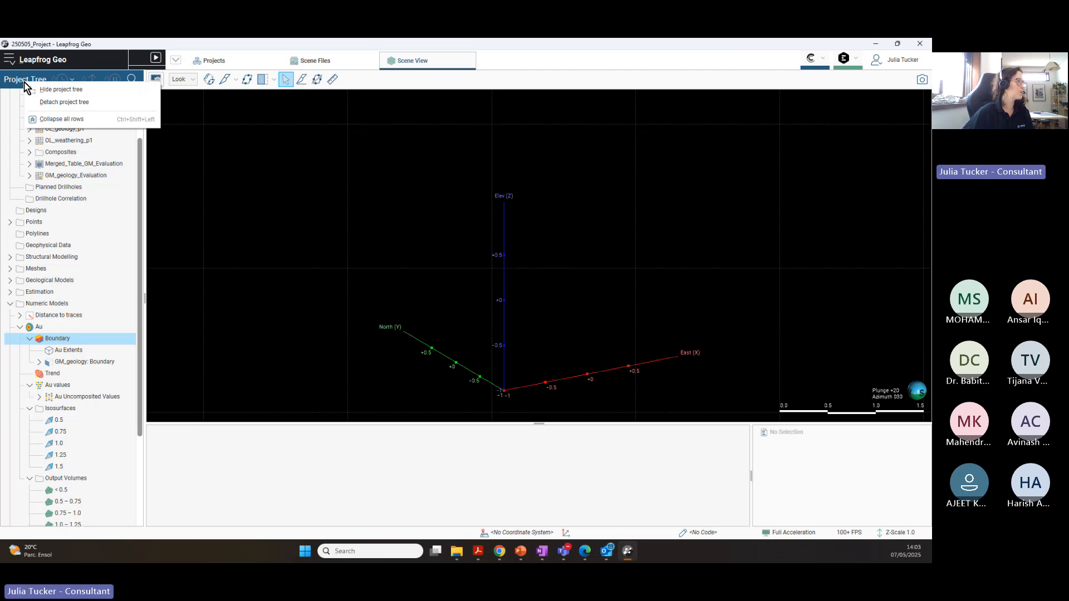
# Step: Collapse the whole project tree, and expand Numeric Models down to the contents of the Au_Qpz interpolant's boundary
pyautogui.click(50, 122)
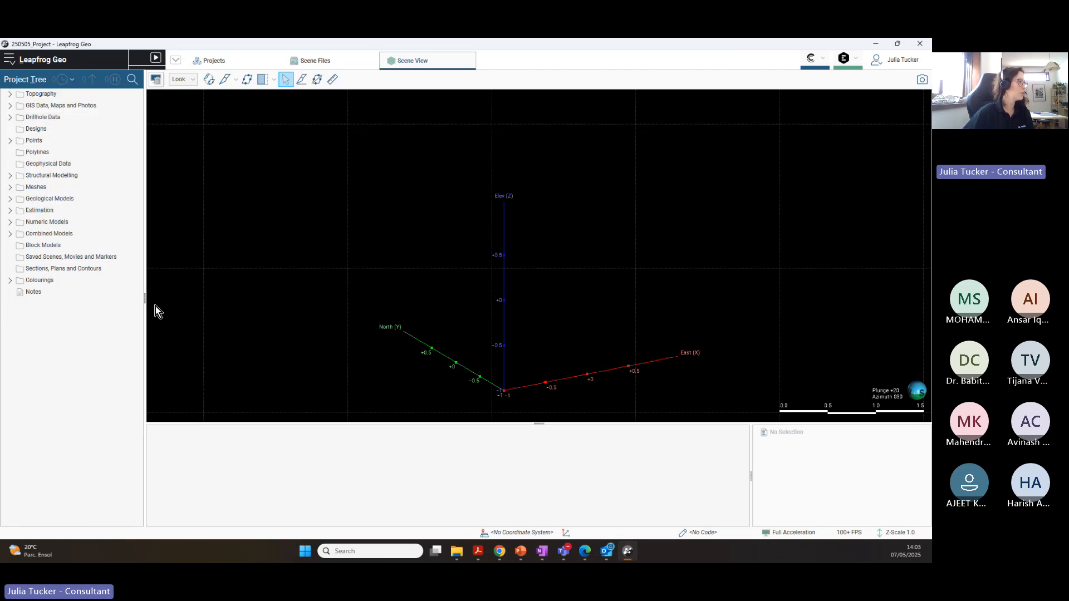
pyautogui.click(10, 222)
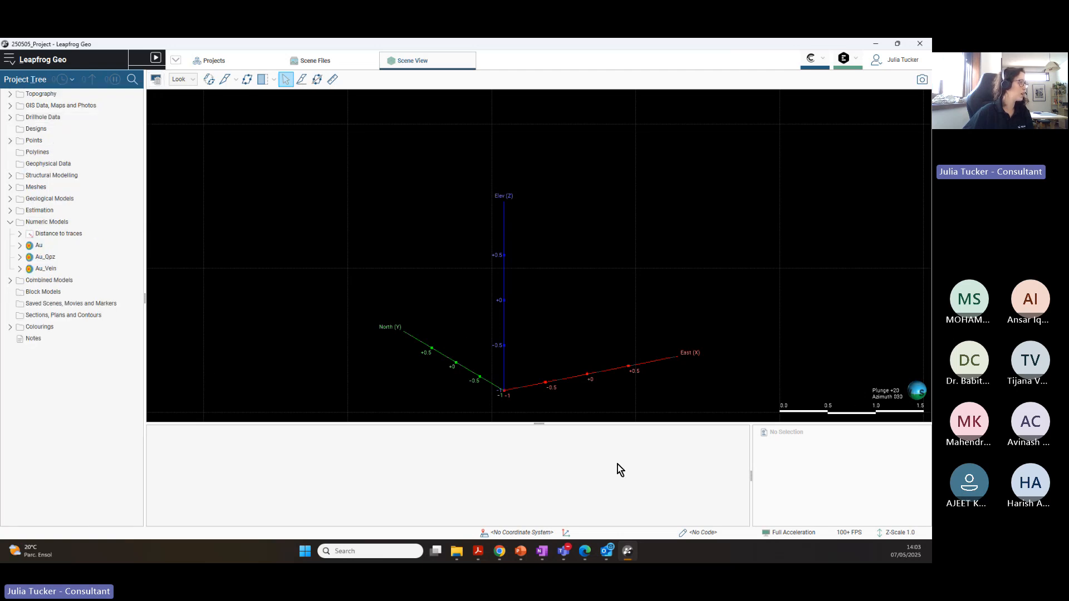
pyautogui.click(20, 257)
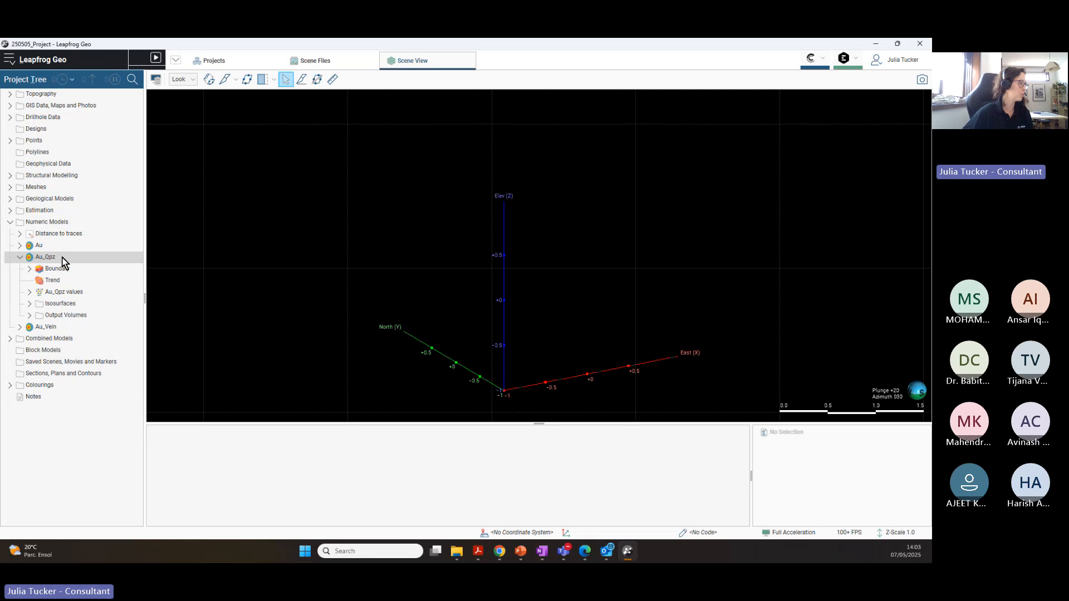
pyautogui.click(29, 270)
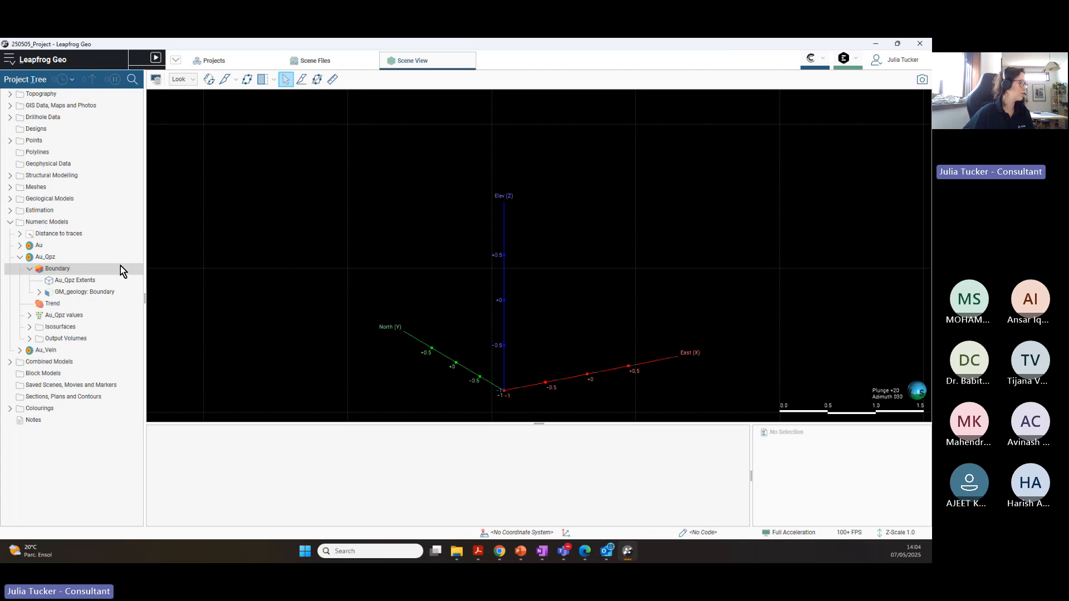
# Step: Add a lateral extent from a surface to the Au_Qpz boundary, using the QzP output volume of GM_geology
pyautogui.rightClick(60, 269)
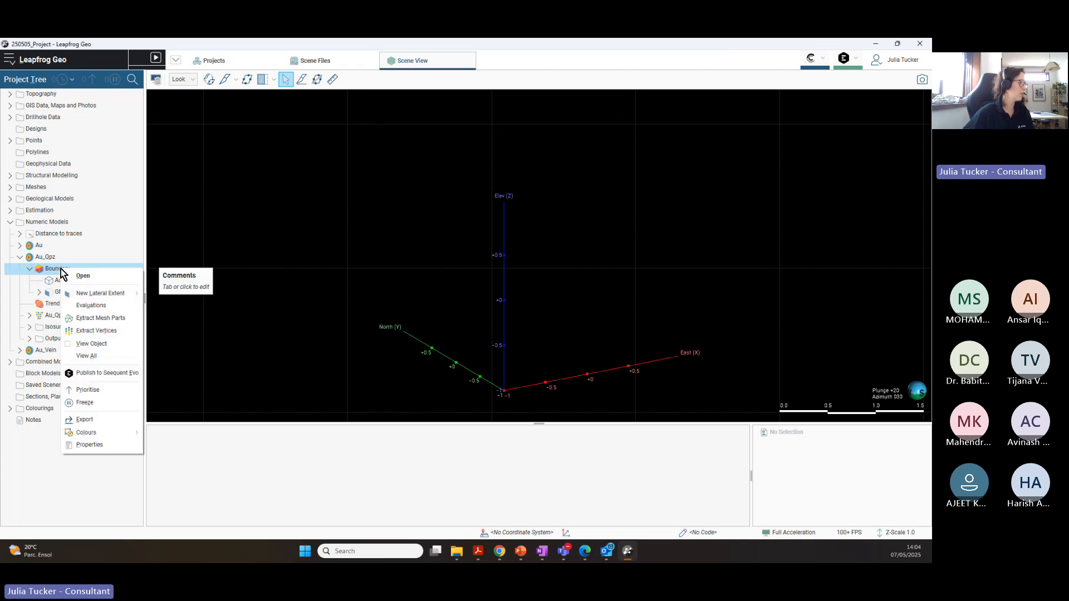
pyautogui.moveTo(124, 296)
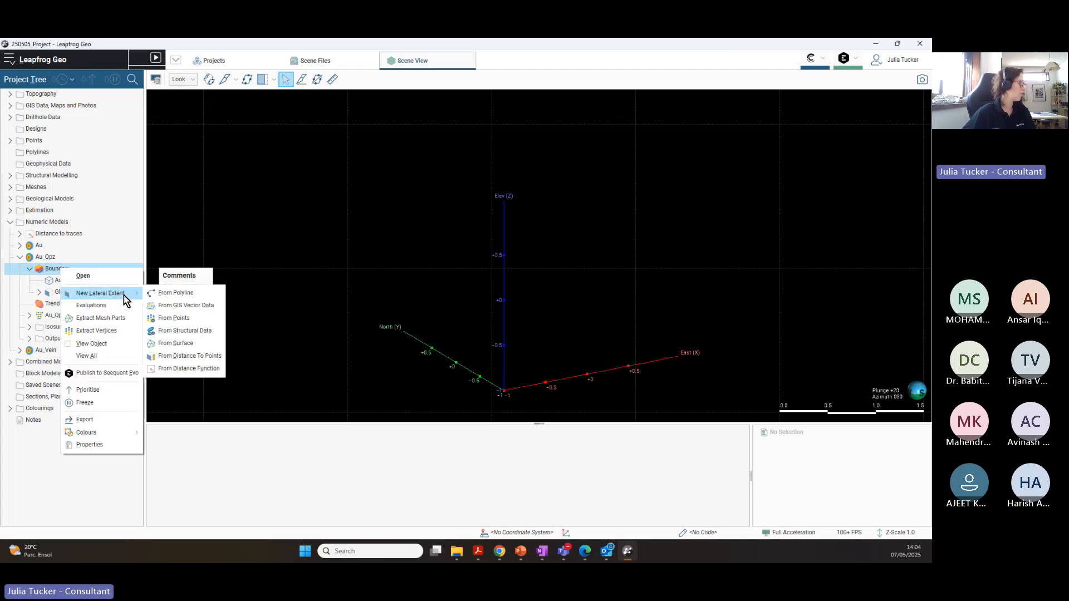
pyautogui.click(206, 345)
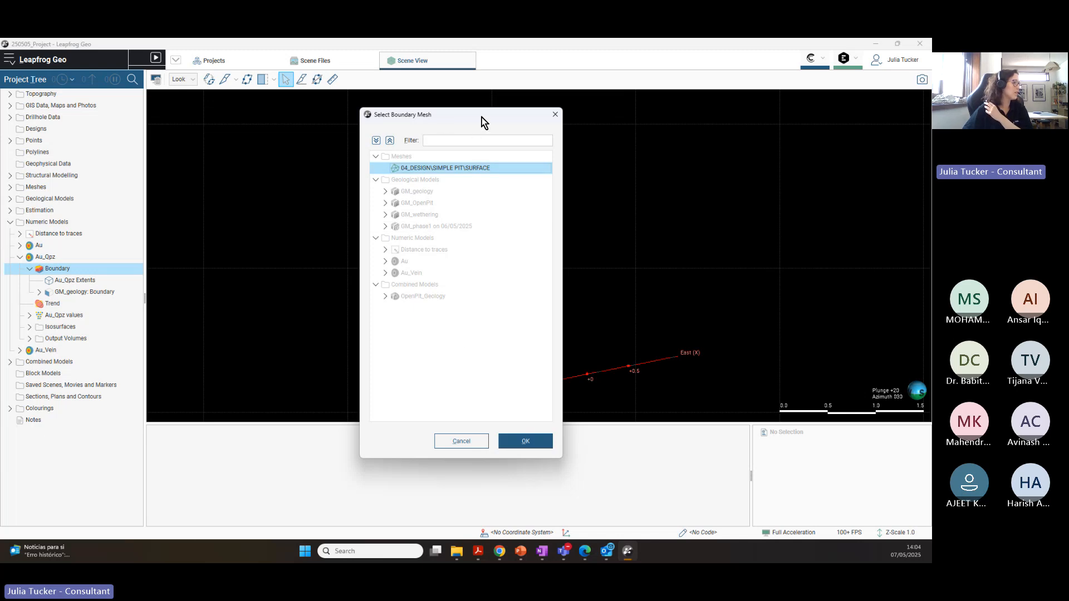
pyautogui.moveTo(482, 122); pyautogui.dragTo(313, 118)
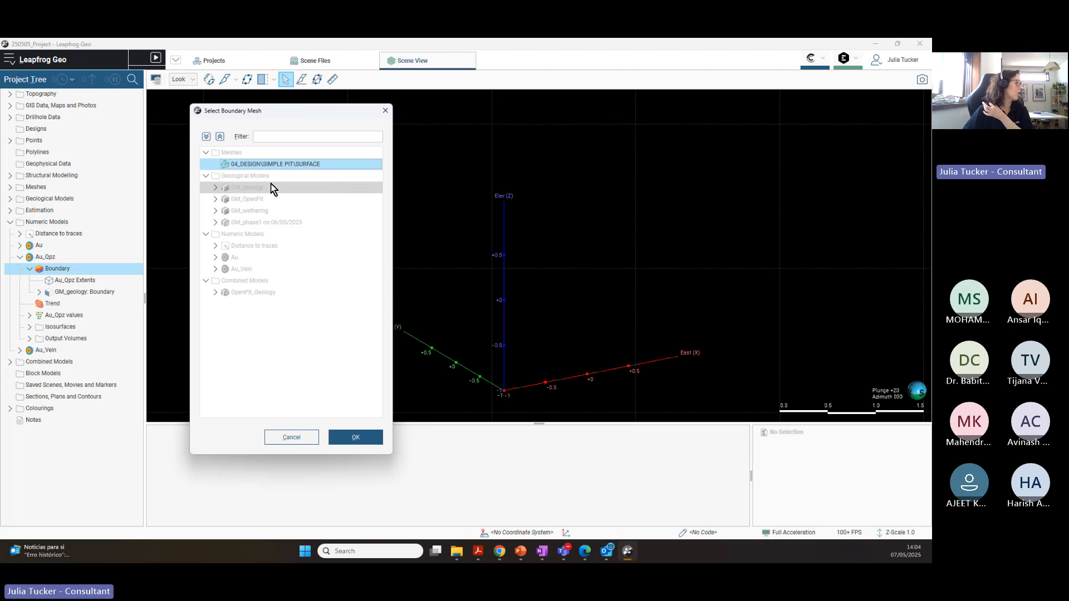
pyautogui.click(216, 188)
pyautogui.click(224, 211)
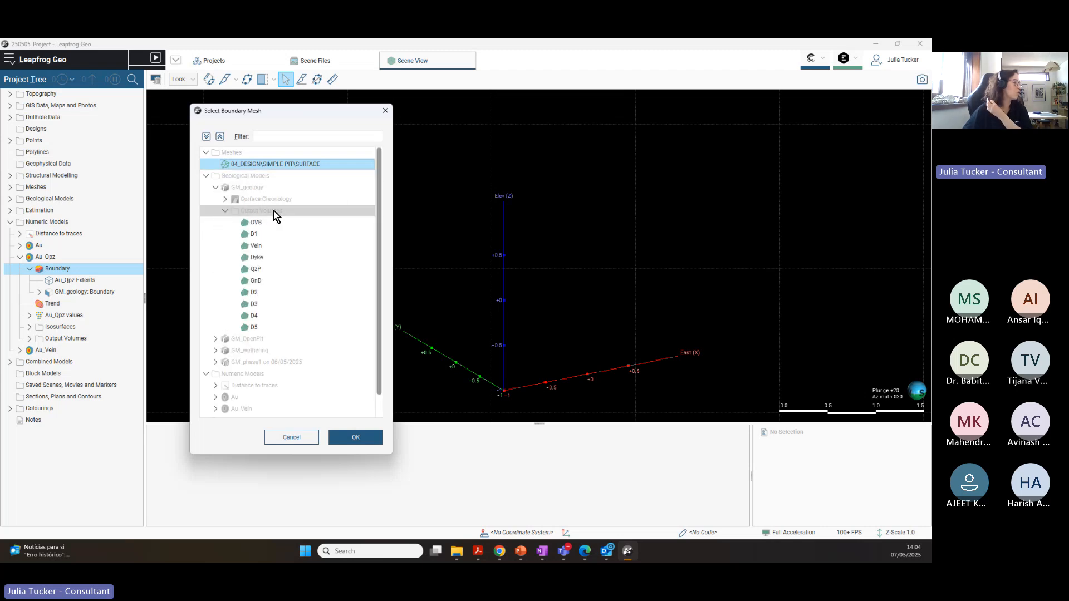
pyautogui.click(268, 271)
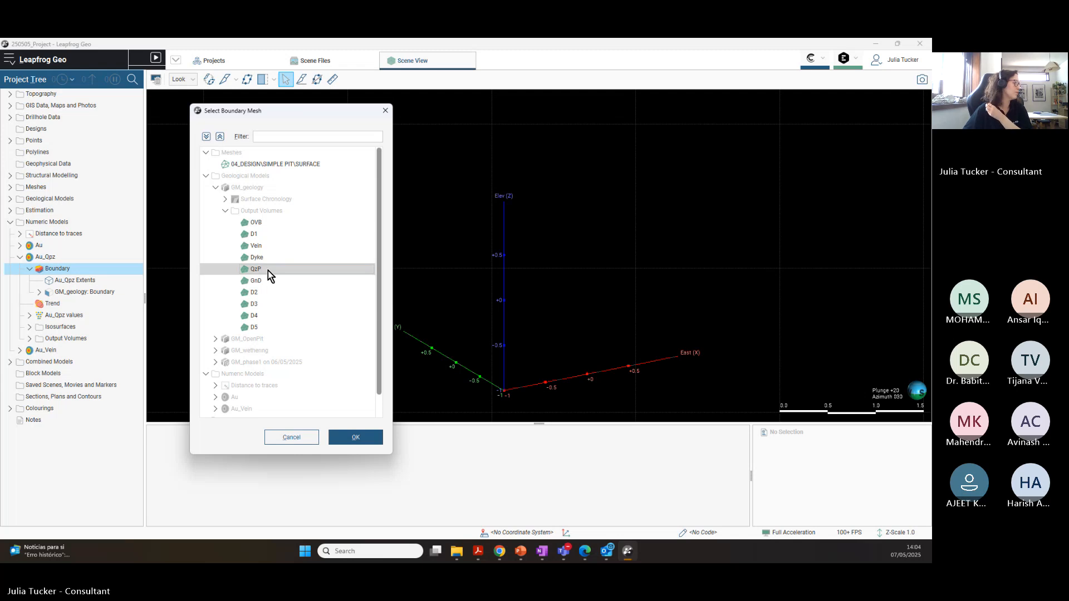
pyautogui.click(268, 270)
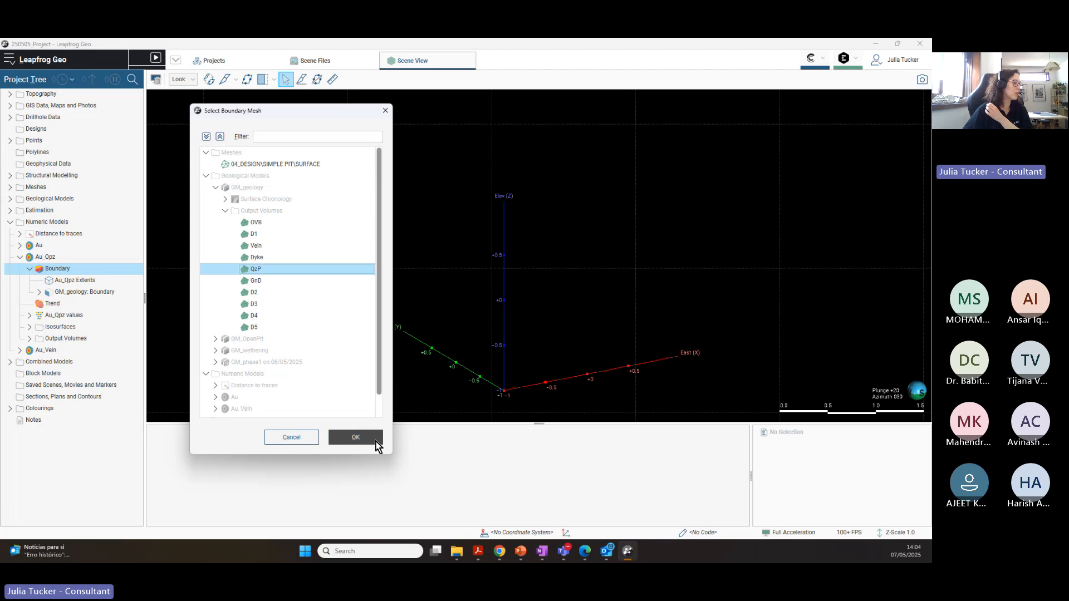
pyautogui.click(357, 438)
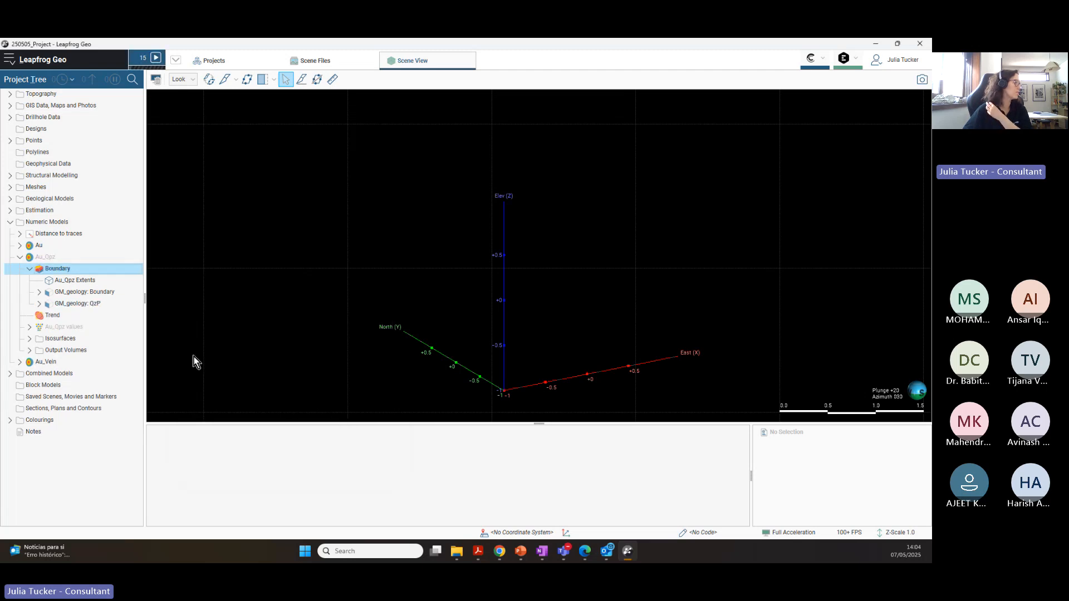
# Step: Check the source surfaces of the Au_Qpz boundary's lateral extents and the processing progress
pyautogui.click(40, 292)
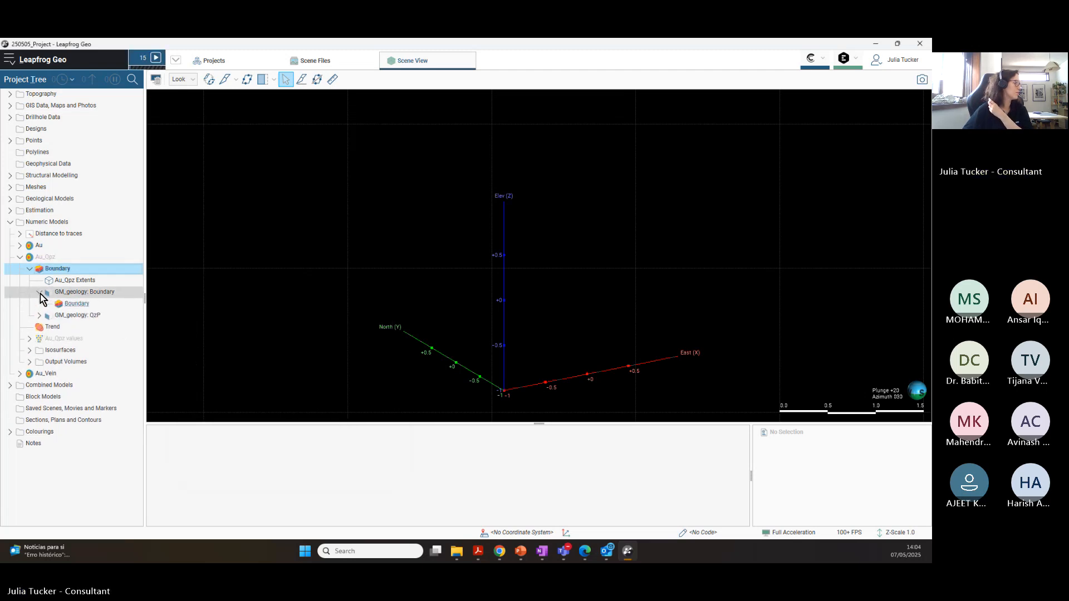
pyautogui.click(39, 292)
pyautogui.click(40, 304)
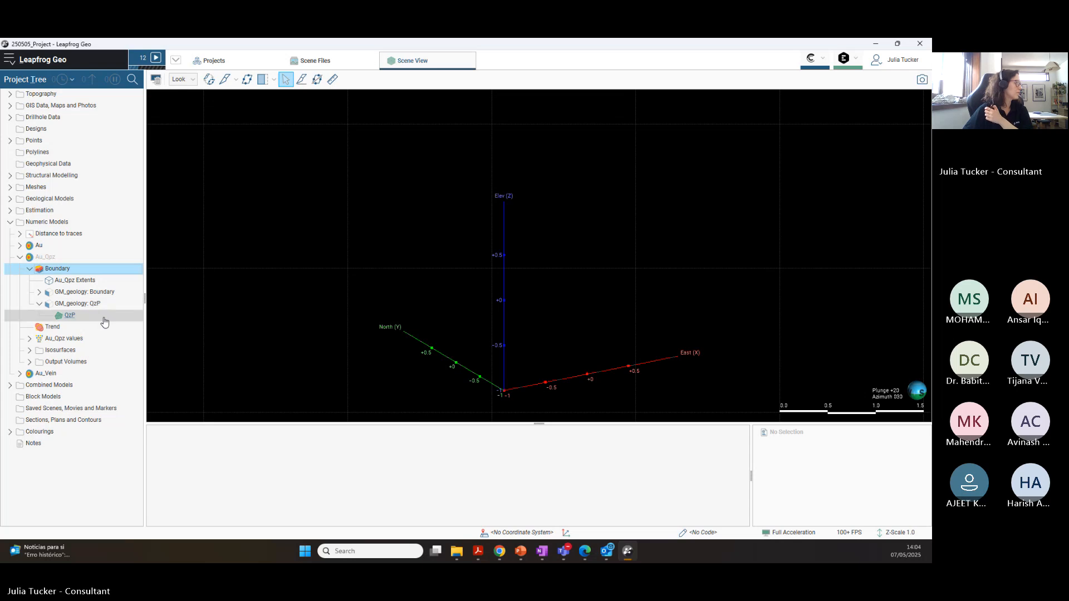
pyautogui.click(145, 61)
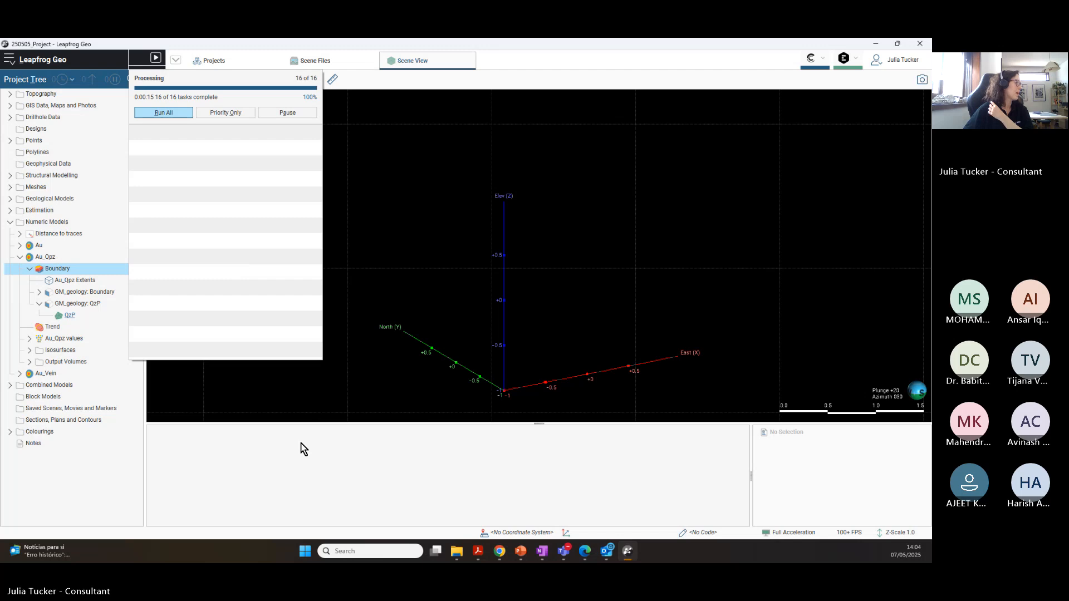
pyautogui.click(30, 268)
# Step: Display the Au_Qpz interpolant in the scene and inspect its clipped volumes from different angles
pyautogui.moveTo(45, 257); pyautogui.dragTo(446, 254)
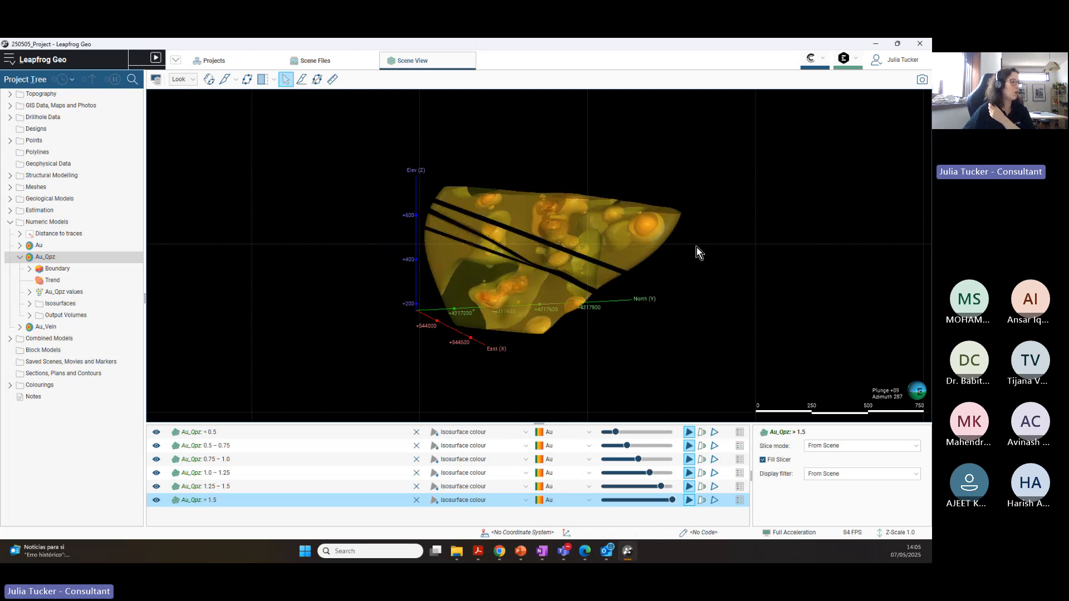
pyautogui.moveTo(697, 247); pyautogui.dragTo(336, 306)
pyautogui.scroll(5, 480, 249)
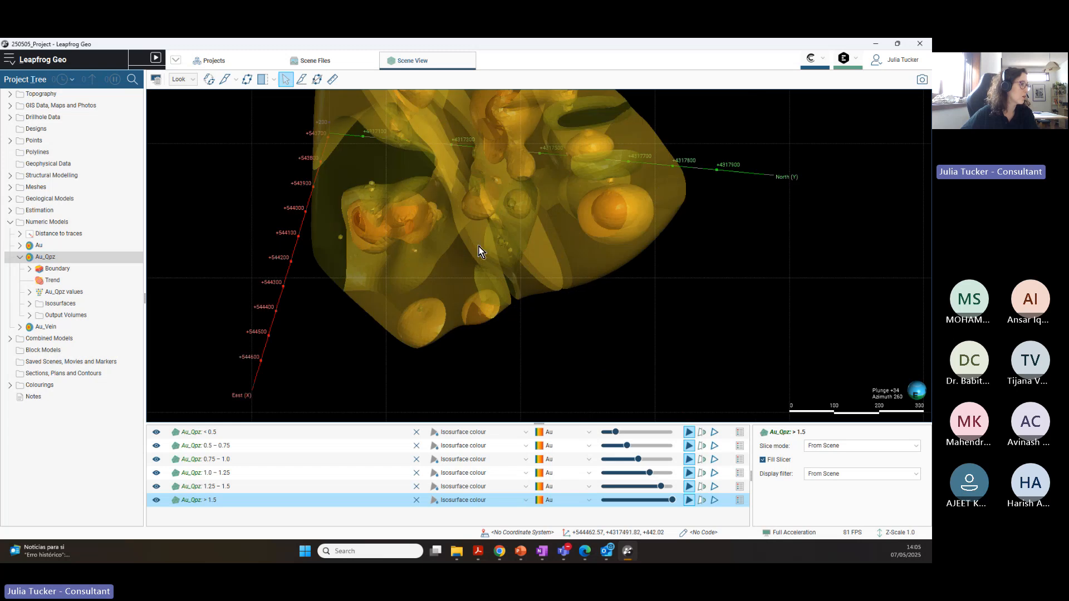
pyautogui.moveTo(490, 286); pyautogui.dragTo(380, 289)
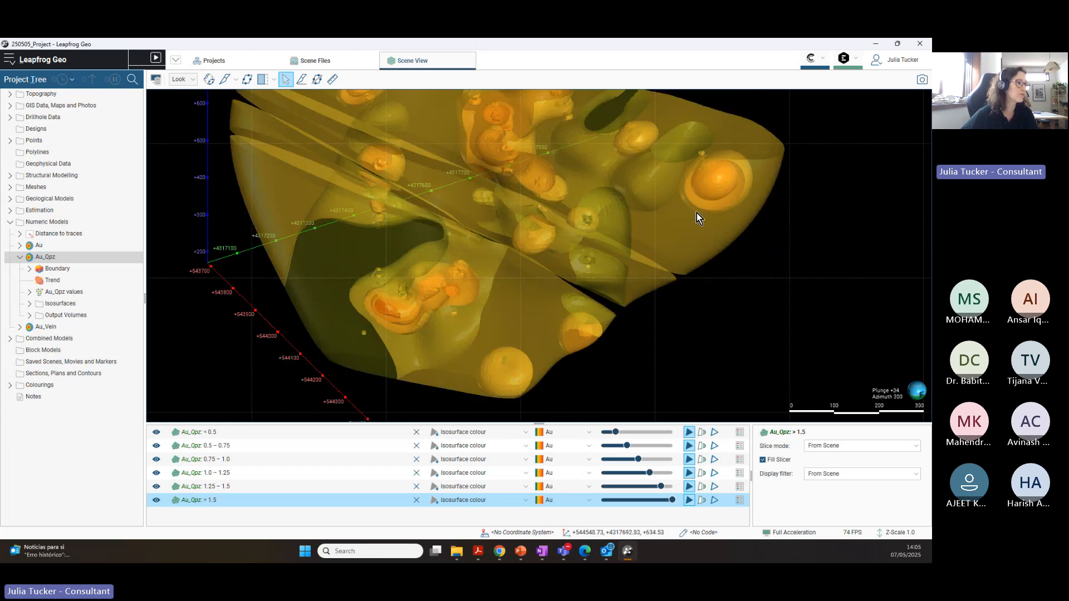
# Step: Examine the Au_Qpz grade volumes and the gaps cutting through them from several viewing angles
pyautogui.moveTo(776, 182); pyautogui.dragTo(654, 186)
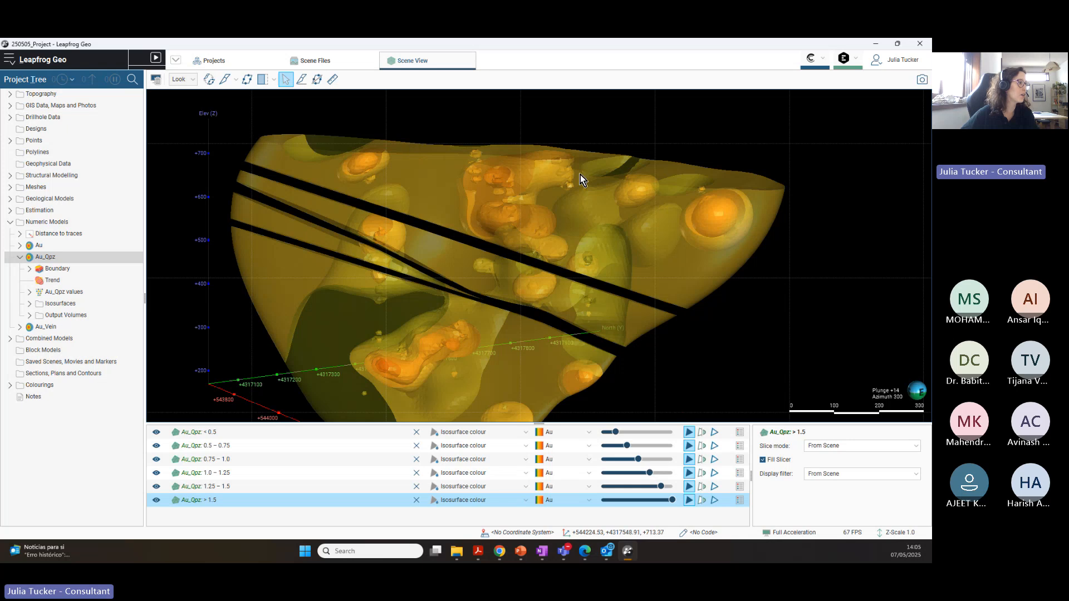
pyautogui.moveTo(810, 253); pyautogui.dragTo(571, 303)
pyautogui.scroll(3, 609, 316)
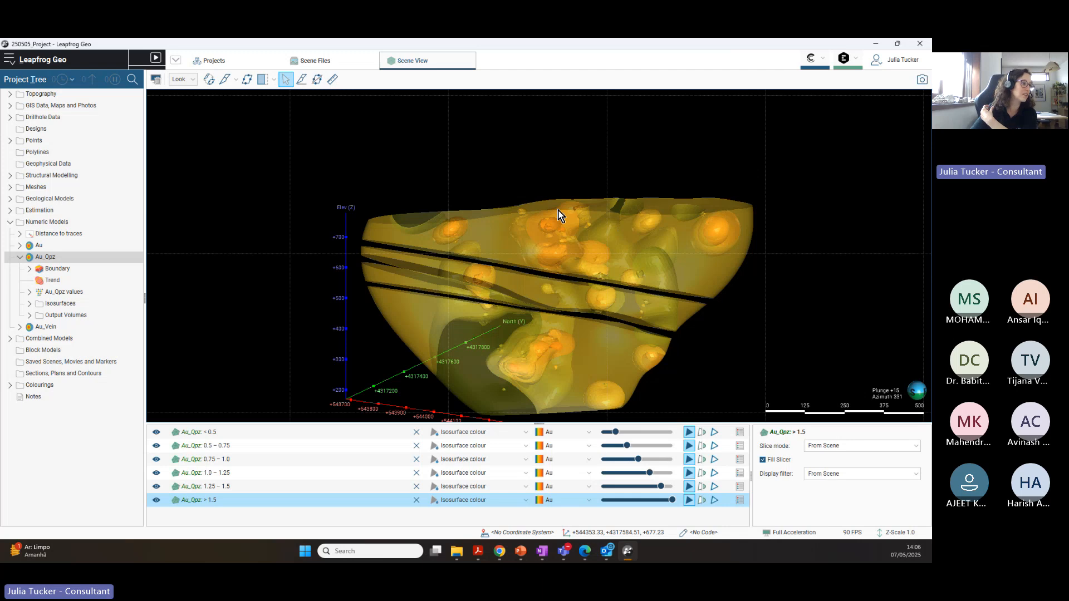
pyautogui.moveTo(561, 281); pyautogui.dragTo(559, 277, button='middle')
pyautogui.moveTo(560, 278); pyautogui.dragTo(543, 255, button='right')
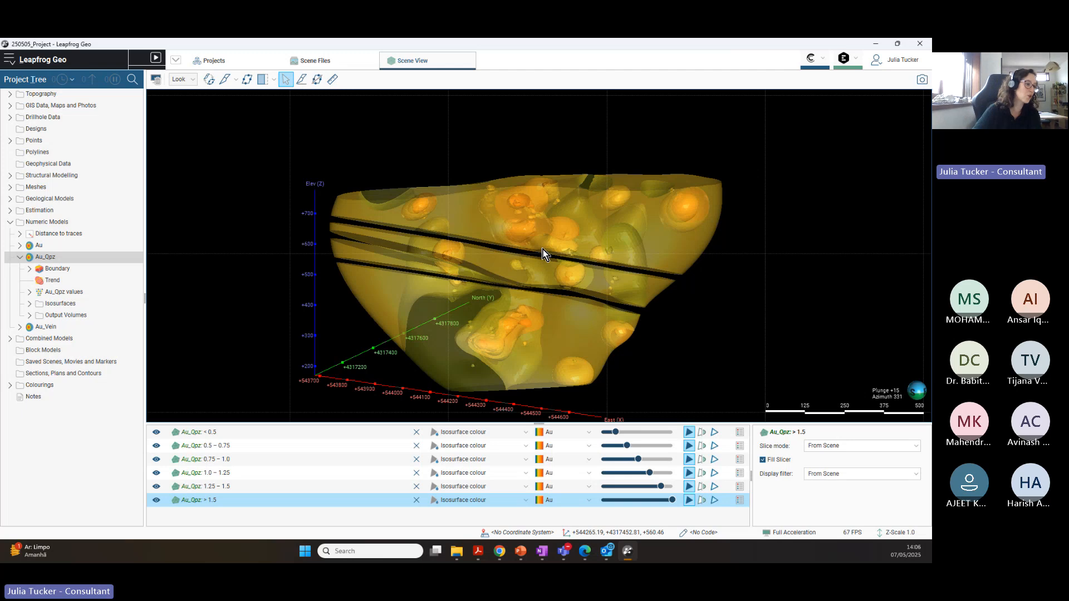
pyautogui.moveTo(601, 312); pyautogui.dragTo(544, 282)
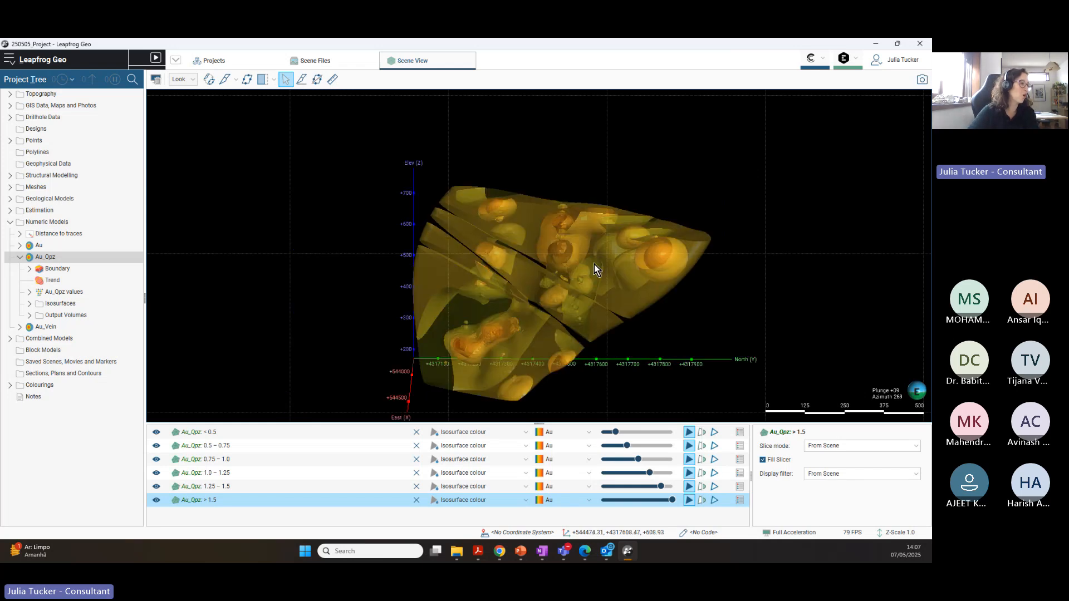
pyautogui.moveTo(594, 265); pyautogui.dragTo(471, 216)
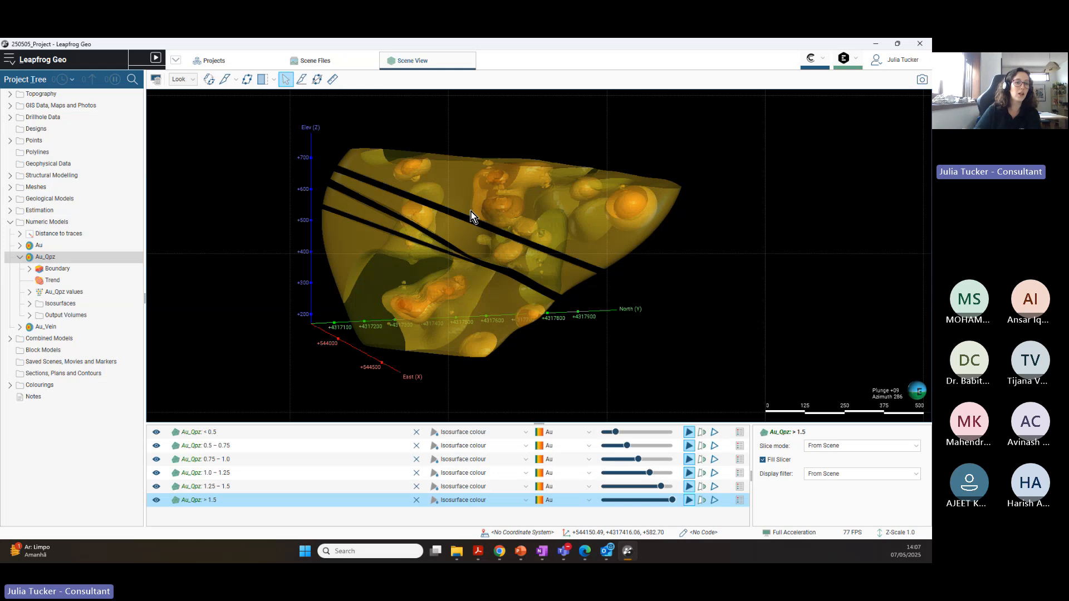
pyautogui.moveTo(470, 217); pyautogui.dragTo(466, 273)
pyautogui.moveTo(465, 273); pyautogui.dragTo(475, 272, button='middle')
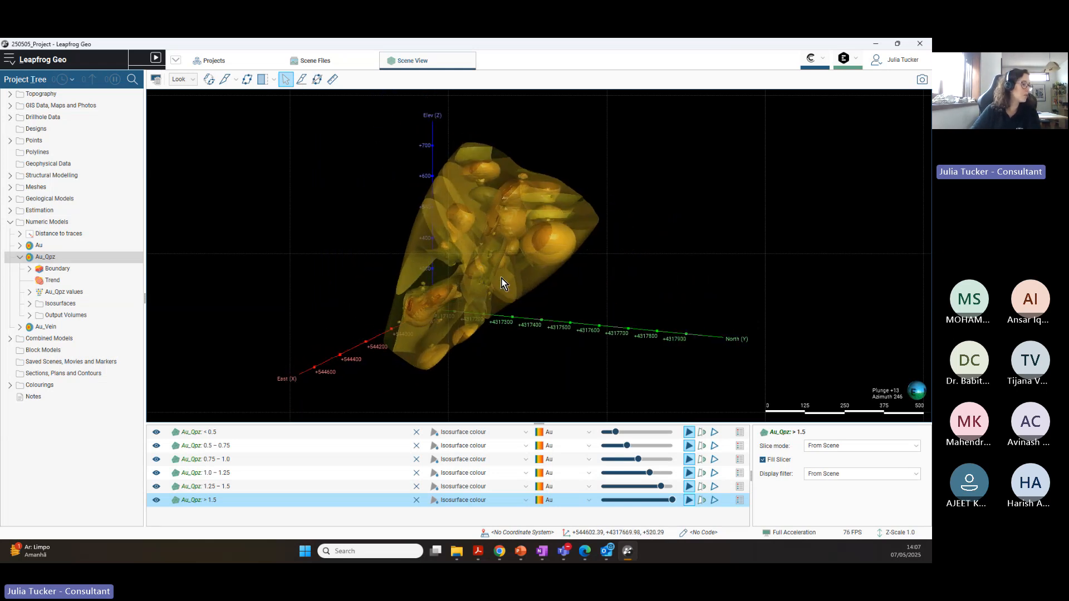
pyautogui.click(10, 118)
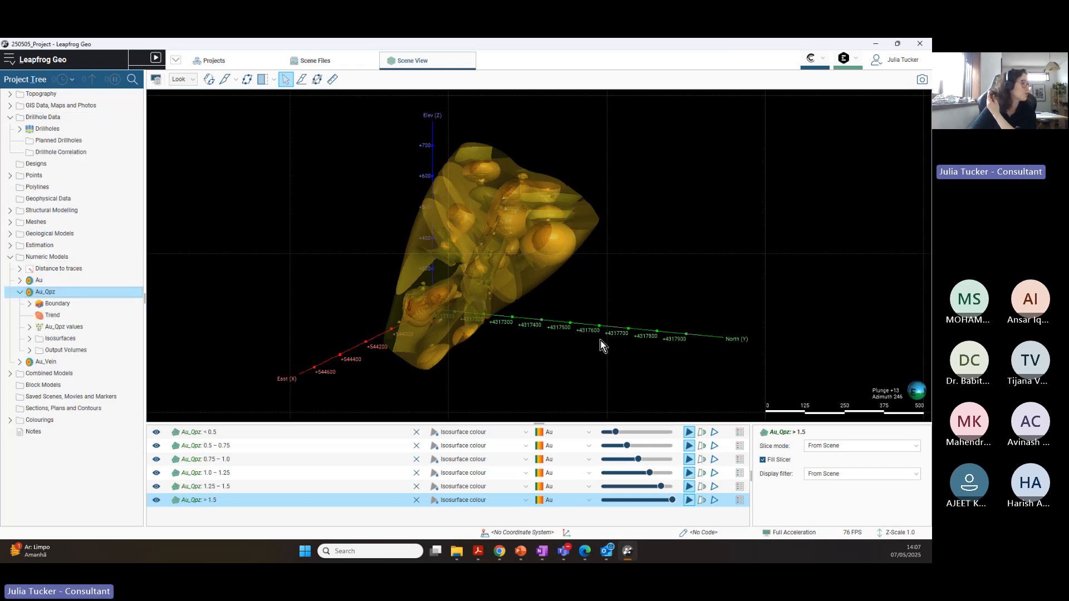
pyautogui.moveTo(601, 346); pyautogui.dragTo(286, 282)
pyautogui.moveTo(583, 265); pyautogui.dragTo(700, 332)
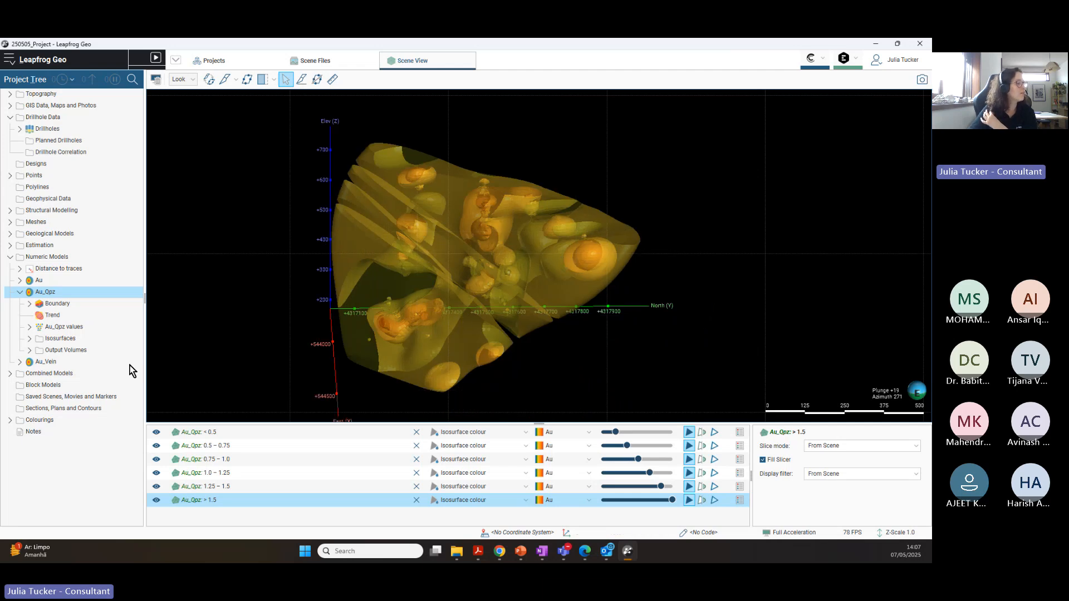
# Step: Add a lateral extent from a surface to the Au_Vein boundary, using the Vein output volume of GM_geology
pyautogui.click(20, 362)
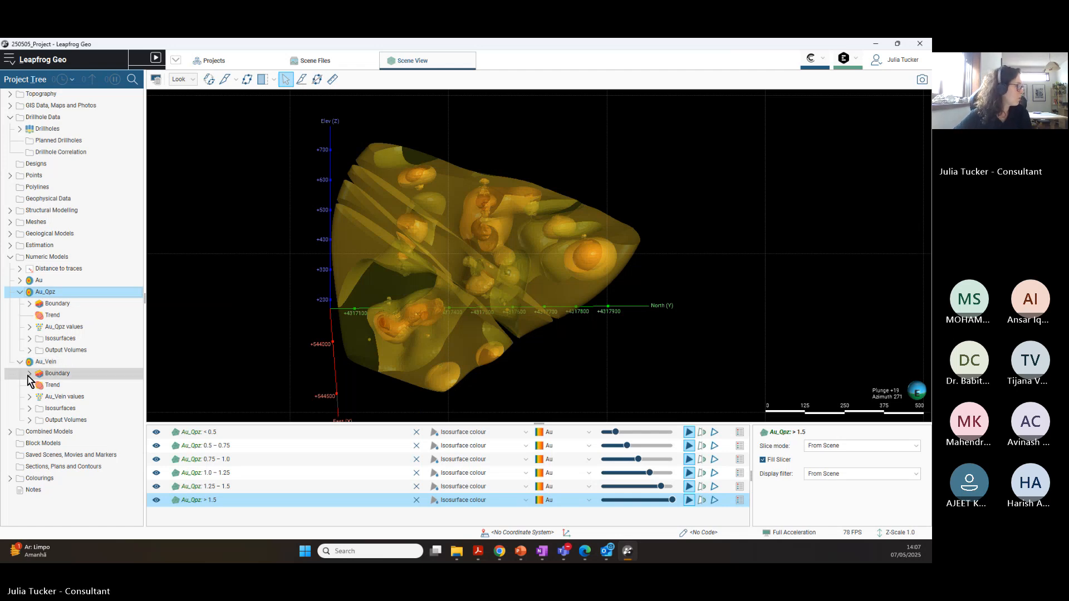
pyautogui.rightClick(68, 375)
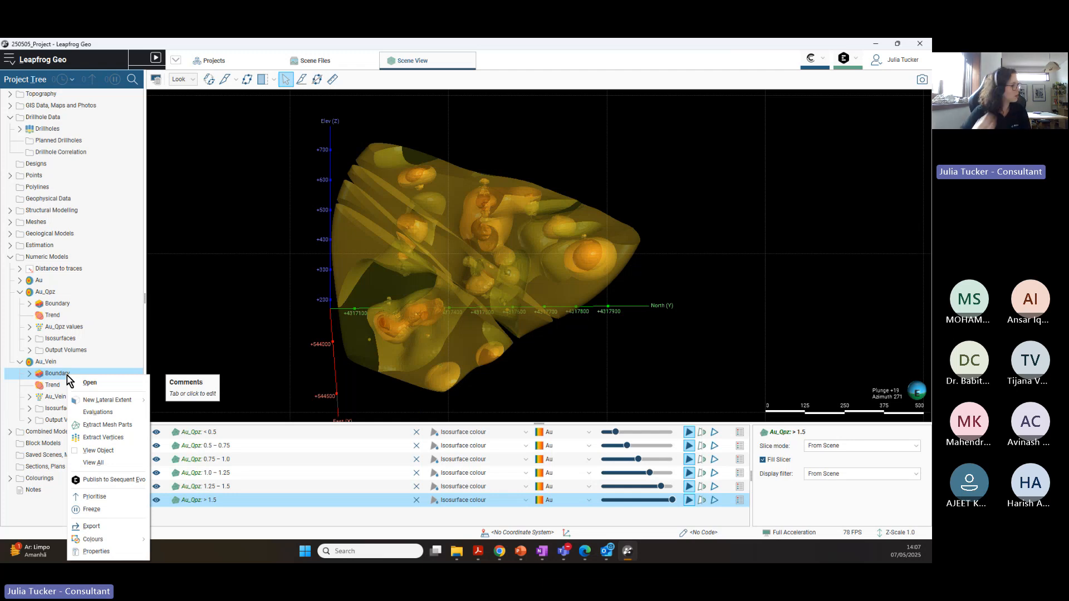
pyautogui.moveTo(123, 403)
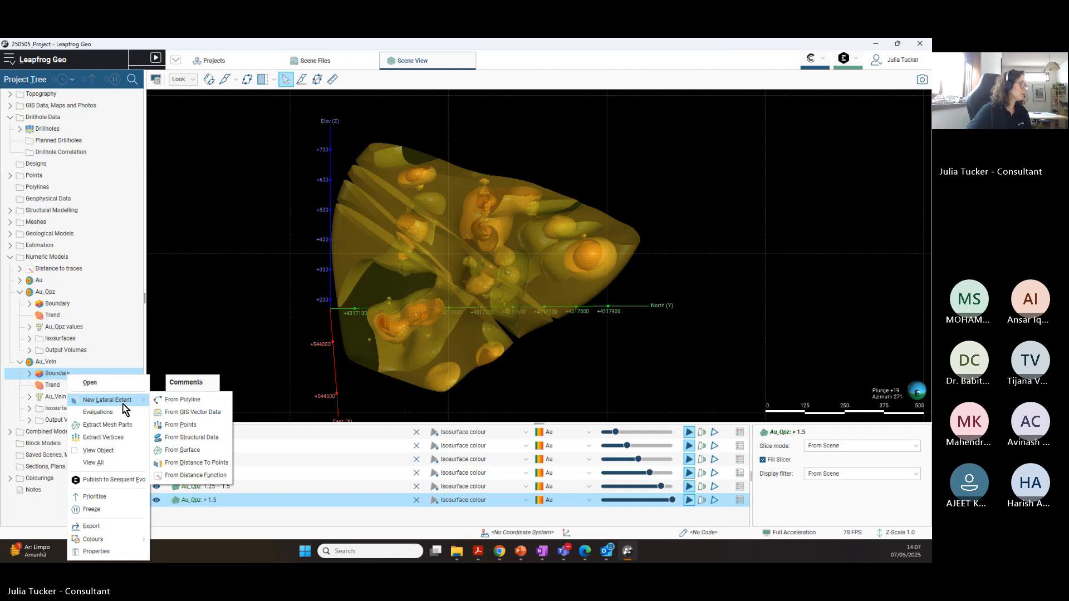
pyautogui.click(209, 453)
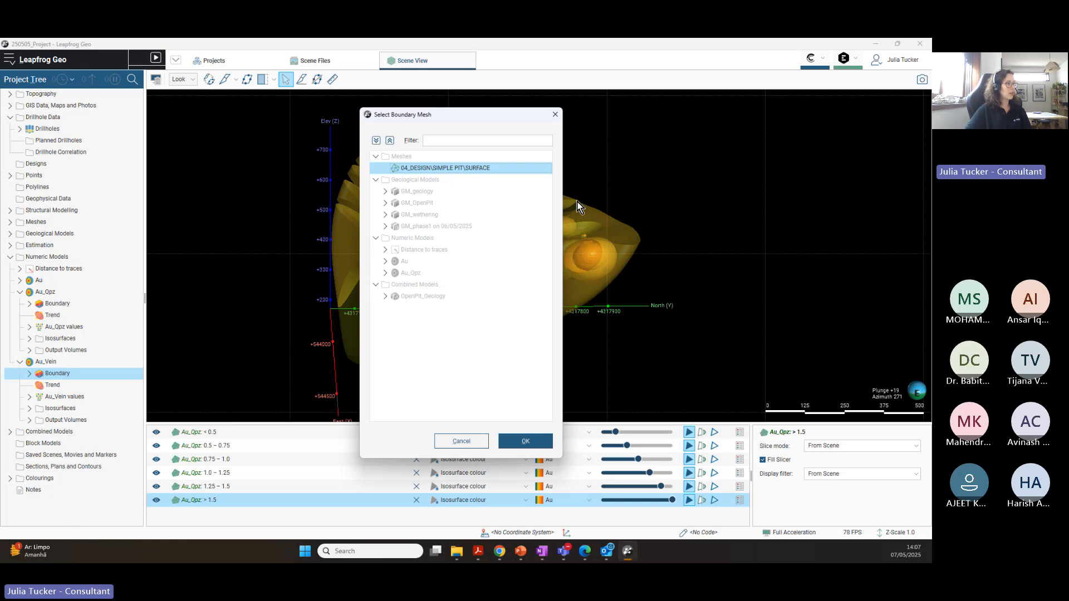
pyautogui.click(385, 191)
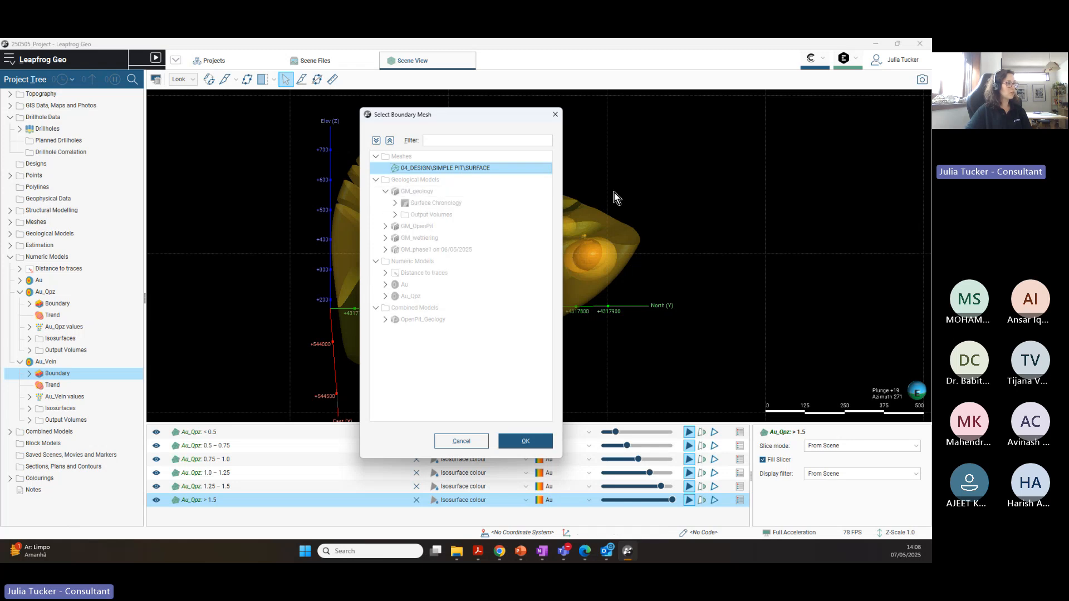
pyautogui.click(396, 216)
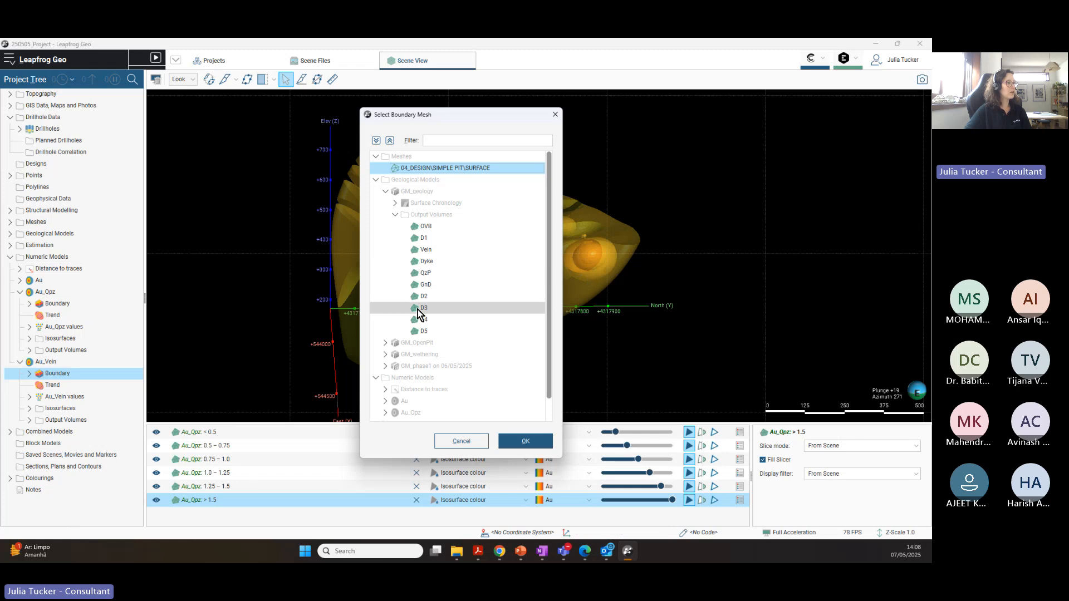
pyautogui.click(439, 250)
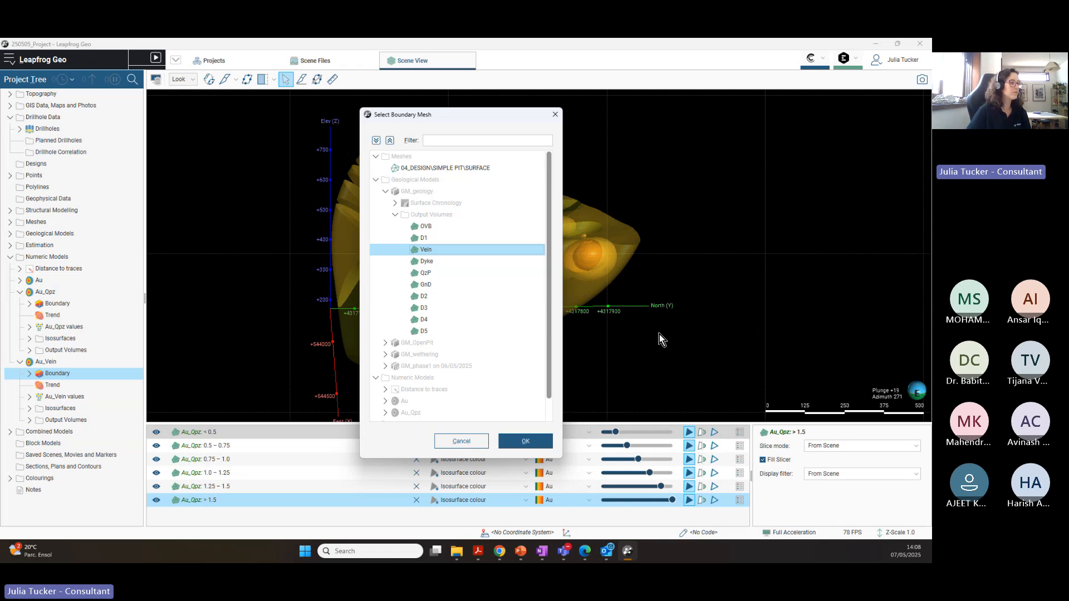
pyautogui.click(529, 441)
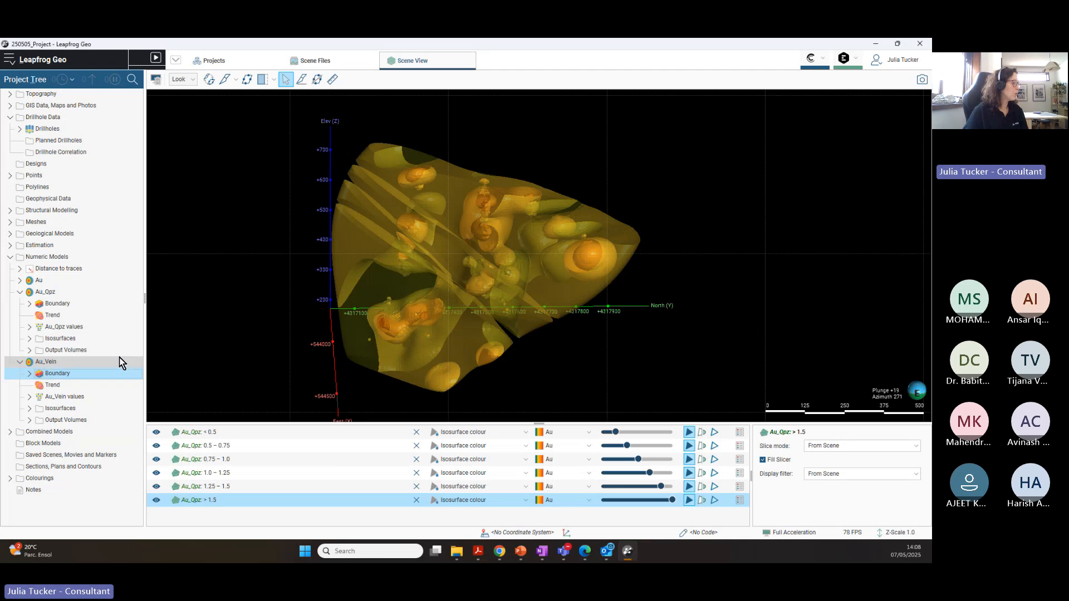
pyautogui.click(125, 373)
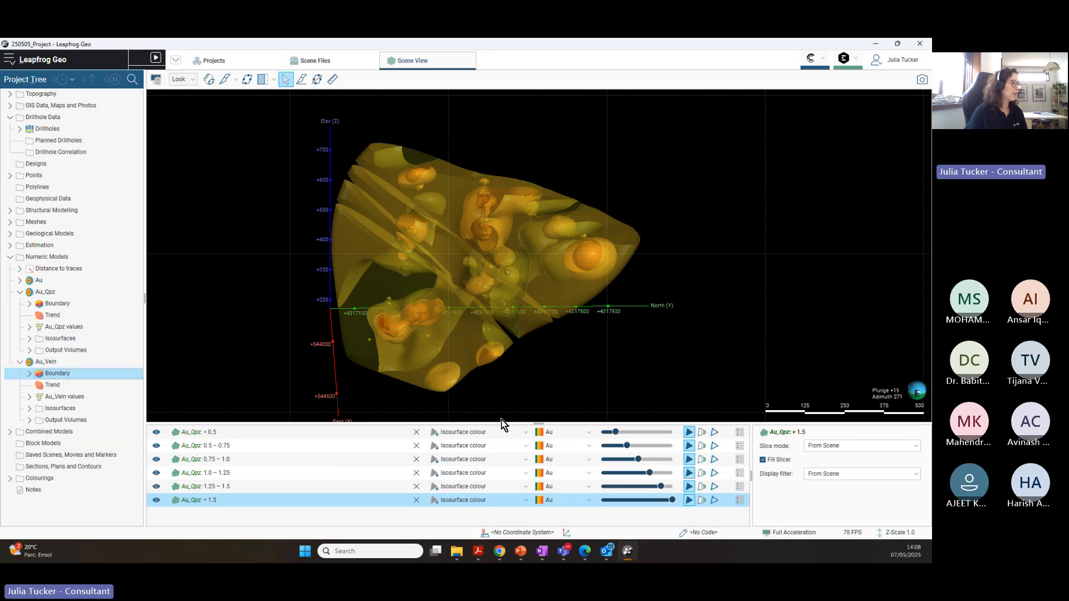
# Step: Clear the scene, display the Au_Vein numeric model, and inspect the vein-bounded grade volumes from both sides
pyautogui.click(157, 82)
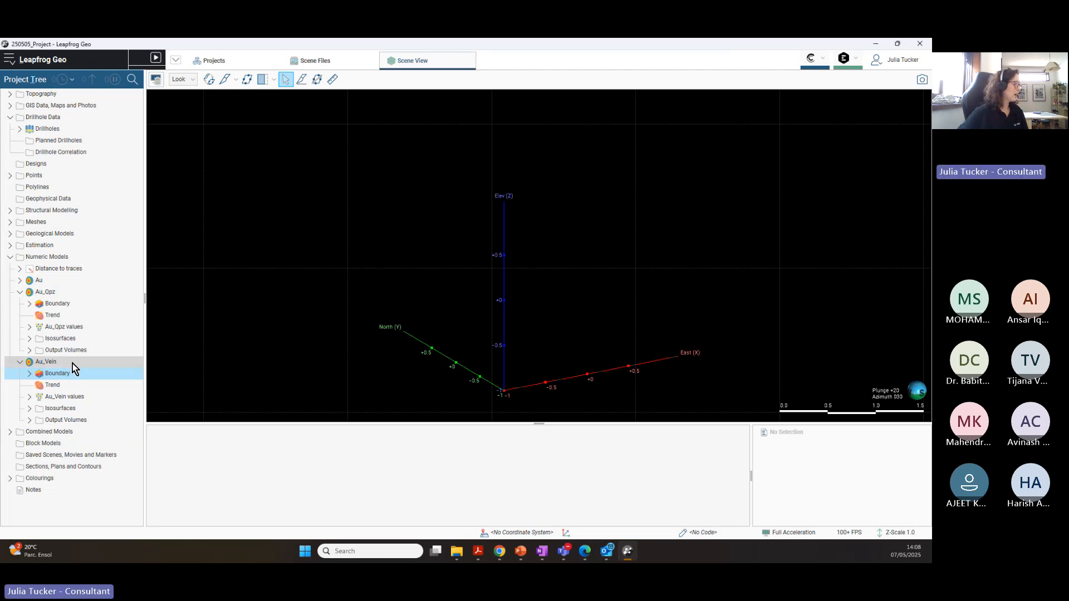
pyautogui.moveTo(46, 362); pyautogui.dragTo(429, 268)
pyautogui.moveTo(646, 313); pyautogui.dragTo(436, 215)
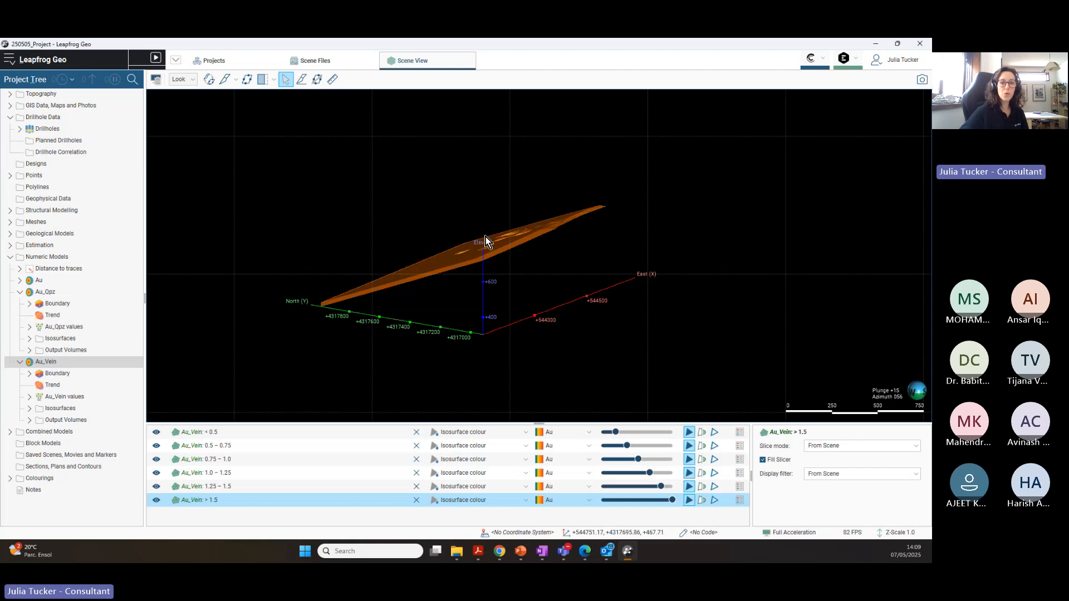
pyautogui.moveTo(410, 262); pyautogui.dragTo(460, 317)
pyautogui.moveTo(548, 302)
pyautogui.mouseDown()
pyautogui.moveTo(476, 242)
pyautogui.moveTo(583, 313)
pyautogui.moveTo(453, 278)
pyautogui.moveTo(531, 299)
pyautogui.mouseUp()
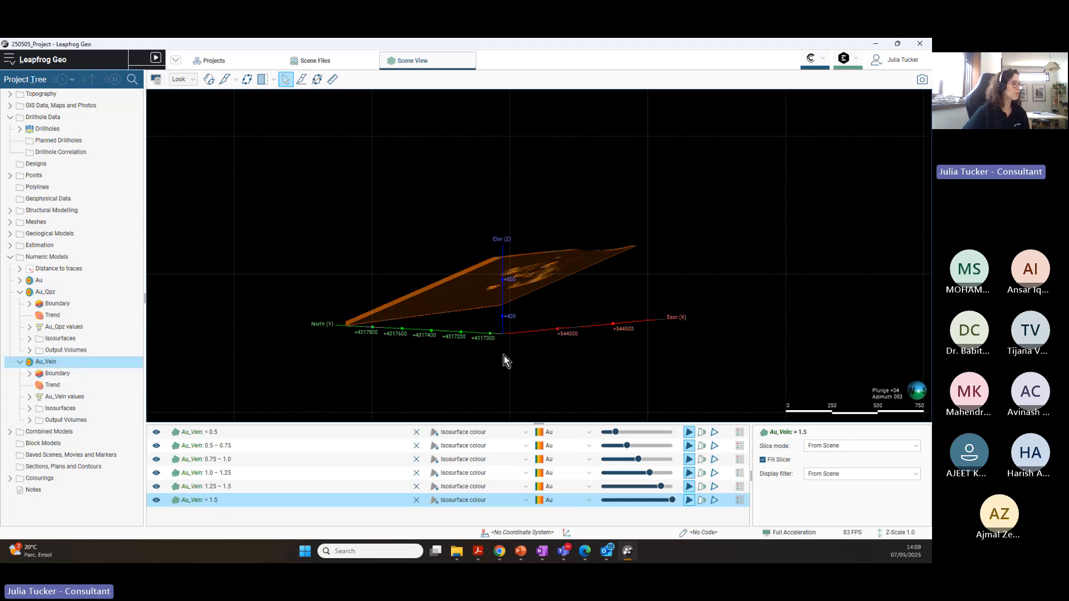
pyautogui.moveTo(504, 356); pyautogui.dragTo(443, 279)
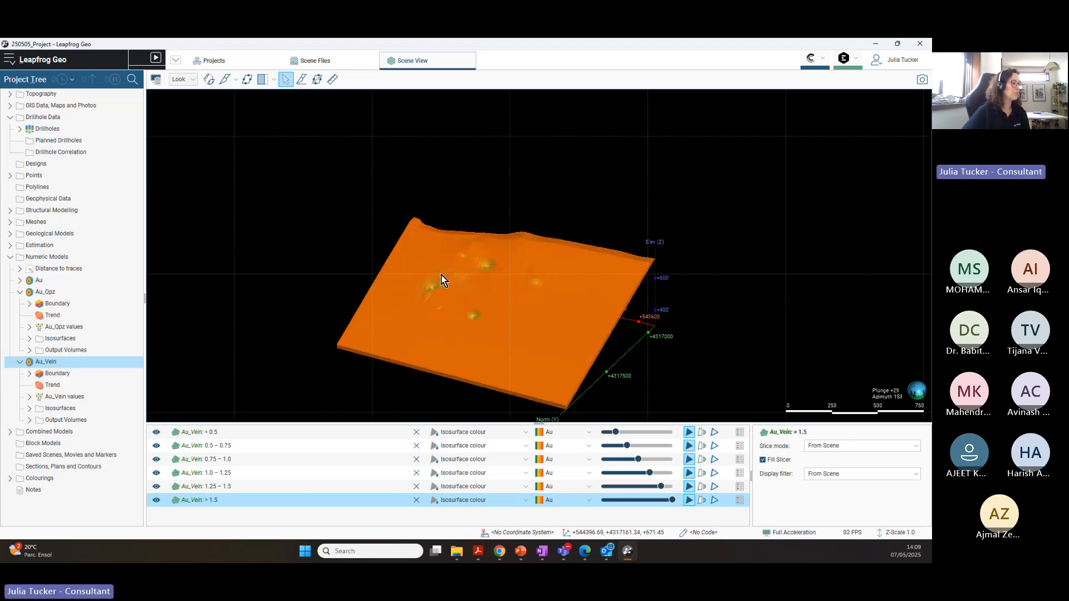
pyautogui.moveTo(496, 332); pyautogui.dragTo(508, 303)
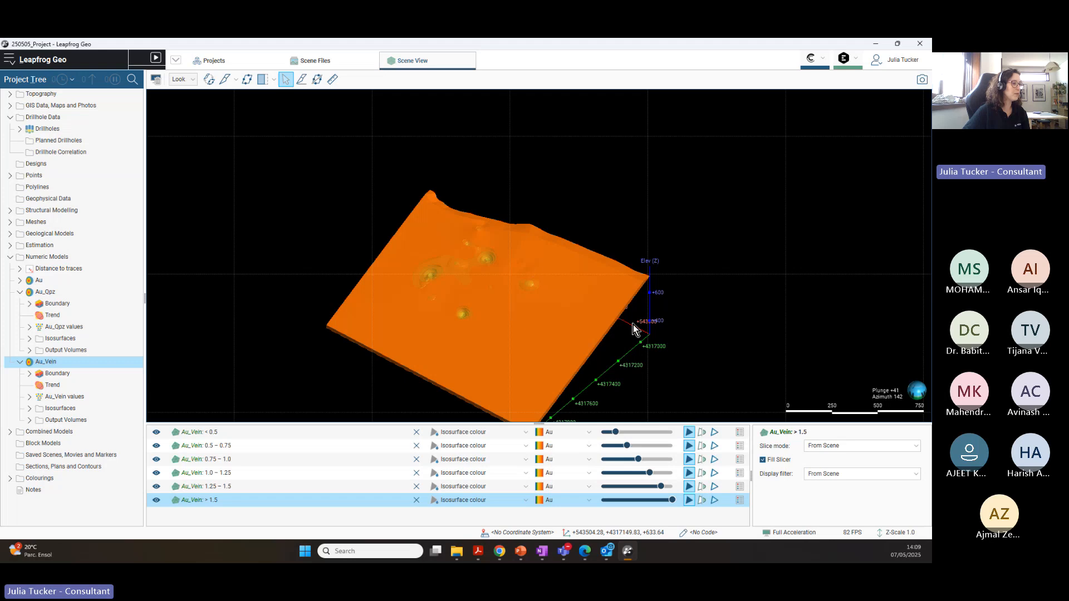
pyautogui.moveTo(633, 325); pyautogui.dragTo(469, 353)
pyautogui.moveTo(510, 322)
pyautogui.mouseDown()
pyautogui.moveTo(499, 241)
pyautogui.moveTo(530, 319)
pyautogui.mouseUp()
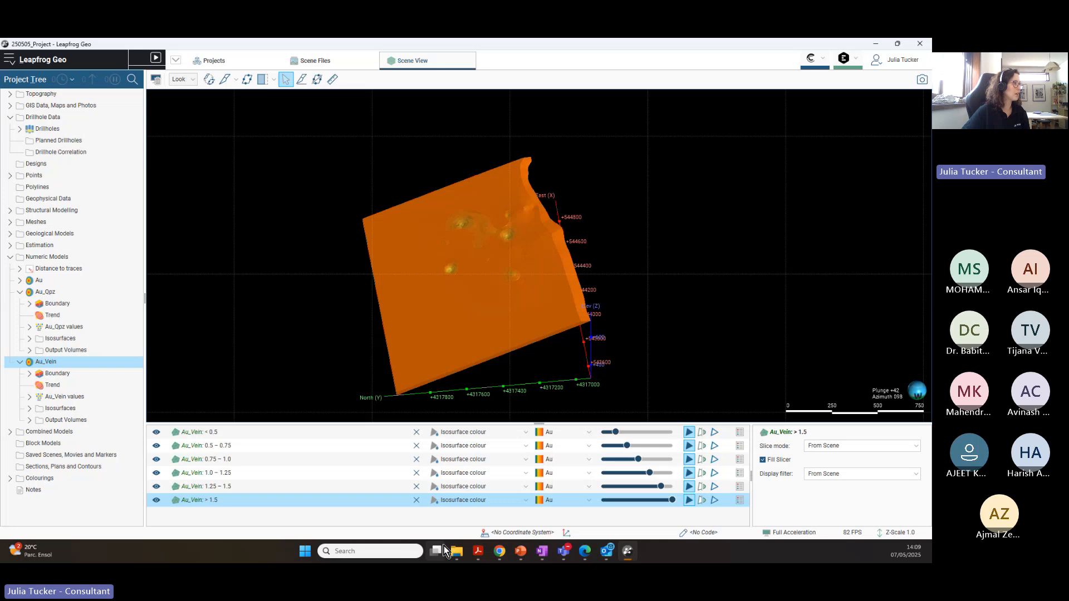
# Step: Replace the scene contents with the Au_Qpz model, inspect its volumes, and collapse its entry in the project tree
pyautogui.click(155, 83)
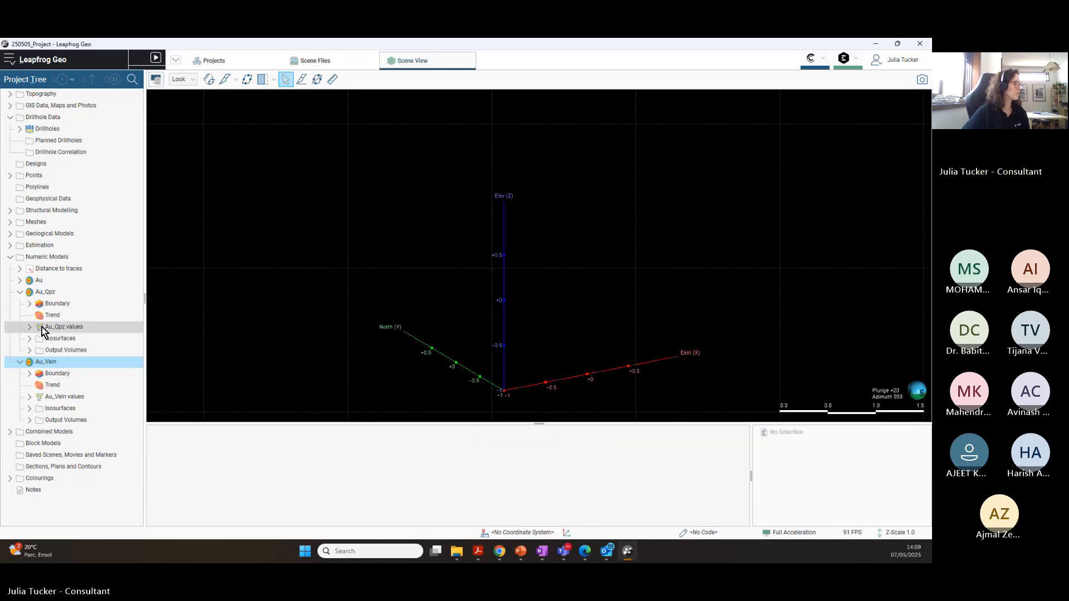
pyautogui.moveTo(45, 292); pyautogui.dragTo(713, 232)
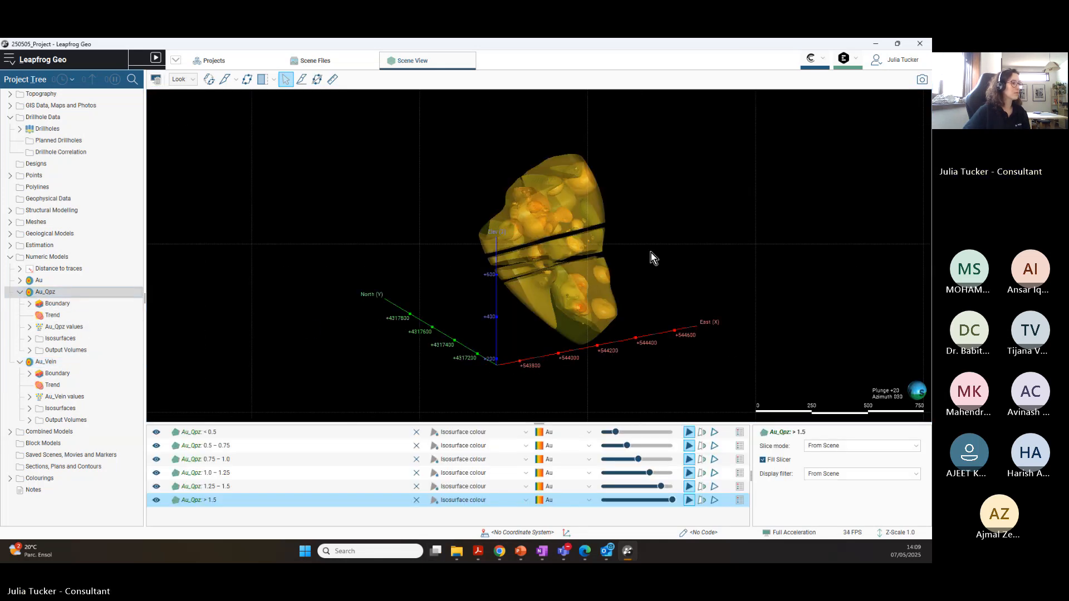
pyautogui.moveTo(579, 276); pyautogui.dragTo(548, 332)
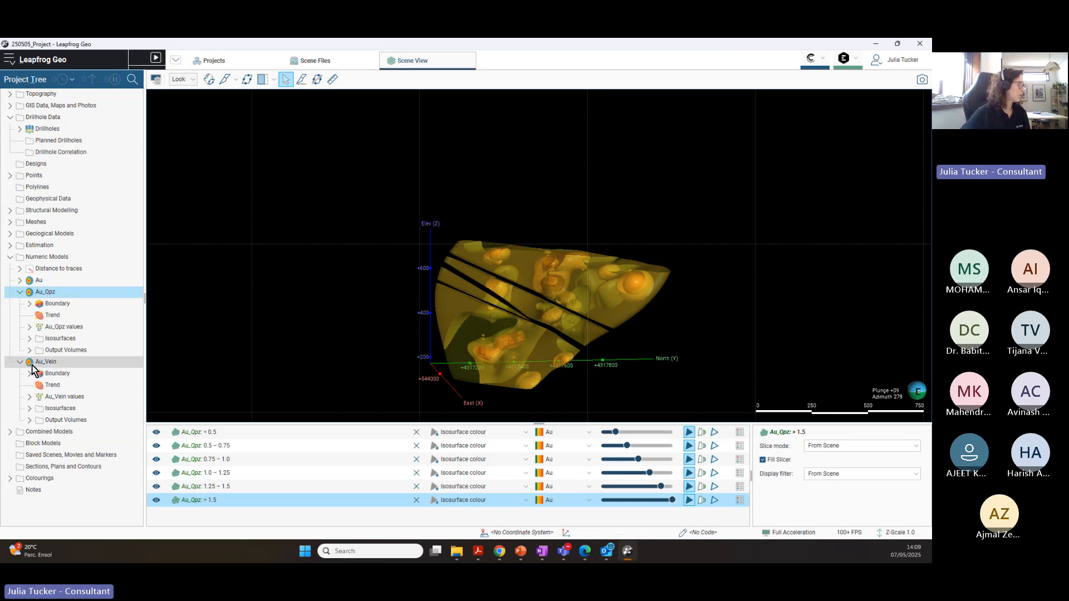
pyautogui.click(20, 291)
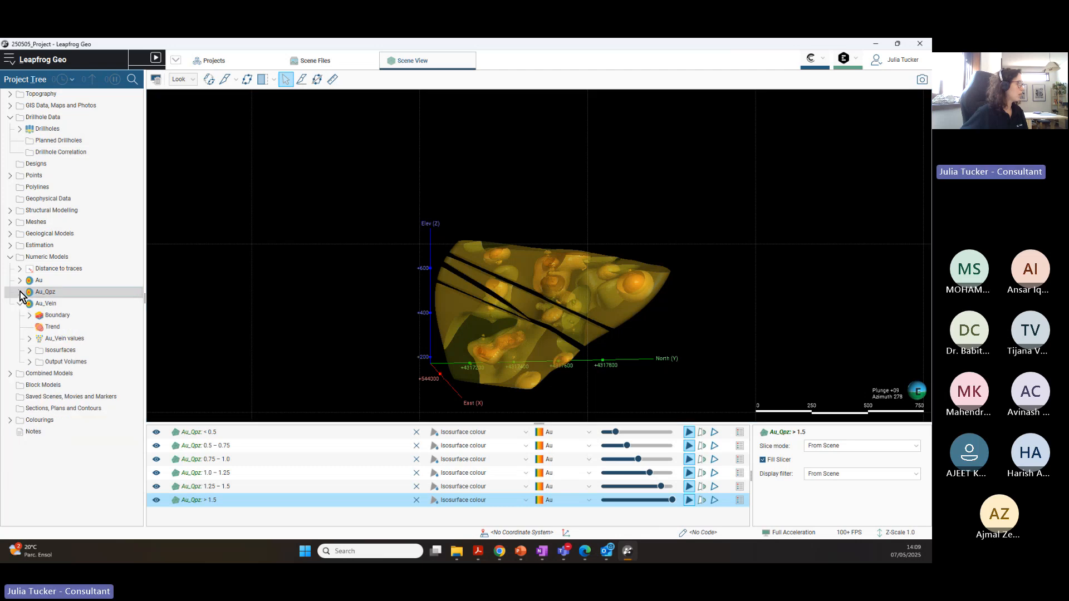
# Step: Clear the scene and display the Au_Vein model again, viewing the vein's upper surface obliquely
pyautogui.click(156, 79)
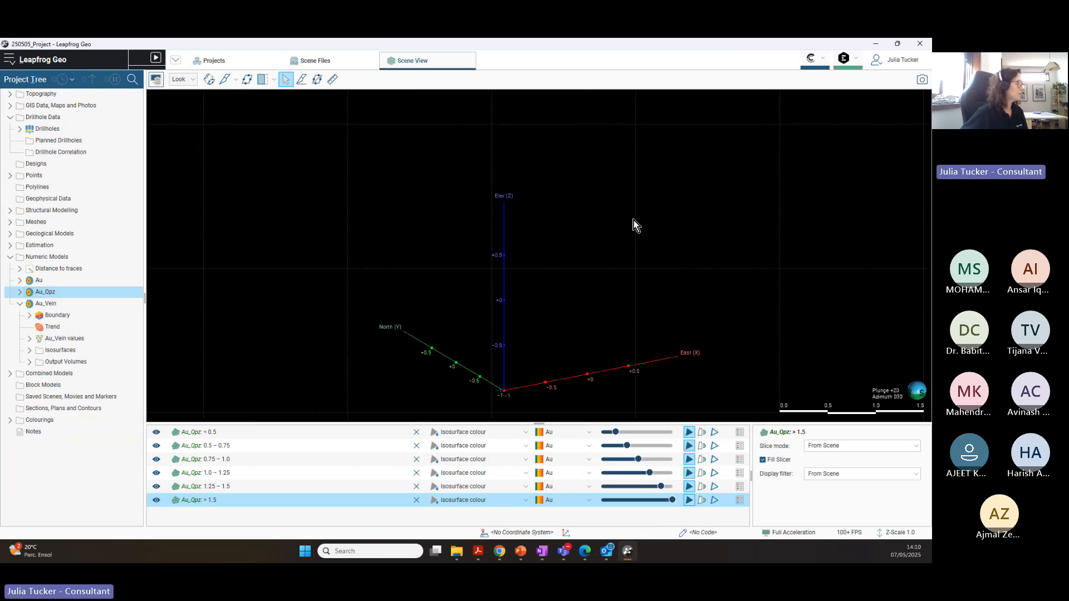
pyautogui.moveTo(50, 306); pyautogui.dragTo(634, 264)
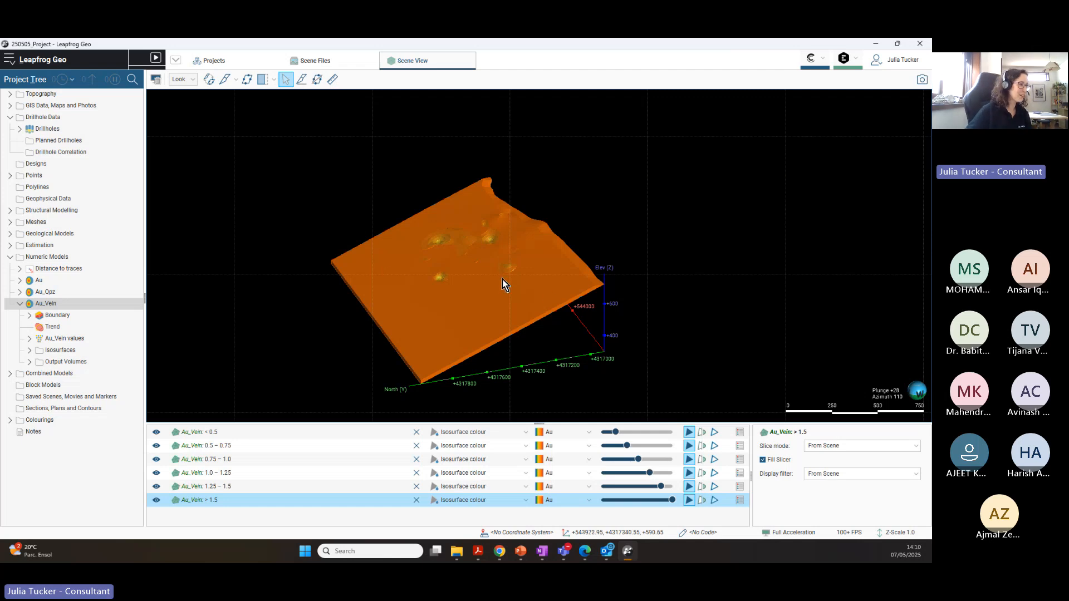
pyautogui.moveTo(505, 285); pyautogui.dragTo(469, 321)
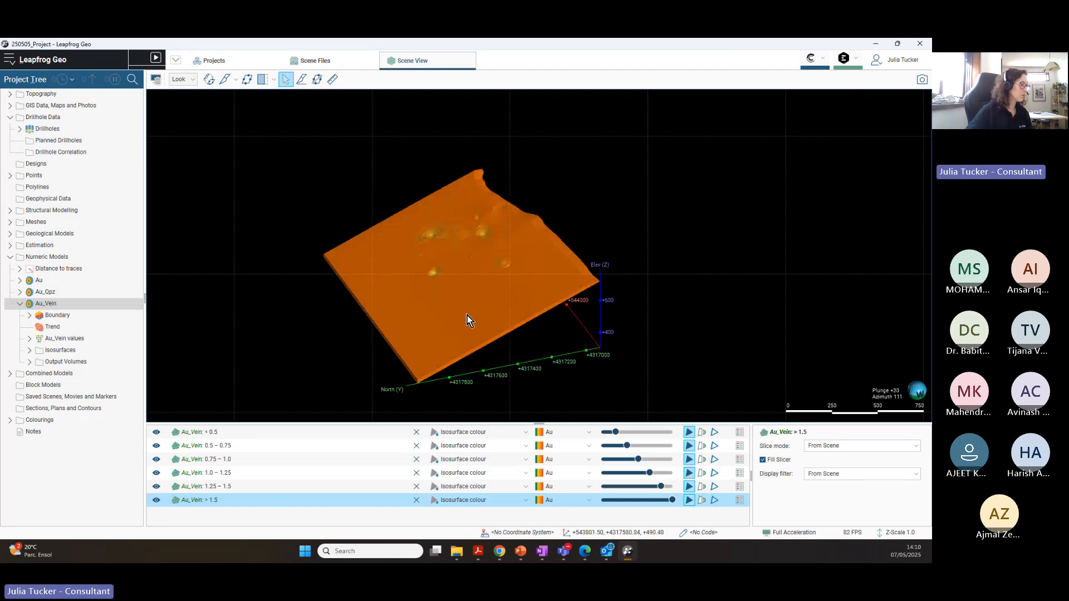
pyautogui.moveTo(509, 285); pyautogui.dragTo(540, 293)
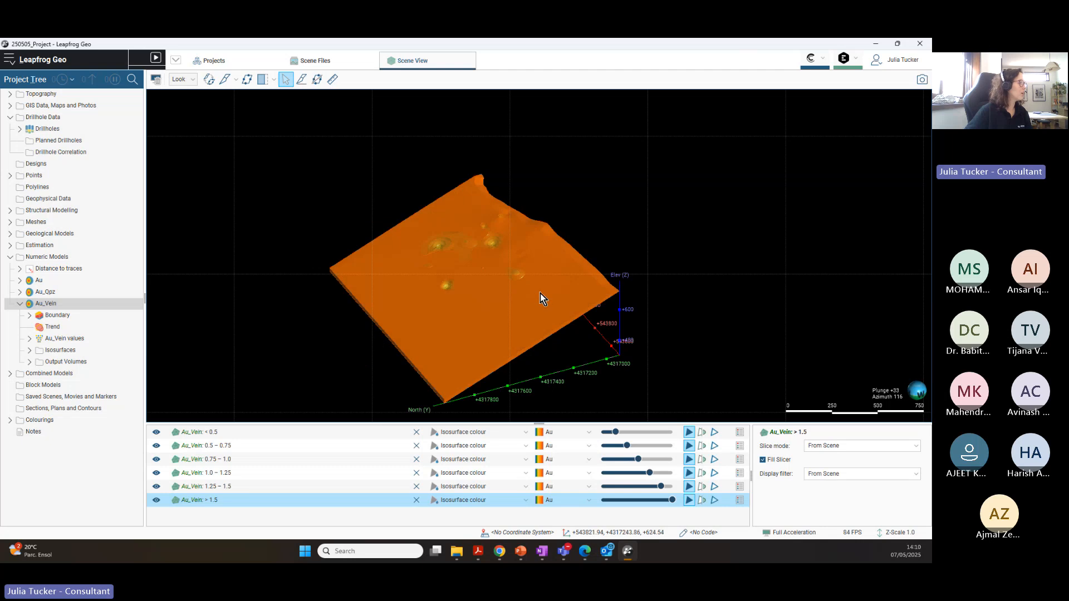
pyautogui.moveTo(491, 312); pyautogui.dragTo(500, 294, button='middle')
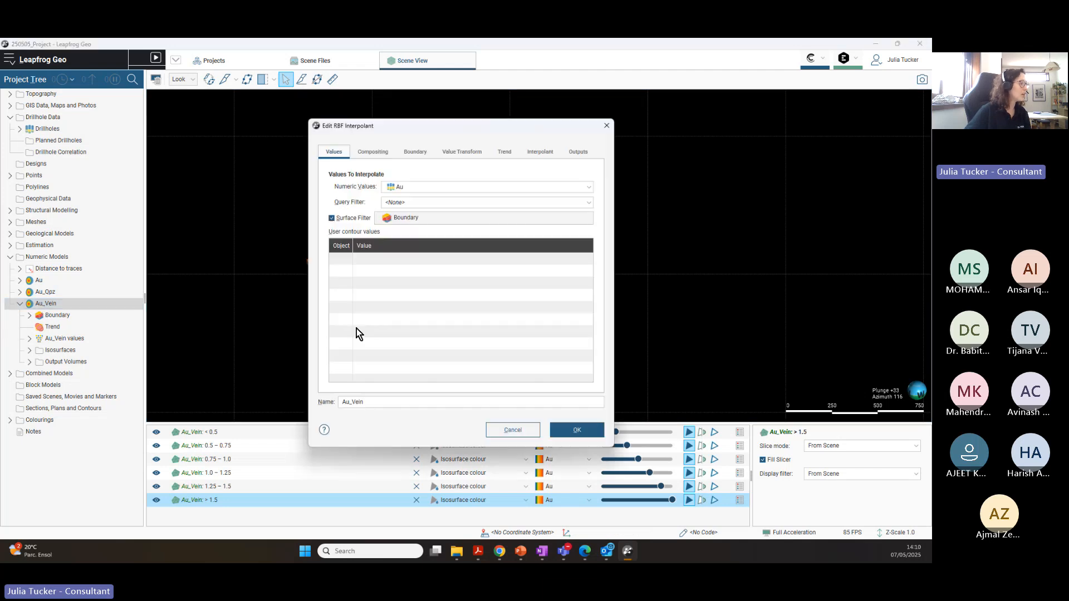
# Step: Review the Au_Vein output and value transform settings, comparing the value histogram with pre-transform clipping off and on again
pyautogui.moveTo(475, 123); pyautogui.dragTo(334, 111)
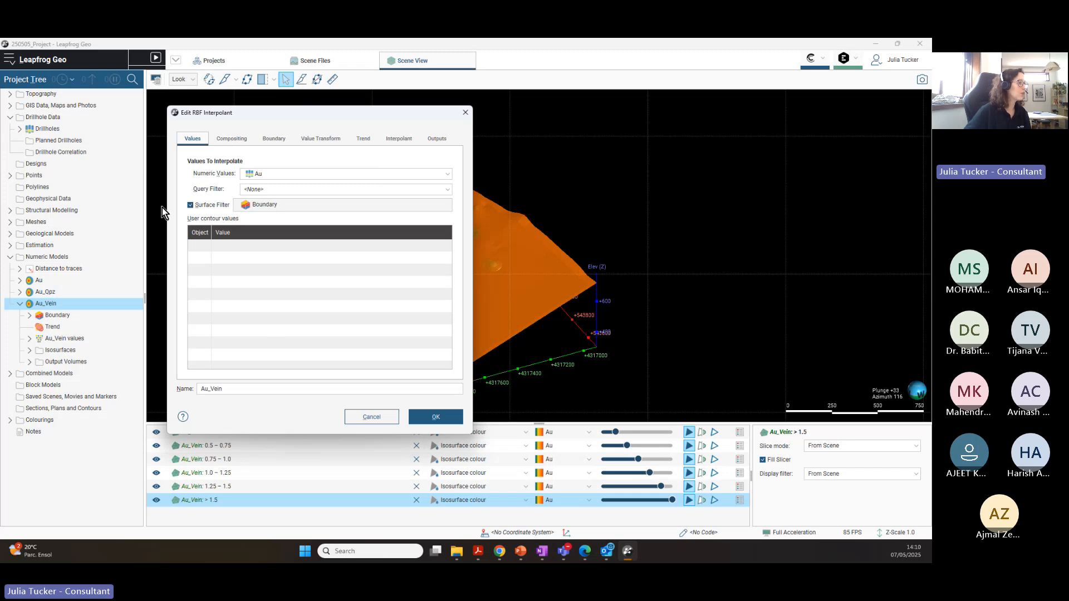
pyautogui.click(437, 138)
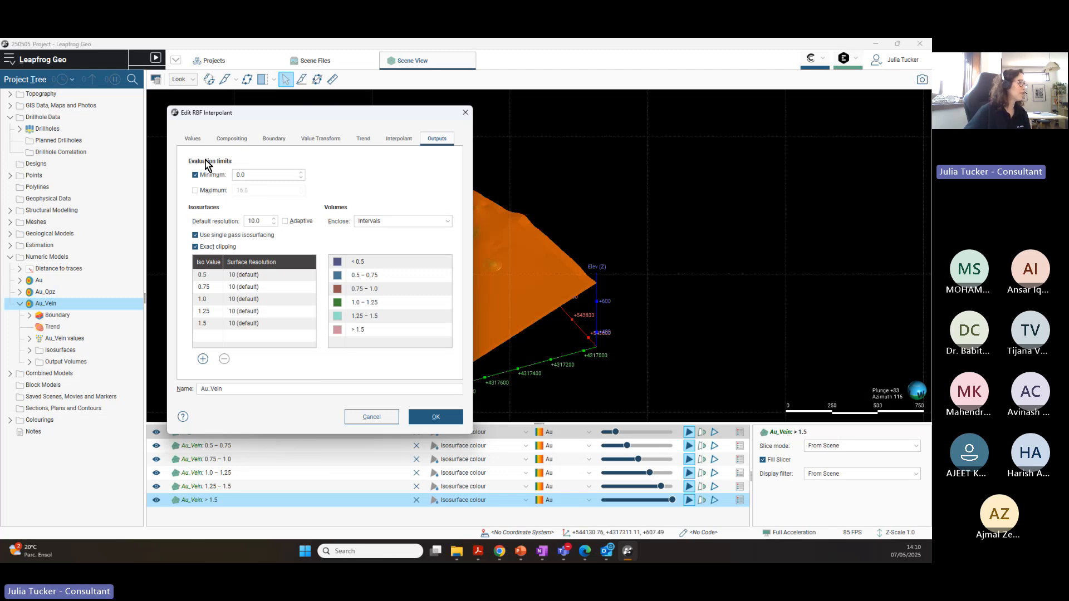
pyautogui.click(328, 140)
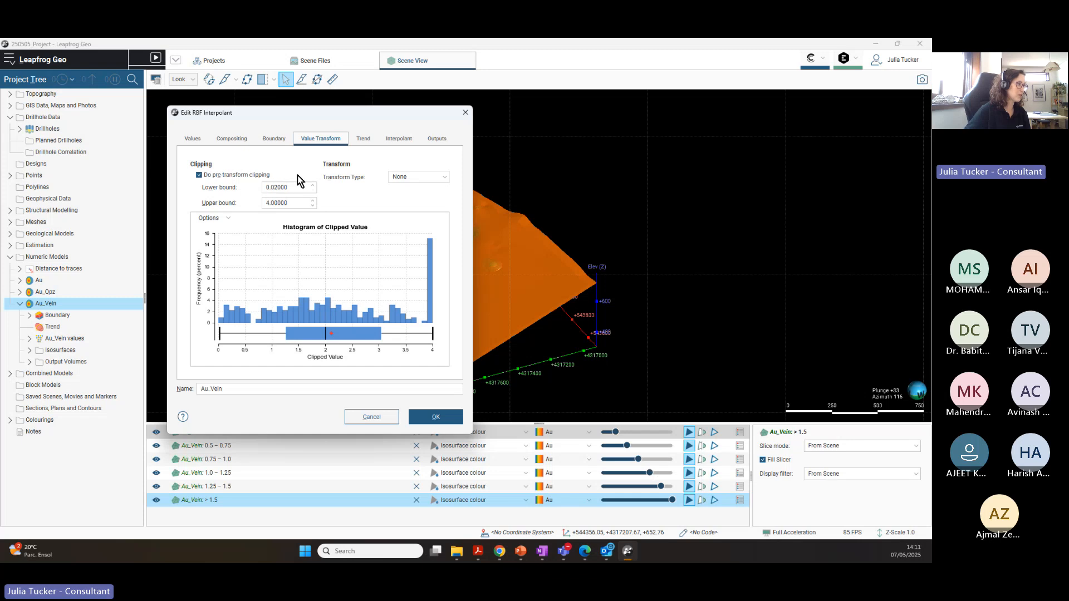
pyautogui.click(199, 175)
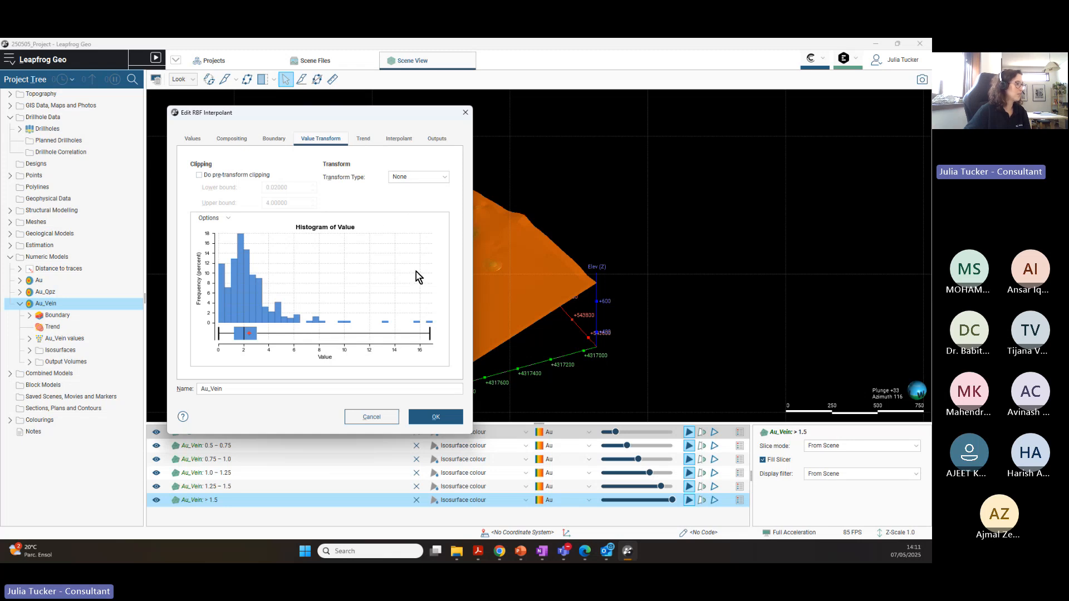
pyautogui.click(199, 175)
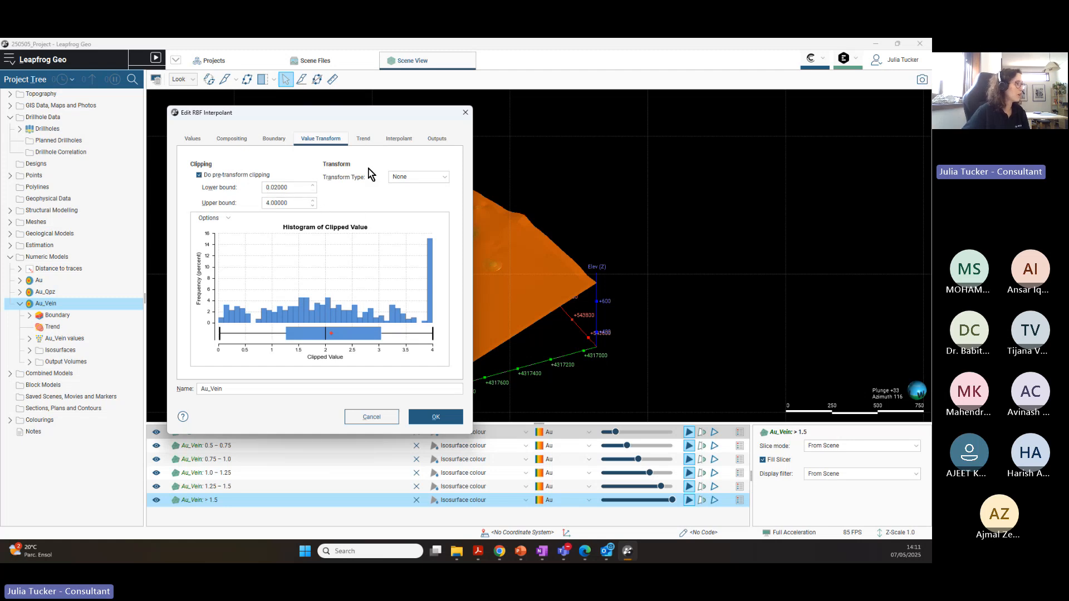
# Step: Review the global trend directions and ellipsoid ratios of Au_Vein together with its interpolant parameters
pyautogui.click(363, 139)
pyautogui.moveTo(330, 119); pyautogui.dragTo(372, 127)
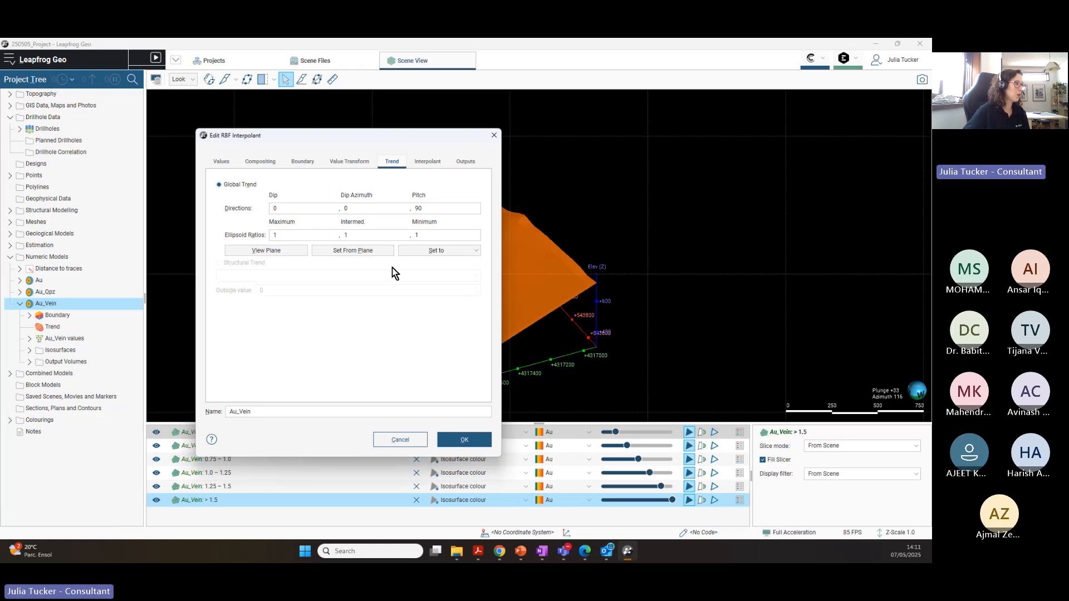
pyautogui.click(424, 163)
pyautogui.click(393, 162)
pyautogui.click(428, 162)
# Step: Set the total sill of the Au_Vein spheroidal interpolant to 1.41, matching the variance
pyautogui.moveTo(356, 144); pyautogui.dragTo(215, 121)
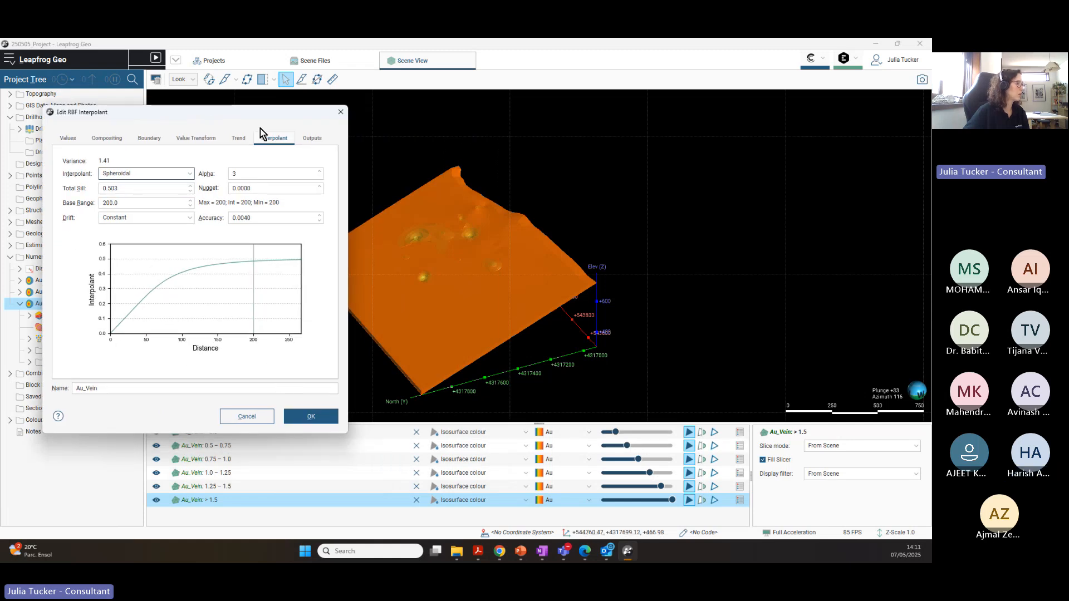
pyautogui.moveTo(265, 114); pyautogui.dragTo(244, 124)
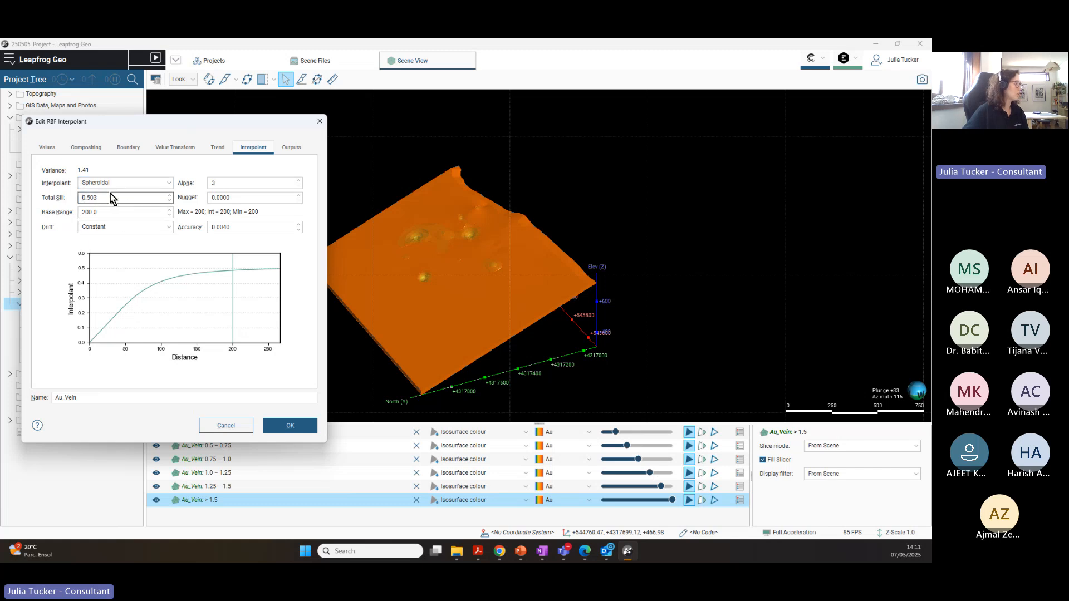
pyautogui.moveTo(112, 197); pyautogui.dragTo(54, 191)
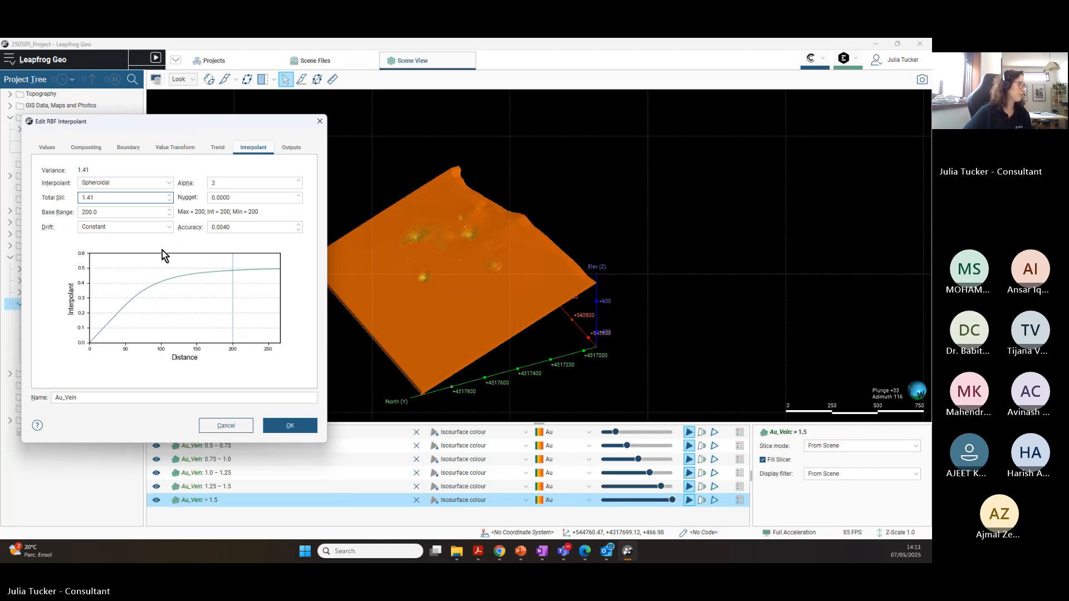
pyautogui.click(232, 227)
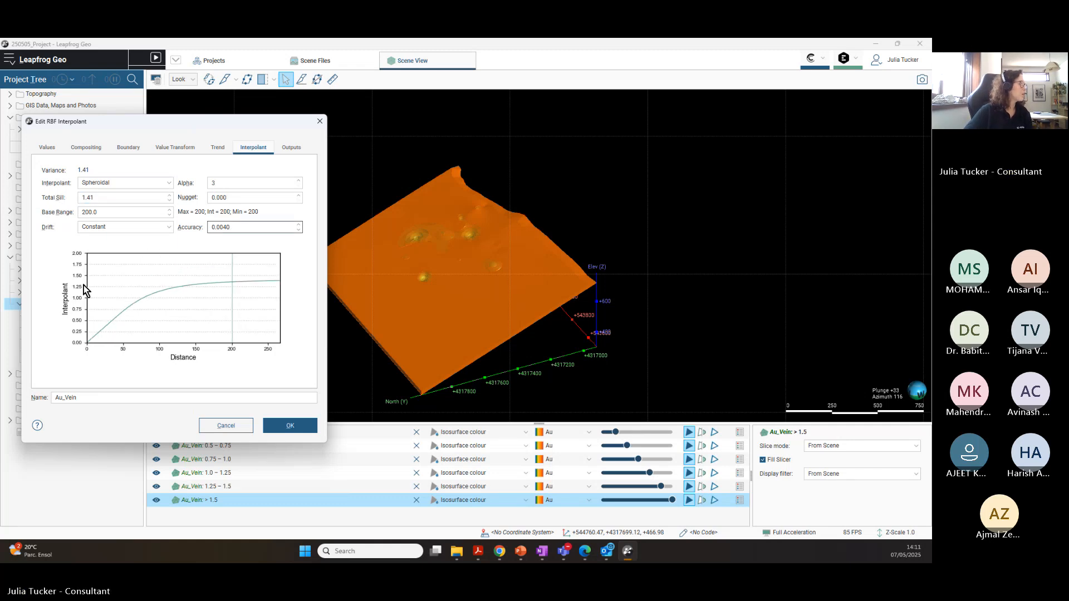
pyautogui.click(157, 214)
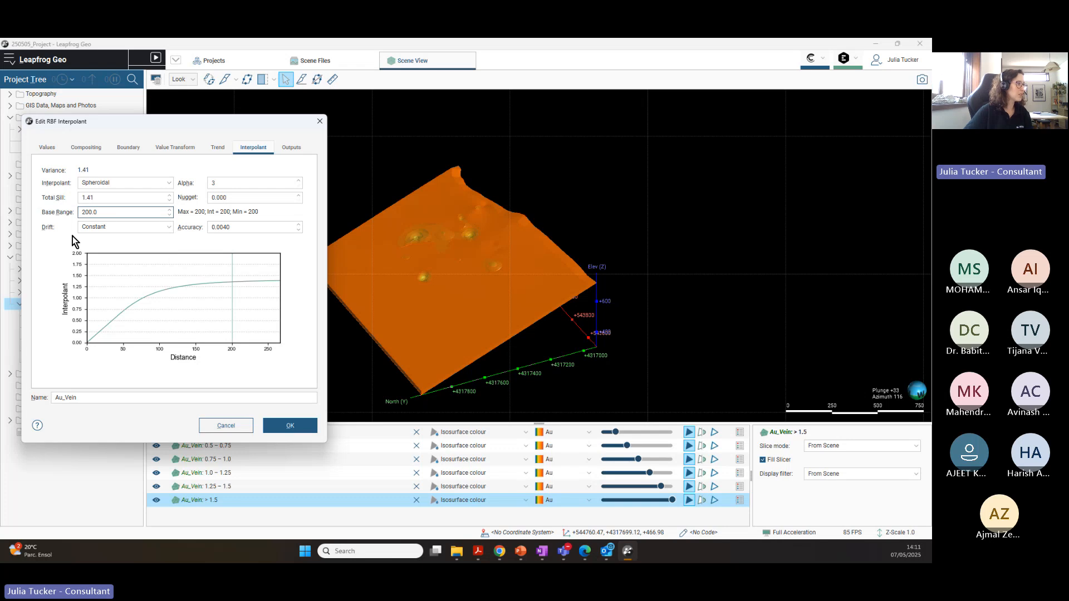
# Step: Add the drillhole traces to the scene with the Au_Vein grade volumes
pyautogui.moveTo(232, 125); pyautogui.dragTo(155, 190)
pyautogui.moveTo(505, 300); pyautogui.dragTo(575, 343)
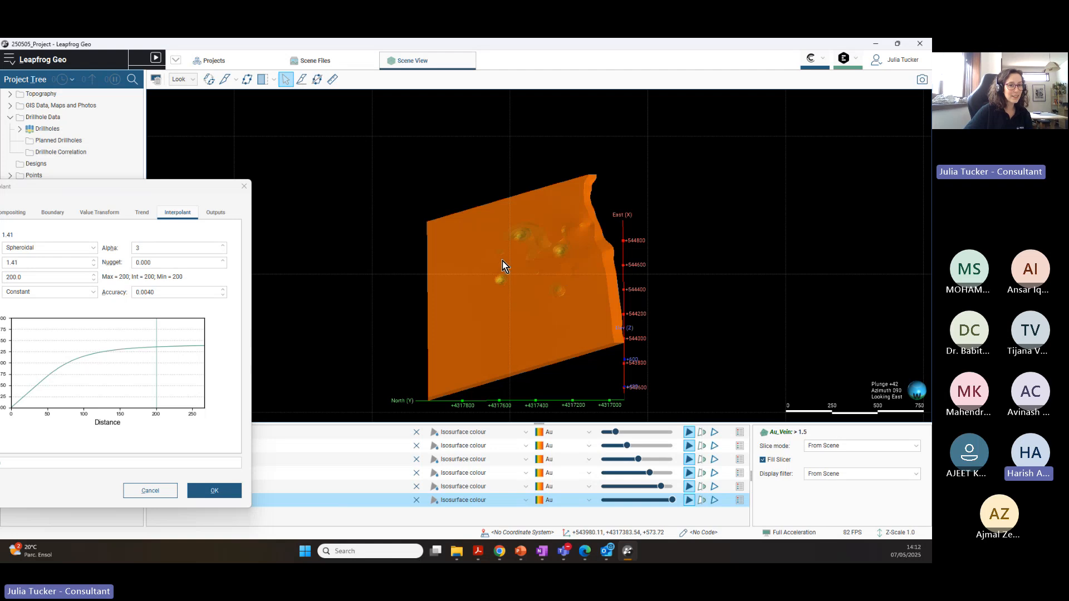
pyautogui.moveTo(143, 186); pyautogui.dragTo(257, 307)
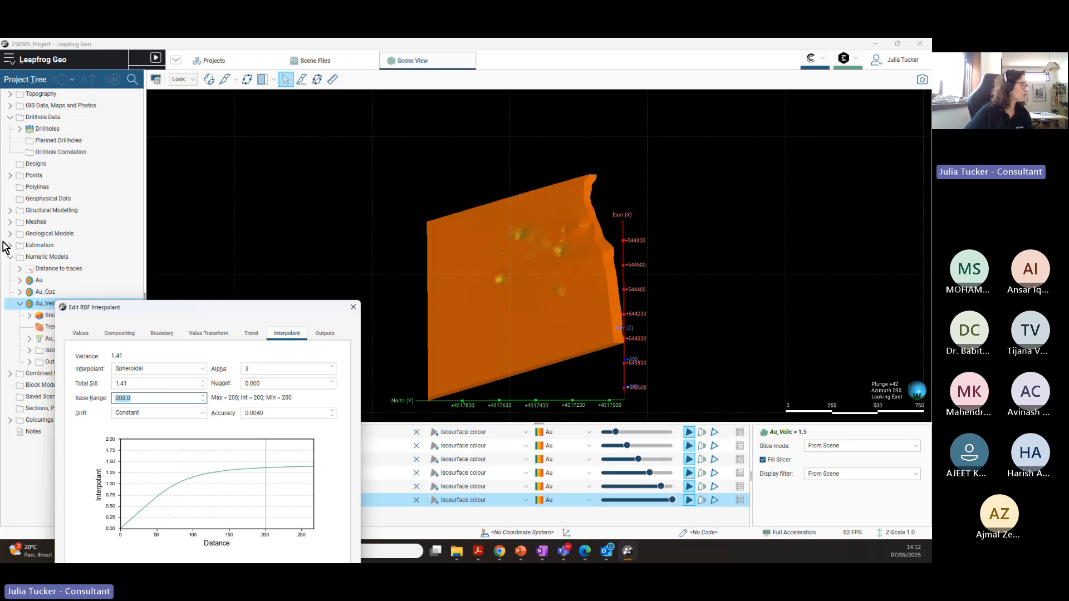
pyautogui.click(20, 128)
pyautogui.moveTo(53, 164); pyautogui.dragTo(521, 214)
pyautogui.scroll(5, 569, 313)
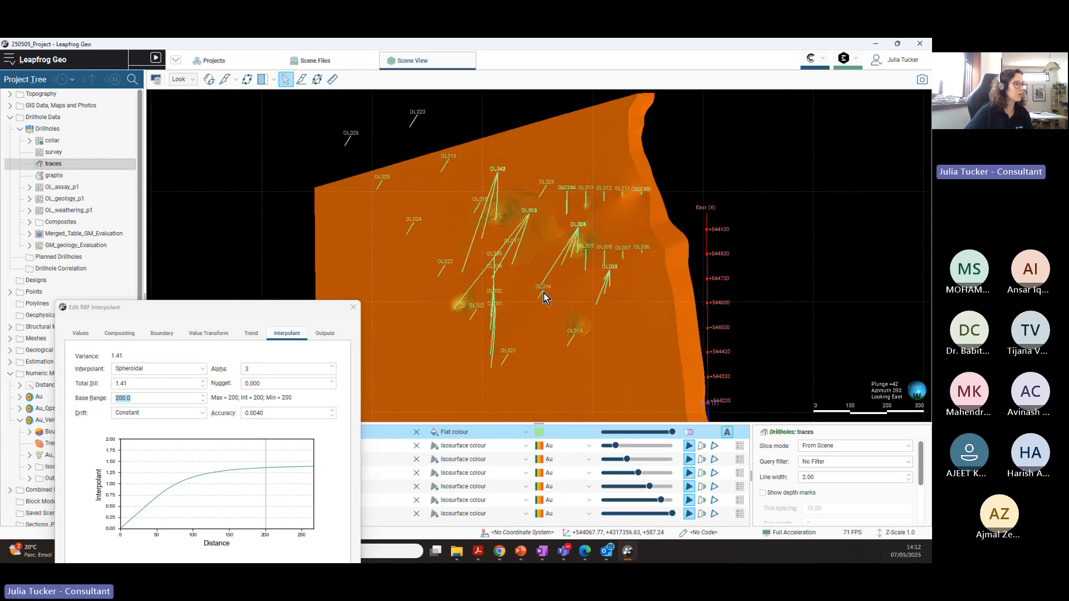
# Step: Examine up close how the drillhole traces are spaced around the grade shells within the vein
pyautogui.scroll(3, 530, 299)
pyautogui.moveTo(483, 161); pyautogui.dragTo(799, 293, button='middle')
pyautogui.moveTo(800, 309); pyautogui.dragTo(690, 317)
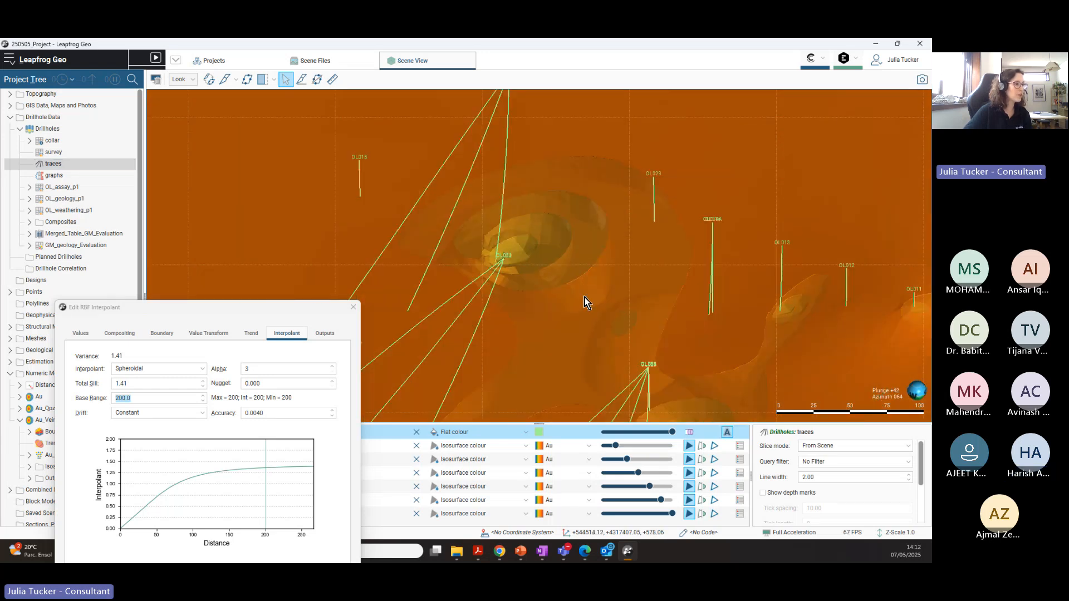
pyautogui.moveTo(585, 299); pyautogui.dragTo(761, 284, button='middle')
pyautogui.moveTo(760, 284); pyautogui.dragTo(720, 270)
pyautogui.moveTo(720, 270); pyautogui.dragTo(724, 269, button='middle')
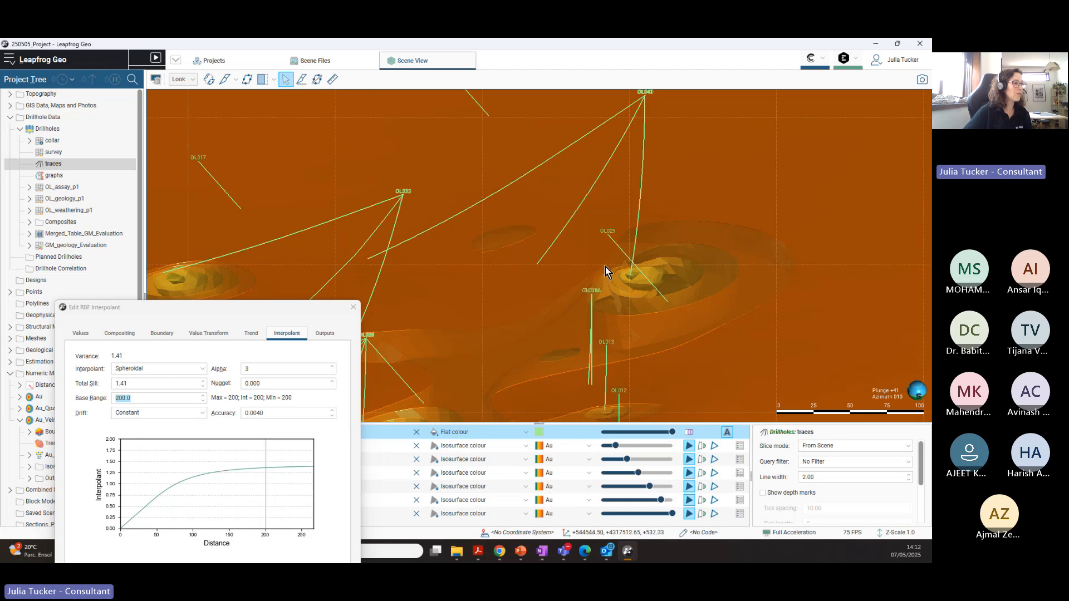
pyautogui.scroll(-3, 564, 287)
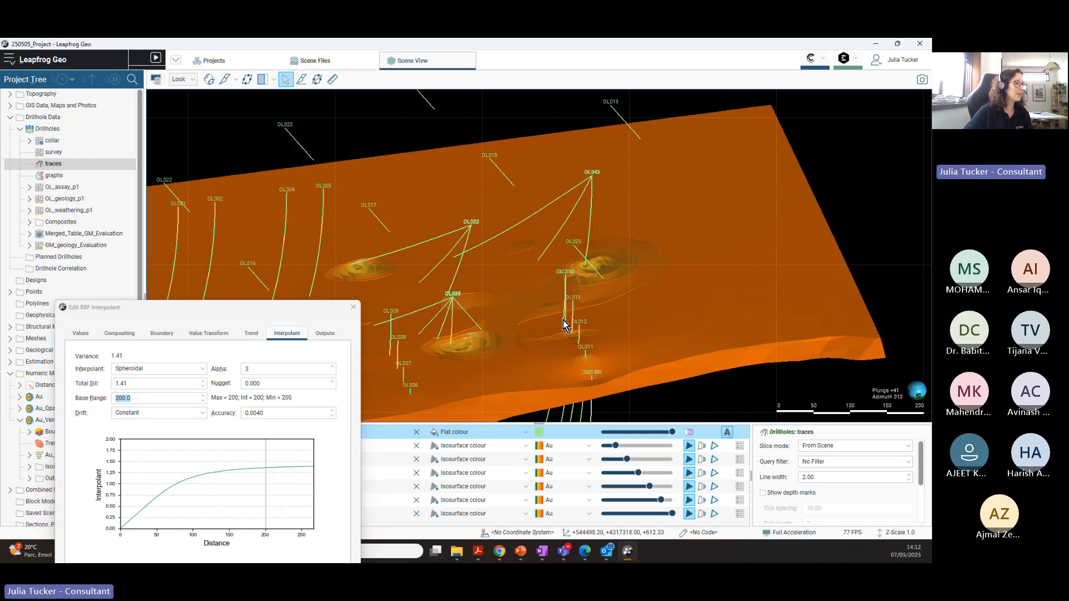
pyautogui.moveTo(563, 320); pyautogui.dragTo(774, 263, button='middle')
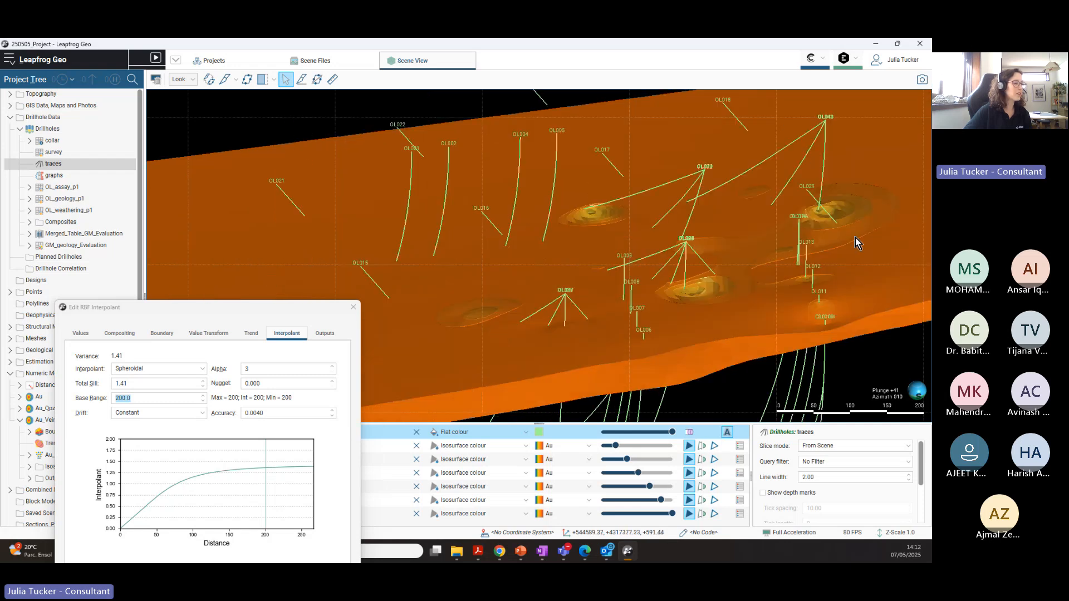
pyautogui.scroll(3, 620, 313)
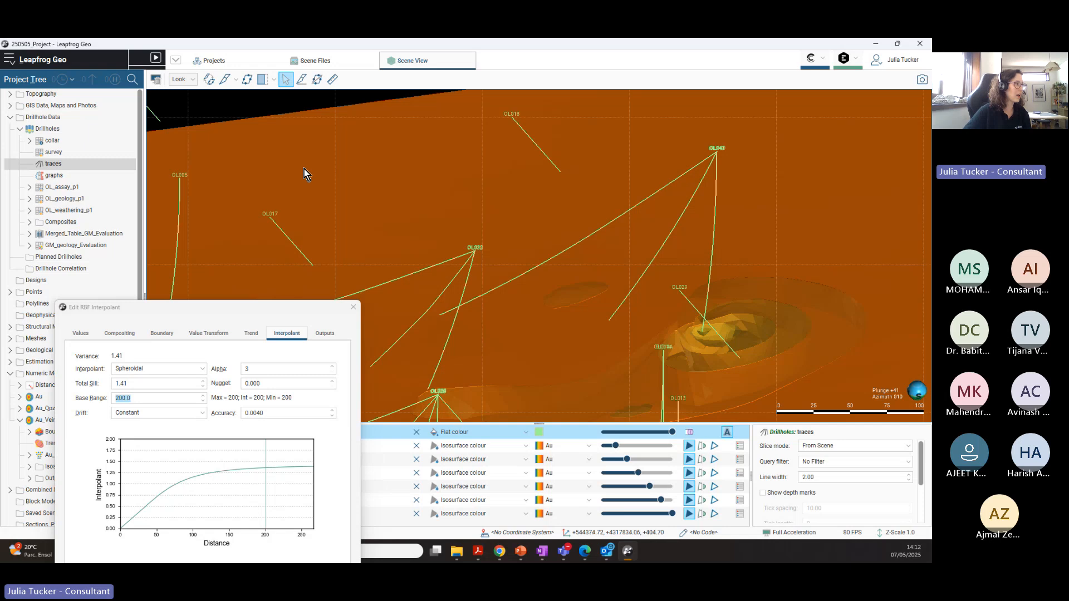
# Step: Measure the distance between the lower ends of two adjacent drillhole traces at the grade shell with the ruler
pyautogui.click(332, 81)
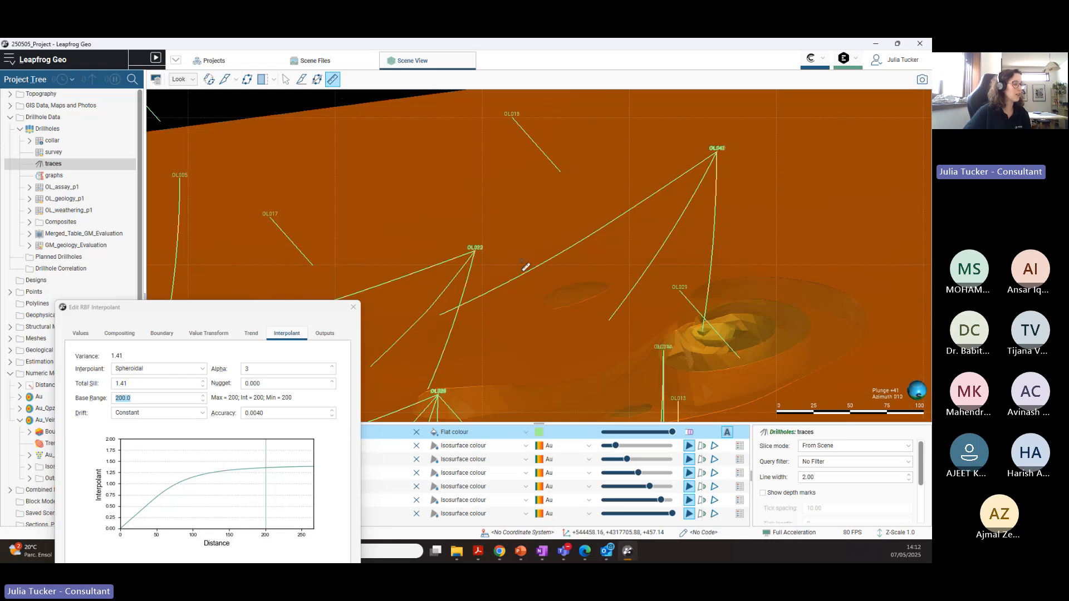
pyautogui.moveTo(611, 323); pyautogui.dragTo(705, 334)
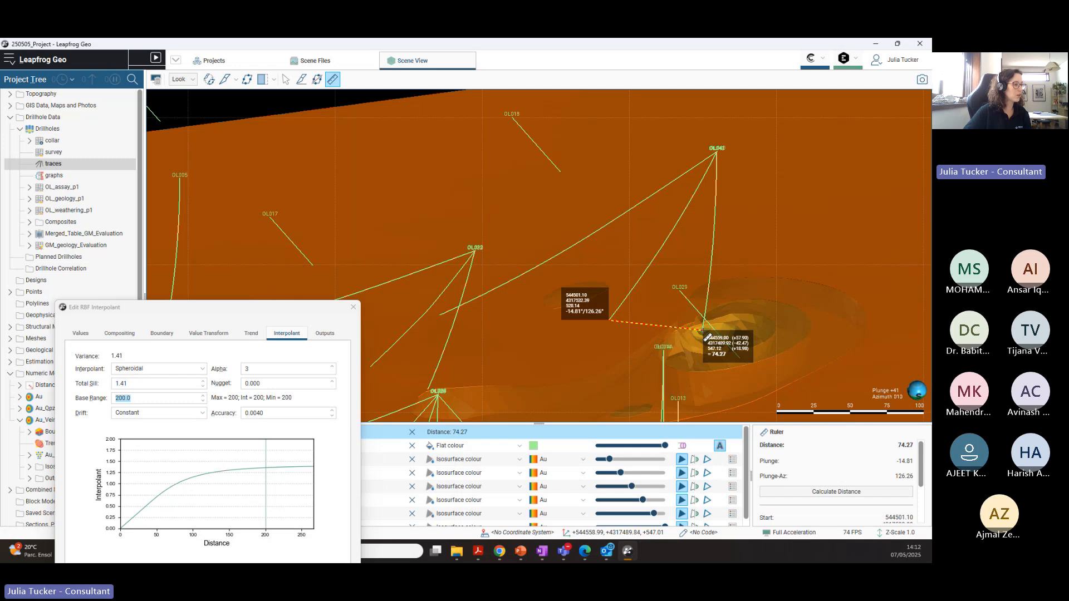
pyautogui.moveTo(286, 309); pyautogui.dragTo(94, 217)
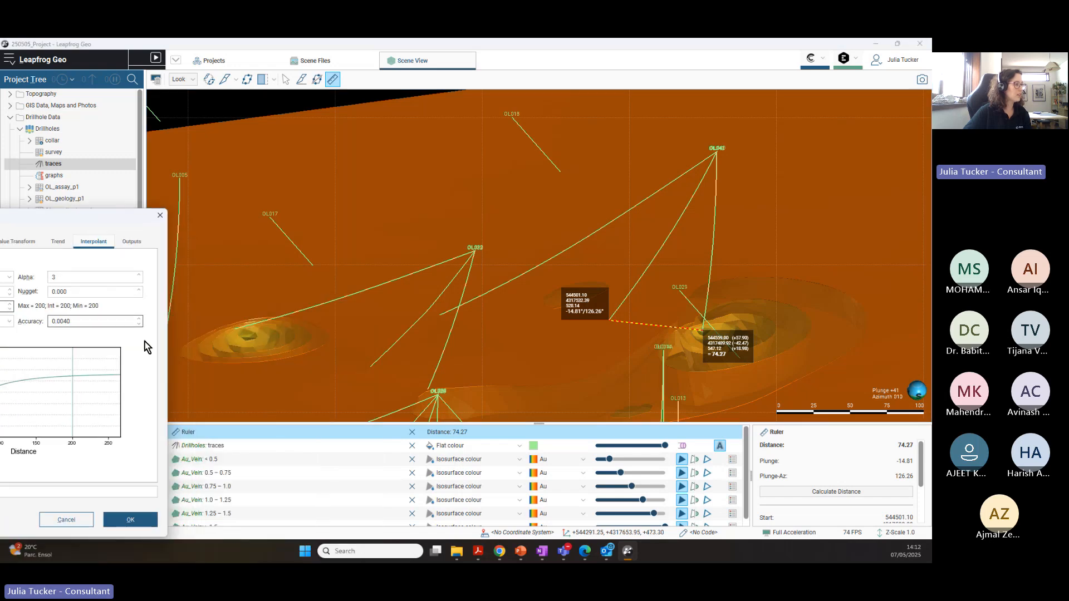
pyautogui.click(459, 433)
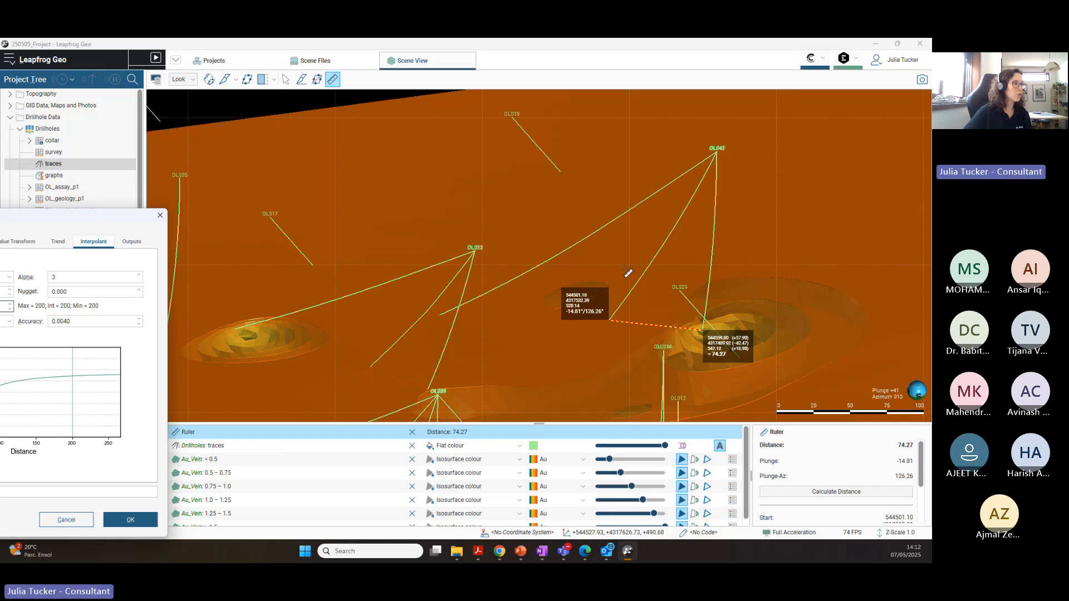
pyautogui.scroll(-5, 628, 272)
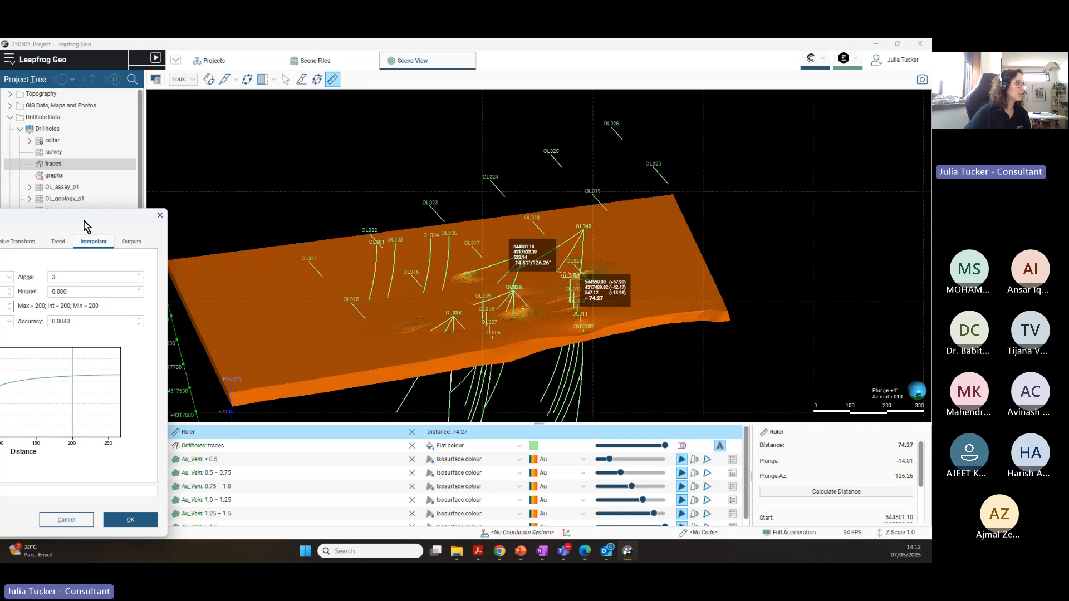
# Step: Inspect the drillhole spacing across the whole vein from several directions, including the widely spaced outer holes
pyautogui.moveTo(84, 220); pyautogui.dragTo(210, 154)
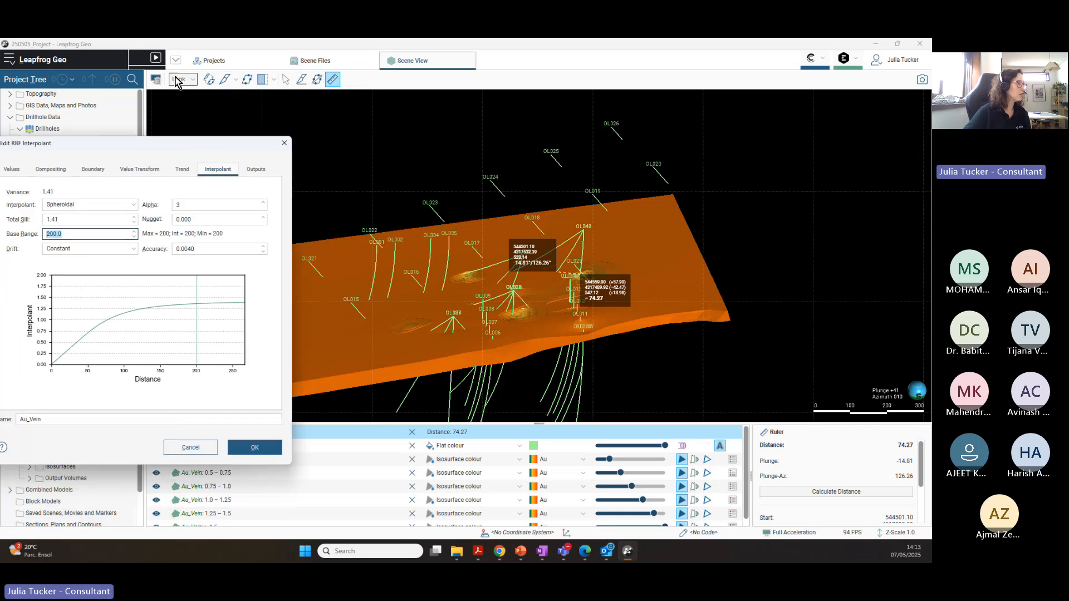
pyautogui.click(286, 80)
pyautogui.moveTo(556, 301); pyautogui.dragTo(664, 244)
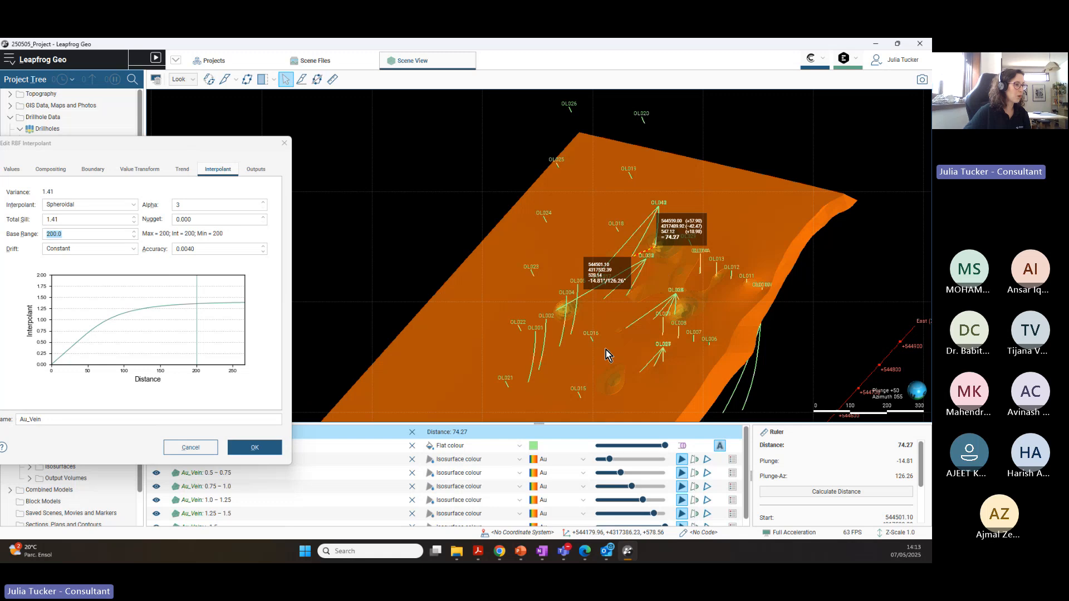
pyautogui.moveTo(676, 324); pyautogui.dragTo(717, 297)
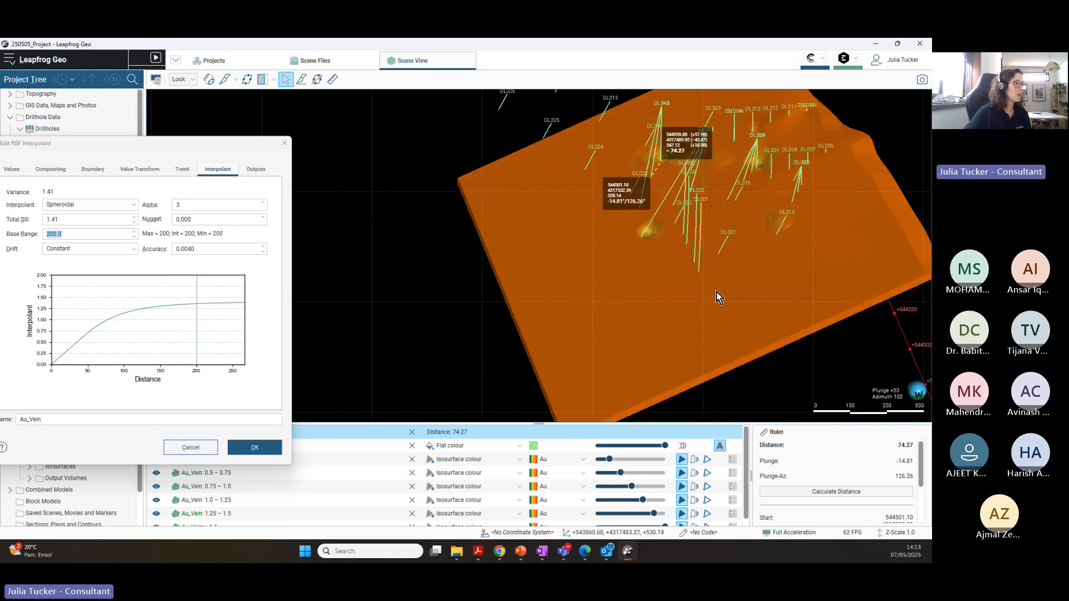
pyautogui.scroll(3, 594, 235)
pyautogui.moveTo(594, 209); pyautogui.dragTo(536, 359, button='middle')
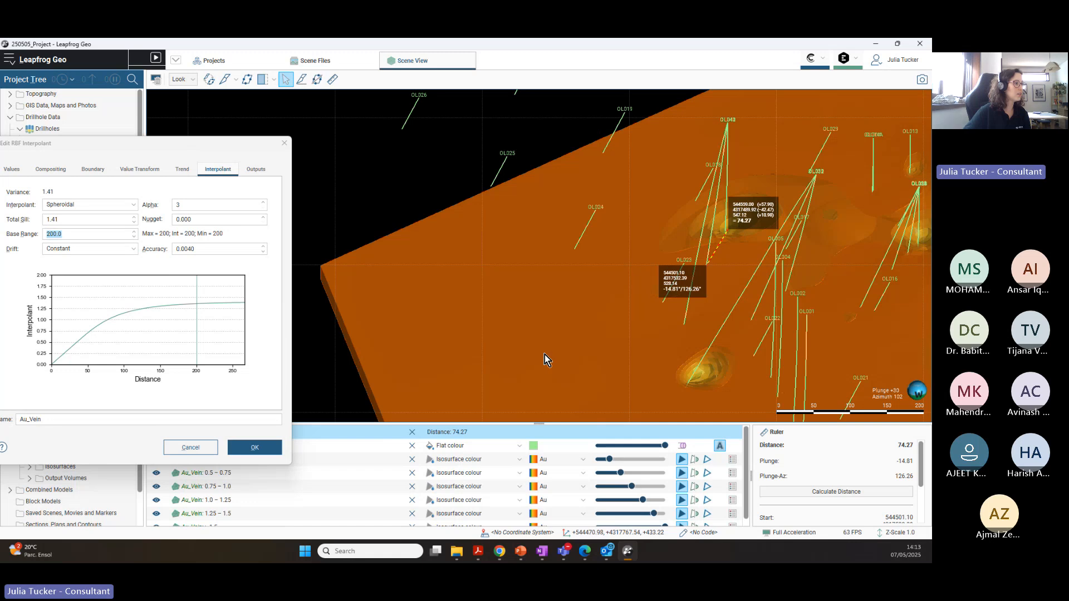
pyautogui.moveTo(544, 355); pyautogui.dragTo(602, 191)
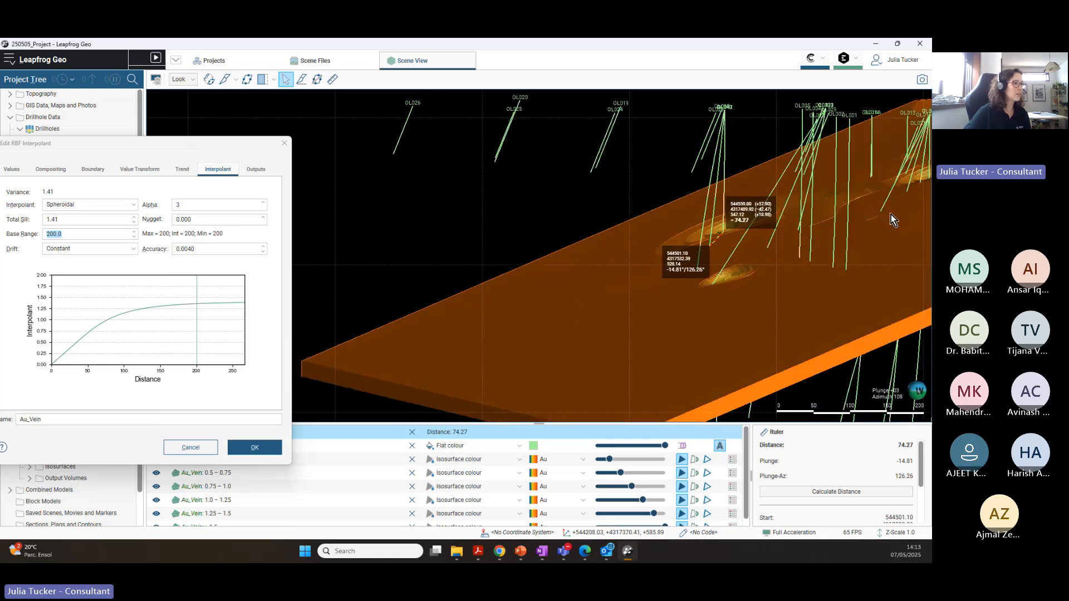
pyautogui.moveTo(688, 298); pyautogui.dragTo(446, 329)
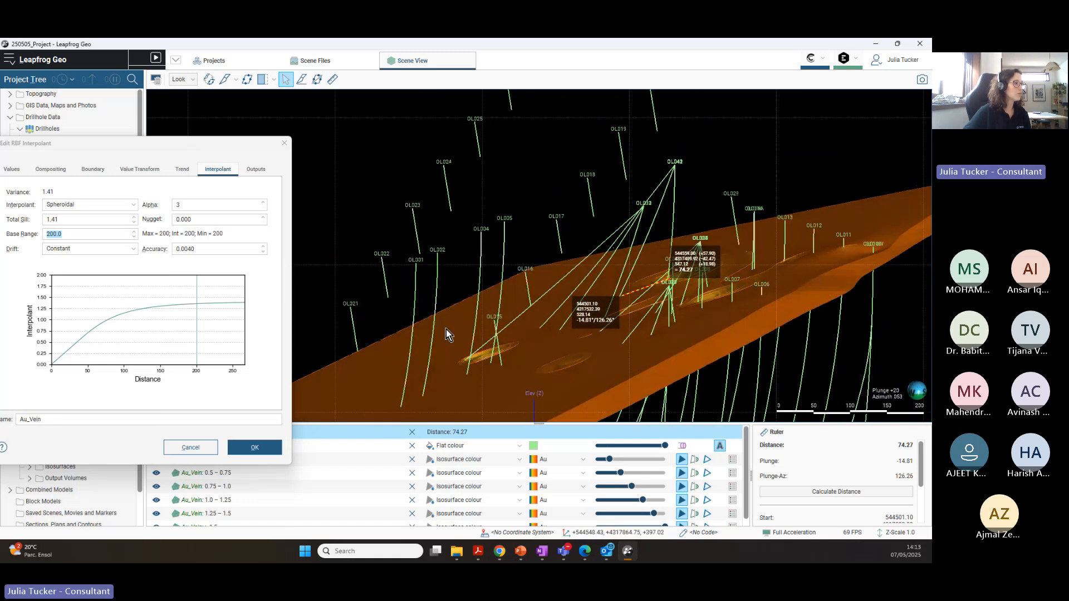
pyautogui.scroll(5, 610, 280)
pyautogui.moveTo(610, 280); pyautogui.dragTo(507, 242)
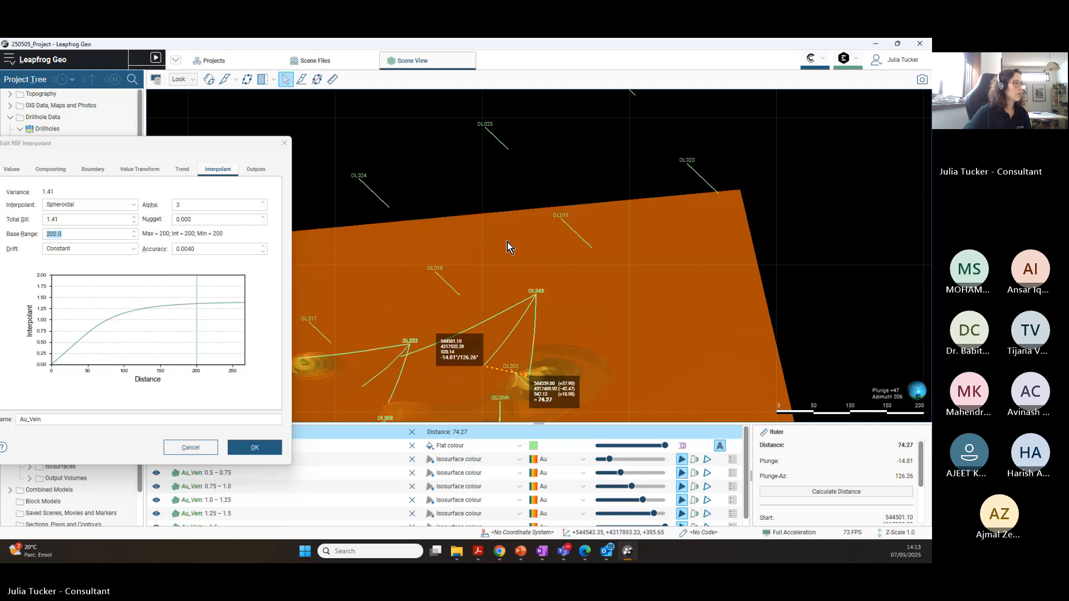
pyautogui.moveTo(660, 250); pyautogui.dragTo(674, 218)
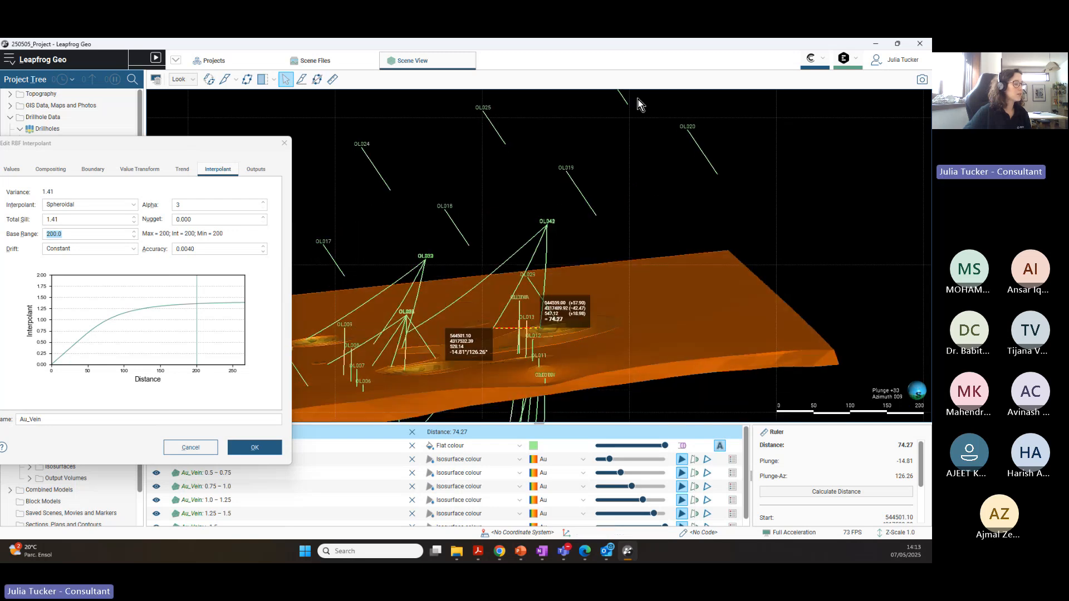
pyautogui.moveTo(622, 196); pyautogui.dragTo(723, 235, button='right')
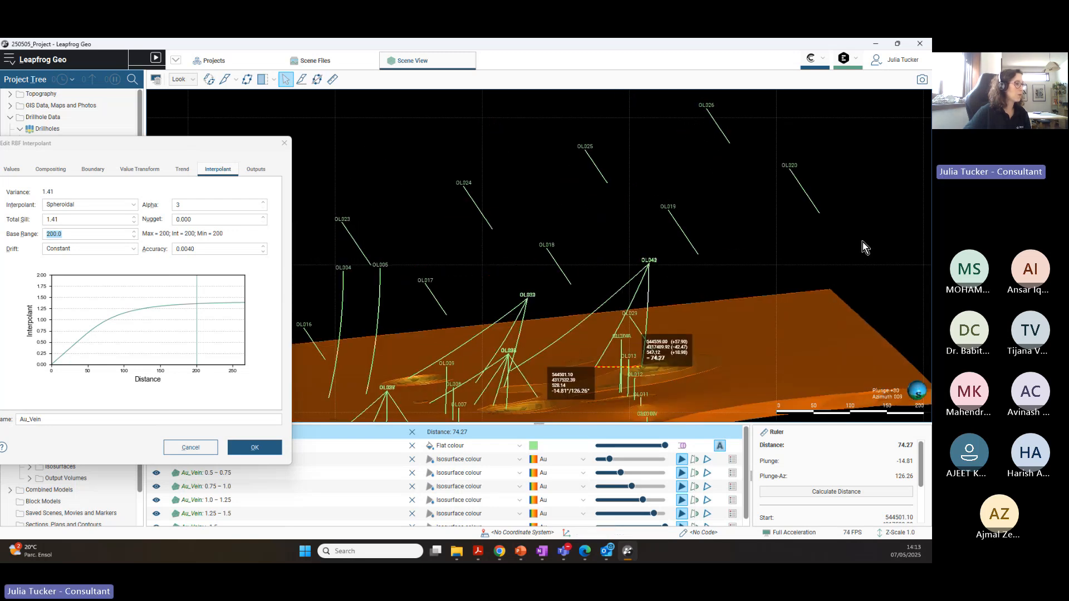
# Step: Examine from the side how the drillhole traces cross the vein, and close the Au_Vein interpolant settings without applying them
pyautogui.moveTo(175, 146); pyautogui.dragTo(354, 146)
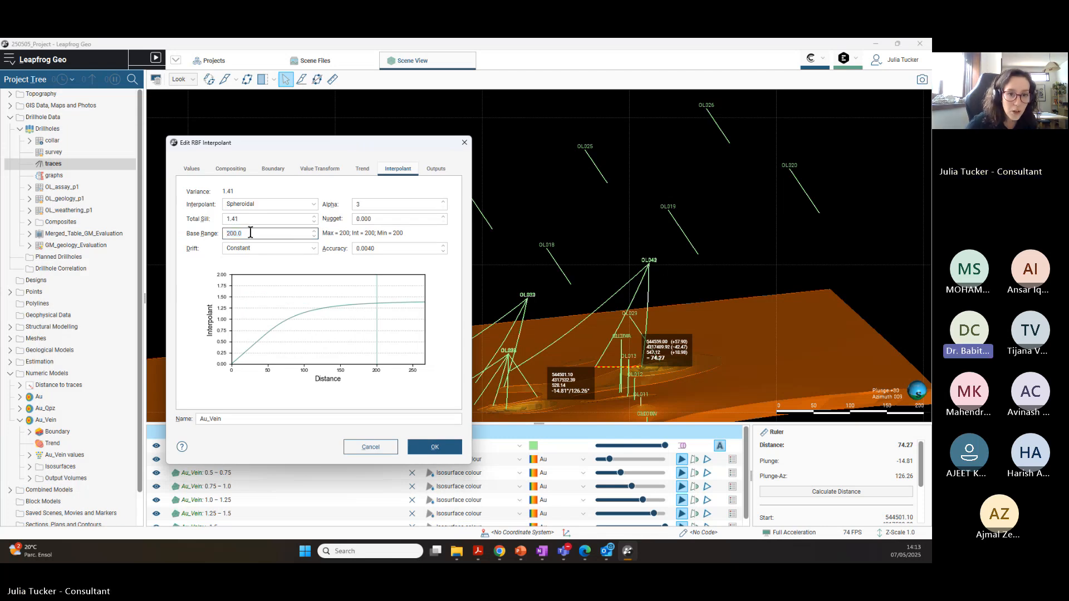
pyautogui.click(250, 233)
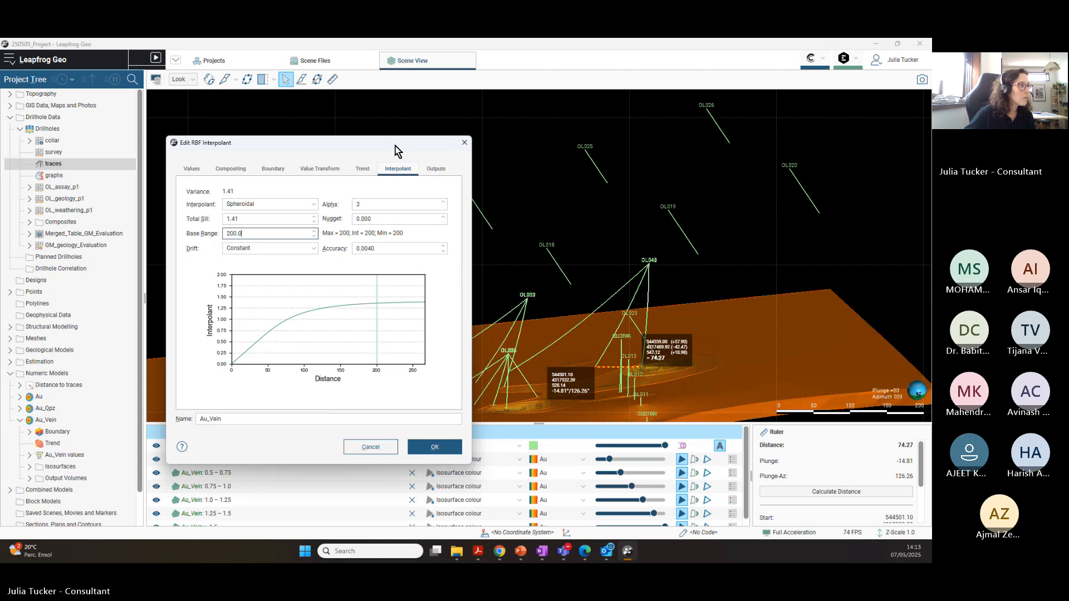
pyautogui.moveTo(395, 147); pyautogui.dragTo(358, 142)
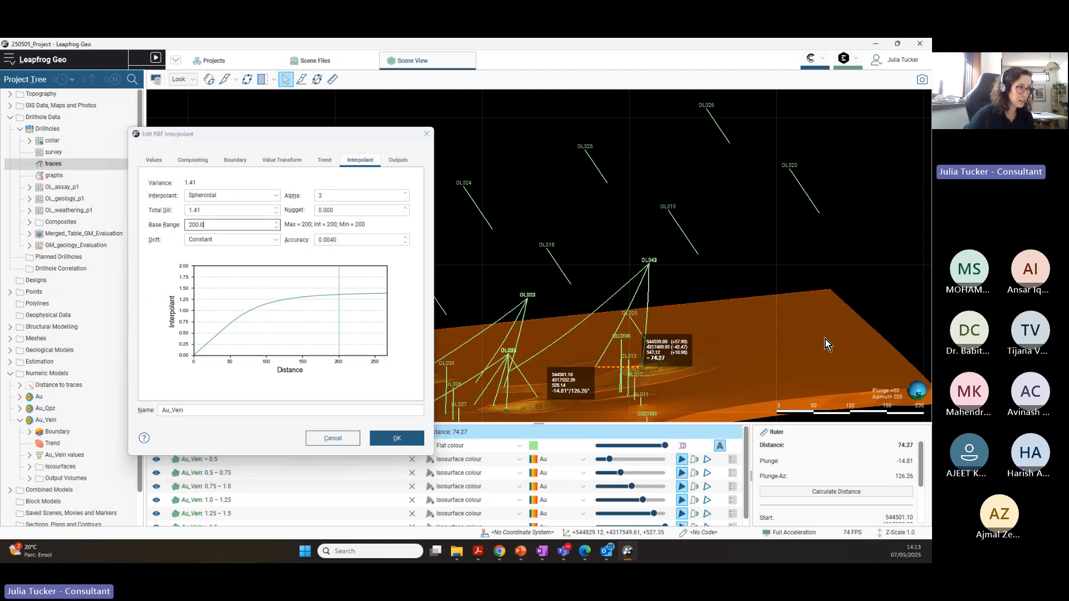
pyautogui.moveTo(825, 339); pyautogui.dragTo(730, 304)
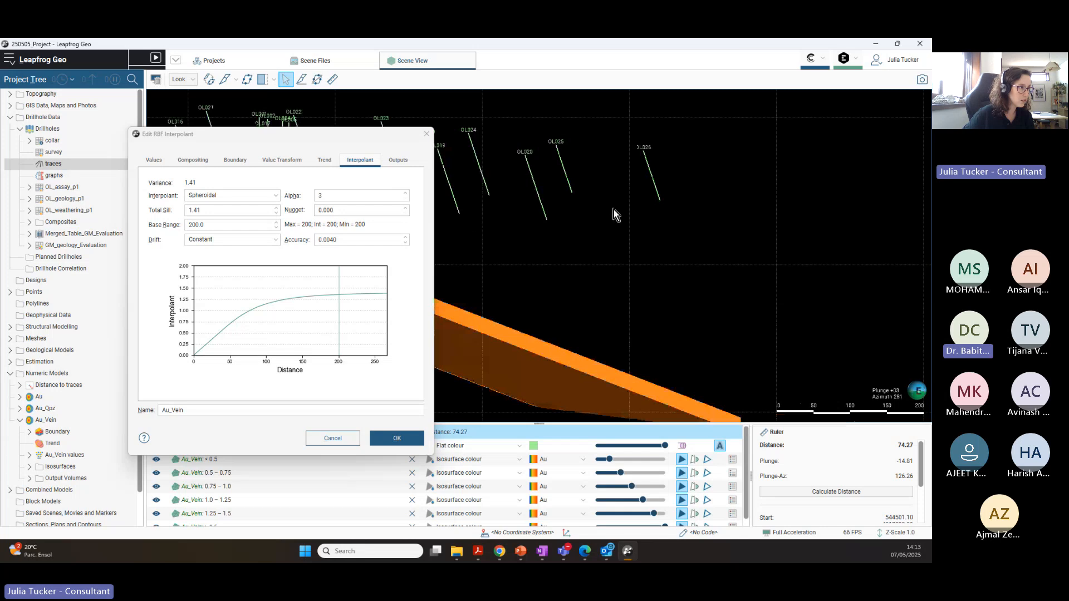
pyautogui.moveTo(480, 231); pyautogui.dragTo(796, 229, button='right')
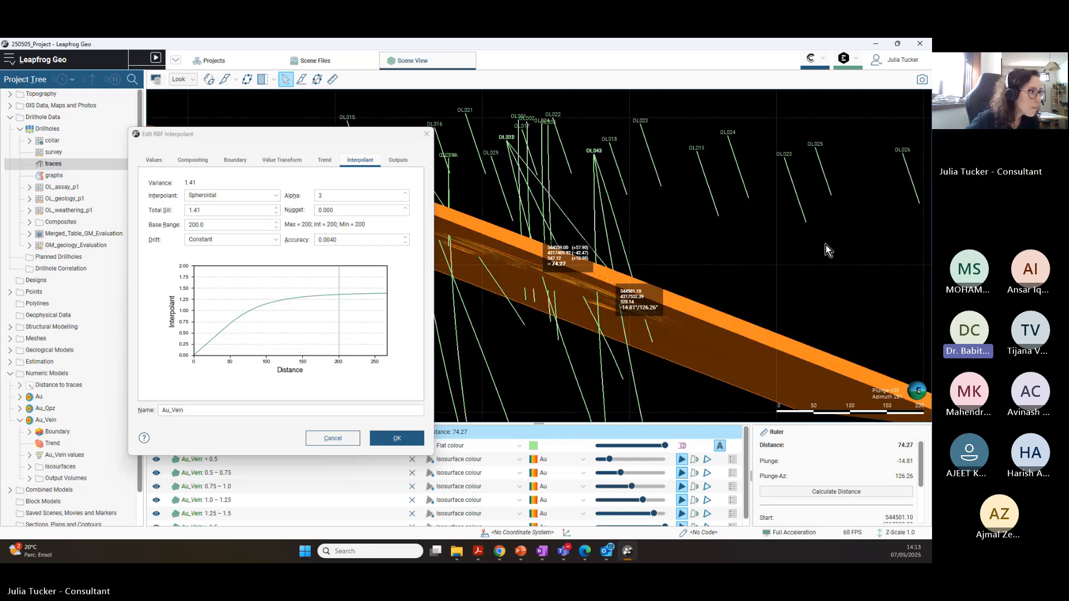
pyautogui.scroll(-5, 813, 254)
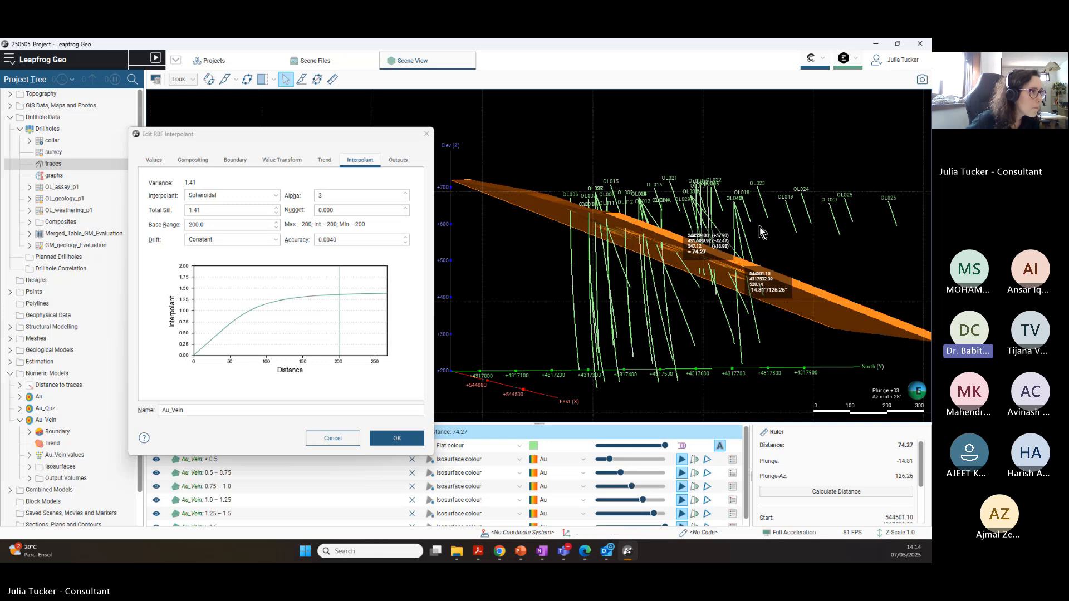
pyautogui.moveTo(817, 237); pyautogui.dragTo(774, 240)
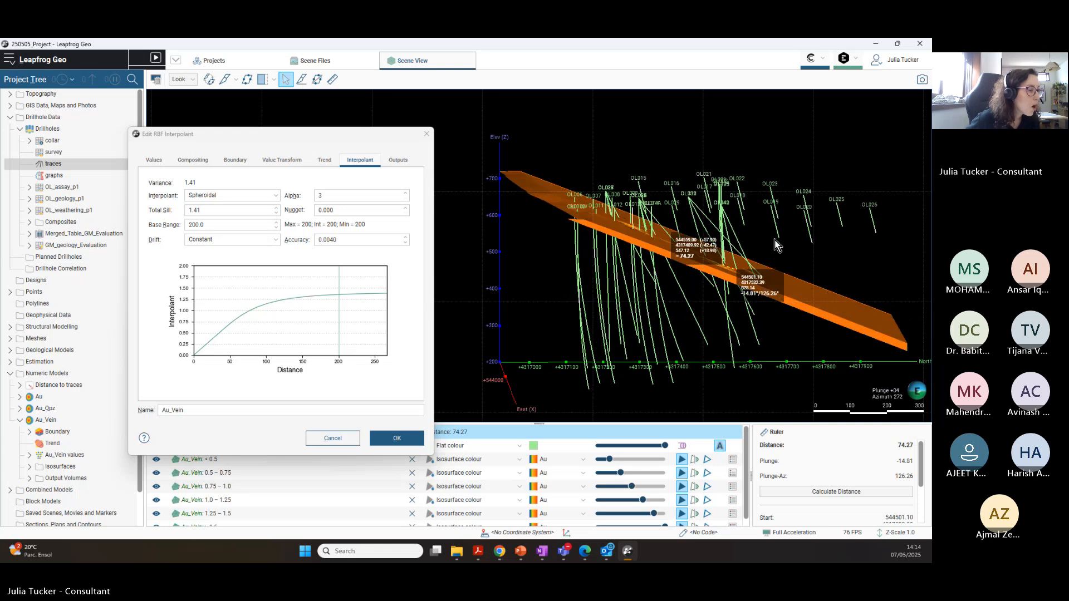
pyautogui.click(427, 134)
pyautogui.moveTo(703, 227); pyautogui.dragTo(542, 225, button='middle')
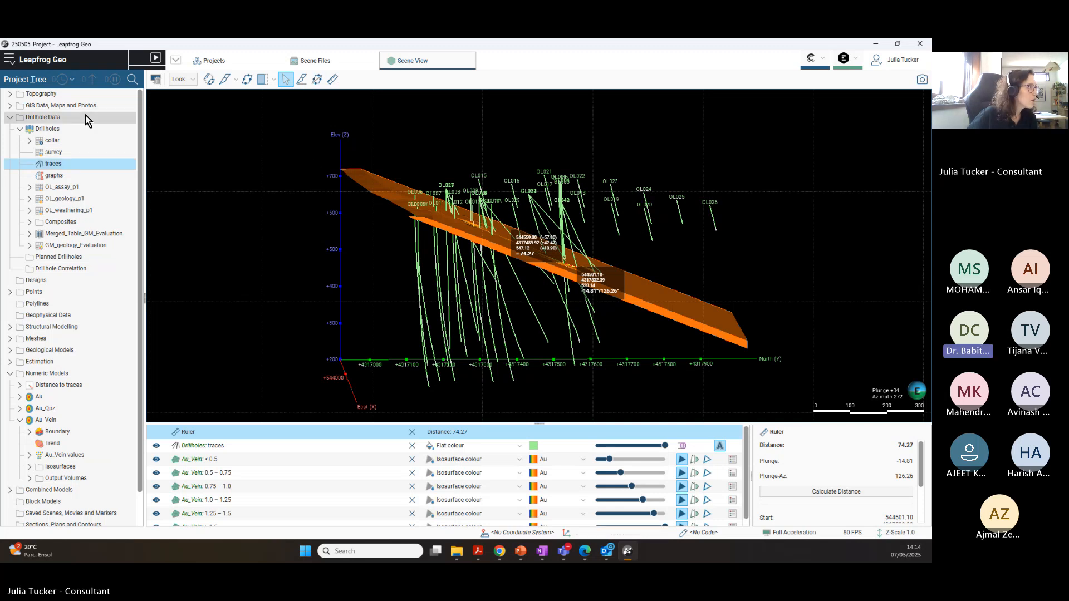
# Step: Add the Topography surface to the scene with the drillhole traces and the Au_Vein volumes
pyautogui.click(12, 94)
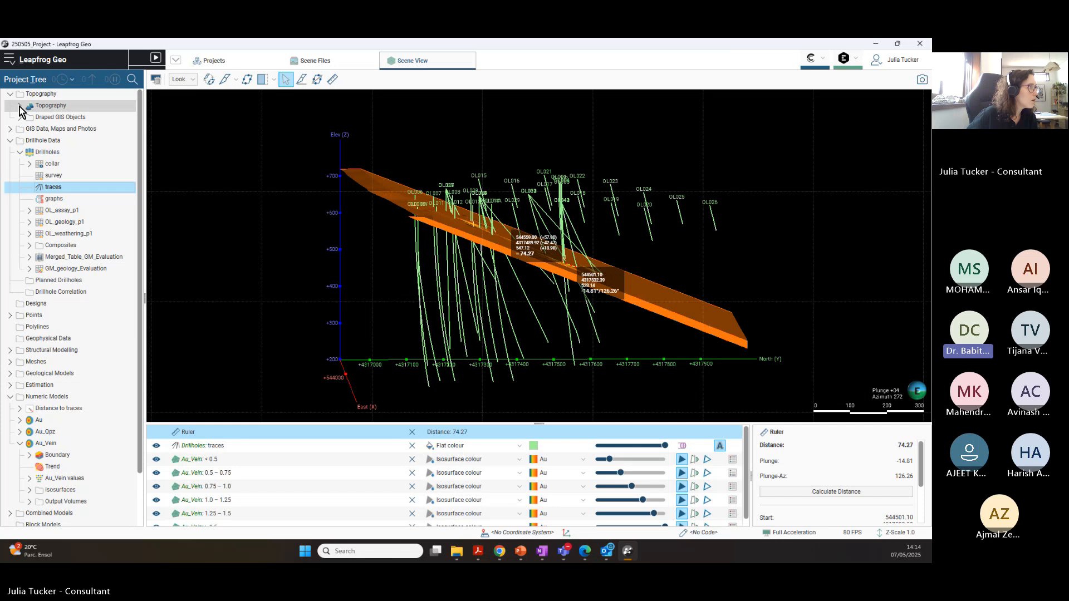
pyautogui.click(20, 106)
pyautogui.moveTo(44, 107); pyautogui.dragTo(666, 226)
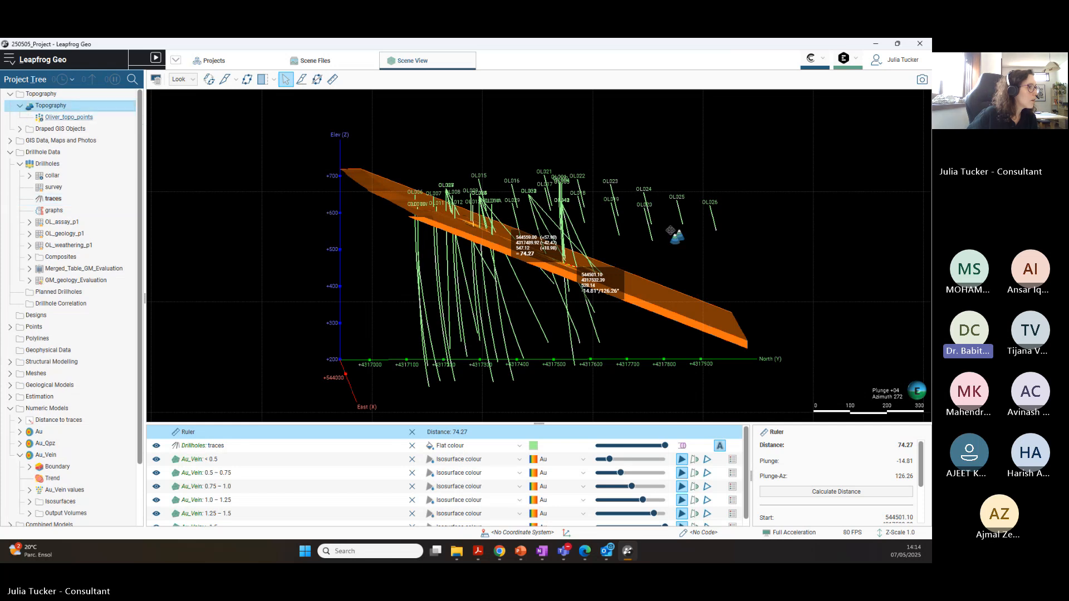
# Step: Examine where the drillholes sit on the topography and how they intersect the dipping vein, from above, the side and below
pyautogui.moveTo(736, 240); pyautogui.dragTo(622, 210)
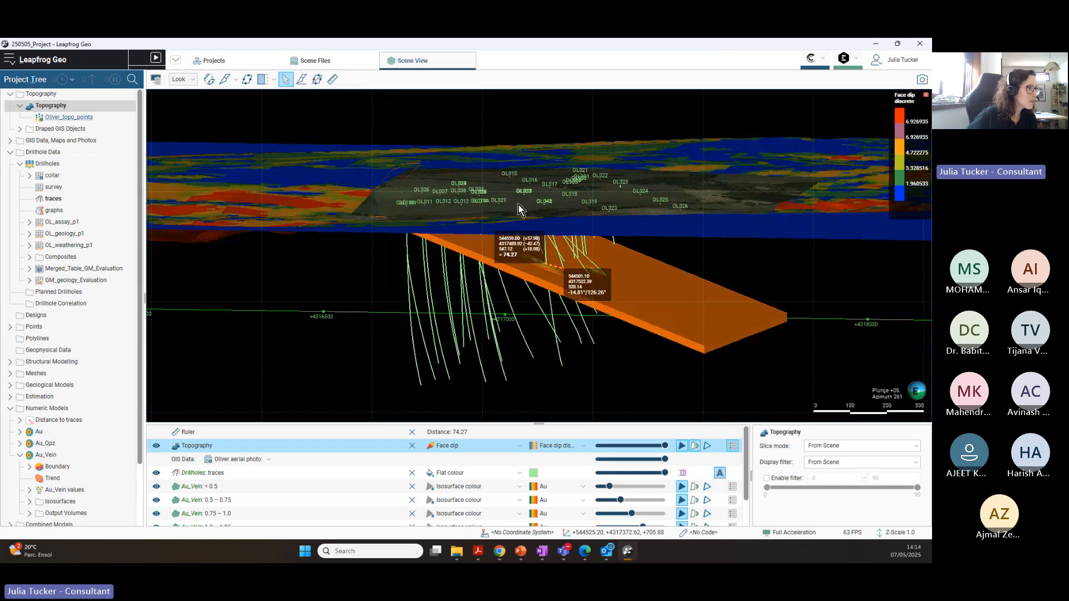
pyautogui.click(52, 106)
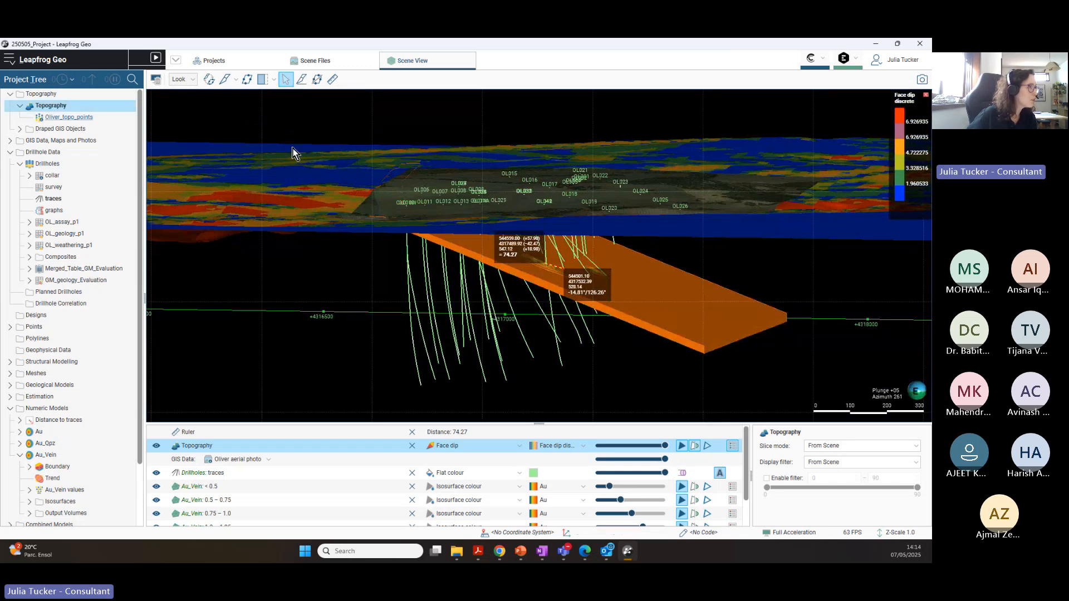
pyautogui.moveTo(503, 207); pyautogui.dragTo(529, 209)
pyautogui.moveTo(669, 209)
pyautogui.mouseDown()
pyautogui.moveTo(689, 211)
pyautogui.moveTo(677, 209)
pyautogui.mouseUp()
pyautogui.moveTo(505, 199); pyautogui.dragTo(512, 226)
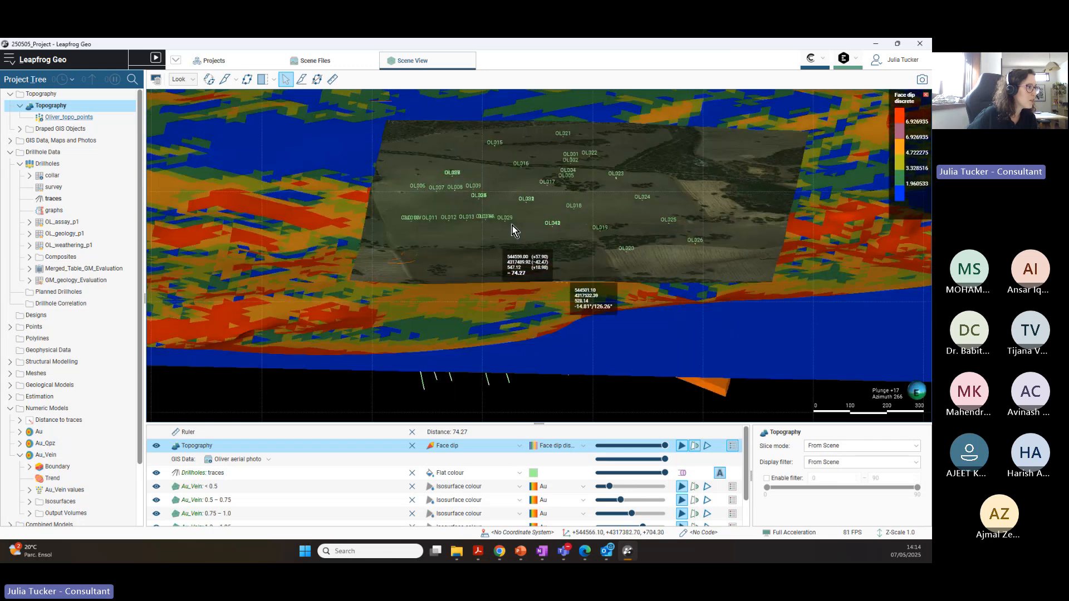
pyautogui.moveTo(583, 283); pyautogui.dragTo(690, 282)
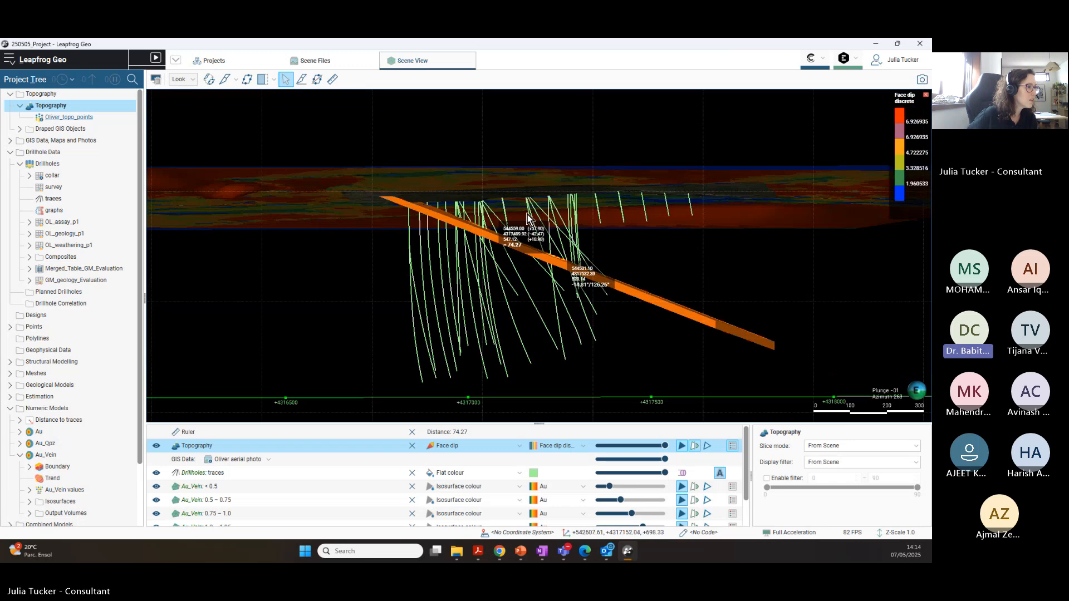
pyautogui.moveTo(670, 218)
pyautogui.mouseDown()
pyautogui.moveTo(692, 245)
pyautogui.moveTo(741, 238)
pyautogui.moveTo(716, 228)
pyautogui.moveTo(711, 242)
pyautogui.moveTo(650, 239)
pyautogui.moveTo(552, 280)
pyautogui.mouseUp()
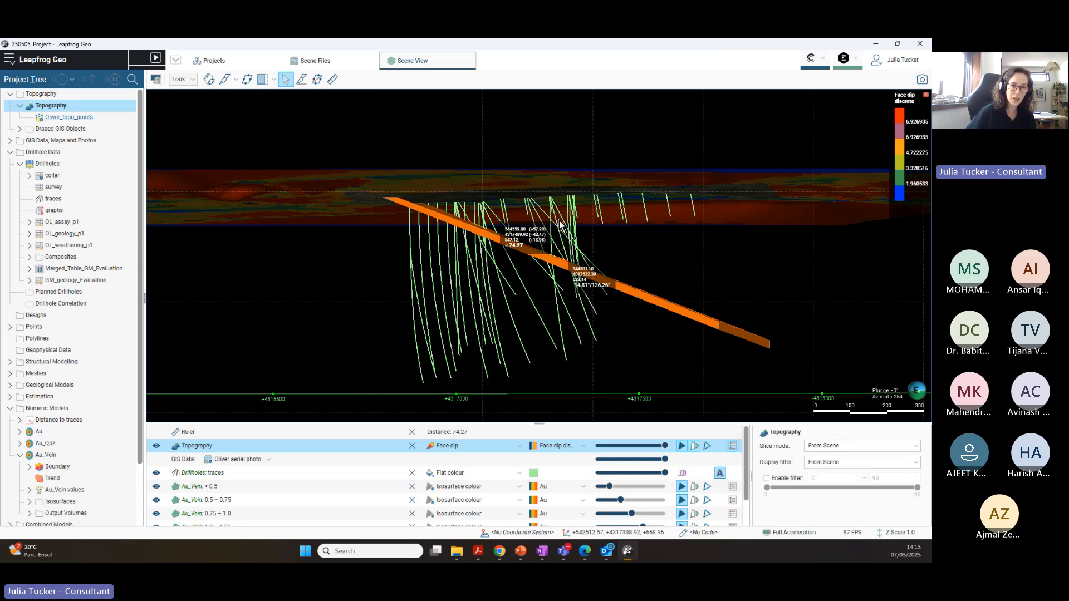
pyautogui.moveTo(561, 225); pyautogui.dragTo(382, 222)
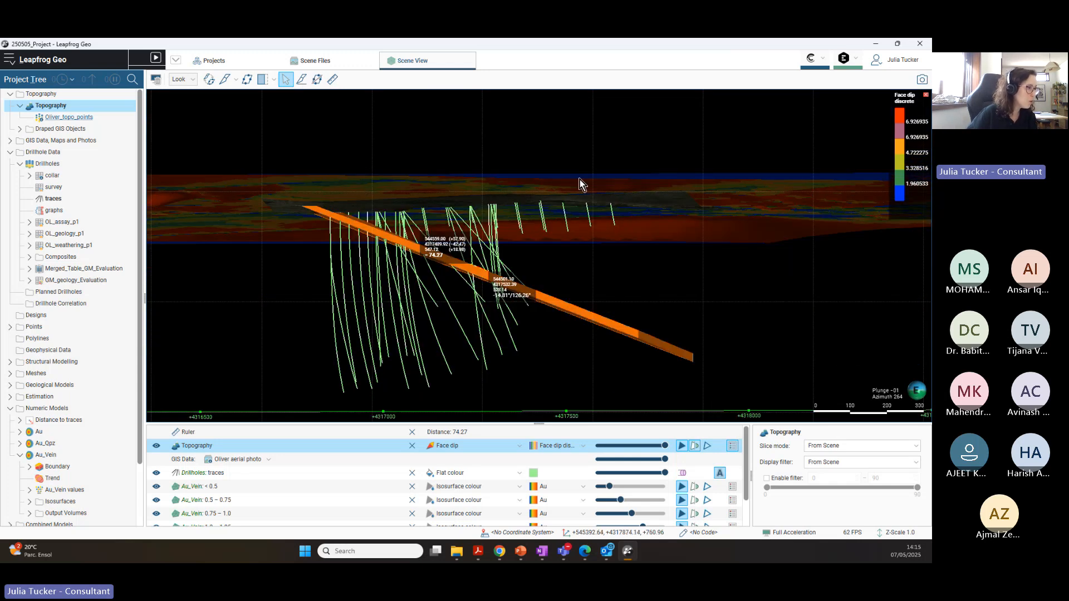
pyautogui.moveTo(579, 181); pyautogui.dragTo(738, 244, button='right')
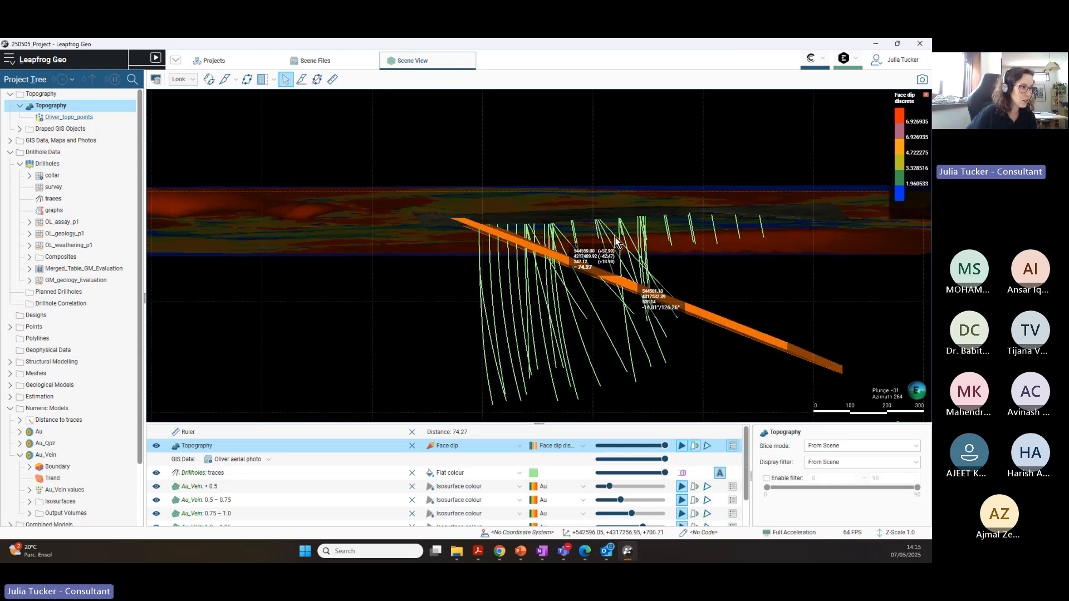
pyautogui.moveTo(749, 336); pyautogui.dragTo(747, 345)
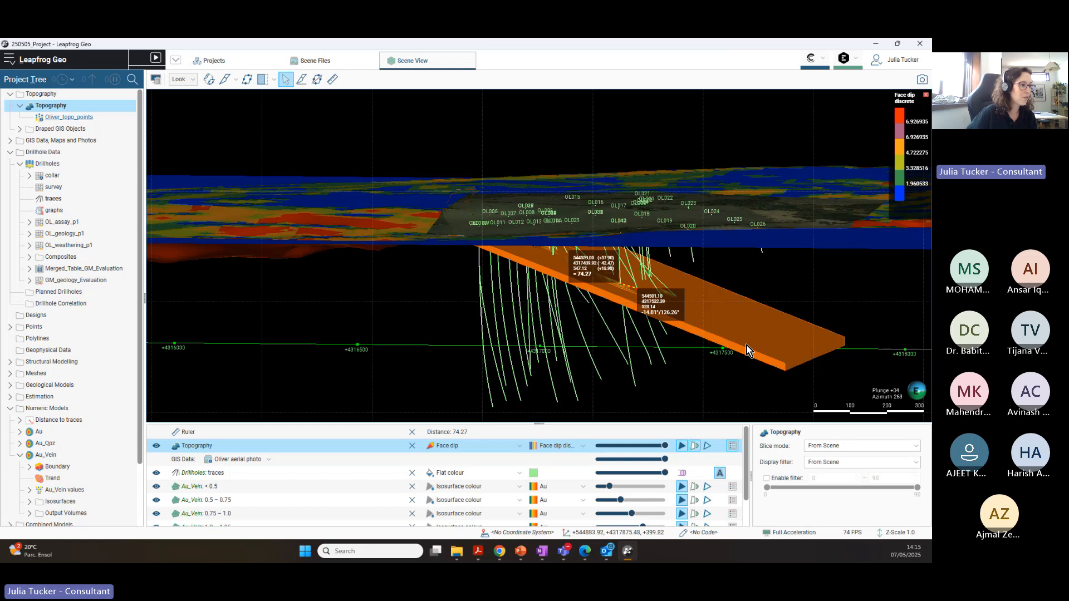
pyautogui.moveTo(799, 289); pyautogui.dragTo(713, 279, button='middle')
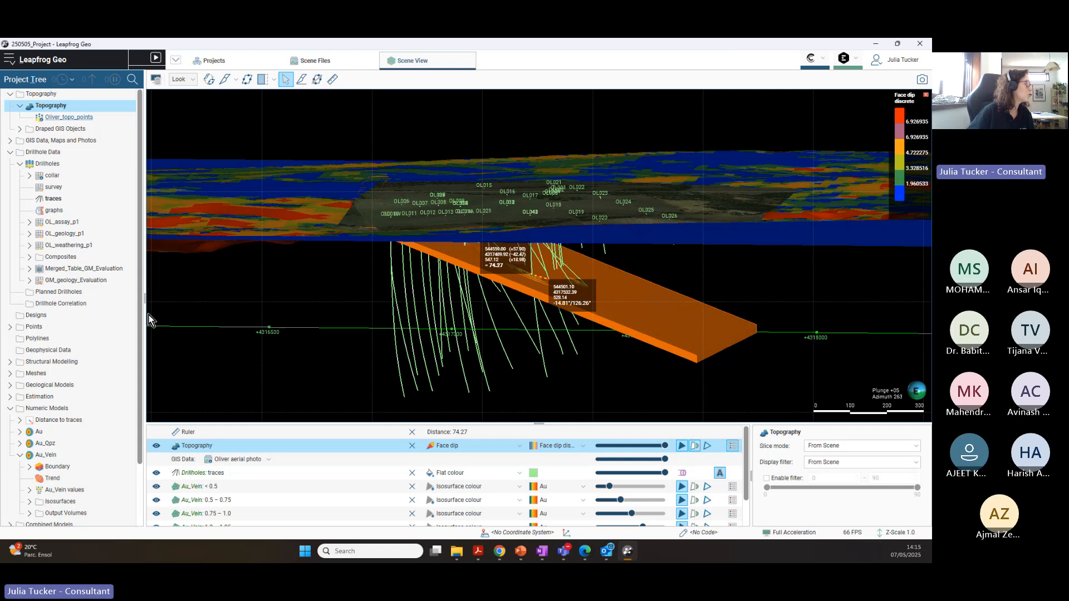
# Step: Create a new drillhole correlation set, start choosing its collars in the scene, and look straight down on the drillhole area
pyautogui.rightClick(56, 306)
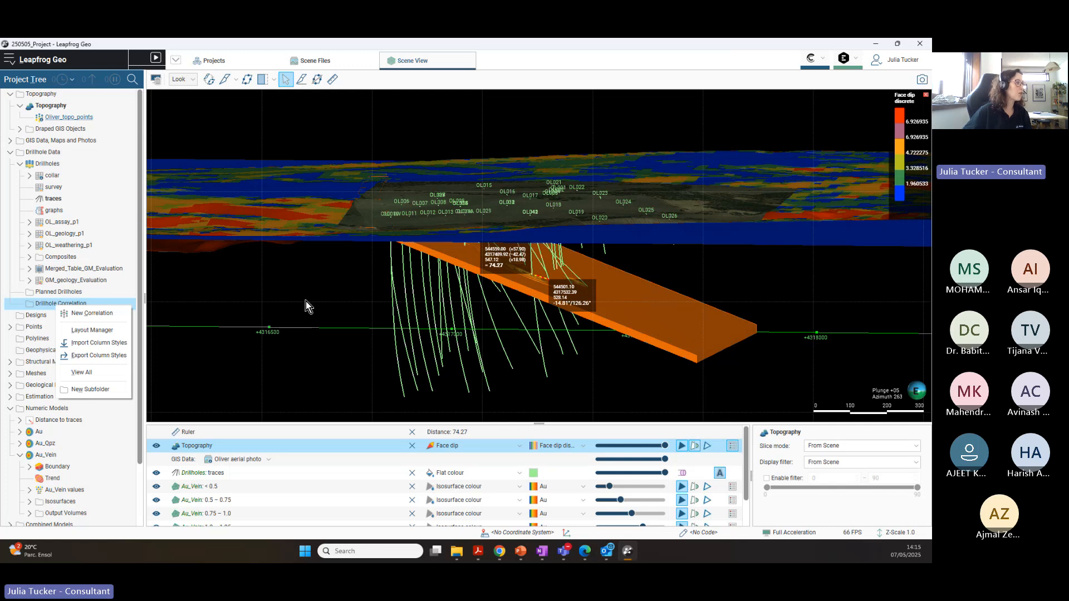
pyautogui.click(87, 314)
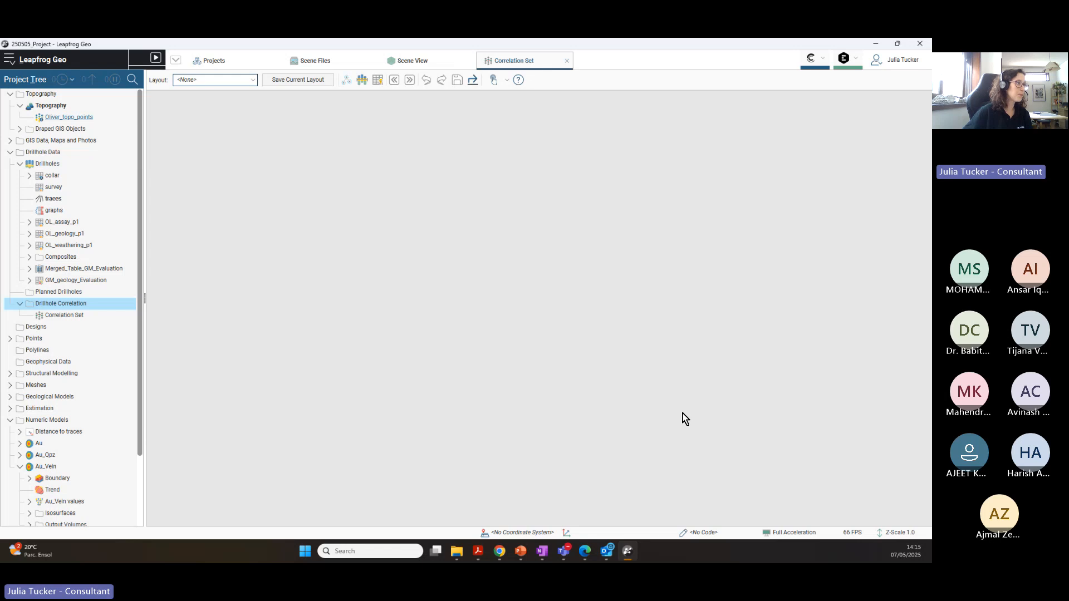
pyautogui.click(347, 84)
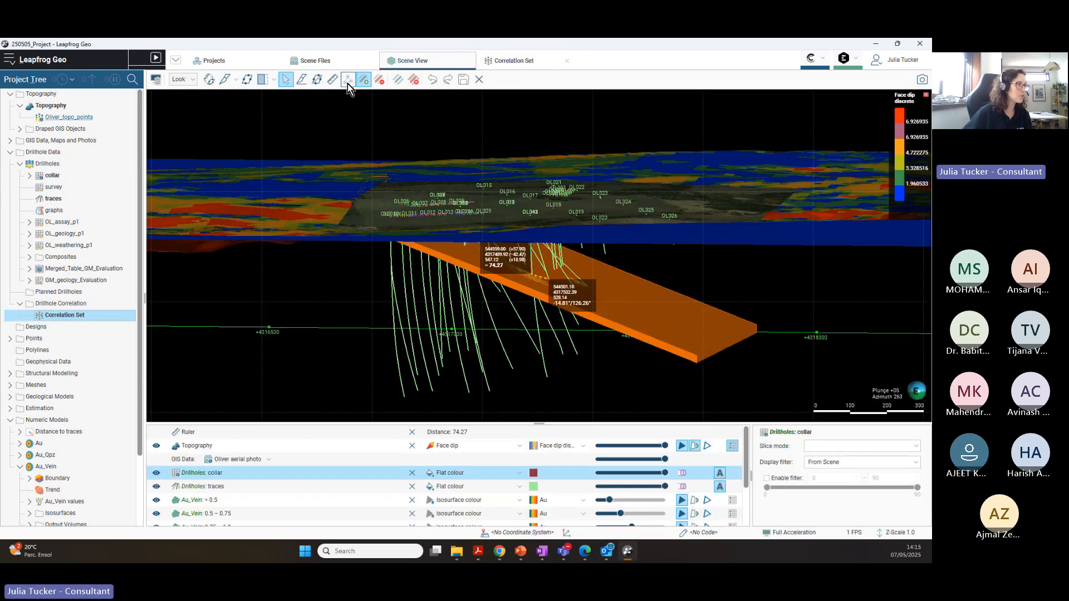
pyautogui.click(186, 83)
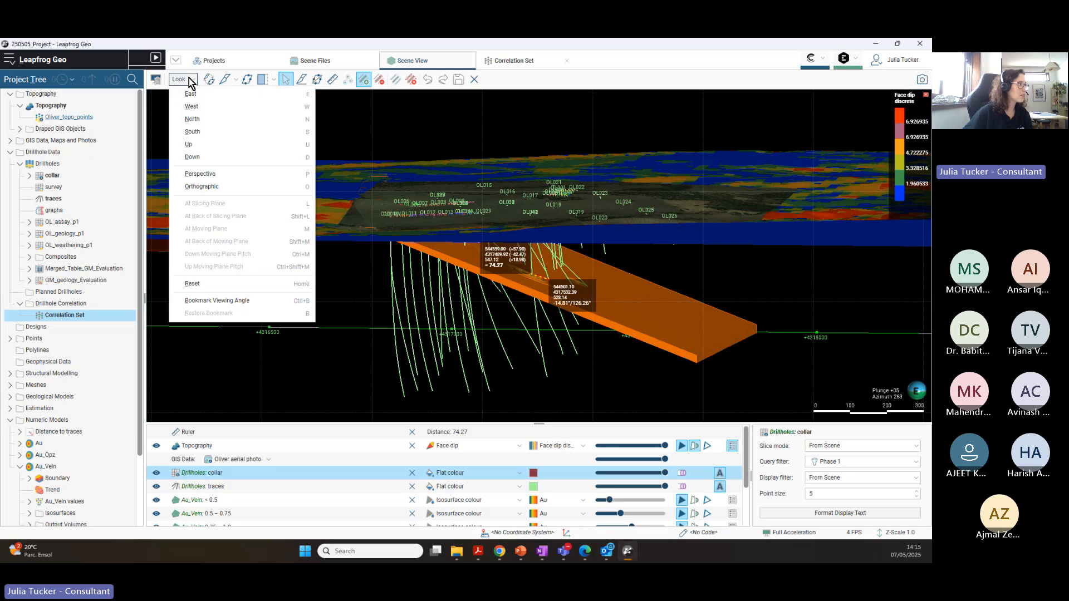
pyautogui.click(238, 157)
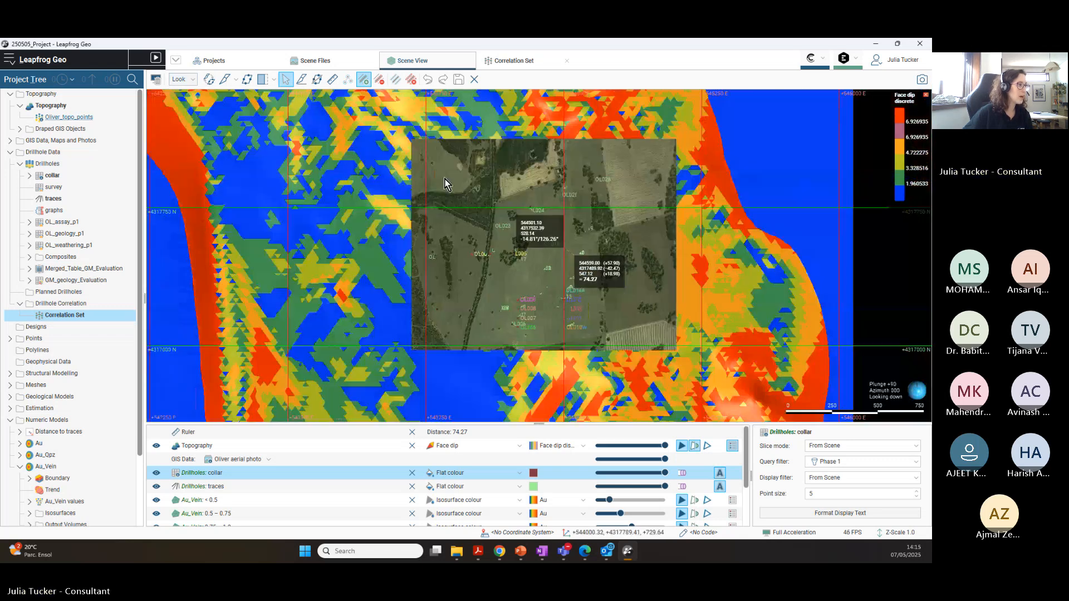
pyautogui.scroll(5, 456, 203)
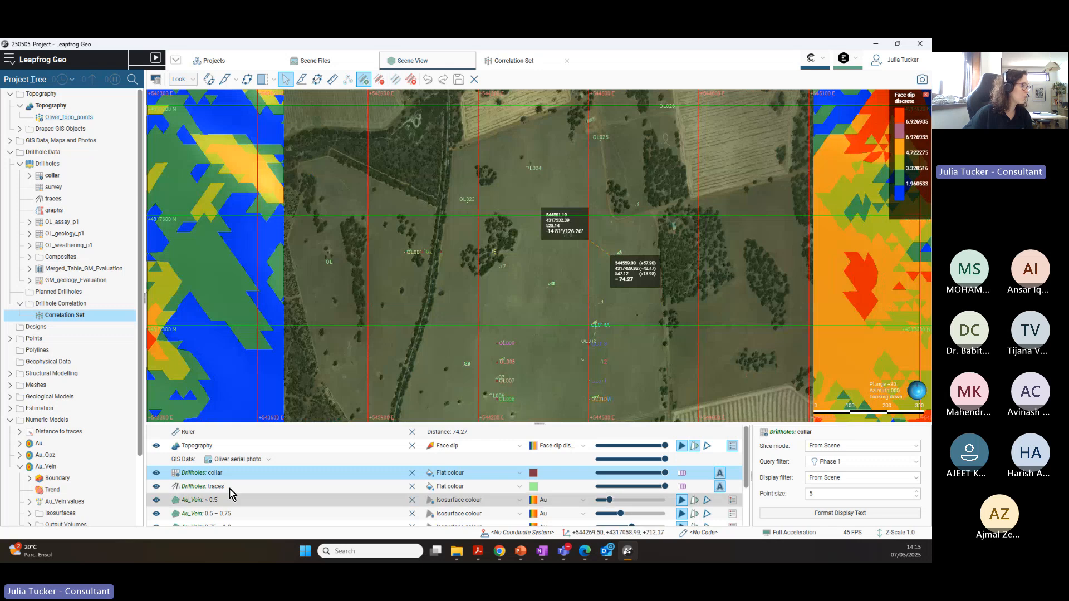
# Step: Hide all the Au_Vein grade volumes in the scene, from < 0.5 up to > 1.5
pyautogui.click(157, 500)
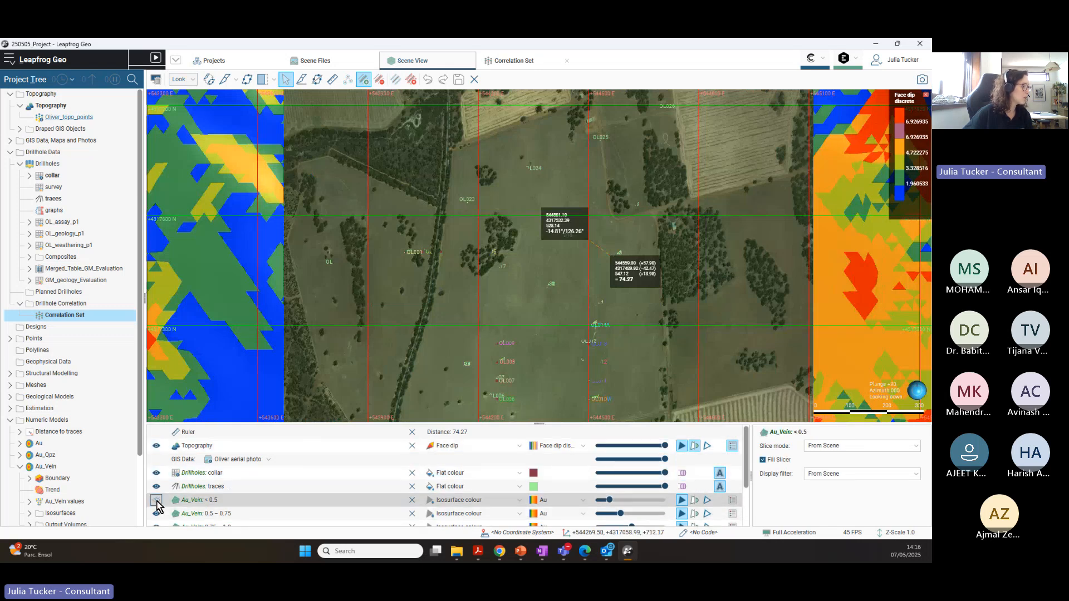
pyautogui.click(157, 500)
pyautogui.click(157, 514)
pyautogui.scroll(-1, 168, 508)
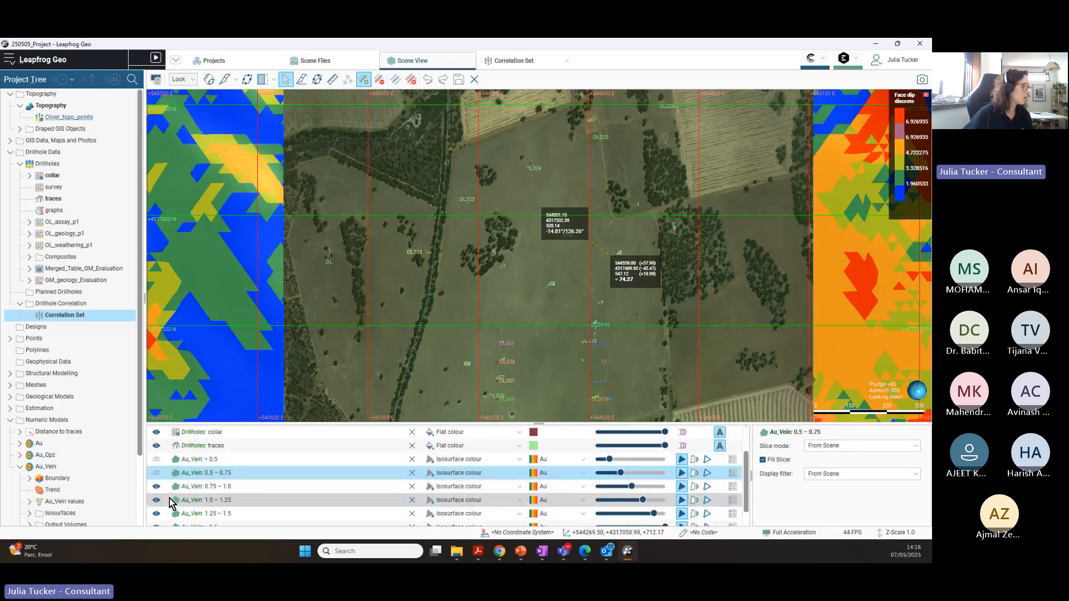
pyautogui.click(157, 488)
pyautogui.click(158, 501)
pyautogui.click(158, 514)
pyautogui.scroll(-1, 168, 496)
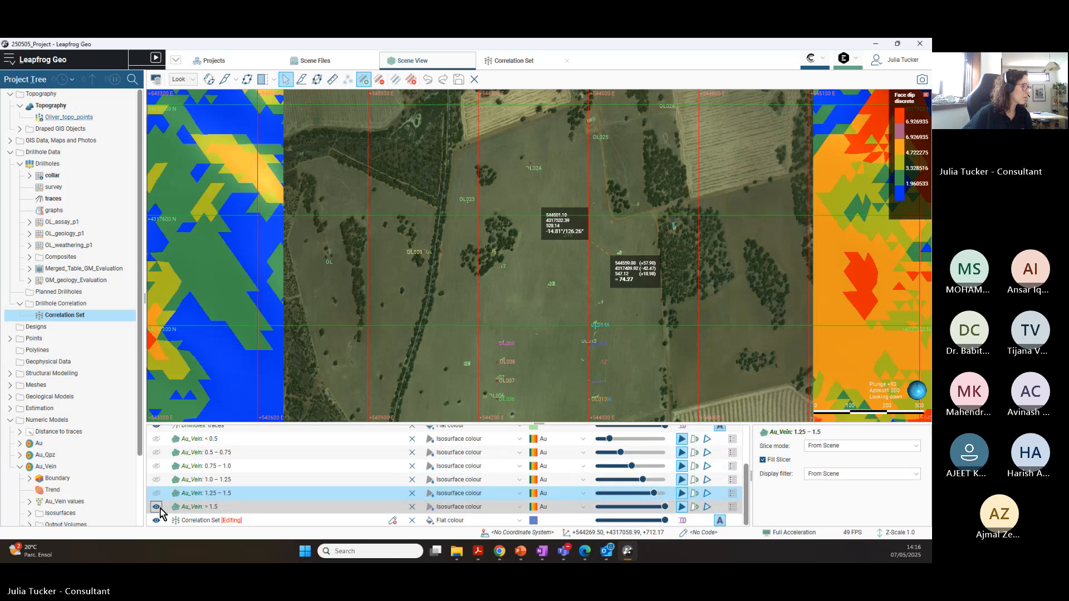
pyautogui.click(157, 507)
# Step: Hide the Topography surface while keeping the drillhole collars and traces displayed
pyautogui.scroll(3, 159, 501)
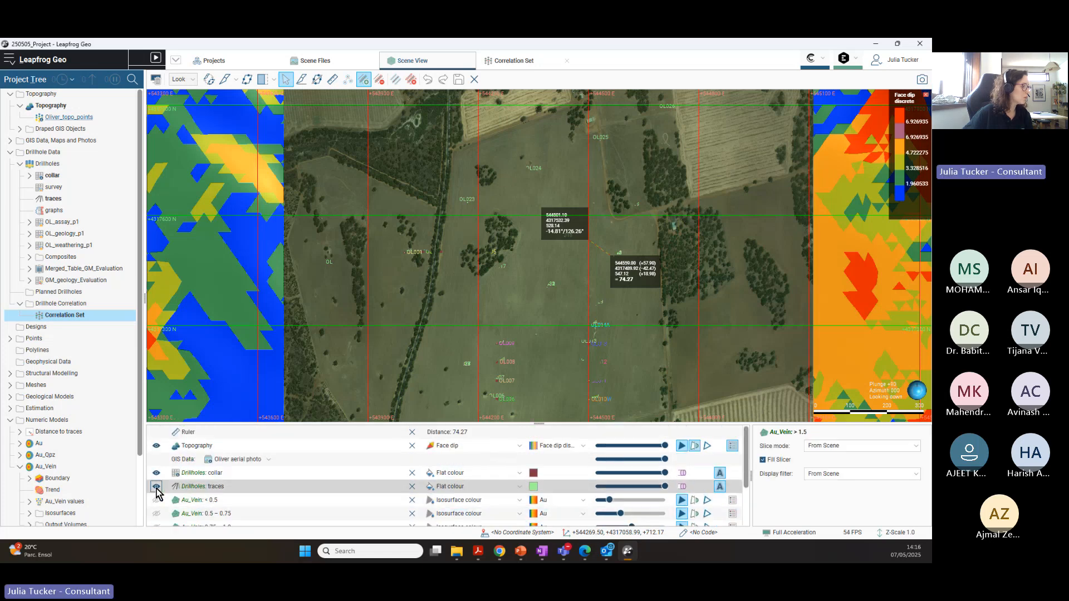
pyautogui.click(156, 488)
pyautogui.click(157, 487)
pyautogui.click(156, 474)
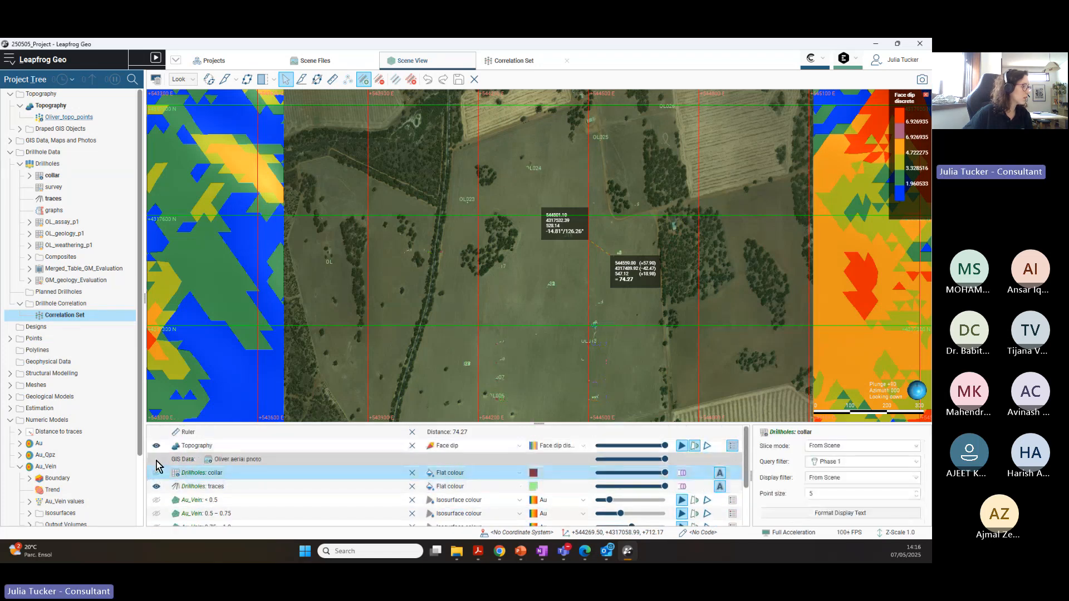
pyautogui.click(156, 473)
pyautogui.click(157, 445)
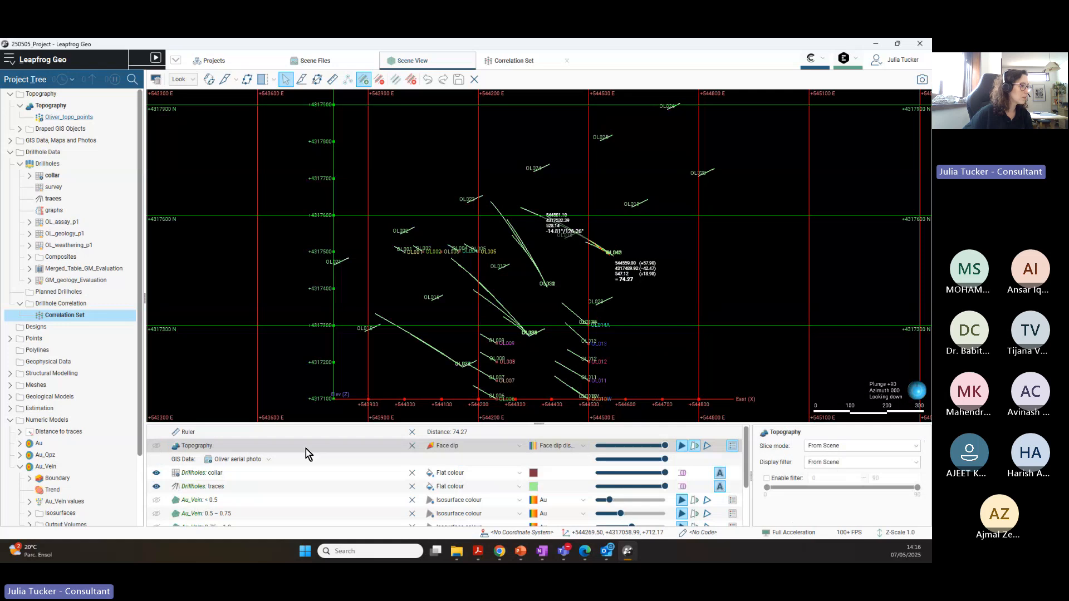
# Step: Inspect the trace details of drillholes OL031 and OL023 in the plan view
pyautogui.scroll(4, 592, 208)
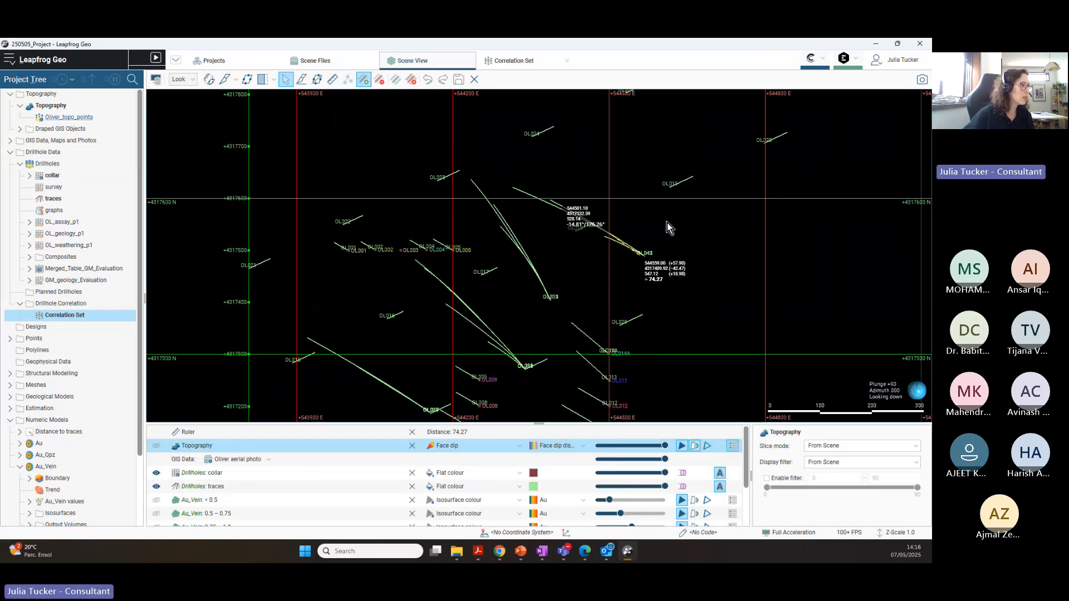
pyautogui.moveTo(667, 222); pyautogui.dragTo(581, 342, button='right')
pyautogui.click(504, 359)
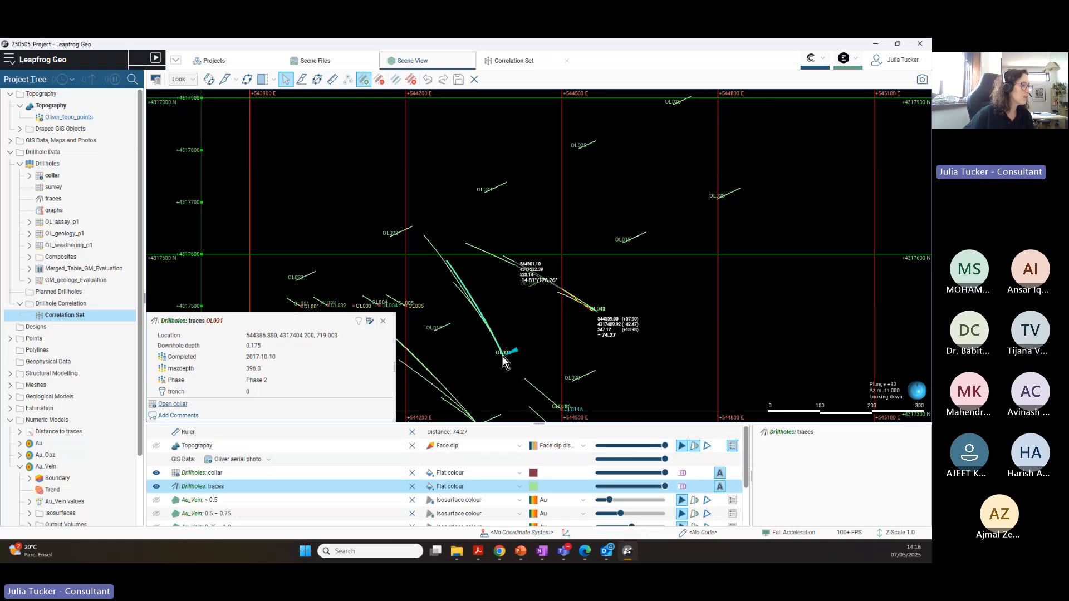
pyautogui.click(391, 238)
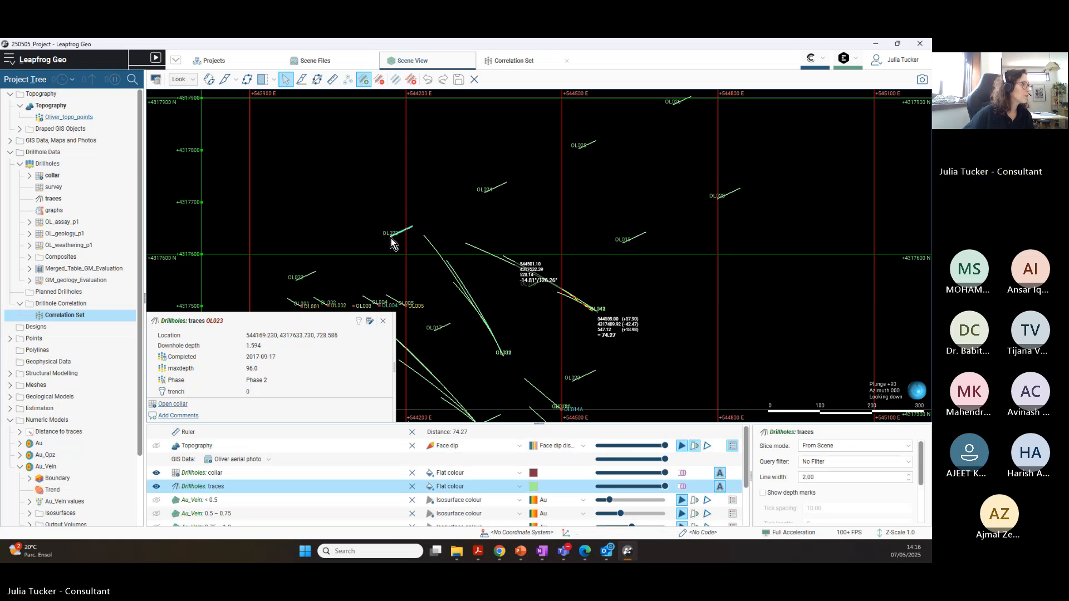
# Step: Try choosing individual collars for the correlation set by picking OL014A and OL006 while looking straight down
pyautogui.click(364, 79)
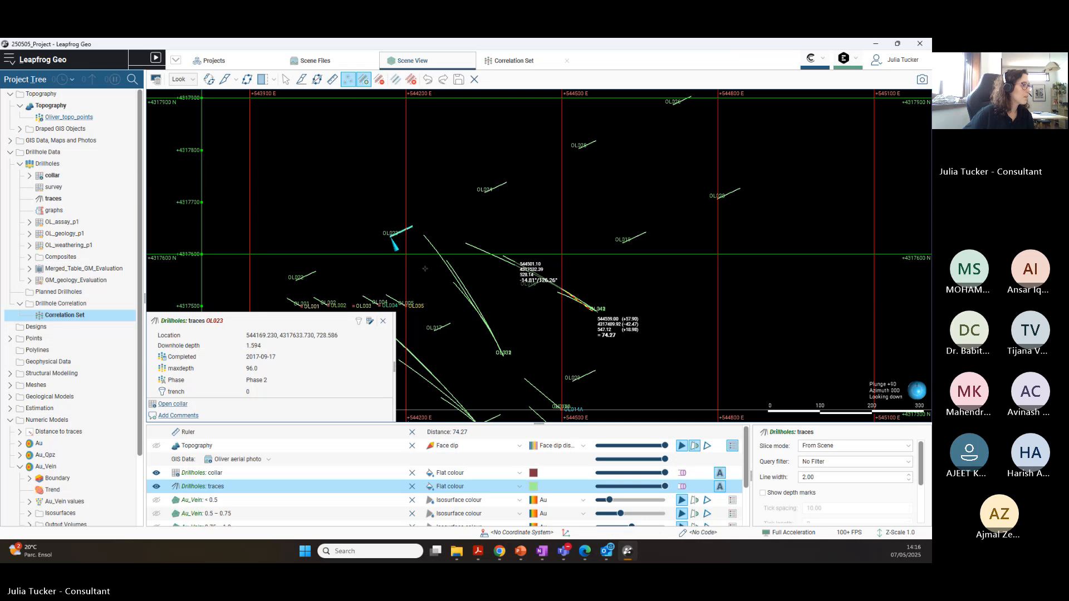
pyautogui.moveTo(390, 238); pyautogui.dragTo(540, 190)
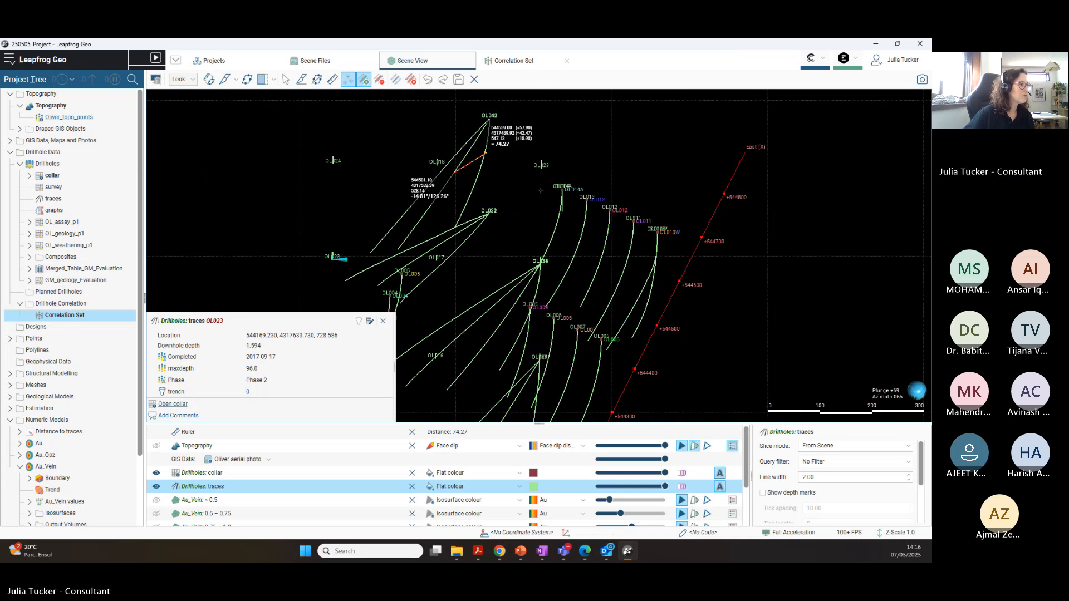
pyautogui.click(364, 79)
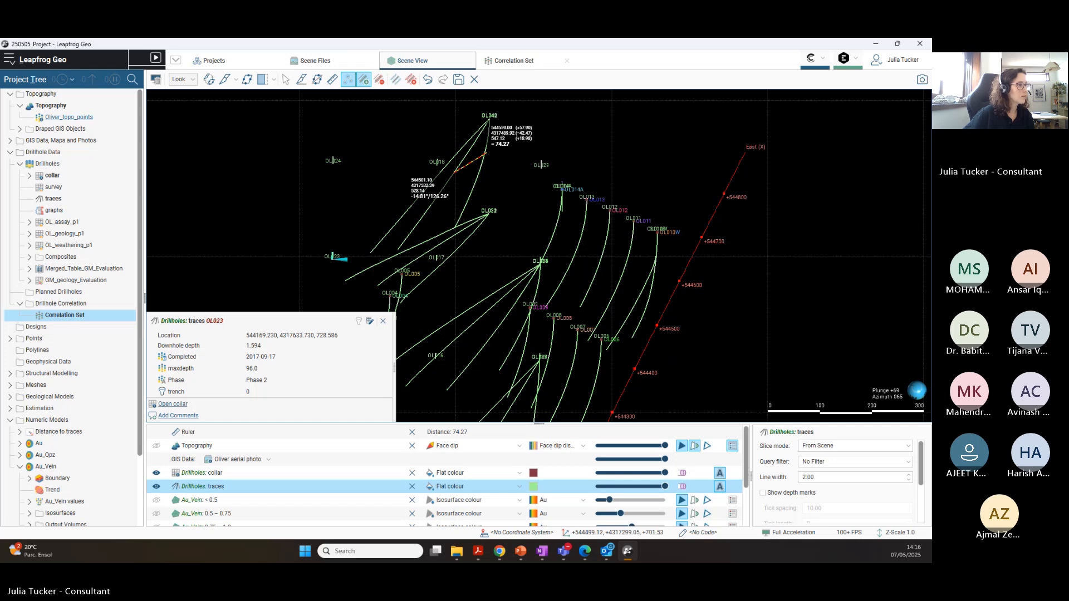
pyautogui.moveTo(501, 229); pyautogui.dragTo(461, 239)
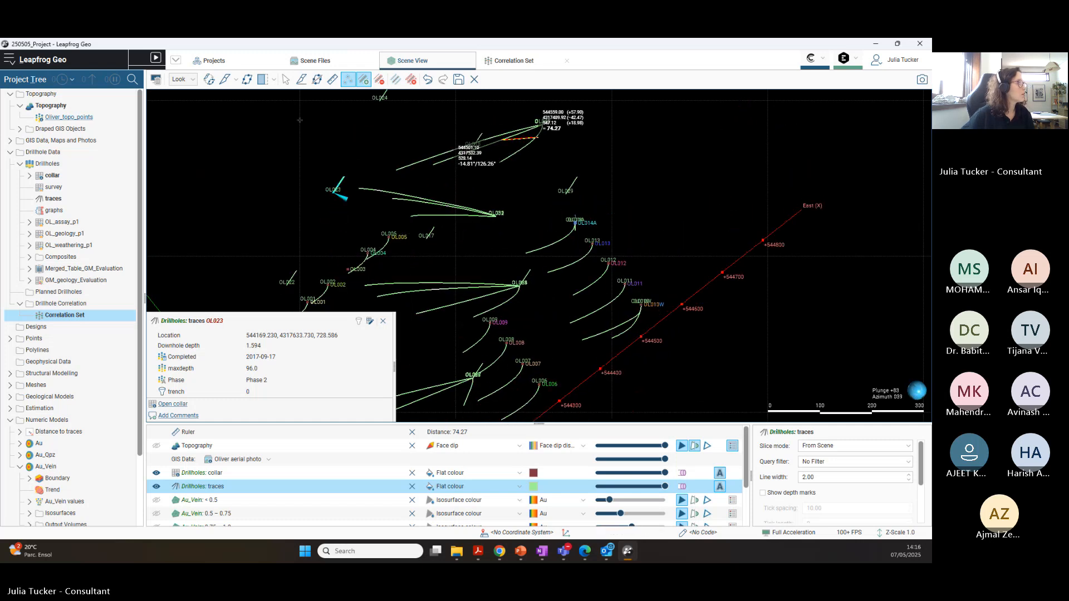
pyautogui.click(179, 79)
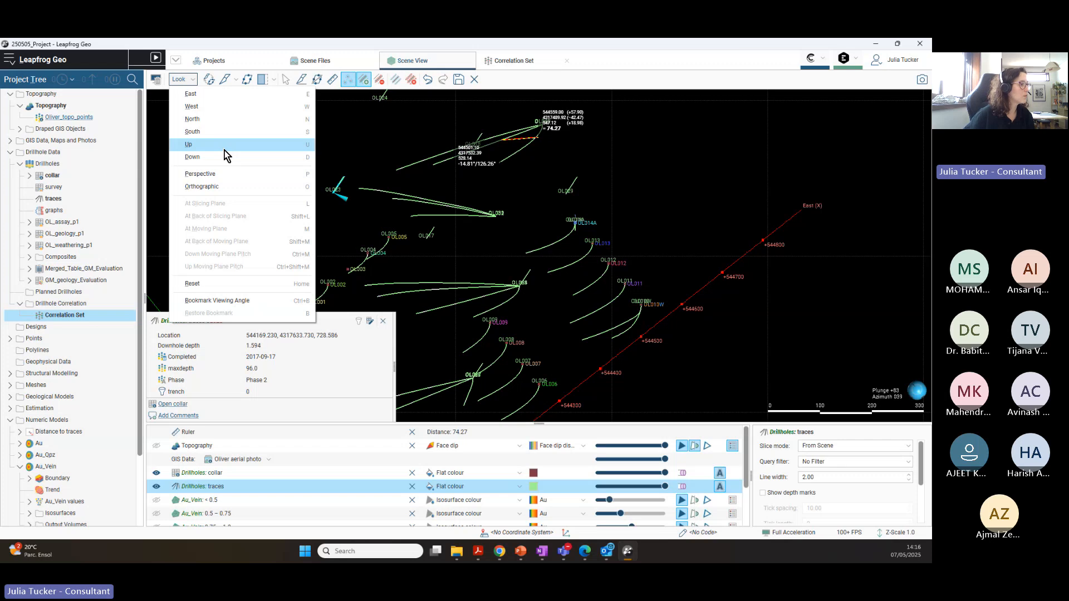
pyautogui.click(225, 148)
pyautogui.click(580, 261)
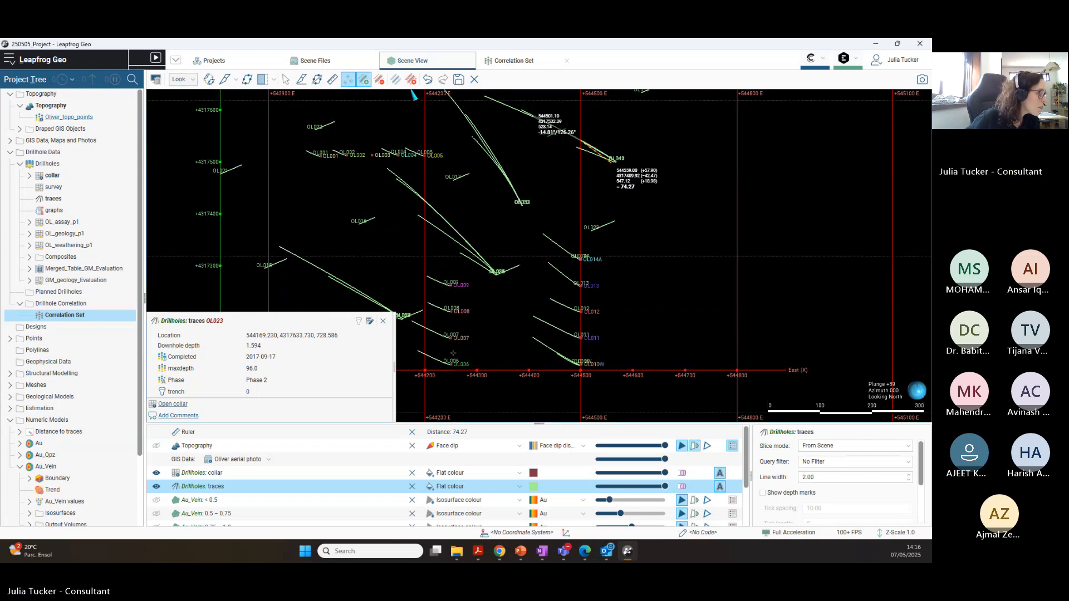
pyautogui.click(451, 365)
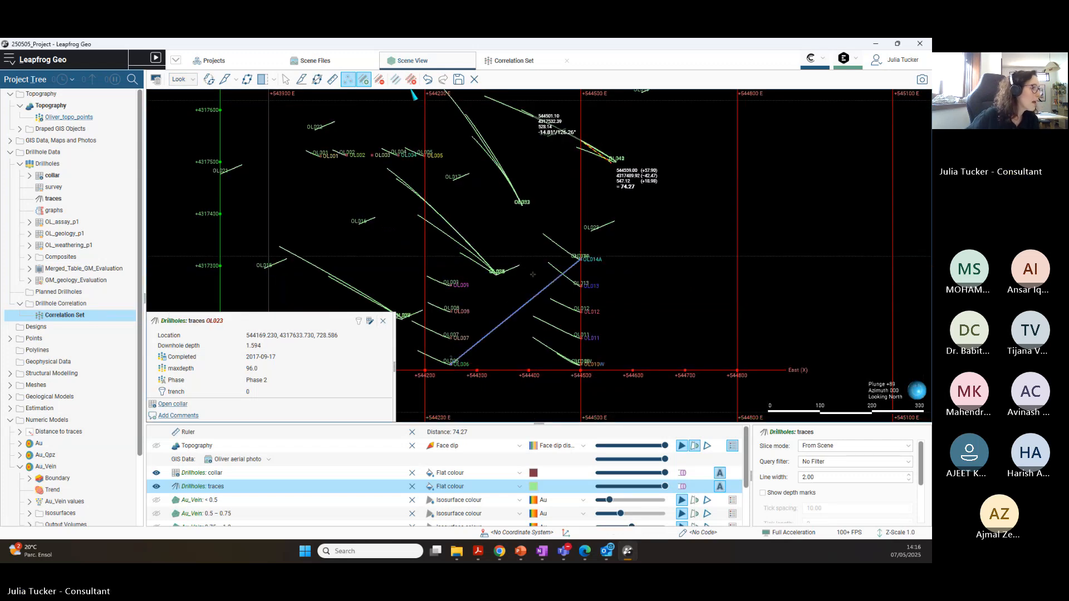
# Step: Clear the two picked collars and add the whole group of collars from OL001 to OL014A to the correlation set
pyautogui.moveTo(580, 286); pyautogui.dragTo(576, 260)
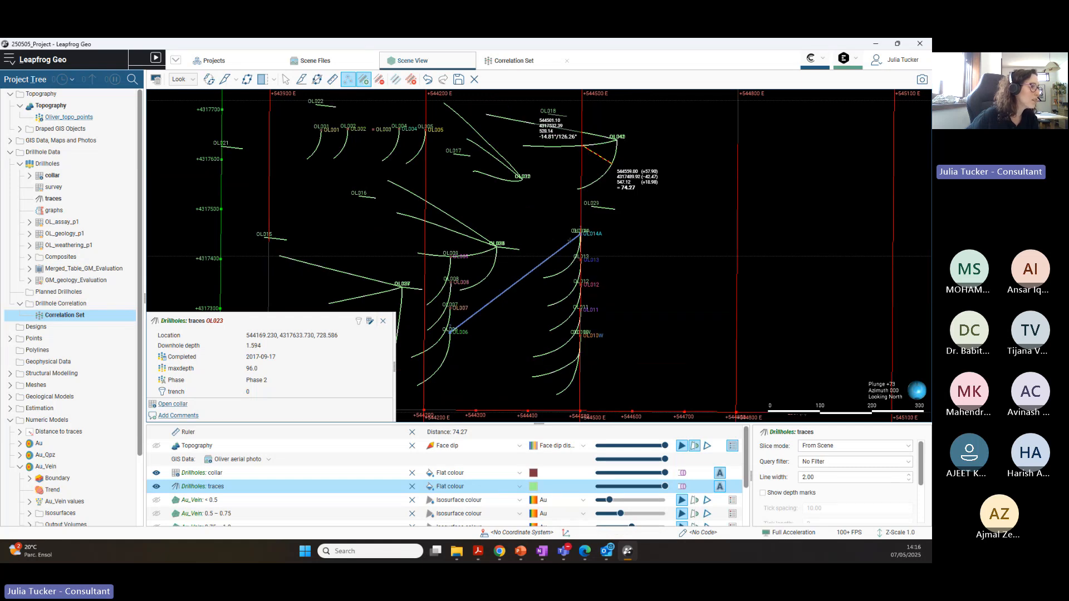
pyautogui.scroll(5, 571, 251)
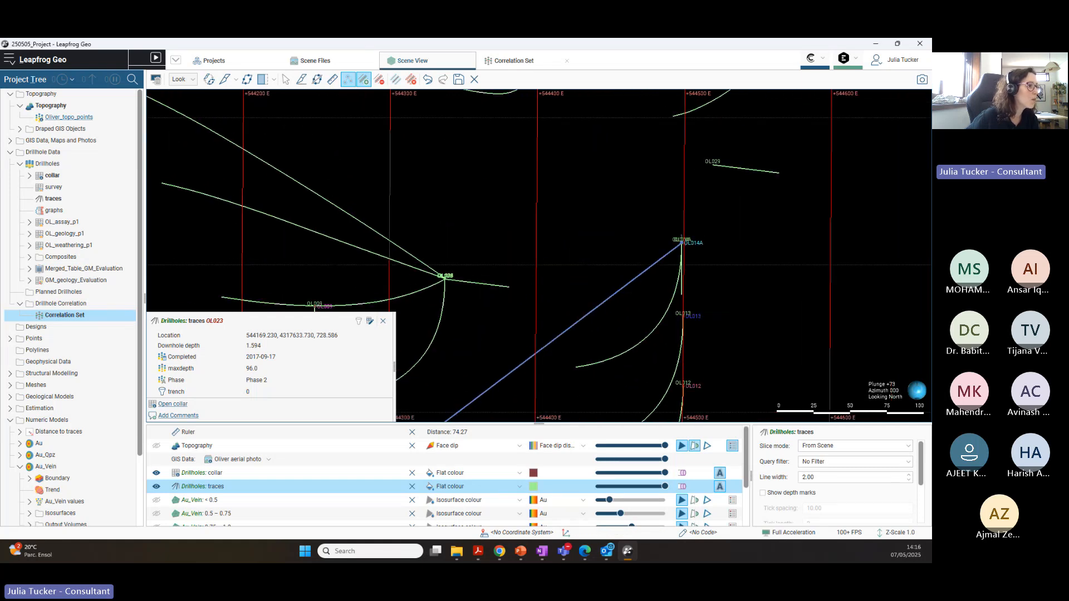
pyautogui.moveTo(674, 319); pyautogui.dragTo(820, 119, button='middle')
pyautogui.moveTo(560, 345); pyautogui.dragTo(601, 289, button='middle')
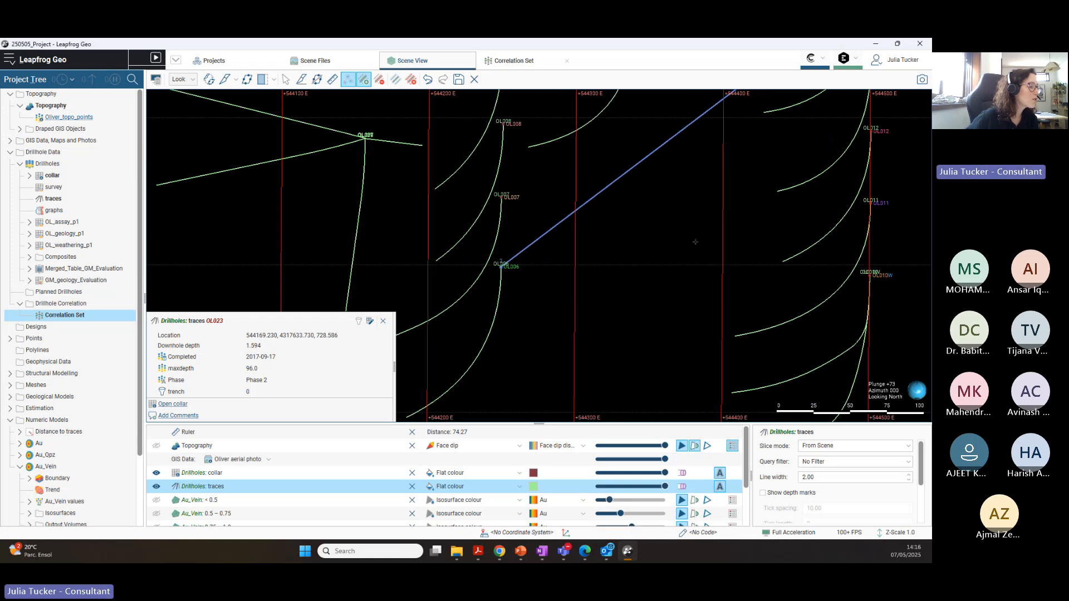
pyautogui.moveTo(767, 231); pyautogui.dragTo(549, 382, button='middle')
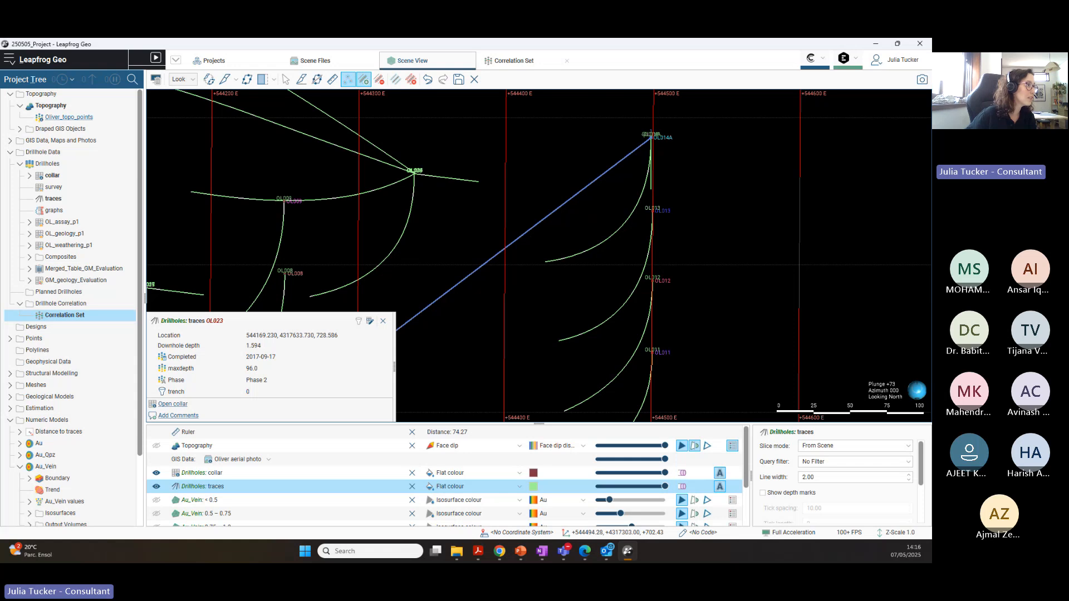
pyautogui.moveTo(515, 297); pyautogui.dragTo(641, 267, button='middle')
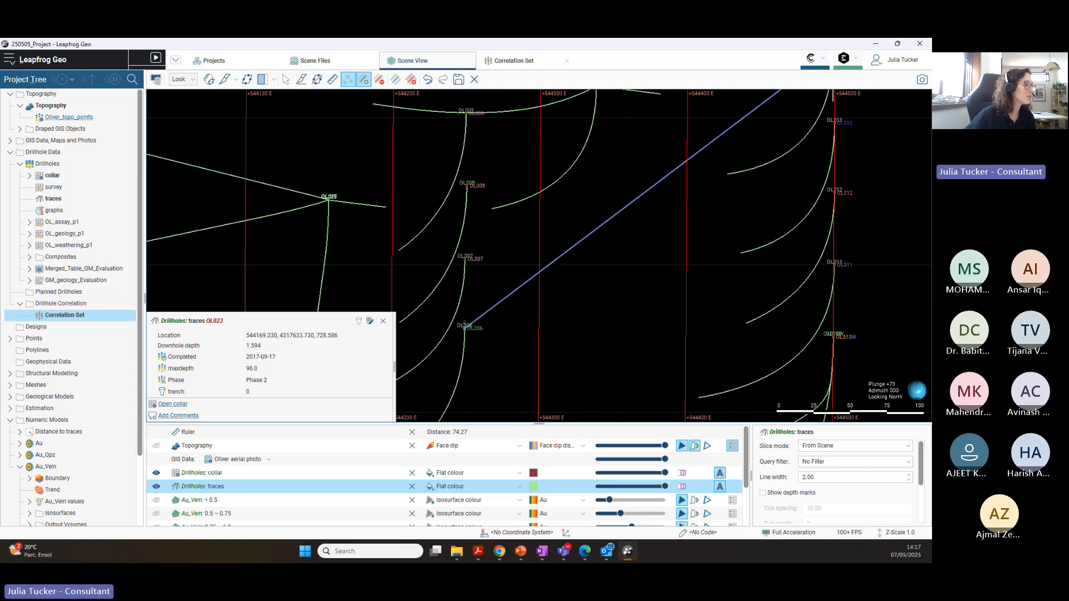
pyautogui.click(378, 82)
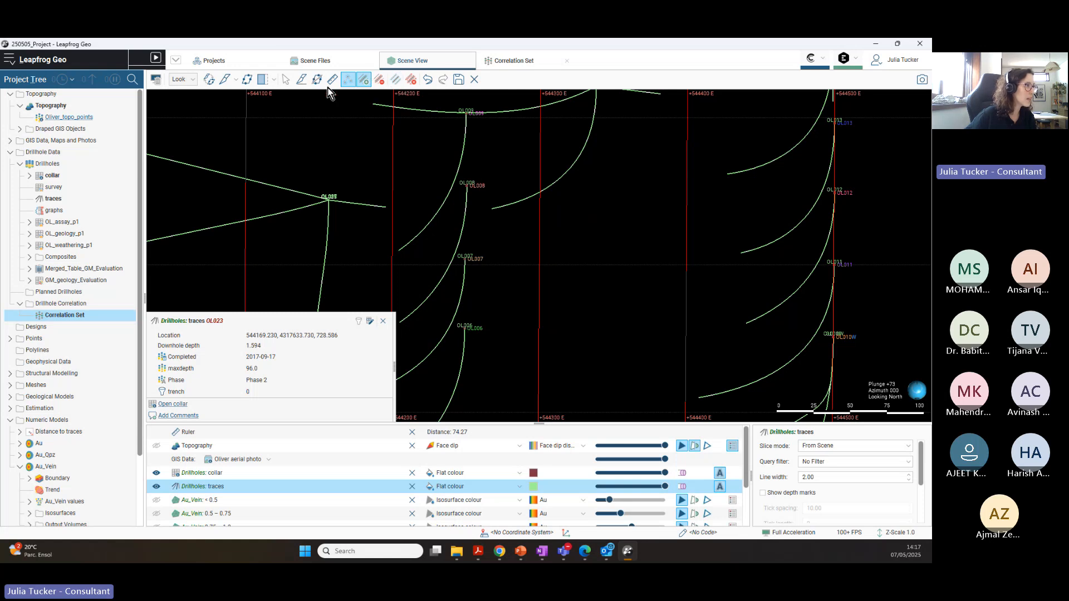
pyautogui.click(394, 79)
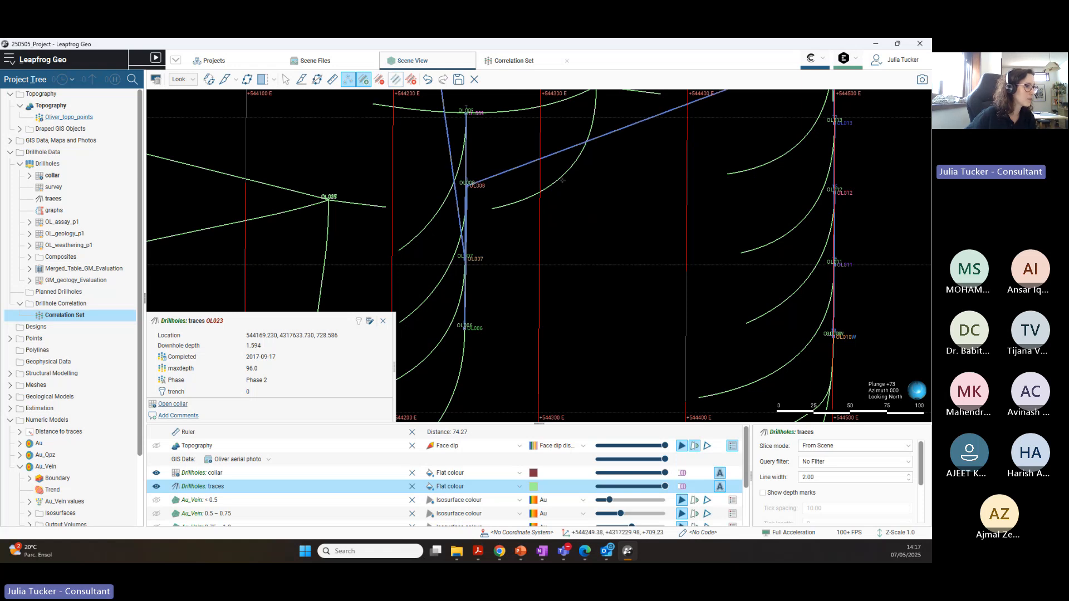
# Step: Check the path linking the chosen collars, and display those holes as depth columns in the correlation set
pyautogui.scroll(-8, 554, 241)
pyautogui.scroll(5, 490, 189)
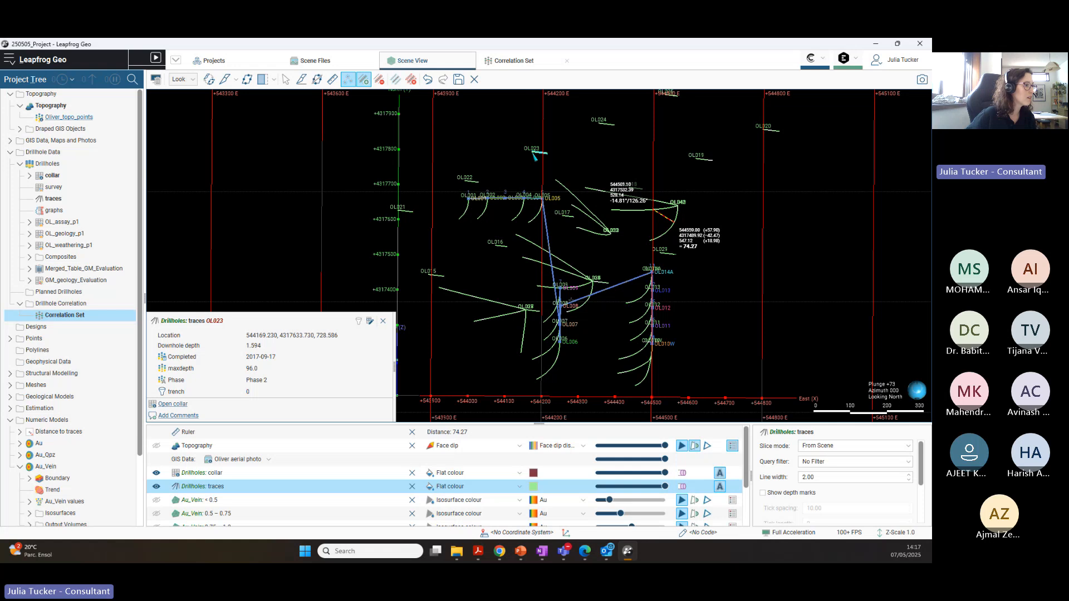
pyautogui.moveTo(600, 267); pyautogui.dragTo(580, 397, button='middle')
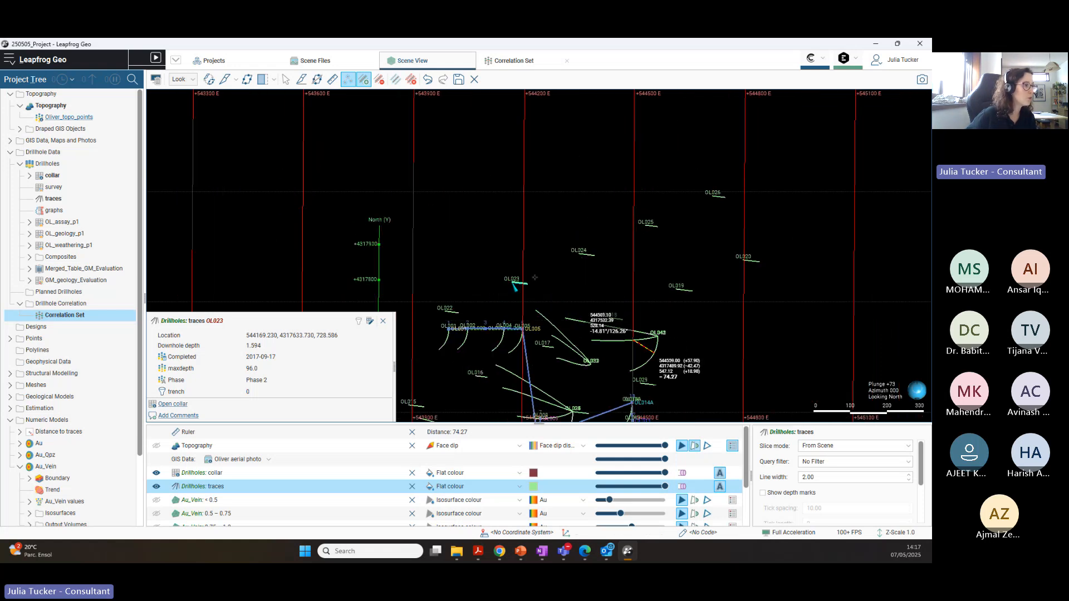
pyautogui.moveTo(670, 420); pyautogui.dragTo(662, 260, button='middle')
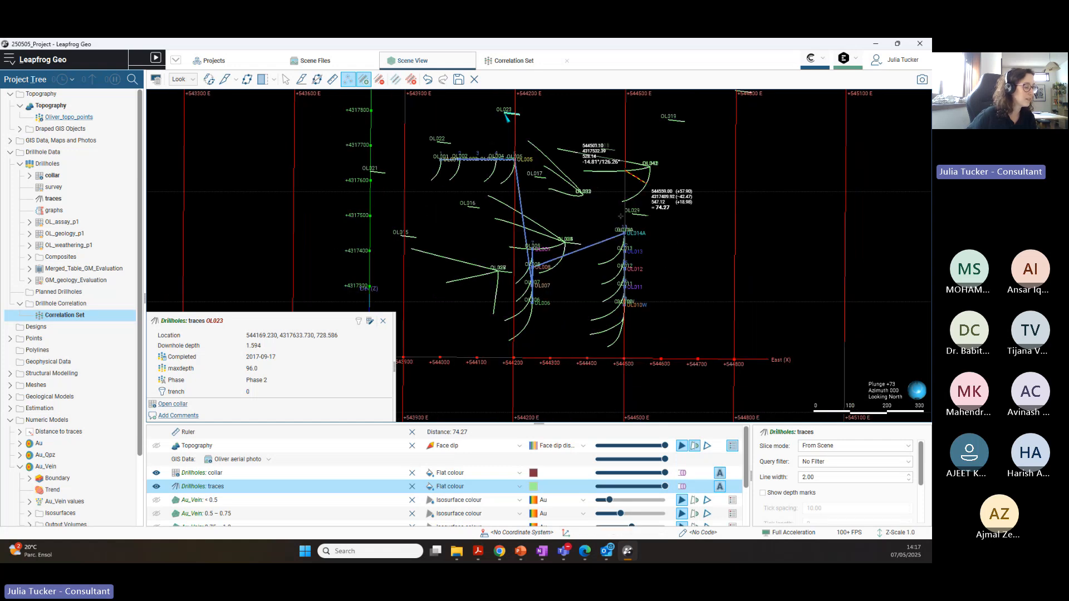
pyautogui.moveTo(621, 215); pyautogui.dragTo(609, 263, button='middle')
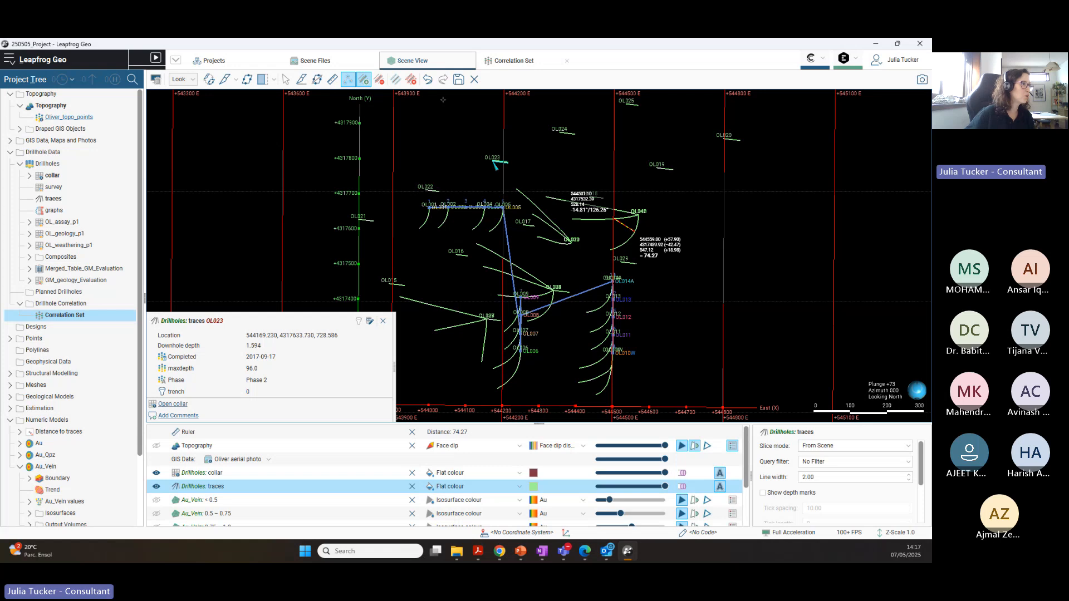
pyautogui.click(509, 65)
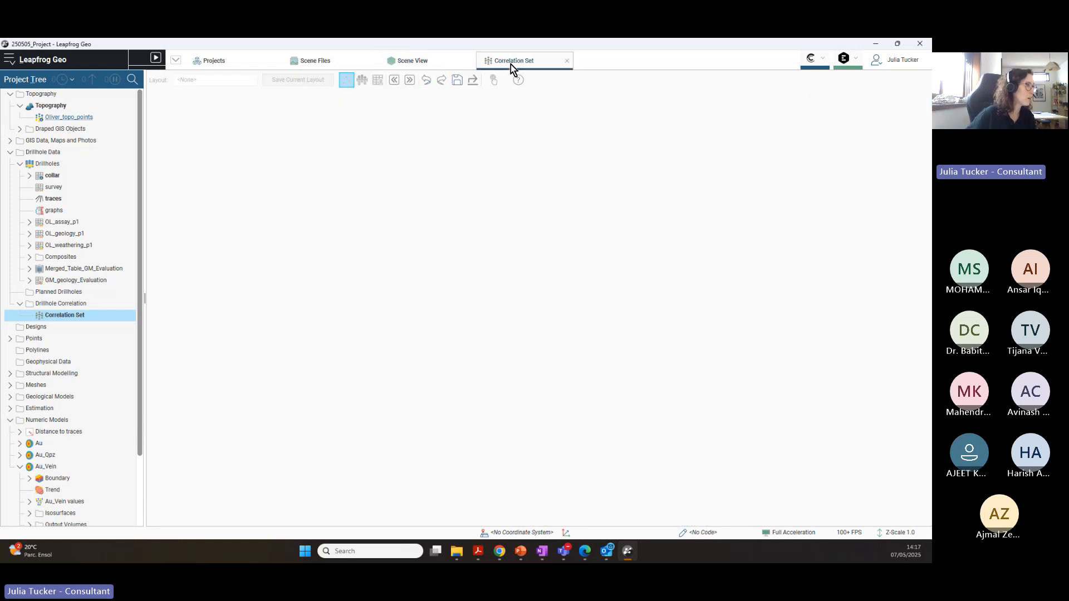
pyautogui.click(415, 61)
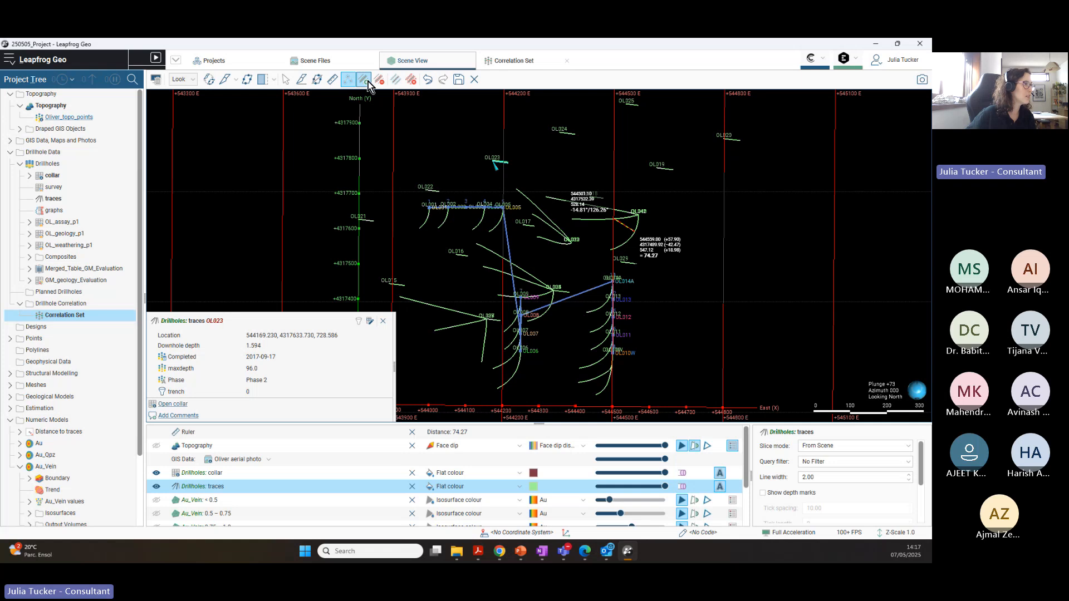
pyautogui.click(513, 61)
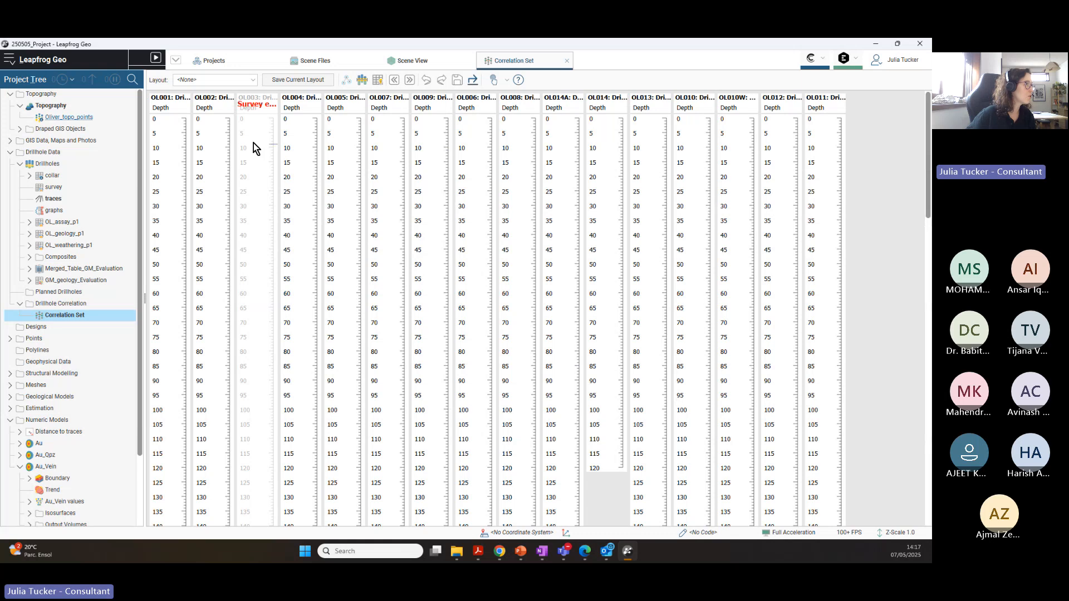
# Step: Try aligning the drillhole columns by collar elevation, and switch them back to depth alignment
pyautogui.click(362, 80)
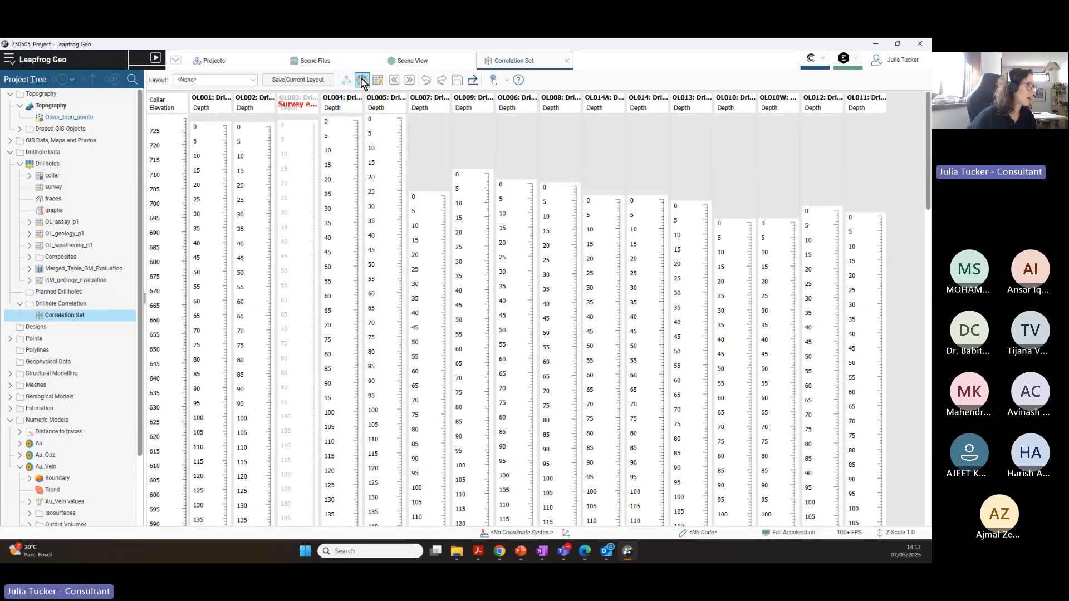
pyautogui.click(366, 78)
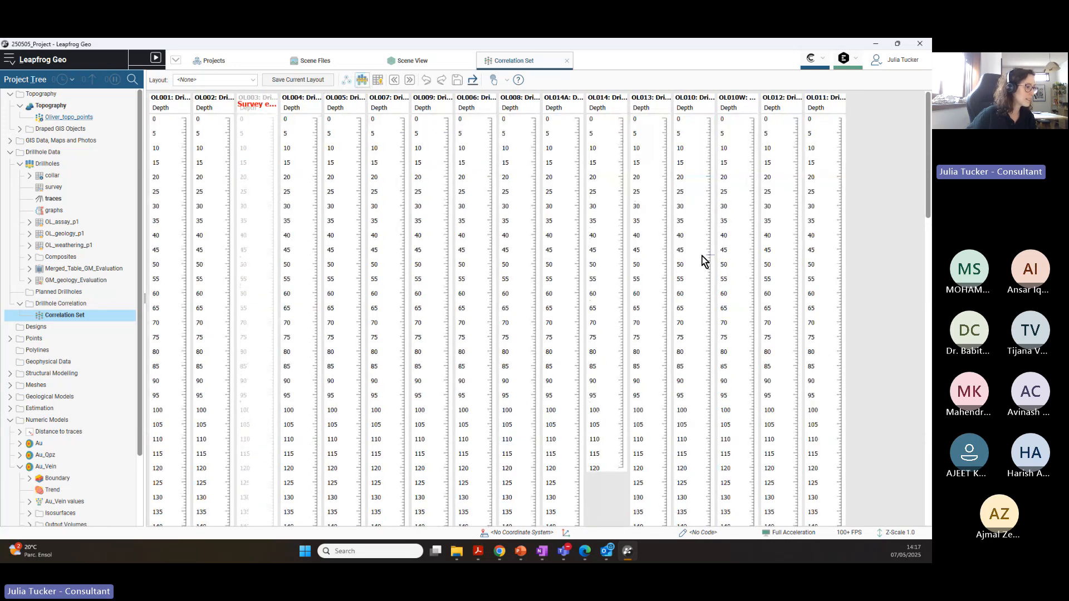
pyautogui.scroll(-5, 647, 251)
pyautogui.scroll(5, 646, 253)
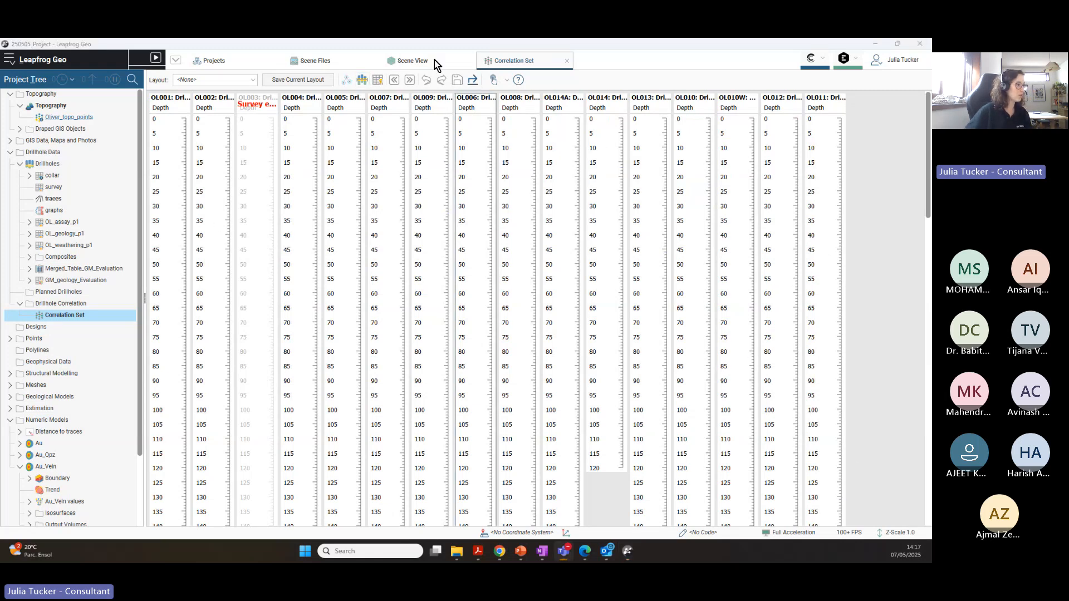
# Step: Display the OL_geology_p1 intervals on the drillholes in the scene, and return to the correlation set
pyautogui.click(412, 62)
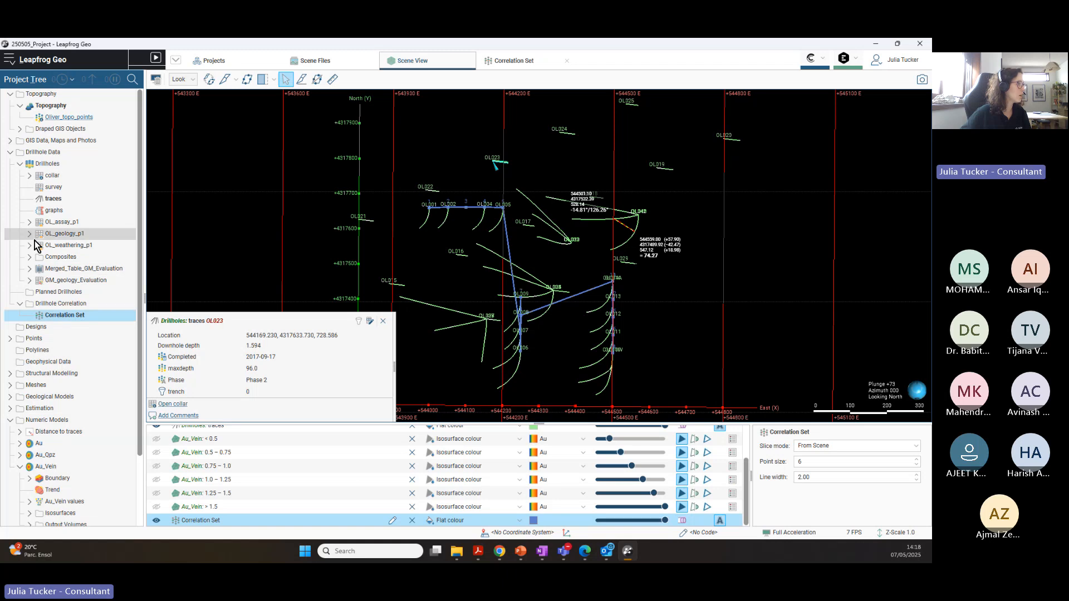
pyautogui.moveTo(61, 233); pyautogui.dragTo(579, 366)
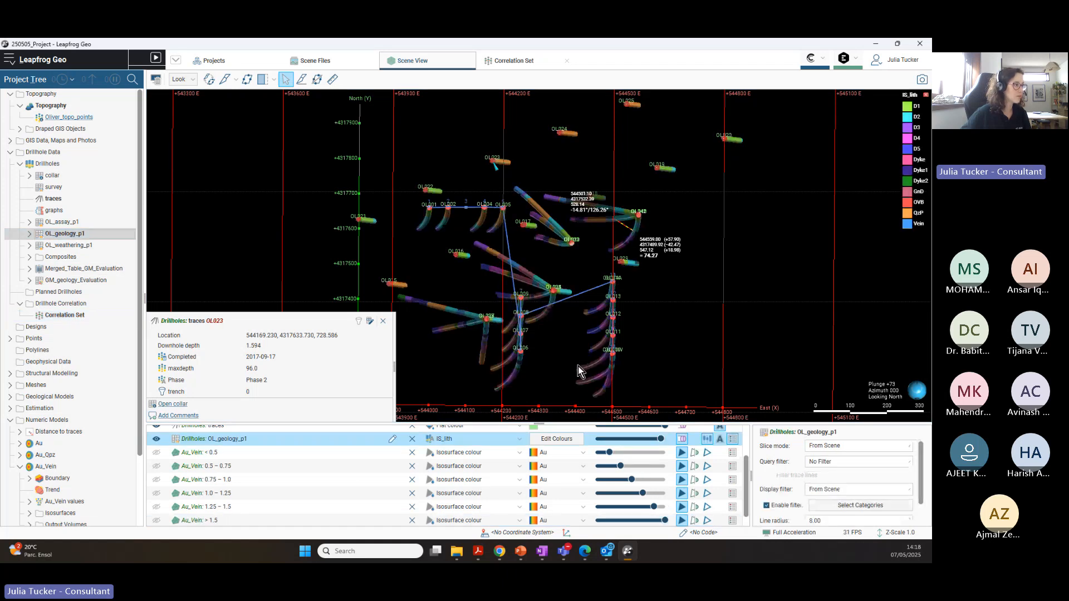
pyautogui.click(513, 62)
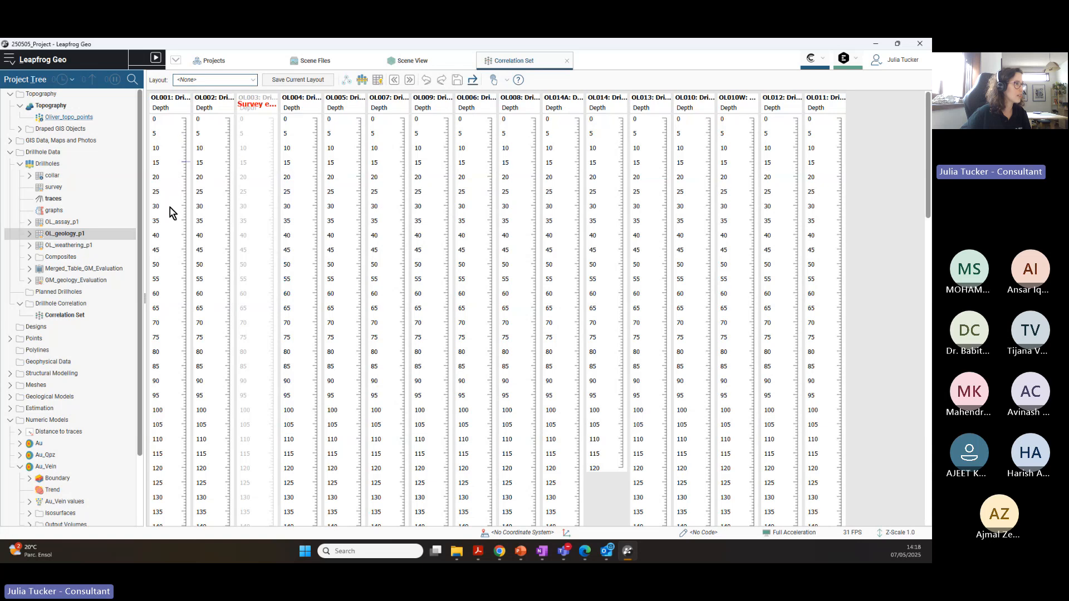
# Step: Create an empty interpretation table named Interpretation_Table in the correlation set, using GM_geology_Output as the source column
pyautogui.click(378, 80)
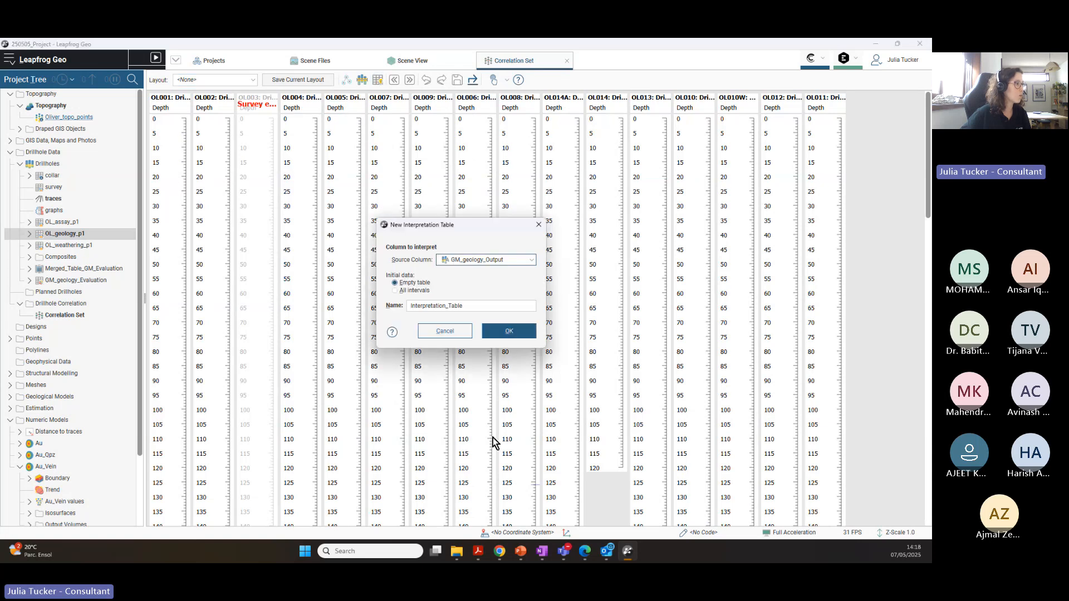
pyautogui.moveTo(481, 228); pyautogui.dragTo(306, 190)
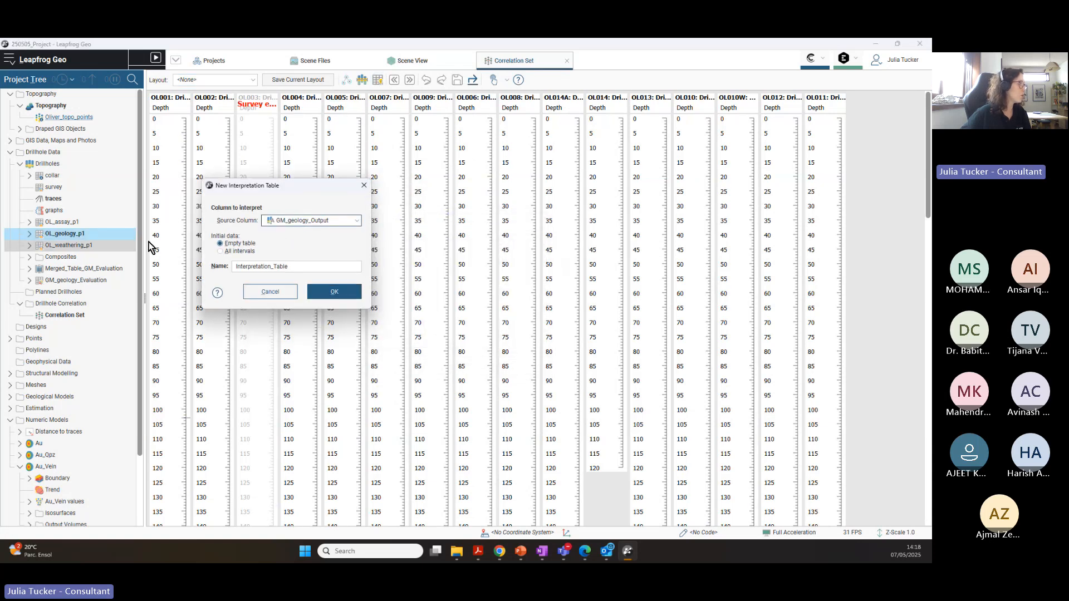
pyautogui.click(316, 223)
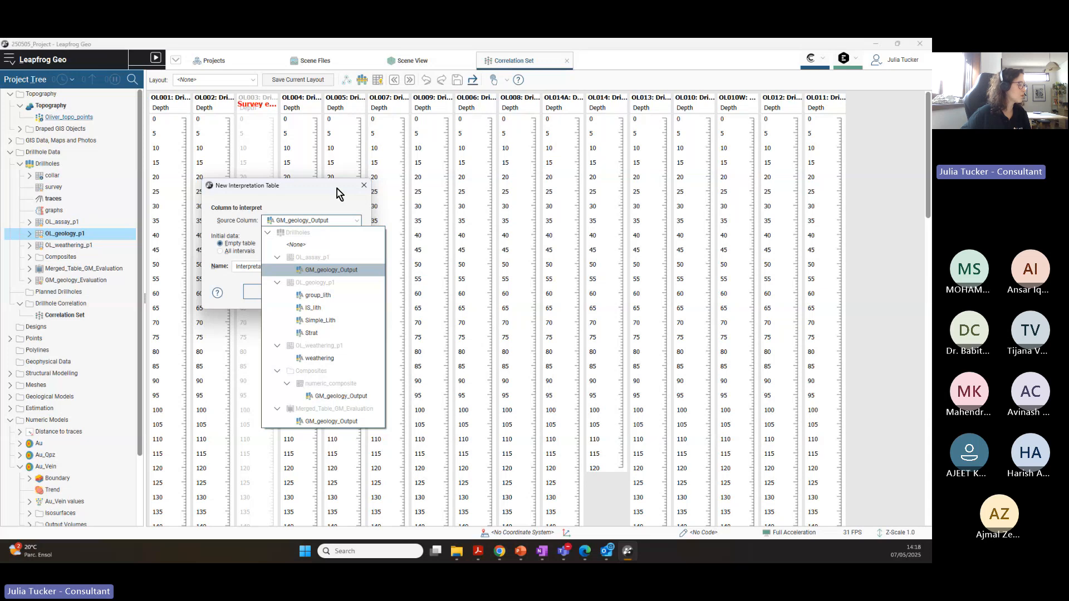
pyautogui.click(452, 255)
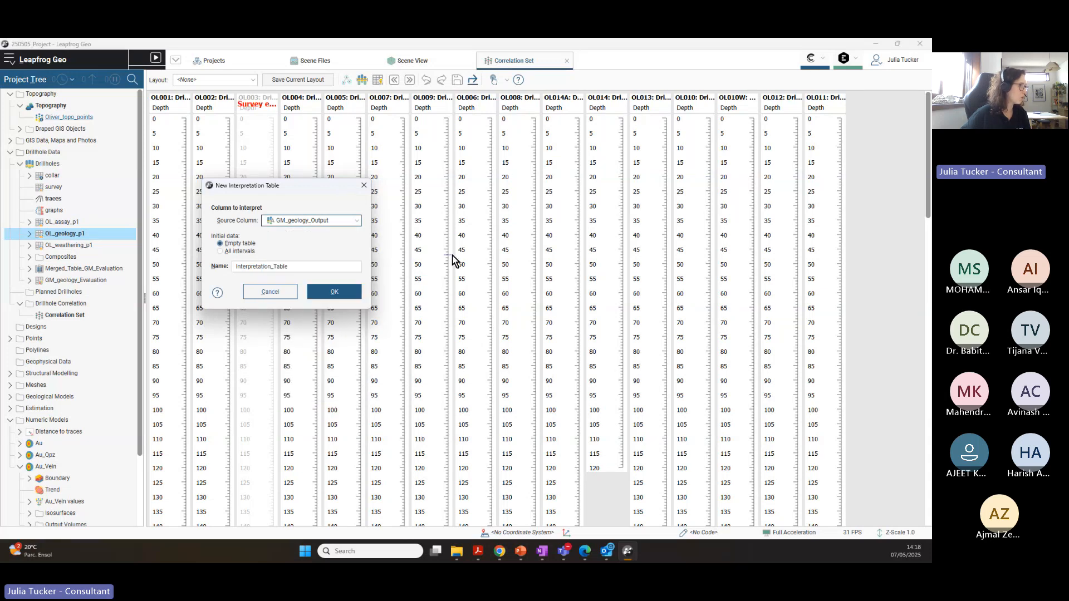
pyautogui.moveTo(295, 188); pyautogui.dragTo(266, 193)
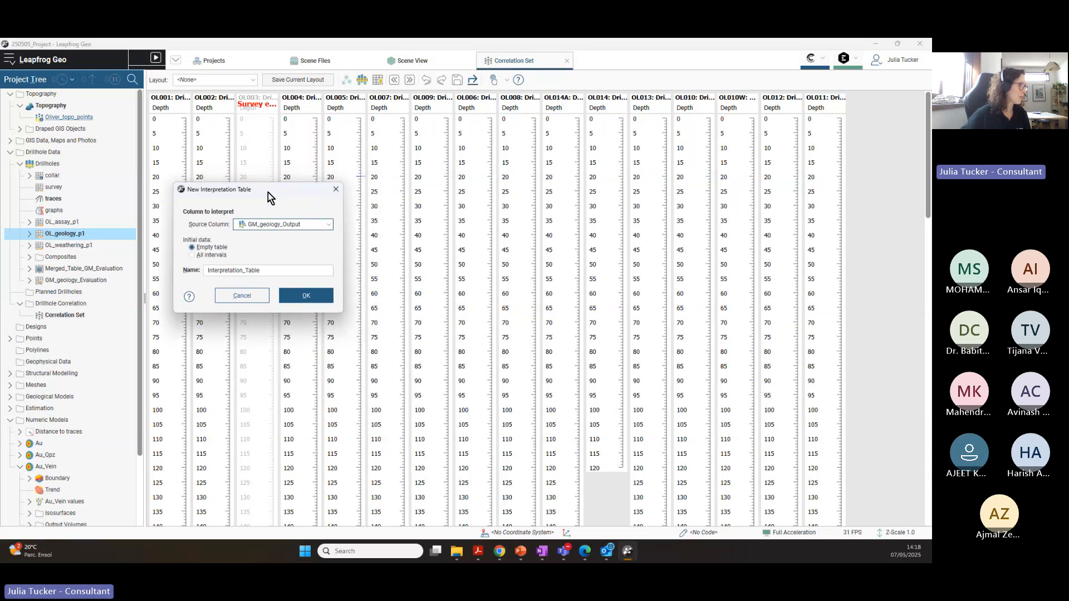
pyautogui.click(305, 296)
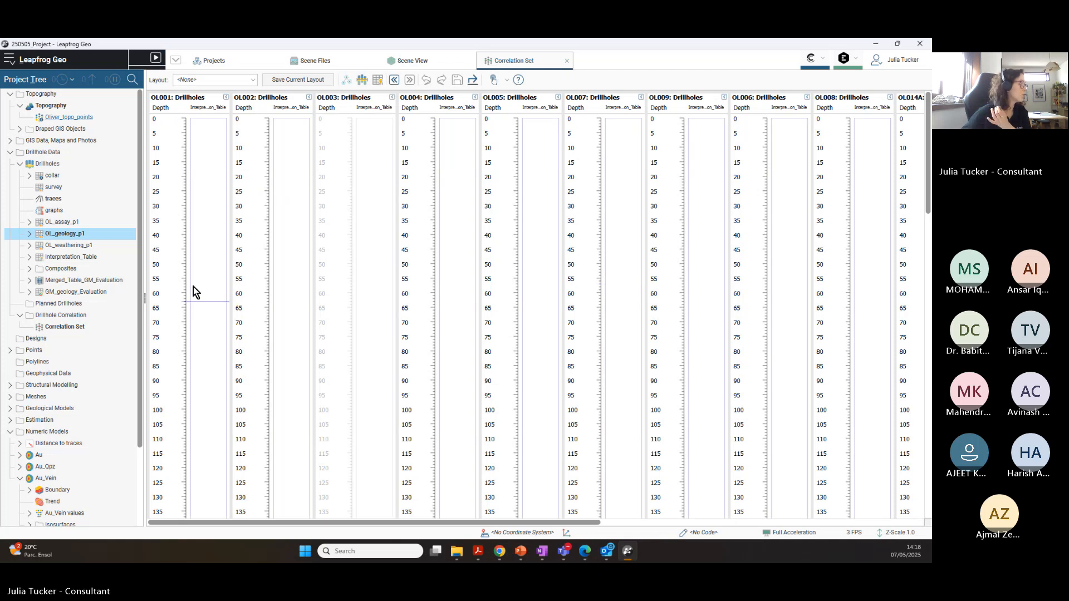
# Step: Examine the interpretation columns across all holes in the correlation set, and check the drillhole set's PDF export before cancelling it
pyautogui.scroll(-10, 211, 164)
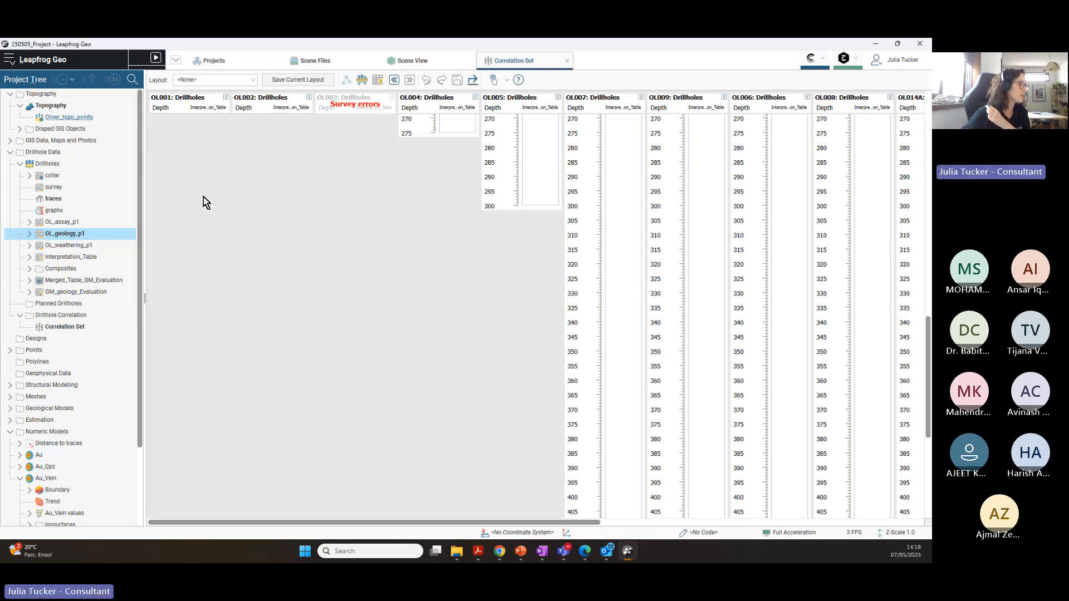
pyautogui.scroll(10, 203, 202)
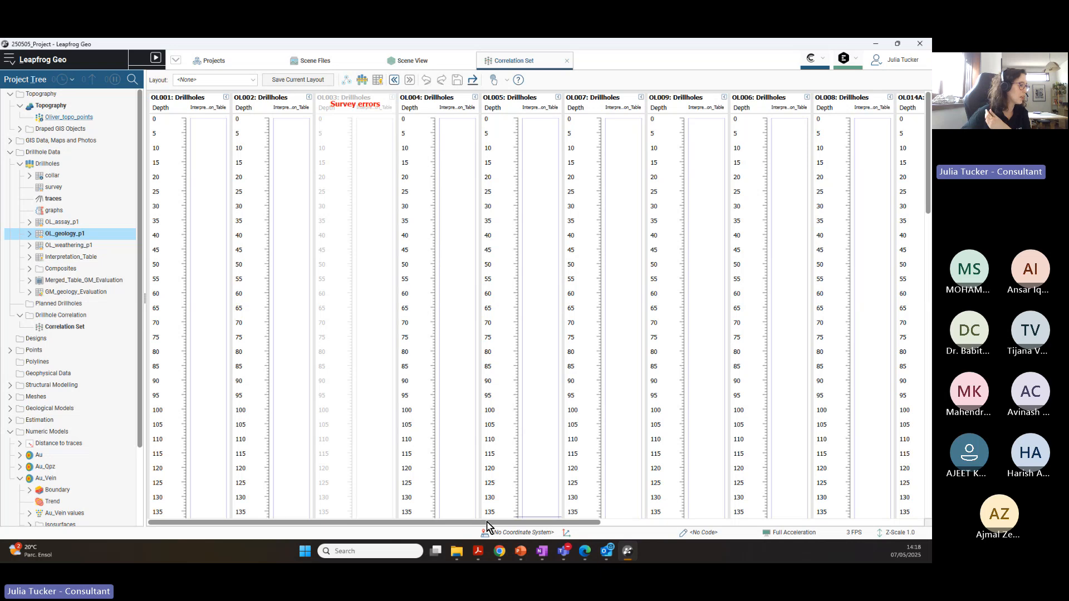
pyautogui.moveTo(487, 525); pyautogui.dragTo(922, 525)
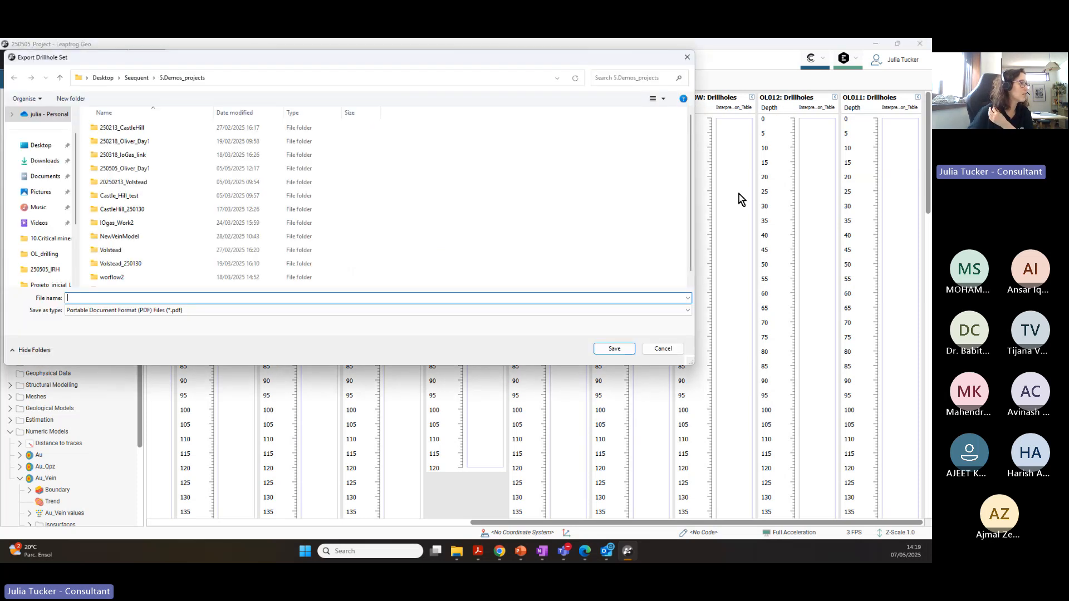
pyautogui.click(687, 57)
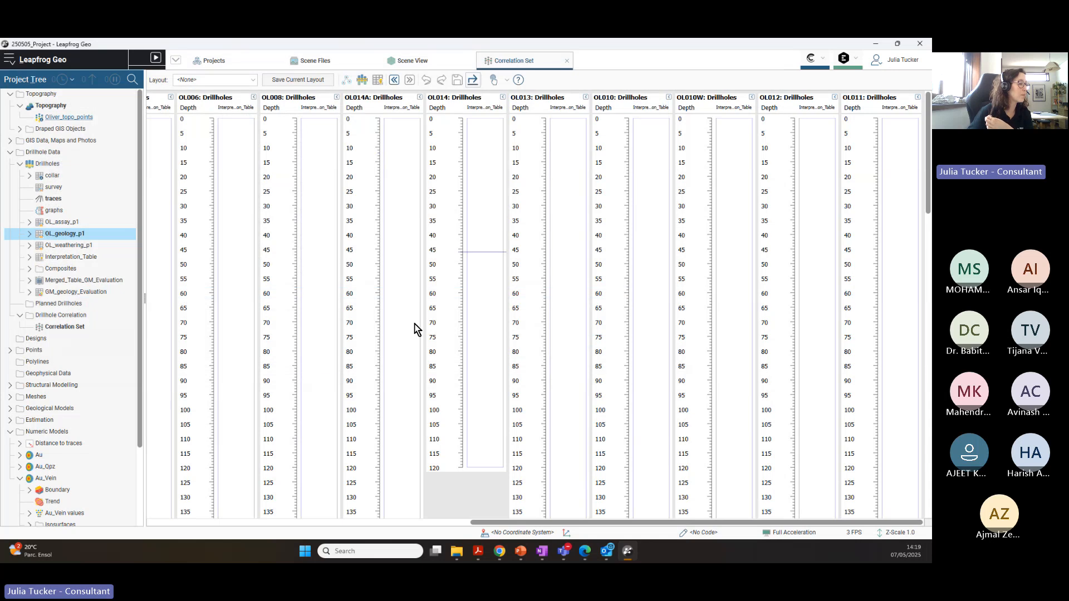
# Step: Close the correlation set, dismiss the OL023 trace details, and remove the correlation set from the scene
pyautogui.click(567, 60)
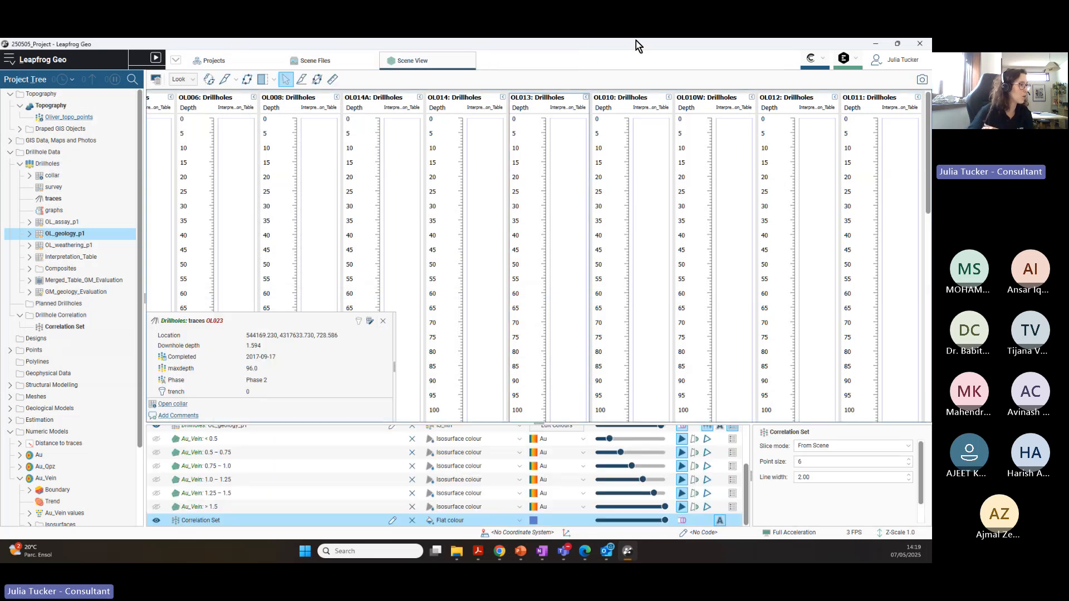
pyautogui.moveTo(714, 325)
pyautogui.mouseDown()
pyautogui.moveTo(696, 295)
pyautogui.moveTo(702, 321)
pyautogui.mouseUp()
pyautogui.click(383, 321)
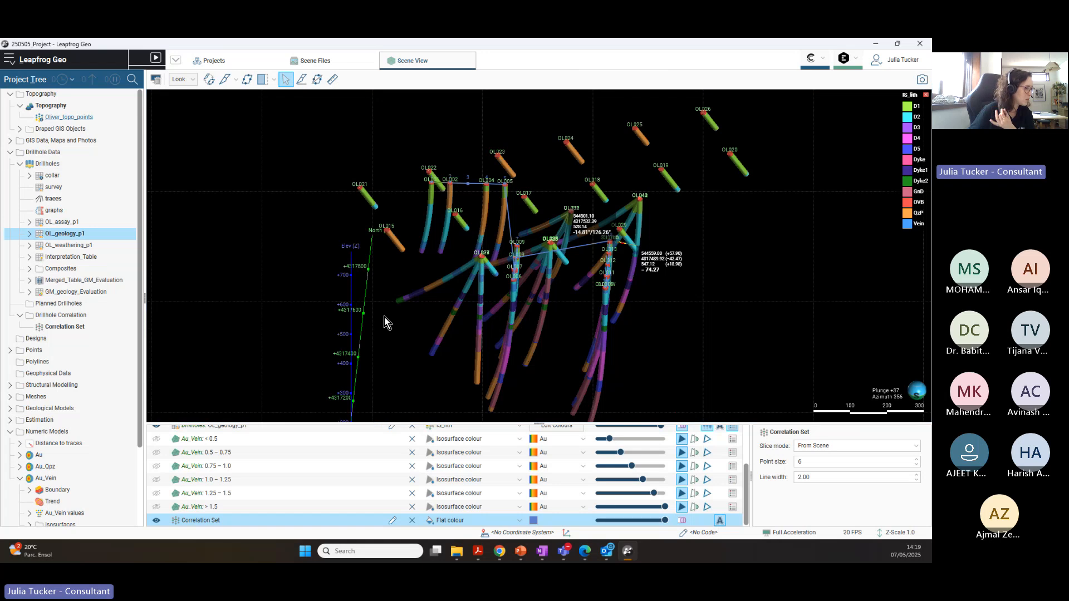
pyautogui.click(412, 520)
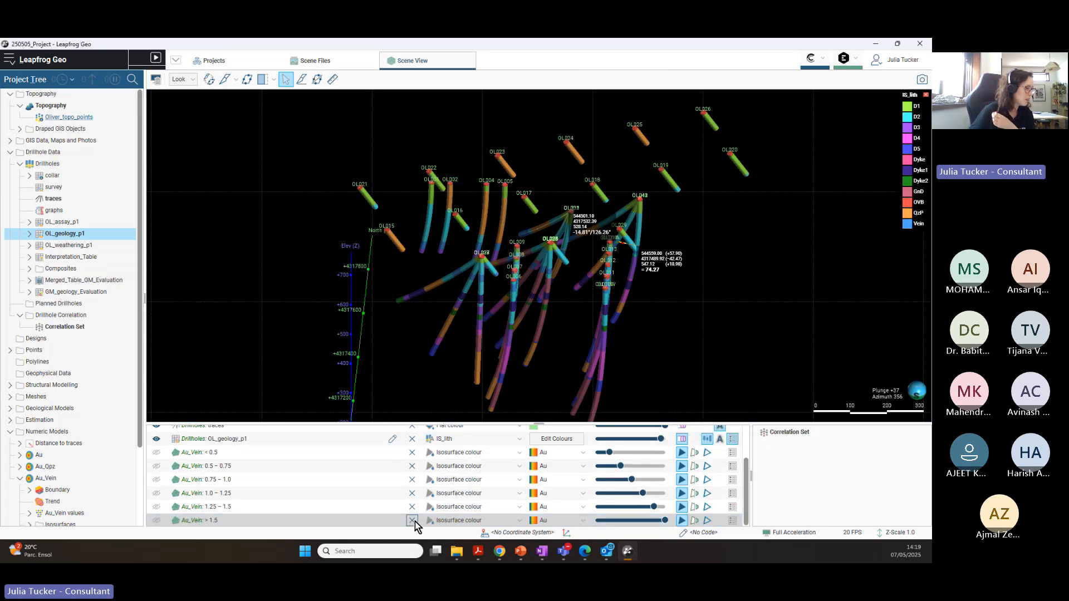
# Step: Inspect the drillhole geology from several directions, and add the Topography to the scene to examine it over the collars
pyautogui.moveTo(672, 278); pyautogui.dragTo(530, 286)
pyautogui.moveTo(800, 268); pyautogui.dragTo(707, 299)
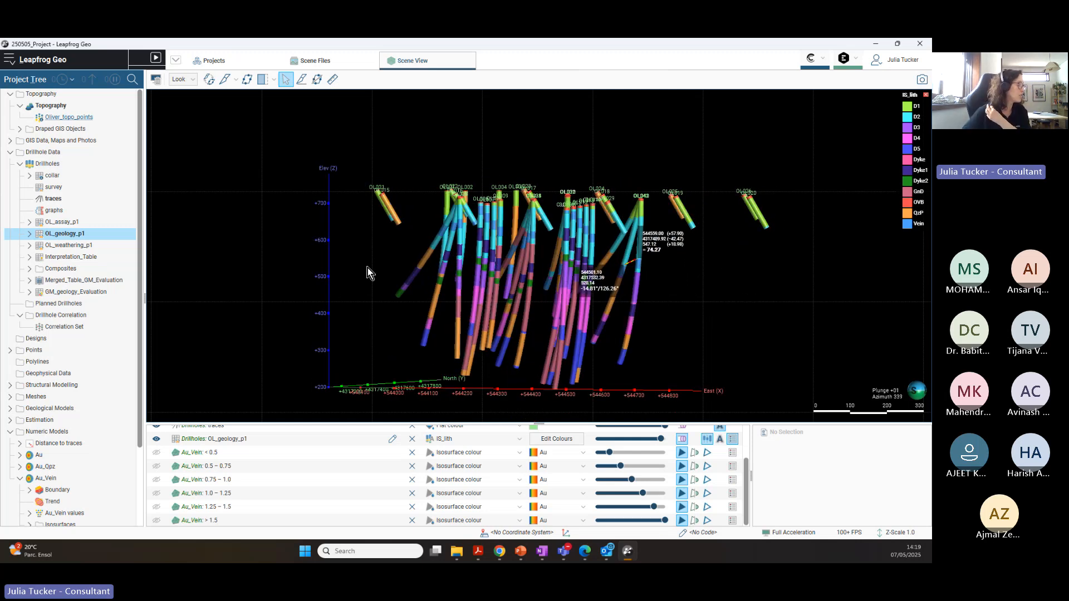
pyautogui.moveTo(549, 266); pyautogui.dragTo(571, 361)
pyautogui.moveTo(516, 257); pyautogui.dragTo(578, 226)
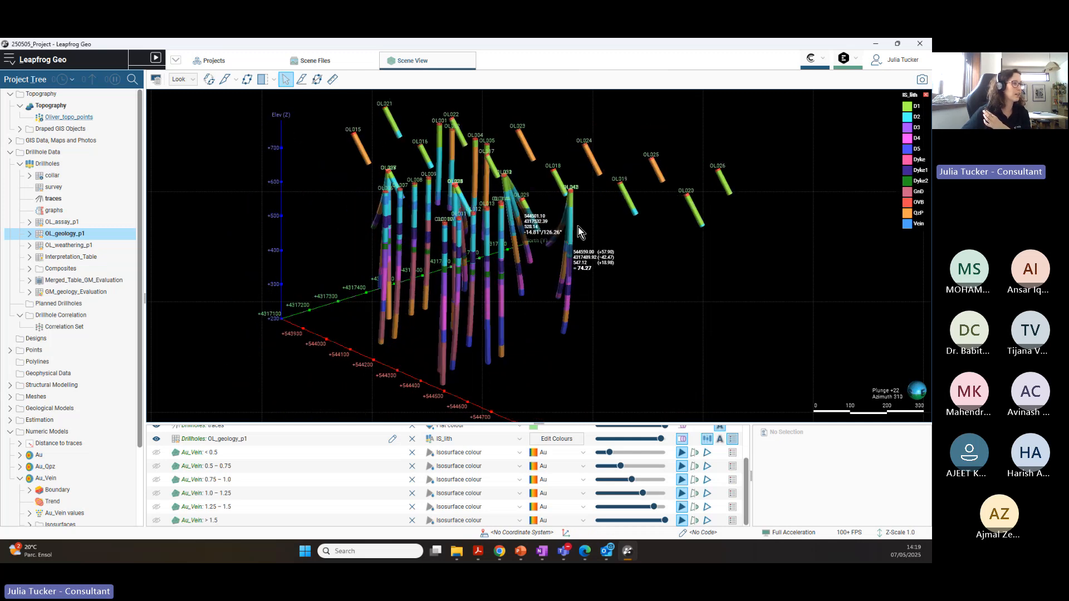
pyautogui.moveTo(792, 218); pyautogui.dragTo(712, 209)
pyautogui.moveTo(49, 107); pyautogui.dragTo(569, 177)
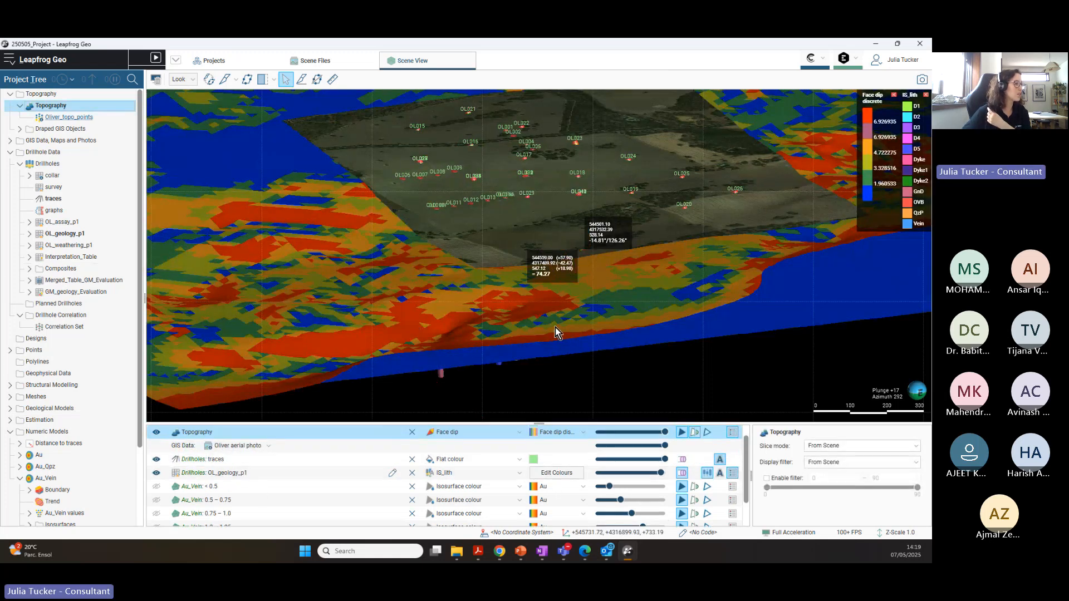
pyautogui.moveTo(557, 328); pyautogui.dragTo(603, 299)
pyautogui.moveTo(409, 270); pyautogui.dragTo(573, 303)
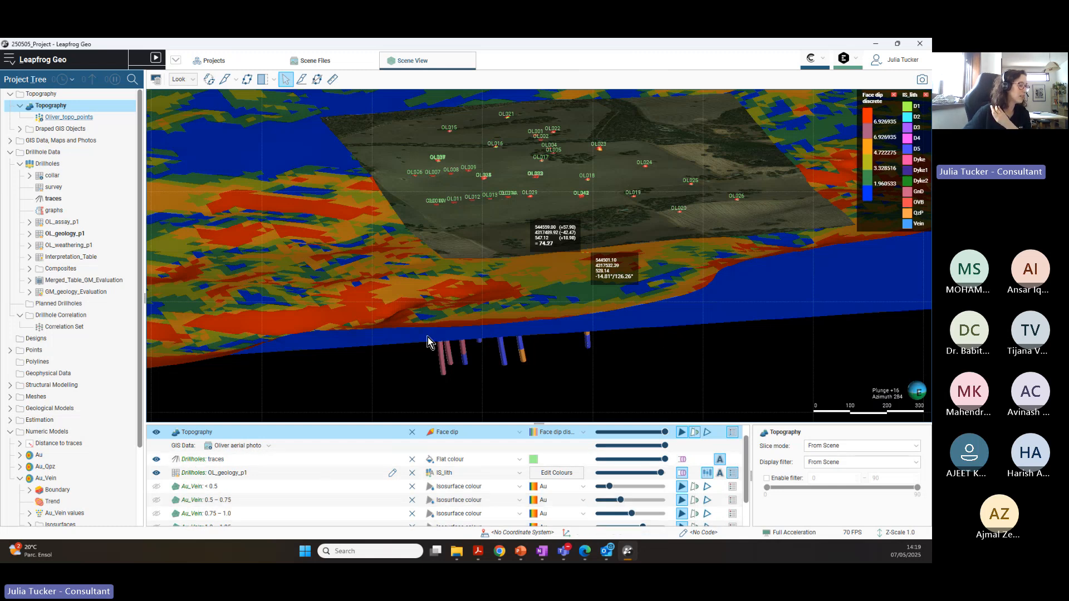
pyautogui.moveTo(509, 288); pyautogui.dragTo(429, 267, button='middle')
pyautogui.moveTo(428, 267); pyautogui.dragTo(351, 217)
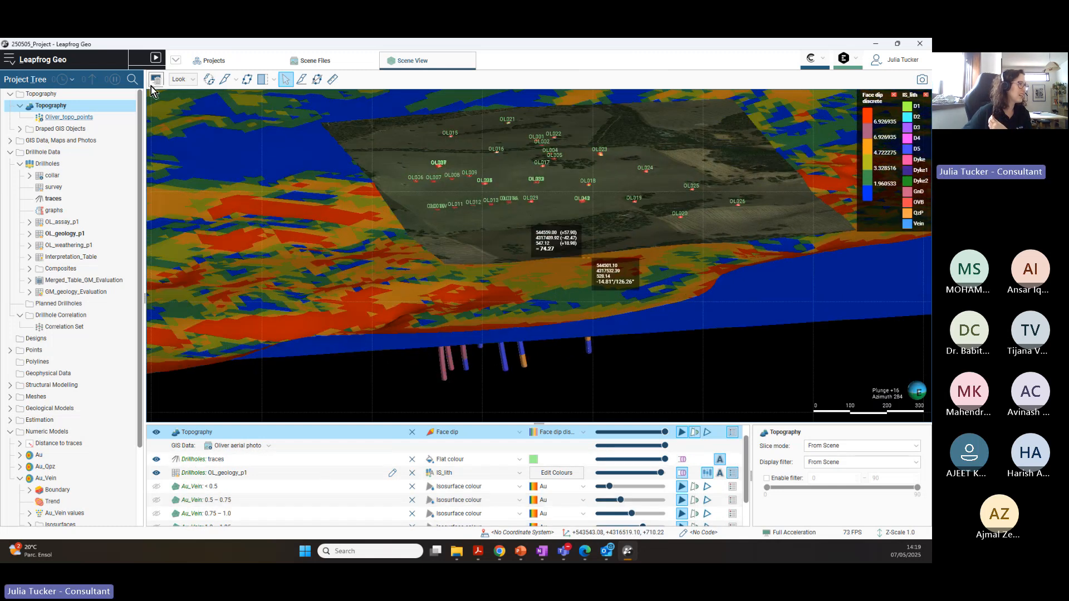
# Step: Clear all objects from the scene and collapse the Drillhole Data, Numeric Models and Topography folders in the project tree
pyautogui.click(156, 80)
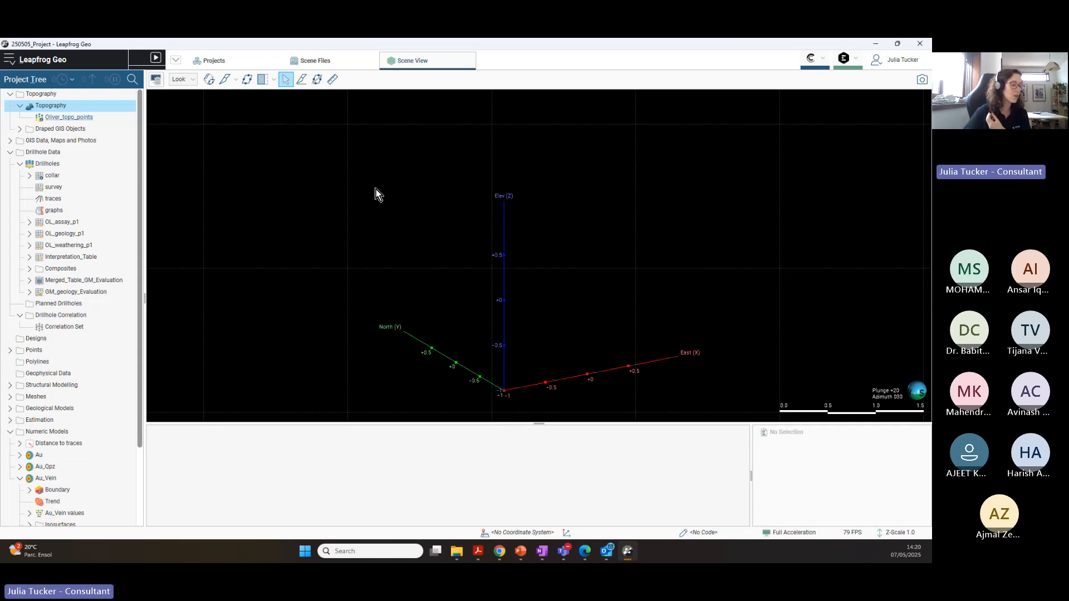
pyautogui.click(11, 153)
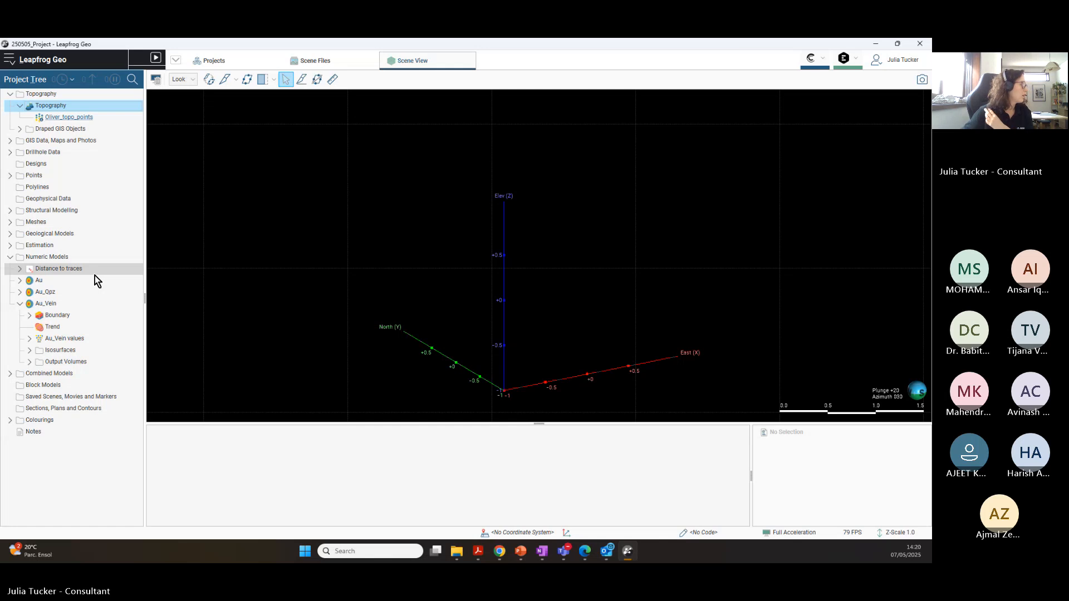
pyautogui.click(10, 257)
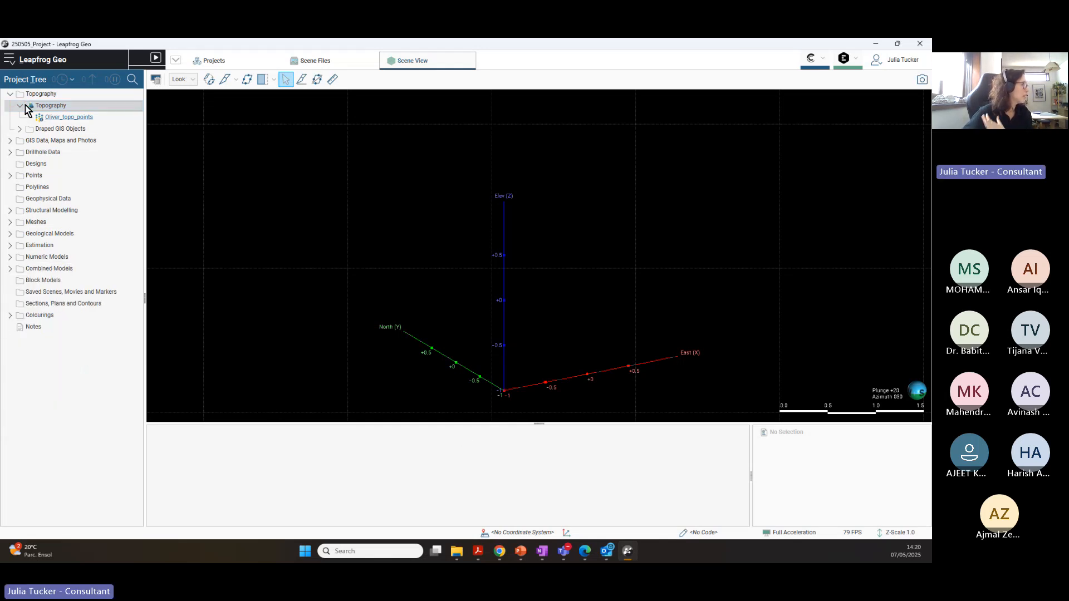
pyautogui.click(10, 94)
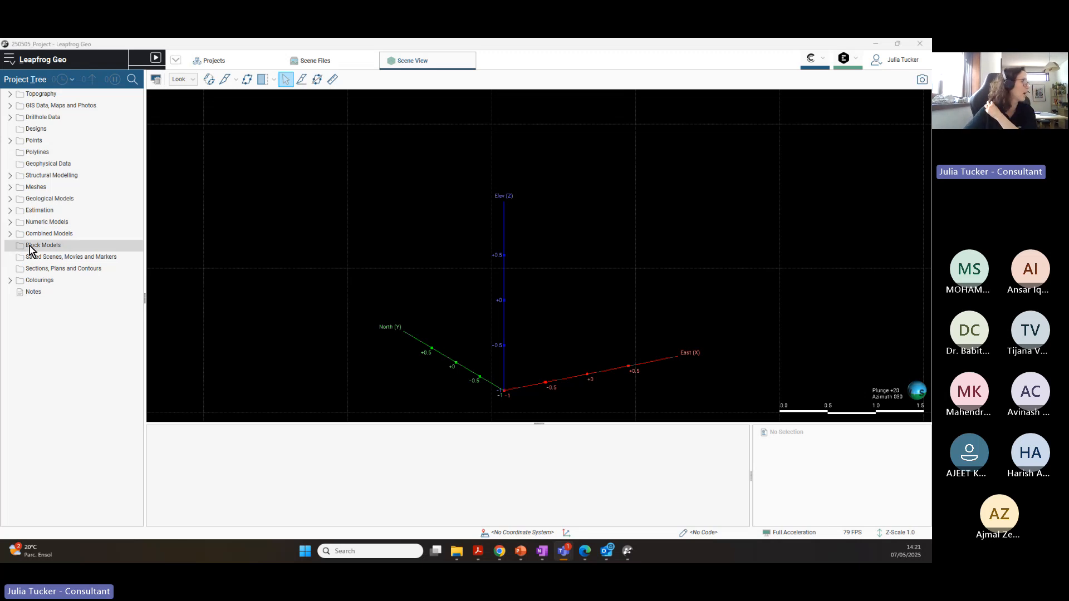
# Step: Switch to File Explorer and check the 05_Outputs and Interoperability and 04_Geological Modelling_Pit Shells course data folders for a block model file
pyautogui.rightClick(62, 250)
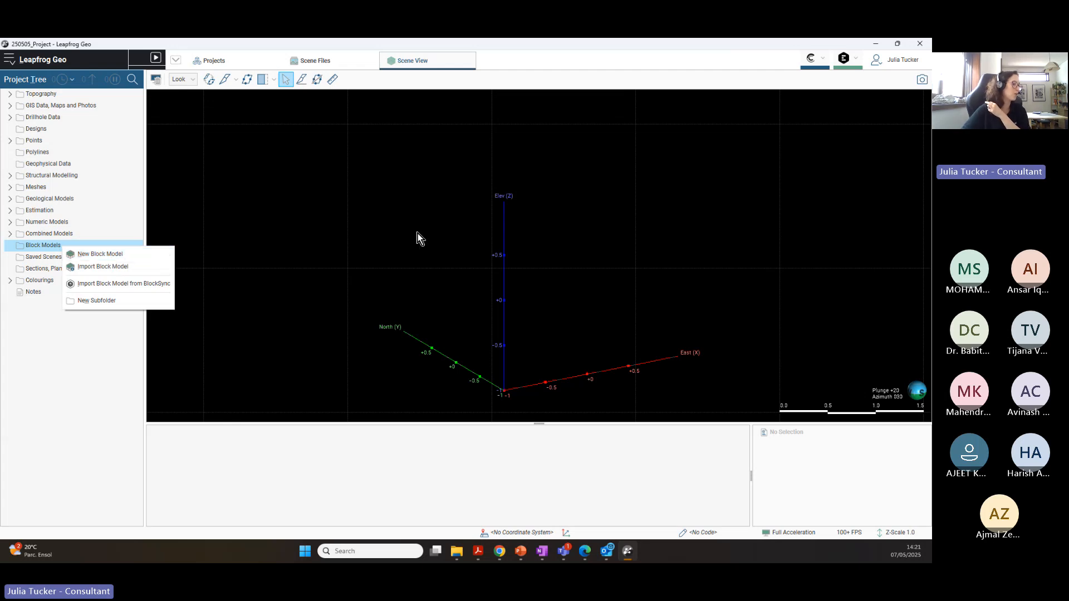
pyautogui.moveTo(459, 553)
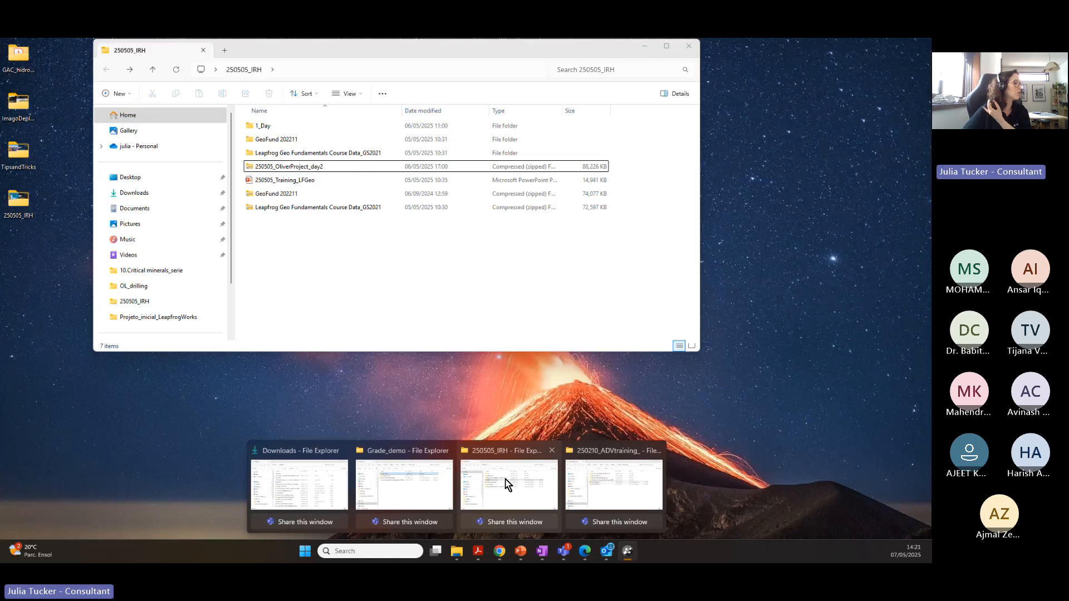
pyautogui.click(507, 483)
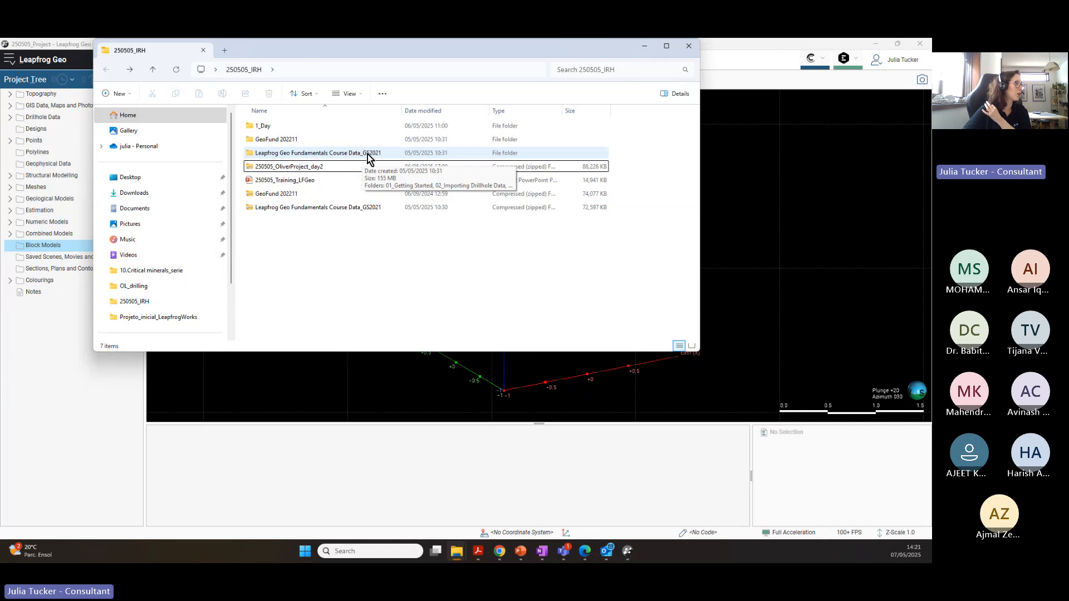
pyautogui.doubleClick(345, 154)
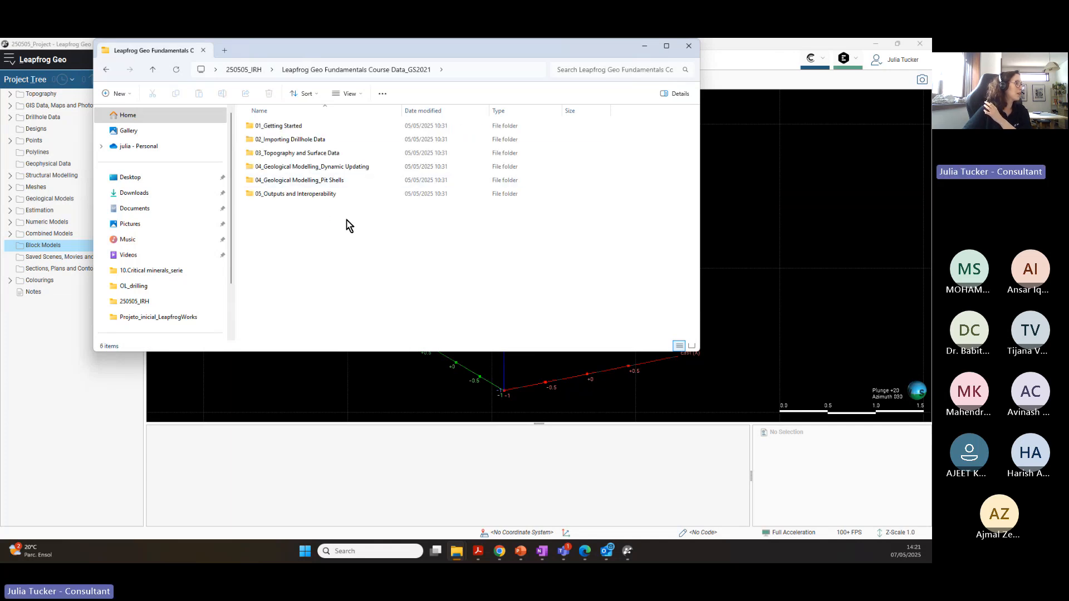
pyautogui.doubleClick(317, 195)
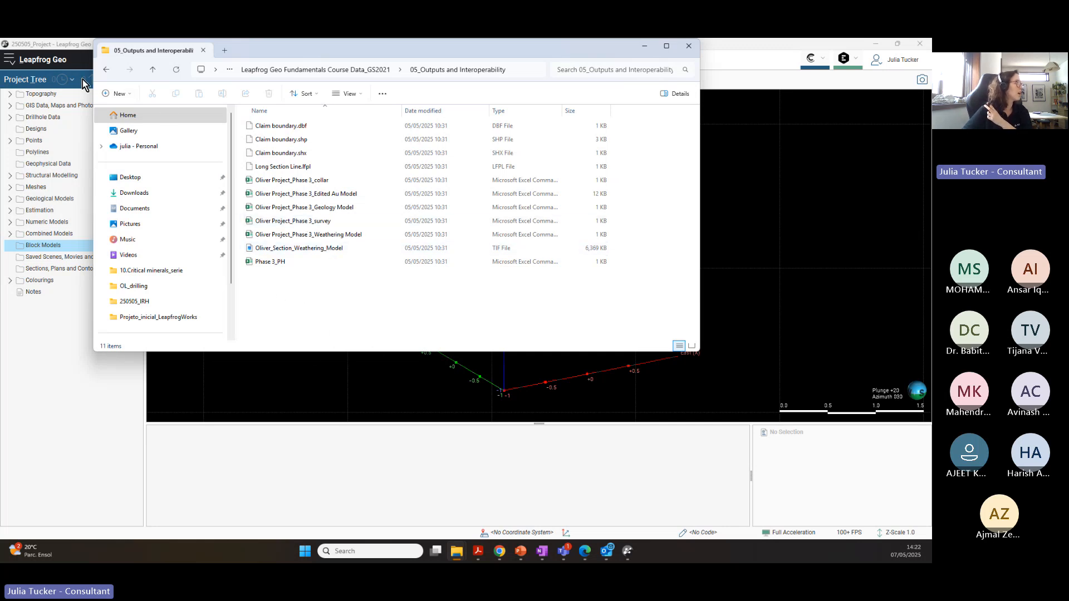
pyautogui.click(105, 70)
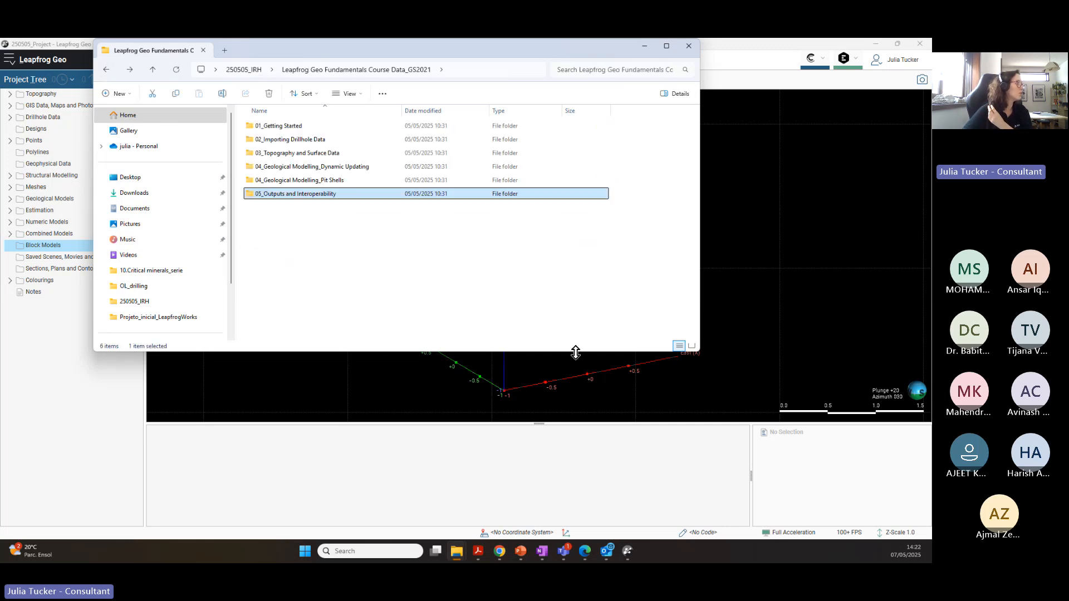
pyautogui.doubleClick(333, 180)
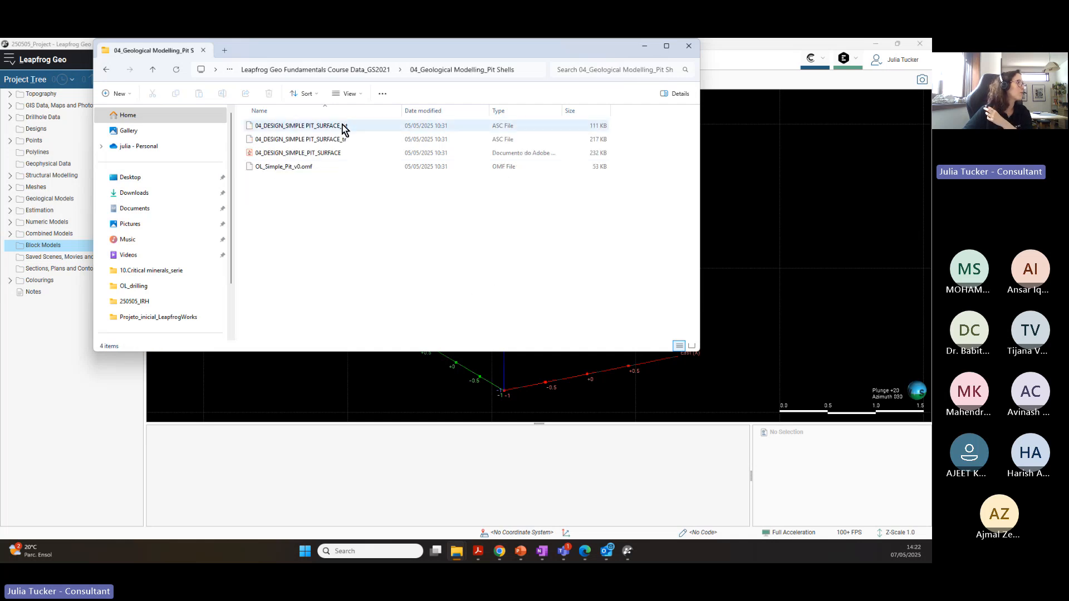
pyautogui.click(107, 70)
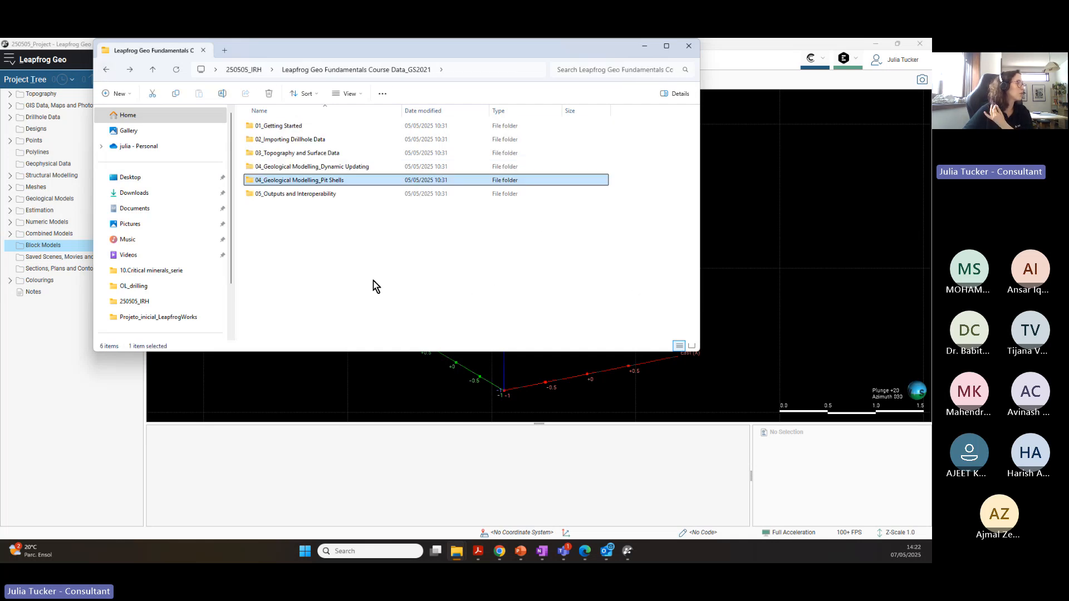
pyautogui.click(690, 47)
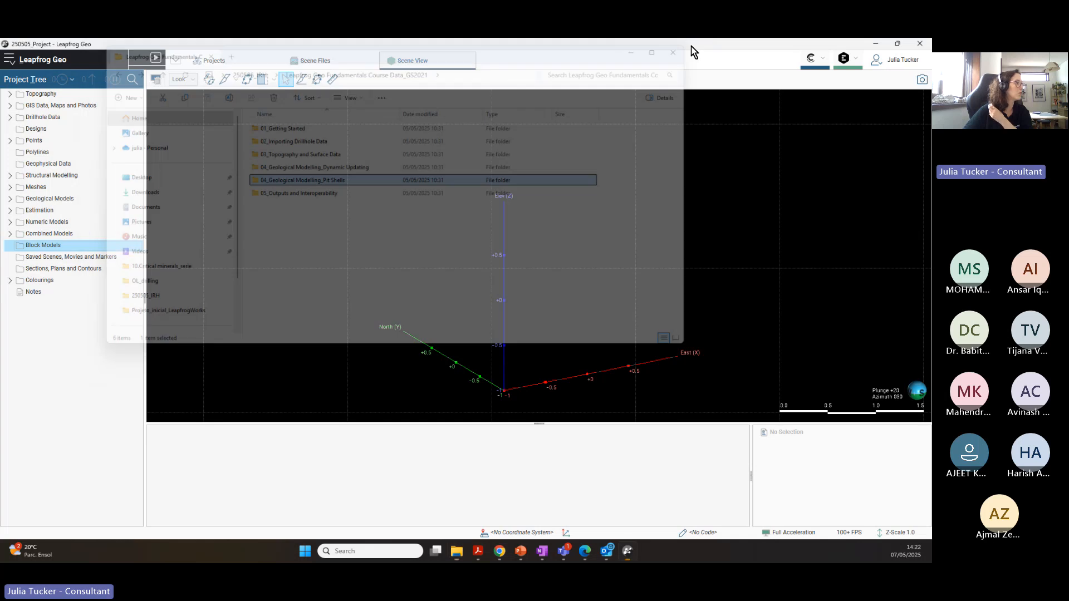
# Step: Check which file formats the block model import supports, and cancel the import
pyautogui.rightClick(49, 247)
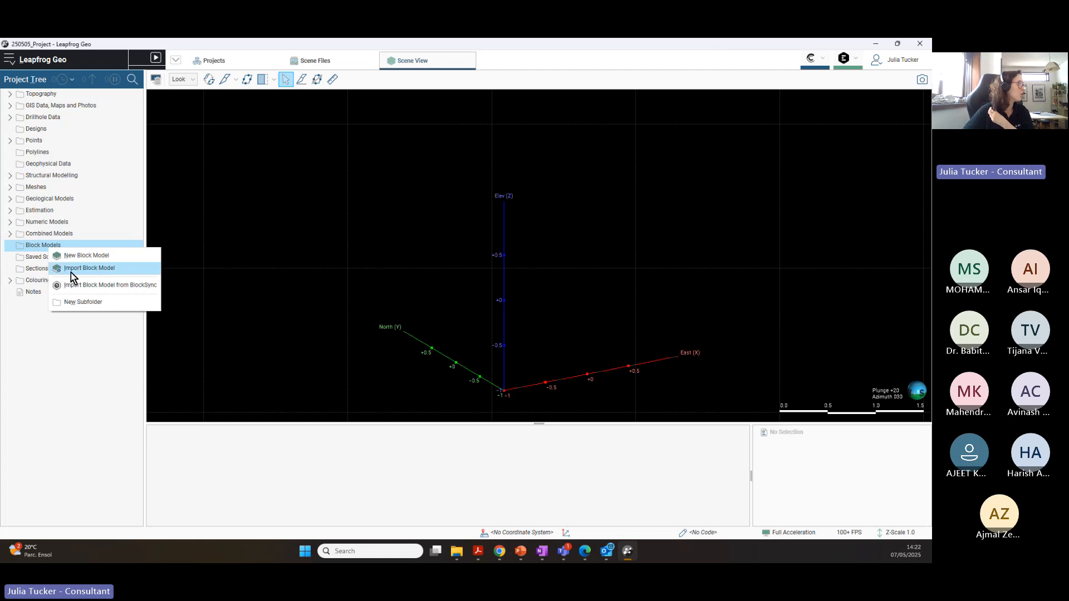
pyautogui.click(89, 269)
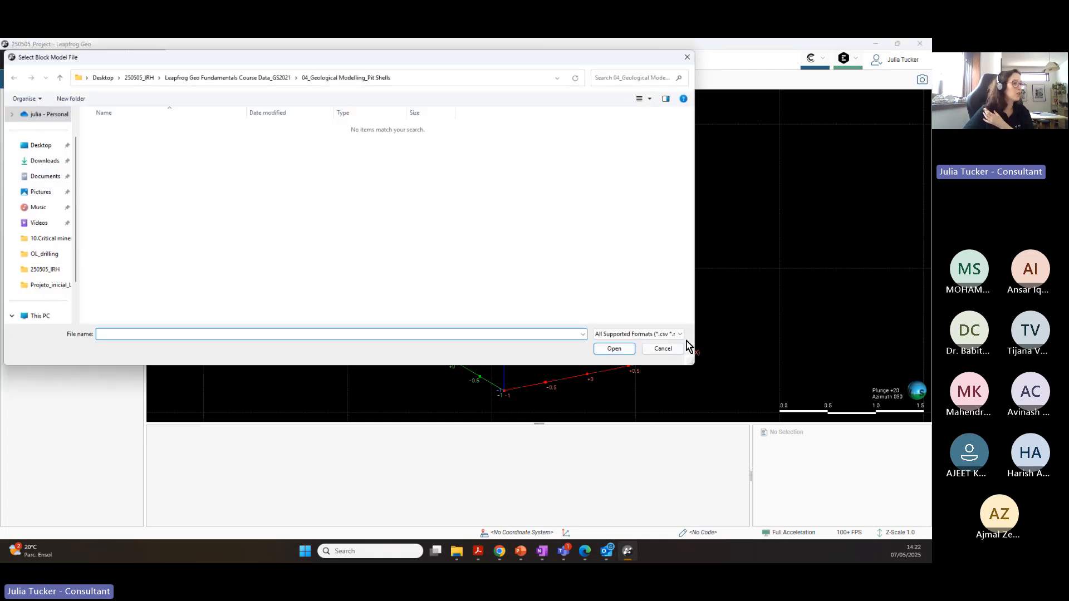
pyautogui.click(671, 335)
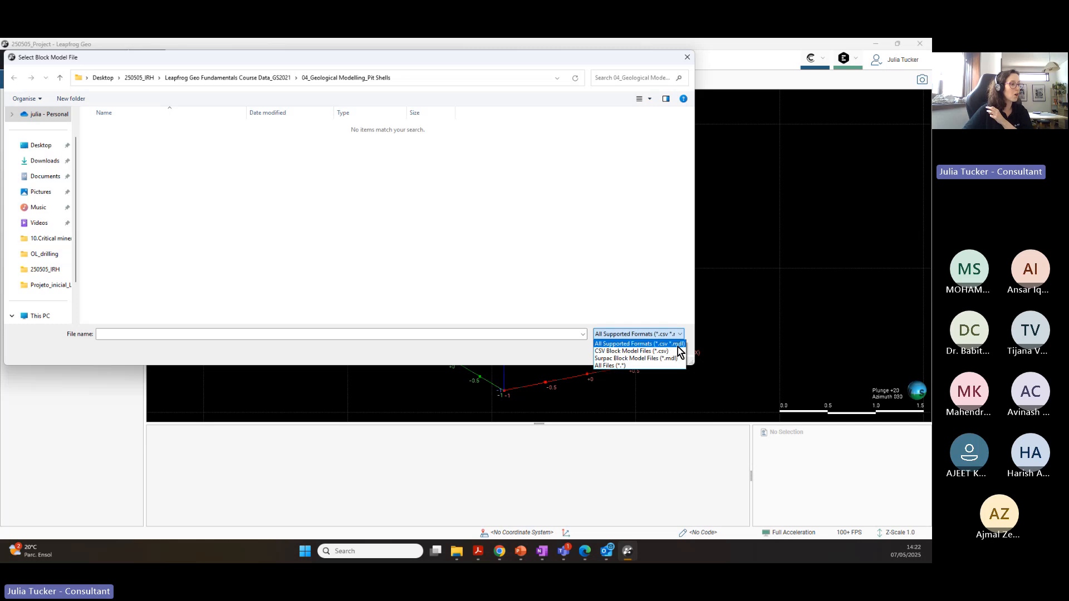
pyautogui.click(685, 60)
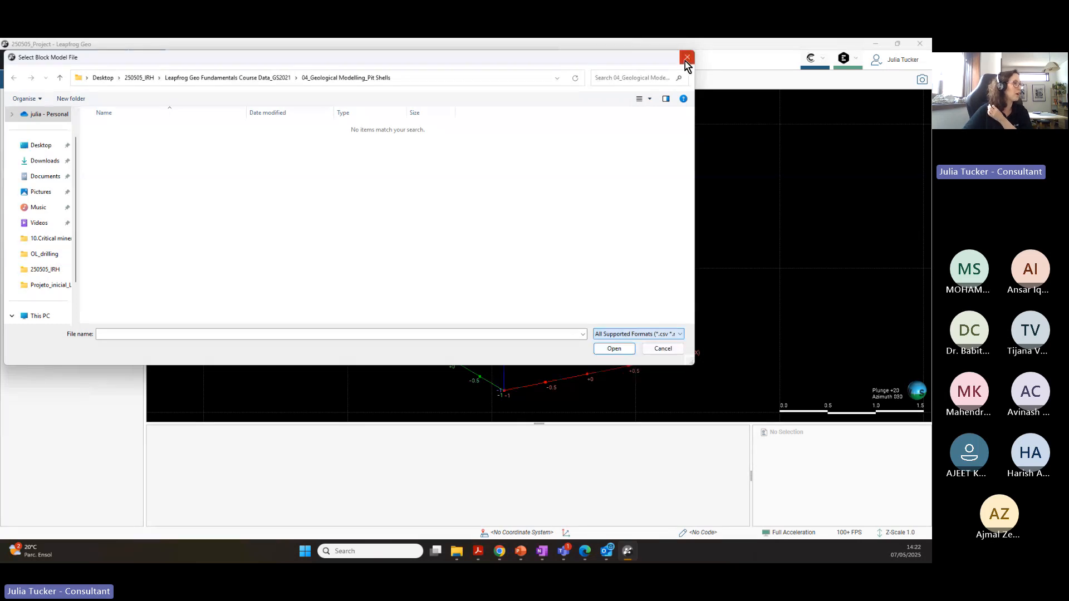
# Step: Close the block model file selection and start a new block model to review the available model types
pyautogui.click(686, 58)
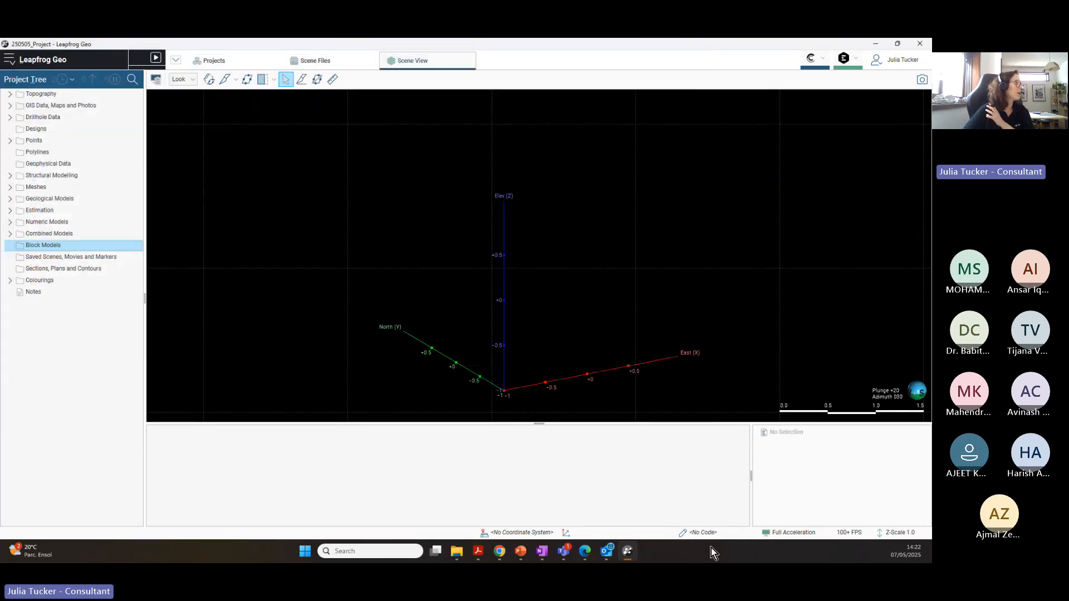
pyautogui.rightClick(66, 248)
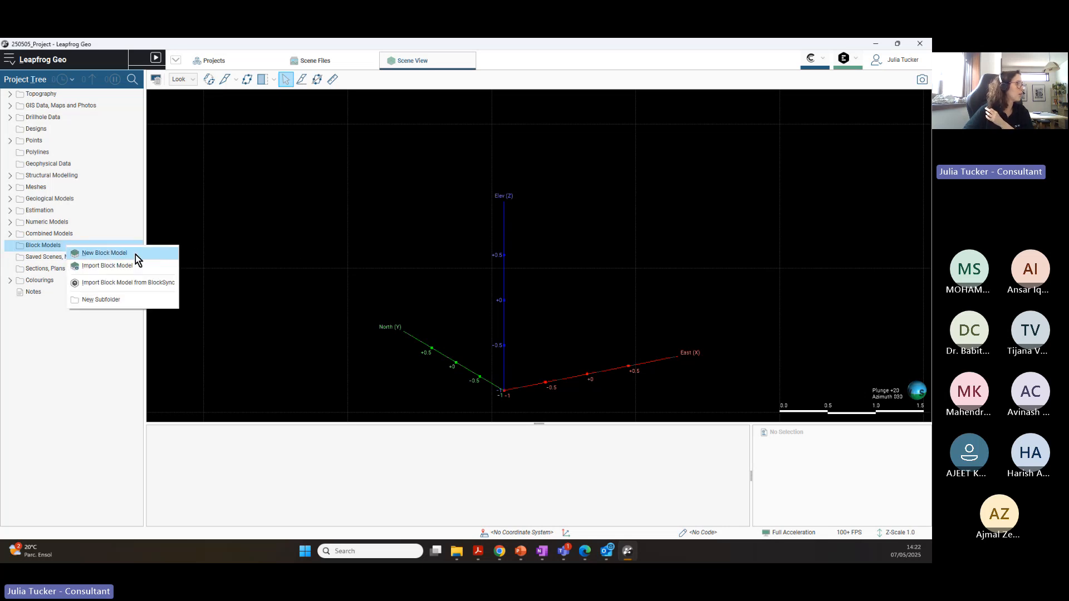
pyautogui.click(146, 255)
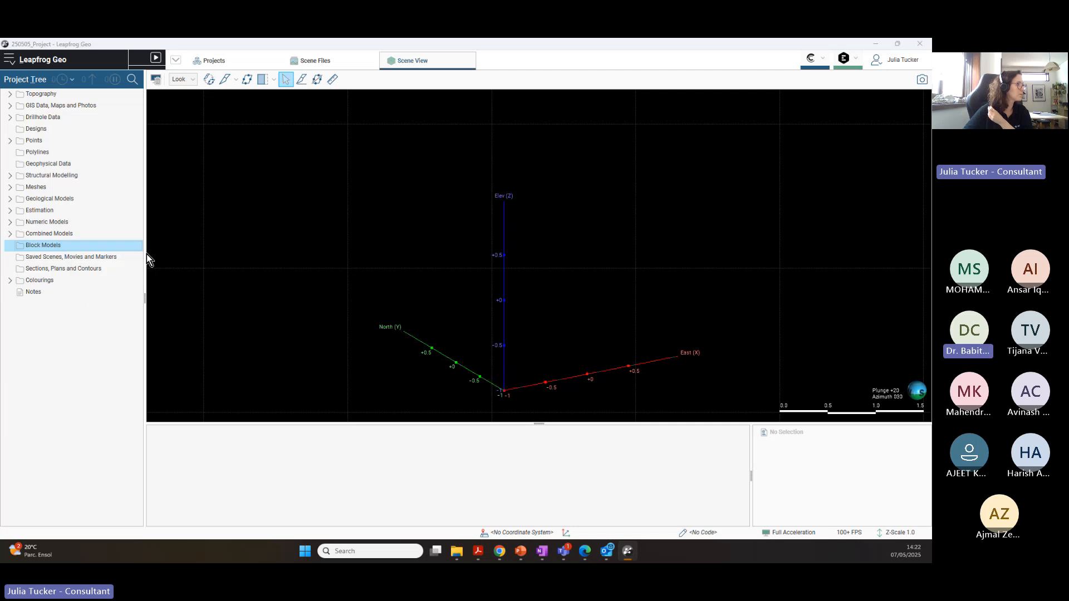
pyautogui.moveTo(476, 165); pyautogui.dragTo(294, 127)
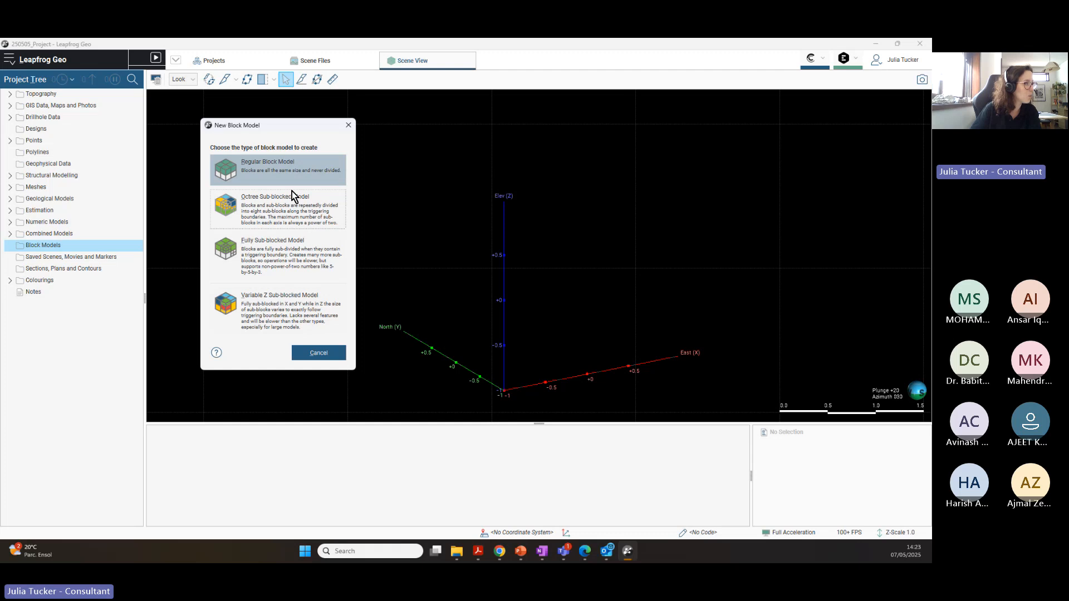
pyautogui.moveTo(289, 137); pyautogui.dragTo(451, 169)
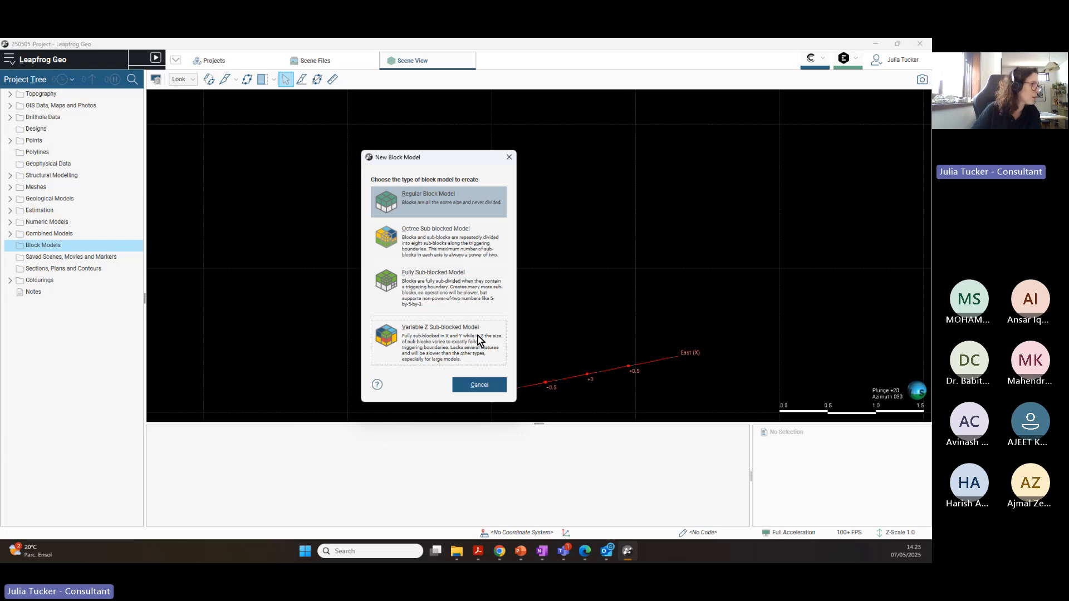
# Step: Read through the online help on creating and displaying block models, and return to the block model type choice
pyautogui.click(377, 385)
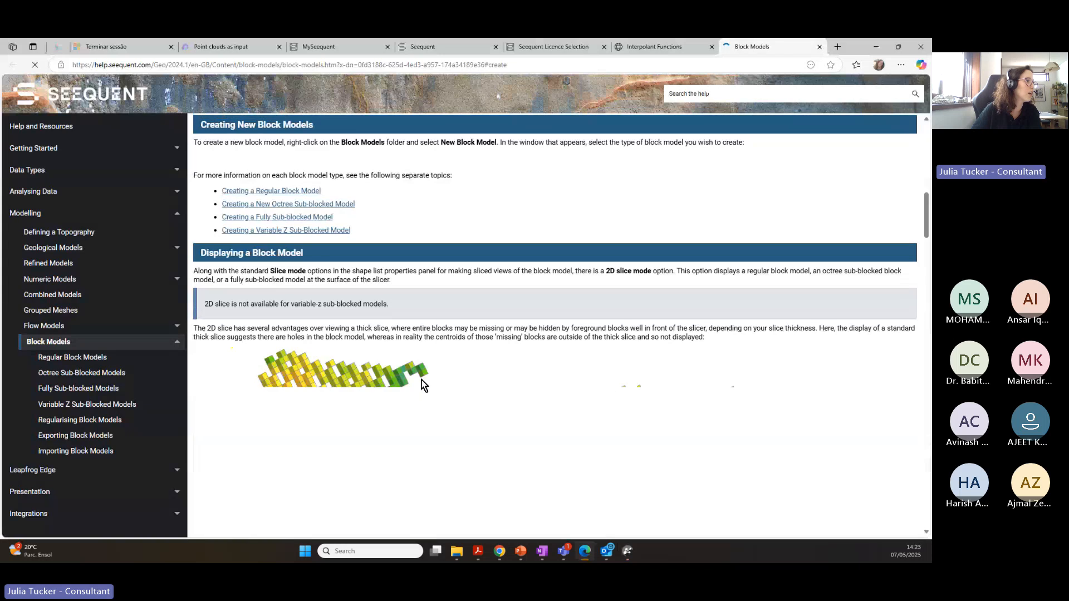
pyautogui.scroll(-10, 341, 210)
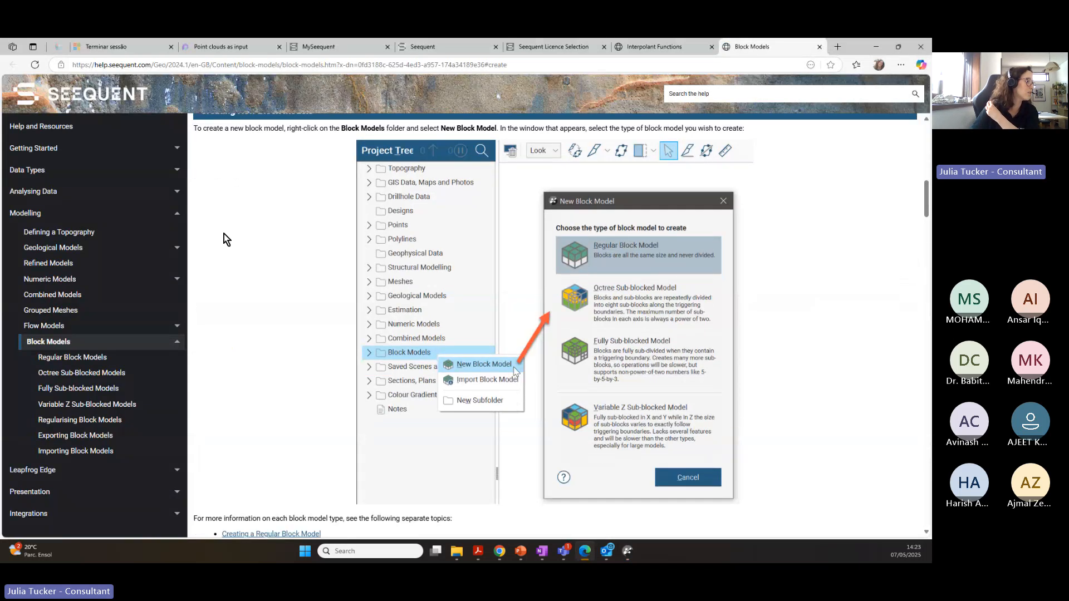
pyautogui.scroll(-15, 303, 209)
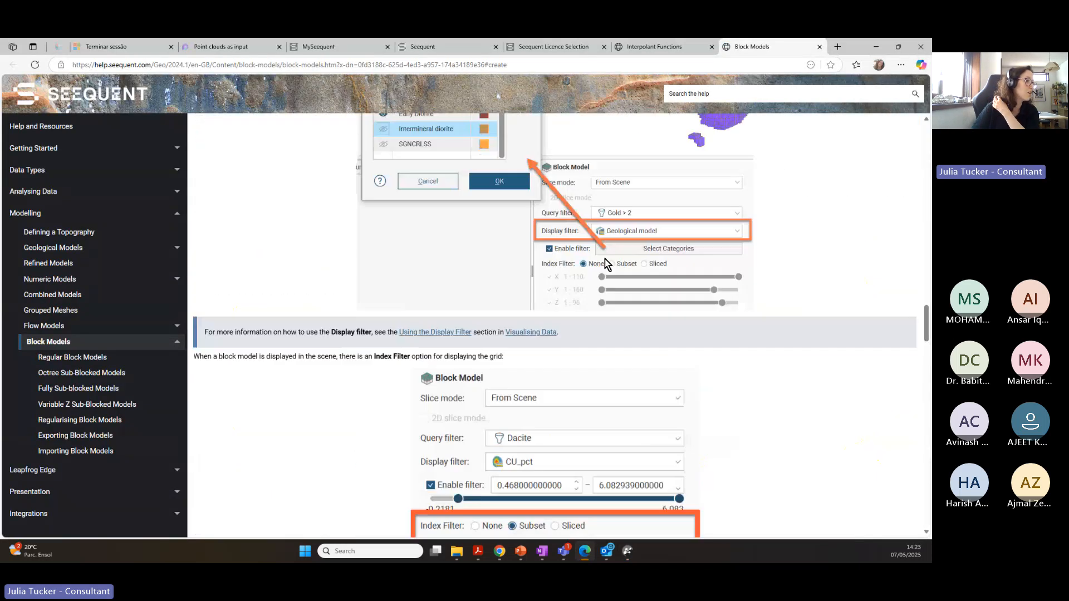
pyautogui.scroll(-20, 378, 215)
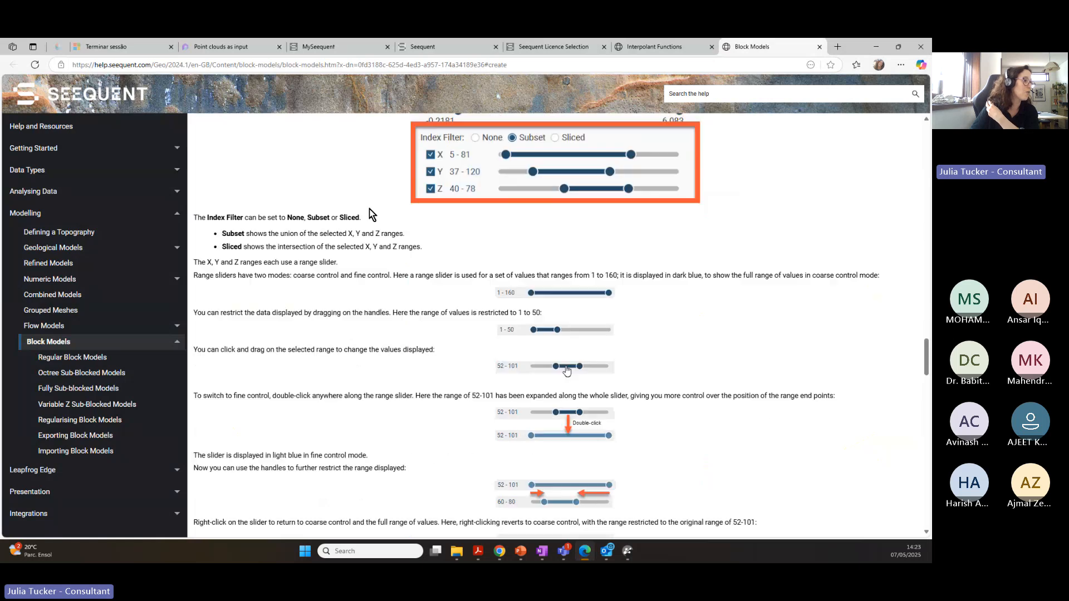
pyautogui.scroll(-10, 382, 214)
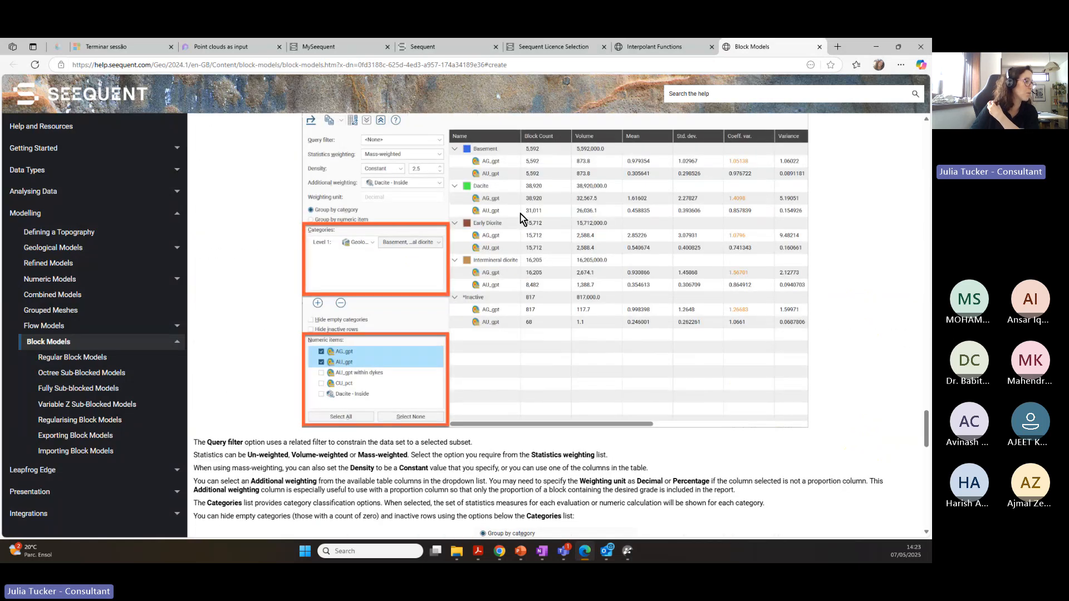
pyautogui.scroll(-7, 320, 275)
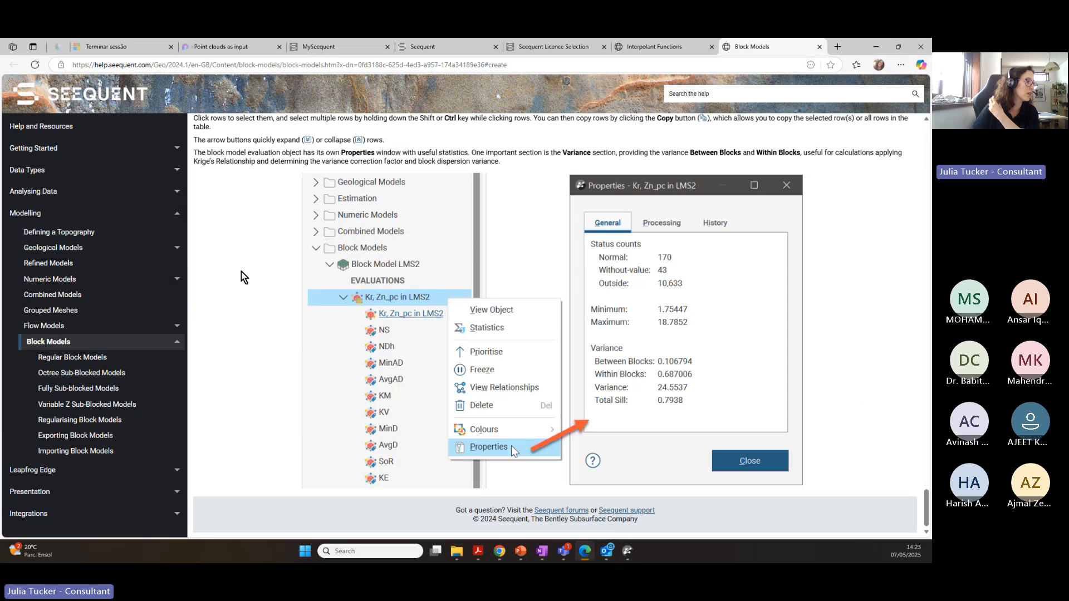
pyautogui.scroll(10, 300, 329)
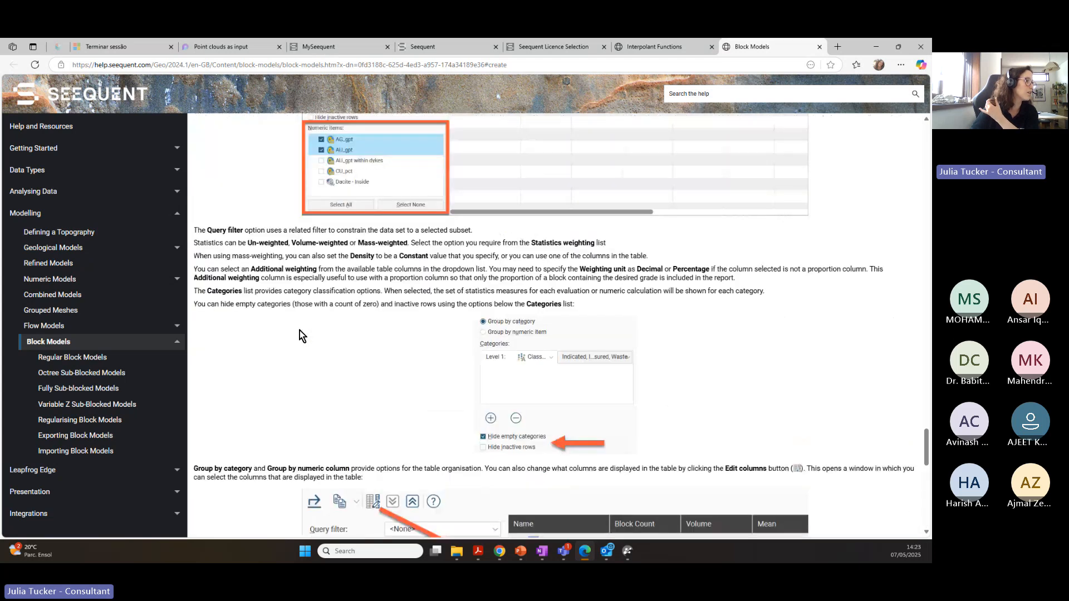
pyautogui.scroll(10, 299, 330)
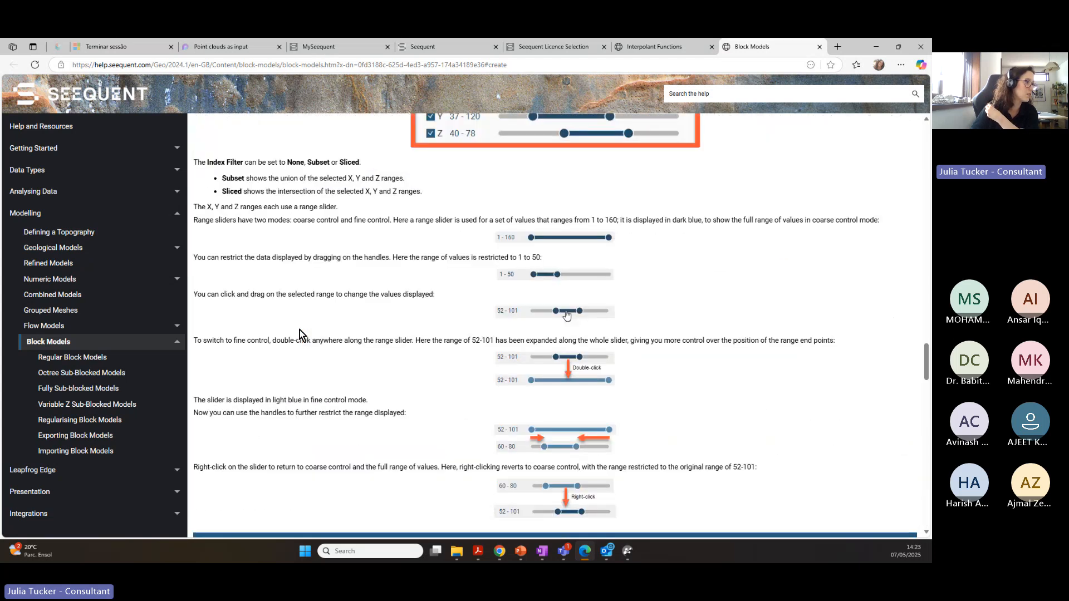
pyautogui.scroll(5, 299, 329)
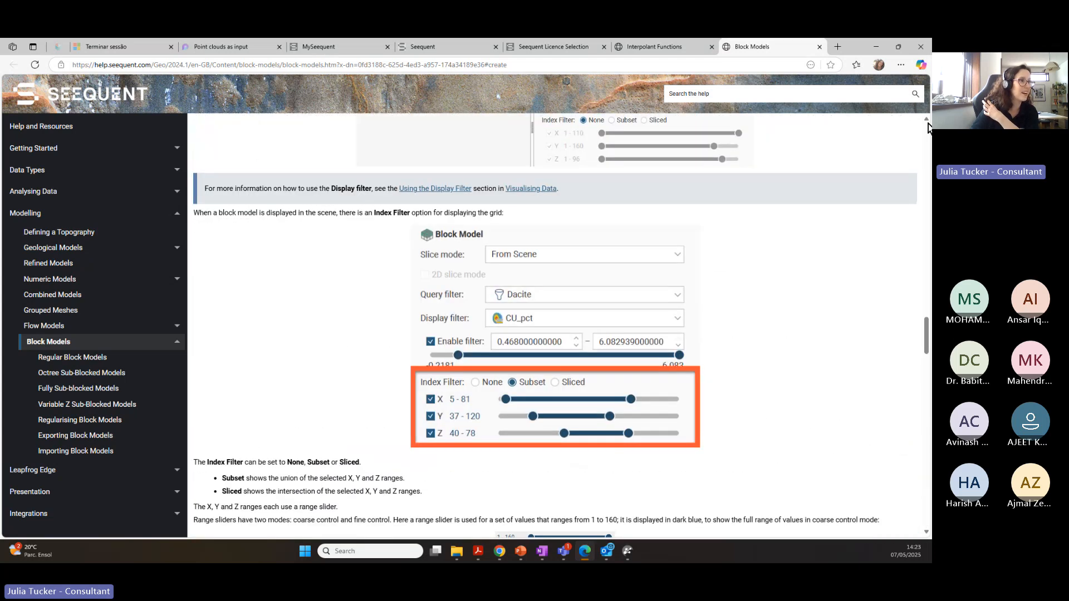
pyautogui.click(876, 47)
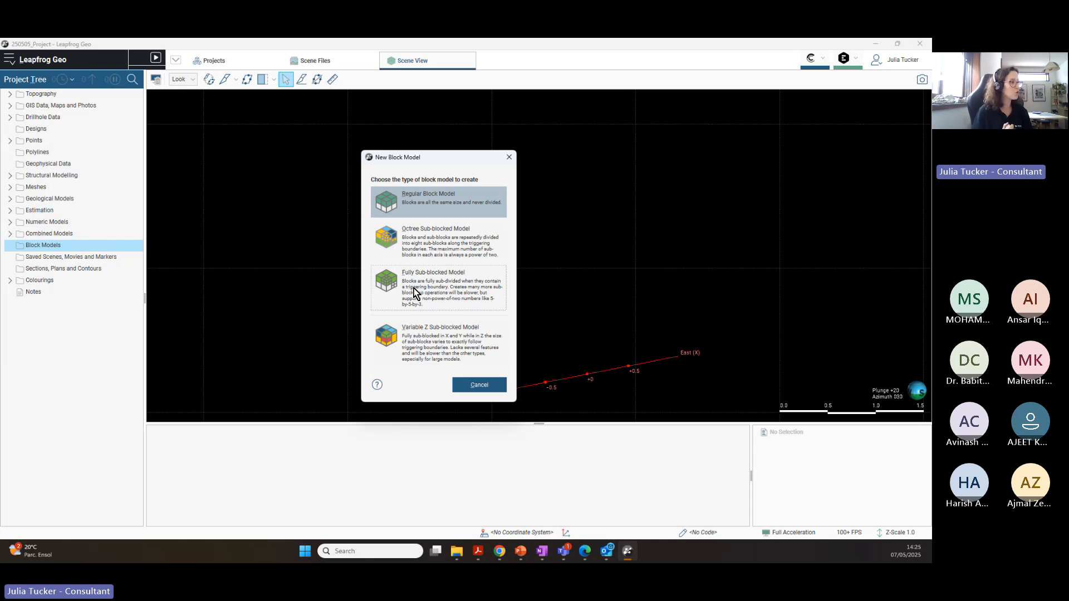
# Step: Choose an octree sub-blocked model and reposition its setup window so the block grid in the scene can be seen
pyautogui.click(409, 253)
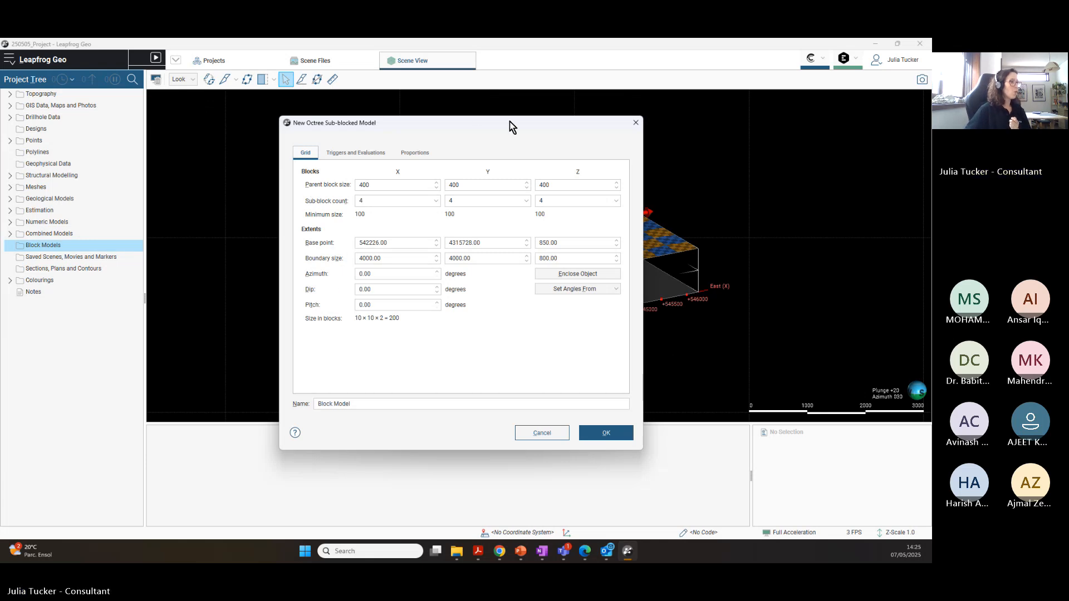
pyautogui.moveTo(510, 122); pyautogui.dragTo(336, 123)
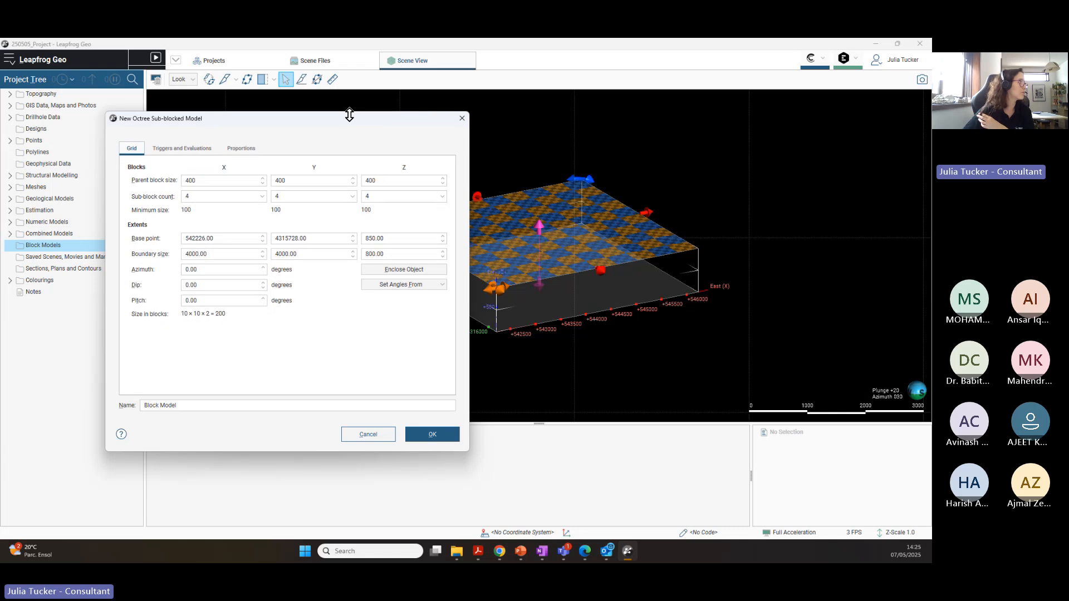
pyautogui.moveTo(342, 124); pyautogui.dragTo(440, 128)
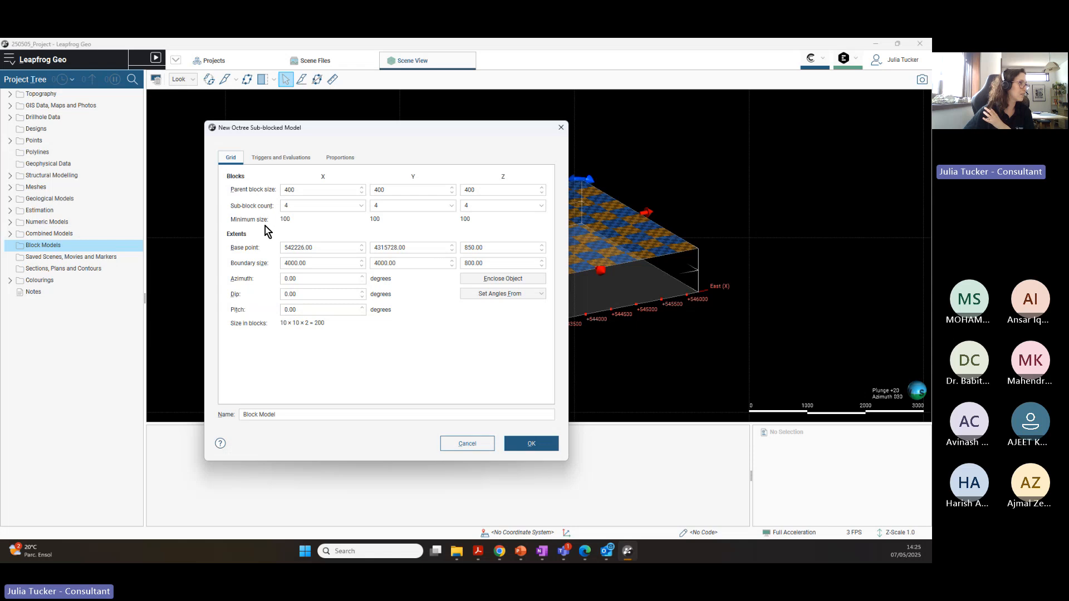
# Step: Set the octree model's parent block size to 50 in X, Y and Z
pyautogui.click(285, 190)
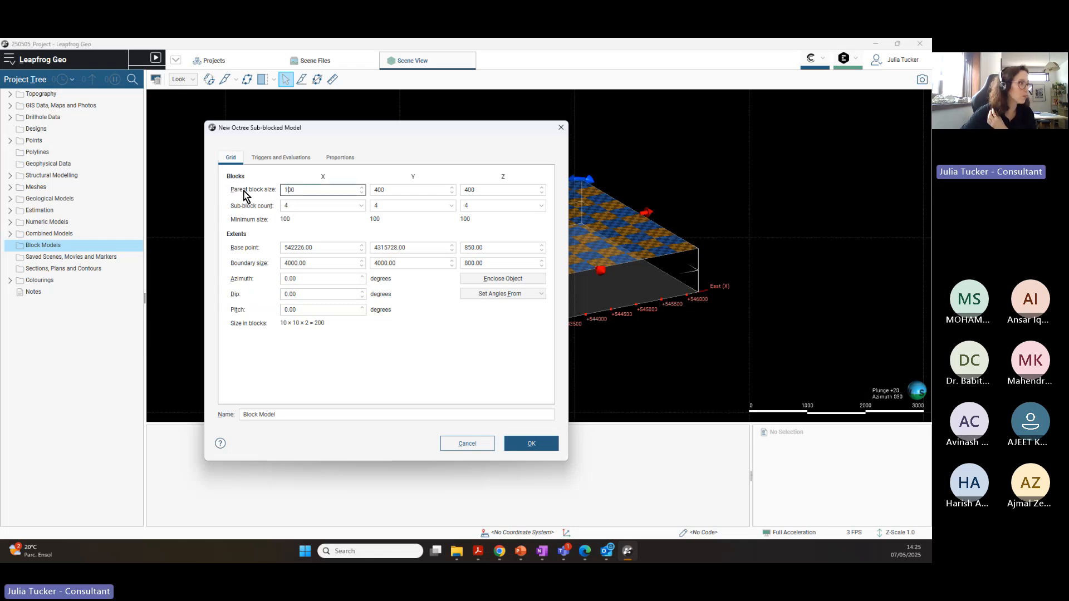
pyautogui.moveTo(320, 190); pyautogui.dragTo(260, 190)
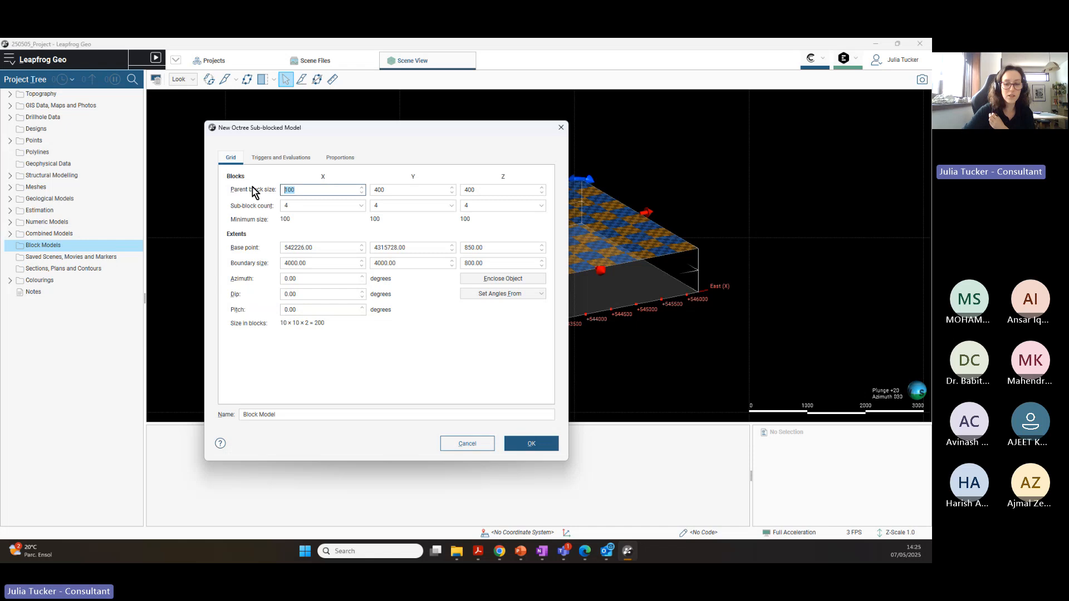
pyautogui.press('BackSpace')
pyautogui.write('50')
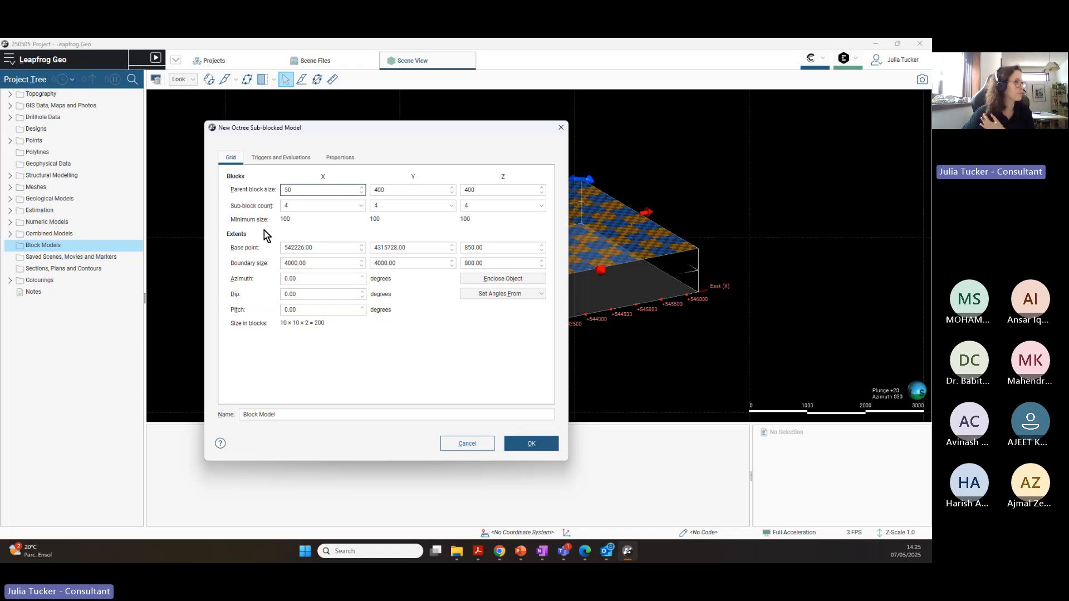
pyautogui.moveTo(392, 189); pyautogui.dragTo(373, 189)
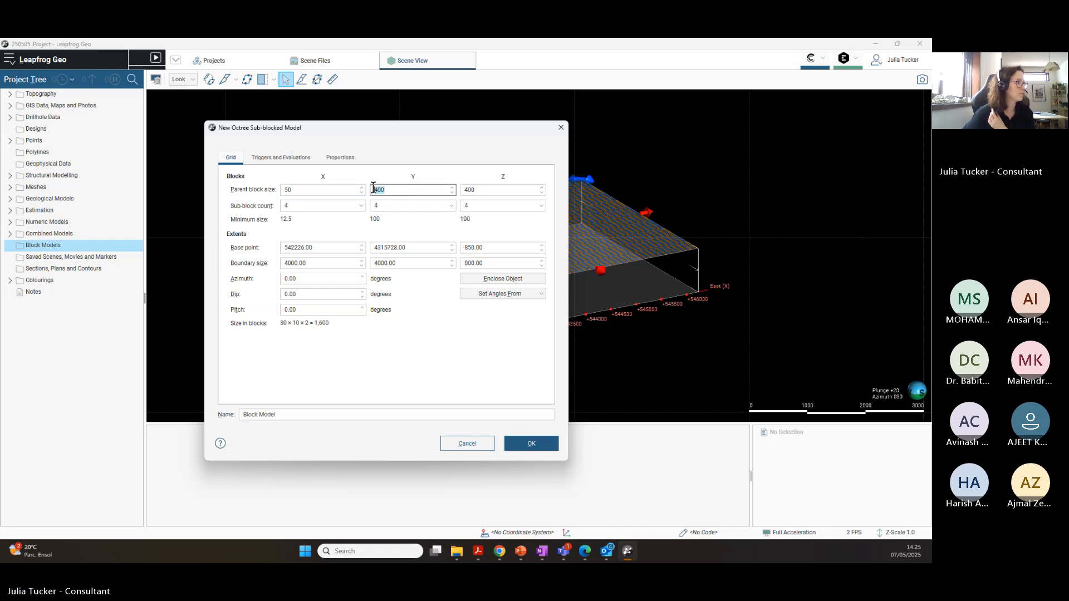
pyautogui.press('BackSpace')
pyautogui.write('50')
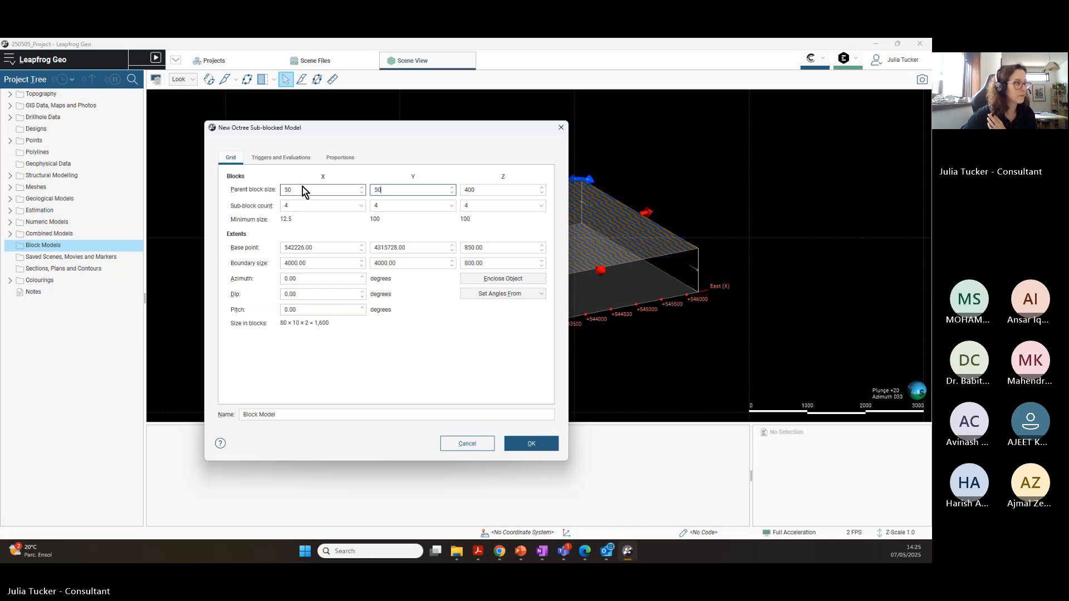
pyautogui.moveTo(479, 190); pyautogui.dragTo(437, 182)
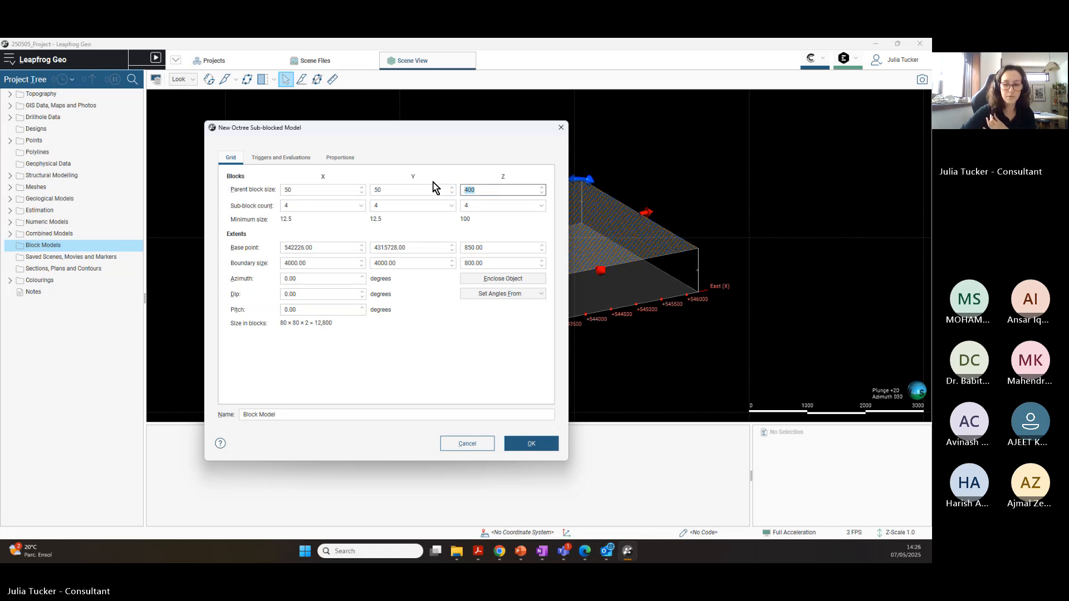
pyautogui.press('BackSpace')
pyautogui.write('50')
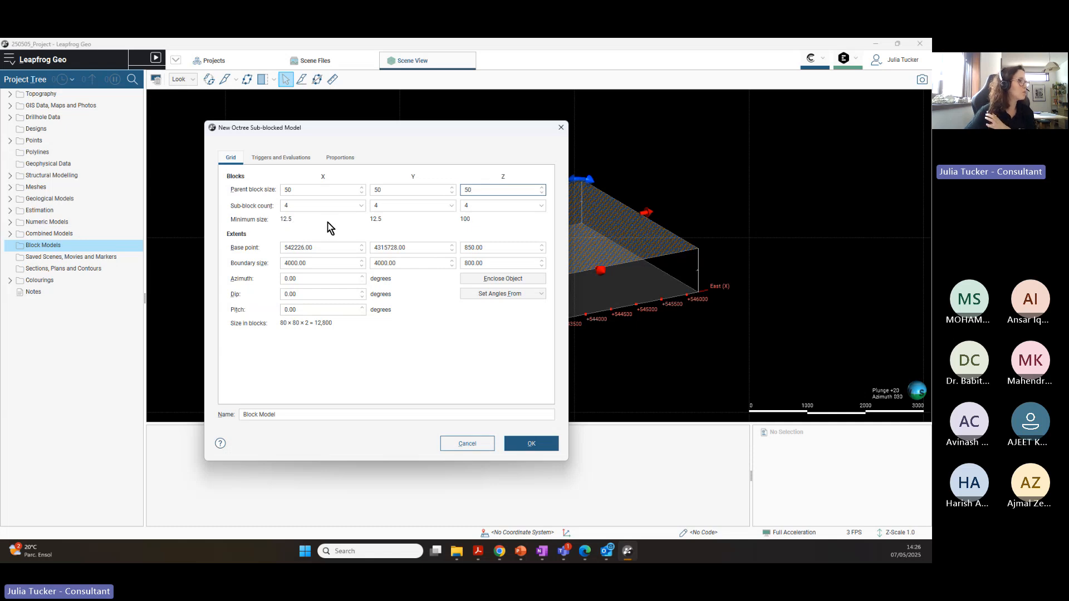
# Step: Check which sub-block counts are available for the X axis of the octree model
pyautogui.click(293, 189)
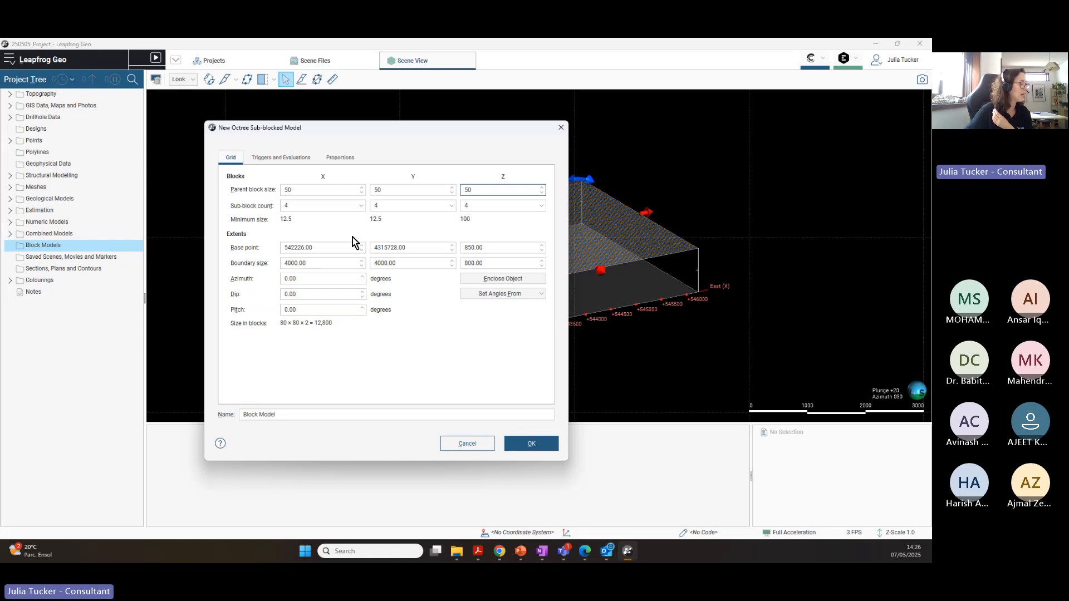
pyautogui.click(298, 208)
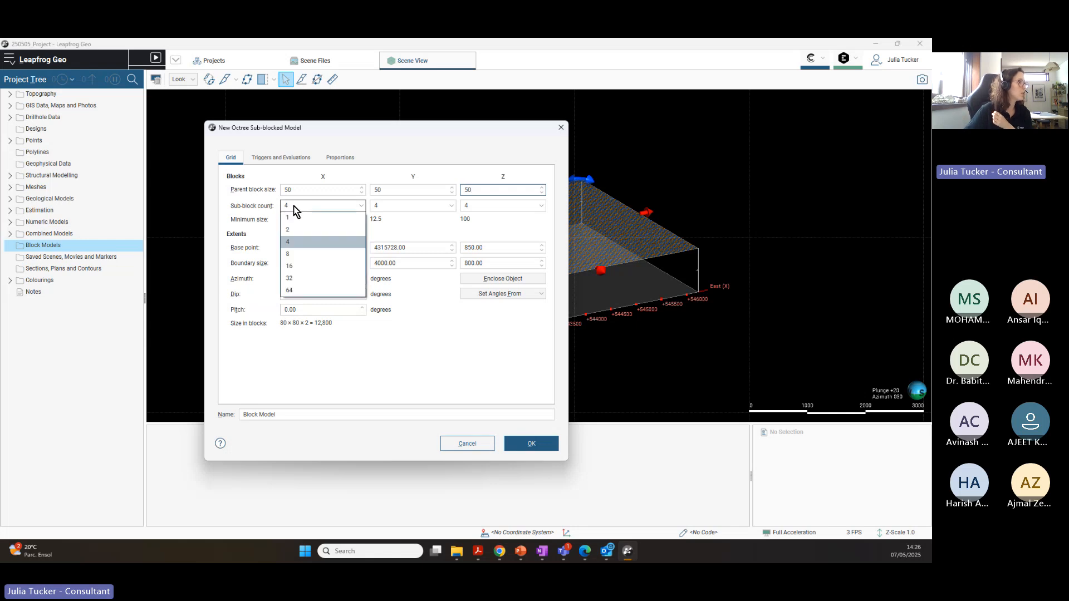
pyautogui.click(295, 207)
pyautogui.click(302, 208)
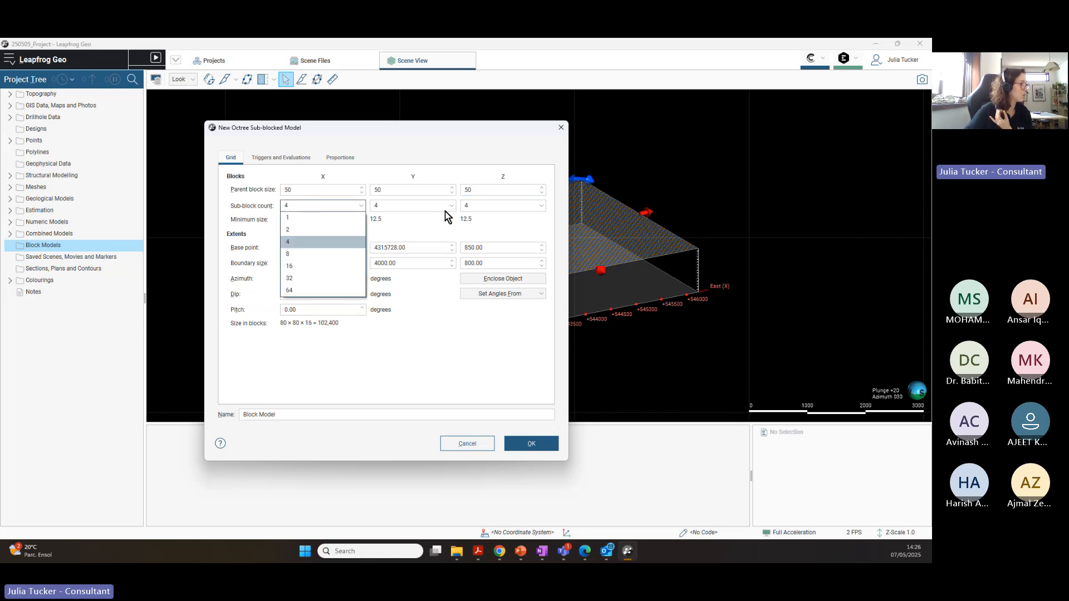
pyautogui.click(422, 237)
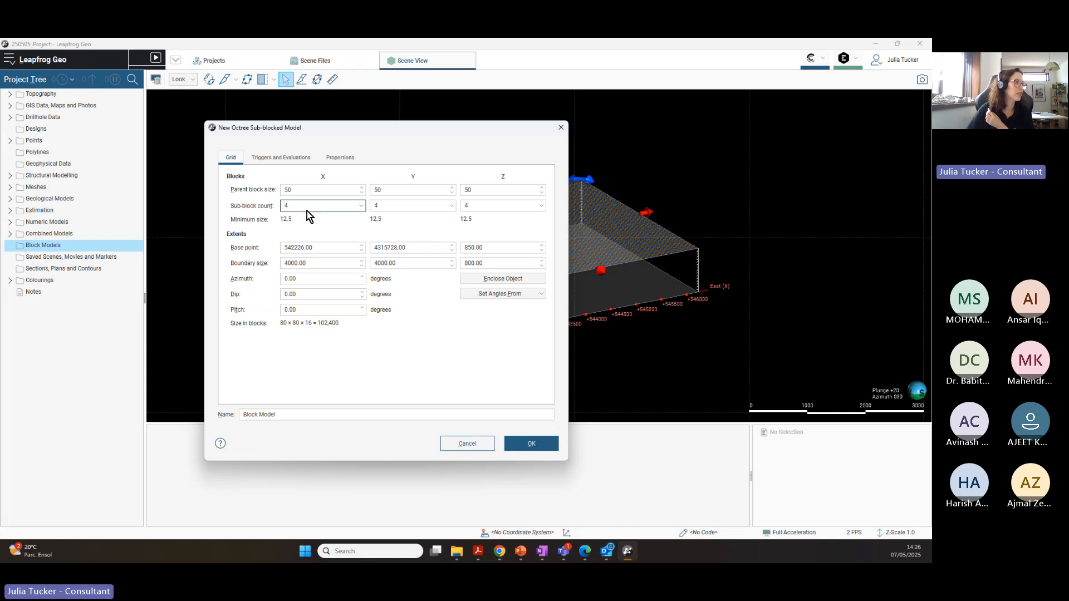
# Step: Set the octree model's parent block size to 100 in X, Y and Z
pyautogui.click(313, 190)
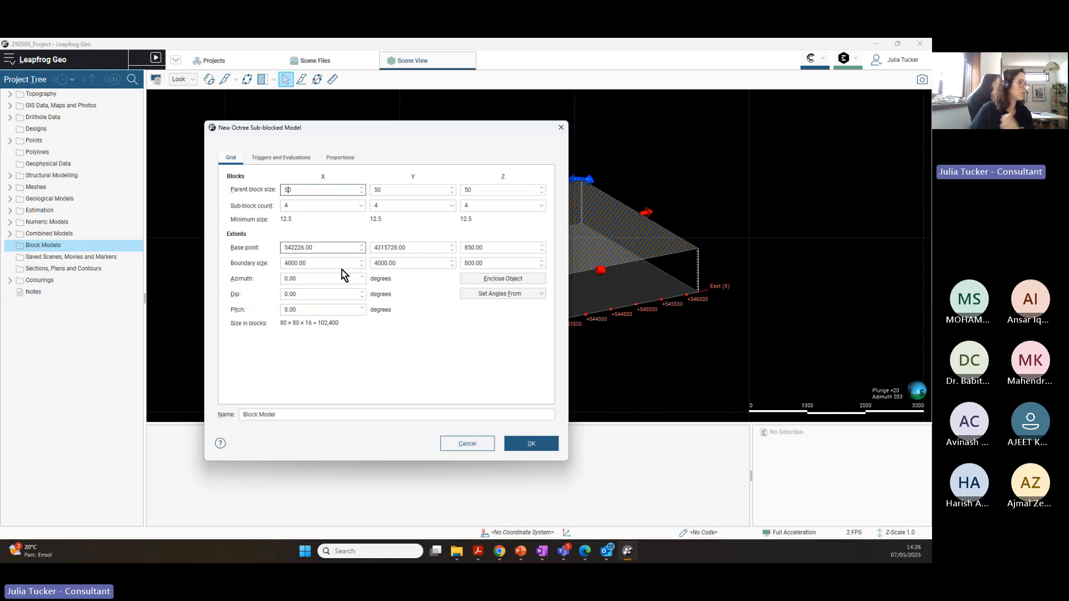
pyautogui.moveTo(305, 190); pyautogui.dragTo(273, 190)
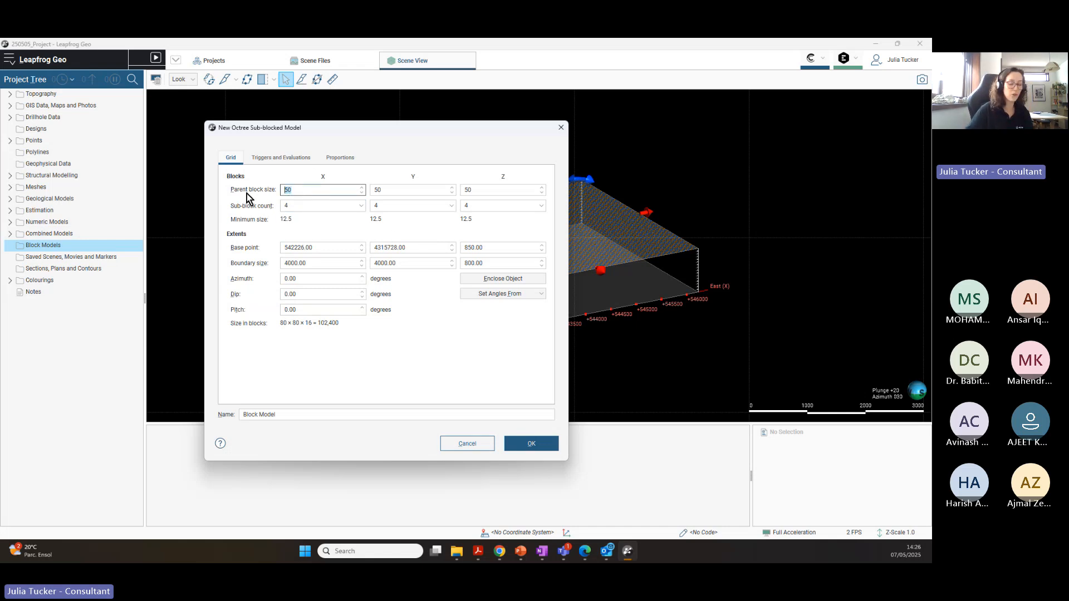
pyautogui.write('100')
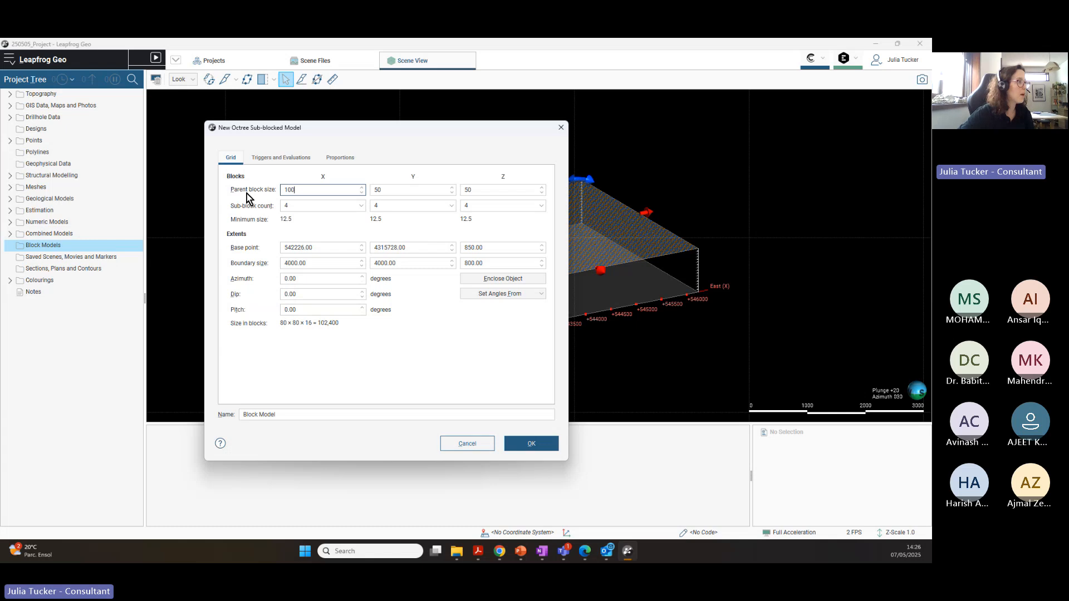
pyautogui.moveTo(391, 188); pyautogui.dragTo(342, 177)
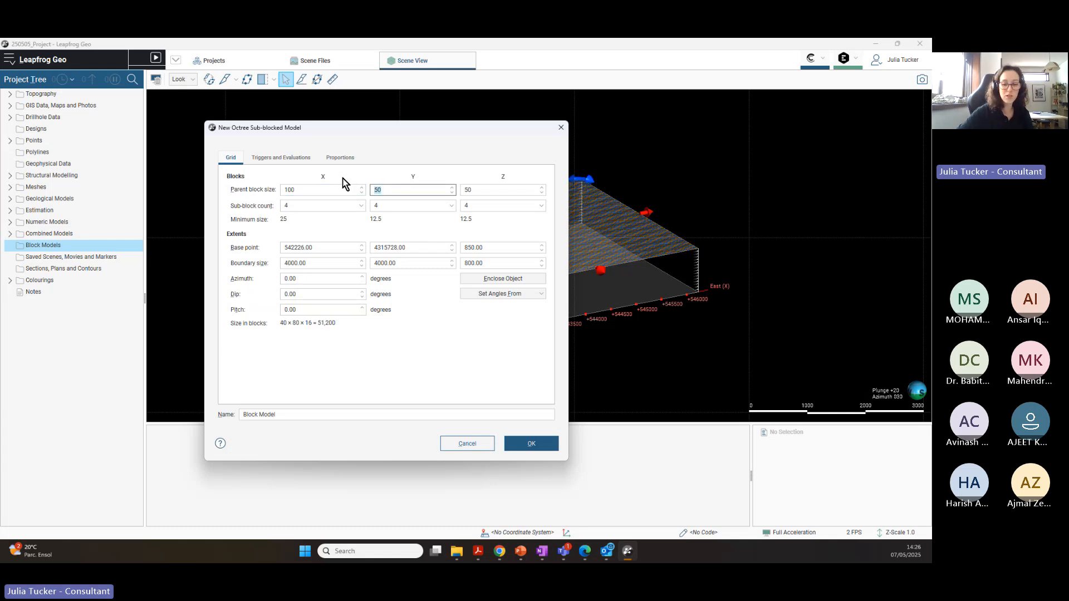
pyautogui.press('BackSpace')
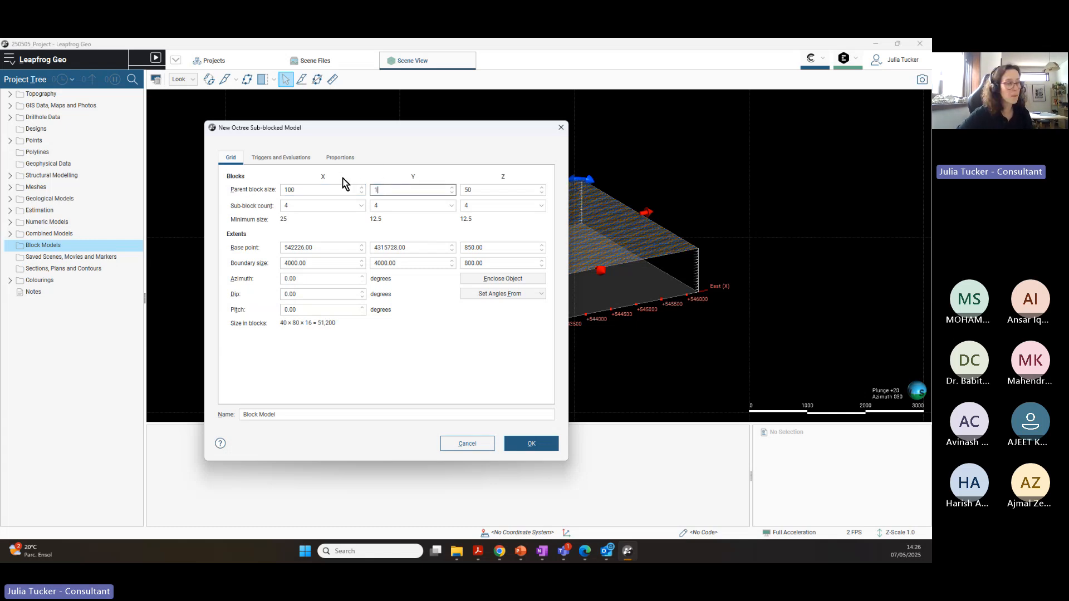
pyautogui.write('100')
pyautogui.press('Tab')
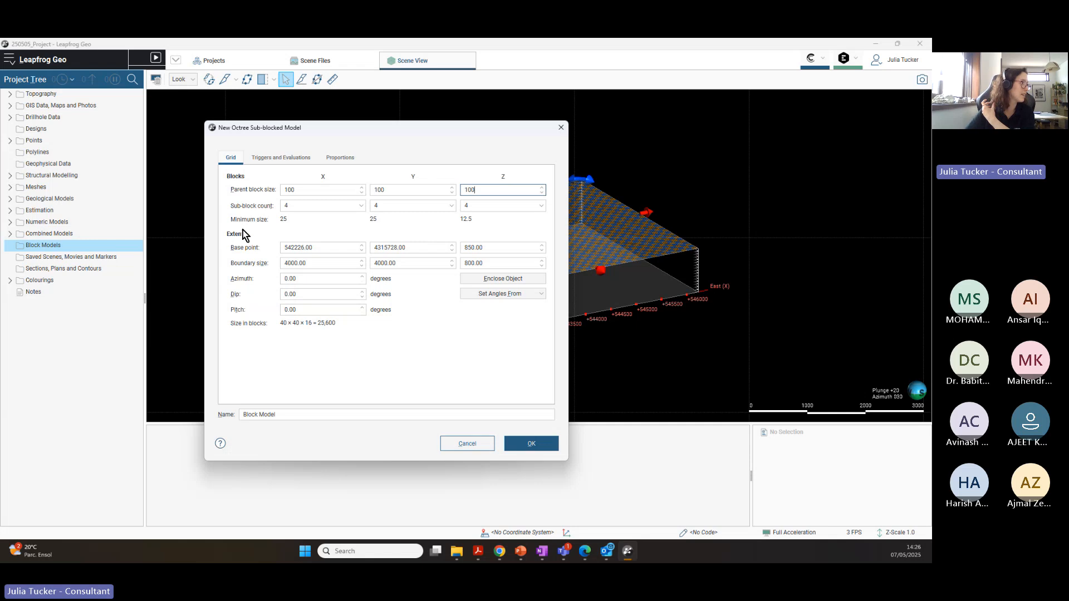
# Step: Fit the octree model's extents to the GM_geology Extents boundary and move the setup window clear of the resulting grid
pyautogui.click(508, 278)
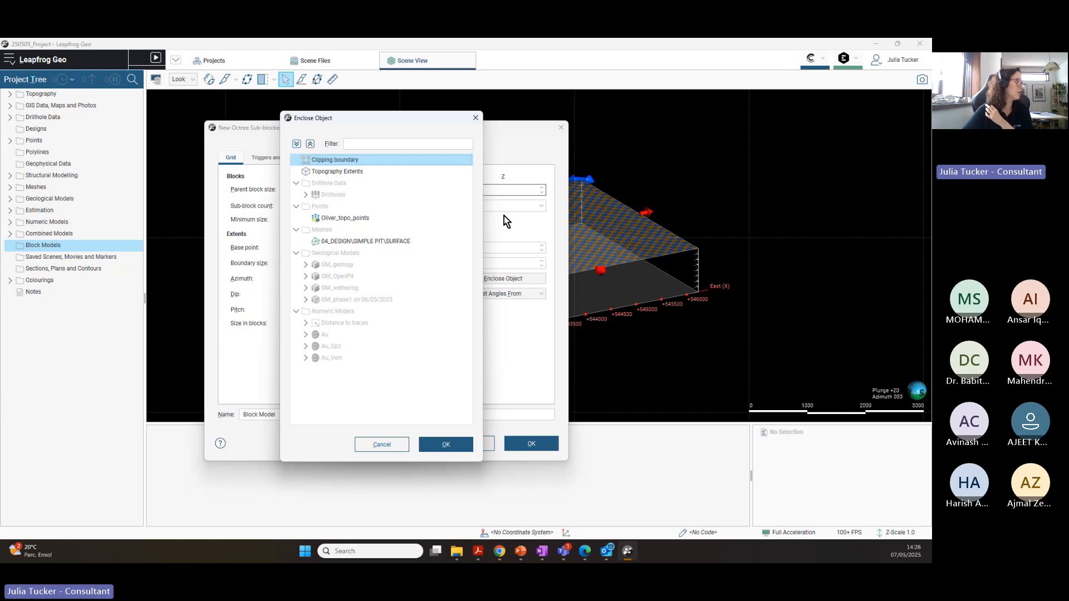
pyautogui.click(306, 264)
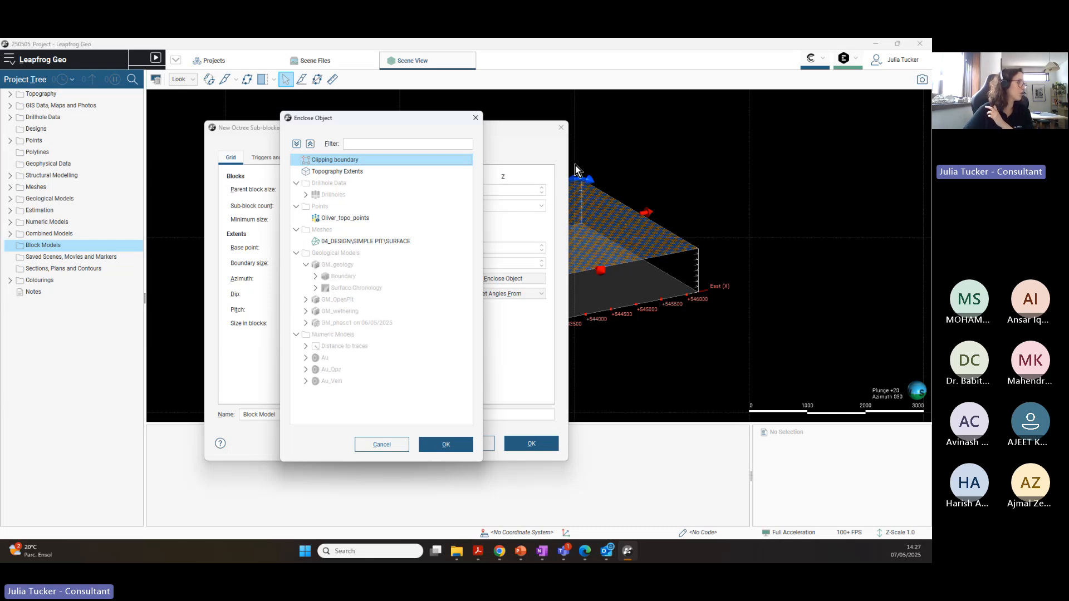
pyautogui.click(316, 276)
pyautogui.click(390, 289)
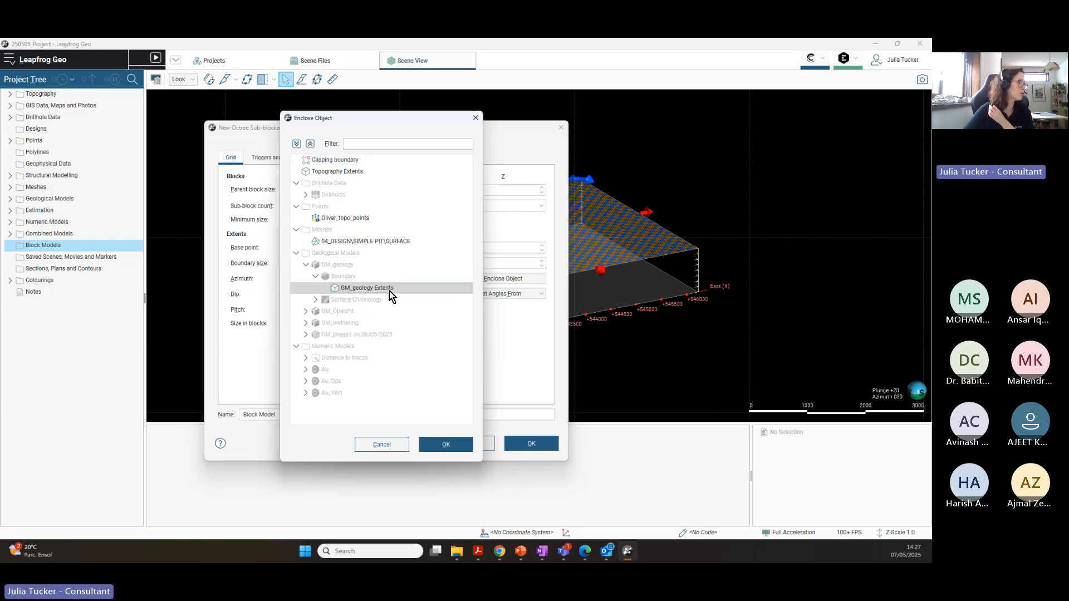
pyautogui.click(444, 444)
pyautogui.moveTo(483, 139); pyautogui.dragTo(426, 164)
pyautogui.moveTo(376, 156); pyautogui.dragTo(309, 169)
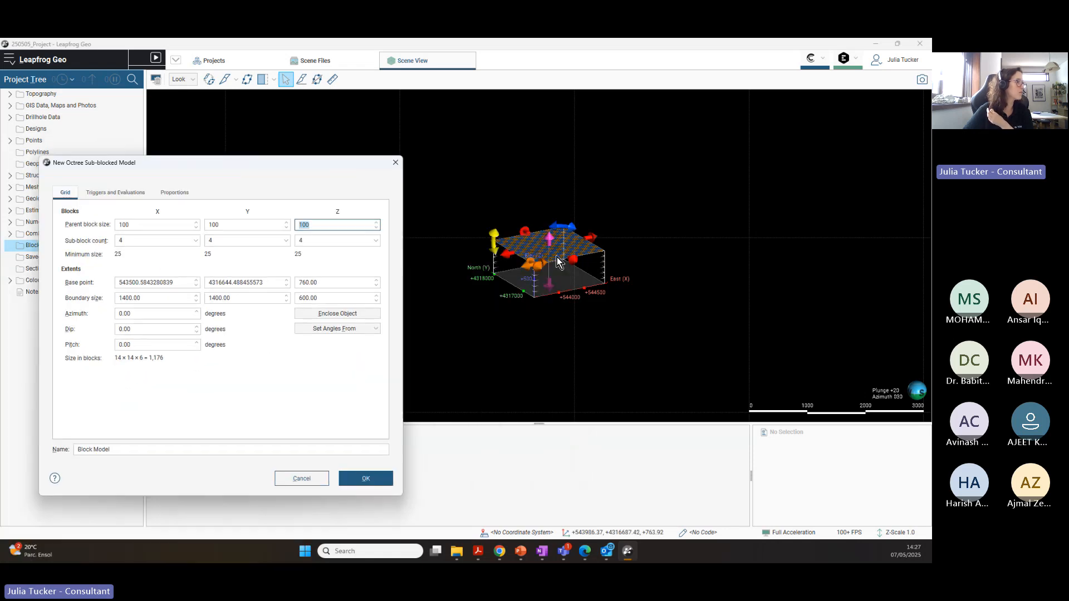
pyautogui.moveTo(557, 258); pyautogui.dragTo(402, 242)
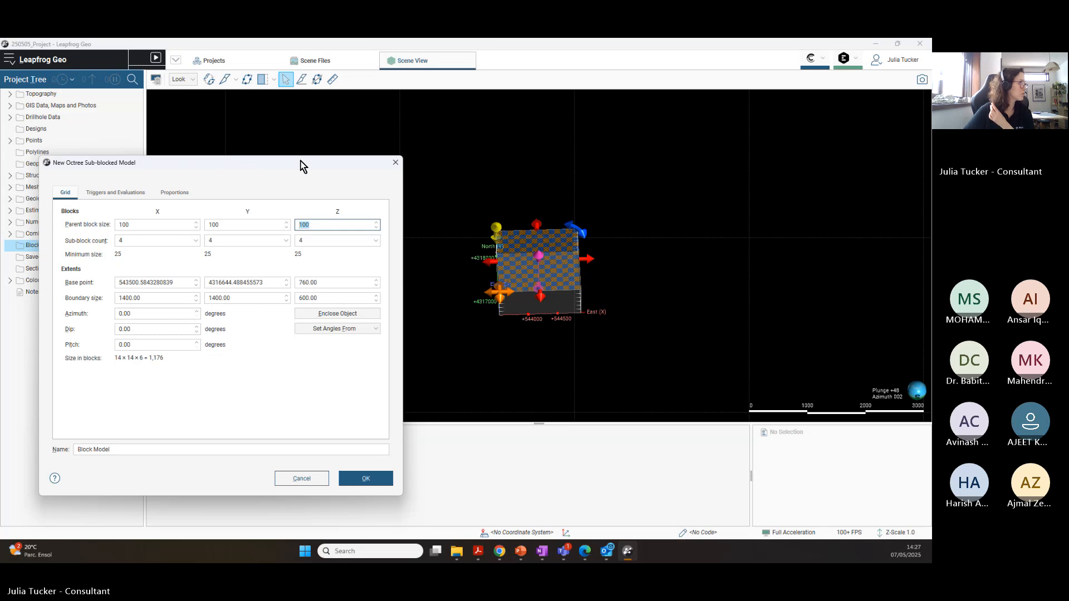
pyautogui.moveTo(299, 166); pyautogui.dragTo(325, 111)
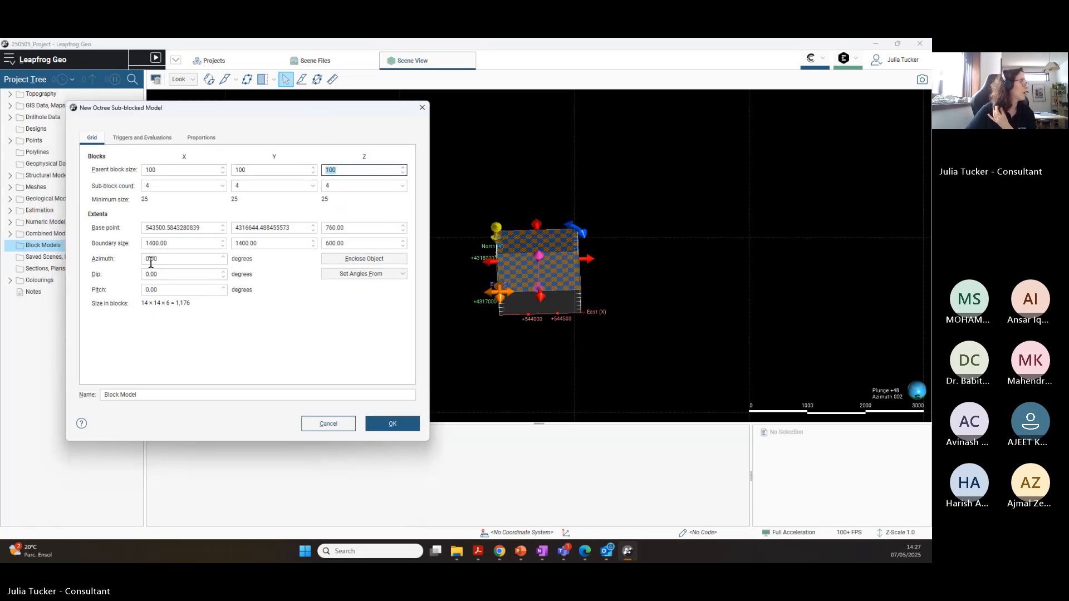
# Step: Add GM_geology to the octree model's selected evaluations, keeping its evaluation mode as Trigger
pyautogui.click(138, 139)
pyautogui.moveTo(264, 108); pyautogui.dragTo(406, 137)
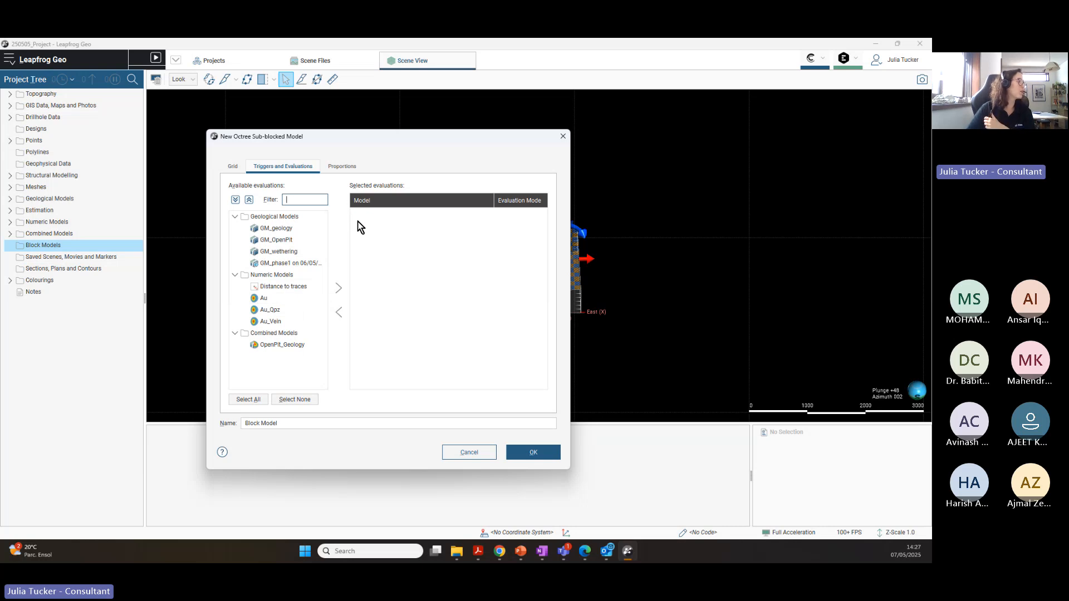
pyautogui.click(278, 230)
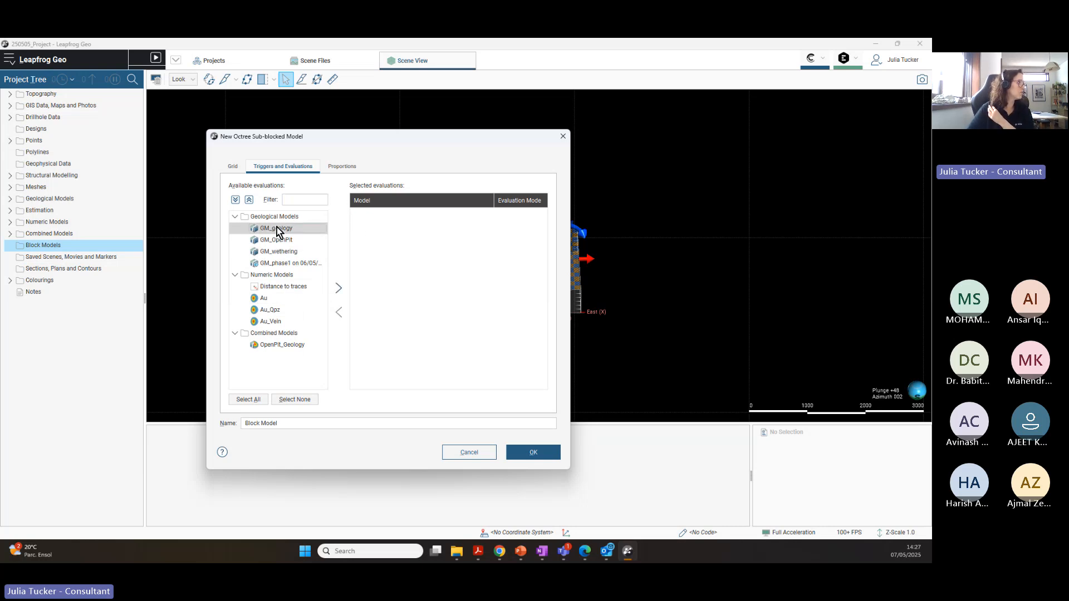
pyautogui.click(339, 288)
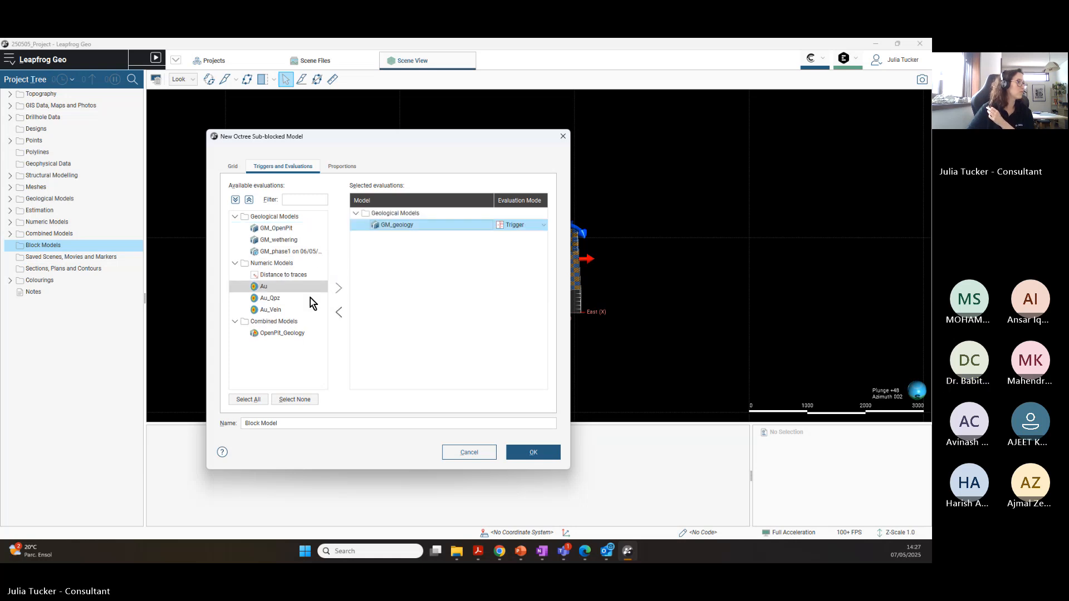
pyautogui.click(543, 225)
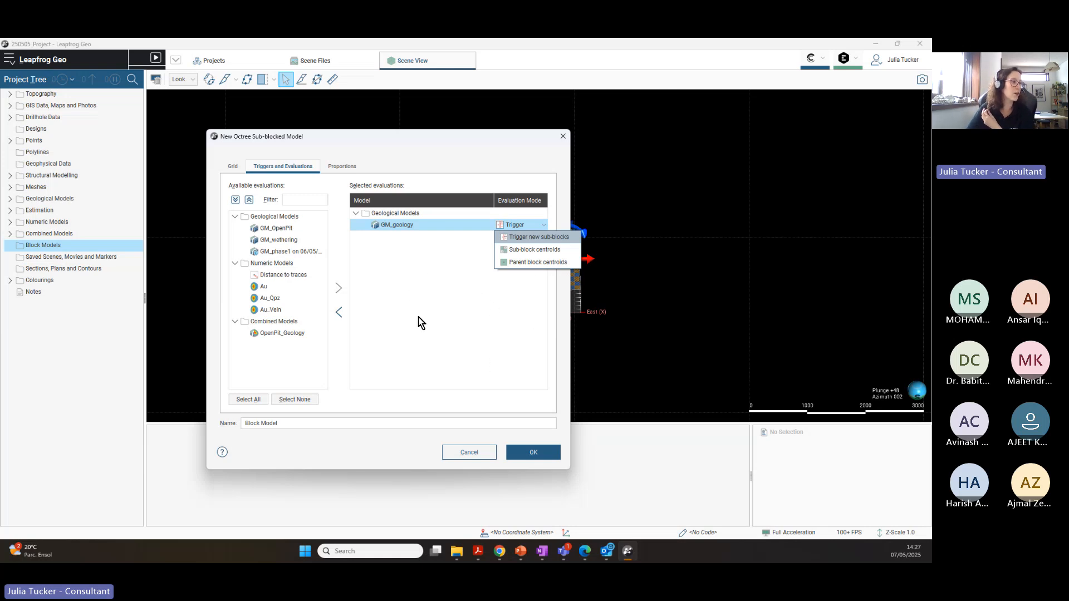
pyautogui.click(423, 304)
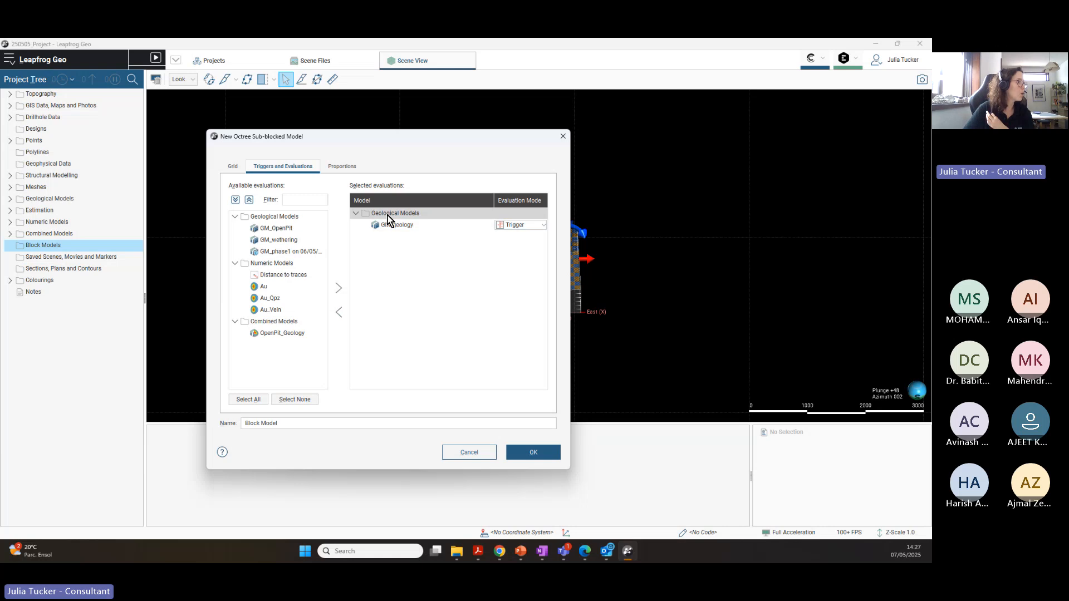
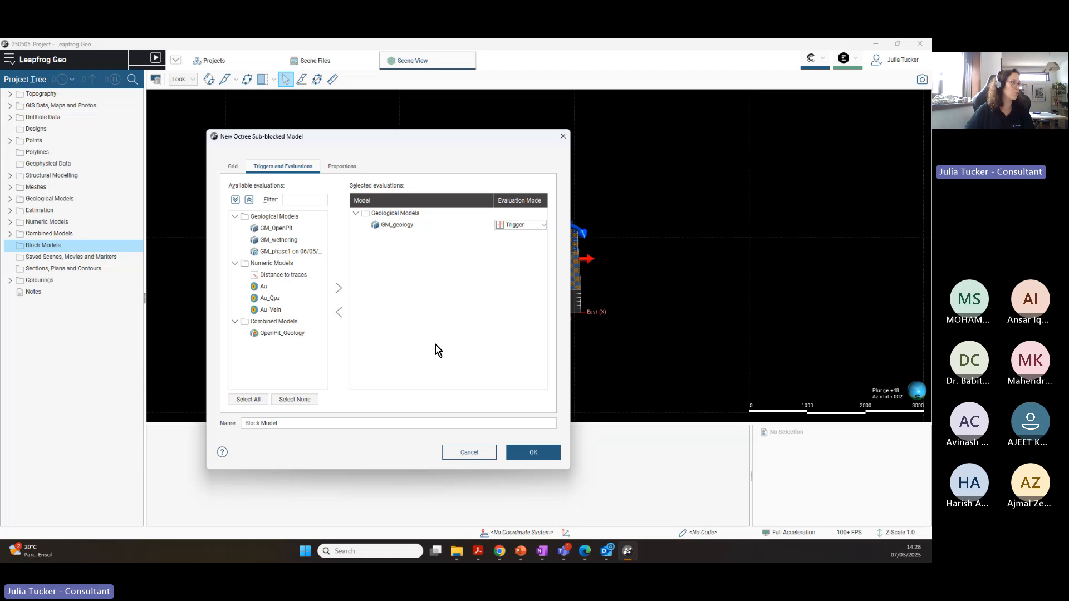
# Step: Review the octree model's proportions, trigger and grid settings before creating it
pyautogui.click(346, 167)
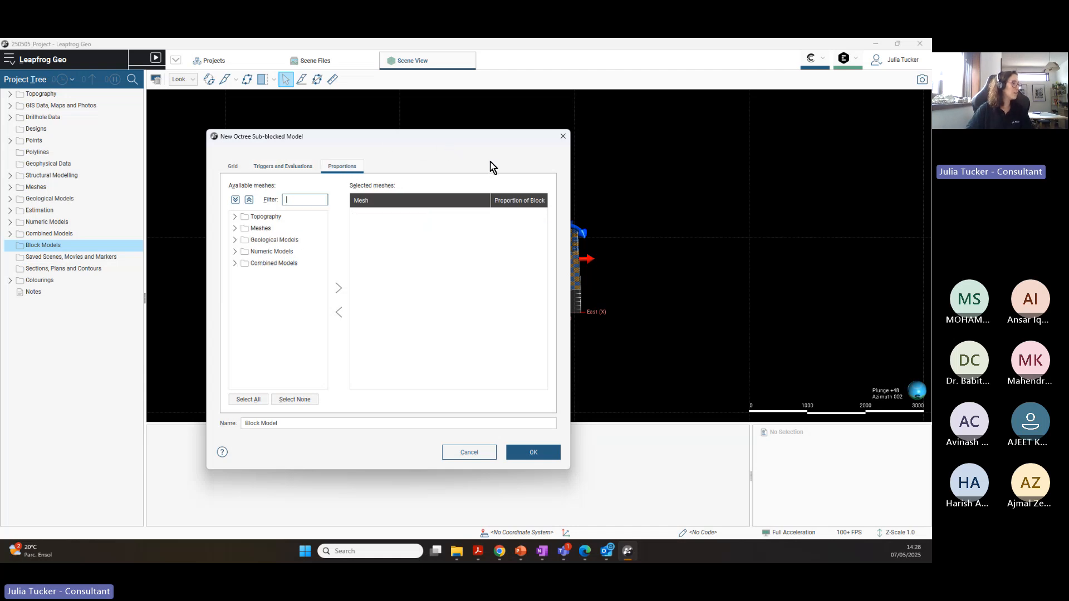
pyautogui.click(289, 171)
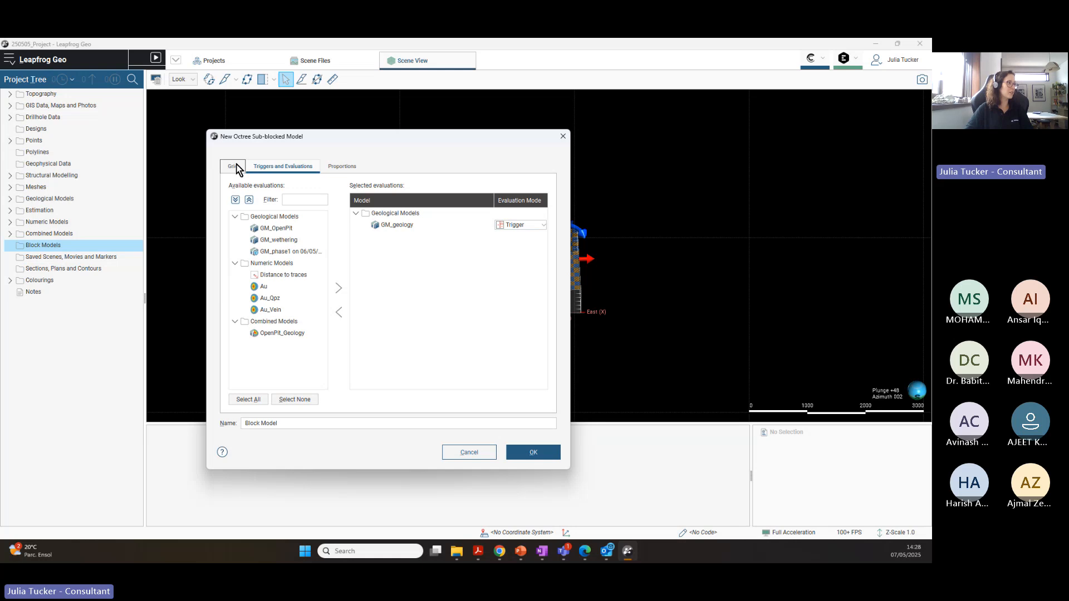
pyautogui.click(234, 166)
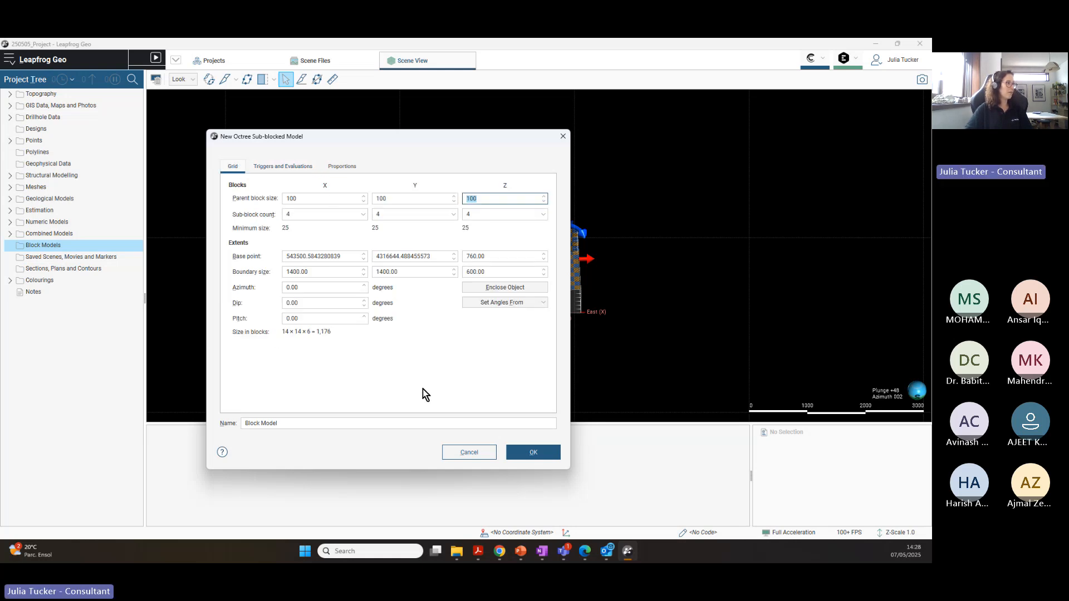
pyautogui.click(284, 167)
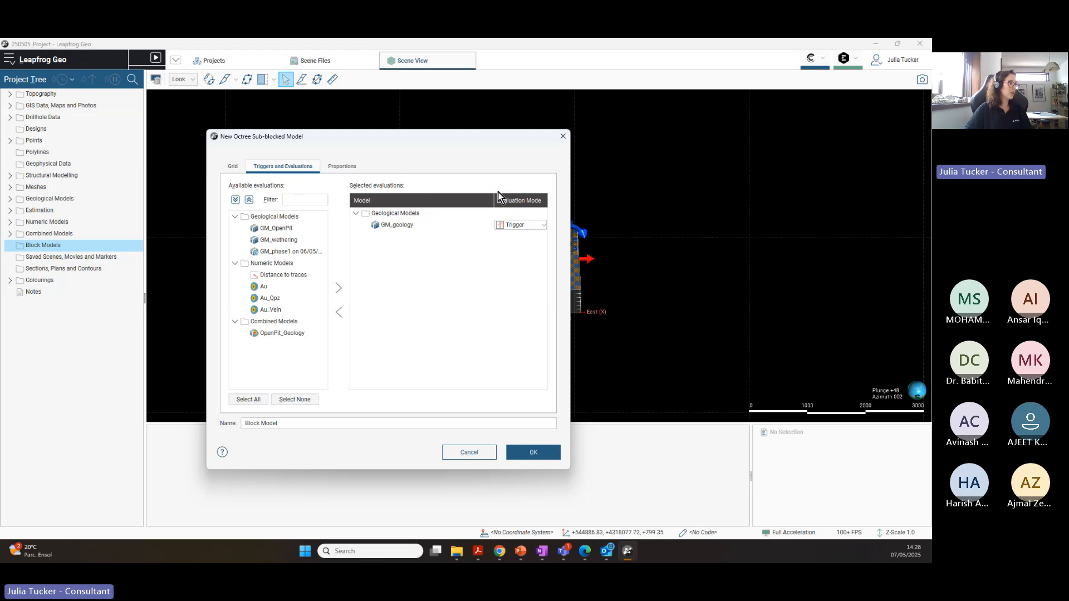
pyautogui.click(351, 167)
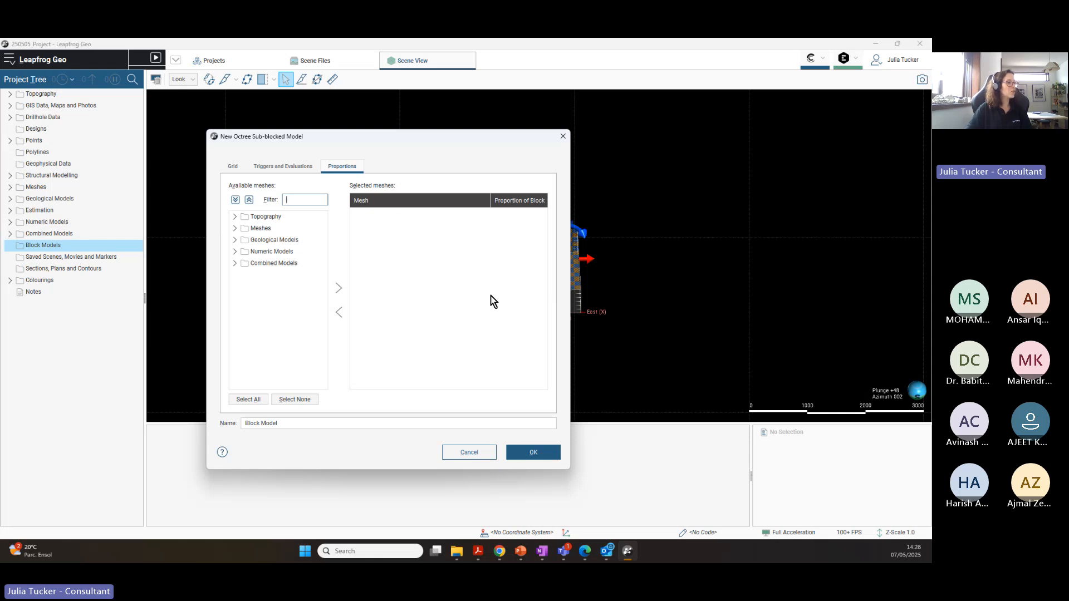
# Step: Create the octree sub-blocked model with its default name and check the progress of its processing
pyautogui.click(533, 452)
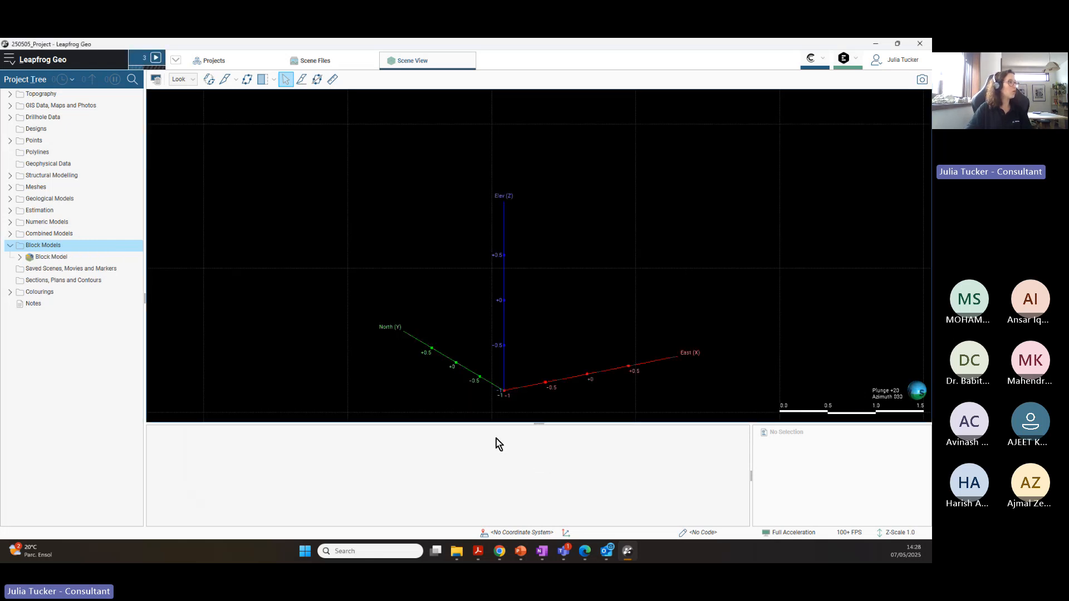
pyautogui.click(138, 59)
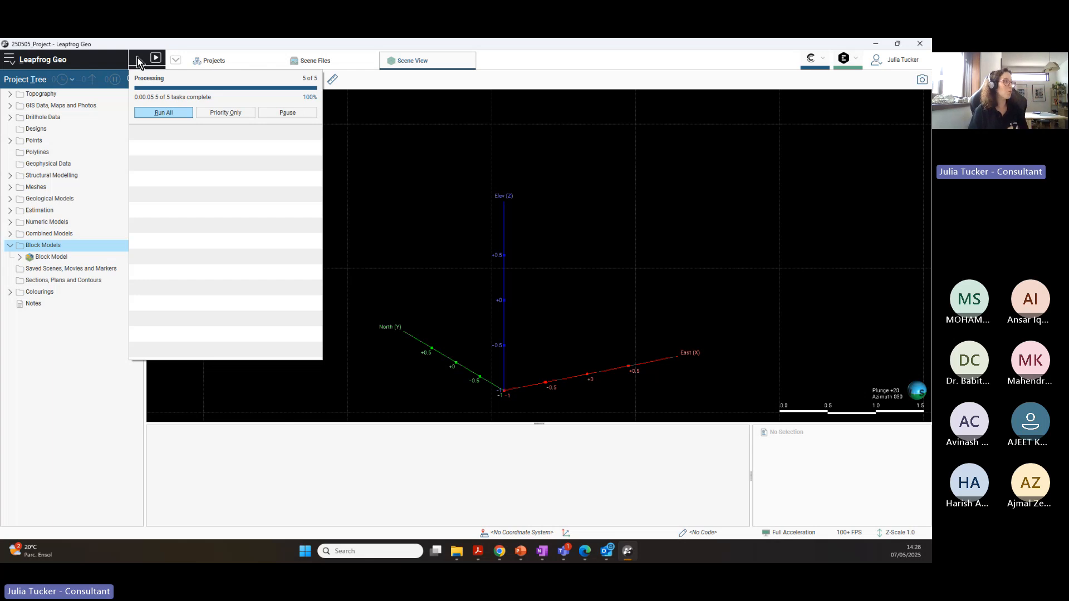
pyautogui.click(133, 470)
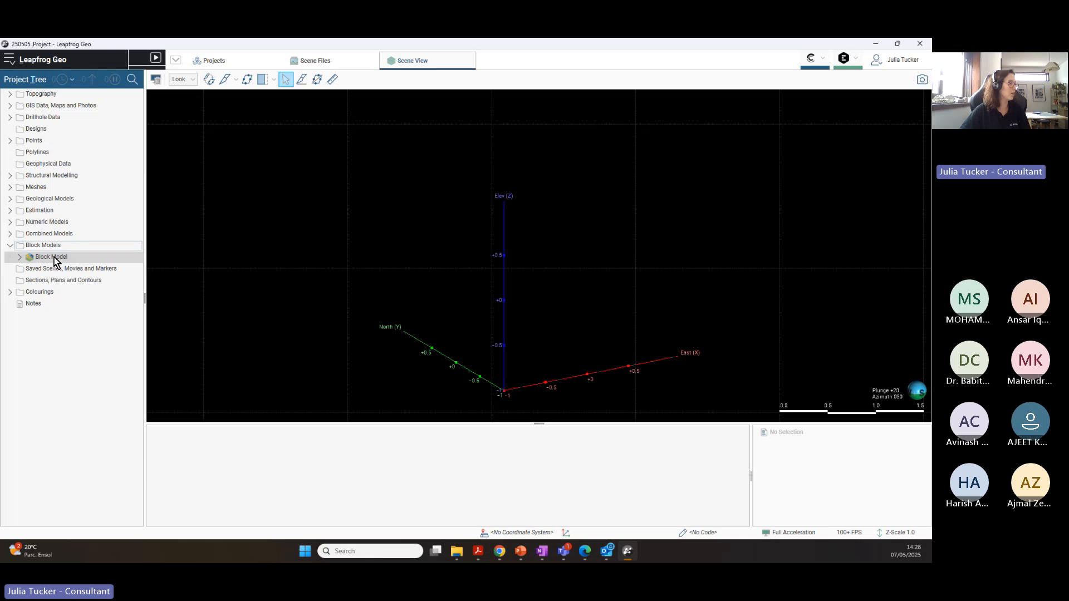
# Step: View the new block model's relationships to examine its inputs and outputs, then close the overview
pyautogui.rightClick(73, 259)
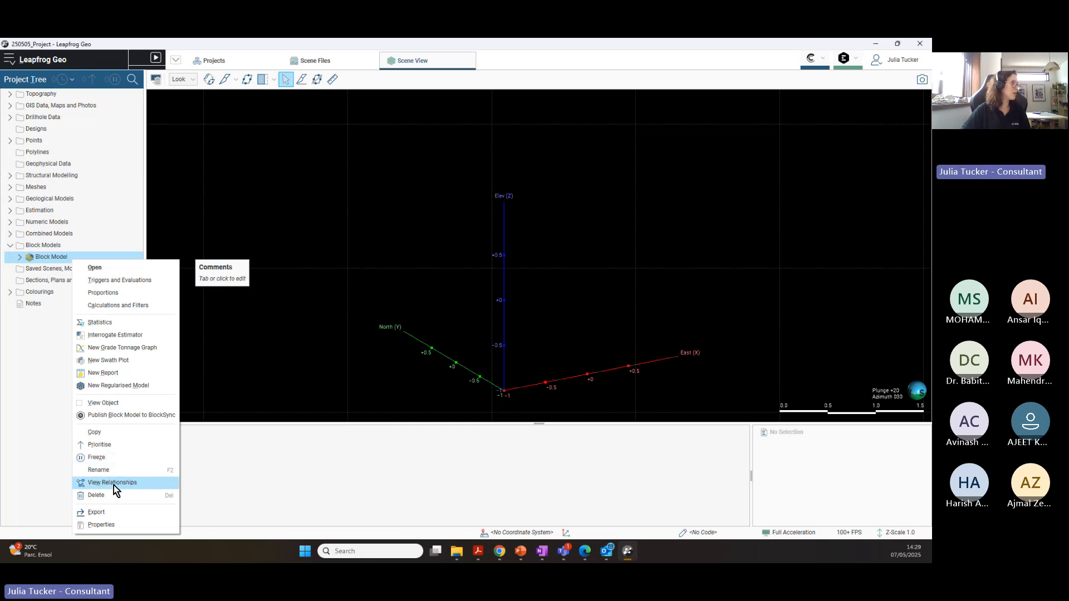
pyautogui.click(143, 483)
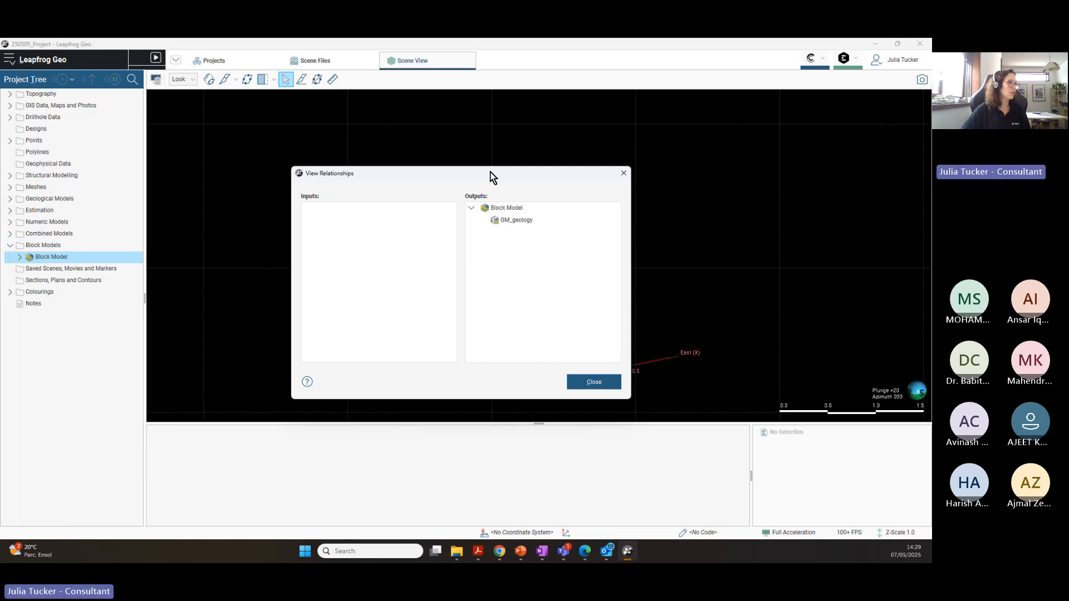
pyautogui.moveTo(493, 177); pyautogui.dragTo(466, 135)
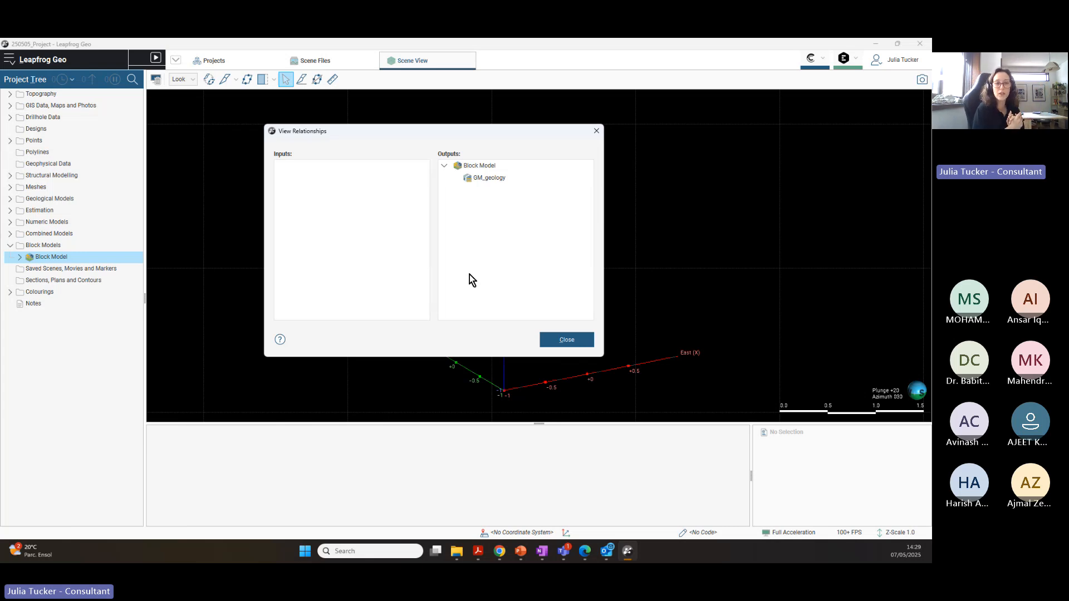
pyautogui.click(583, 341)
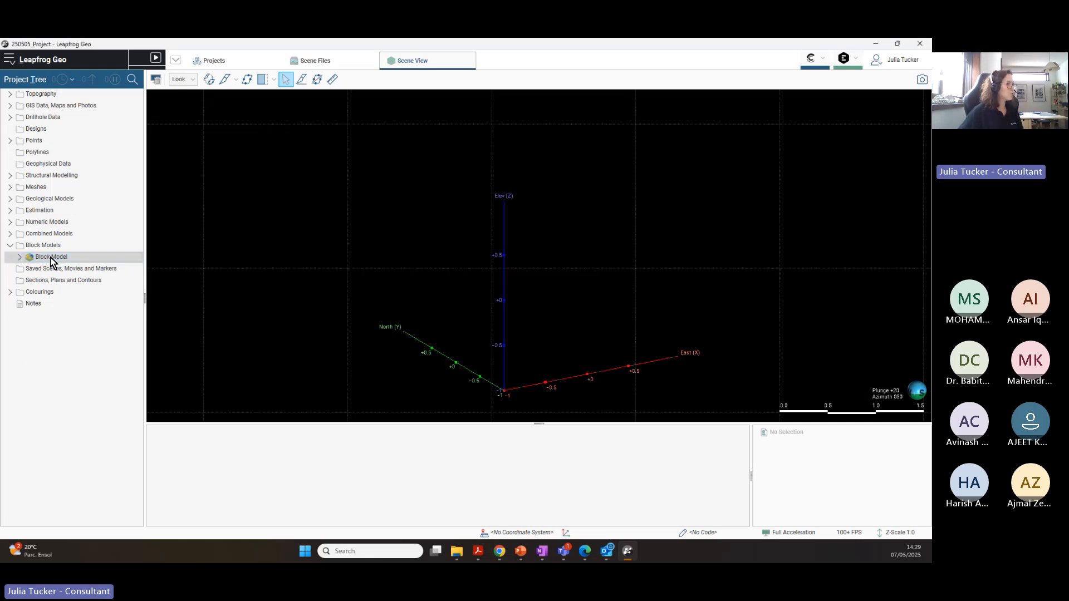
# Step: Display the new block model in the scene
pyautogui.moveTo(52, 258); pyautogui.dragTo(597, 252)
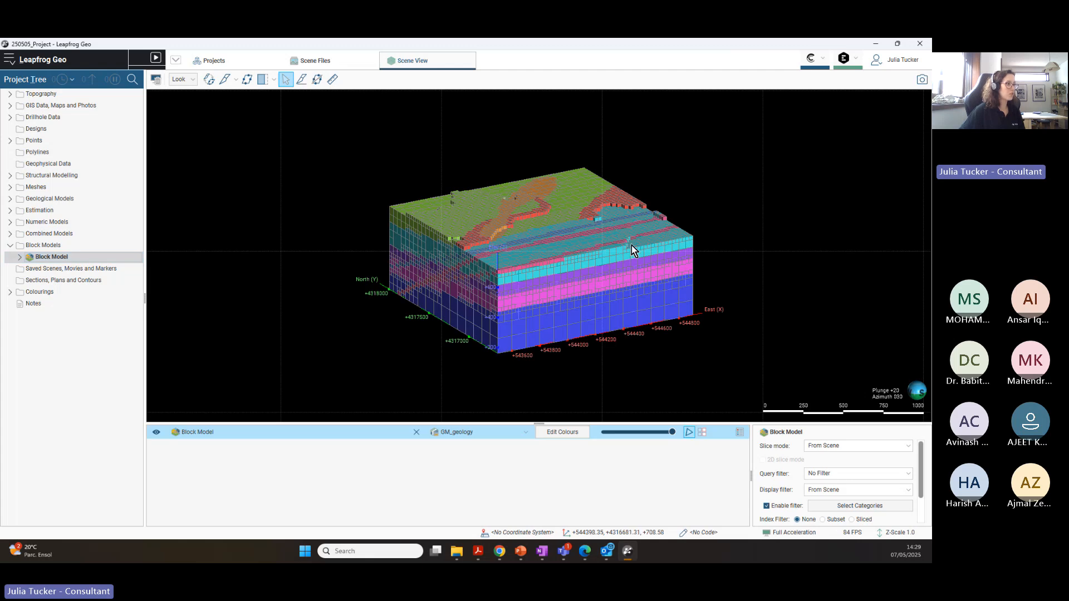
pyautogui.moveTo(650, 279); pyautogui.dragTo(363, 270)
pyautogui.moveTo(654, 274); pyautogui.dragTo(370, 263)
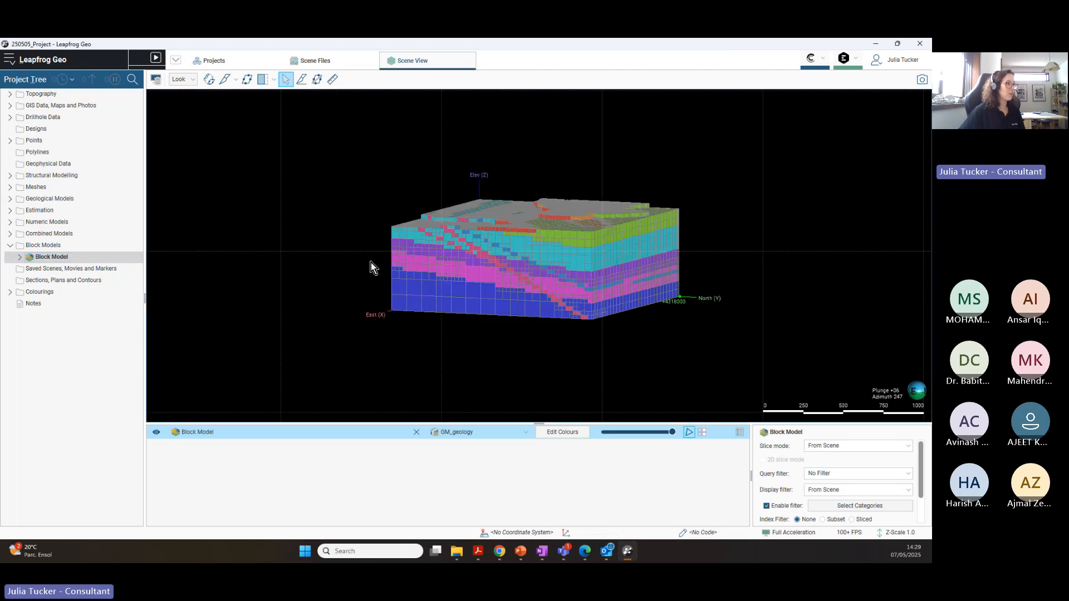
# Step: Examine how the parent blocks are subdivided along the geological contacts and veins on the side faces of the block model
pyautogui.moveTo(599, 258); pyautogui.dragTo(557, 274)
pyautogui.moveTo(623, 277); pyautogui.dragTo(518, 235)
pyautogui.scroll(8, 518, 235)
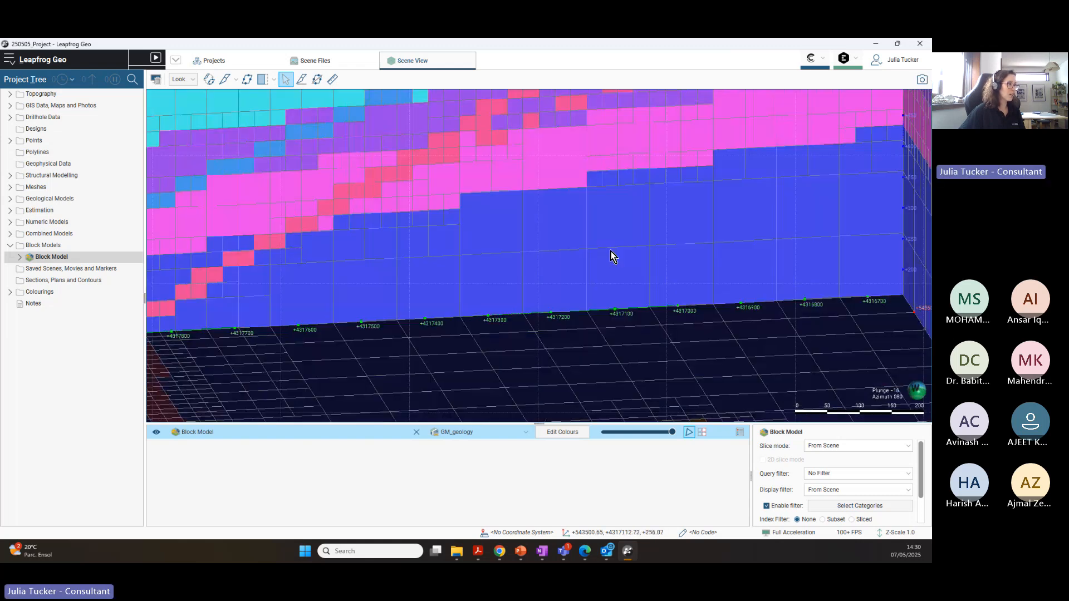
pyautogui.moveTo(611, 251); pyautogui.dragTo(602, 281)
pyautogui.scroll(4, 602, 244)
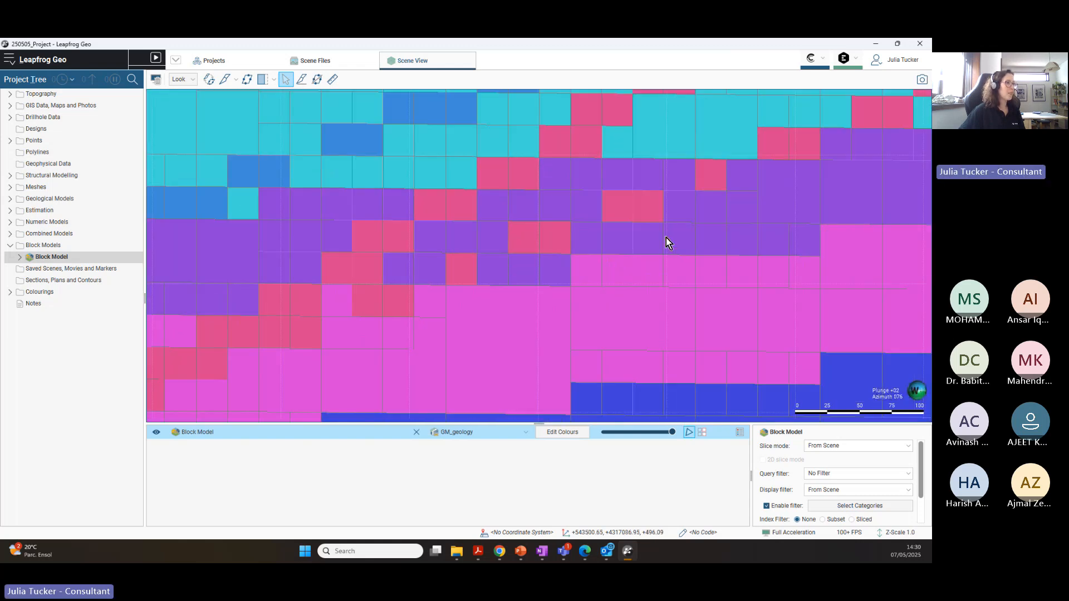
pyautogui.moveTo(695, 236); pyautogui.dragTo(388, 327, button='middle')
pyautogui.moveTo(547, 244); pyautogui.dragTo(673, 290, button='middle')
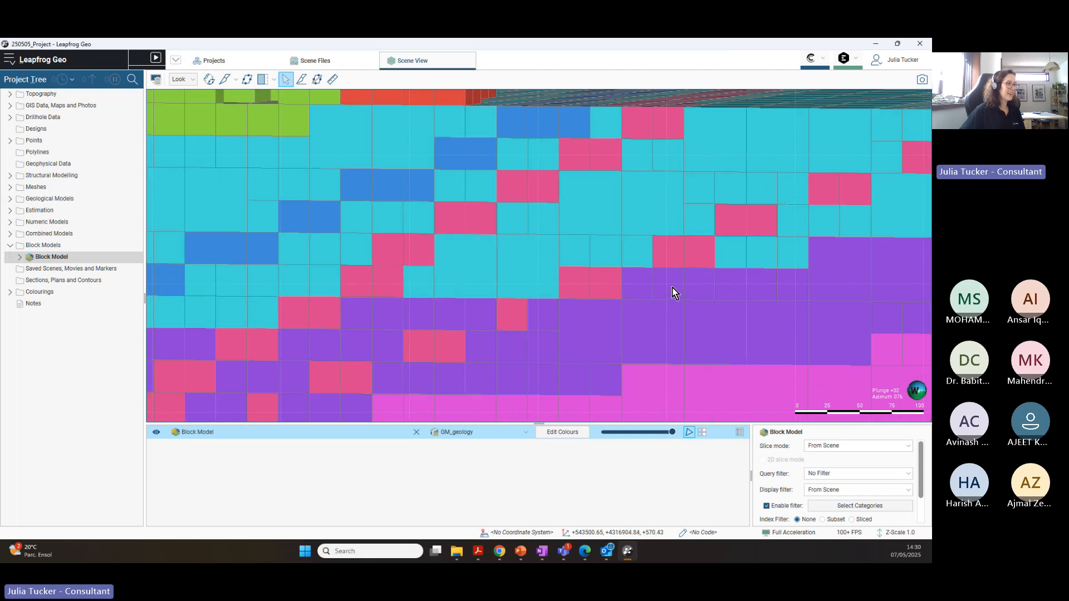
pyautogui.scroll(-8, 593, 246)
pyautogui.moveTo(545, 281); pyautogui.dragTo(591, 293, button='middle')
pyautogui.moveTo(591, 293); pyautogui.dragTo(699, 292)
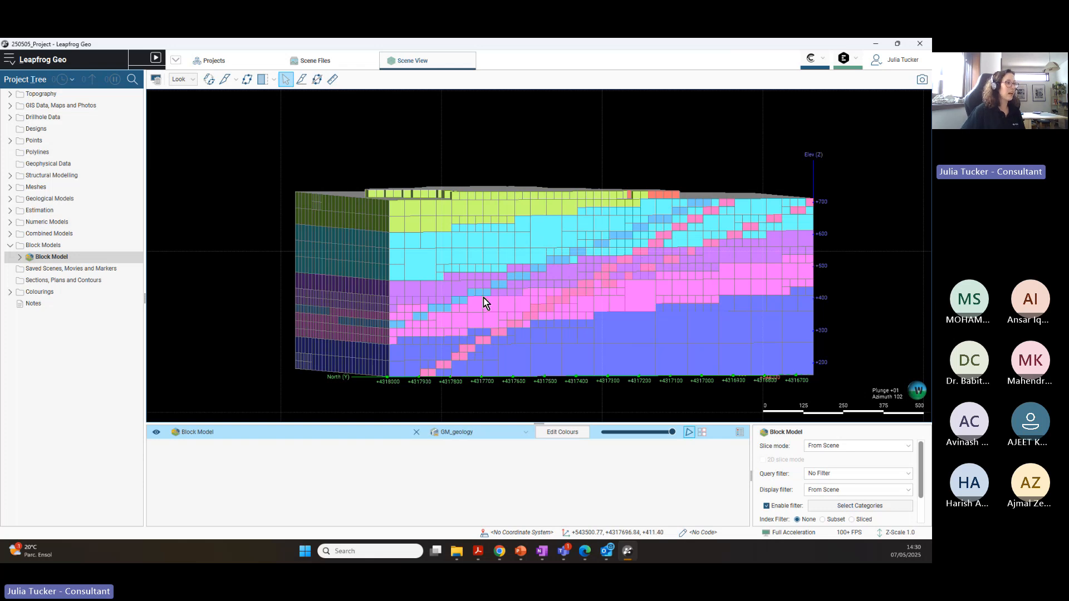
# Step: Measure the horizontal width of one small blue sub-block on the model's side face with the ruler
pyautogui.scroll(10, 559, 310)
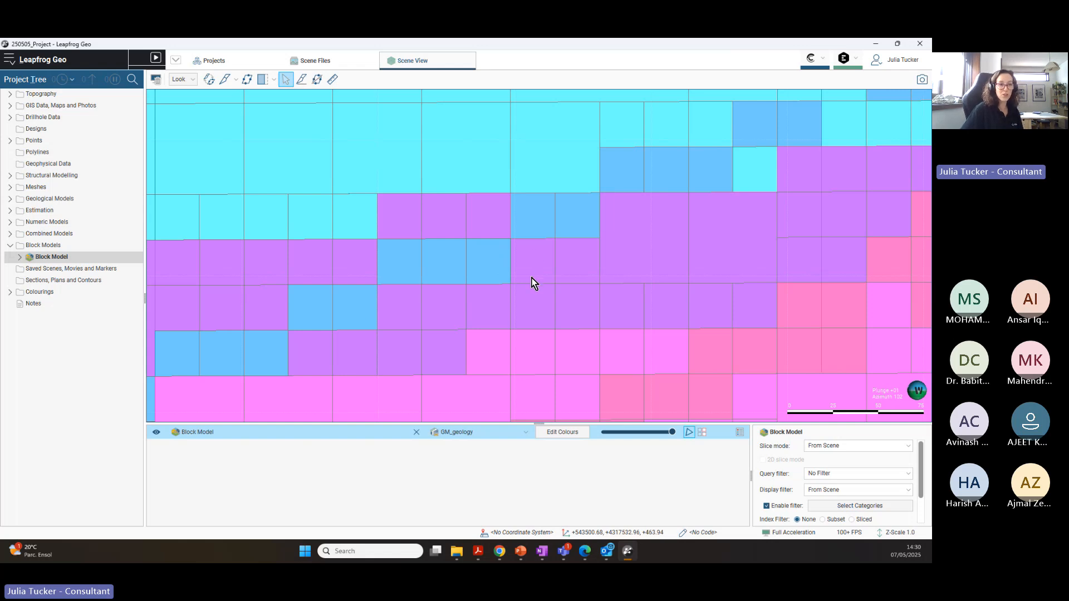
pyautogui.scroll(-9, 545, 262)
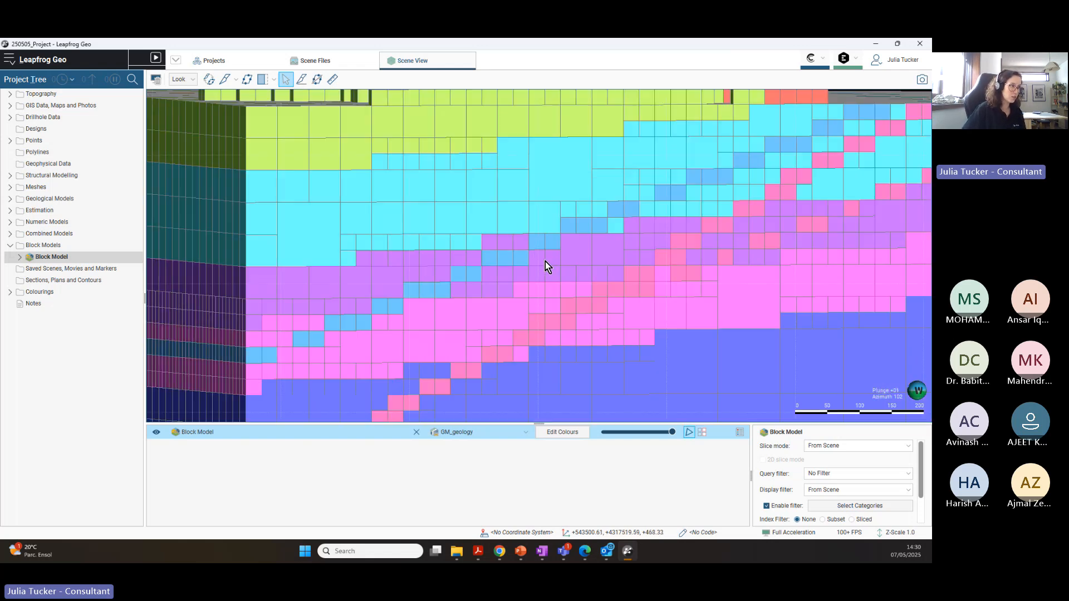
pyautogui.moveTo(543, 266); pyautogui.dragTo(497, 265)
pyautogui.scroll(6, 497, 265)
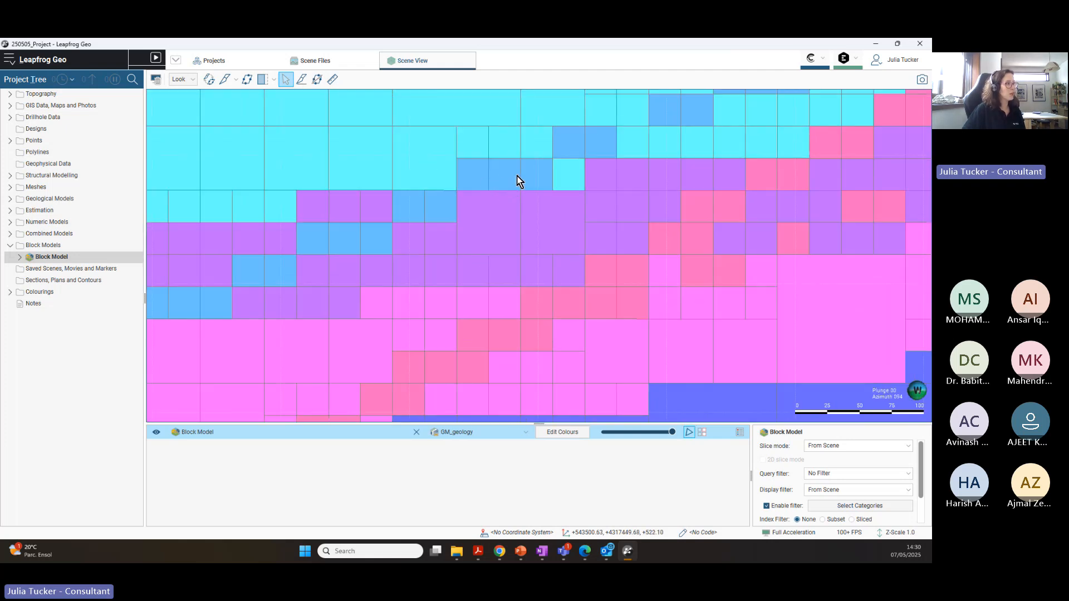
pyautogui.click(333, 81)
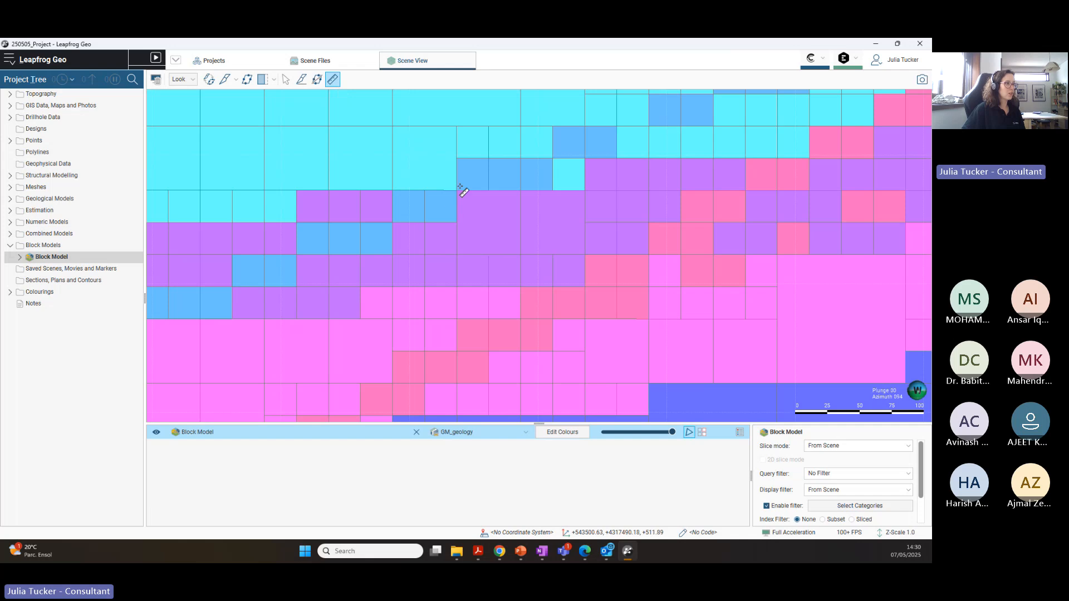
pyautogui.moveTo(456, 180); pyautogui.dragTo(488, 180)
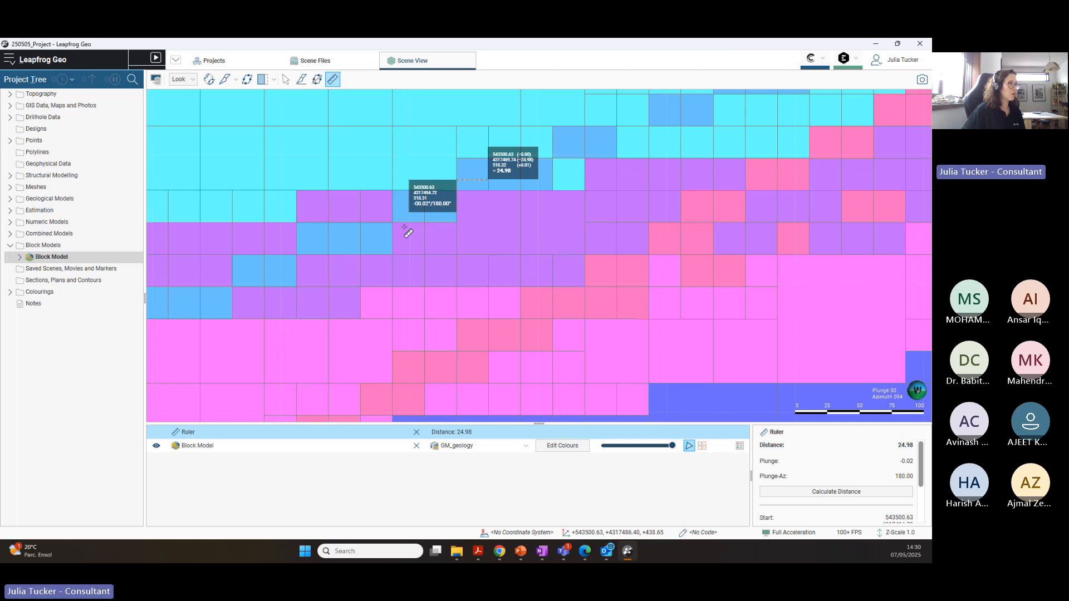
# Step: Clear the ruler measurement from the scene and expand the block model in the project tree down to its triggers and evaluations
pyautogui.click(416, 432)
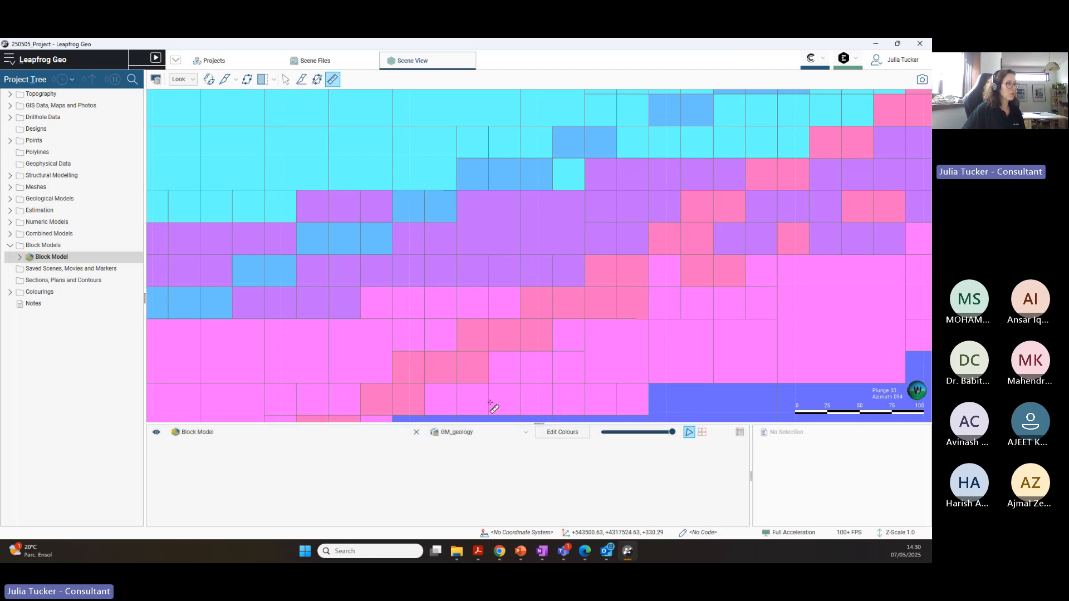
pyautogui.scroll(-5, 523, 268)
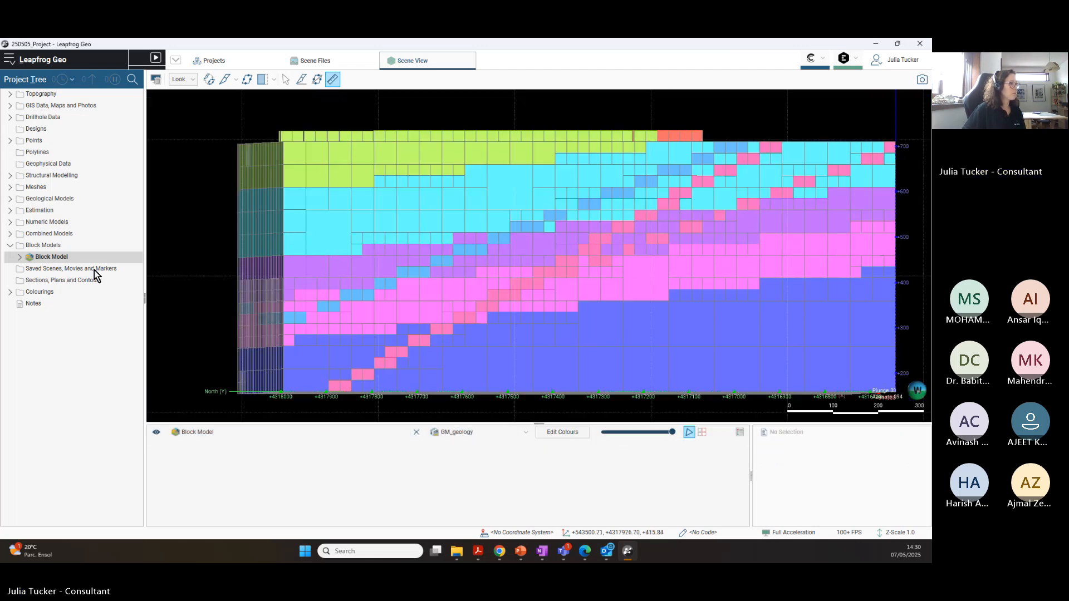
pyautogui.click(20, 258)
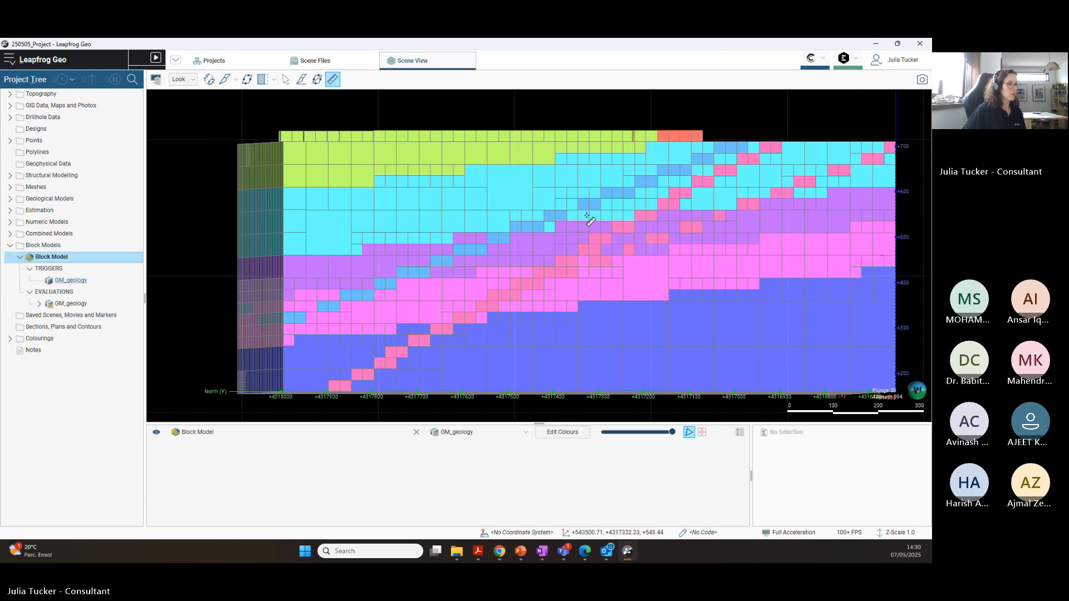
pyautogui.scroll(-4, 589, 220)
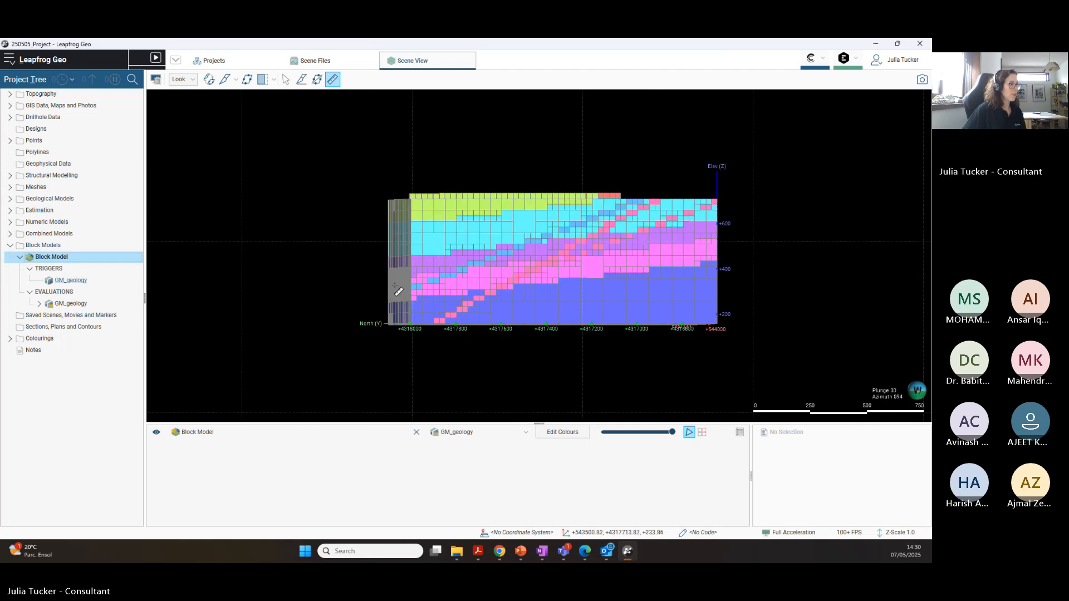
# Step: Remove the block model from the scene, display it again, and enlarge the area with its display properties
pyautogui.click(416, 432)
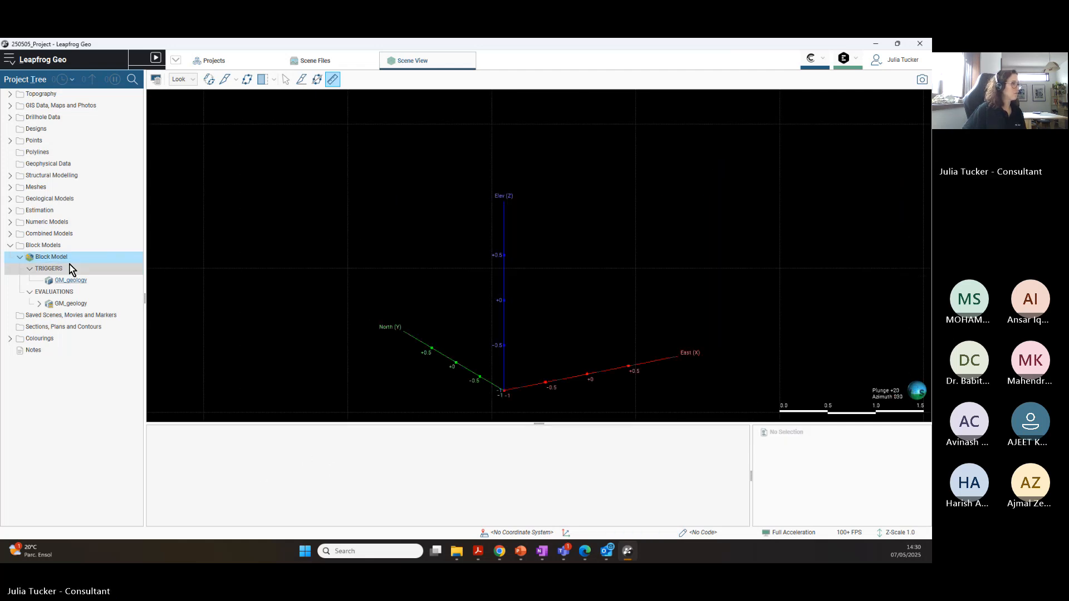
pyautogui.moveTo(42, 257); pyautogui.dragTo(612, 230)
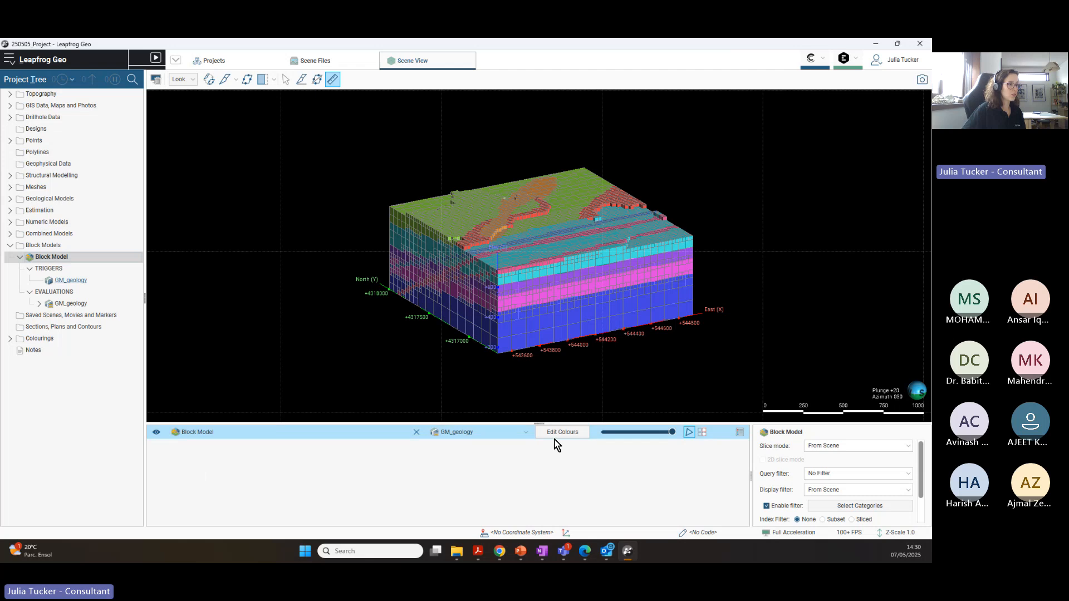
pyautogui.moveTo(749, 426); pyautogui.dragTo(749, 332)
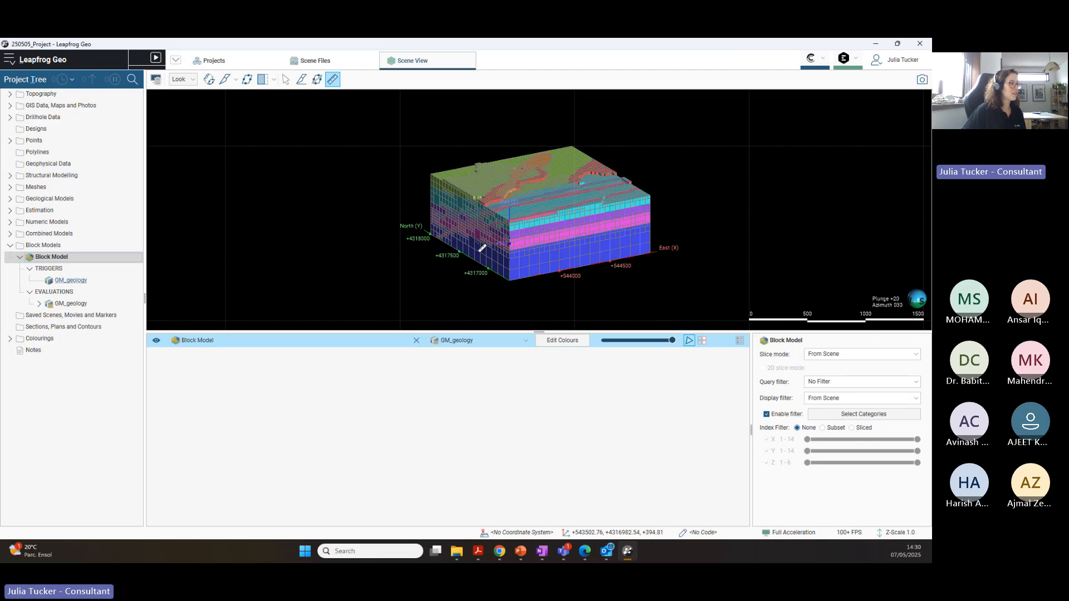
# Step: Apply a Sliced index filter to the block model with X 1-6, Y 1-6 and Z 1-4, and inspect the cut-out corner
pyautogui.click(284, 79)
pyautogui.moveTo(386, 227)
pyautogui.mouseDown()
pyautogui.moveTo(655, 249)
pyautogui.moveTo(524, 201)
pyautogui.moveTo(637, 213)
pyautogui.moveTo(339, 200)
pyautogui.moveTo(471, 204)
pyautogui.moveTo(385, 207)
pyautogui.mouseUp()
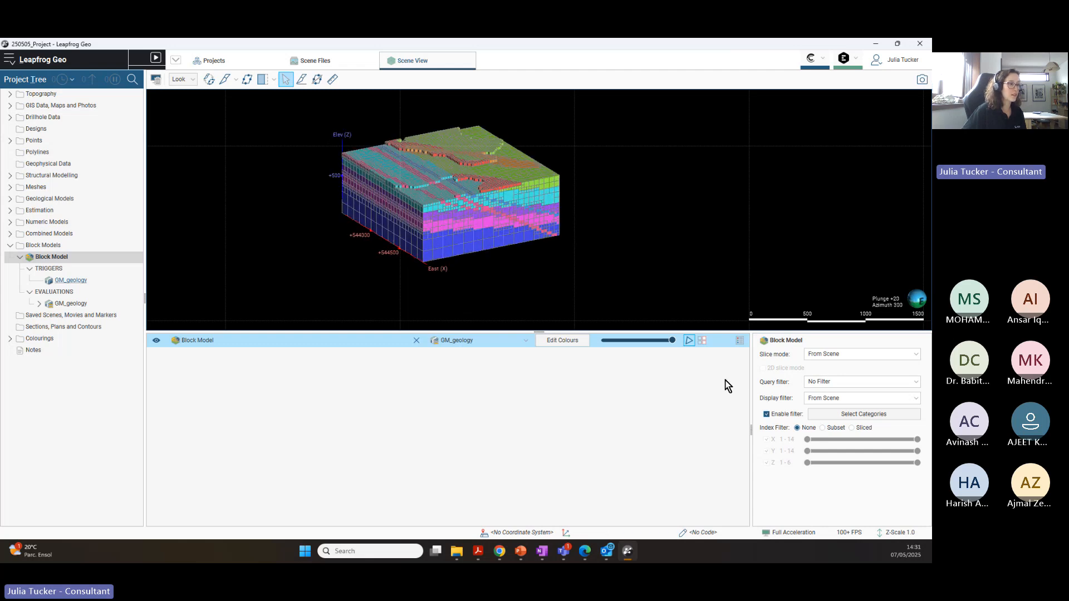
pyautogui.click(823, 429)
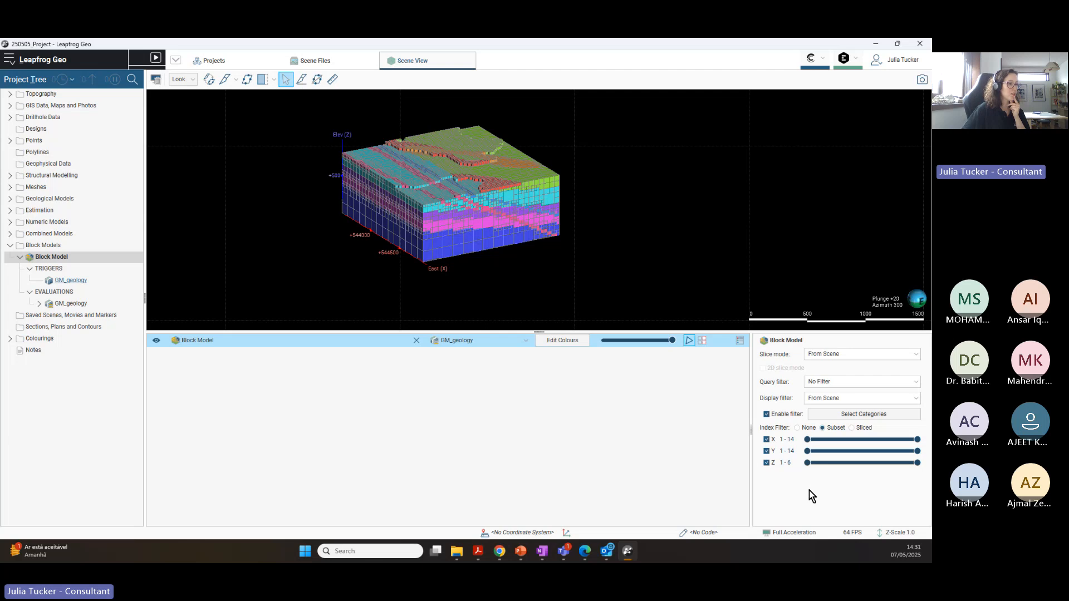
pyautogui.moveTo(917, 439)
pyautogui.mouseDown()
pyautogui.moveTo(869, 440)
pyautogui.moveTo(896, 464)
pyautogui.moveTo(874, 465)
pyautogui.moveTo(919, 464)
pyautogui.moveTo(907, 452)
pyautogui.moveTo(919, 451)
pyautogui.moveTo(886, 440)
pyautogui.moveTo(919, 440)
pyautogui.mouseUp()
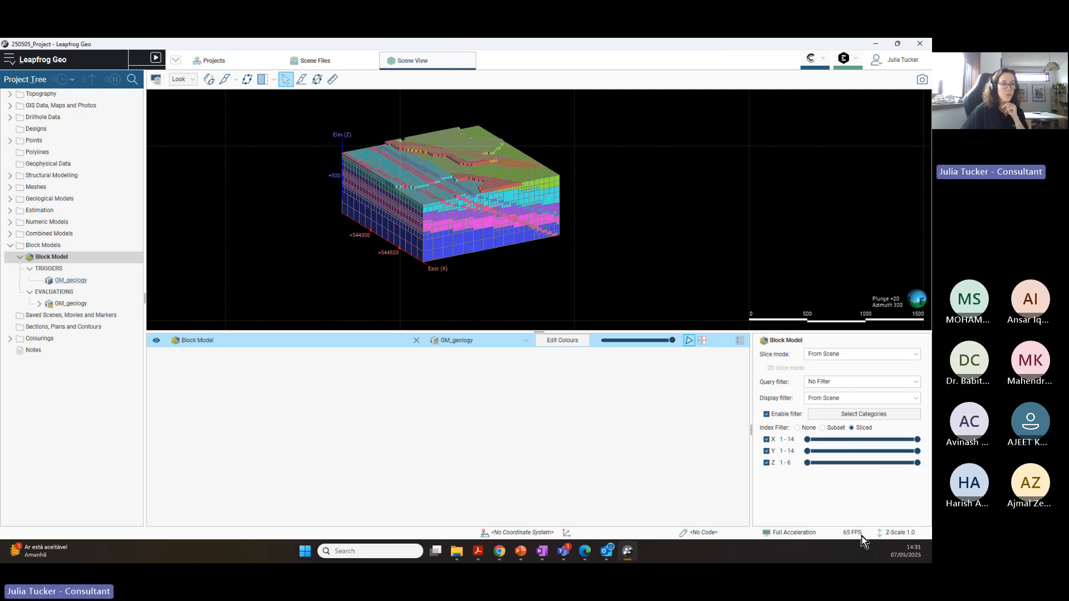
pyautogui.moveTo(917, 440); pyautogui.dragTo(853, 443)
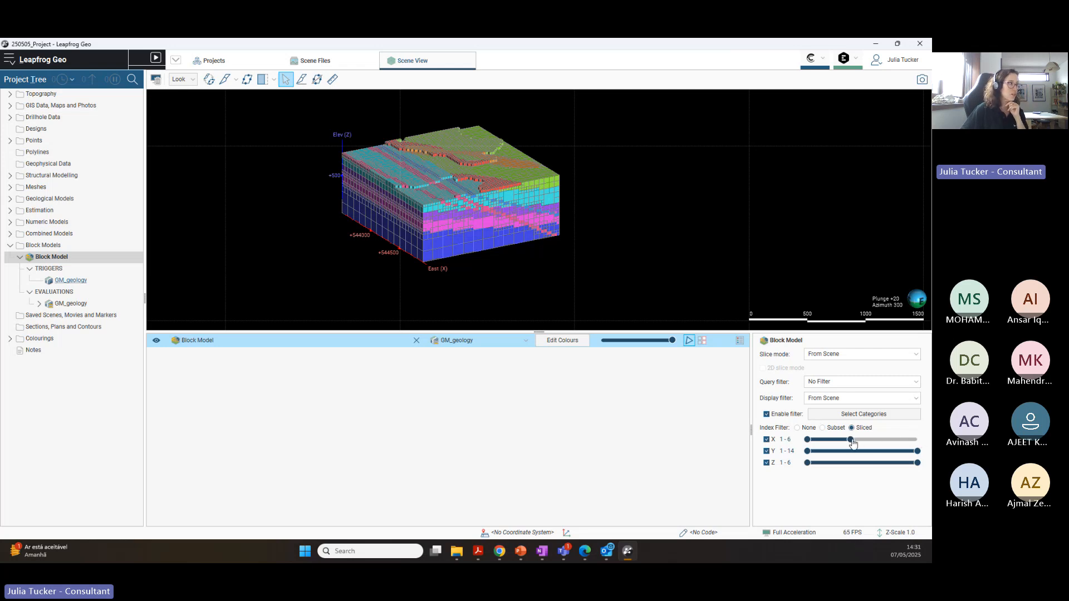
pyautogui.moveTo(916, 453); pyautogui.dragTo(854, 452)
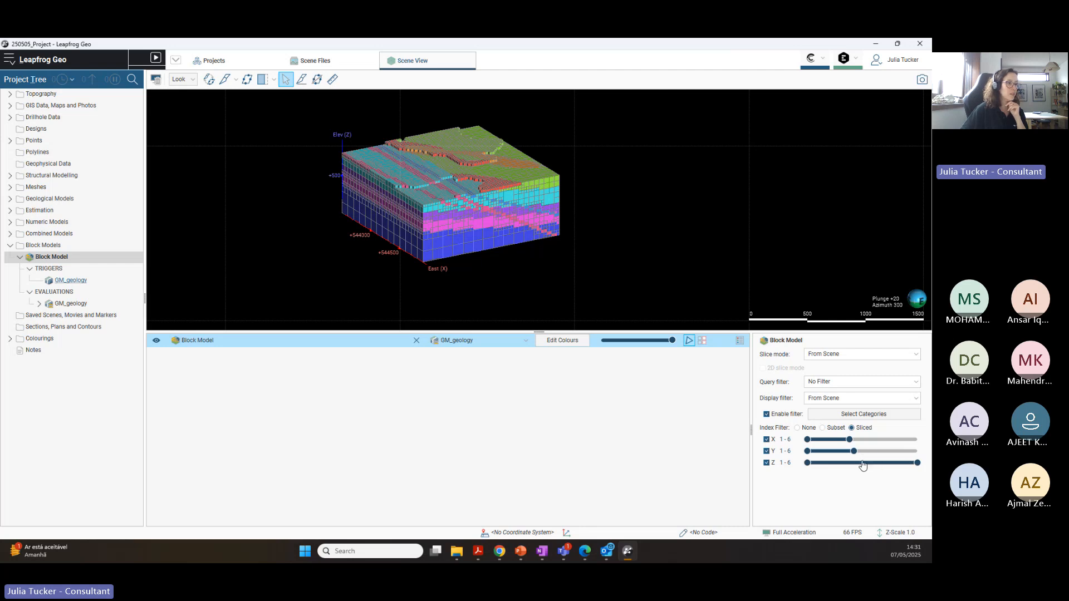
pyautogui.moveTo(916, 464); pyautogui.dragTo(873, 465)
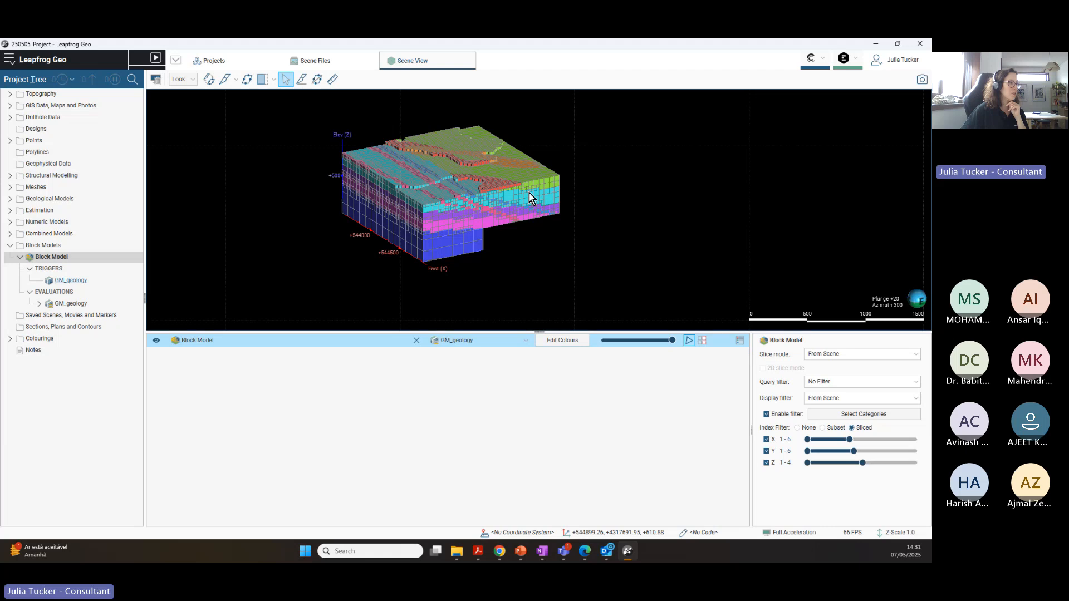
pyautogui.moveTo(529, 193); pyautogui.dragTo(580, 225)
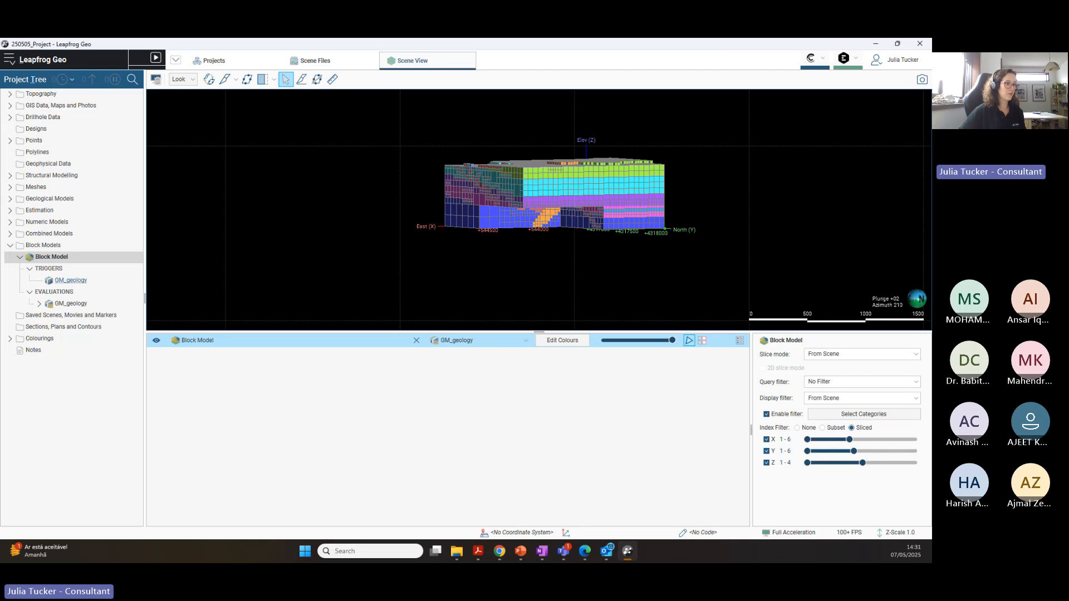
# Step: Set the block model's index filter to None, check its colouring options, and give the scene more room
pyautogui.click(798, 428)
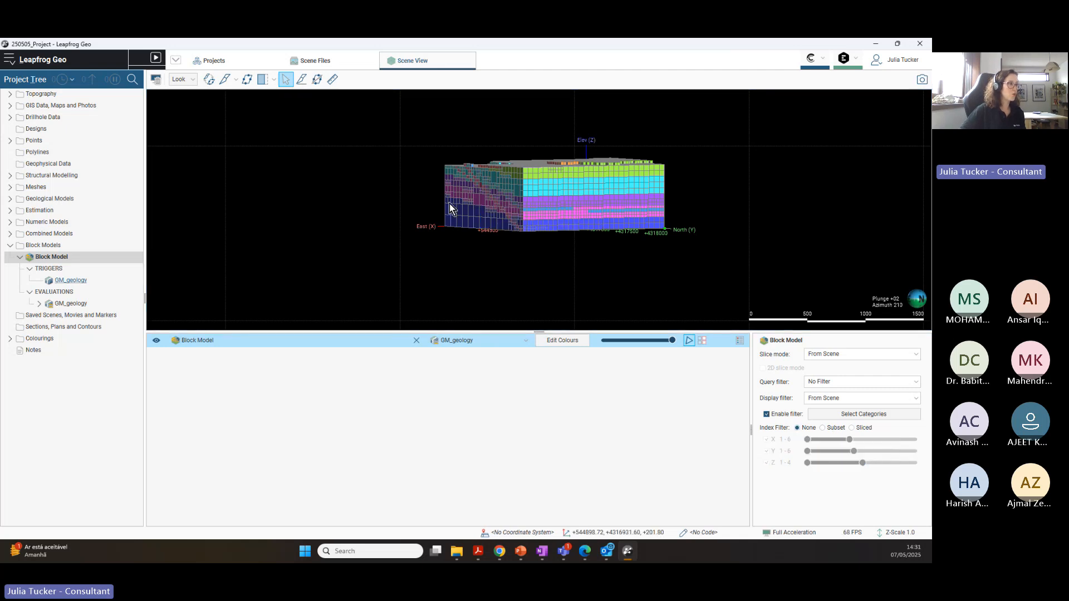
pyautogui.moveTo(448, 210); pyautogui.dragTo(522, 209)
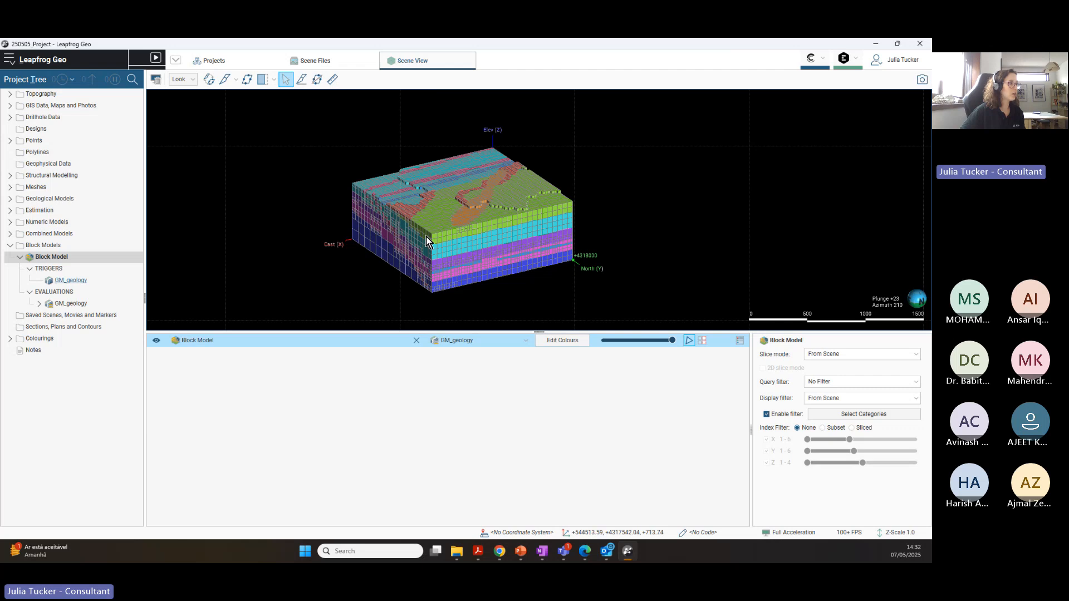
pyautogui.click(525, 341)
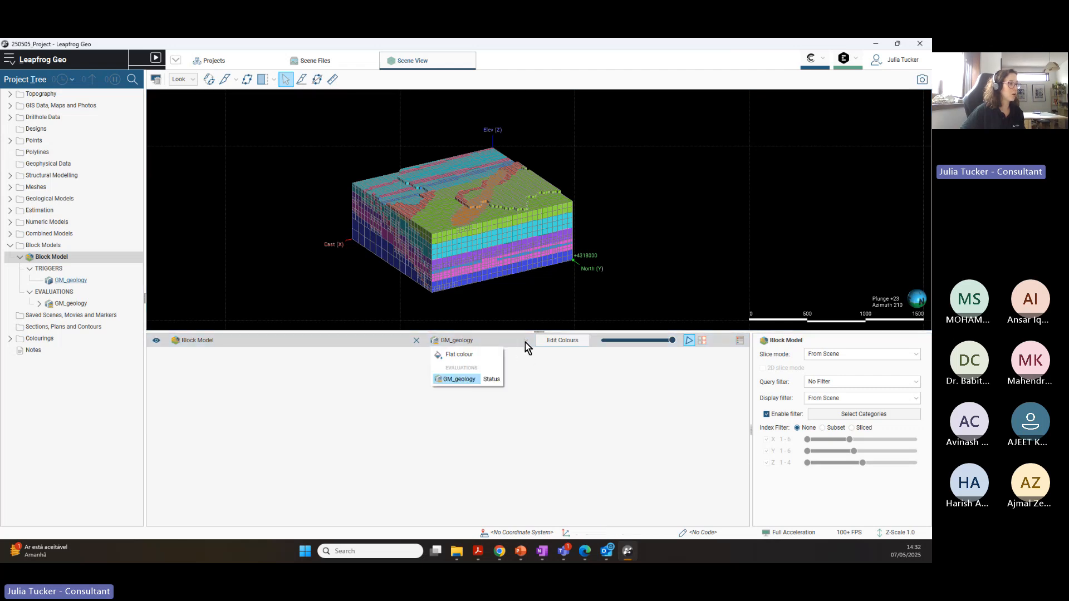
pyautogui.click(586, 420)
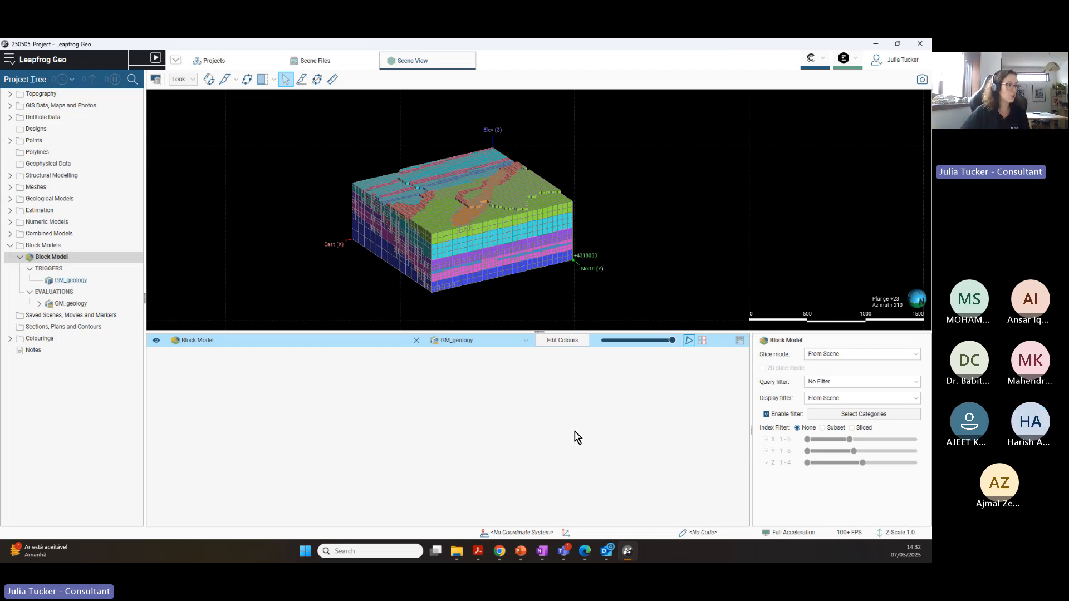
pyautogui.moveTo(539, 334); pyautogui.dragTo(540, 401)
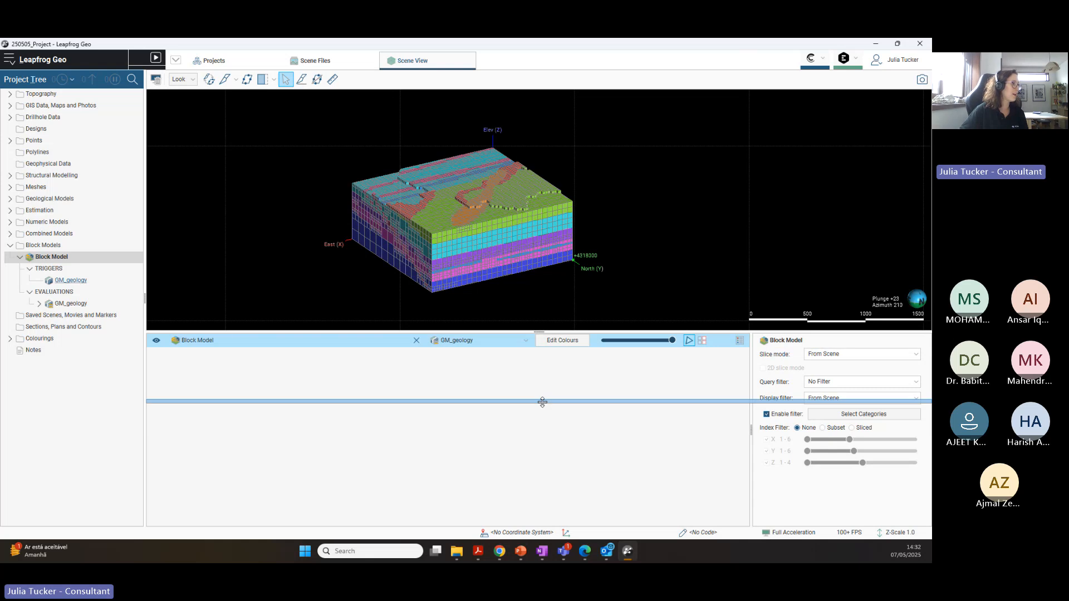
pyautogui.moveTo(421, 243); pyautogui.dragTo(555, 259)
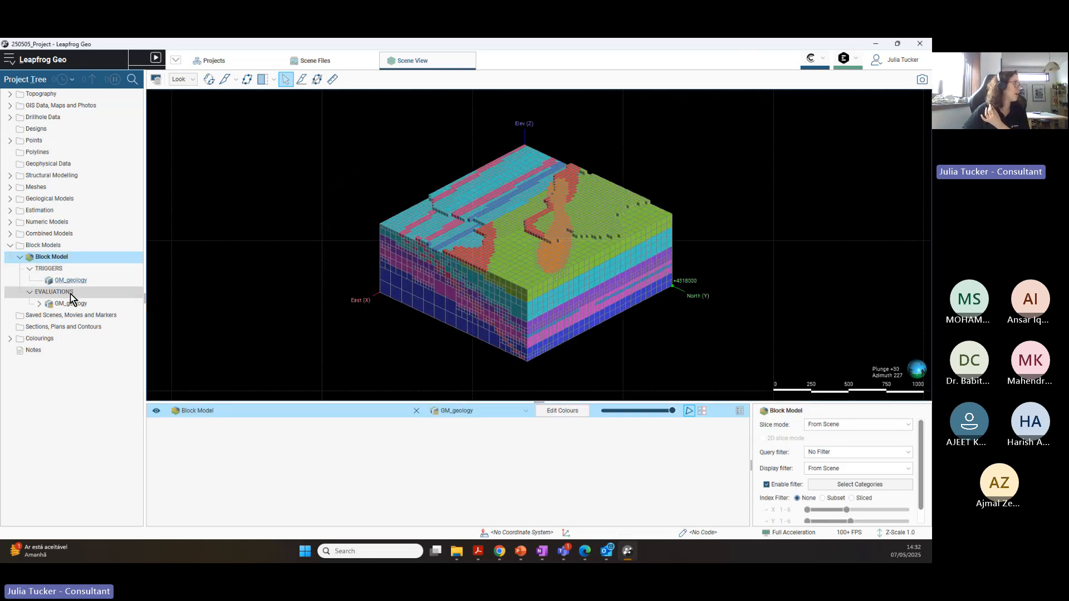
# Step: Review the actions available for the block model, such as statistics, grade tonnage graph, swath plot and report
pyautogui.rightClick(60, 260)
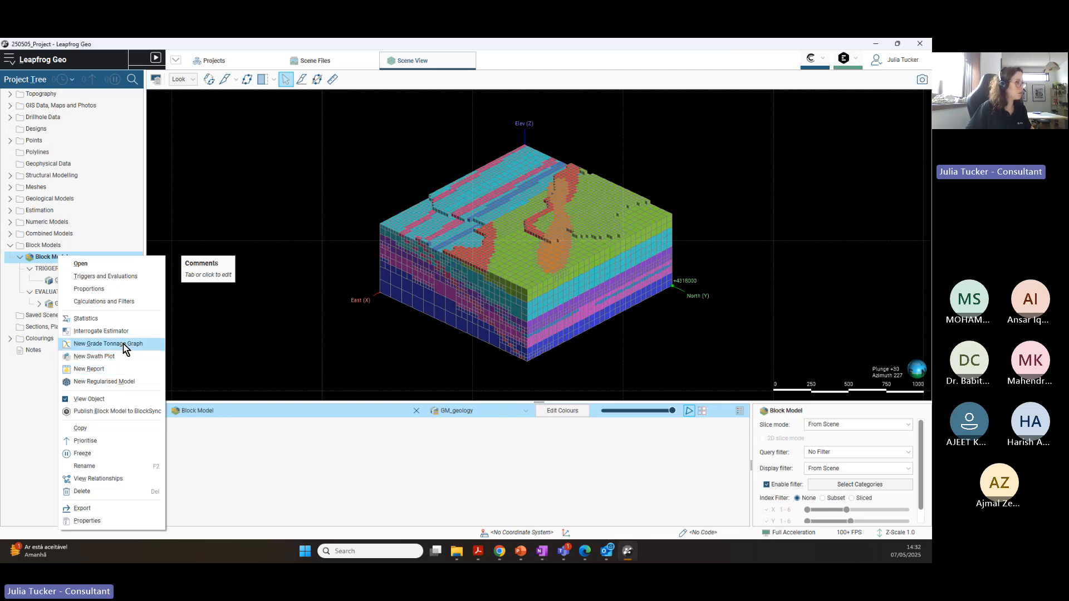
pyautogui.click(343, 464)
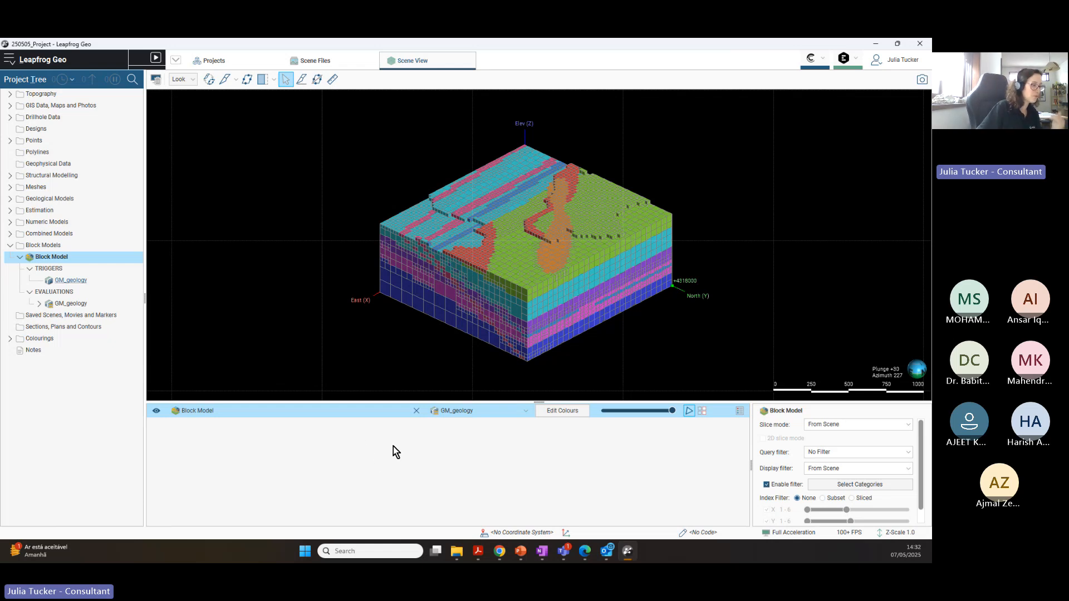
pyautogui.moveTo(658, 197); pyautogui.dragTo(575, 268)
# Step: Open the octree block model for editing and inspect its grid and extents in the scene
pyautogui.rightClick(42, 259)
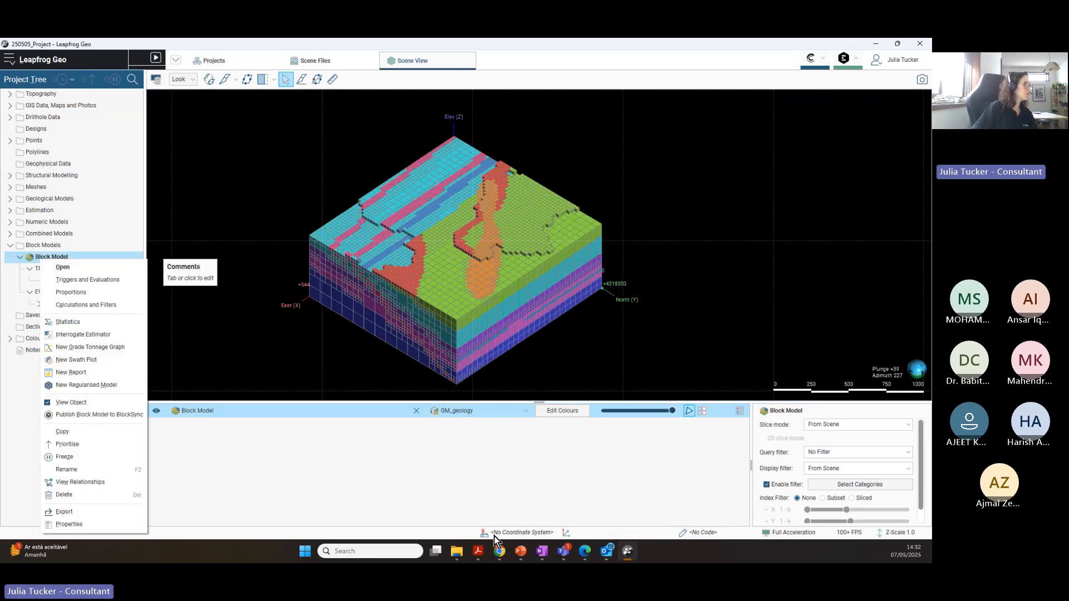
pyautogui.click(67, 269)
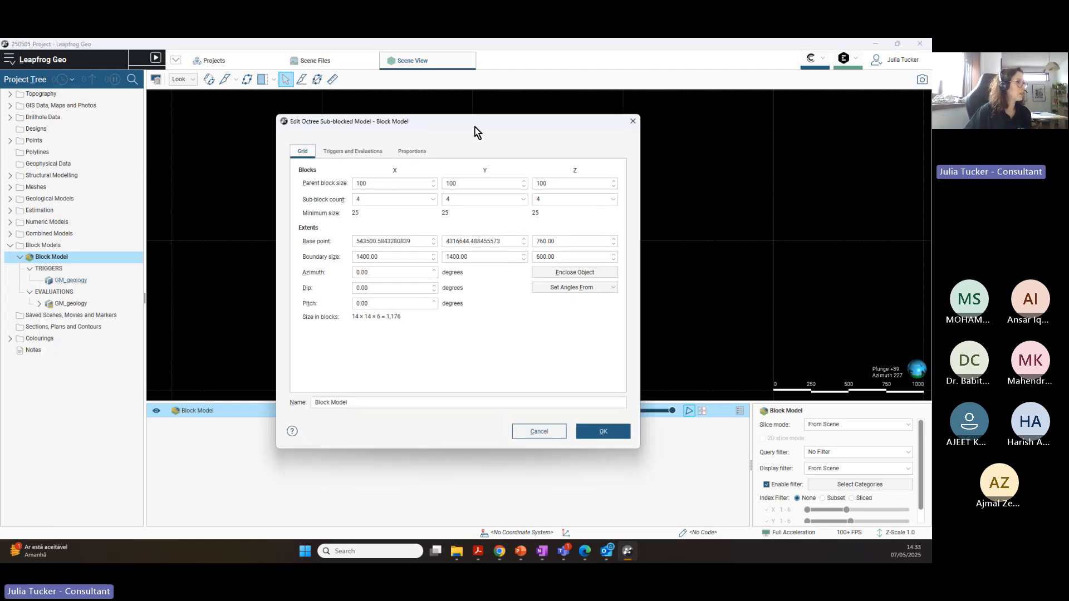
pyautogui.moveTo(473, 132); pyautogui.dragTo(225, 133)
pyautogui.moveTo(458, 196); pyautogui.dragTo(622, 258)
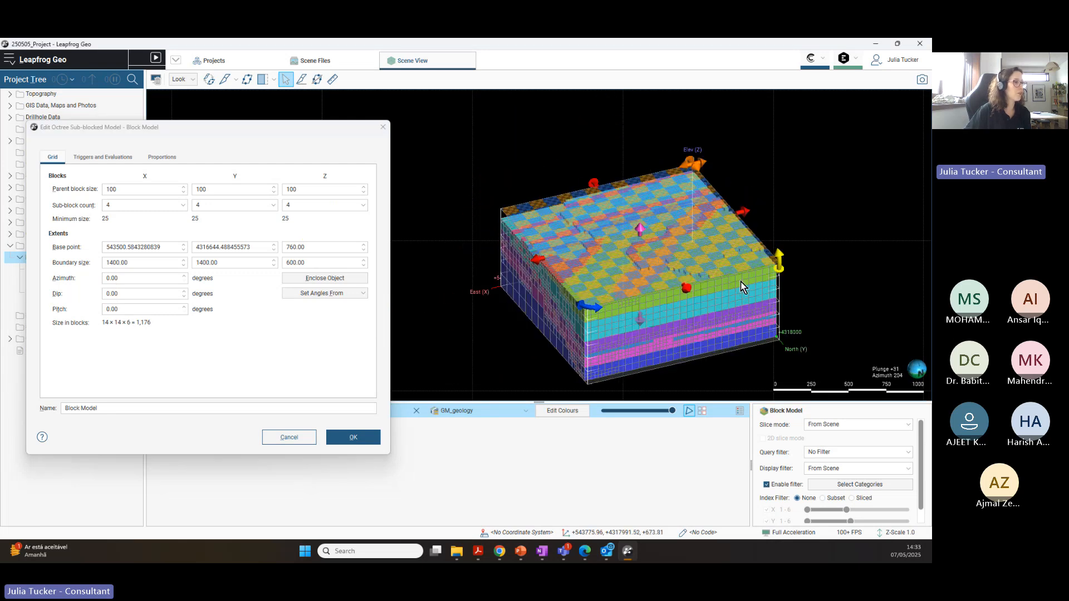
pyautogui.moveTo(740, 281); pyautogui.dragTo(683, 268, button='right')
pyautogui.moveTo(241, 134); pyautogui.dragTo(521, 139)
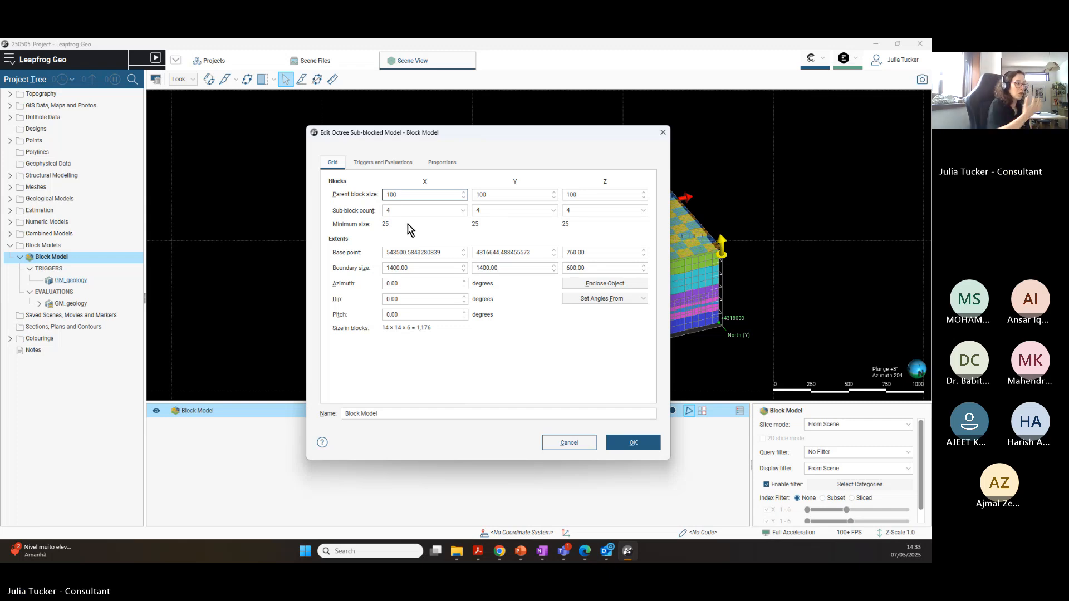
# Step: Set the parent block size to 20 in X, Y and Z, and review the Z sub-block count options, keeping 4
pyautogui.moveTo(404, 195); pyautogui.dragTo(378, 192)
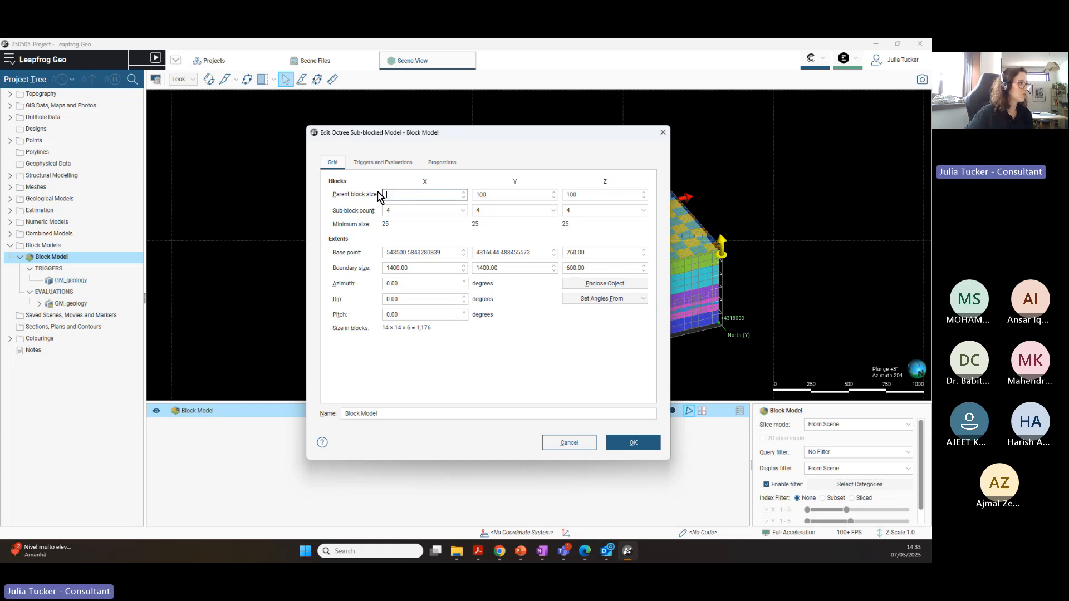
pyautogui.press('Tab')
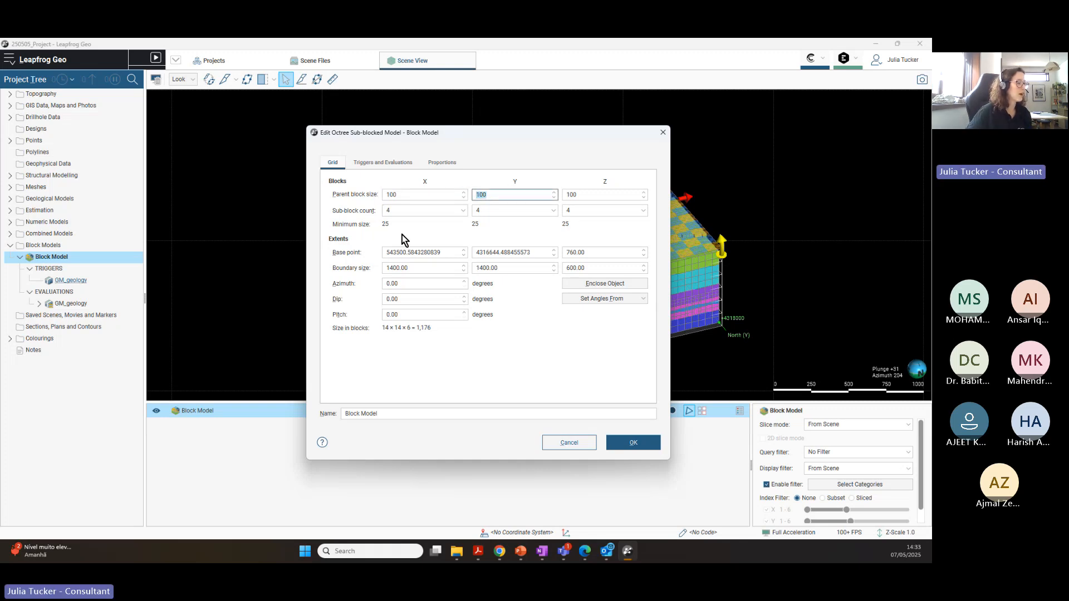
pyautogui.click(407, 195)
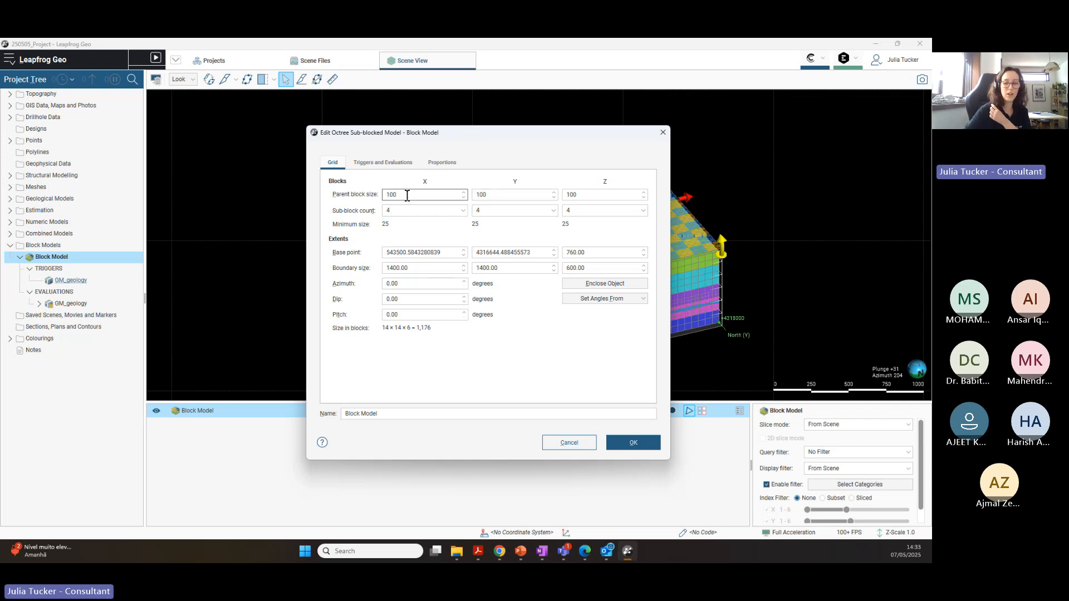
pyautogui.write('2')
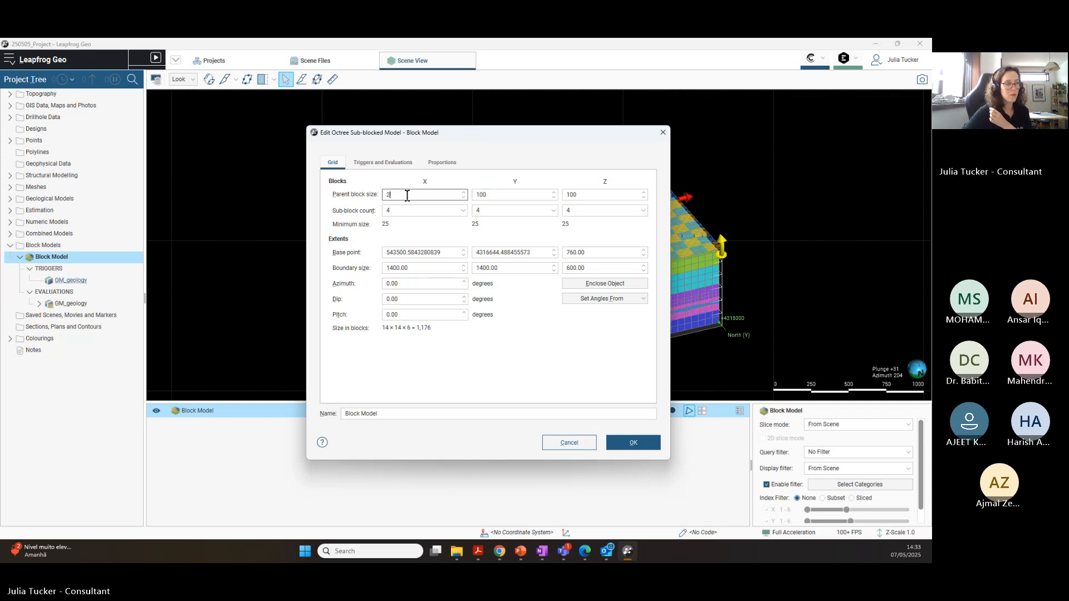
pyautogui.write('0')
pyautogui.press('Tab')
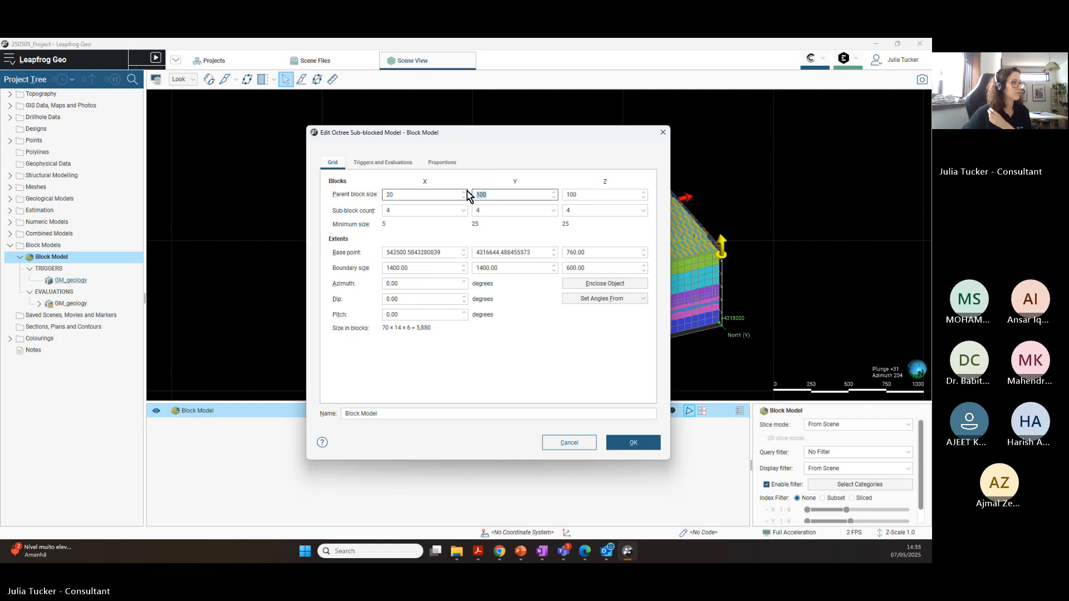
pyautogui.write('20')
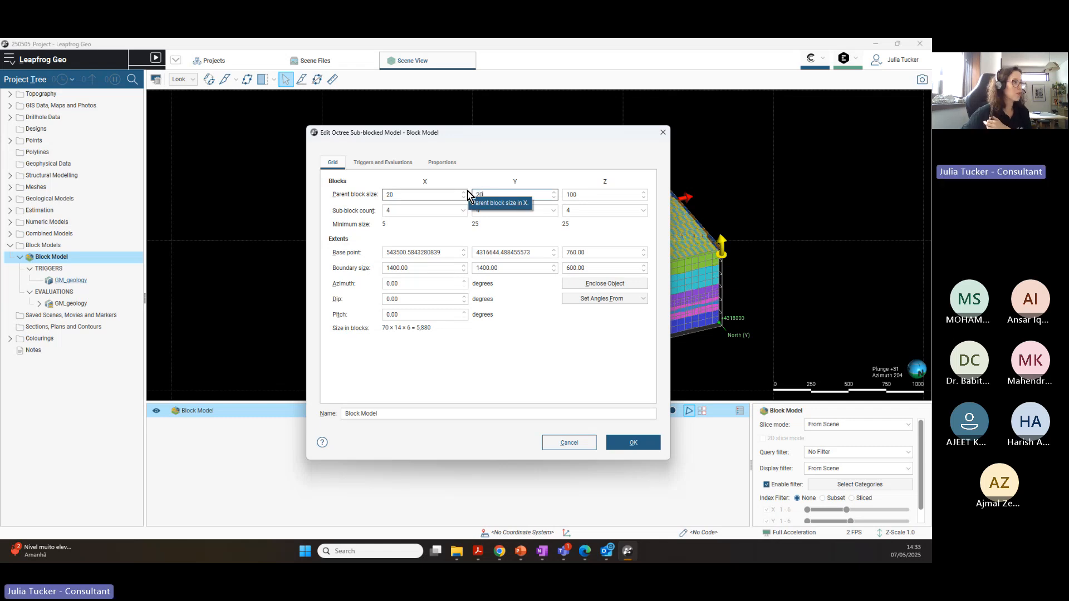
pyautogui.press('Tab')
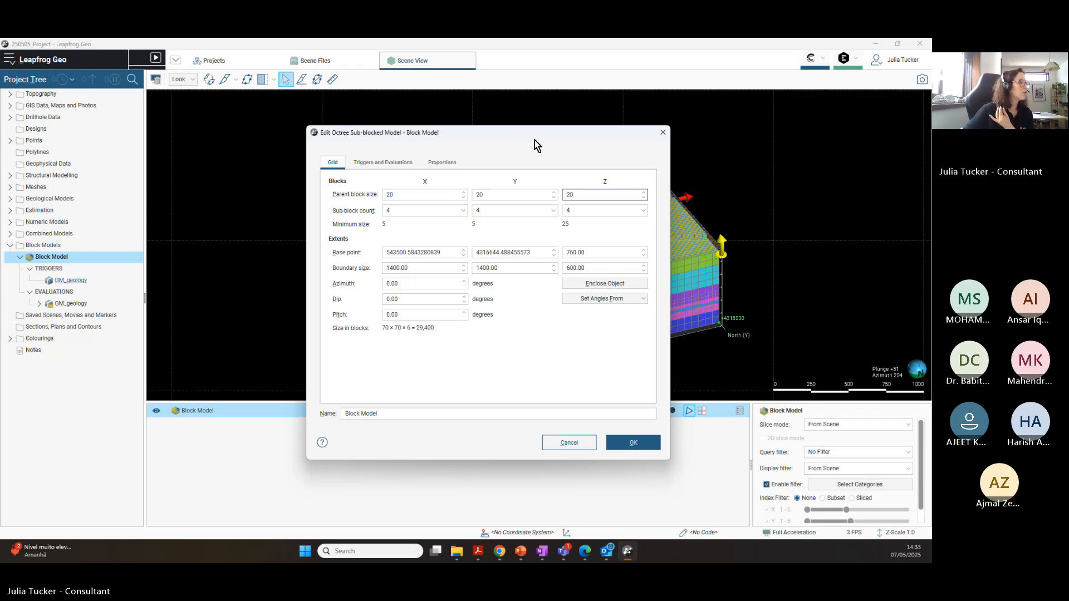
pyautogui.click(591, 210)
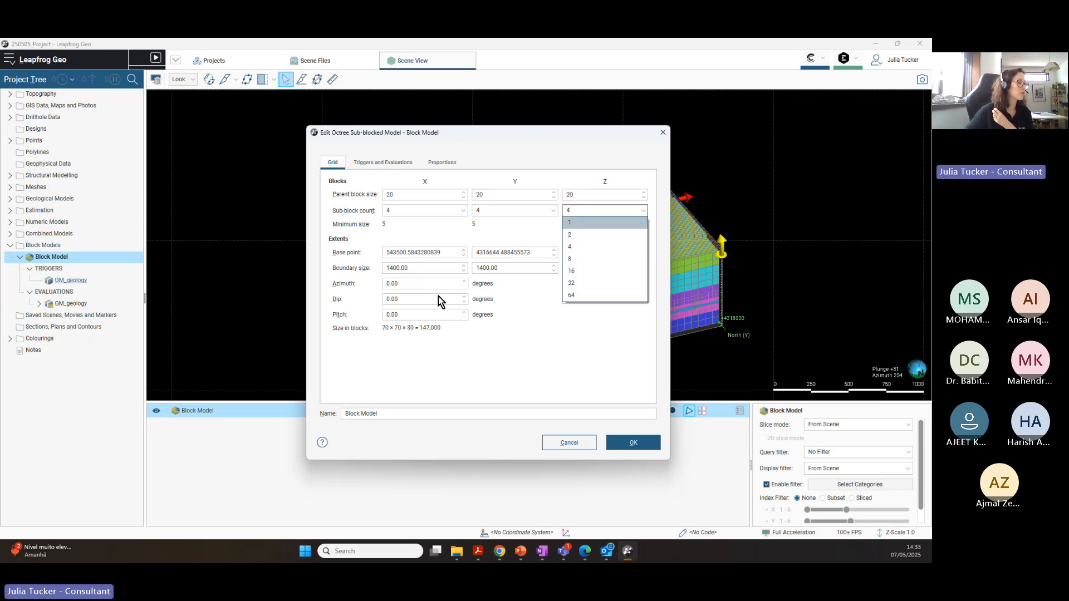
pyautogui.click(553, 399)
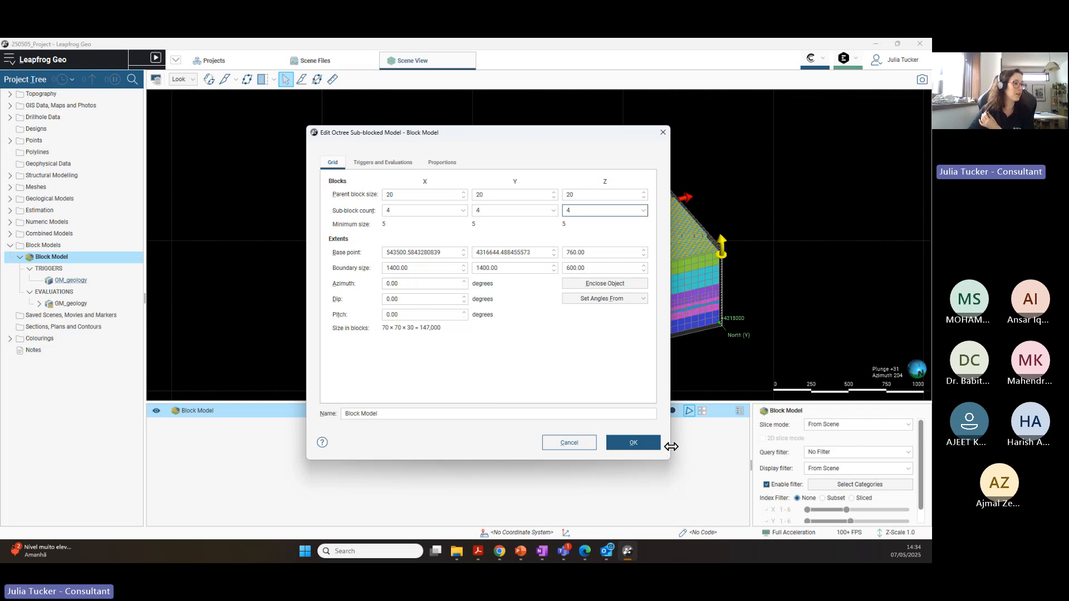
# Step: Apply the new block model grid settings and check the processing progress of the rebuild
pyautogui.click(633, 443)
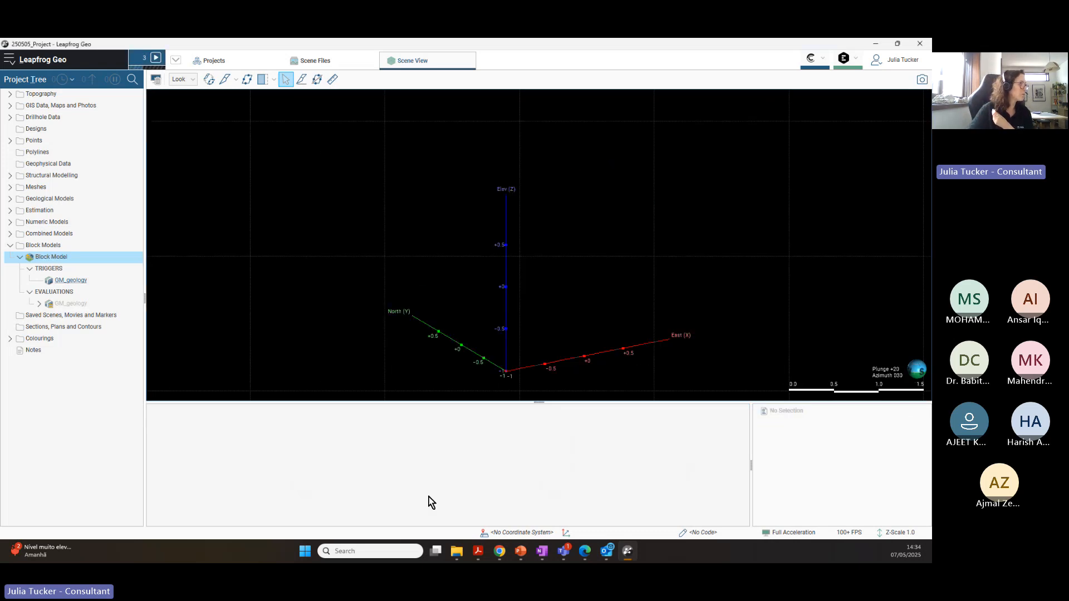
pyautogui.click(140, 60)
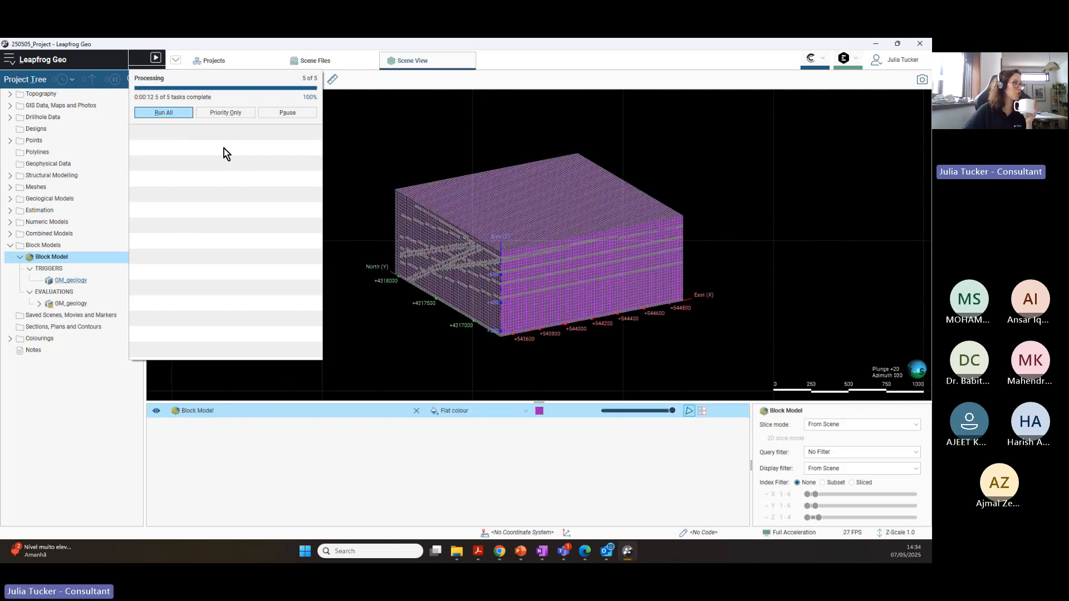
pyautogui.click(348, 483)
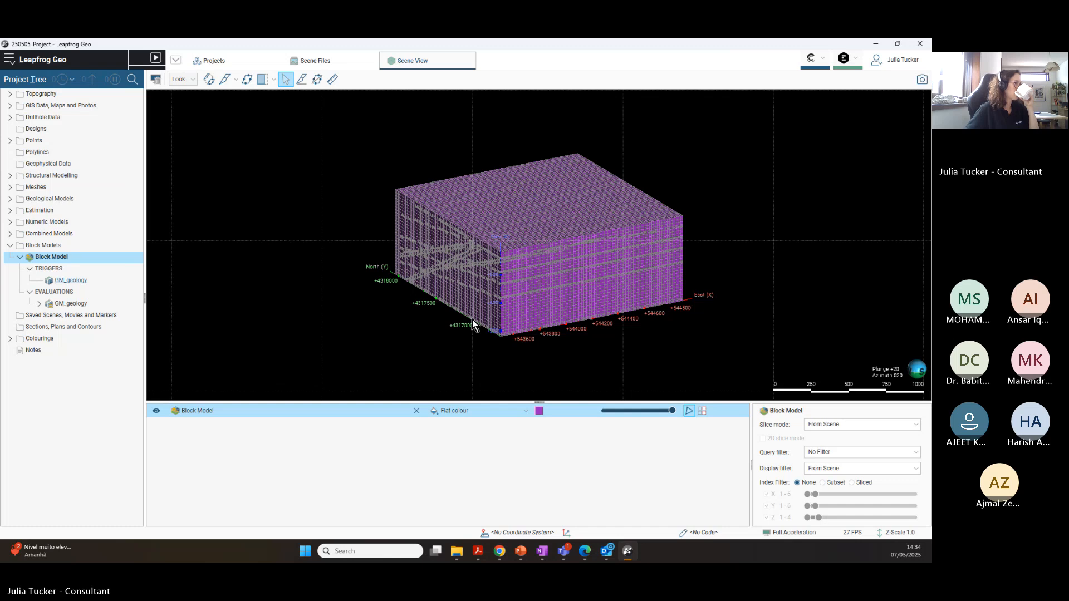
# Step: Colour the block model by its GM_geology evaluation
pyautogui.scroll(3, 472, 320)
pyautogui.moveTo(487, 303); pyautogui.dragTo(702, 287)
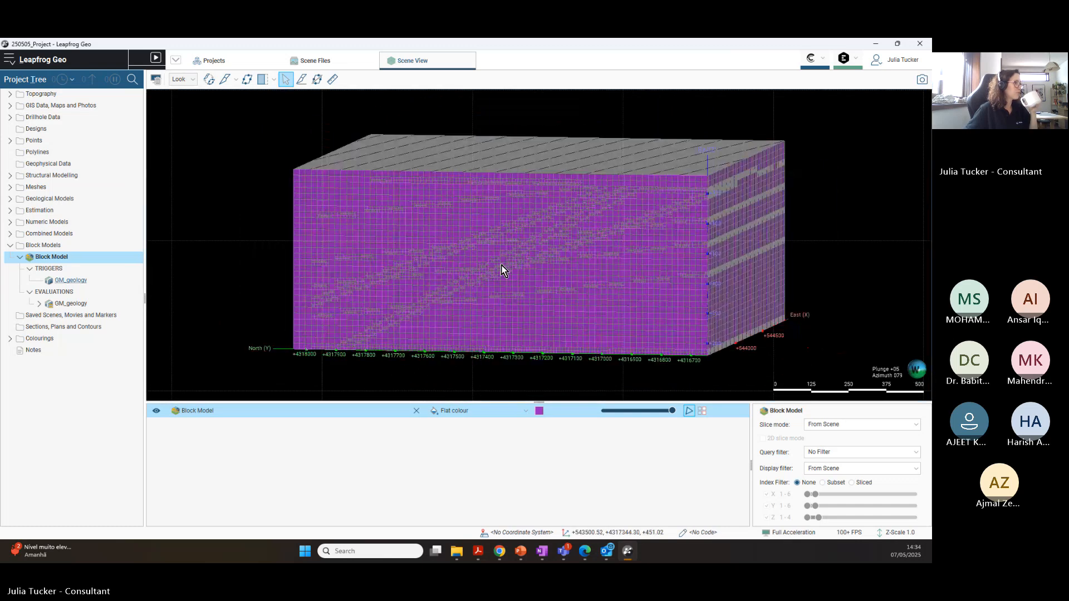
pyautogui.moveTo(501, 265); pyautogui.dragTo(574, 292)
pyautogui.scroll(8, 574, 293)
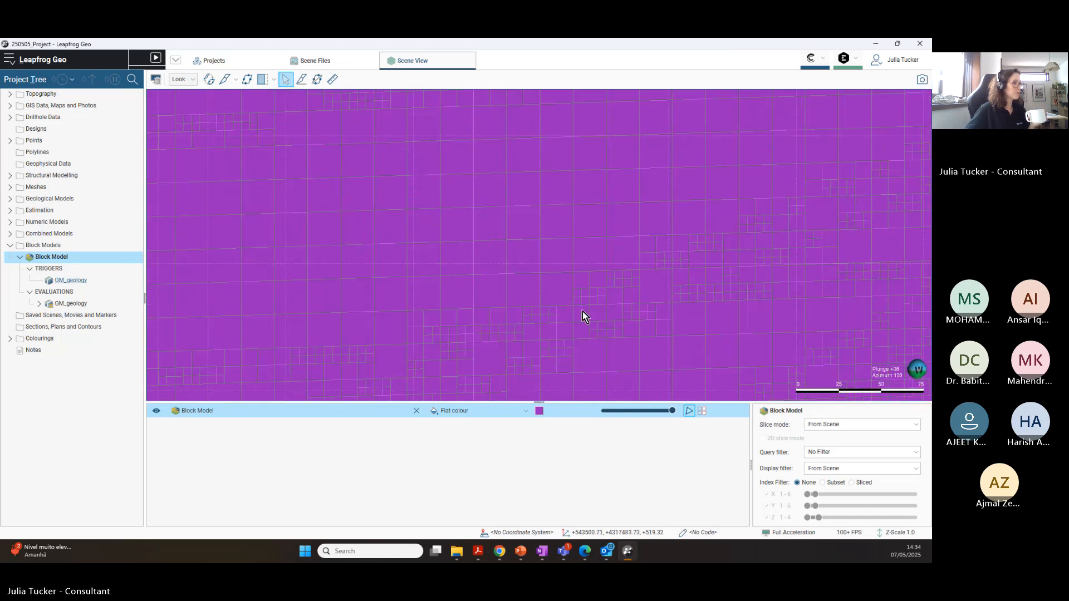
pyautogui.scroll(-3, 568, 287)
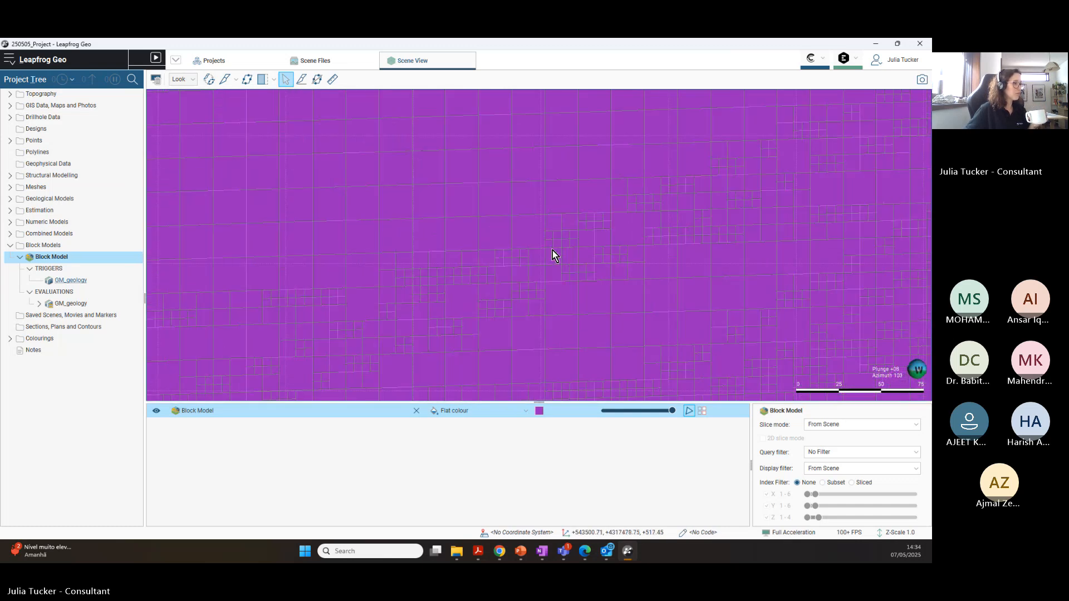
pyautogui.click(526, 411)
pyautogui.click(479, 451)
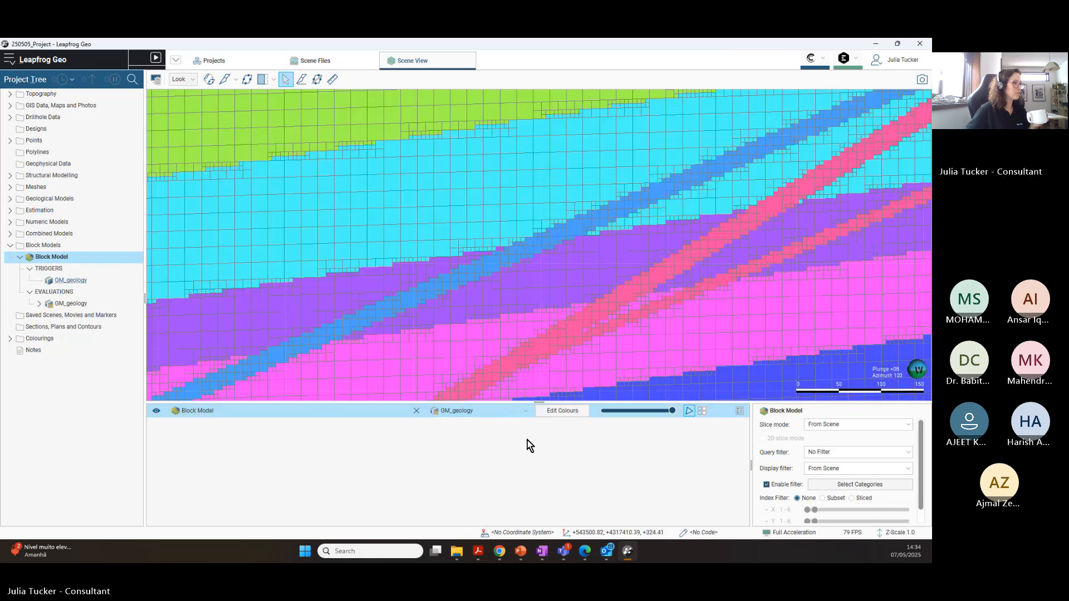
# Step: Examine the sub-blocks along the geological contacts and thin crossing units on the block model's side and top faces
pyautogui.scroll(3, 516, 296)
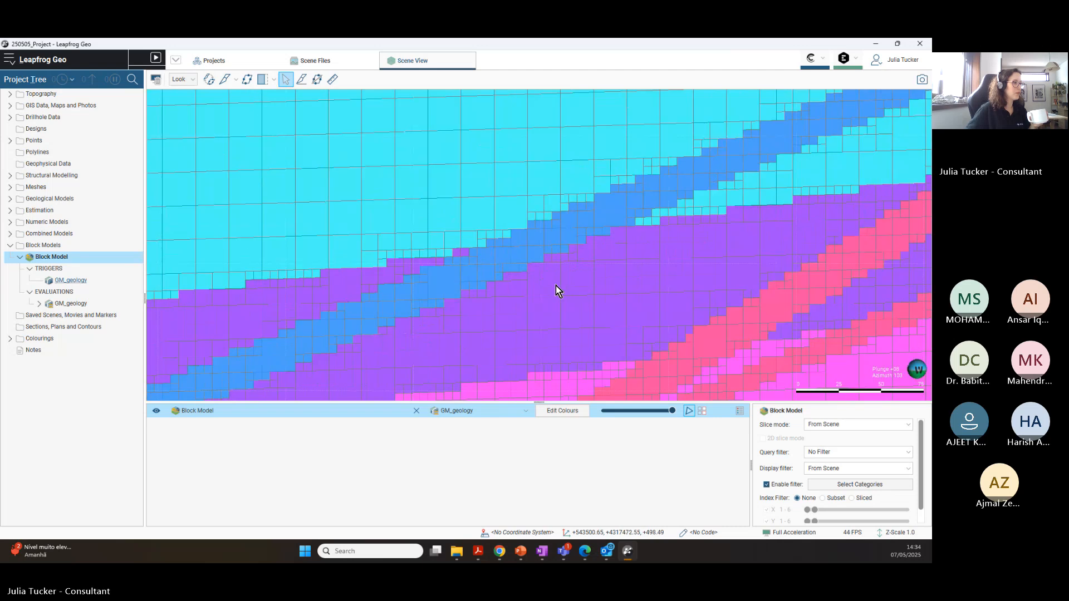
pyautogui.scroll(-8, 556, 286)
pyautogui.moveTo(773, 282); pyautogui.dragTo(445, 293)
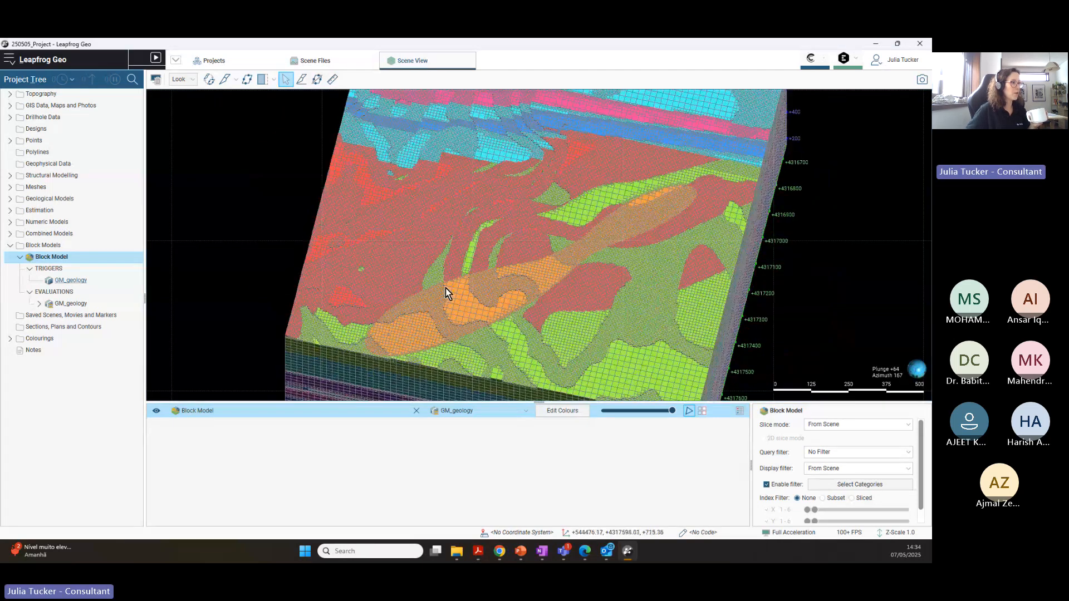
pyautogui.moveTo(616, 286); pyautogui.dragTo(625, 224)
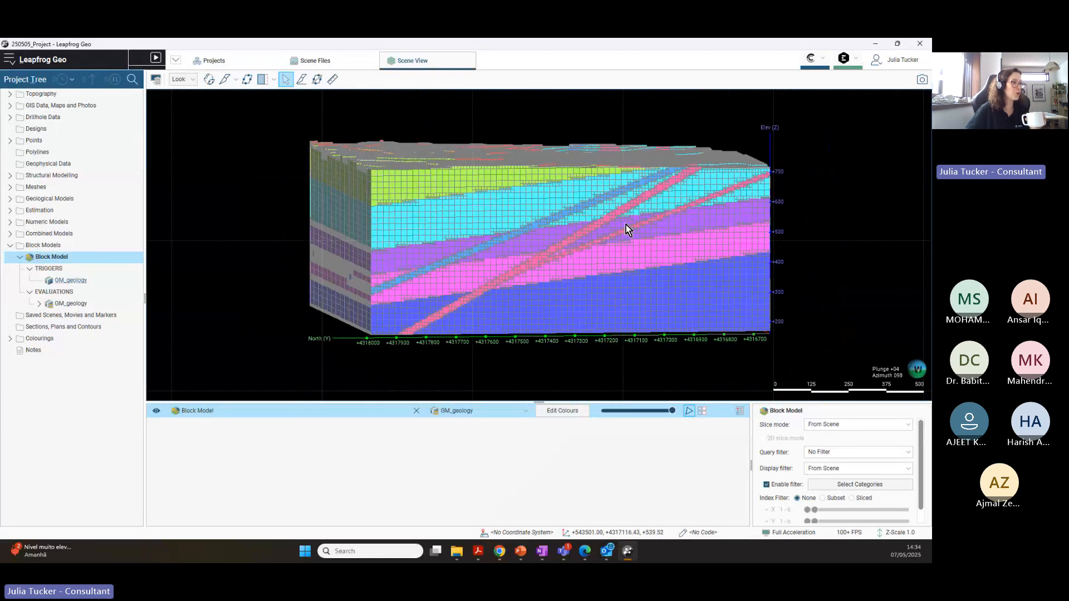
pyautogui.scroll(10, 626, 229)
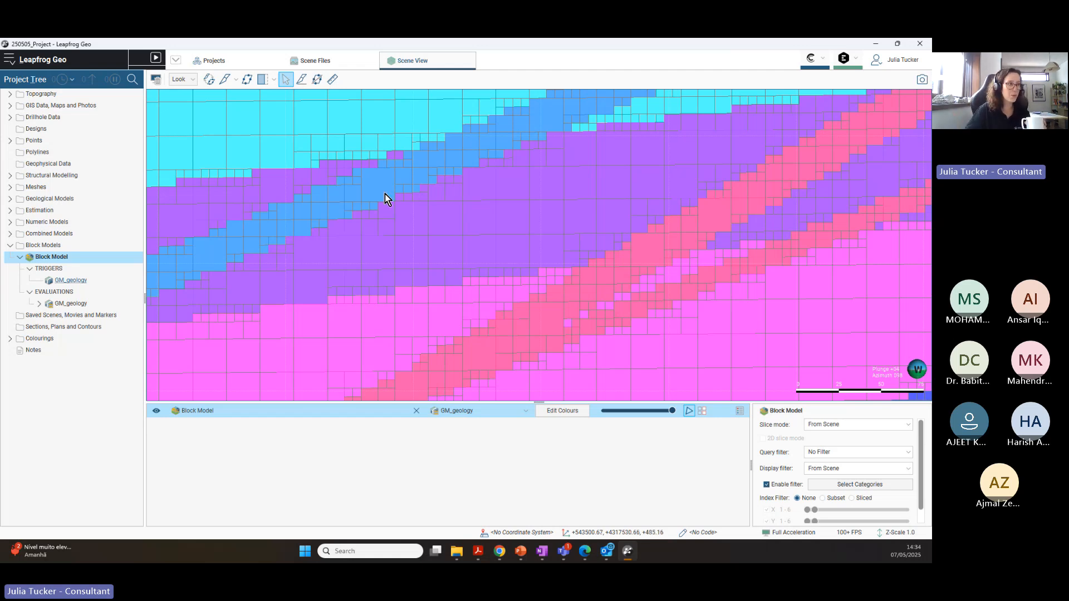
pyautogui.scroll(-2, 597, 283)
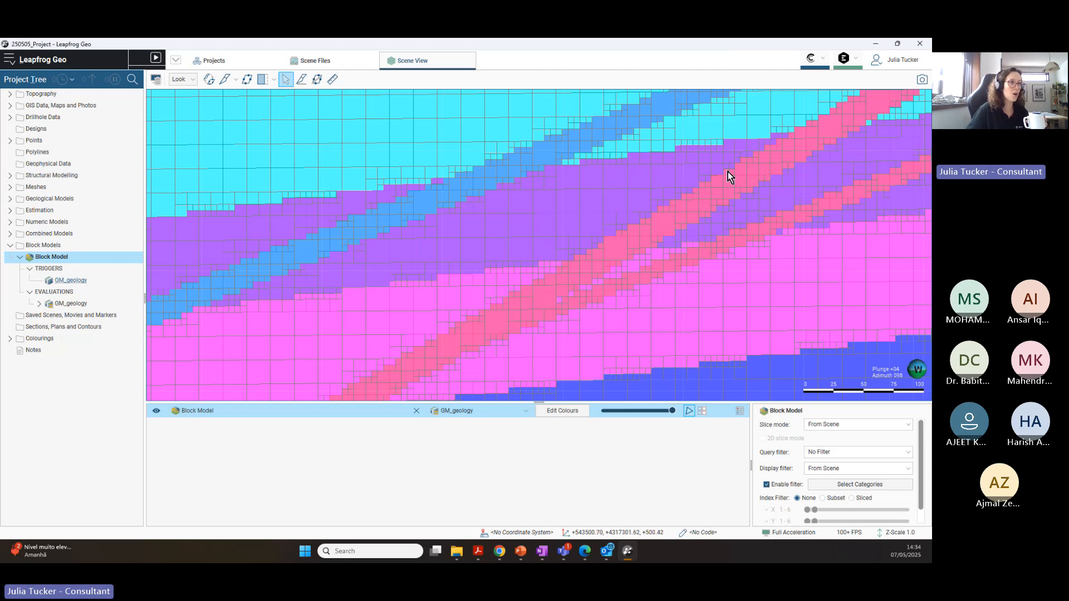
pyautogui.scroll(-8, 453, 271)
pyautogui.moveTo(477, 232); pyautogui.dragTo(553, 297)
pyautogui.scroll(-3, 563, 262)
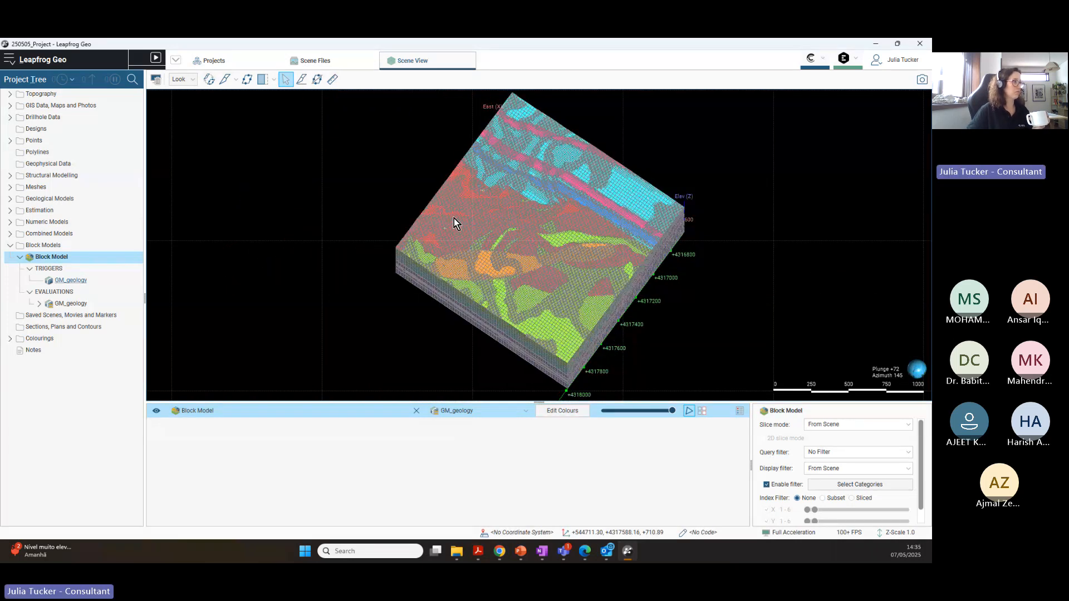
# Step: Draw a slice through the block model and examine the blocks on the section and on the model's outer faces
pyautogui.click(301, 79)
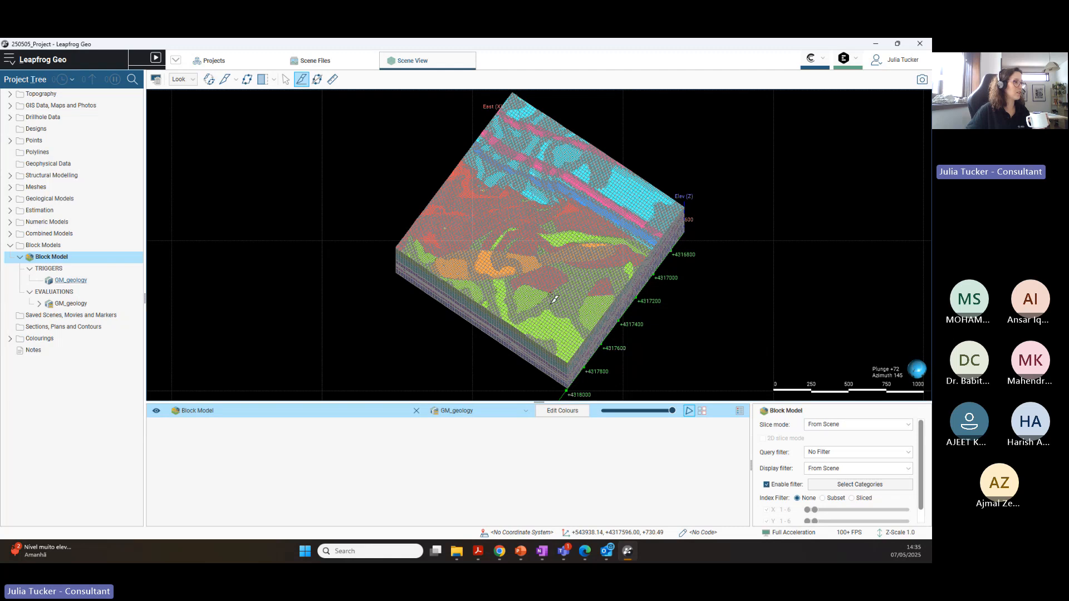
pyautogui.moveTo(558, 357); pyautogui.dragTo(546, 282)
pyautogui.scroll(5, 546, 282)
pyautogui.moveTo(482, 307); pyautogui.dragTo(580, 303)
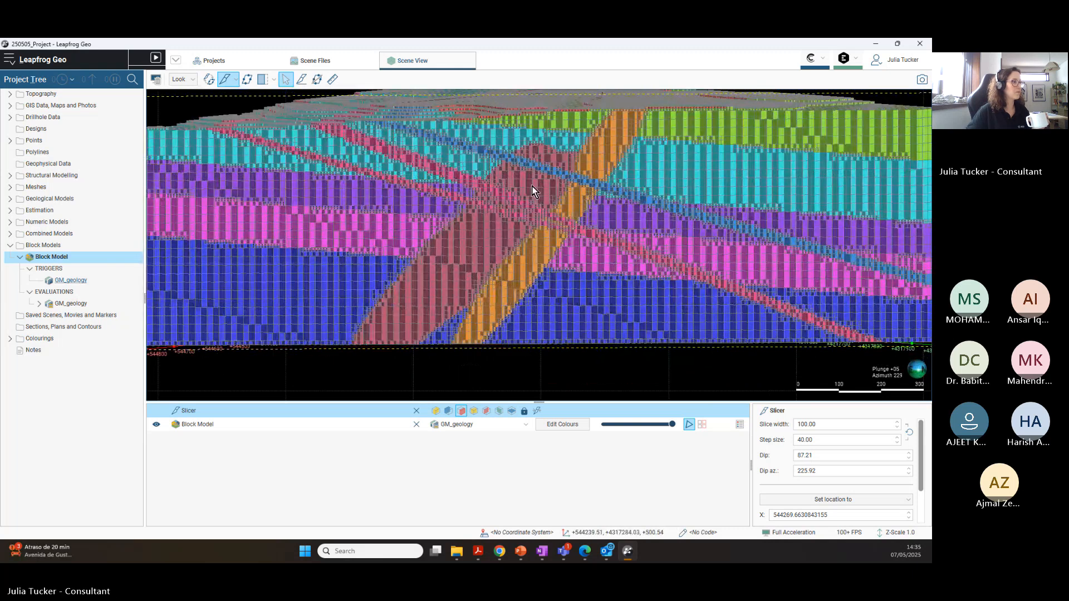
pyautogui.scroll(-5, 691, 243)
pyautogui.moveTo(705, 234); pyautogui.dragTo(580, 269)
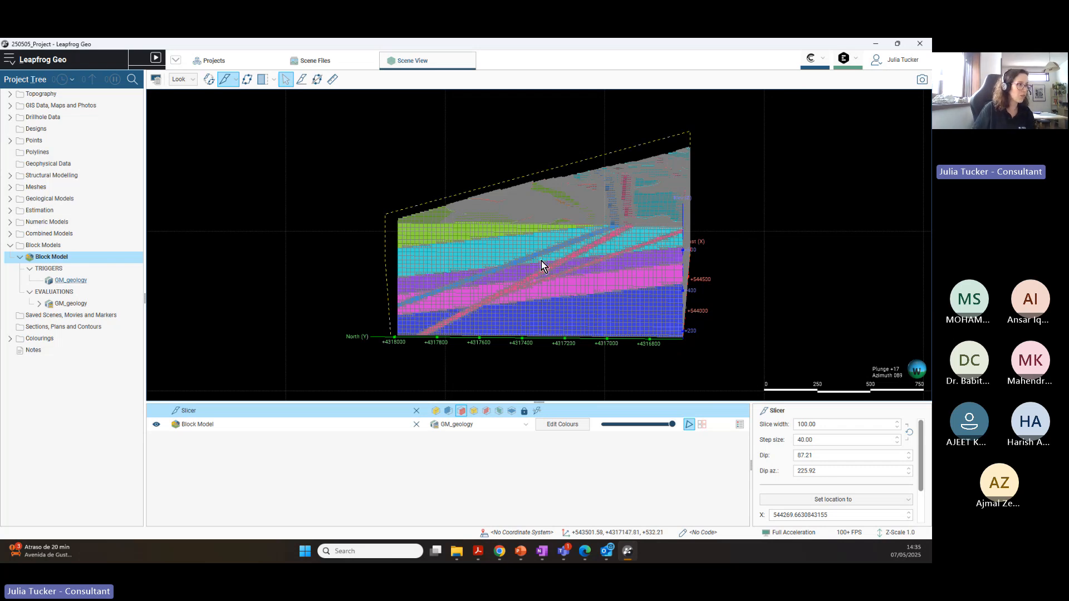
pyautogui.moveTo(541, 260); pyautogui.dragTo(544, 242)
pyautogui.scroll(5, 533, 259)
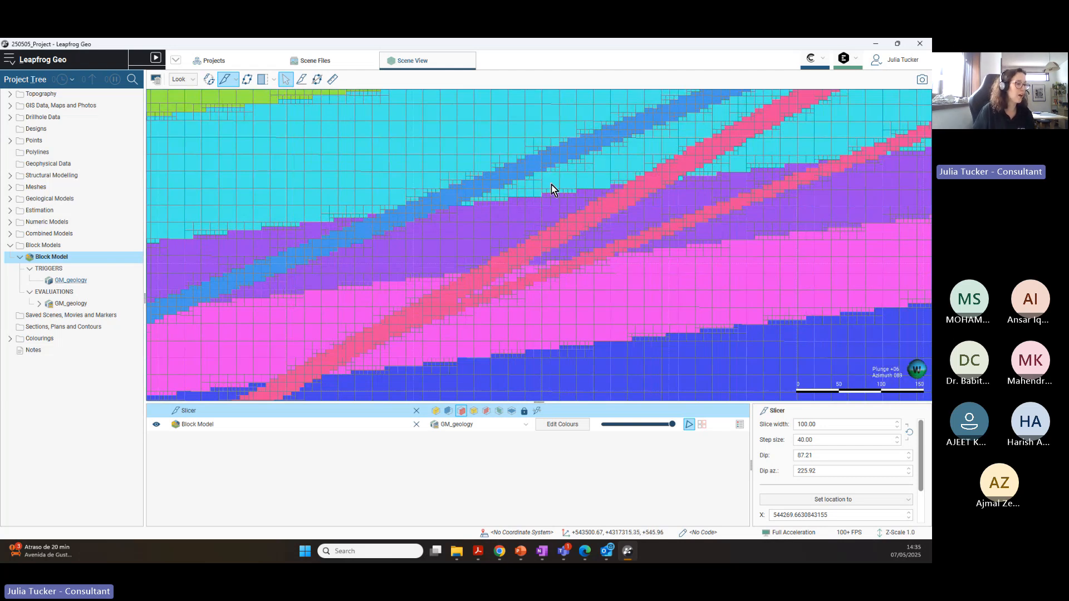
pyautogui.scroll(-5, 551, 186)
pyautogui.moveTo(552, 194); pyautogui.dragTo(629, 262)
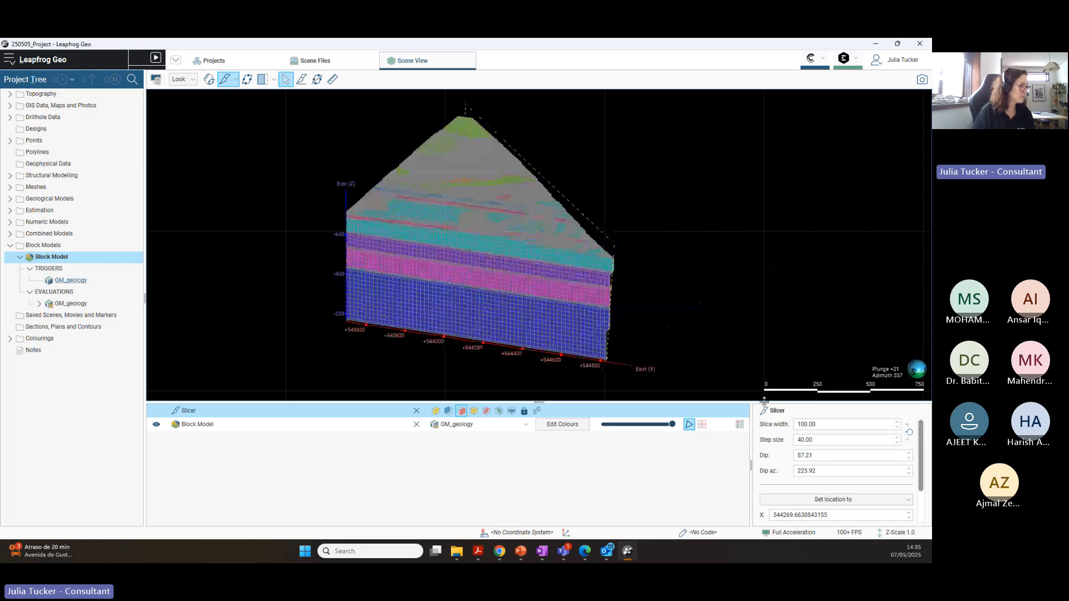
# Step: Remove the slicer from the scene and look over the whole block model
pyautogui.click(416, 411)
pyautogui.moveTo(753, 359); pyautogui.dragTo(358, 262)
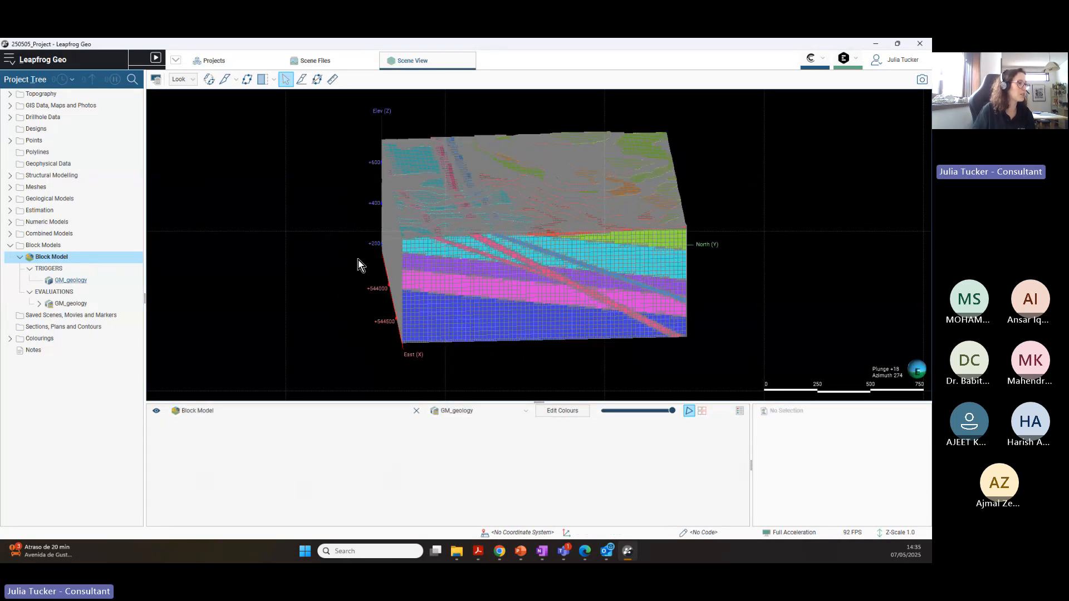
pyautogui.moveTo(710, 248); pyautogui.dragTo(554, 288)
pyautogui.scroll(5, 554, 289)
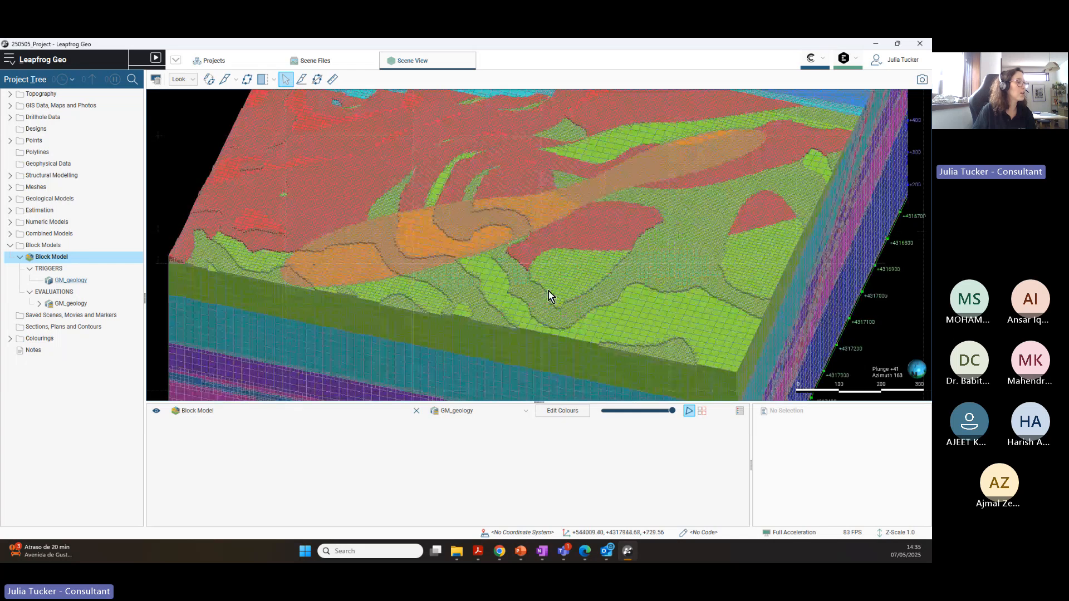
# Step: Add the numeric models Au_Qpz, Au_Vein and Au to the block model's evaluations in Parent mode
pyautogui.rightClick(67, 260)
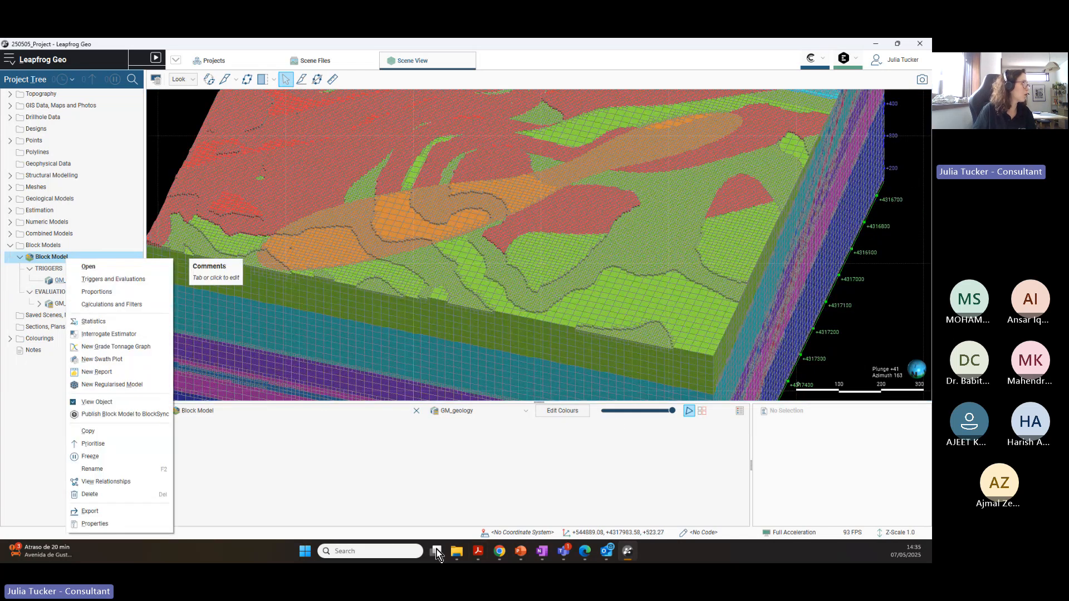
pyautogui.click(151, 280)
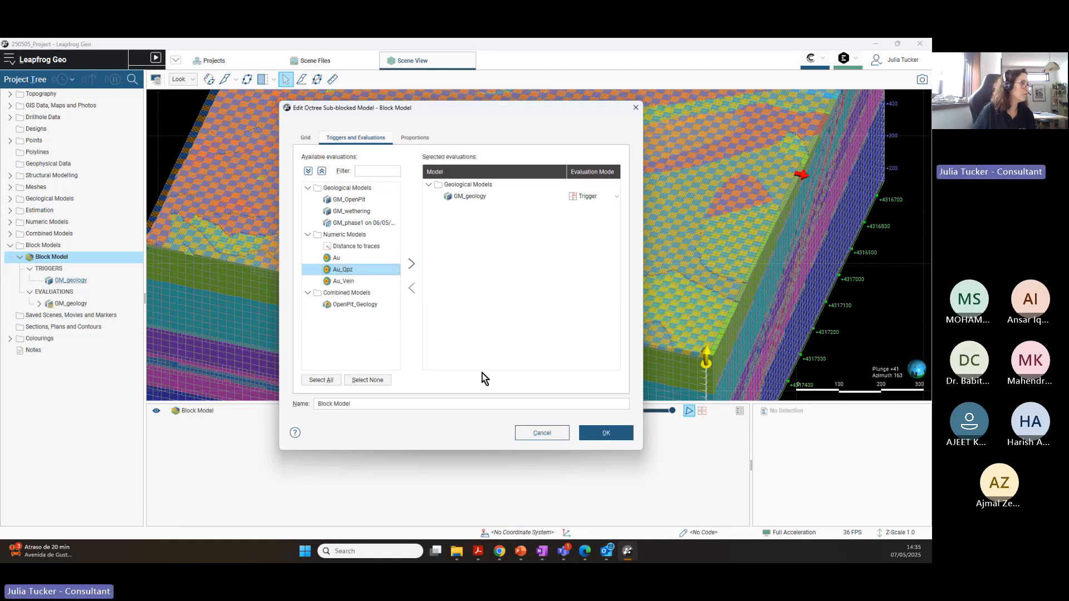
pyautogui.click(412, 264)
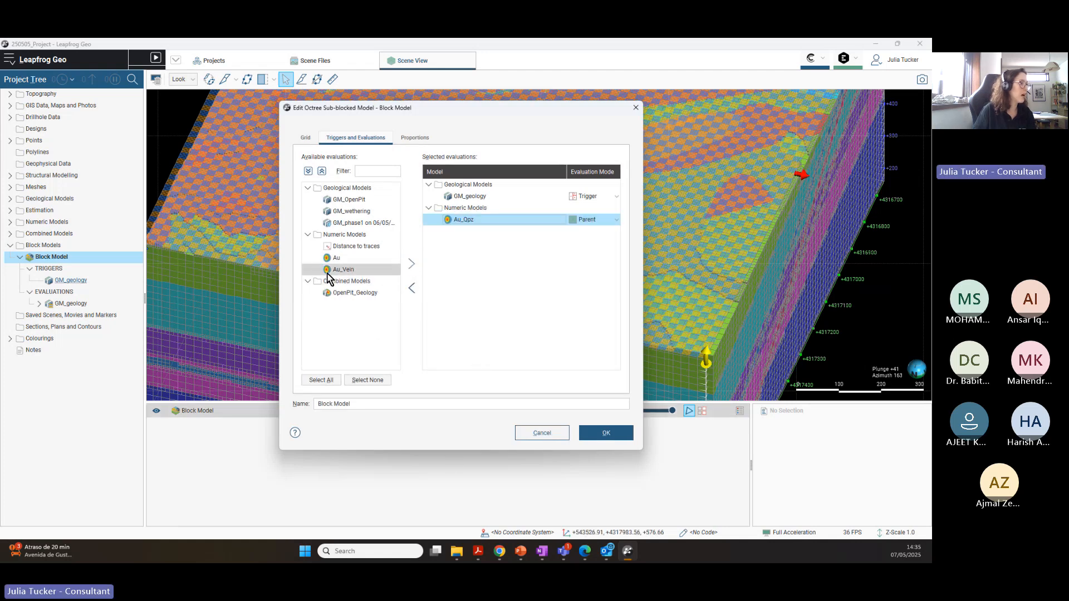
pyautogui.click(334, 270)
pyautogui.click(411, 264)
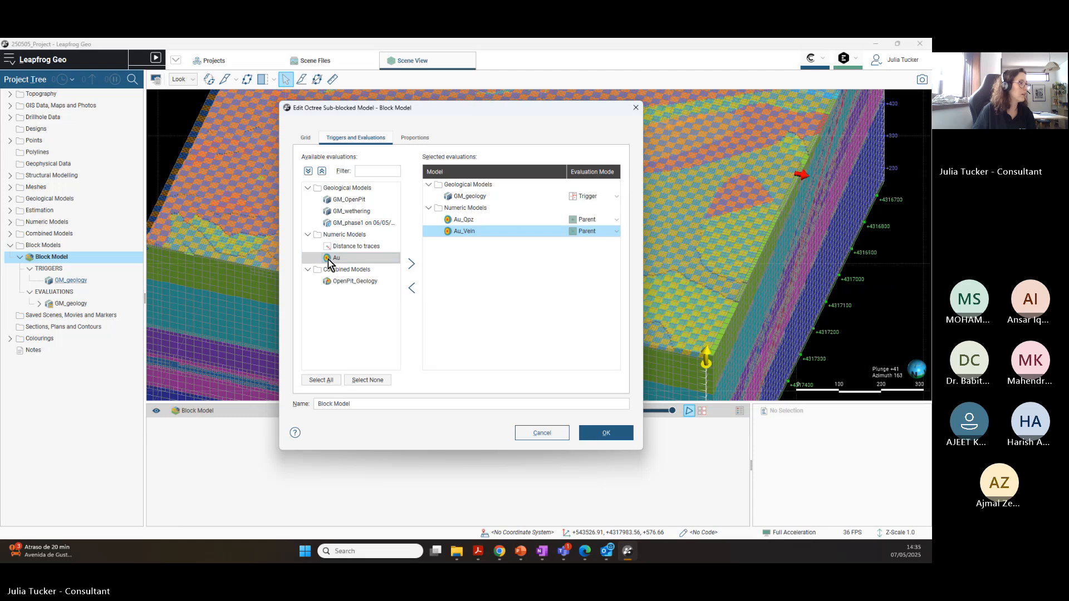
pyautogui.click(410, 268)
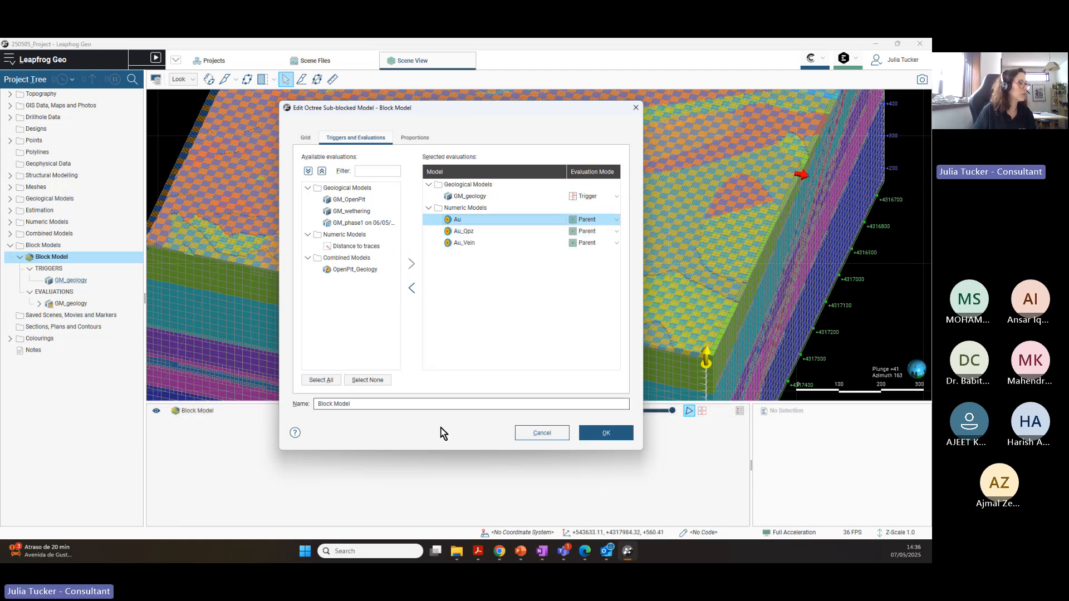
pyautogui.click(606, 432)
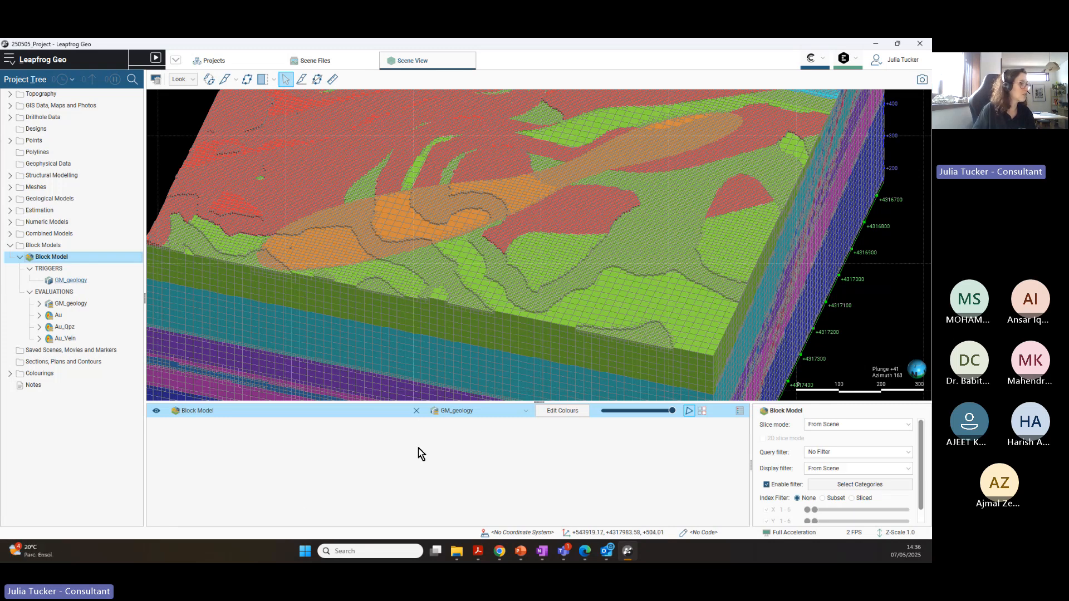
# Step: Colour the block model by the Au_Qpz evaluation and view its underside
pyautogui.click(526, 411)
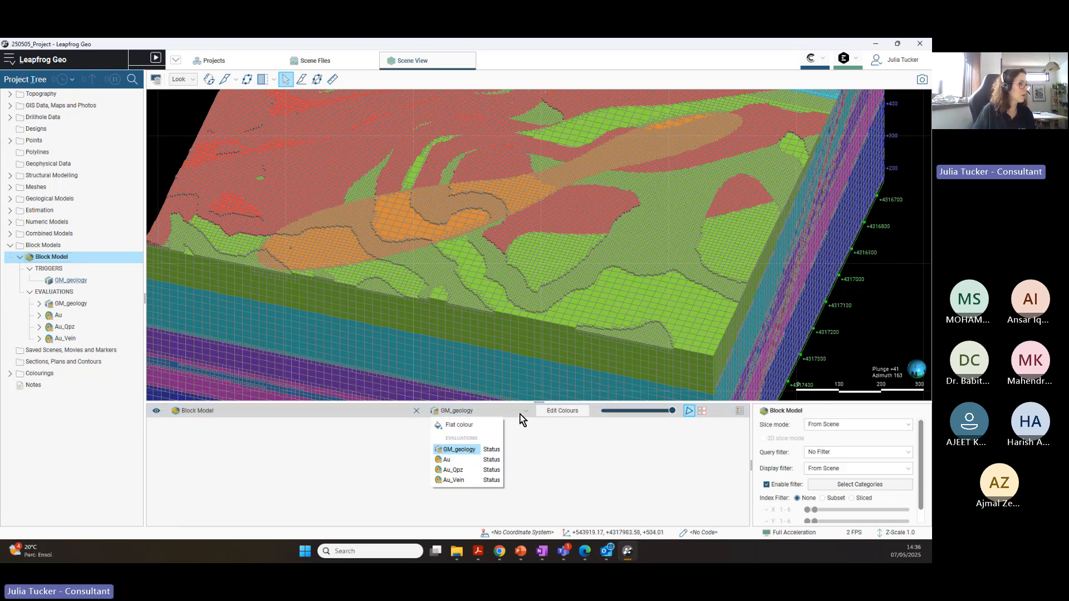
pyautogui.click(461, 471)
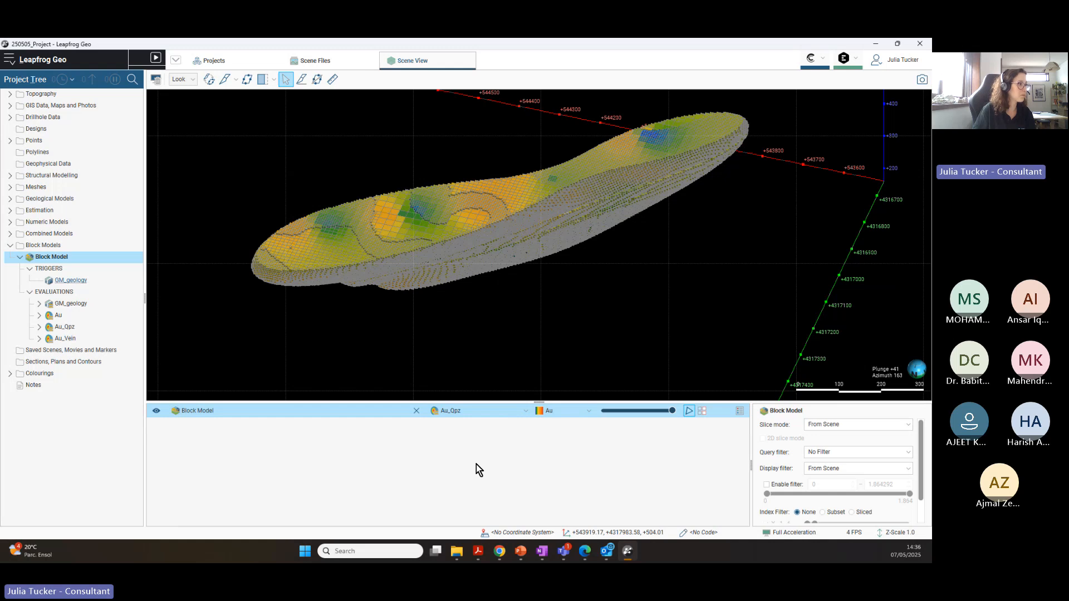
pyautogui.moveTo(466, 215); pyautogui.dragTo(821, 396)
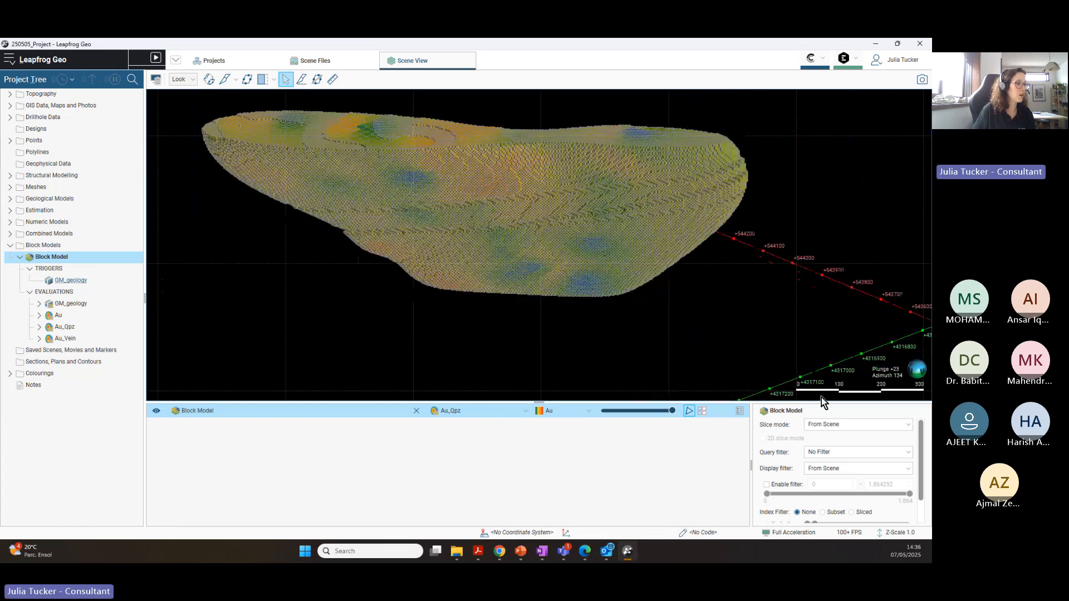
# Step: Give the block model's display properties more room and filter the Au_Qpz values to a range of 0 to about 0.475
pyautogui.moveTo(749, 402); pyautogui.dragTo(737, 337)
pyautogui.click(823, 446)
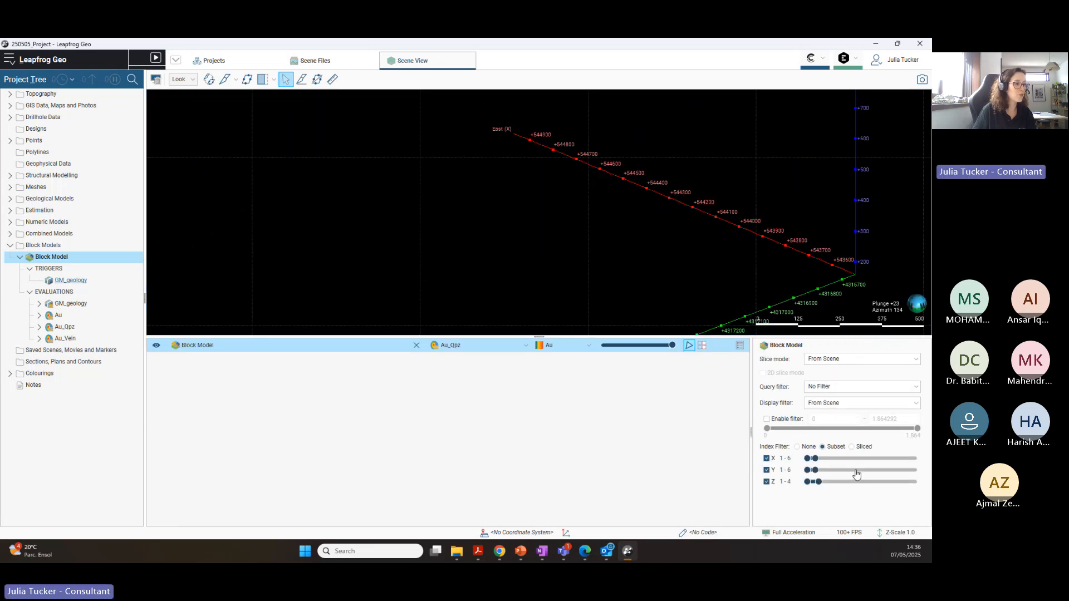
pyautogui.click(798, 447)
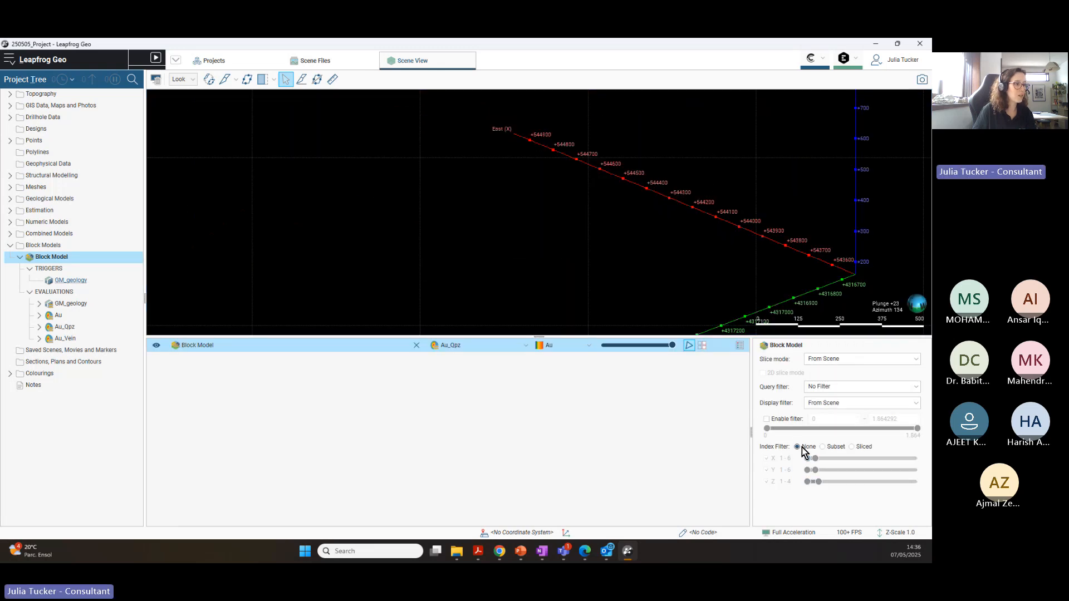
pyautogui.click(766, 418)
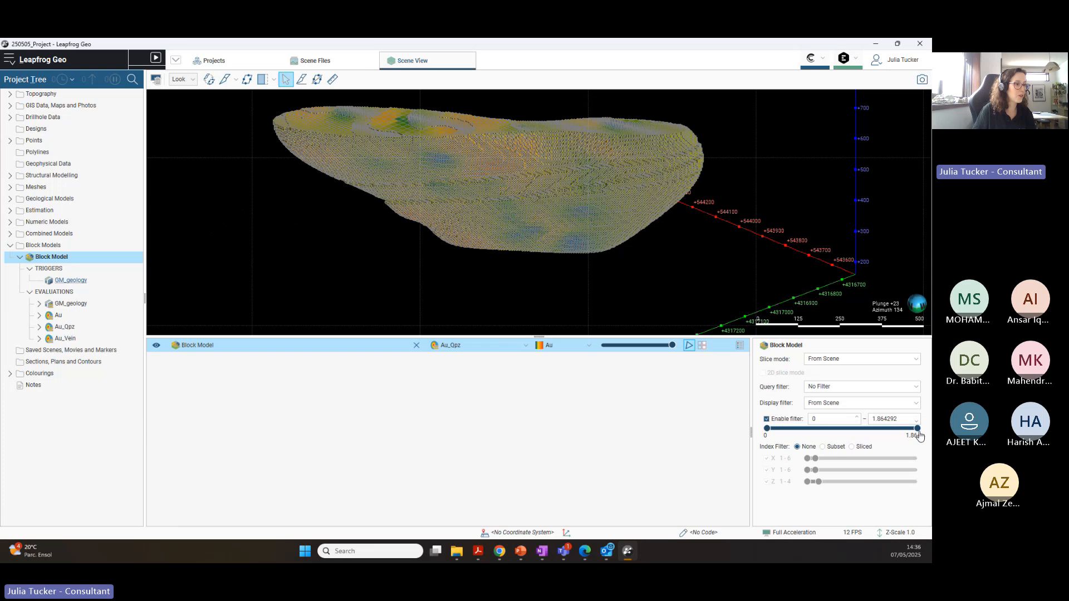
pyautogui.moveTo(917, 428); pyautogui.dragTo(806, 429)
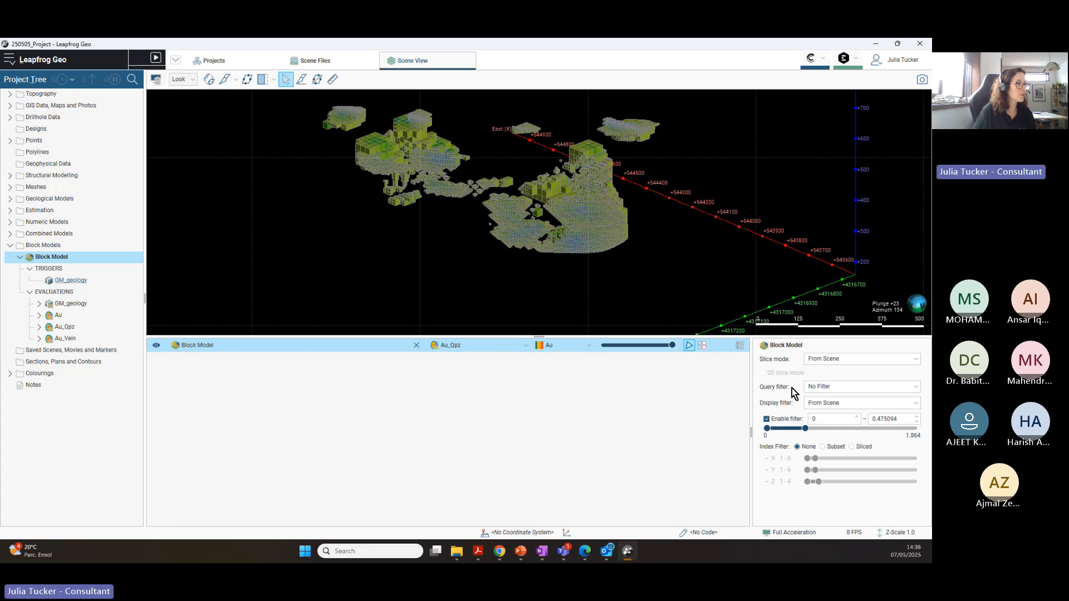
# Step: Show the Au colour legend and set the Au_Qpz value filter range to about 0.433 to 1.864
pyautogui.click(739, 345)
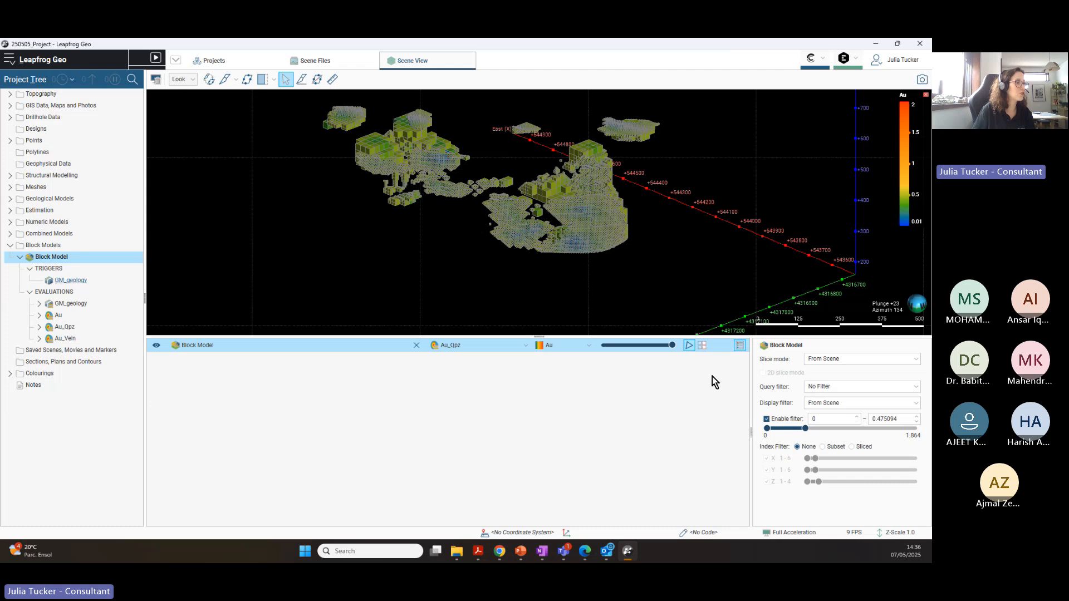
pyautogui.moveTo(806, 429); pyautogui.dragTo(918, 429)
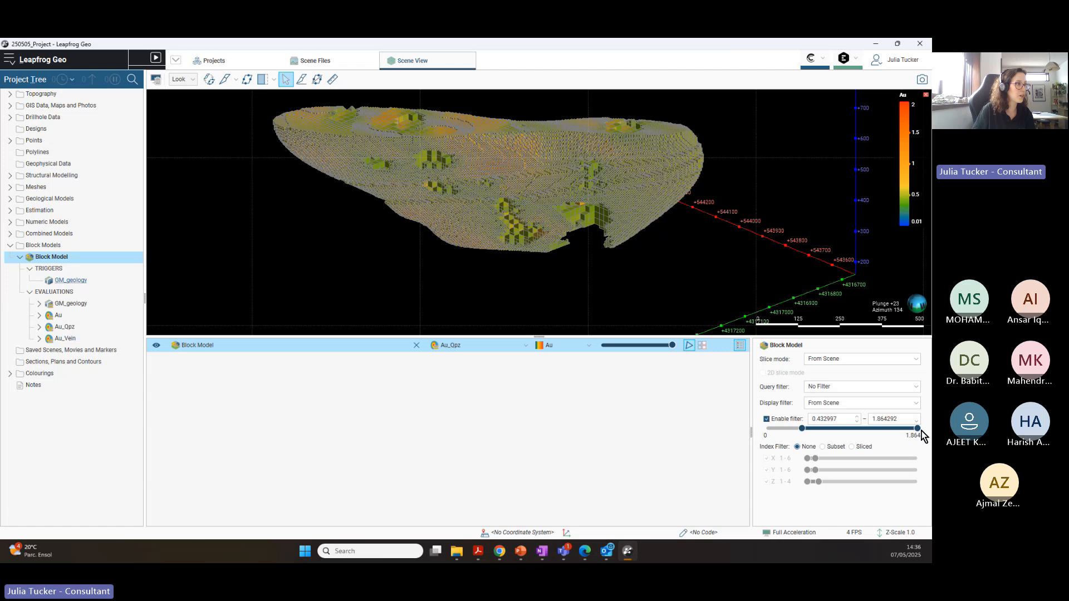
# Step: Raise the lower limit of the block model's Au_Qpz value filter to about 0.998 and view the remaining blocks side-on
pyautogui.moveTo(802, 430); pyautogui.dragTo(834, 438)
pyautogui.moveTo(830, 439)
pyautogui.mouseDown()
pyautogui.moveTo(809, 438)
pyautogui.moveTo(847, 438)
pyautogui.mouseUp()
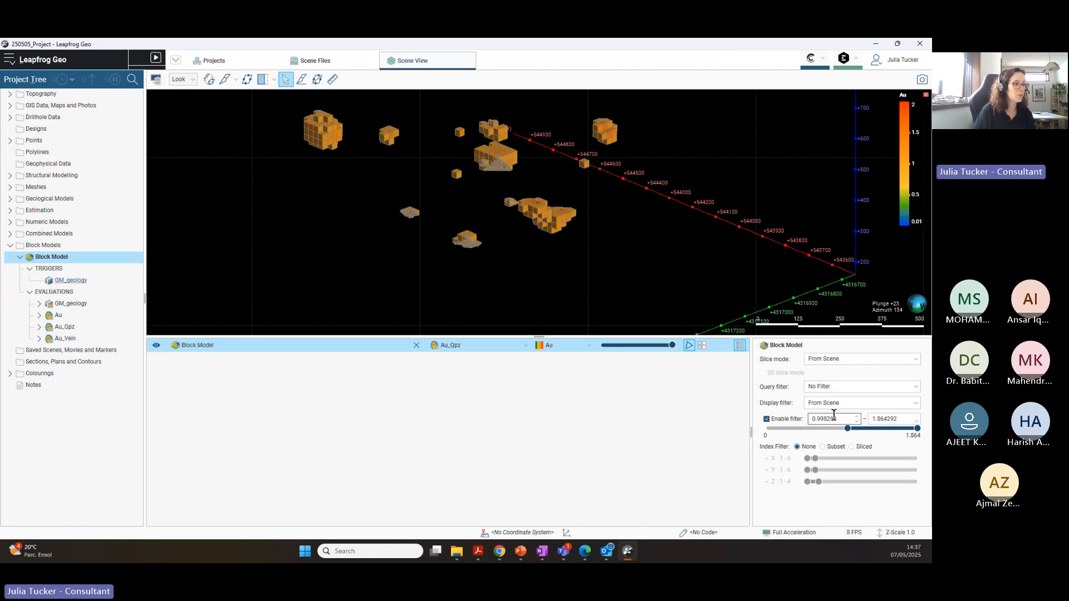
pyautogui.click(893, 421)
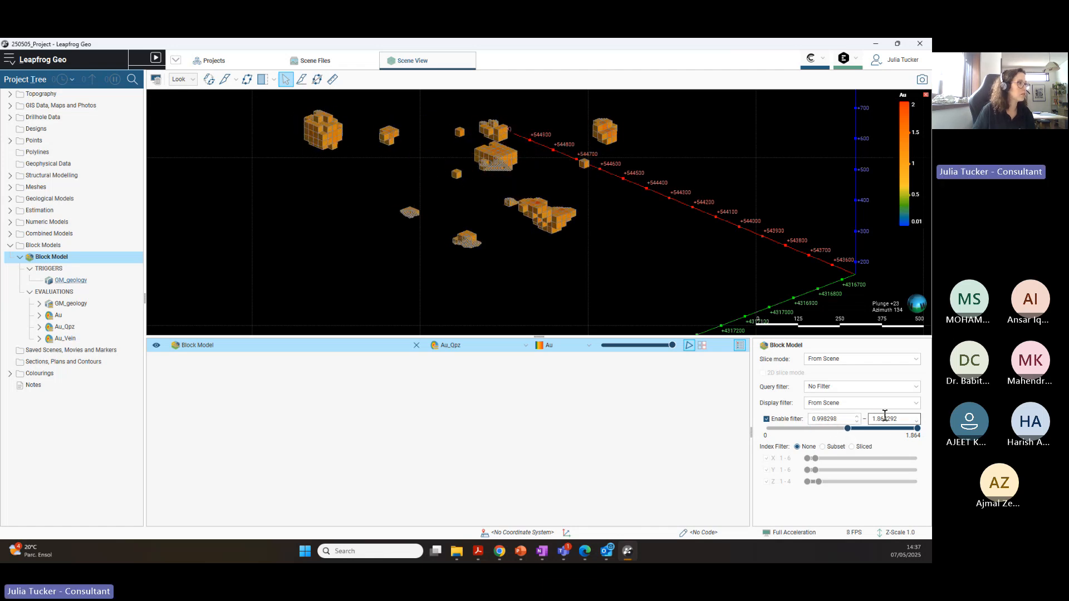
pyautogui.scroll(-5, 431, 171)
pyautogui.moveTo(442, 240); pyautogui.dragTo(323, 206)
pyautogui.moveTo(533, 104); pyautogui.dragTo(556, 238)
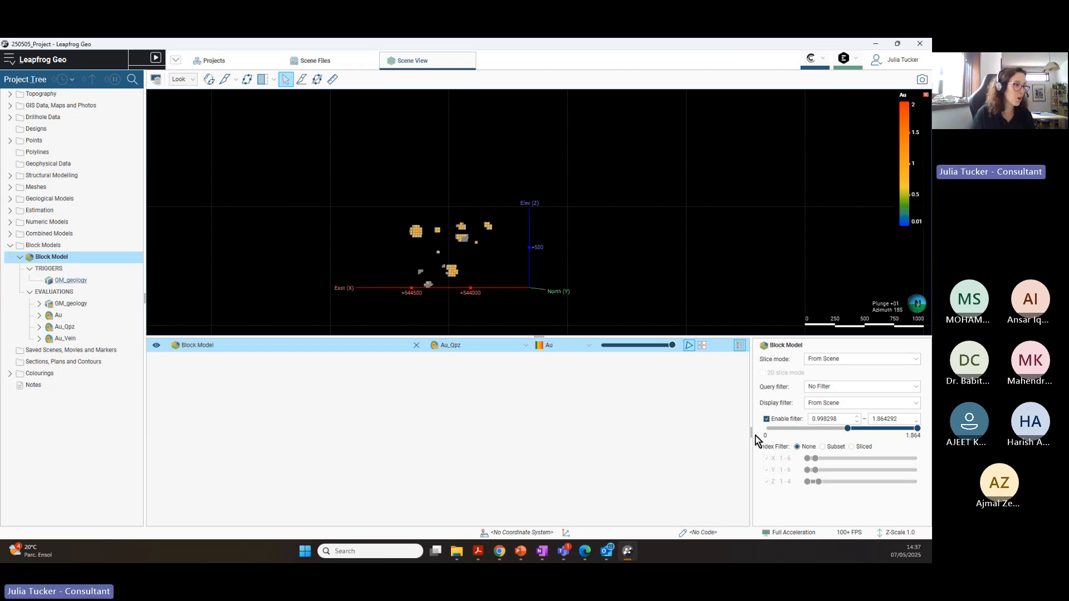
# Step: Review the block model's grid, triggers and evaluations, and proportions settings, leaving them as they are
pyautogui.doubleClick(68, 259)
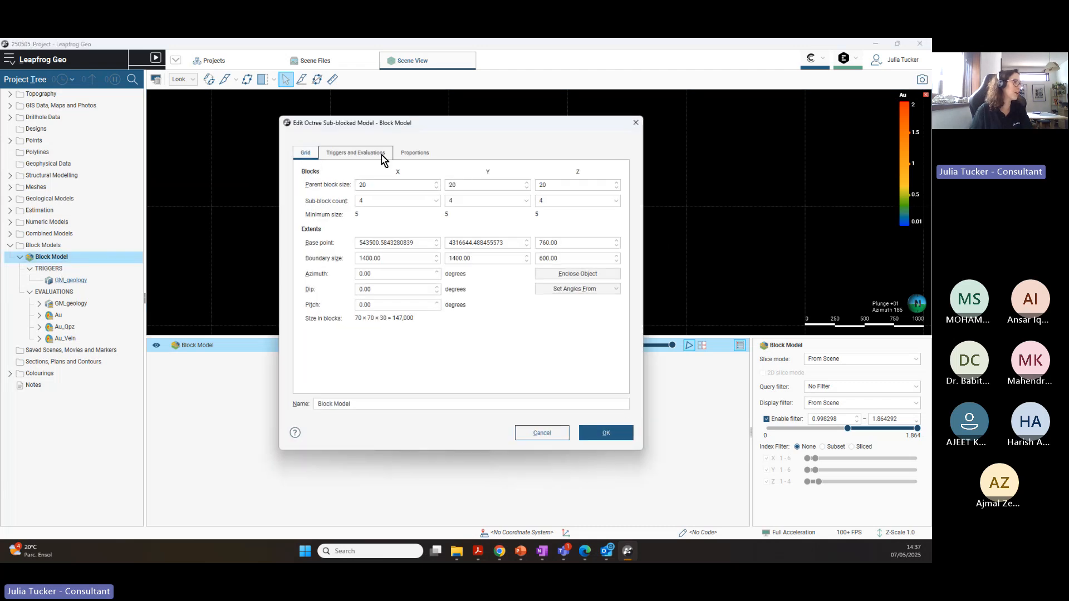
pyautogui.click(361, 157)
pyautogui.click(424, 154)
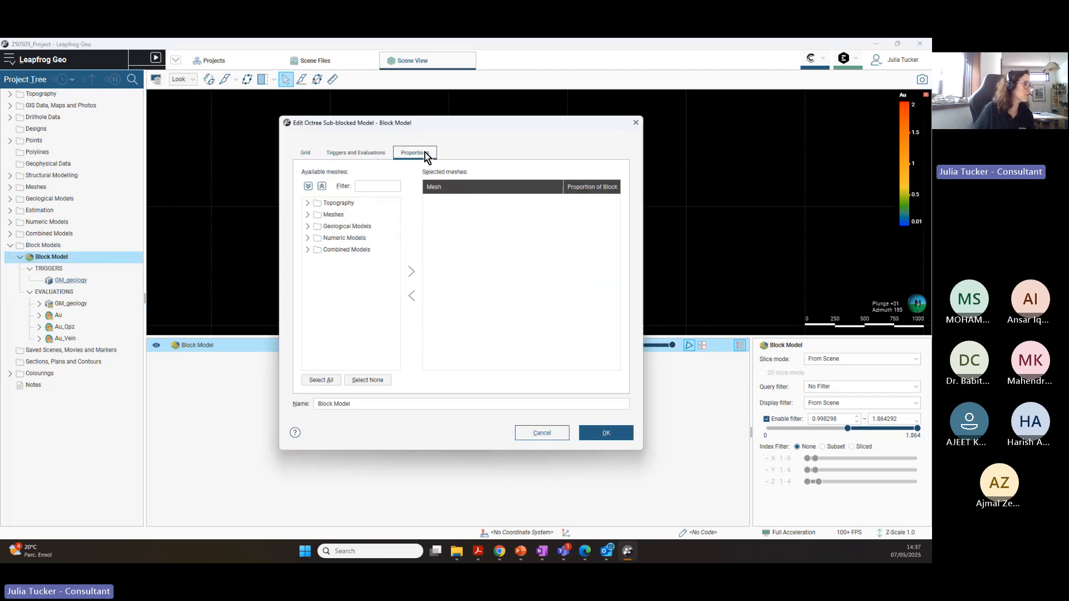
pyautogui.click(361, 152)
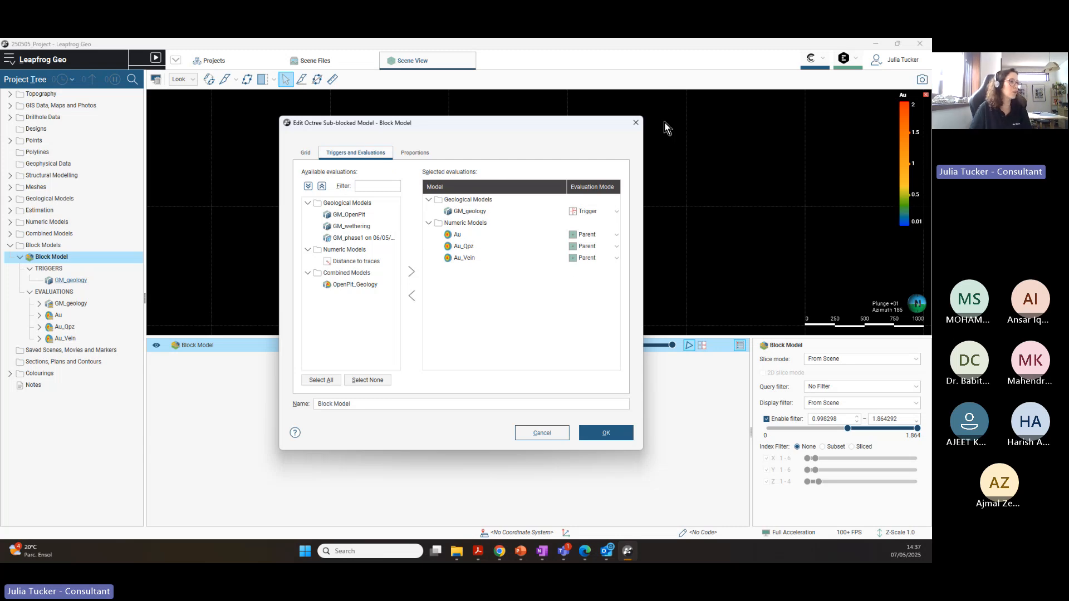
pyautogui.click(634, 123)
# Step: Review the block model's calculations and filters editor and the item types it can create, then close it
pyautogui.rightClick(49, 259)
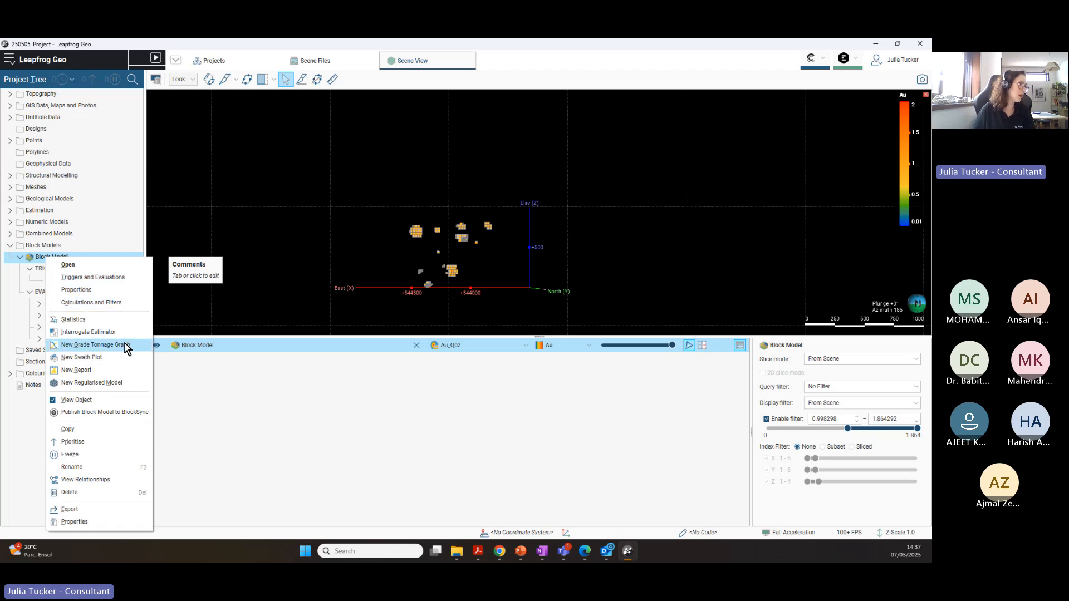
pyautogui.click(86, 303)
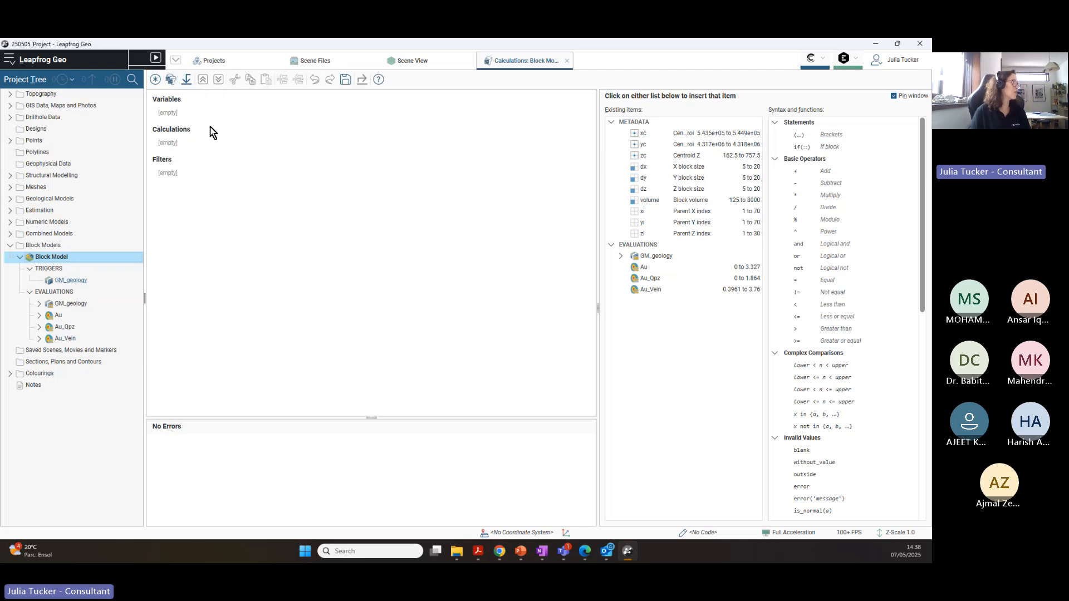
pyautogui.click(155, 79)
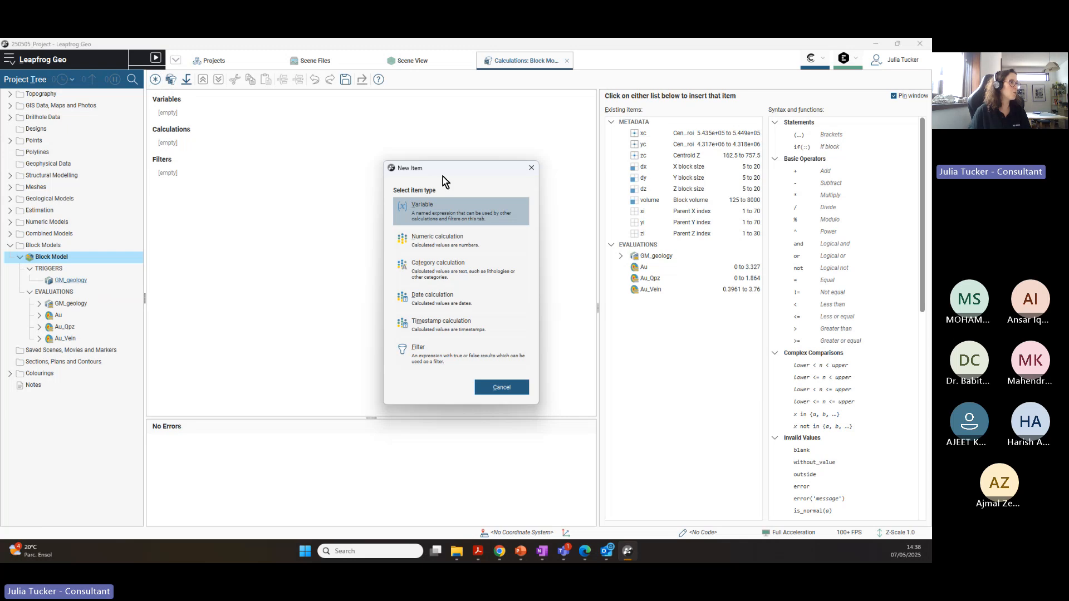
pyautogui.moveTo(443, 172); pyautogui.dragTo(312, 134)
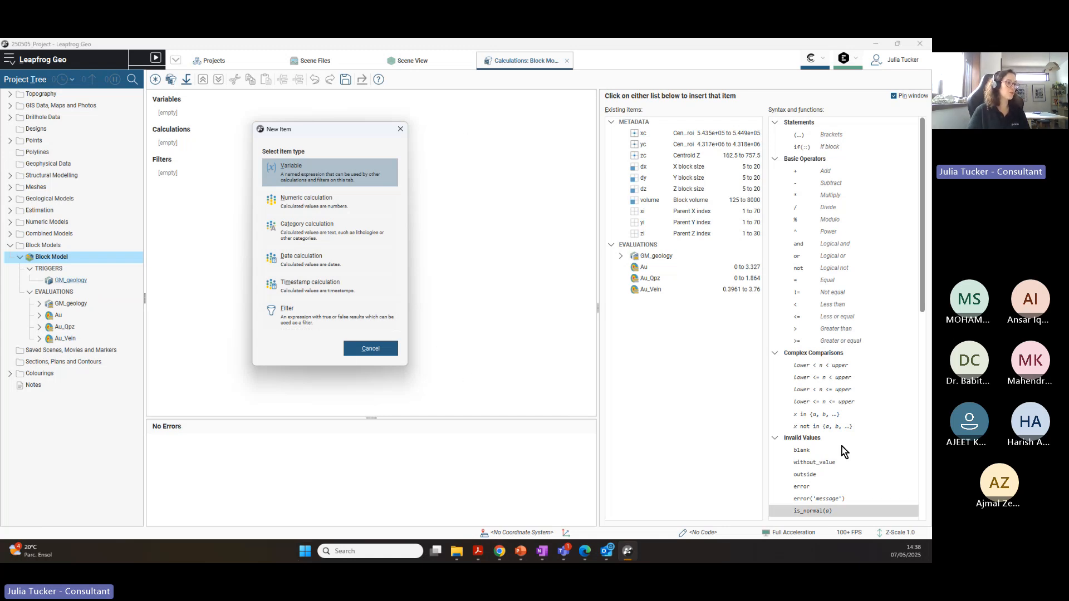
pyautogui.click(379, 353)
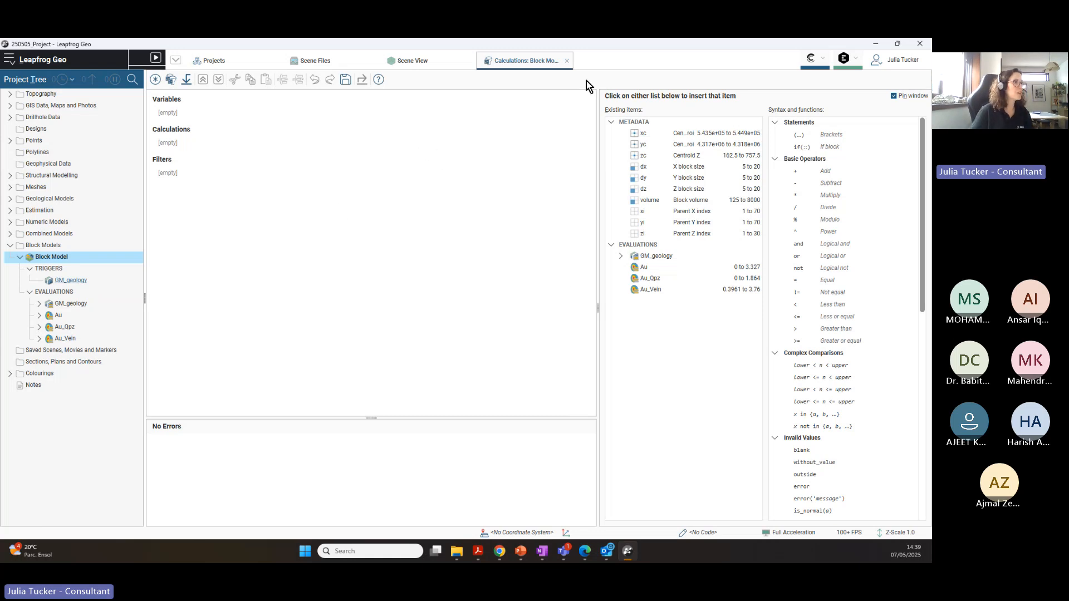
pyautogui.click(566, 61)
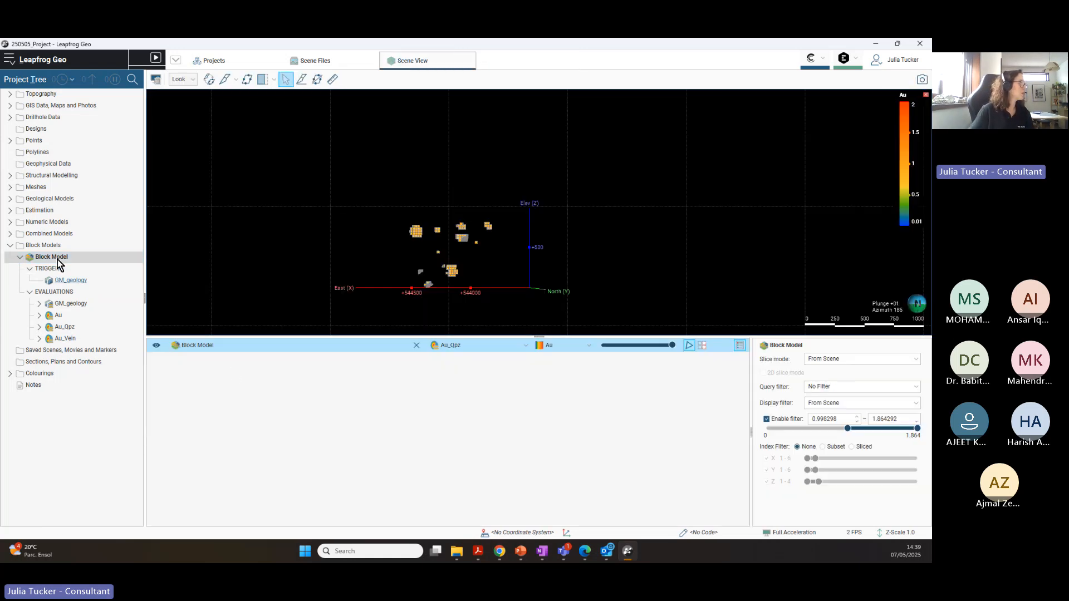
# Step: Create a grade tonnage graph for the block model, keeping no query filter and a constant density of 2.5
pyautogui.rightClick(57, 259)
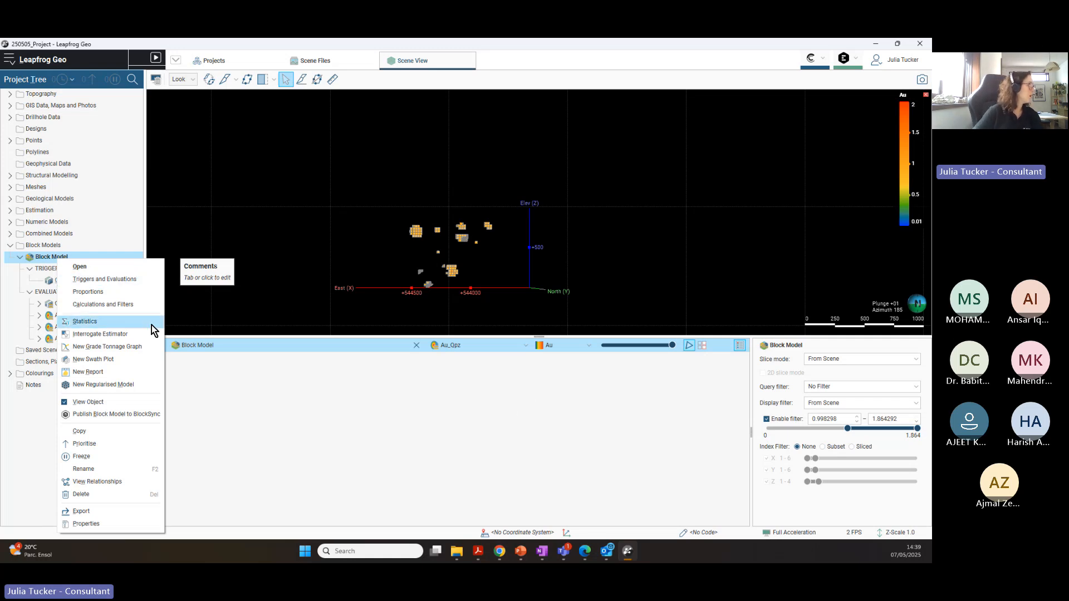
pyautogui.click(108, 347)
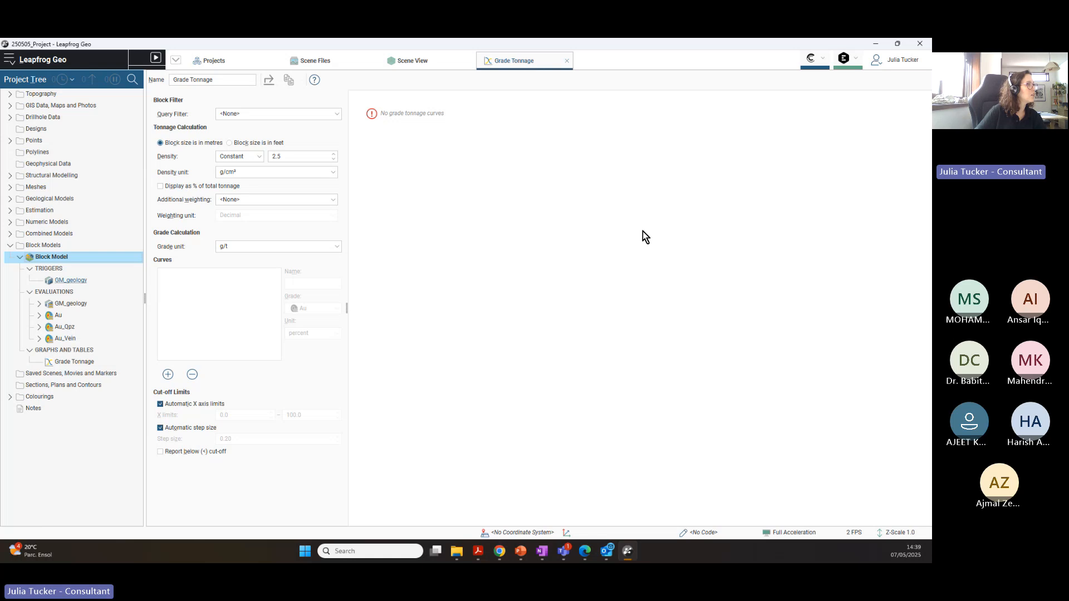
pyautogui.click(306, 117)
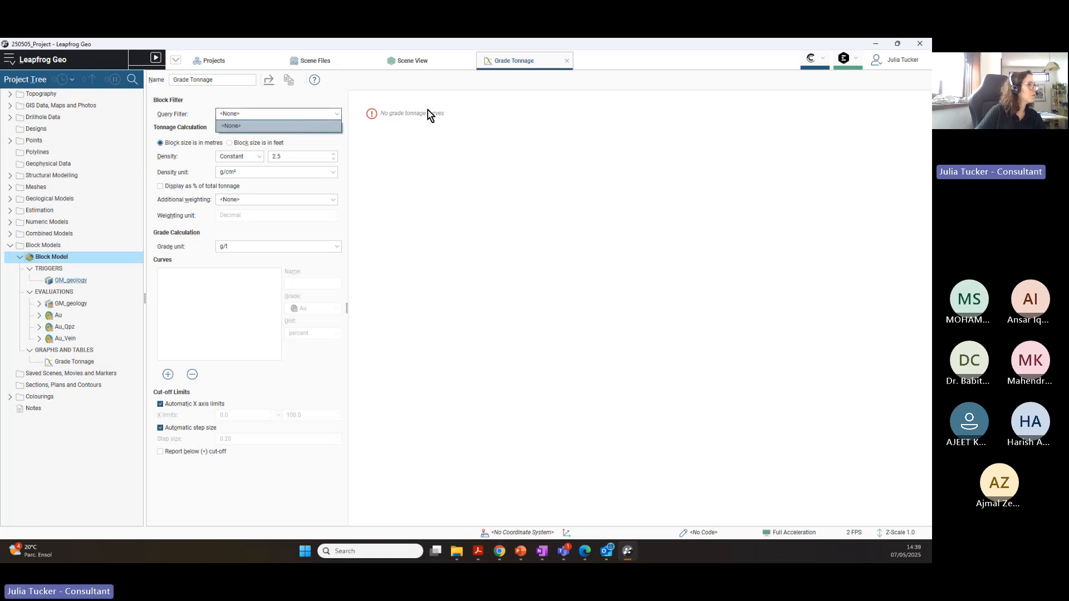
pyautogui.click(457, 165)
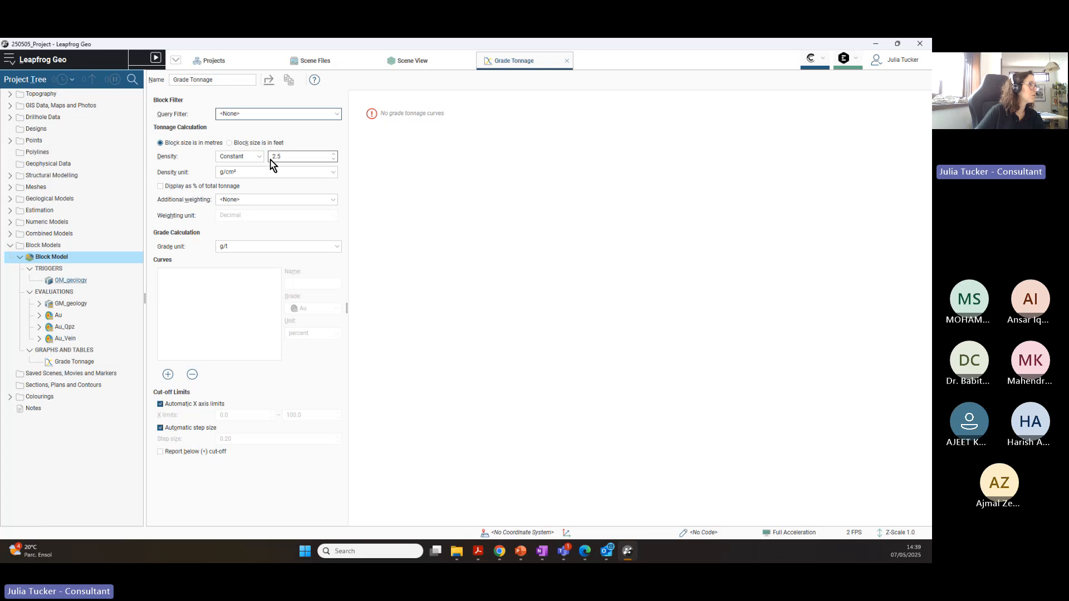
pyautogui.click(235, 159)
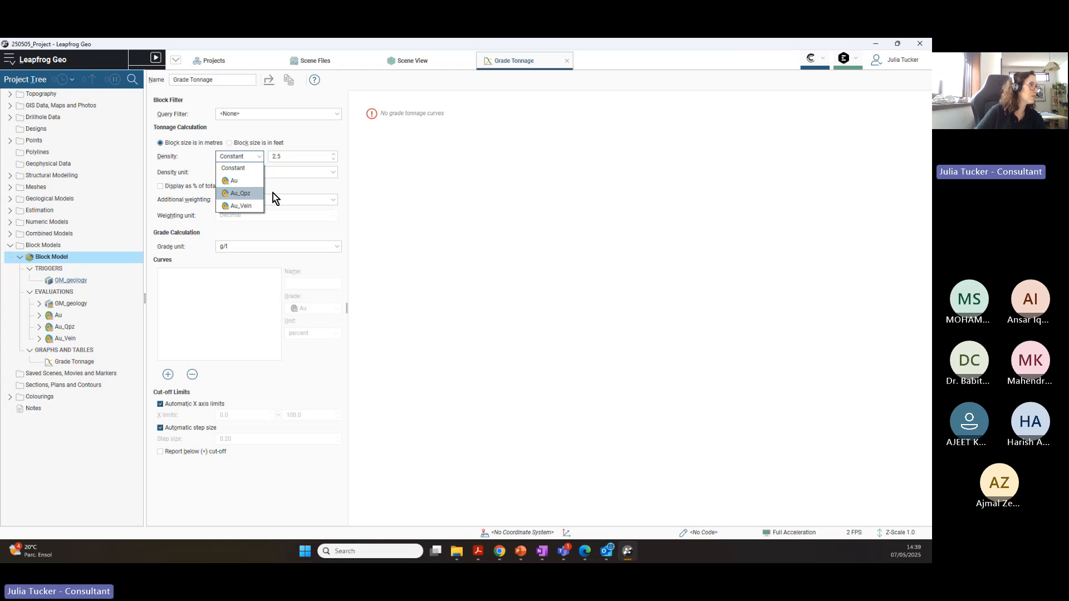
pyautogui.click(418, 270)
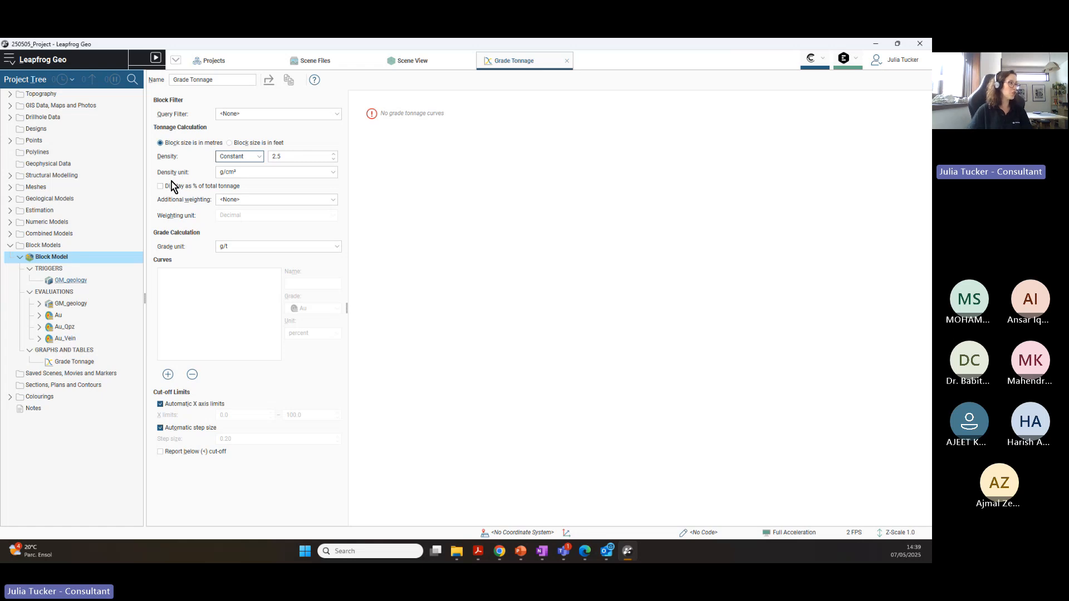
# Step: Check the density unit, additional weighting and grade unit options of the grade tonnage graph
pyautogui.click(287, 172)
pyautogui.click(560, 185)
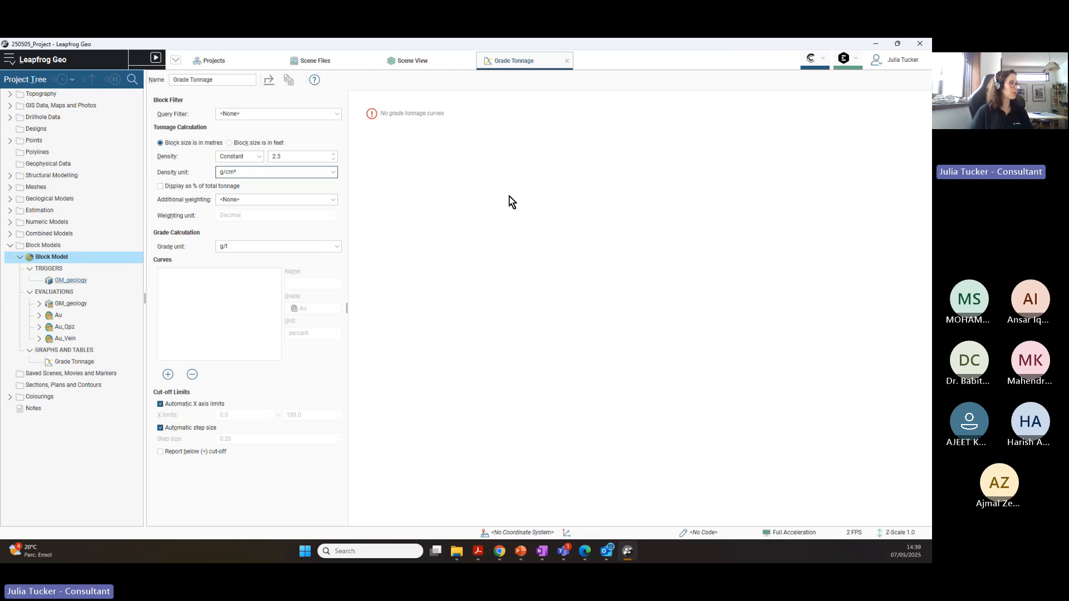
pyautogui.click(332, 199)
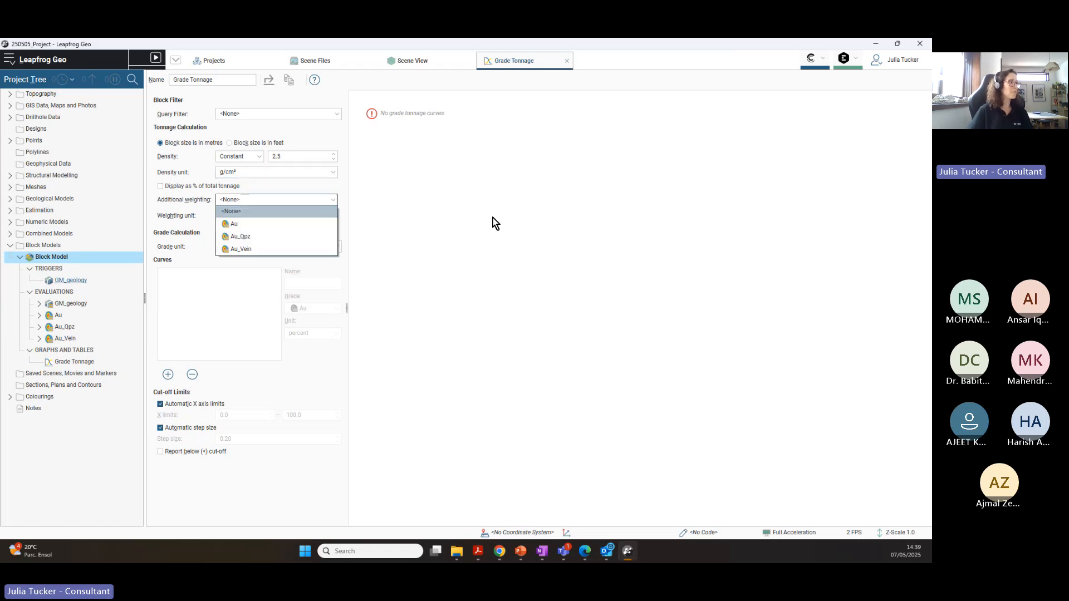
pyautogui.click(438, 213)
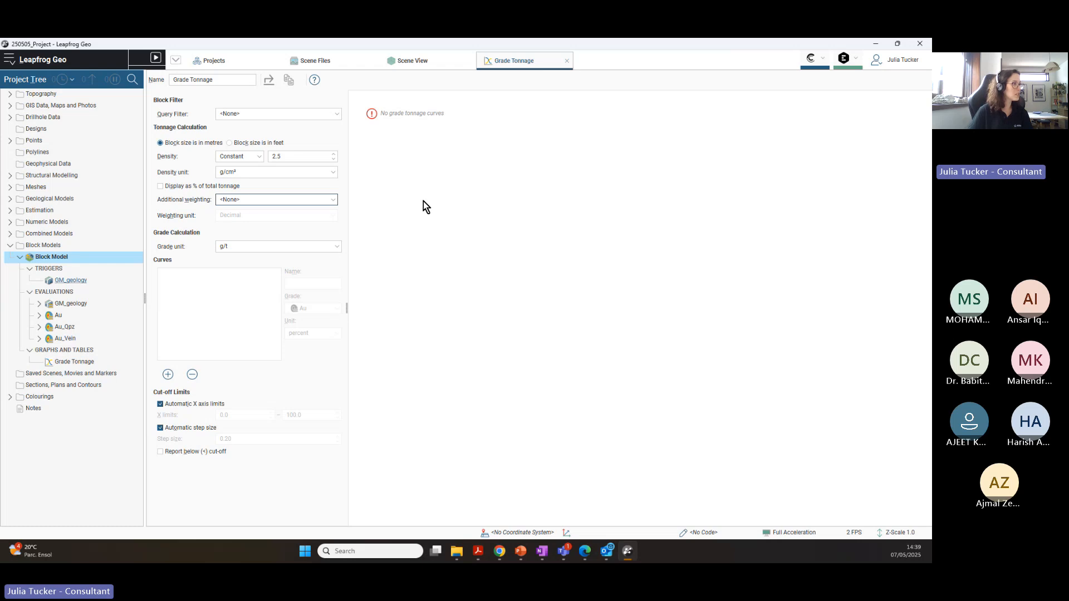
pyautogui.click(255, 251)
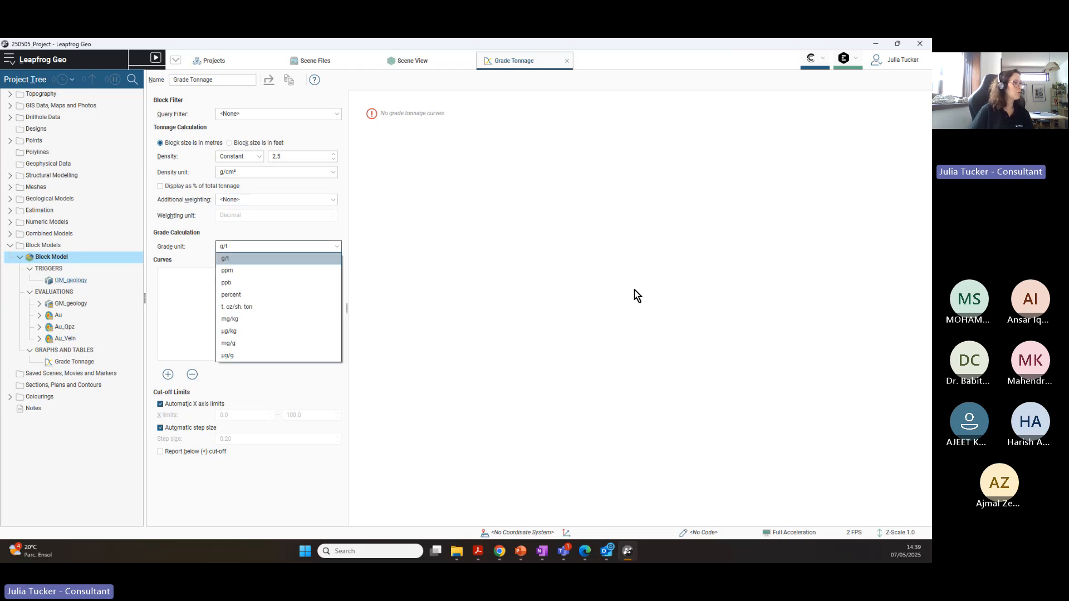
pyautogui.click(573, 267)
pyautogui.click(333, 251)
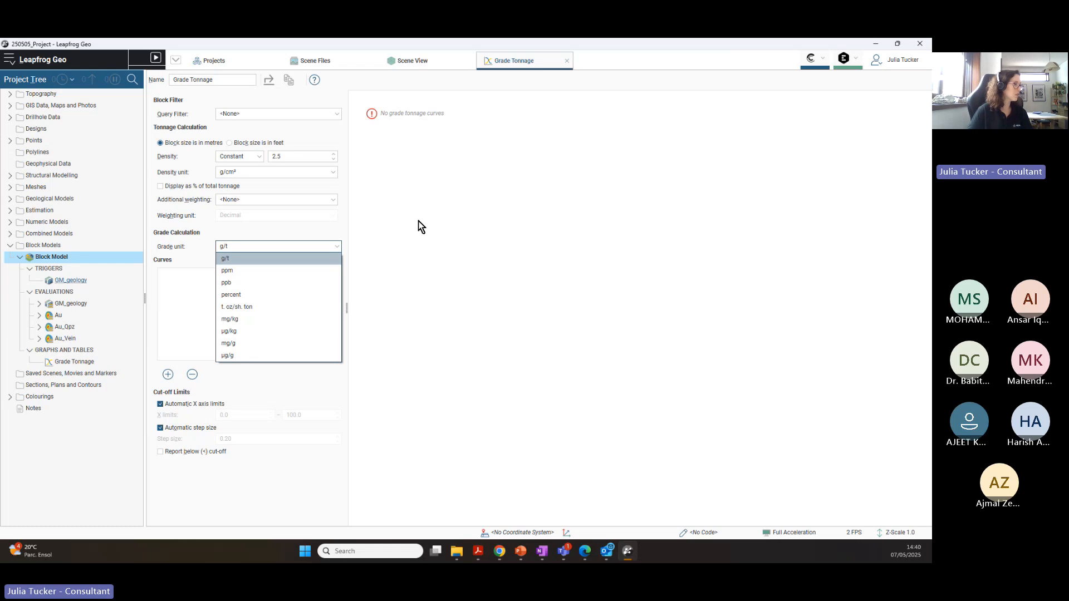
pyautogui.click(280, 495)
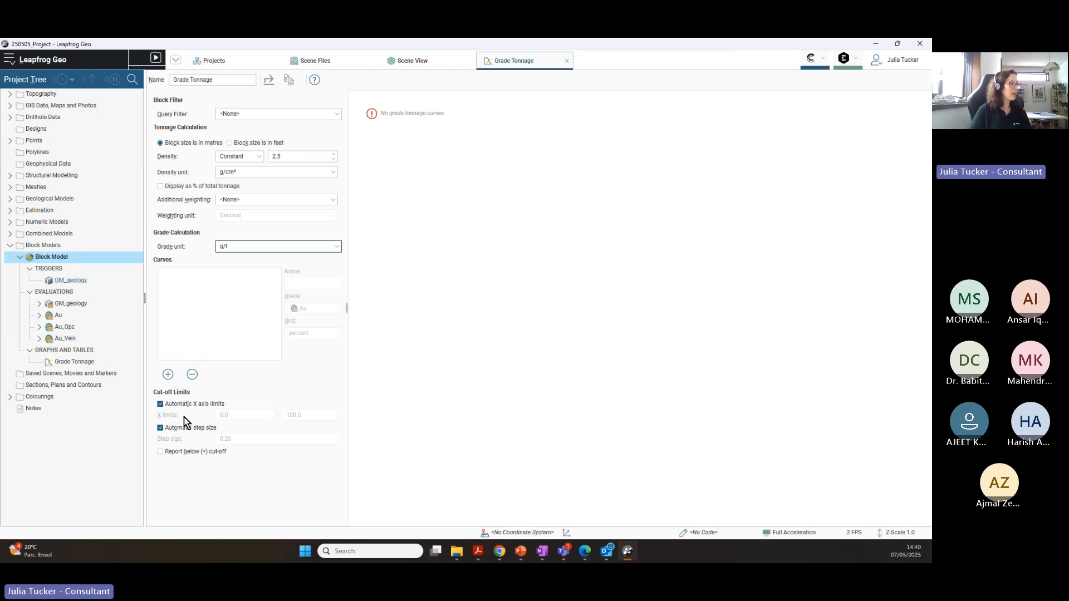
# Step: Add a curve for the Au grade to the grade tonnage graph and close the graph
pyautogui.click(168, 374)
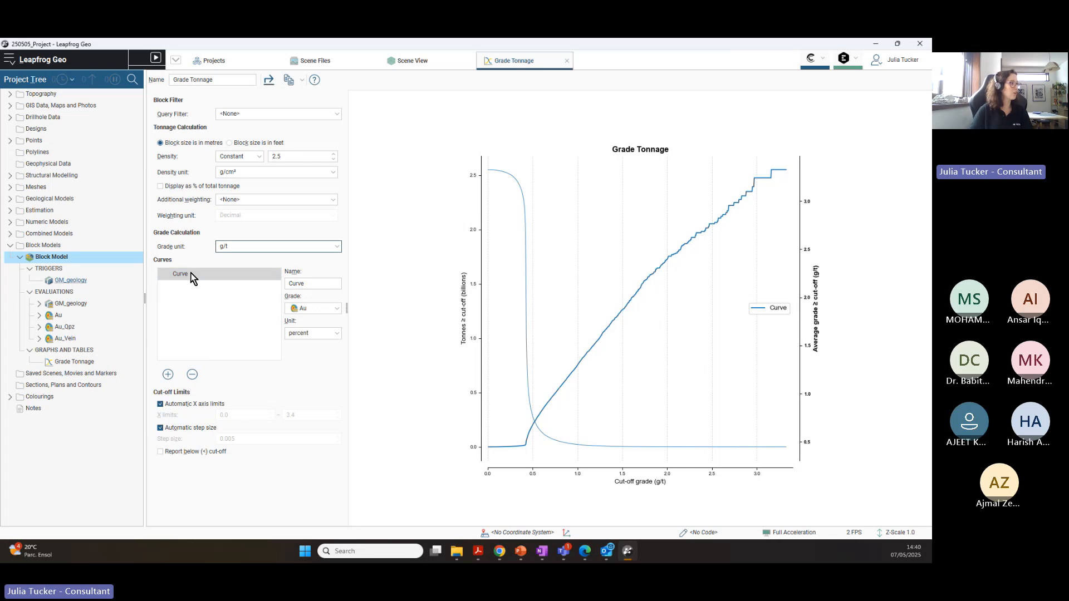
pyautogui.click(303, 283)
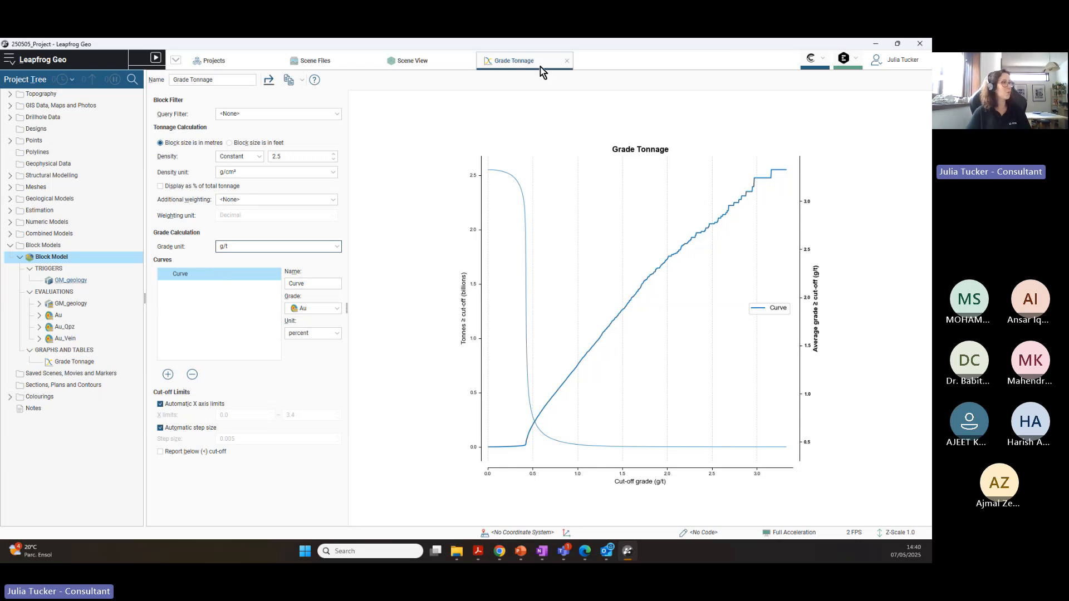
pyautogui.click(567, 62)
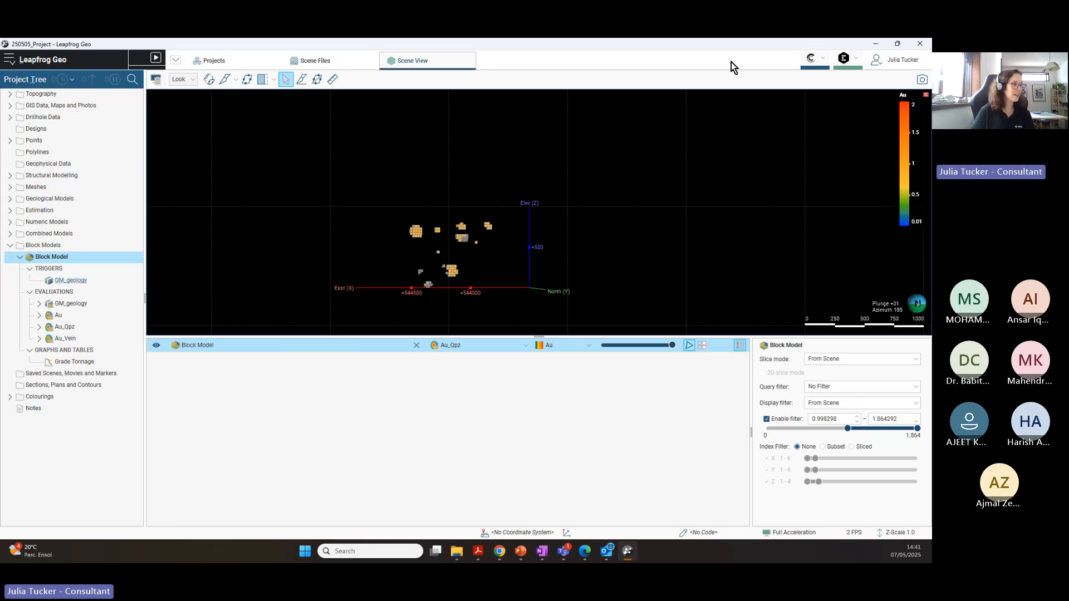
# Step: Remove the block model from the scene and enlarge the 3D view by shrinking the shape list
pyautogui.click(415, 346)
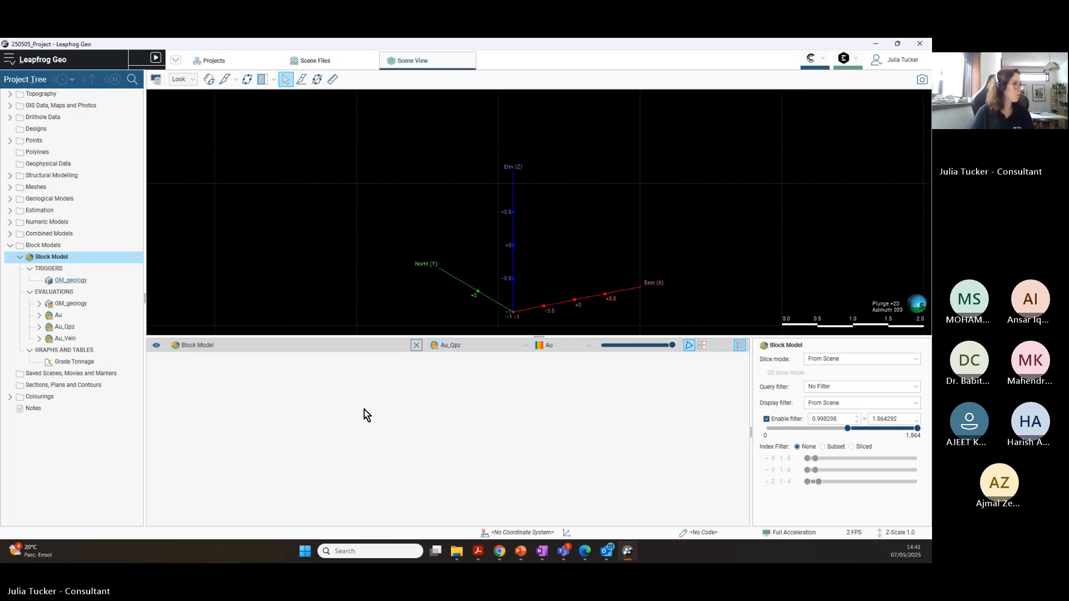
pyautogui.moveTo(549, 333); pyautogui.dragTo(560, 485)
pyautogui.moveTo(562, 360); pyautogui.dragTo(454, 395)
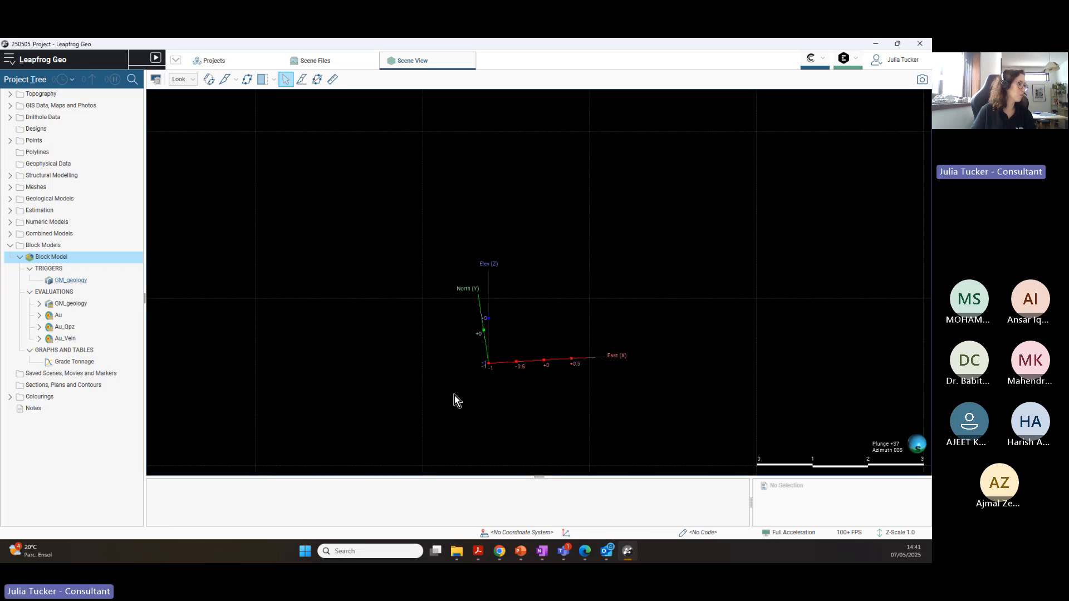
pyautogui.scroll(3, 570, 359)
pyautogui.moveTo(570, 359); pyautogui.dragTo(556, 273, button='middle')
pyautogui.scroll(4, 560, 295)
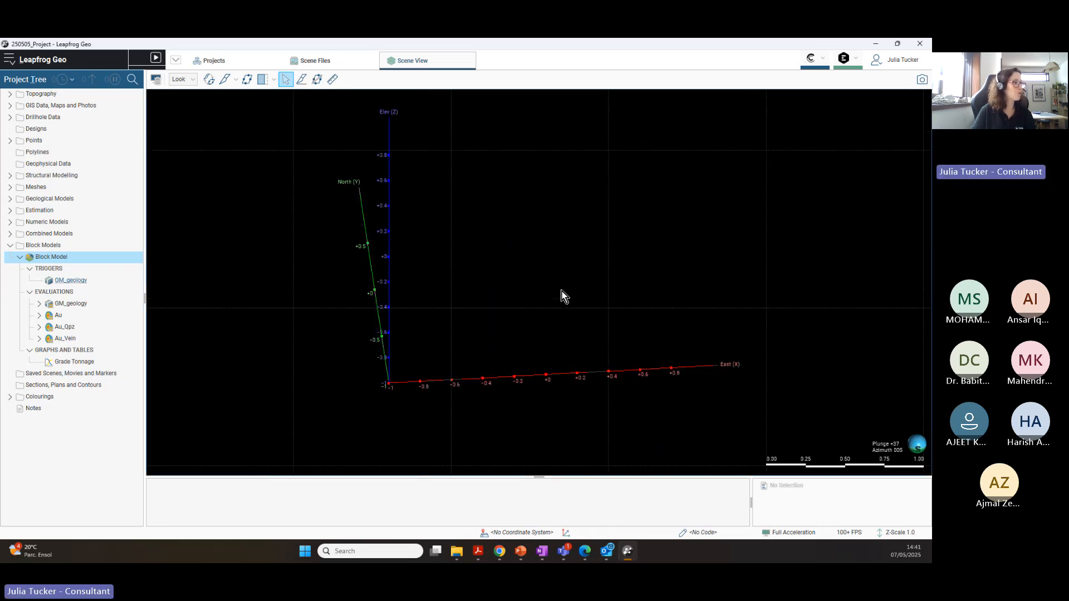
pyautogui.moveTo(630, 317); pyautogui.dragTo(569, 326, button='middle')
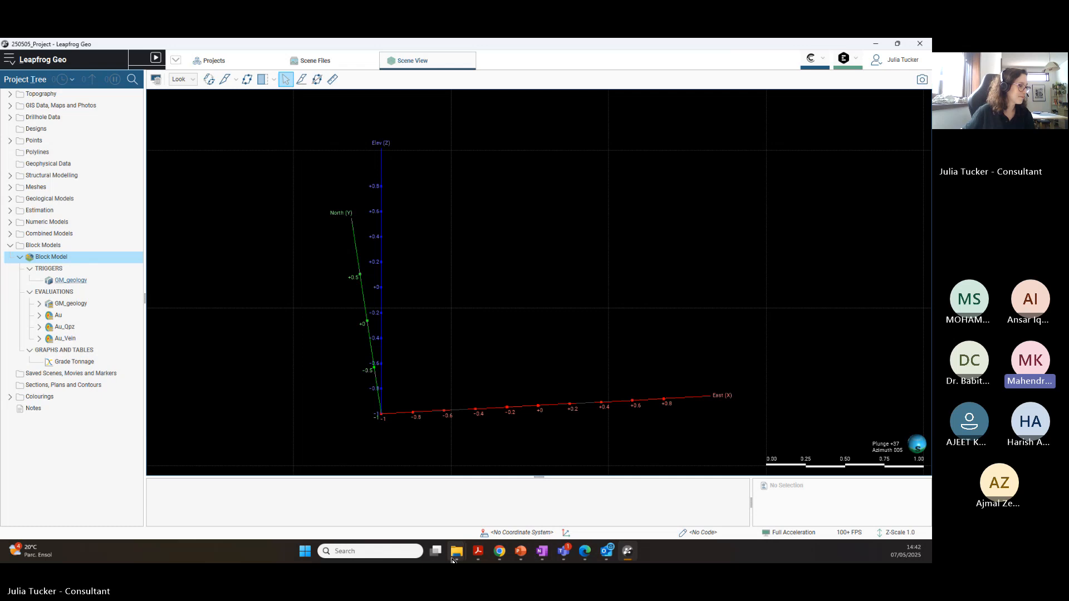
# Step: Bring up the 250210_ADVtraining_ folder in File Explorer, close it and minimise Leapfrog Geo to reach the desktop
pyautogui.moveTo(455, 556)
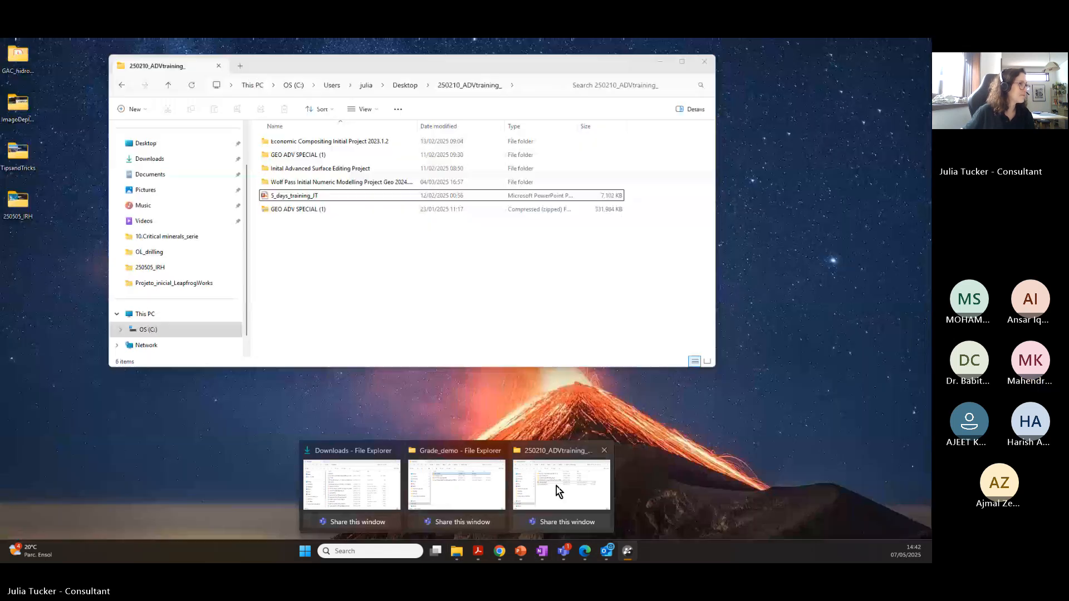
pyautogui.click(556, 487)
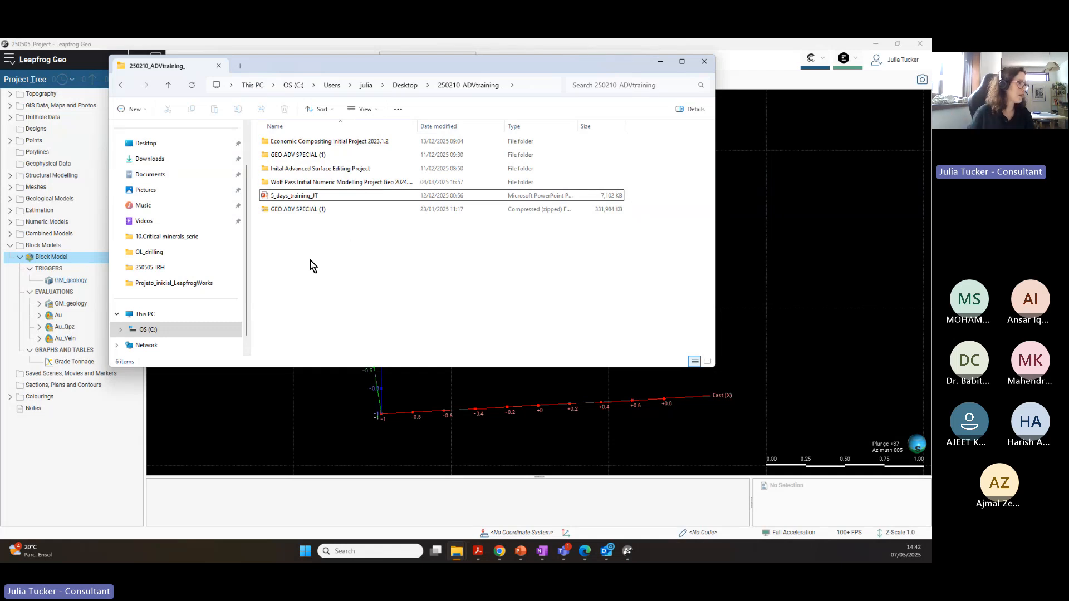
pyautogui.click(707, 65)
pyautogui.moveTo(457, 551)
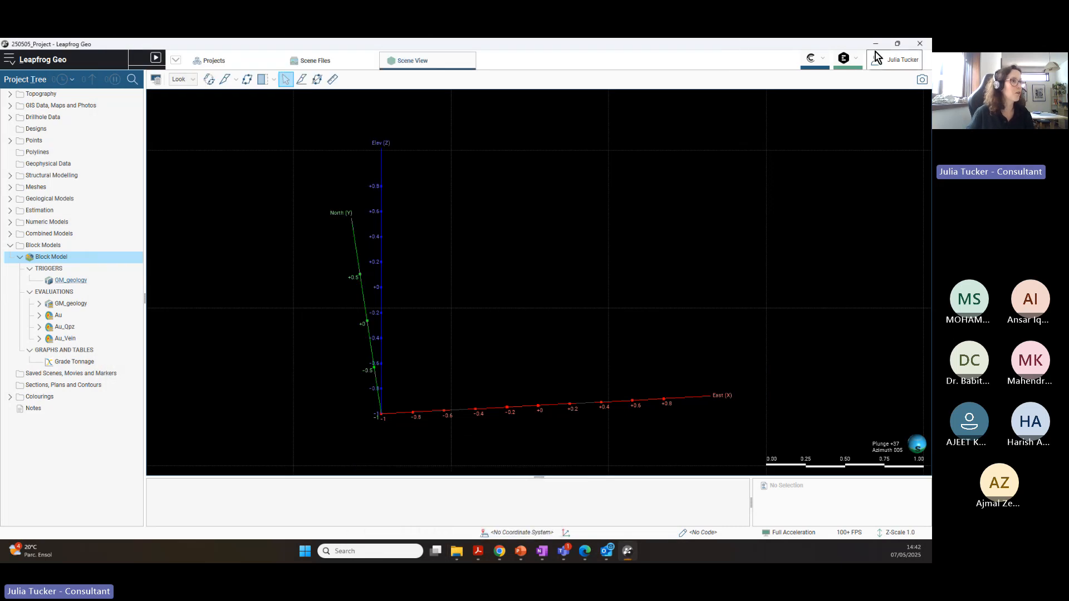
pyautogui.click(876, 44)
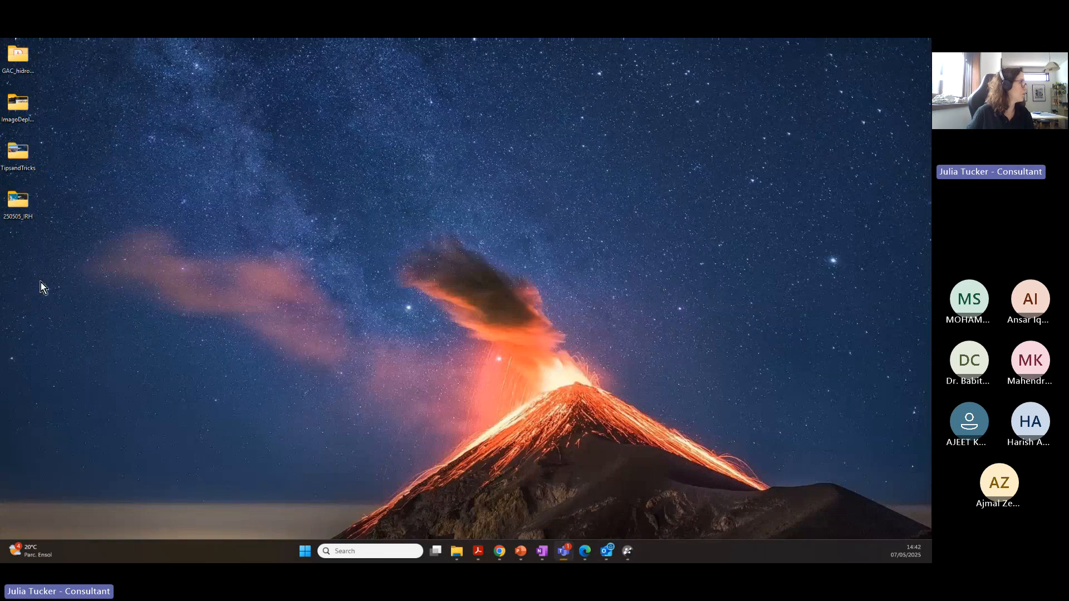
# Step: Look through the Leapfrog Geo Fundamentals Course Data_GS2021 folder inside the desktop folder 250505_IRH, and return to the parent folder
pyautogui.doubleClick(15, 205)
pyautogui.click(331, 156)
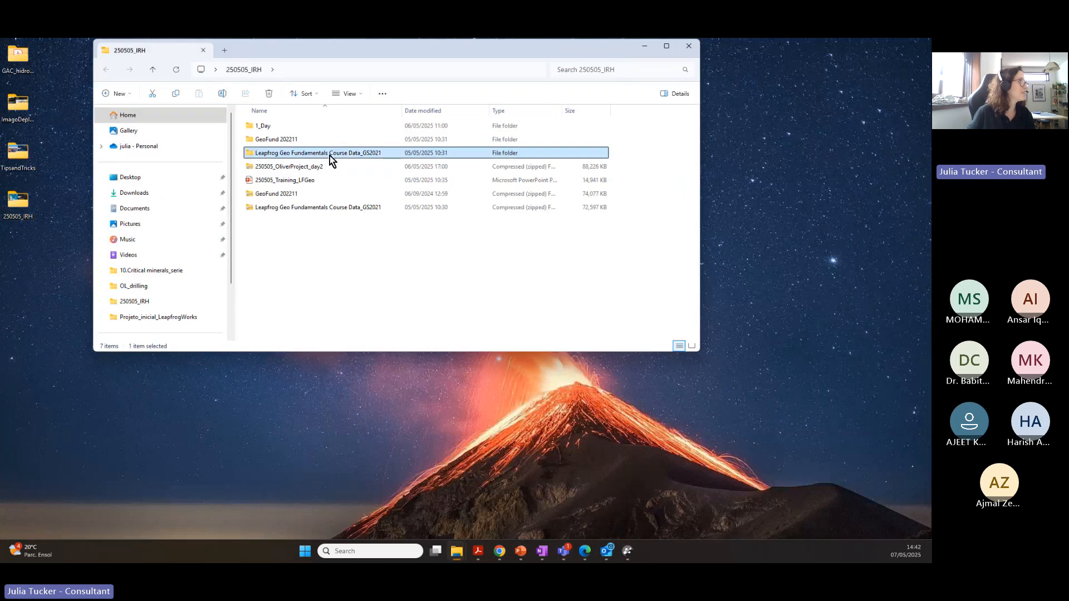
pyautogui.doubleClick(329, 155)
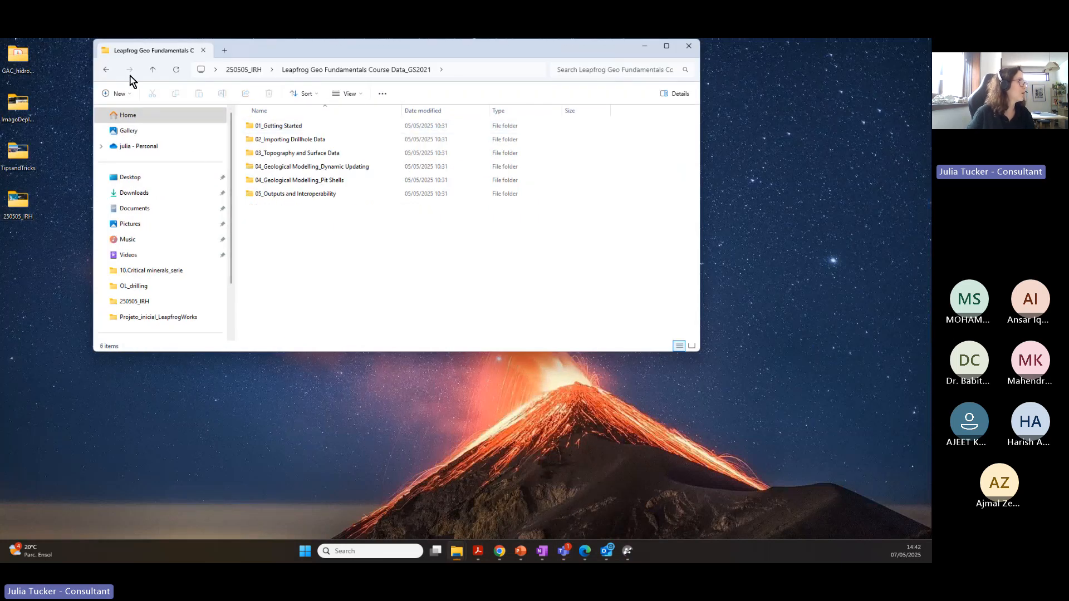
pyautogui.click(154, 70)
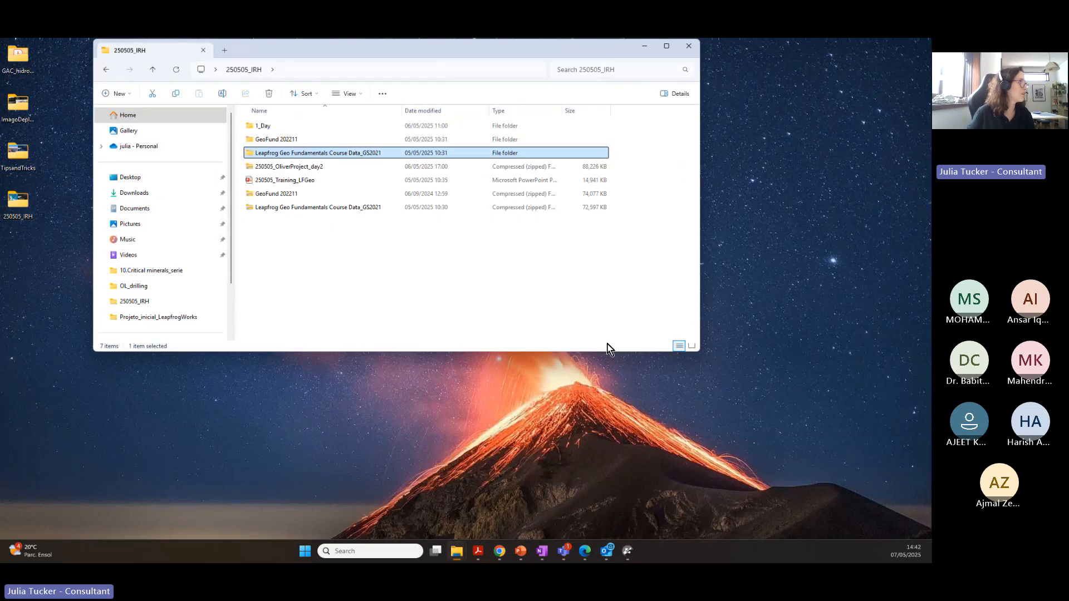
# Step: View the Sagean Valley Map image from the Building a Model from a Map archive in the GeoFund 202211 folder
pyautogui.doubleClick(301, 139)
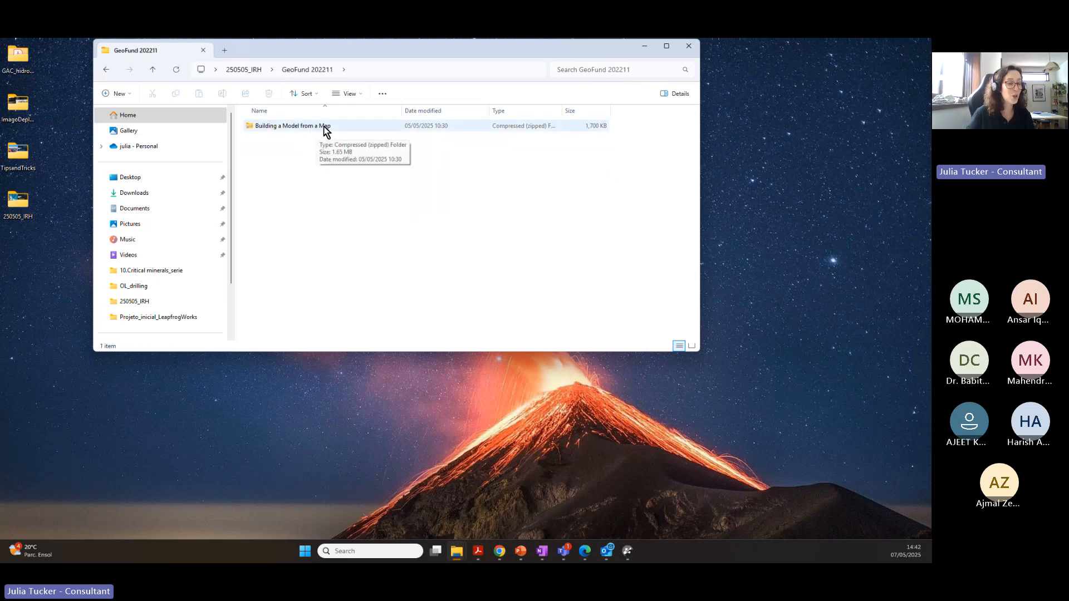
pyautogui.doubleClick(318, 129)
pyautogui.doubleClick(316, 128)
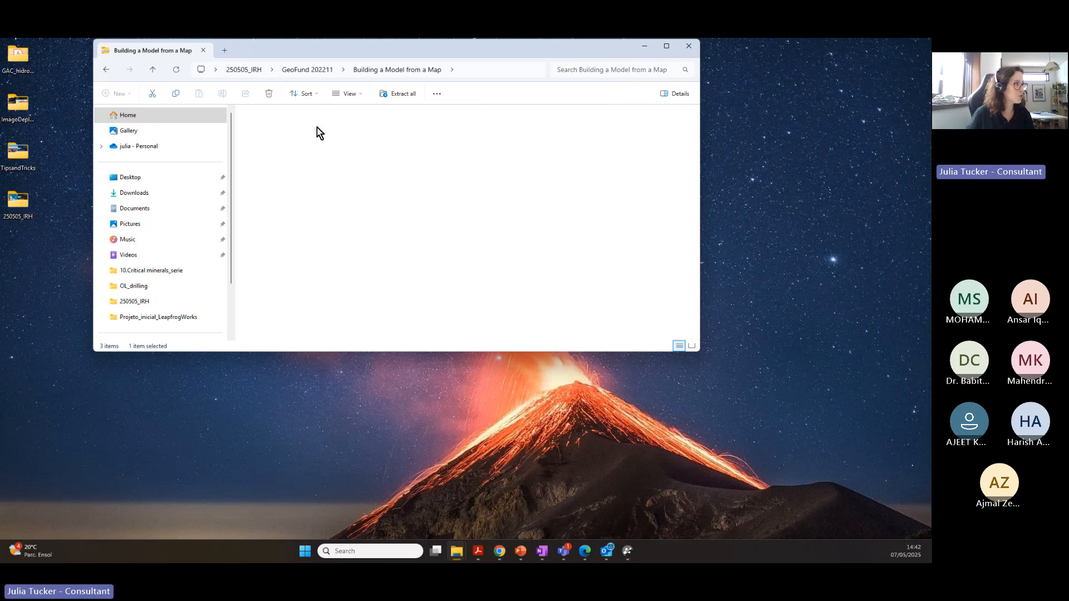
pyautogui.click(107, 71)
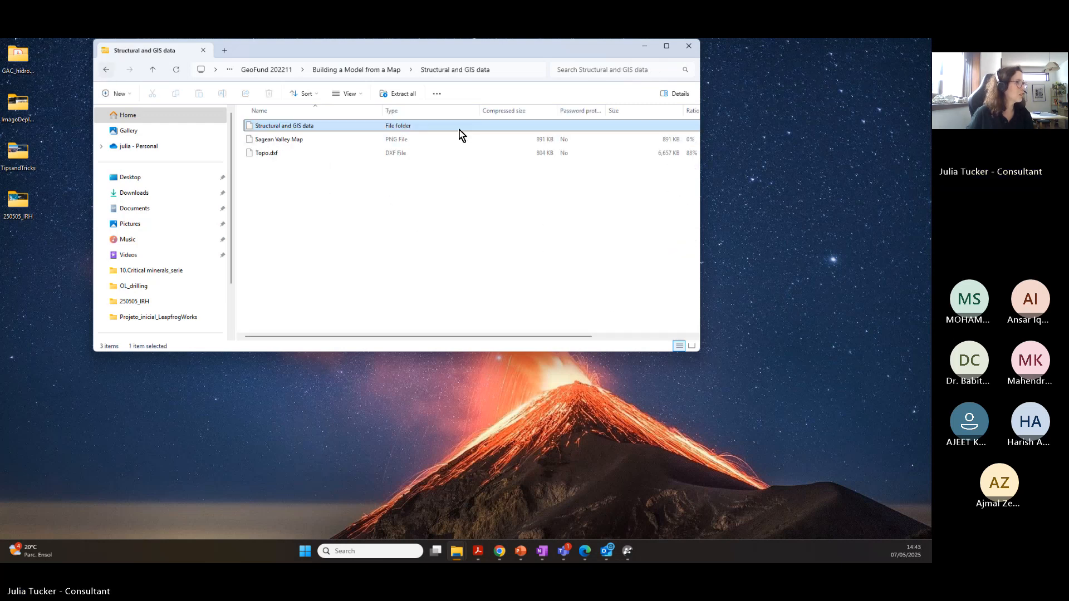
pyautogui.doubleClick(290, 140)
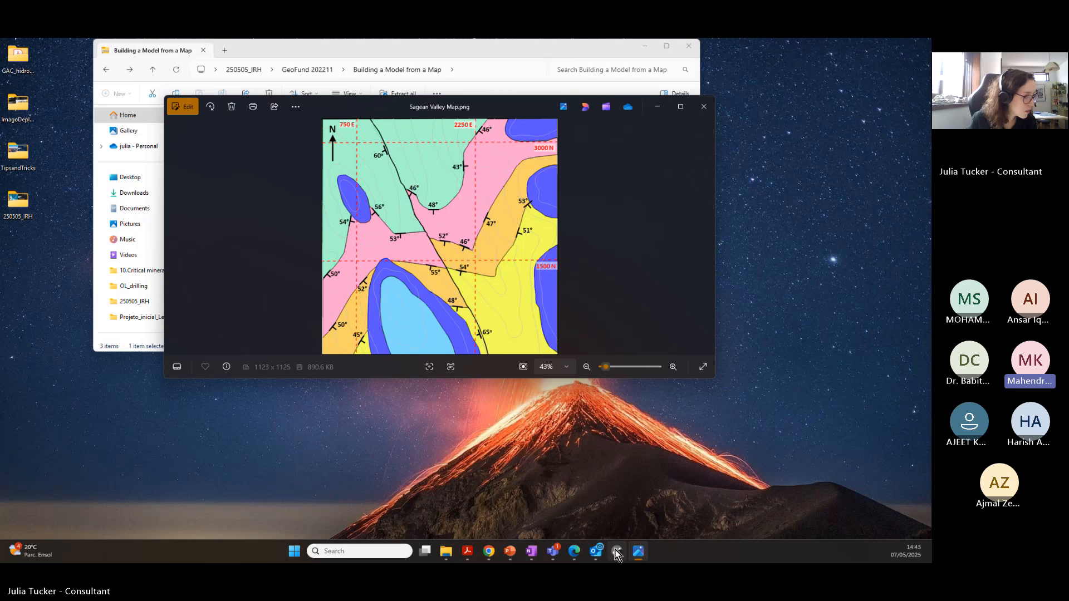
# Step: Switch back to Leapfrog Geo, check which file formats the block model import supports, and close the file dialog without importing
pyautogui.moveTo(617, 552)
pyautogui.click(613, 480)
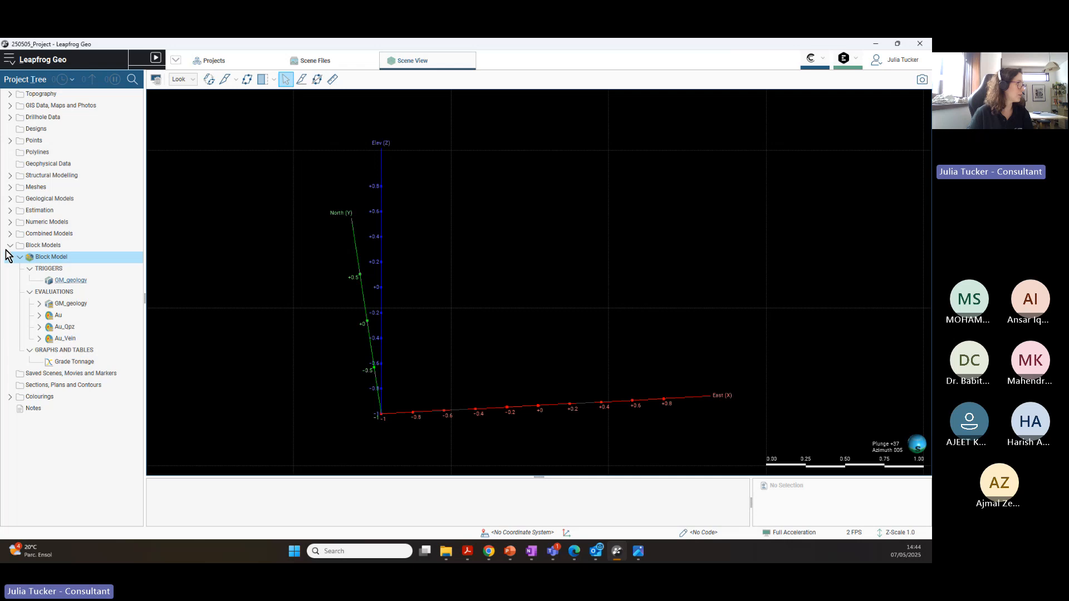
pyautogui.rightClick(50, 248)
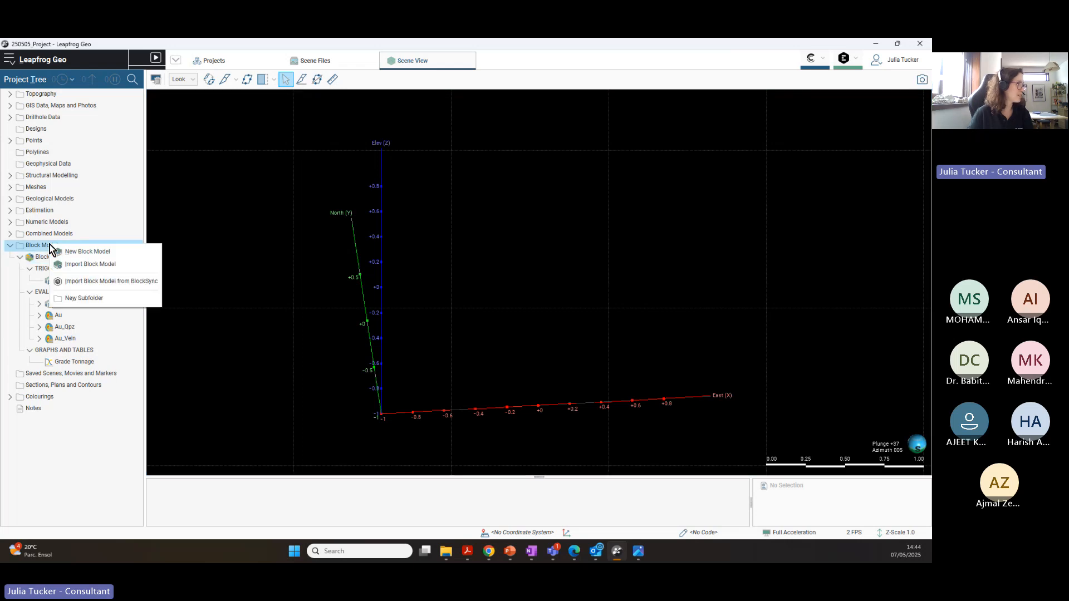
pyautogui.click(94, 272)
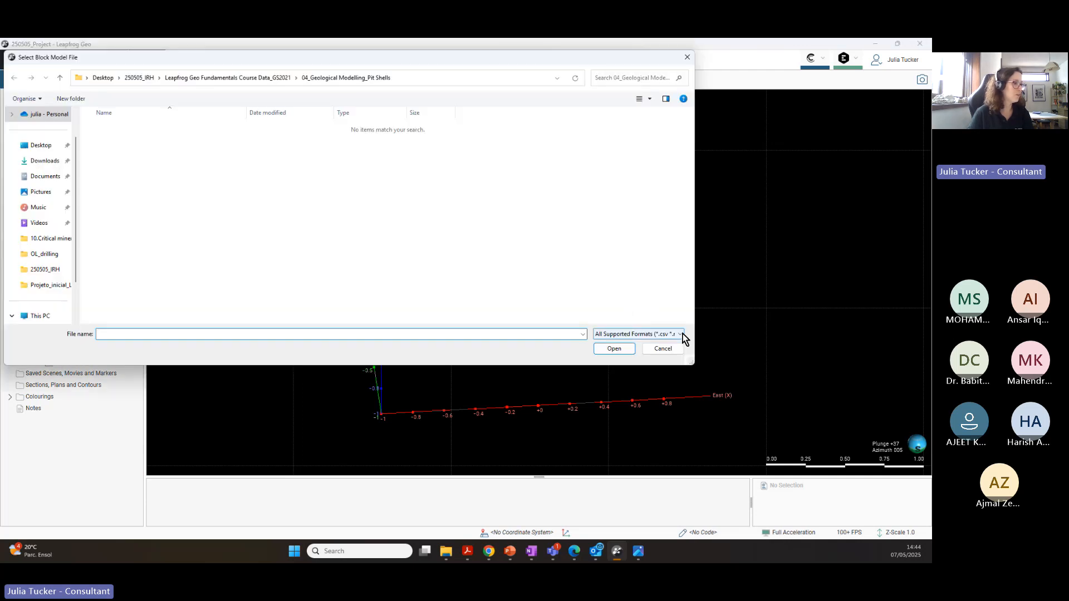
pyautogui.click(683, 335)
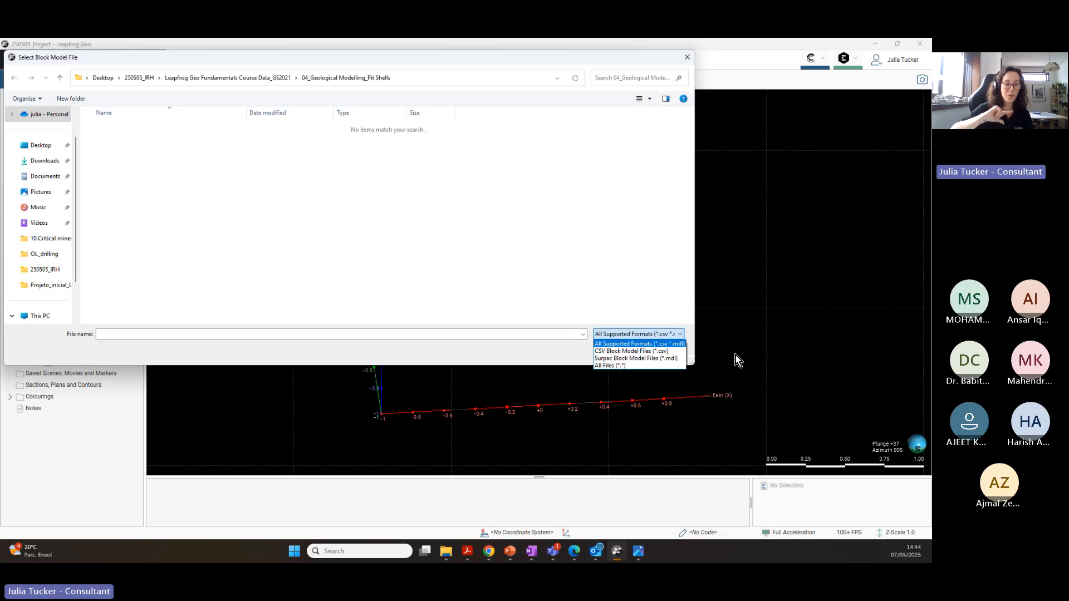
pyautogui.click(684, 344)
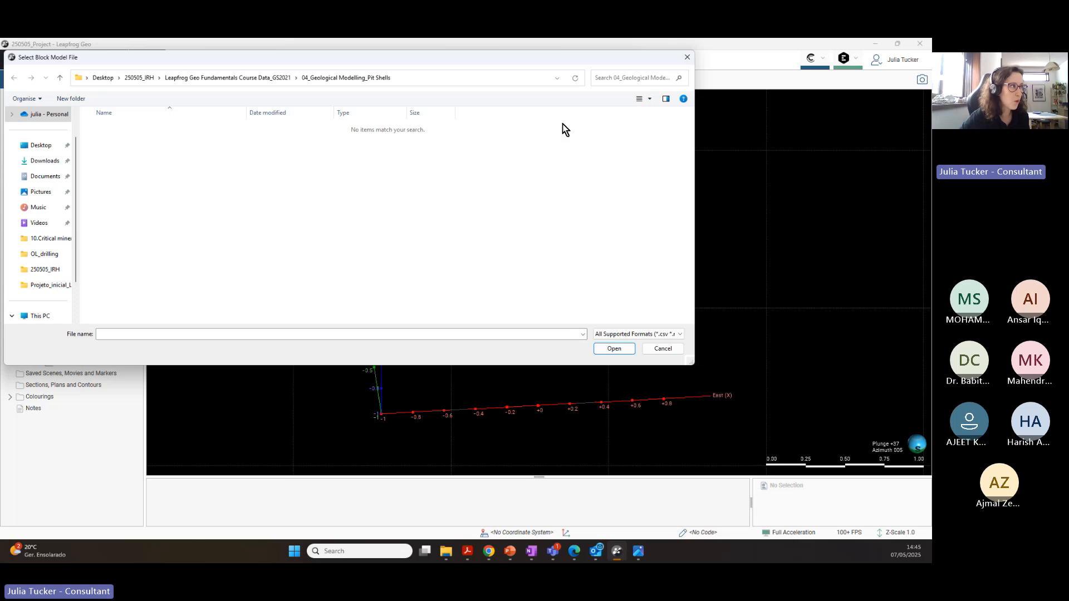
pyautogui.moveTo(573, 59); pyautogui.dragTo(601, 87)
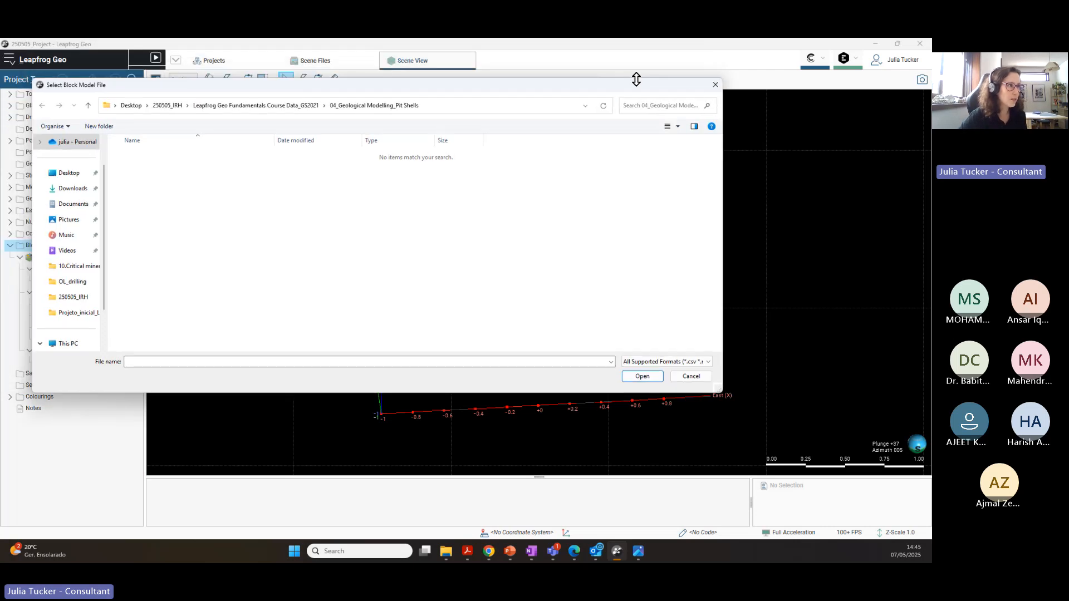
pyautogui.click(716, 84)
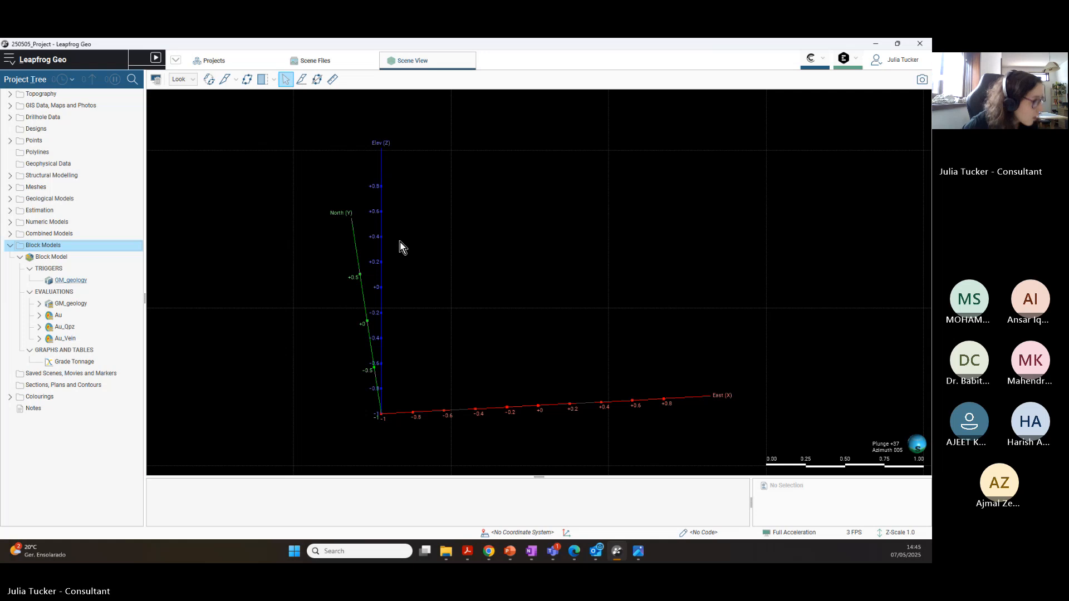
# Step: Reopen the block model import, review the CSV and Surpac format options once more, and dismiss the file dialog
pyautogui.rightClick(45, 247)
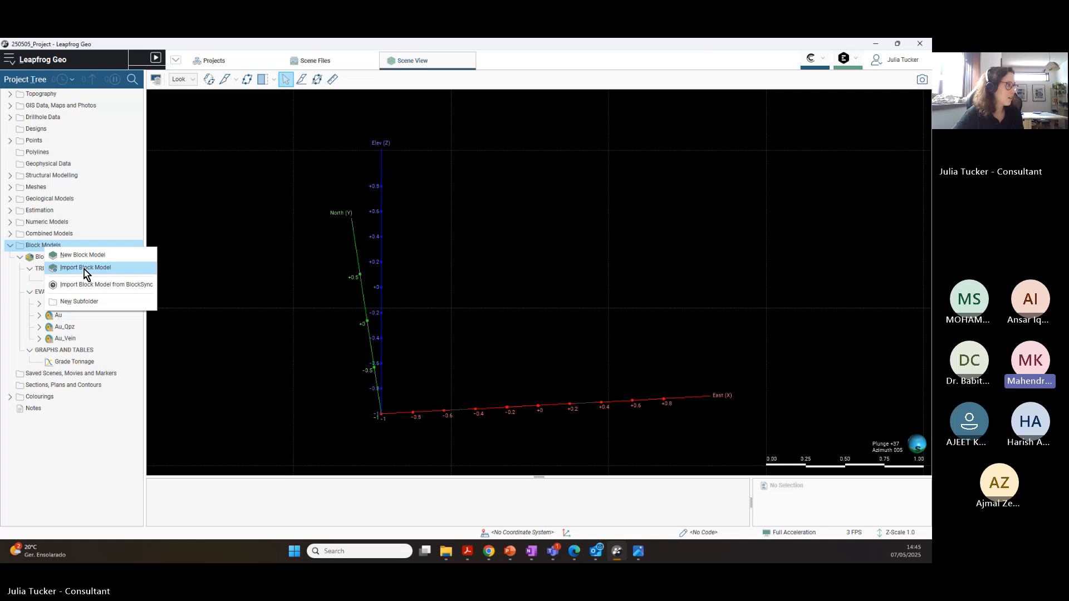
pyautogui.click(117, 271)
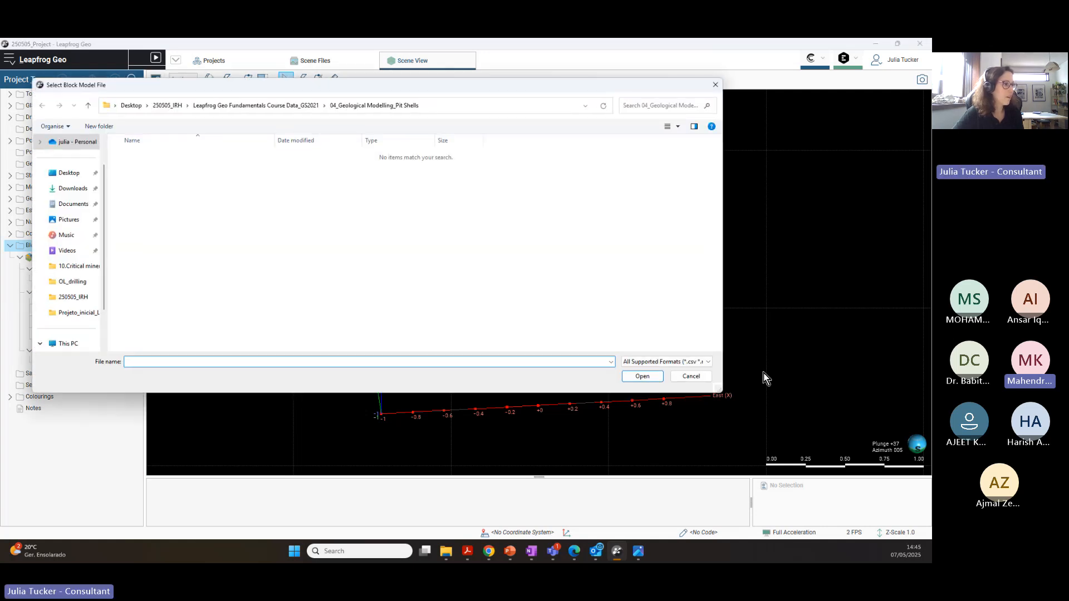
pyautogui.click(707, 363)
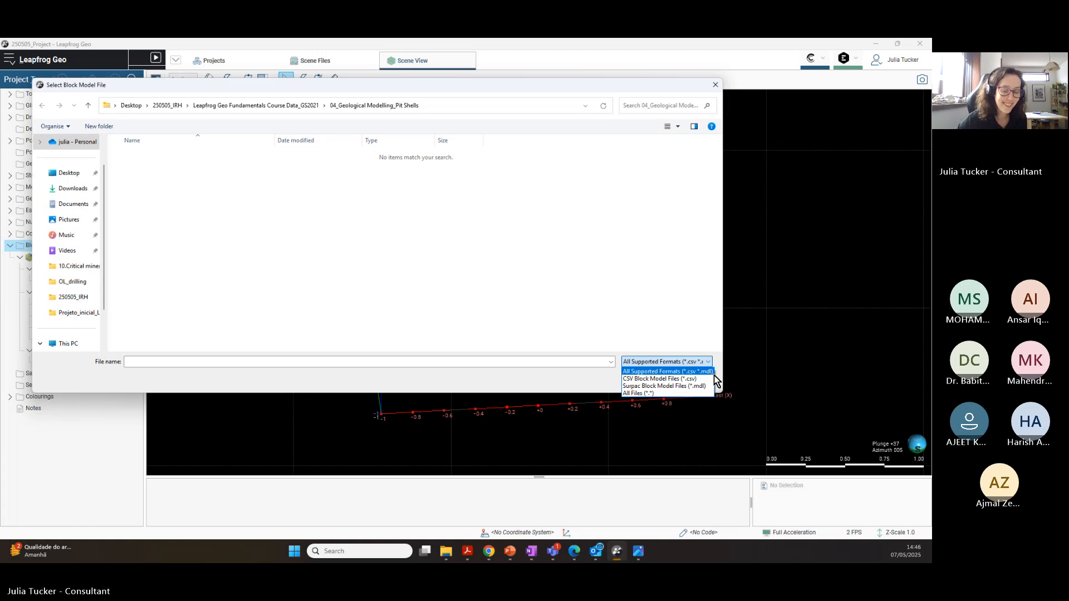
pyautogui.click(638, 224)
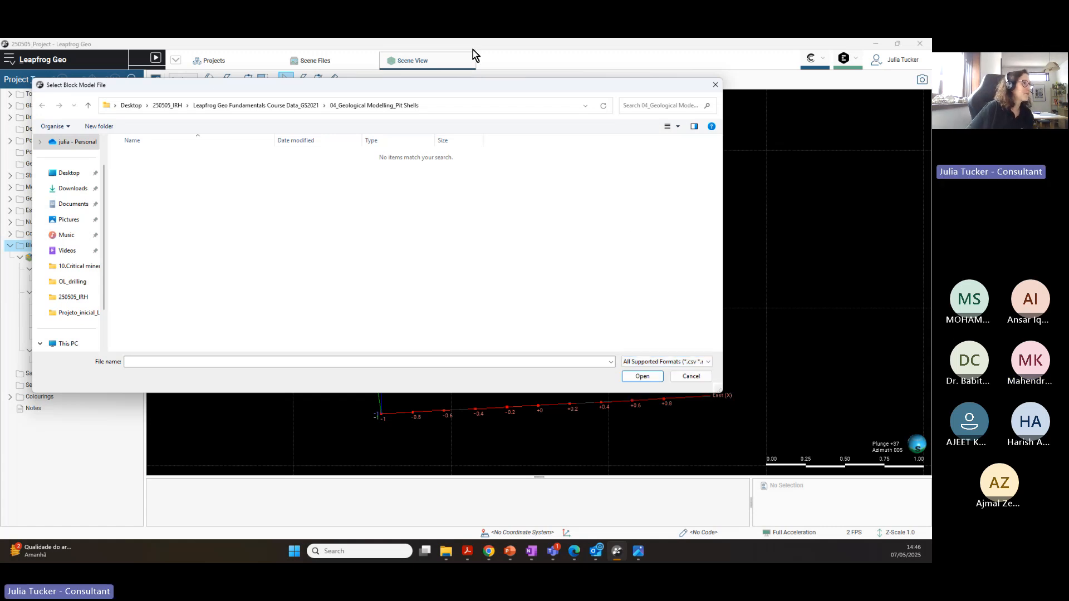
pyautogui.moveTo(486, 90); pyautogui.dragTo(536, 97)
pyautogui.click(766, 94)
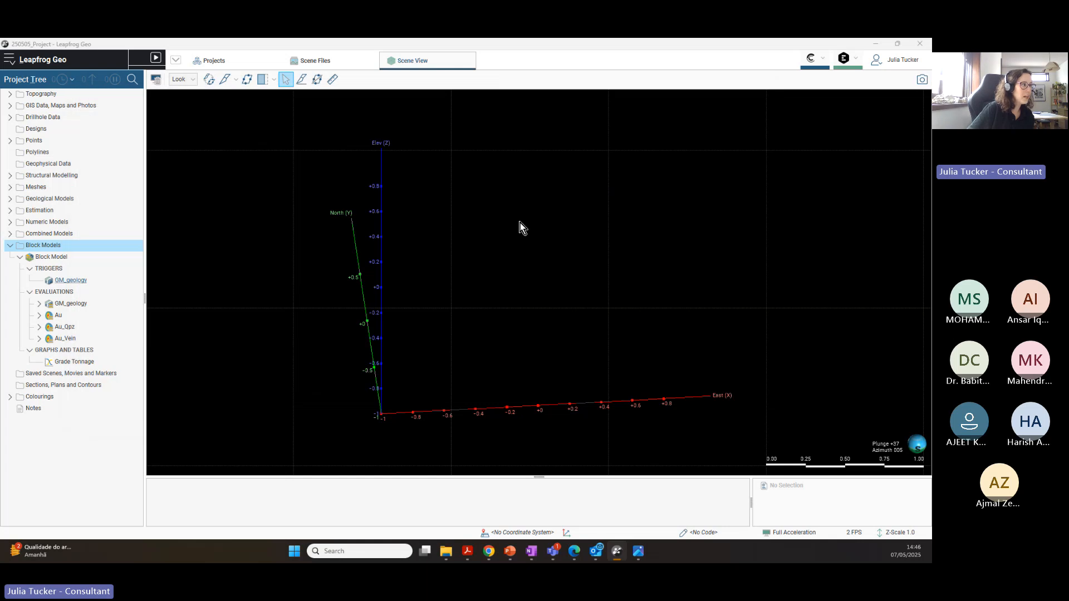
pyautogui.moveTo(512, 217); pyautogui.dragTo(551, 253)
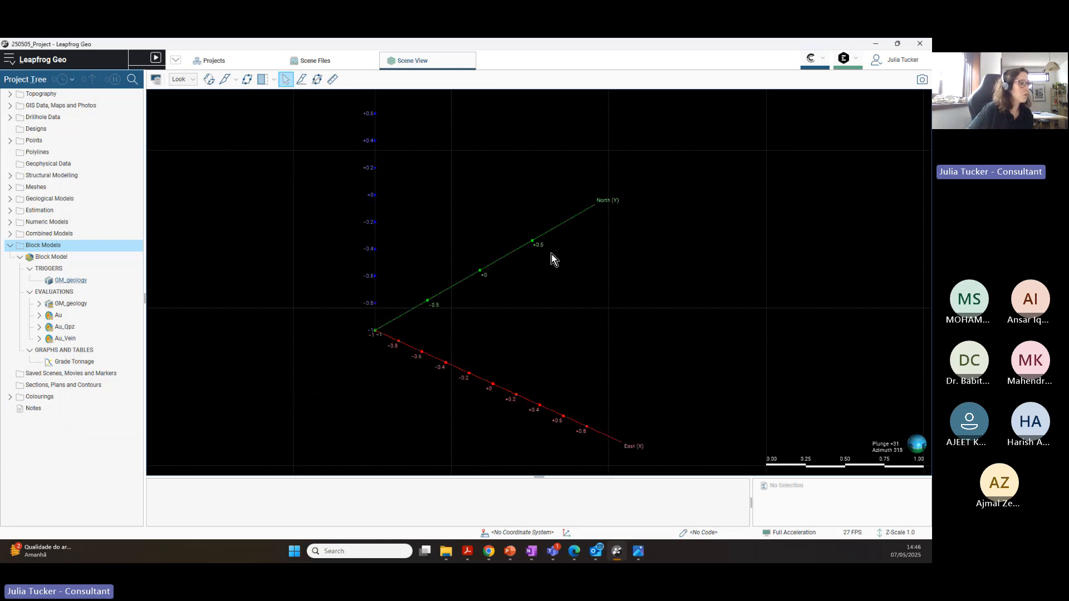
pyautogui.scroll(-5, 472, 274)
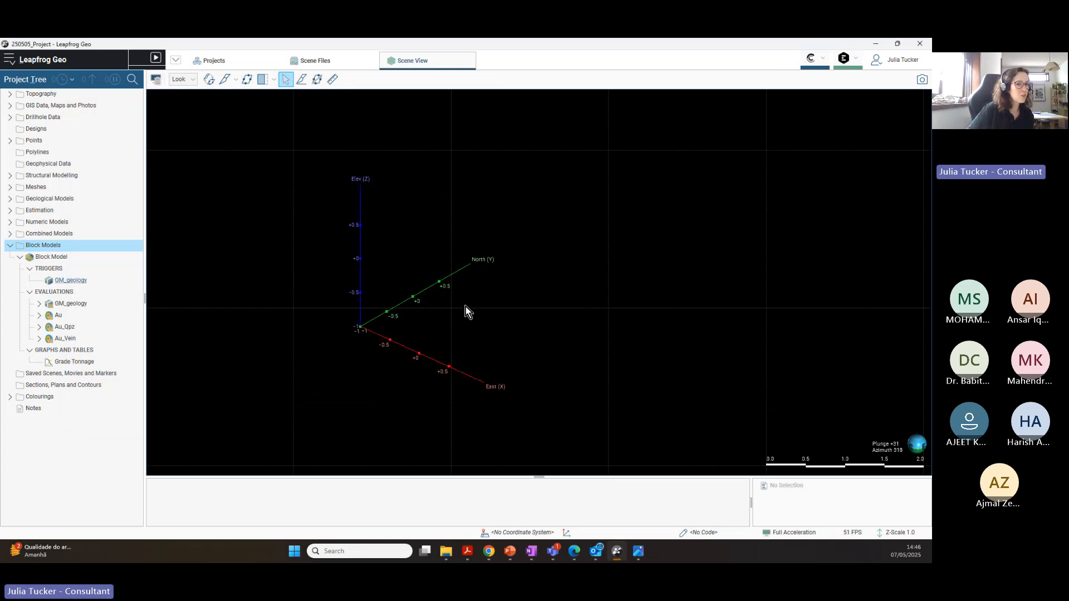
pyautogui.moveTo(465, 306); pyautogui.dragTo(492, 302, button='right')
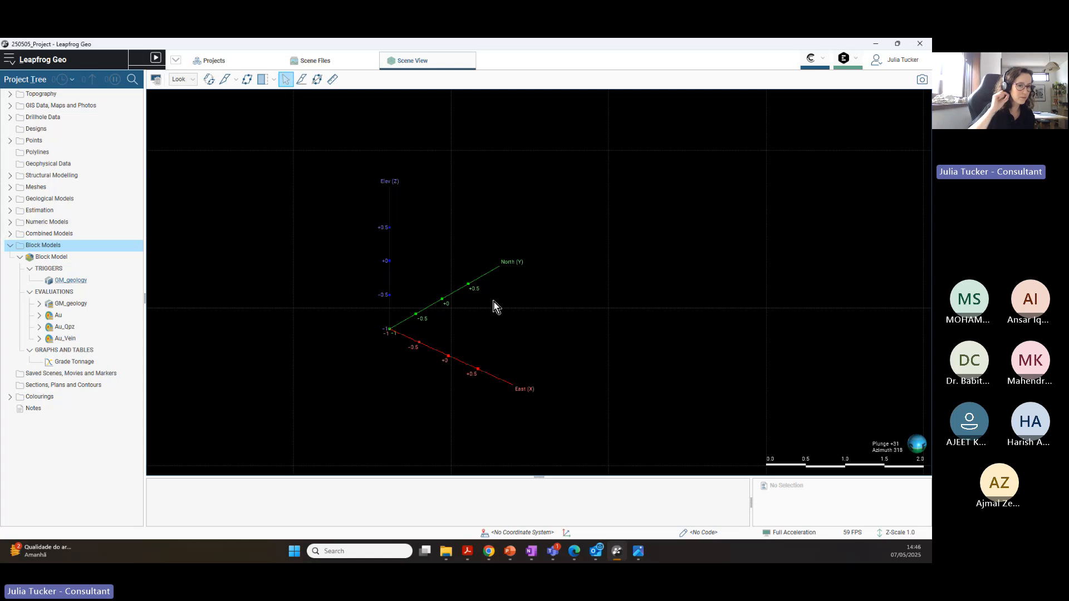
pyautogui.moveTo(472, 306); pyautogui.dragTo(482, 306, button='middle')
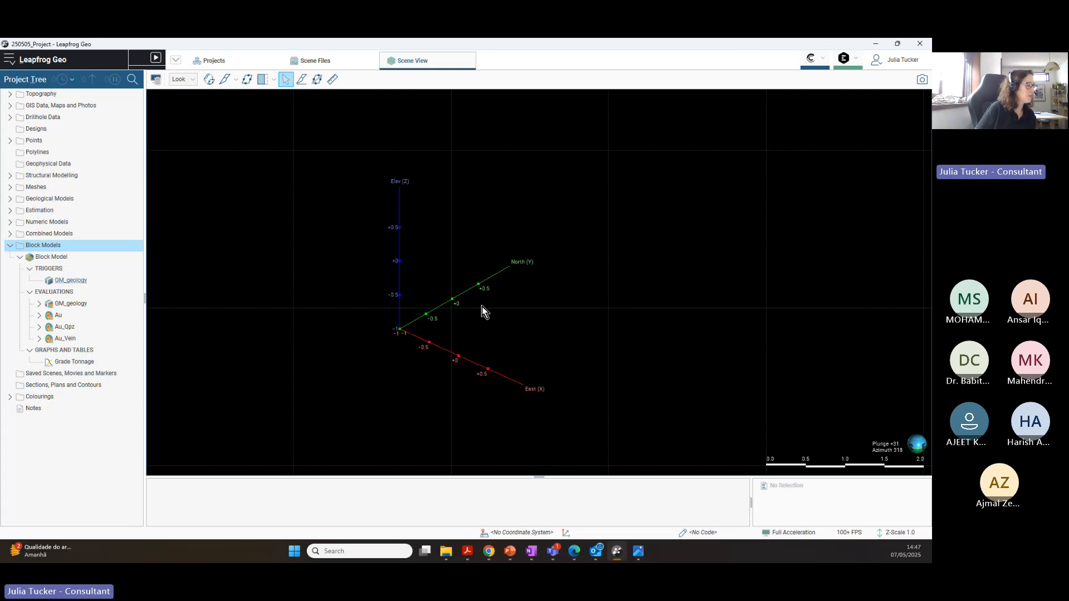
pyautogui.moveTo(482, 306); pyautogui.dragTo(505, 345)
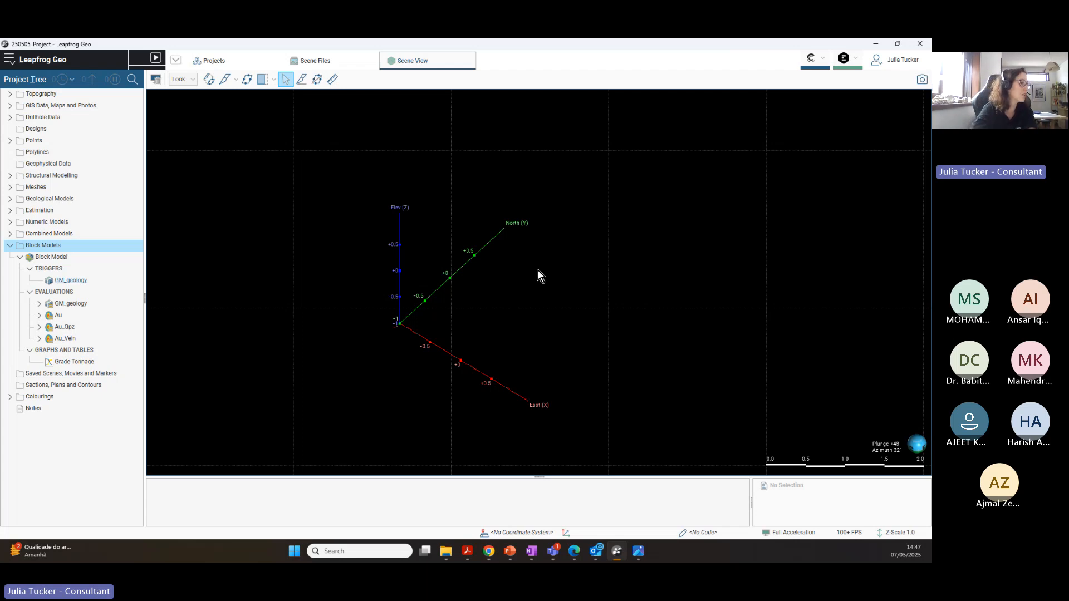
pyautogui.moveTo(477, 339); pyautogui.dragTo(536, 306)
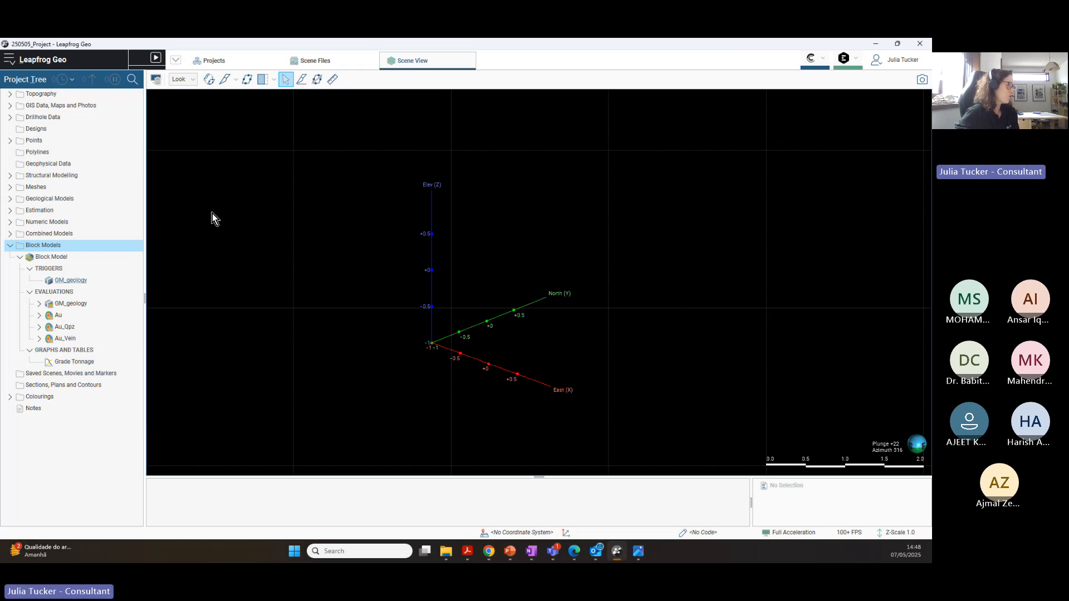
# Step: Start a new domained estimation and check its compositing options
pyautogui.rightClick(75, 212)
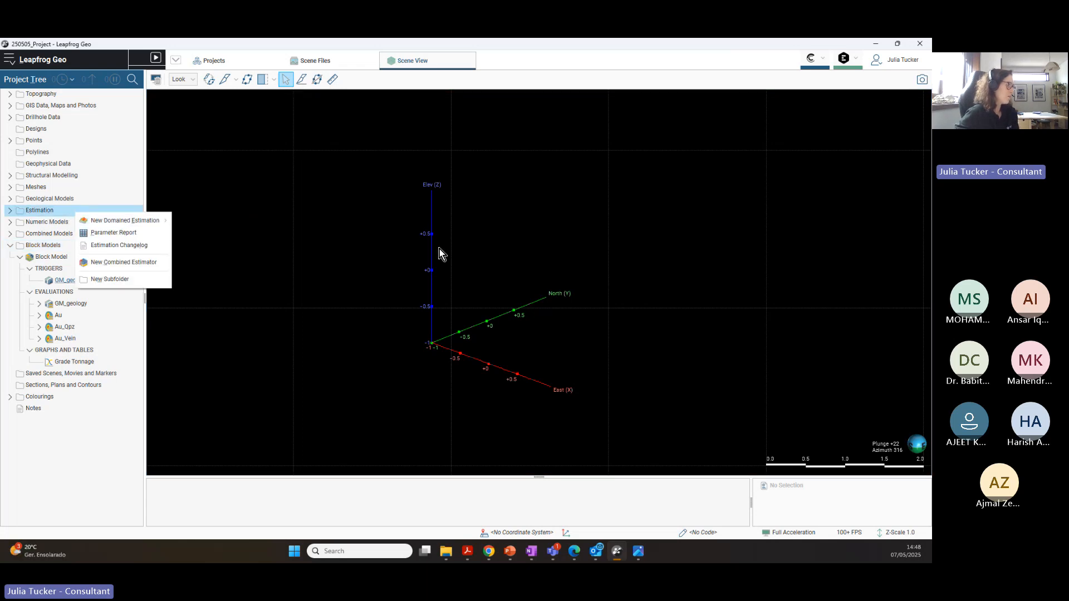
pyautogui.moveTo(159, 221)
pyautogui.click(240, 221)
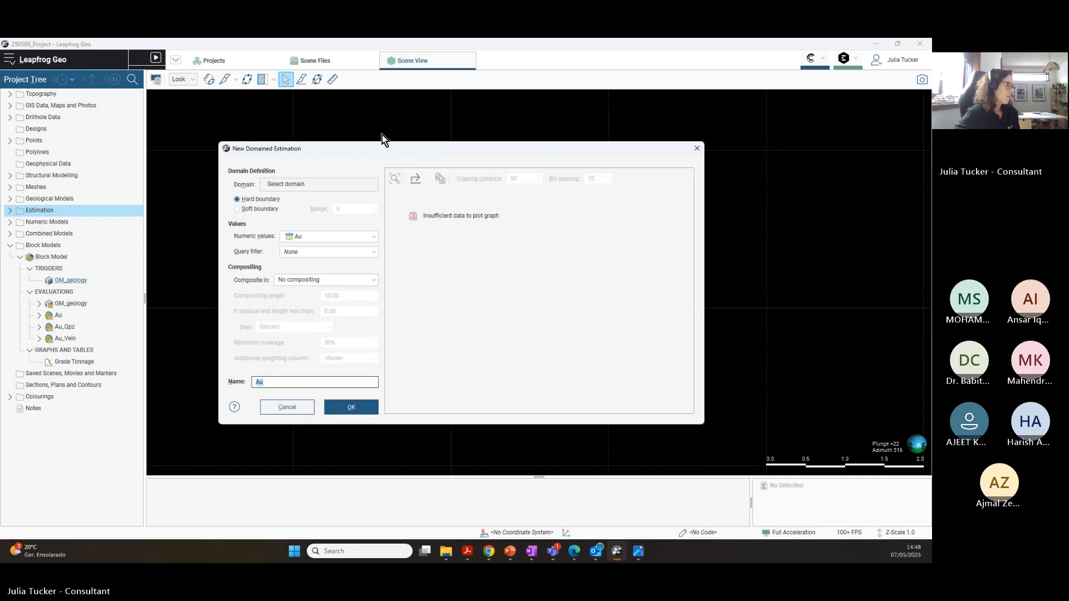
pyautogui.moveTo(290, 153); pyautogui.dragTo(236, 108)
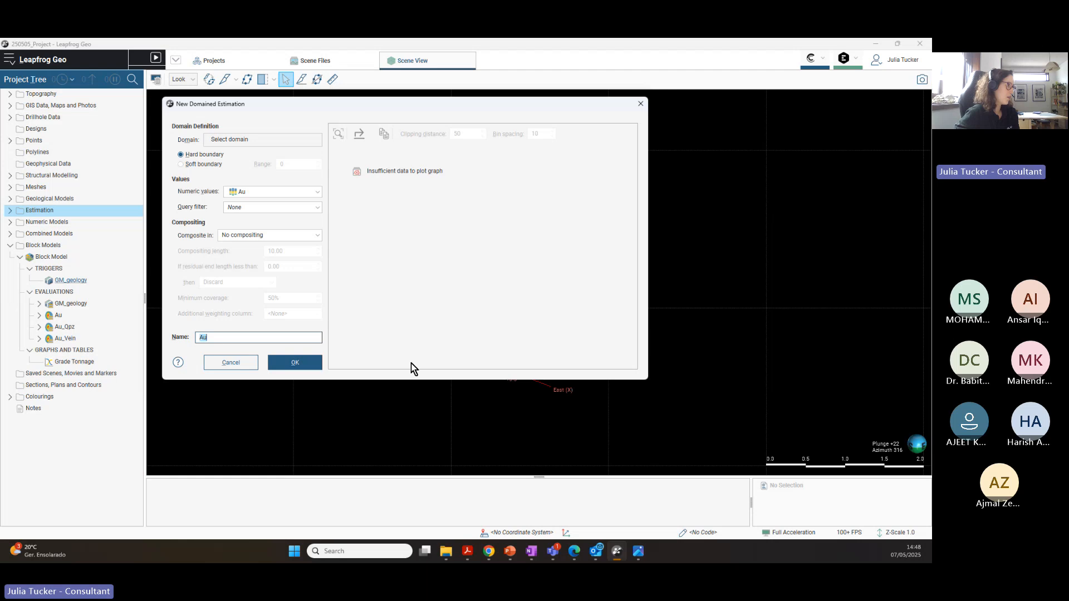
pyautogui.click(253, 235)
pyautogui.click(493, 264)
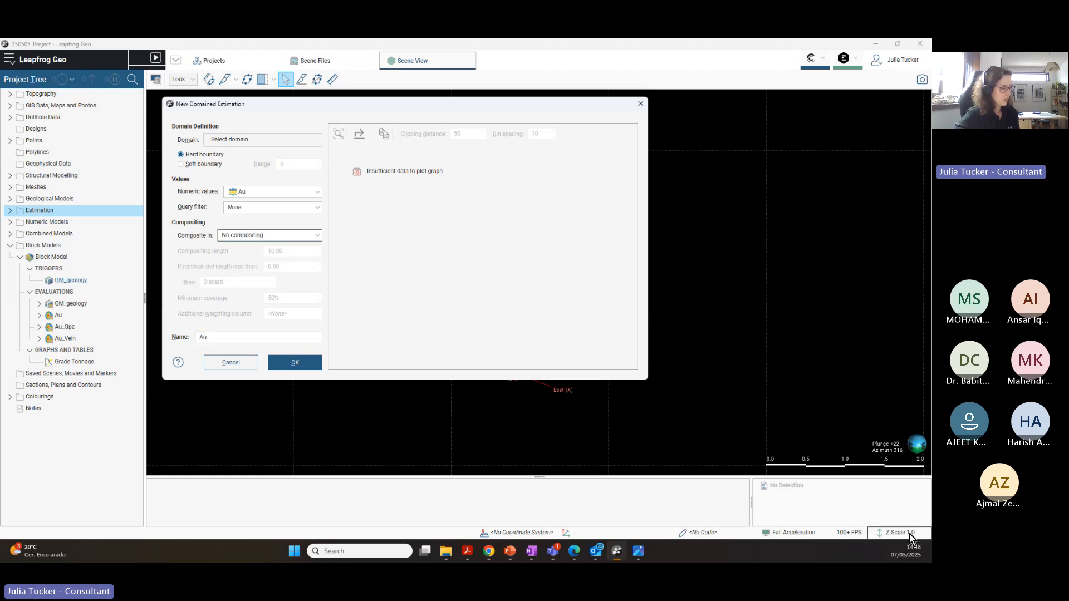
# Step: Check the numeric values and query filter choices for the domained estimation, and close the dialog without creating it
pyautogui.click(295, 193)
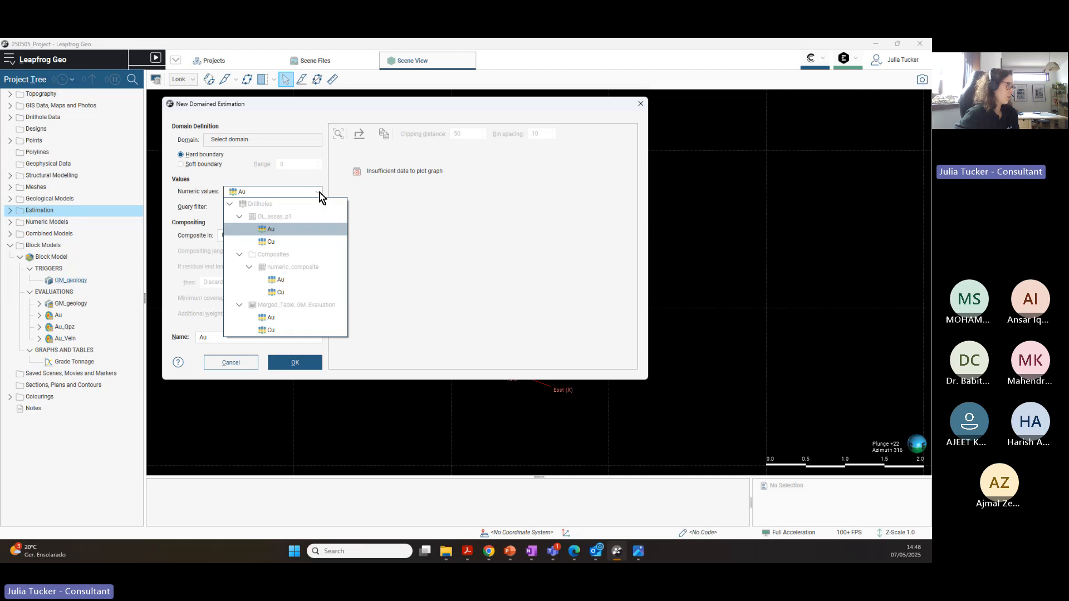
pyautogui.click(389, 213)
pyautogui.click(293, 208)
pyautogui.click(489, 235)
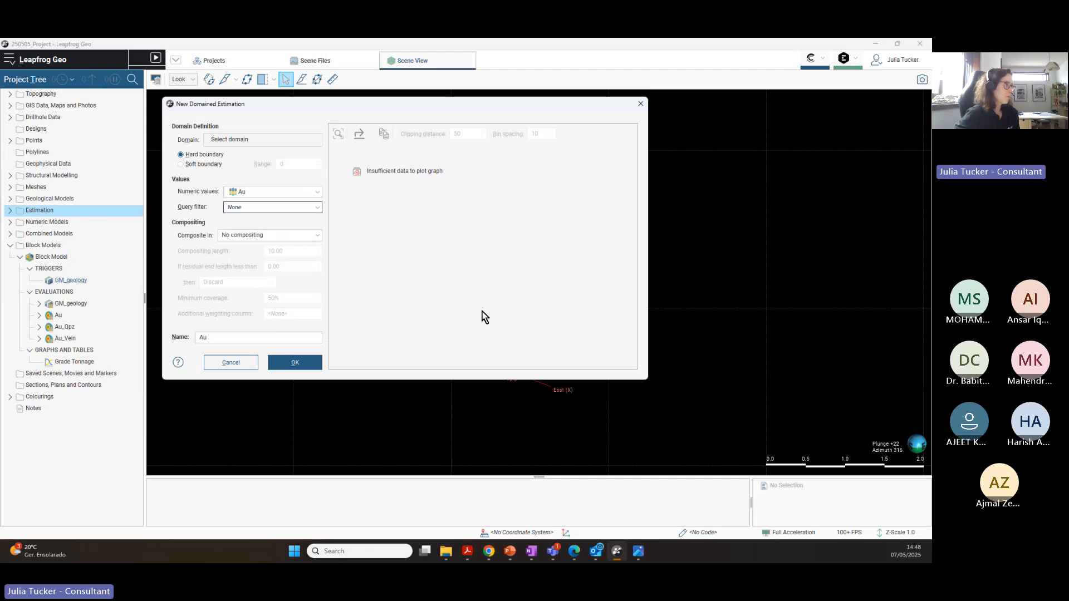
pyautogui.click(639, 104)
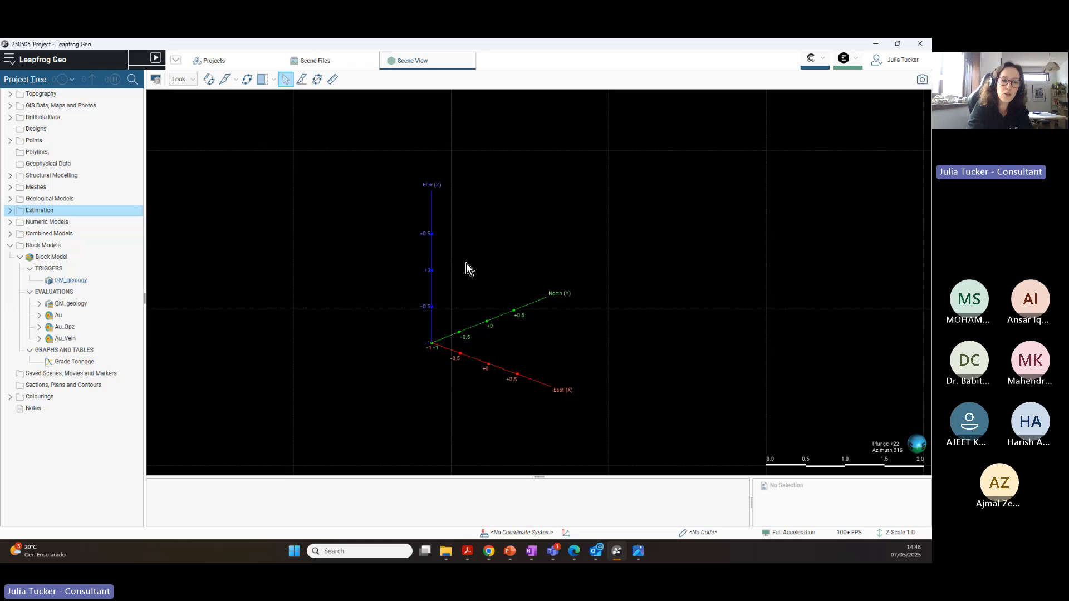